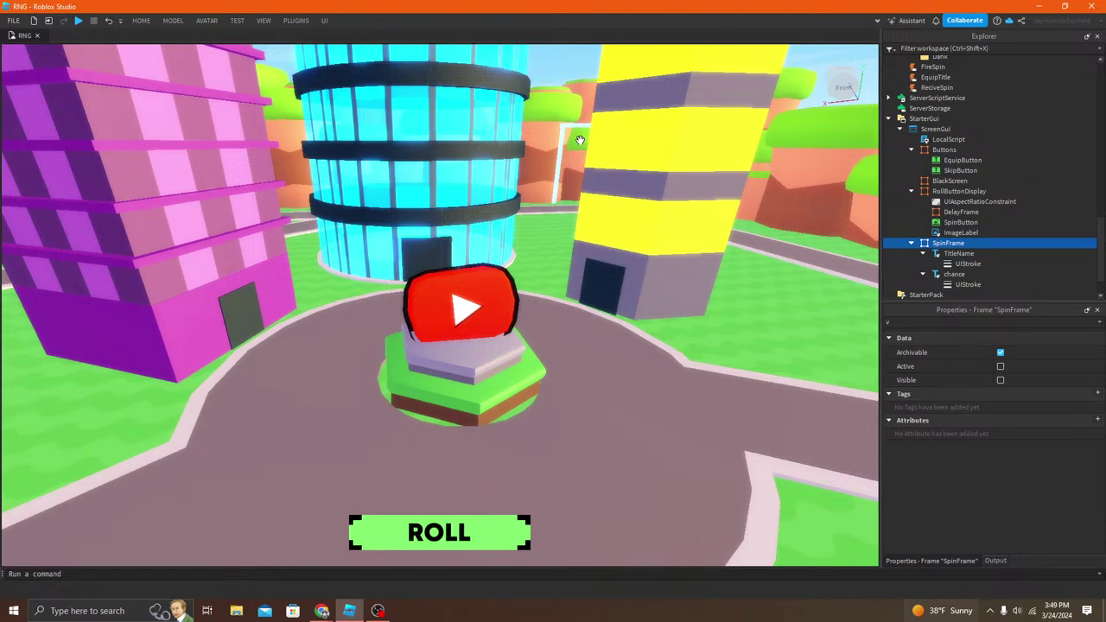
# Step: Look over the city around the central plaza, start a playtest and view the spawned character up close
pyautogui.scroll(-6, 579, 139)
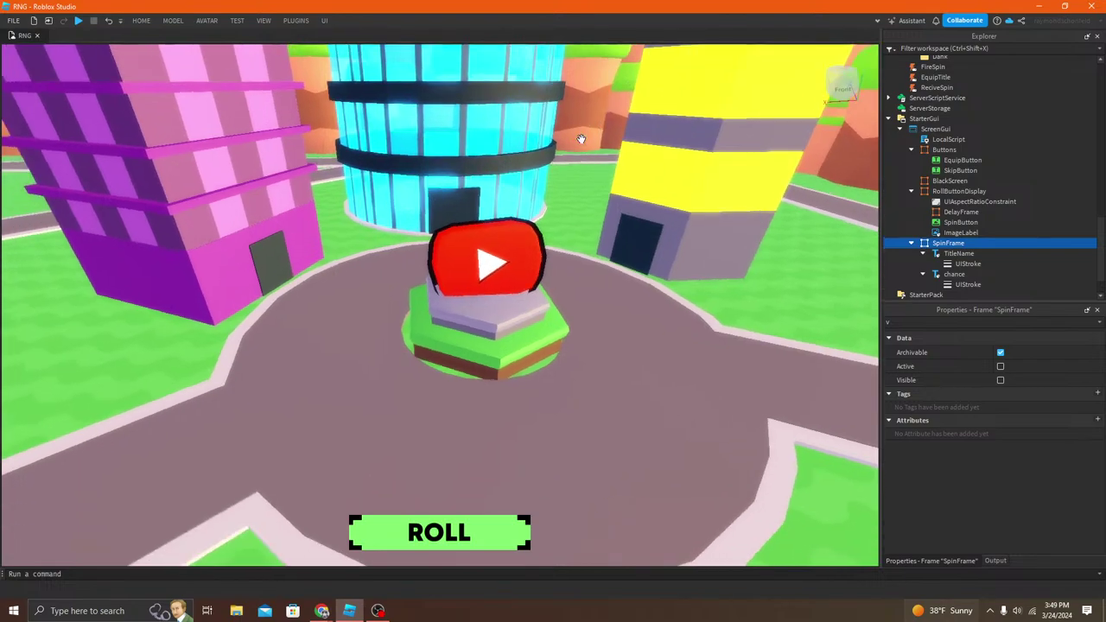
pyautogui.scroll(6, 580, 139)
pyautogui.scroll(-5, 580, 140)
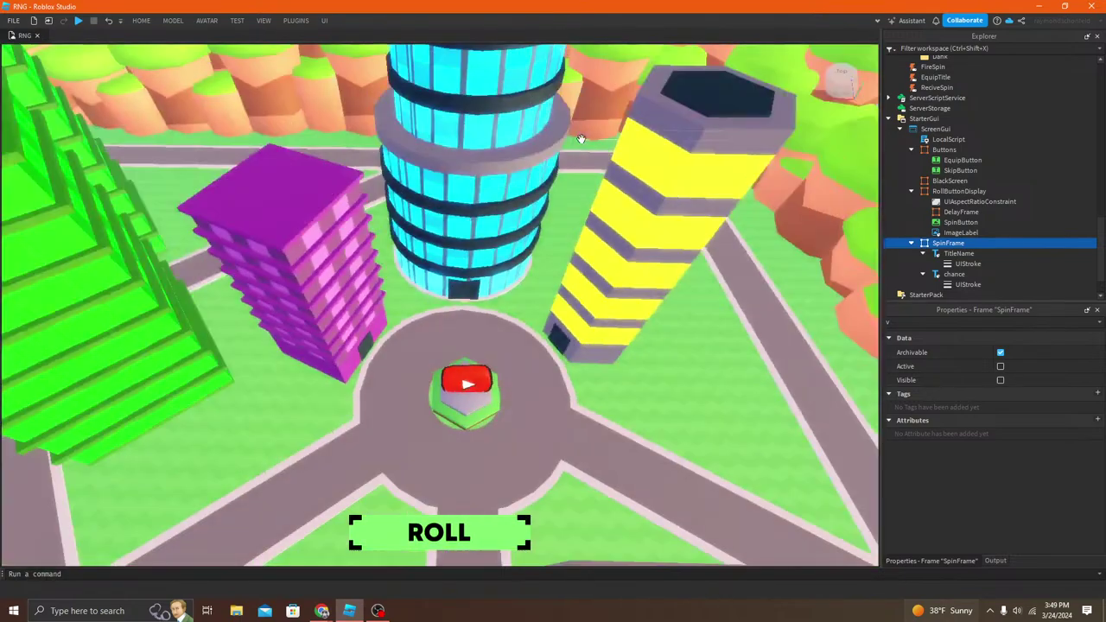
pyautogui.scroll(-10, 582, 136)
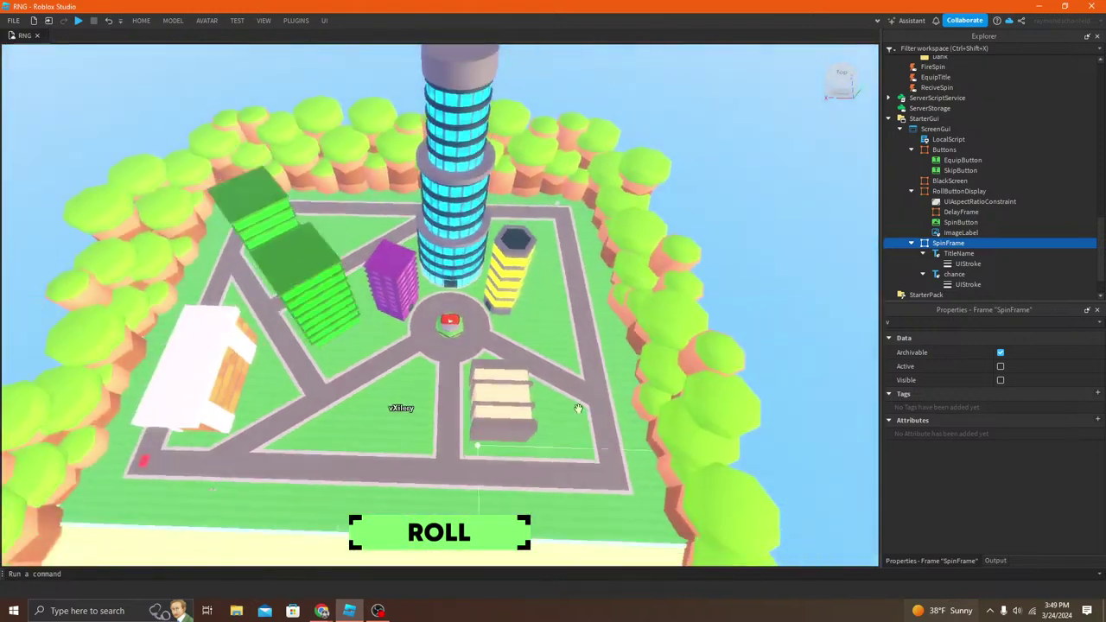
pyautogui.scroll(10, 582, 136)
pyautogui.click(140, 22)
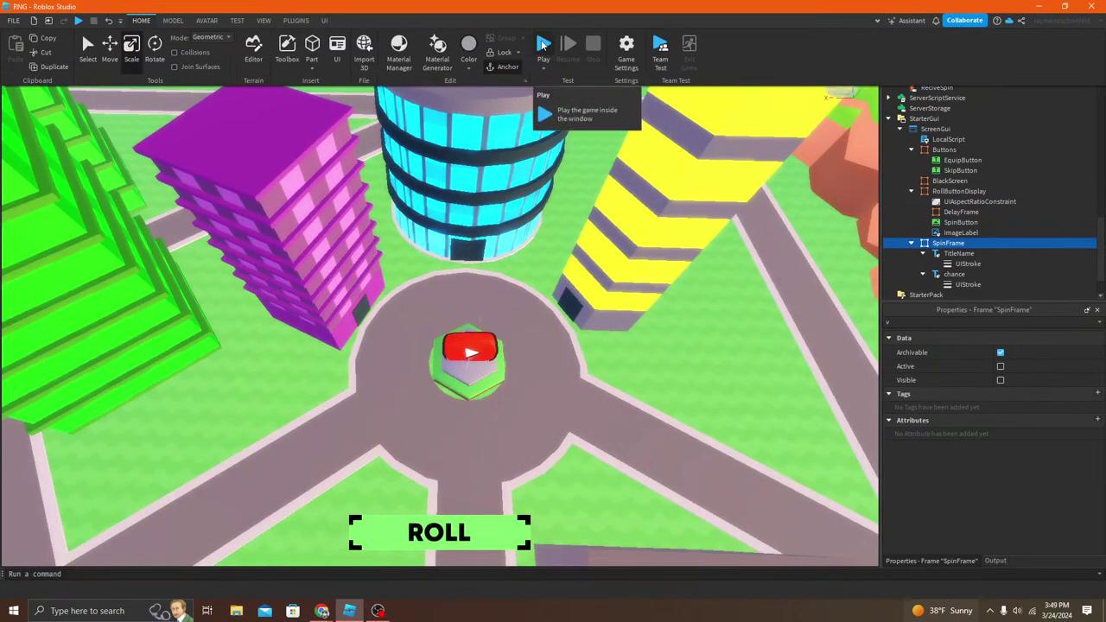
pyautogui.click(544, 44)
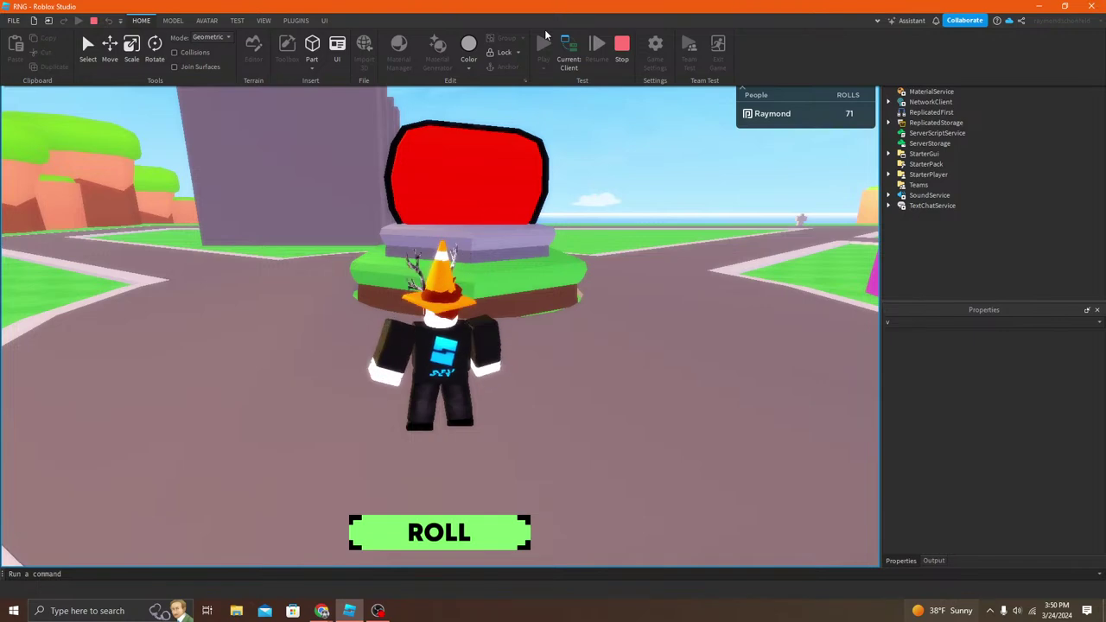
pyautogui.doubleClick(306, 21)
pyautogui.moveTo(375, 348); pyautogui.dragTo(374, 342, button='right')
pyautogui.scroll(2, 375, 347)
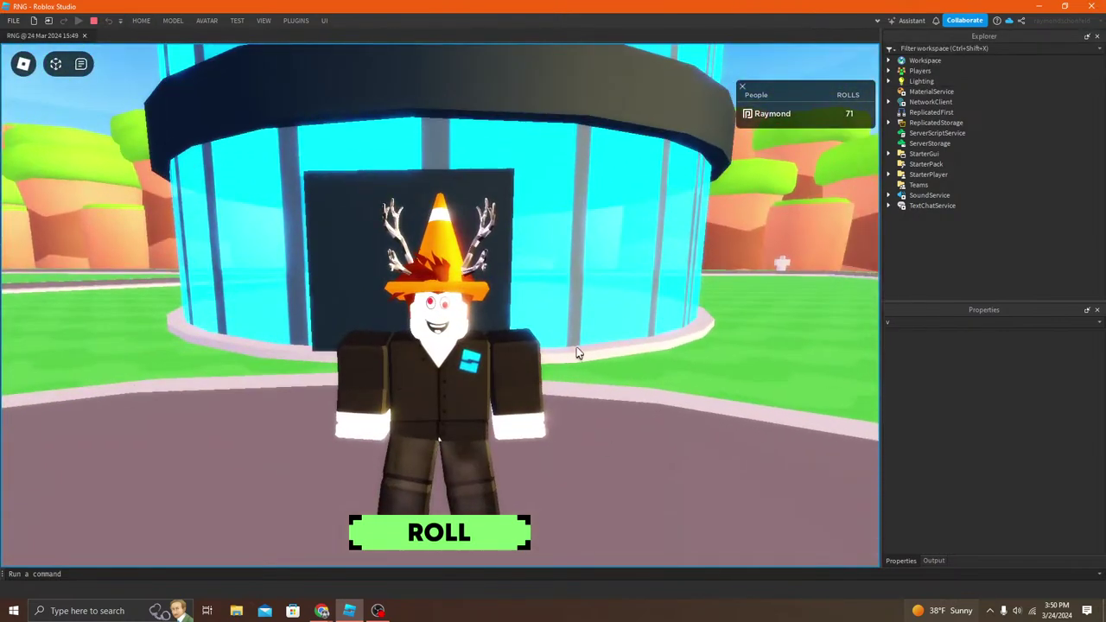
# Step: Roll for a title in the playtest, skip the result and roll again
pyautogui.click(464, 523)
pyautogui.moveTo(480, 259); pyautogui.dragTo(462, 266, button='right')
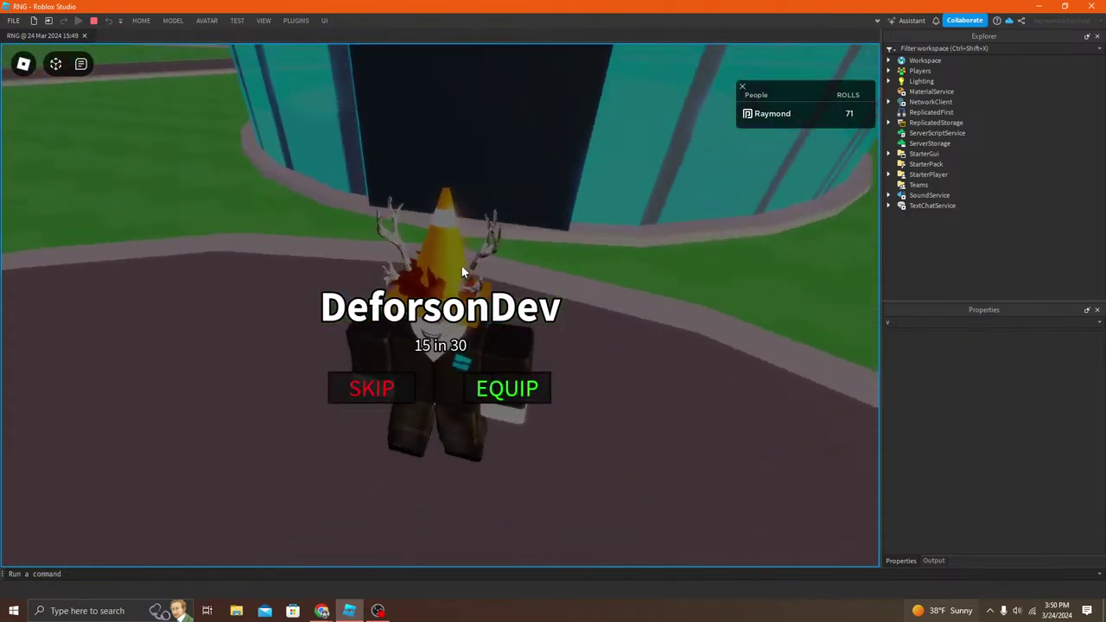
pyautogui.moveTo(493, 323); pyautogui.dragTo(494, 323, button='right')
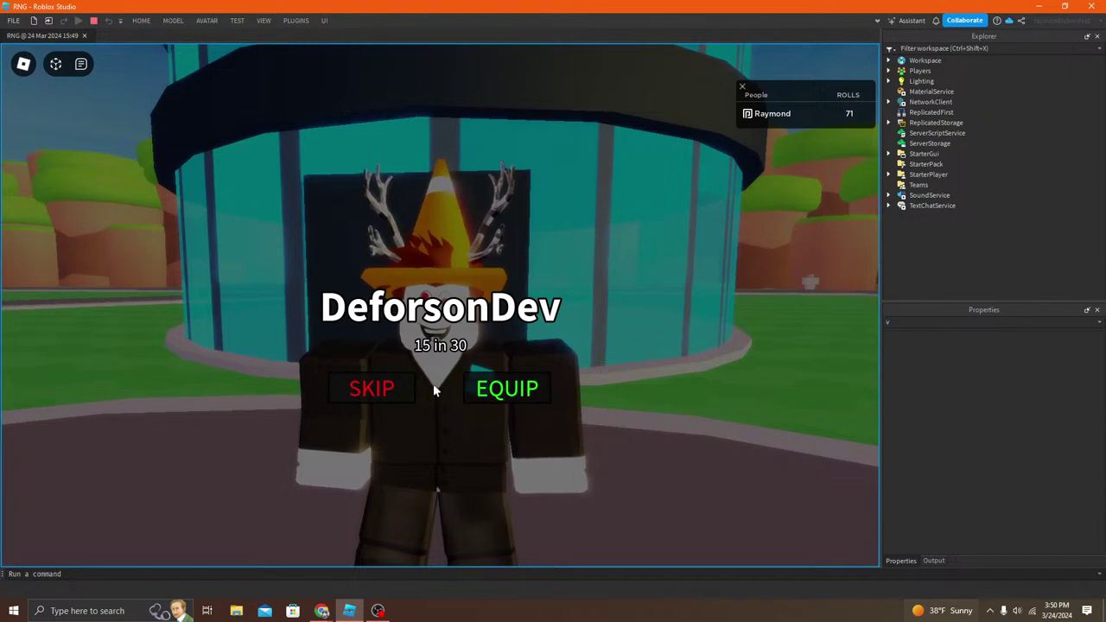
pyautogui.click(361, 385)
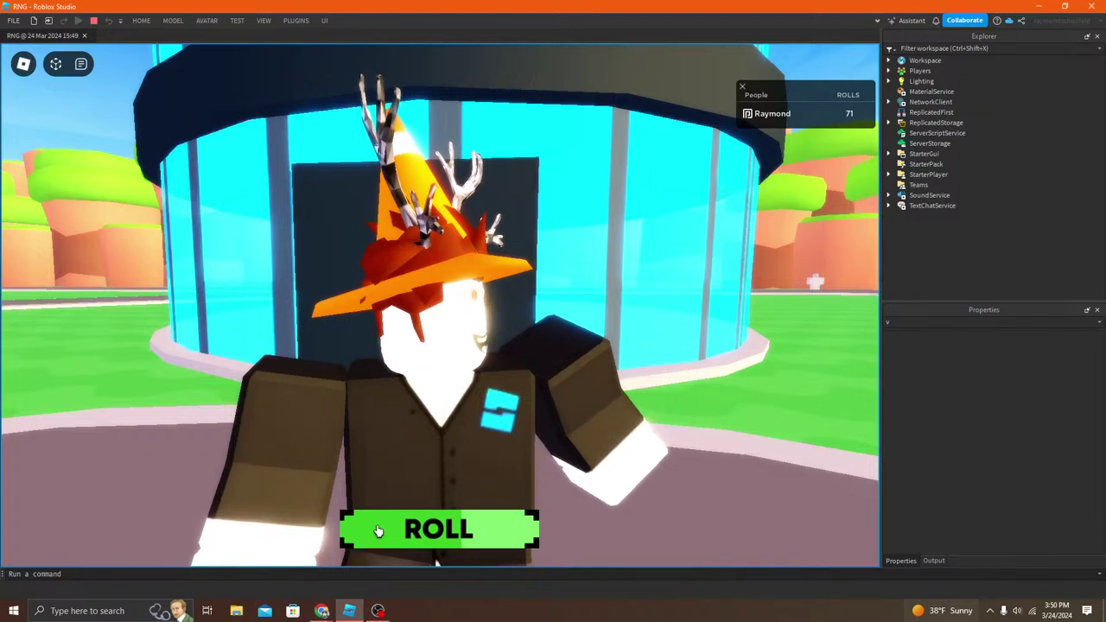
pyautogui.click(440, 532)
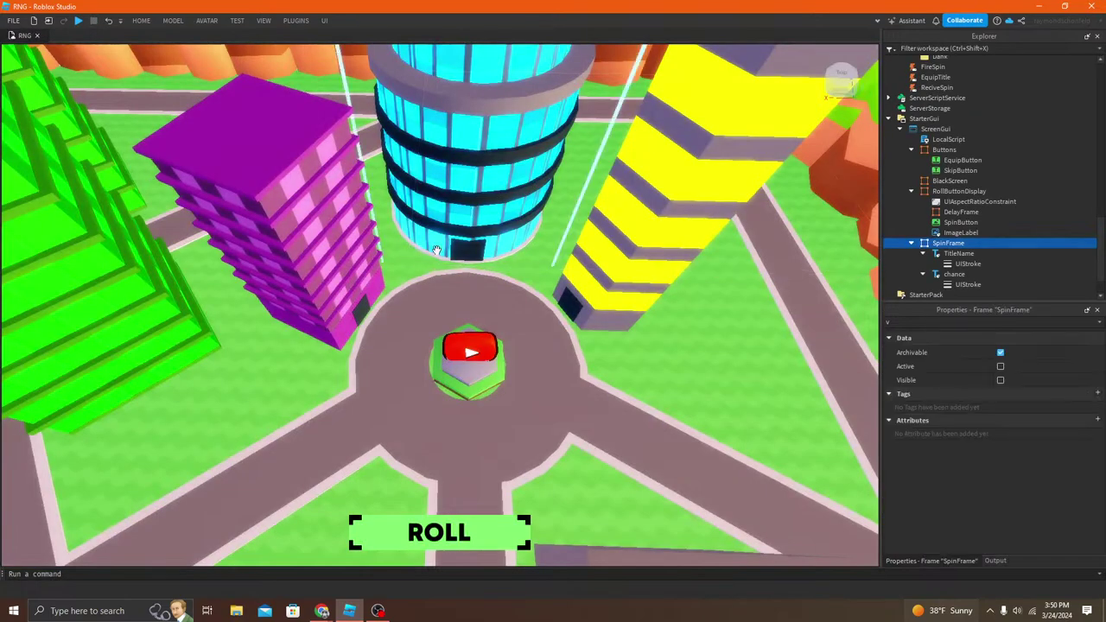
# Step: Examine the sample rig near the beach and its overhead "Natural" title and "1 in 8" chance label from several angles
pyautogui.moveTo(409, 268); pyautogui.dragTo(436, 251, button='right')
pyautogui.press('w')
pyautogui.press('s')
pyautogui.press('w')
pyautogui.scroll(3, 436, 251)
pyautogui.press('w')
pyautogui.scroll(-3, 436, 249)
pyautogui.press('w')
pyautogui.press('s')
pyautogui.scroll(-2, 436, 250)
pyautogui.press('w')
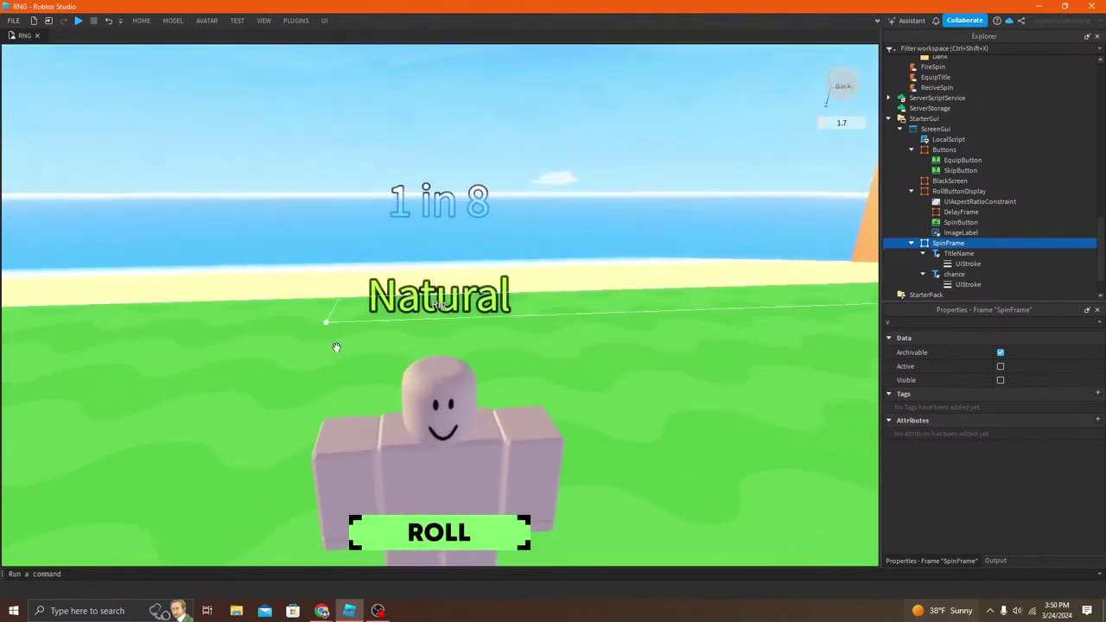
pyautogui.moveTo(333, 345); pyautogui.dragTo(334, 345, button='right')
pyautogui.press('a')
pyautogui.press('d')
pyautogui.moveTo(544, 363); pyautogui.dragTo(543, 363, button='right')
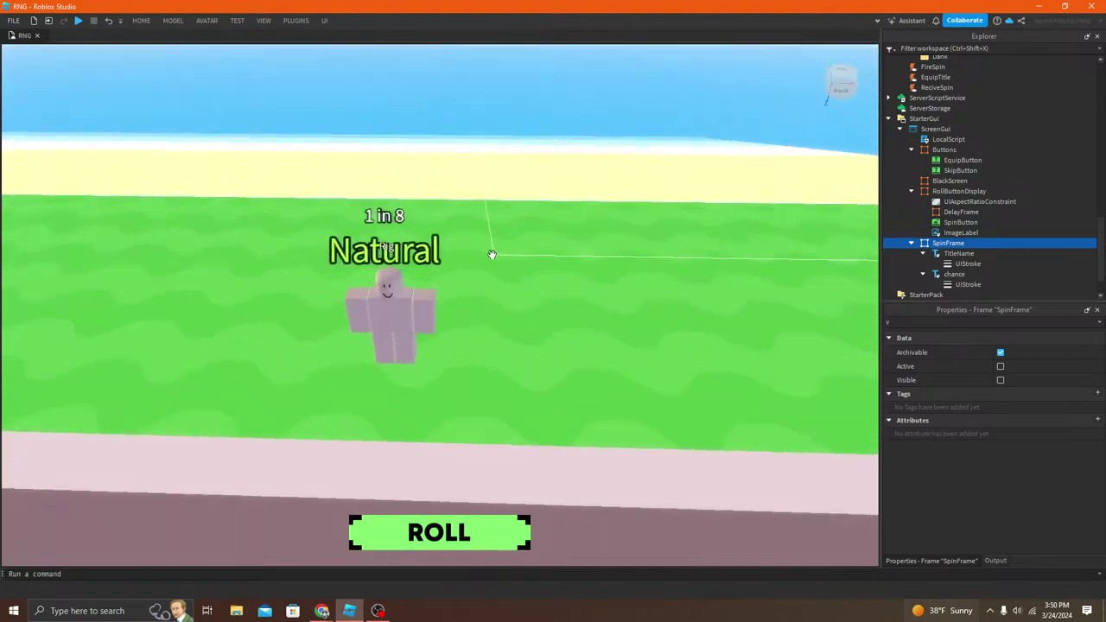
pyautogui.moveTo(443, 308); pyautogui.dragTo(443, 308, button='right')
pyautogui.press('w')
pyautogui.press('a')
pyautogui.moveTo(525, 209)
pyautogui.mouseDown(button='right')
pyautogui.moveTo(563, 213)
pyautogui.moveTo(541, 208)
pyautogui.mouseUp(button='right')
pyautogui.press('d')
pyautogui.press('s')
pyautogui.press('w')
pyautogui.press('s')
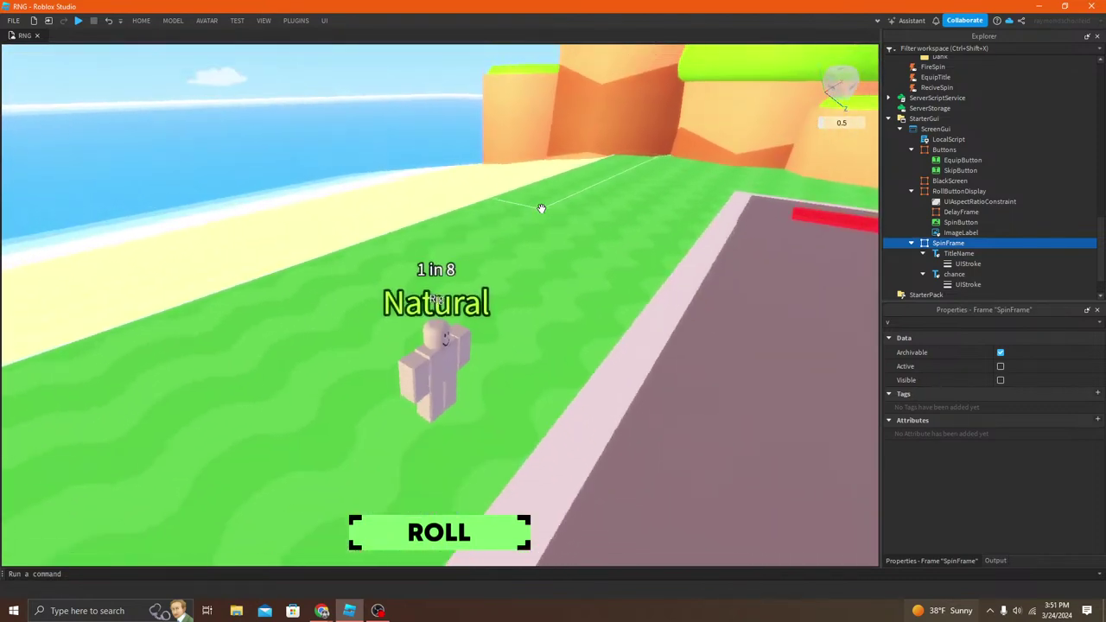
pyautogui.scroll(2, 540, 208)
pyautogui.moveTo(540, 208)
pyautogui.mouseDown(button='right')
pyautogui.moveTo(526, 213)
pyautogui.moveTo(531, 190)
pyautogui.mouseUp(button='right')
pyautogui.press('w')
pyautogui.scroll(-5, 544, 206)
pyautogui.press('d')
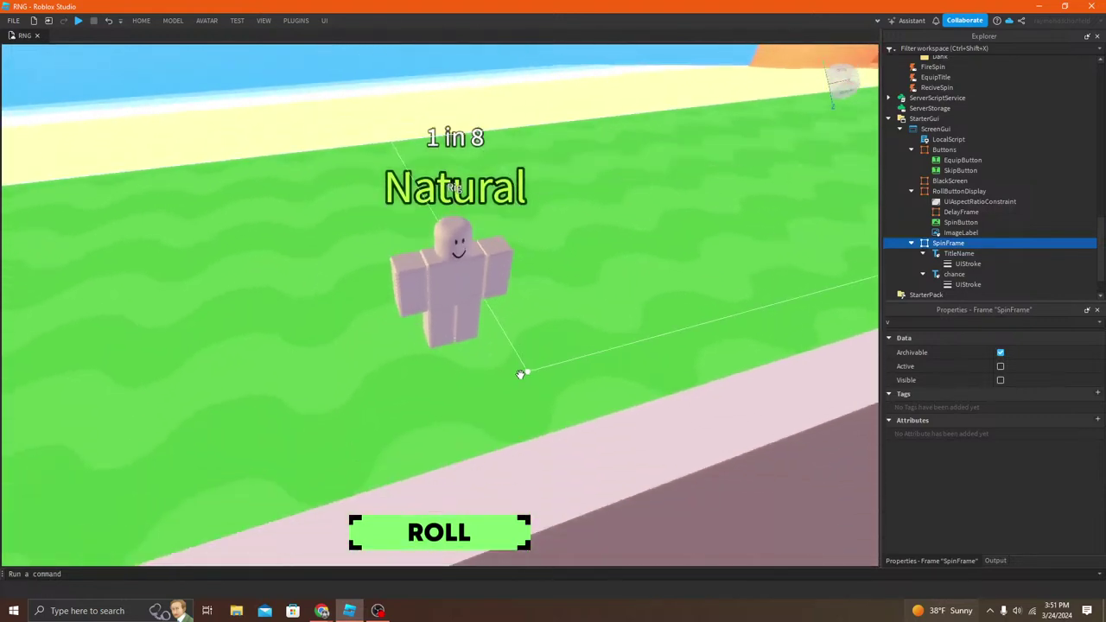
pyautogui.moveTo(377, 343); pyautogui.dragTo(369, 470, button='right')
pyautogui.press('e')
pyautogui.press('w')
pyautogui.press('w')
# Step: Switch to OBS, activate Scene 2, set it back to Scene and return to Roblox Studio
pyautogui.click(378, 611)
pyautogui.click(449, 413)
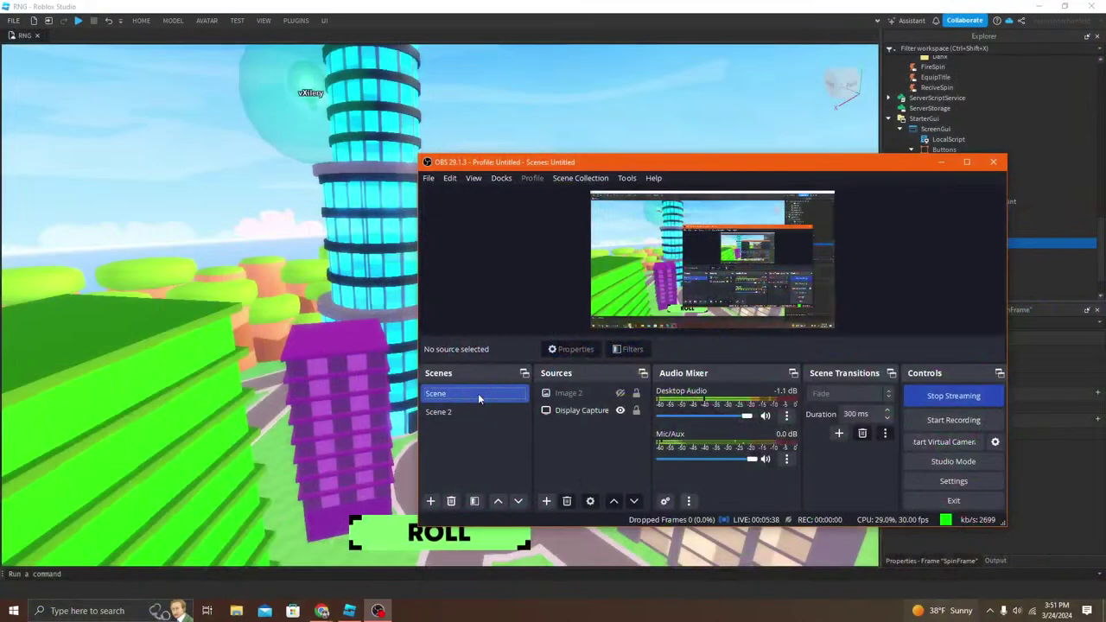
pyautogui.click(938, 161)
# Step: Examine the city map's overall layout of buildings, roads and beach from above
pyautogui.scroll(-3, 371, 325)
pyautogui.moveTo(371, 325); pyautogui.dragTo(378, 208, button='right')
pyautogui.press('w')
pyautogui.press('w')
pyautogui.press('w')
pyautogui.press('s')
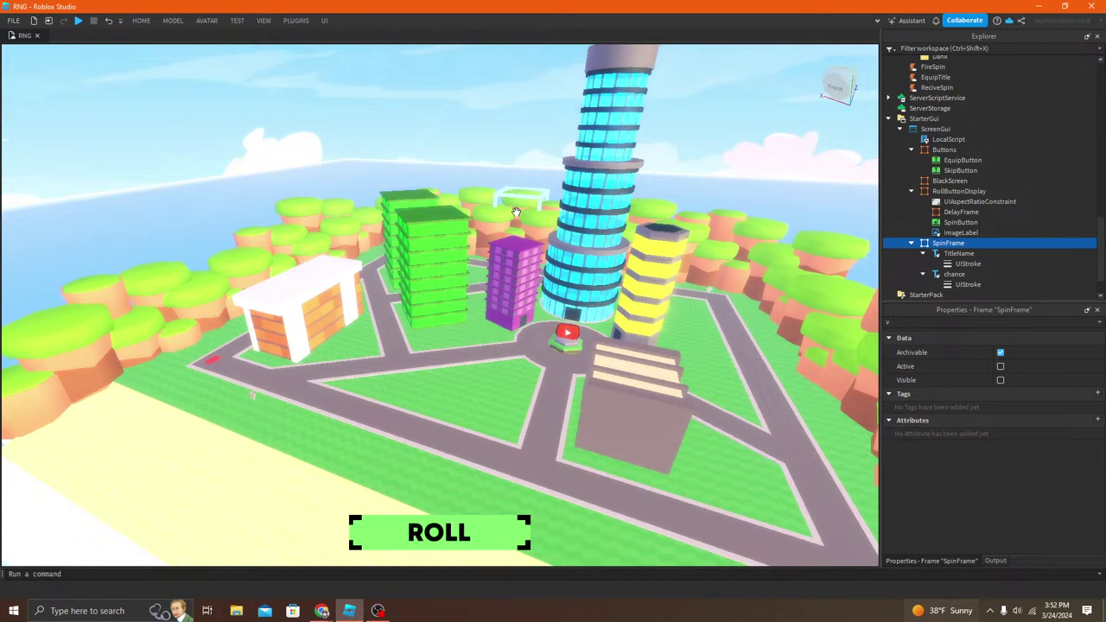
pyautogui.moveTo(527, 218)
pyautogui.mouseDown(button='right')
pyautogui.moveTo(518, 215)
pyautogui.moveTo(528, 217)
pyautogui.mouseUp(button='right')
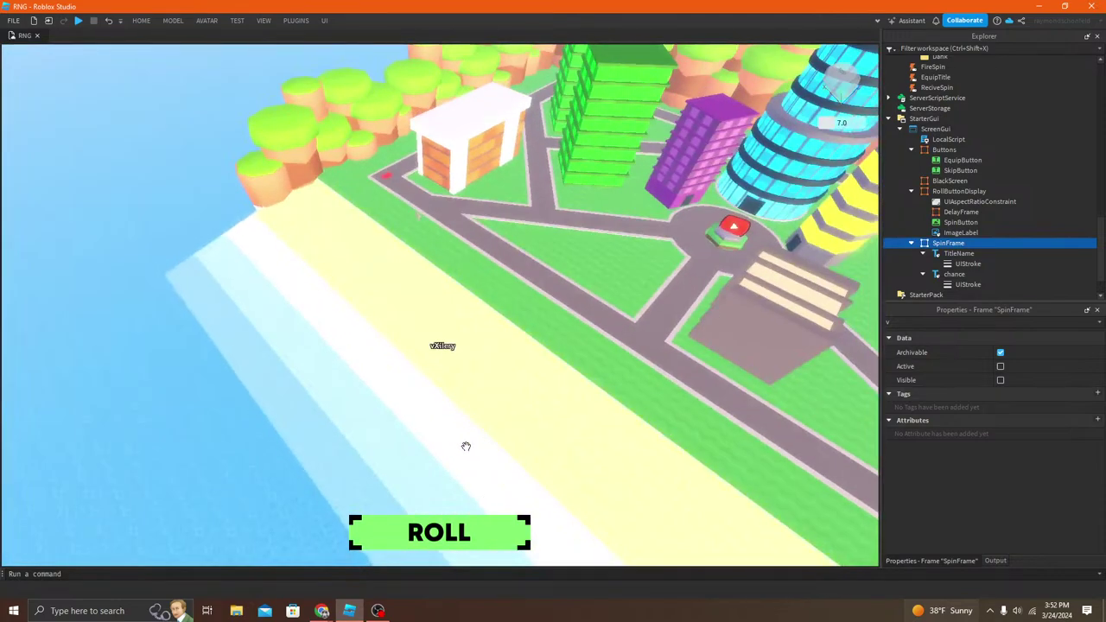
pyautogui.moveTo(460, 445); pyautogui.dragTo(472, 423, button='middle')
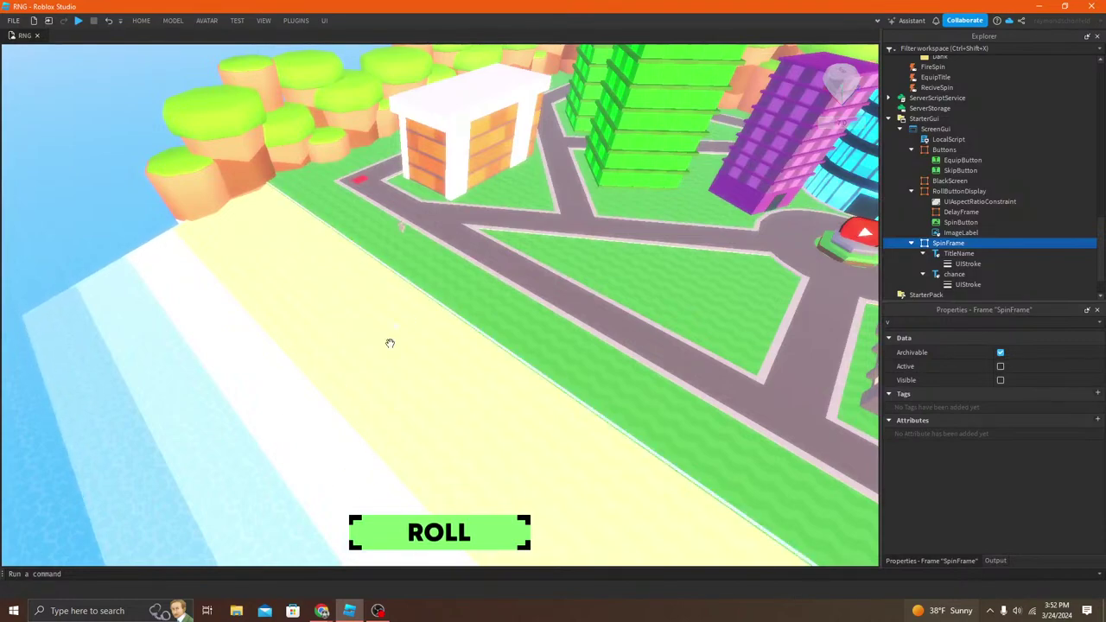
pyautogui.moveTo(410, 319); pyautogui.dragTo(496, 306, button='right')
pyautogui.scroll(-6, 496, 306)
pyautogui.scroll(2, 247, 374)
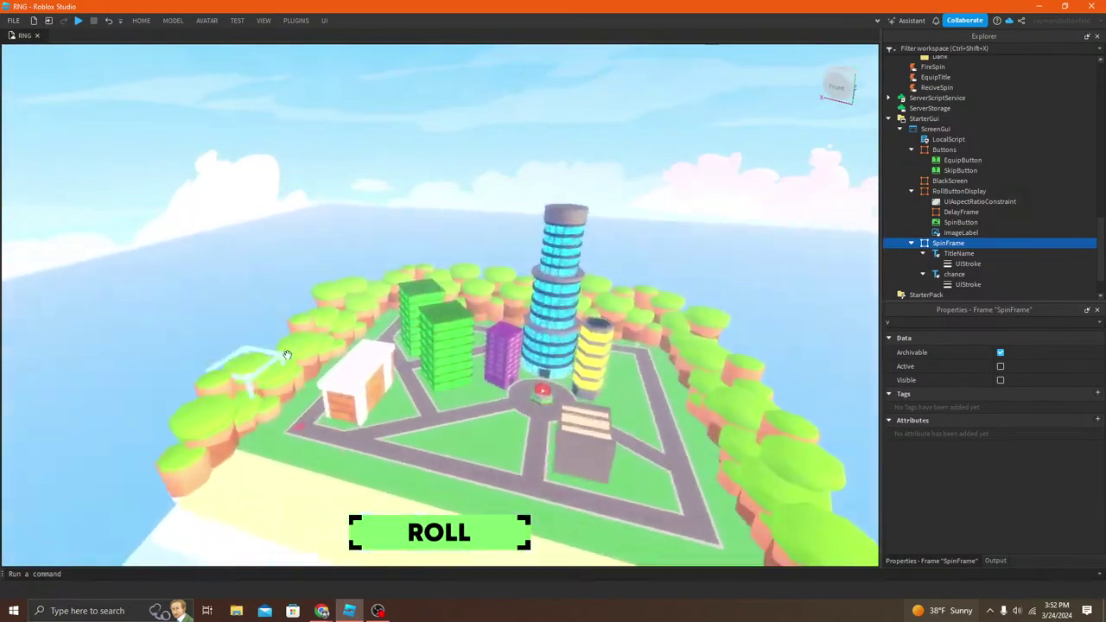
# Step: Examine the tree-covered cliff border, the tall blue tower and the shoreline around the map
pyautogui.moveTo(424, 278); pyautogui.dragTo(632, 181, button='right')
pyautogui.moveTo(515, 151); pyautogui.dragTo(3, 14, button='right')
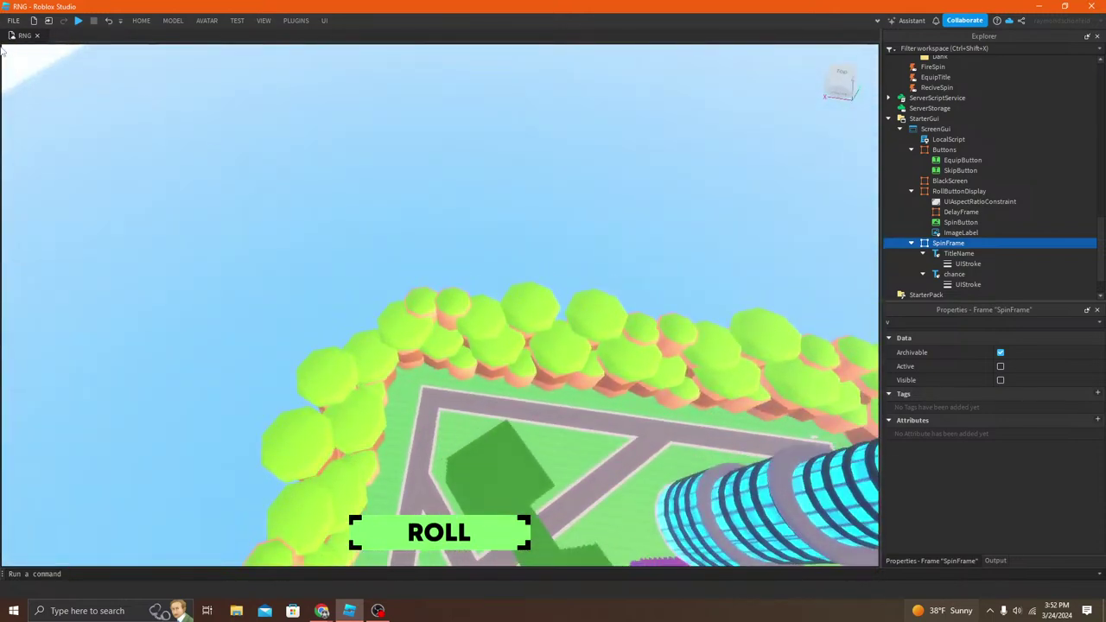
pyautogui.moveTo(4, 50); pyautogui.dragTo(321, 160)
pyautogui.moveTo(322, 160); pyautogui.dragTo(388, 156, button='right')
pyautogui.press('w')
pyautogui.press('w')
pyautogui.press('a')
pyautogui.press('w')
pyautogui.moveTo(219, 171); pyautogui.dragTo(217, 173, button='right')
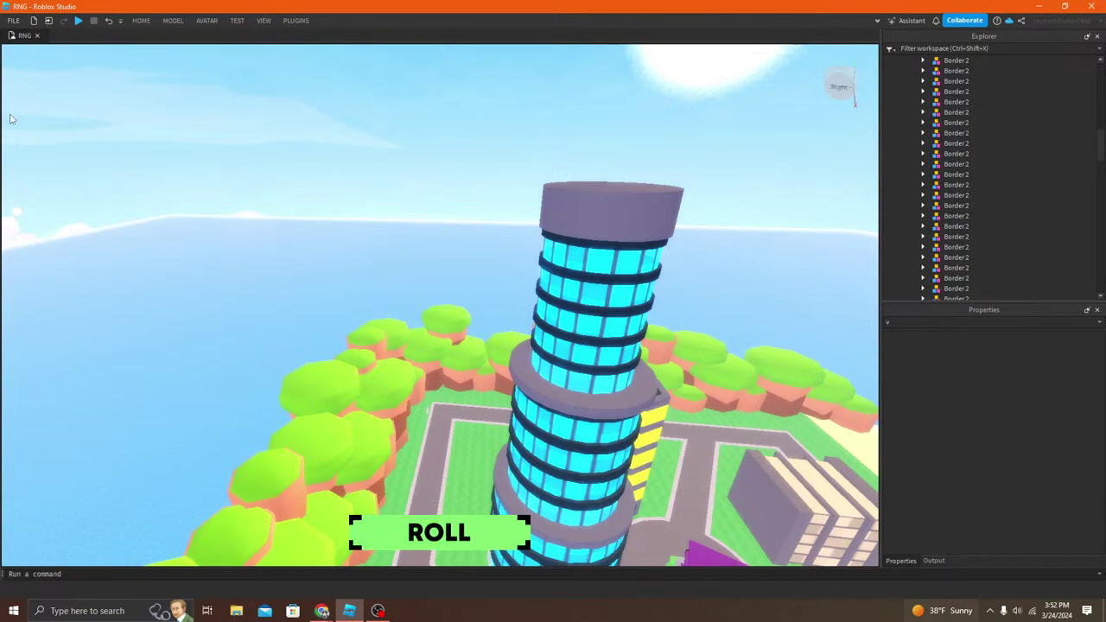
pyautogui.moveTo(143, 258); pyautogui.dragTo(304, 299)
pyautogui.moveTo(398, 257); pyautogui.dragTo(399, 256)
pyautogui.moveTo(363, 208); pyautogui.dragTo(363, 208, button='right')
pyautogui.press('w')
# Step: Start another playtest and look around the plaza with the character
pyautogui.click(141, 21)
pyautogui.click(141, 21)
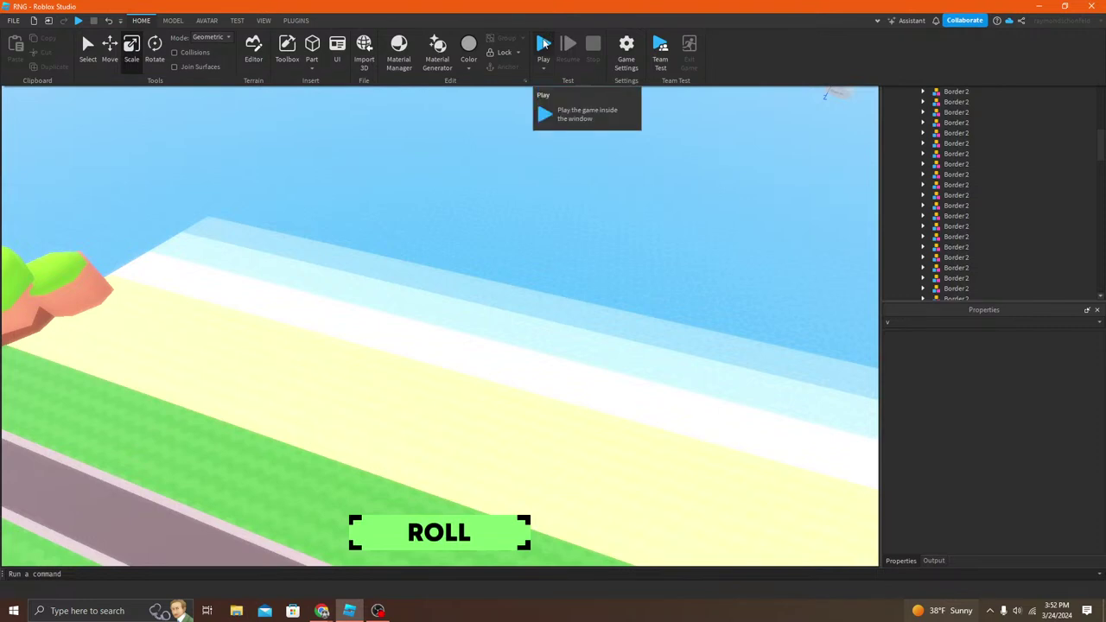
pyautogui.click(543, 44)
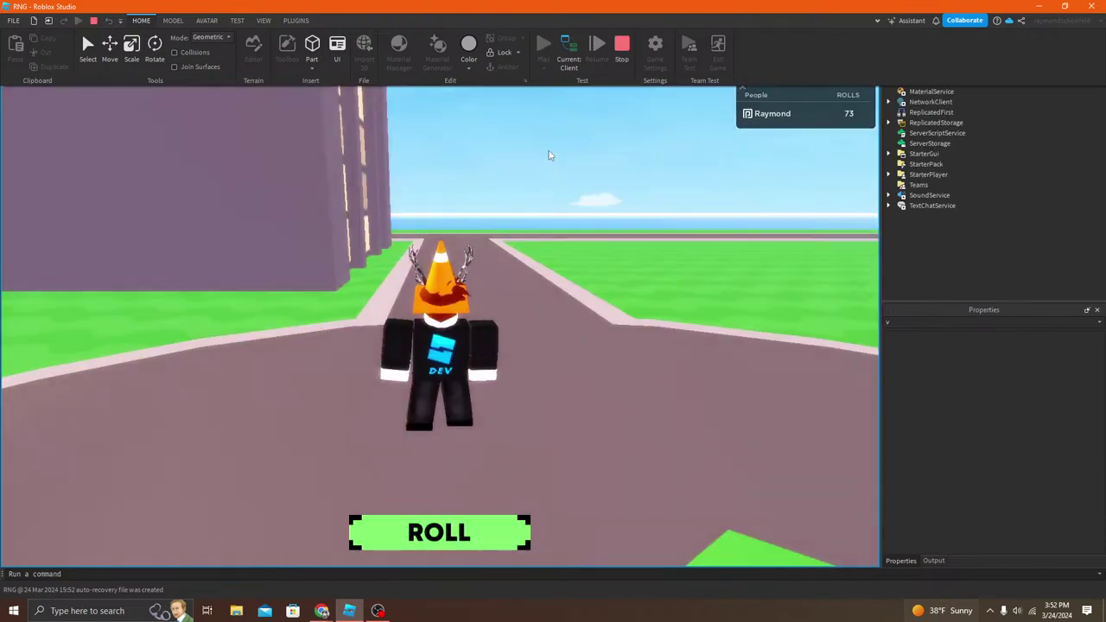
pyautogui.click(541, 210)
pyautogui.moveTo(541, 210); pyautogui.dragTo(535, 209, button='right')
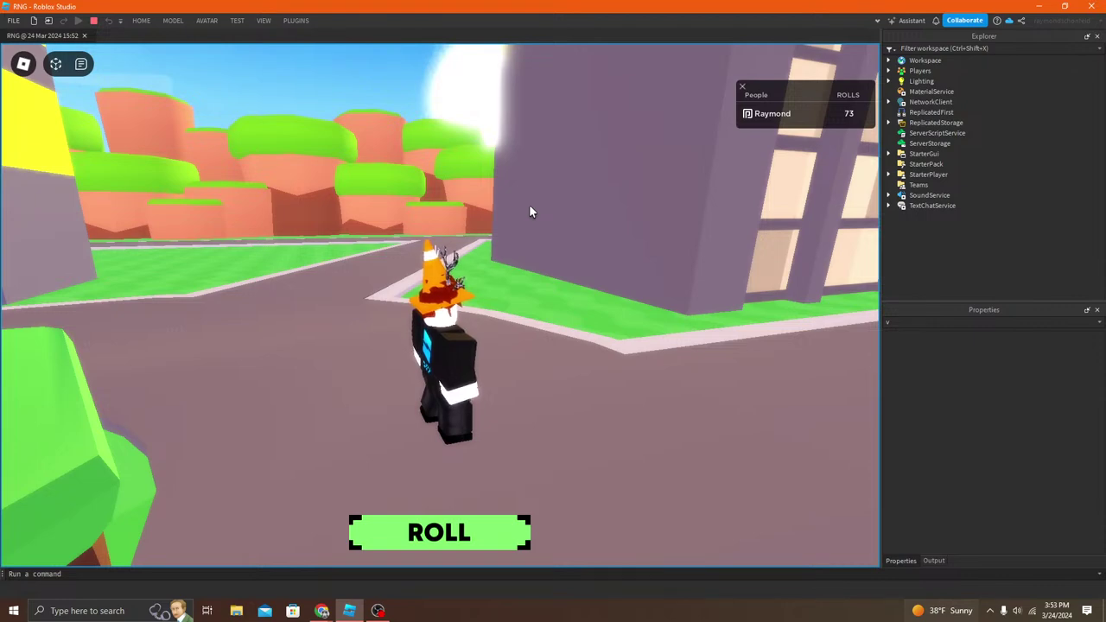
pyautogui.press('w')
pyautogui.moveTo(423, 178); pyautogui.dragTo(400, 454, button='right')
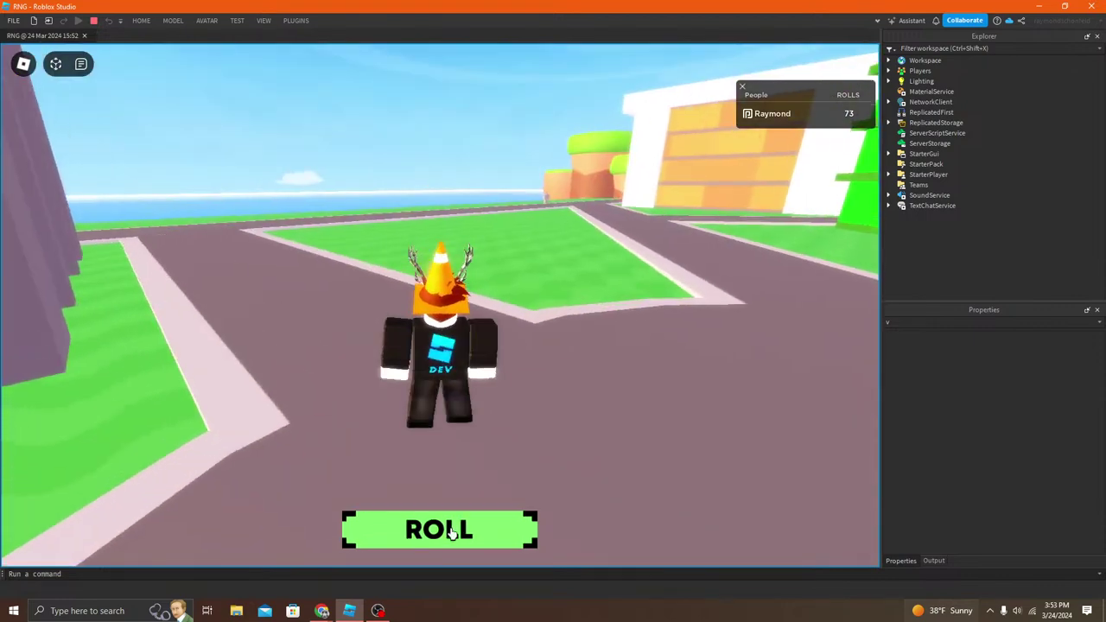
# Step: Roll for a title while moving the character, skip the result and stop the playtest
pyautogui.click(450, 532)
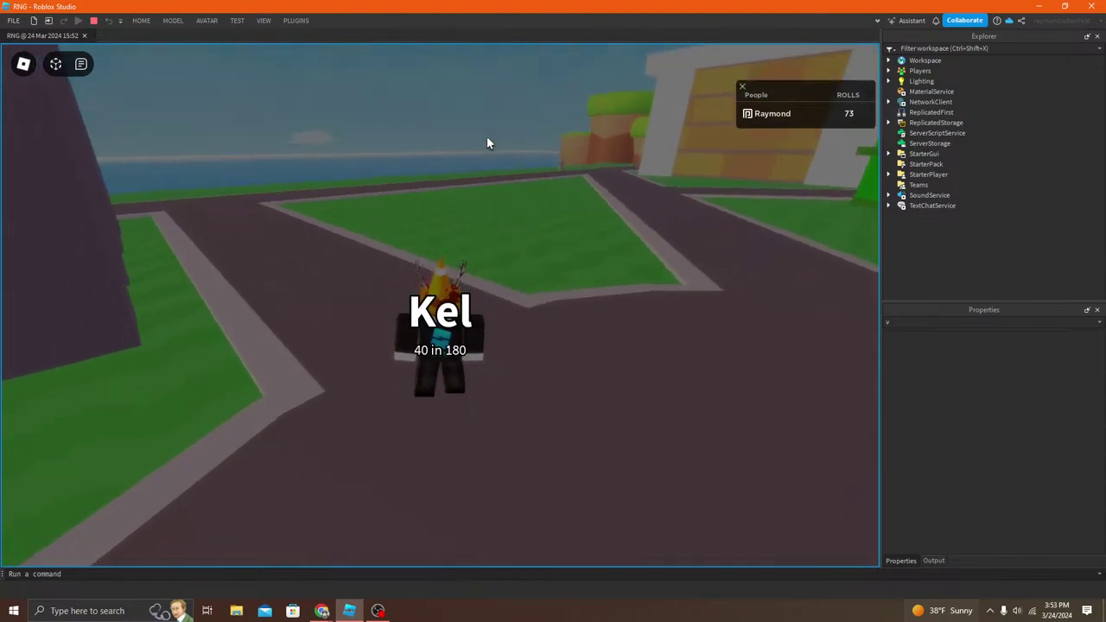
pyautogui.moveTo(487, 137); pyautogui.dragTo(462, 223, button='right')
pyautogui.press('w')
pyautogui.press('w')
pyautogui.press('d')
pyautogui.press('space')
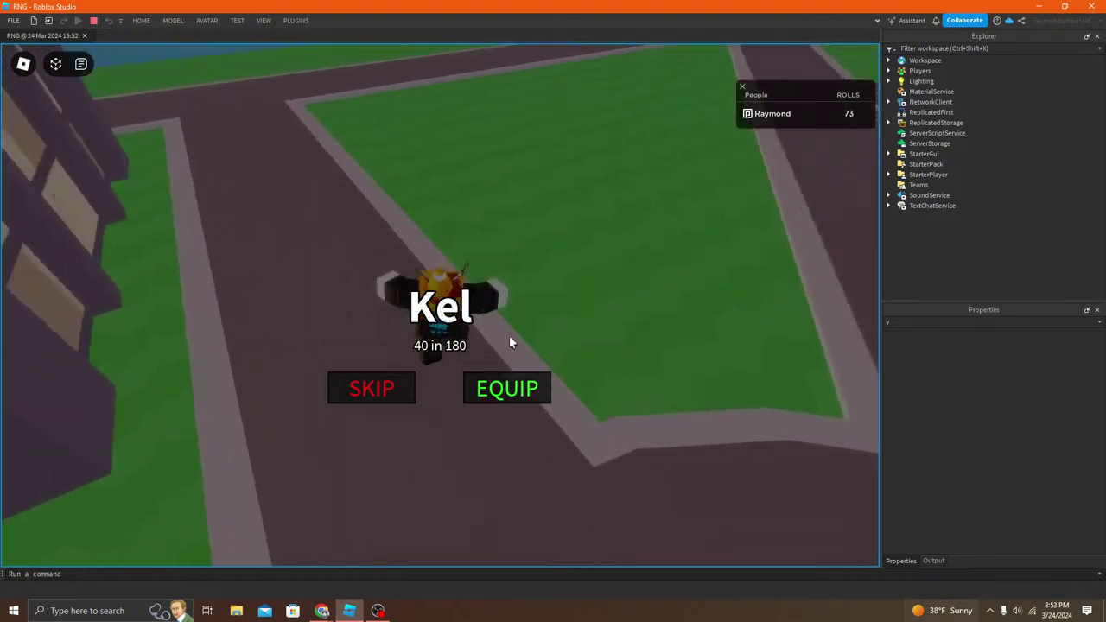
pyautogui.moveTo(458, 385); pyautogui.dragTo(509, 417, button='right')
pyautogui.click(400, 395)
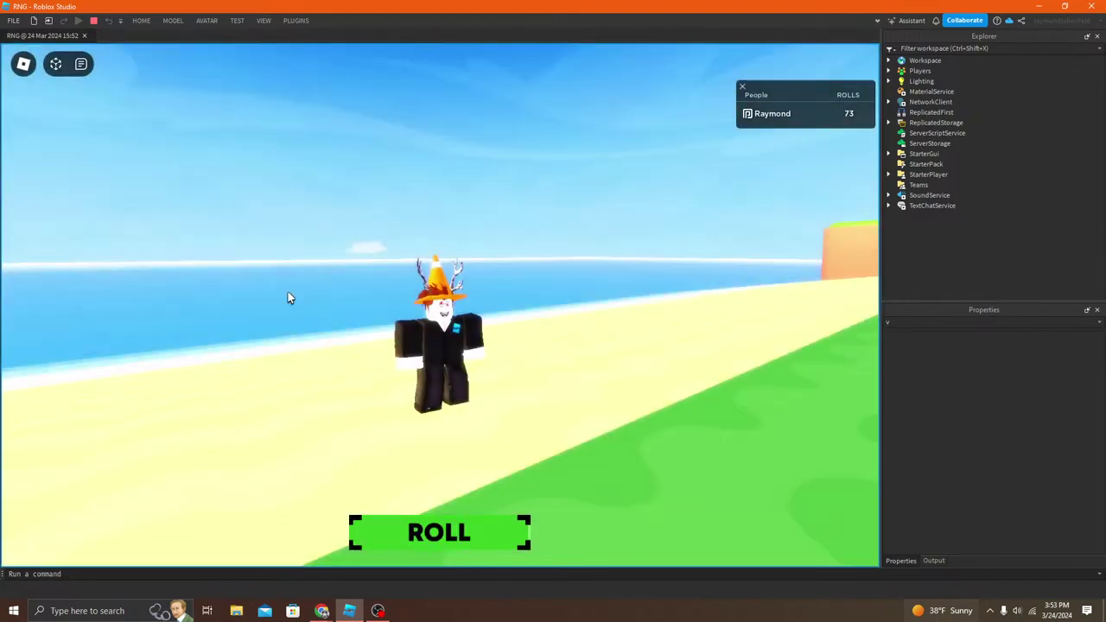
pyautogui.click(94, 20)
# Step: Select the "Natural" rig and locate the BillboardGui inside it
pyautogui.press('w')
pyautogui.moveTo(366, 248); pyautogui.dragTo(381, 244, button='right')
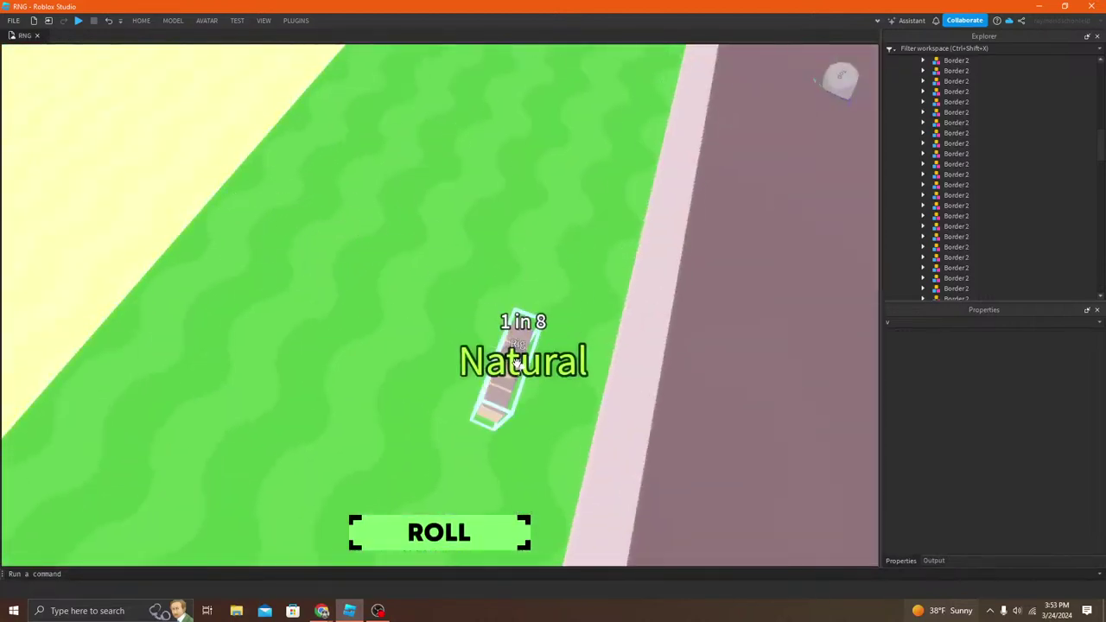
pyautogui.click(511, 406)
pyautogui.moveTo(517, 418); pyautogui.dragTo(605, 406, button='right')
pyautogui.scroll(-5, 968, 154)
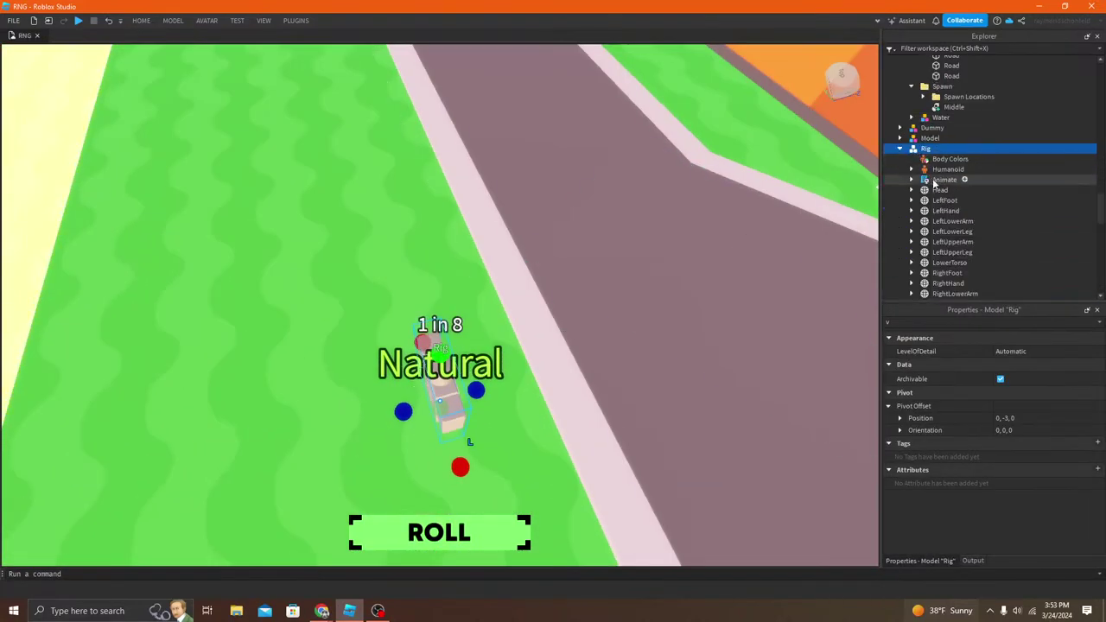
pyautogui.click(944, 180)
pyautogui.scroll(-3, 959, 203)
pyautogui.click(950, 238)
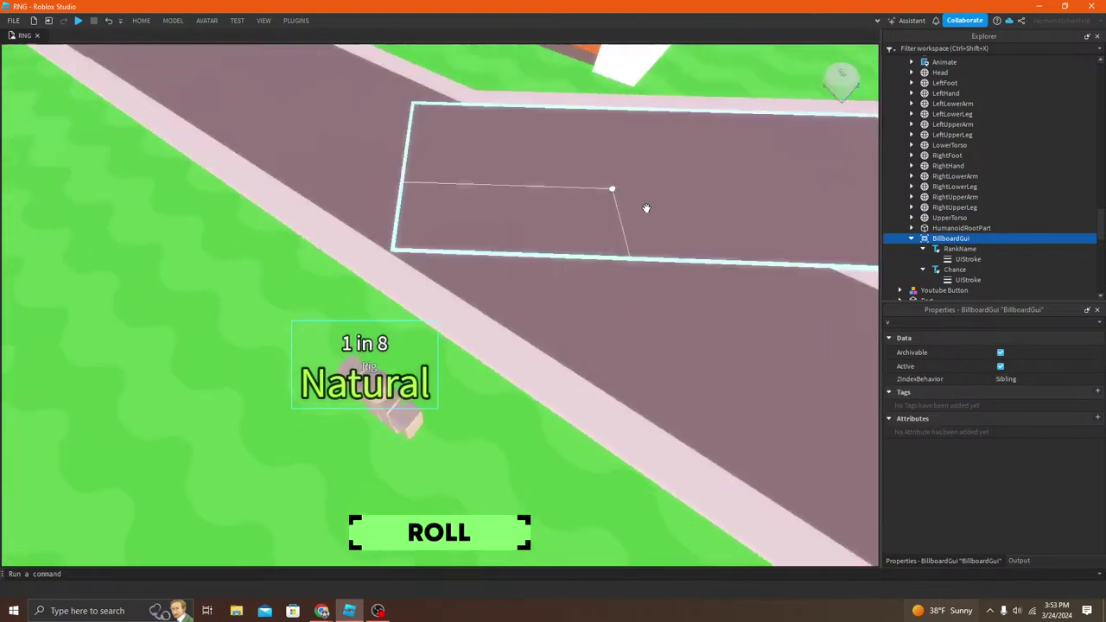
# Step: Duplicate the "Natural" rig three times, spacing the copies in a row on the grass beside the road
pyautogui.moveTo(646, 209); pyautogui.dragTo(642, 209, button='right')
pyautogui.moveTo(622, 338); pyautogui.dragTo(642, 348, button='right')
pyautogui.scroll(-3, 478, 347)
pyautogui.click(509, 397)
pyautogui.click(141, 21)
pyautogui.click(110, 50)
pyautogui.scroll(-5, 642, 348)
pyautogui.hotkey('ctrl', 'd')
pyautogui.moveTo(550, 357); pyautogui.dragTo(667, 367)
pyautogui.hotkey('ctrl', 'd')
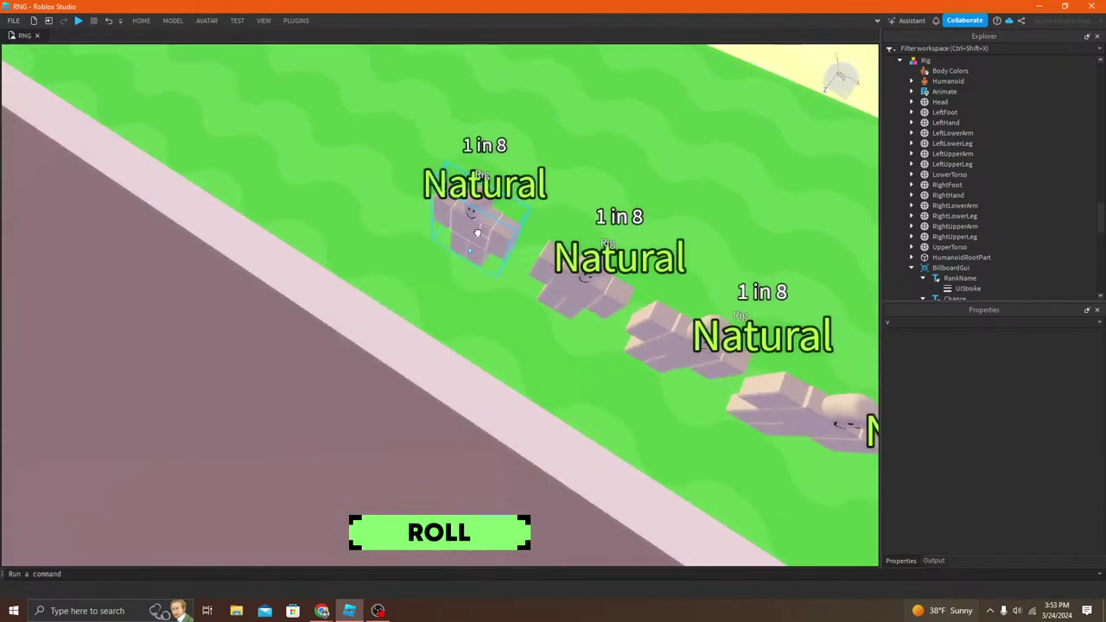
# Step: Move one rig's BillboardGui into the Dank folder under Youtuber_titles in ReplicatedStorage
pyautogui.click(508, 215)
pyautogui.scroll(-2, 947, 204)
pyautogui.moveTo(948, 208); pyautogui.dragTo(985, 274)
pyautogui.moveTo(540, 179); pyautogui.dragTo(537, 179, button='right')
pyautogui.press('w')
pyautogui.press('e')
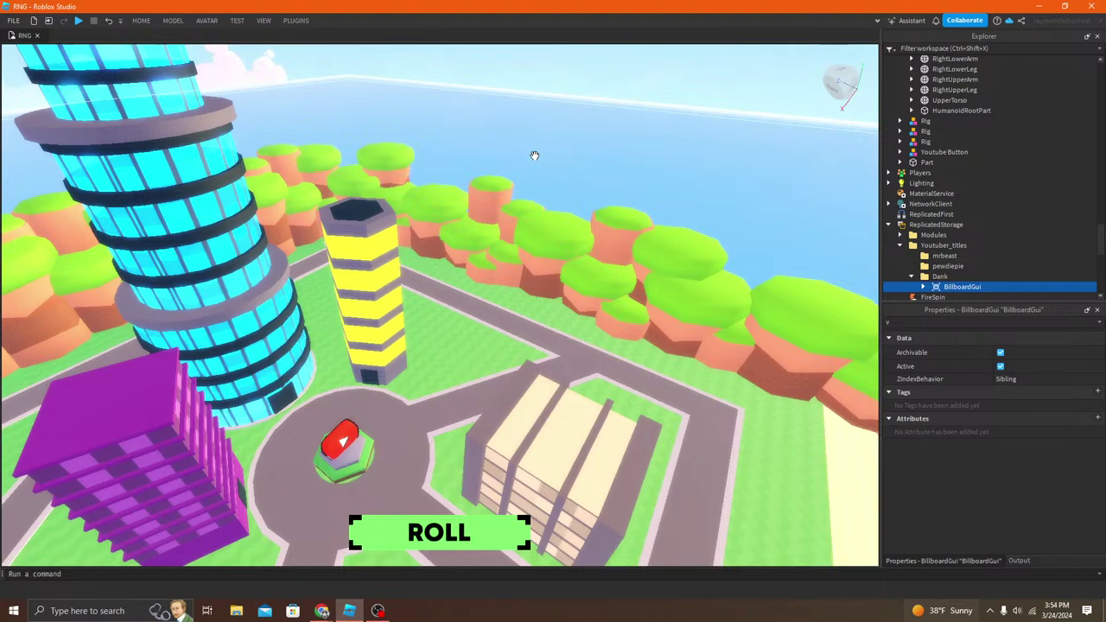
pyautogui.click(141, 21)
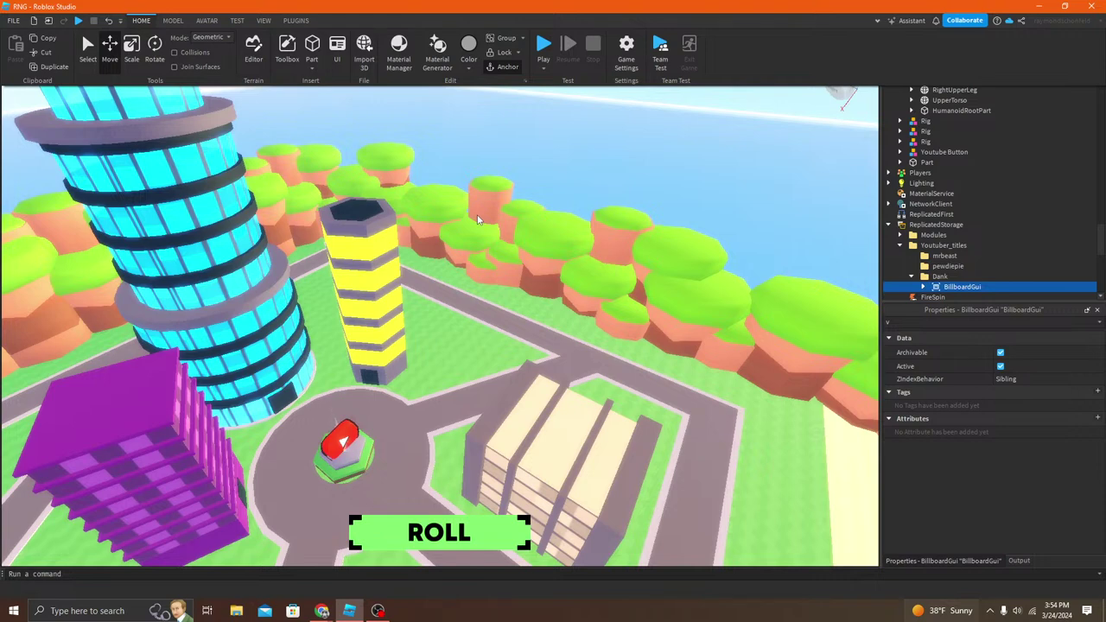
pyautogui.moveTo(440, 468); pyautogui.dragTo(442, 482, button='right')
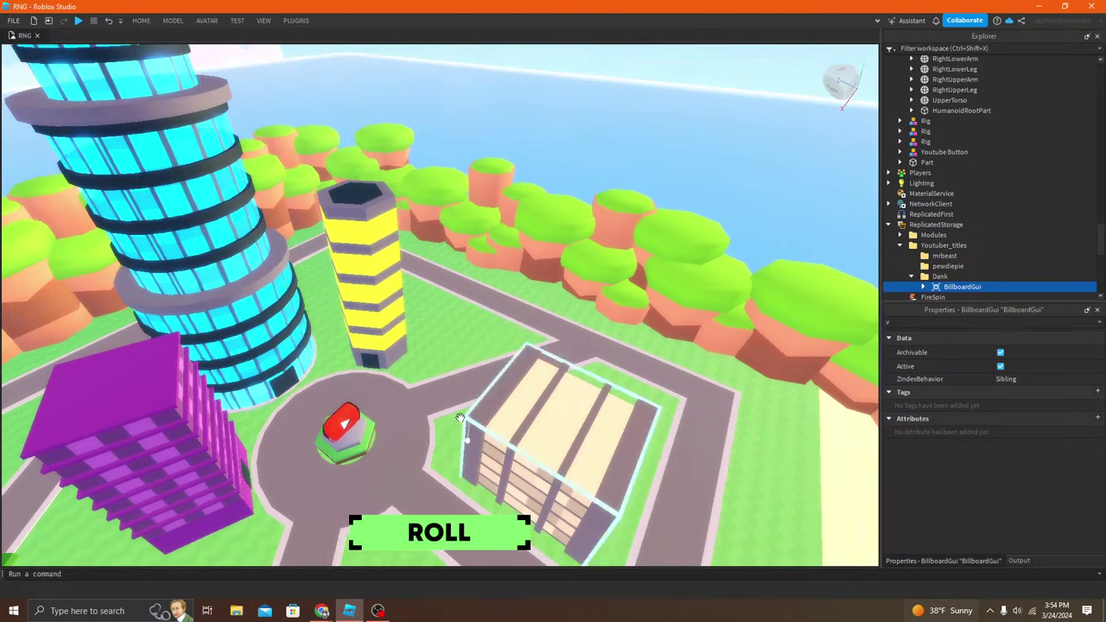
# Step: Inspect the DelayFrame, SpinButton and ImageLabel inside RollButtonDisplay of the StarterGui ScreenGui
pyautogui.moveTo(459, 417); pyautogui.dragTo(460, 466, button='right')
pyautogui.moveTo(460, 418); pyautogui.dragTo(412, 372, button='right')
pyautogui.scroll(5, 412, 373)
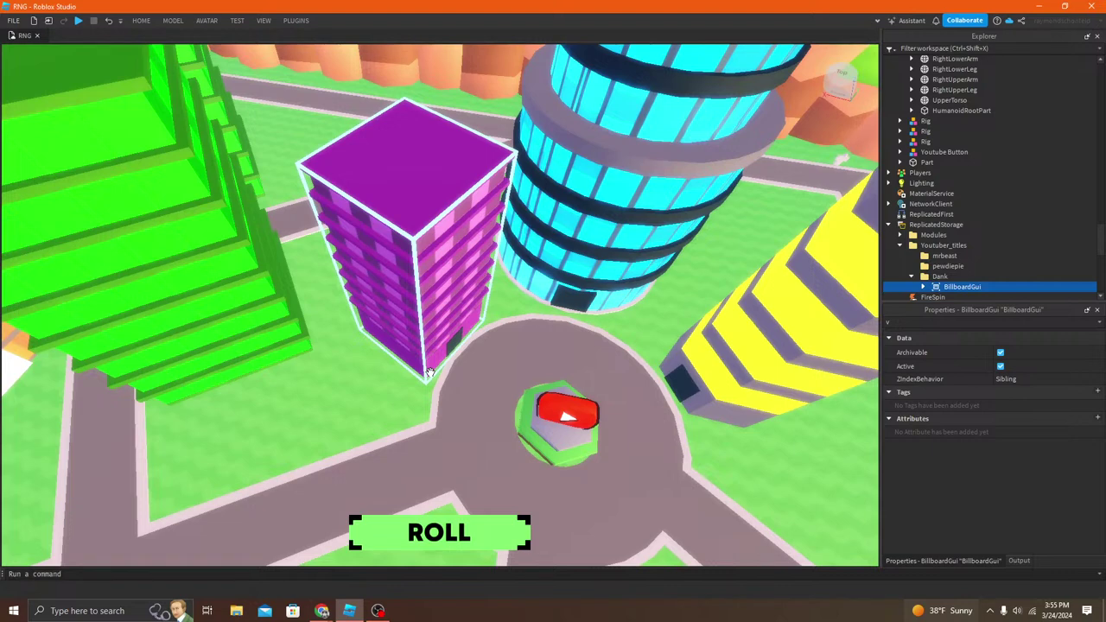
pyautogui.scroll(-10, 985, 234)
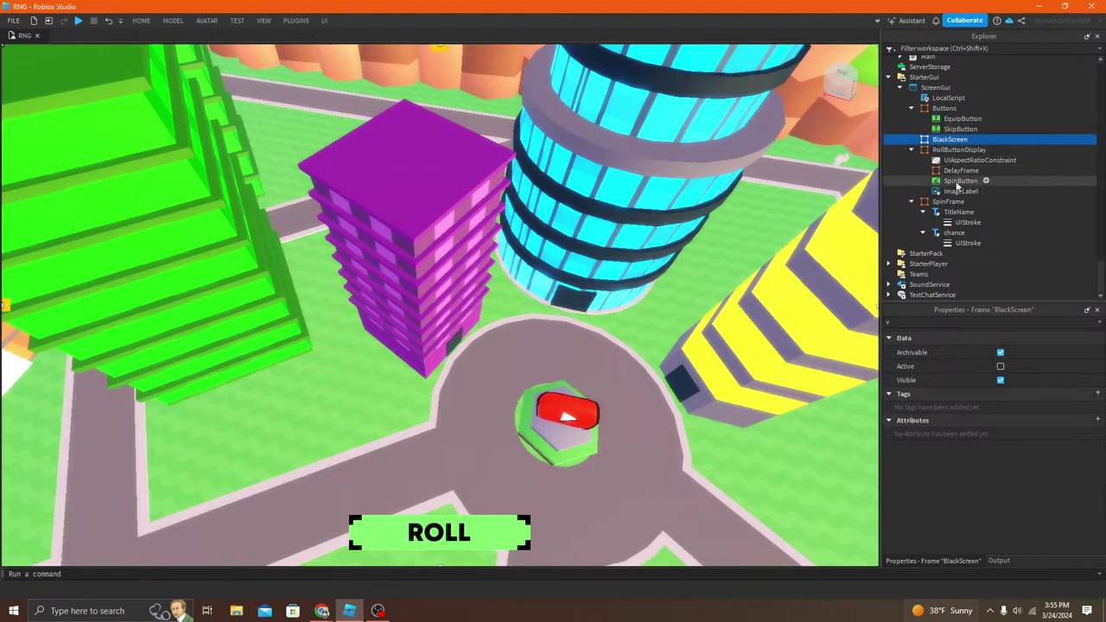
pyautogui.click(955, 171)
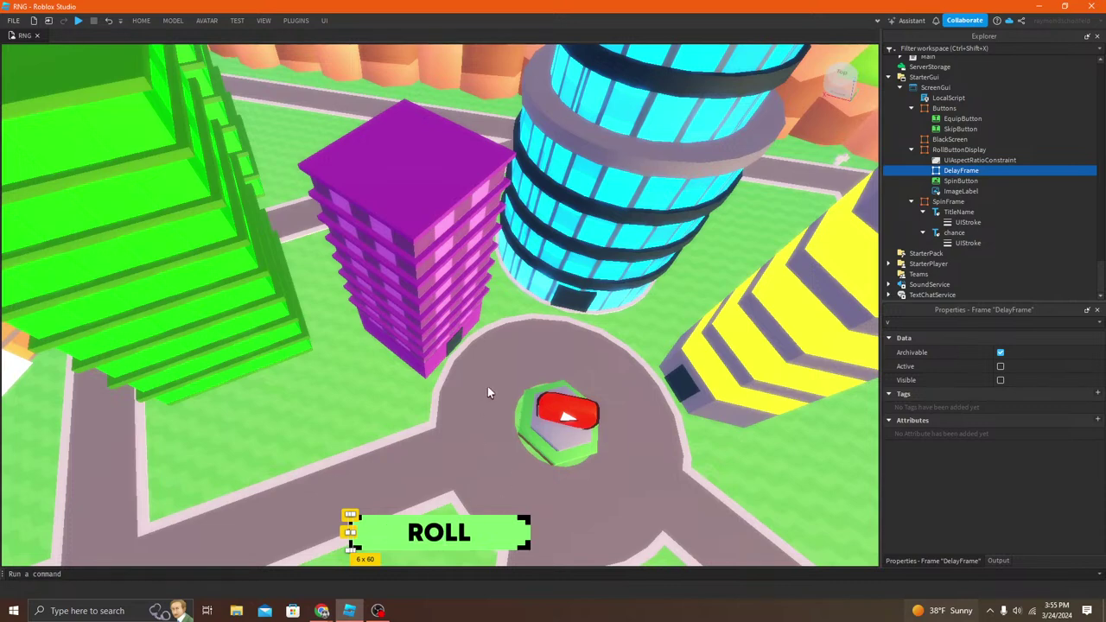
pyautogui.click(491, 540)
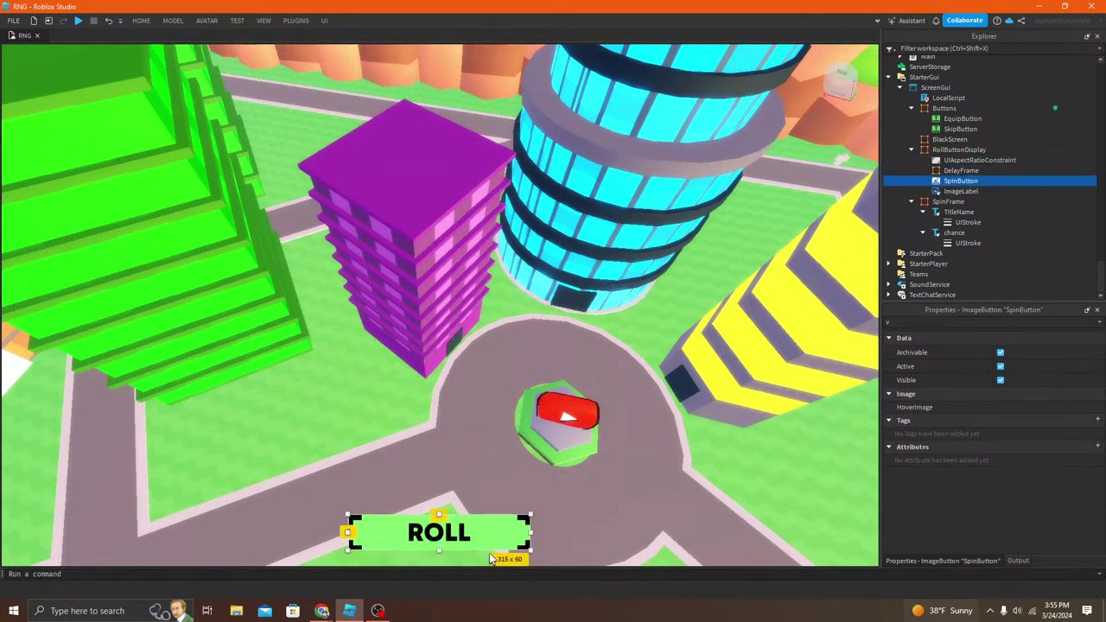
pyautogui.click(959, 191)
pyautogui.moveTo(691, 230); pyautogui.dragTo(698, 212, button='right')
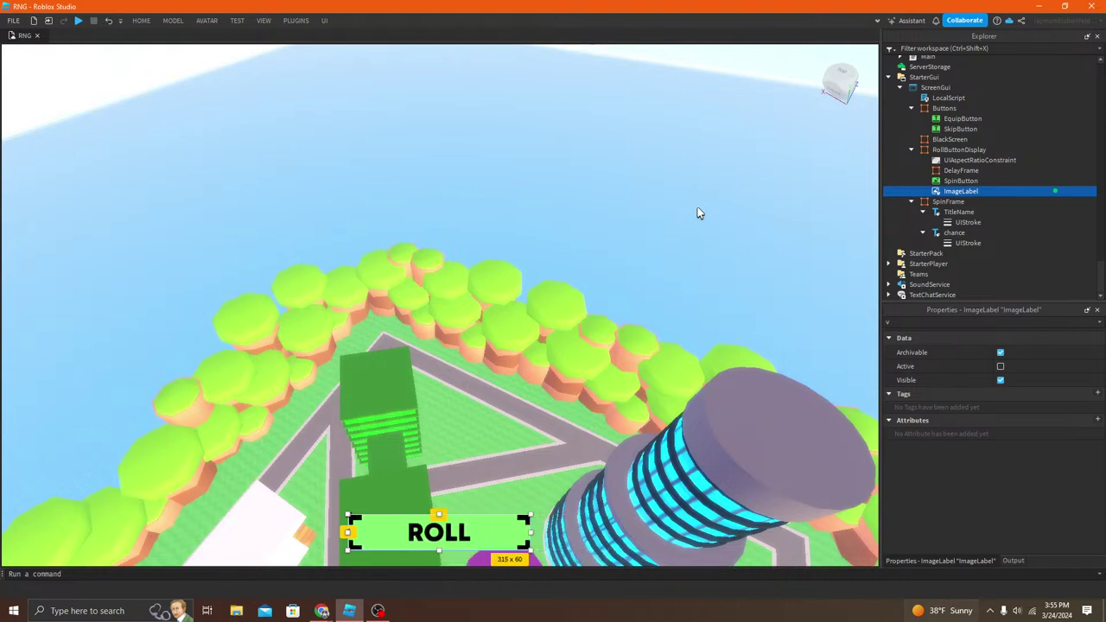
pyautogui.moveTo(735, 153); pyautogui.dragTo(655, 130, button='right')
pyautogui.press('s')
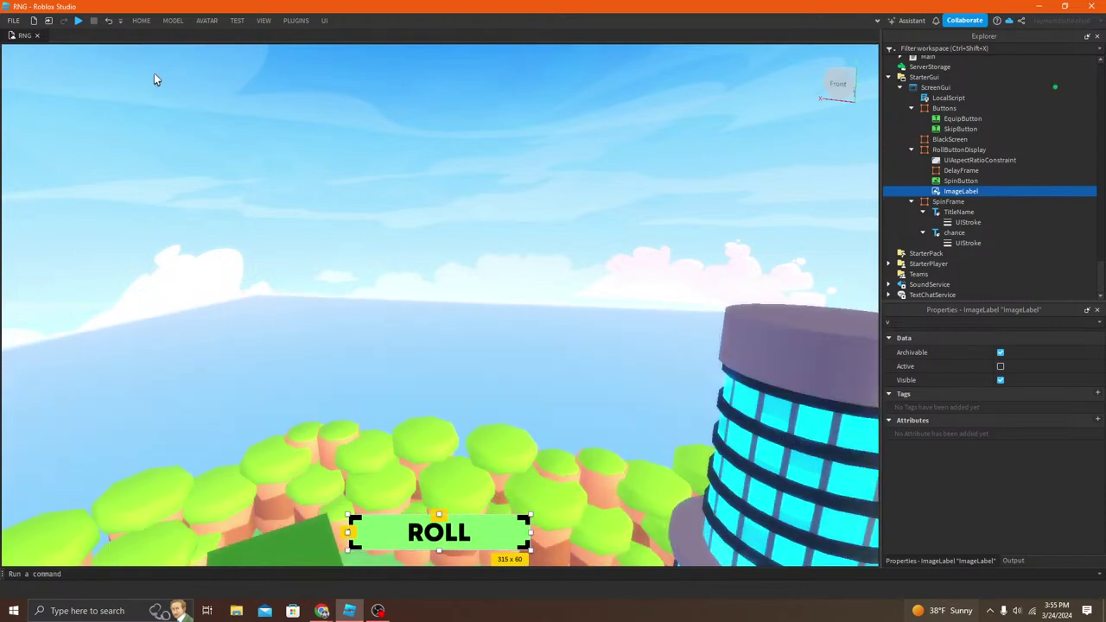
pyautogui.moveTo(219, 87); pyautogui.dragTo(217, 88, button='right')
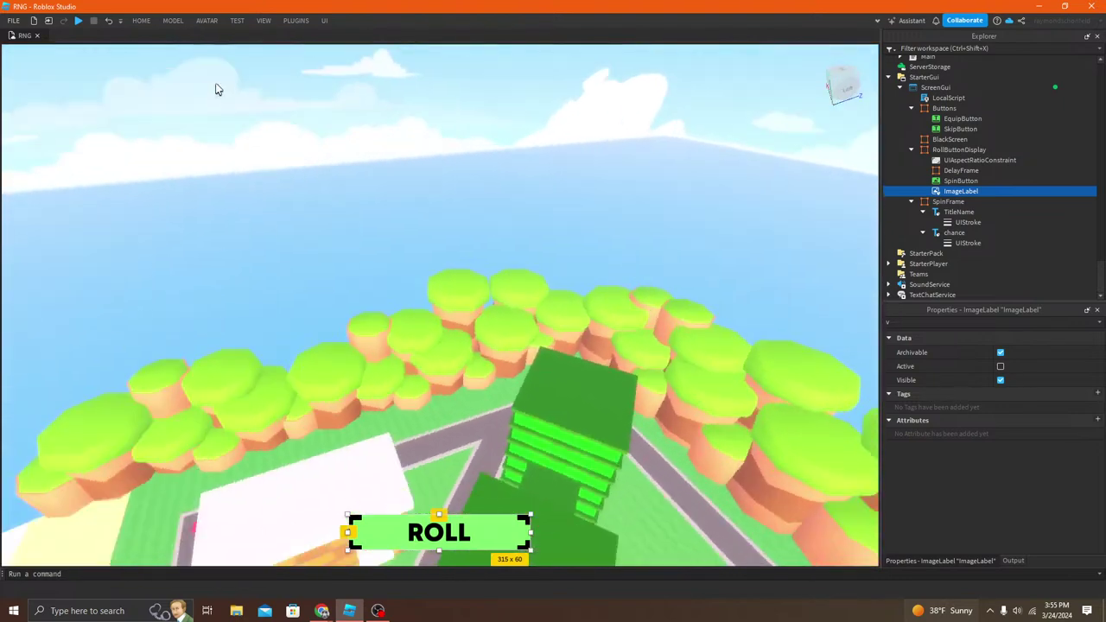
pyautogui.click(359, 107)
pyautogui.moveTo(359, 107); pyautogui.dragTo(359, 107, button='right')
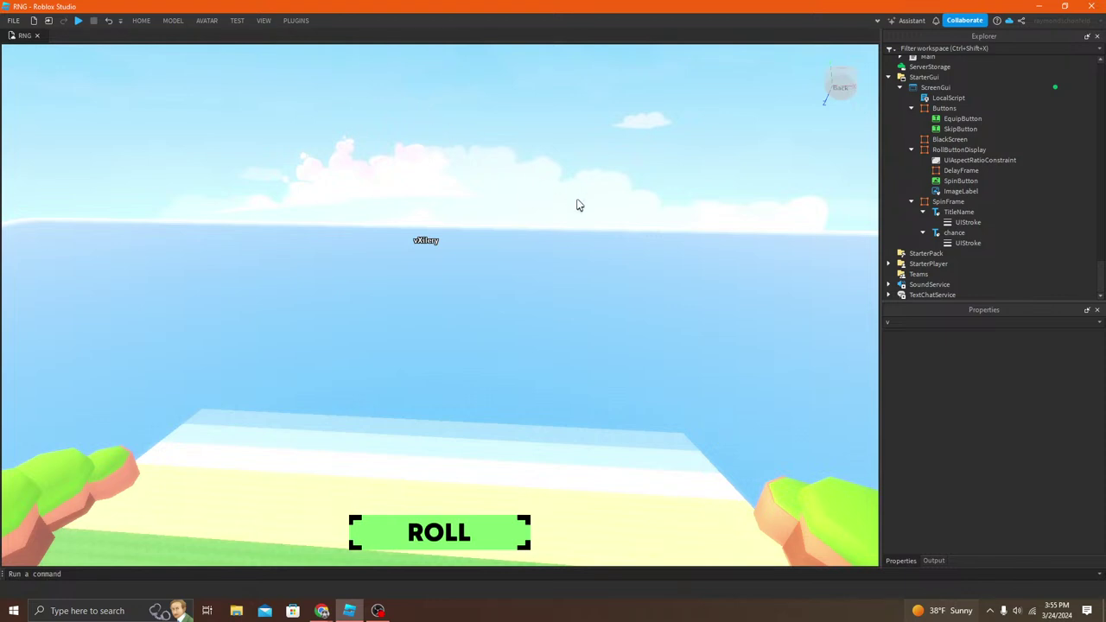
pyautogui.moveTo(451, 203); pyautogui.dragTo(457, 187, button='right')
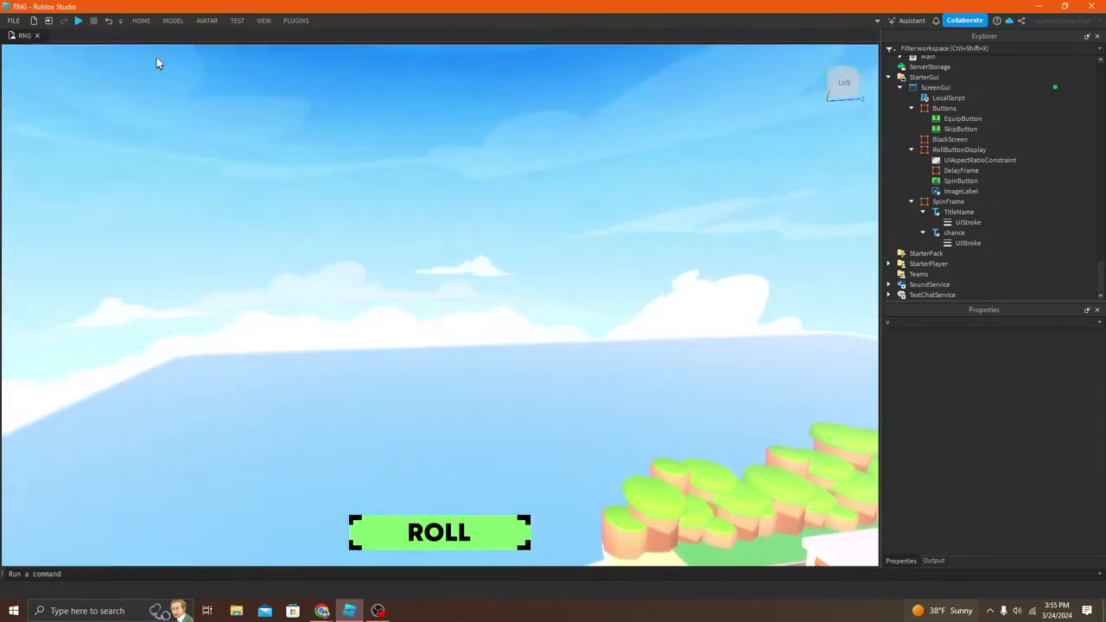
pyautogui.click(141, 21)
pyautogui.moveTo(324, 175); pyautogui.dragTo(497, 280)
pyautogui.moveTo(513, 291); pyautogui.dragTo(516, 286, button='right')
pyautogui.press('w')
pyautogui.scroll(3, 521, 285)
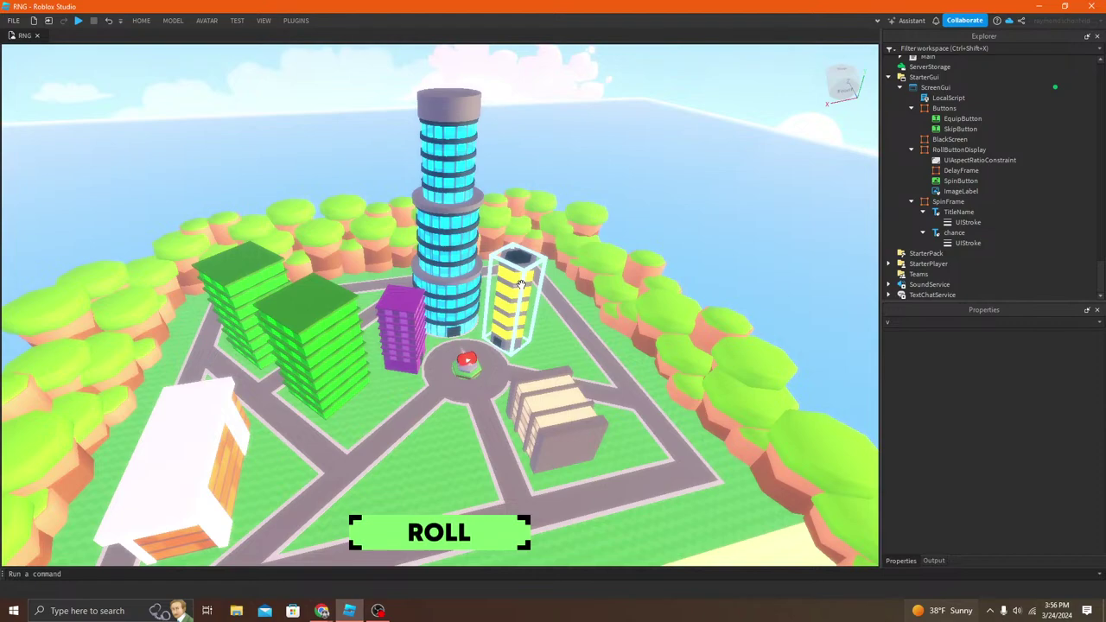
pyautogui.moveTo(525, 281); pyautogui.dragTo(524, 281, button='right')
pyautogui.press('w')
pyautogui.moveTo(541, 184); pyautogui.dragTo(468, 177, button='right')
pyautogui.press('w')
pyautogui.press('w')
pyautogui.scroll(2, 467, 177)
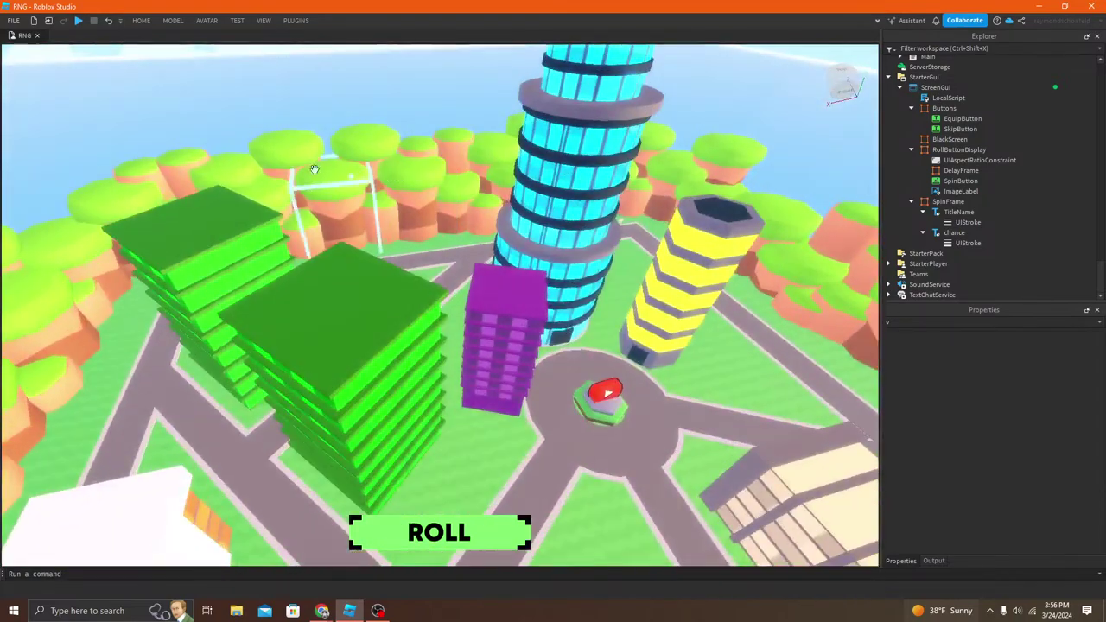
# Step: Start a playtest, roll for a title while looking around the character, and skip the result
pyautogui.click(141, 21)
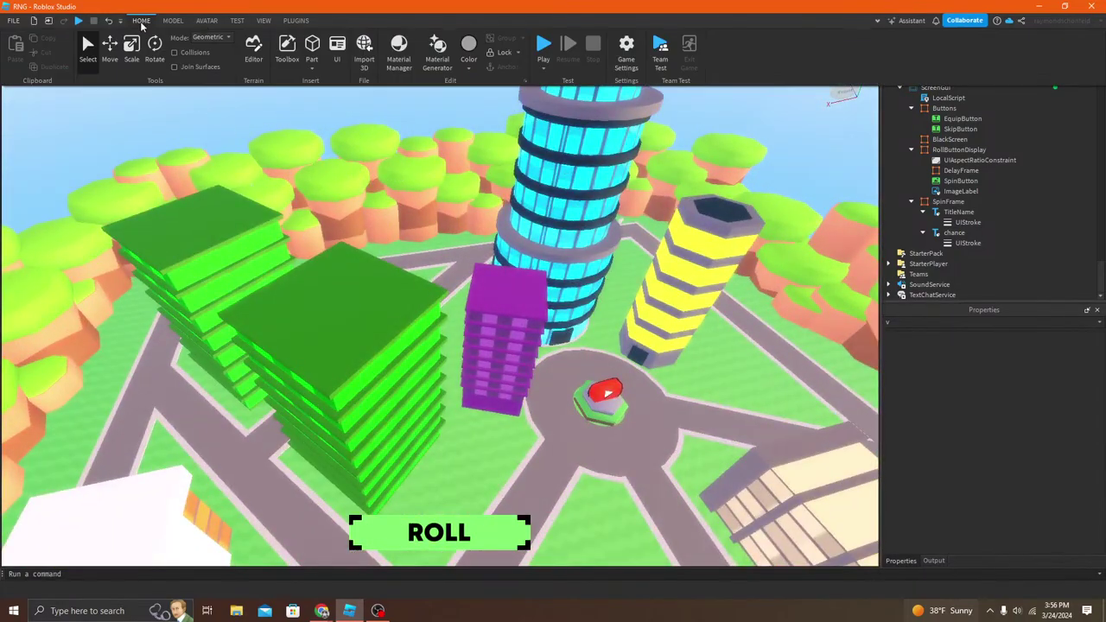
pyautogui.click(544, 45)
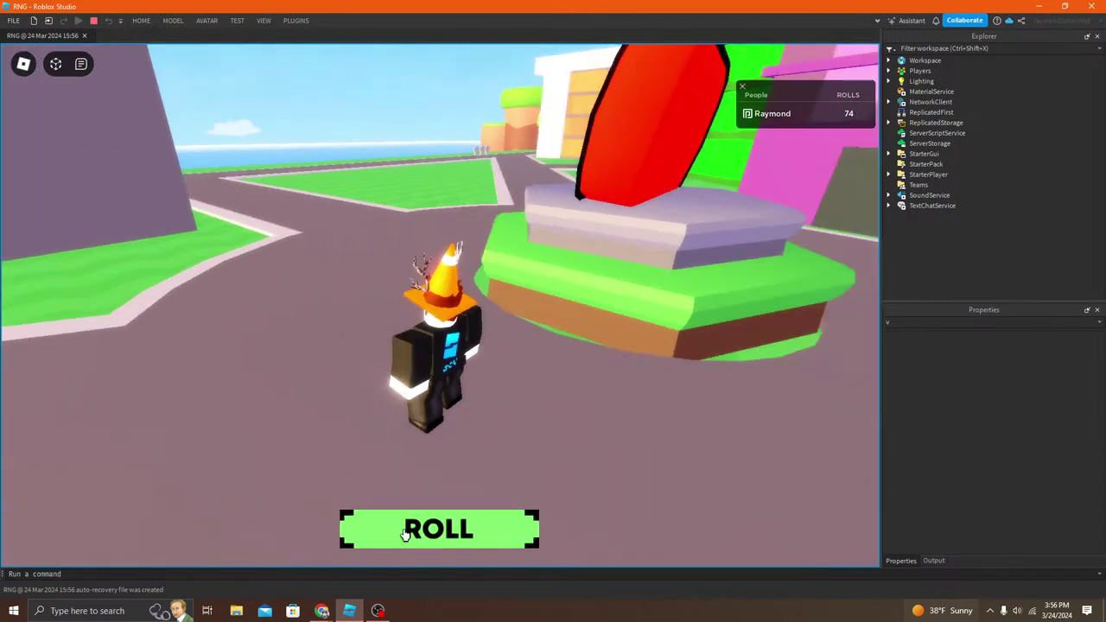
pyautogui.click(412, 531)
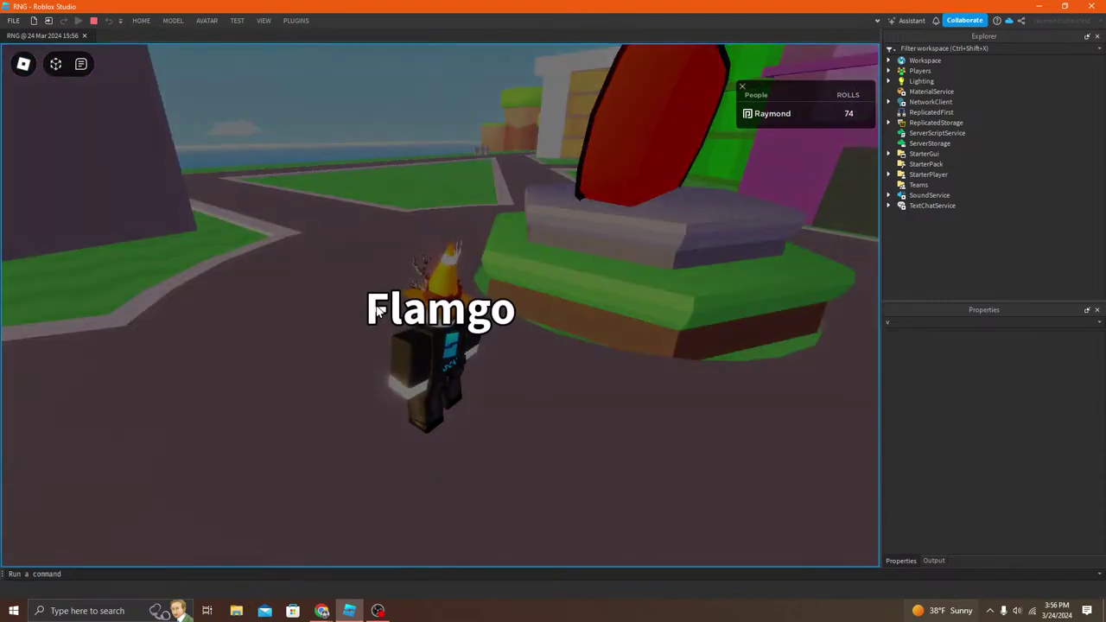
pyautogui.moveTo(418, 299); pyautogui.dragTo(421, 294, button='right')
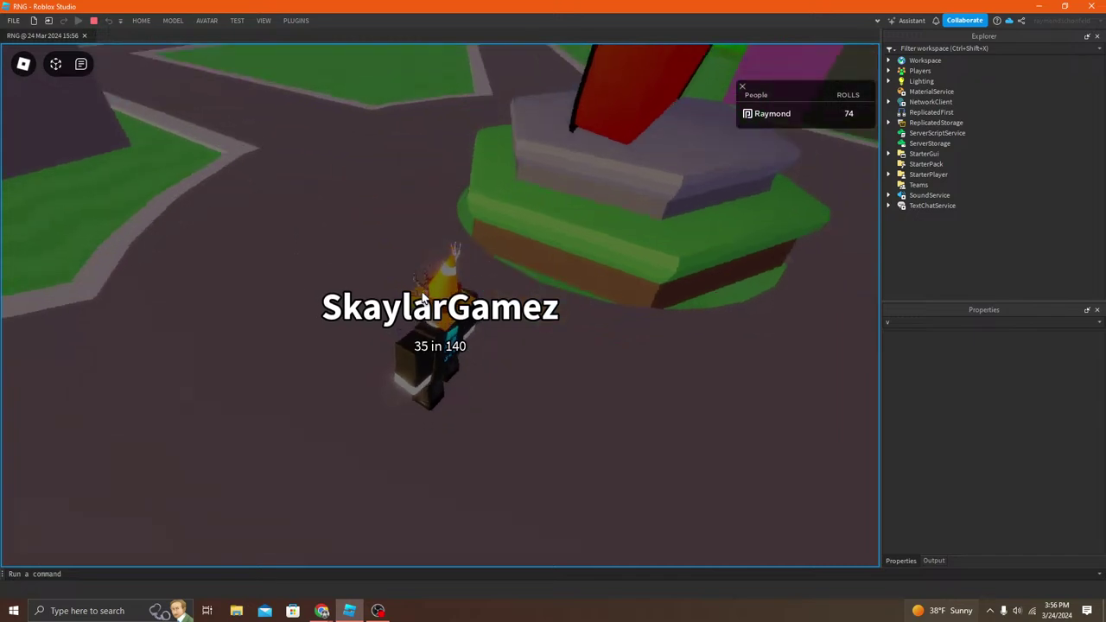
pyautogui.moveTo(348, 338); pyautogui.dragTo(319, 378, button='right')
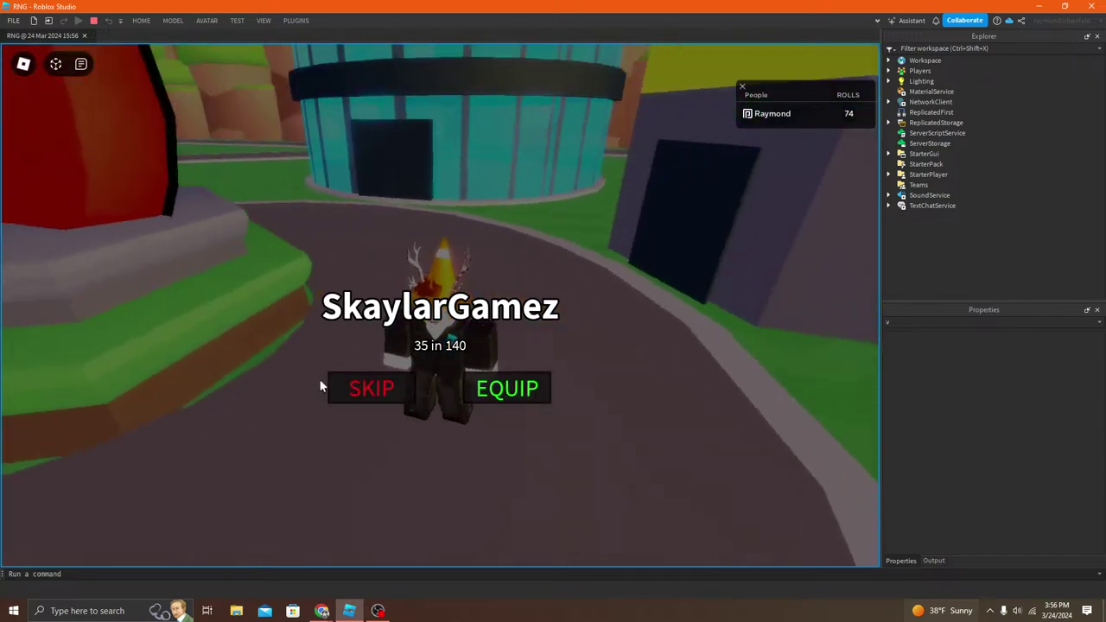
pyautogui.click(373, 390)
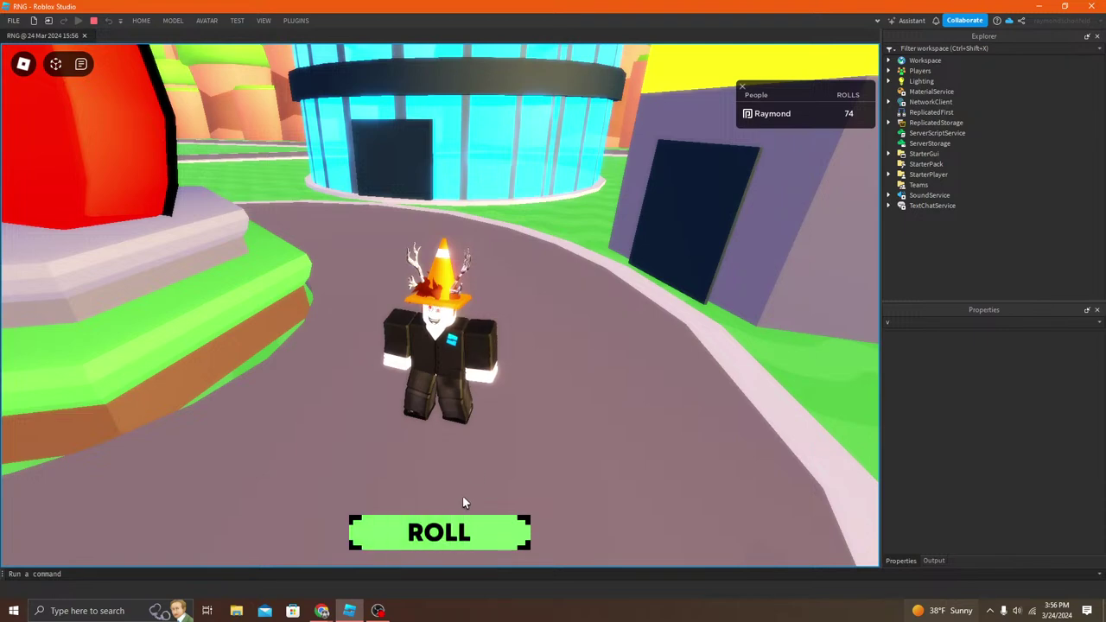
# Step: Roll for a title once more, skip it and end the playtest
pyautogui.click(449, 532)
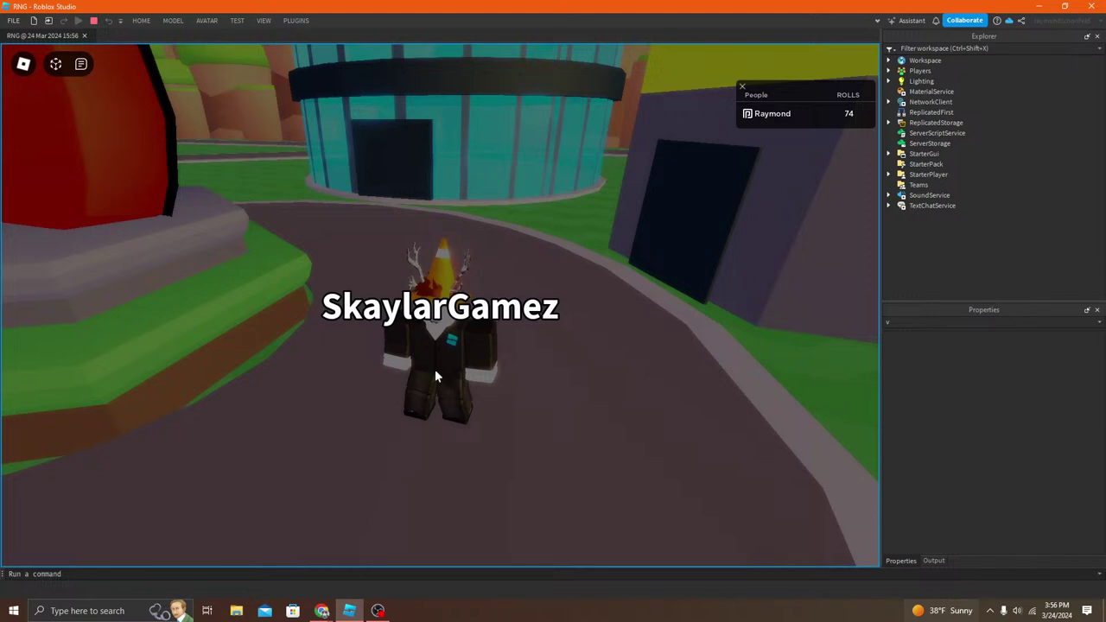
pyautogui.click(391, 395)
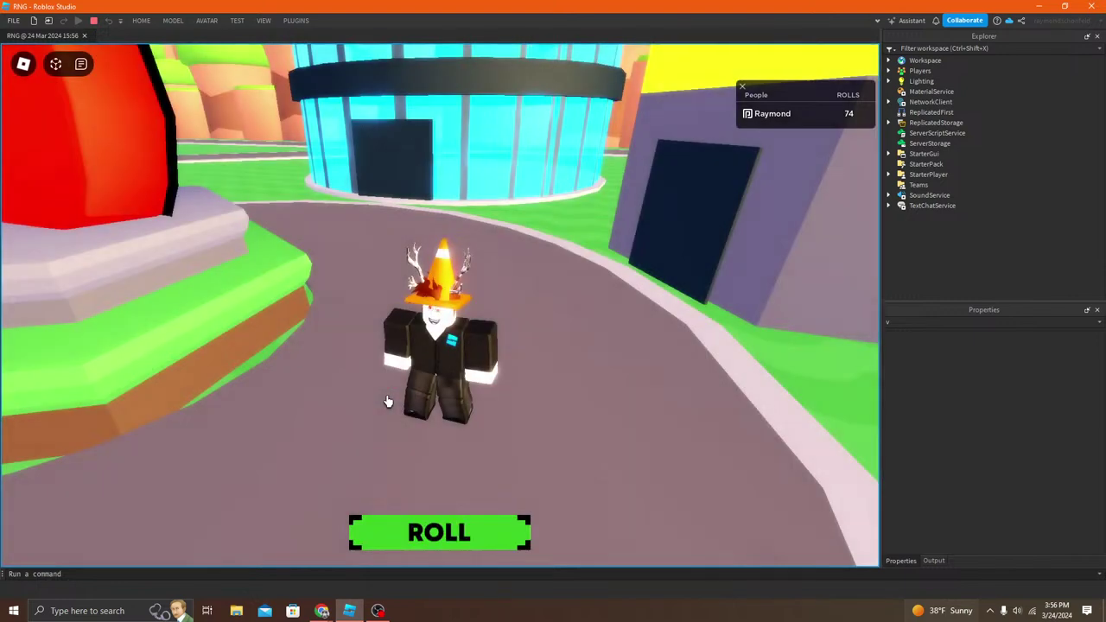
pyautogui.click(95, 21)
# Step: Examine the row of duplicated rigs on the grass and the title folders under Youtuber_titles in ReplicatedStorage
pyautogui.scroll(6, 439, 248)
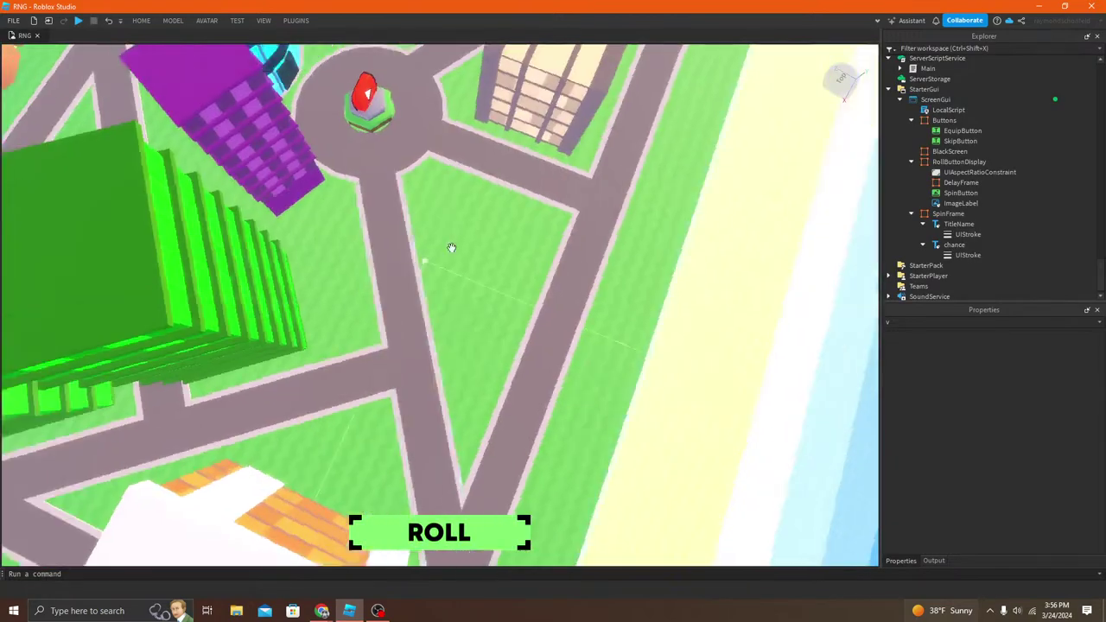
pyautogui.scroll(-2, 443, 248)
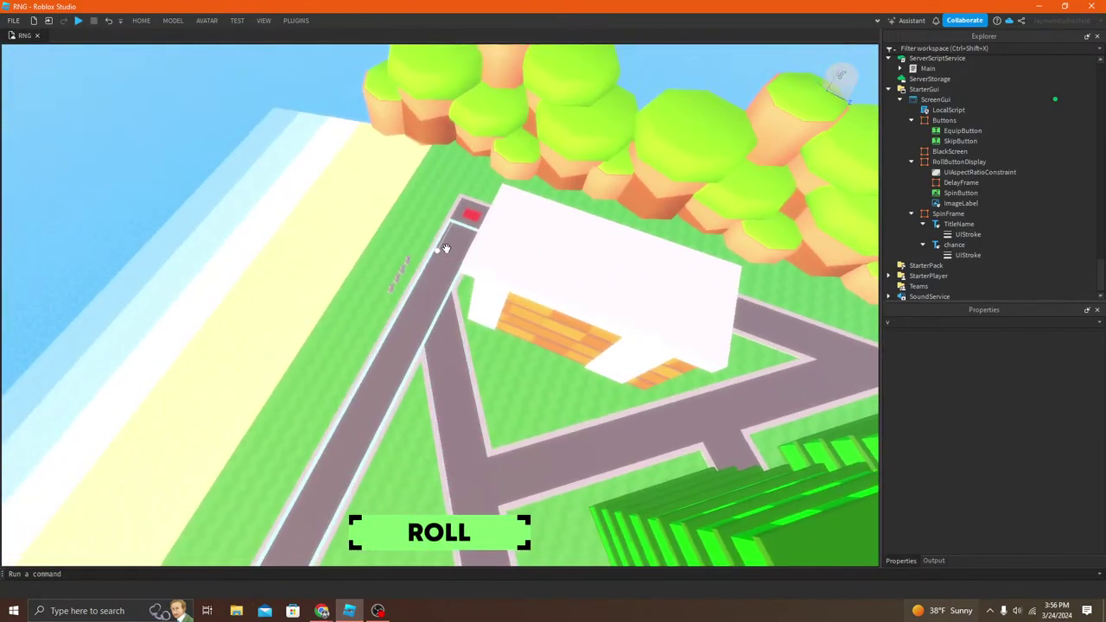
pyautogui.moveTo(445, 248); pyautogui.dragTo(446, 248, button='right')
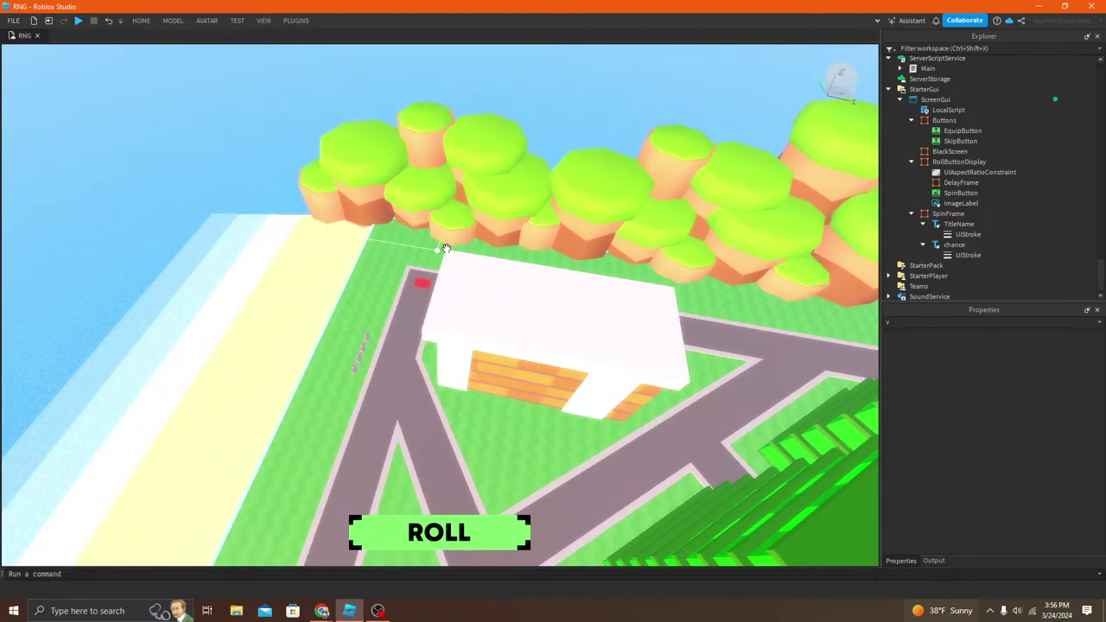
pyautogui.scroll(10, 446, 248)
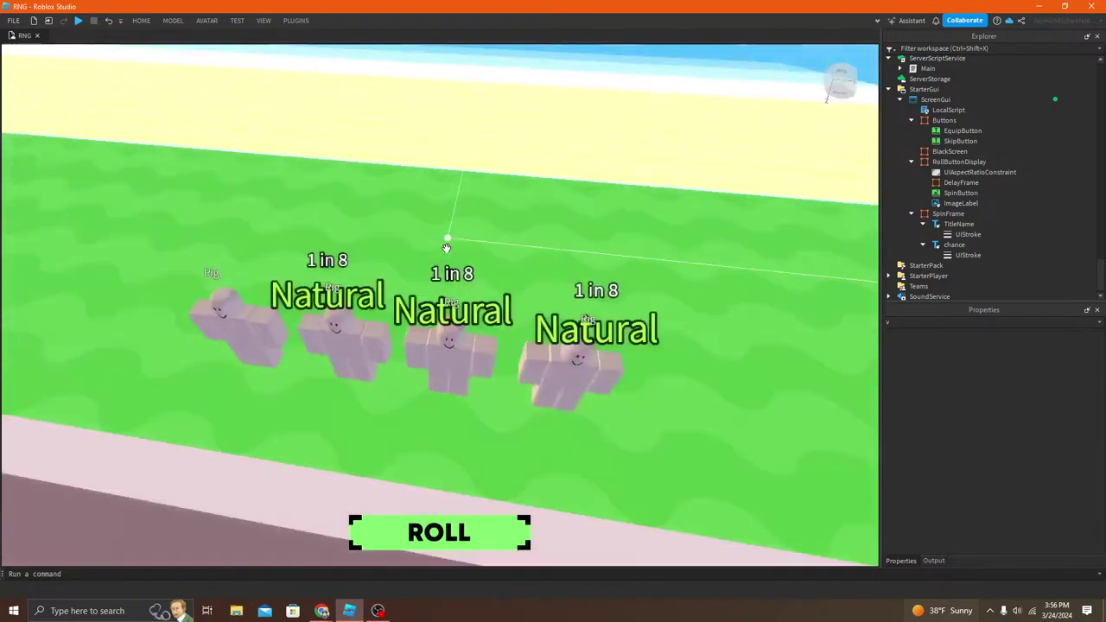
pyautogui.scroll(-3, 446, 248)
pyautogui.moveTo(447, 248); pyautogui.dragTo(445, 250, button='right')
pyautogui.scroll(3, 444, 250)
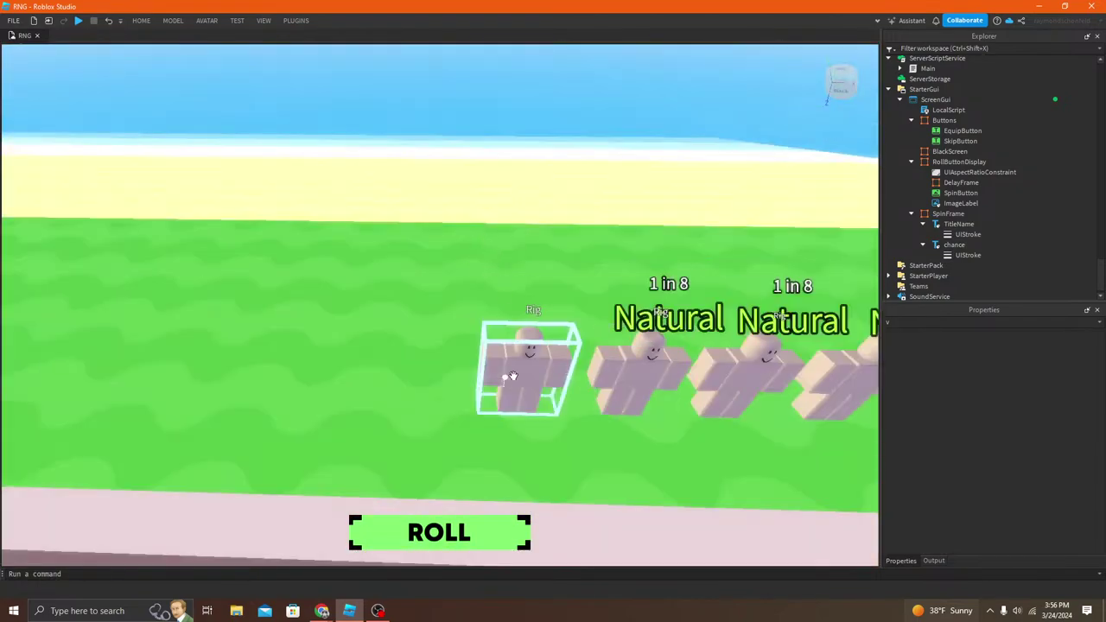
pyautogui.scroll(-1, 986, 119)
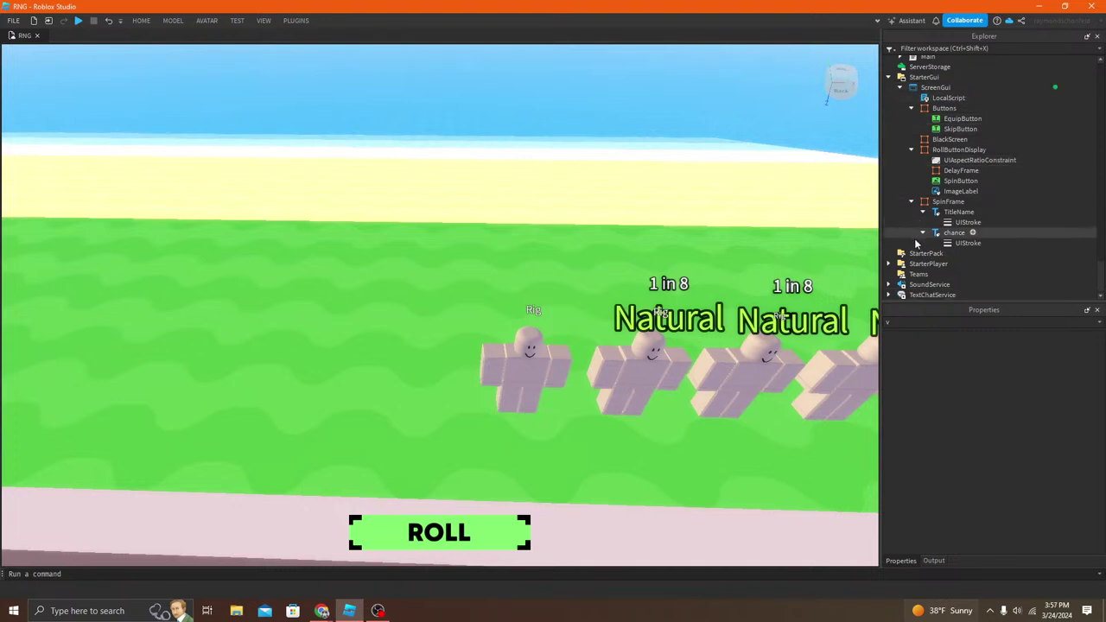
pyautogui.scroll(5, 898, 250)
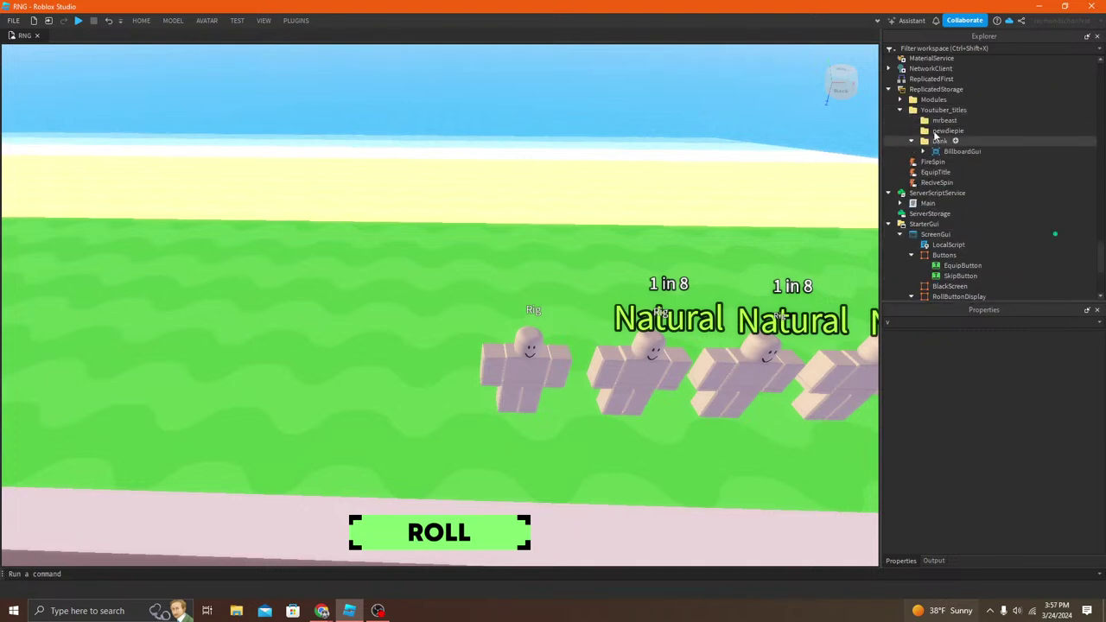
# Step: Open the Main script in ServerScriptService and review its PlayerAdded, FireSpin and EquipTitle handlers
pyautogui.doubleClick(915, 204)
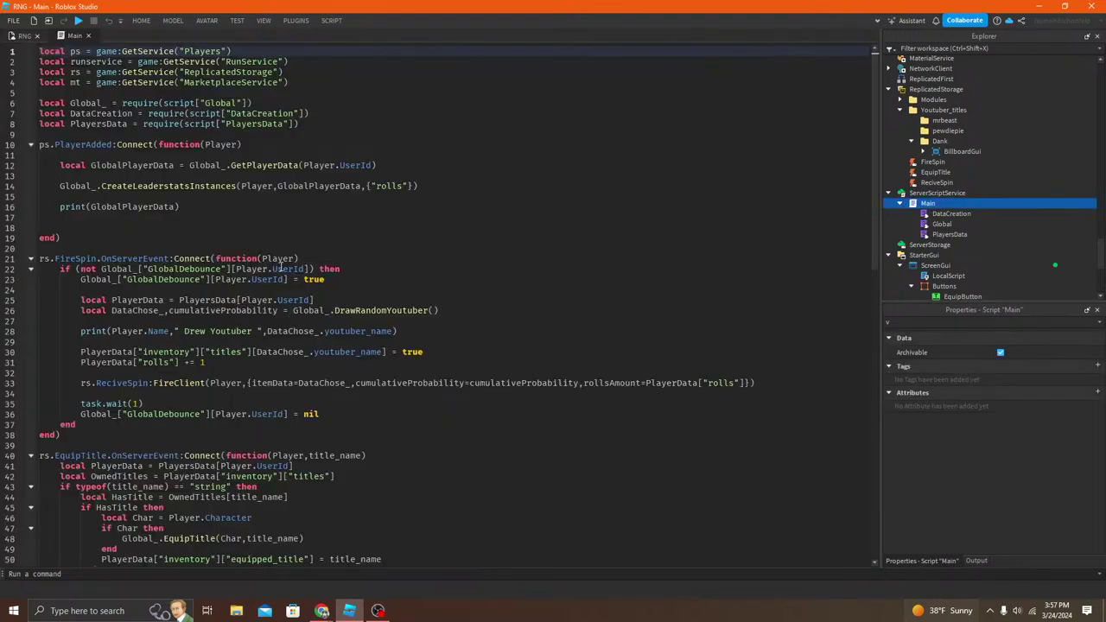
pyautogui.scroll(-2, 300, 268)
pyautogui.scroll(1, 301, 266)
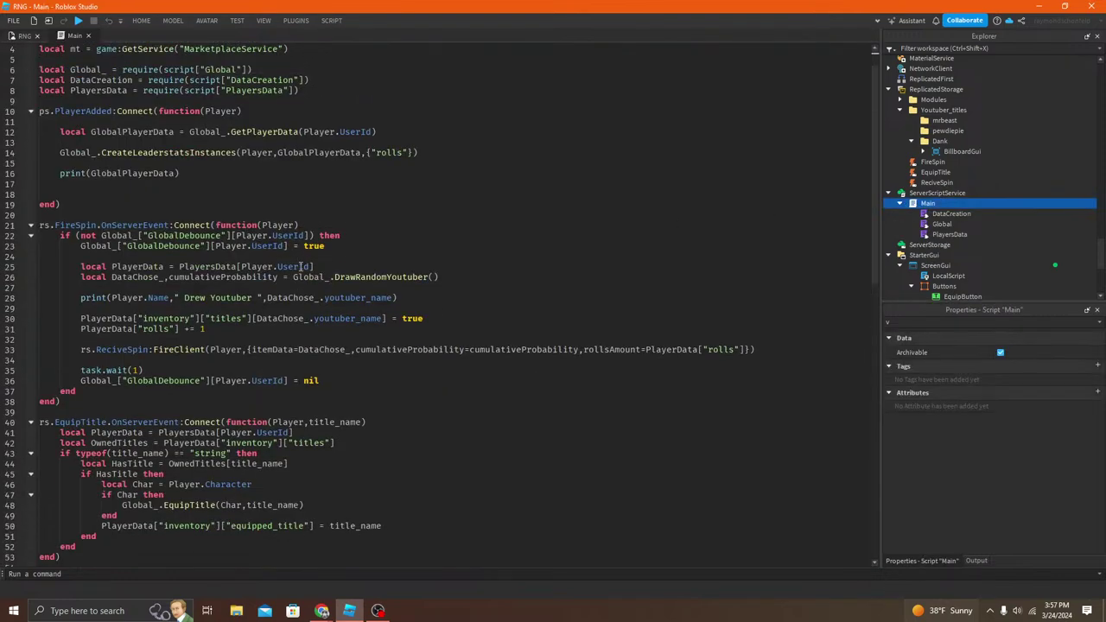
pyautogui.rightClick(371, 282)
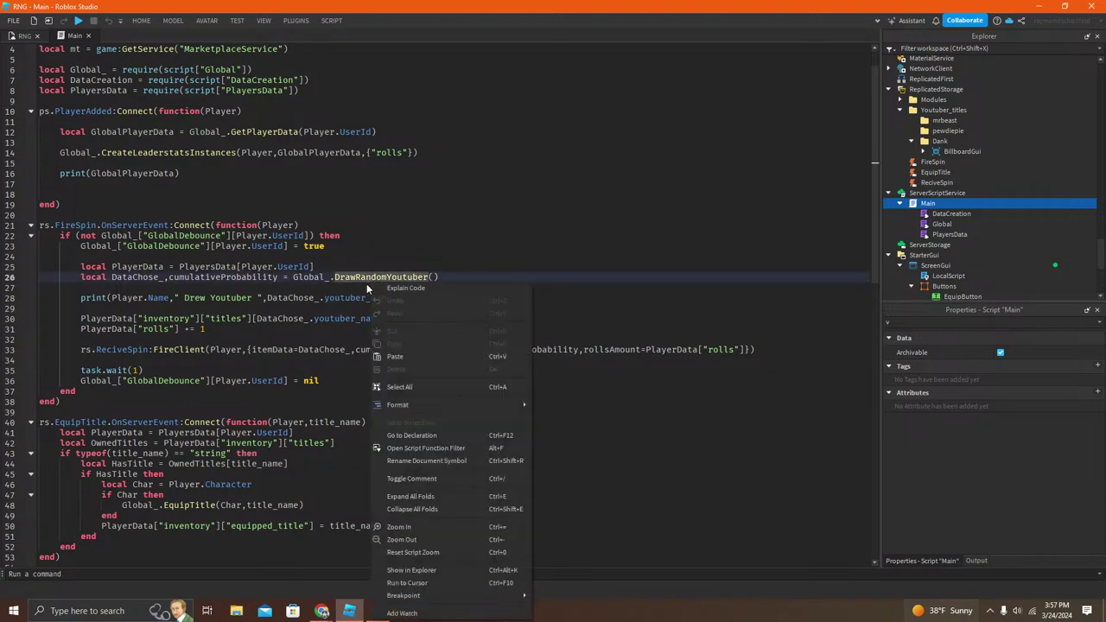
pyautogui.click(227, 286)
pyautogui.scroll(1, 242, 249)
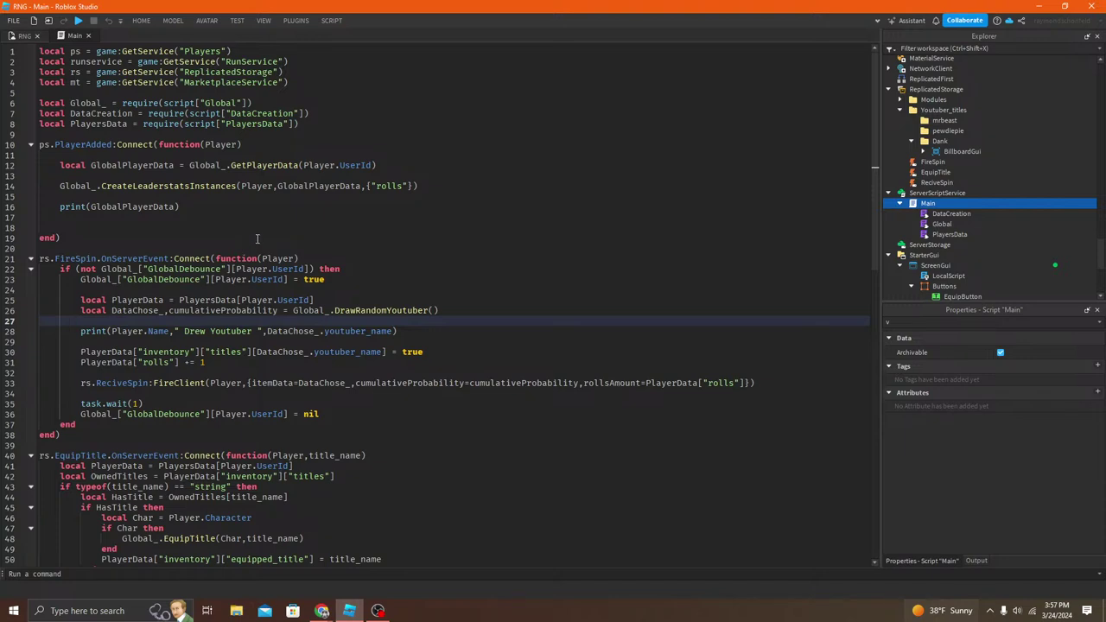
pyautogui.click(320, 227)
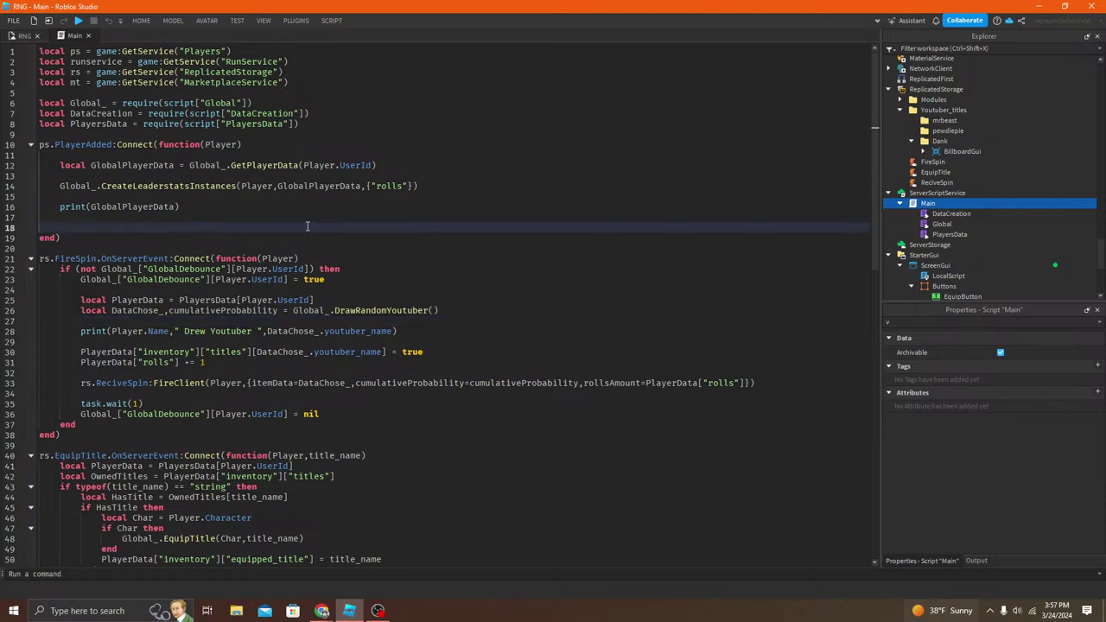
pyautogui.click(172, 235)
pyautogui.click(220, 216)
pyautogui.click(196, 198)
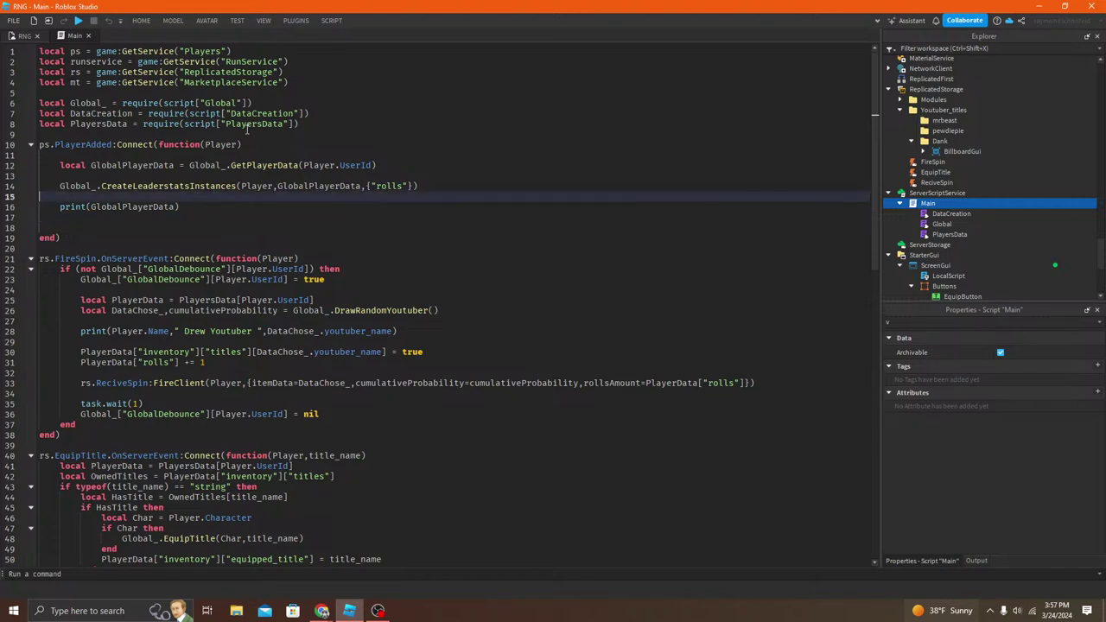
pyautogui.click(201, 249)
pyautogui.click(196, 235)
# Step: Add an empty function CharacterAdded() between the module requires and the PlayerAdded handler
pyautogui.click(158, 124)
pyautogui.click(152, 136)
pyautogui.press('Return')
pyautogui.press('Return')
pyautogui.press('Up')
pyautogui.write('function CharacterAdded()')
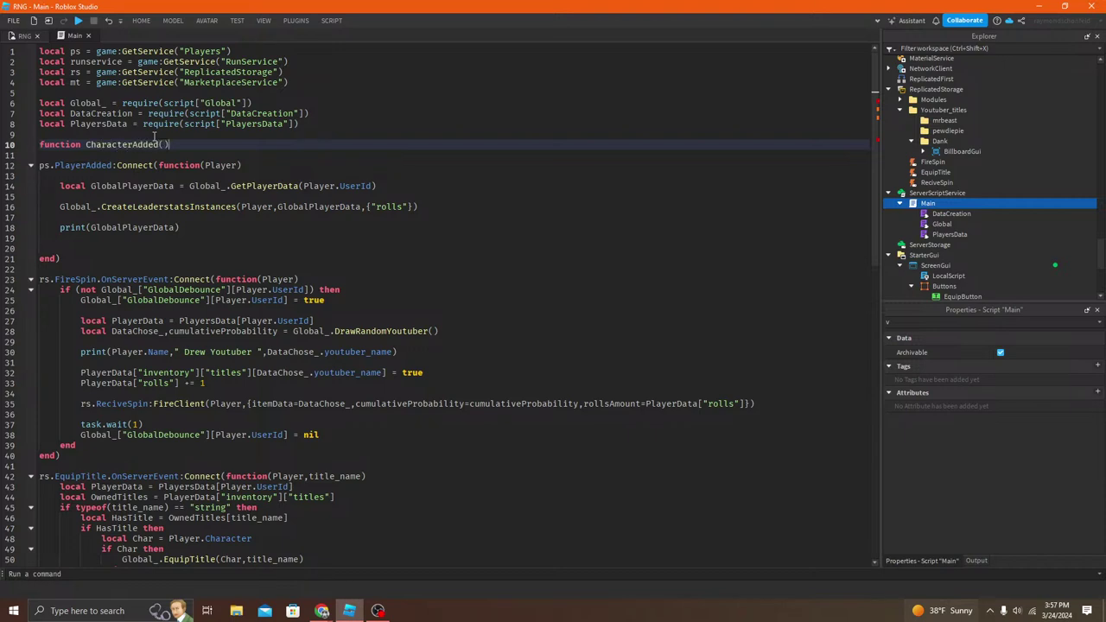
pyautogui.press('Return')
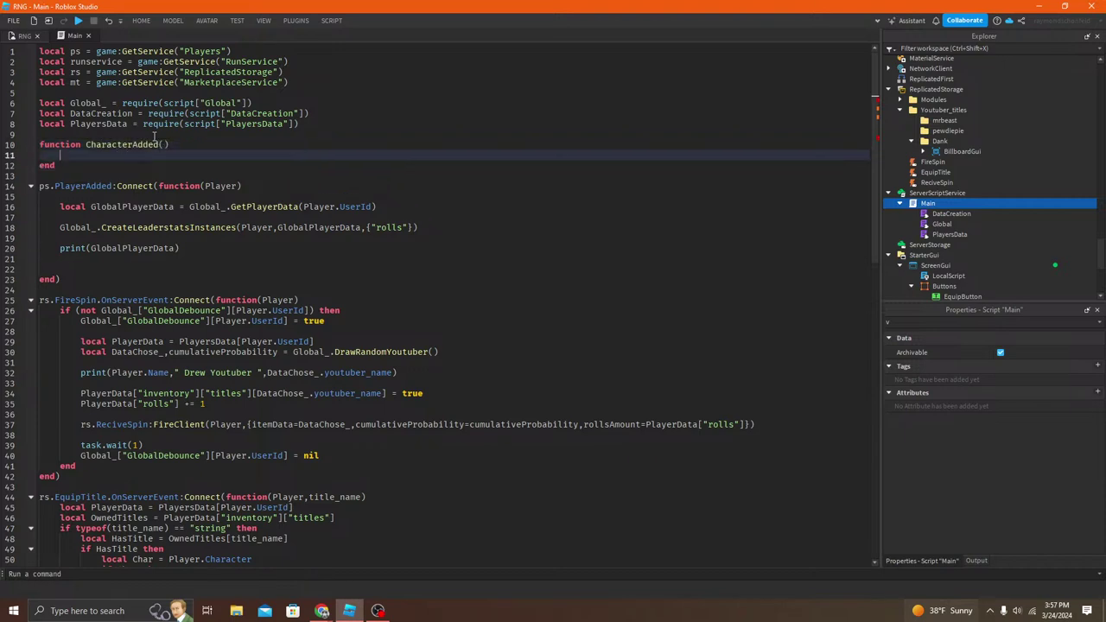
# Step: Connect an anonymous function to Player.CharacterAdded below print(GlobalPlayerData) in the PlayerAdded handler
pyautogui.doubleClick(136, 145)
pyautogui.hotkey('ctrl', 'c')
pyautogui.doubleClick(231, 227)
pyautogui.click(228, 246)
pyautogui.press('Return')
pyautogui.press('Return')
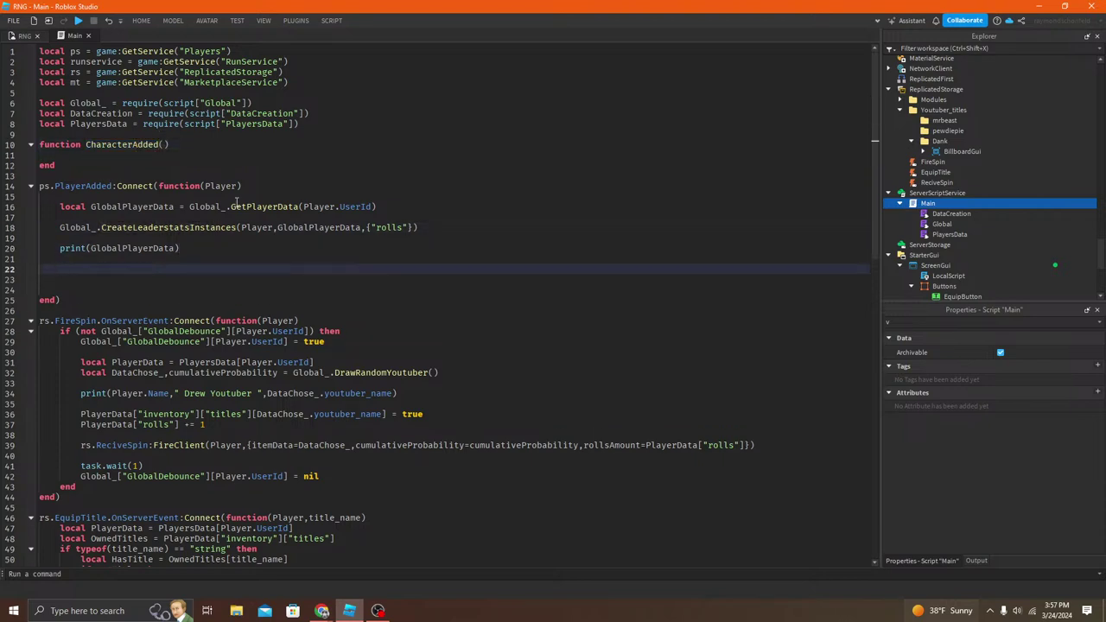
pyautogui.write('Player.Charact')
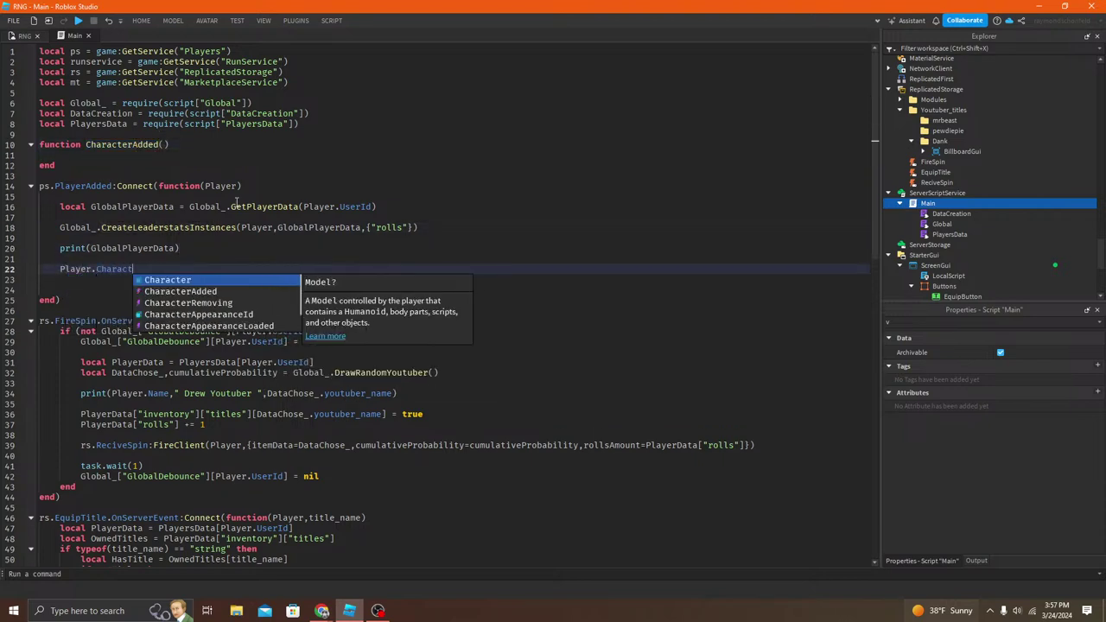
pyautogui.write('erAdded:Connect(fucnti')
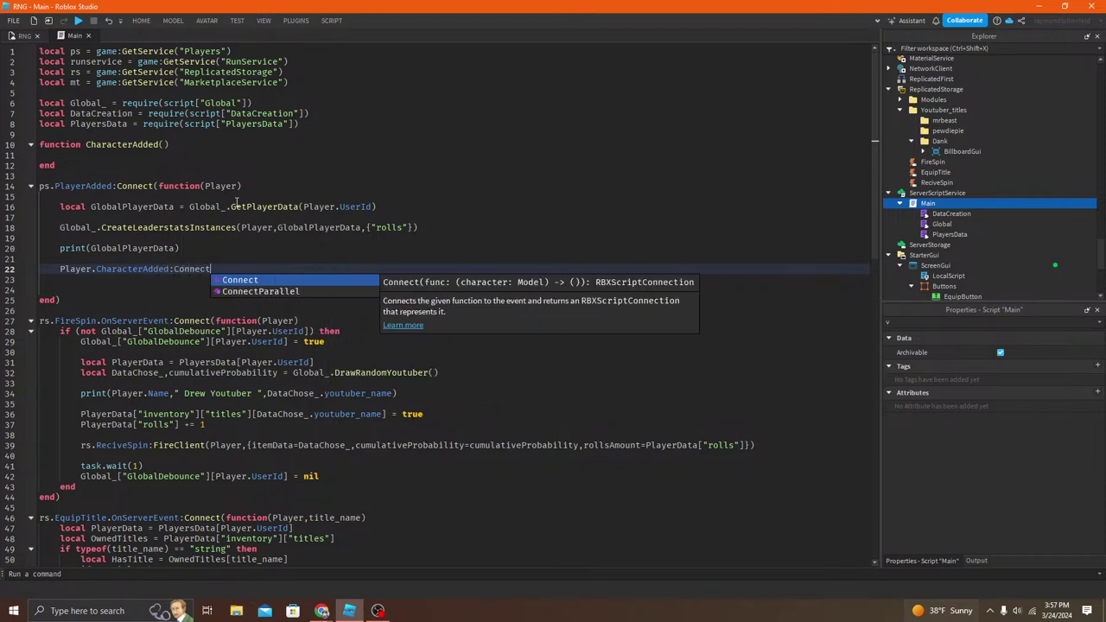
pyautogui.press('BackSpace')
pyautogui.press('BackSpace')
pyautogui.press('BackSpace')
pyautogui.press('BackSpace')
pyautogui.press('BackSpace')
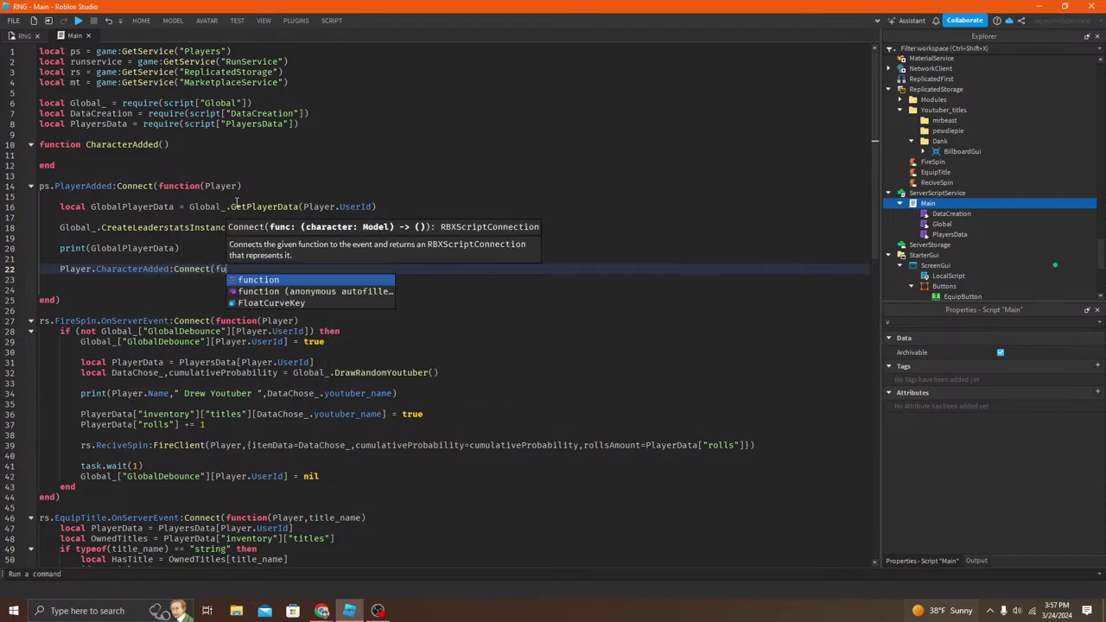
pyautogui.write('unction()')
pyautogui.press('Return')
# Step: Call CharacterAdded(Char) inside the connected function and give that function a Char parameter
pyautogui.write('CharacterAdded(Char')
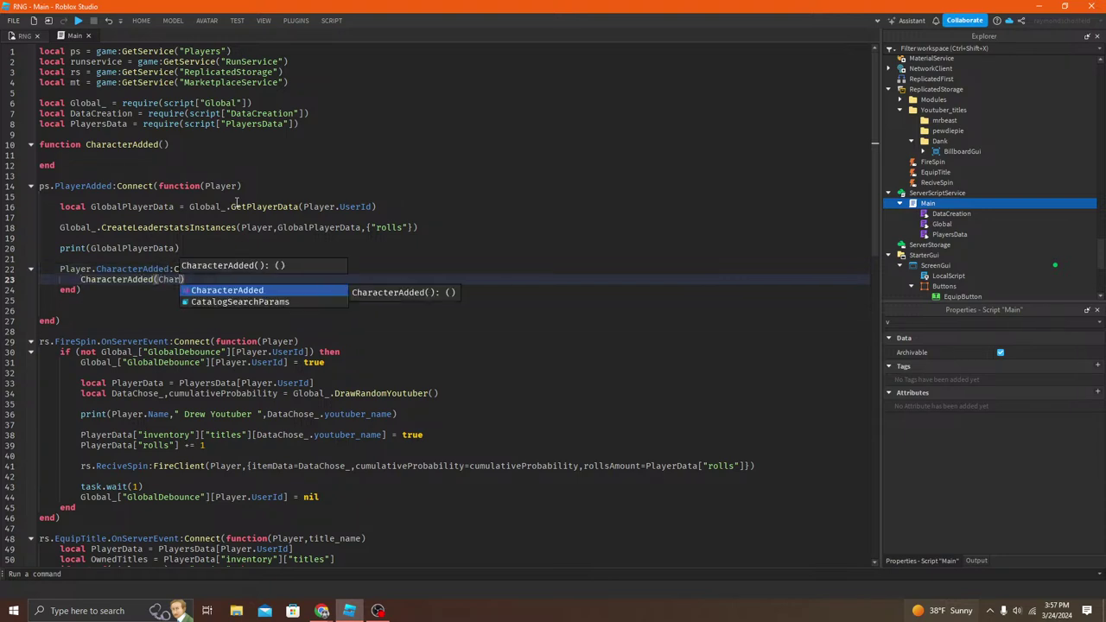
pyautogui.write(')')
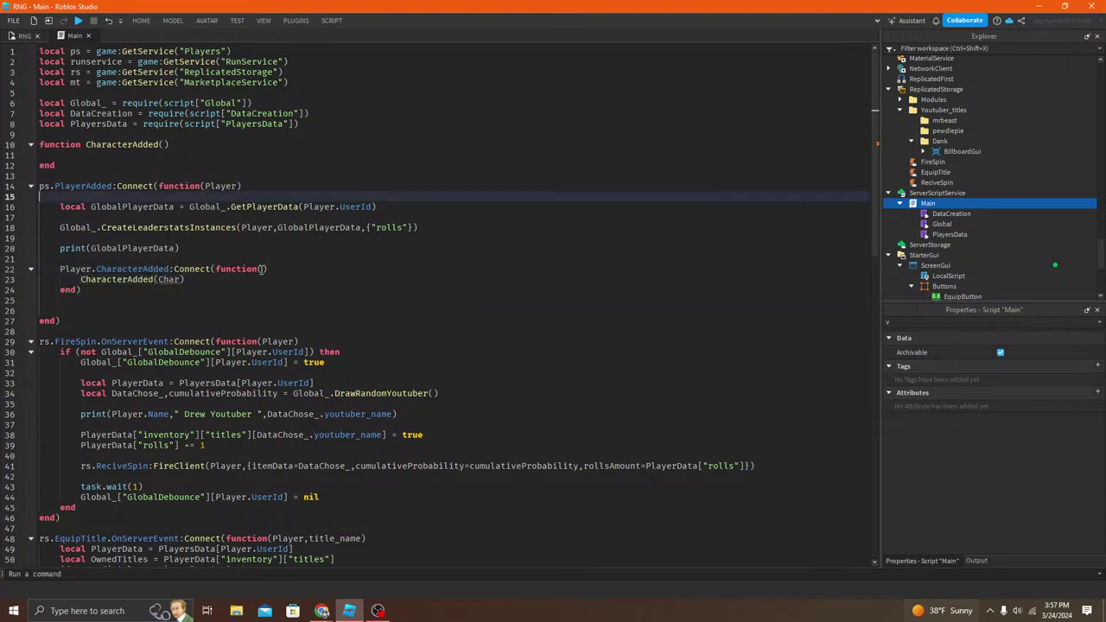
pyautogui.click(263, 269)
pyautogui.write('Char')
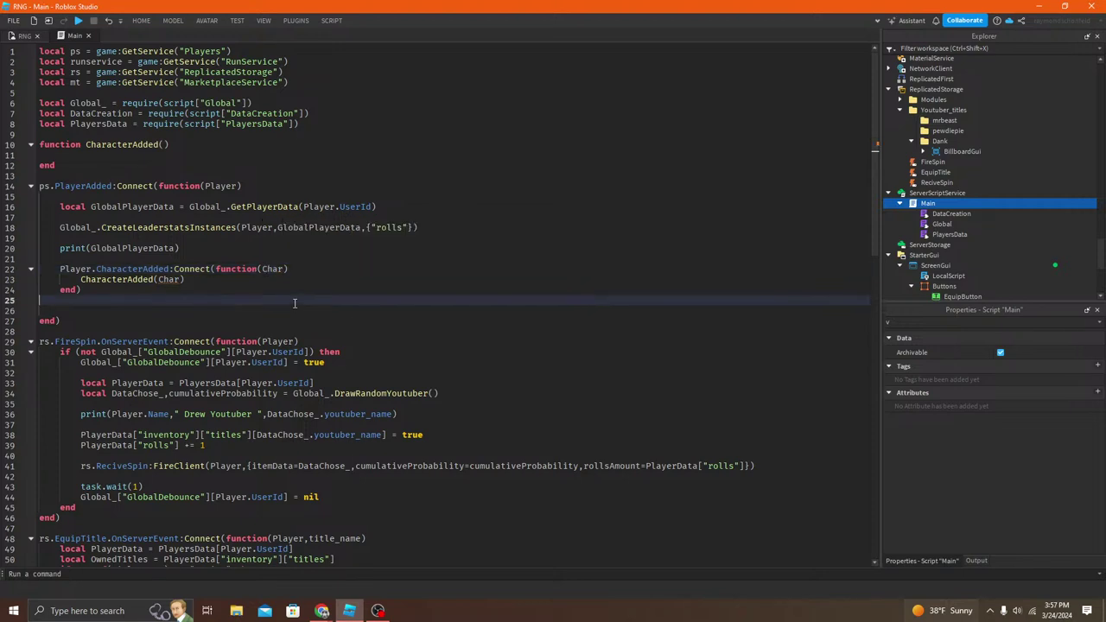
pyautogui.click(187, 285)
pyautogui.click(183, 280)
pyautogui.click(169, 290)
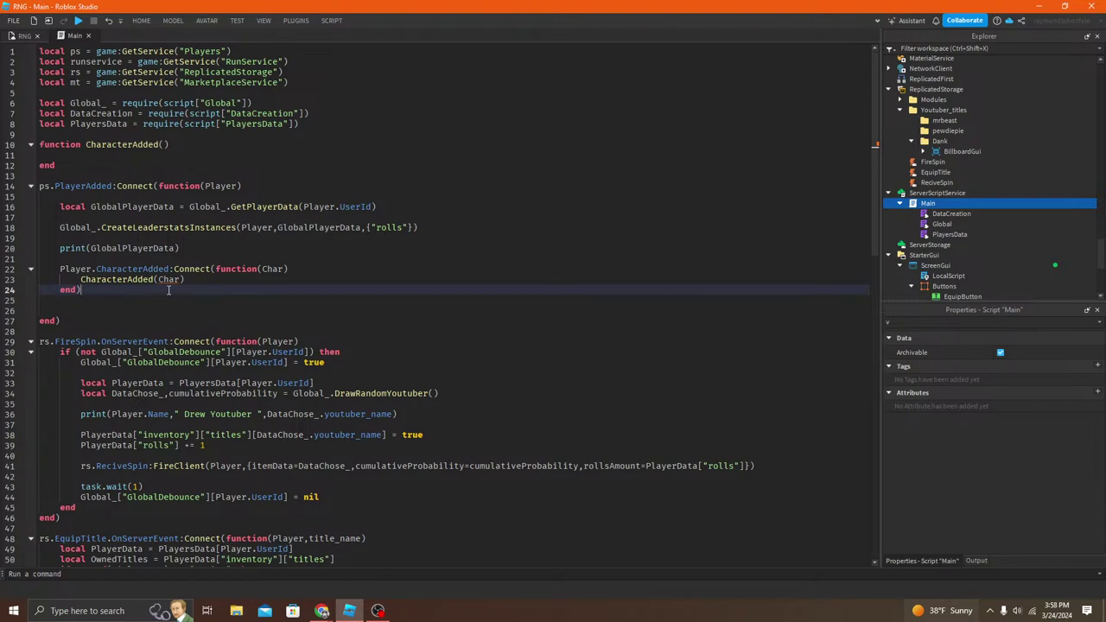
pyautogui.press('Return')
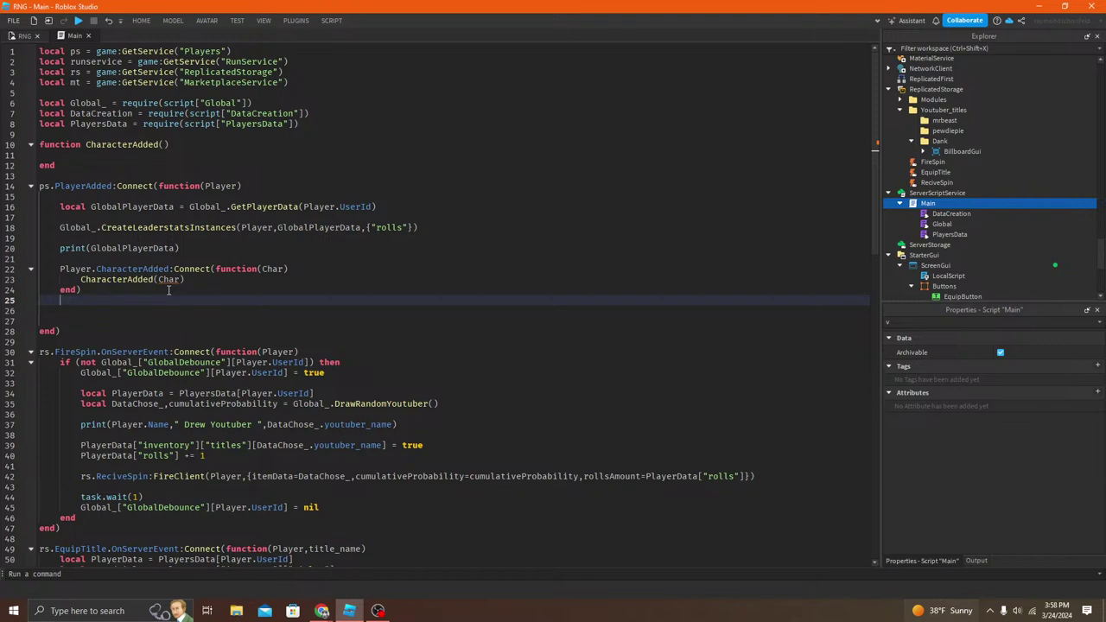
pyautogui.click(112, 142)
pyautogui.click(113, 281)
pyautogui.moveTo(112, 185); pyautogui.dragTo(39, 132)
pyautogui.click(129, 144)
pyautogui.click(127, 163)
pyautogui.moveTo(127, 163); pyautogui.dragTo(104, 134)
pyautogui.click(163, 217)
# Step: Add an if Player.Character then block directly below the CharacterAdded connection
pyautogui.click(155, 291)
pyautogui.click(149, 298)
pyautogui.write('if Player.Charac')
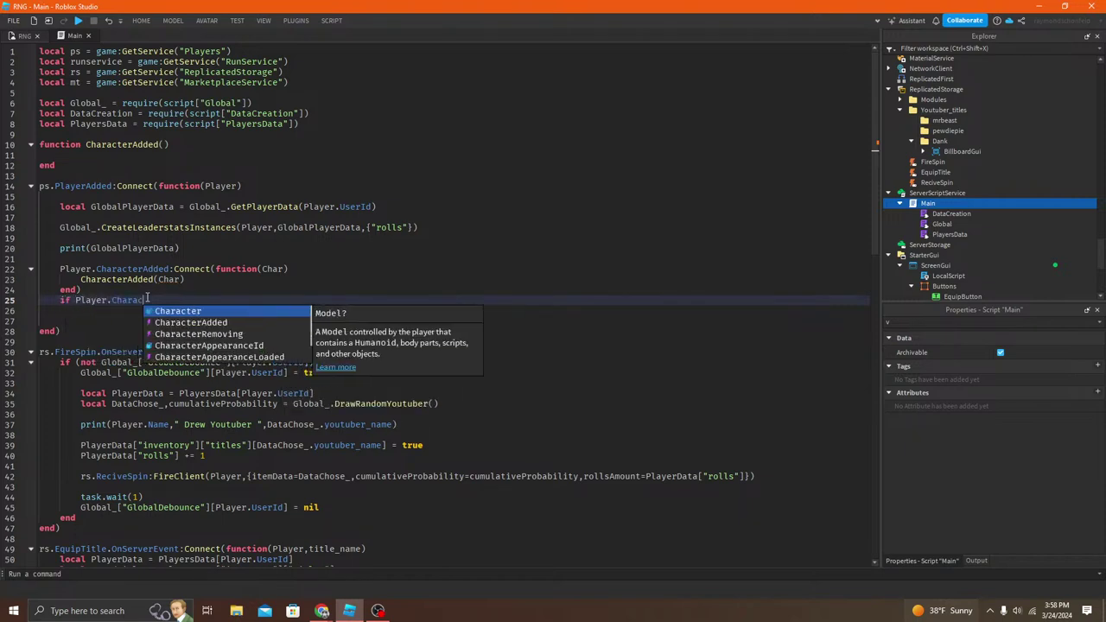
pyautogui.press('Tab')
pyautogui.write('then')
pyautogui.press('Return')
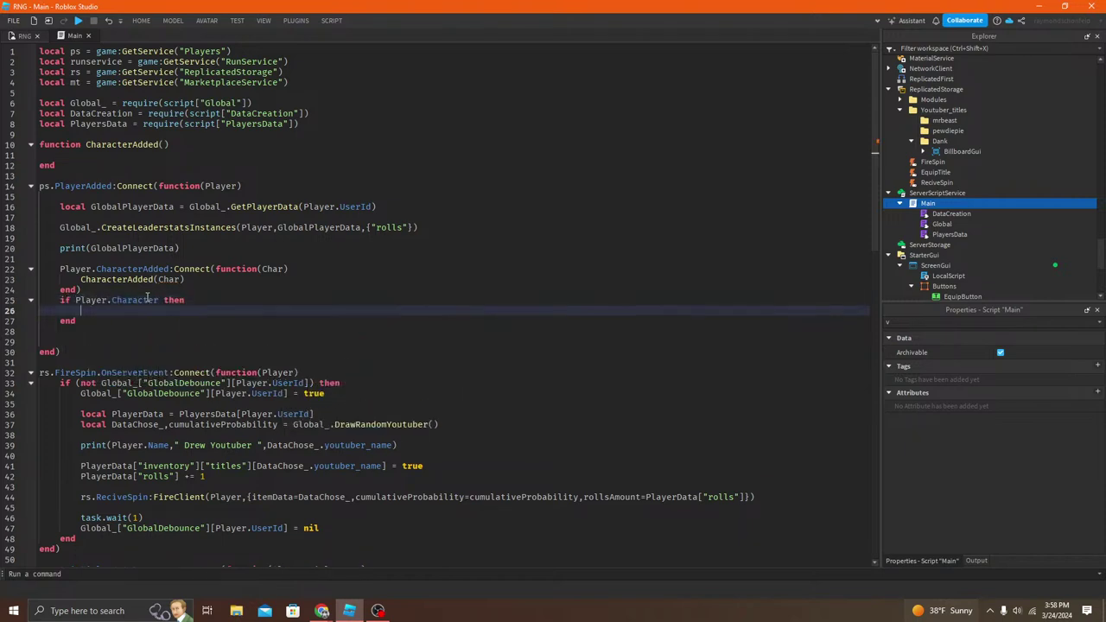
# Step: Call CharacterAdded() inside the if Player.Character block
pyautogui.click(125, 143)
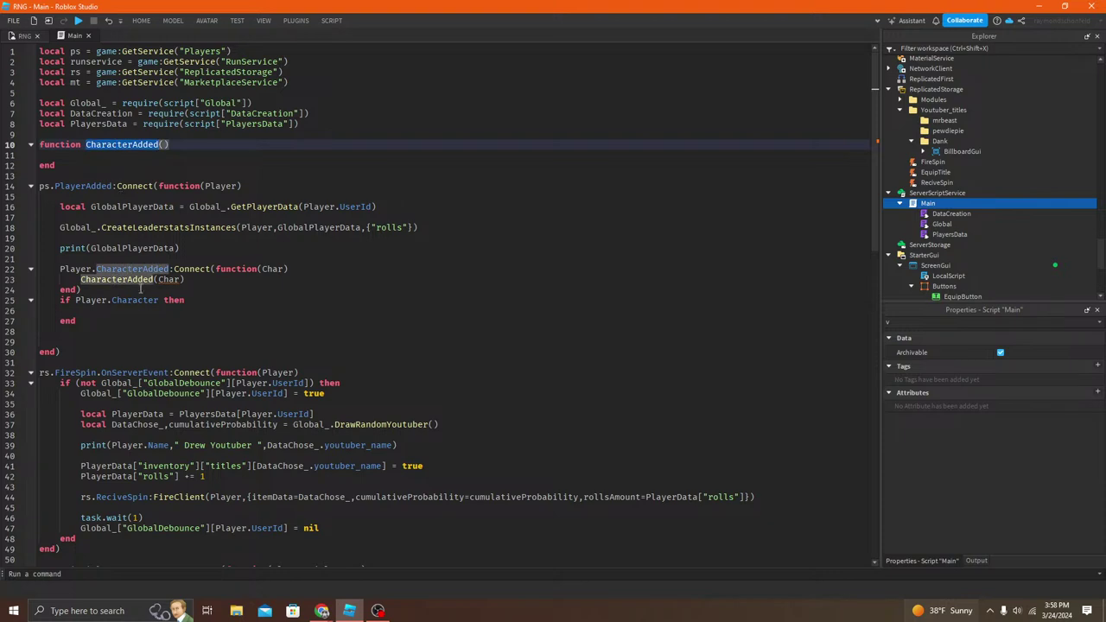
pyautogui.click(128, 303)
pyautogui.click(129, 309)
pyautogui.hotkey('ctrl', 'v')
pyautogui.write('()')
pyautogui.press('Up')
pyautogui.press('Up')
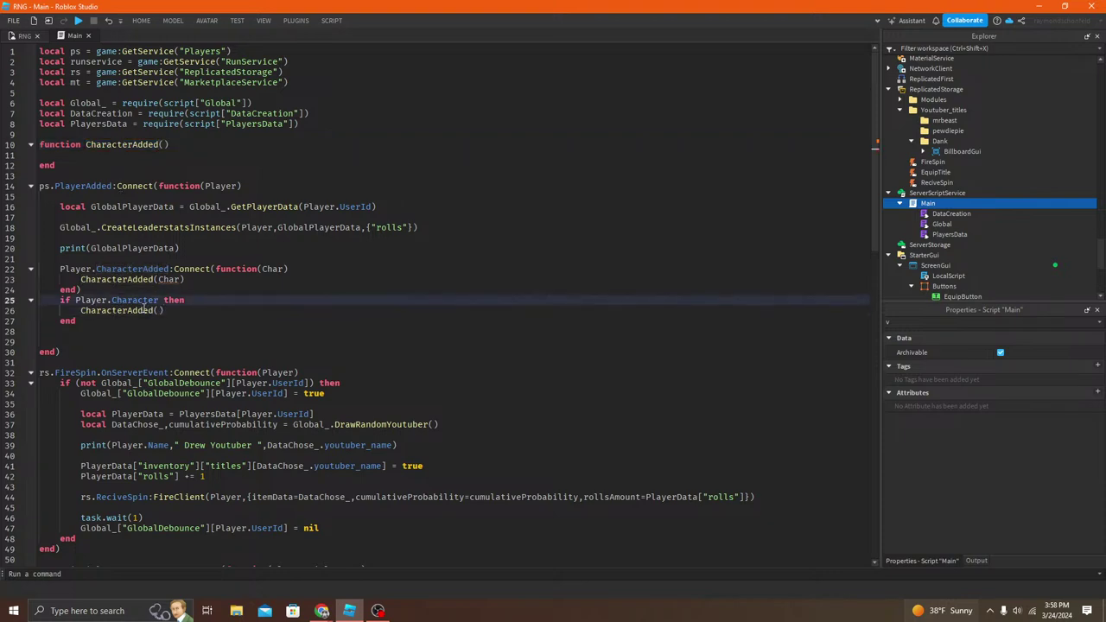
# Step: Declare local CharAlready = Player.Character on a new line above the if statement
pyautogui.press('Return')
pyautogui.write('local Char')
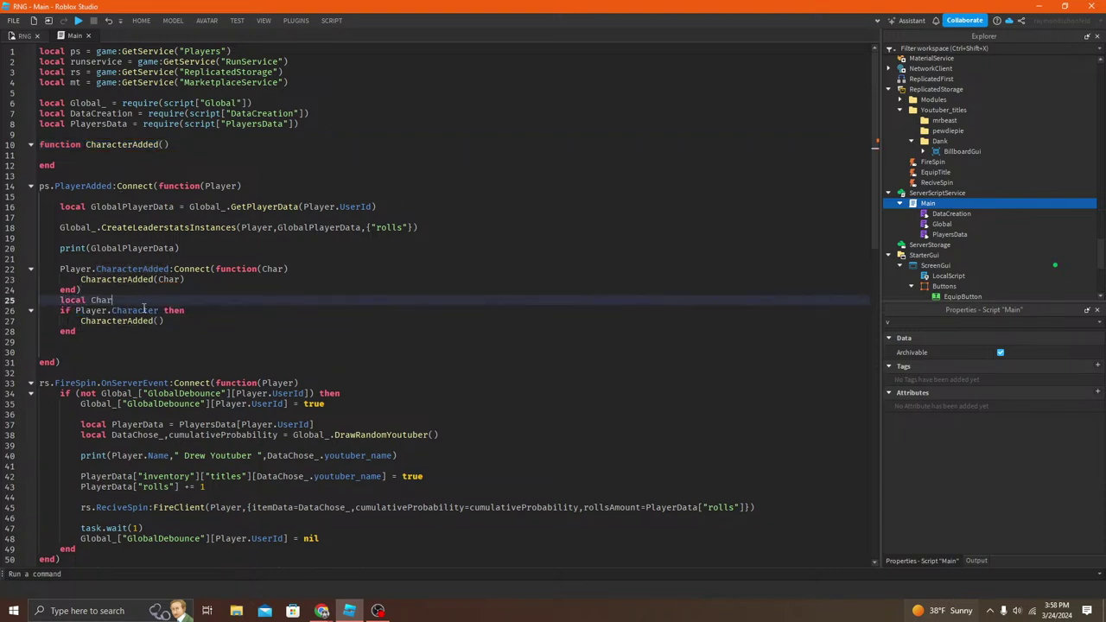
pyautogui.write('Already =')
pyautogui.moveTo(159, 310); pyautogui.dragTo(75, 310)
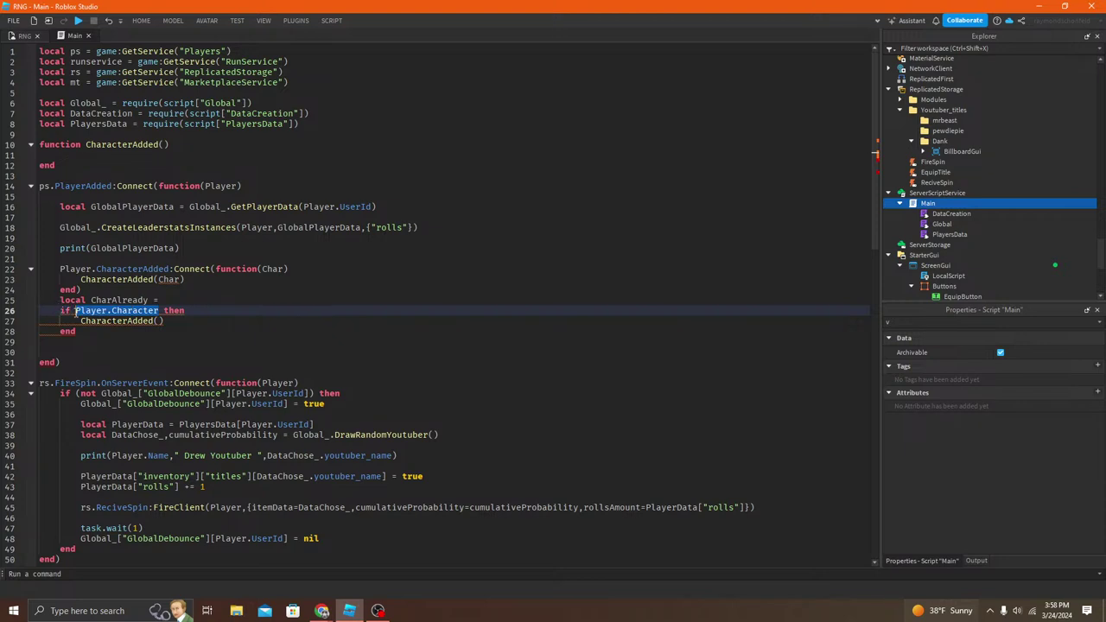
pyautogui.hotkey('ctrl', 'c')
pyautogui.click(241, 299)
pyautogui.hotkey('ctrl', 'v')
# Step: Replace Player.Character in the if condition with CharAlready and pass CharAlready to the CharacterAdded call inside the block
pyautogui.doubleClick(119, 300)
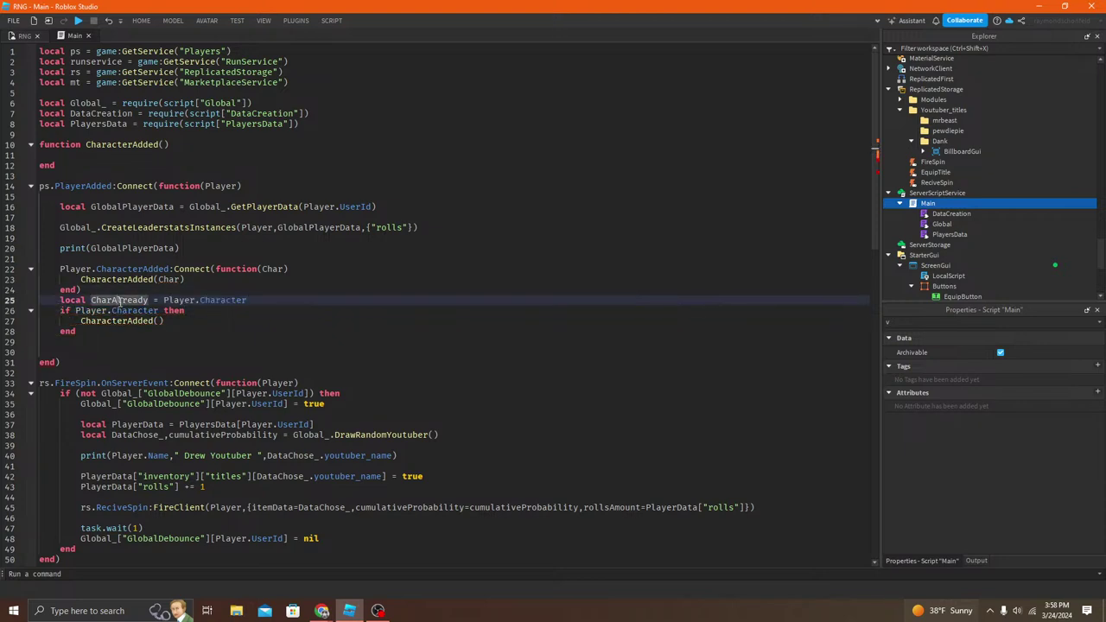
pyautogui.hotkey('ctrl', 'c')
pyautogui.moveTo(161, 310); pyautogui.dragTo(75, 310)
pyautogui.hotkey('ctrl', 'v')
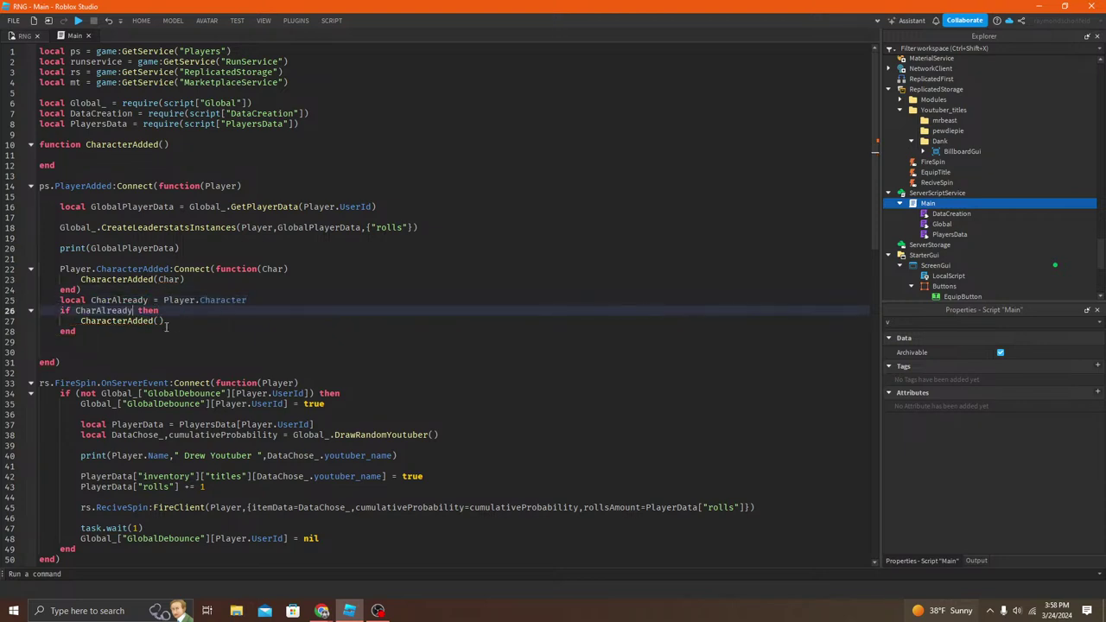
pyautogui.click(168, 268)
pyautogui.tripleClick(165, 271)
pyautogui.moveTo(157, 313); pyautogui.dragTo(158, 321)
pyautogui.click(158, 320)
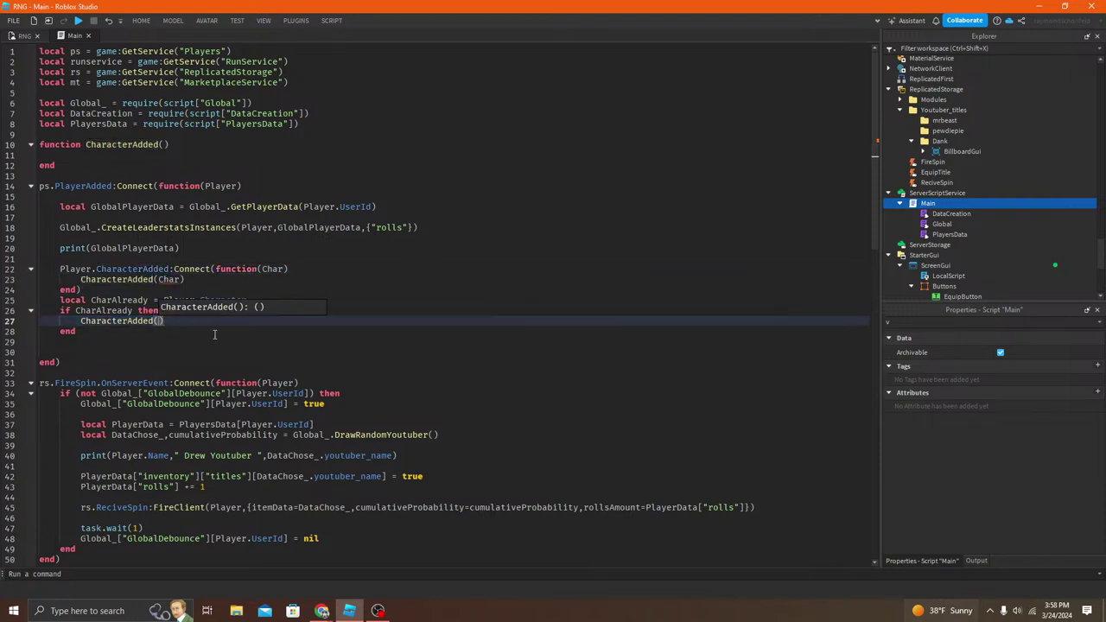
pyautogui.hotkey('ctrl', 'v')
pyautogui.doubleClick(168, 279)
pyautogui.click(353, 334)
pyautogui.doubleClick(168, 279)
pyautogui.click(247, 339)
pyautogui.click(158, 319)
pyautogui.click(158, 313)
pyautogui.doubleClick(179, 321)
pyautogui.doubleClick(121, 321)
pyautogui.doubleClick(113, 310)
pyautogui.doubleClick(113, 320)
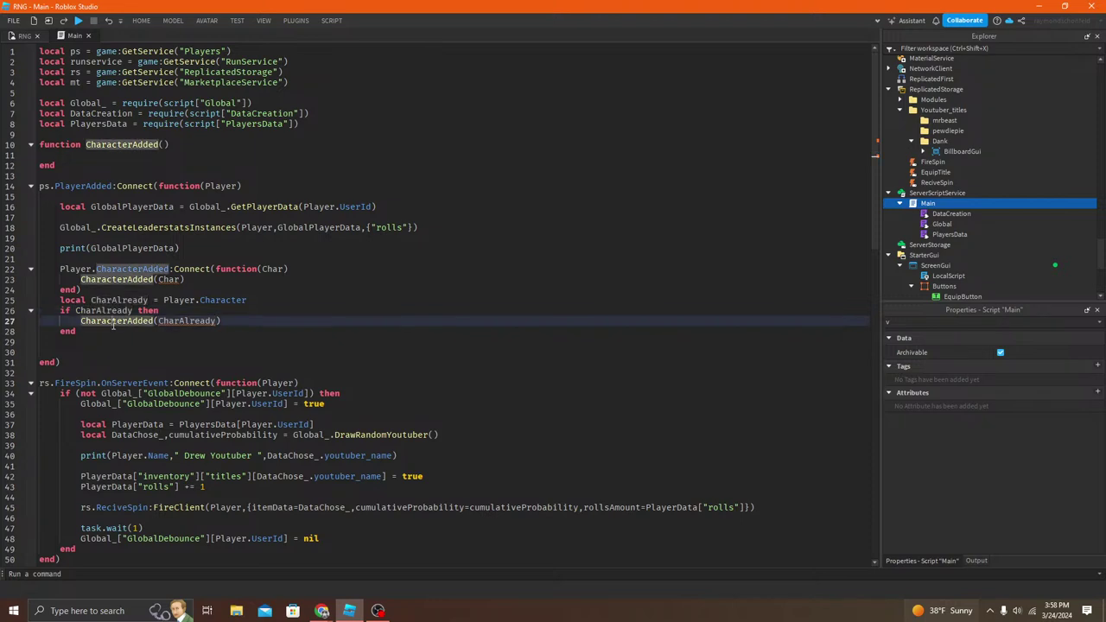
# Step: Add a Char parameter to the CharacterAdded function definition
pyautogui.click(166, 145)
pyautogui.write('Char')
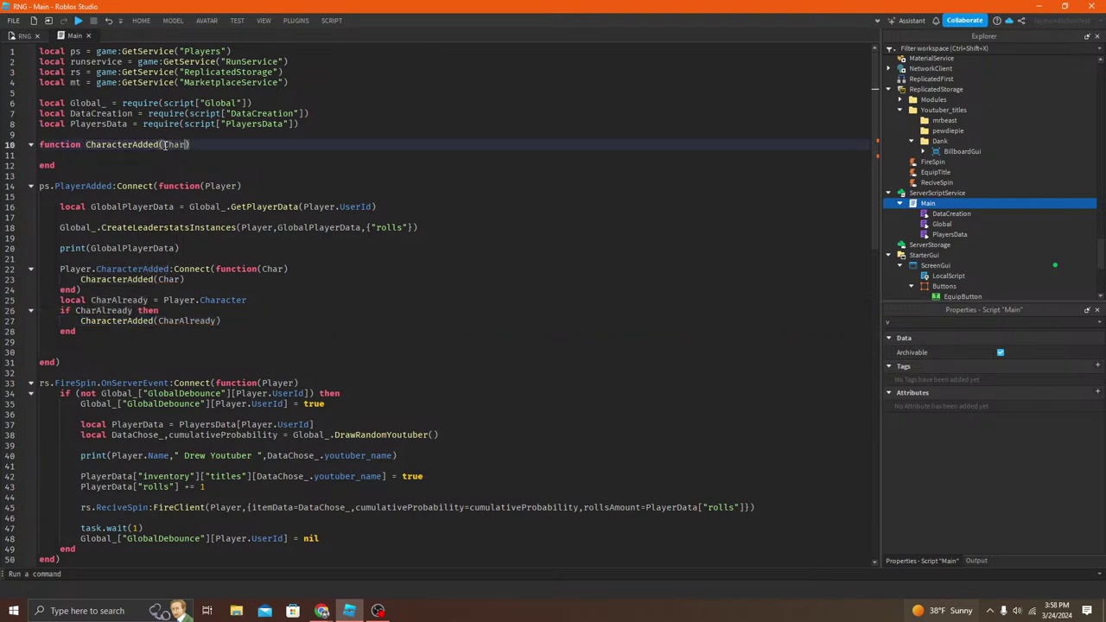
pyautogui.click(181, 157)
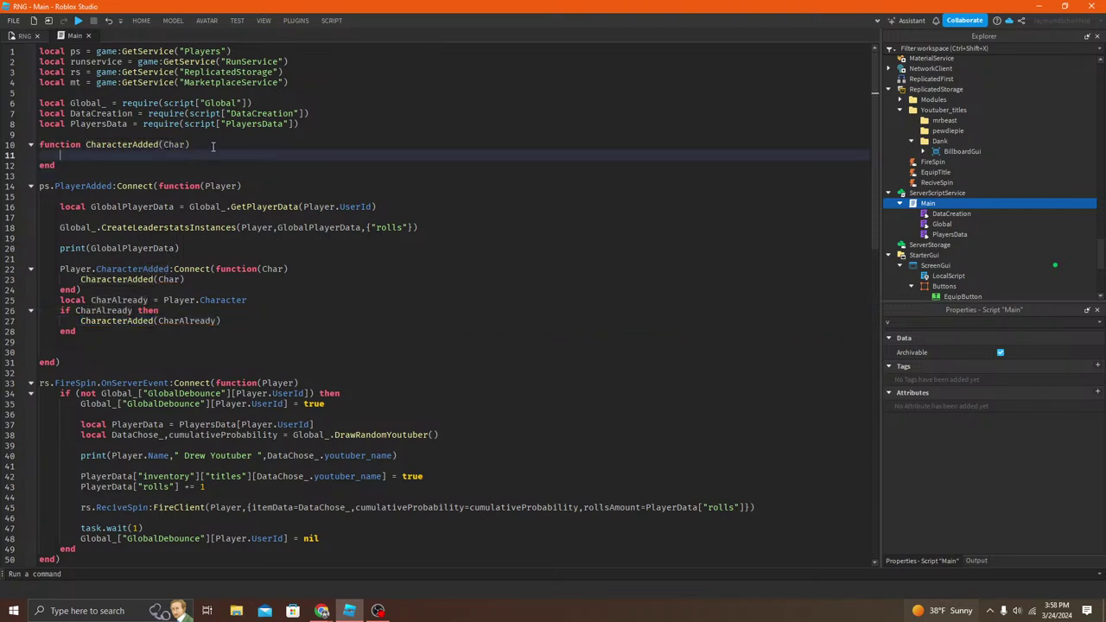
# Step: Pass GlobalPlayerData as the second argument in both CharacterAdded calls of the PlayerAdded handler
pyautogui.scroll(-5, 194, 288)
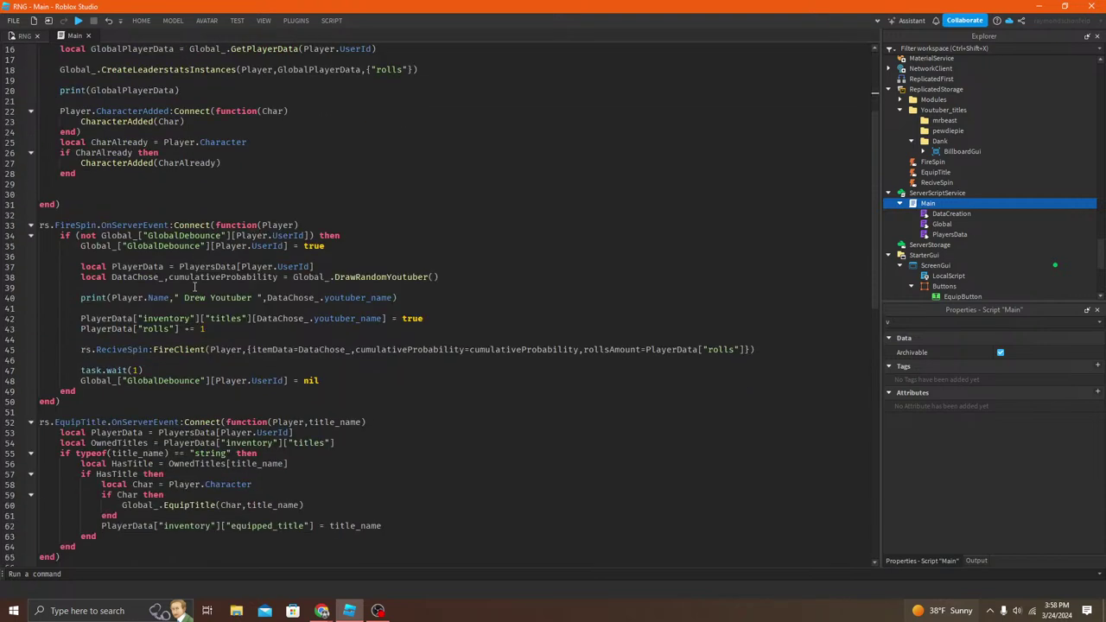
pyautogui.scroll(-1, 194, 283)
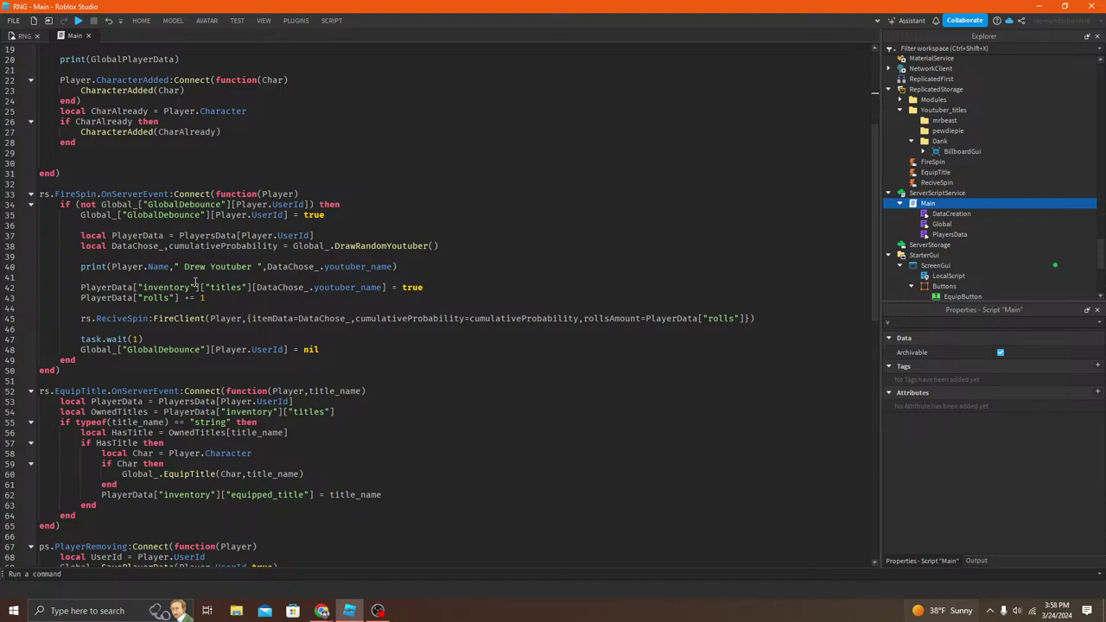
pyautogui.scroll(6, 195, 282)
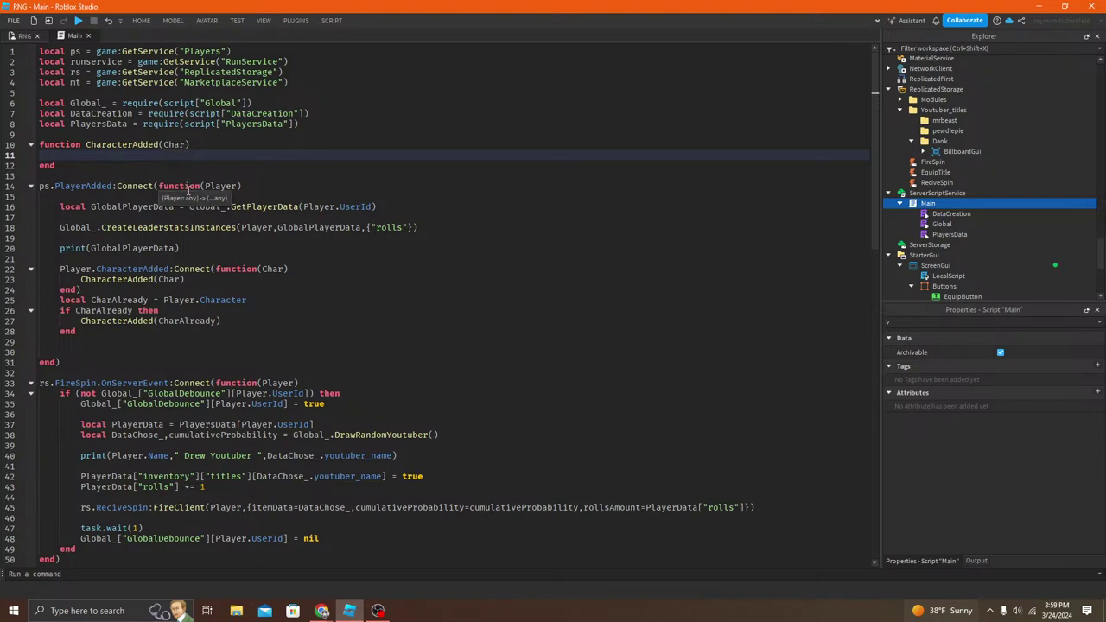
pyautogui.click(164, 279)
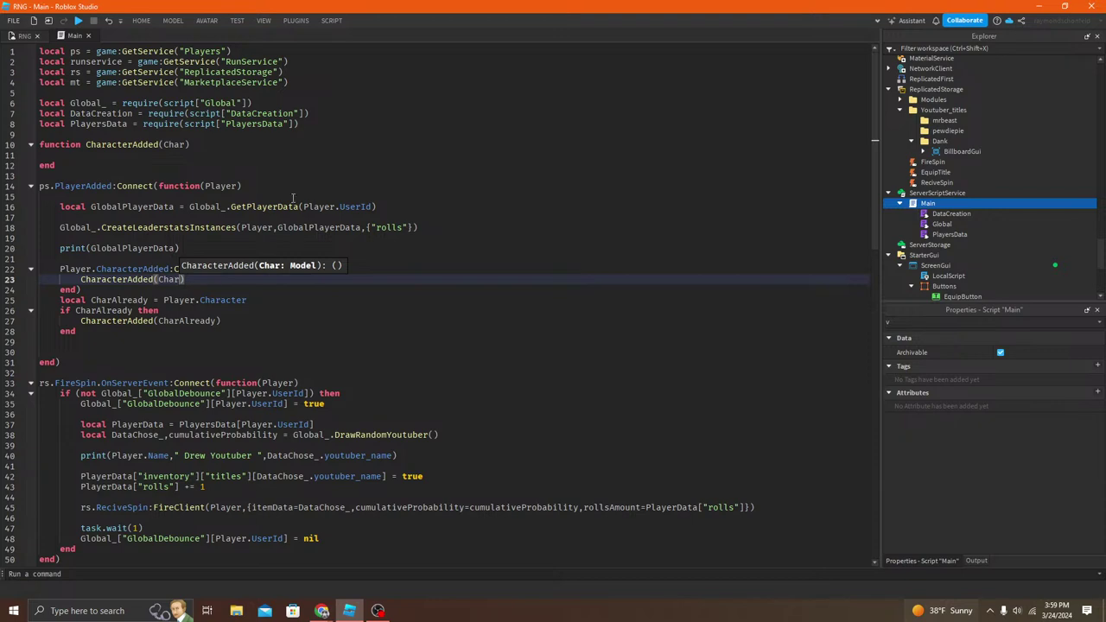
pyautogui.click(304, 227)
pyautogui.click(181, 281)
pyautogui.write(',GlobalPlayerData')
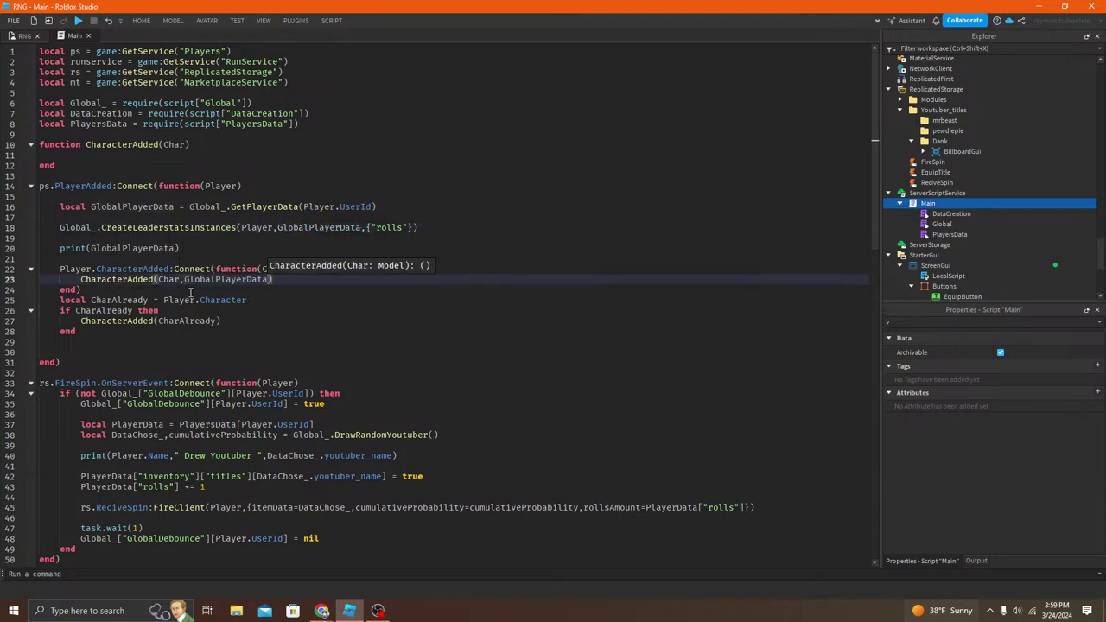
pyautogui.click(217, 321)
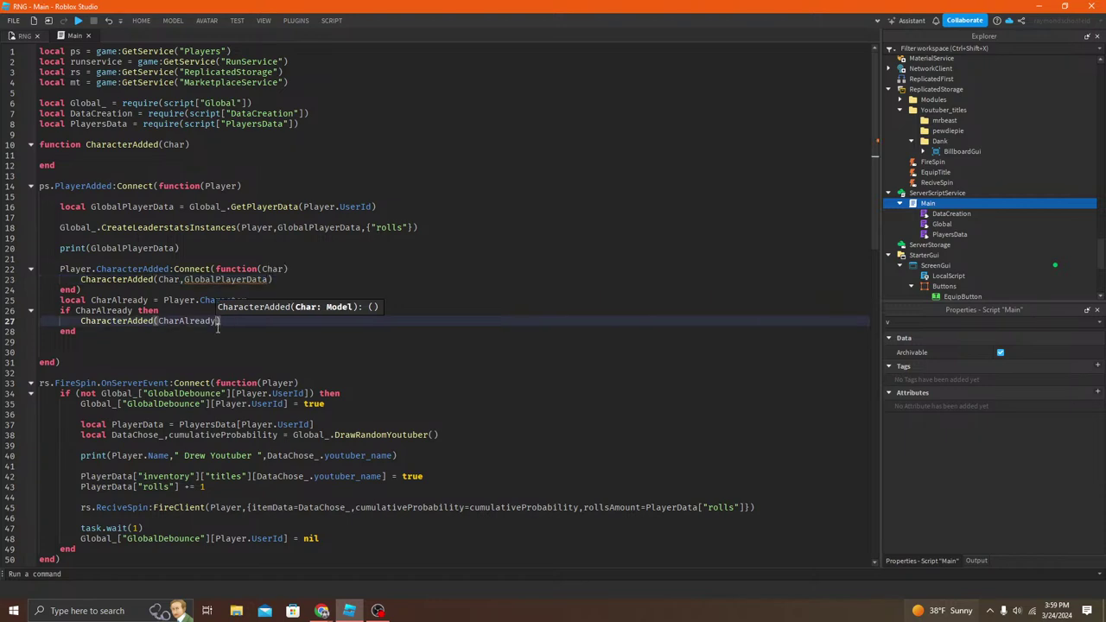
pyautogui.write(',GlobalPlayerData')
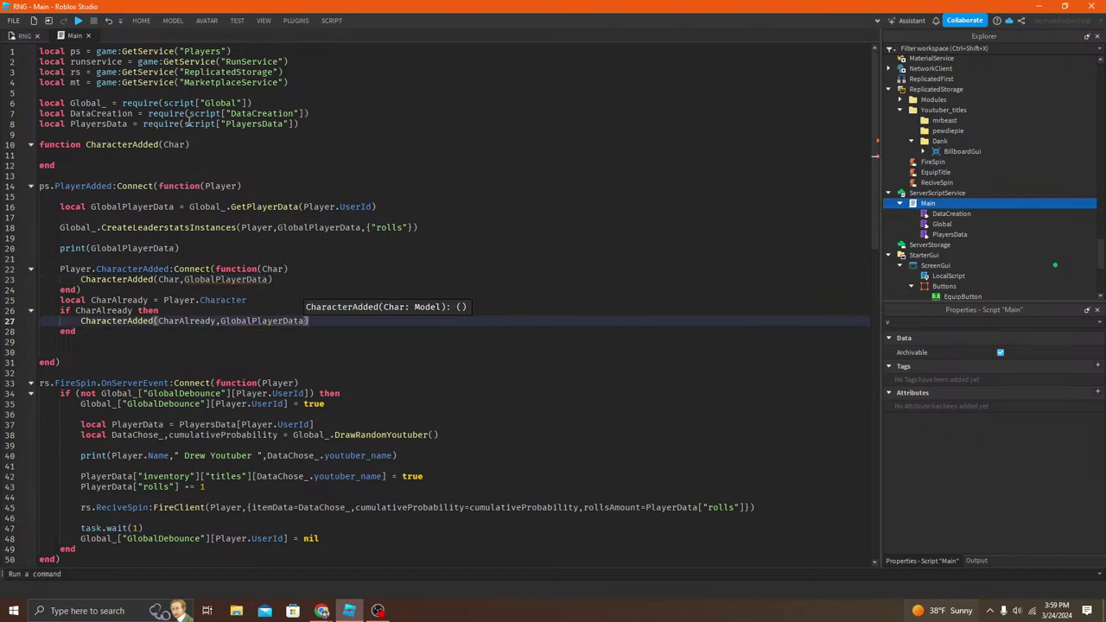
# Step: Add PlayerData as the second parameter of the CharacterAdded function definition
pyautogui.click(189, 144)
pyautogui.write(',PlayerData')
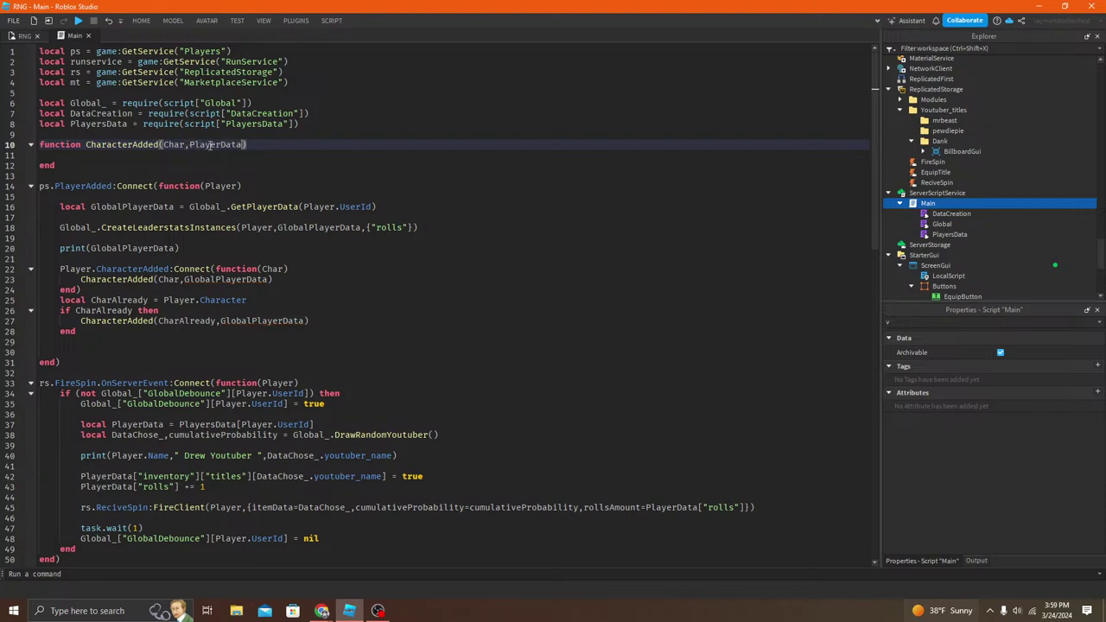
pyautogui.press('Down')
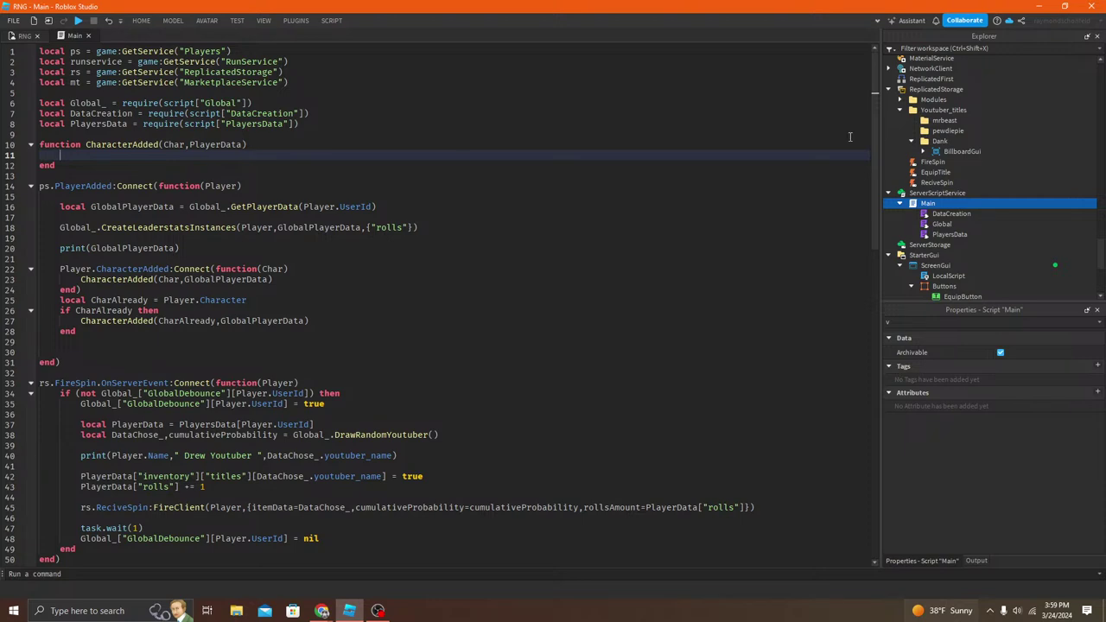
# Step: Add a Global_.EquipTitle call inside the CharacterAdded function with Char and an empty-indexed PlayerData[] as arguments
pyautogui.write('Global_.')
pyautogui.press('Down')
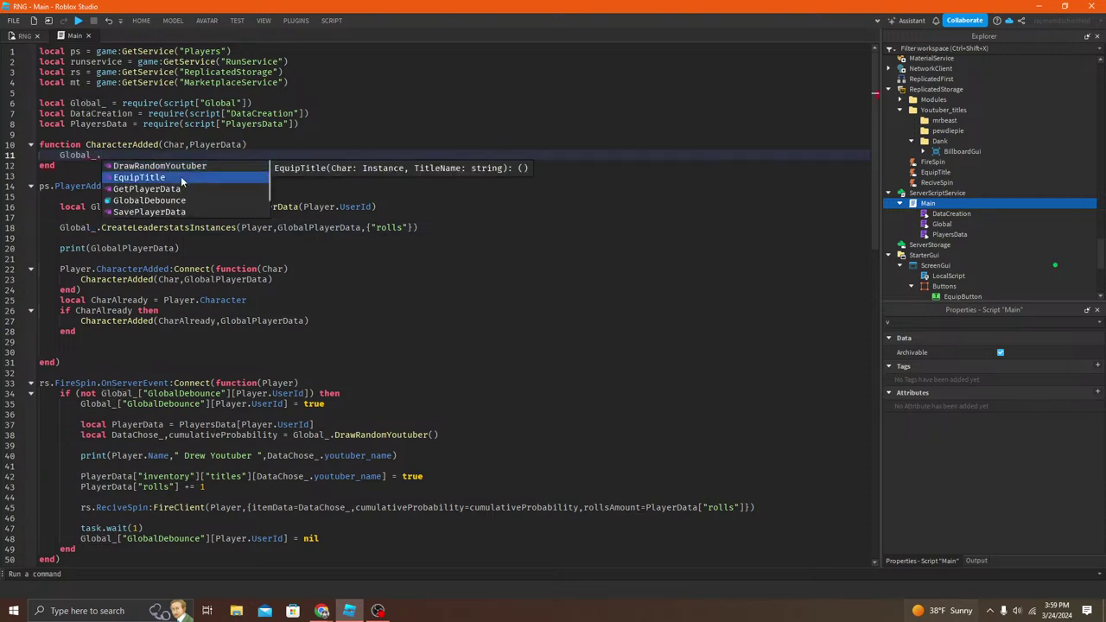
pyautogui.press('Return')
pyautogui.write('()')
pyautogui.doubleClick(173, 144)
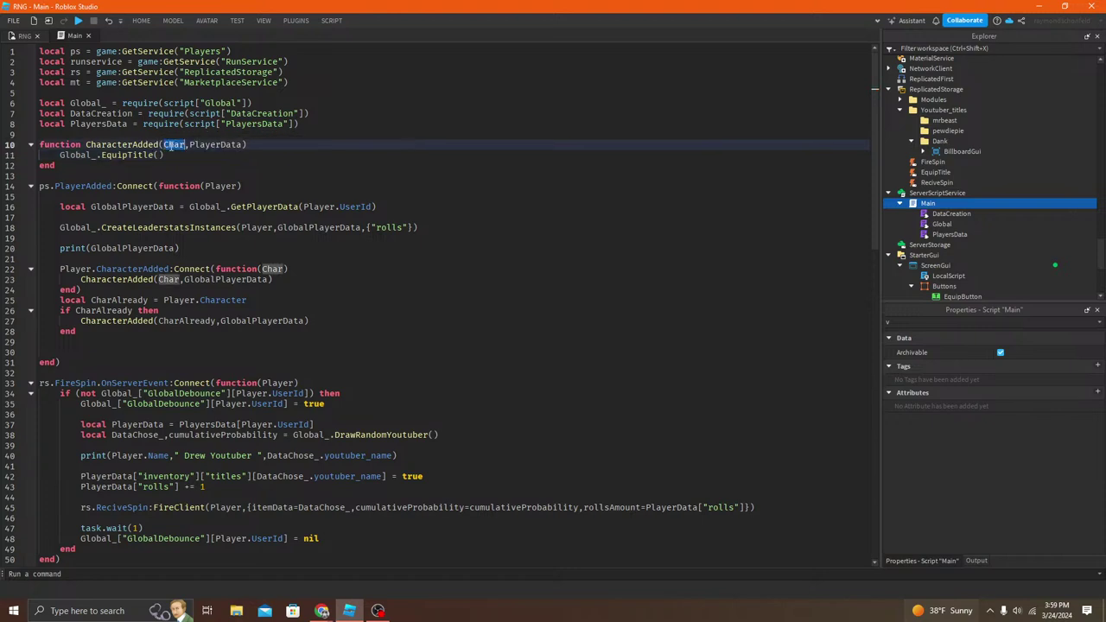
pyautogui.click(160, 156)
pyautogui.write('Char')
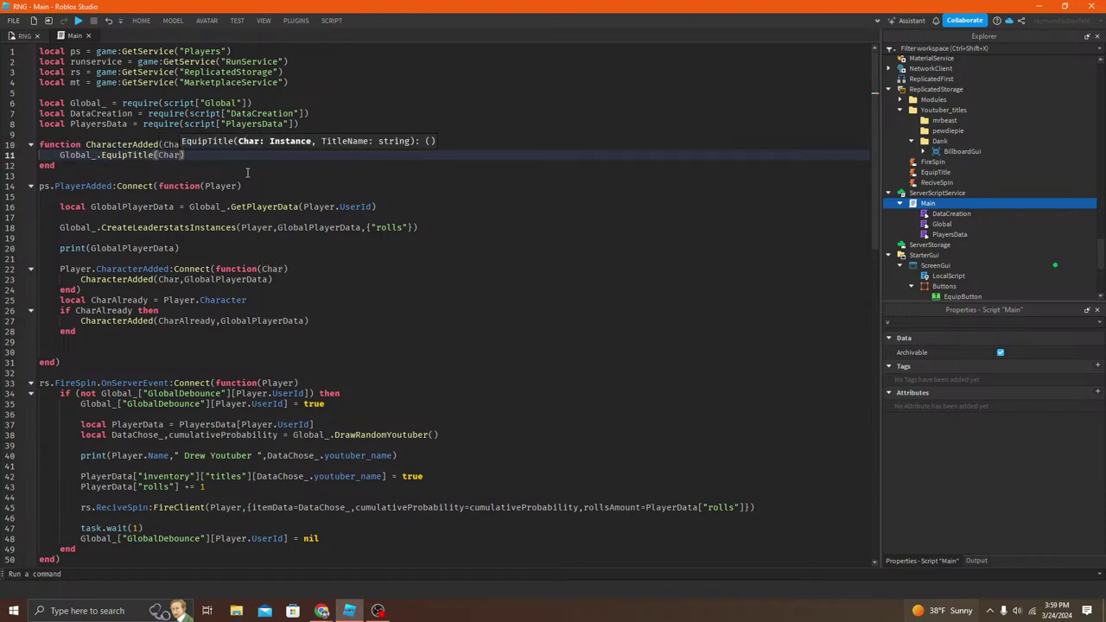
pyautogui.write(',')
pyautogui.write('PlayerData')
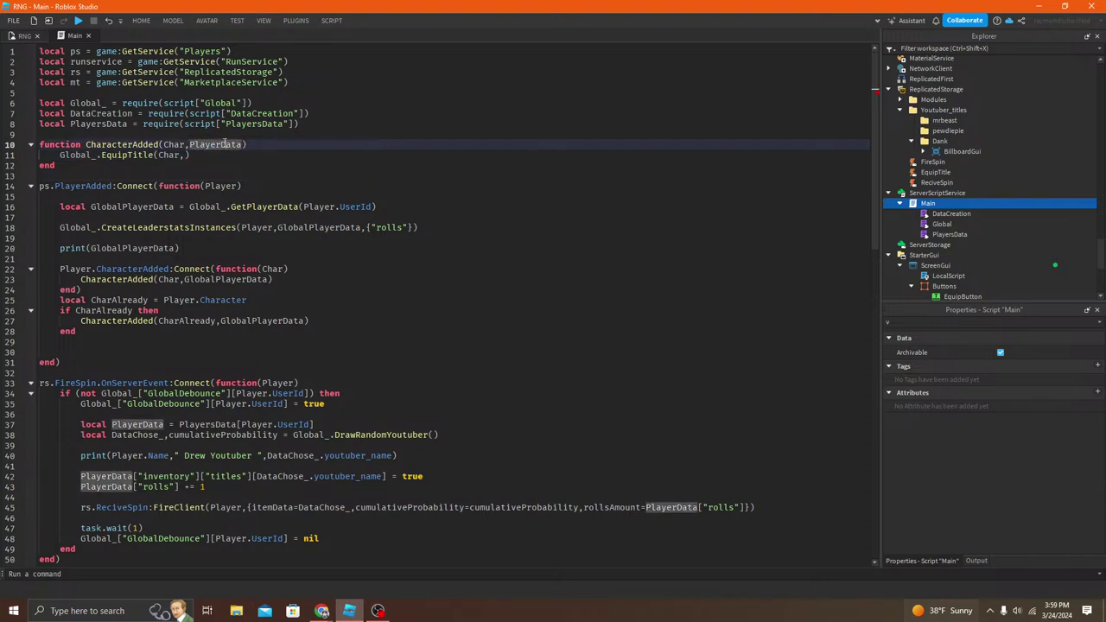
pyautogui.write('[')
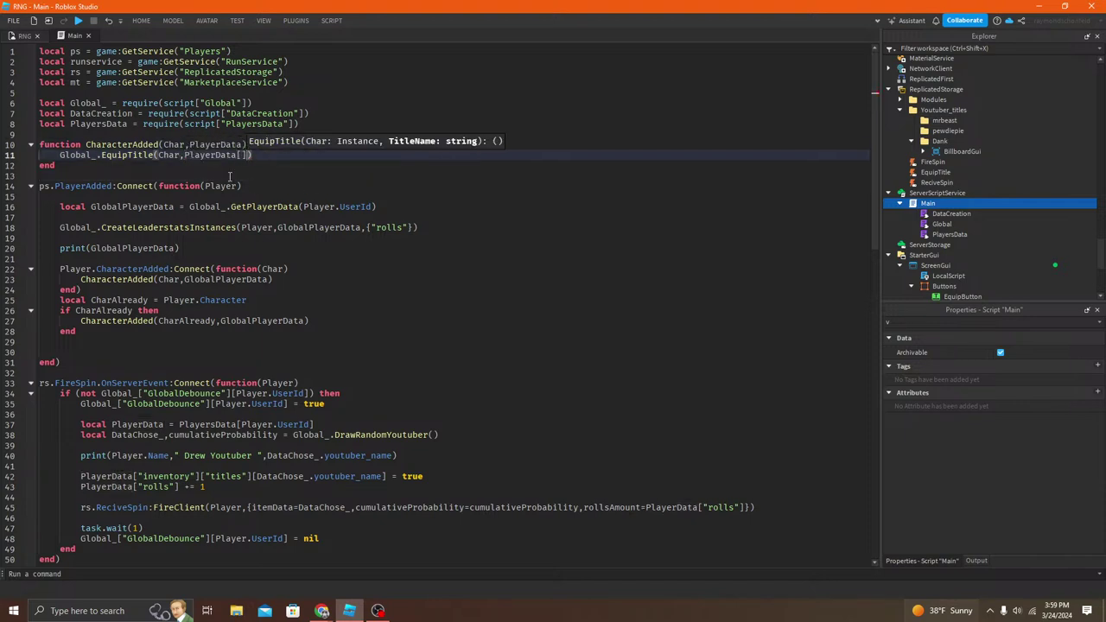
# Step: Start a local EquippedTitle assignment on a new line above the EquipTitle call in CharacterAdded
pyautogui.click(286, 147)
pyautogui.press('Return')
pyautogui.write('local EquippedTitle =')
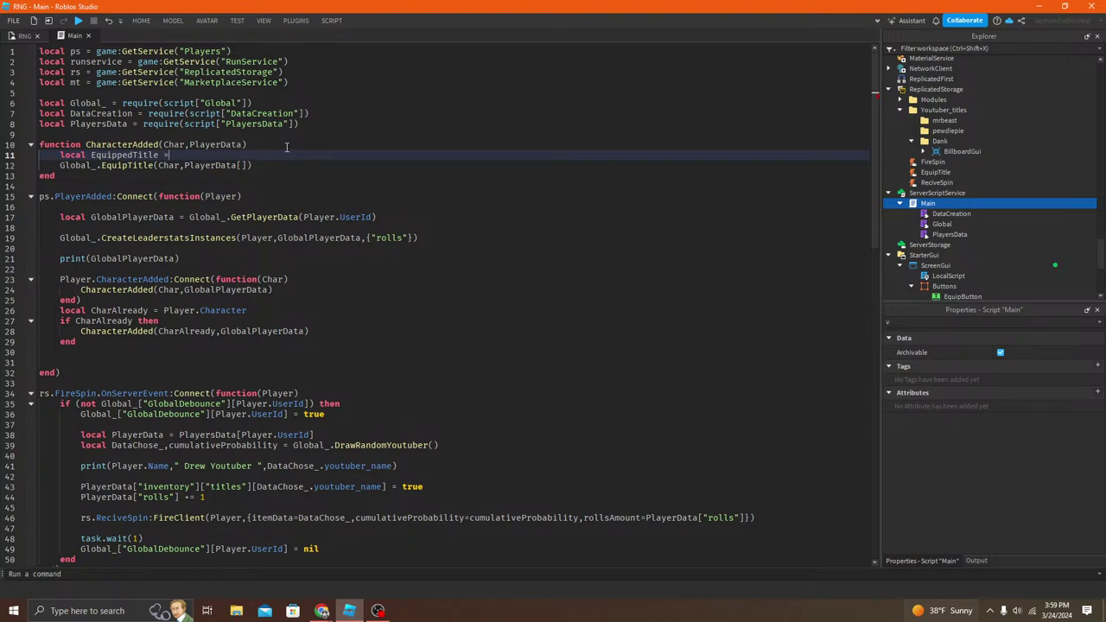
pyautogui.moveTo(252, 165); pyautogui.dragTo(184, 165)
pyautogui.click(172, 155)
pyautogui.doubleClick(211, 145)
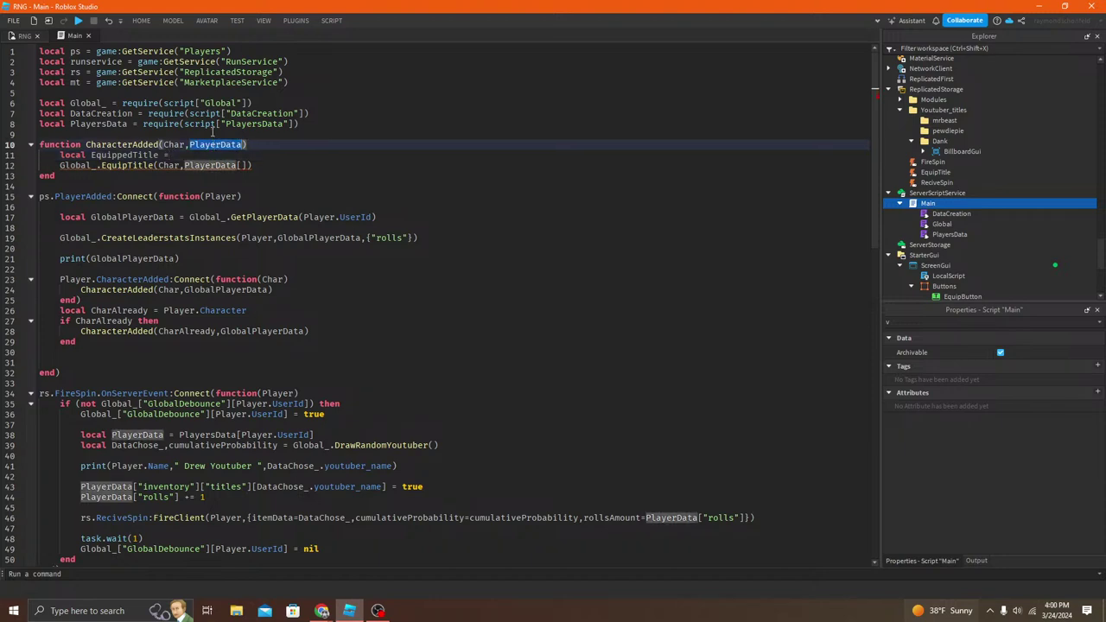
# Step: Remove the GlobalPlayerData argument from the CharacterAdded call inside the CharAlready if block
pyautogui.doubleClick(259, 332)
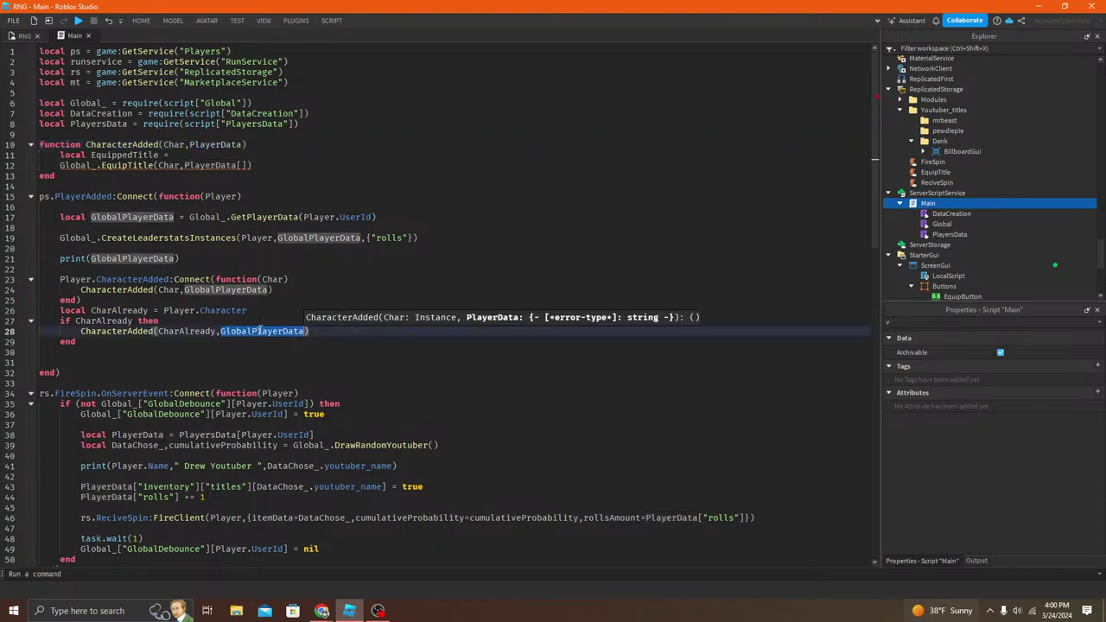
pyautogui.press('BackSpace')
pyautogui.press('BackSpace')
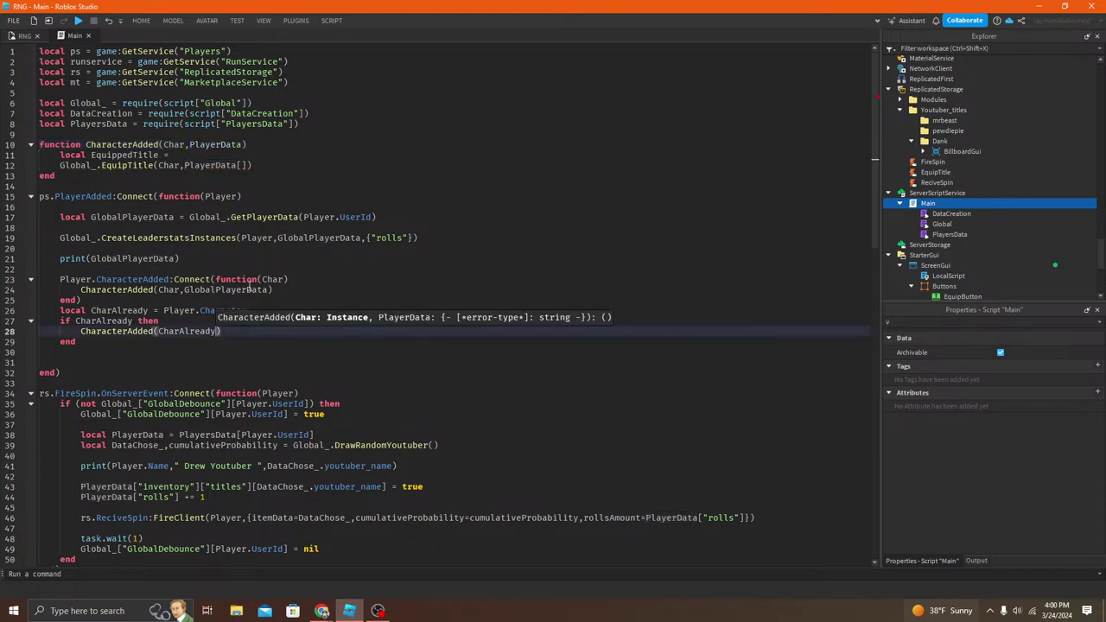
# Step: Change the second parameter of the CharacterAdded function definition from PlayerData to Player
pyautogui.click(243, 145)
pyautogui.press('BackSpace')
pyautogui.press('BackSpace')
pyautogui.press('BackSpace')
pyautogui.press('BackSpace')
pyautogui.press('BackSpace')
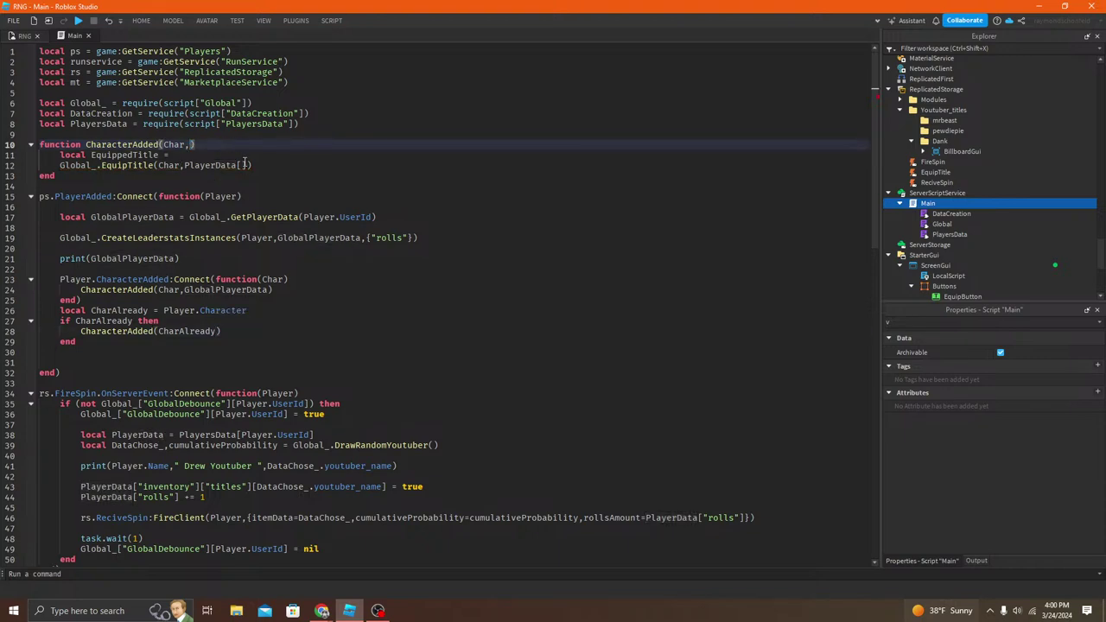
pyautogui.write('r')
# Step: Declare local PlayerData = PlayersData[Player.UserId] as the first line of the CharacterAdded function
pyautogui.press('End')
pyautogui.press('Return')
pyautogui.write('l')
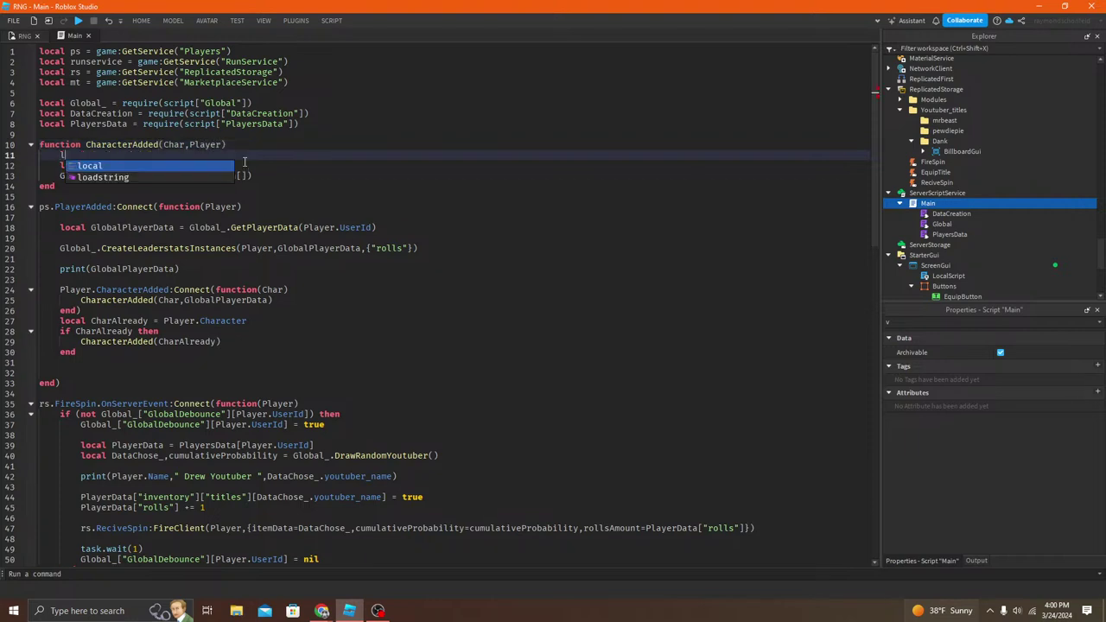
pyautogui.write('ocal PlayerData')
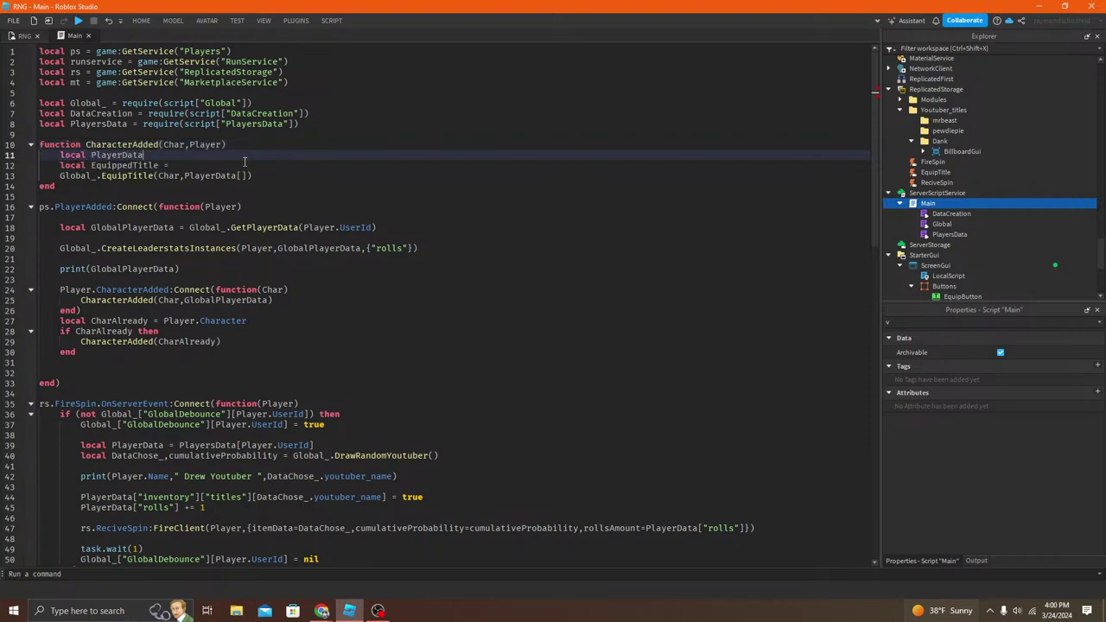
pyautogui.write(' = PlayersDa')
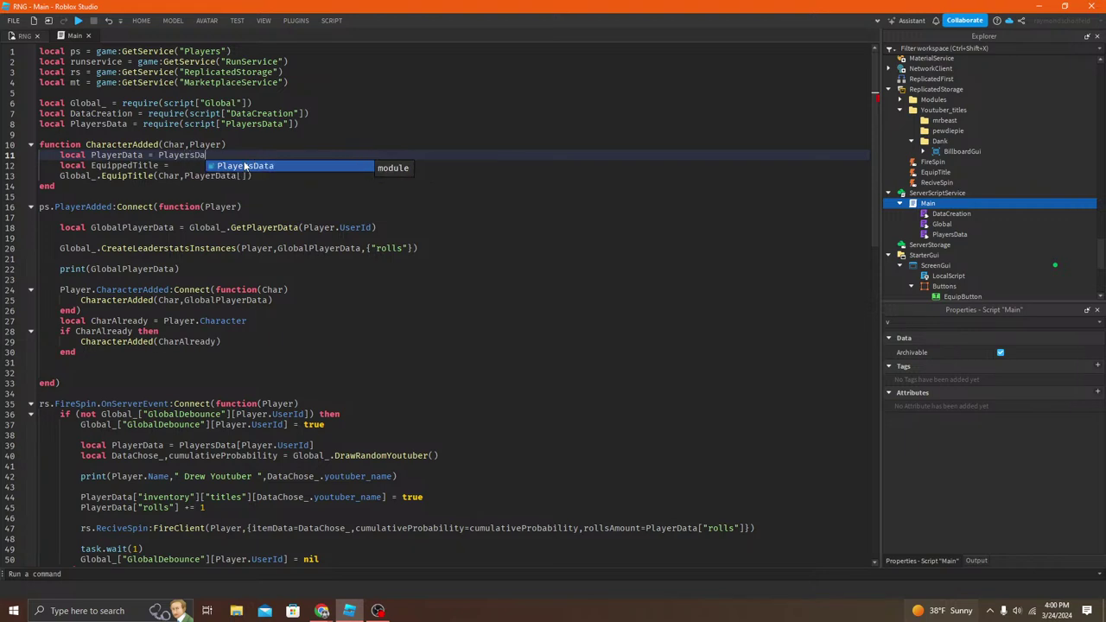
pyautogui.write('ta[Player.Use')
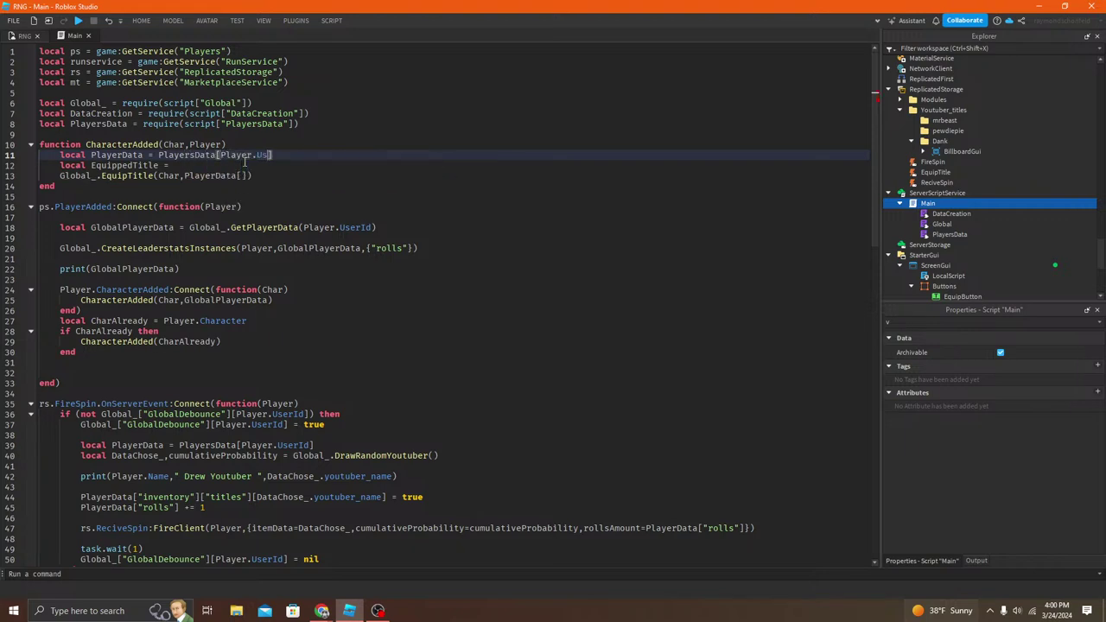
pyautogui.write('rId')
pyautogui.press('Down')
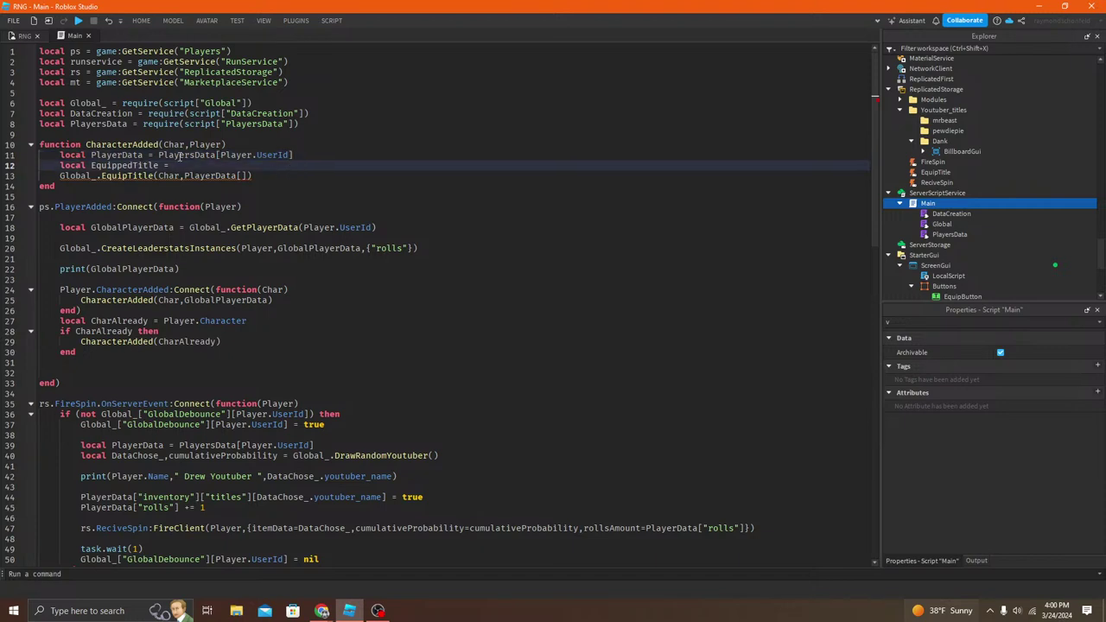
pyautogui.press('BackSpace')
pyautogui.press('BackSpace')
pyautogui.press('BackSpace')
pyautogui.write('=')
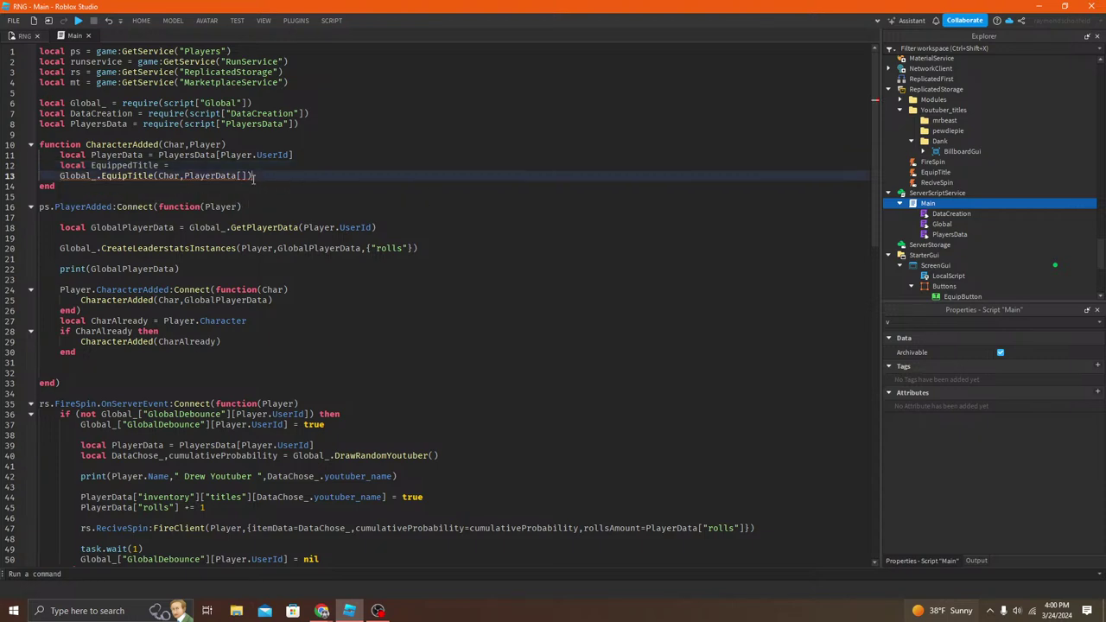
pyautogui.doubleClick(143, 165)
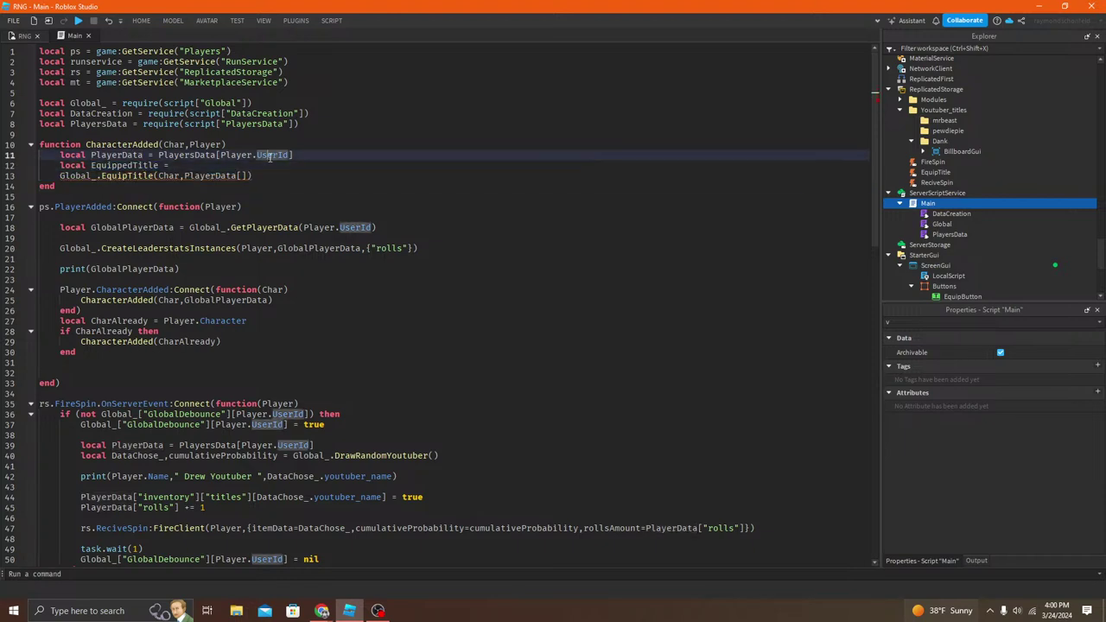
pyautogui.tripleClick(128, 155)
pyautogui.doubleClick(129, 154)
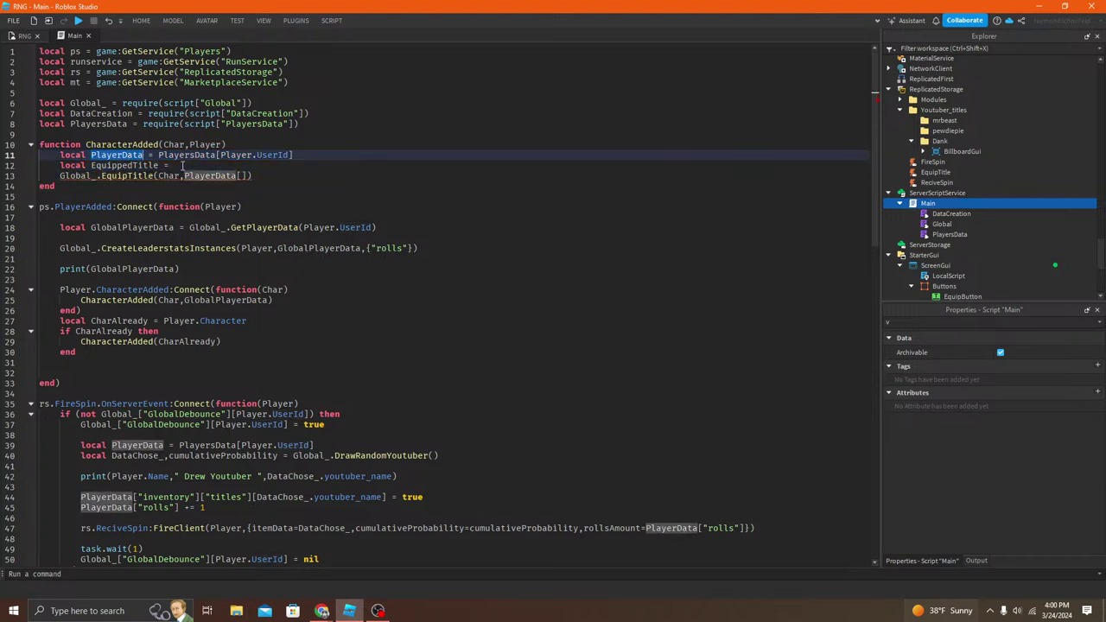
pyautogui.click(177, 165)
pyautogui.click(215, 178)
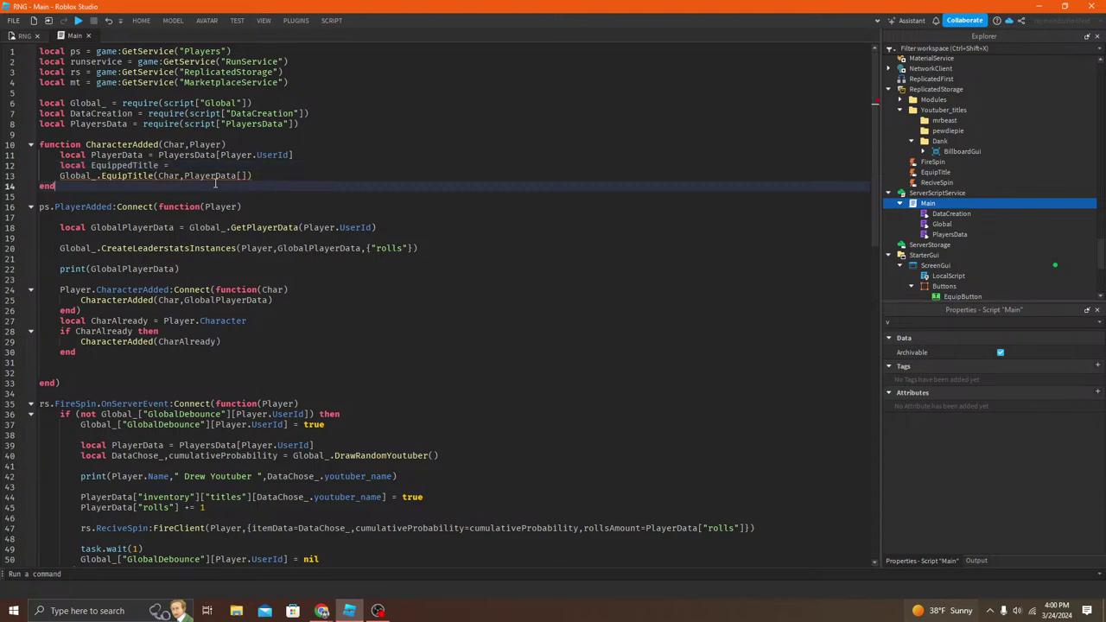
pyautogui.doubleClick(130, 155)
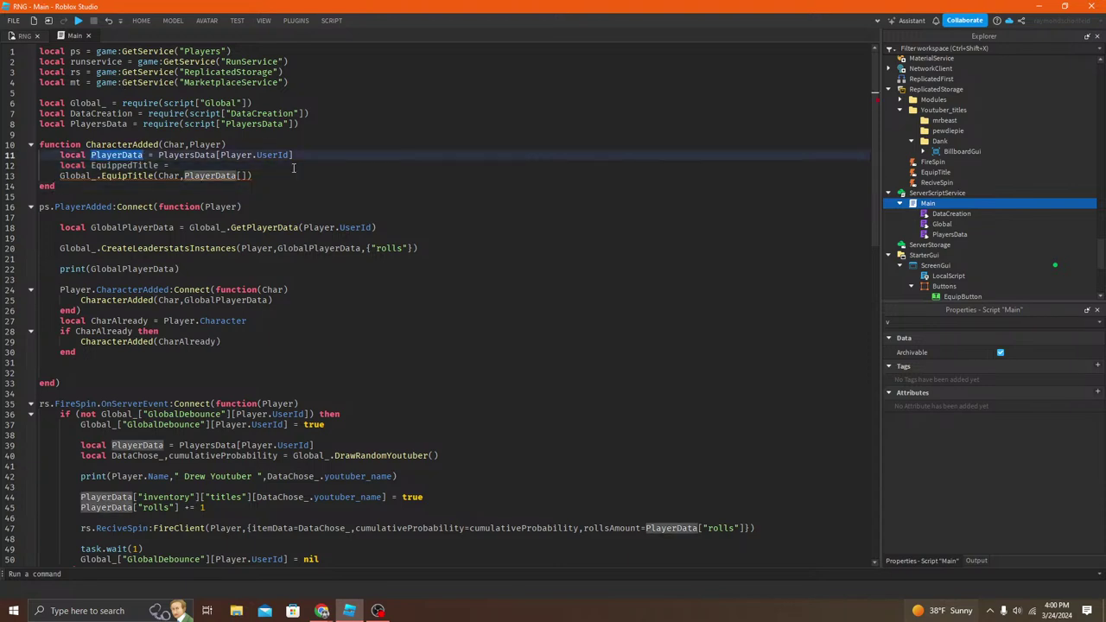
pyautogui.click(19, 35)
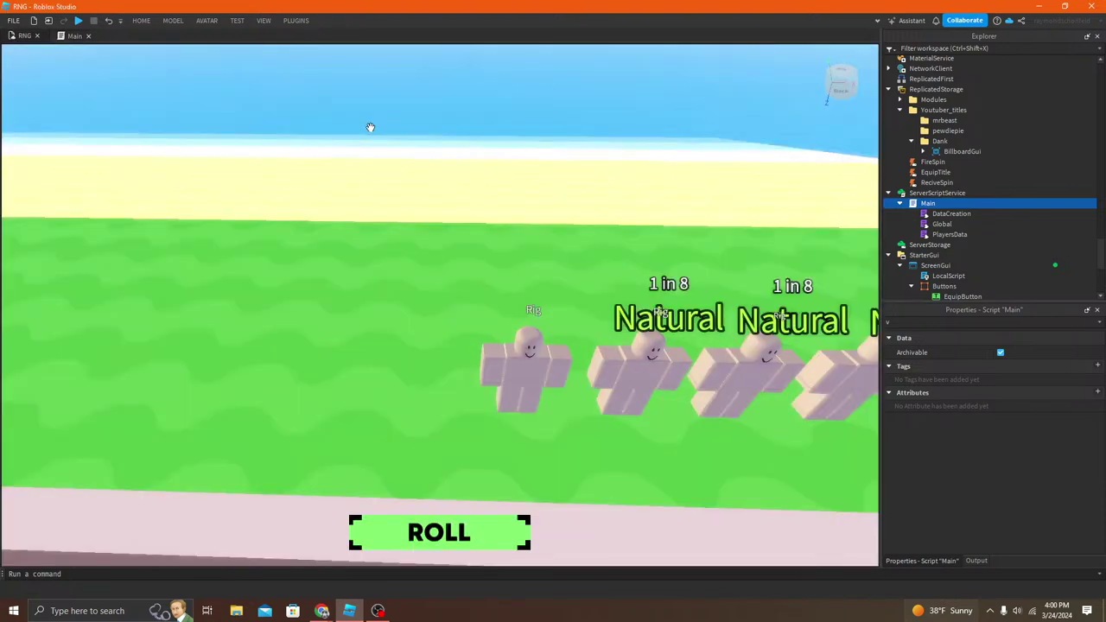
pyautogui.moveTo(618, 398); pyautogui.dragTo(377, 254, button='right')
pyautogui.press('s')
pyautogui.press('w')
pyautogui.press('s')
pyautogui.press('w')
pyautogui.press('w')
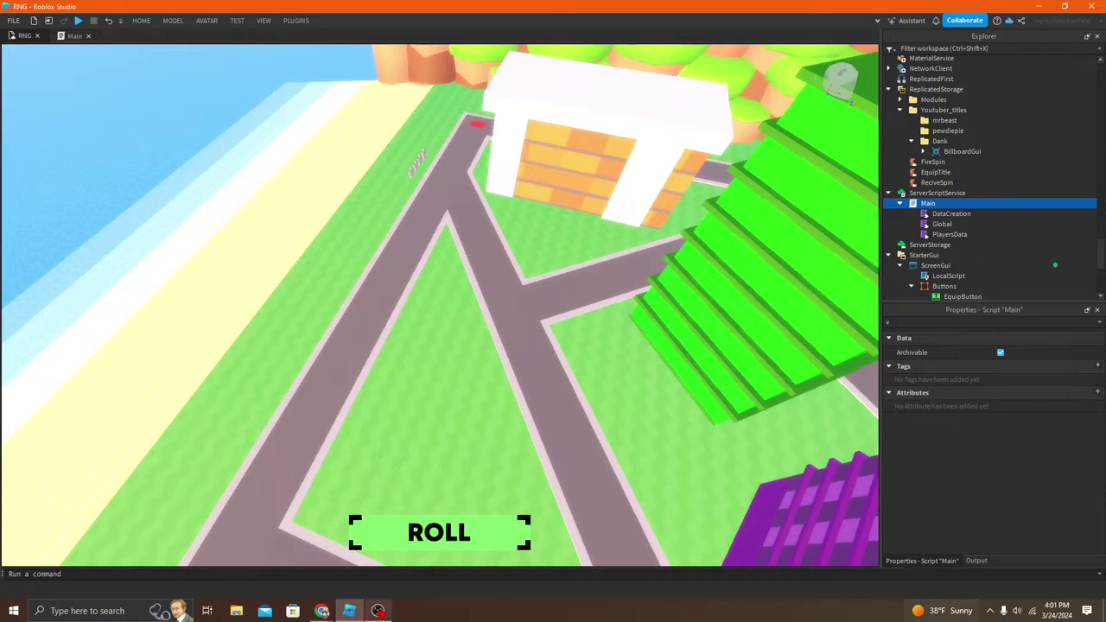
pyautogui.click(379, 611)
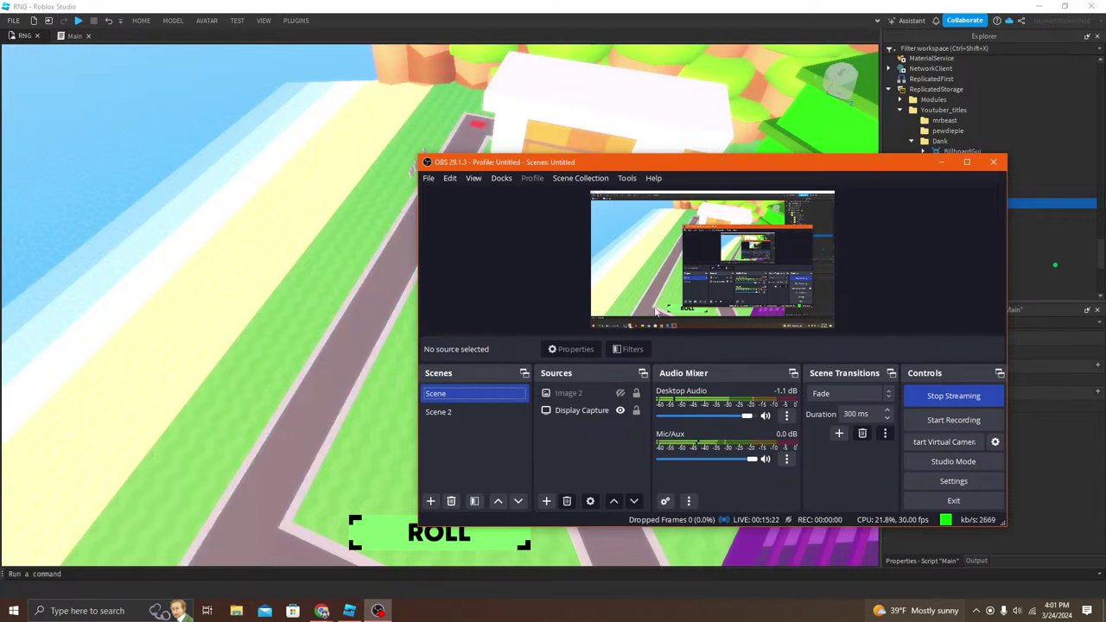
pyautogui.click(932, 166)
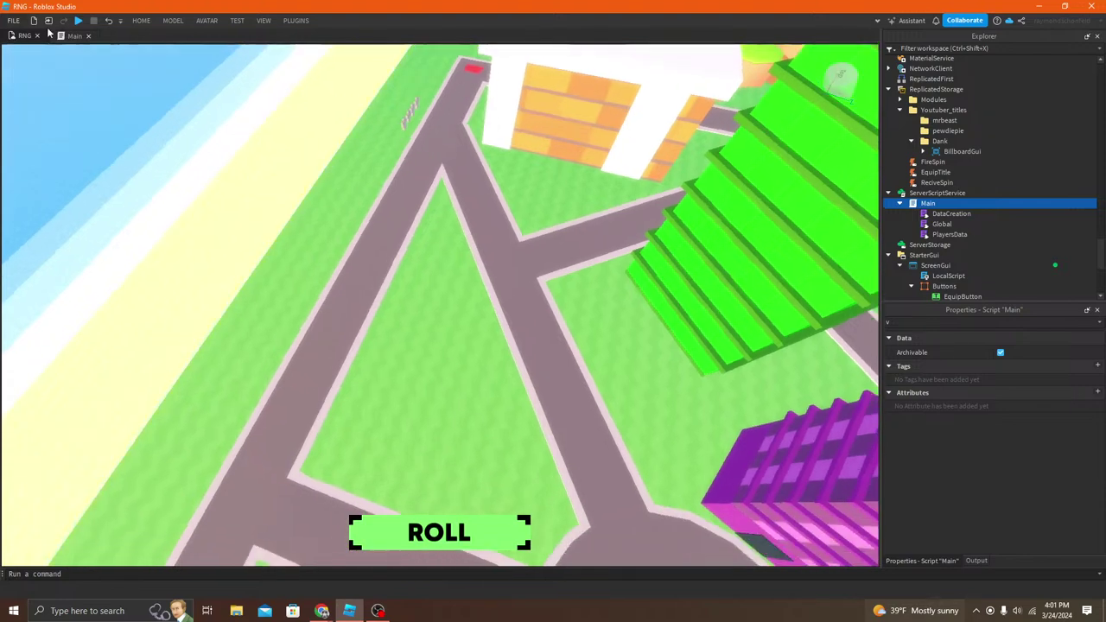
# Step: In the Main script, remove the empty index brackets after PlayerData in the EquipTitle call
pyautogui.click(75, 35)
pyautogui.click(185, 165)
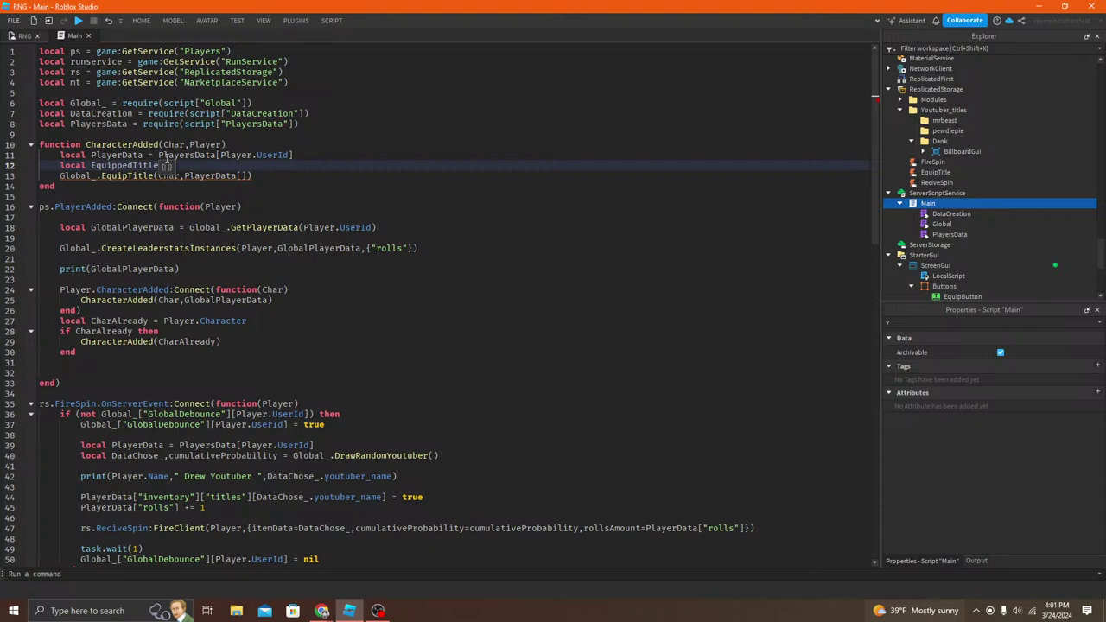
pyautogui.write('=')
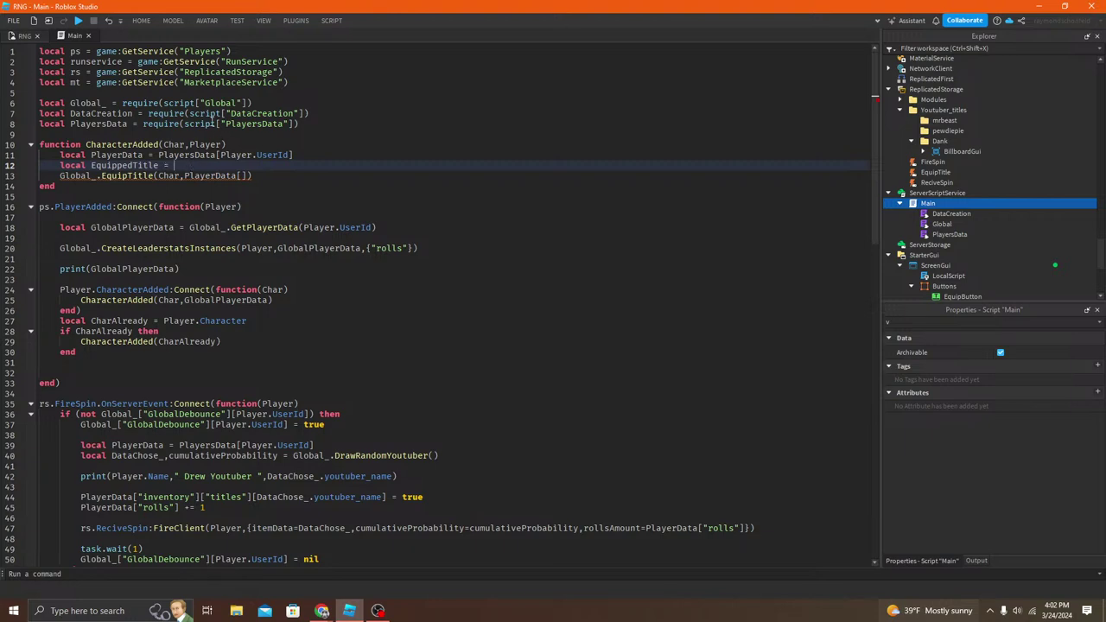
pyautogui.doubleClick(142, 162)
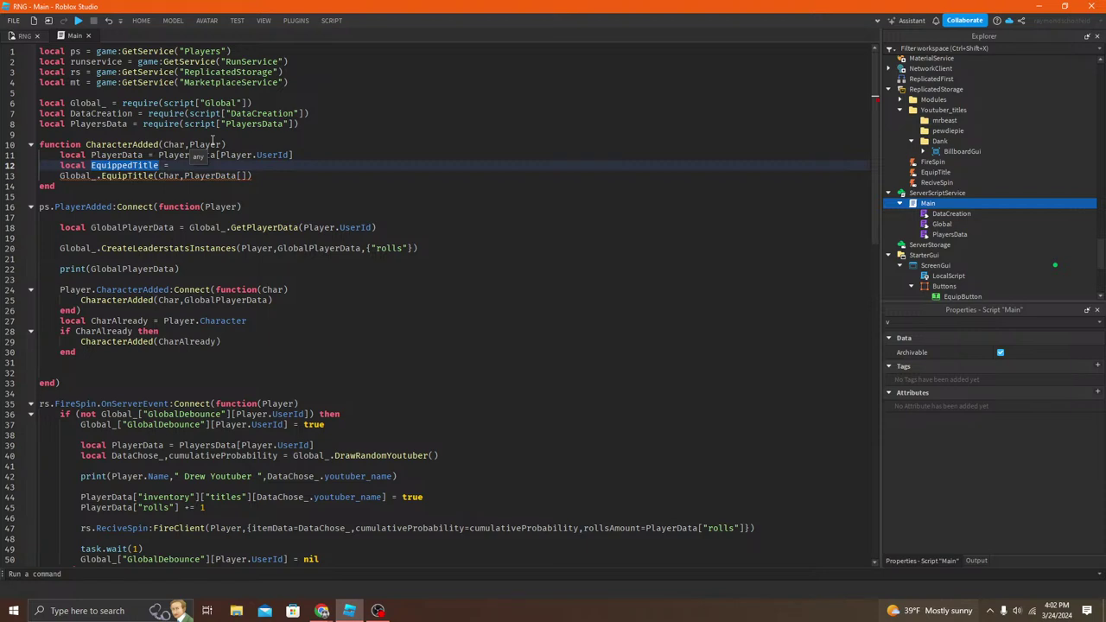
pyautogui.click(274, 169)
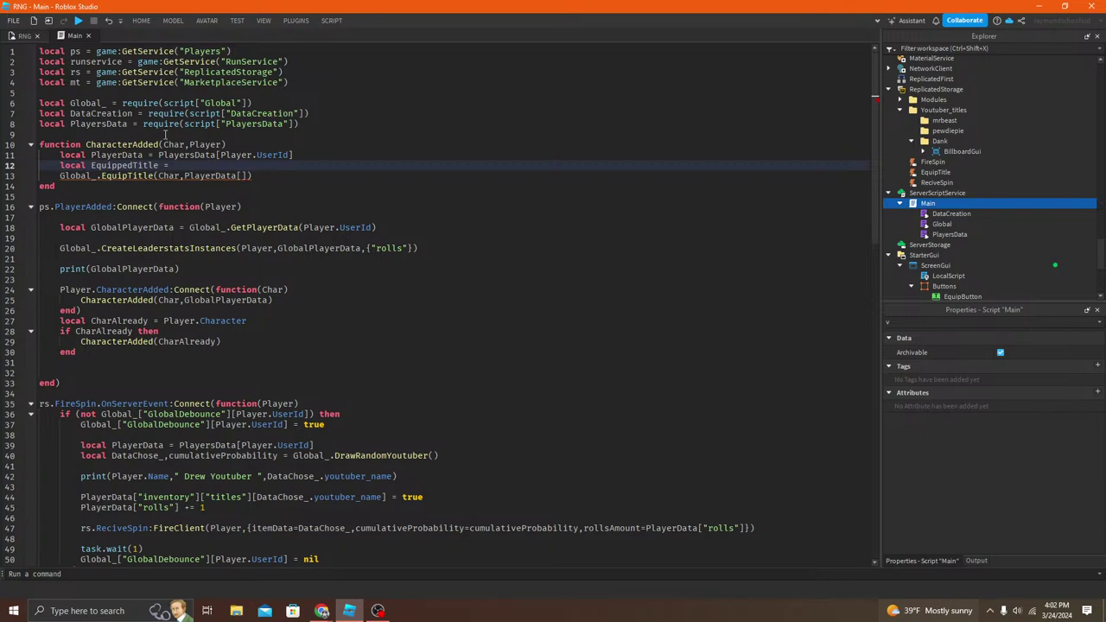
pyautogui.click(242, 175)
pyautogui.doubleClick(128, 165)
pyautogui.doubleClick(128, 154)
pyautogui.hotkey('ctrl', 'c')
pyautogui.moveTo(247, 177); pyautogui.dragTo(184, 177)
pyautogui.hotkey('ctrl', 'v')
pyautogui.click(293, 218)
pyautogui.click(80, 175)
pyautogui.press('BackSpace')
# Step: Assign PlayerData["inventory"] to the EquippedTitle variable in CharacterAdded
pyautogui.click(177, 165)
pyautogui.write('PlayerData[')
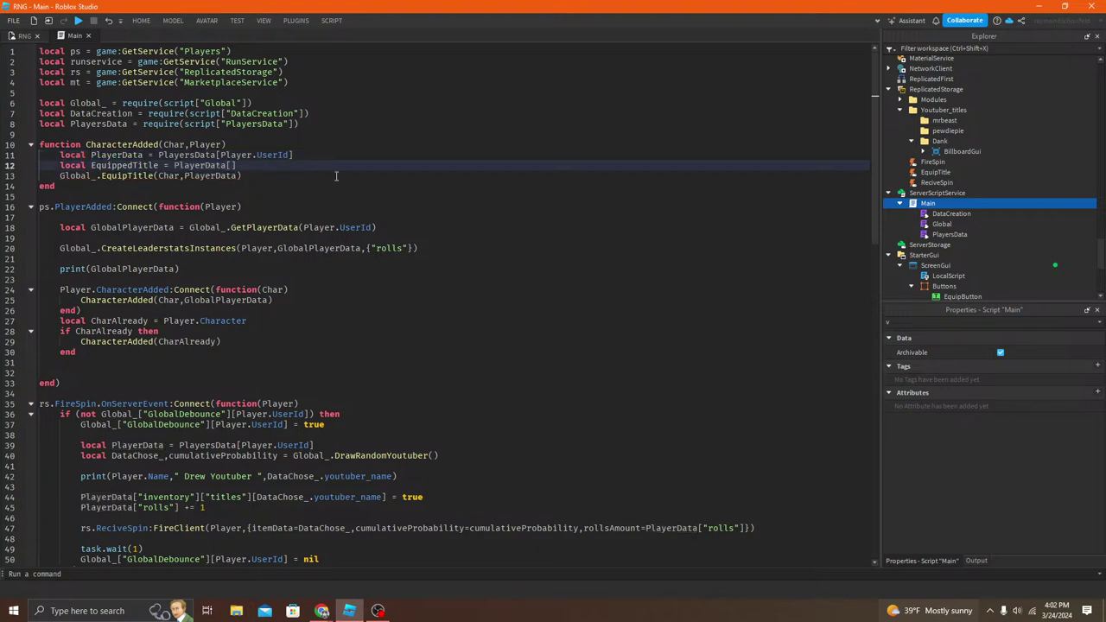
pyautogui.click(942, 216)
pyautogui.write('"')
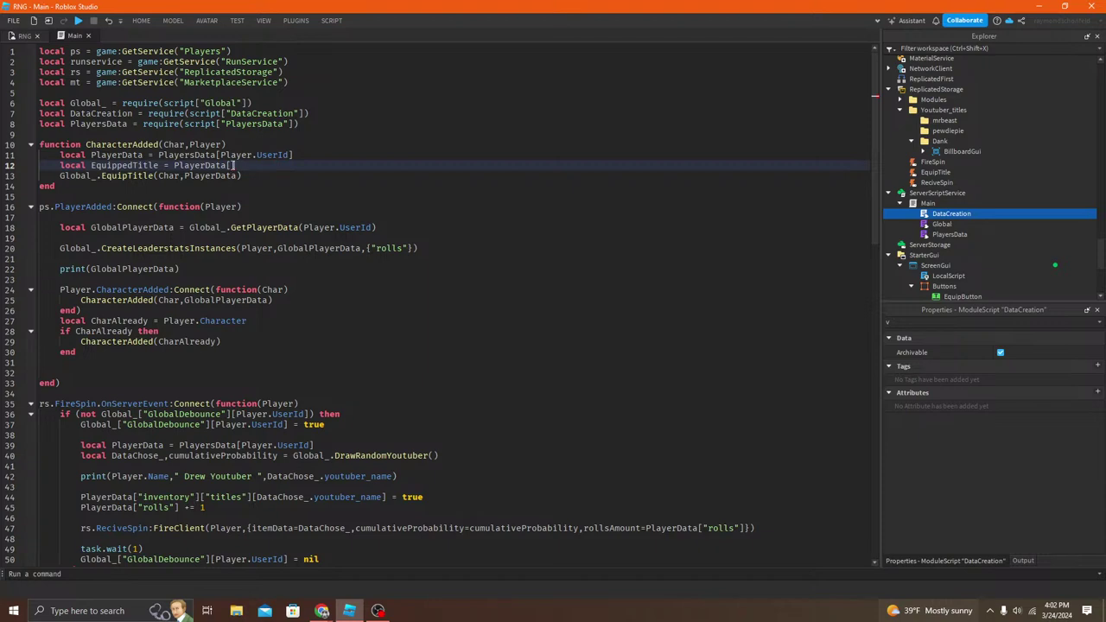
pyautogui.write('inventory')
# Step: Copy the "equipped_title" key from the EquipTitle event handler and append it as a second index to the EquippedTitle assignment
pyautogui.click(436, 200)
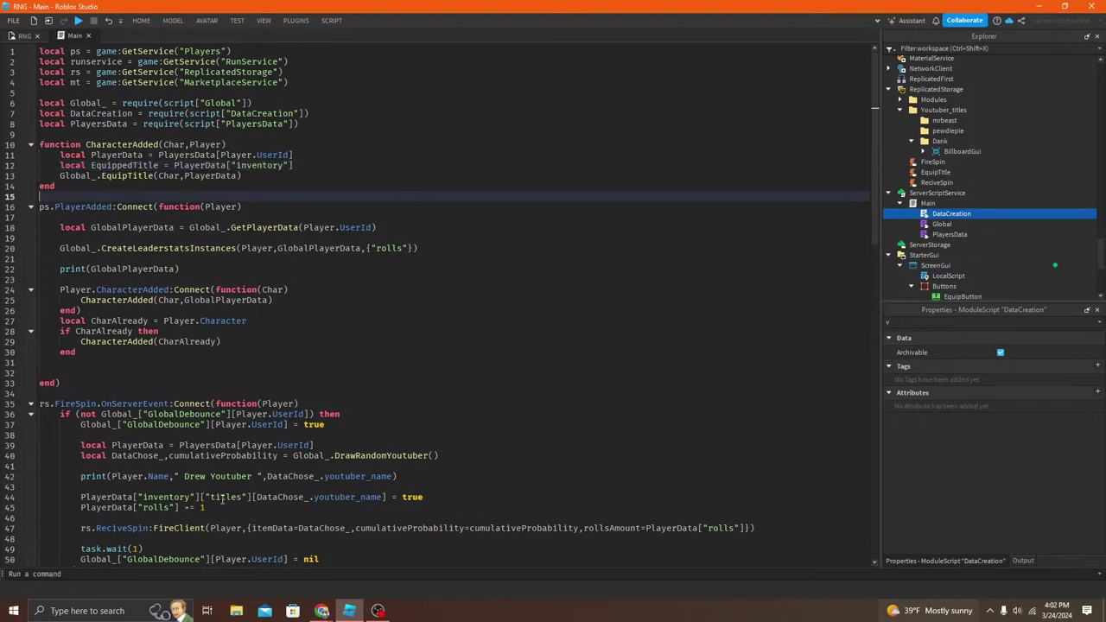
pyautogui.moveTo(200, 496)
pyautogui.mouseDown()
pyautogui.moveTo(251, 498)
pyautogui.moveTo(200, 499)
pyautogui.mouseUp()
pyautogui.scroll(-2, 277, 511)
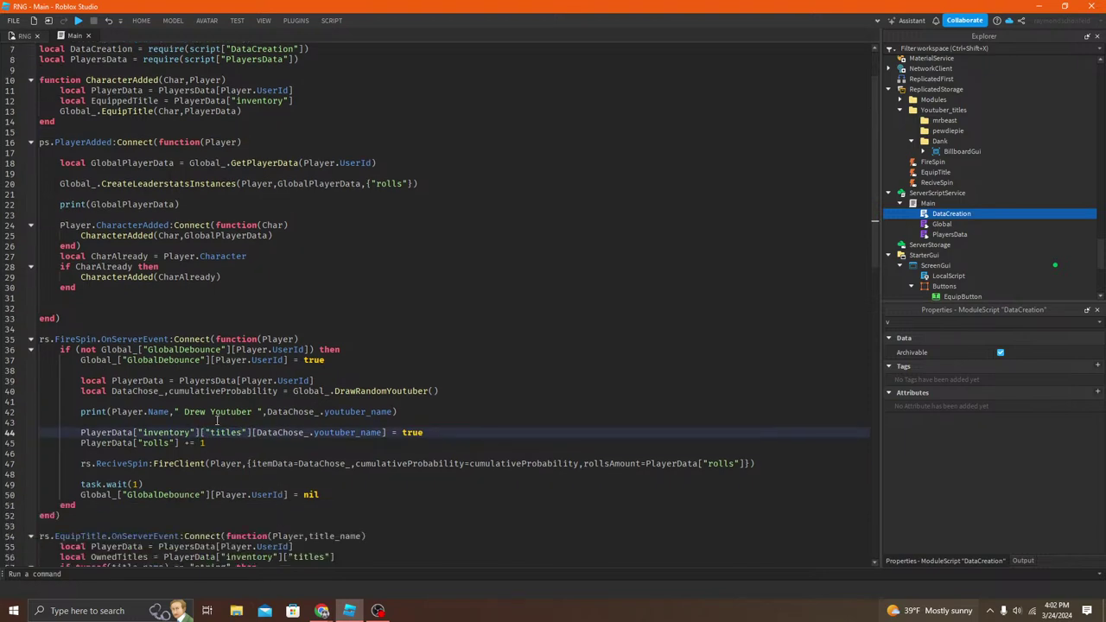
pyautogui.doubleClick(221, 432)
pyautogui.scroll(-4, 229, 506)
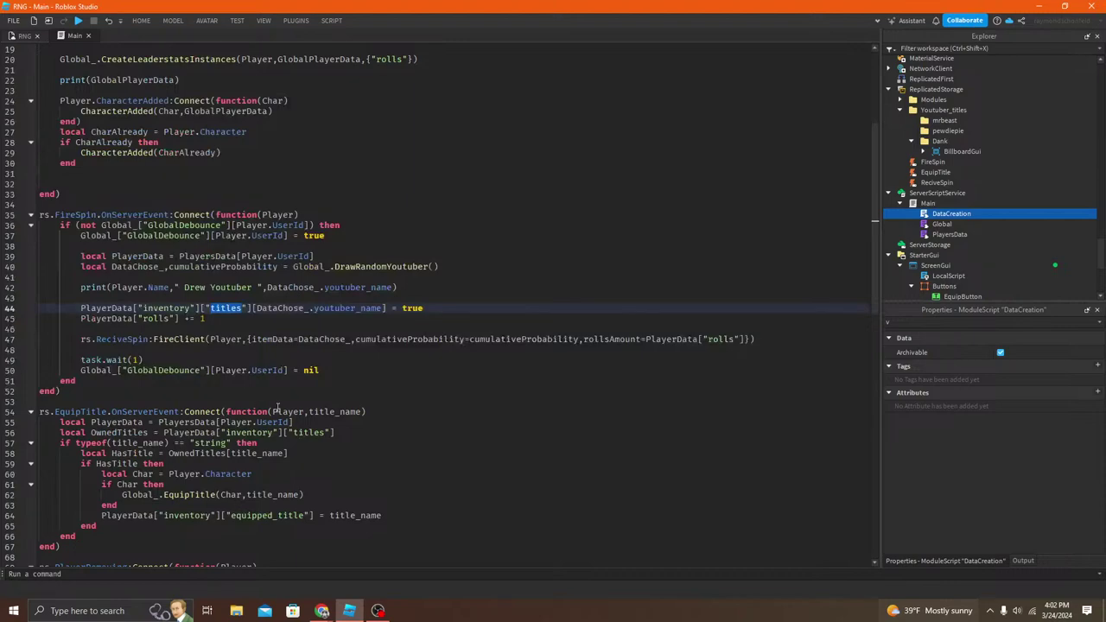
pyautogui.moveTo(311, 515); pyautogui.dragTo(227, 513)
pyautogui.hotkey('ctrl', 'c')
pyautogui.scroll(6, 263, 214)
pyautogui.click(297, 165)
pyautogui.write('[')
pyautogui.hotkey('ctrl', 'v')
# Step: Insert the line if EquippedTitle ~= nil then between the EquippedTitle assignment and the EquipTitle call
pyautogui.doubleClick(125, 165)
pyautogui.hotkey('ctrl', 'c')
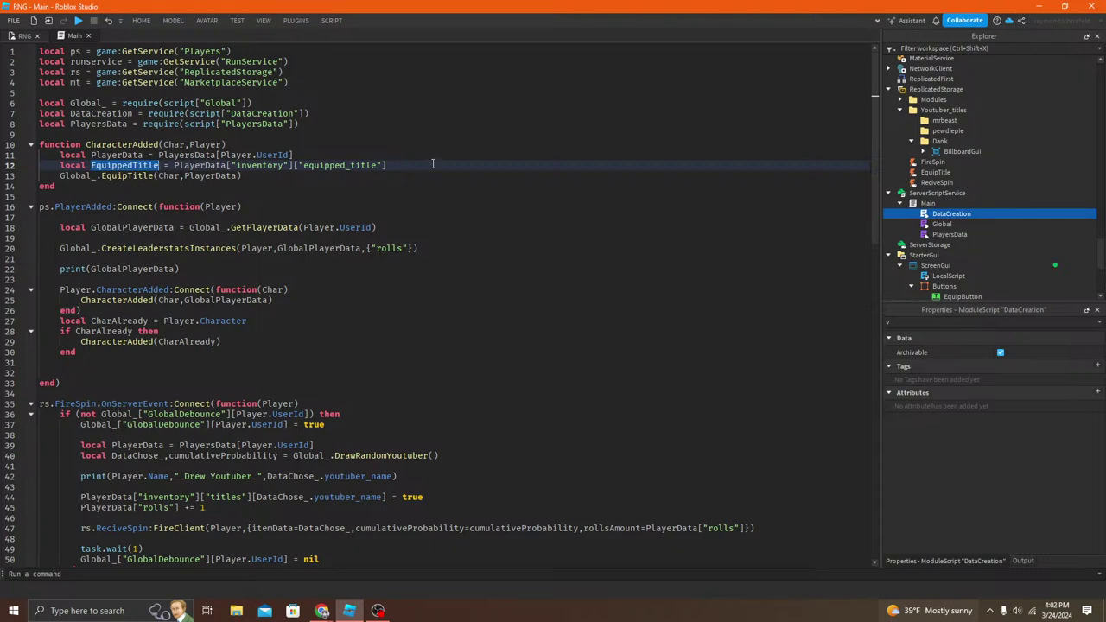
pyautogui.click(433, 164)
pyautogui.press('Return')
pyautogui.write('if')
pyautogui.hotkey('ctrl', 'v')
pyautogui.write('~= nil')
pyautogui.write('en')
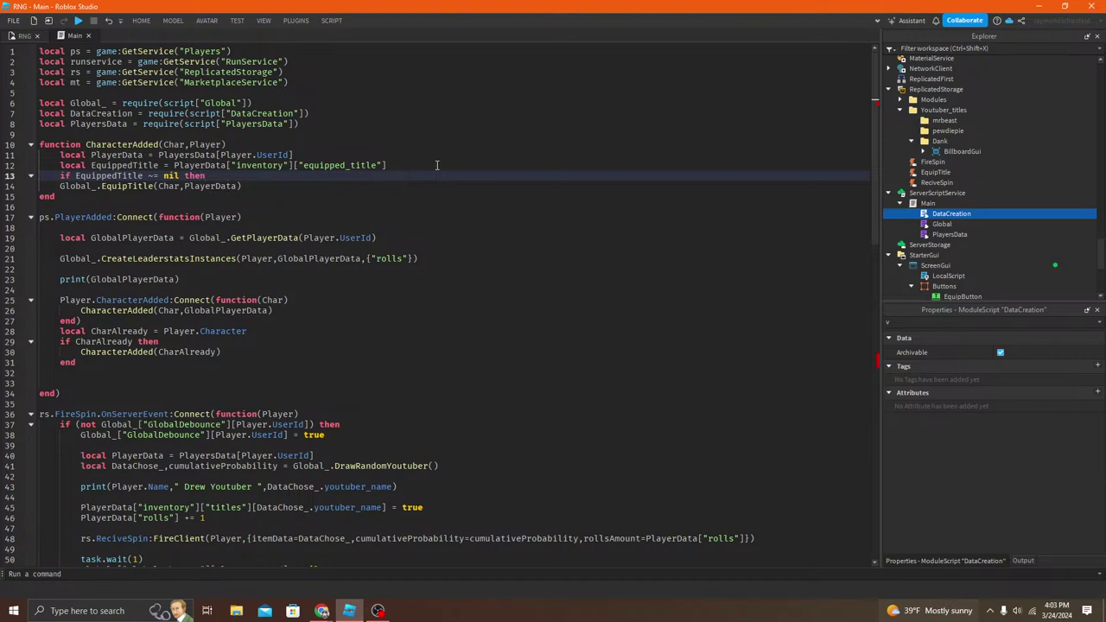
# Step: Close the if block in CharacterAdded with end and pass EquippedTitle instead of PlayerData to the EquipTitle call
pyautogui.click(268, 188)
pyautogui.press('Return')
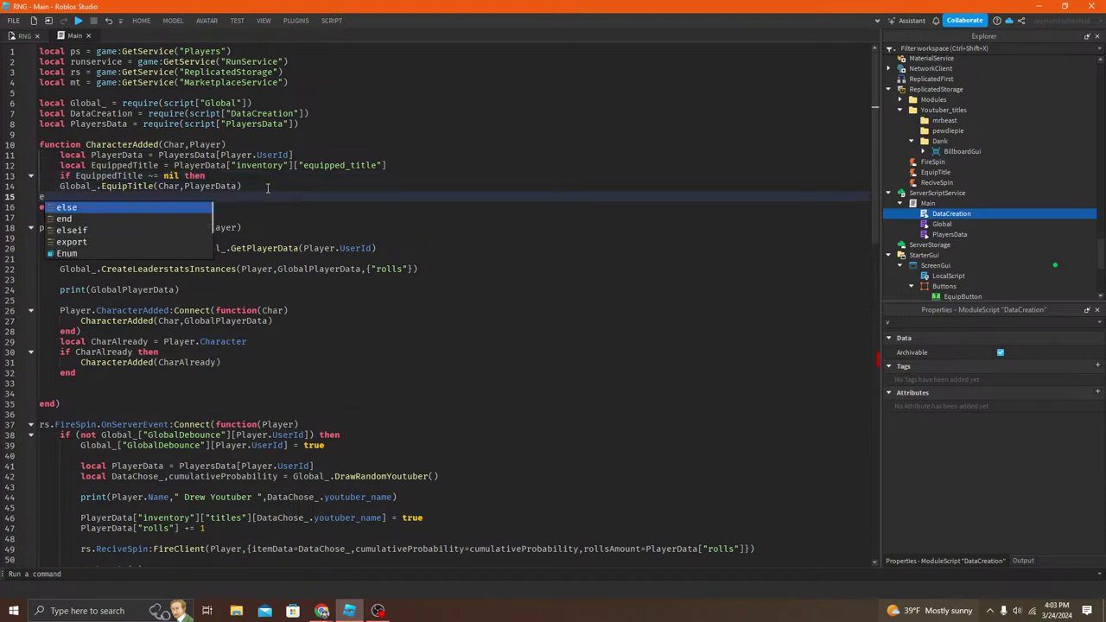
pyautogui.write('end')
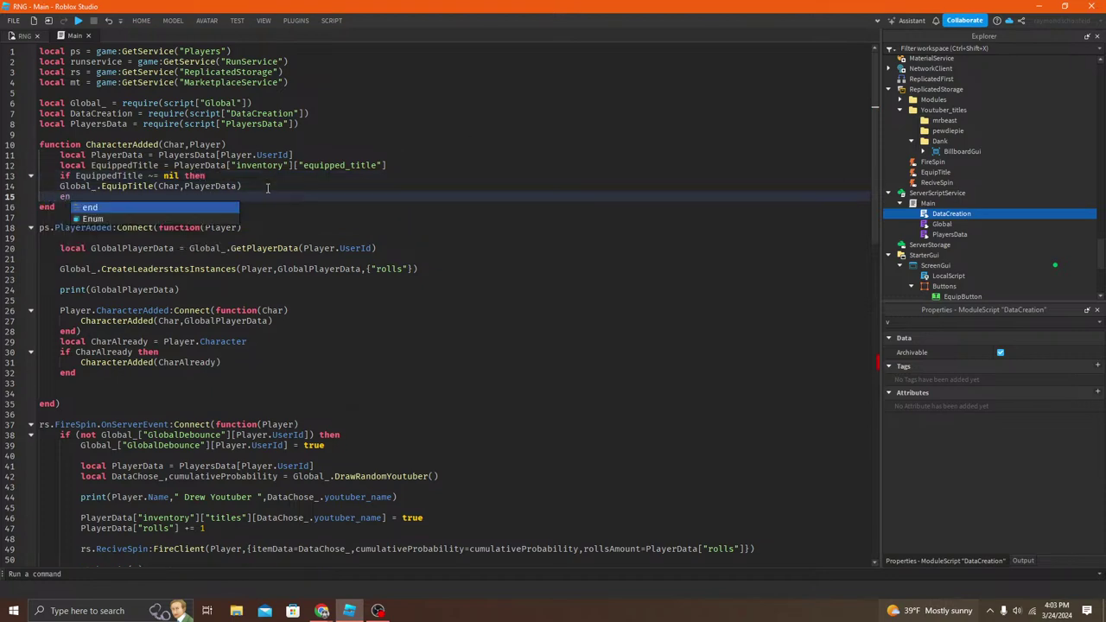
pyautogui.doubleClick(216, 186)
pyautogui.hotkey('ctrl', 'v')
pyautogui.click(457, 255)
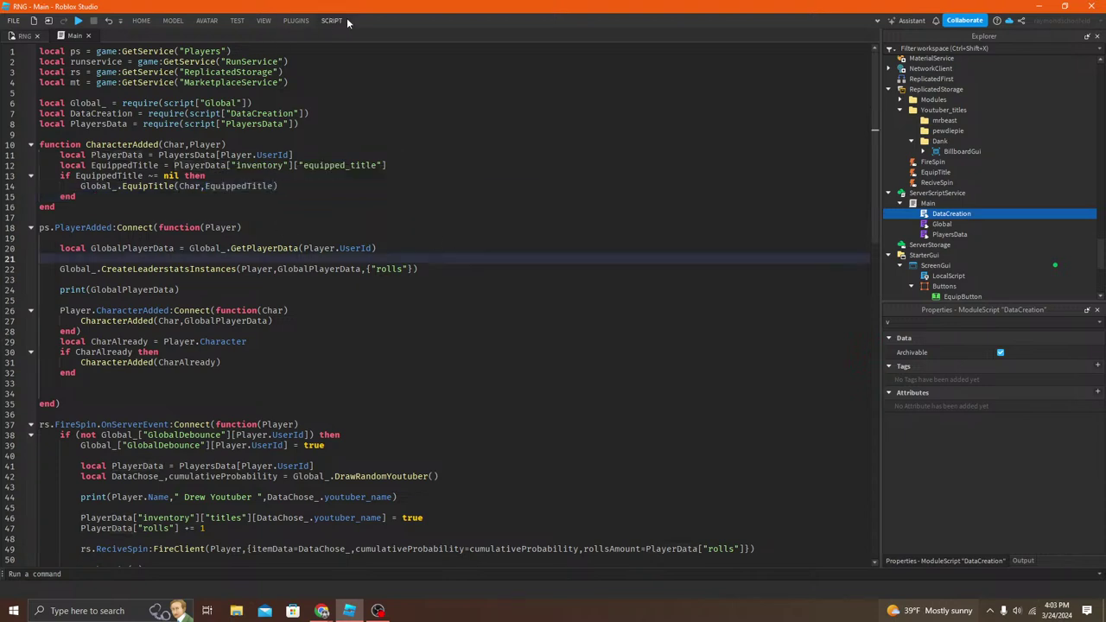
# Step: Auto-format the code of the Main script
pyautogui.click(331, 19)
pyautogui.click(210, 66)
pyautogui.click(227, 95)
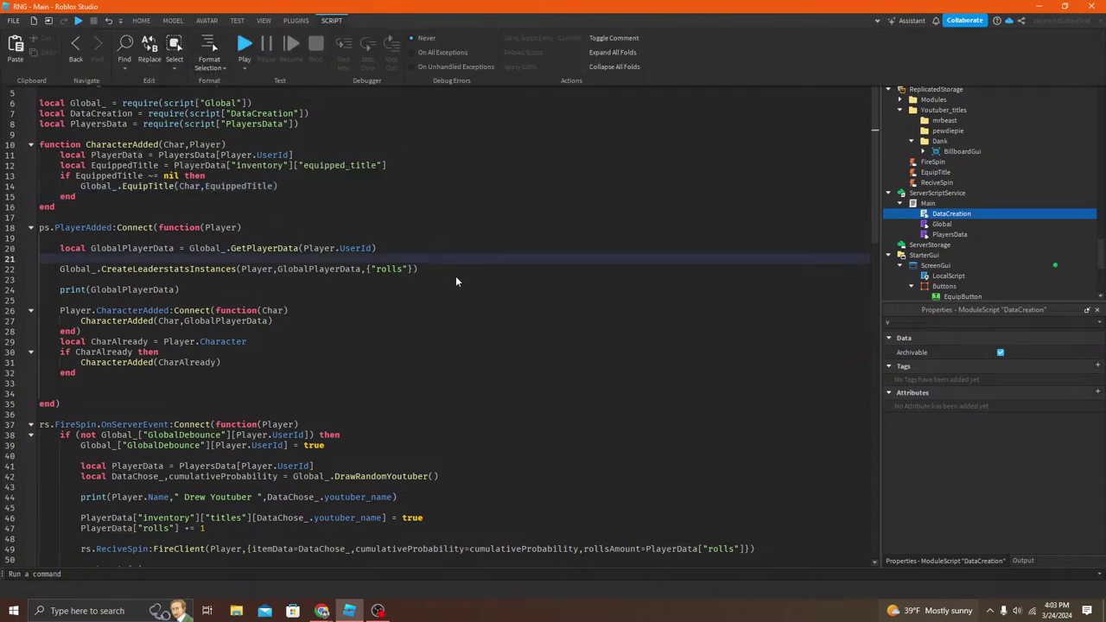
pyautogui.click(455, 277)
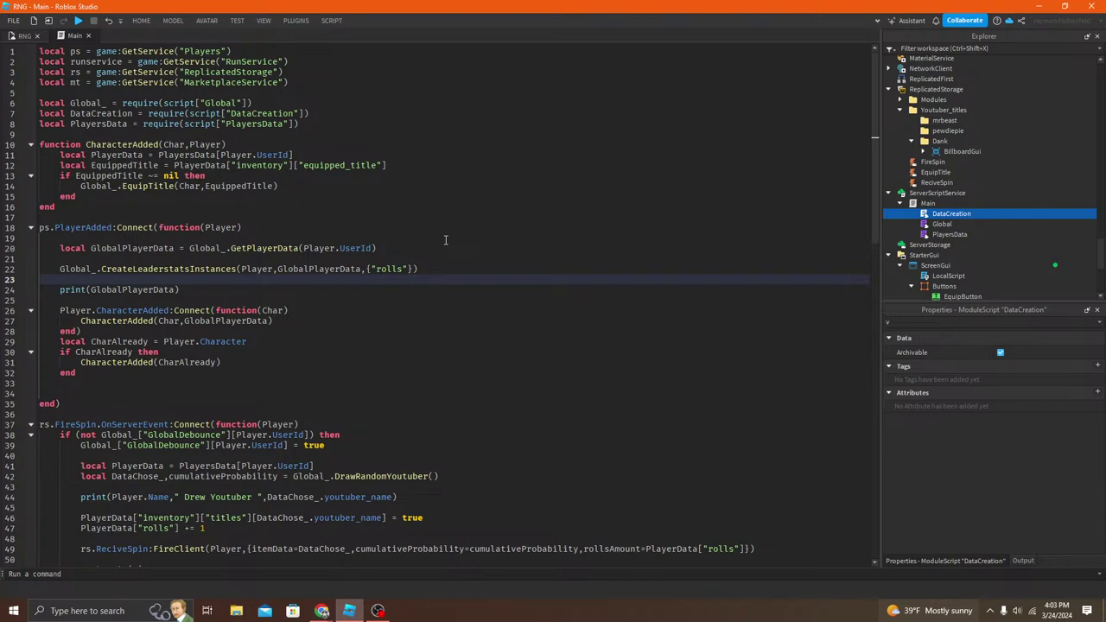
pyautogui.click(279, 208)
pyautogui.moveTo(277, 205); pyautogui.dragTo(219, 176)
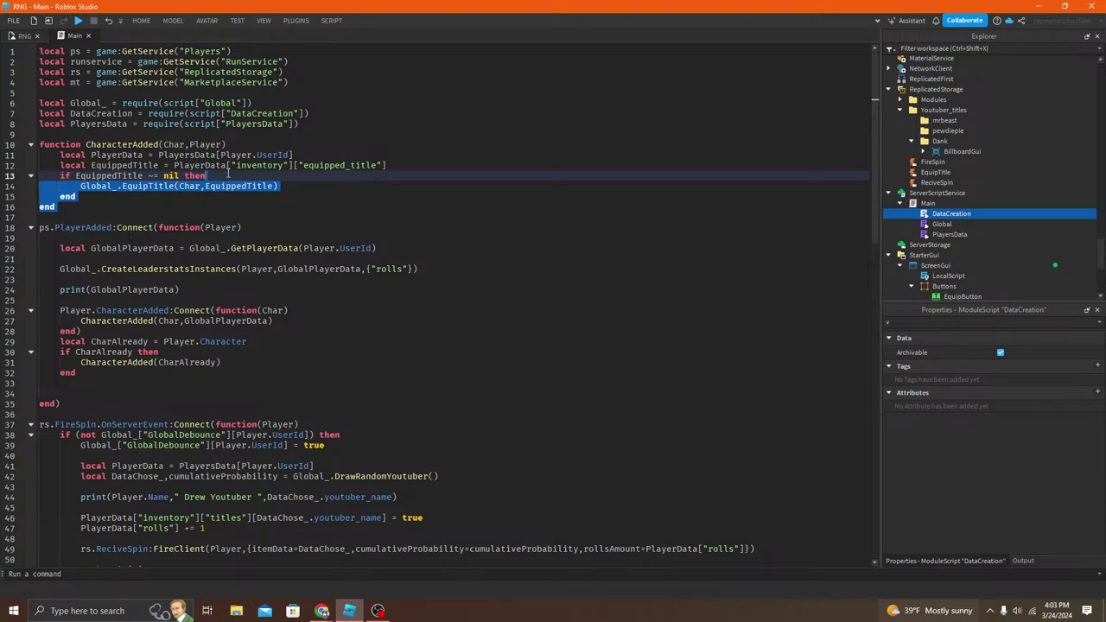
pyautogui.click(291, 245)
pyautogui.click(146, 186)
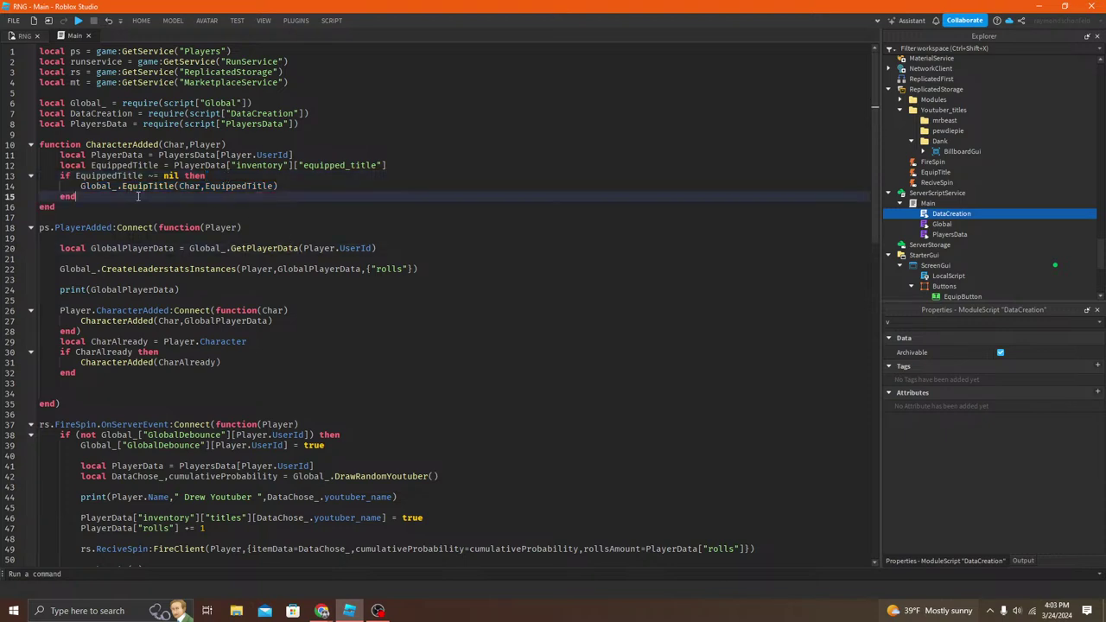
# Step: Playtest the game, check the output log and open the script line behind the logged error, ending the test
pyautogui.click(19, 36)
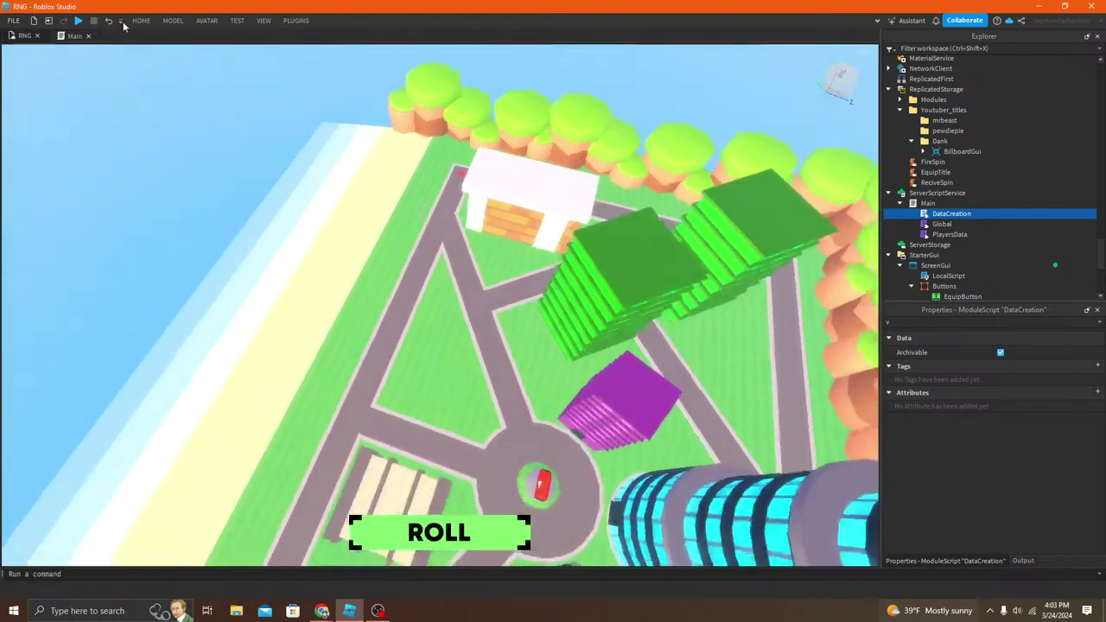
pyautogui.click(141, 21)
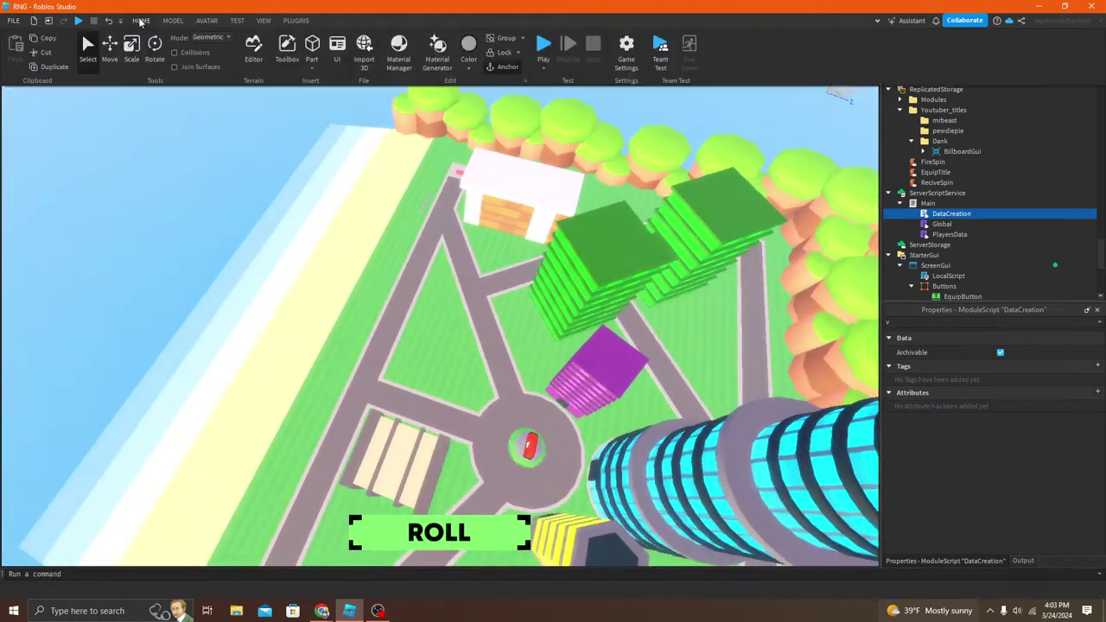
pyautogui.click(543, 54)
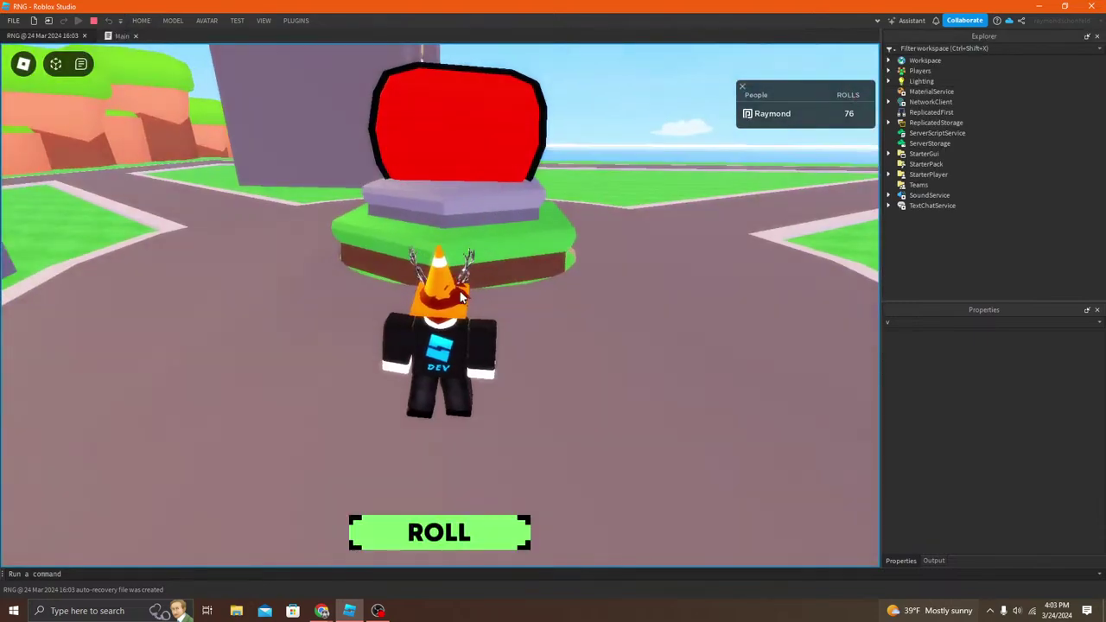
pyautogui.click(934, 561)
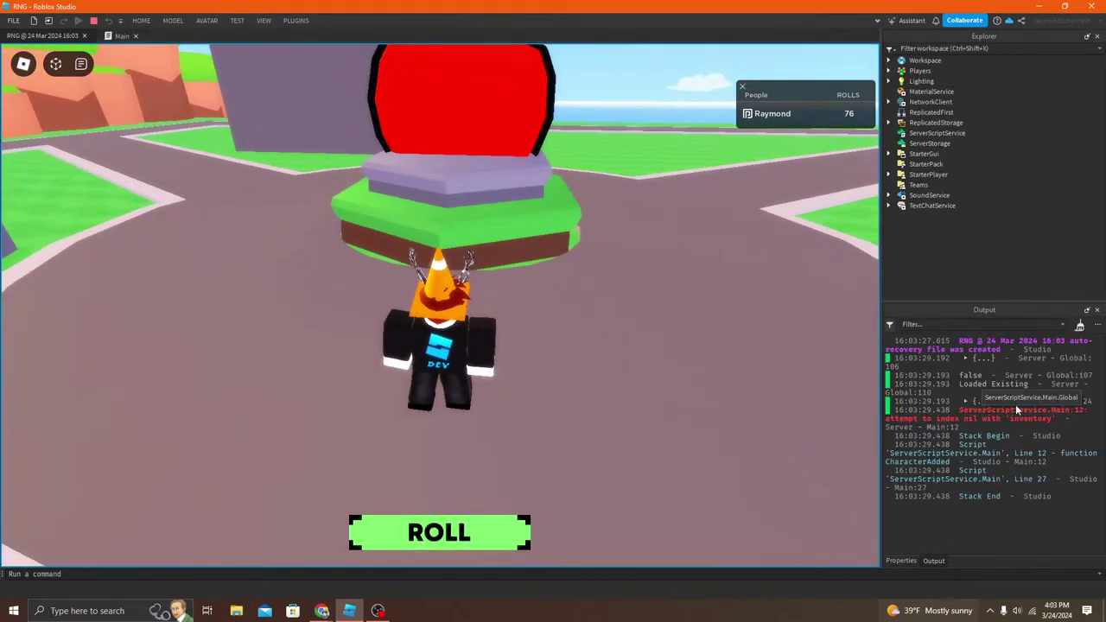
pyautogui.click(1016, 422)
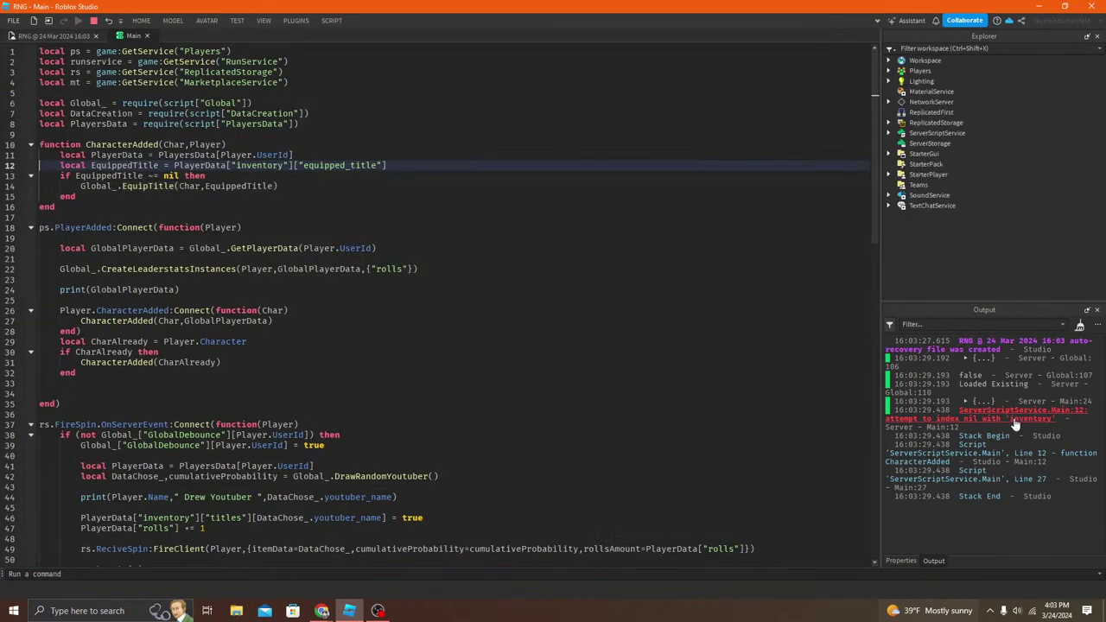
pyautogui.click(93, 21)
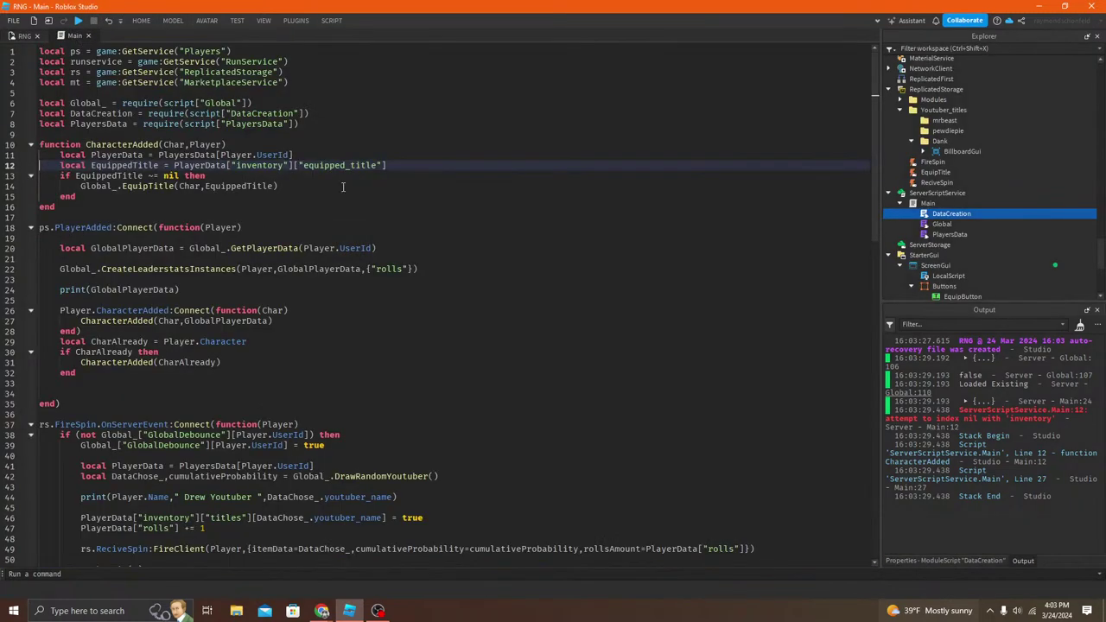
# Step: Examine how PlayerData is obtained and used in CharacterAdded and which arguments the calls to that function pass
pyautogui.click(207, 162)
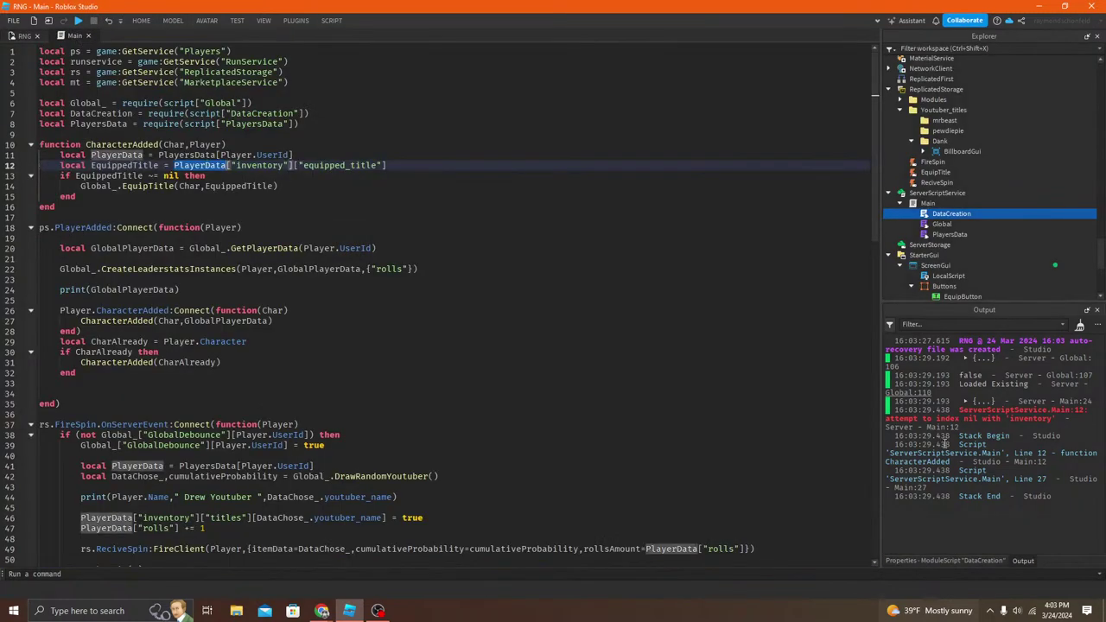
pyautogui.scroll(-3, 320, 369)
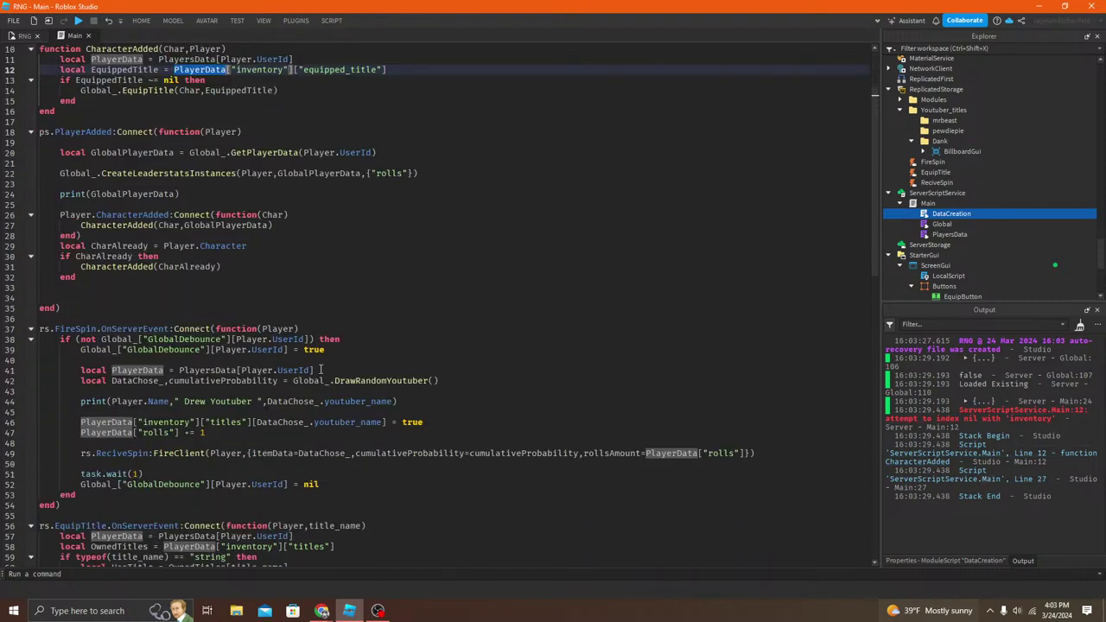
pyautogui.scroll(-3, 240, 403)
pyautogui.scroll(7, 259, 243)
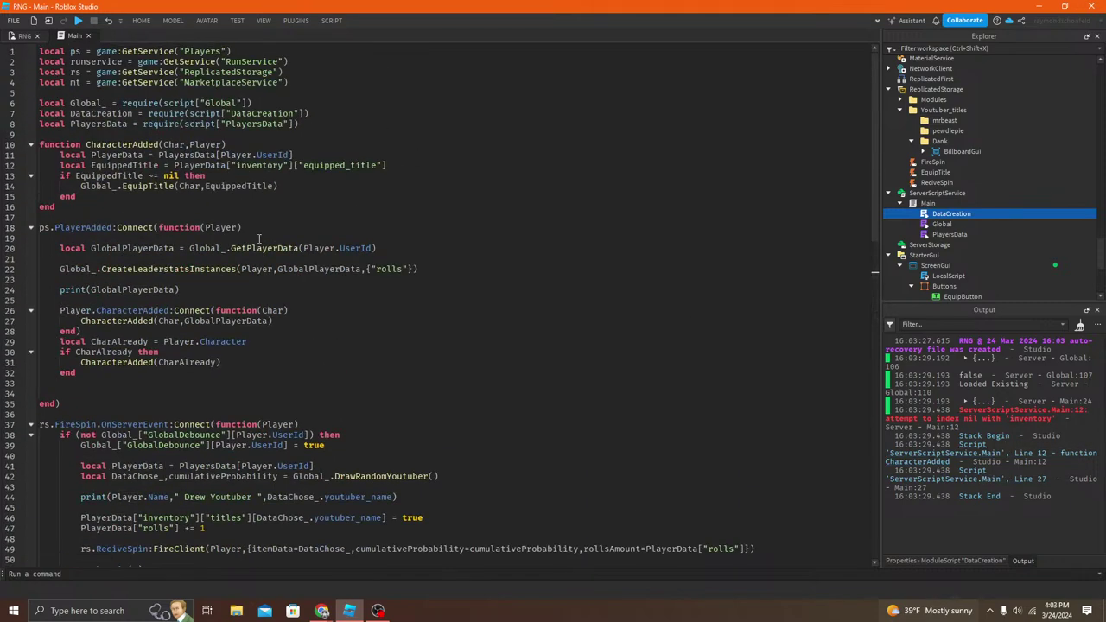
pyautogui.doubleClick(261, 165)
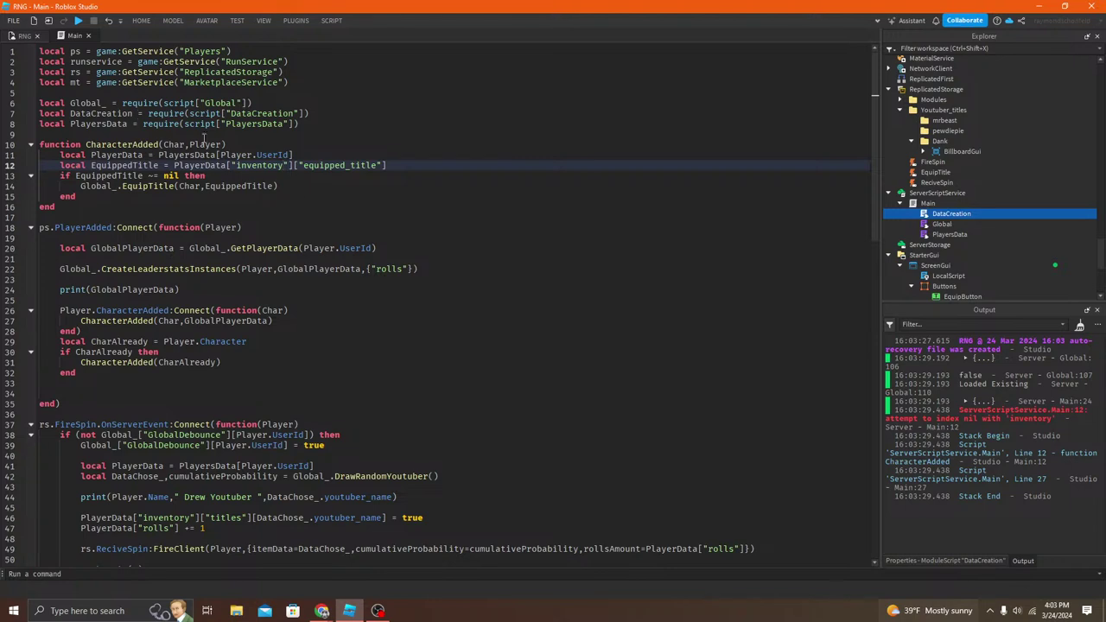
pyautogui.doubleClick(212, 166)
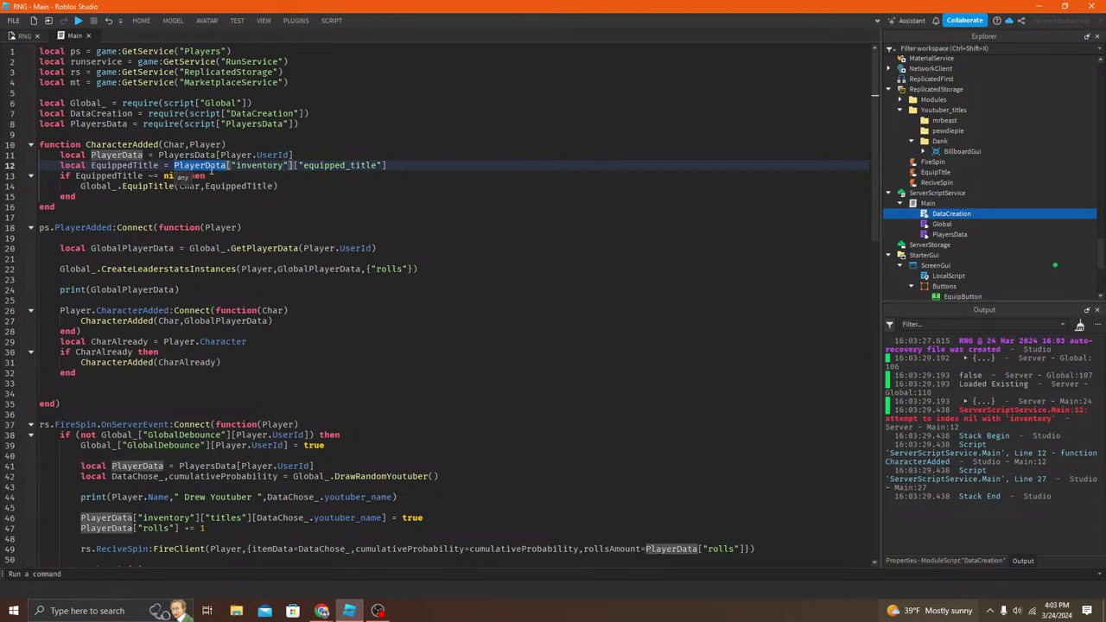
pyautogui.click(197, 156)
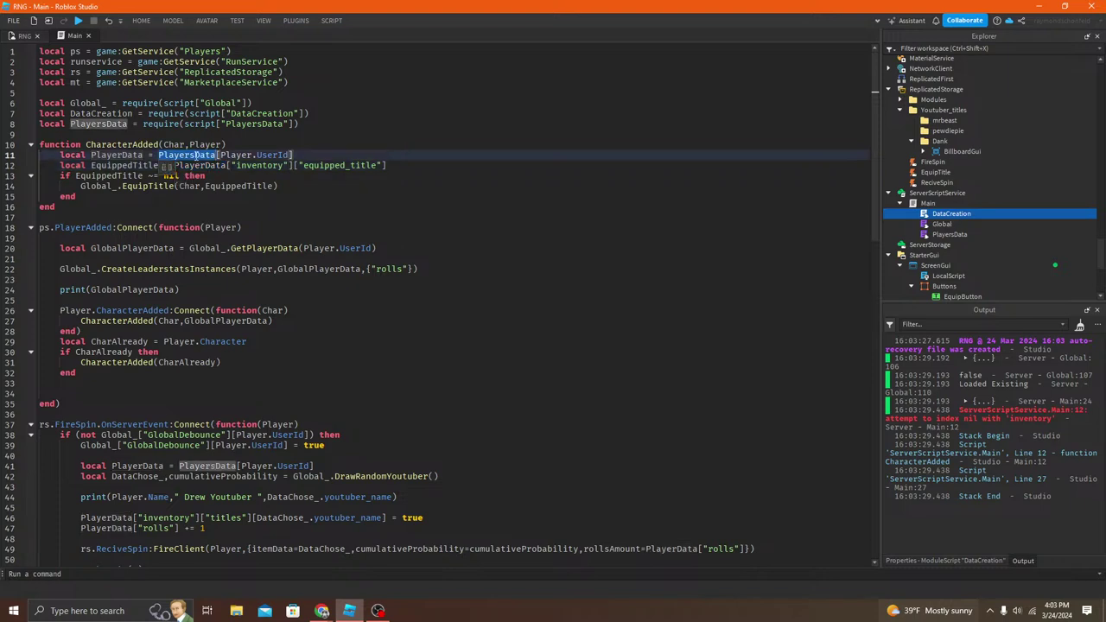
pyautogui.doubleClick(133, 145)
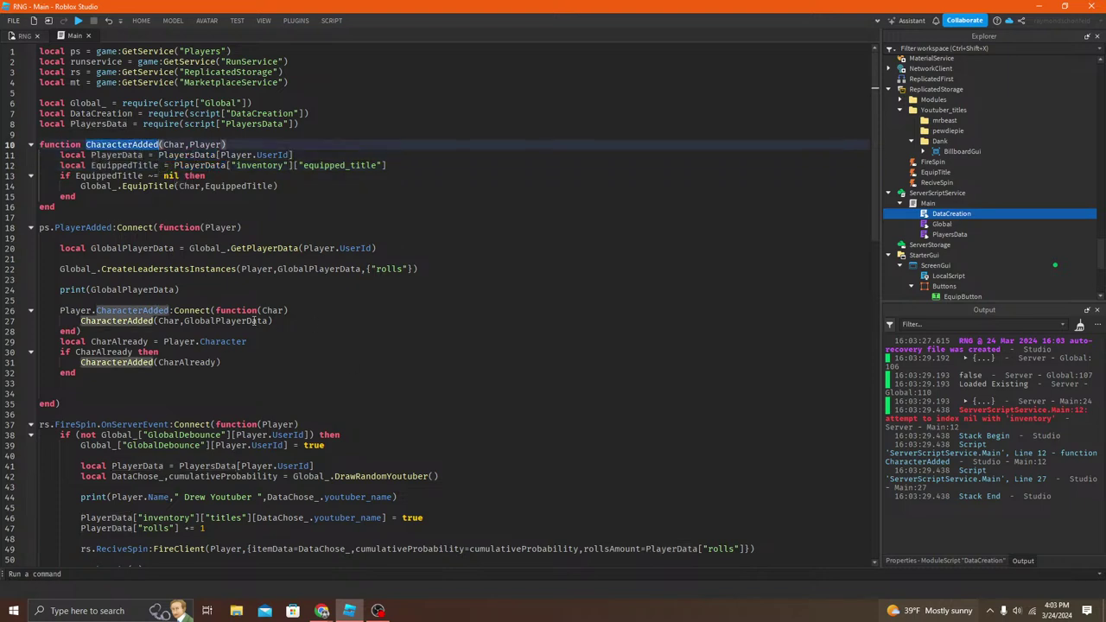
# Step: Pass Player as the second argument in both CharacterAdded calls inside the PlayerAdded handler
pyautogui.doubleClick(250, 320)
pyautogui.write('Player')
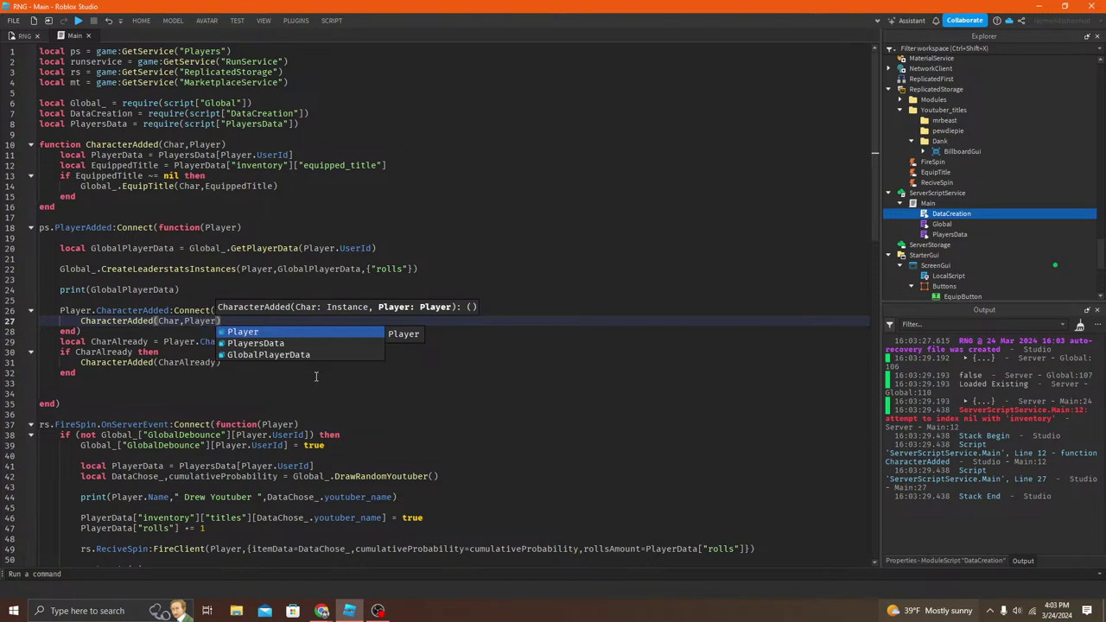
pyautogui.click(211, 322)
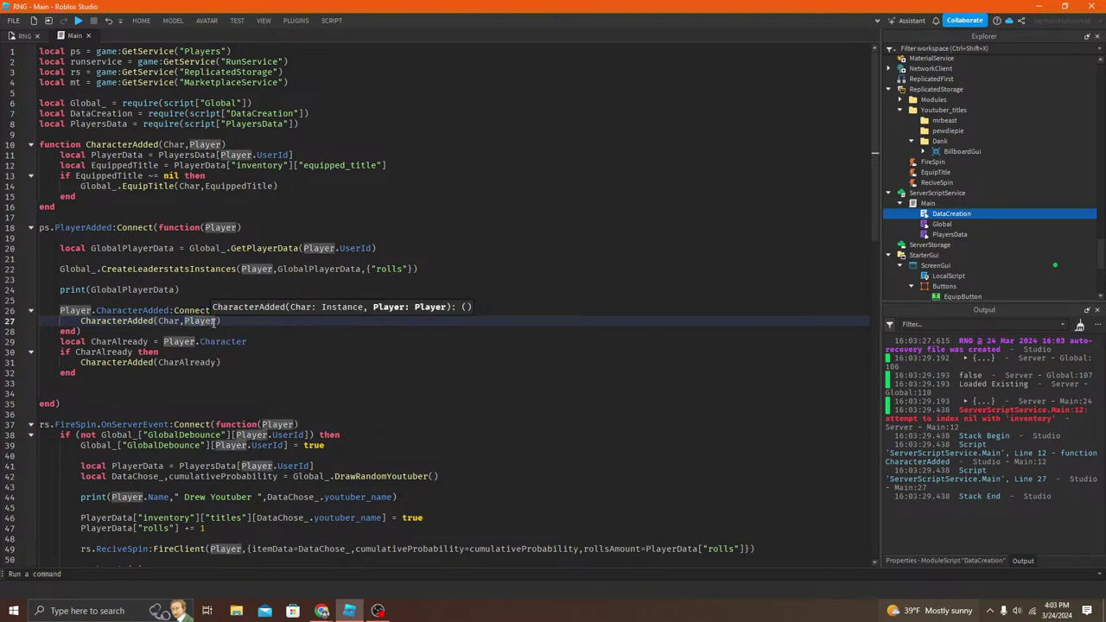
pyautogui.click(219, 363)
pyautogui.write(',Player')
pyautogui.click(38, 383)
# Step: Start a new playtest and check whether the spawned character carries an overhead title
pyautogui.click(22, 37)
pyautogui.click(123, 20)
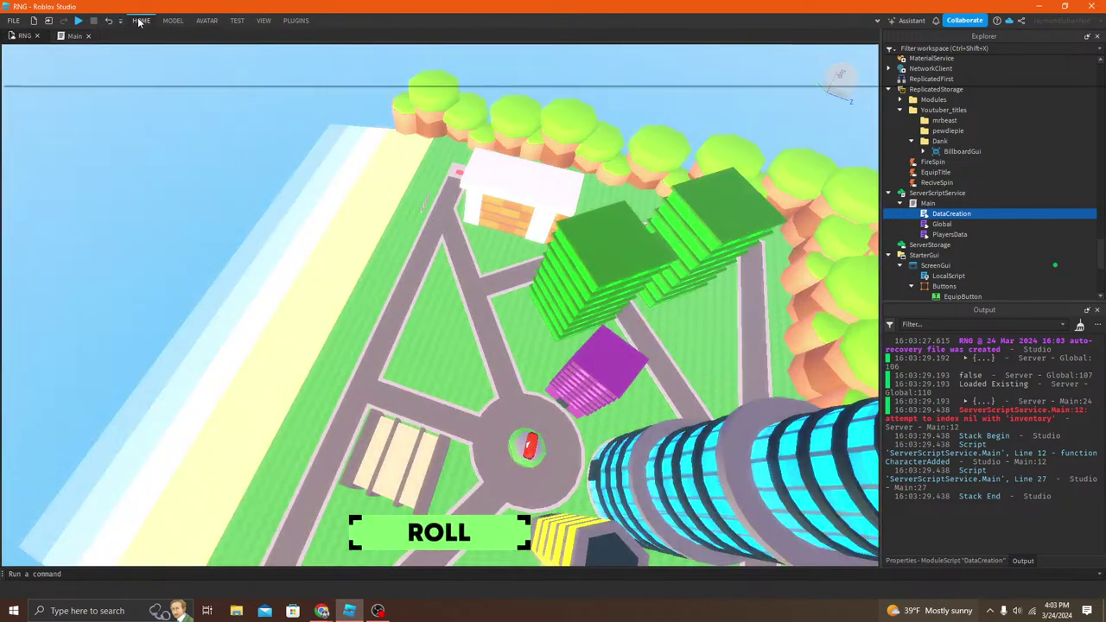
pyautogui.click(139, 21)
pyautogui.click(542, 46)
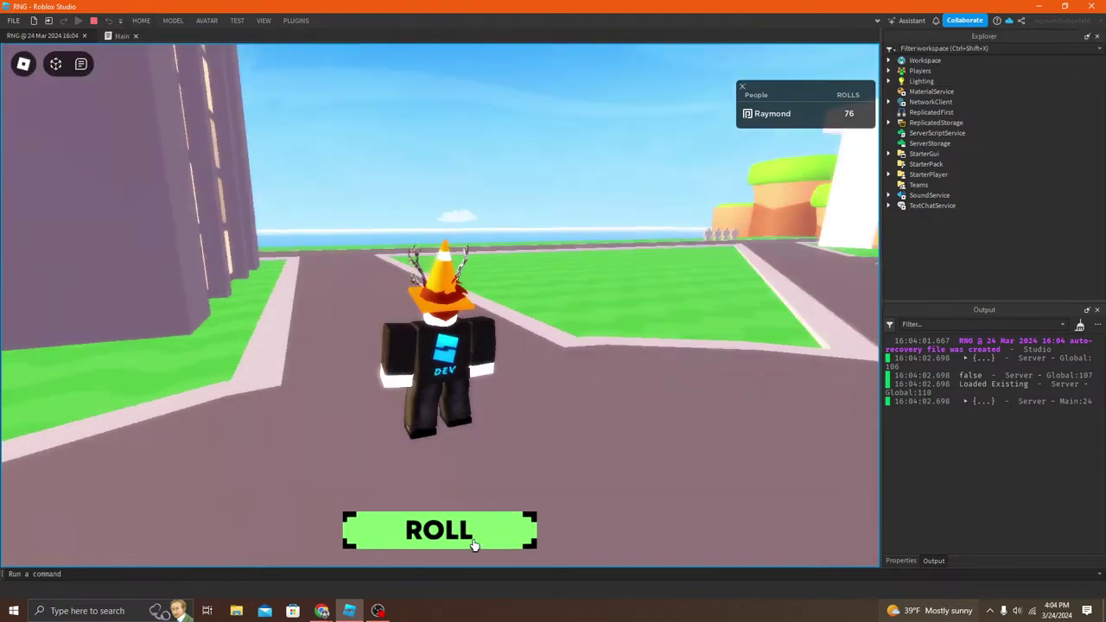
pyautogui.scroll(3, 488, 315)
pyautogui.moveTo(488, 316); pyautogui.dragTo(439, 295, button='right')
pyautogui.scroll(-2, 439, 295)
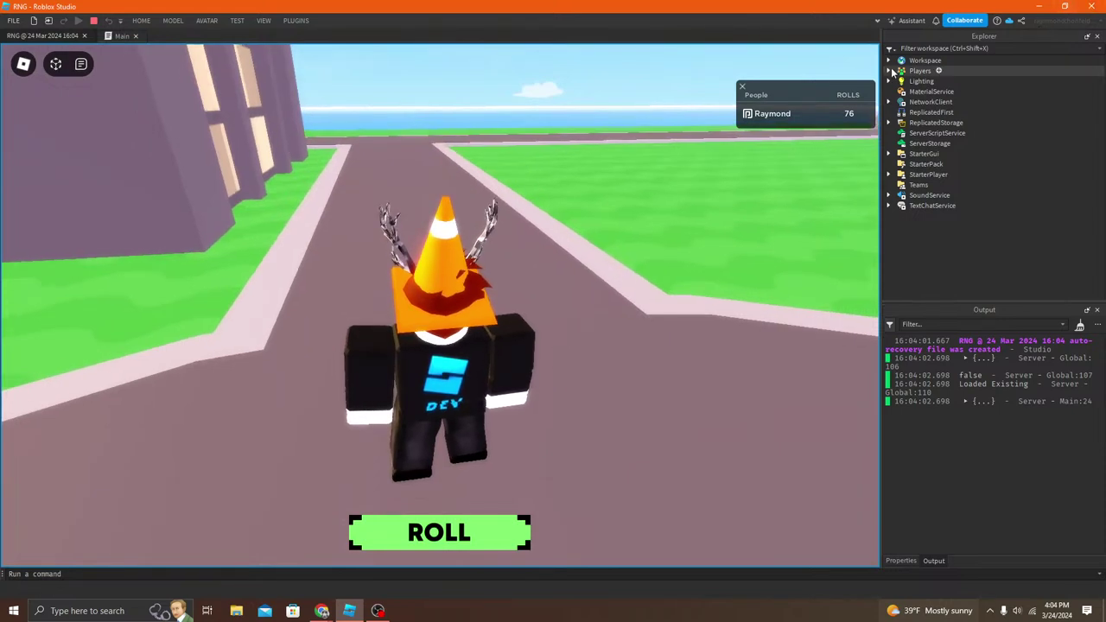
# Step: Expand the player's character model in the Workspace and look through its children for a title object
pyautogui.click(889, 60)
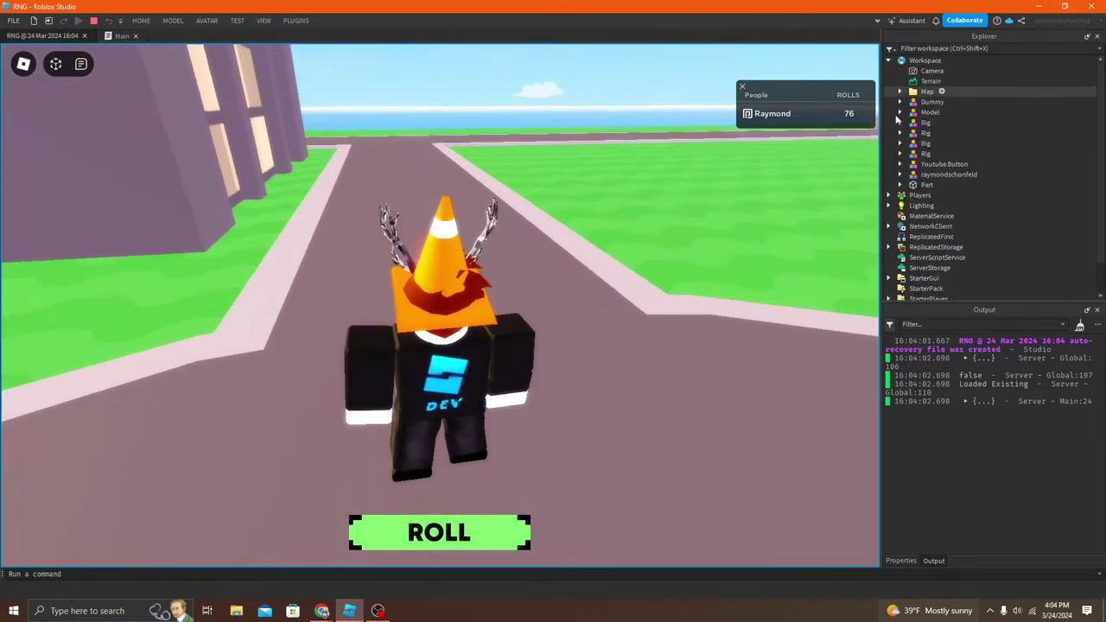
pyautogui.click(900, 173)
pyautogui.scroll(-8, 959, 243)
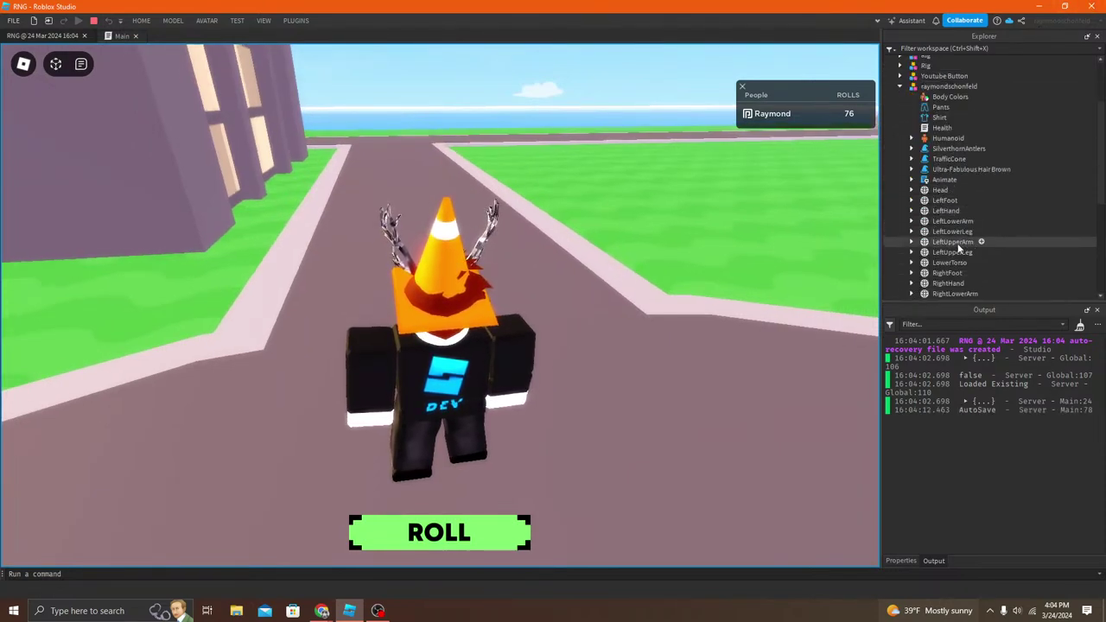
pyautogui.scroll(6, 951, 237)
pyautogui.moveTo(669, 187); pyautogui.dragTo(668, 191, button='right')
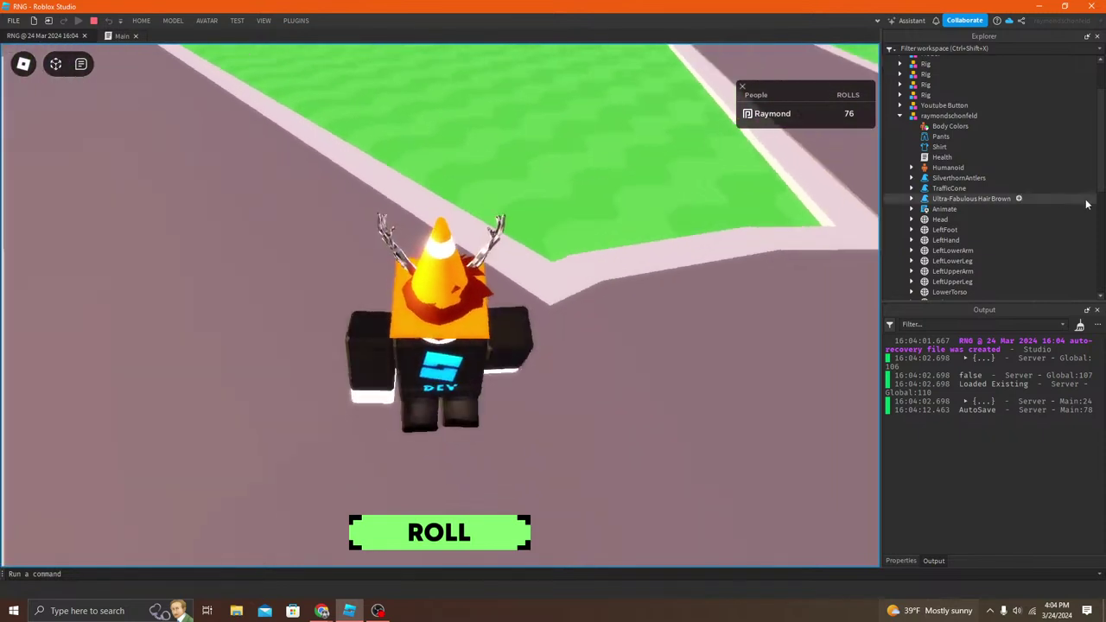
# Step: Expand the printed player data in the output log and inspect its inventory table
pyautogui.click(965, 402)
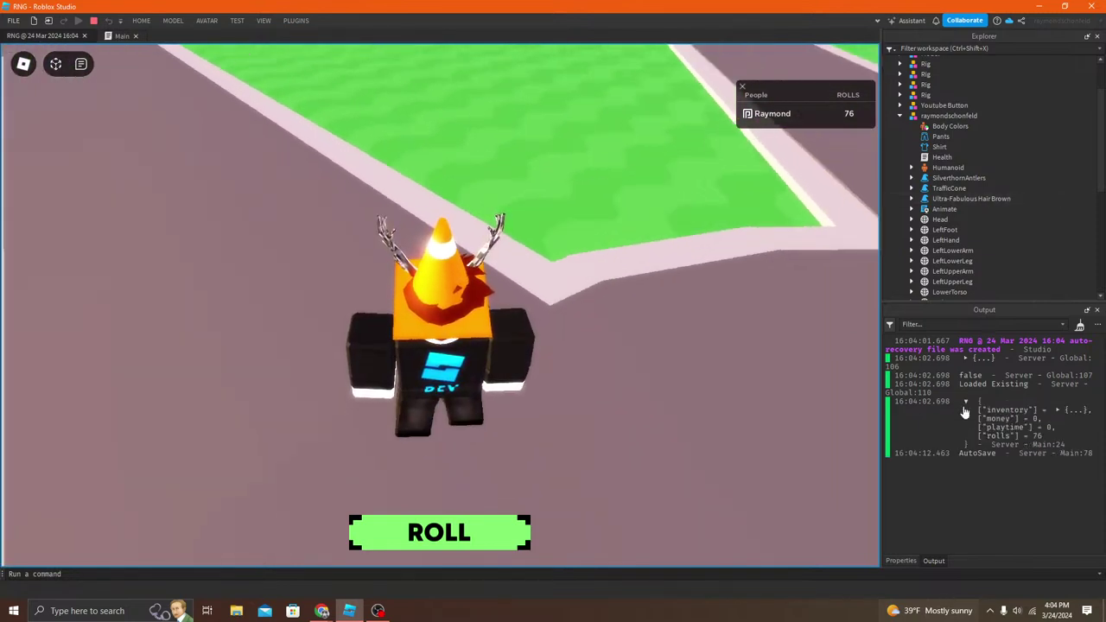
pyautogui.click(1053, 411)
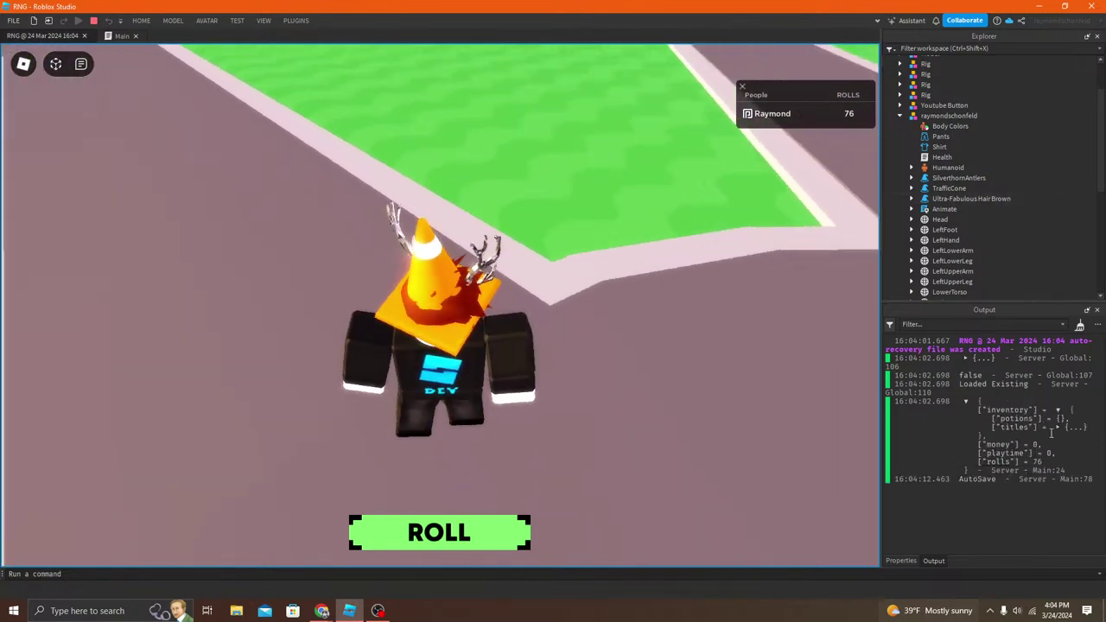
pyautogui.click(1058, 427)
pyautogui.click(1058, 373)
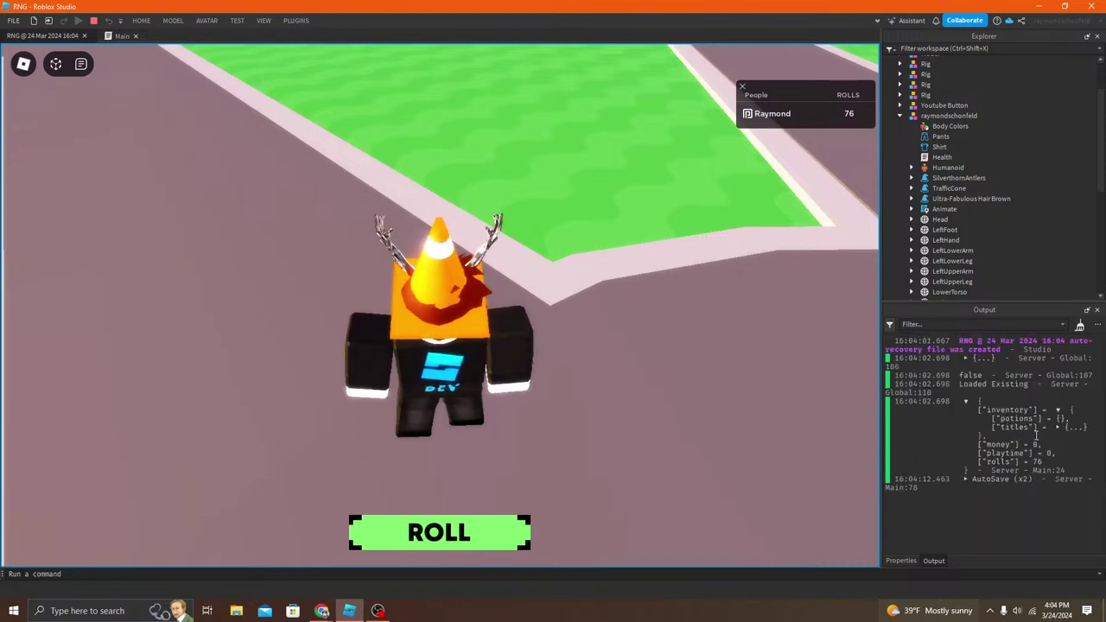
# Step: Roll once, equip the drawn Flamgo title and inspect the character for the overhead title
pyautogui.click(501, 527)
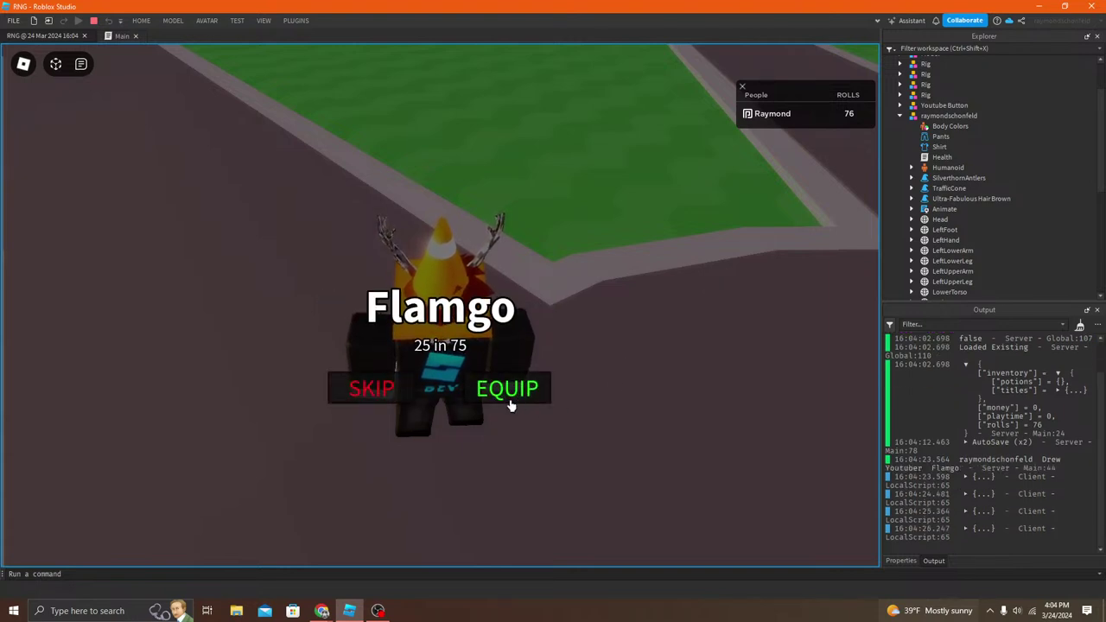
pyautogui.click(457, 403)
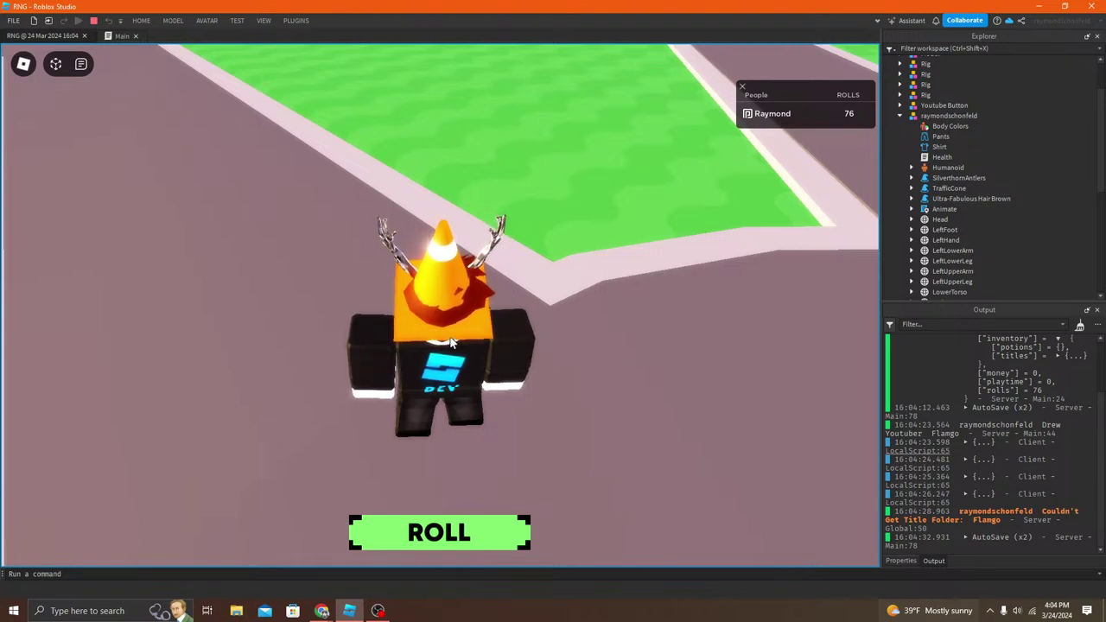
pyautogui.moveTo(328, 288); pyautogui.dragTo(336, 286, button='right')
pyautogui.scroll(2, 336, 286)
pyautogui.scroll(-1, 336, 286)
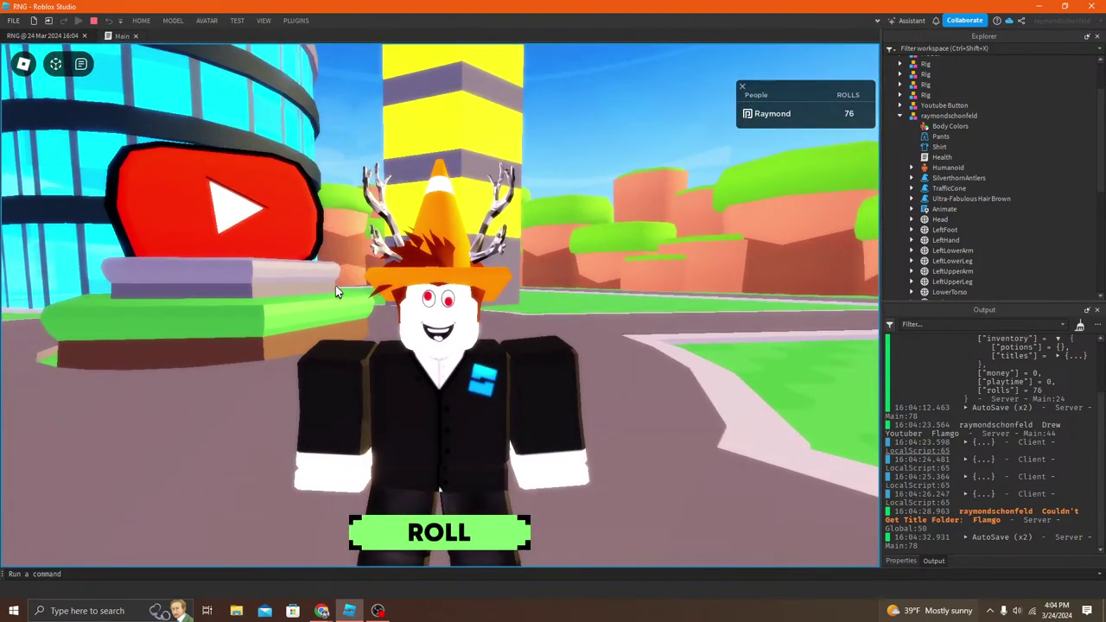
pyautogui.moveTo(338, 285); pyautogui.dragTo(351, 288, button='right')
pyautogui.scroll(-3, 334, 286)
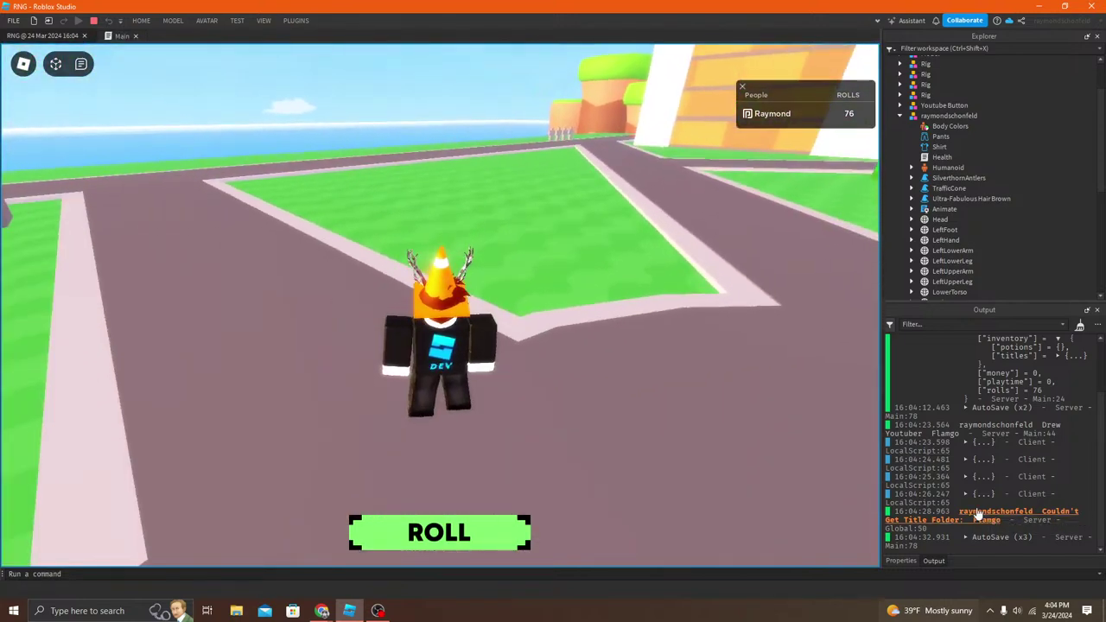
# Step: Open the Global script at the line behind the missing title folder warning and review the EquipTitle function's else branches
pyautogui.click(976, 513)
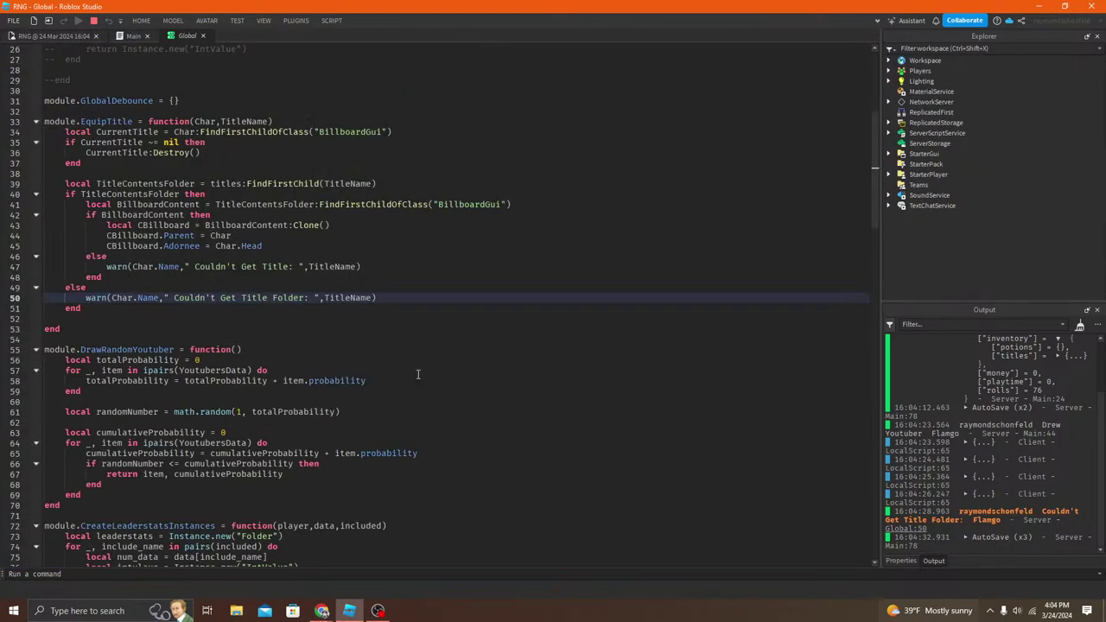
pyautogui.click(424, 289)
pyautogui.tripleClick(425, 298)
pyautogui.click(252, 289)
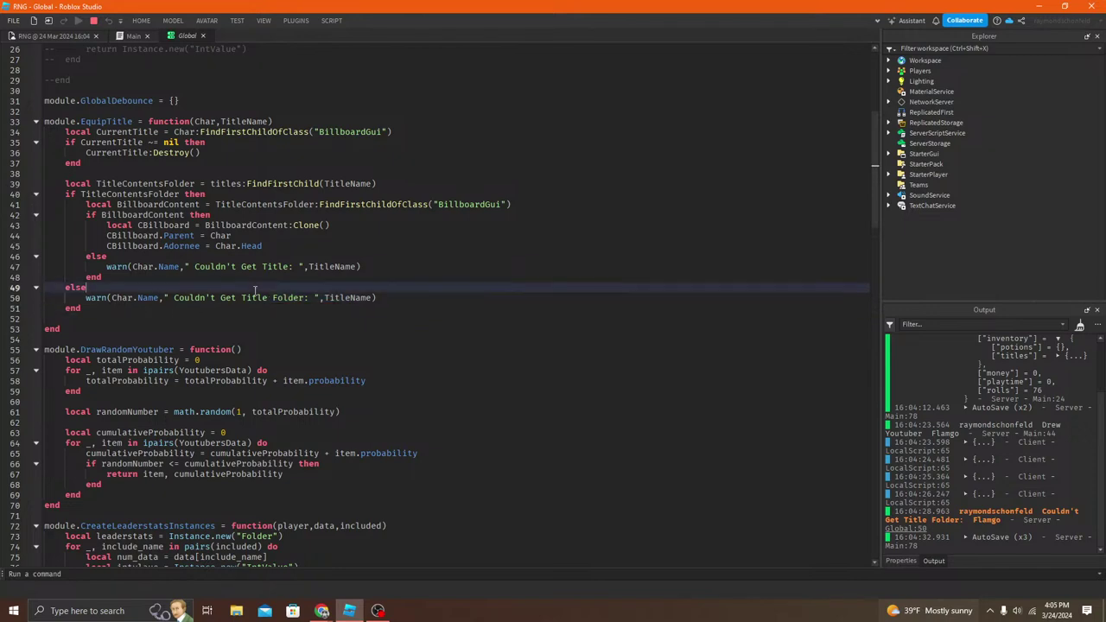
pyautogui.click(394, 298)
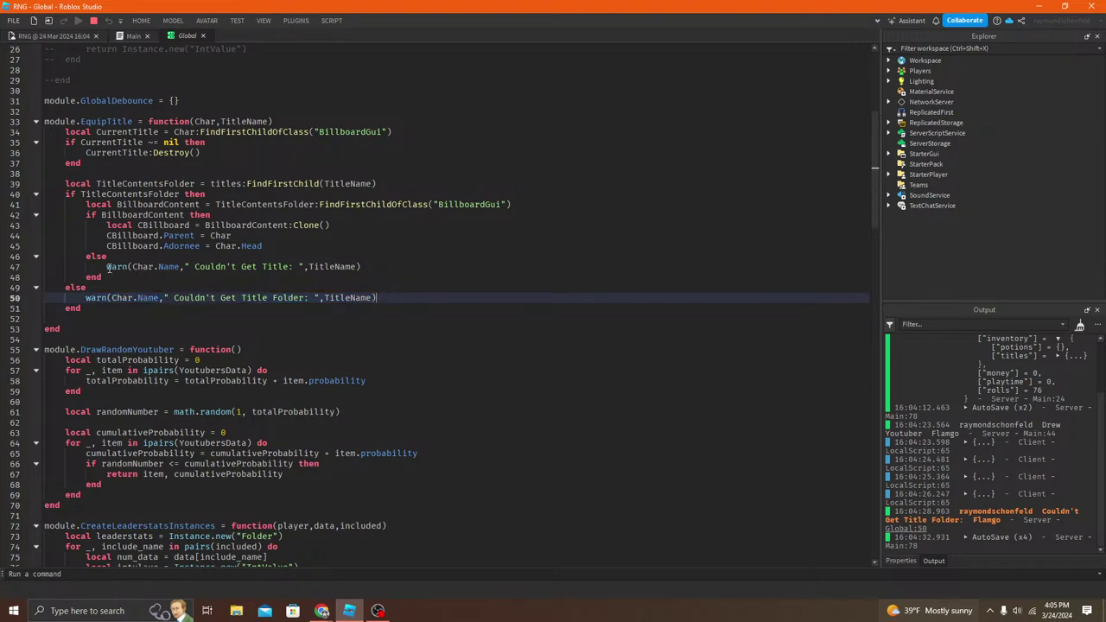
# Step: Restart the playtest and expand the printed player data in the output log
pyautogui.click(131, 37)
pyautogui.click(86, 33)
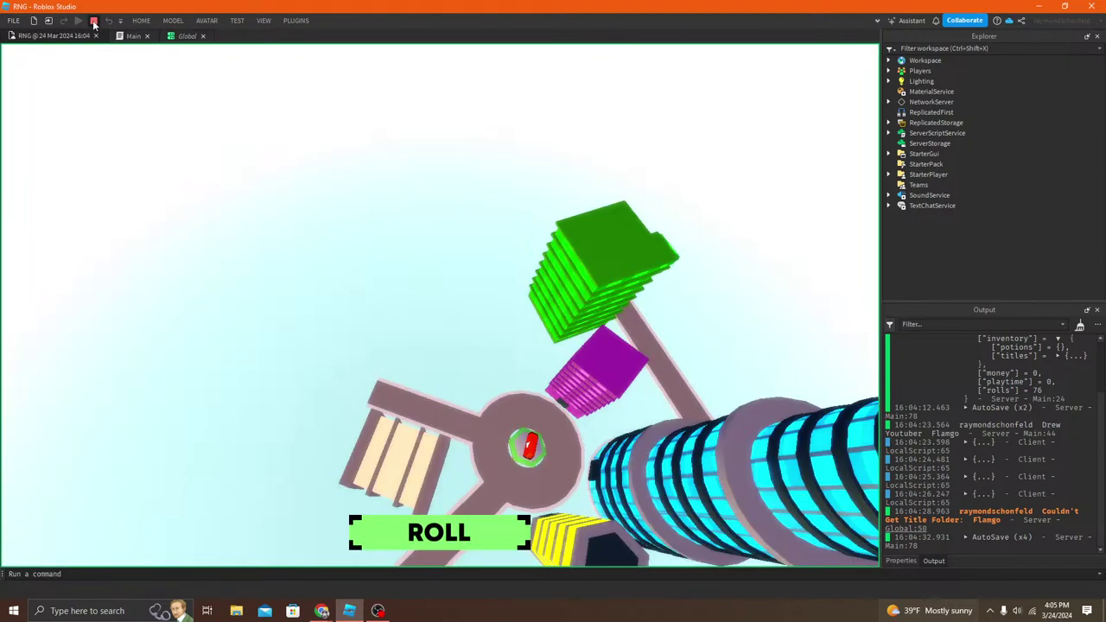
pyautogui.click(93, 21)
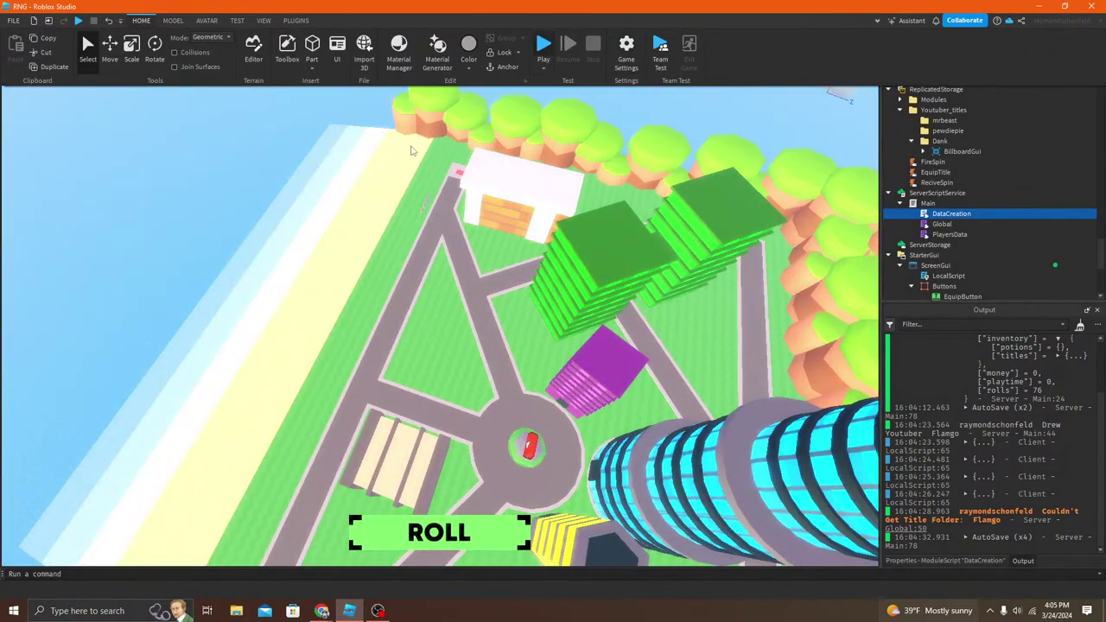
pyautogui.press('F5')
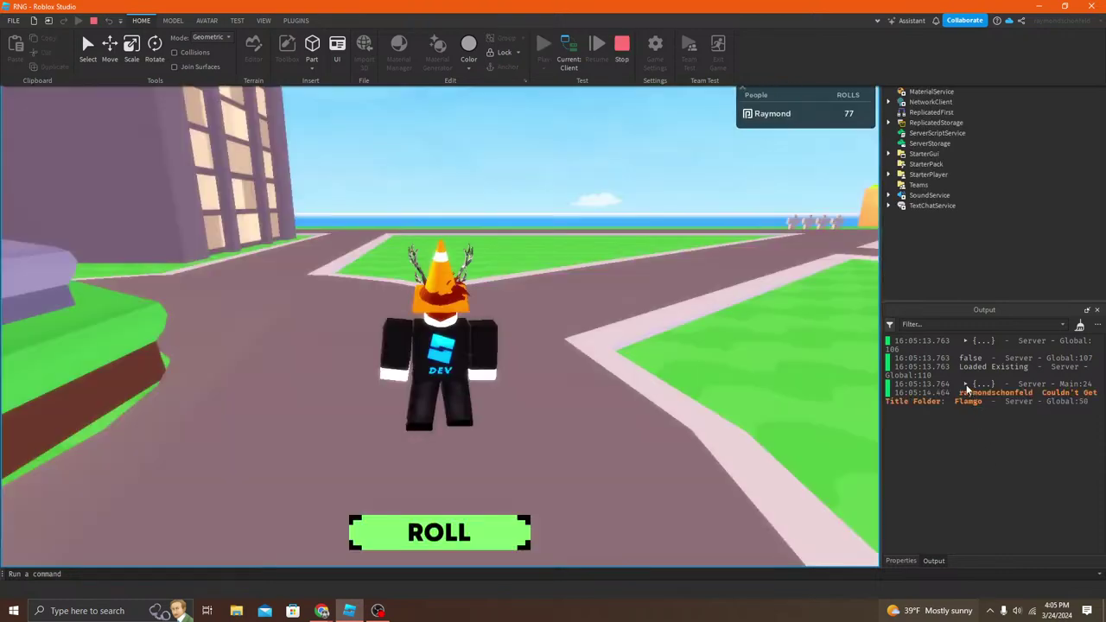
pyautogui.click(965, 384)
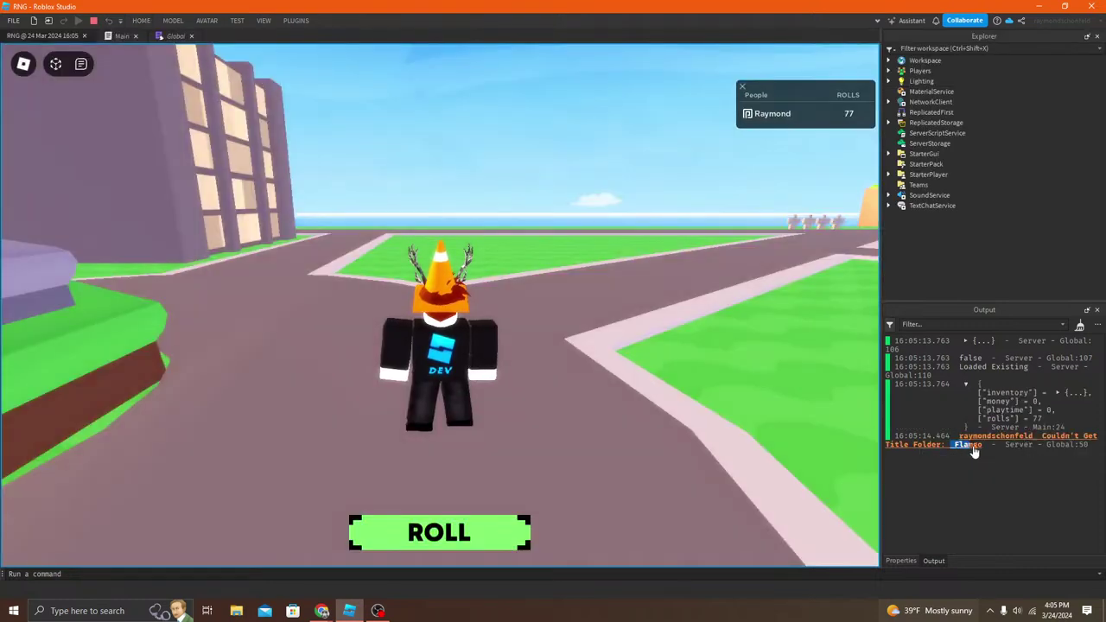
# Step: Copy the title name from the warning, stop the playtest, duplicate the Dank folder in Youtuber_titles and rename the copy Flamgo
pyautogui.moveTo(984, 445); pyautogui.dragTo(954, 446)
pyautogui.hotkey('ctrl', 'c')
pyautogui.hotkey('shift', 'F5')
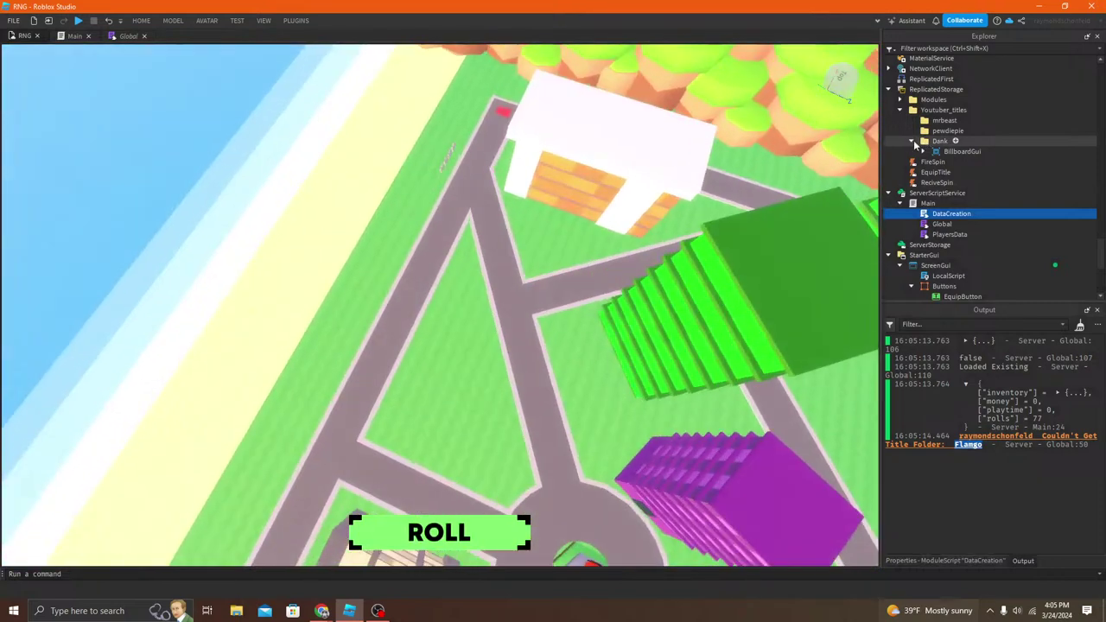
pyautogui.hotkey('ctrl', 'd')
pyautogui.click(934, 560)
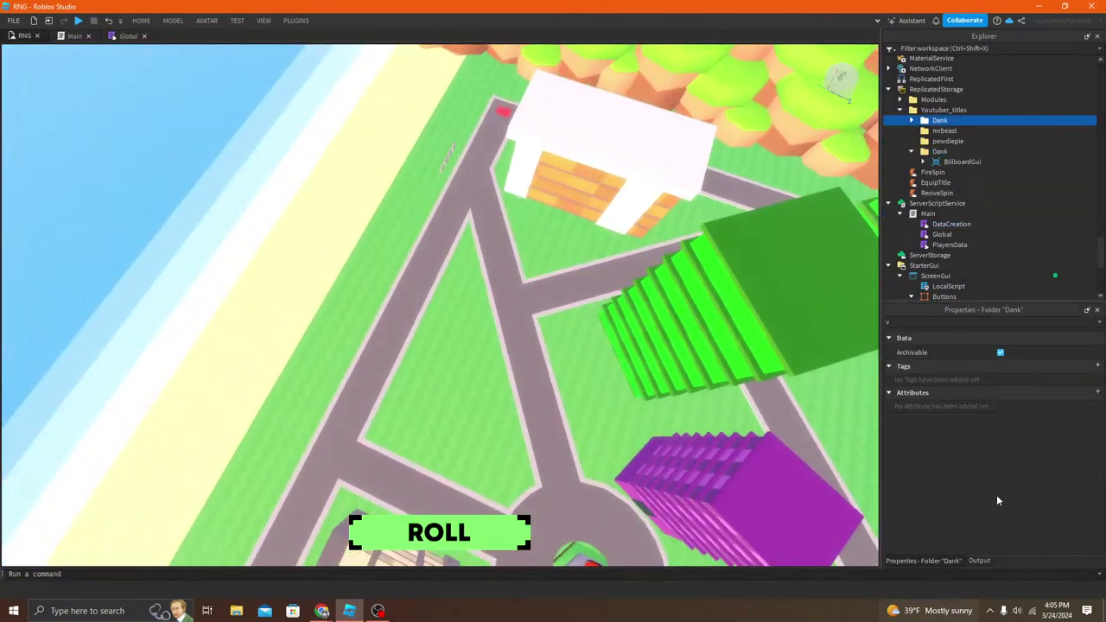
pyautogui.press('BackSpace')
pyautogui.click(1002, 378)
pyautogui.hotkey('ctrl', 'v')
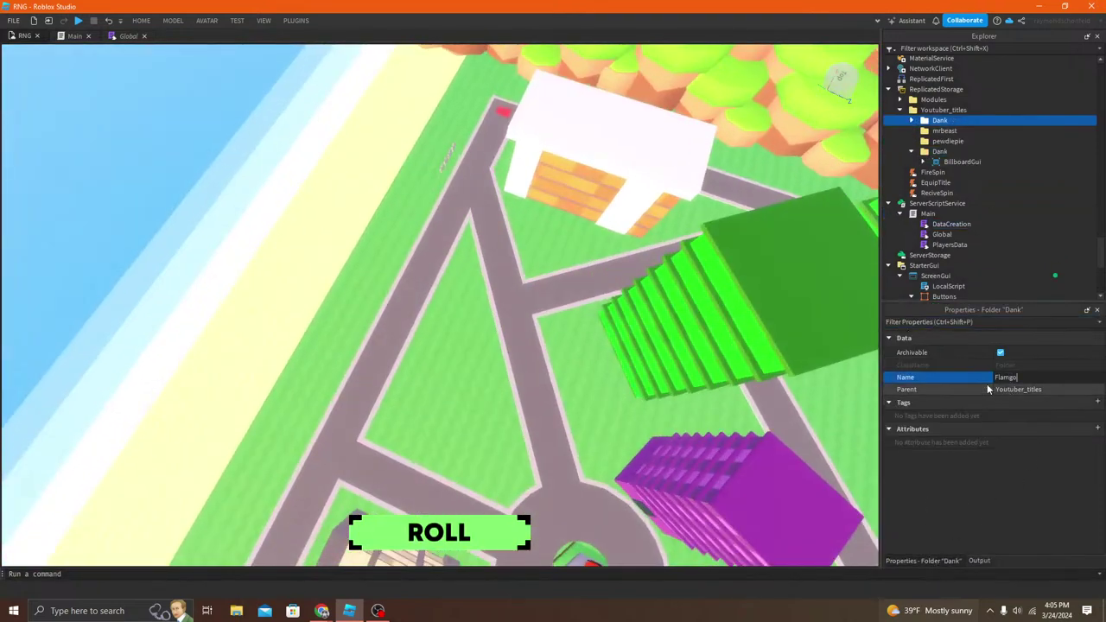
pyautogui.press('Return')
# Step: Start a new playtest and move the character around the map to check the title above its head
pyautogui.click(140, 20)
pyautogui.click(543, 42)
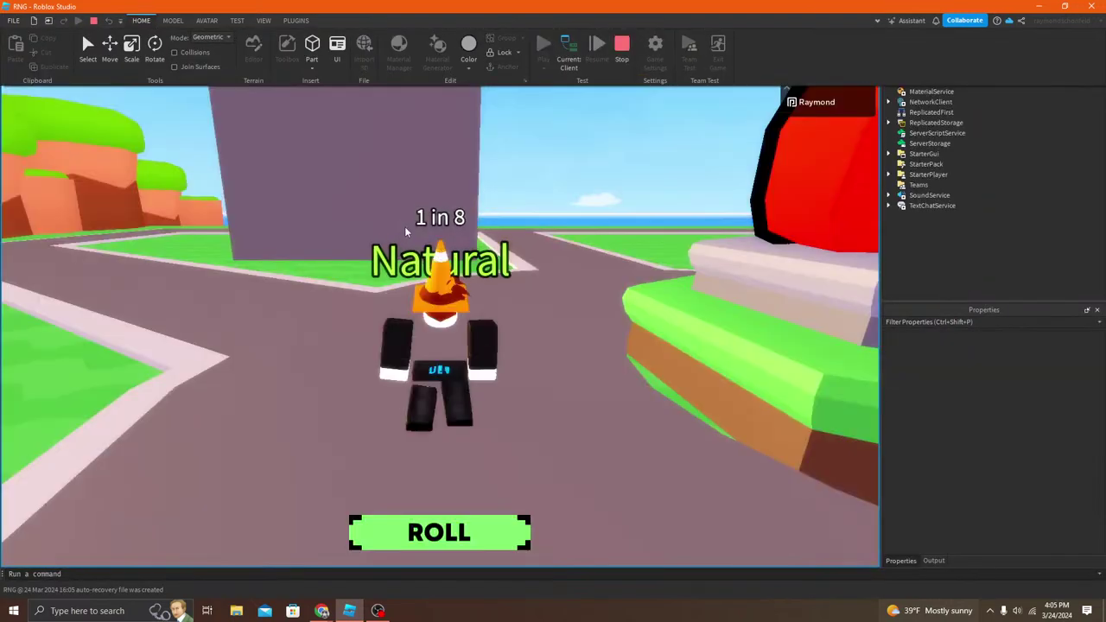
pyautogui.moveTo(460, 245); pyautogui.dragTo(462, 249, button='right')
pyautogui.press('w')
pyautogui.press('s')
pyautogui.press('w')
pyautogui.press('space')
pyautogui.press('w')
pyautogui.moveTo(412, 296); pyautogui.dragTo(412, 296, button='right')
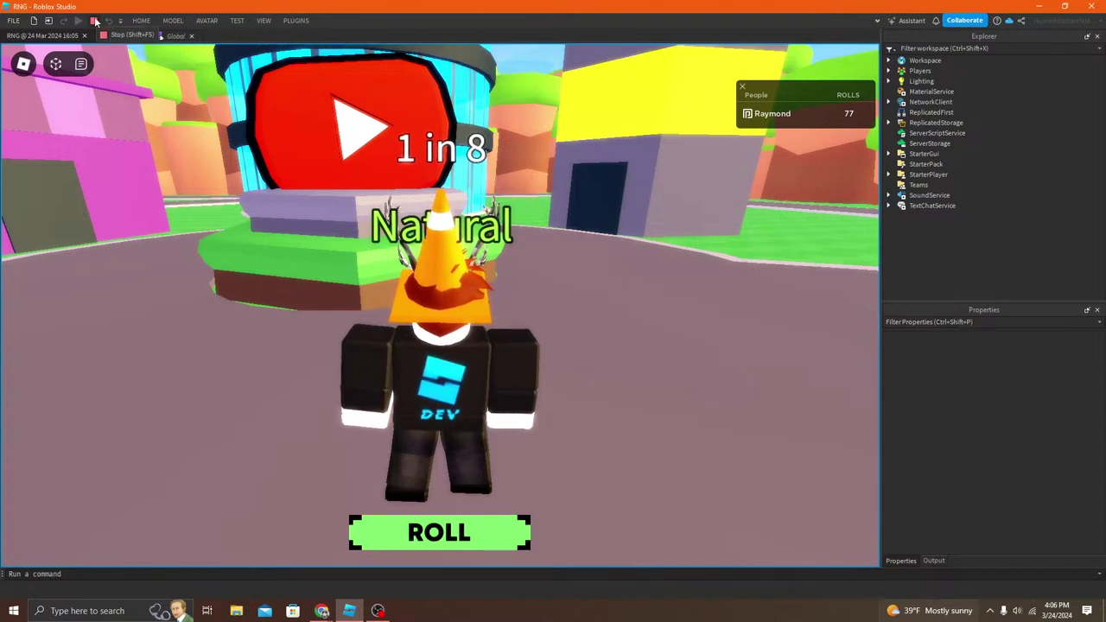
# Step: Roll twice and skip both drawn titles to check that the equipped title remains
pyautogui.click(455, 535)
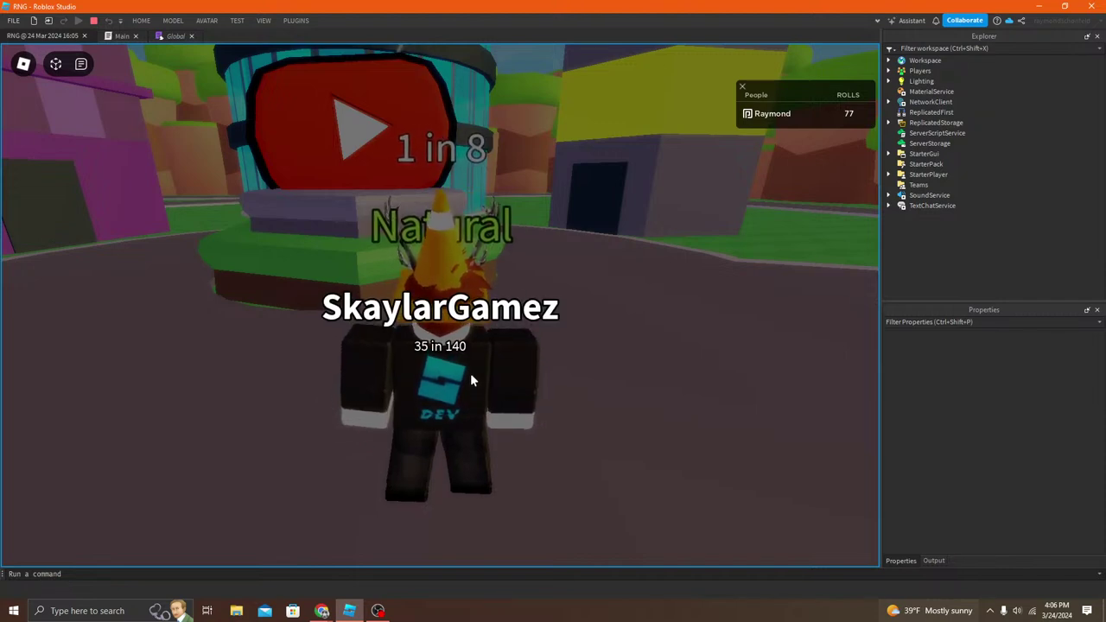
pyautogui.click(370, 394)
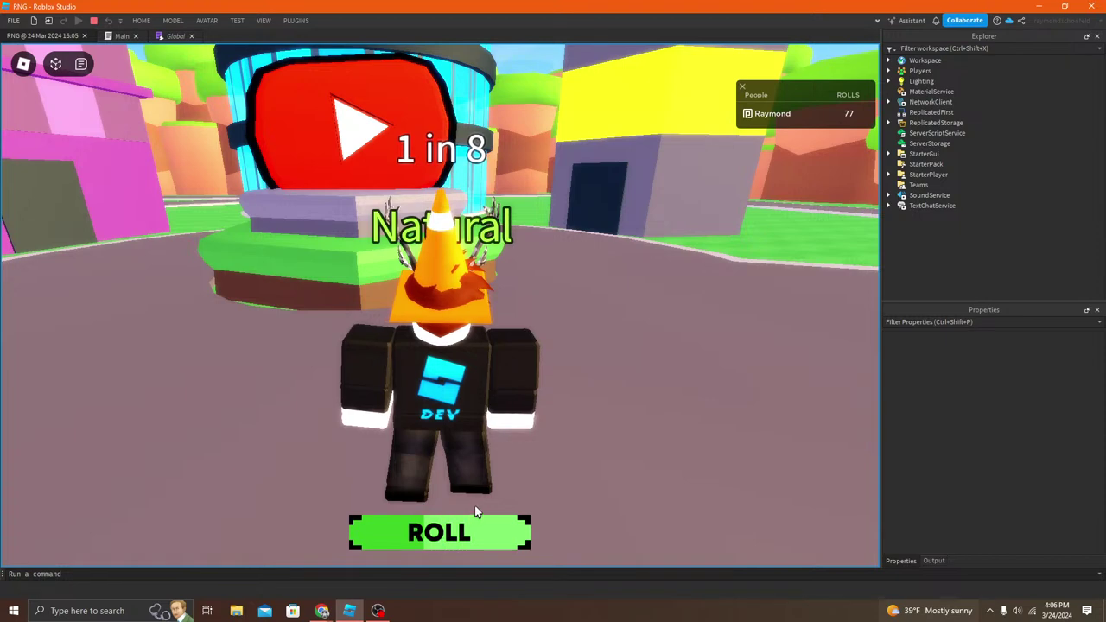
pyautogui.click(467, 529)
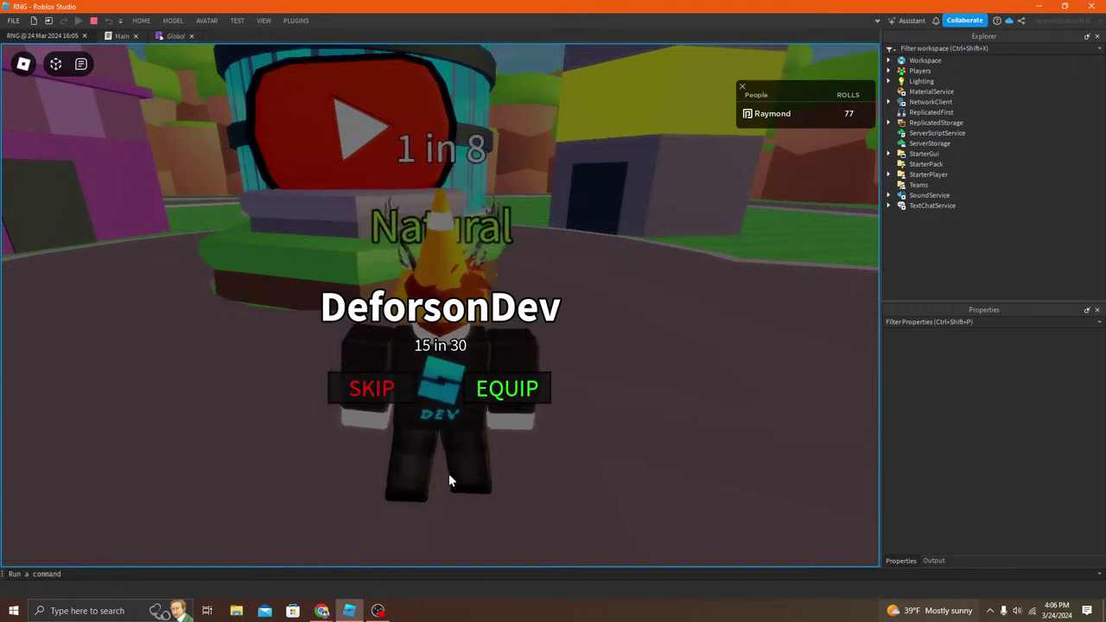
pyautogui.click(351, 393)
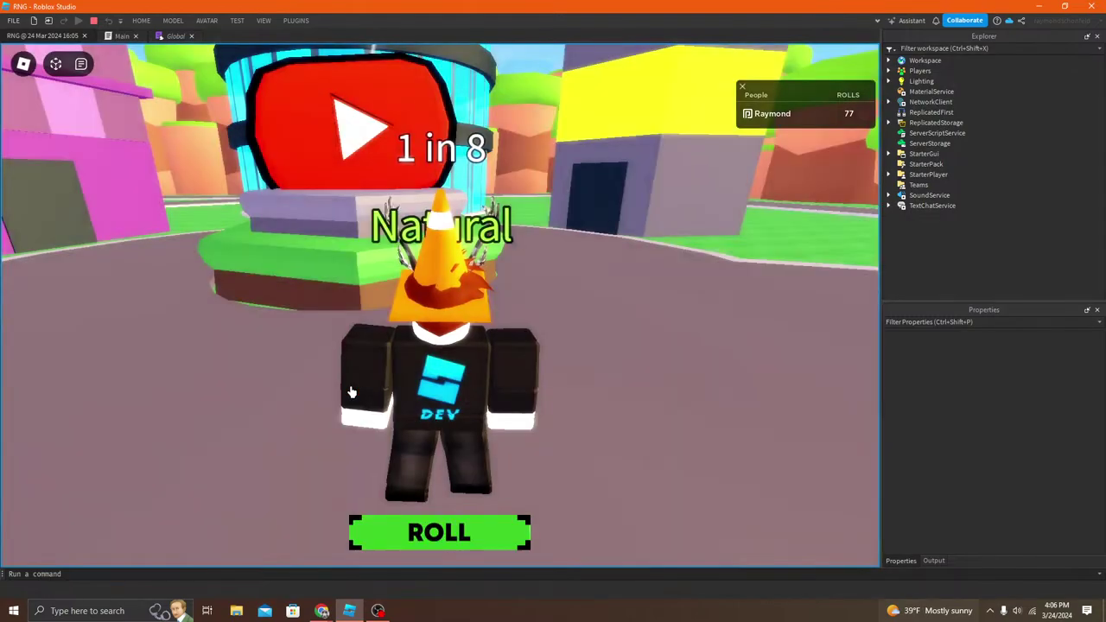
# Step: Roll again while moving and jumping around the YouTube button statue, inspect the overhead title, and stop the playtest
pyautogui.moveTo(493, 350); pyautogui.dragTo(504, 355, button='right')
pyautogui.press('w')
pyautogui.press('space')
pyautogui.press('space')
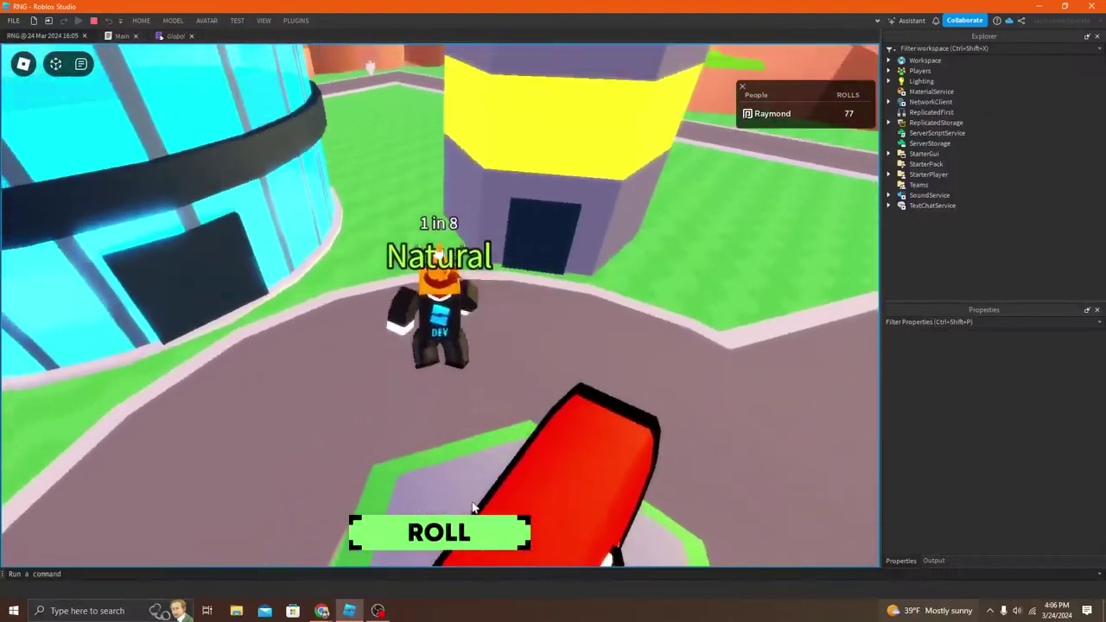
pyautogui.click(469, 522)
pyautogui.press('w')
pyautogui.moveTo(452, 327); pyautogui.dragTo(454, 323, button='right')
pyautogui.press('space')
pyautogui.press('w')
pyautogui.press('space')
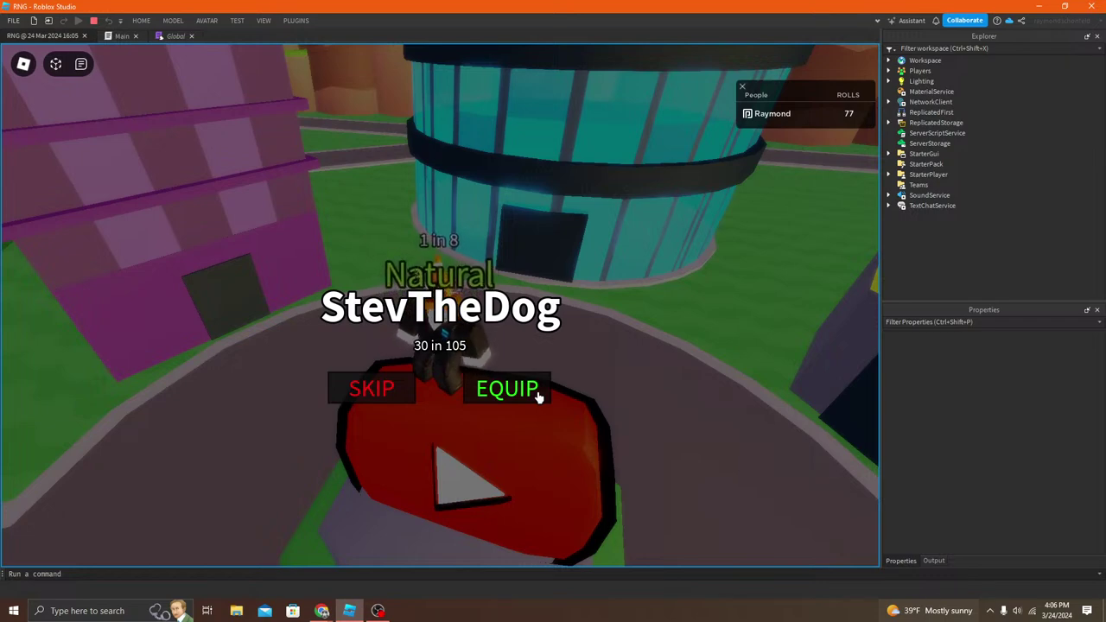
pyautogui.moveTo(474, 346); pyautogui.dragTo(472, 345, button='right')
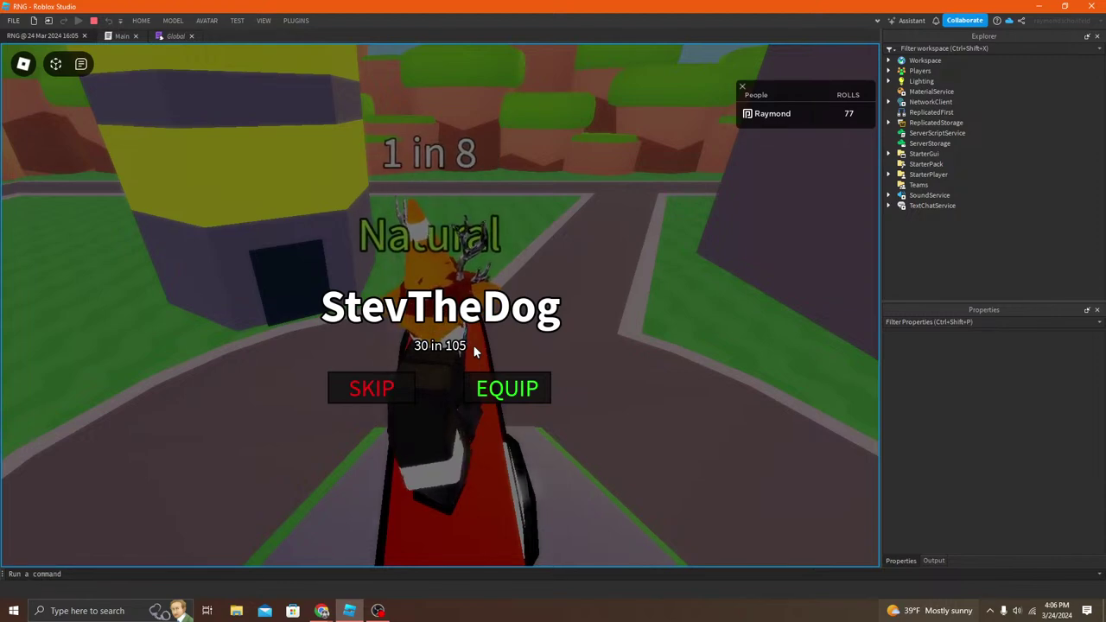
pyautogui.moveTo(473, 346); pyautogui.dragTo(476, 350, button='right')
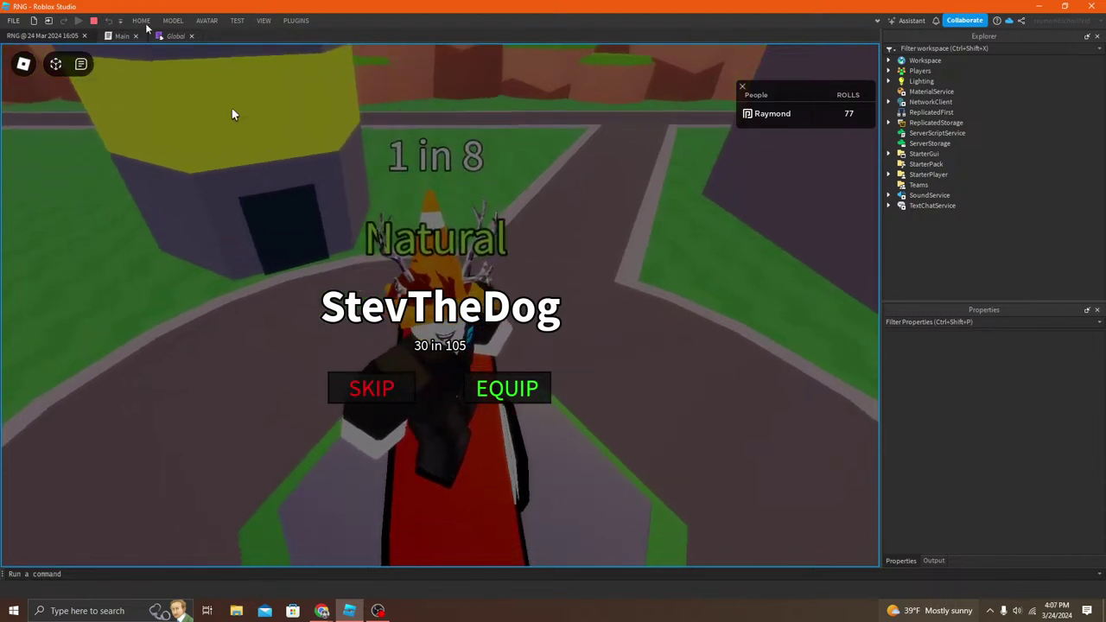
pyautogui.hotkey('shift', 'F5')
# Step: Set the ExtentsOffsetWorldSpace Y value to 5 for the BillboardGuis in both the Flamgo and Dank folders
pyautogui.moveTo(434, 268); pyautogui.dragTo(483, 233, button='right')
pyautogui.click(911, 119)
pyautogui.click(962, 130)
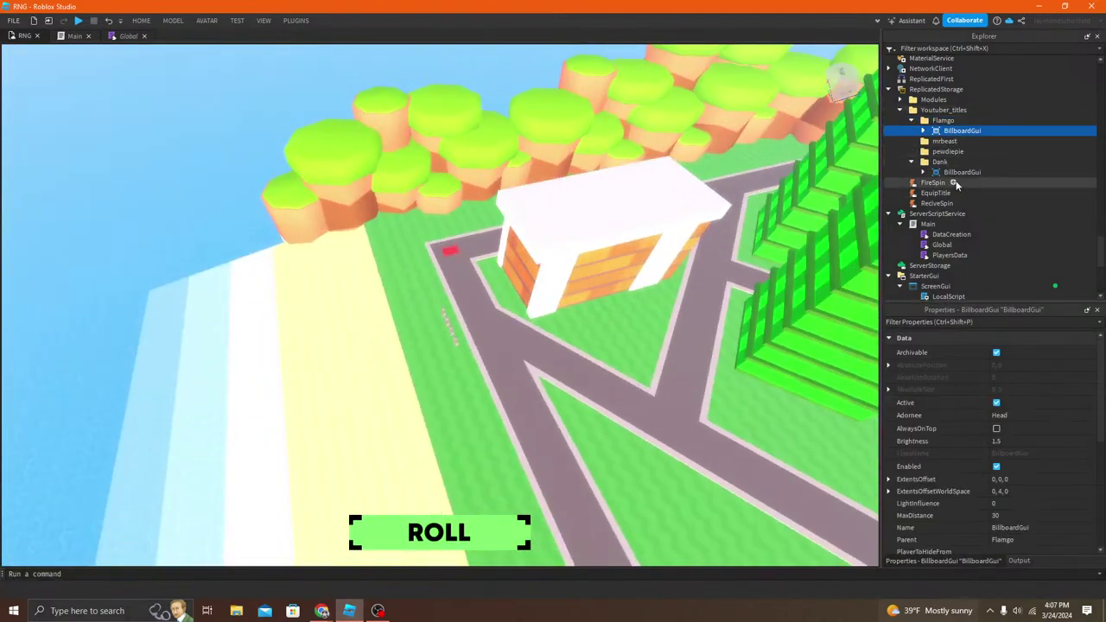
pyautogui.keyDown('ctrl'); pyautogui.click(962, 172); pyautogui.keyUp('ctrl')
pyautogui.scroll(-1, 976, 432)
pyautogui.scroll(-1, 1010, 471)
pyautogui.click(888, 502)
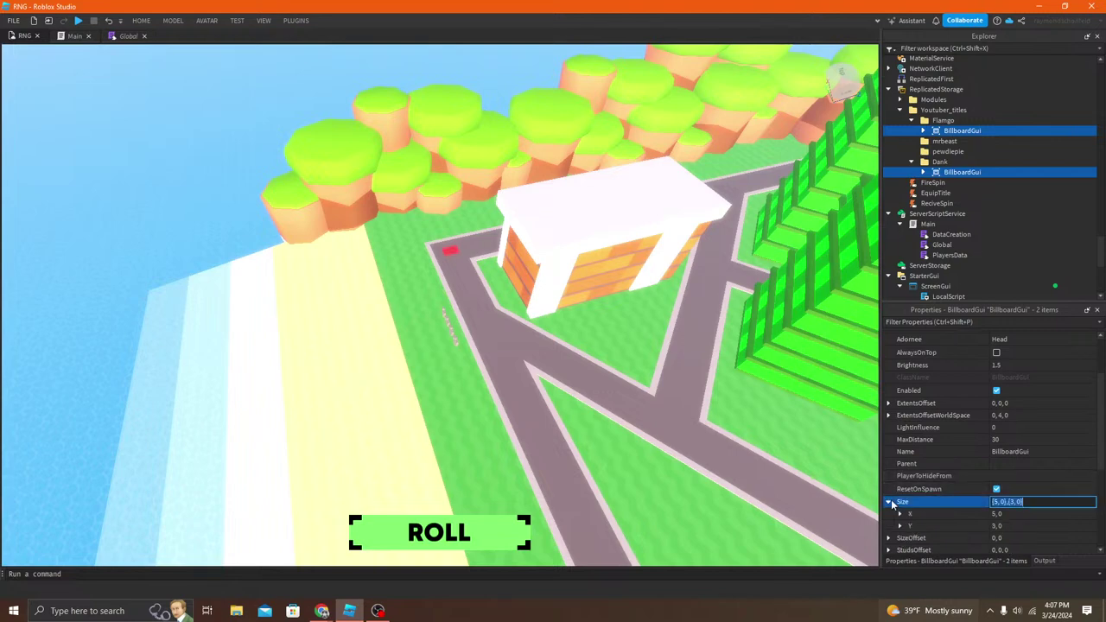
pyautogui.click(892, 414)
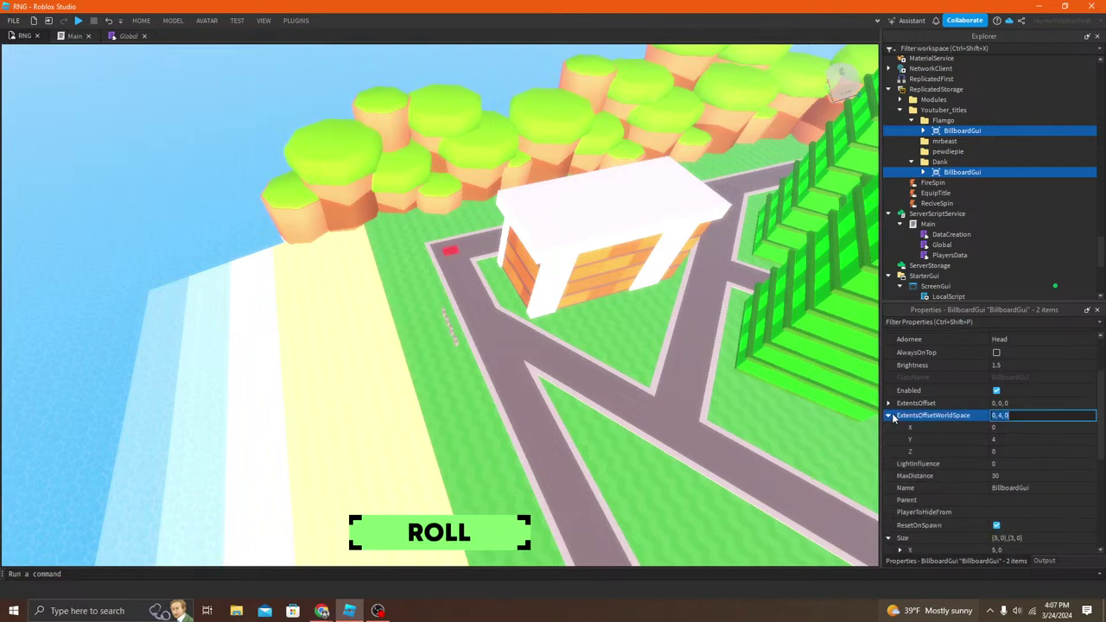
pyautogui.click(1016, 441)
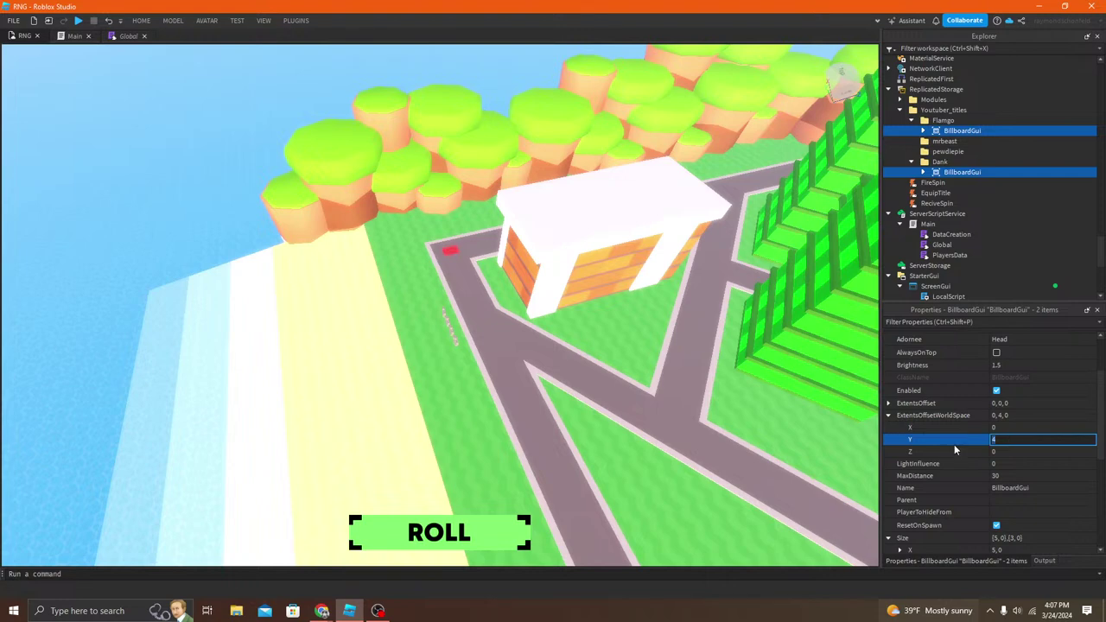
pyautogui.write('5')
pyautogui.press('Return')
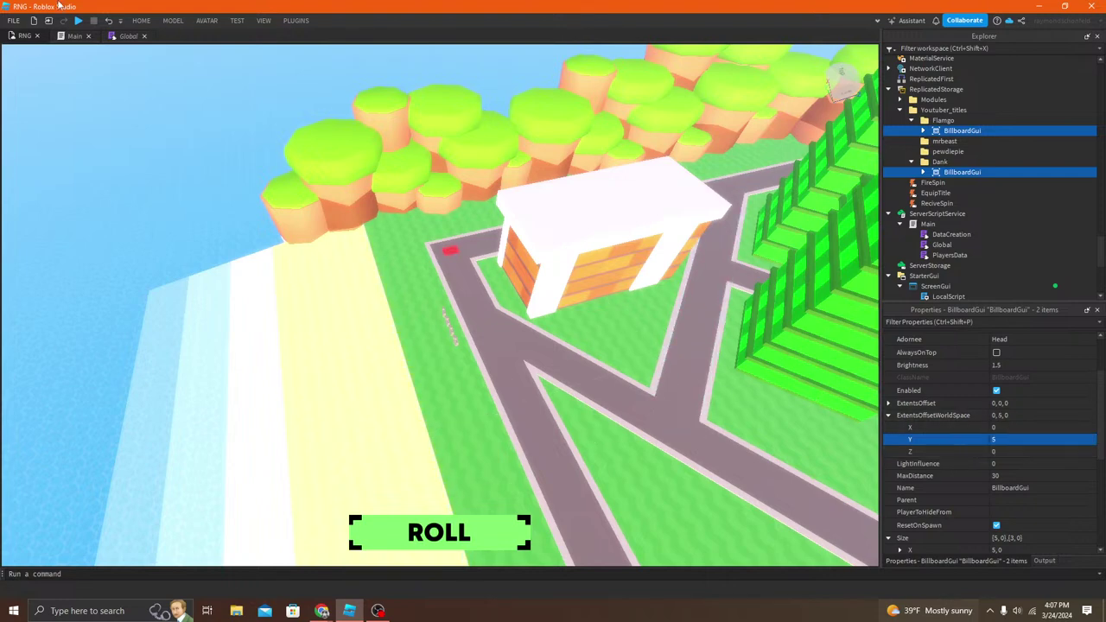
# Step: Start a new playtest and walk and jump around the YouTube button statue to check the overhead title's height
pyautogui.click(141, 21)
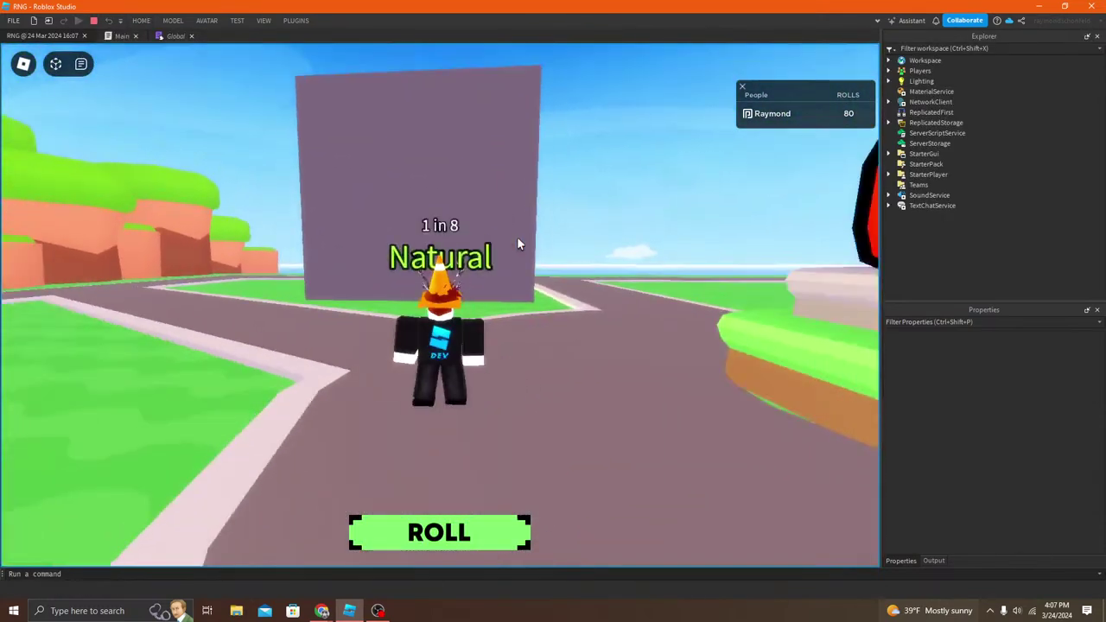
pyautogui.press('w')
pyautogui.moveTo(518, 237); pyautogui.dragTo(517, 235, button='right')
pyautogui.press('w')
pyautogui.scroll(-3, 517, 235)
pyautogui.scroll(4, 517, 235)
pyautogui.press('w')
pyautogui.press('space')
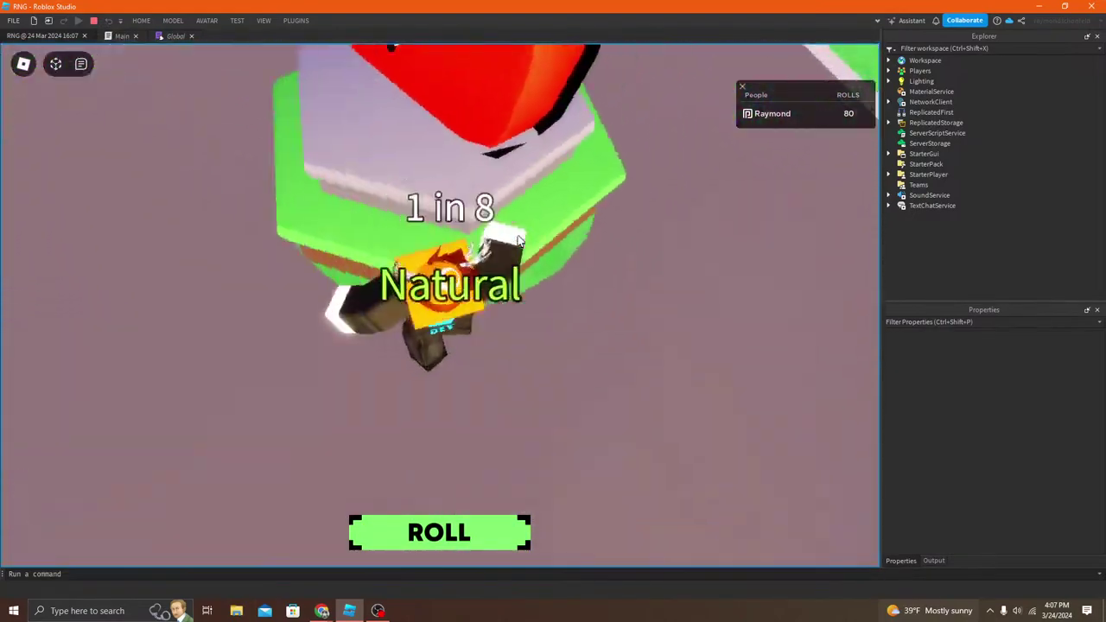
pyautogui.scroll(-3, 517, 235)
pyautogui.press('w')
pyautogui.press('space')
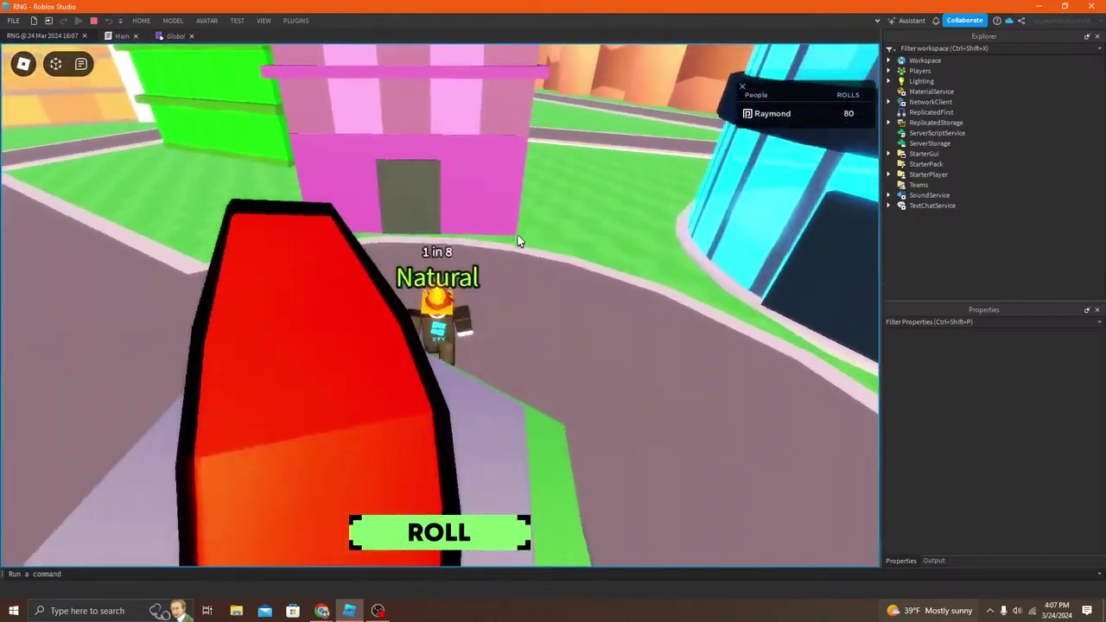
pyautogui.press('w')
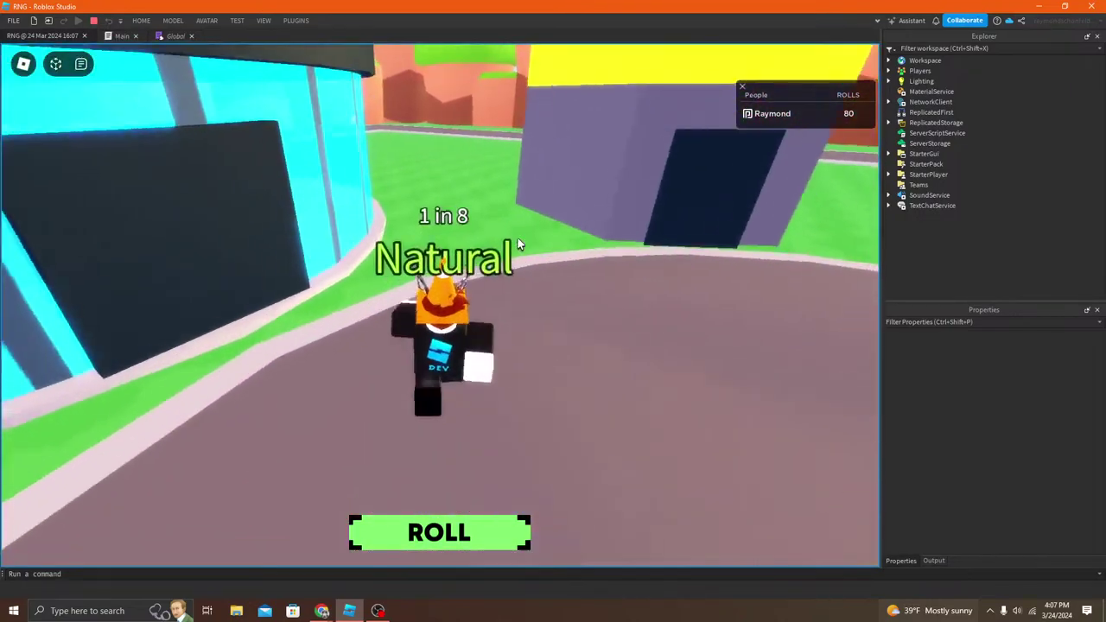
pyautogui.moveTo(518, 238); pyautogui.dragTo(517, 238, button='right')
pyautogui.press('w')
pyautogui.press('space')
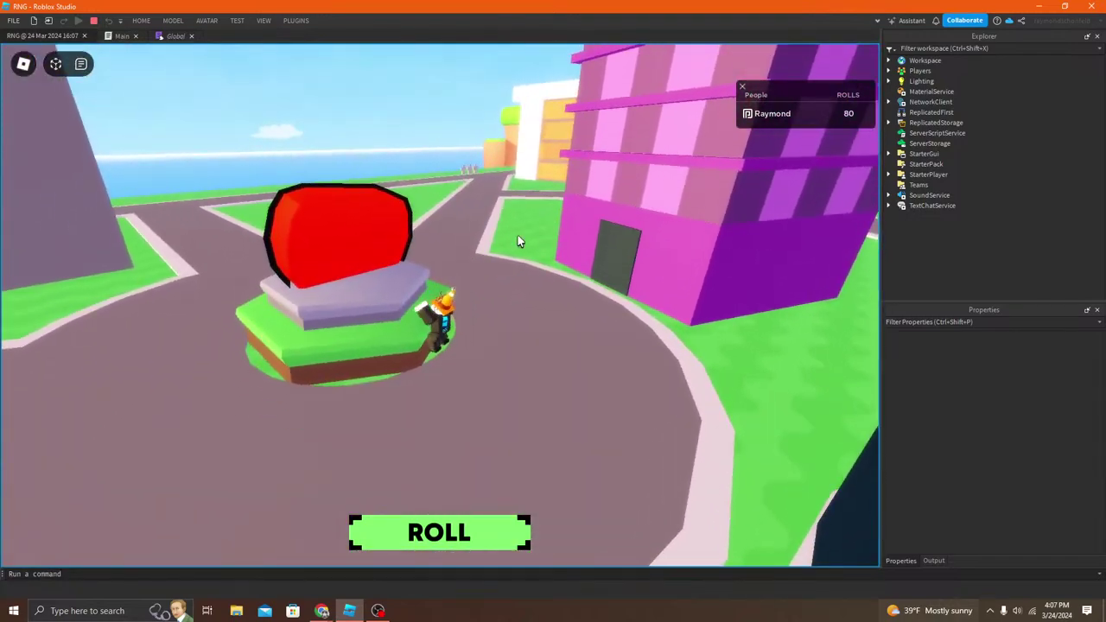
# Step: Check the overhead title's visibility at different camera distances while moving the character, and stop the playtest
pyautogui.press('w')
pyautogui.scroll(4, 517, 241)
pyautogui.moveTo(517, 241); pyautogui.dragTo(514, 256, button='right')
pyautogui.press('w')
pyautogui.scroll(-2, 517, 235)
pyautogui.scroll(2, 518, 235)
pyautogui.scroll(-4, 518, 235)
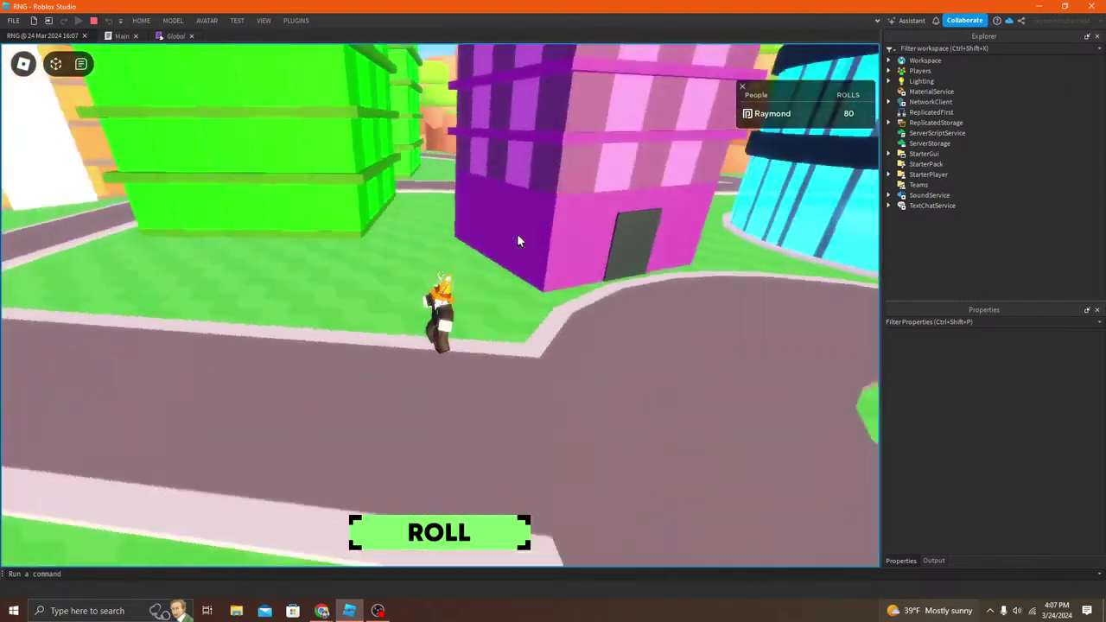
pyautogui.press('s')
pyautogui.scroll(-4, 517, 235)
pyautogui.scroll(2, 518, 235)
pyautogui.press('w')
pyautogui.press('space')
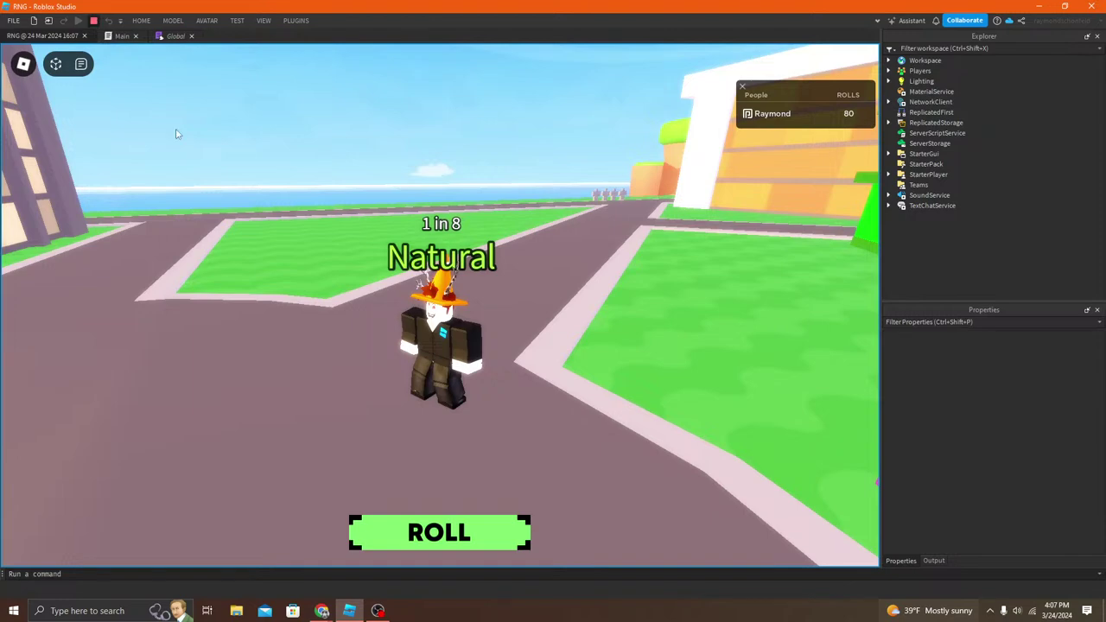
pyautogui.hotkey('shift', 'F5')
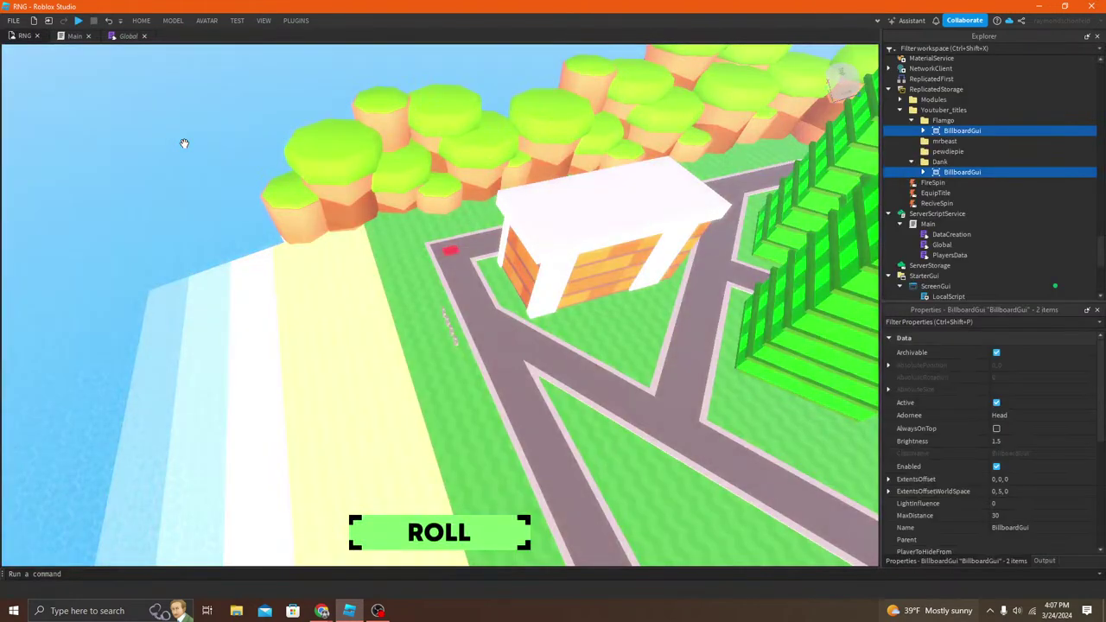
# Step: Open the Main script and place the cursor on the empty line at the end of the PlayerAdded function
pyautogui.moveTo(229, 125); pyautogui.dragTo(259, 121, button='right')
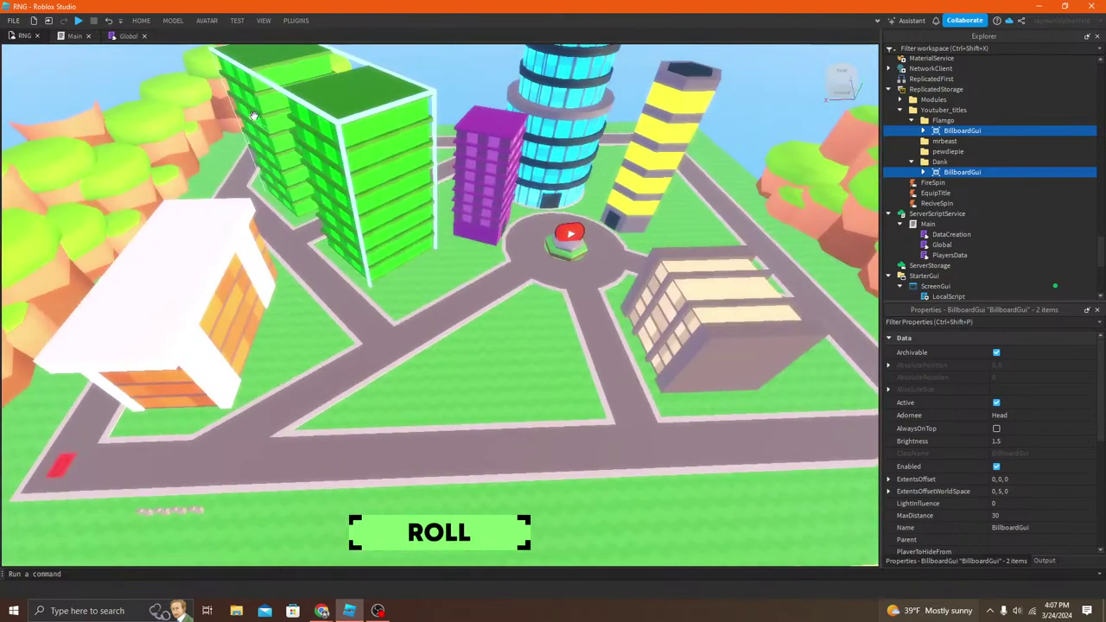
pyautogui.click(68, 36)
pyautogui.click(229, 405)
pyautogui.click(194, 387)
pyautogui.click(191, 392)
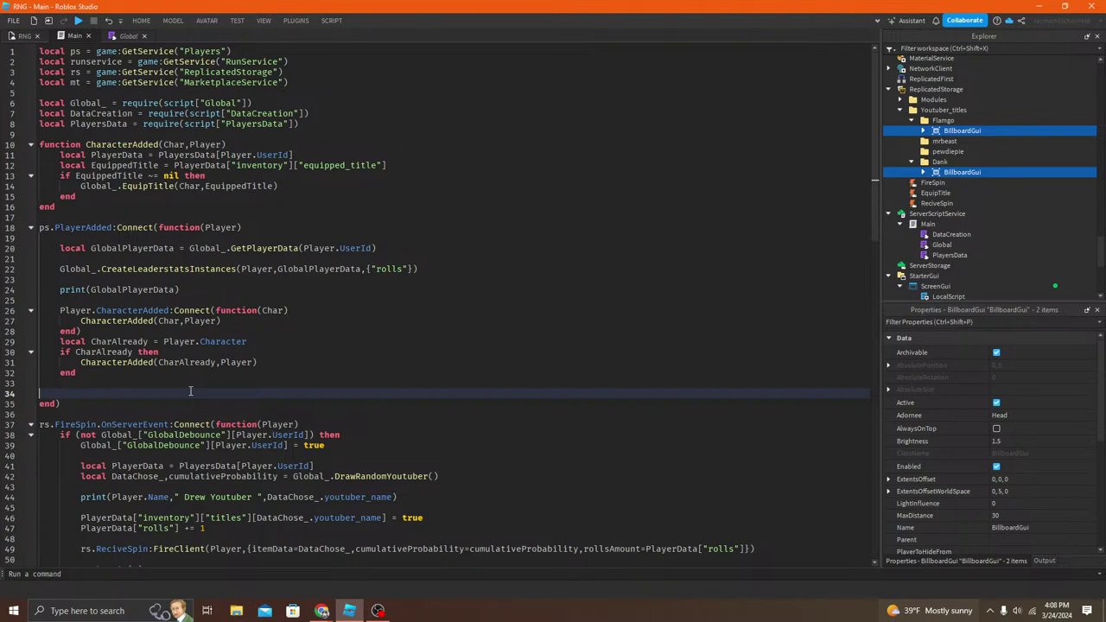
# Step: Remove the two blank lines at the end of the PlayerAdded function in the Main script
pyautogui.press('BackSpace')
pyautogui.press('BackSpace')
pyautogui.tripleClick(214, 290)
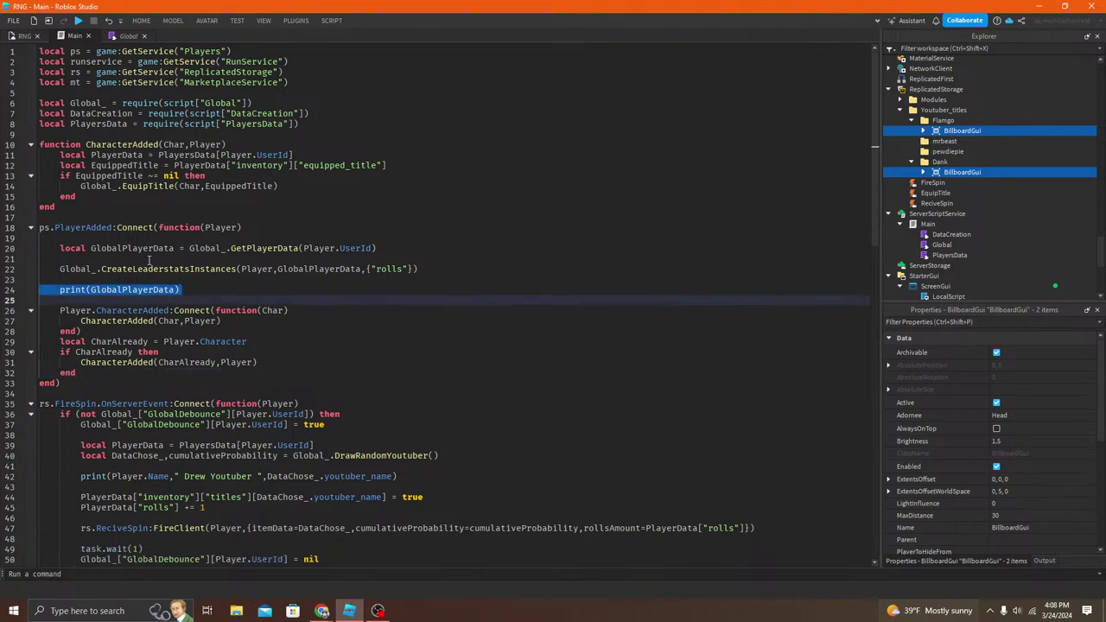
# Step: Return to the RNG place view and select the BillboardGui in the Dank folder
pyautogui.click(24, 37)
pyautogui.moveTo(400, 222); pyautogui.dragTo(418, 228, button='right')
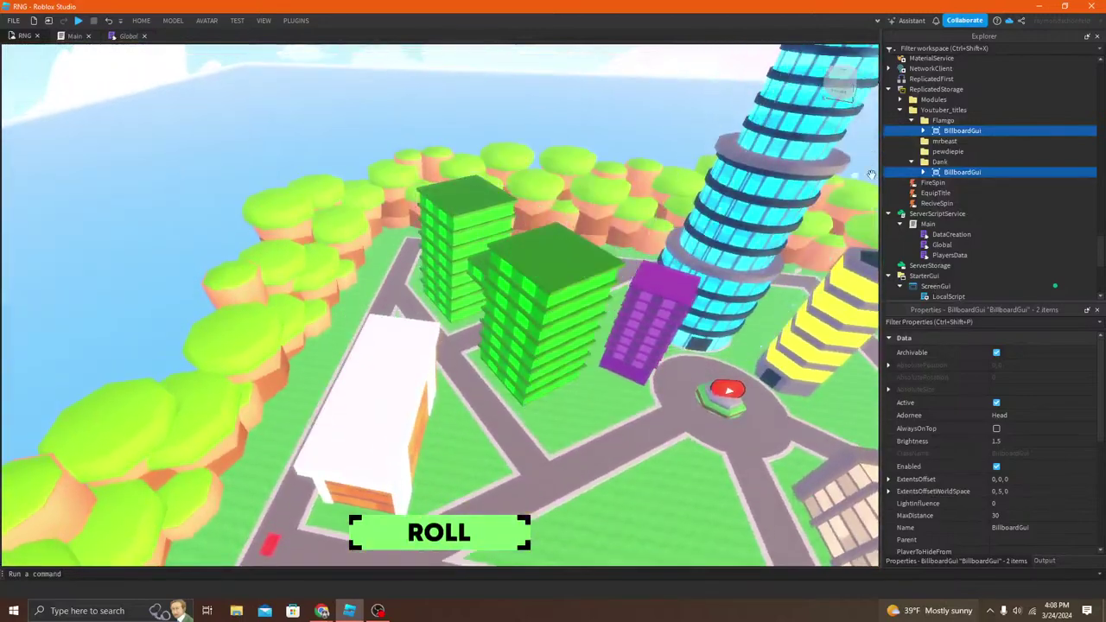
pyautogui.doubleClick(938, 172)
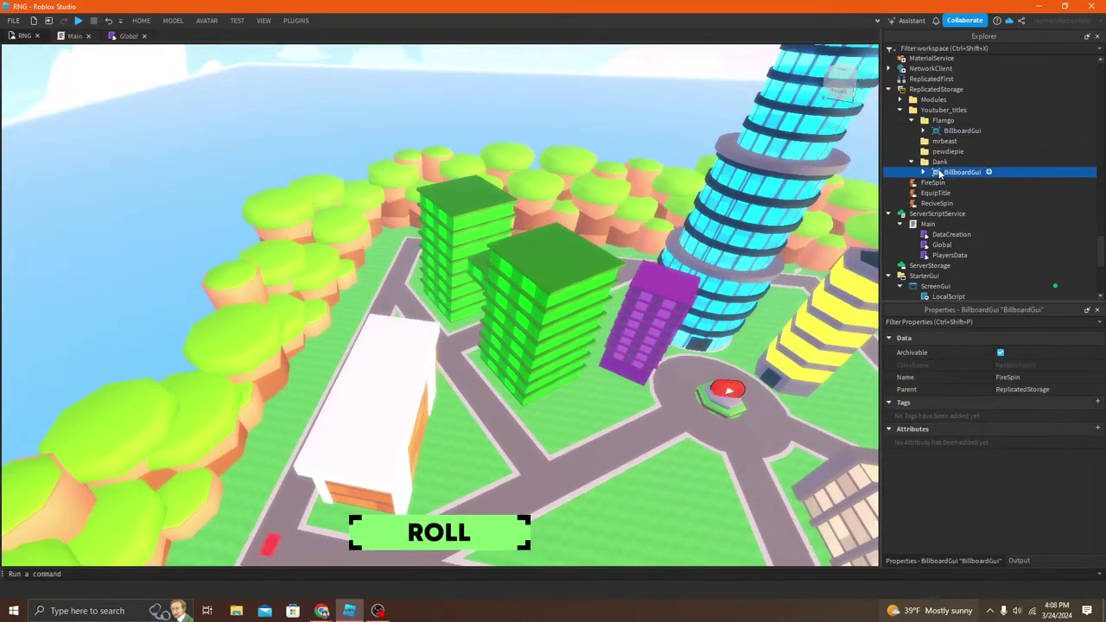
pyautogui.click(923, 171)
# Step: Look over the map and examine the row of rigs on the grass beside the beach
pyautogui.moveTo(669, 239); pyautogui.dragTo(276, 242, button='right')
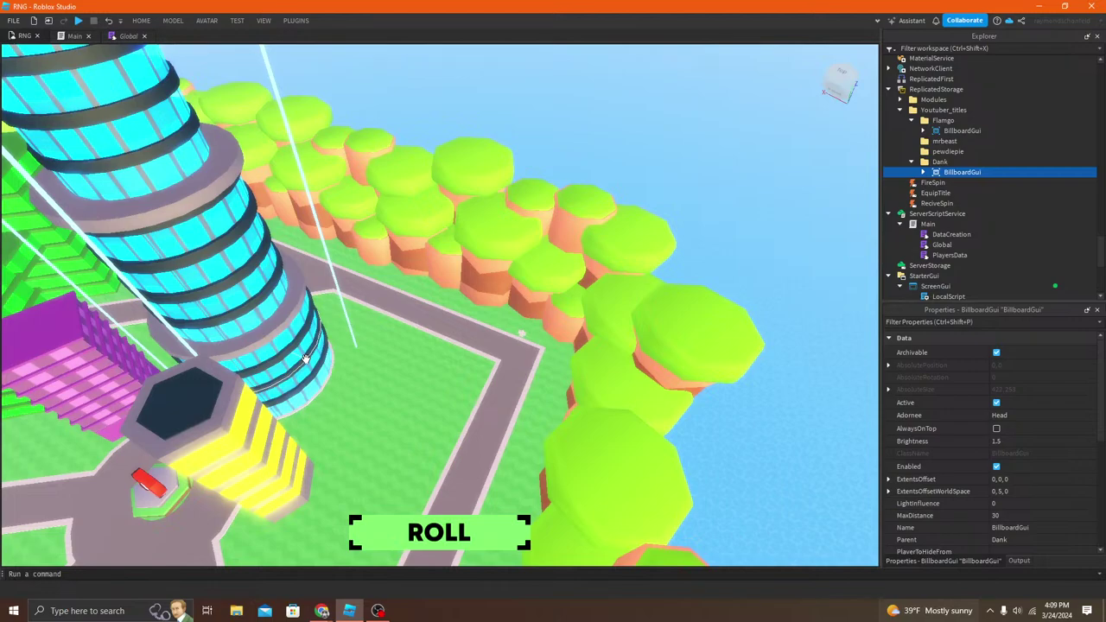
pyautogui.scroll(-3, 523, 242)
pyautogui.moveTo(524, 241); pyautogui.dragTo(402, 188, button='right')
pyautogui.press('w')
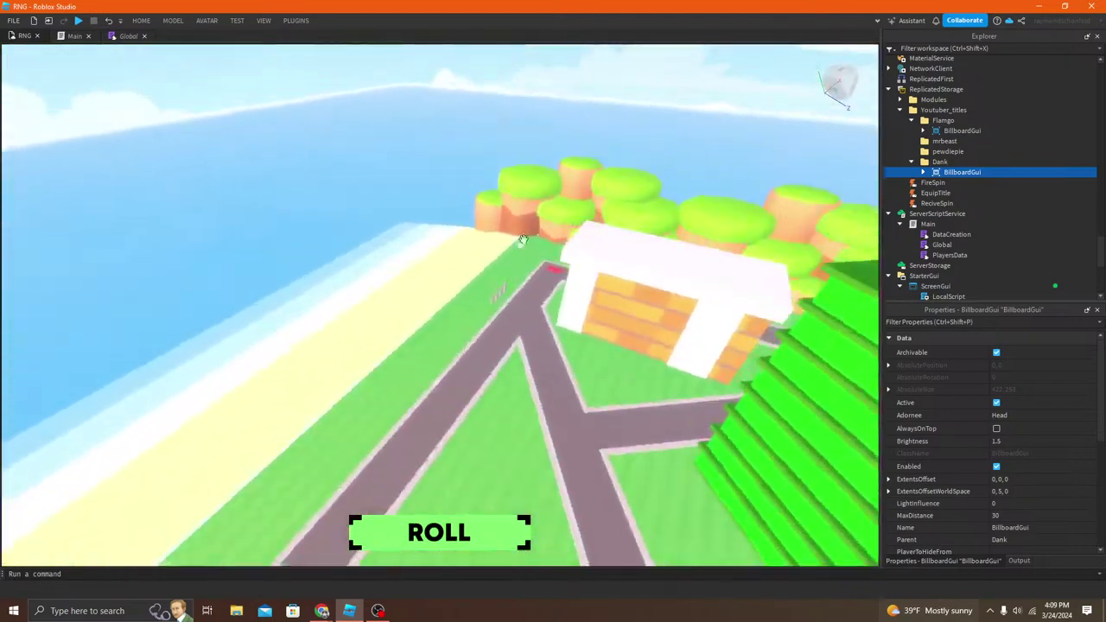
pyautogui.press('w')
pyautogui.press('s')
pyautogui.press('w')
pyautogui.press('s')
pyautogui.press('s')
# Step: Start a playtest, then walk and jump near the statue to check the equipped overhead title
pyautogui.click(141, 21)
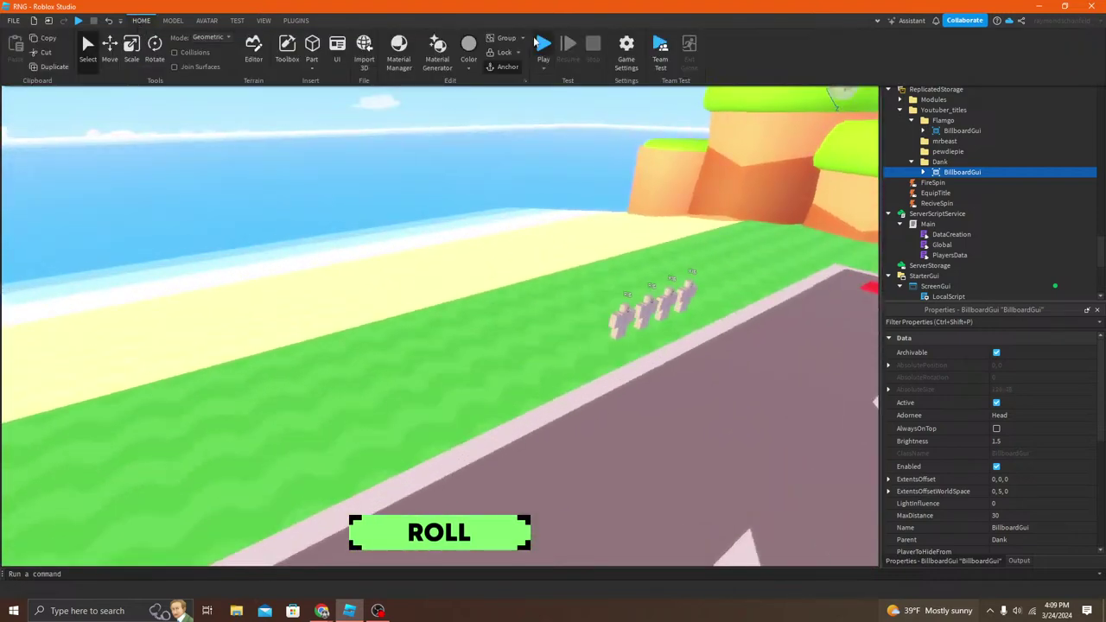
pyautogui.click(544, 43)
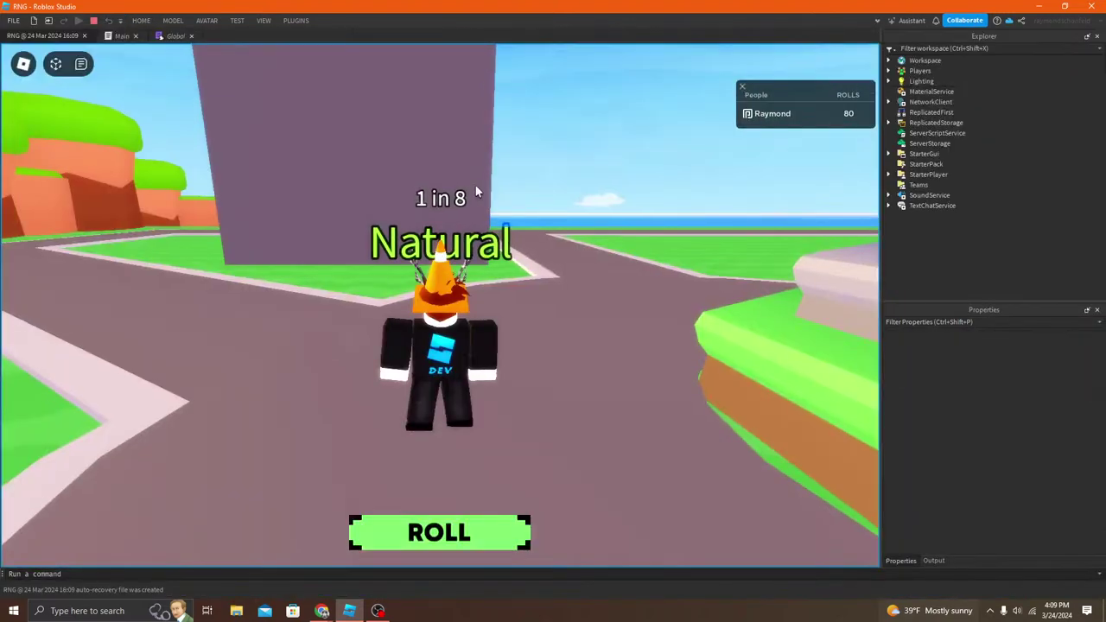
pyautogui.moveTo(476, 186); pyautogui.dragTo(476, 186, button='right')
pyautogui.press('w')
pyautogui.moveTo(381, 419); pyautogui.dragTo(444, 482, button='right')
pyautogui.press('space')
# Step: Roll for a YouTuber title in the playtest and reset the character while the result is showing
pyautogui.click(446, 531)
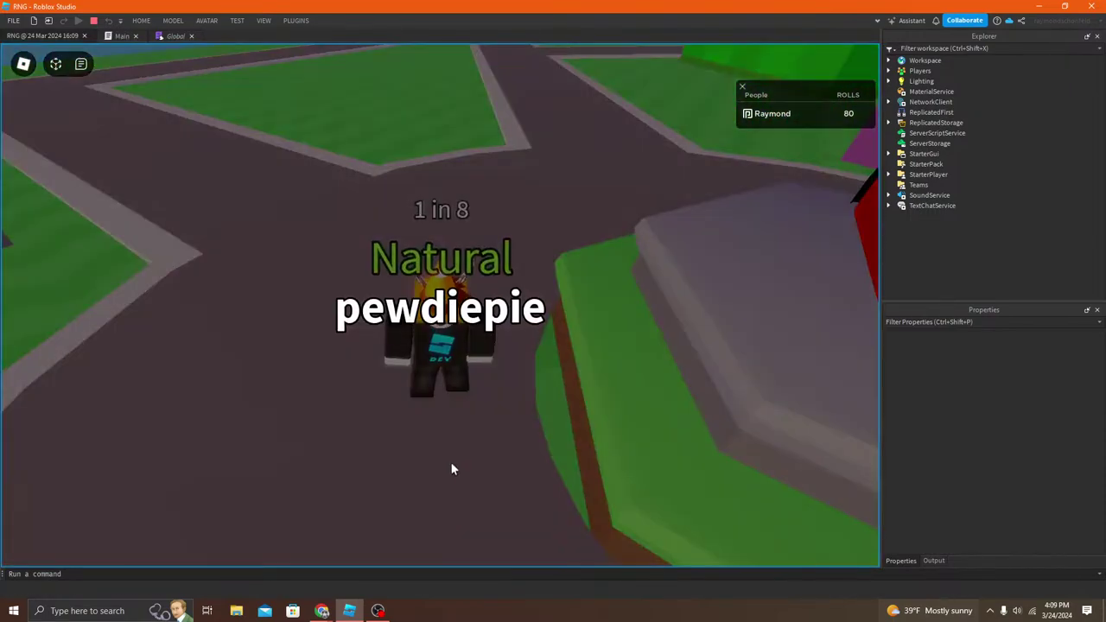
pyautogui.moveTo(240, 390); pyautogui.dragTo(240, 390, button='right')
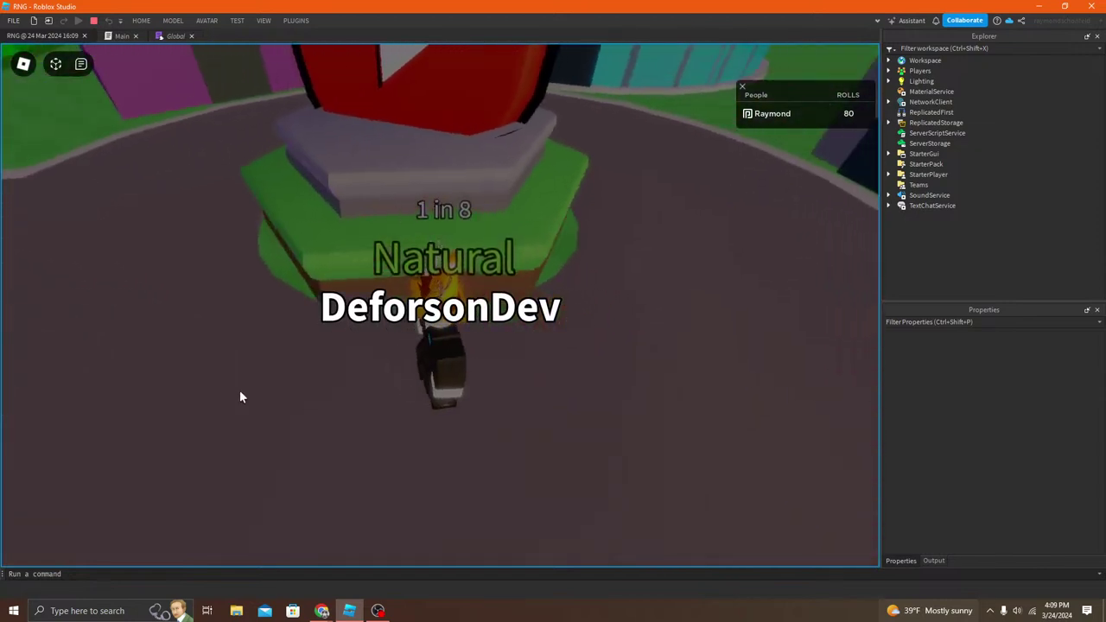
pyautogui.press('Escape')
pyautogui.press('r')
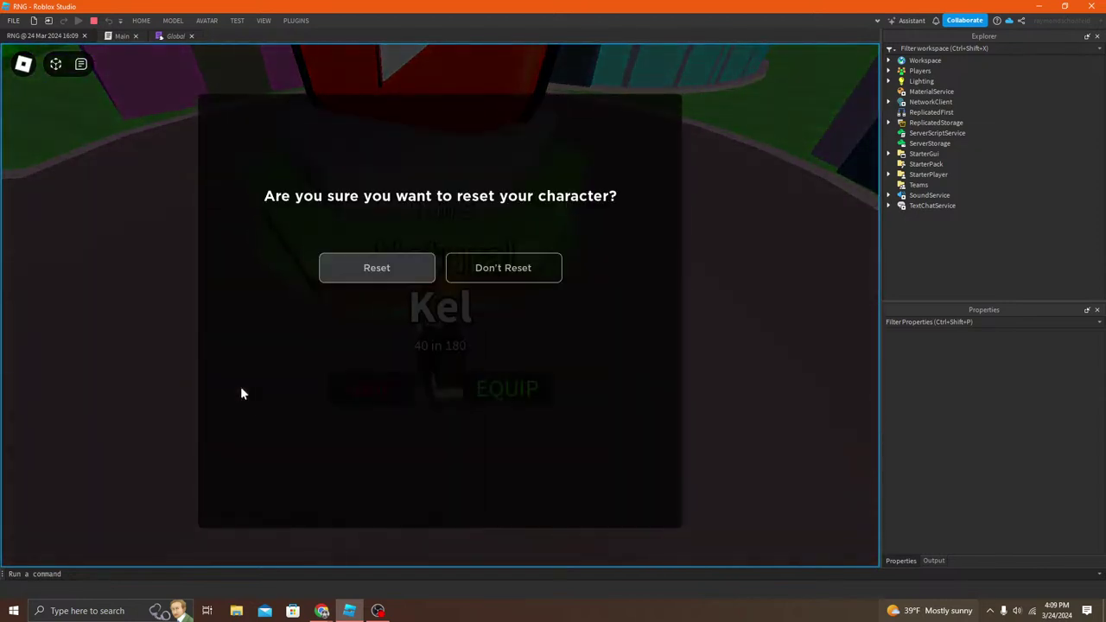
pyautogui.press('Return')
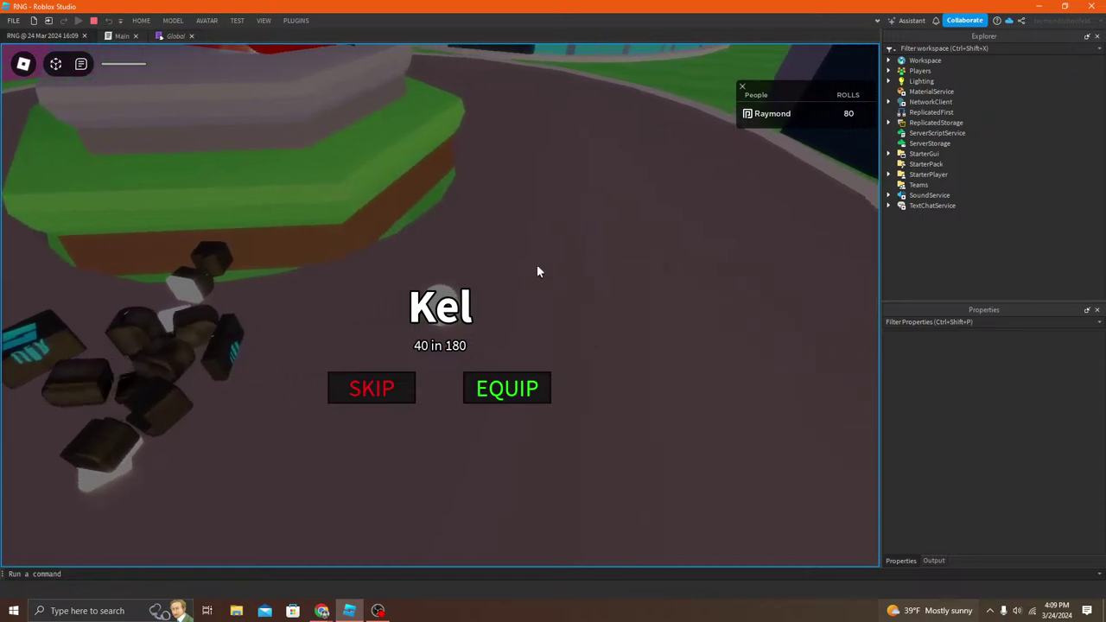
# Step: Reset the character again and check that the overhead title is re-equipped after respawning
pyautogui.moveTo(422, 181); pyautogui.dragTo(424, 181, button='right')
pyautogui.press('Escape')
pyautogui.press('r')
pyautogui.press('Return')
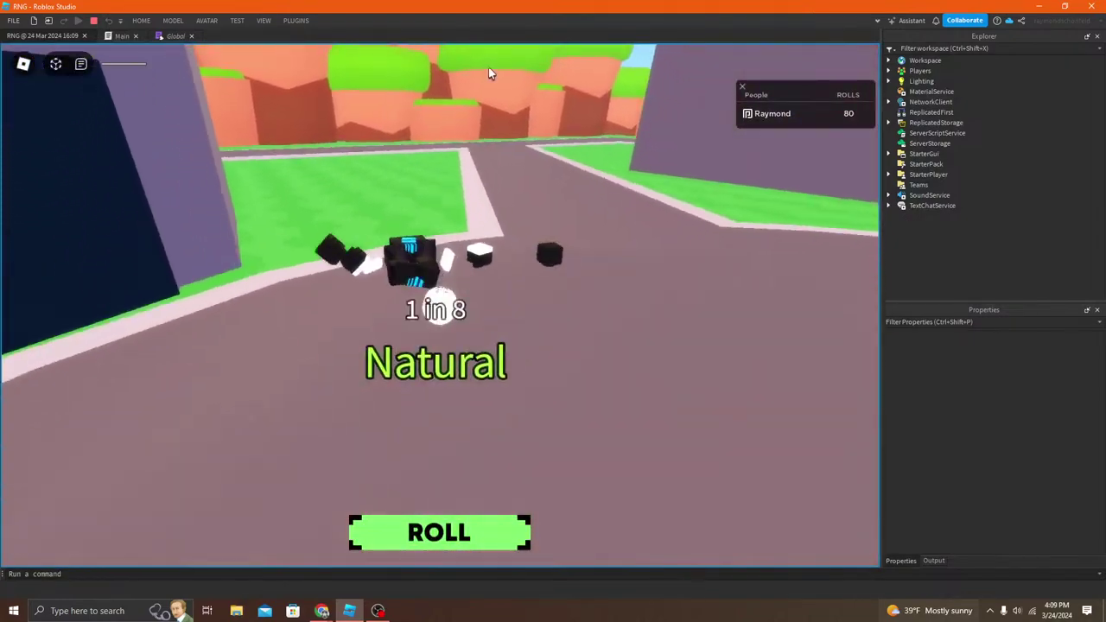
pyautogui.moveTo(589, 238); pyautogui.dragTo(588, 238, button='right')
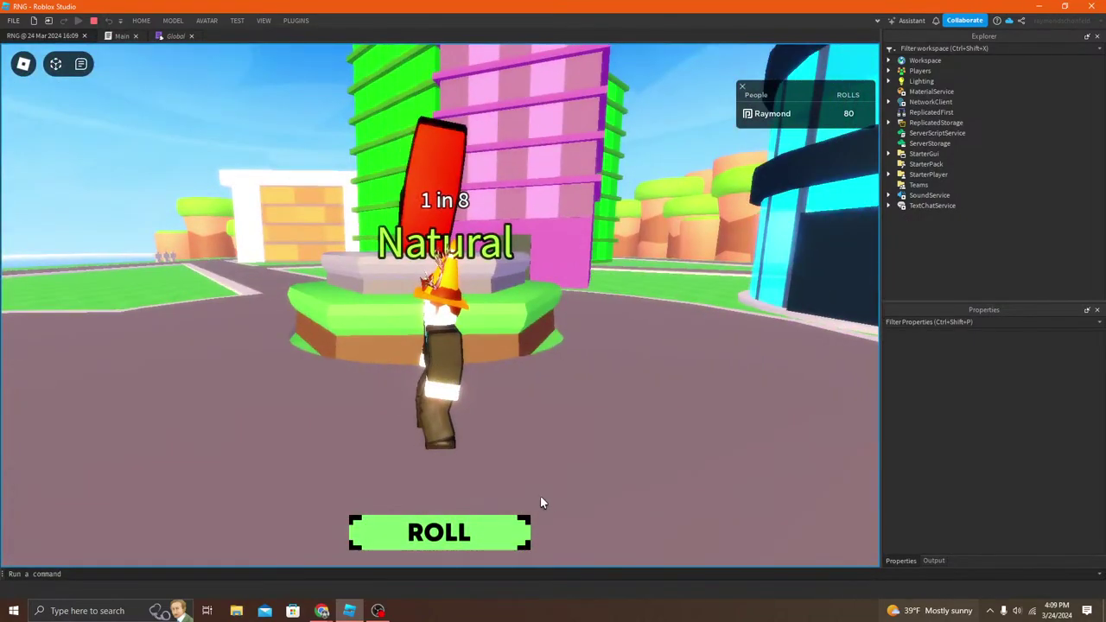
# Step: Roll once more, view the result from another camera angle, and stop the playtest
pyautogui.click(510, 523)
pyautogui.moveTo(459, 344); pyautogui.dragTo(610, 355, button='right')
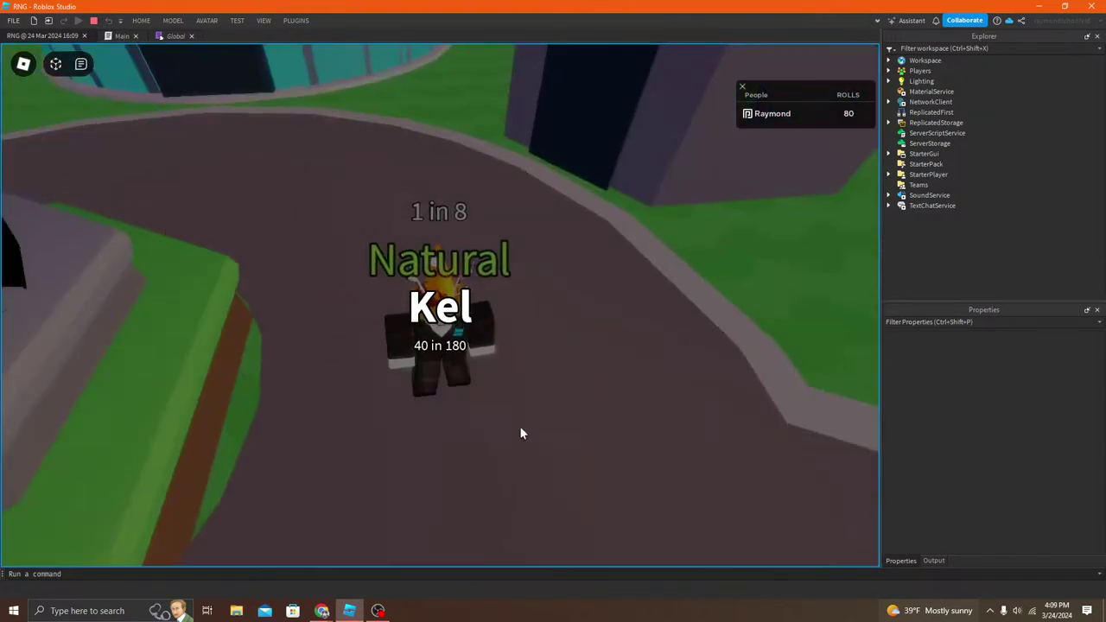
pyautogui.moveTo(550, 406); pyautogui.dragTo(160, 157, button='right')
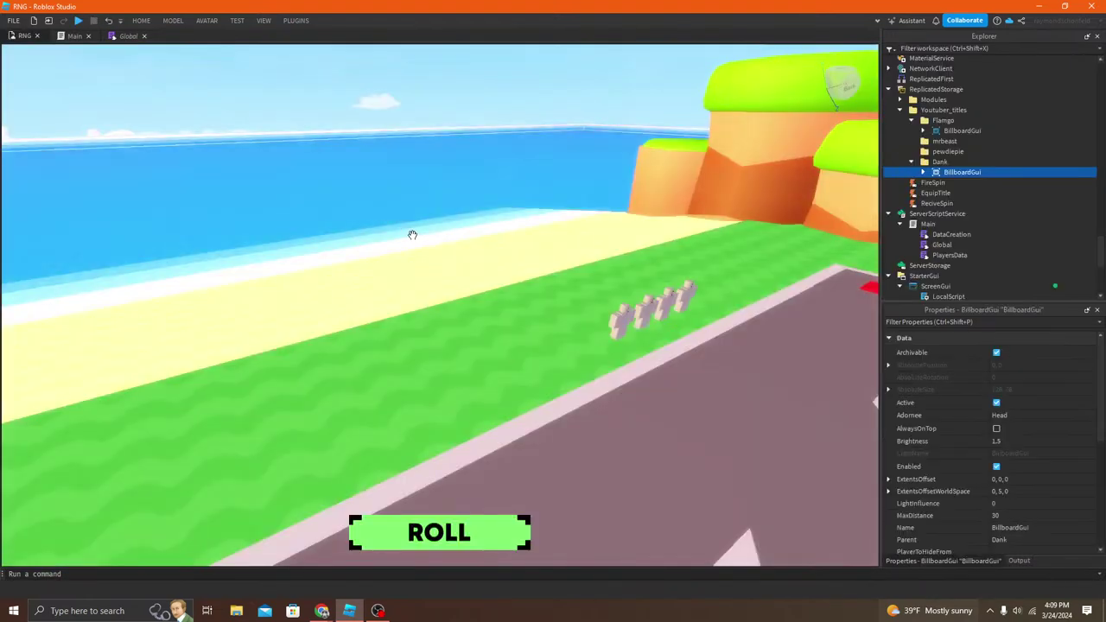
# Step: Delete three of the four rigs on the grass beside the beach, keeping a single rig
pyautogui.moveTo(412, 234); pyautogui.dragTo(506, 260, button='right')
pyautogui.press('w')
pyautogui.press('a')
pyautogui.moveTo(933, 112); pyautogui.dragTo(956, 258)
pyautogui.moveTo(555, 202); pyautogui.dragTo(604, 202, button='right')
pyautogui.scroll(3, 527, 303)
pyautogui.moveTo(526, 304); pyautogui.dragTo(484, 303, button='right')
pyautogui.scroll(-1, 999, 253)
pyautogui.moveTo(562, 225); pyautogui.dragTo(619, 219, button='right')
pyautogui.press('Delete')
pyautogui.click(567, 369)
pyautogui.press('Delete')
pyautogui.click(625, 365)
pyautogui.press('Delete')
# Step: Duplicate the remaining rig three times to form a row of four rigs on the grass
pyautogui.click(381, 369)
pyautogui.scroll(1, 1001, 95)
pyautogui.scroll(-1, 1001, 95)
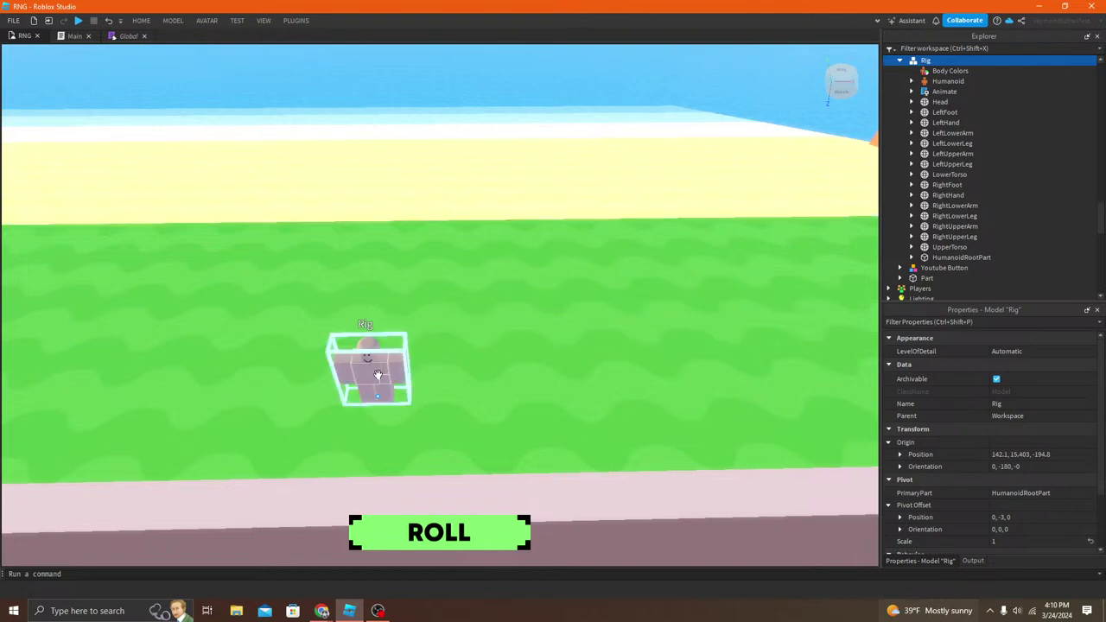
pyautogui.hotkey('ctrl', 'd')
pyautogui.moveTo(371, 379); pyautogui.dragTo(578, 395)
pyautogui.hotkey('ctrl', 'd')
pyautogui.hotkey('ctrl', 'd')
# Step: Copy the BillboardGui from the Flamgo folder and paste it into the first rig of the row
pyautogui.scroll(-6, 1019, 152)
pyautogui.click(959, 207)
pyautogui.rightClick(959, 206)
pyautogui.click(966, 222)
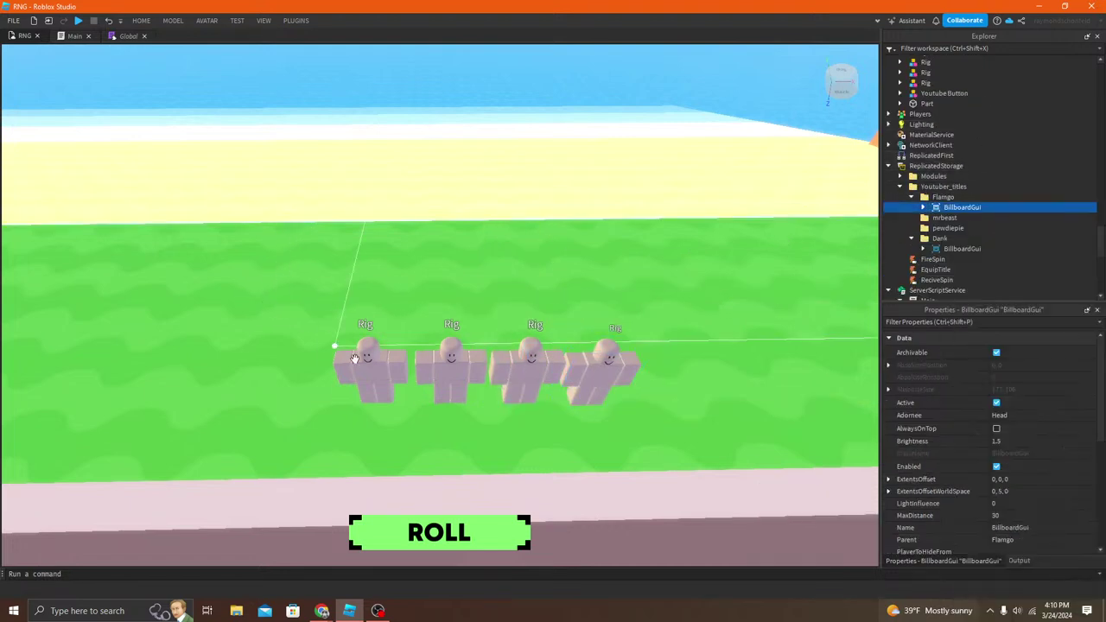
pyautogui.click(368, 368)
pyautogui.rightClick(933, 119)
pyautogui.click(959, 151)
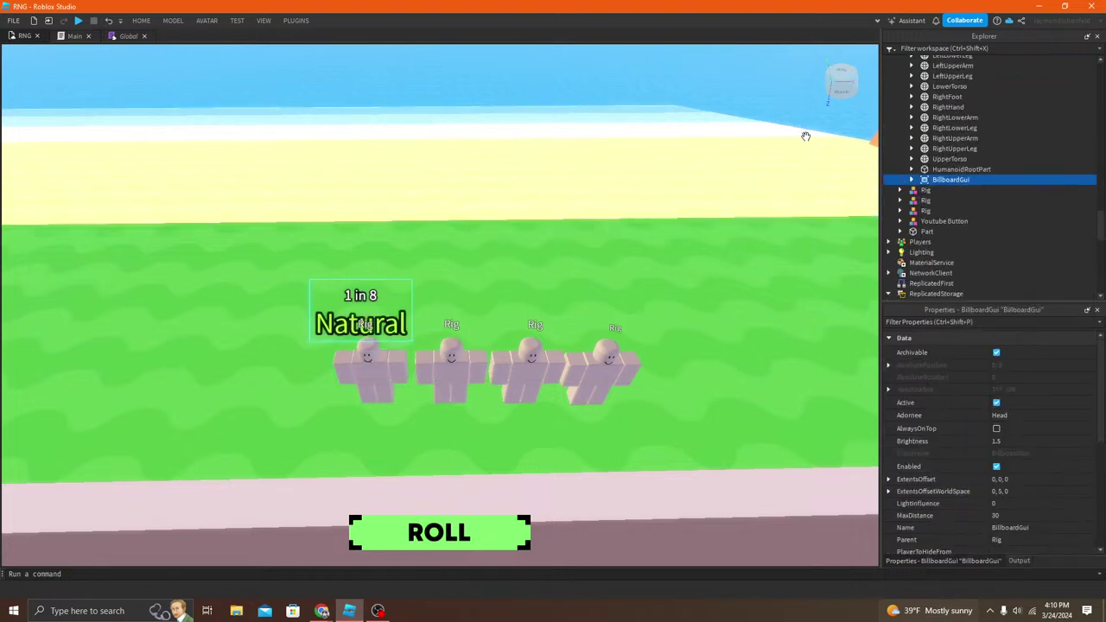
# Step: Select the Flamgo folder's BillboardGui and filter its properties by "ad"
pyautogui.scroll(-5, 959, 164)
pyautogui.click(959, 161)
pyautogui.scroll(3, 600, 182)
pyautogui.scroll(-4, 607, 181)
pyautogui.scroll(-2, 984, 429)
pyautogui.scroll(-4, 993, 432)
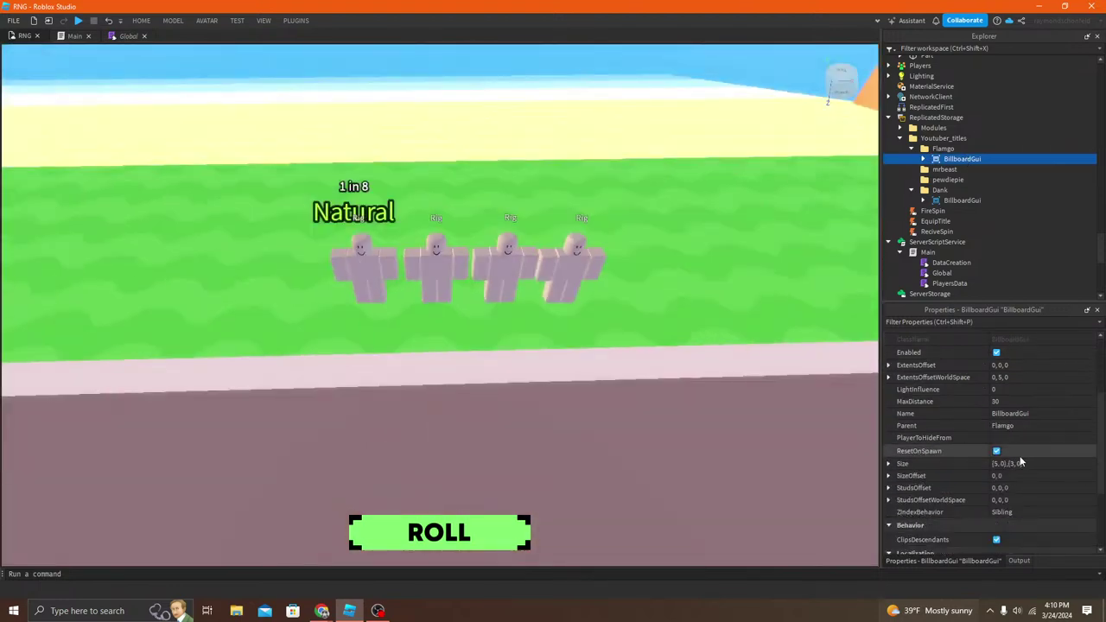
pyautogui.scroll(-1, 1016, 440)
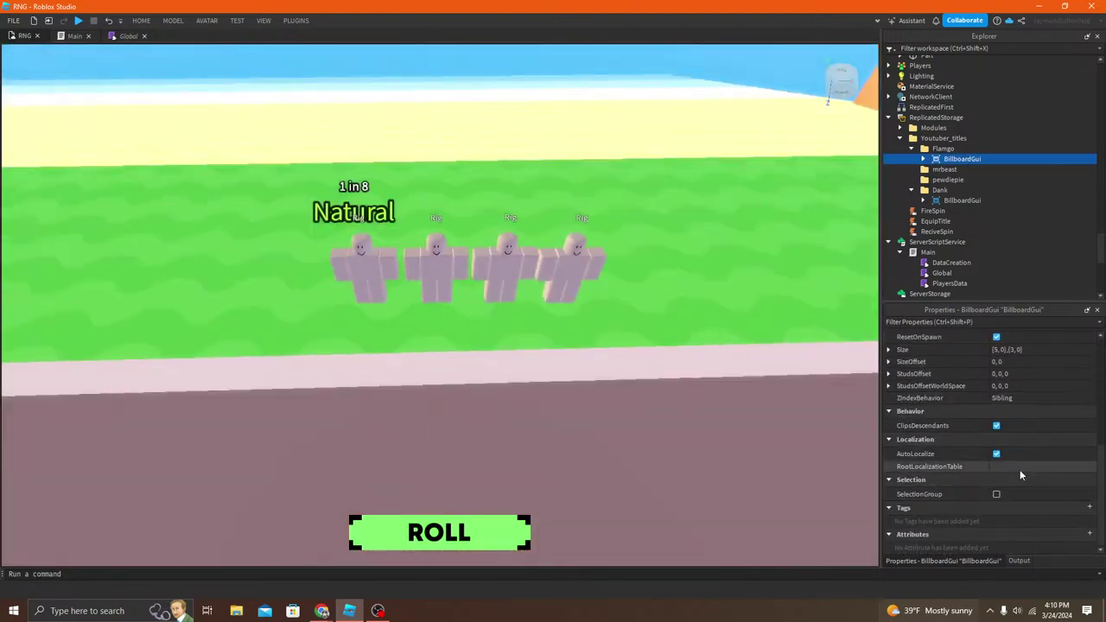
pyautogui.click(963, 322)
pyautogui.write('ad')
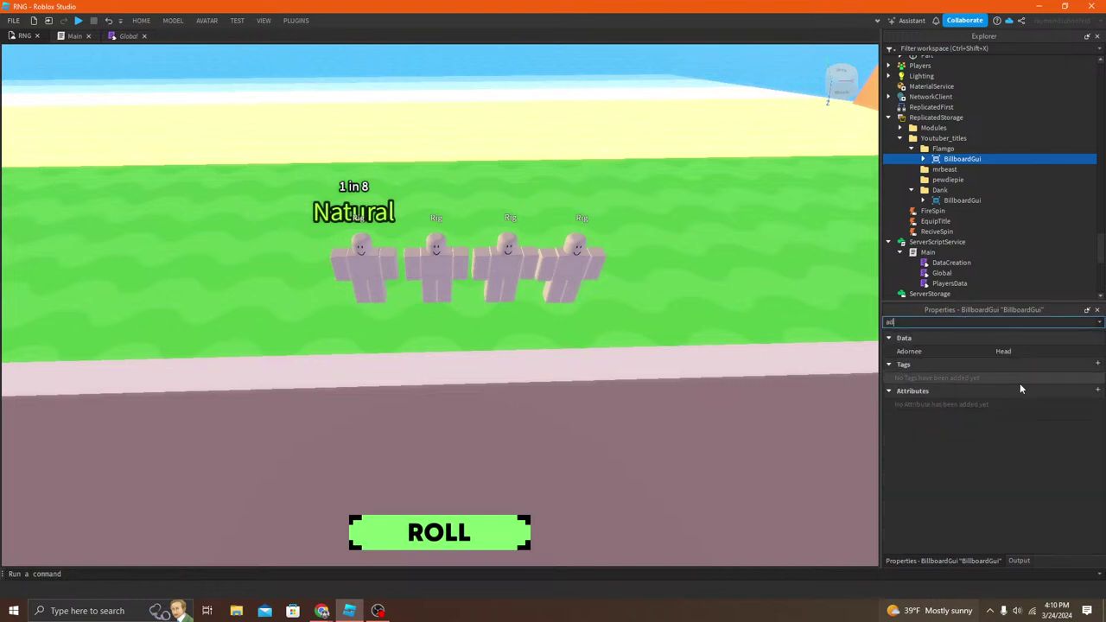
# Step: Set the Adornee of the Flamgo folder's BillboardGui to the first Rig model
pyautogui.click(946, 352)
pyautogui.scroll(5, 968, 116)
pyautogui.scroll(8, 972, 126)
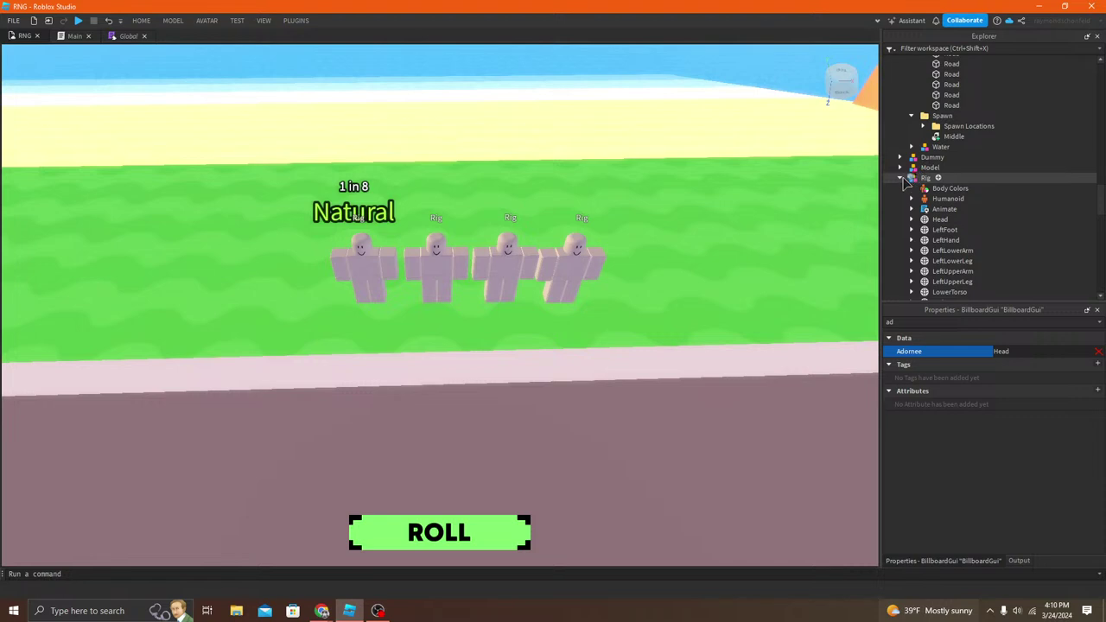
pyautogui.click(900, 178)
pyautogui.click(925, 180)
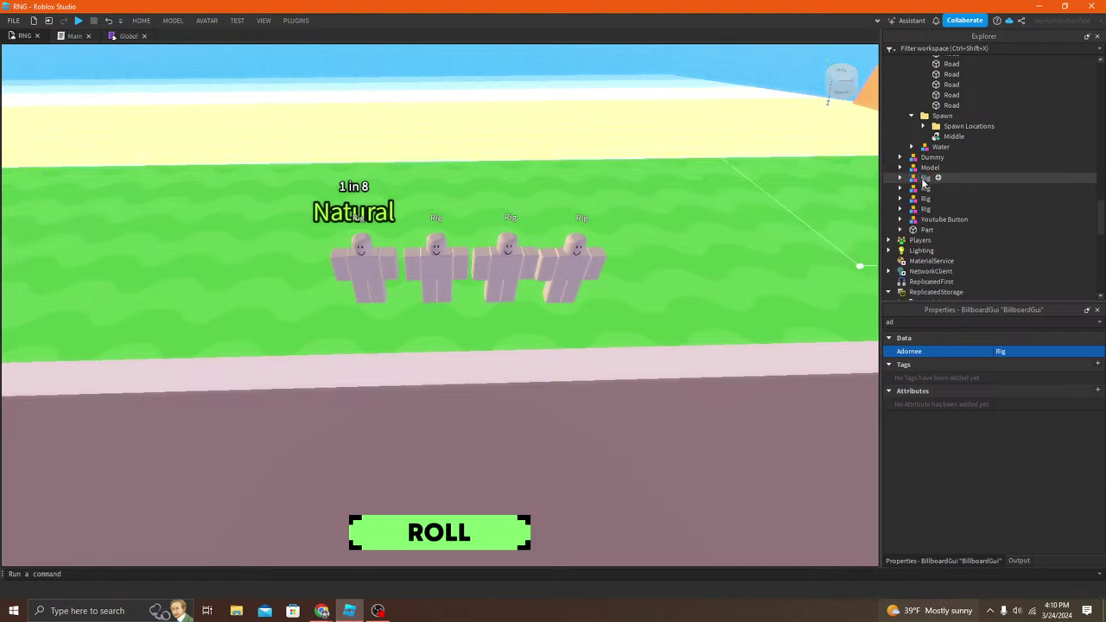
# Step: Expand the second rig's contents, check the Flamgo BillboardGui's Adornee, and select the second rig again
pyautogui.click(919, 189)
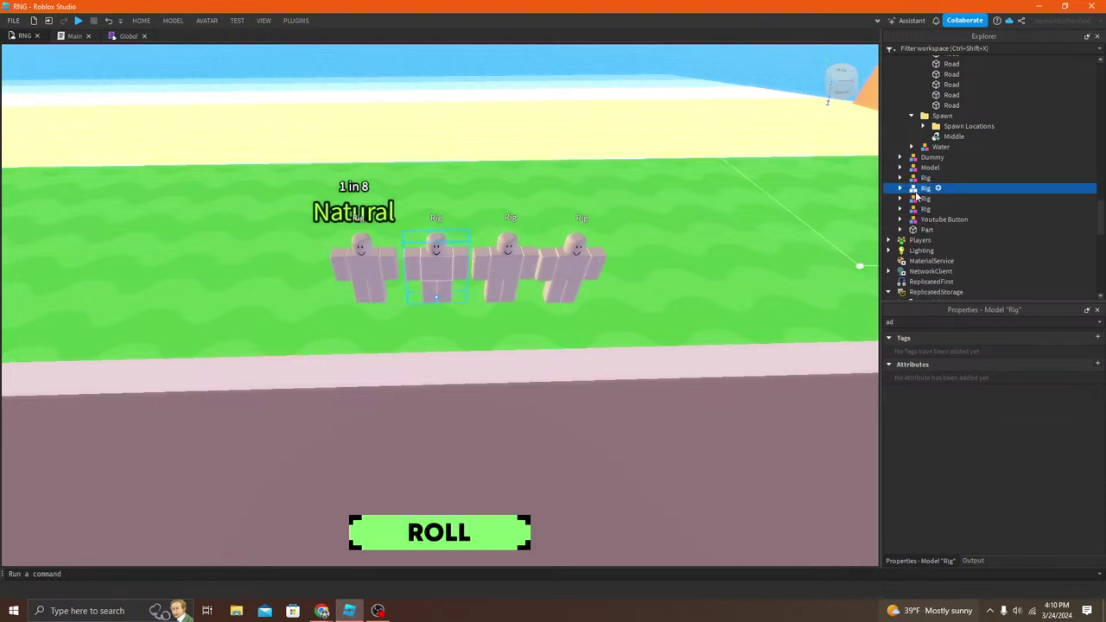
pyautogui.click(901, 188)
pyautogui.scroll(-10, 940, 213)
pyautogui.click(944, 210)
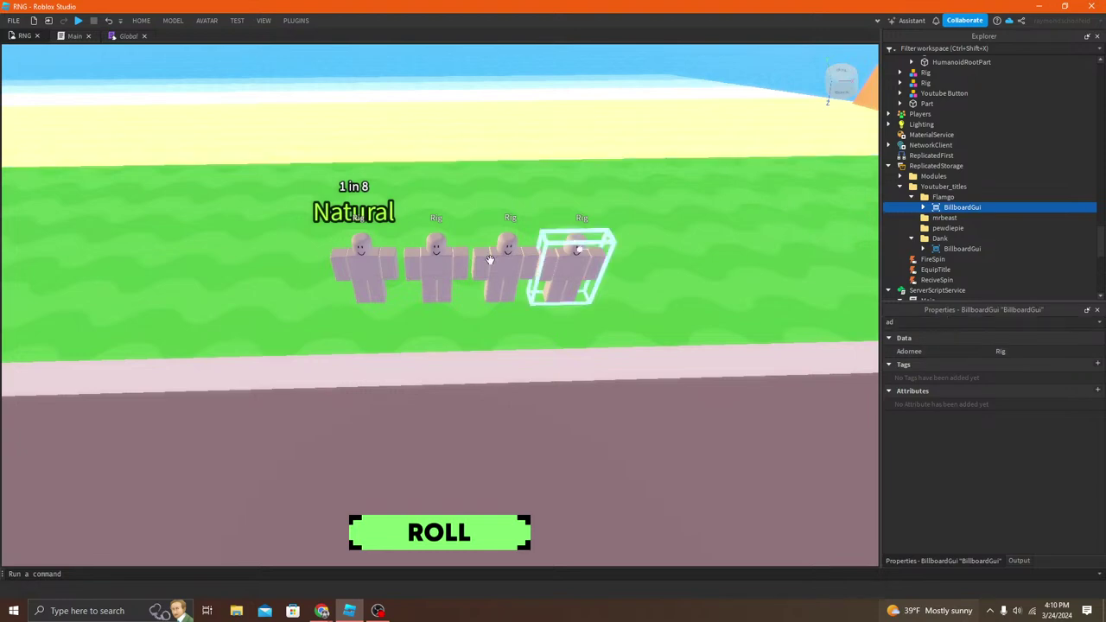
pyautogui.click(435, 259)
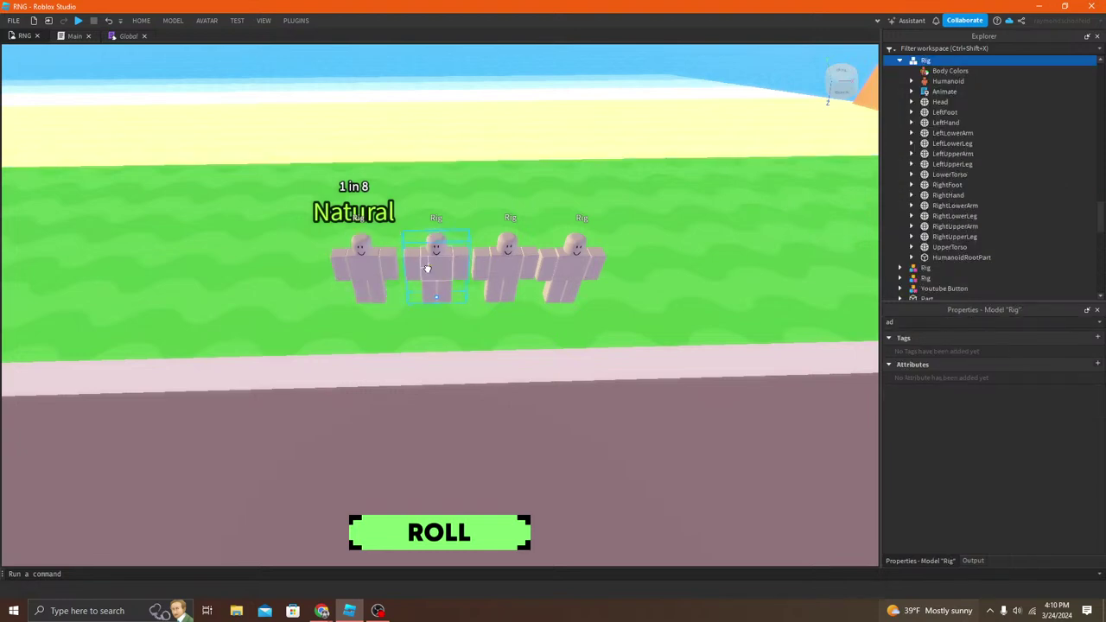
# Step: Delete the third and fourth rigs from the row
pyautogui.click(510, 261)
pyautogui.press('Delete')
pyautogui.click(553, 265)
pyautogui.press('Delete')
# Step: Move the plain rig away from the titled one and place a duplicate of it alongside
pyautogui.press('e')
pyautogui.moveTo(427, 239); pyautogui.dragTo(578, 464)
pyautogui.hotkey('ctrl', 'd')
pyautogui.scroll(4, 574, 449)
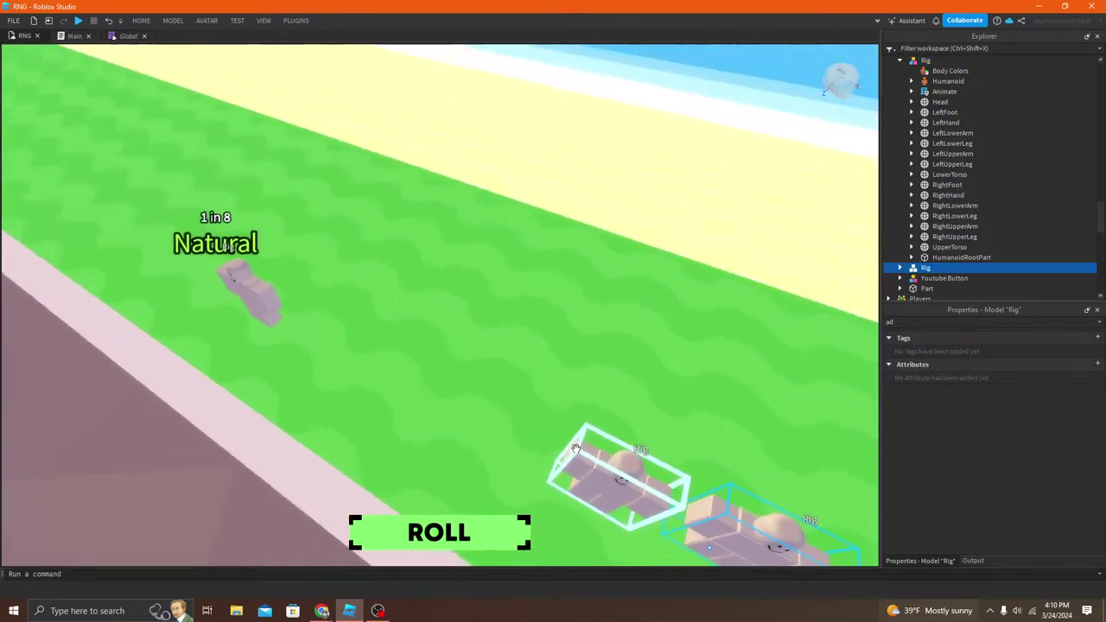
pyautogui.moveTo(573, 449); pyautogui.dragTo(580, 450, button='right')
pyautogui.scroll(-5, 931, 206)
pyautogui.moveTo(750, 226); pyautogui.dragTo(751, 226, button='right')
pyautogui.moveTo(497, 317); pyautogui.dragTo(533, 325)
# Step: Clear the property filter and rename the first of the two plain rigs as Flamgo
pyautogui.click(944, 224)
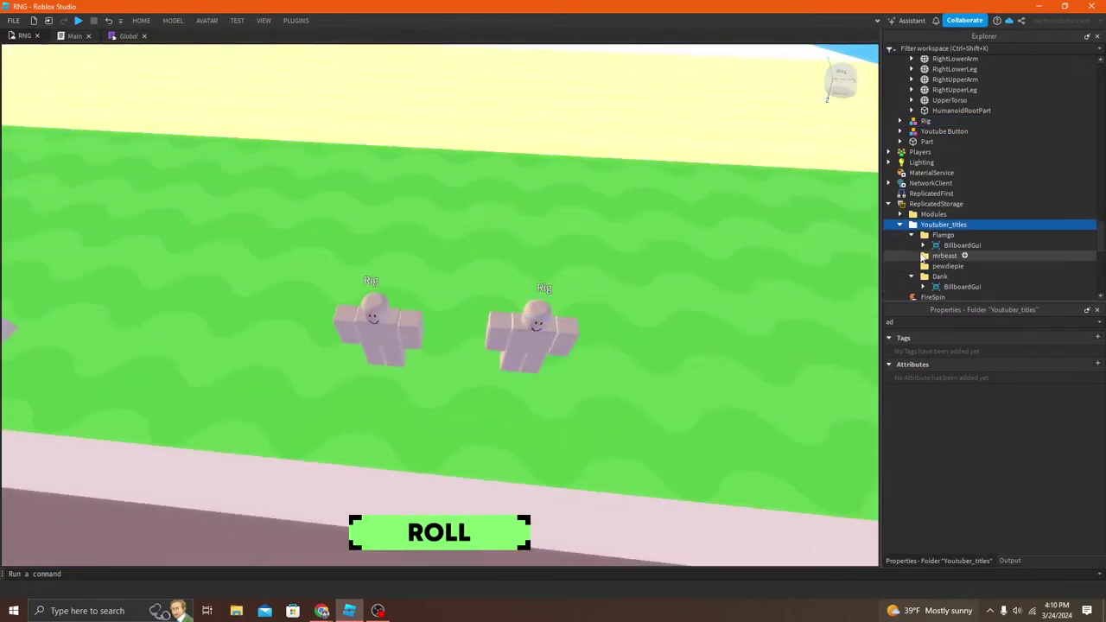
pyautogui.click(941, 235)
pyautogui.press('BackSpace')
pyautogui.press('BackSpace')
pyautogui.click(1014, 377)
pyautogui.click(380, 340)
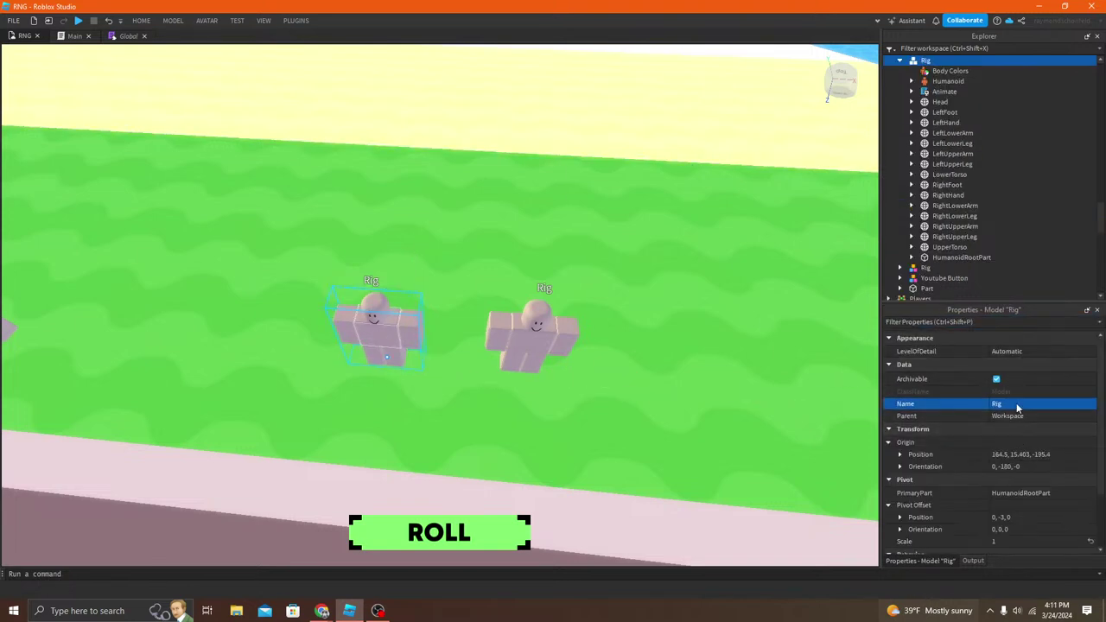
pyautogui.write('Flamgo')
# Step: Select the duplicate rig next to Flamgo and look up the mrbeast title folder
pyautogui.click(531, 333)
pyautogui.scroll(-2, 1004, 183)
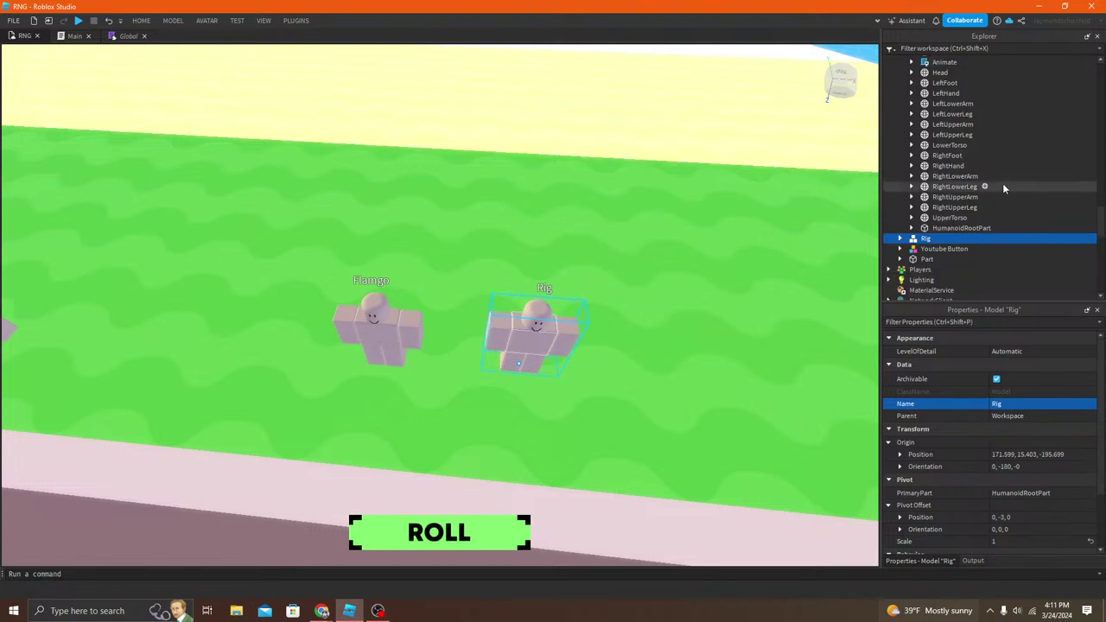
pyautogui.scroll(-4, 985, 185)
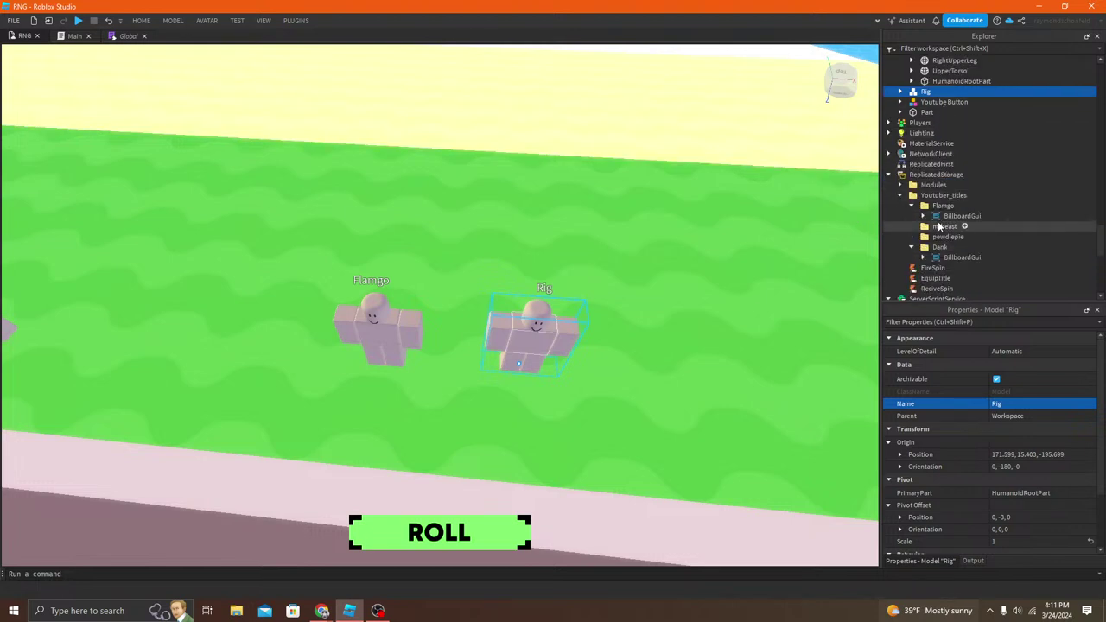
pyautogui.click(944, 226)
pyautogui.click(557, 335)
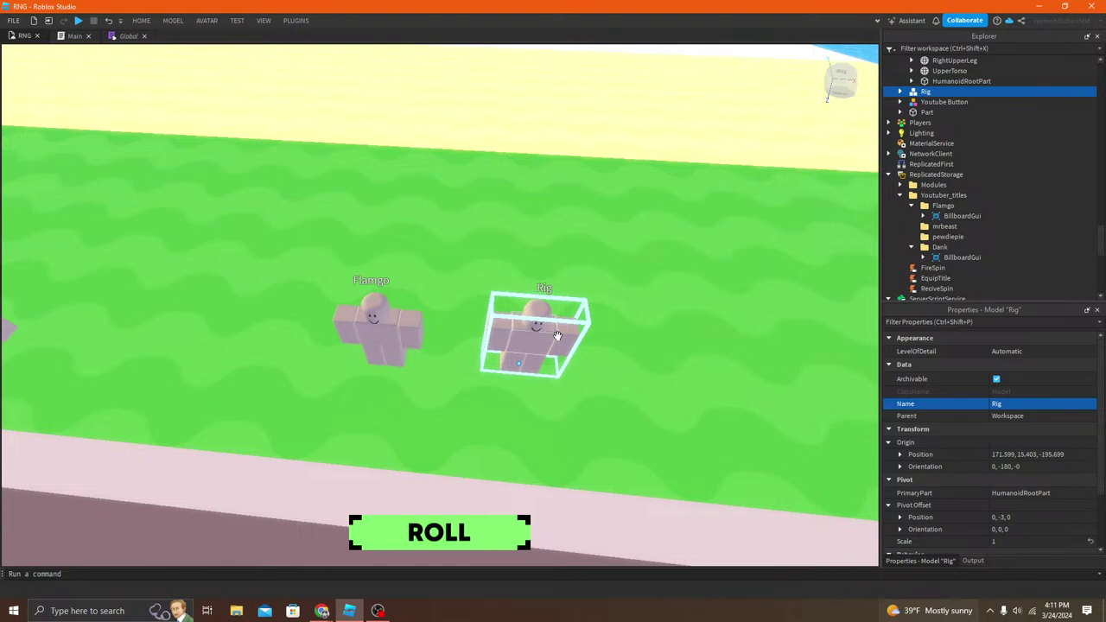
# Step: Examine the Flamgo rig and the duplicate rig beside it from several angles
pyautogui.moveTo(567, 292); pyautogui.dragTo(614, 283, button='right')
pyautogui.press('f')
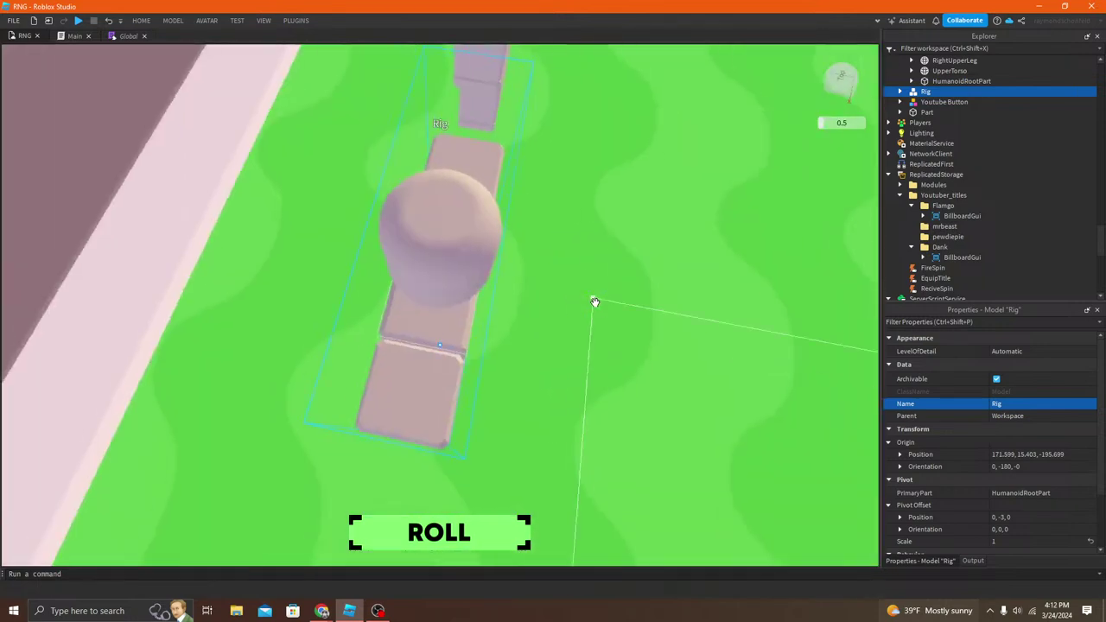
pyautogui.moveTo(594, 302); pyautogui.dragTo(593, 302, button='right')
pyautogui.scroll(-3, 593, 301)
pyautogui.press('a')
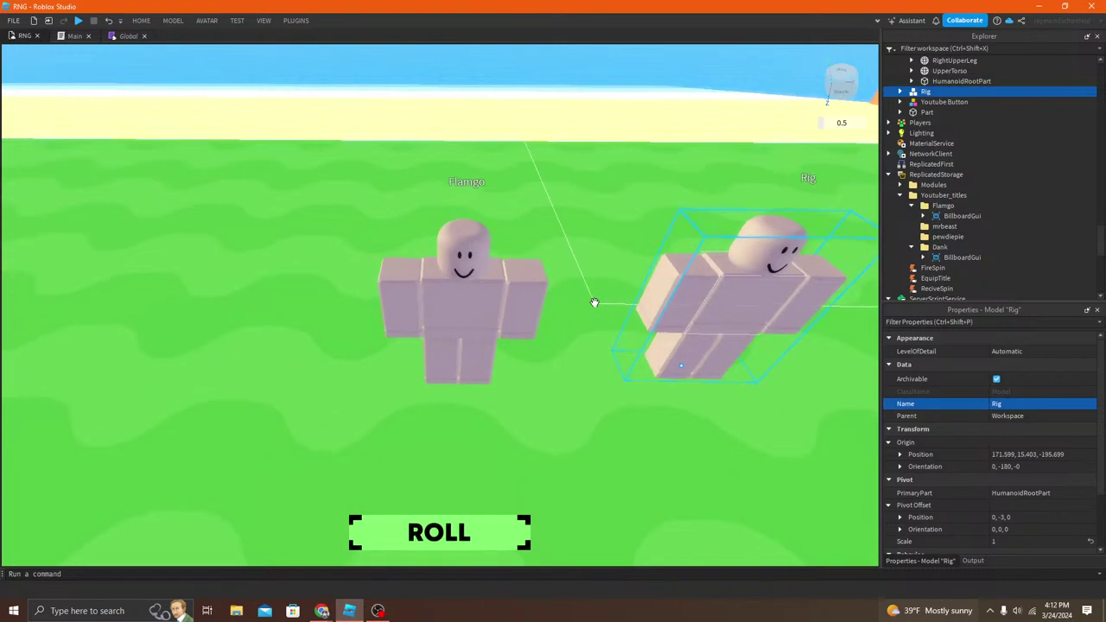
pyautogui.press('d')
pyautogui.moveTo(678, 228); pyautogui.dragTo(678, 228, button='right')
pyautogui.scroll(-1, 678, 229)
pyautogui.scroll(3, 592, 249)
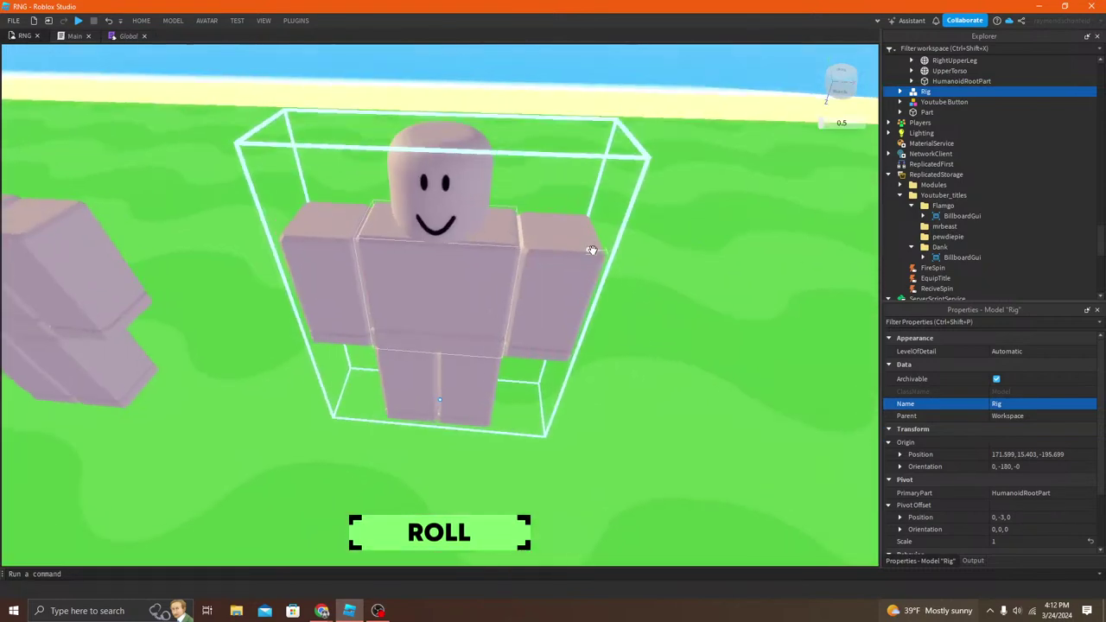
pyautogui.scroll(-4, 593, 250)
pyautogui.press('a')
pyautogui.press('d')
pyautogui.press('a')
pyautogui.press('e')
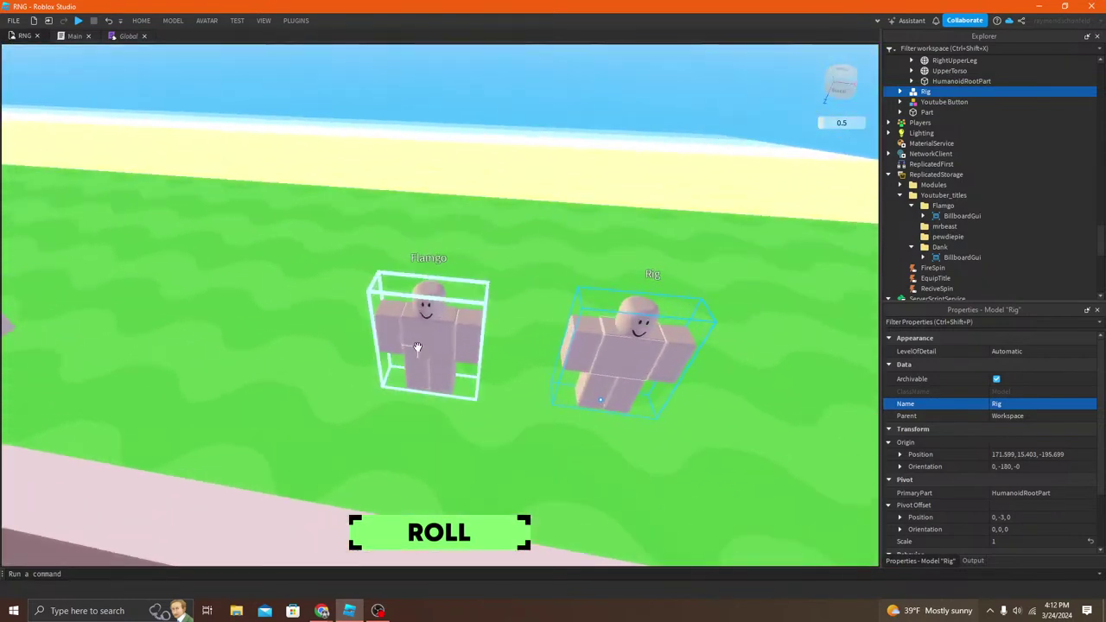
pyautogui.press('d')
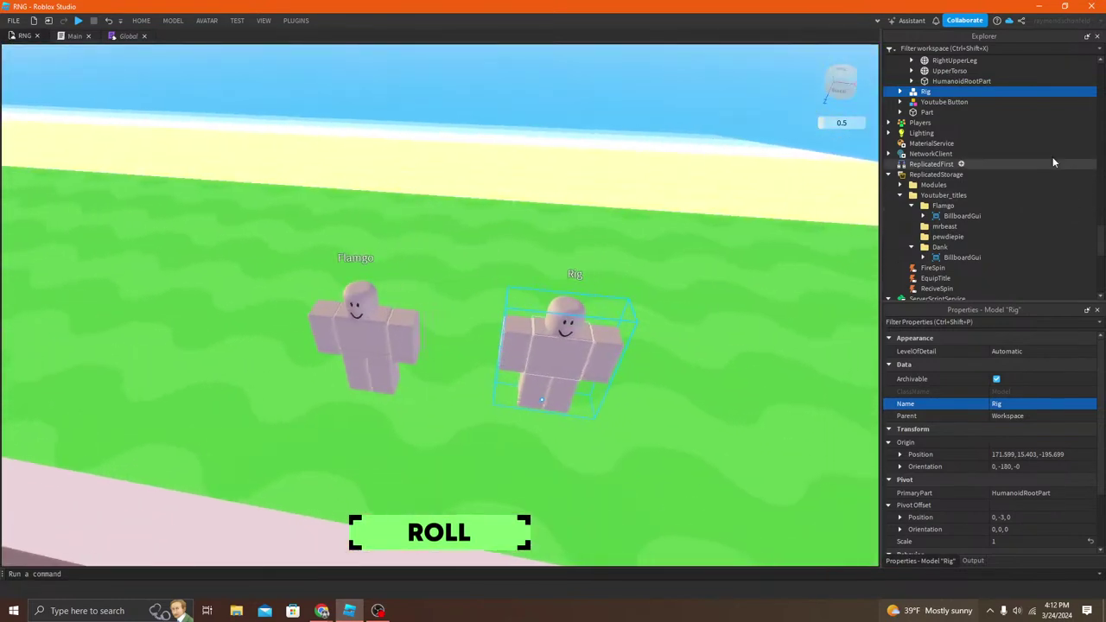
# Step: Look up the mrbeast title folder's name and rename the rig next to Flamgo as mrbeast
pyautogui.scroll(-1, 965, 180)
pyautogui.click(938, 197)
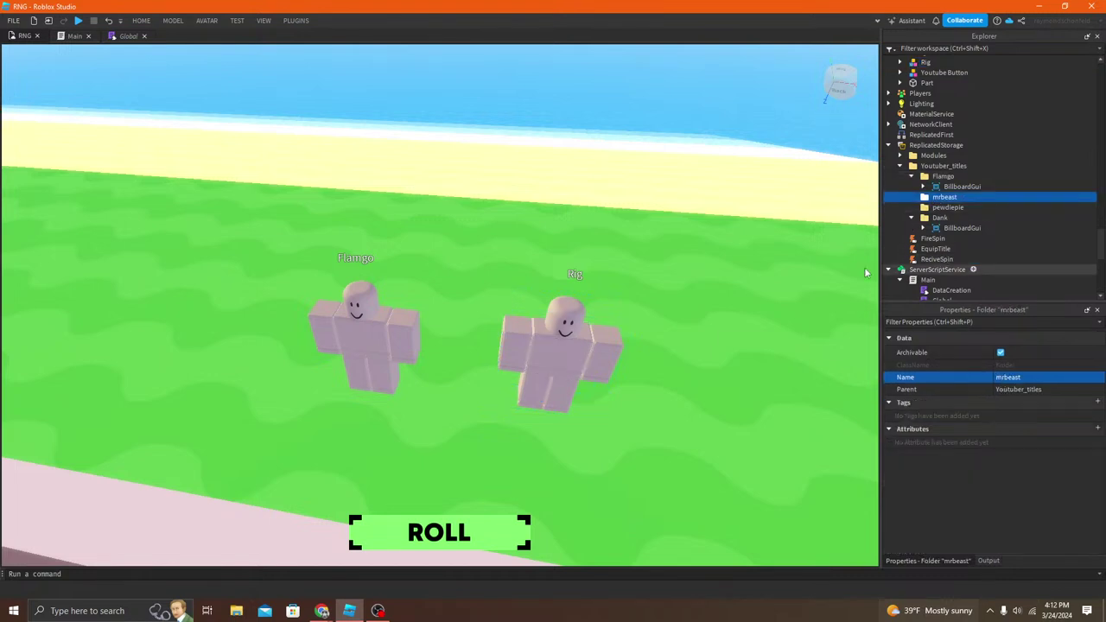
pyautogui.click(573, 333)
pyautogui.click(1049, 403)
pyautogui.write('mrbeast')
pyautogui.press('Return')
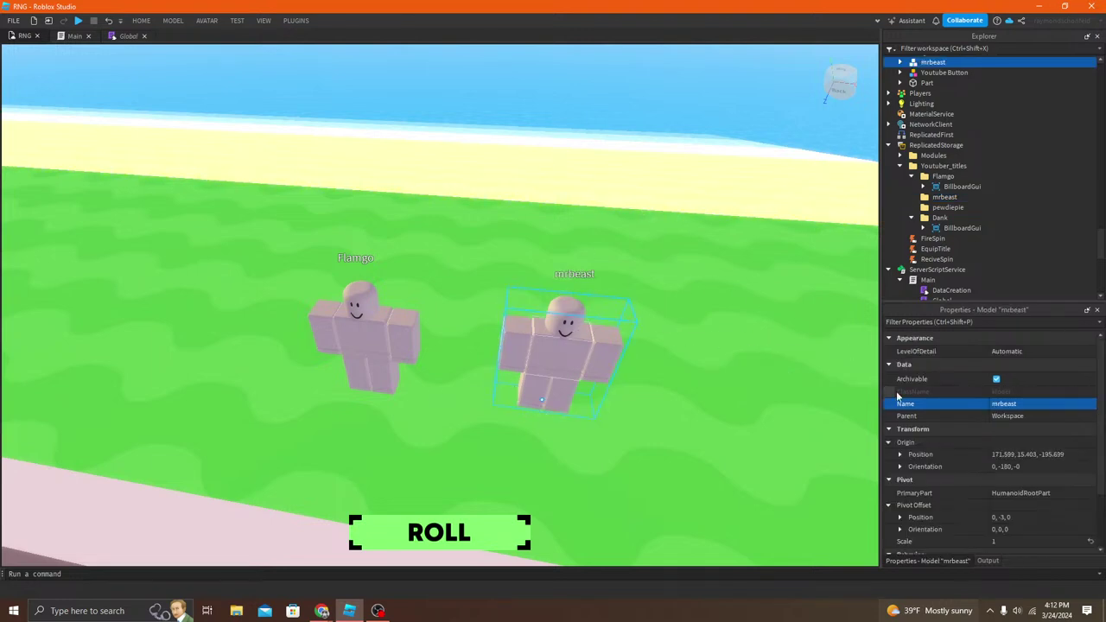
# Step: Check the Flamgo rig, then select the BillboardGui in the Flamgo title folder and look through its properties
pyautogui.click(406, 367)
pyautogui.moveTo(420, 363); pyautogui.dragTo(523, 395, button='middle')
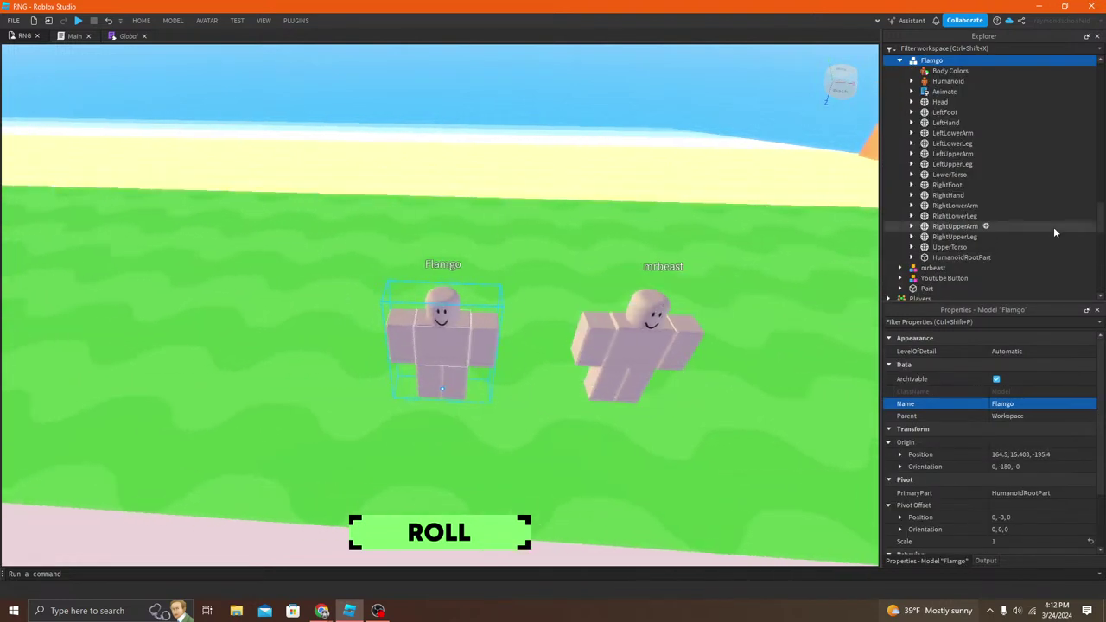
pyautogui.scroll(-5, 1041, 237)
pyautogui.scroll(-2, 968, 185)
pyautogui.click(959, 137)
pyautogui.scroll(-5, 993, 467)
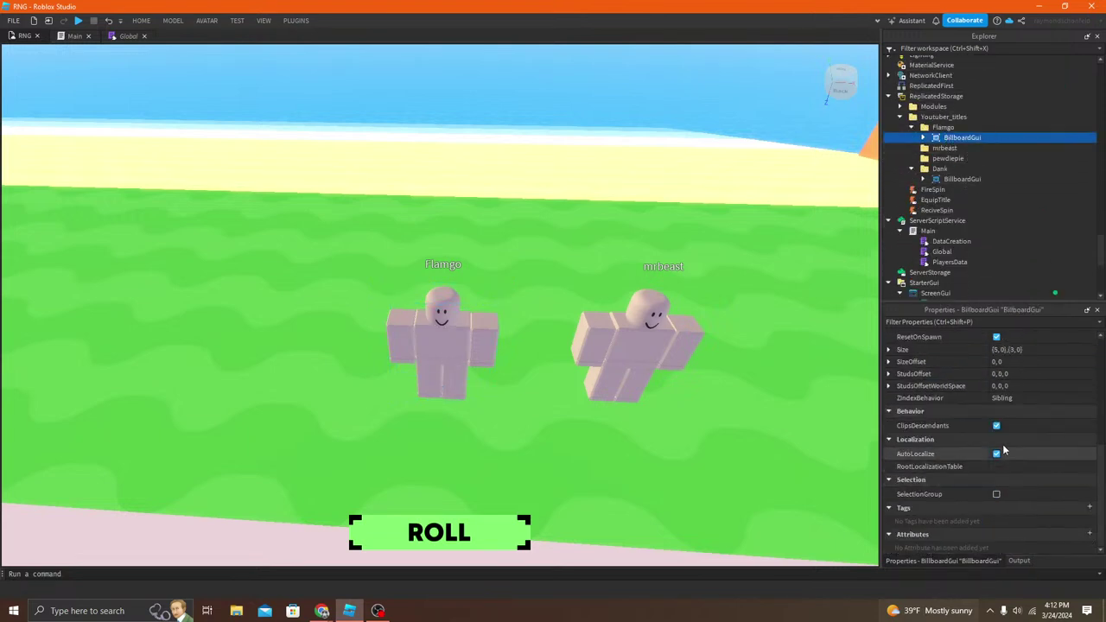
pyautogui.scroll(4, 1002, 450)
pyautogui.scroll(3, 1002, 432)
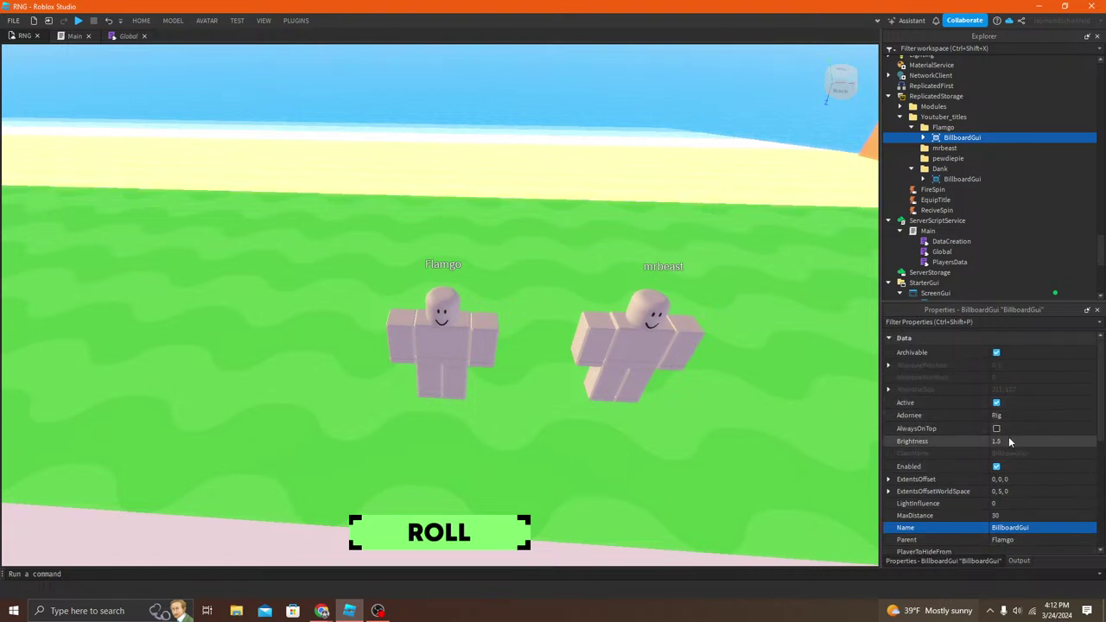
pyautogui.scroll(-2, 1002, 439)
# Step: Filter the BillboardGui's properties by "ad" and set its Adornee to the Flamgo rig's Head
pyautogui.click(930, 322)
pyautogui.write('ad')
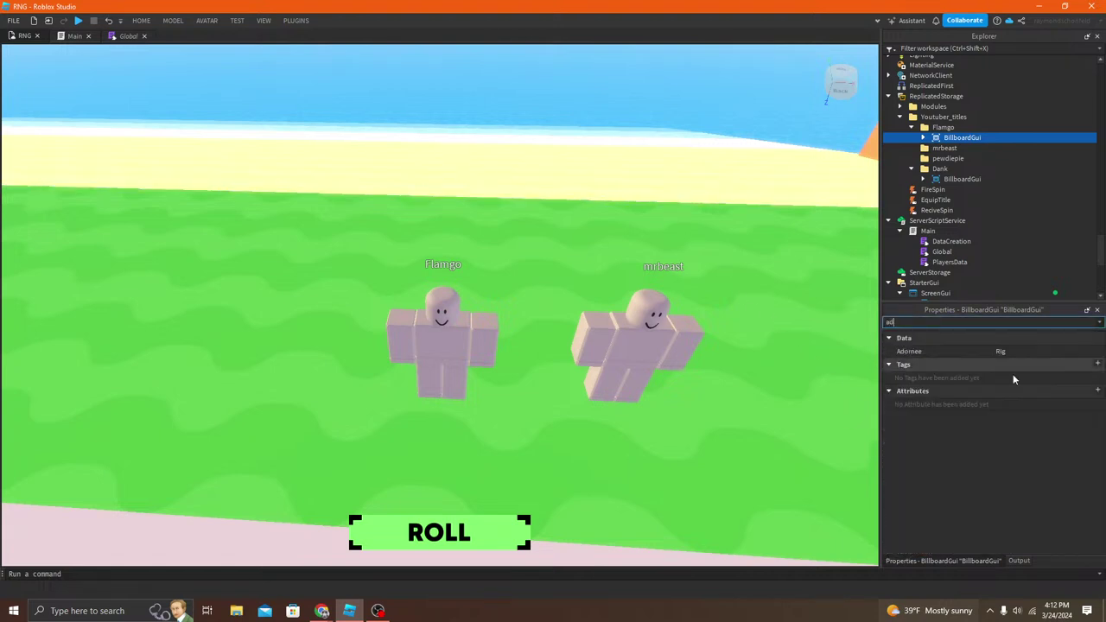
pyautogui.click(1027, 350)
pyautogui.scroll(10, 938, 177)
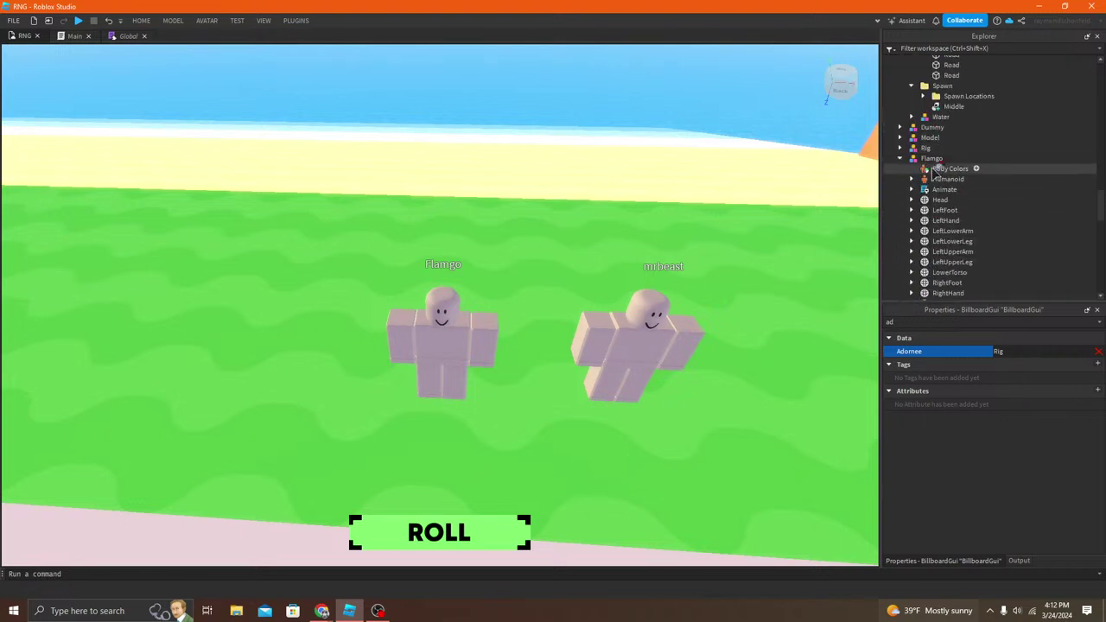
pyautogui.scroll(-4, 942, 173)
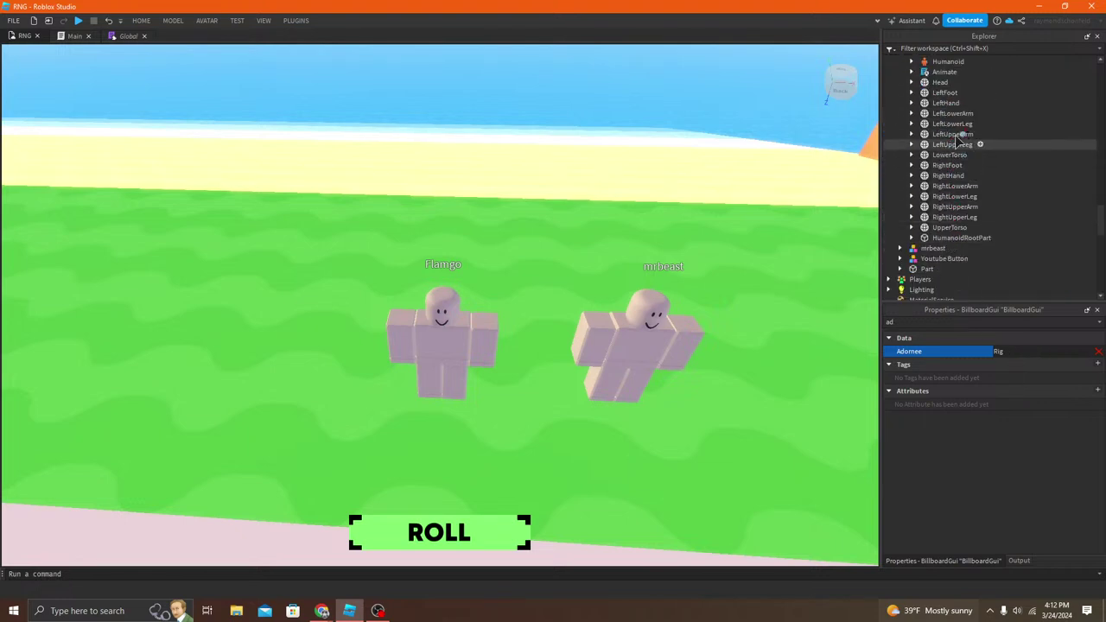
pyautogui.click(945, 84)
pyautogui.scroll(-10, 974, 189)
pyautogui.scroll(2, 965, 180)
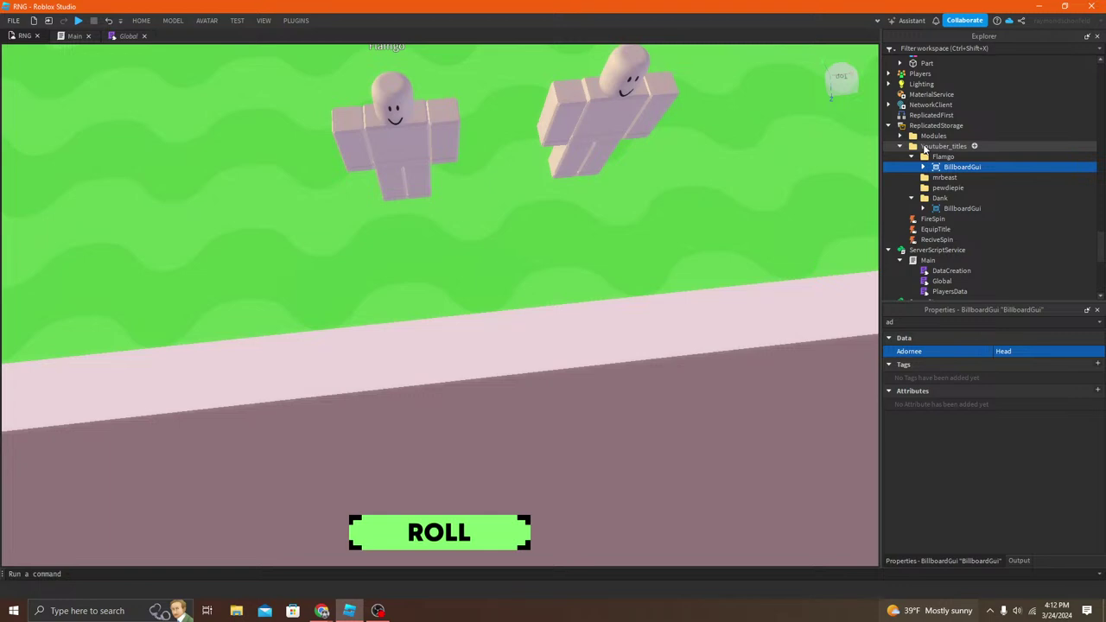
# Step: Try moving the Flamgo title's BillboardGui out of its folder, and return it to the Flamgo folder
pyautogui.moveTo(959, 167); pyautogui.dragTo(963, 255)
pyautogui.scroll(-2, 959, 250)
pyautogui.click(957, 238)
pyautogui.moveTo(827, 227); pyautogui.dragTo(624, 187, button='right')
pyautogui.moveTo(962, 197); pyautogui.dragTo(981, 125)
# Step: Move the Chance and RankName labels from the Flamgo BillboardGui into ScreenGui to preview them on screen
pyautogui.click(923, 148)
pyautogui.click(966, 159)
pyautogui.keyDown('shift'); pyautogui.click(972, 170); pyautogui.keyUp('shift')
pyautogui.moveTo(614, 202); pyautogui.dragTo(607, 217, button='right')
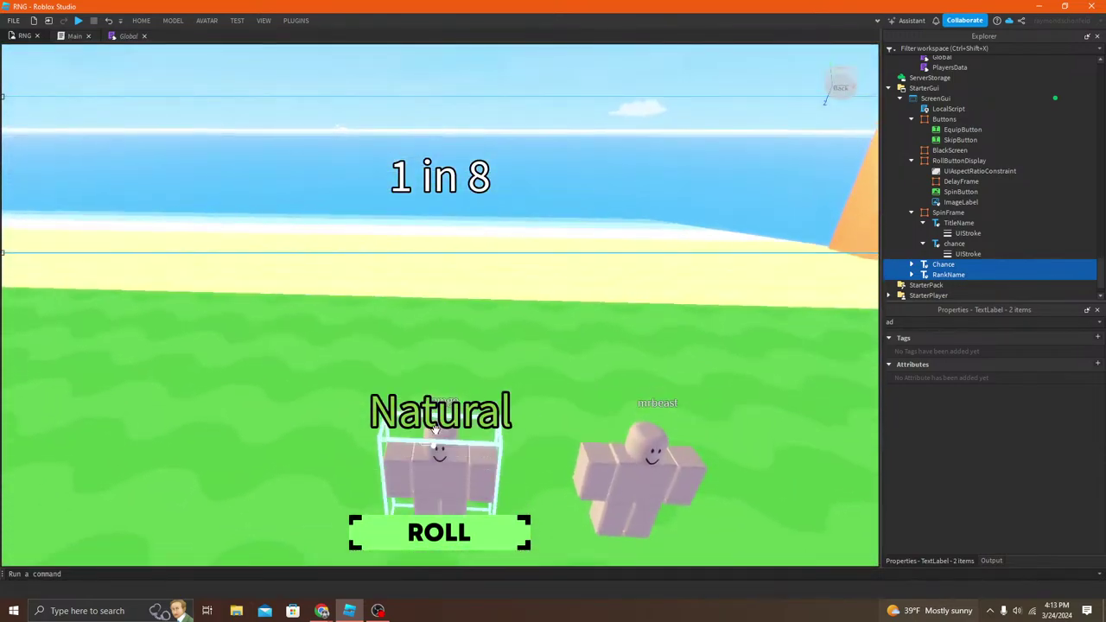
# Step: Clear the property filter and set the RankName label's TextColor3 to magenta #ea00c3
pyautogui.click(942, 274)
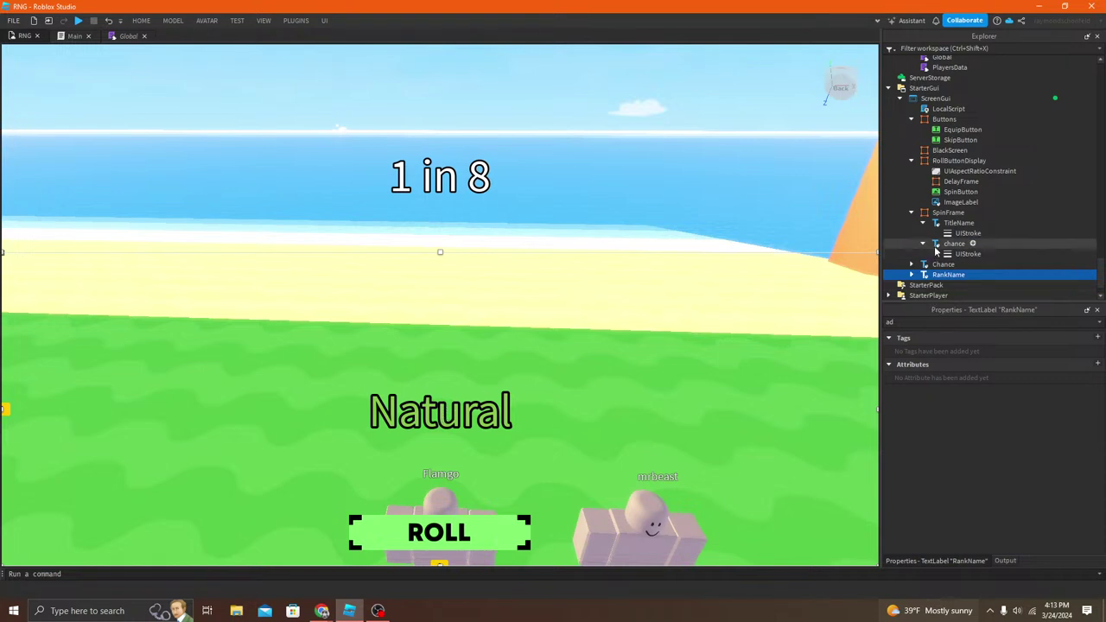
pyautogui.click(1005, 561)
pyautogui.click(936, 561)
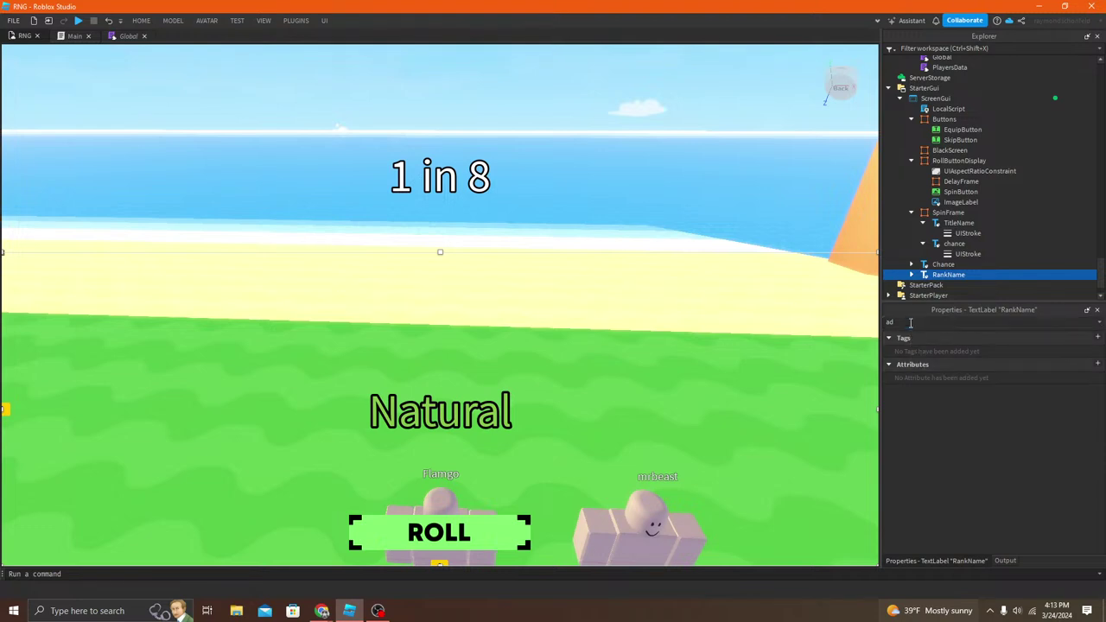
pyautogui.press('BackSpace')
pyautogui.press('BackSpace')
pyautogui.scroll(-10, 1023, 433)
pyautogui.scroll(-2, 1007, 466)
pyautogui.click(995, 466)
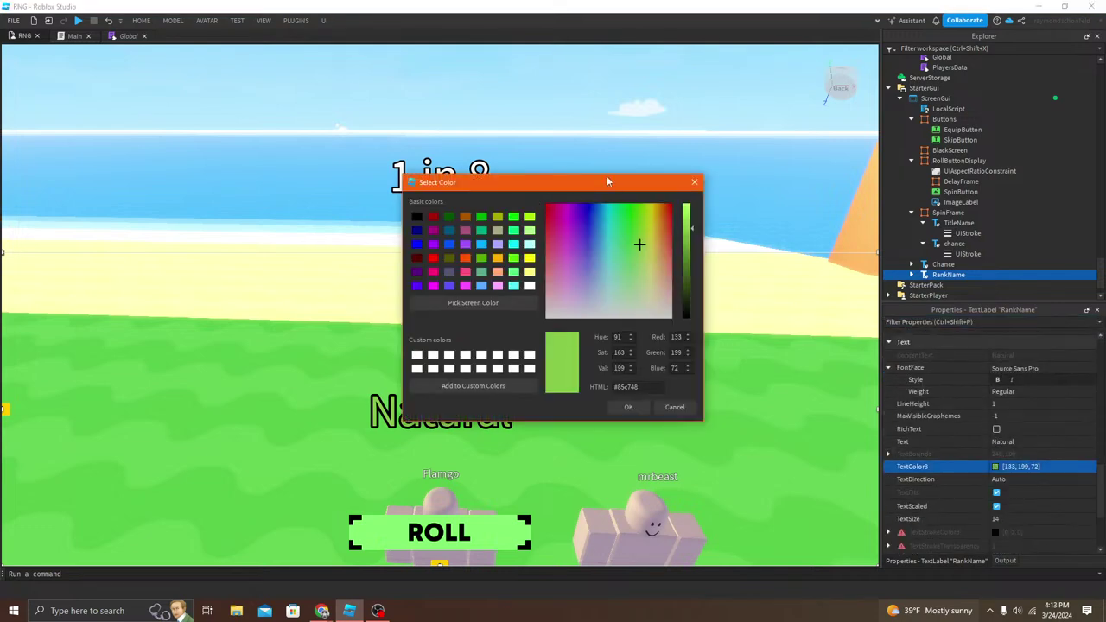
pyautogui.moveTo(607, 181); pyautogui.dragTo(863, 275)
pyautogui.click(824, 304)
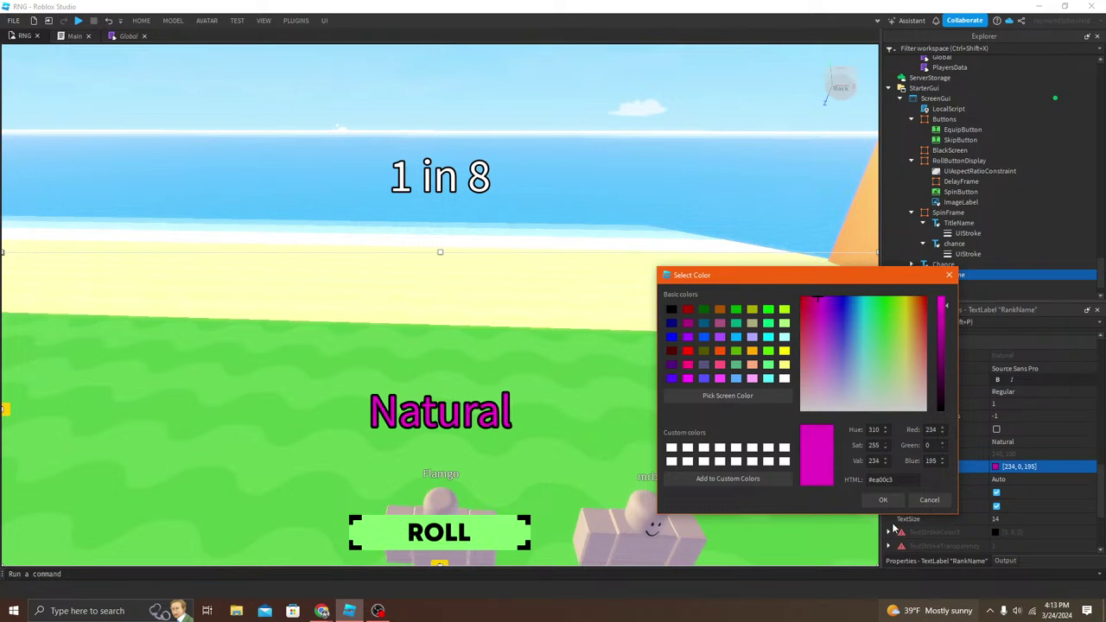
pyautogui.click(883, 500)
# Step: Filter the properties by "text" and set the RankName label's text to Flamingo
pyautogui.click(942, 265)
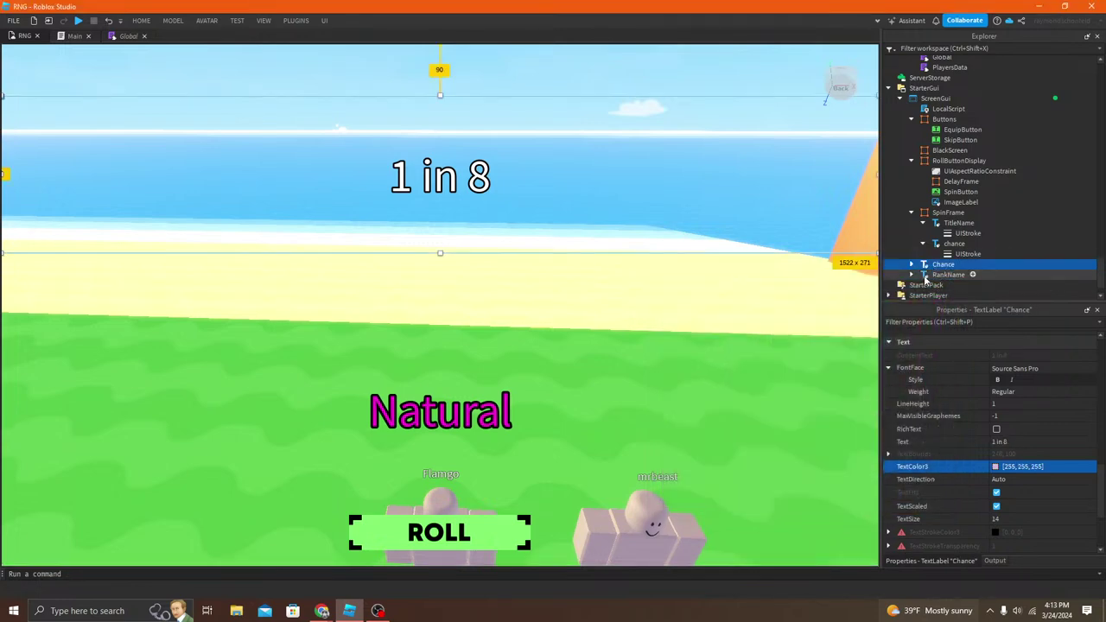
pyautogui.keyDown('ctrl'); pyautogui.click(941, 275); pyautogui.keyUp('ctrl')
pyautogui.scroll(-5, 998, 473)
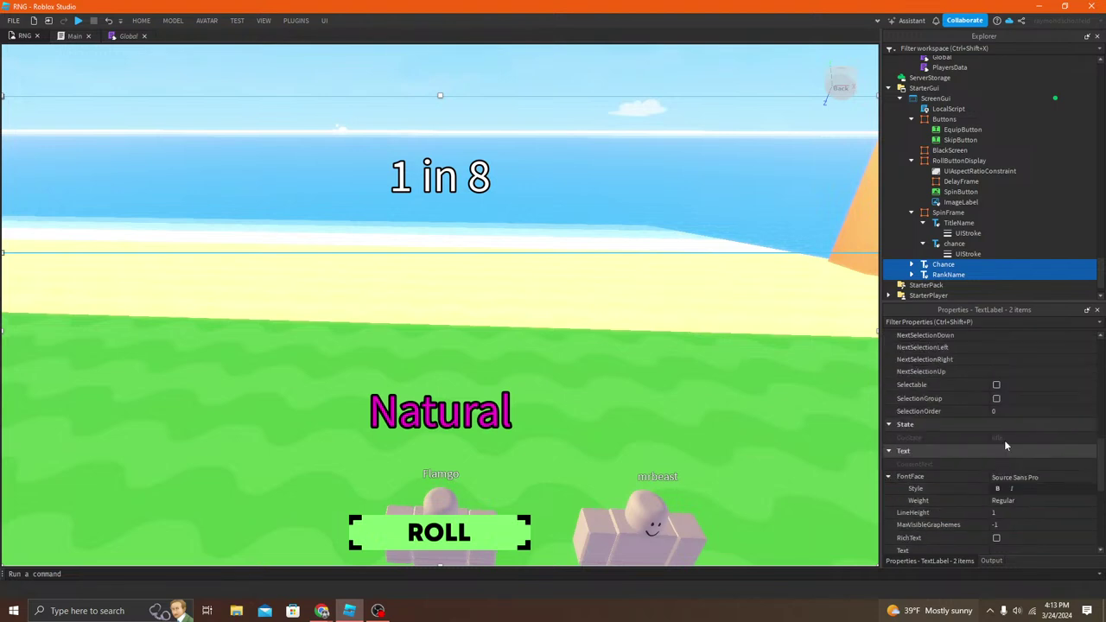
pyautogui.scroll(10, 1013, 456)
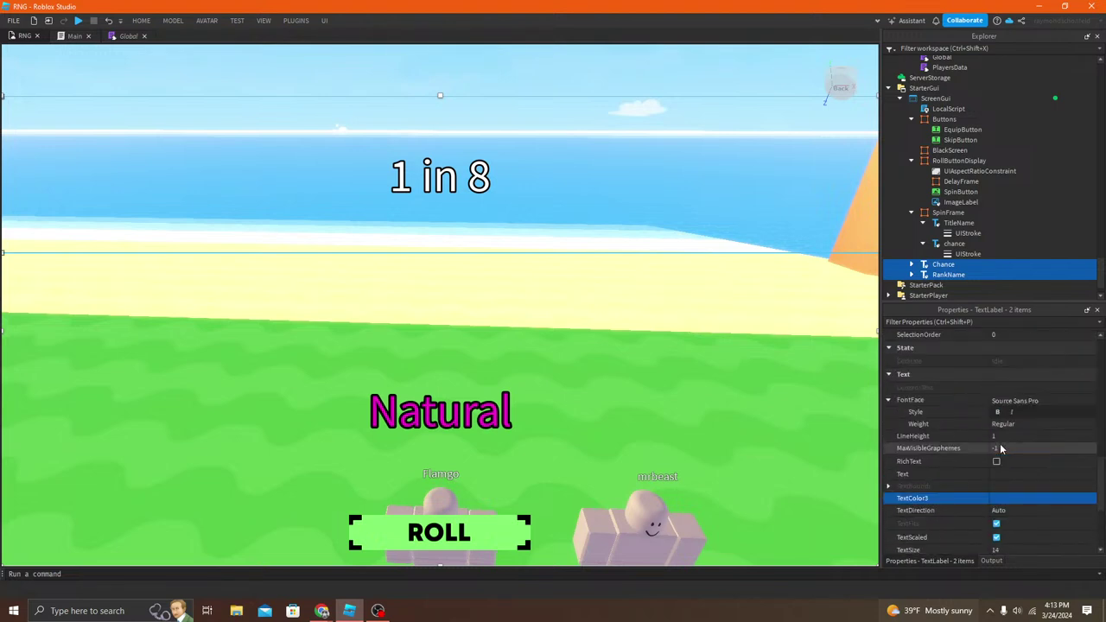
pyautogui.click(949, 274)
pyautogui.click(954, 324)
pyautogui.write('text')
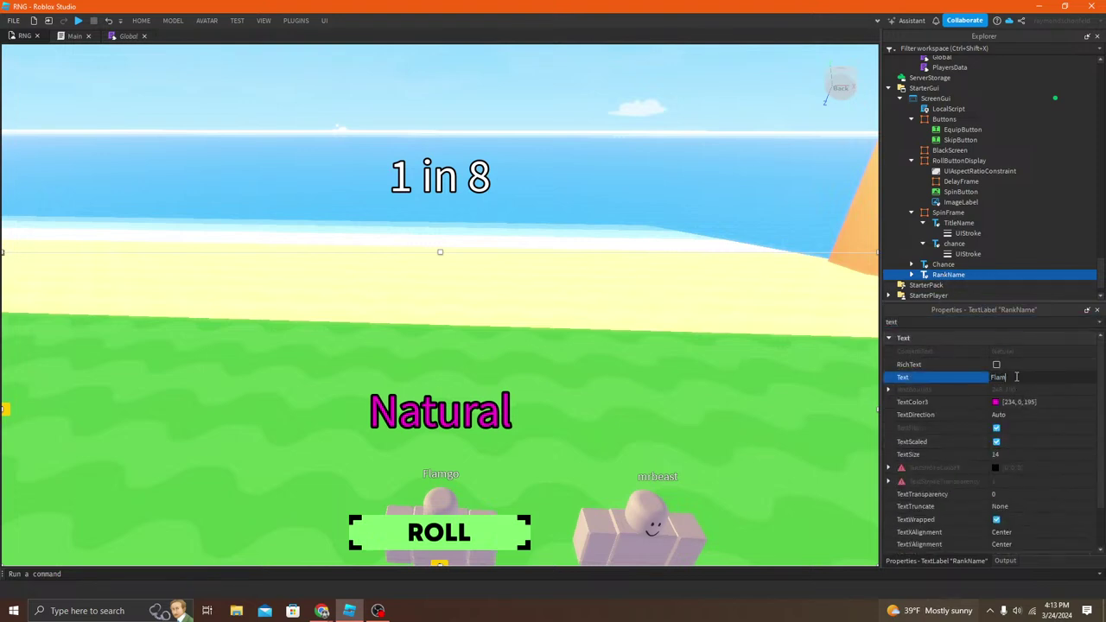
pyautogui.click(1016, 377)
pyautogui.write('Flamingo')
pyautogui.press('Return')
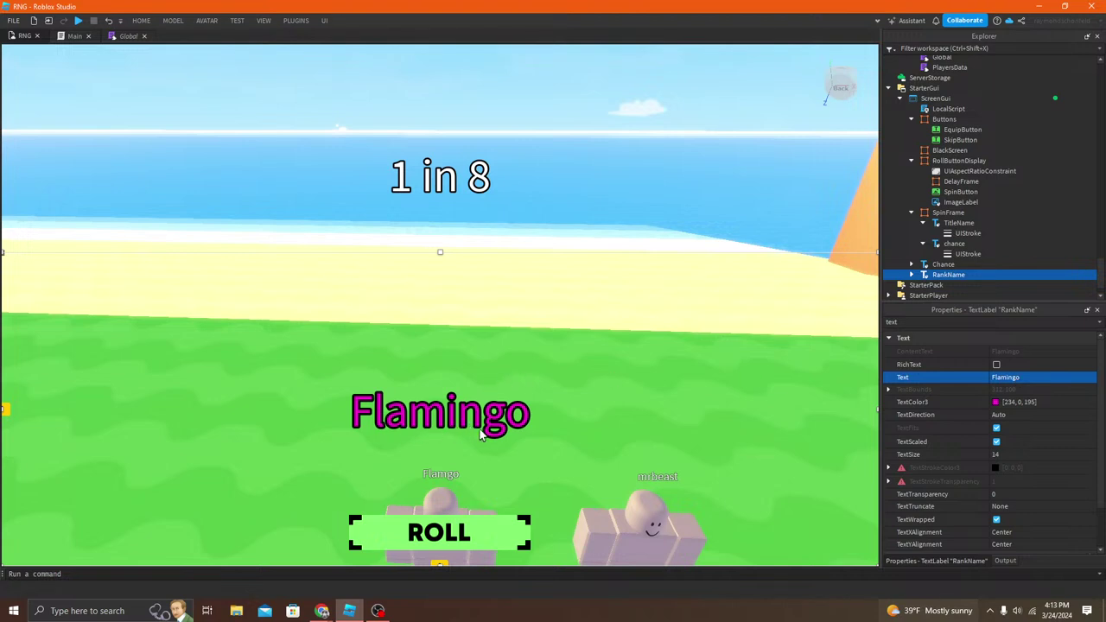
# Step: Move the Chance and RankName labels back into the BillboardGui of the Flamgo title folder
pyautogui.keyDown('ctrl'); pyautogui.click(944, 264); pyautogui.keyUp('ctrl')
pyautogui.moveTo(943, 264); pyautogui.dragTo(985, 148)
pyautogui.moveTo(733, 220); pyautogui.dragTo(733, 219, button='right')
pyautogui.scroll(-3, 677, 186)
pyautogui.moveTo(677, 187); pyautogui.dragTo(678, 187, button='right')
pyautogui.moveTo(921, 160); pyautogui.dragTo(143, 24, button='right')
# Step: Playtest the game, view the overhead Flamingo title on the character while walking around, and stop the test
pyautogui.click(142, 21)
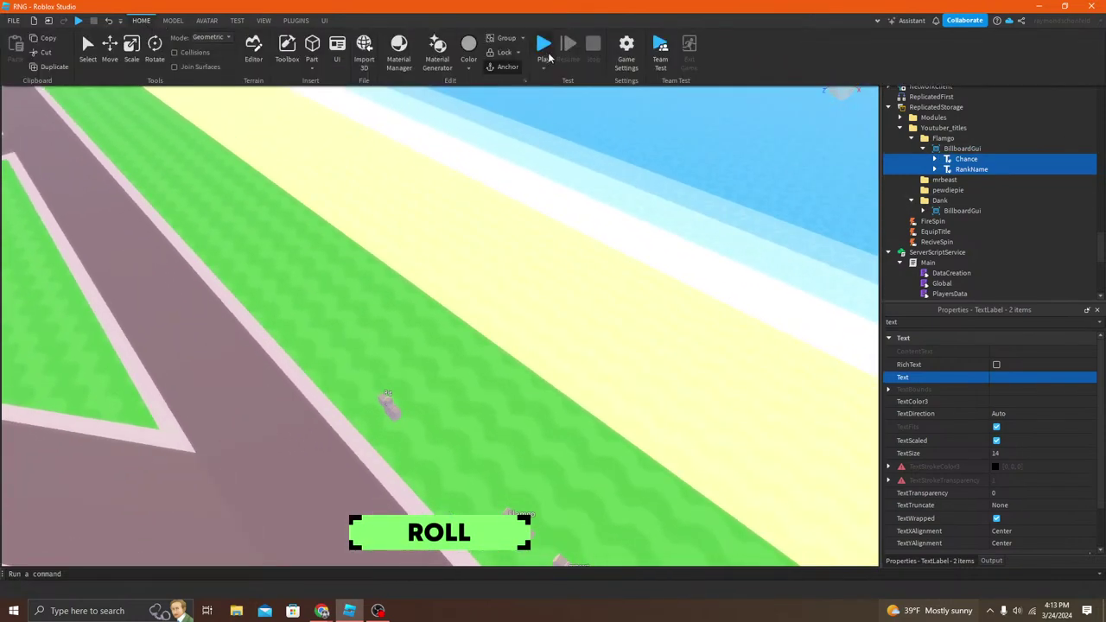
pyautogui.click(543, 44)
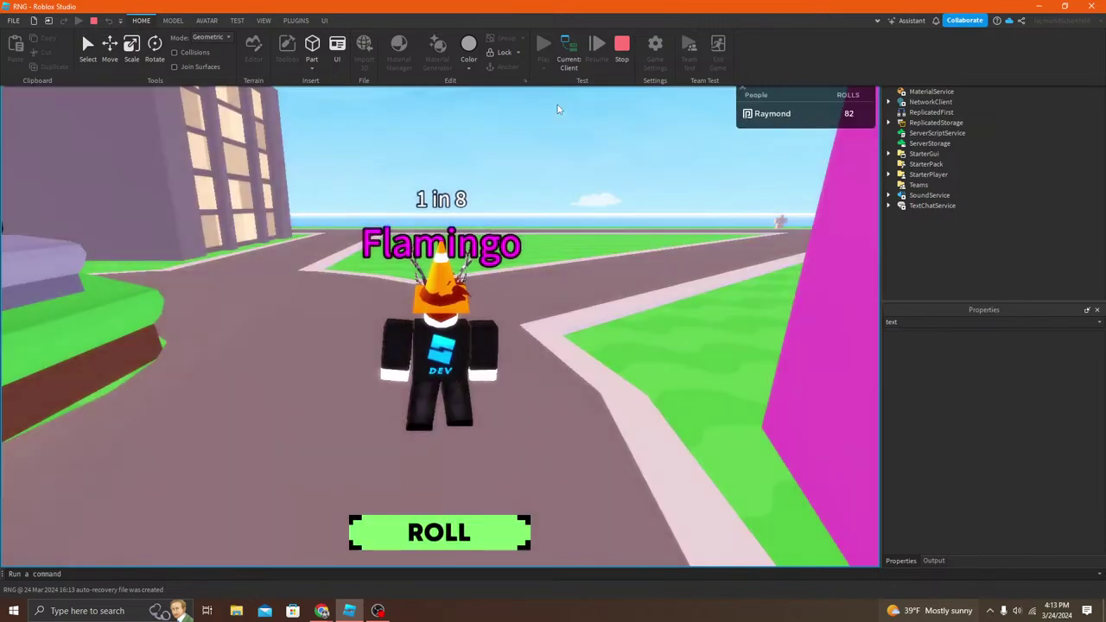
pyautogui.moveTo(525, 213); pyautogui.dragTo(502, 199, button='right')
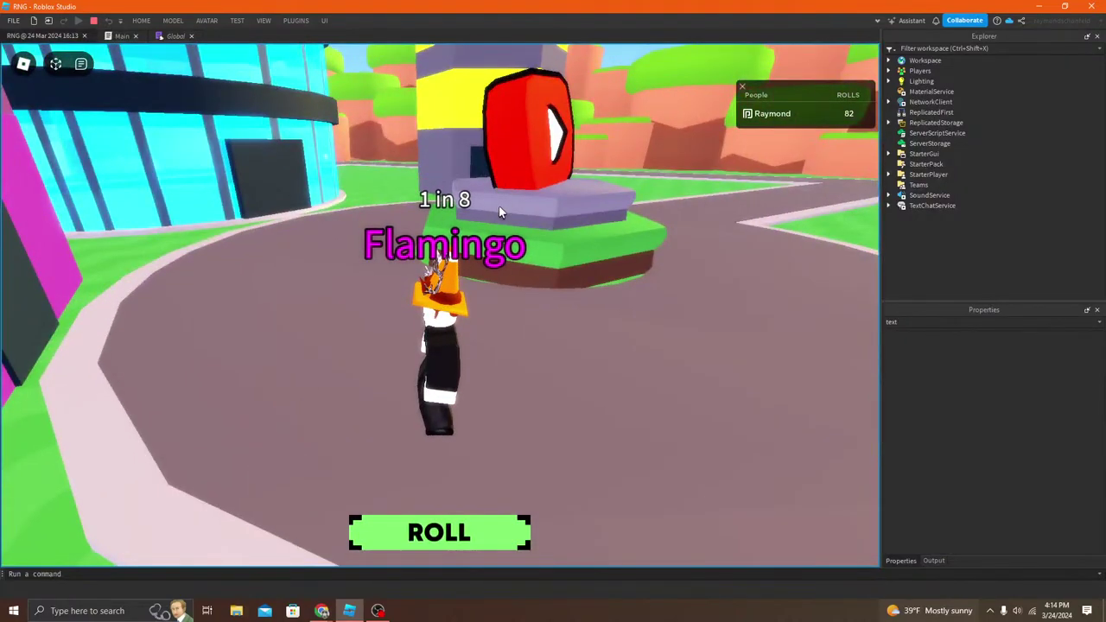
pyautogui.moveTo(505, 211); pyautogui.dragTo(506, 214, button='right')
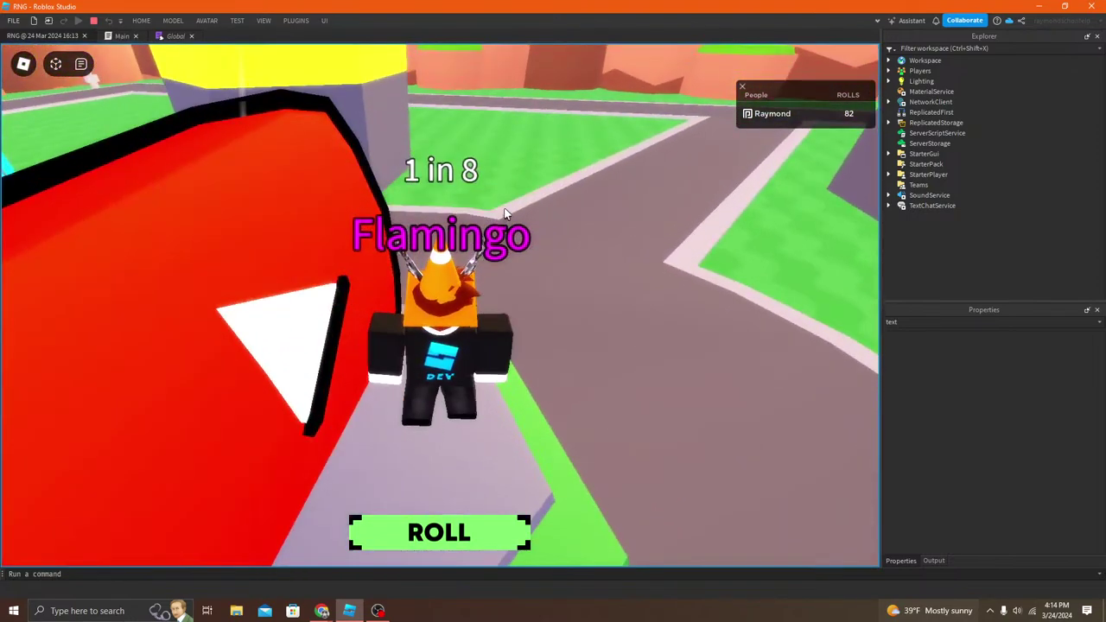
pyautogui.click(94, 21)
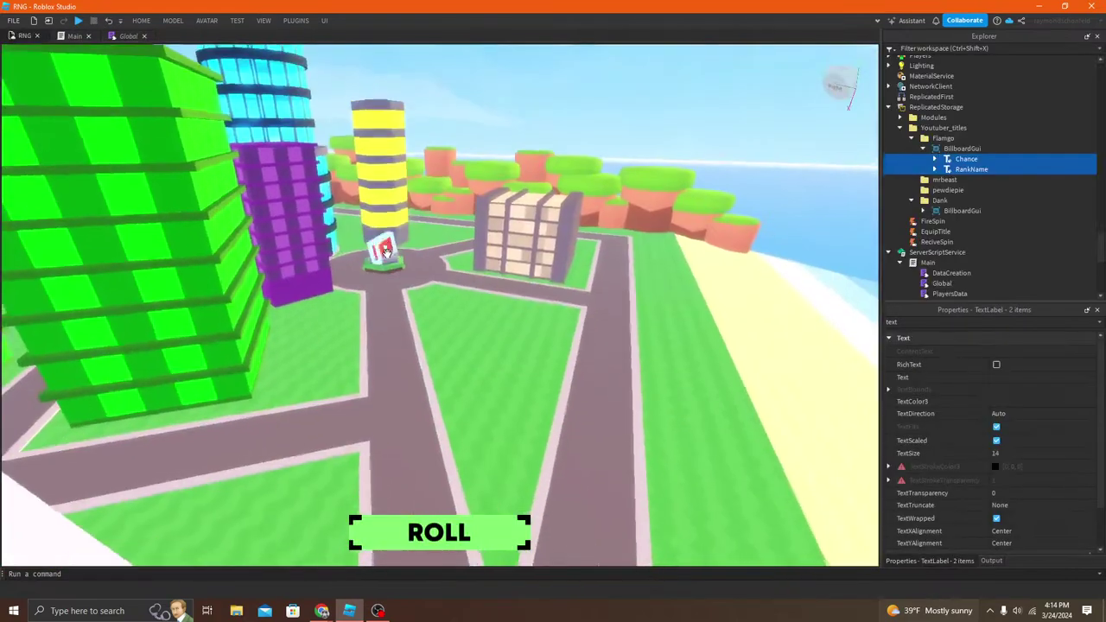
# Step: Examine the city map from above and around, ending at the YouTube button monument in the central plaza
pyautogui.moveTo(386, 252); pyautogui.dragTo(386, 254, button='right')
pyautogui.press('w')
pyautogui.press('w')
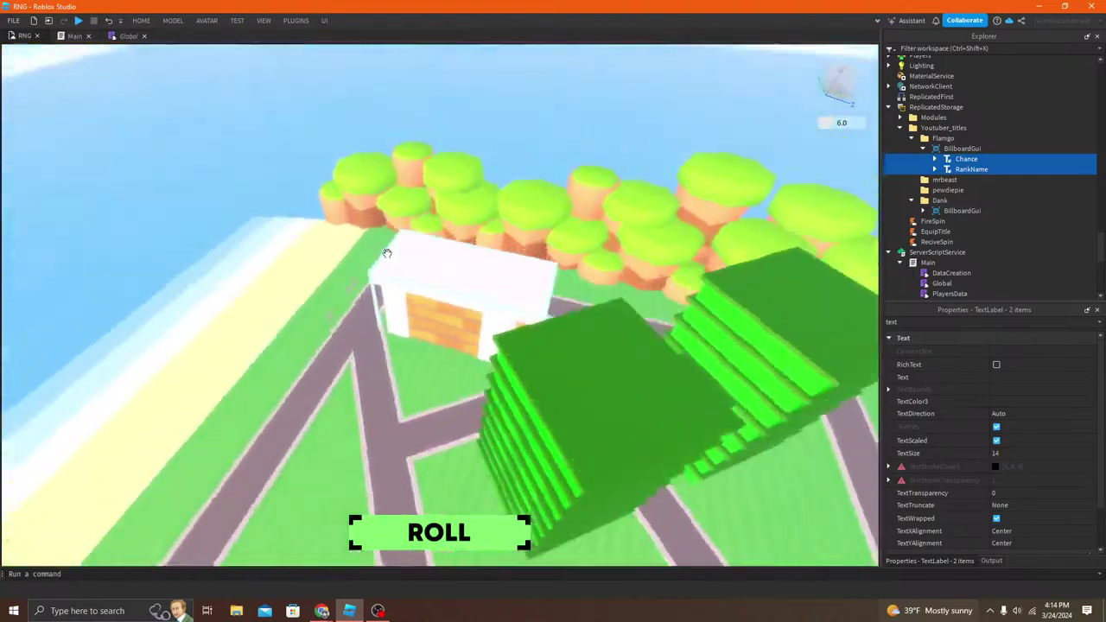
pyautogui.scroll(-5, 536, 246)
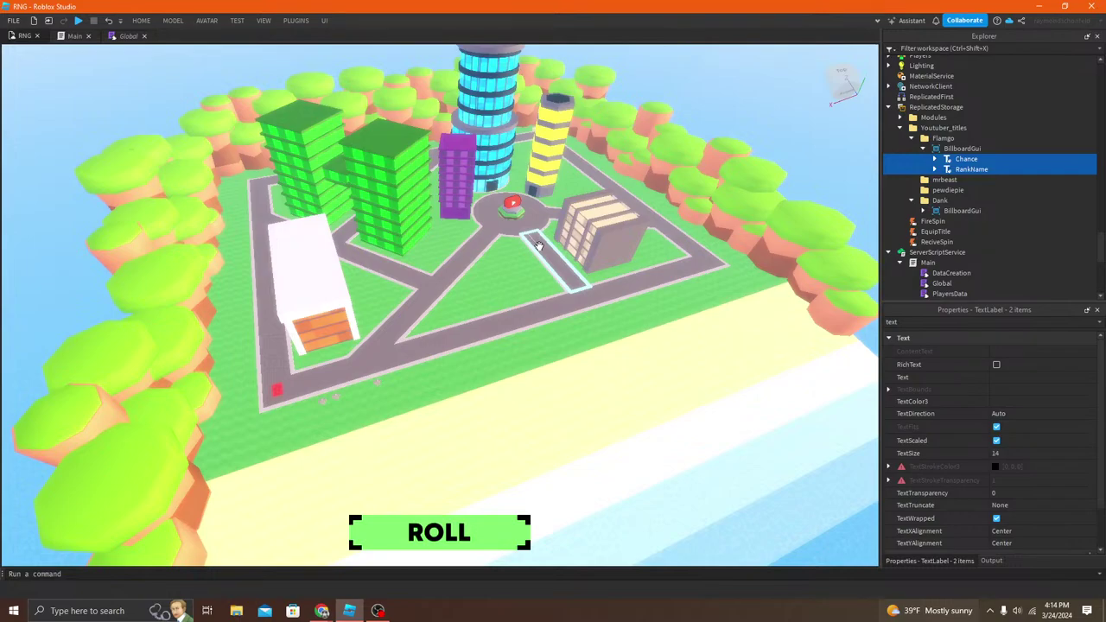
pyautogui.press('w')
pyautogui.moveTo(522, 251); pyautogui.dragTo(522, 250, button='right')
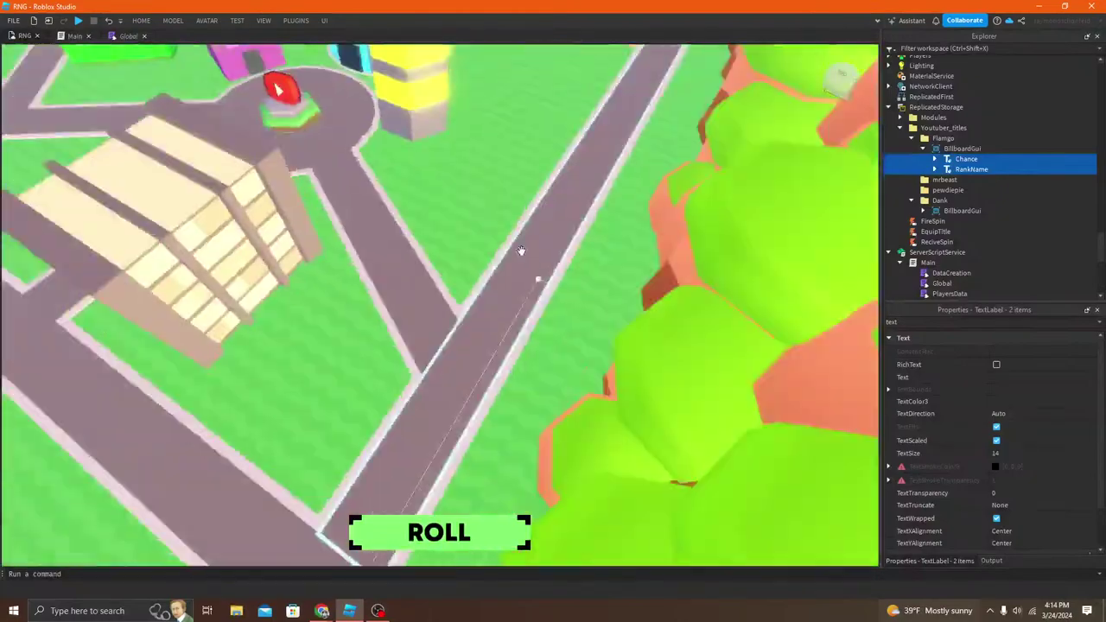
pyautogui.moveTo(521, 250); pyautogui.dragTo(522, 251, button='right')
pyautogui.scroll(-5, 523, 251)
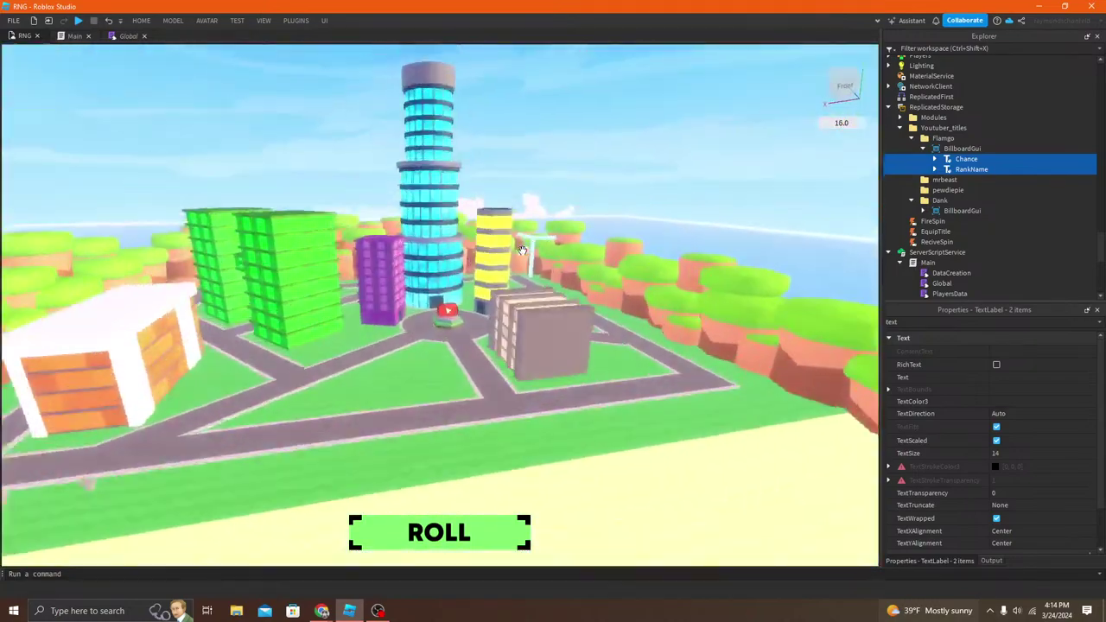
pyautogui.scroll(8, 522, 251)
# Step: Start a playtest and run the character from the plaza along the road towards the orange and white building, viewing the overhead title
pyautogui.click(141, 20)
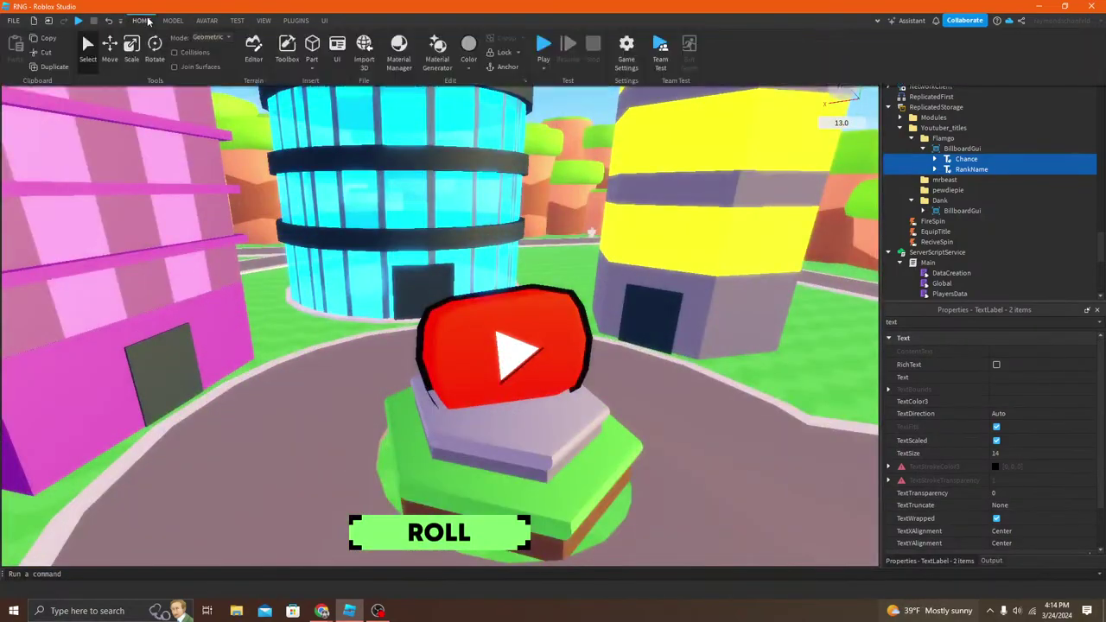
pyautogui.click(545, 44)
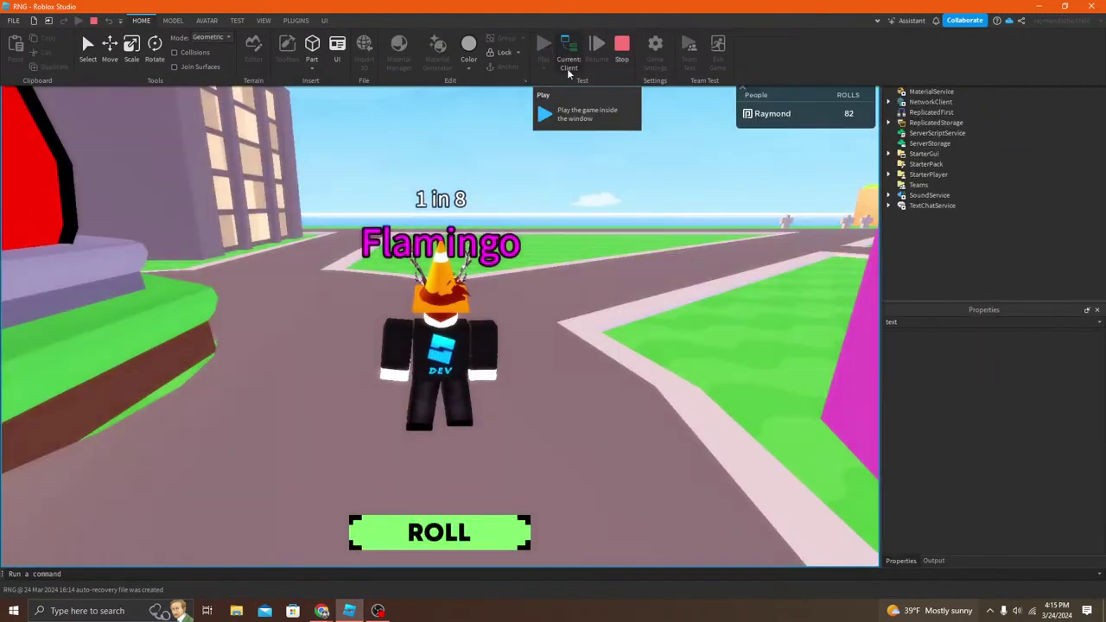
pyautogui.moveTo(636, 189); pyautogui.dragTo(725, 279, button='right')
pyautogui.moveTo(514, 446); pyautogui.dragTo(514, 446, button='right')
pyautogui.press('w')
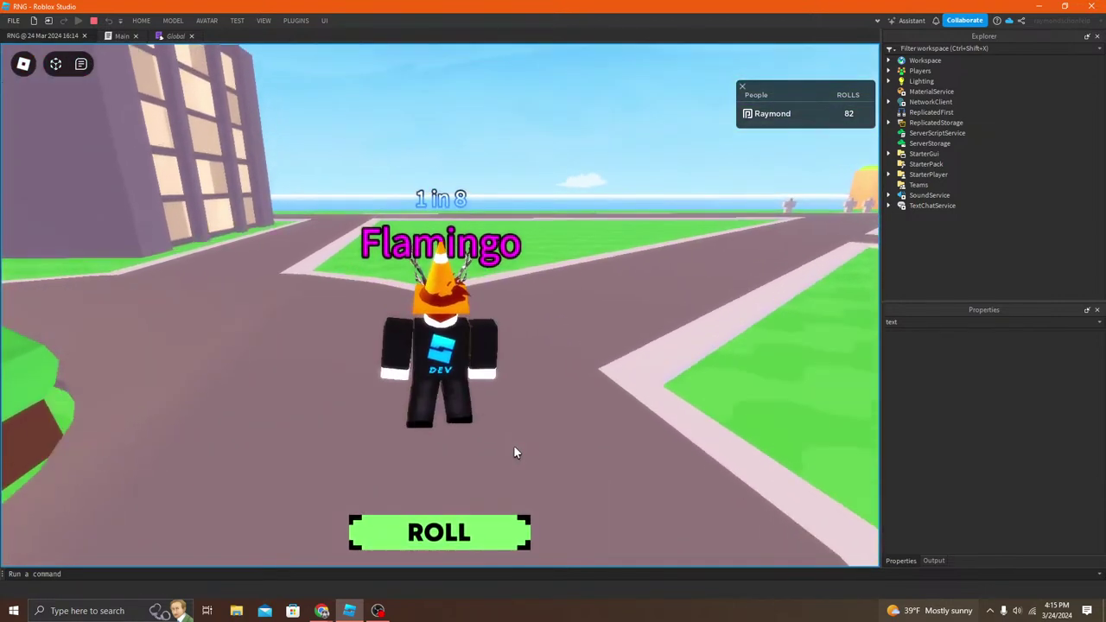
pyautogui.moveTo(514, 447); pyautogui.dragTo(514, 446, button='right')
pyautogui.press('w')
pyautogui.press('w')
pyautogui.press('space')
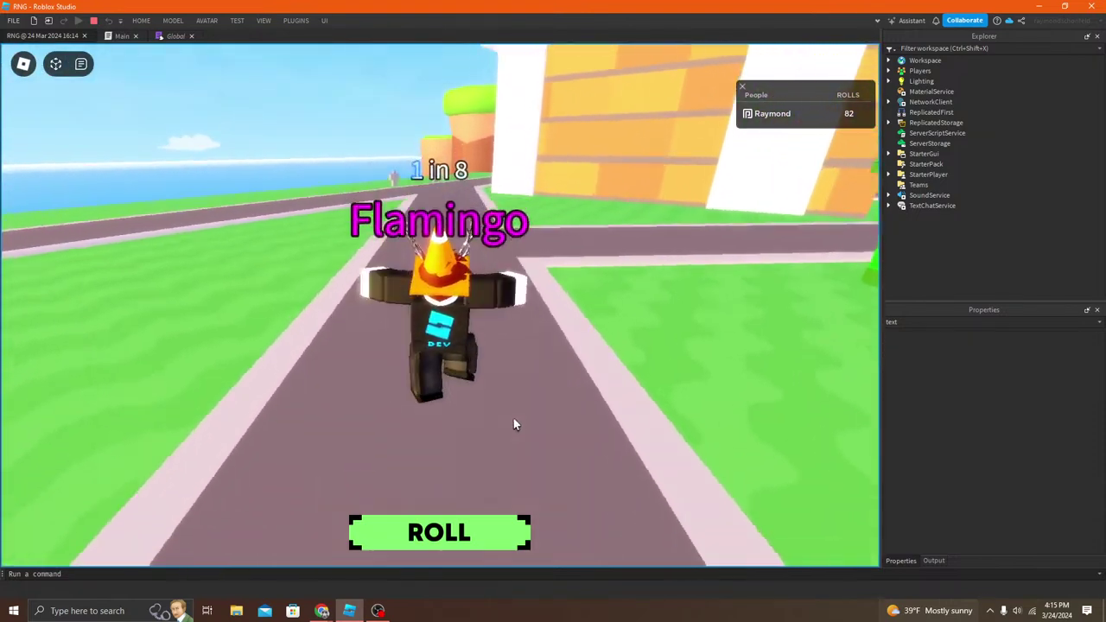
pyautogui.press('w')
pyautogui.press('w')
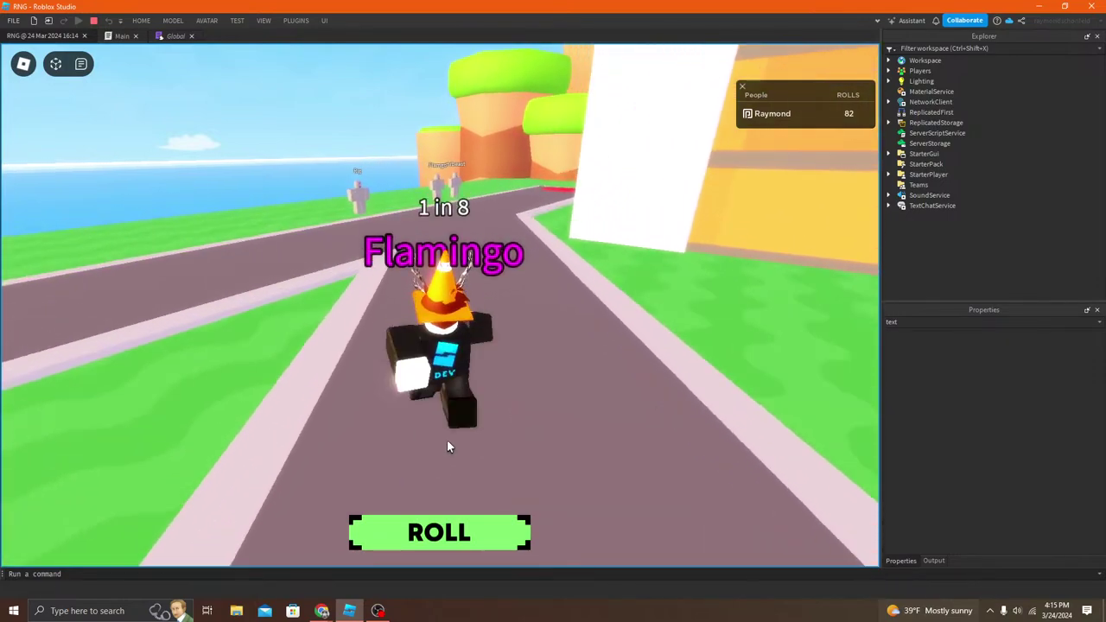
# Step: Run and jump the character back towards the YouTube button monument, checking the overhead Flamingo title at close and far camera distances
pyautogui.press('w')
pyautogui.press('space')
pyautogui.press('w')
pyautogui.moveTo(409, 419); pyautogui.dragTo(410, 419, button='right')
pyautogui.scroll(5, 410, 419)
pyautogui.scroll(-5, 440, 310)
pyautogui.moveTo(440, 310); pyautogui.dragTo(440, 310, button='right')
pyautogui.press('w')
pyautogui.press('space')
pyautogui.press('space')
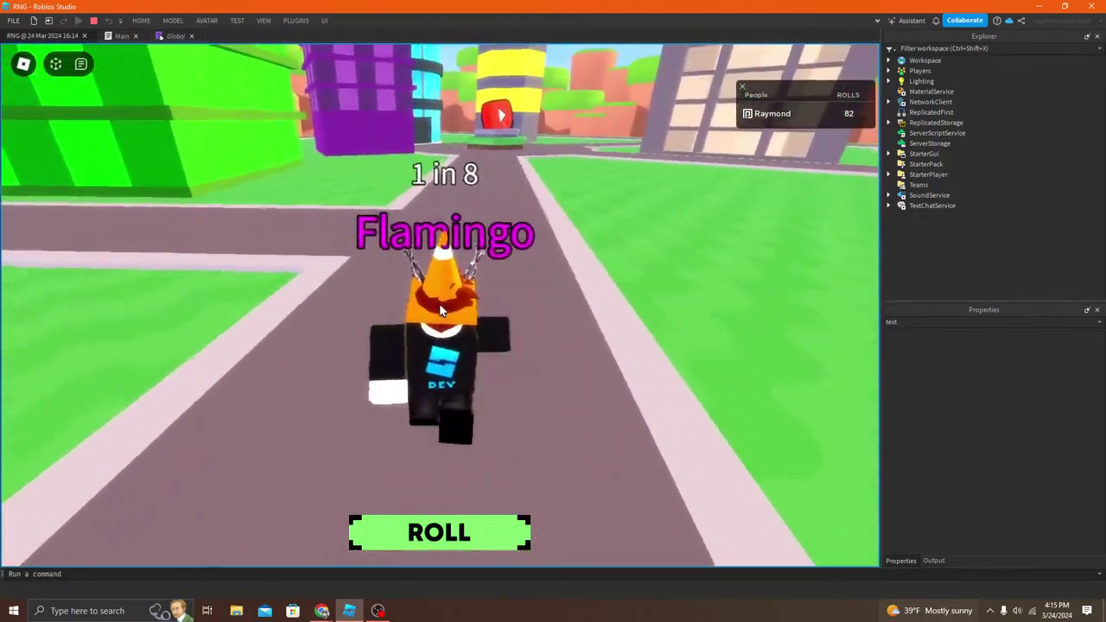
pyautogui.press('w')
pyautogui.press('w')
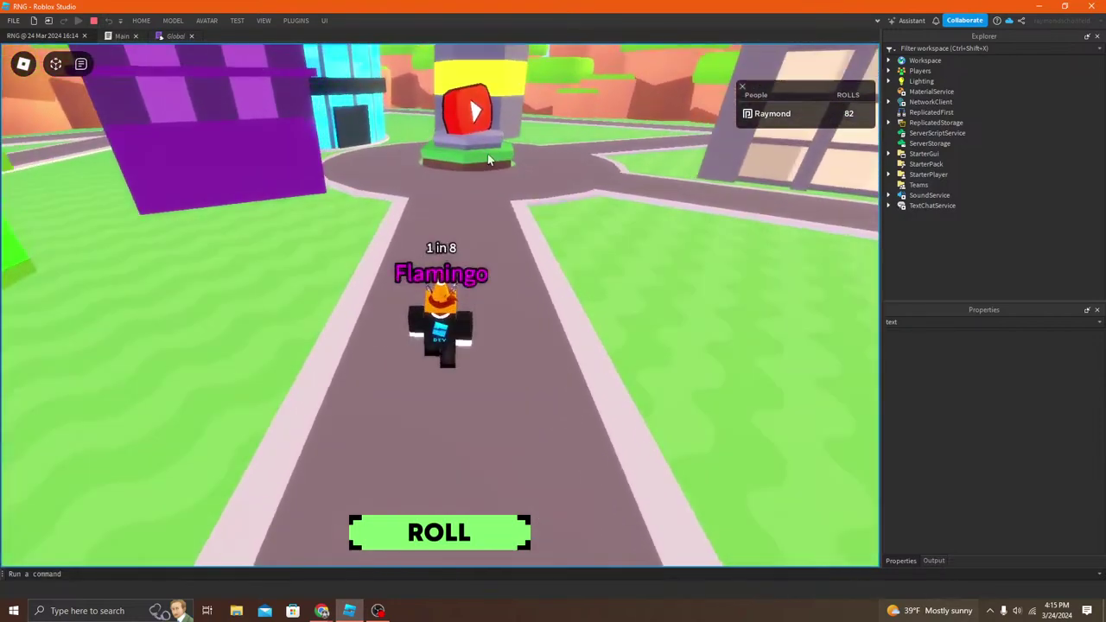
# Step: View the overhead title from above, roll once for a random YouTuber, and stop the playtest
pyautogui.press('w')
pyautogui.moveTo(253, 170); pyautogui.dragTo(253, 170, button='right')
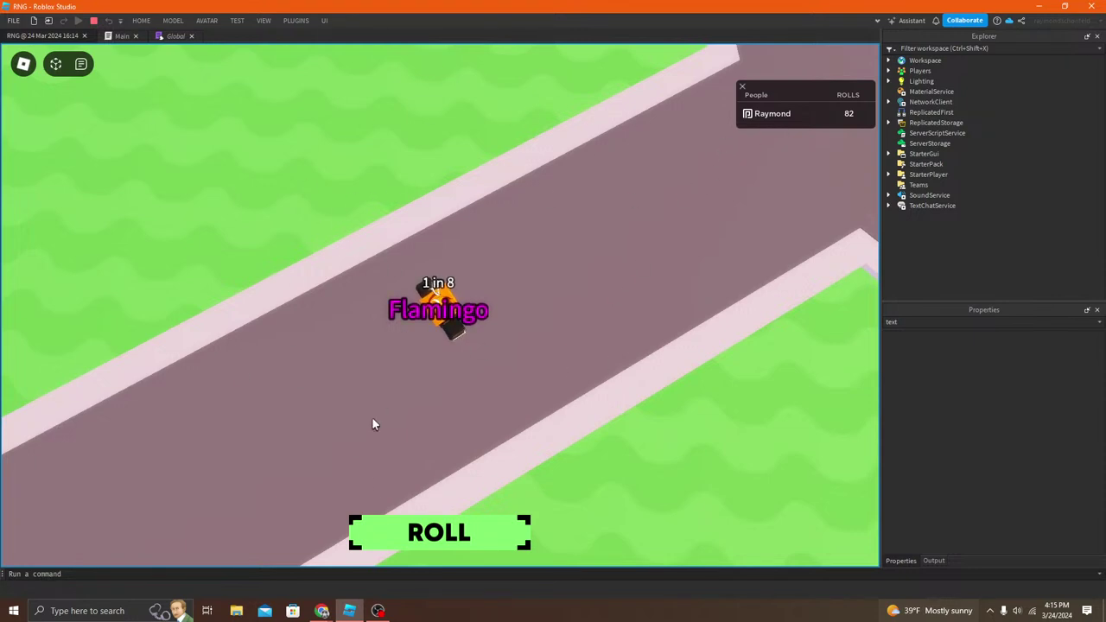
pyautogui.moveTo(246, 184); pyautogui.dragTo(219, 217, button='right')
pyautogui.click(471, 525)
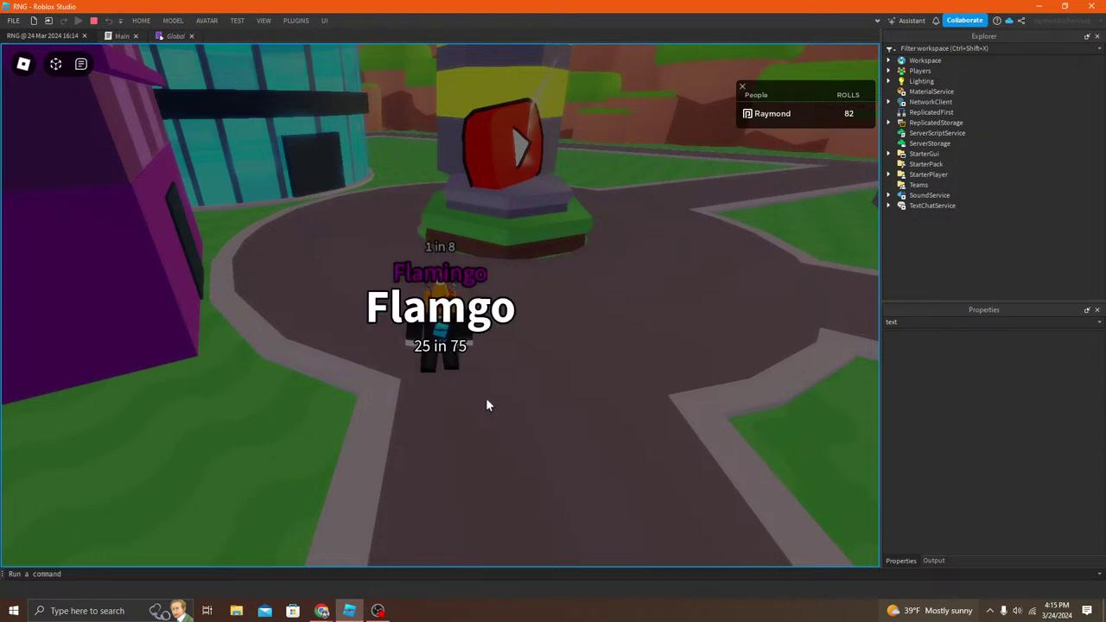
pyautogui.click(93, 20)
# Step: Look over the Main and Global scripts and select the DataCreation module under Main
pyautogui.click(82, 36)
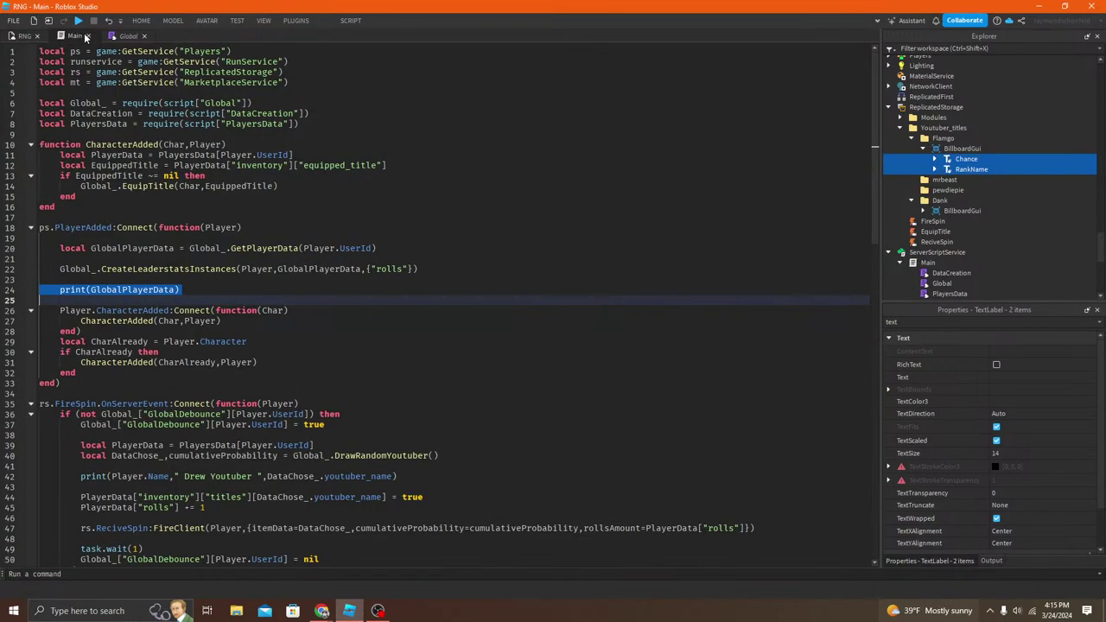
pyautogui.click(120, 38)
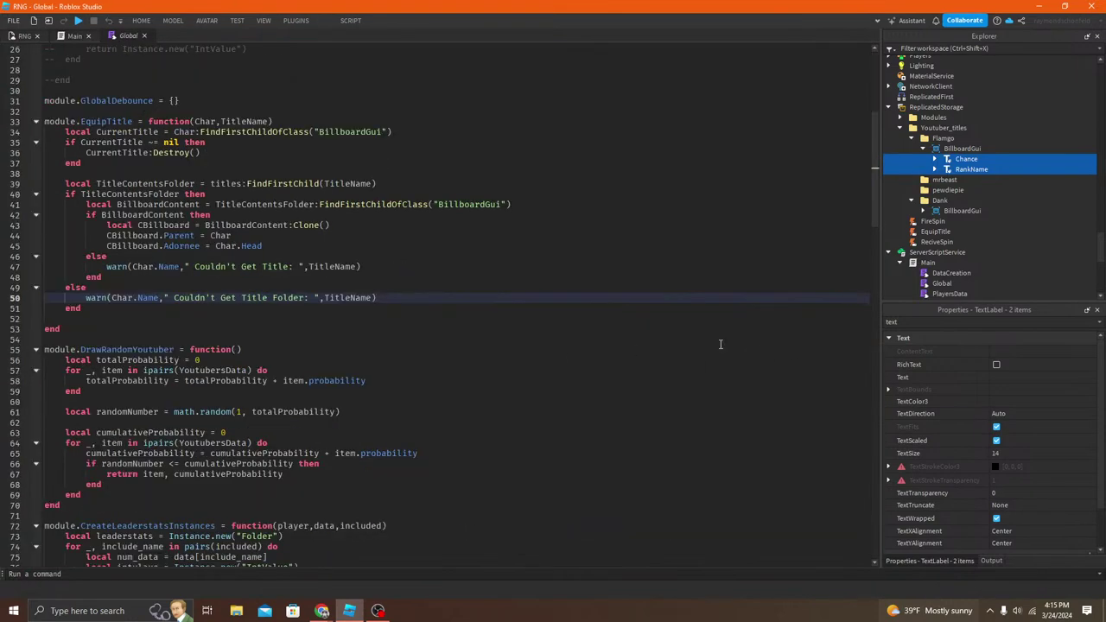
pyautogui.click(971, 170)
pyautogui.scroll(-3, 951, 207)
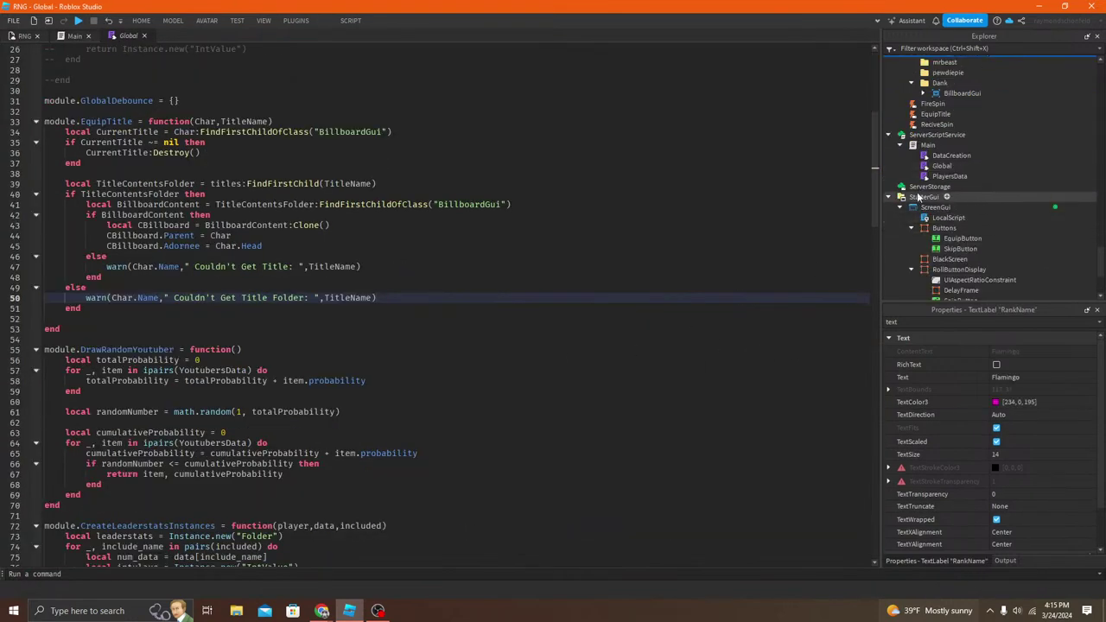
pyautogui.click(929, 177)
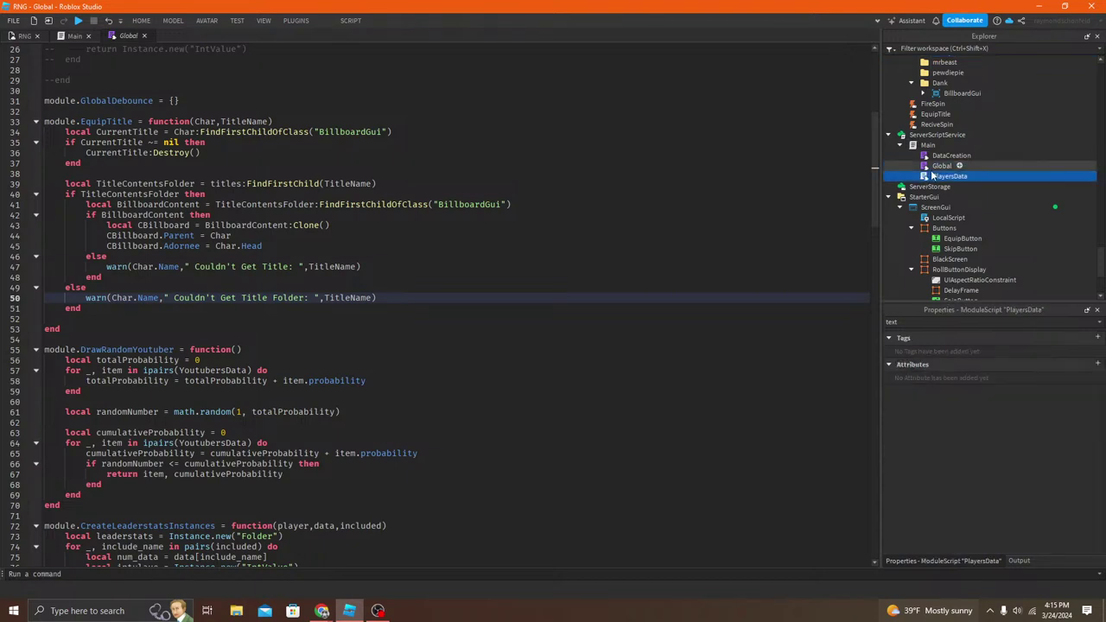
pyautogui.click(940, 166)
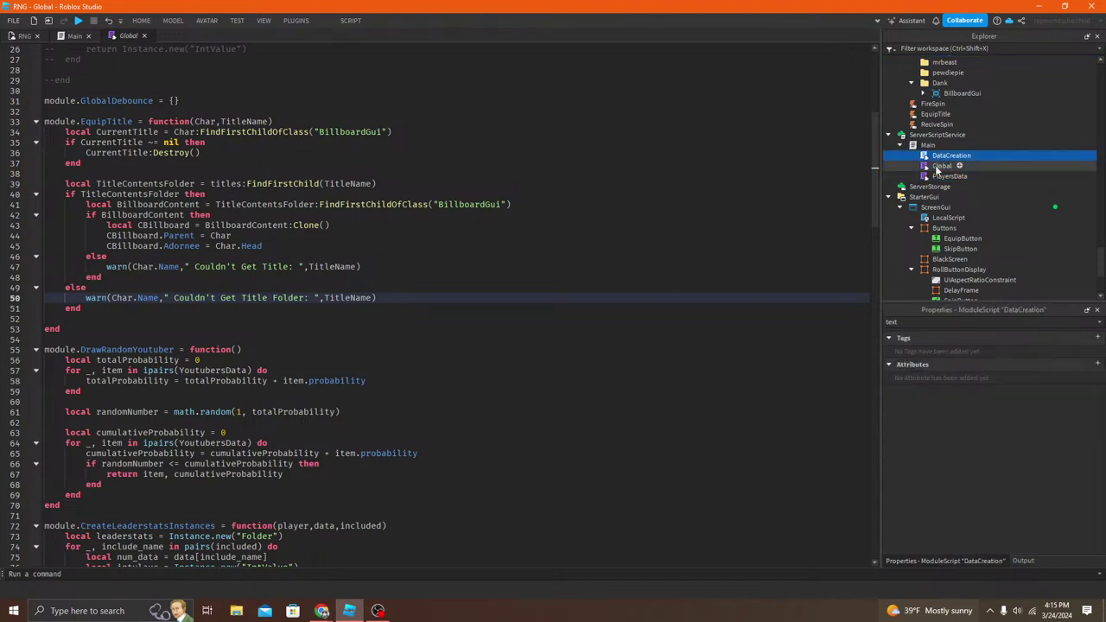
pyautogui.click(926, 156)
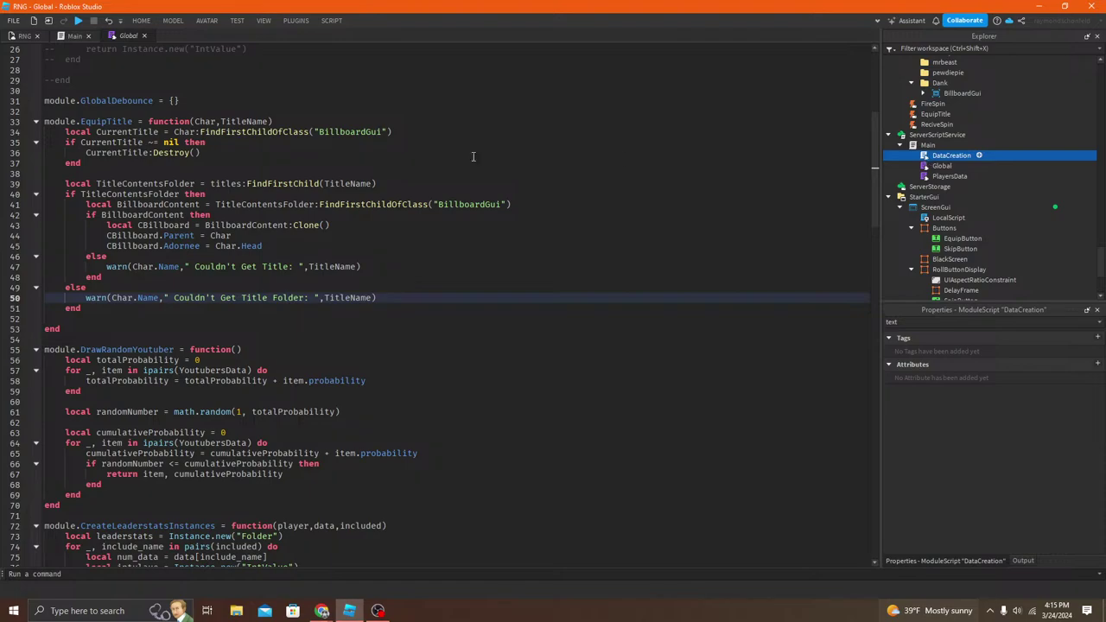
# Step: Return to the 3D scene and examine the whole city map from above
pyautogui.click(25, 35)
pyautogui.moveTo(109, 87); pyautogui.dragTo(299, 262, button='right')
pyautogui.scroll(-10, 299, 262)
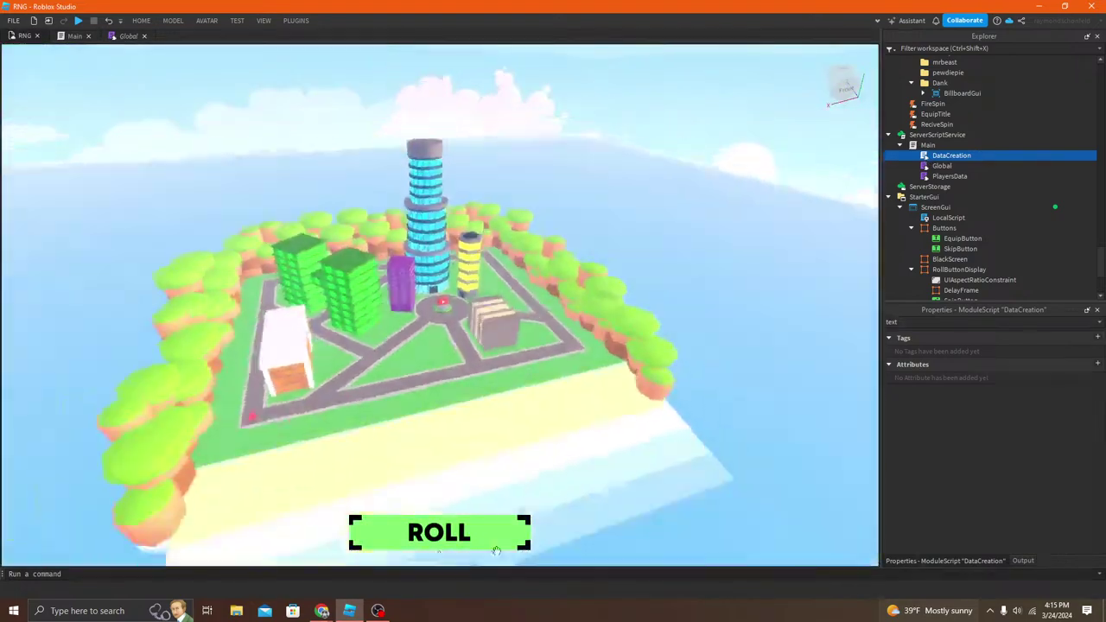
pyautogui.scroll(5, 468, 396)
# Step: Open the Global and DataCreation modules to review their code
pyautogui.click(940, 166)
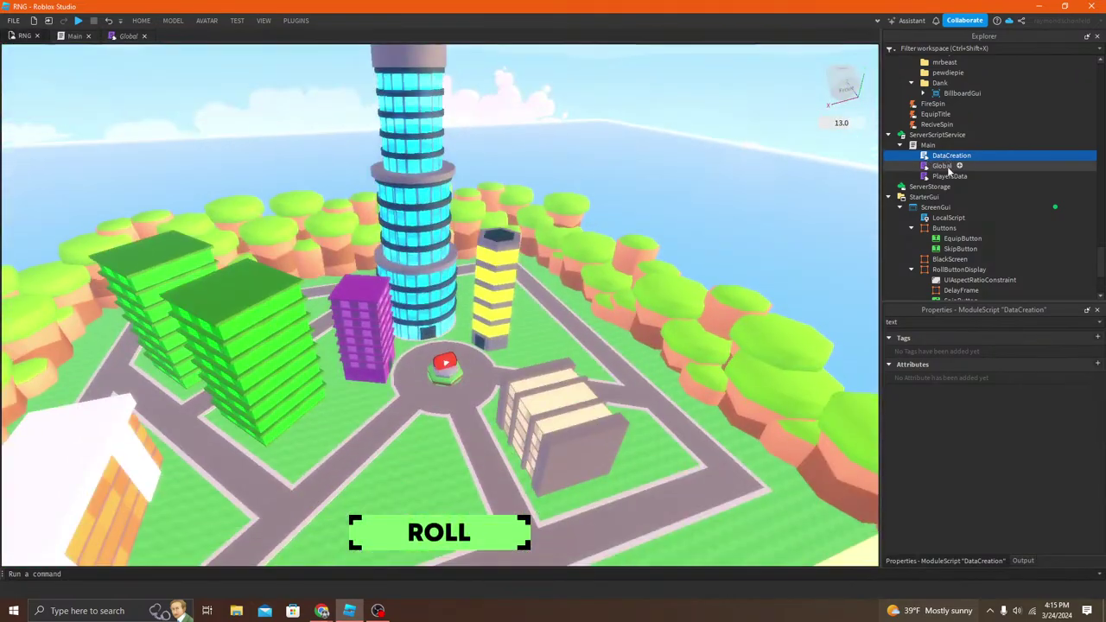
pyautogui.doubleClick(940, 168)
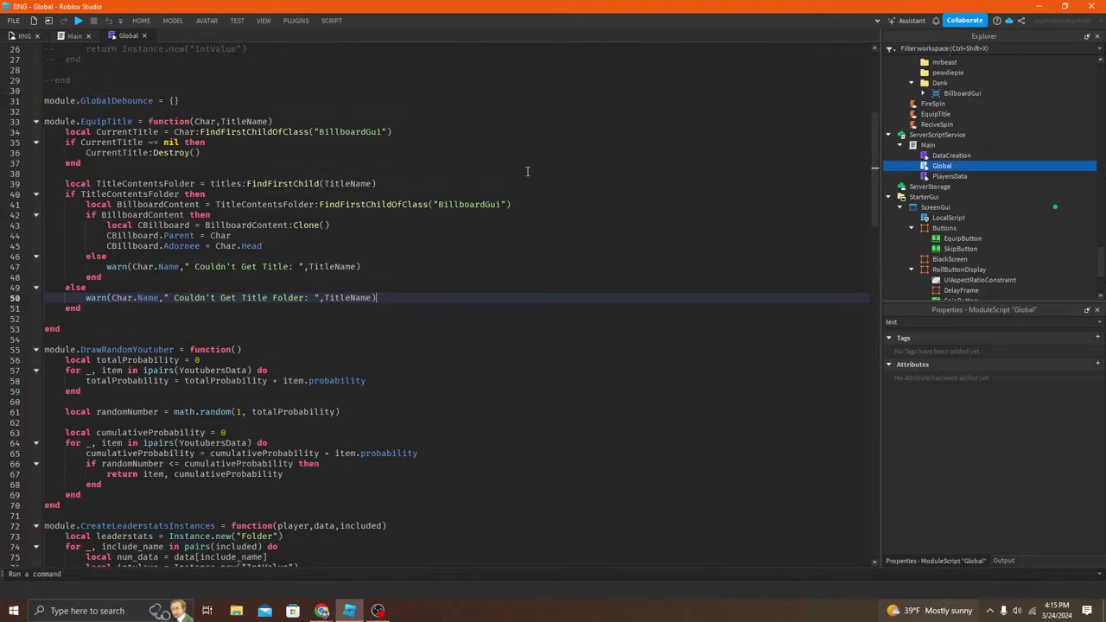
pyautogui.doubleClick(950, 155)
pyautogui.click(936, 176)
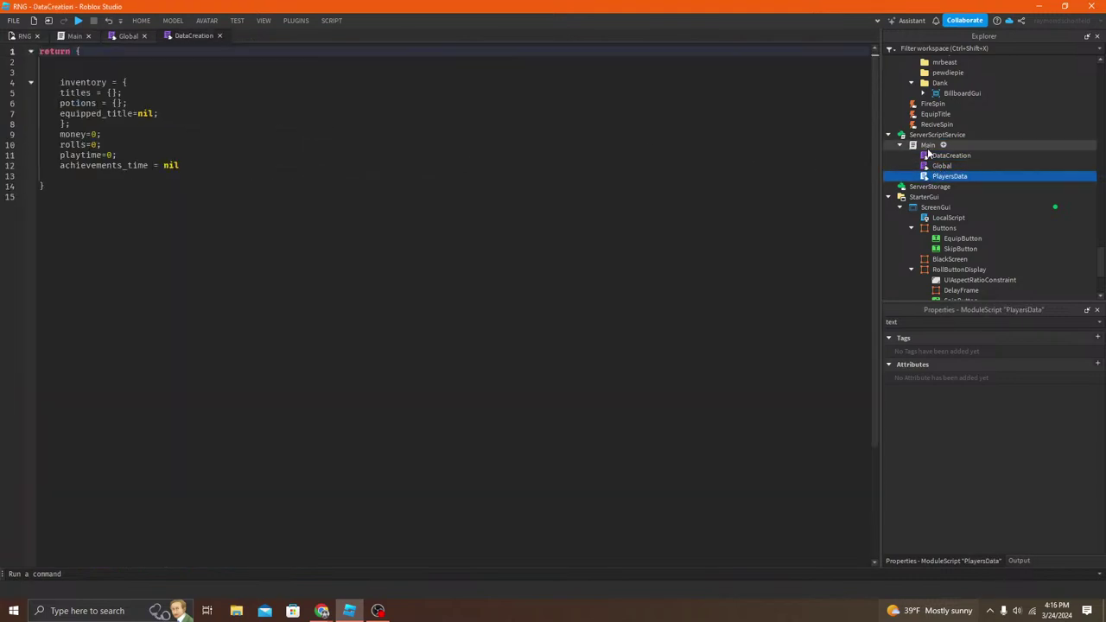
# Step: Collapse the Youtuber_titles folder and ServerScriptService in the object tree
pyautogui.scroll(5, 931, 172)
pyautogui.scroll(-3, 918, 216)
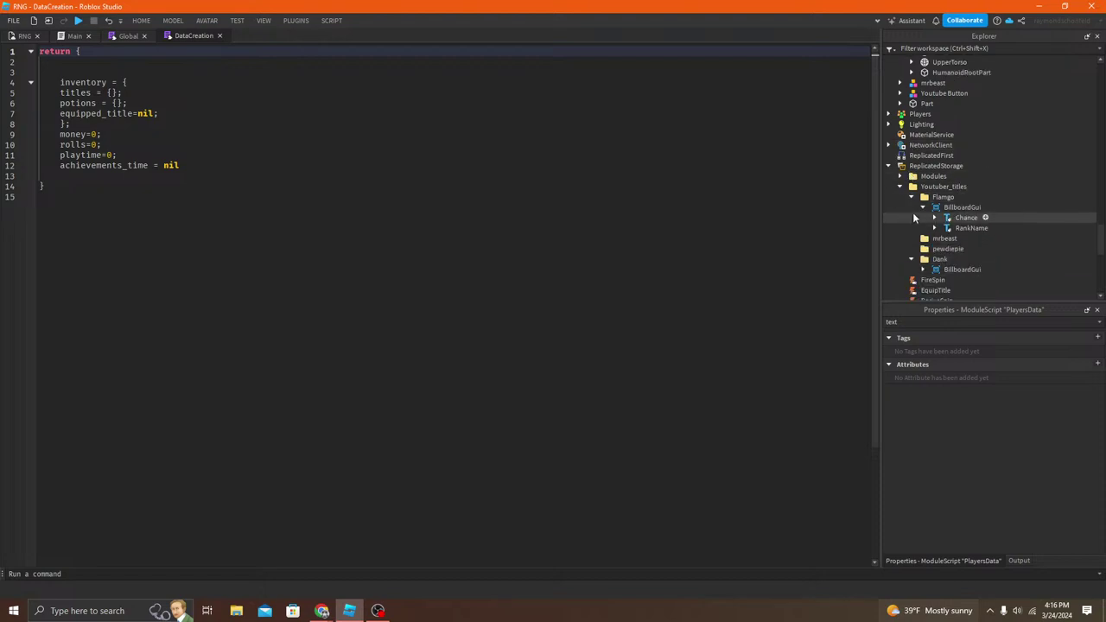
pyautogui.click(901, 187)
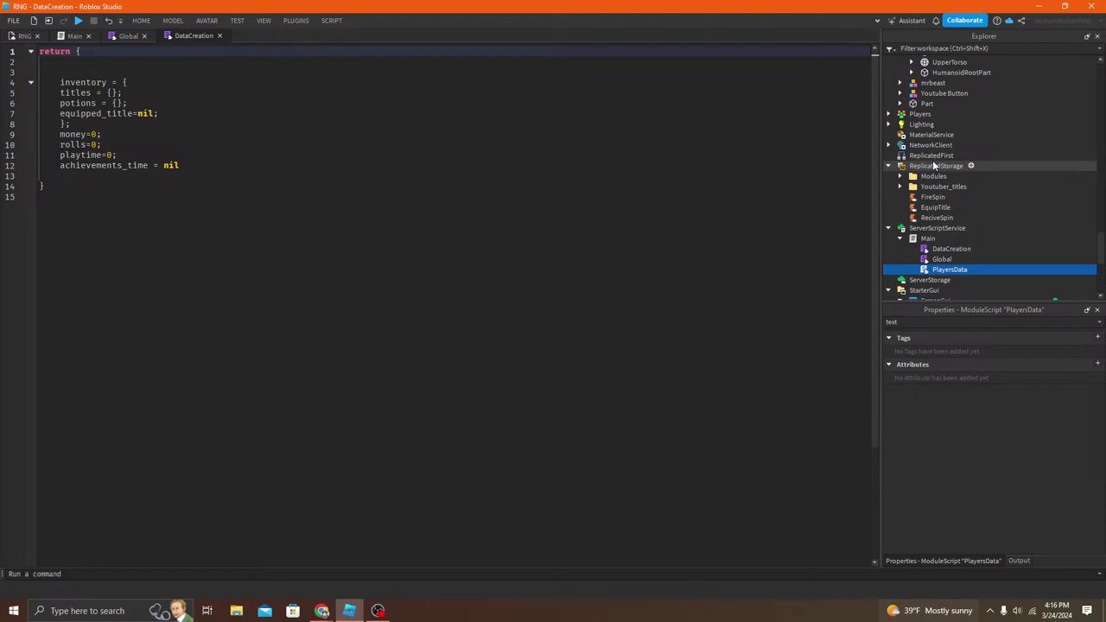
pyautogui.click(889, 165)
pyautogui.click(888, 124)
pyautogui.click(888, 114)
pyautogui.click(888, 114)
pyautogui.click(888, 124)
pyautogui.scroll(-3, 898, 151)
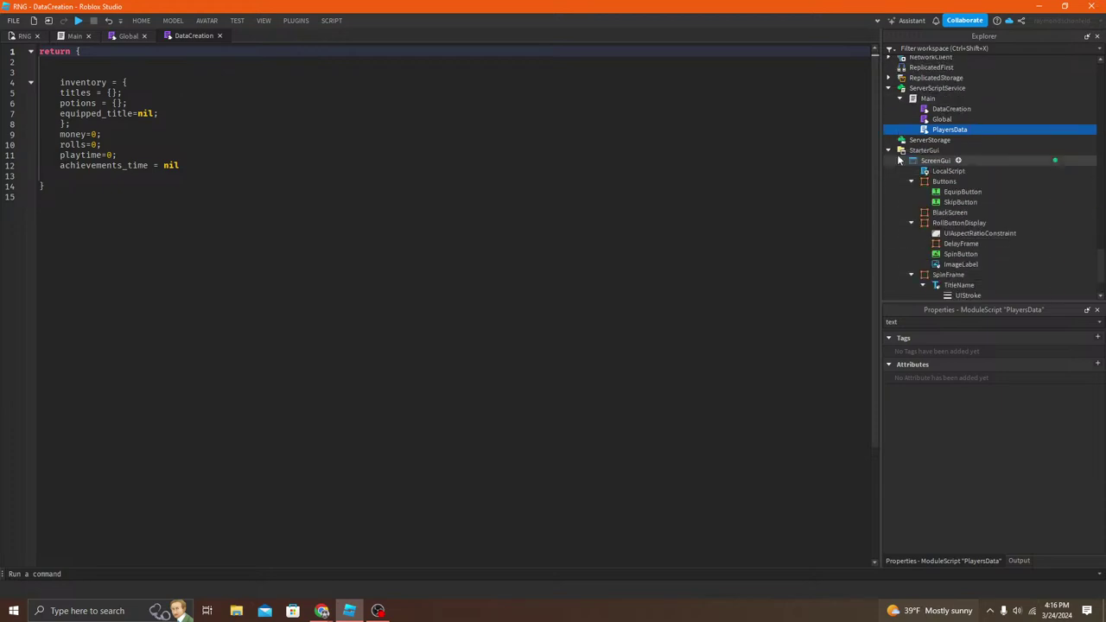
pyautogui.scroll(2, 916, 168)
pyautogui.click(888, 146)
# Step: Open the YoutubersData module from the Modules folder in ReplicatedStorage
pyautogui.click(888, 136)
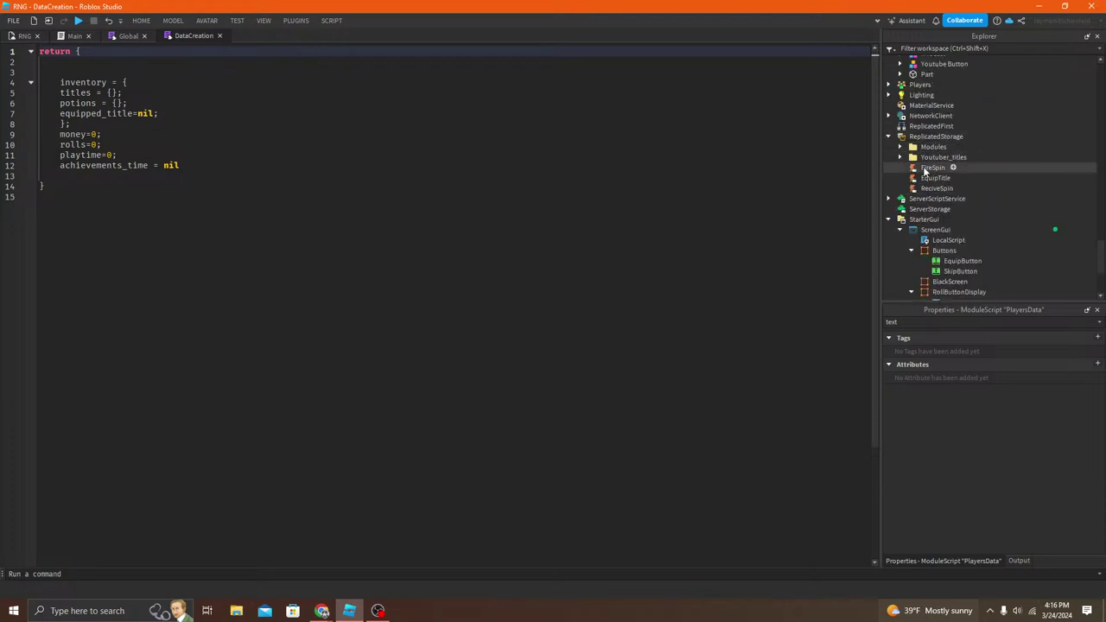
pyautogui.click(900, 146)
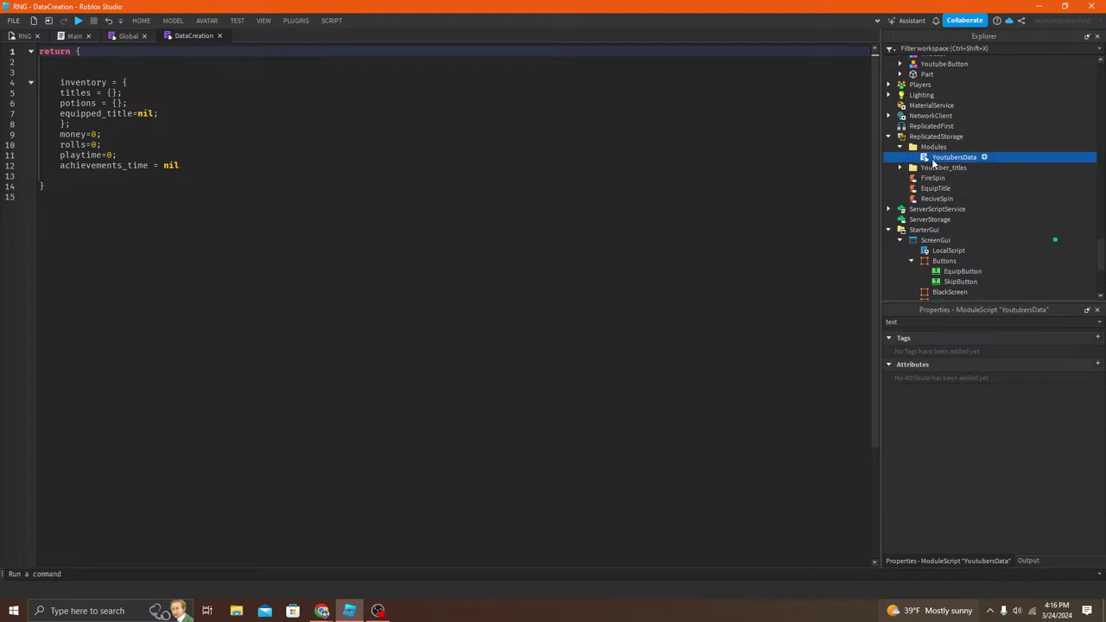
pyautogui.doubleClick(953, 157)
# Step: Indent the mrbeast entry's braces and the pewdiepie entry's closing brace by one level in the YoutubersData table
pyautogui.click(309, 186)
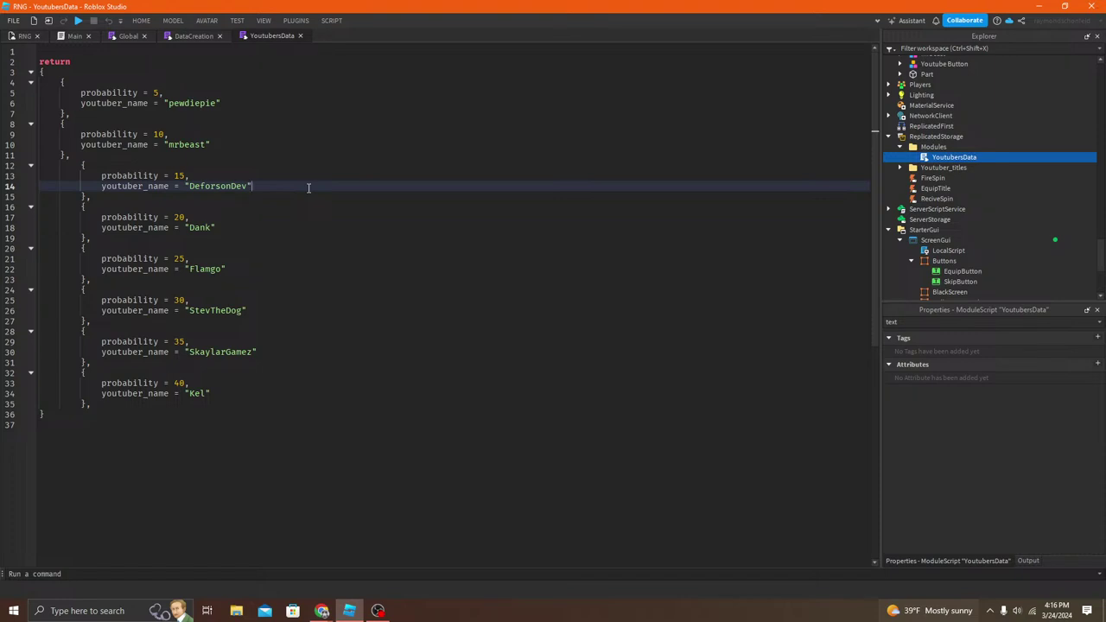
pyautogui.click(57, 155)
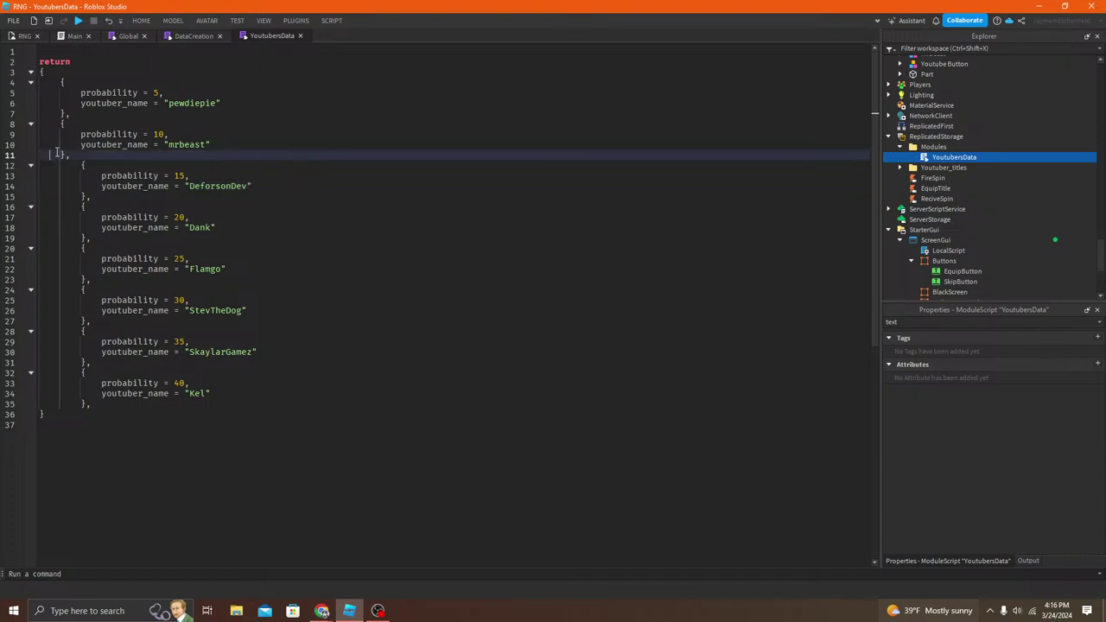
pyautogui.press('Tab')
pyautogui.press('Up')
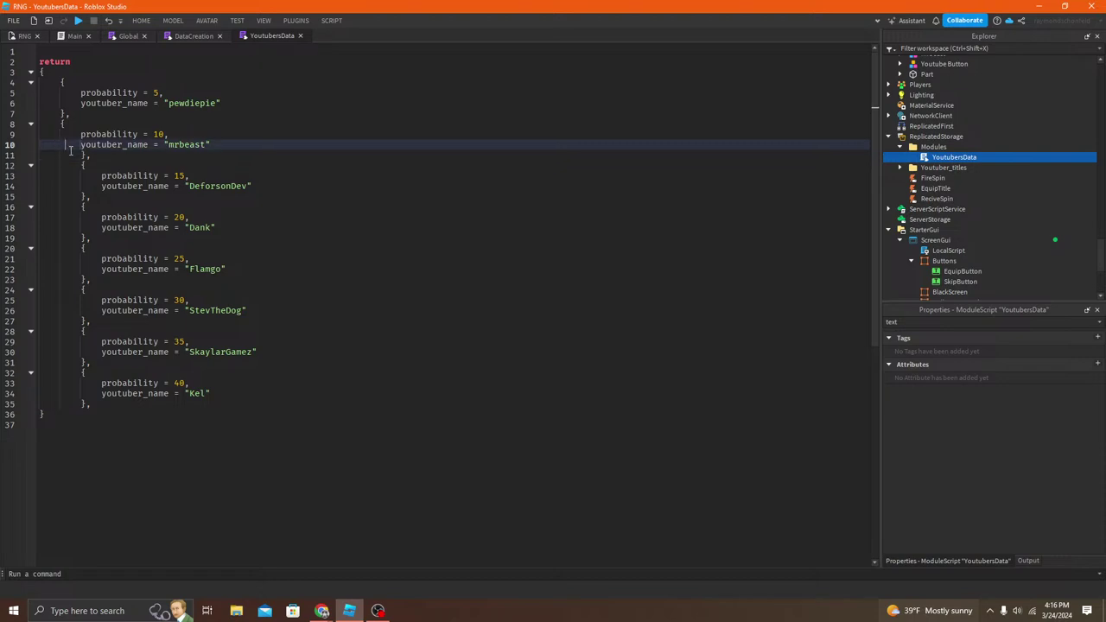
pyautogui.click(32, 123)
pyautogui.click(32, 123)
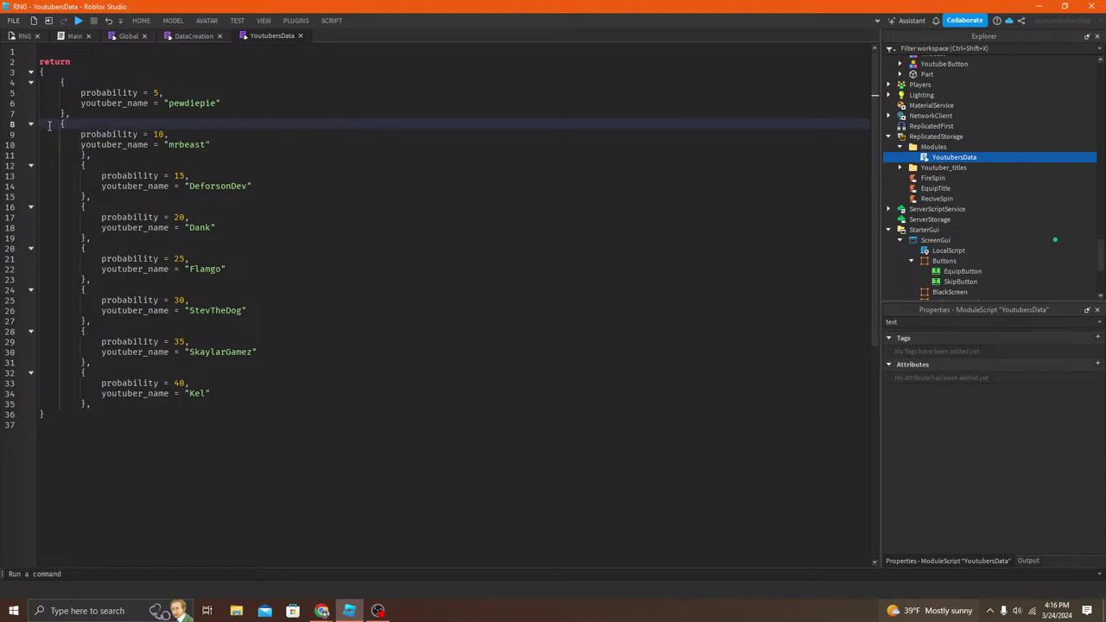
pyautogui.press('Tab')
pyautogui.press('Up')
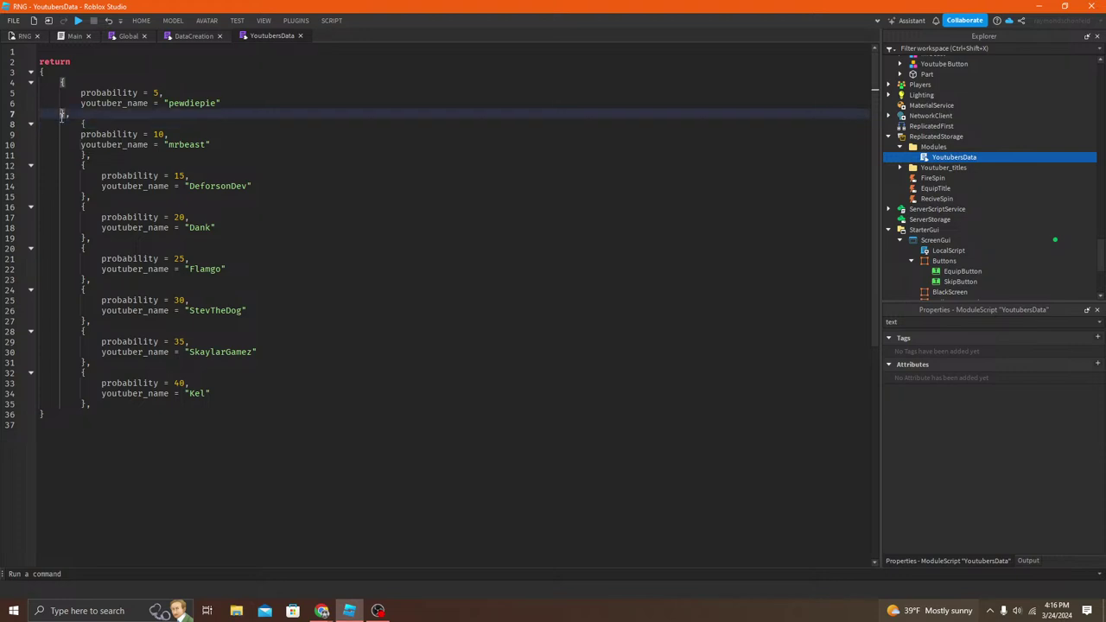
pyautogui.press('Tab')
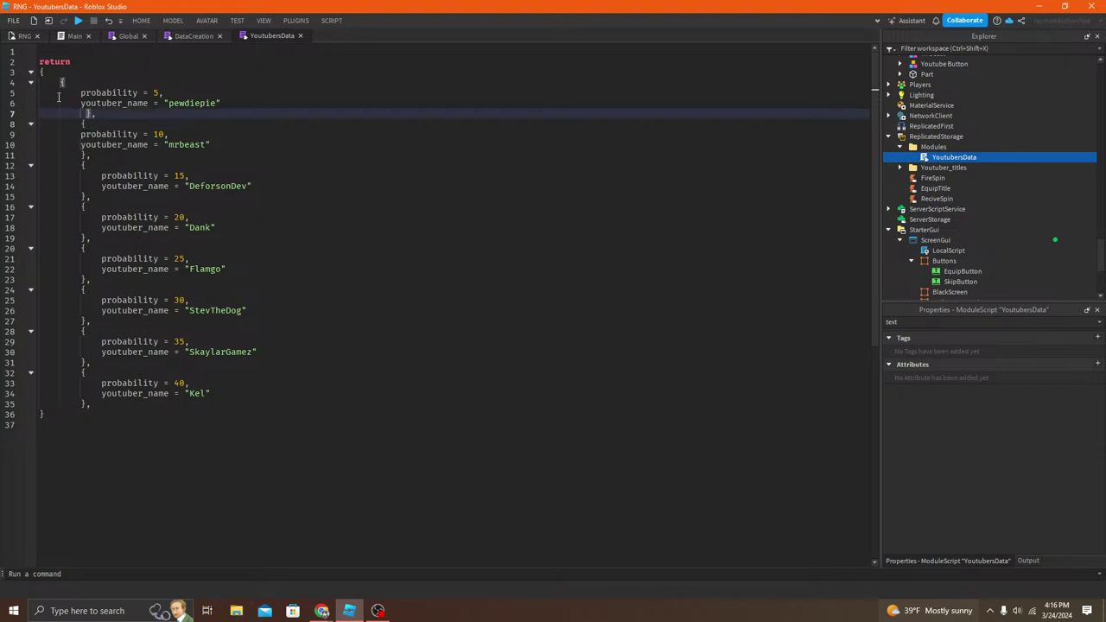
# Step: Format the whole YoutubersData script so that every entry in the table is indented consistently
pyautogui.click(57, 84)
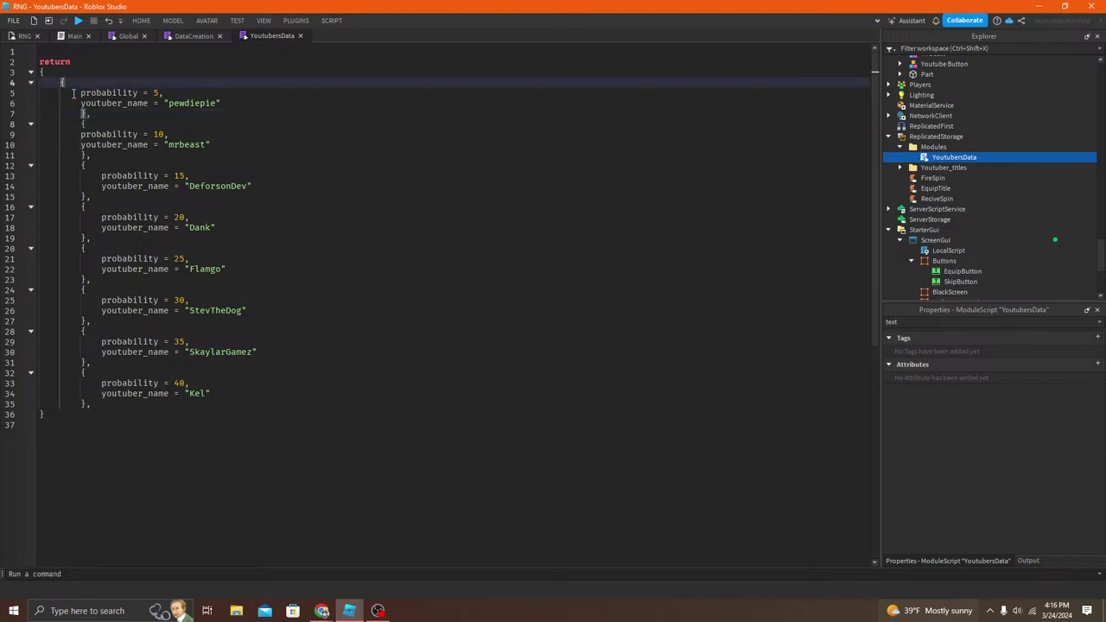
pyautogui.click(331, 21)
pyautogui.click(209, 51)
pyautogui.click(259, 208)
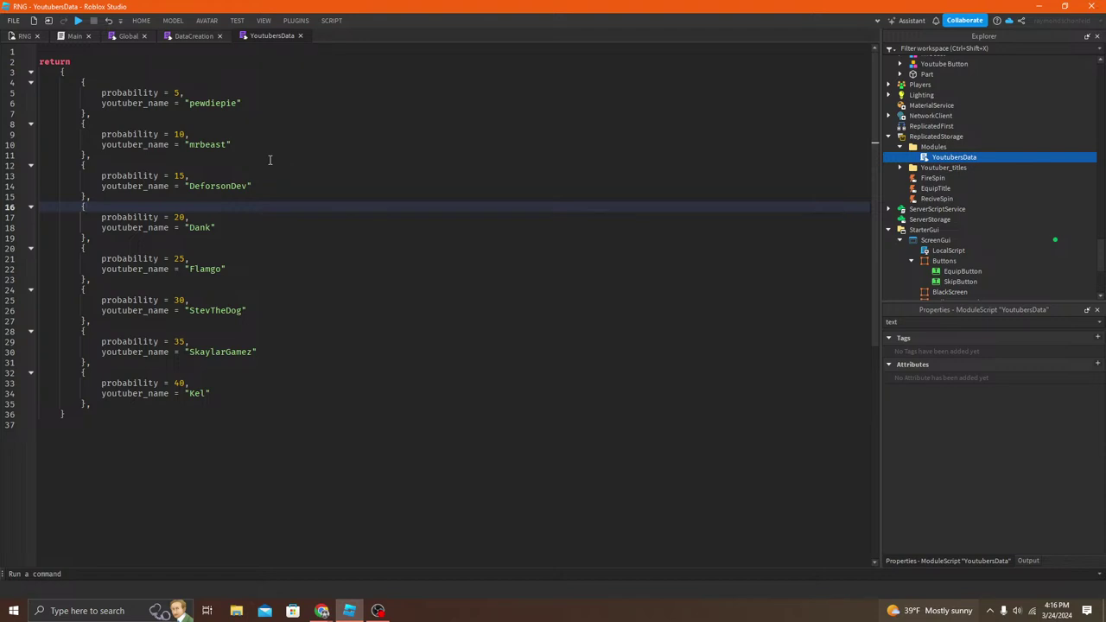
# Step: Insert an empty line below the youtuber_name line in the pewdiepie entry
pyautogui.click(301, 103)
pyautogui.press('Return')
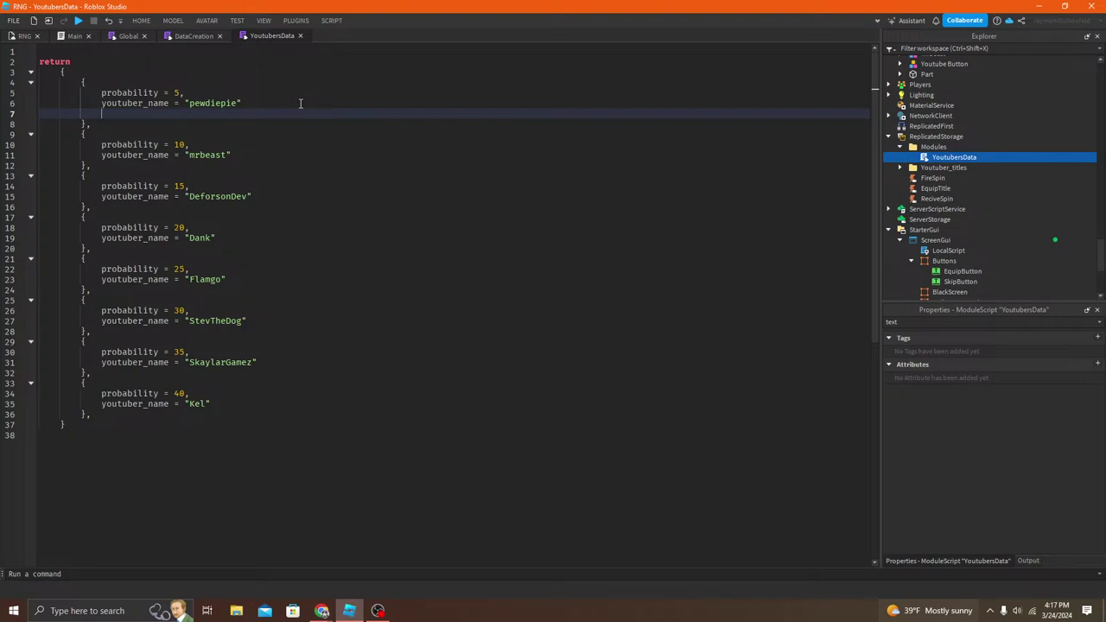
pyautogui.write('pro')
pyautogui.press('BackSpace')
pyautogui.press('BackSpace')
pyautogui.press('BackSpace')
pyautogui.write('t')
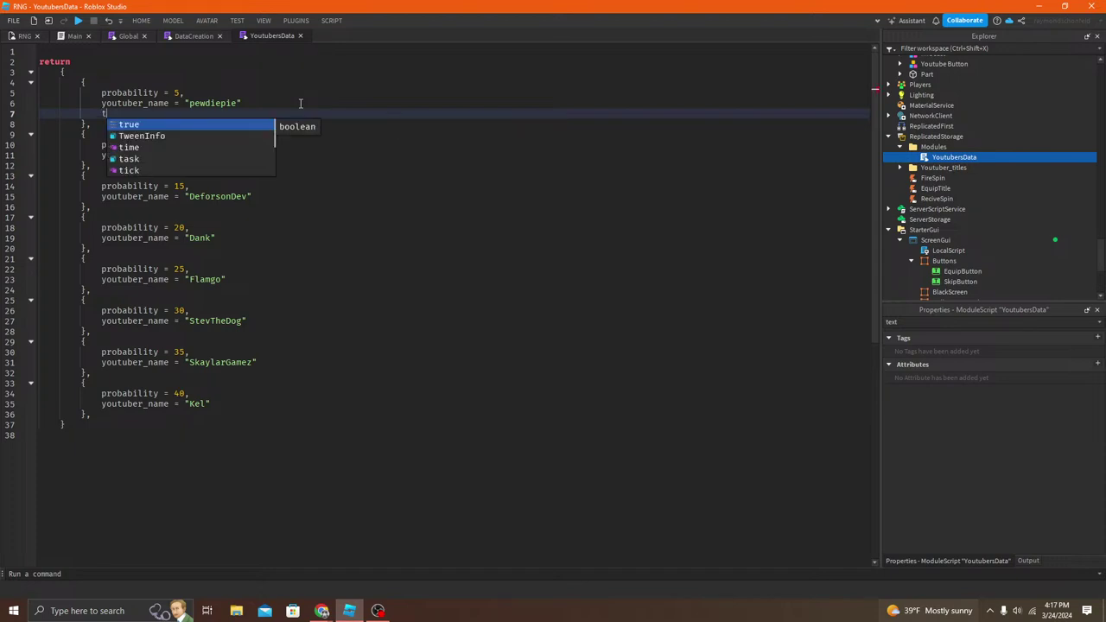
pyautogui.write('o')
pyautogui.press('BackSpace')
pyautogui.press('BackSpace')
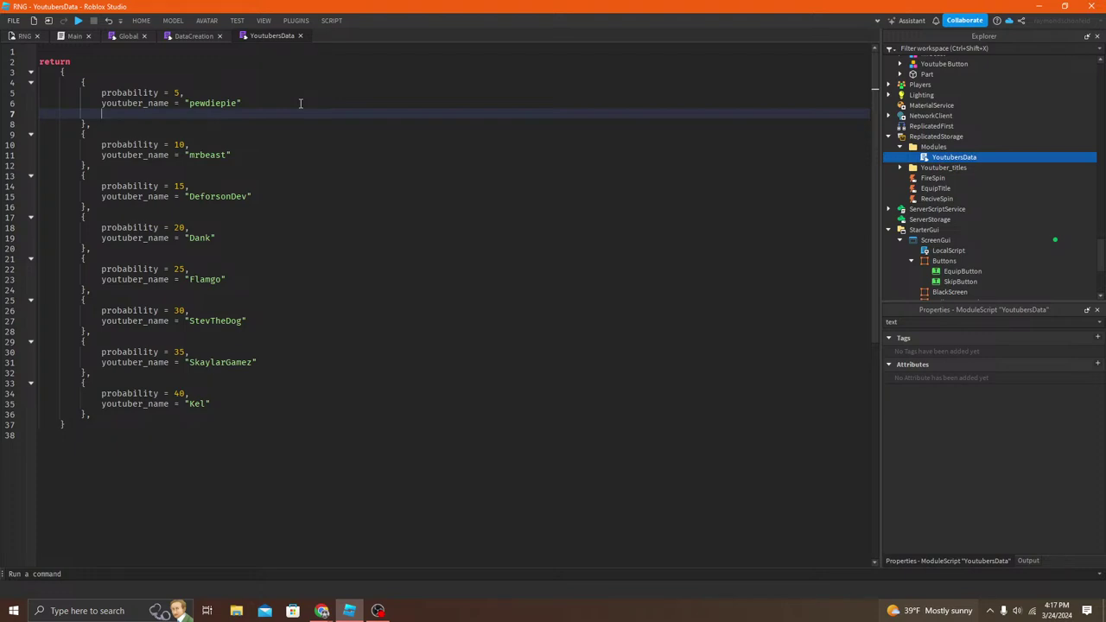
# Step: Add text_color = Color3.fromRGB() to the pewdiepie entry and end its youtuber_name and text_color lines with commas
pyautogui.write('text_color = Color3.from')
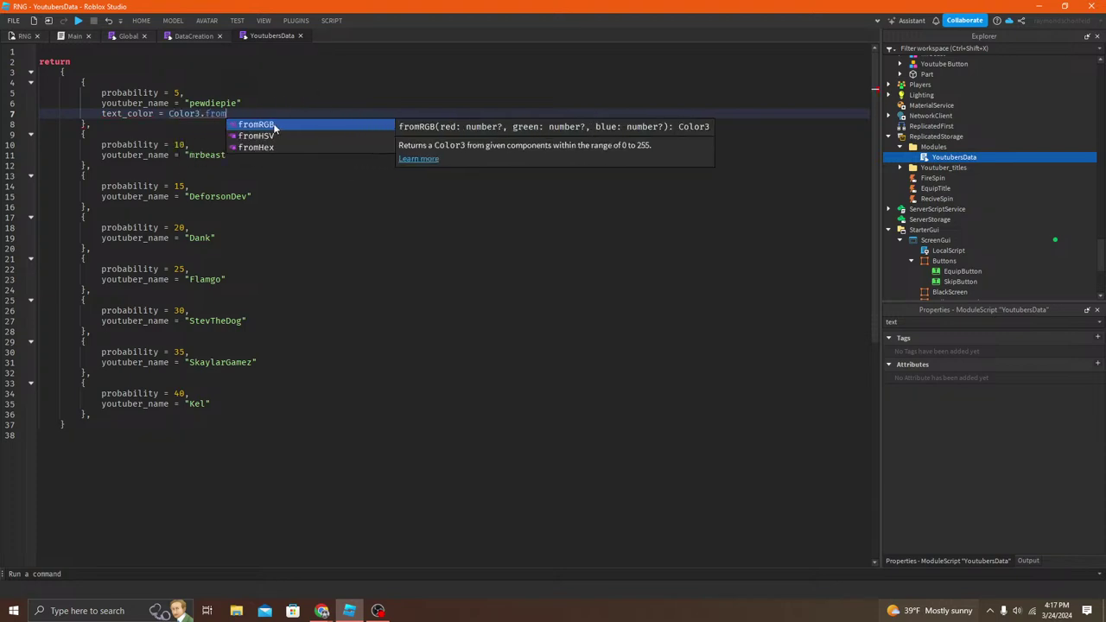
pyautogui.click(270, 126)
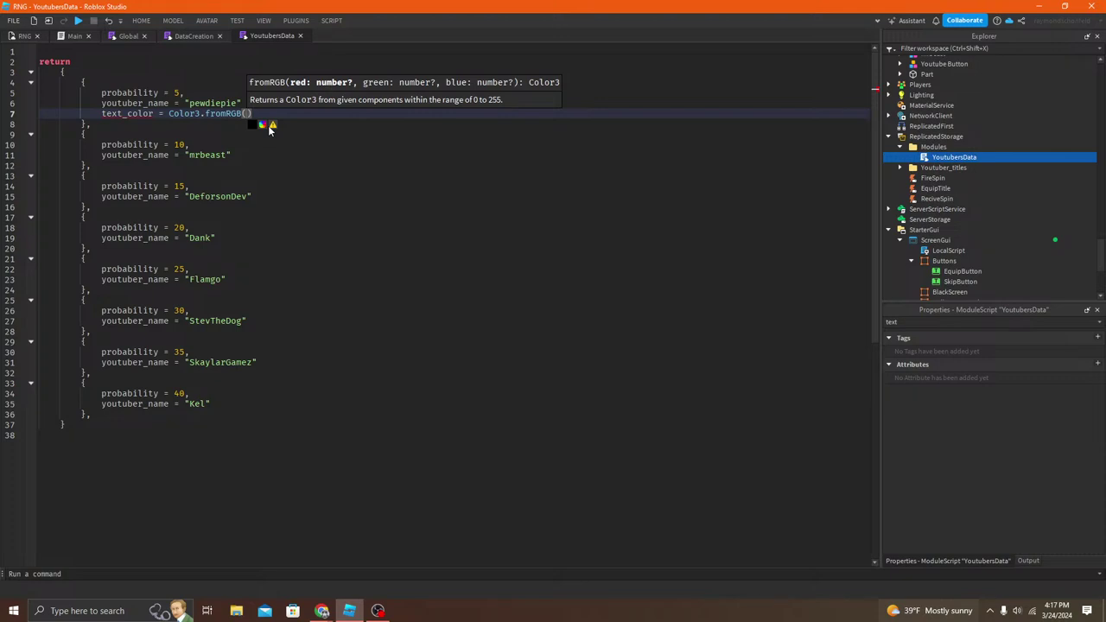
pyautogui.write(';')
pyautogui.press('Return')
pyautogui.press('BackSpace')
pyautogui.press('BackSpace')
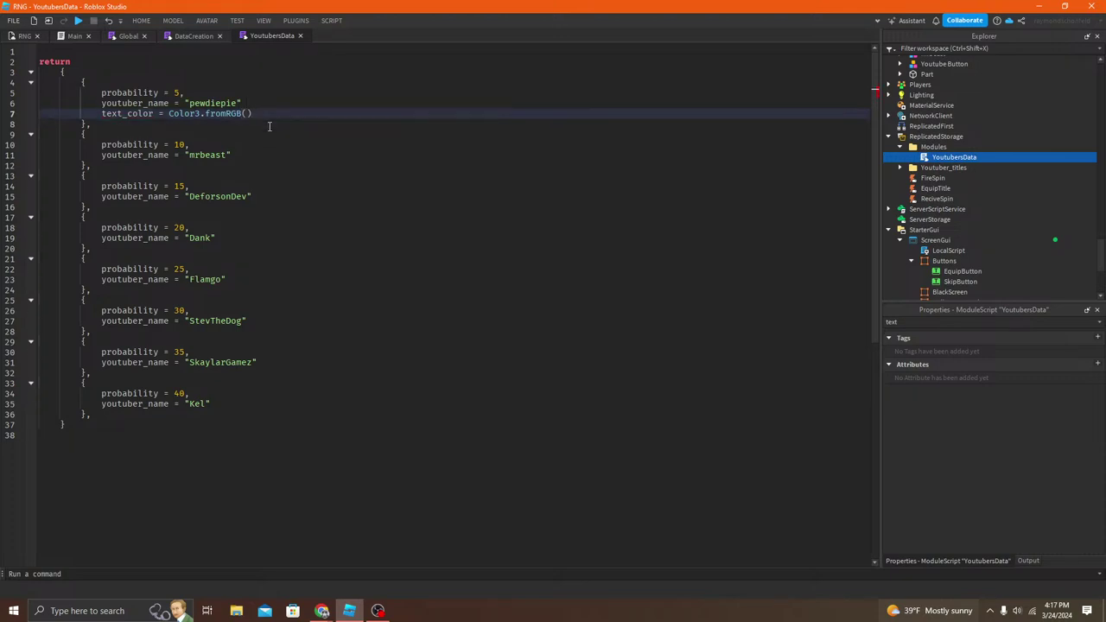
pyautogui.write(',')
pyautogui.press('Up')
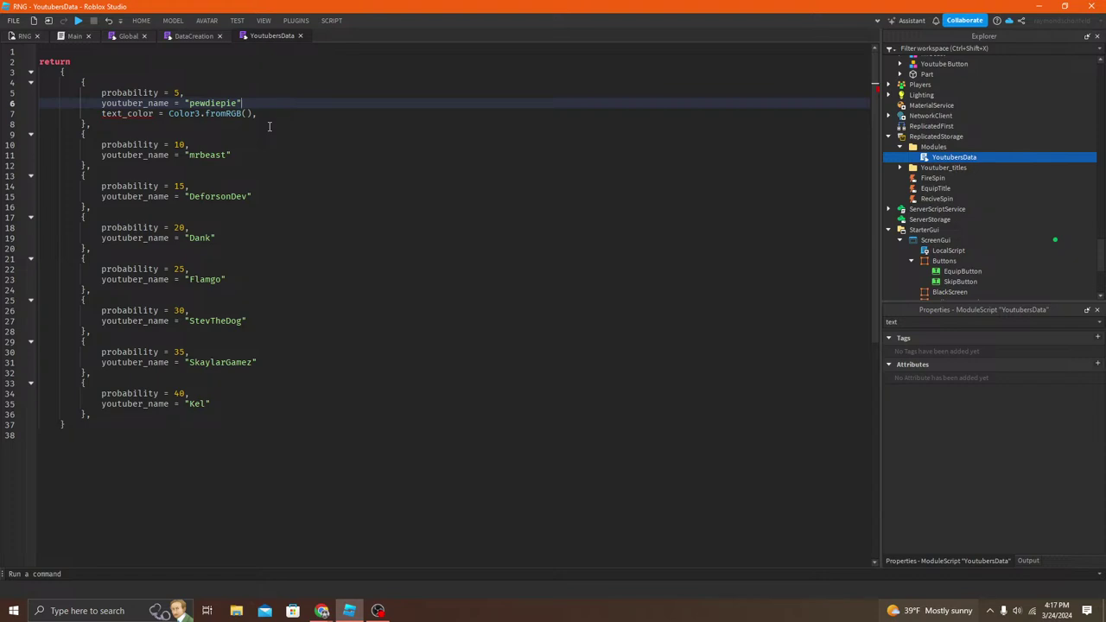
pyautogui.write(',')
# Step: Add a stroke_color field to the pewdiepie entry, reusing Color3.fromRGB() from the text_color line
pyautogui.press('Down')
pyautogui.press('End')
pyautogui.press('Return')
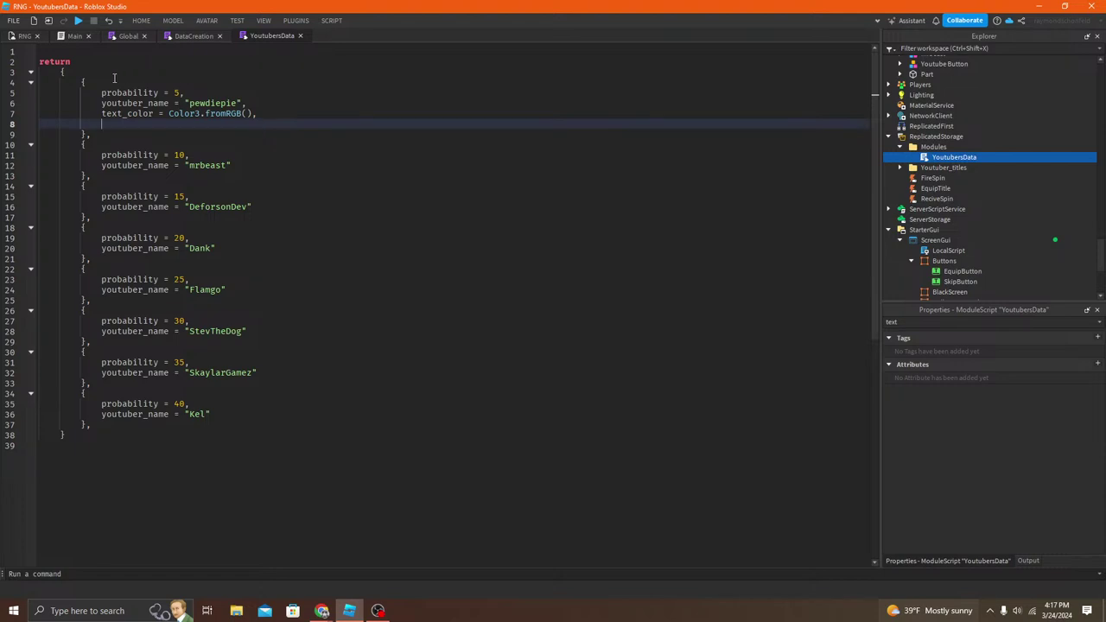
pyautogui.write('stroke_color =')
pyautogui.moveTo(169, 113); pyautogui.dragTo(257, 113)
pyautogui.hotkey('ctrl', 'c')
pyautogui.click(231, 124)
pyautogui.hotkey('ctrl', 'v')
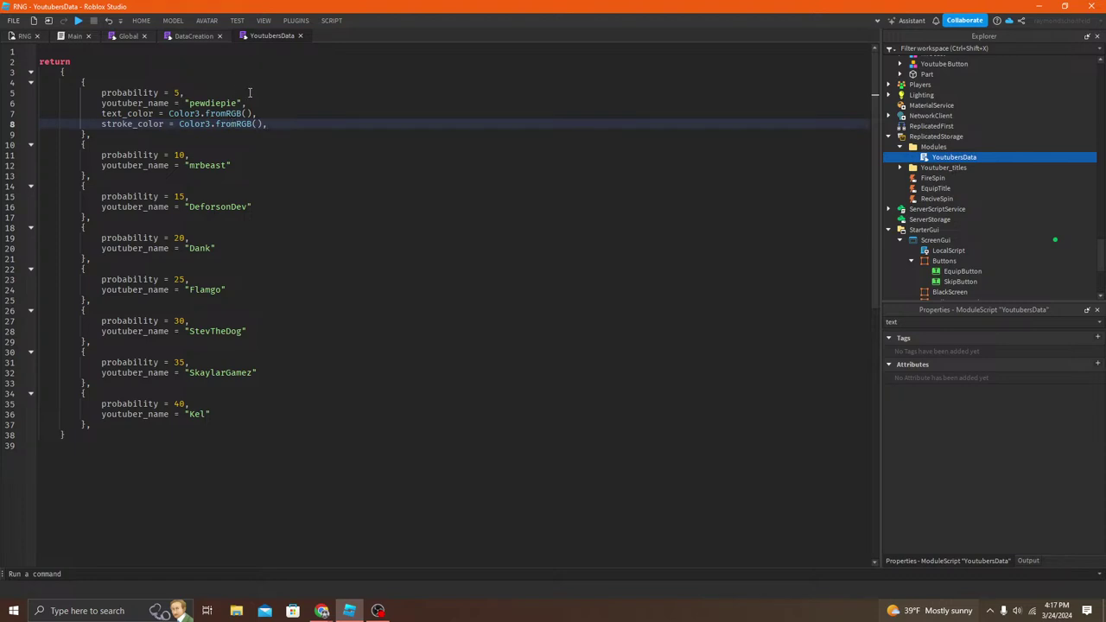
pyautogui.click(248, 113)
pyautogui.click(263, 125)
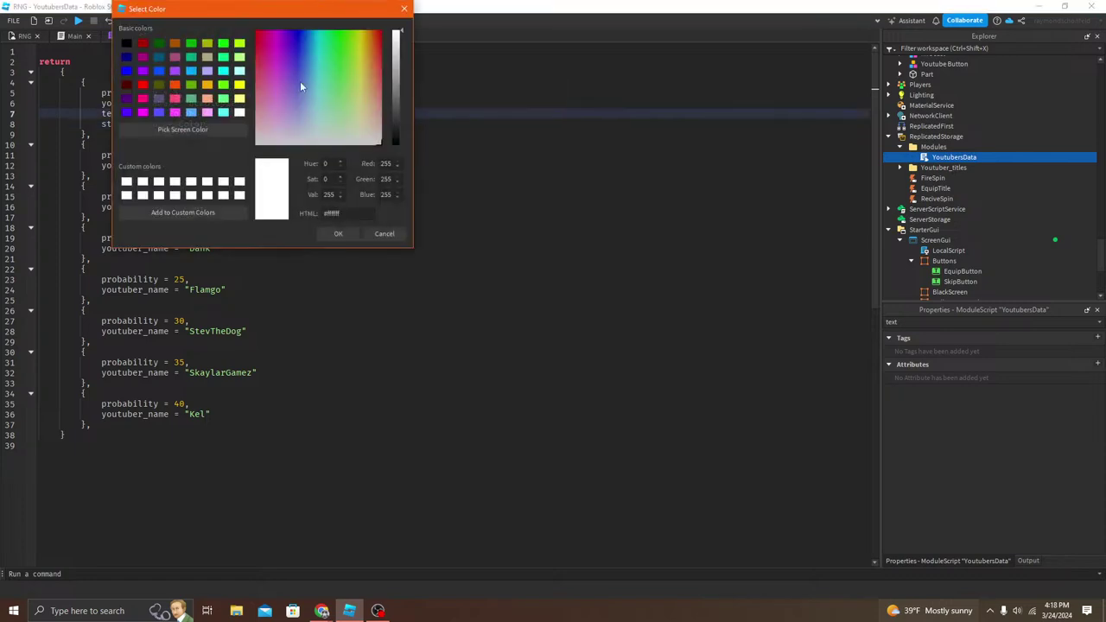
pyautogui.click(403, 9)
# Step: Copy pewdiepie's text_color and stroke_color lines into the mrbeast entry and add a comma after its youtuber_name
pyautogui.moveTo(102, 113); pyautogui.dragTo(262, 124)
pyautogui.hotkey('ctrl', 'c')
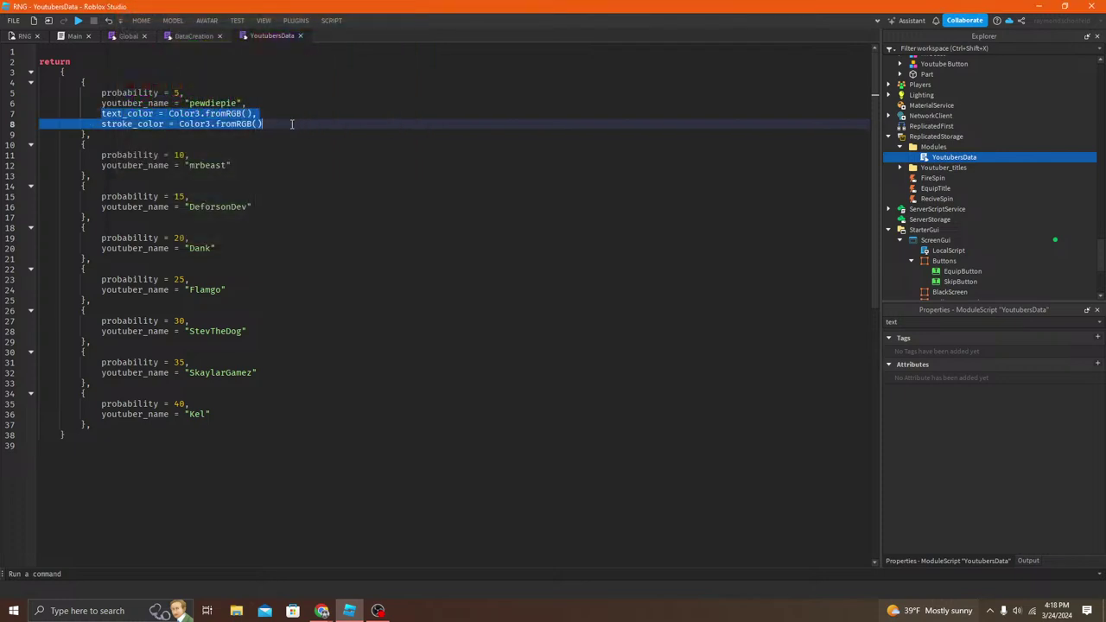
pyautogui.click(273, 164)
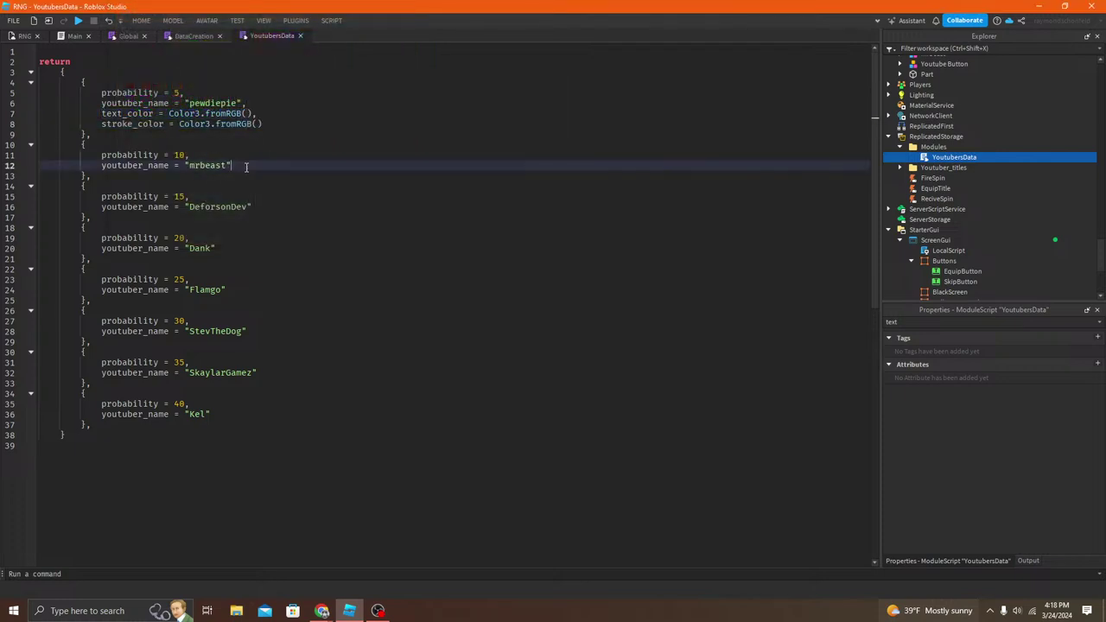
pyautogui.press('Return')
pyautogui.hotkey('ctrl', 'v')
pyautogui.click(259, 230)
pyautogui.click(259, 165)
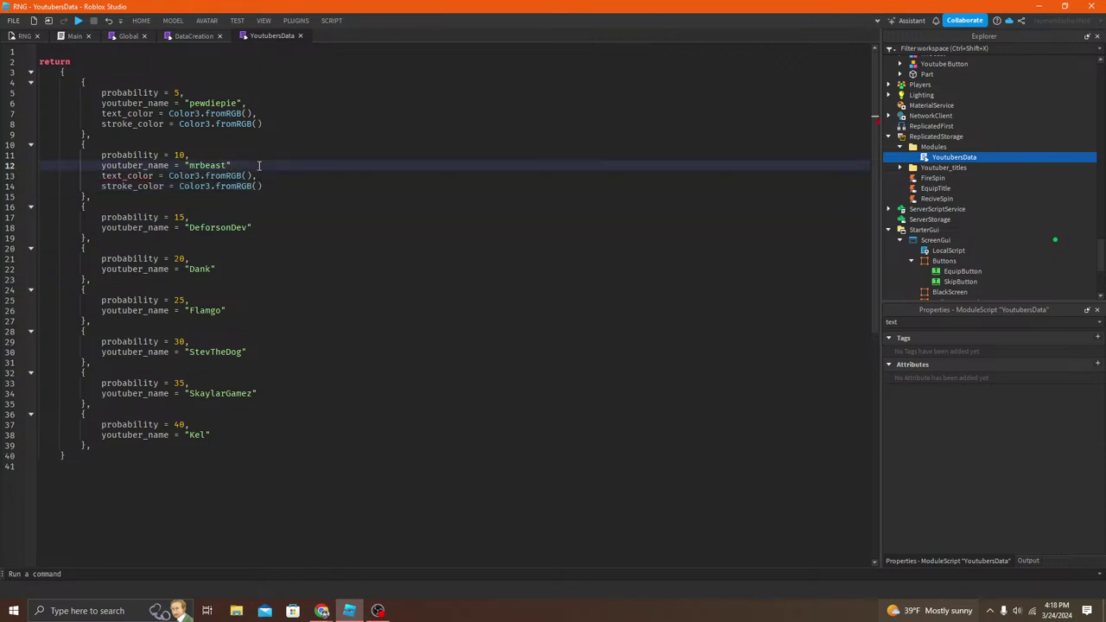
pyautogui.write(',')
# Step: Copy the mrbeast entry's text_color and stroke_color lines into the DeforsonDev and Dank entries
pyautogui.click(318, 185)
pyautogui.moveTo(292, 193); pyautogui.dragTo(38, 177)
pyautogui.hotkey('ctrl', 'c')
pyautogui.click(280, 229)
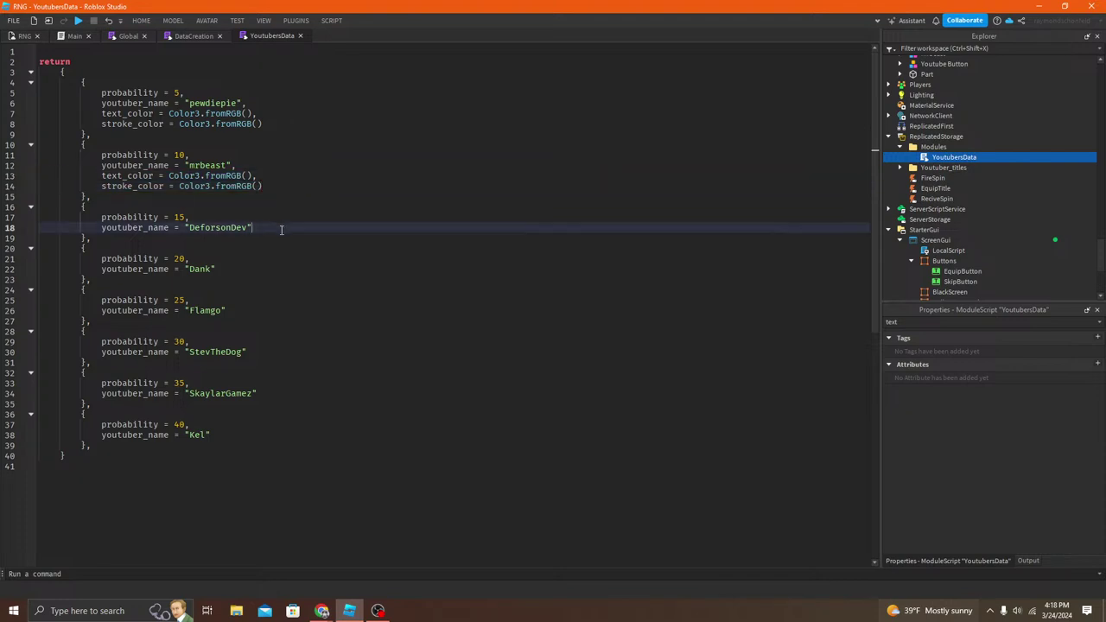
pyautogui.press('Return')
pyautogui.hotkey('ctrl', 'v')
pyautogui.click(258, 289)
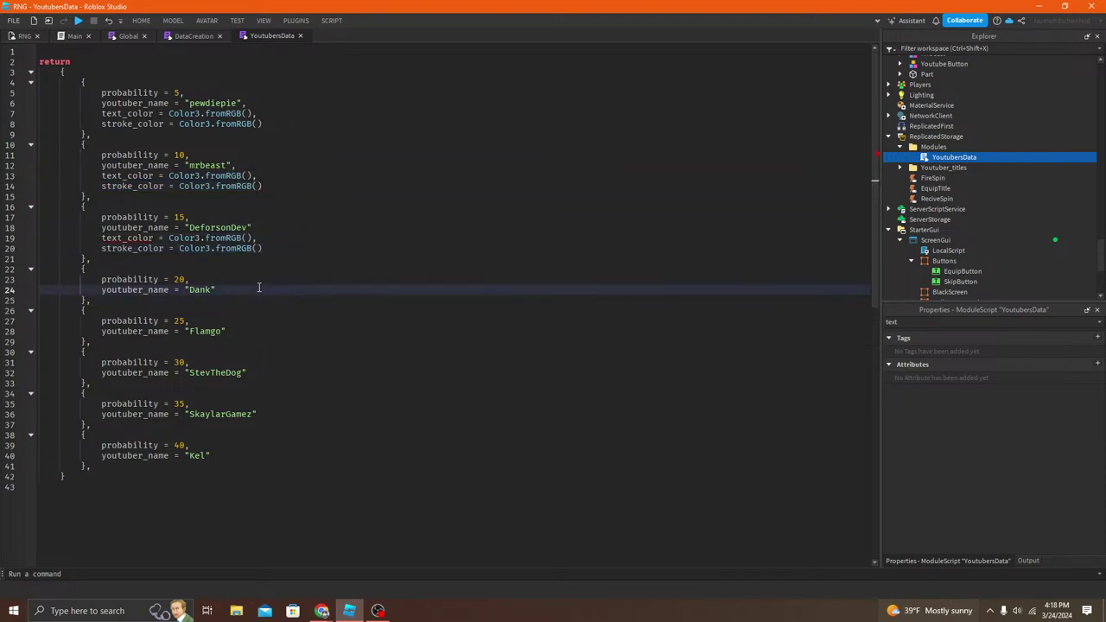
pyautogui.write(',')
pyautogui.press('Return')
pyautogui.hotkey('ctrl', 'v')
# Step: Paste the text_color and stroke_color lines into the Flamgo and StevTheDog entries
pyautogui.click(254, 349)
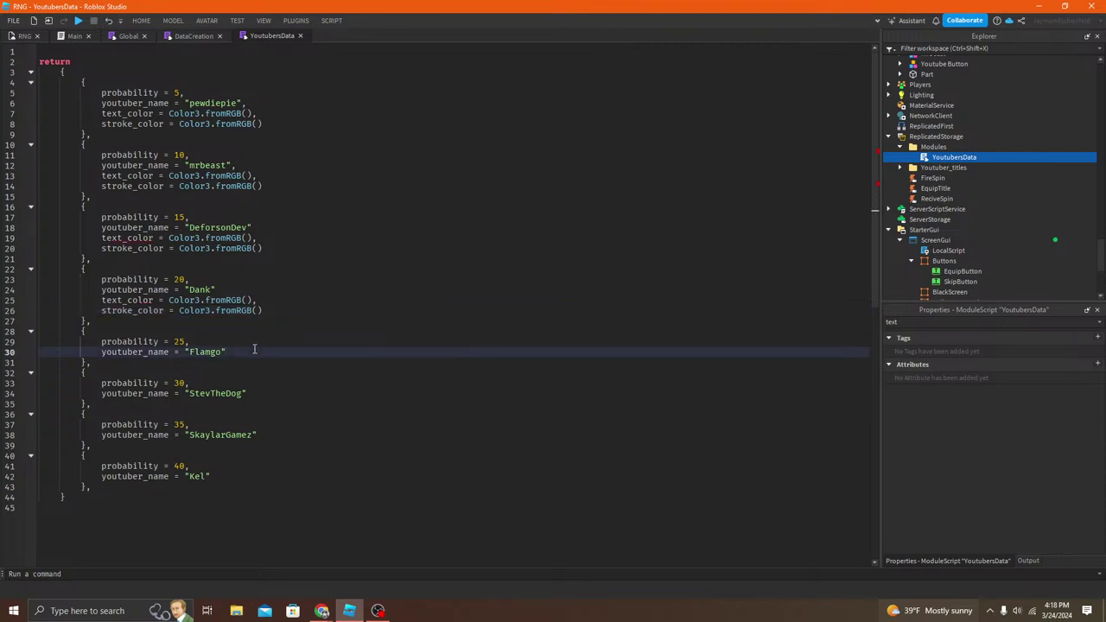
pyautogui.write(',')
pyautogui.press('Return')
pyautogui.hotkey('ctrl', 'v')
pyautogui.click(258, 414)
pyautogui.write(',')
pyautogui.press('Return')
pyautogui.hotkey('ctrl', 'v')
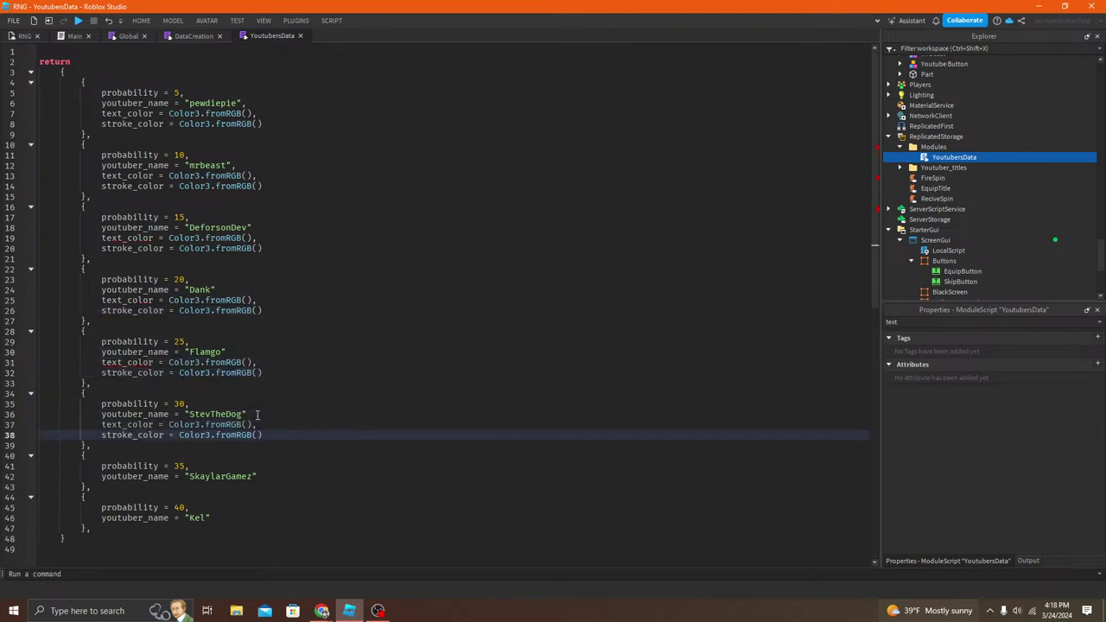
# Step: Paste the text_color and stroke_color lines into the SkaylarGamez and Kel entries, leaving no comma after Kel's stroke_color
pyautogui.click(254, 476)
pyautogui.write(',')
pyautogui.press('Return')
pyautogui.hotkey('ctrl', 'v')
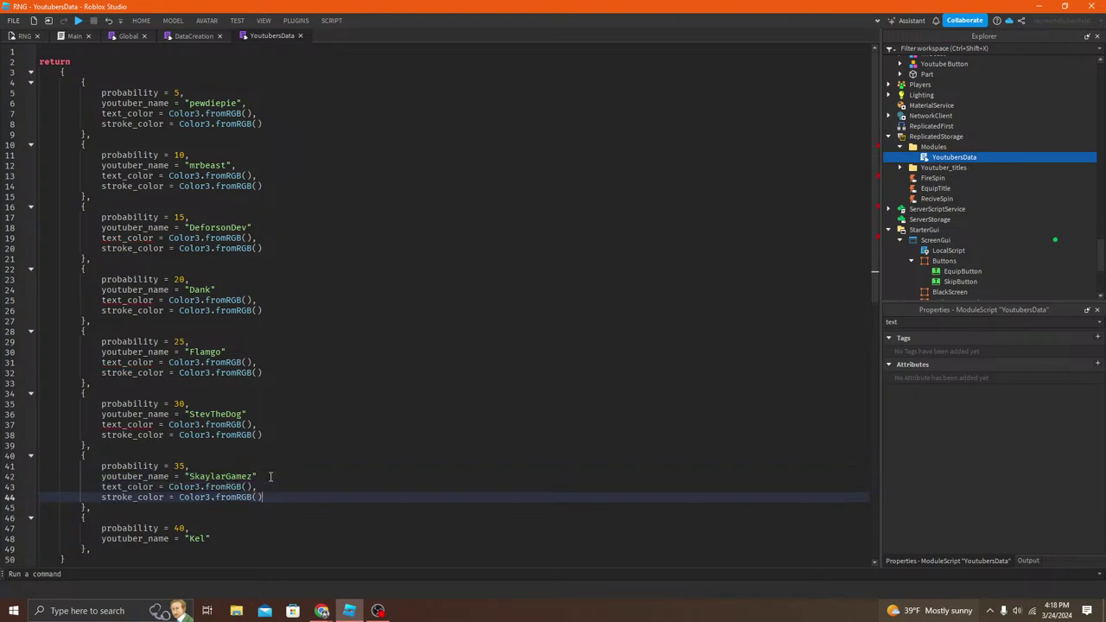
pyautogui.click(235, 536)
pyautogui.write(',')
pyautogui.press('Return')
pyautogui.hotkey('ctrl', 'v')
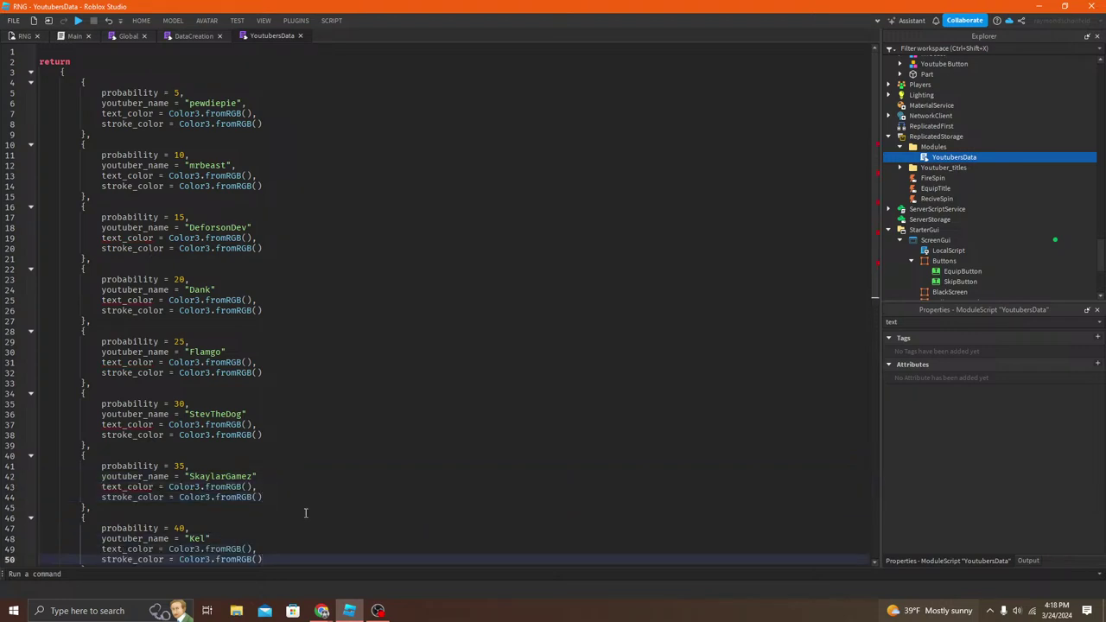
pyautogui.scroll(-2, 301, 514)
pyautogui.write(',')
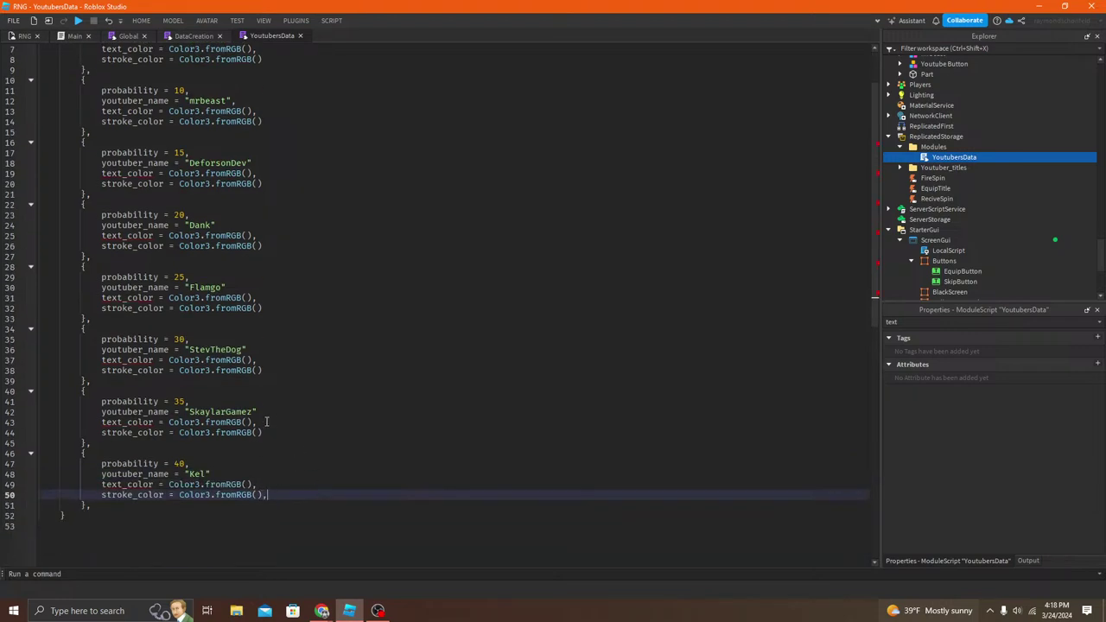
pyautogui.press('BackSpace')
# Step: Add the missing comma after youtuber_name in the Kel, SkaylarGamez, StevTheDog and Flamgo entries
pyautogui.click(222, 473)
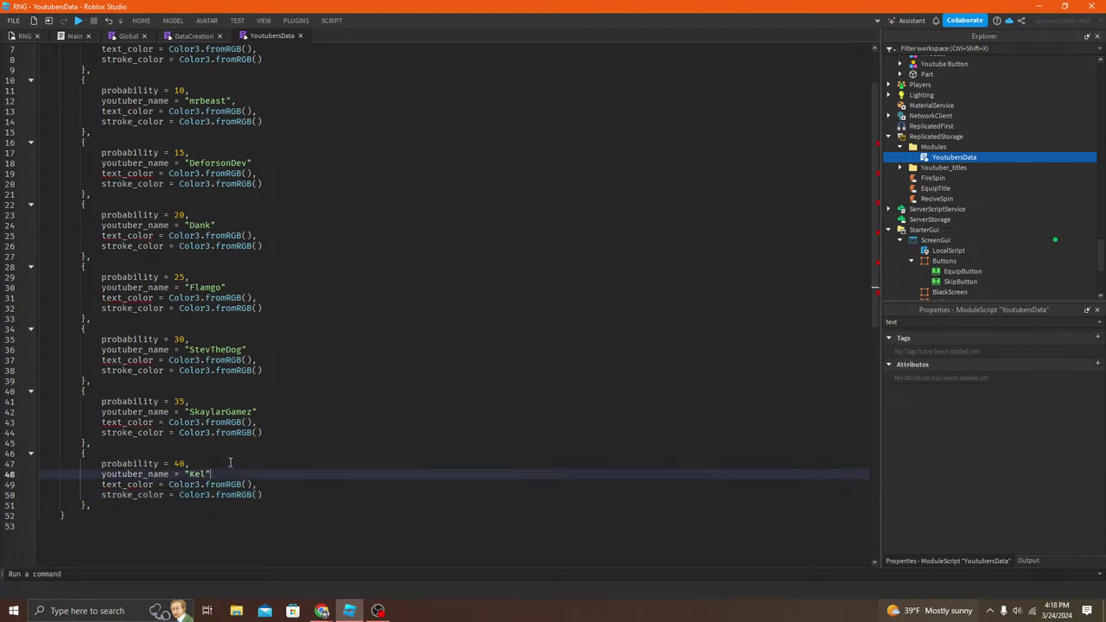
pyautogui.write(',')
pyautogui.click(265, 410)
pyautogui.write(',')
pyautogui.click(257, 350)
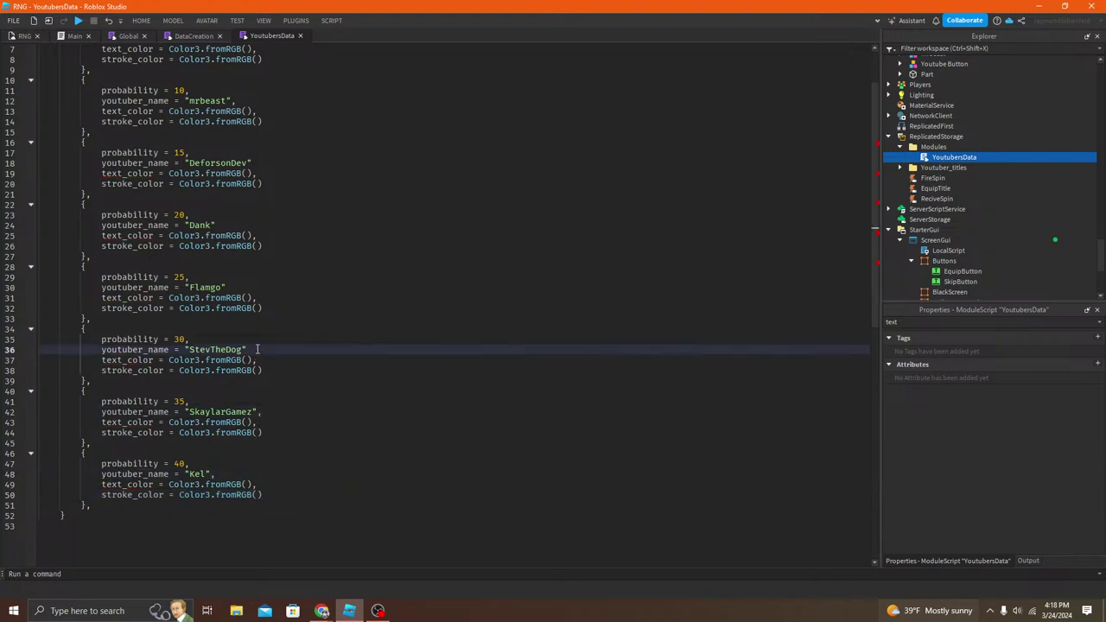
pyautogui.click(233, 287)
pyautogui.write(',')
# Step: Add the missing comma after youtuber_name in the Dank and DeforsonDev entries
pyautogui.click(226, 224)
pyautogui.write(',')
pyautogui.click(259, 163)
pyautogui.write(',')
pyautogui.click(256, 155)
pyautogui.write(',')
pyautogui.press('BackSpace')
pyautogui.click(255, 163)
pyautogui.write(',')
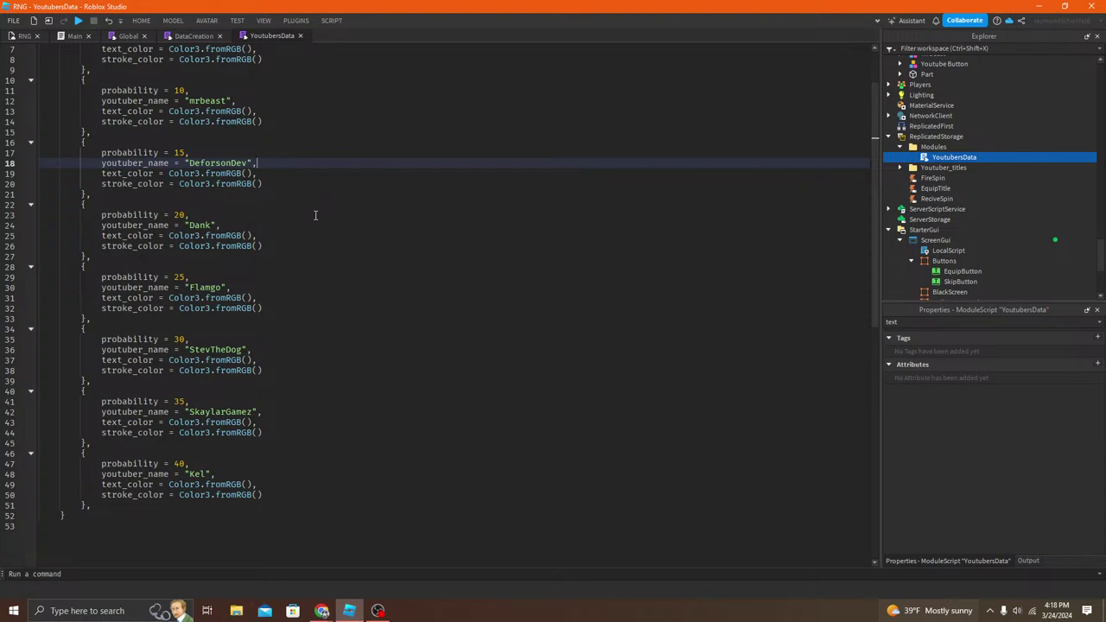
# Step: Review the YoutubersData entries and their text_color and stroke_color lines, starting with the pewdiepie and mrbeast blocks
pyautogui.scroll(2, 325, 182)
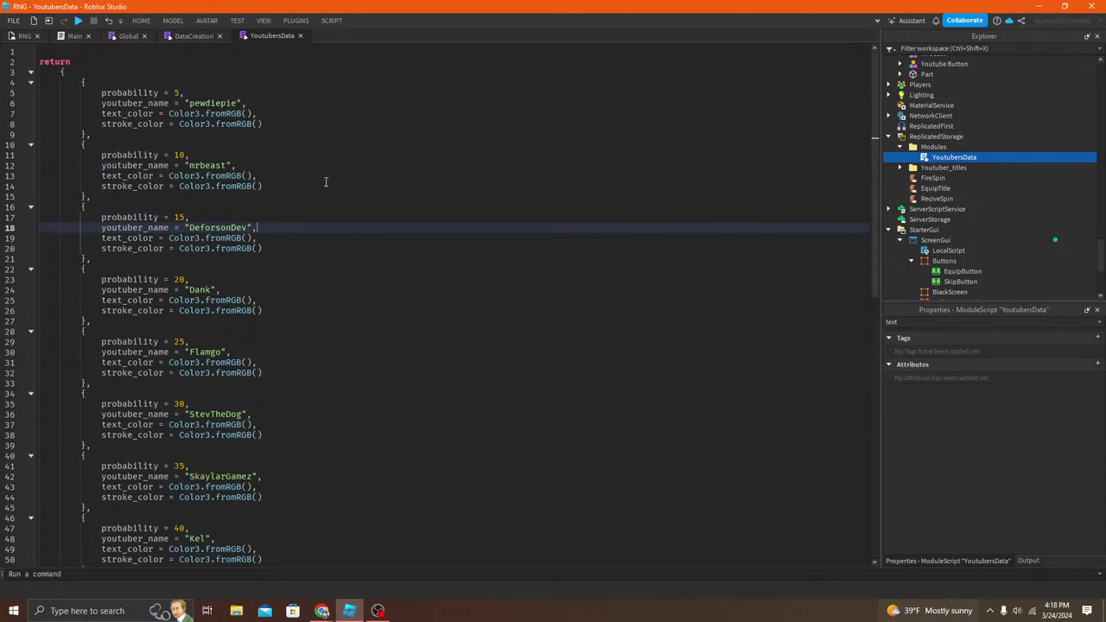
pyautogui.scroll(-4, 432, 259)
pyautogui.scroll(4, 486, 267)
pyautogui.scroll(-4, 354, 322)
pyautogui.scroll(4, 336, 321)
pyautogui.moveTo(60, 91); pyautogui.dragTo(274, 164)
pyautogui.click(268, 196)
pyautogui.click(256, 135)
pyautogui.moveTo(180, 154); pyautogui.dragTo(81, 82)
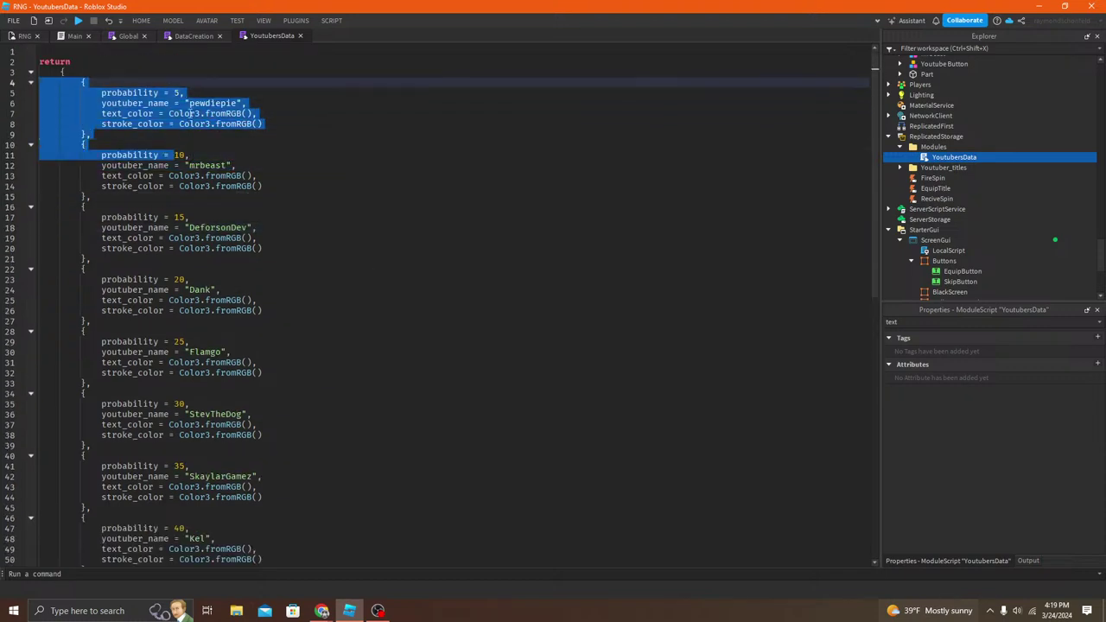
pyautogui.click(192, 113)
pyautogui.click(156, 144)
pyautogui.click(142, 134)
pyautogui.moveTo(299, 131); pyautogui.dragTo(327, 79)
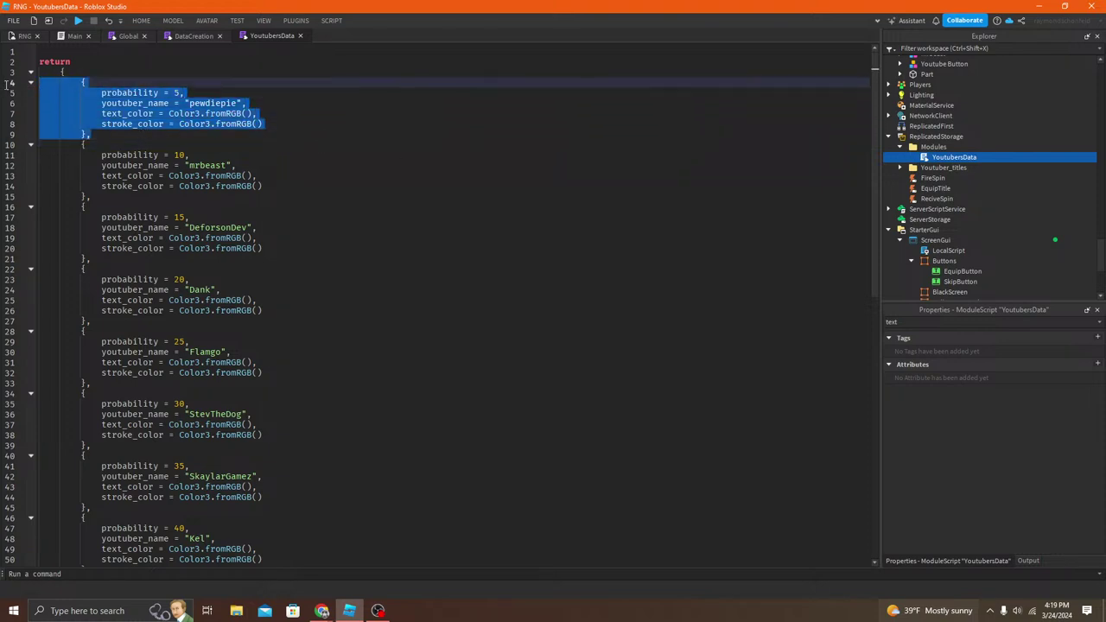
pyautogui.click(359, 152)
pyautogui.moveTo(363, 134); pyautogui.dragTo(3, 77)
pyautogui.scroll(-7, 553, 152)
pyautogui.scroll(7, 553, 153)
pyautogui.click(345, 219)
pyautogui.click(248, 176)
pyautogui.click(299, 205)
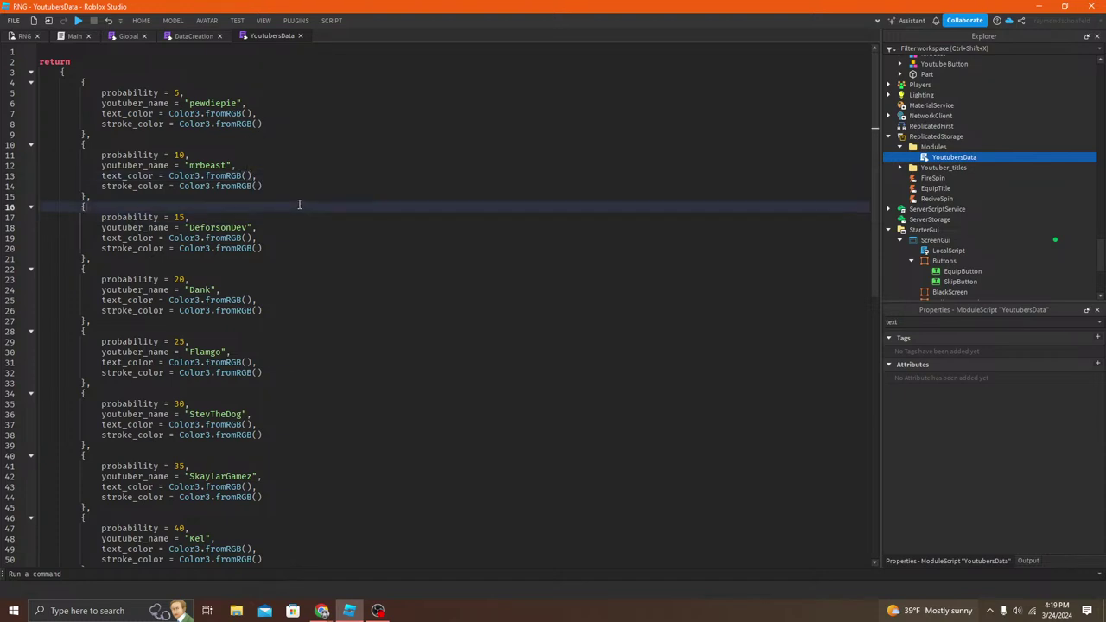
pyautogui.tripleClick(299, 205)
pyautogui.tripleClick(296, 200)
pyautogui.tripleClick(293, 200)
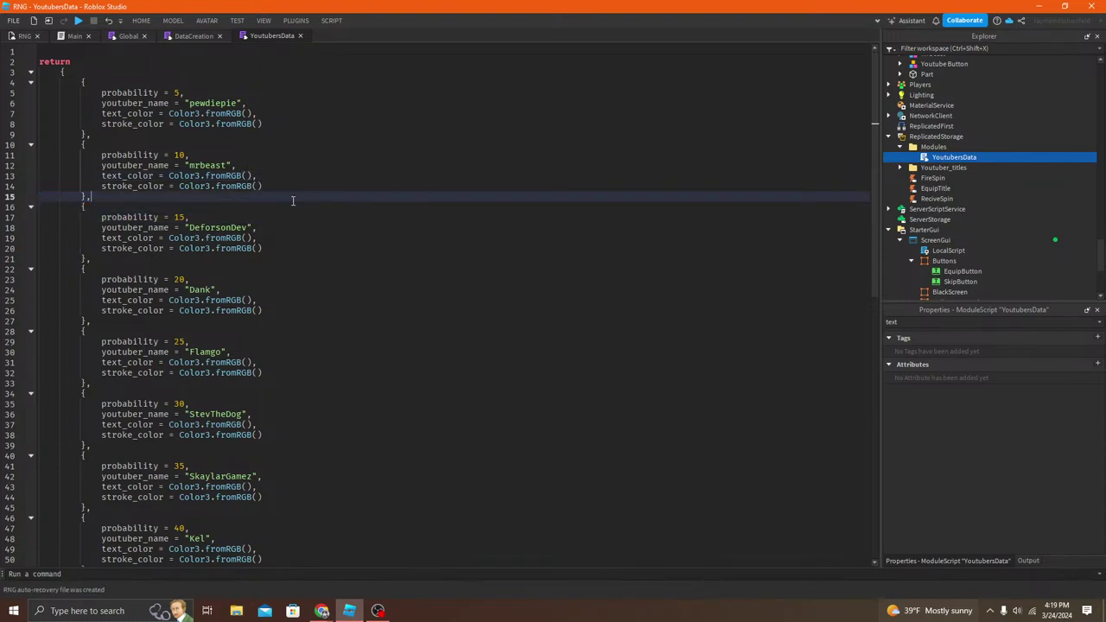
pyautogui.click(291, 198)
# Step: Pick a magenta for the Flamgo entry's text_color, RGB 234, 0, 255
pyautogui.click(248, 300)
pyautogui.click(248, 362)
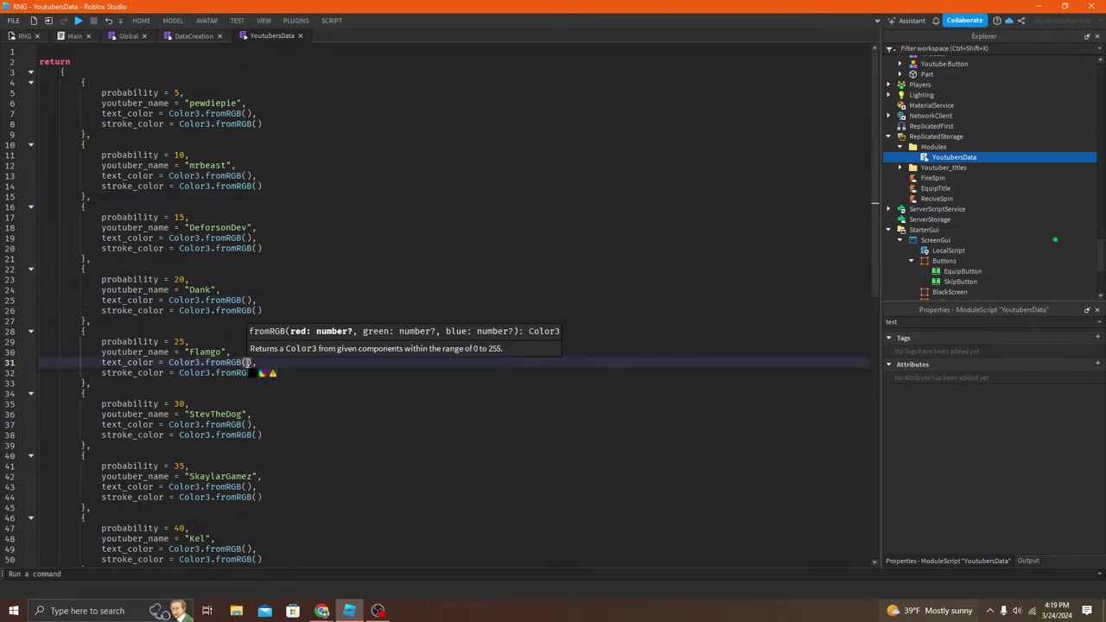
pyautogui.click(263, 372)
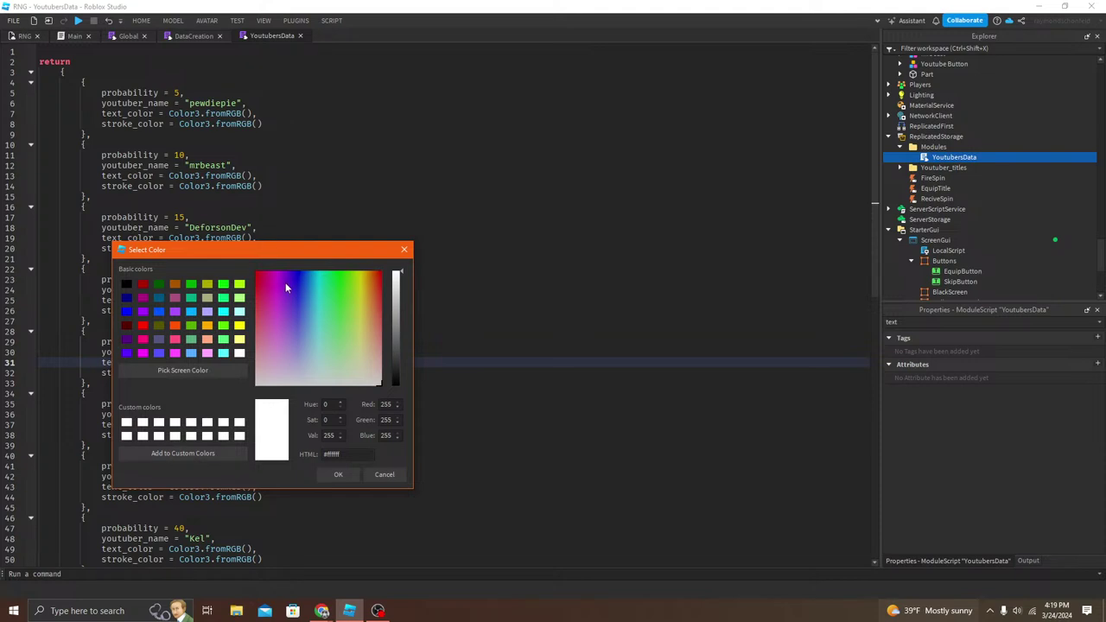
pyautogui.click(279, 277)
pyautogui.click(330, 478)
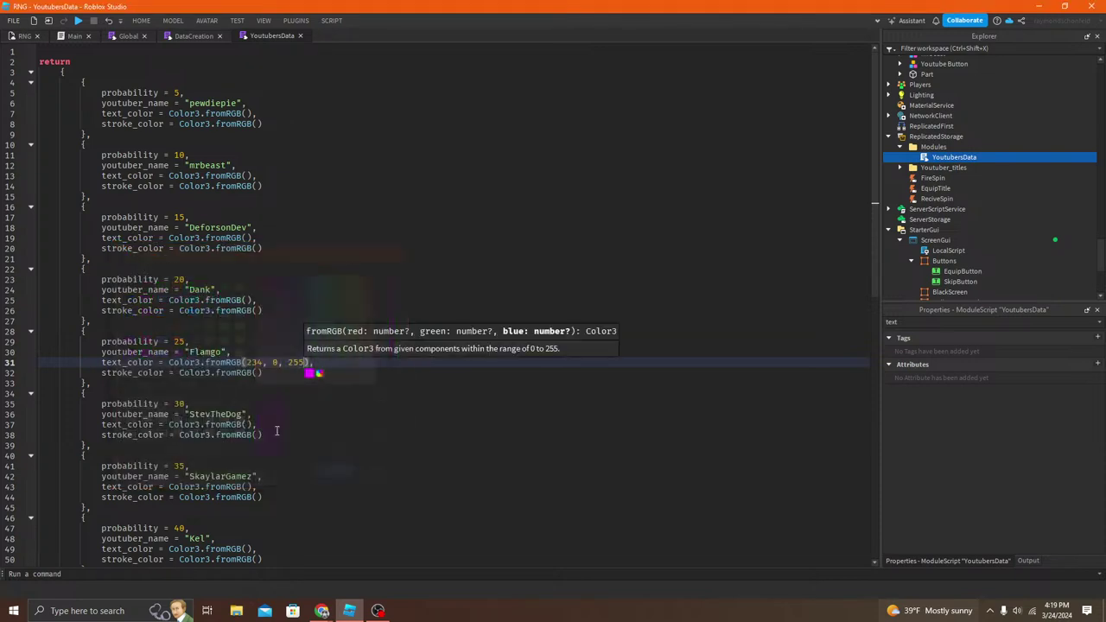
# Step: Pick a purple for the Flamgo entry's stroke_color, RGB 164, 4, 204
pyautogui.click(262, 372)
pyautogui.click(272, 384)
pyautogui.click(294, 281)
pyautogui.click(407, 304)
pyautogui.click(410, 307)
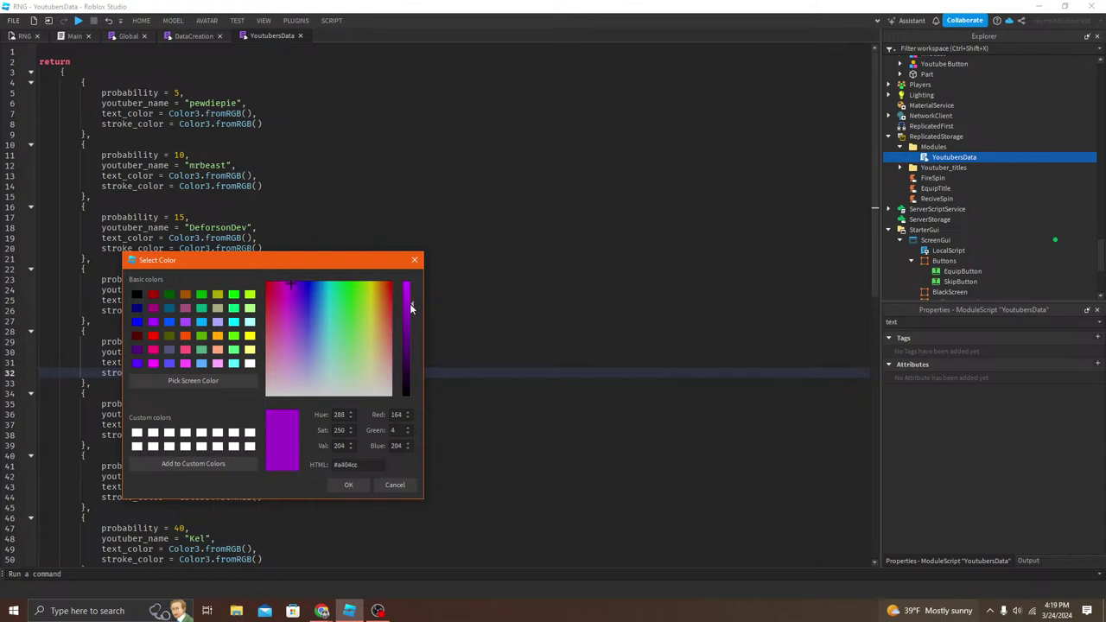
pyautogui.click(339, 485)
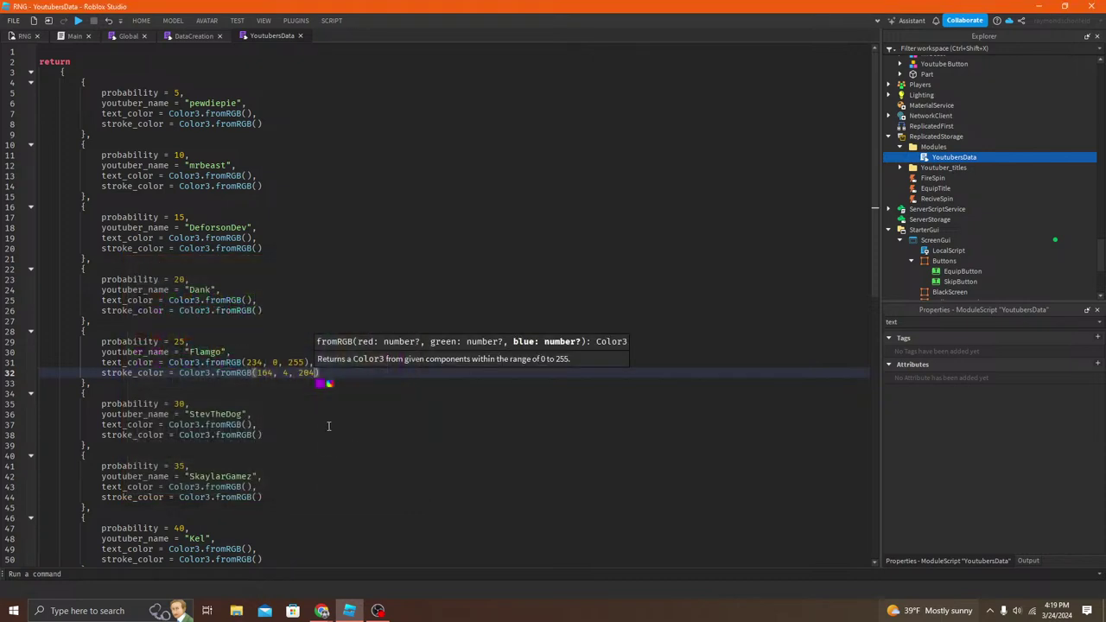
# Step: Darken the Flamgo entry's stroke_color to RGB 141, 3, 176
pyautogui.click(273, 363)
pyautogui.click(279, 373)
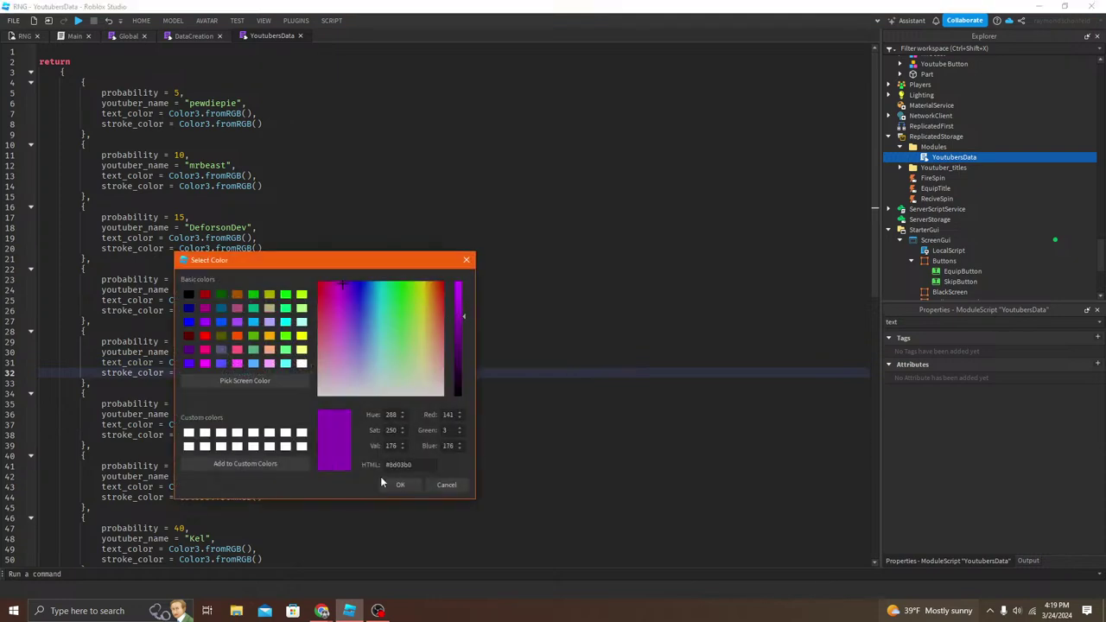
pyautogui.click(400, 485)
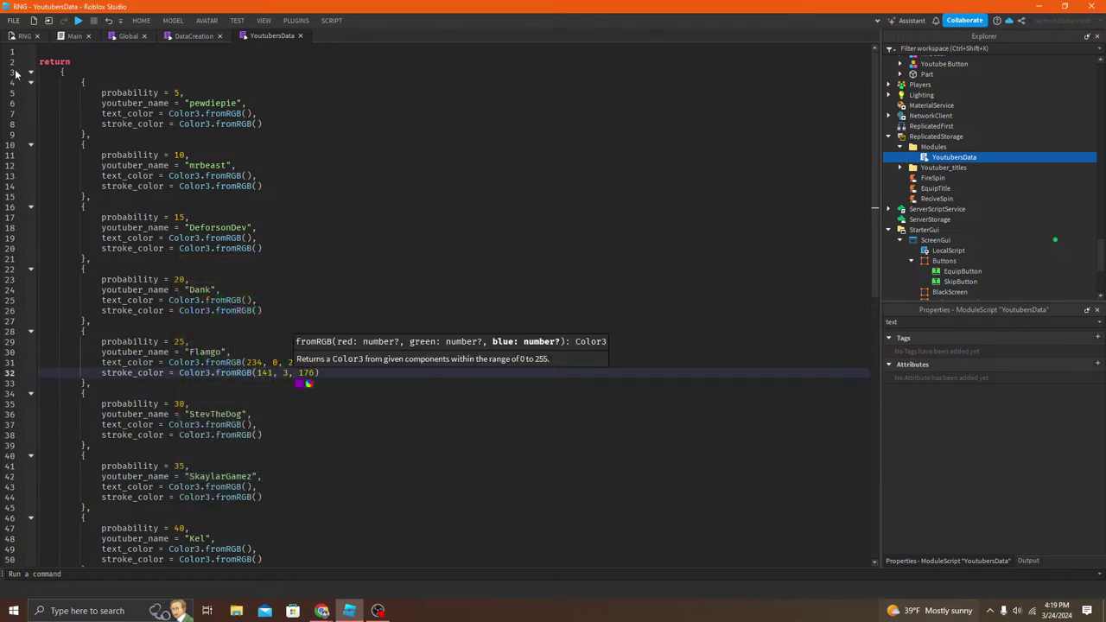
# Step: Undo the last darkening of the Flamgo entry's stroke_color
pyautogui.hotkey('ctrl', 'z')
pyautogui.click(353, 431)
# Step: Playtest the game to compare the Flamingo title's colours above the character, and stop the test
pyautogui.click(23, 36)
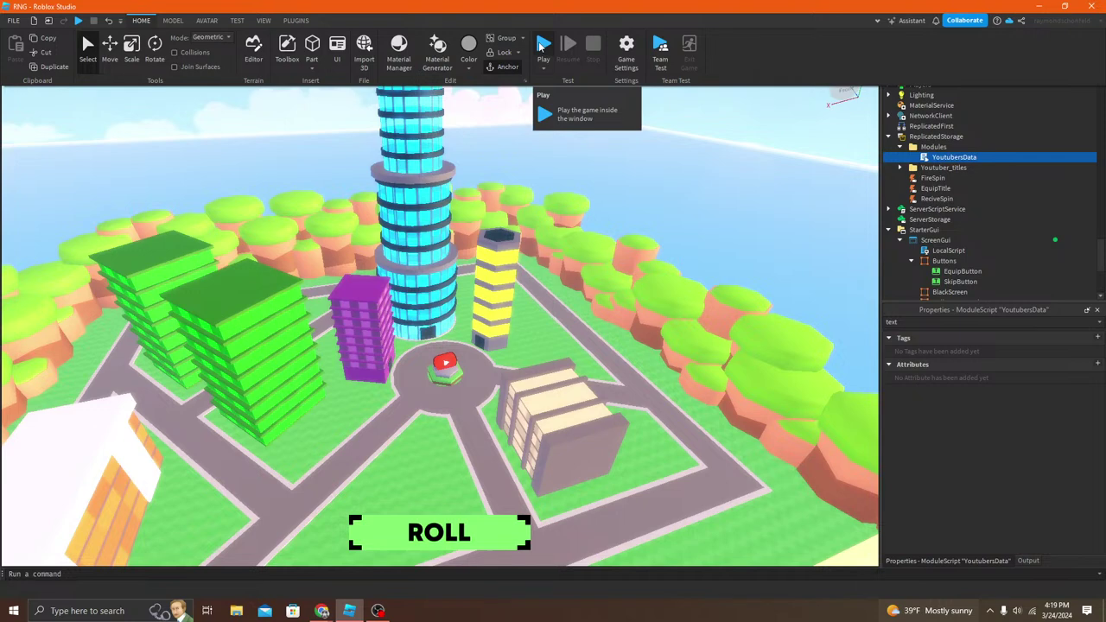
pyautogui.click(542, 45)
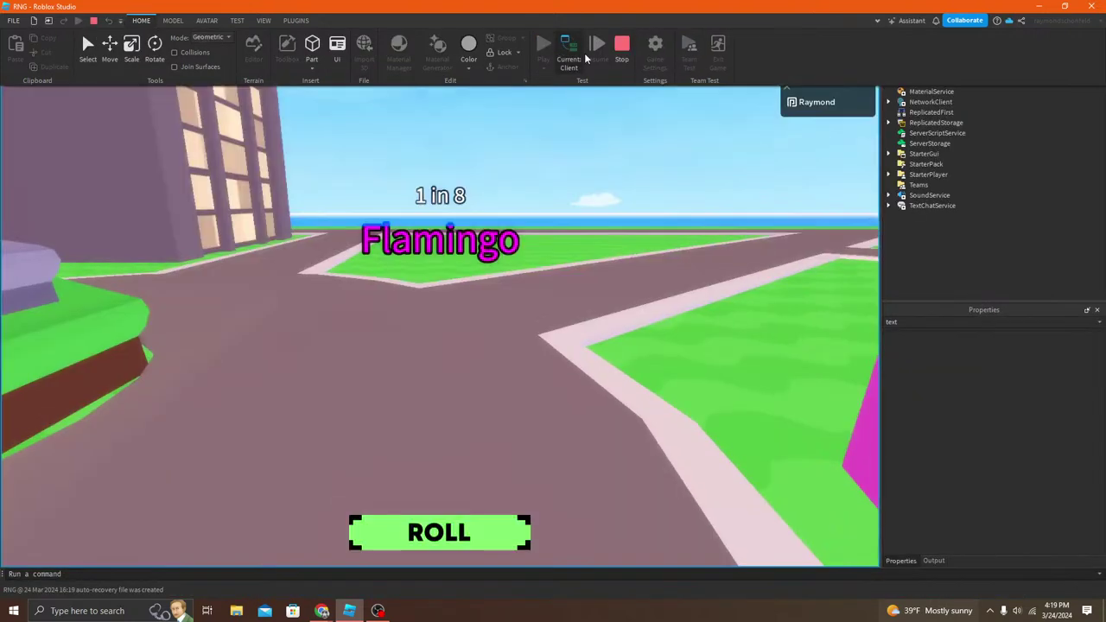
pyautogui.click(620, 48)
pyautogui.moveTo(333, 276); pyautogui.dragTo(185, 38, button='right')
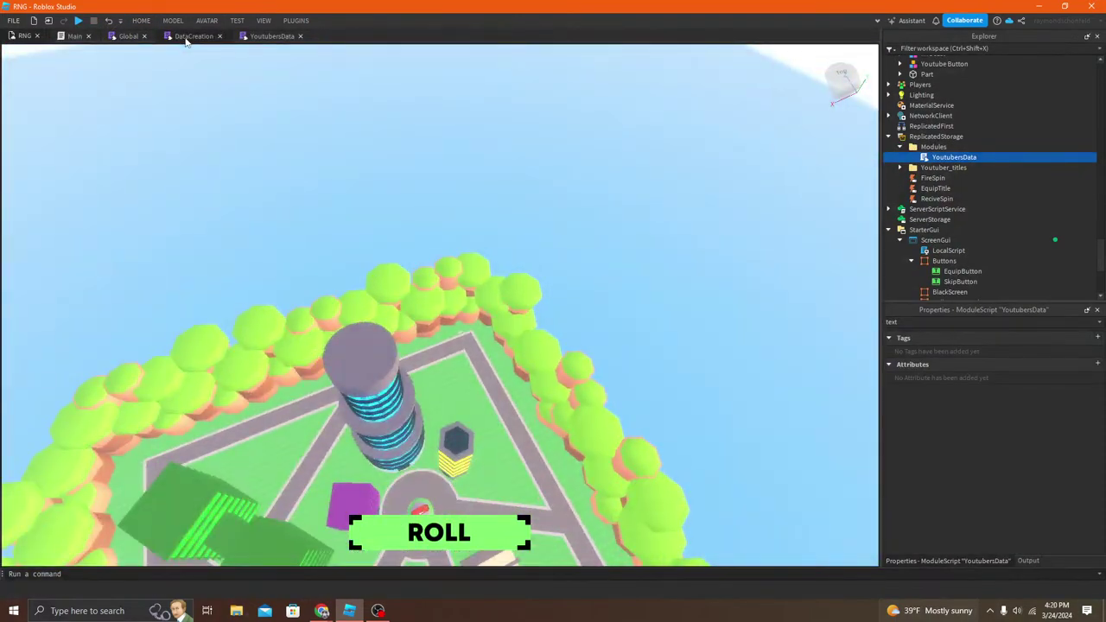
# Step: Review the YoutubersData, Global and Main scripts and the ScreenGui LocalScript, especially its Roll and FakeRolls functions
pyautogui.click(185, 38)
pyautogui.click(274, 38)
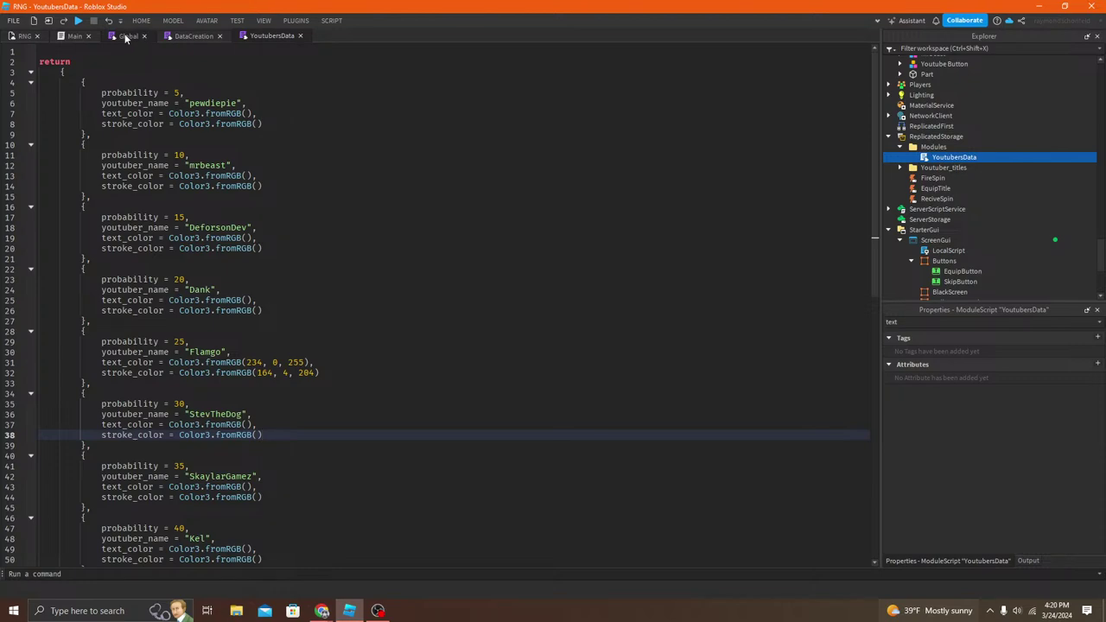
pyautogui.click(125, 36)
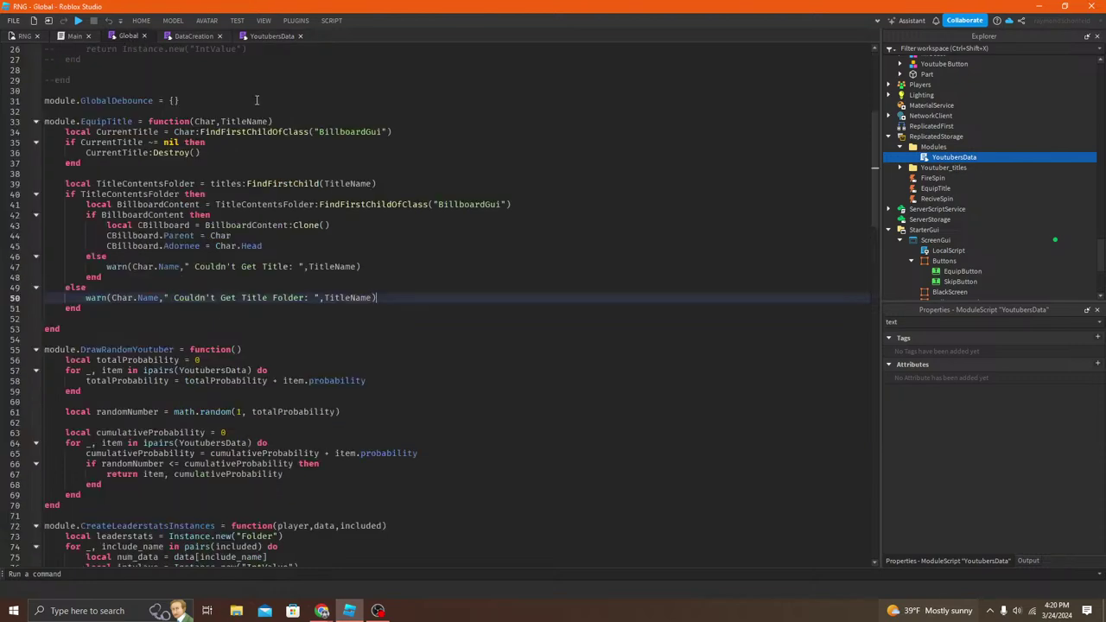
pyautogui.click(67, 37)
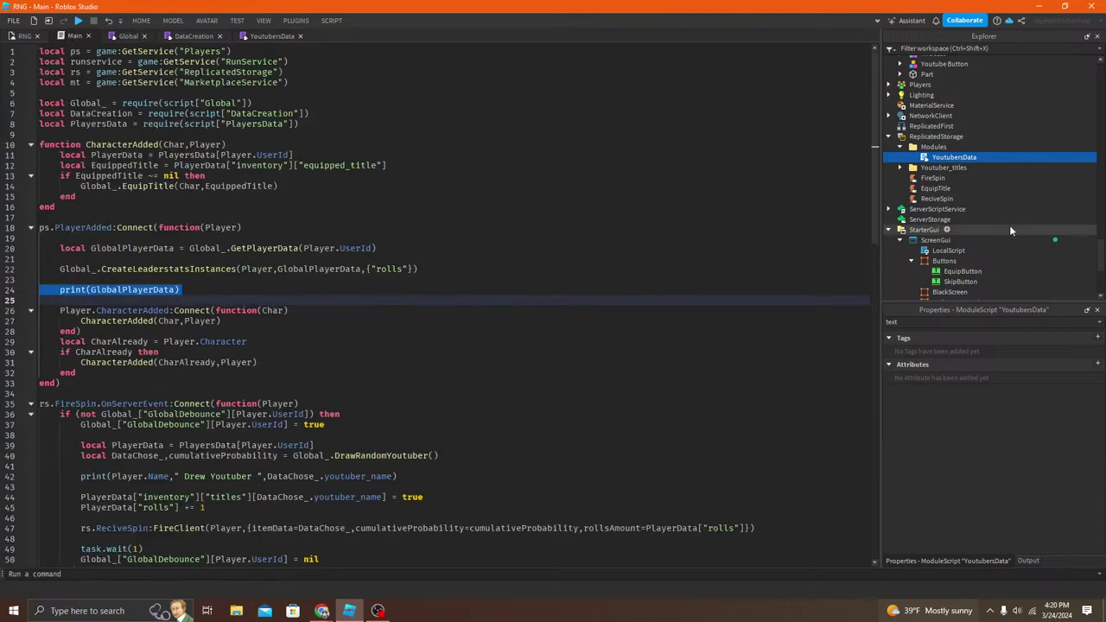
pyautogui.scroll(-2, 1012, 224)
pyautogui.doubleClick(946, 192)
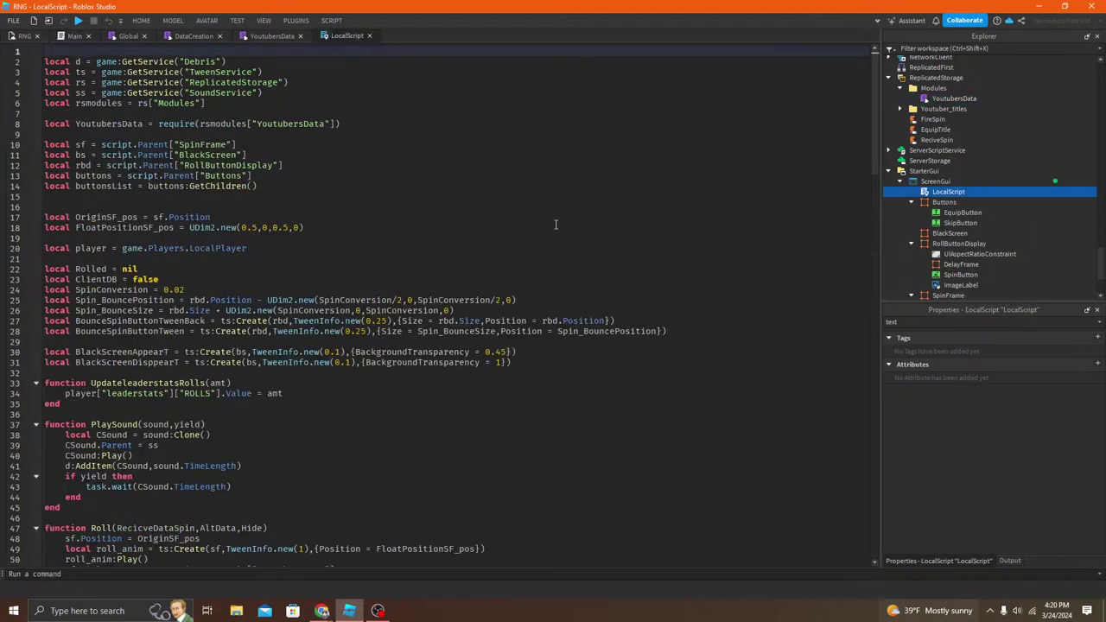
pyautogui.scroll(-9, 467, 225)
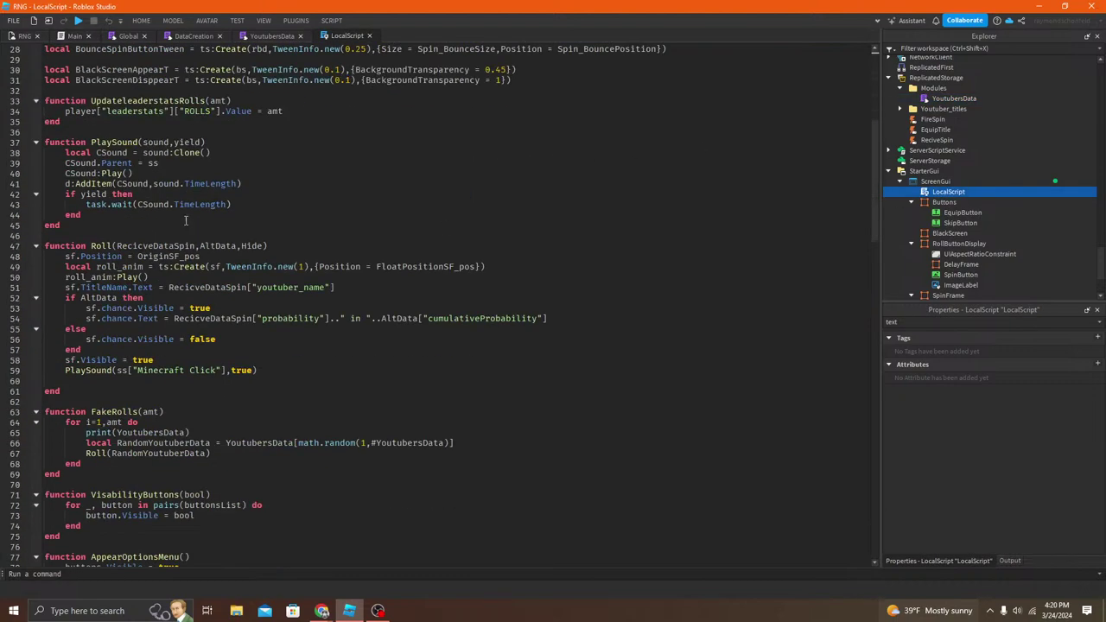
pyautogui.scroll(-5, 240, 229)
pyautogui.scroll(-1, 237, 234)
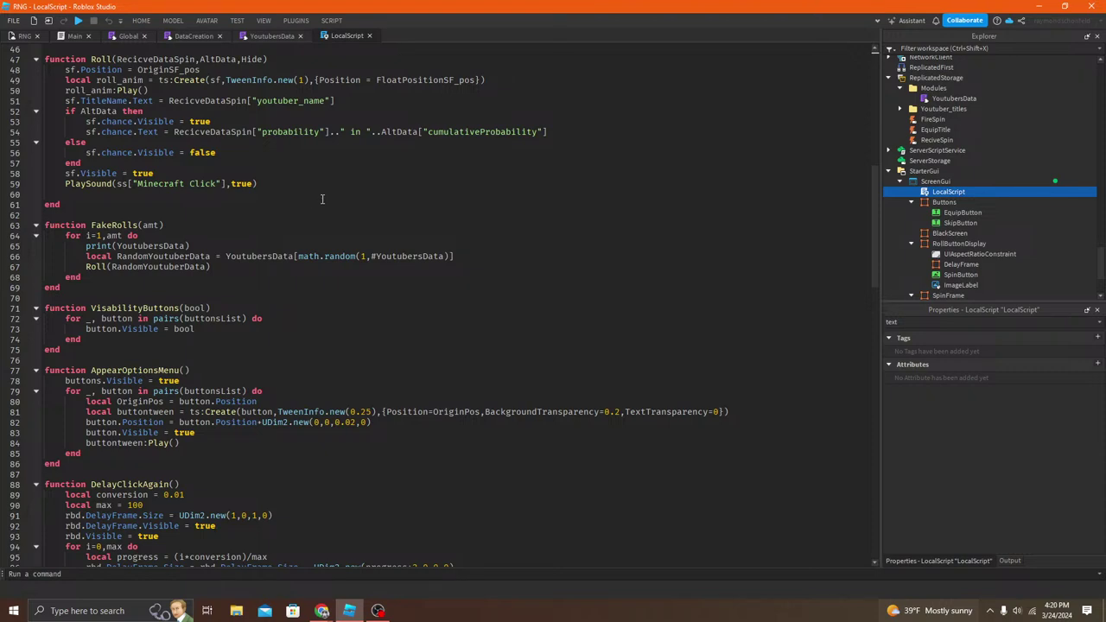
pyautogui.scroll(-6, 322, 200)
pyautogui.scroll(16, 307, 212)
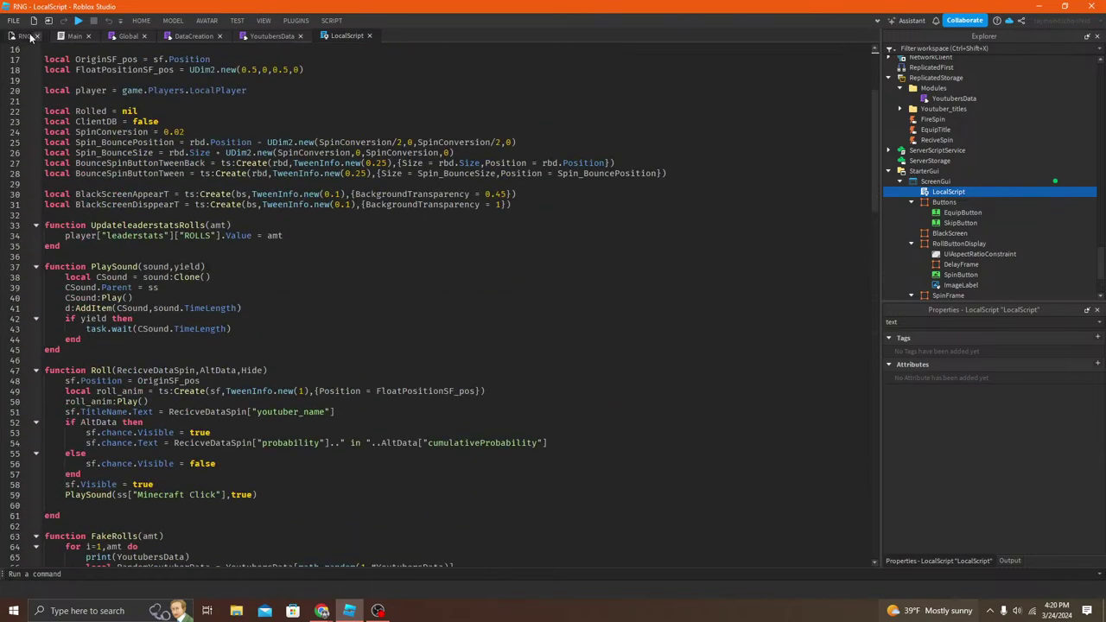
pyautogui.click(24, 36)
pyautogui.scroll(-2, 286, 170)
pyautogui.moveTo(286, 170); pyautogui.dragTo(286, 170, button='right')
pyautogui.scroll(5, 286, 170)
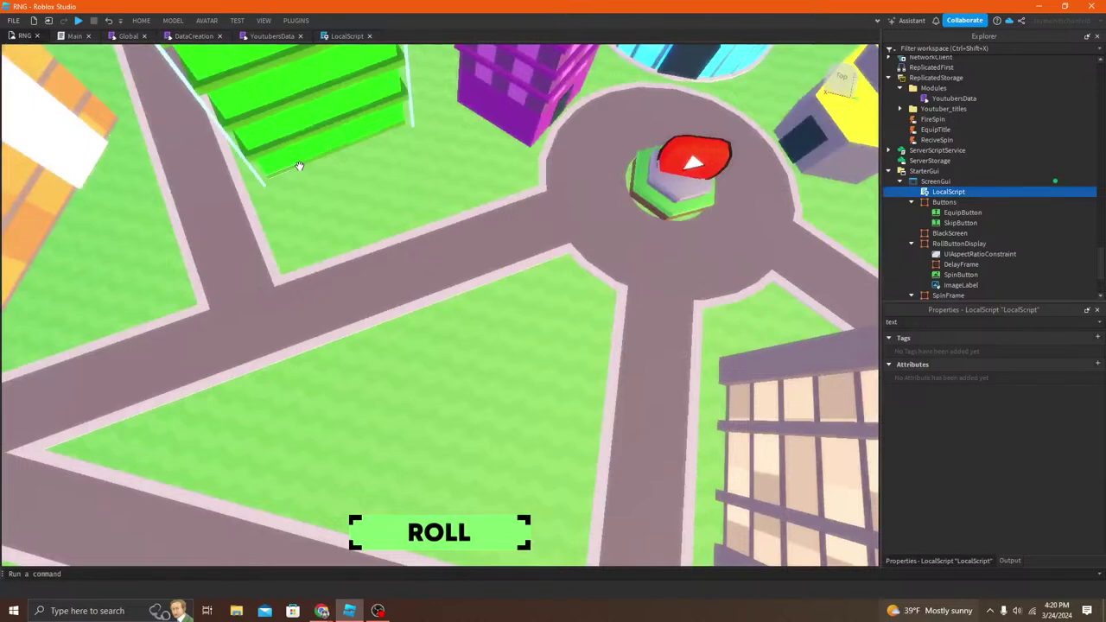
pyautogui.scroll(-10, 303, 166)
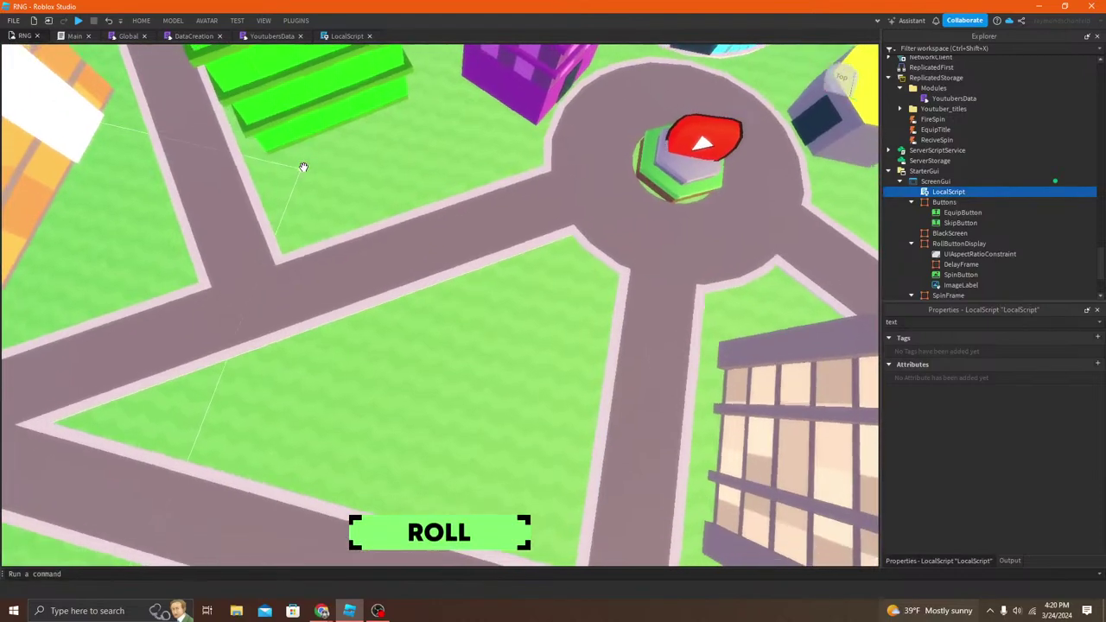
pyautogui.scroll(-3, 957, 186)
pyautogui.scroll(-1, 383, 150)
pyautogui.scroll(6, 383, 150)
pyautogui.scroll(-10, 383, 150)
pyautogui.scroll(10, 420, 140)
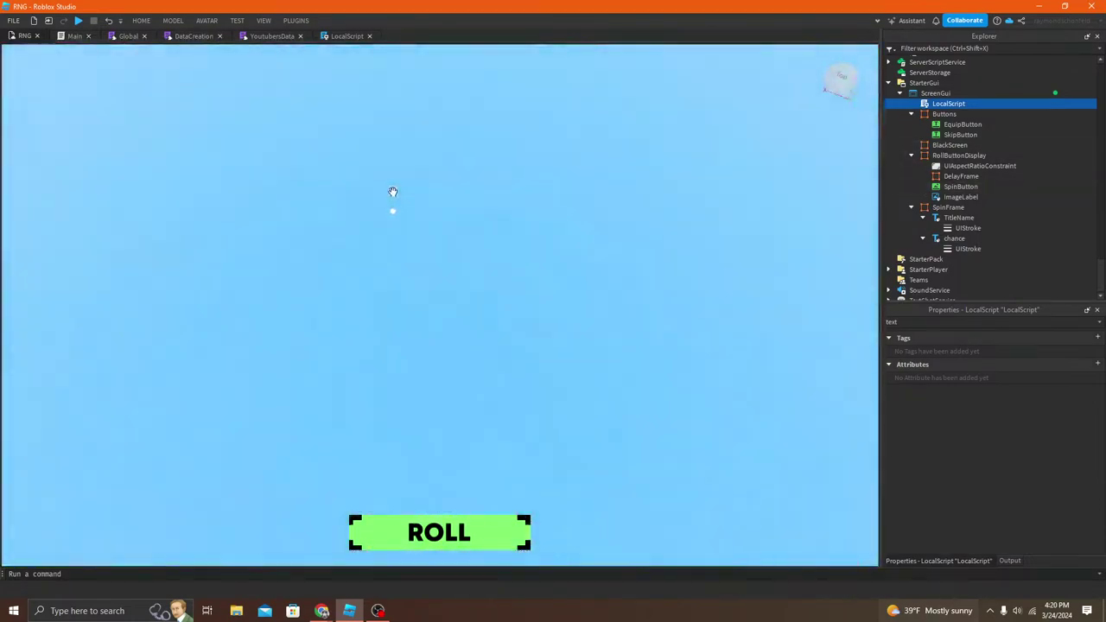
pyautogui.scroll(-8, 393, 197)
pyautogui.moveTo(392, 192); pyautogui.dragTo(393, 192, button='right')
pyautogui.scroll(8, 392, 192)
pyautogui.scroll(-6, 393, 193)
pyautogui.scroll(4, 393, 192)
pyautogui.scroll(5, 395, 192)
pyautogui.scroll(-8, 389, 192)
pyautogui.scroll(4, 393, 191)
pyautogui.scroll(4, 392, 191)
pyautogui.scroll(-5, 392, 193)
pyautogui.scroll(4, 393, 191)
pyautogui.scroll(5, 392, 193)
pyautogui.scroll(-4, 392, 191)
pyautogui.click(75, 37)
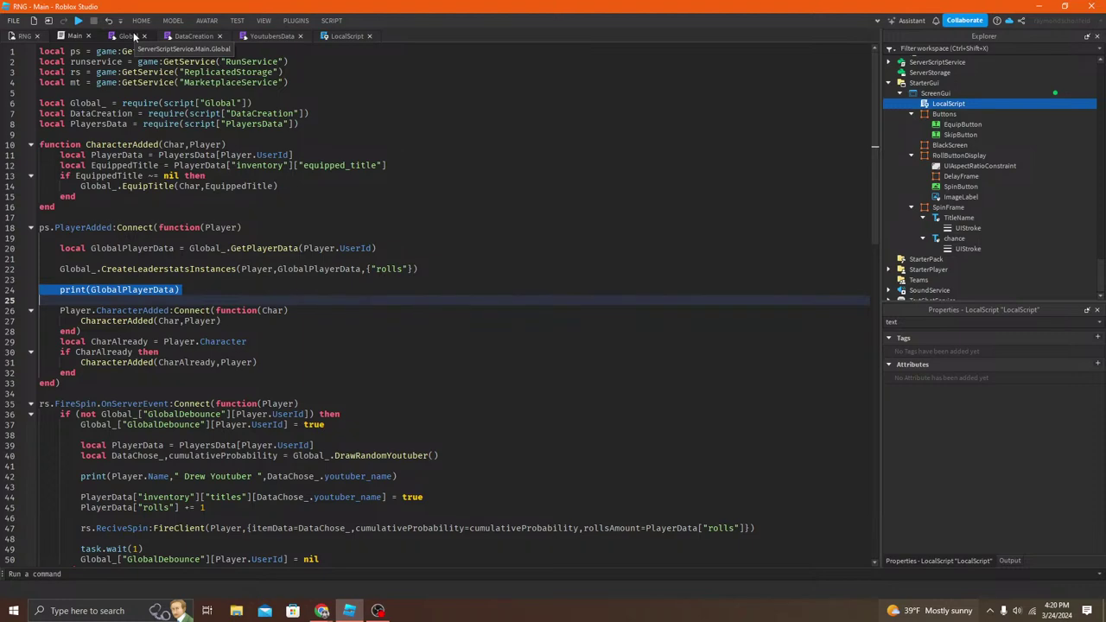
pyautogui.click(130, 36)
pyautogui.click(190, 36)
pyautogui.click(264, 36)
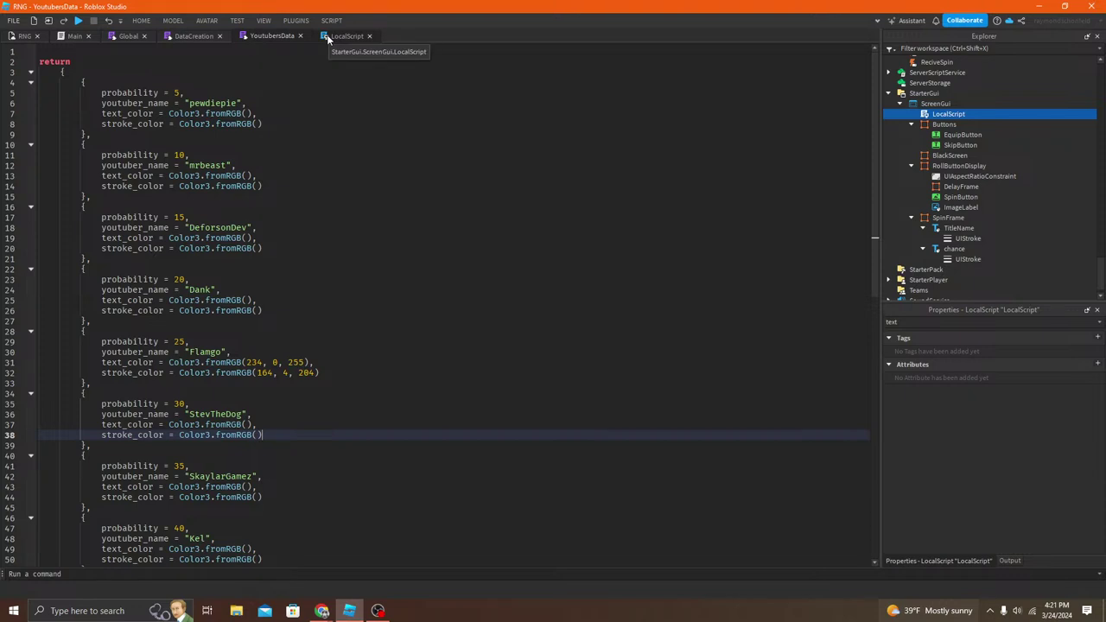
# Step: Copy the Texture asset ID of the loose Decal in the workspace and rename the decal ROOL
pyautogui.scroll(15, 982, 161)
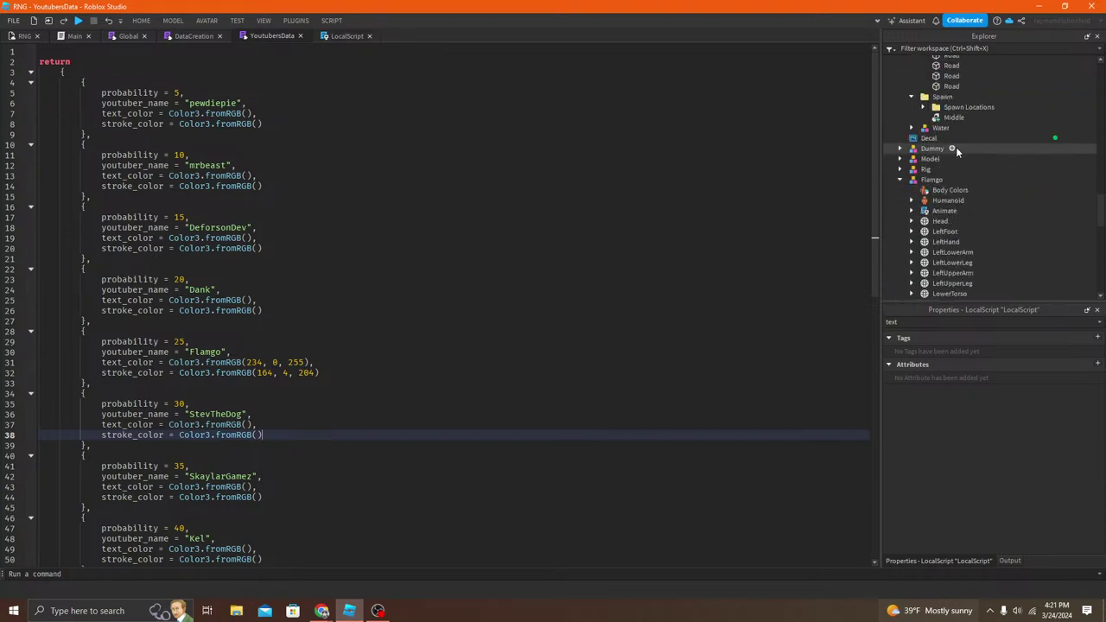
pyautogui.click(23, 35)
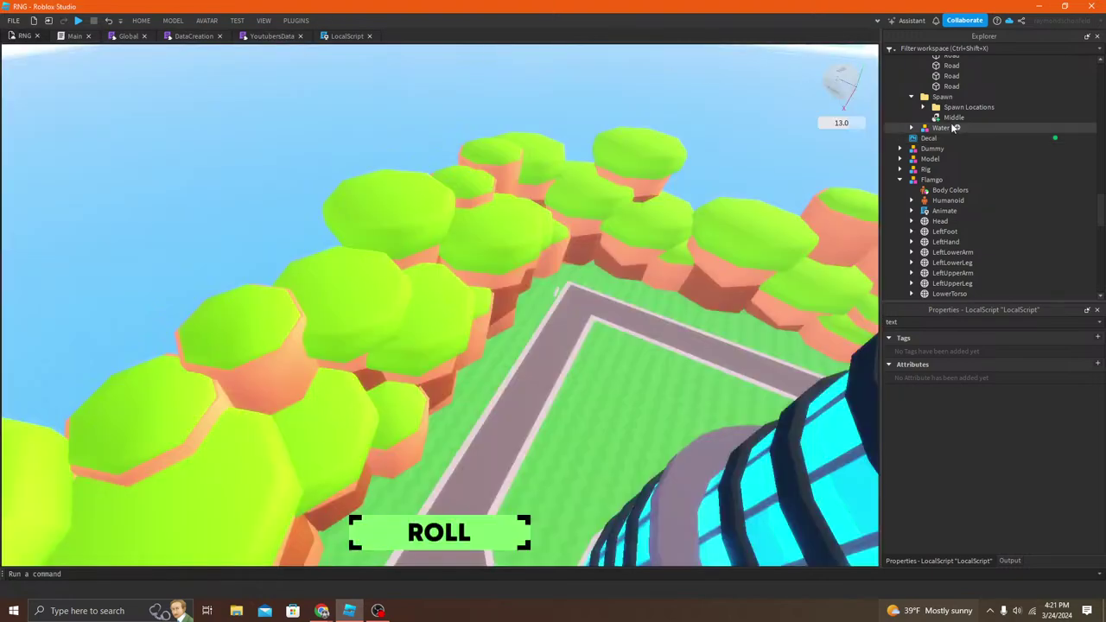
pyautogui.click(928, 138)
pyautogui.scroll(-8, 567, 167)
pyautogui.moveTo(568, 168); pyautogui.dragTo(566, 165, button='right')
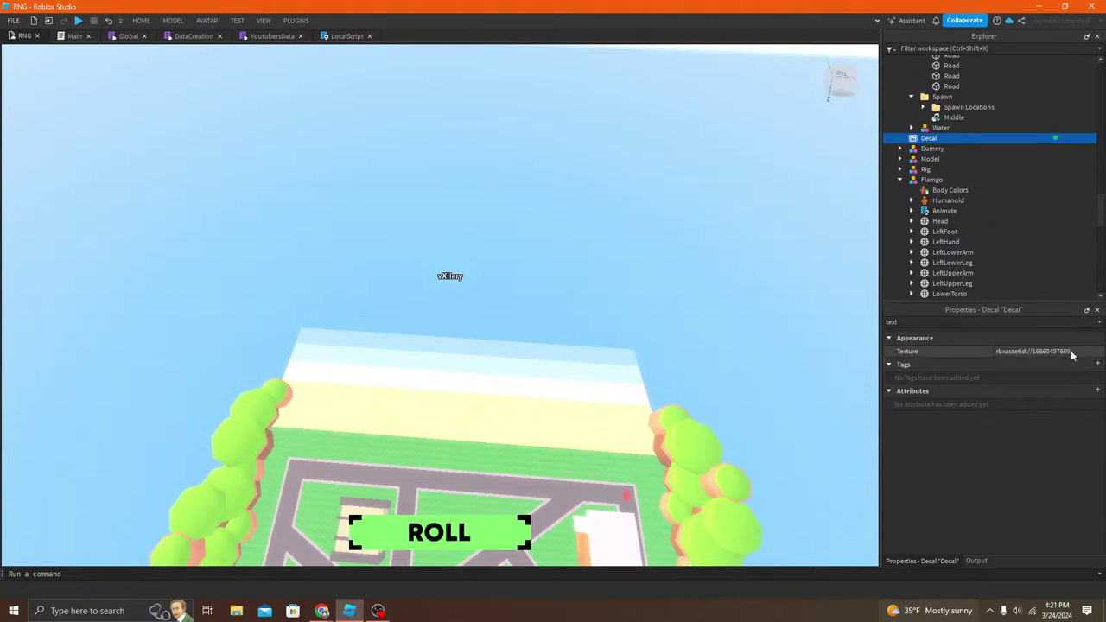
pyautogui.click(1069, 350)
pyautogui.hotkey('ctrl', 'c')
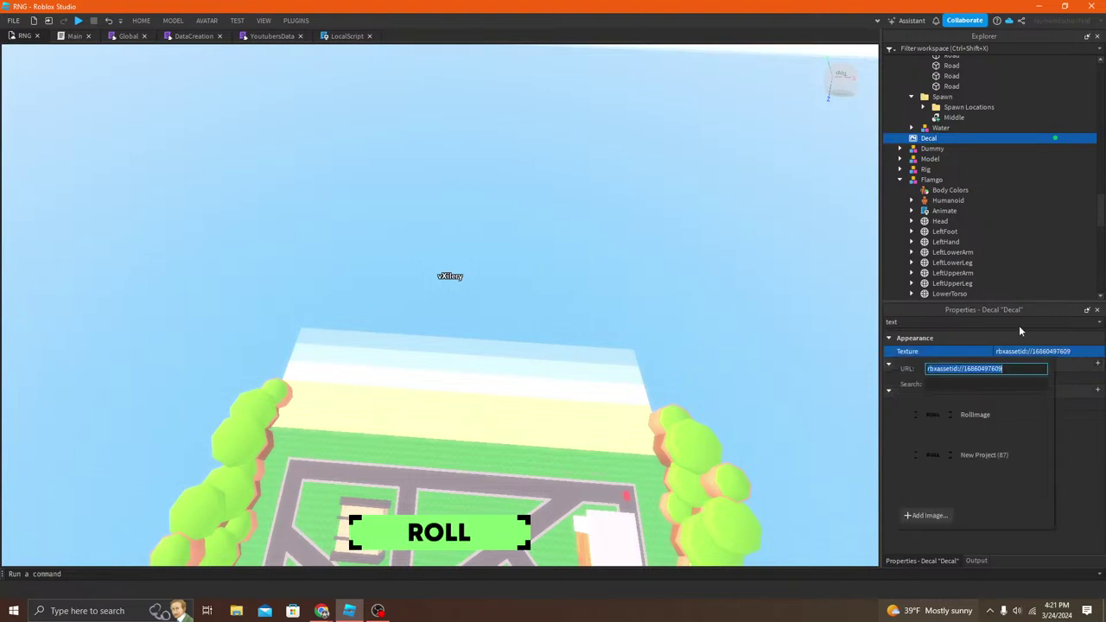
pyautogui.moveTo(793, 309); pyautogui.dragTo(821, 294, button='right')
# Step: Select the SpinButton in RollButtonDisplay and clear the property filter
pyautogui.scroll(-10, 985, 233)
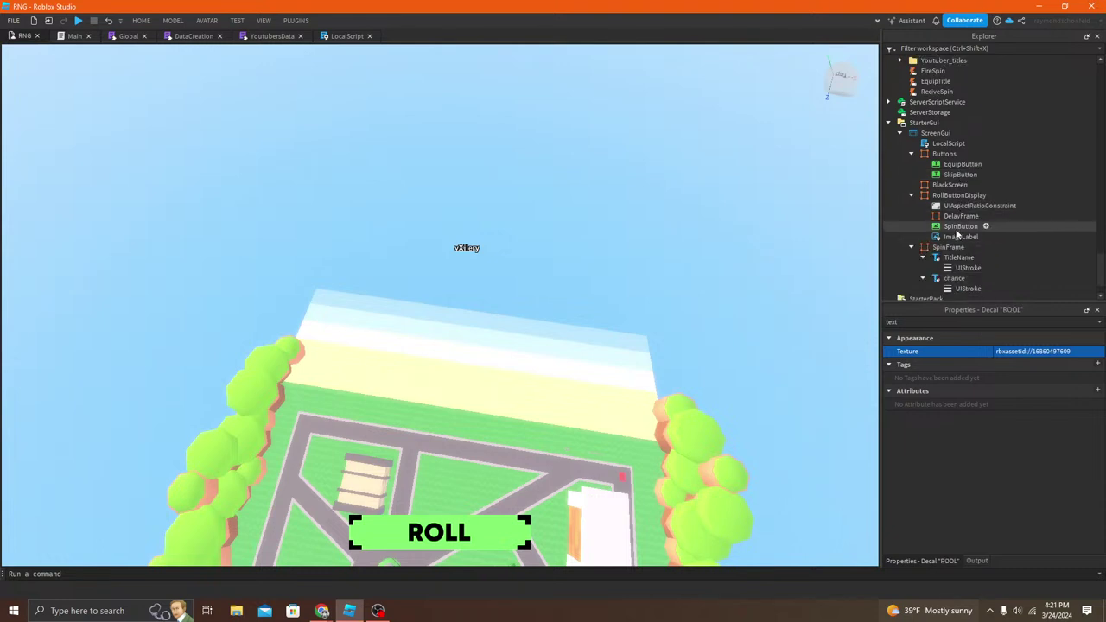
pyautogui.click(959, 227)
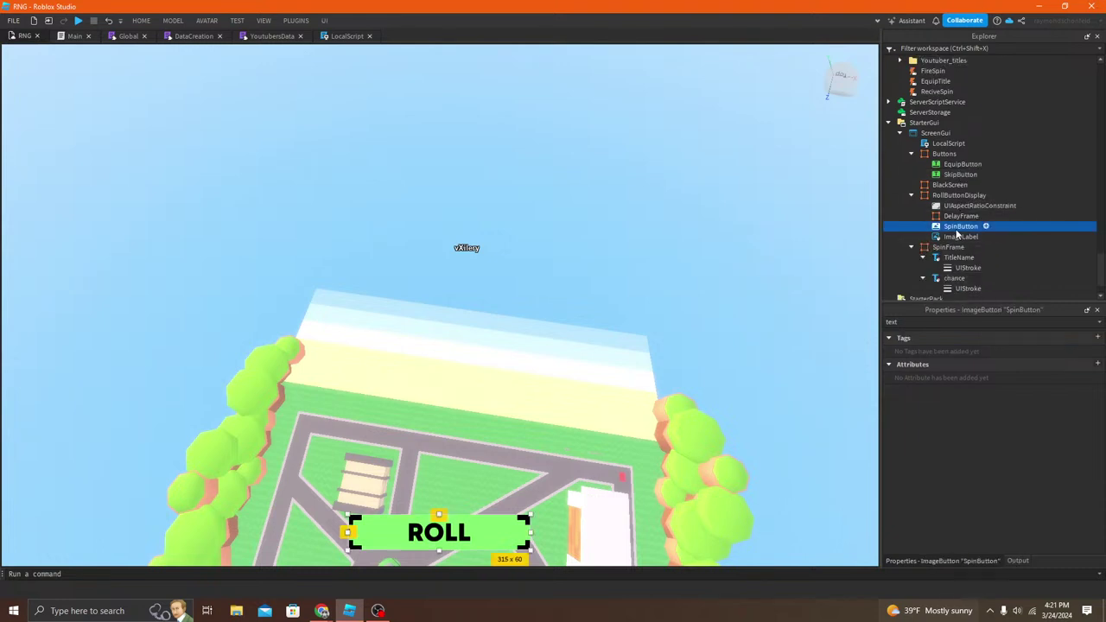
pyautogui.press('BackSpace')
pyautogui.press('BackSpace')
pyautogui.press('BackSpace')
pyautogui.press('BackSpace')
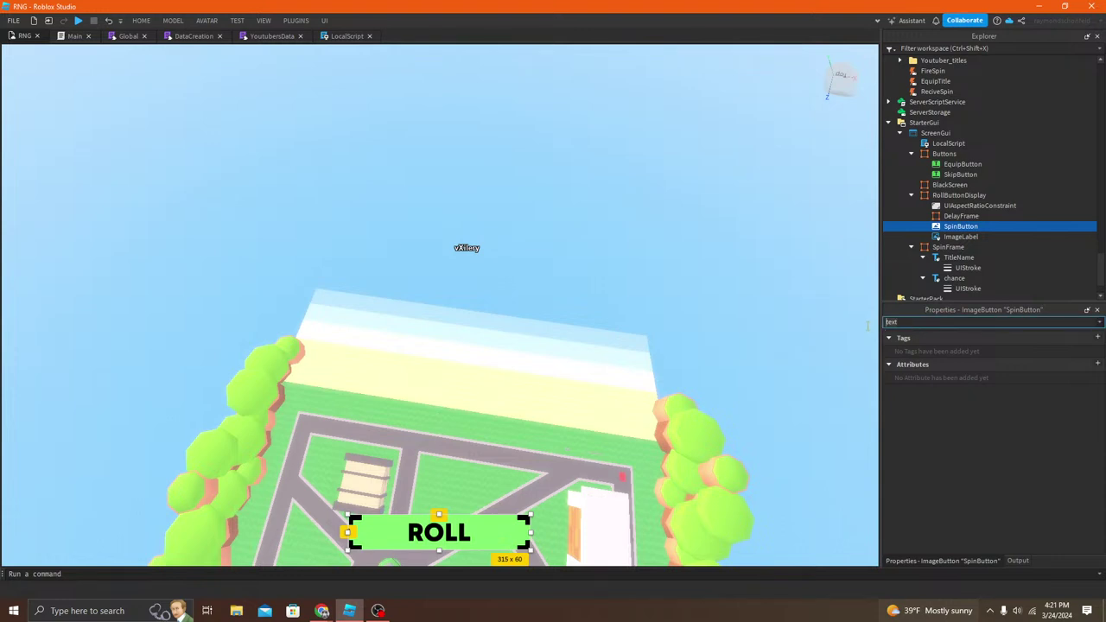
pyautogui.click(960, 237)
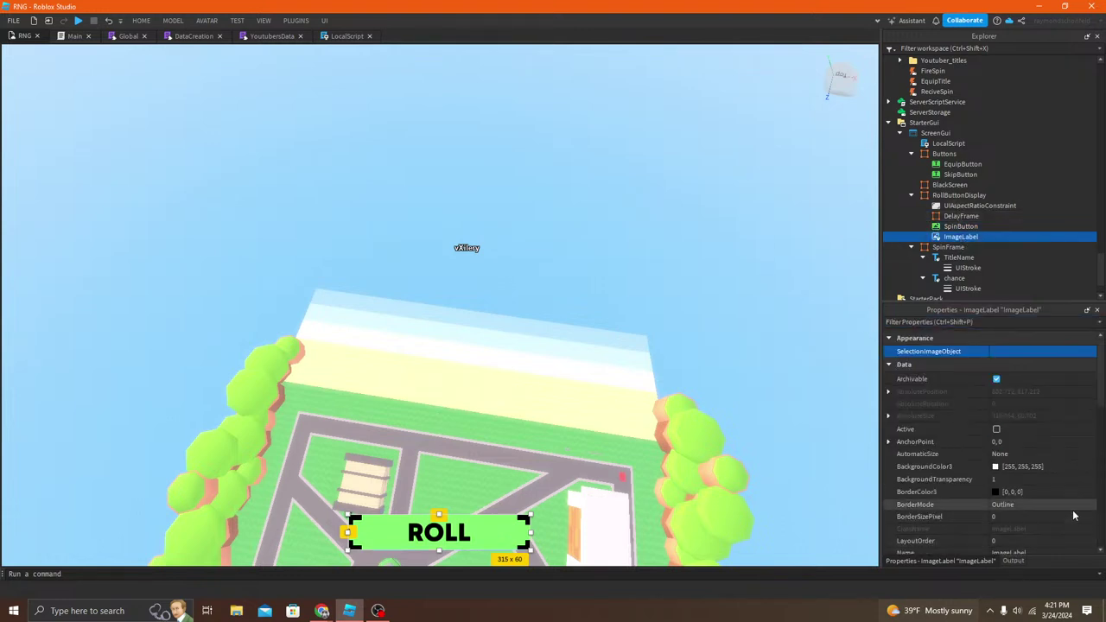
pyautogui.scroll(-5, 1041, 475)
pyautogui.click(1043, 512)
pyautogui.hotkey('ctrl', 'v')
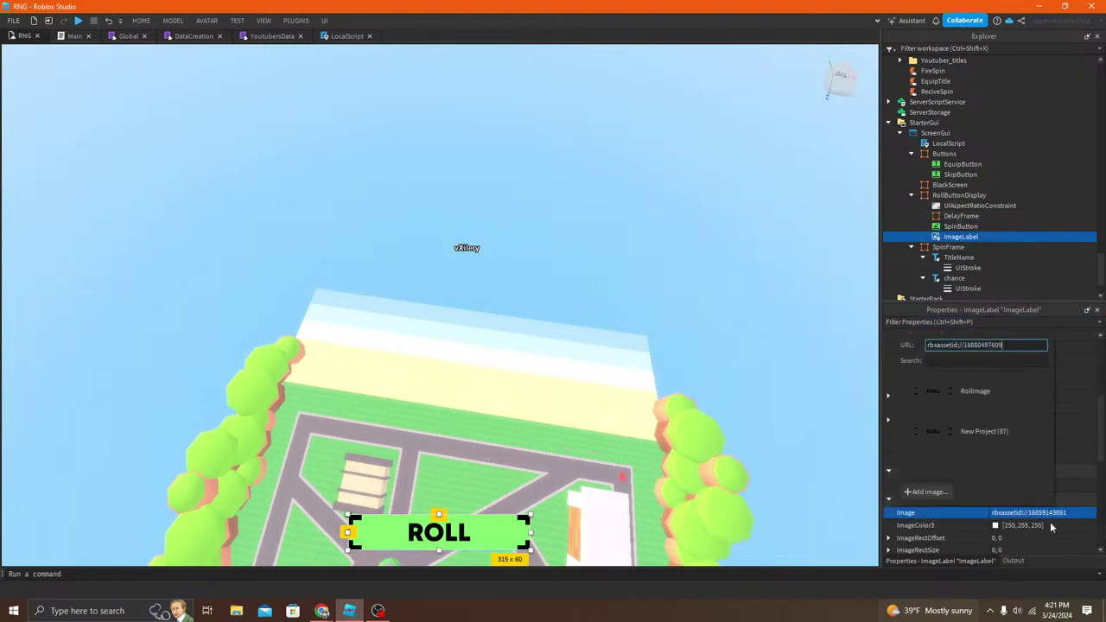
pyautogui.press('Return')
# Step: Try stretching the roll button's ImageLabel upward to about 315 x 126, and shrink it back to 315 x 60
pyautogui.moveTo(738, 439); pyautogui.dragTo(735, 438, button='right')
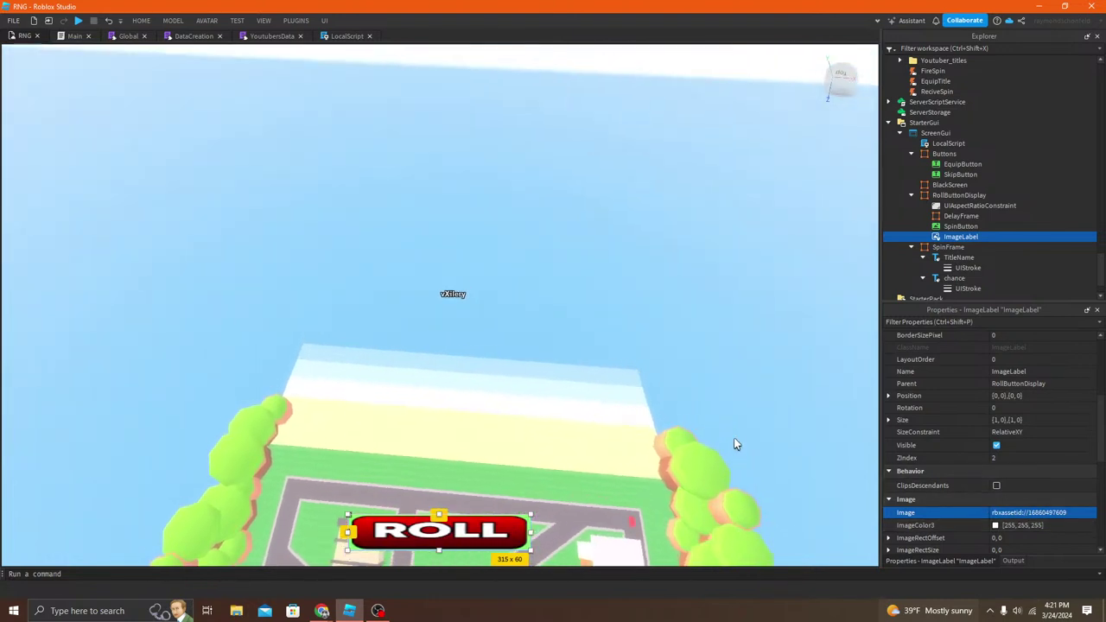
pyautogui.moveTo(735, 439); pyautogui.dragTo(733, 444, button='right')
pyautogui.press('s')
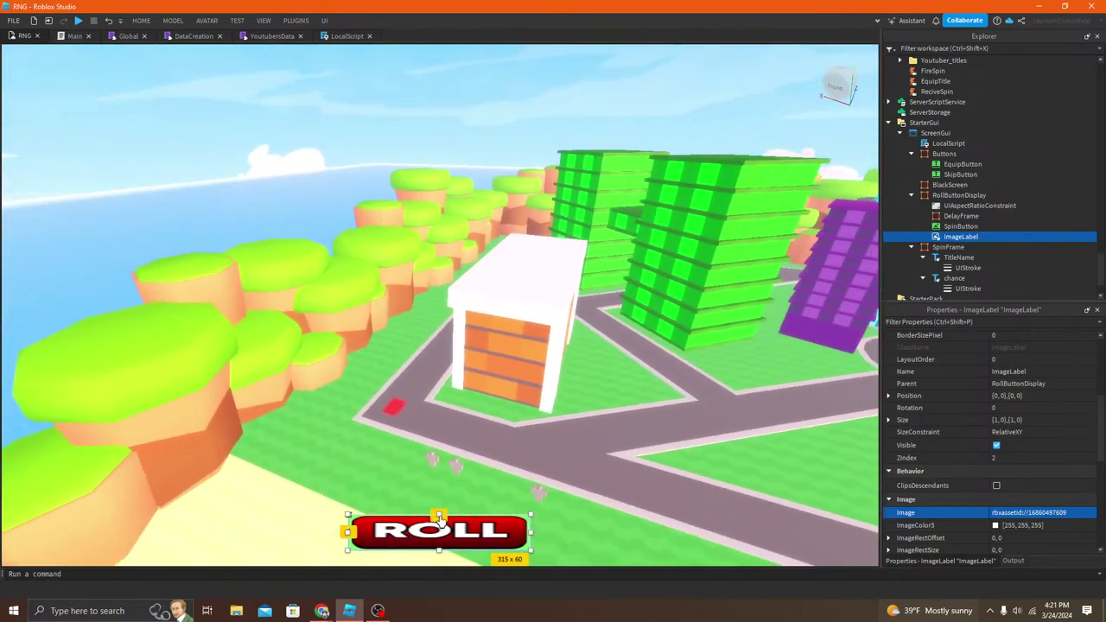
pyautogui.moveTo(439, 514); pyautogui.dragTo(442, 473)
pyautogui.moveTo(456, 462); pyautogui.dragTo(456, 459, button='right')
pyautogui.moveTo(439, 474)
pyautogui.mouseDown()
pyautogui.moveTo(440, 513)
pyautogui.moveTo(439, 476)
pyautogui.mouseUp()
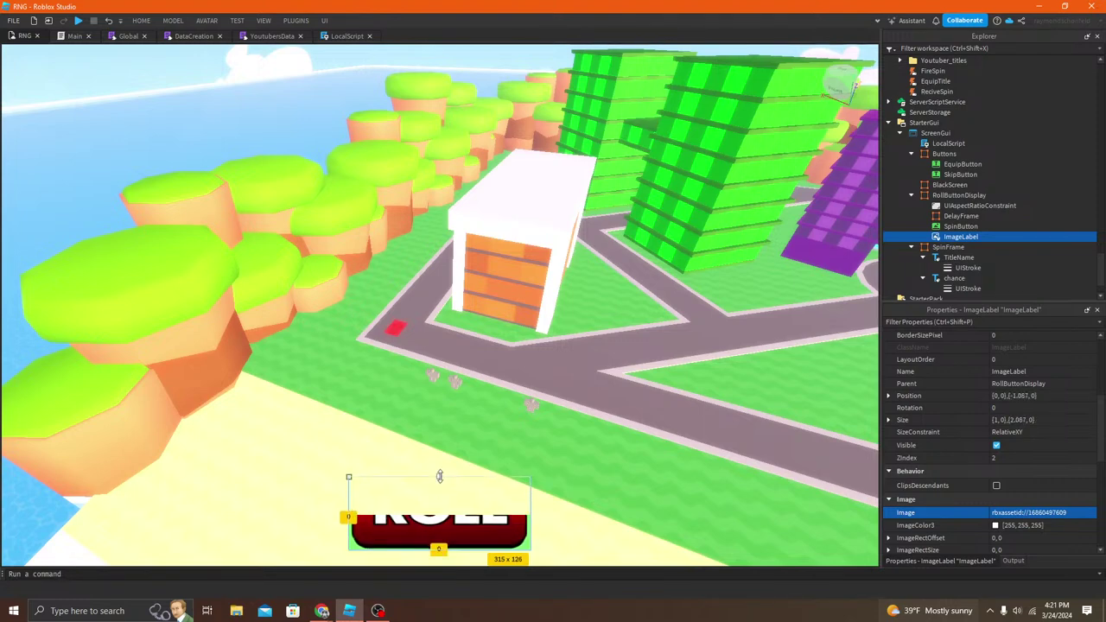
pyautogui.moveTo(533, 513)
pyautogui.mouseDown()
pyautogui.moveTo(553, 514)
pyautogui.moveTo(520, 512)
pyautogui.moveTo(533, 511)
pyautogui.mouseUp()
pyautogui.moveTo(440, 476); pyautogui.dragTo(449, 514)
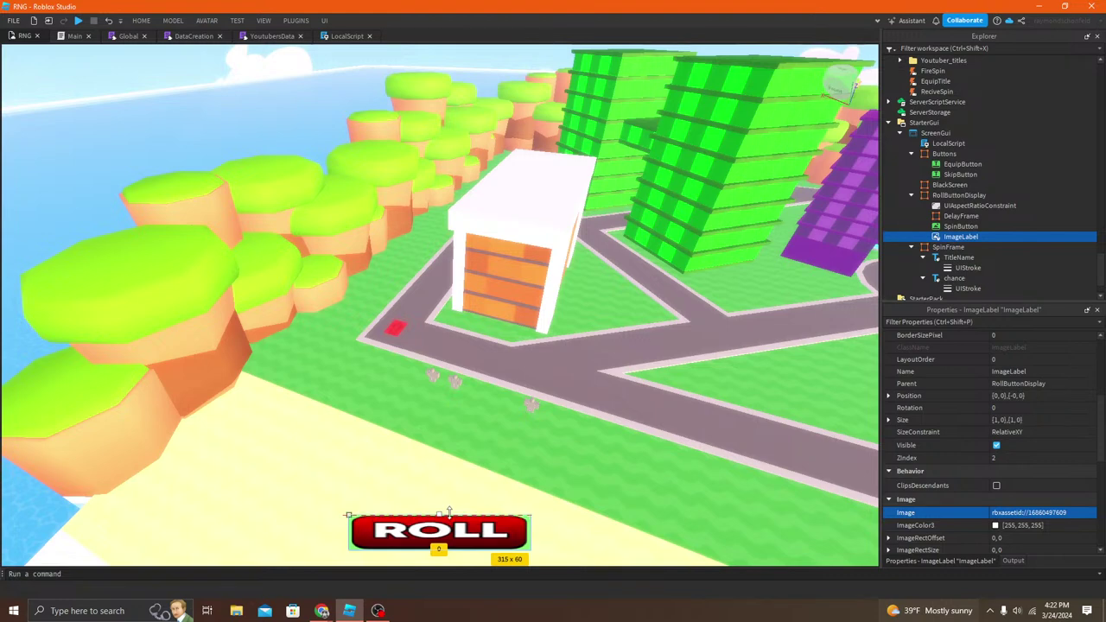
# Step: Undo the ImageLabel's resizing and its image replacement, and clear the selection
pyautogui.hotkey('ctrl', 'z')
pyautogui.hotkey('ctrl', 'z')
pyautogui.hotkey('ctrl', 'z')
pyautogui.hotkey('ctrl', 'z')
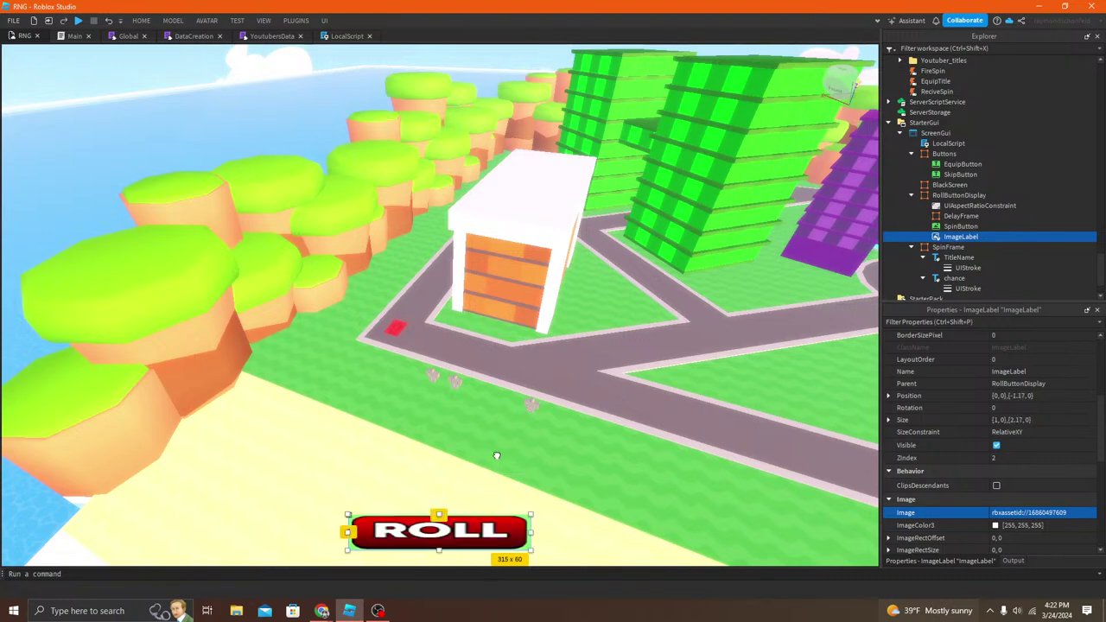
pyautogui.moveTo(496, 455); pyautogui.dragTo(503, 447, button='right')
pyautogui.scroll(-5, 459, 496)
pyautogui.moveTo(501, 355); pyautogui.dragTo(479, 161, button='right')
pyautogui.scroll(-4, 472, 350)
pyautogui.click(479, 160)
pyautogui.press('w')
pyautogui.press('e')
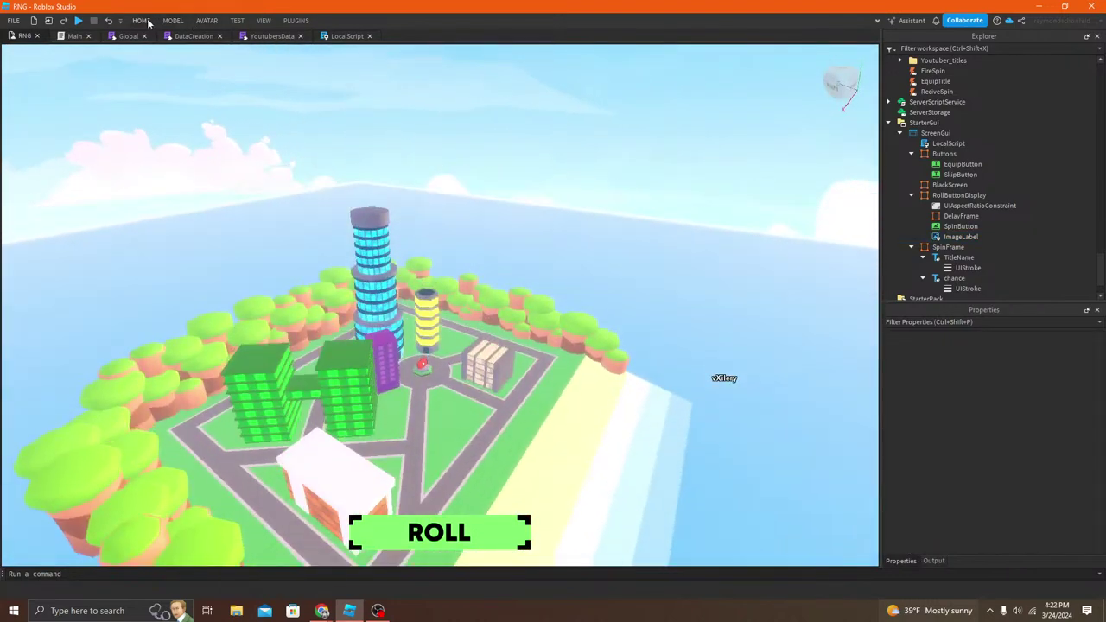
# Step: Run the game again to look at the roll button and the character's title from several angles, and end the run
pyautogui.click(142, 21)
pyautogui.click(543, 49)
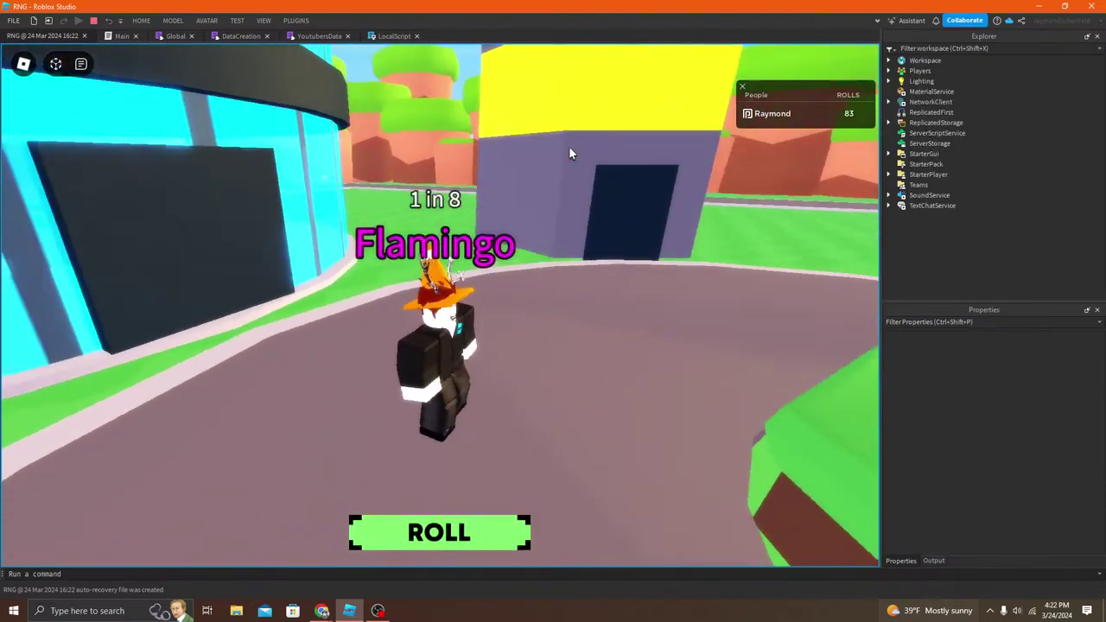
pyautogui.moveTo(570, 148); pyautogui.dragTo(569, 148, button='right')
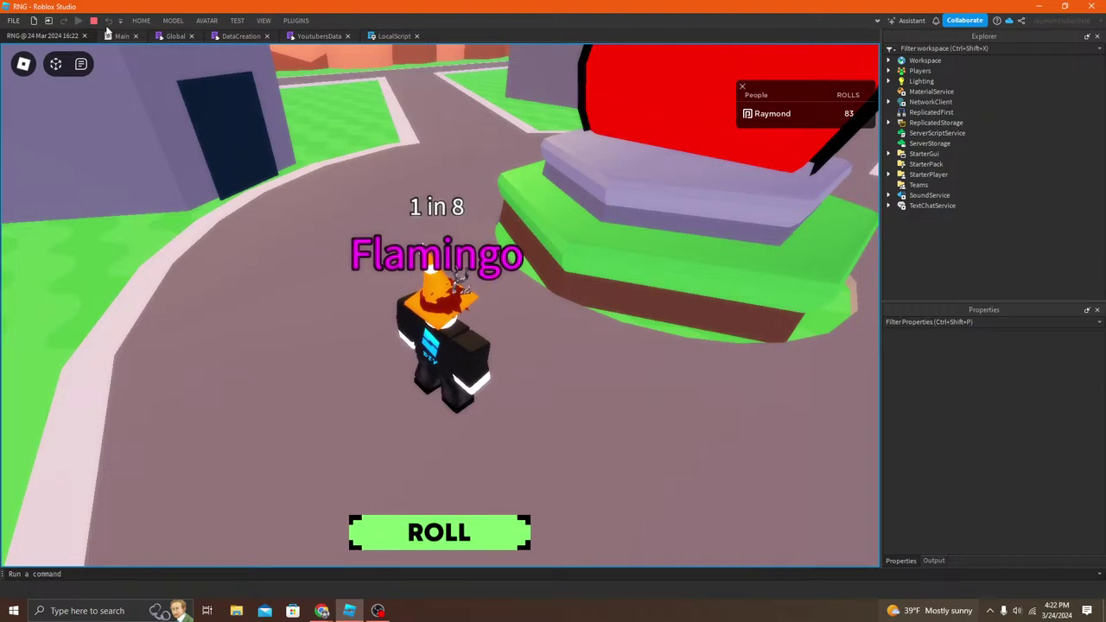
pyautogui.click(93, 20)
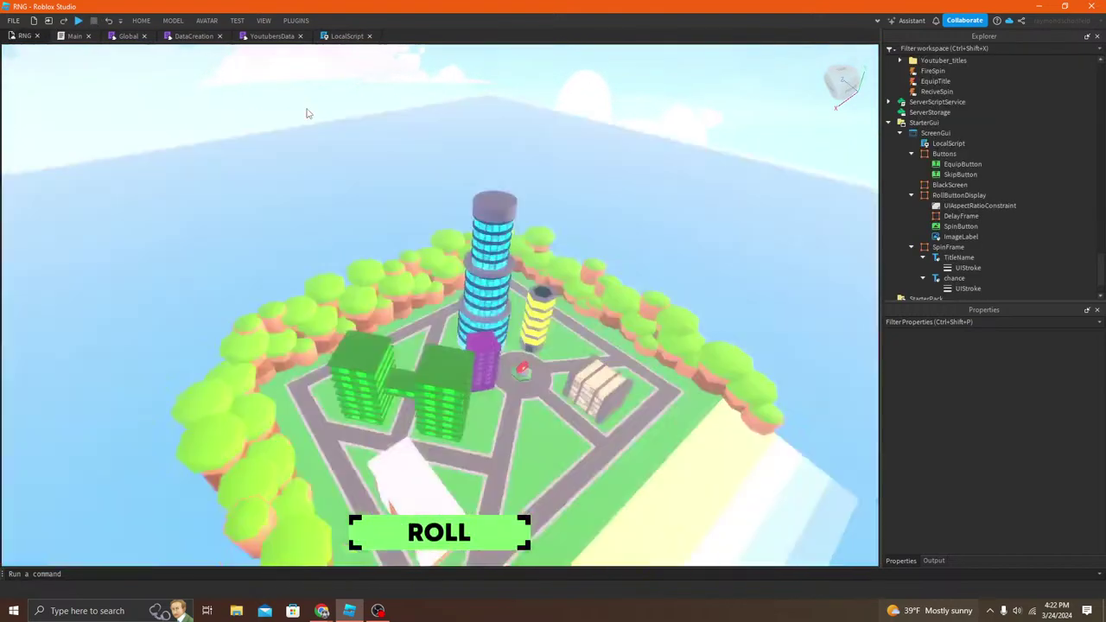
pyautogui.scroll(5, 336, 111)
pyautogui.scroll(-5, 337, 112)
pyautogui.moveTo(337, 112); pyautogui.dragTo(440, 125, button='right')
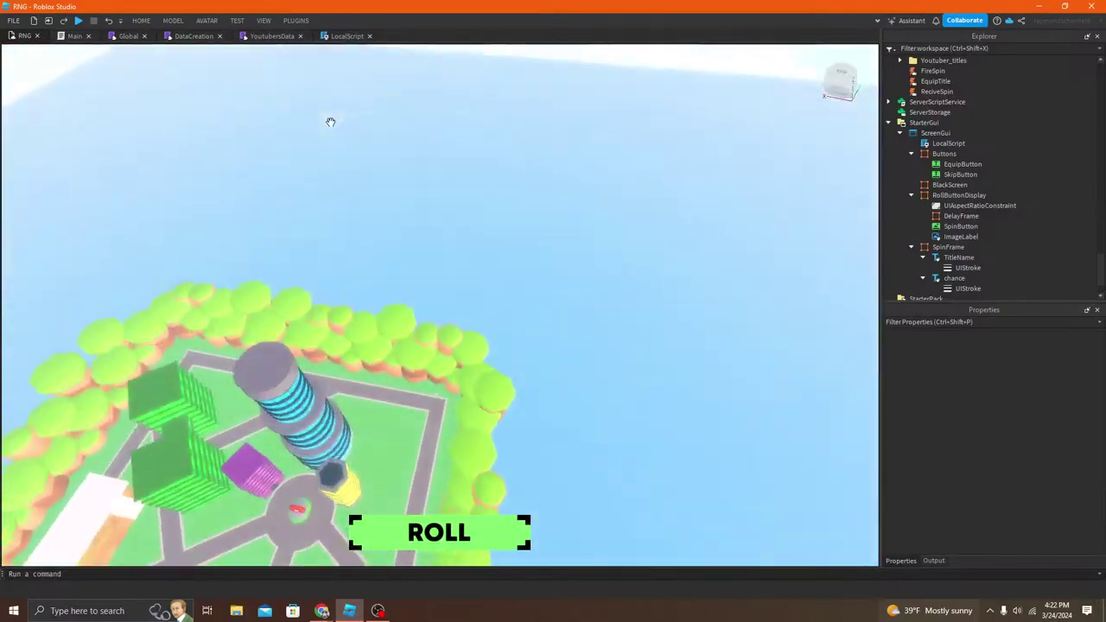
pyautogui.scroll(5, 331, 122)
pyautogui.scroll(-5, 330, 122)
pyautogui.scroll(5, 492, 133)
pyautogui.press('e')
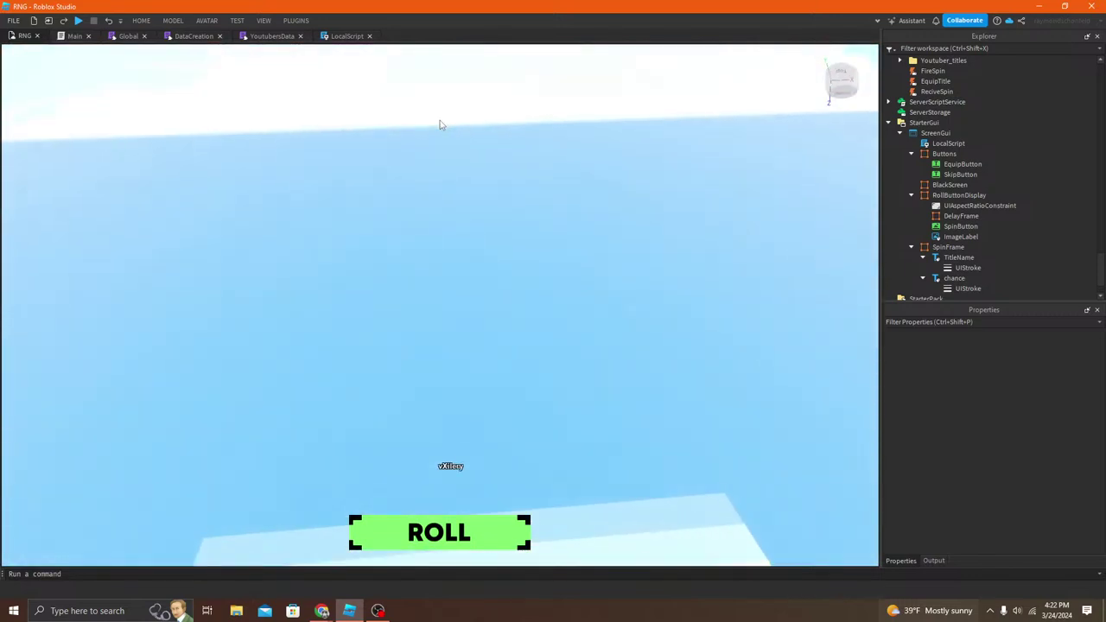
pyautogui.press('q')
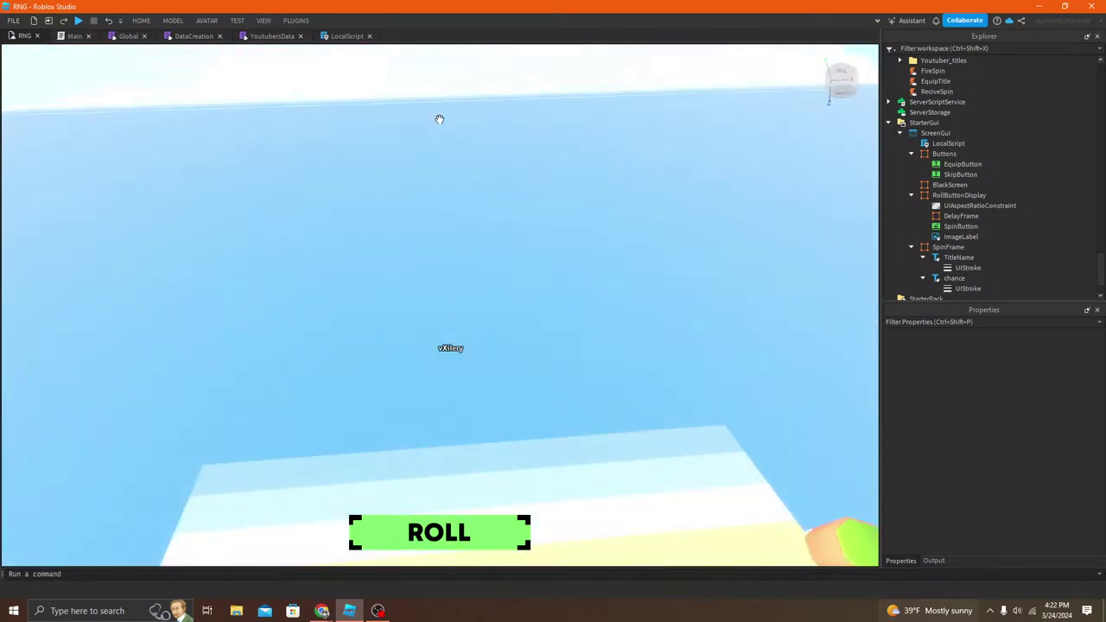
pyautogui.rightClick(918, 124)
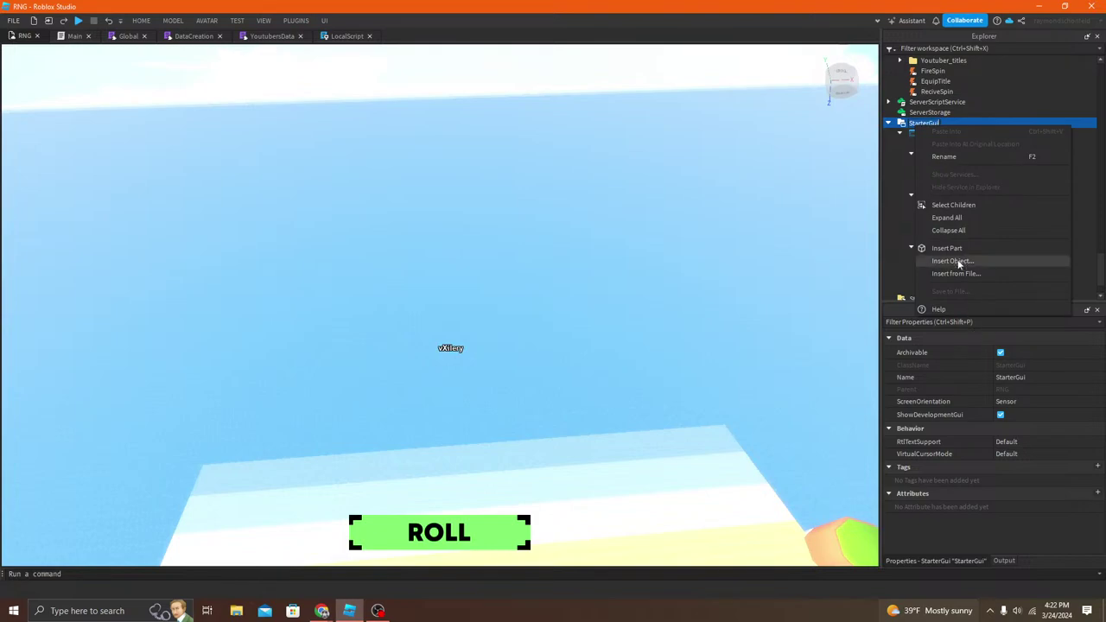
pyautogui.click(949, 260)
pyautogui.moveTo(650, 182); pyautogui.dragTo(584, 173, button='right')
pyautogui.press('w')
pyautogui.press('w')
pyautogui.press('s')
pyautogui.click(918, 134)
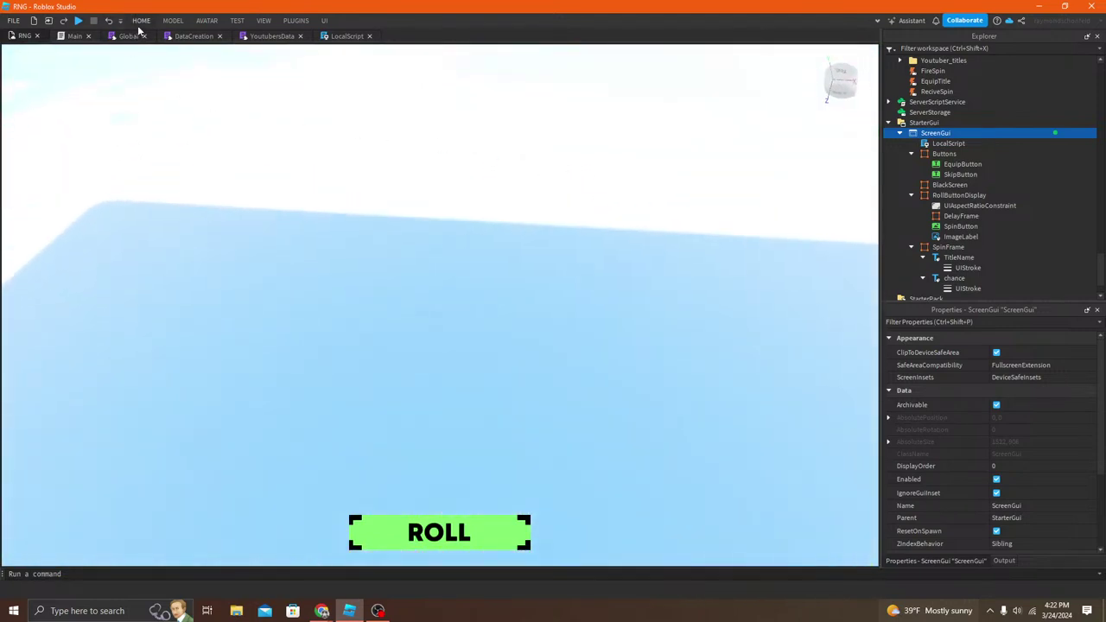
# Step: Run the game to check the character's title and the roll button while walking and jumping, and end the run
pyautogui.click(140, 21)
pyautogui.click(537, 50)
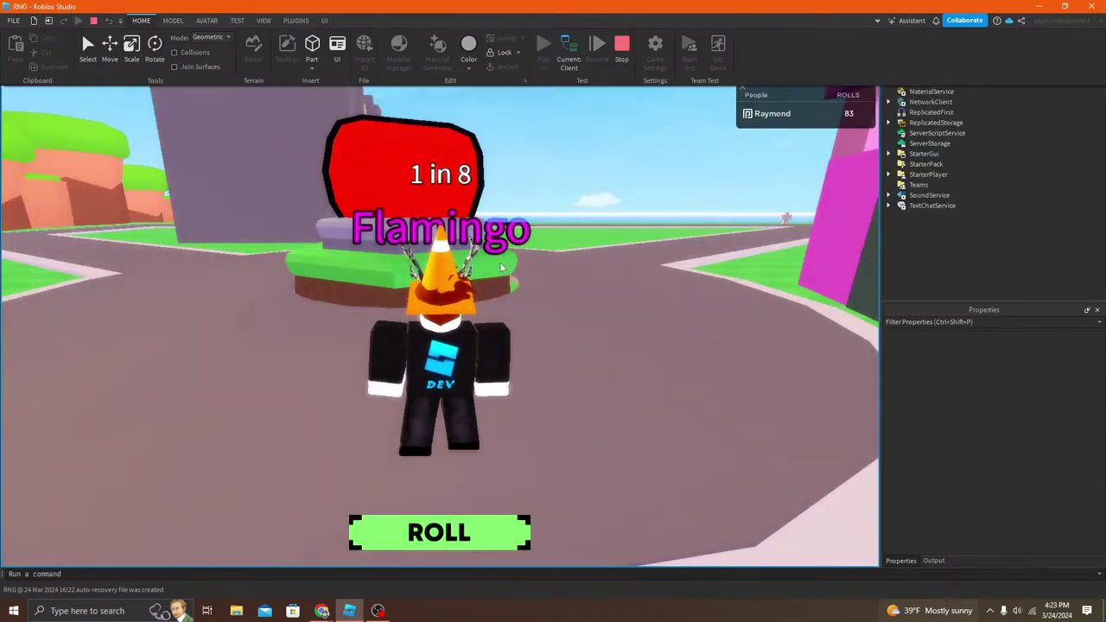
pyautogui.click(462, 263)
pyautogui.press('w')
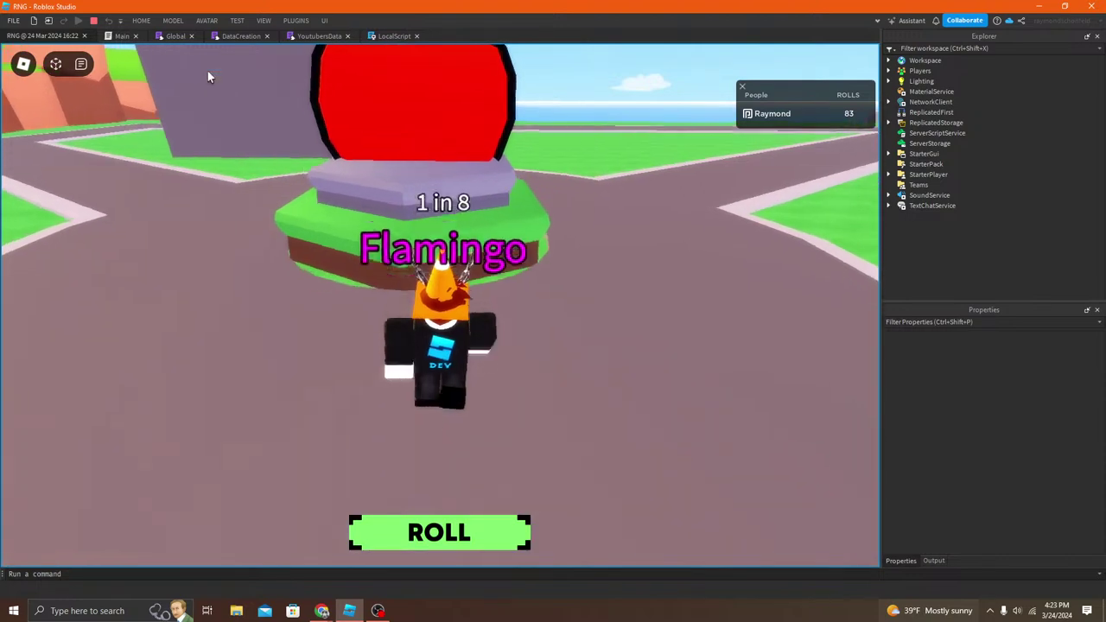
pyautogui.press('space')
pyautogui.click(93, 20)
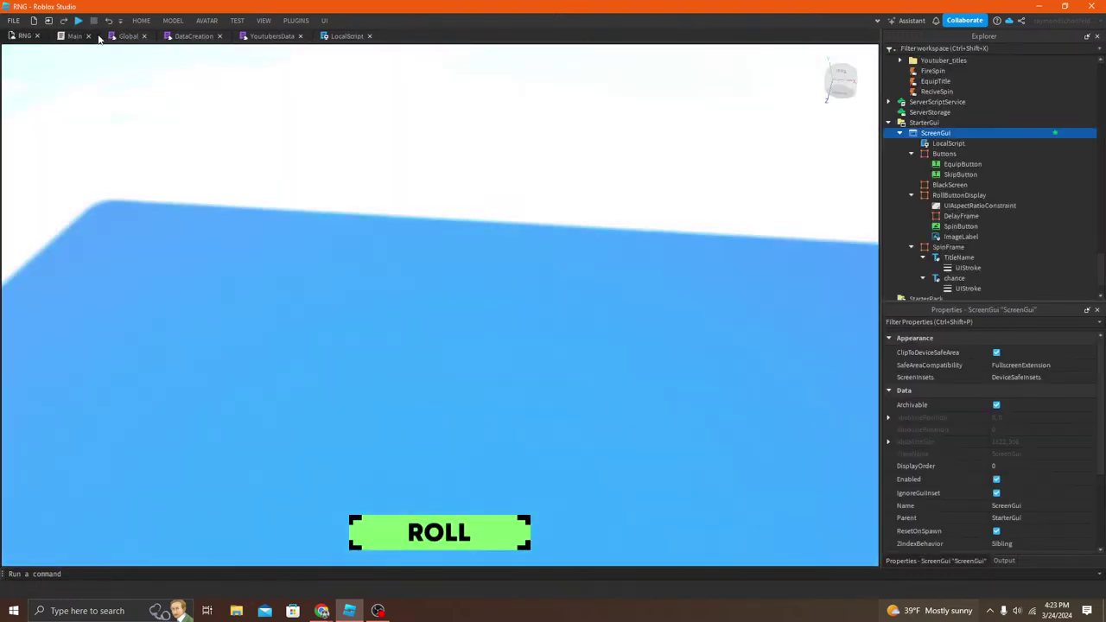
# Step: Place LocalScript beside Main and read through it from the service variables down to the options menu functions
pyautogui.click(147, 35)
pyautogui.scroll(5, 538, 466)
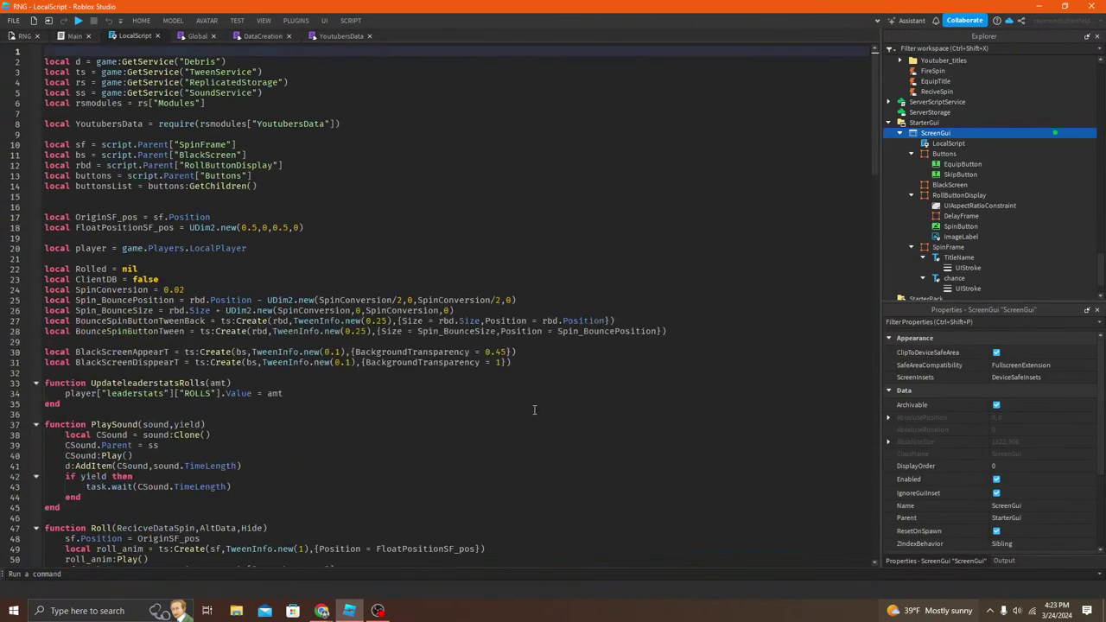
pyautogui.scroll(-16, 620, 445)
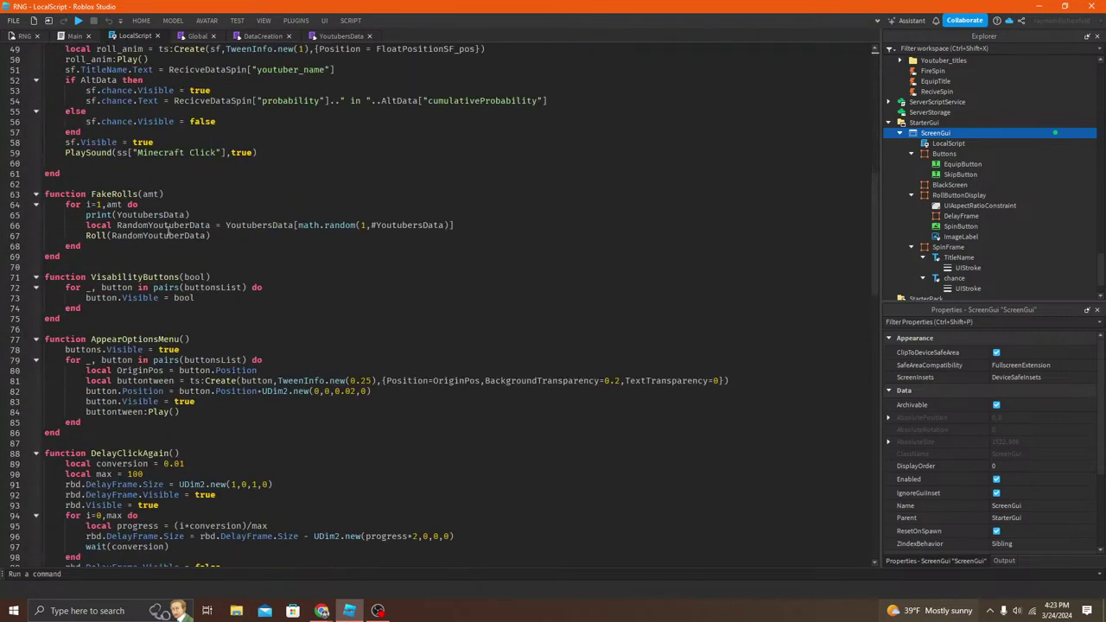
pyautogui.scroll(-5, 159, 339)
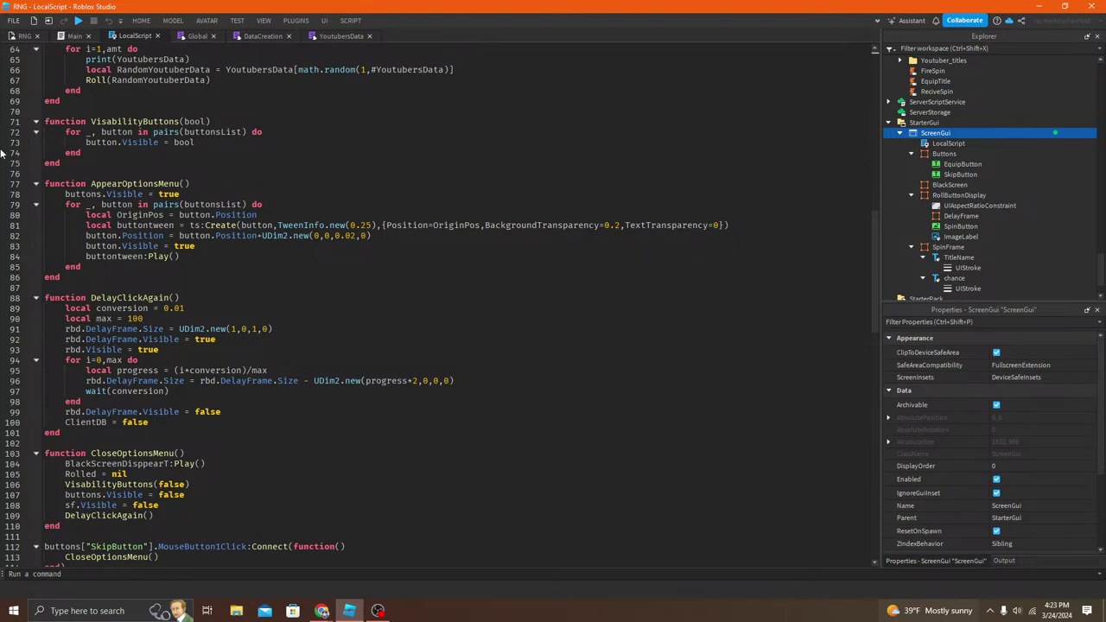
pyautogui.click(9, 36)
pyautogui.moveTo(336, 182); pyautogui.dragTo(343, 129, button='right')
pyautogui.press('w')
pyautogui.press('s')
pyautogui.press('w')
pyautogui.press('s')
pyautogui.press('e')
pyautogui.press('w')
pyautogui.press('s')
pyautogui.press('s')
pyautogui.press('w')
pyautogui.click(83, 35)
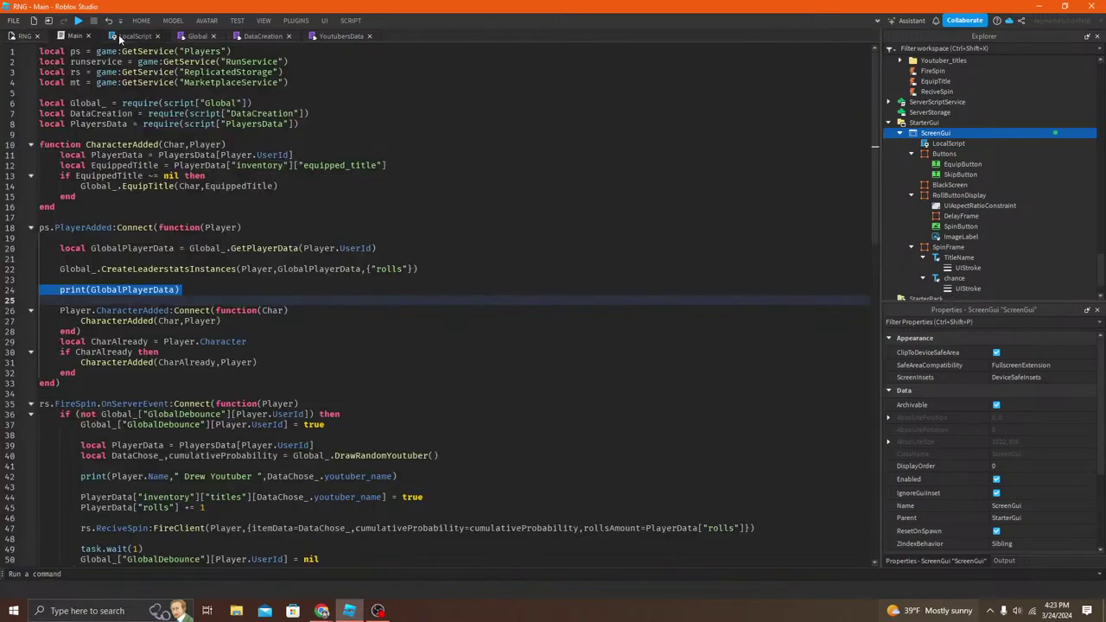
pyautogui.click(124, 40)
pyautogui.rightClick(123, 39)
pyautogui.click(65, 38)
pyautogui.click(127, 39)
pyautogui.click(307, 267)
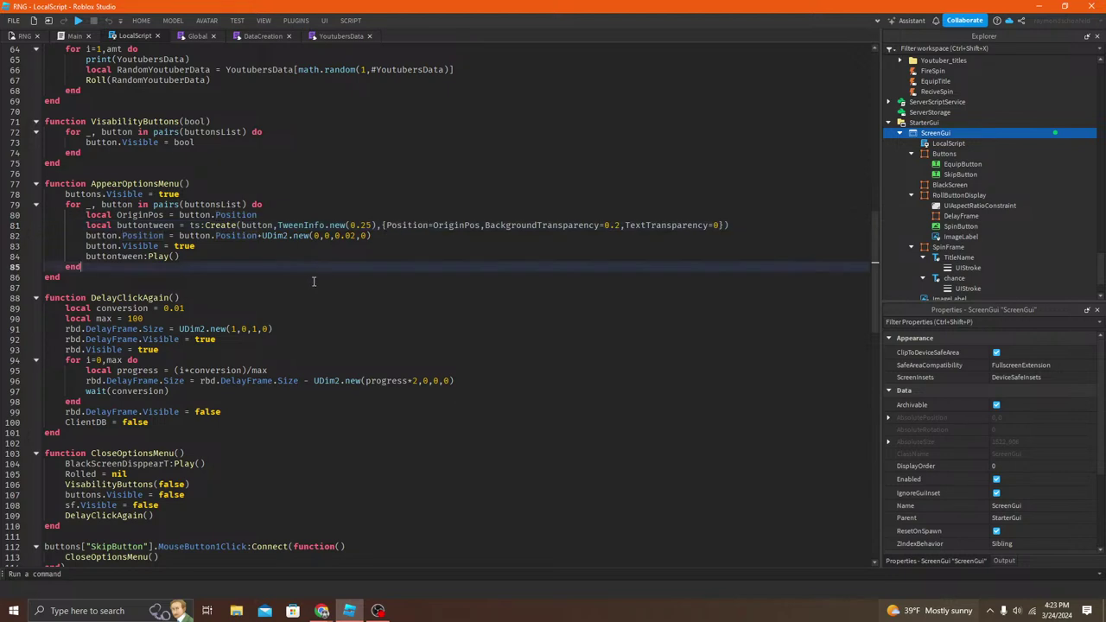
pyautogui.scroll(-3, 1003, 251)
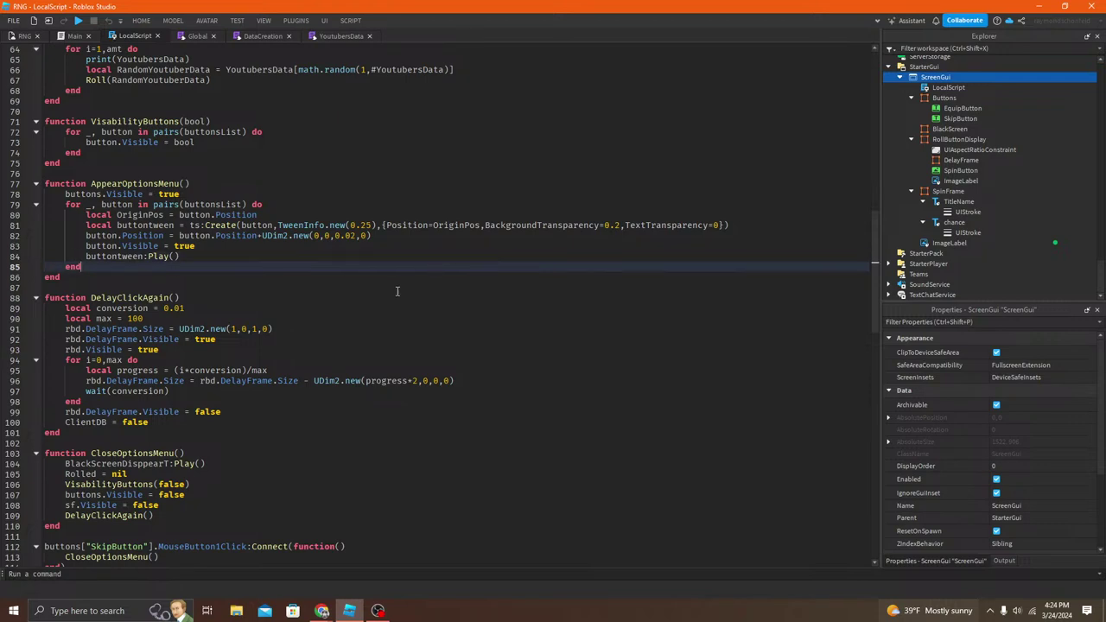
pyautogui.click(204, 273)
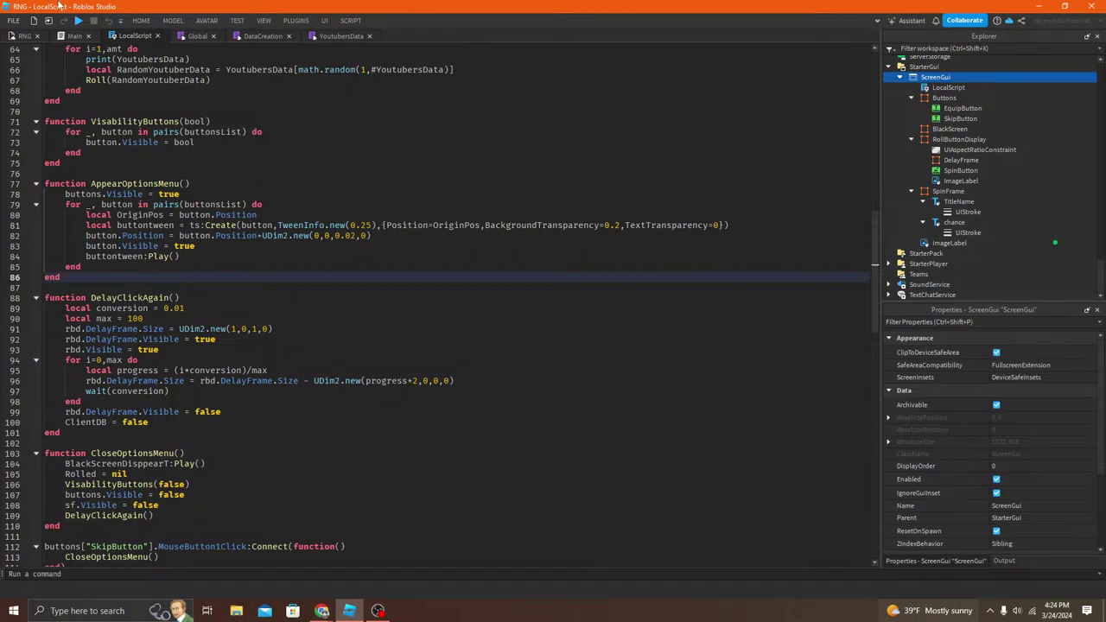
# Step: Look over the red ROLL image and the green roll button in the RNG place view, and return to LocalScript
pyautogui.click(24, 36)
pyautogui.moveTo(555, 196)
pyautogui.mouseDown(button='right')
pyautogui.moveTo(530, 181)
pyautogui.moveTo(553, 195)
pyautogui.mouseUp(button='right')
pyautogui.scroll(3, 535, 182)
pyautogui.scroll(-3, 535, 182)
pyautogui.scroll(3, 531, 181)
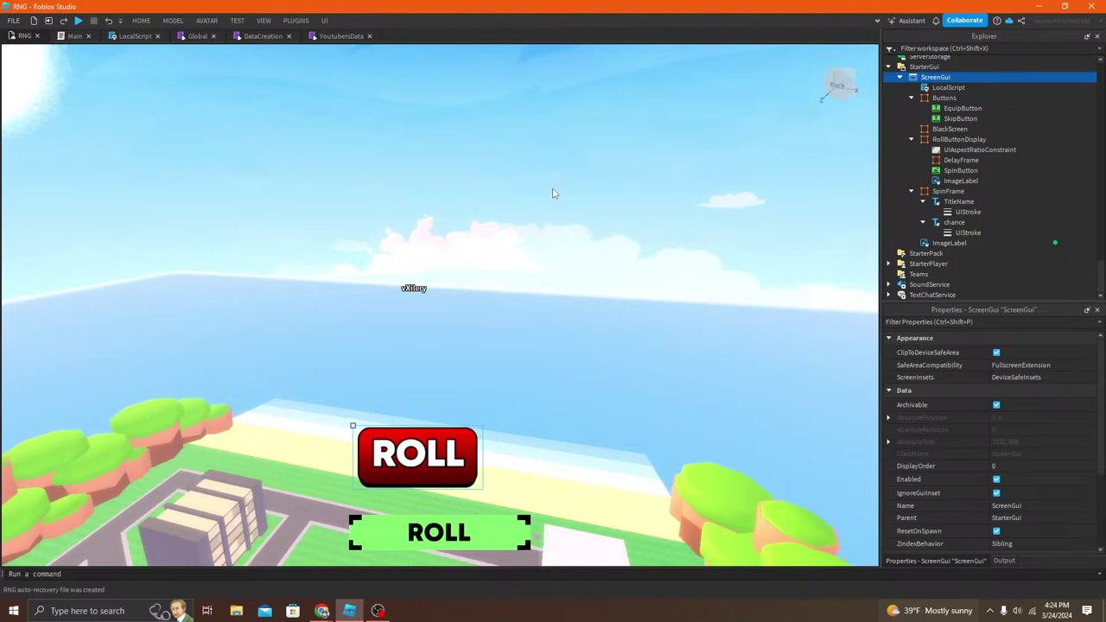
pyautogui.moveTo(554, 195); pyautogui.dragTo(544, 214, button='right')
pyautogui.click(132, 36)
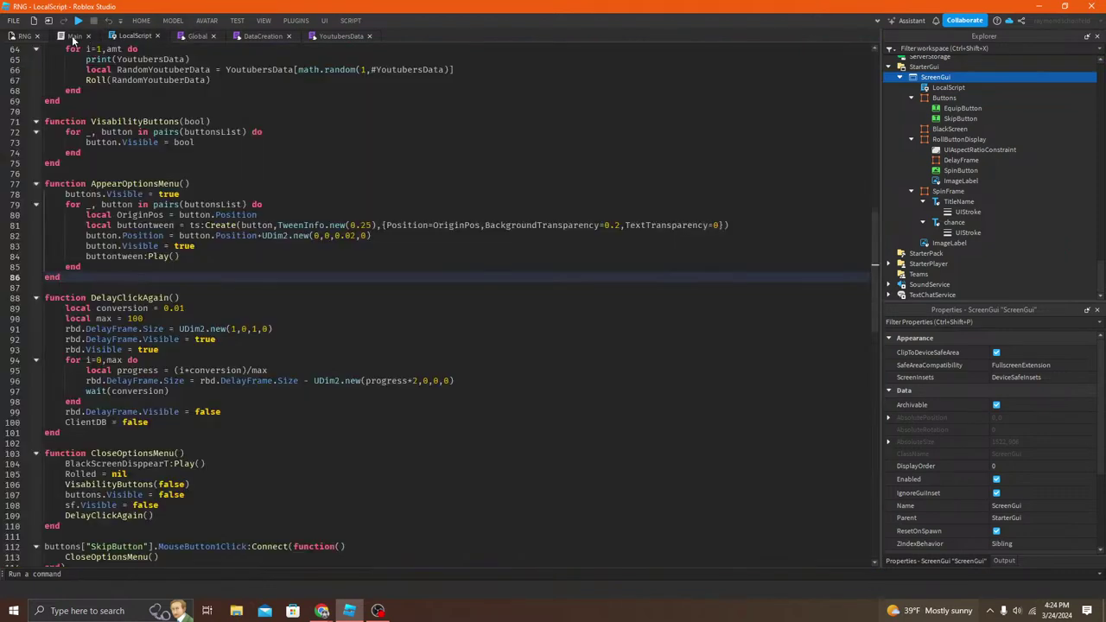
# Step: Examine the Roll function in LocalScript, especially the line that sets the title text from the spin data
pyautogui.click(195, 36)
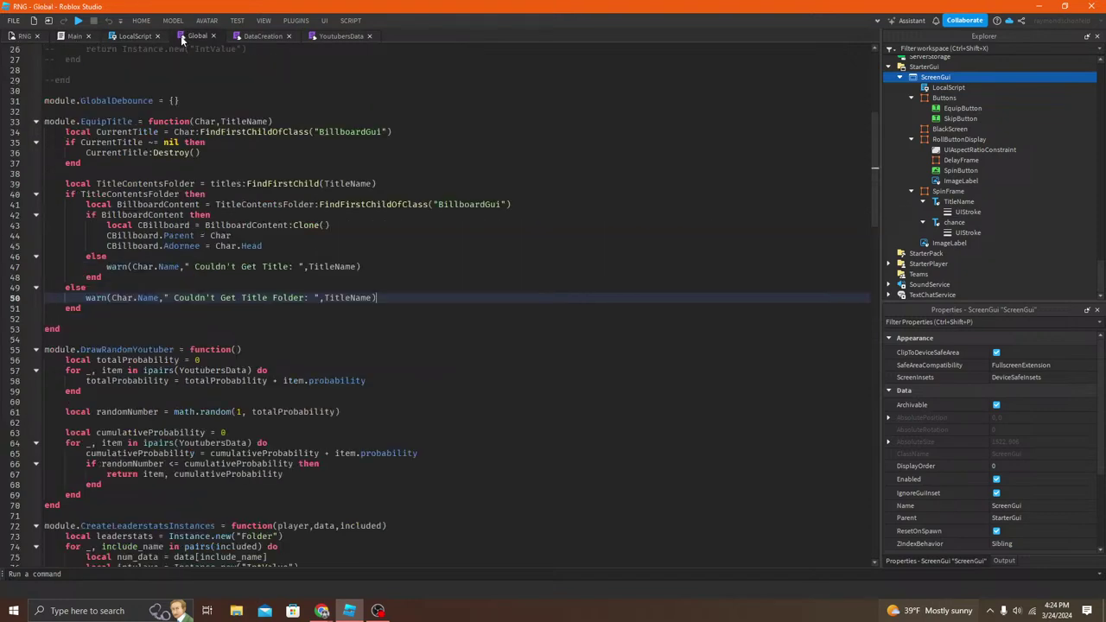
pyautogui.click(143, 36)
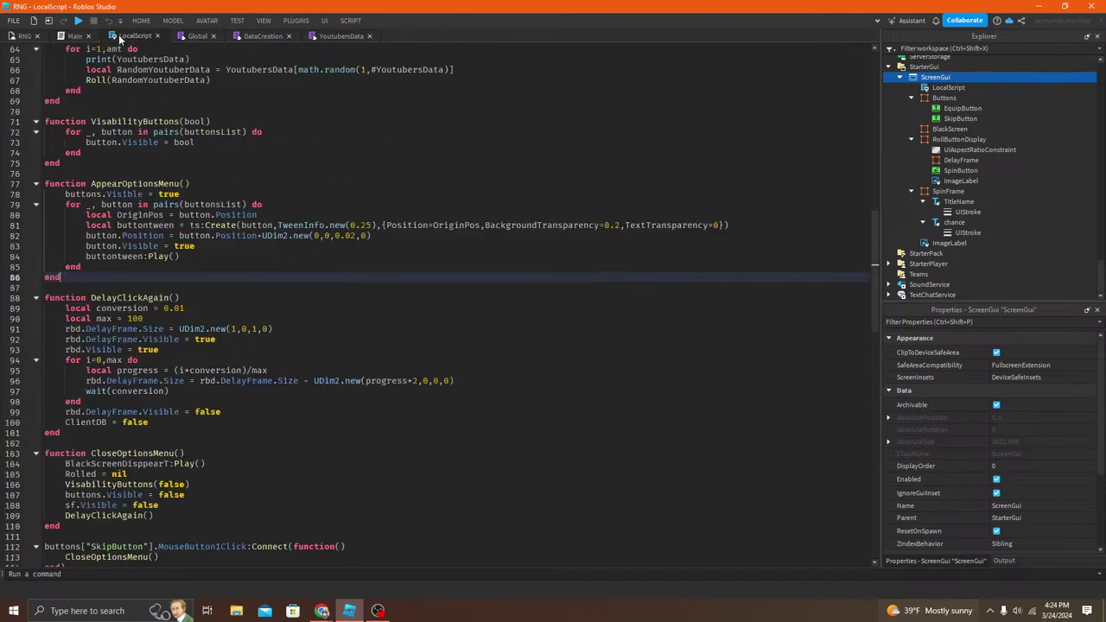
pyautogui.click(186, 255)
pyautogui.click(169, 267)
pyautogui.scroll(-10, 63, 289)
pyautogui.scroll(13, 190, 281)
pyautogui.scroll(12, 190, 282)
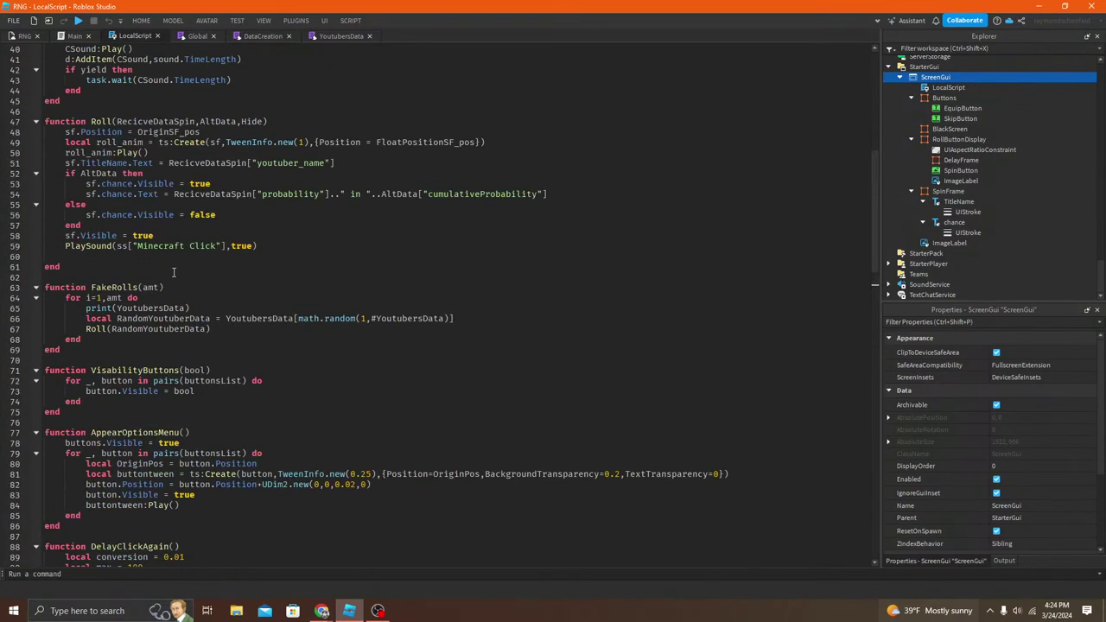
pyautogui.click(100, 226)
pyautogui.click(107, 215)
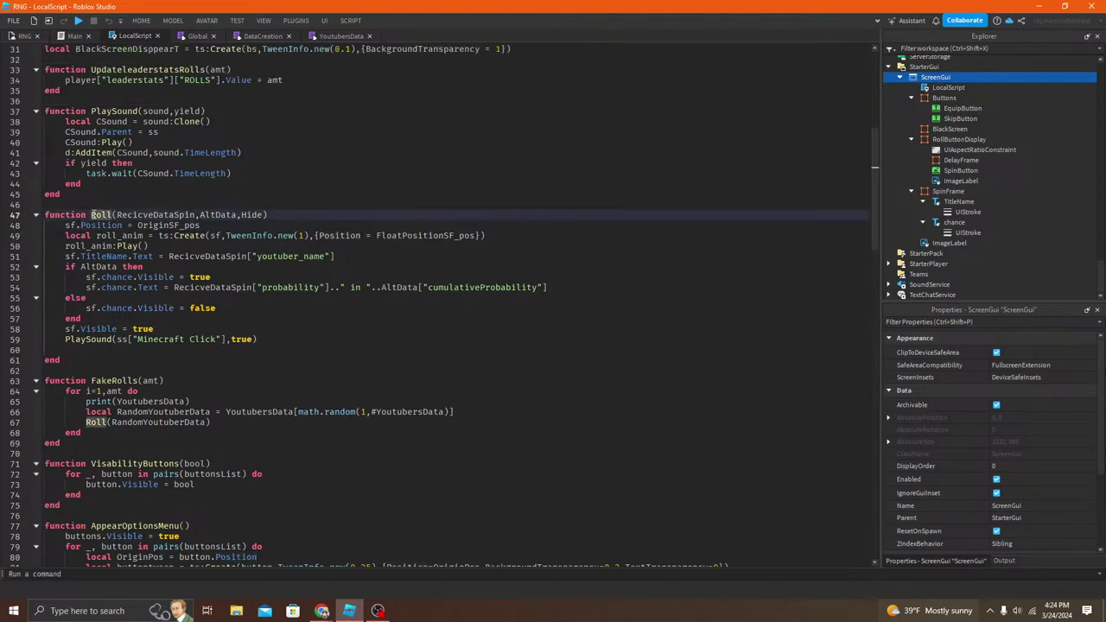
pyautogui.click(251, 277)
pyautogui.moveTo(80, 257); pyautogui.dragTo(130, 256)
pyautogui.click(64, 257)
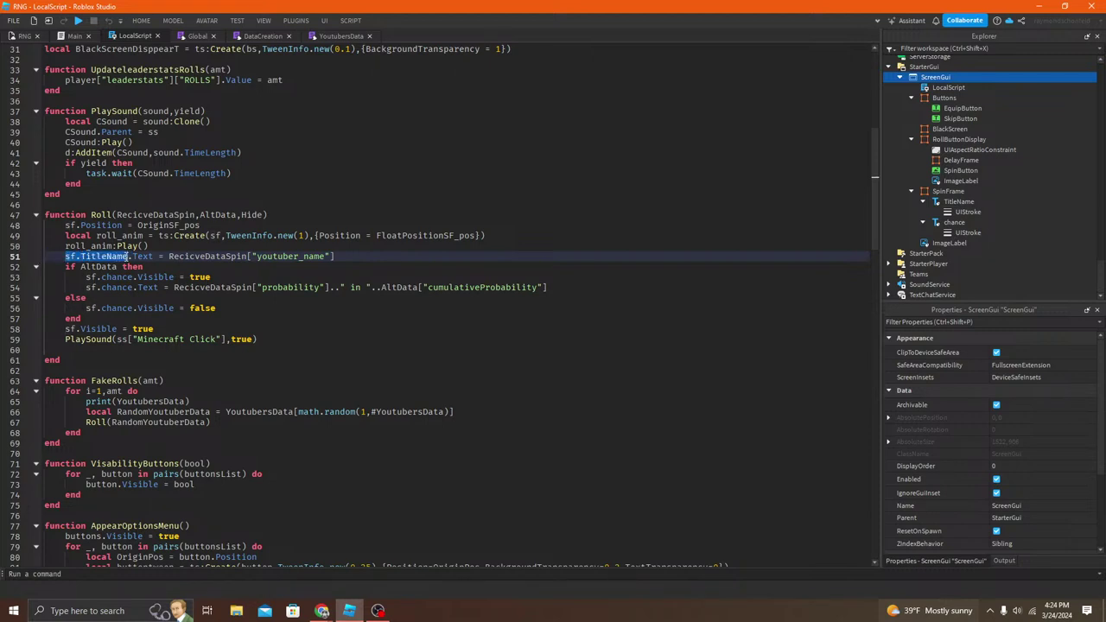
# Step: Declare local TitleLabel = sf.TitleName below the buttons variable at the beginning of LocalScript
pyautogui.scroll(10, 241, 200)
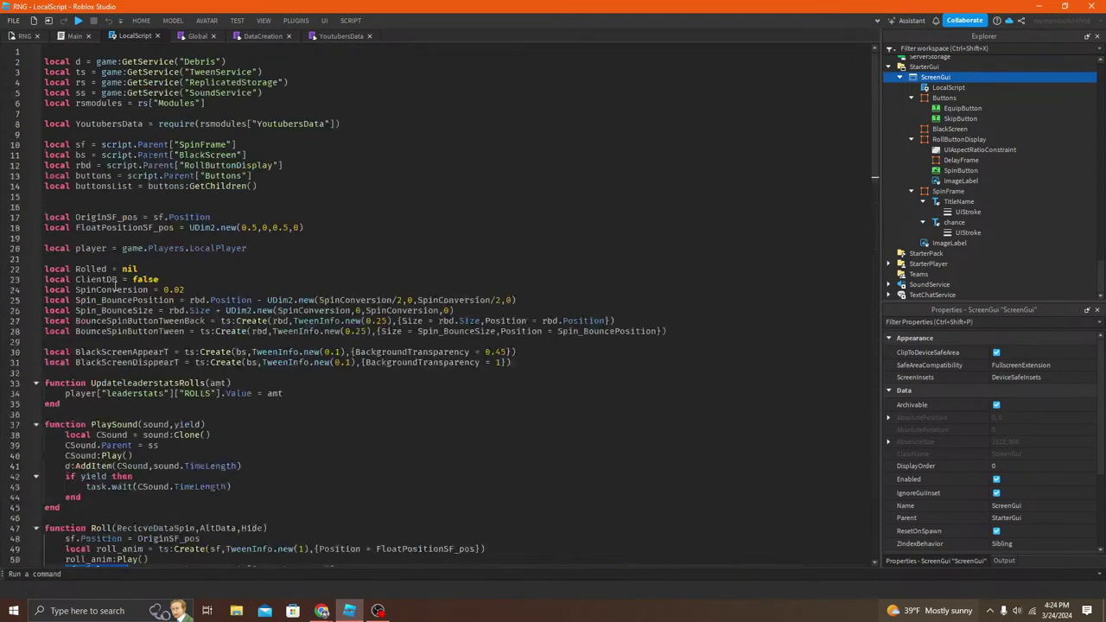
pyautogui.click(262, 177)
pyautogui.press('Return')
pyautogui.write('local Title')
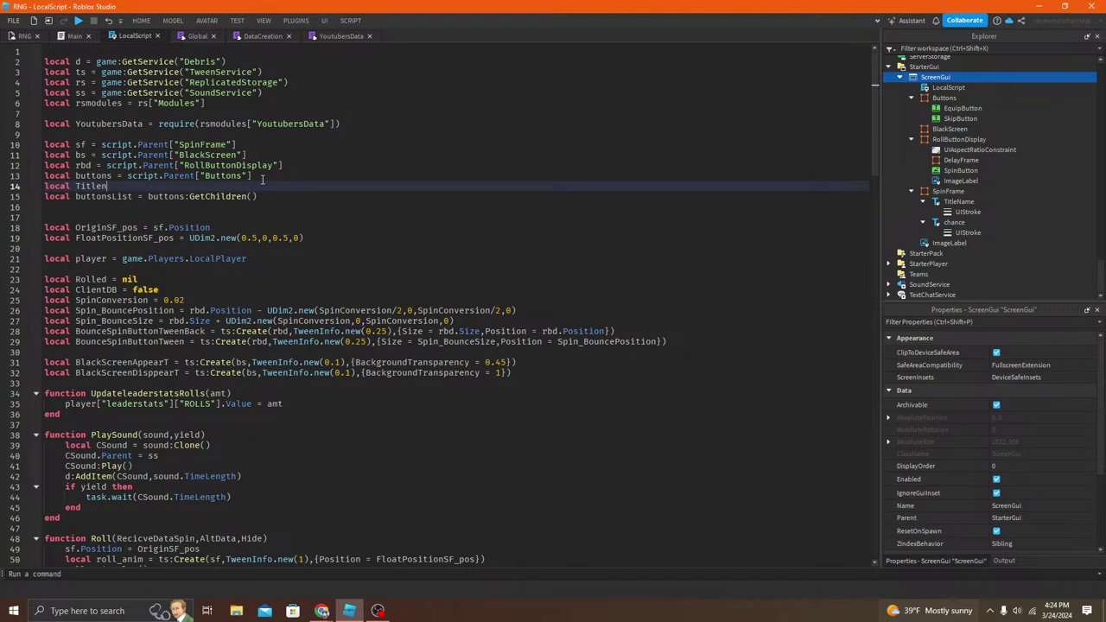
pyautogui.scroll(-3, 261, 179)
pyautogui.write('Label = sf.TitleName')
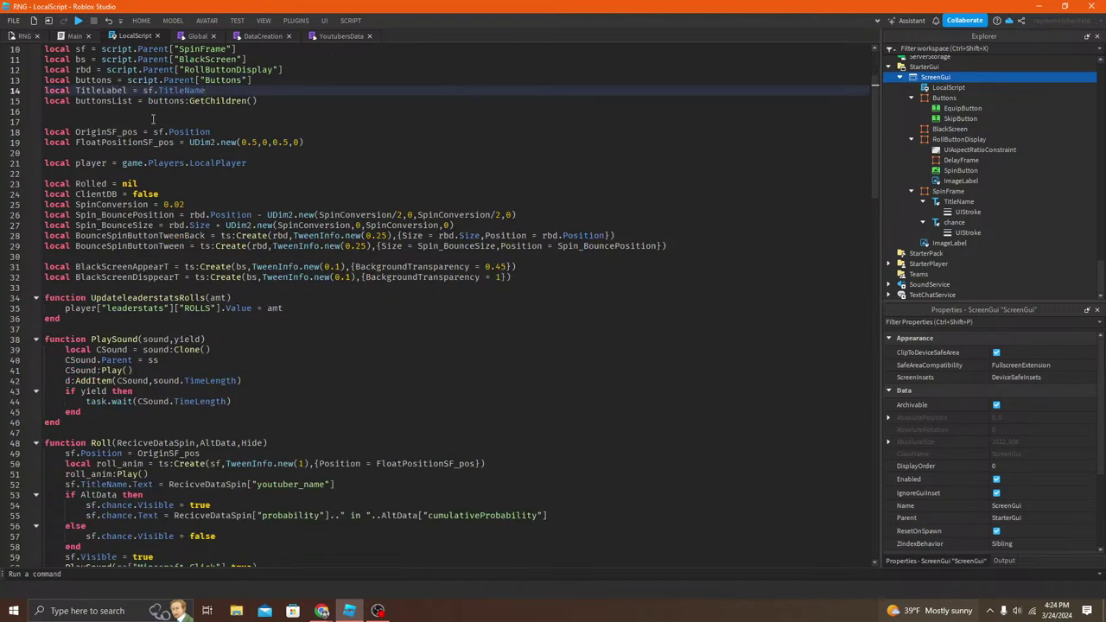
# Step: Replace sf.TitleName with TitleLabel in the Roll function's title text assignment
pyautogui.scroll(-5, 316, 372)
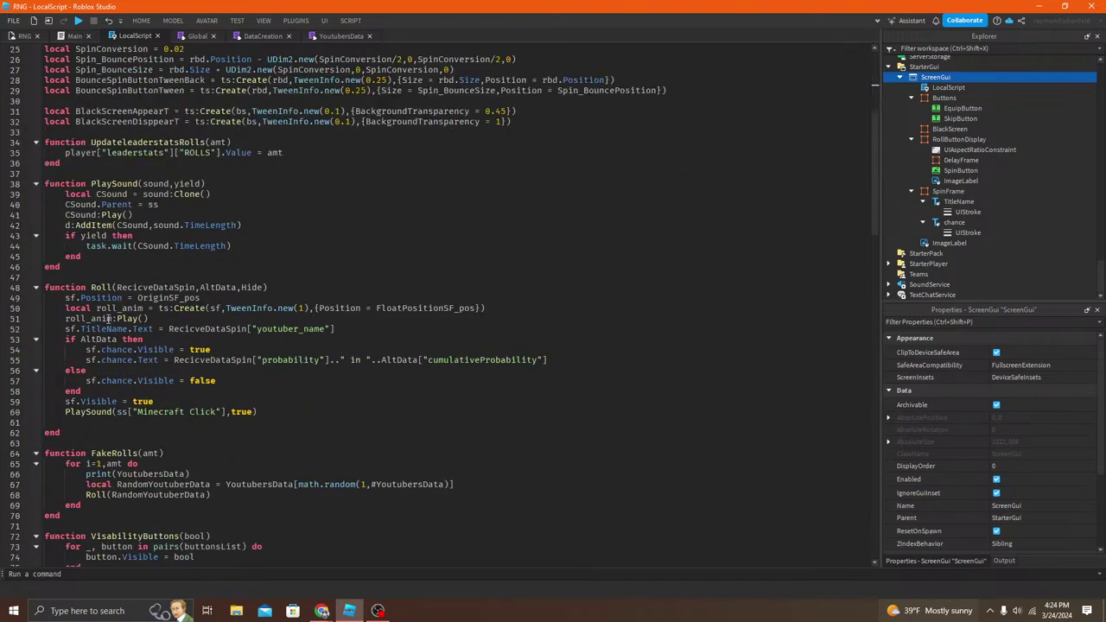
pyautogui.moveTo(132, 329); pyautogui.dragTo(65, 329)
pyautogui.write('TitleLabel')
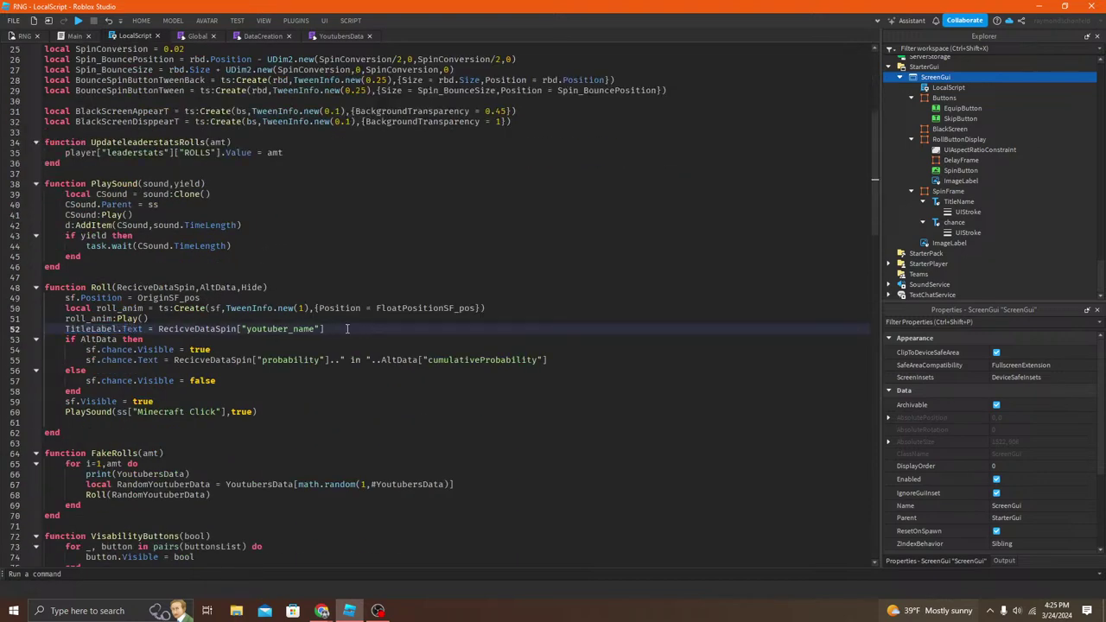
# Step: Add a line below the title text assignment in Roll reading TitleLabel.TextColor3 = RecicveDataSpin
pyautogui.press('Return')
pyautogui.write('TitleLabel.')
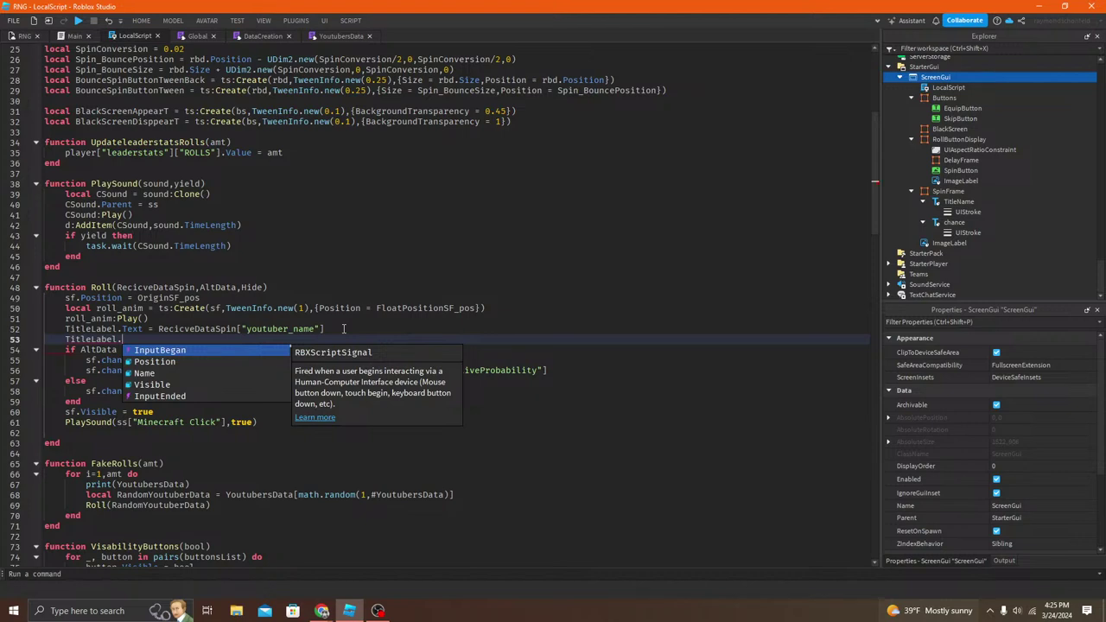
pyautogui.write('C')
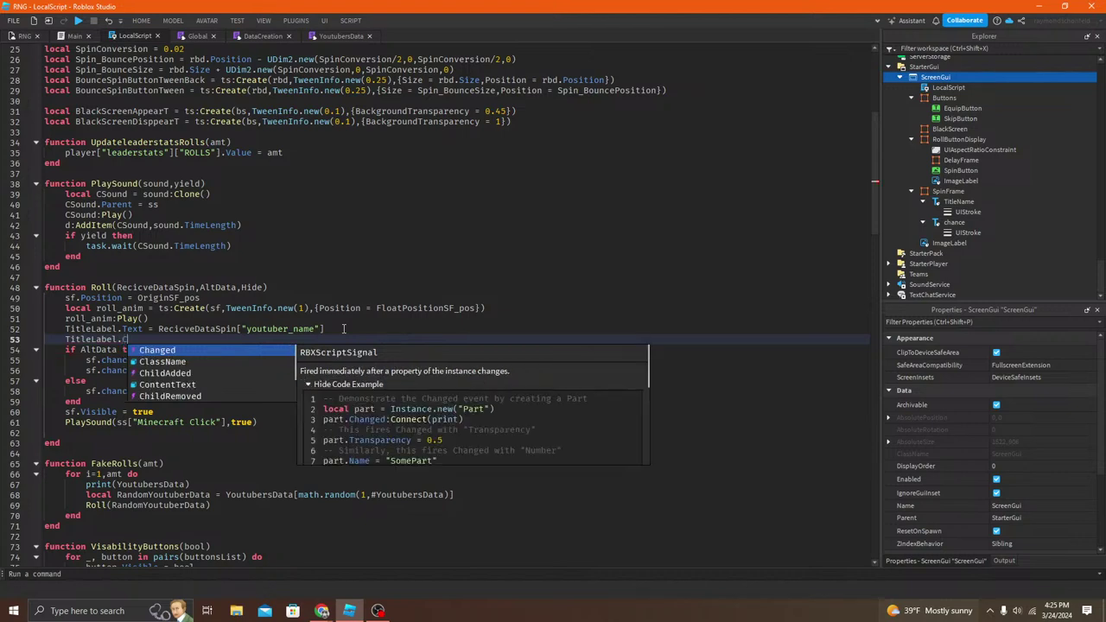
pyautogui.press('BackSpace')
pyautogui.write('TextCol')
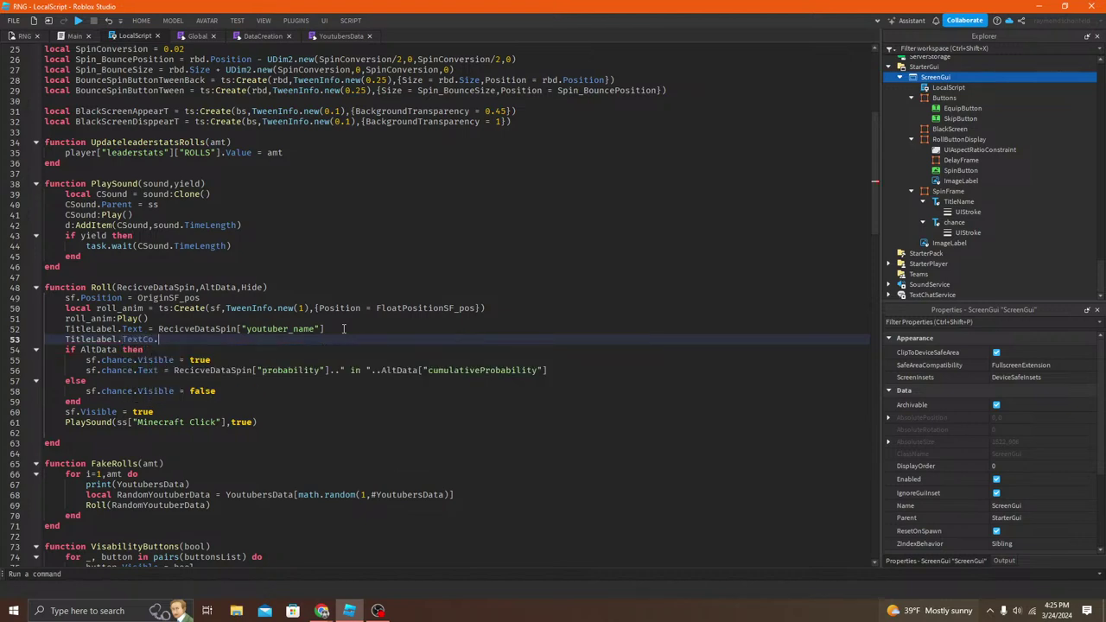
pyautogui.write('or3 = Col')
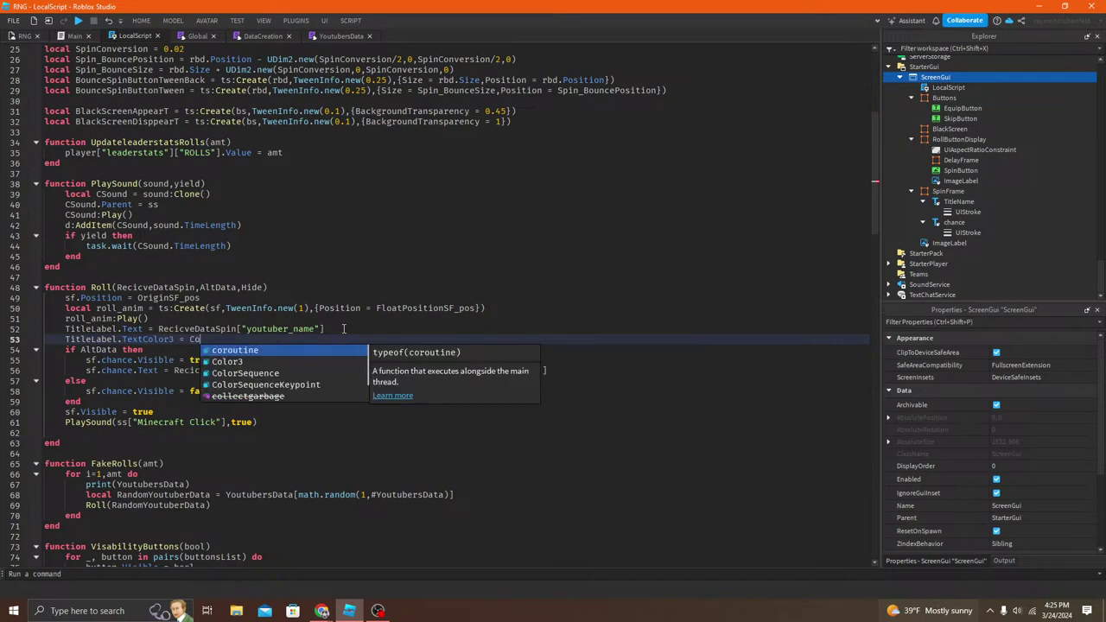
pyautogui.press('BackSpace')
pyautogui.press('BackSpace')
pyautogui.press('BackSpace')
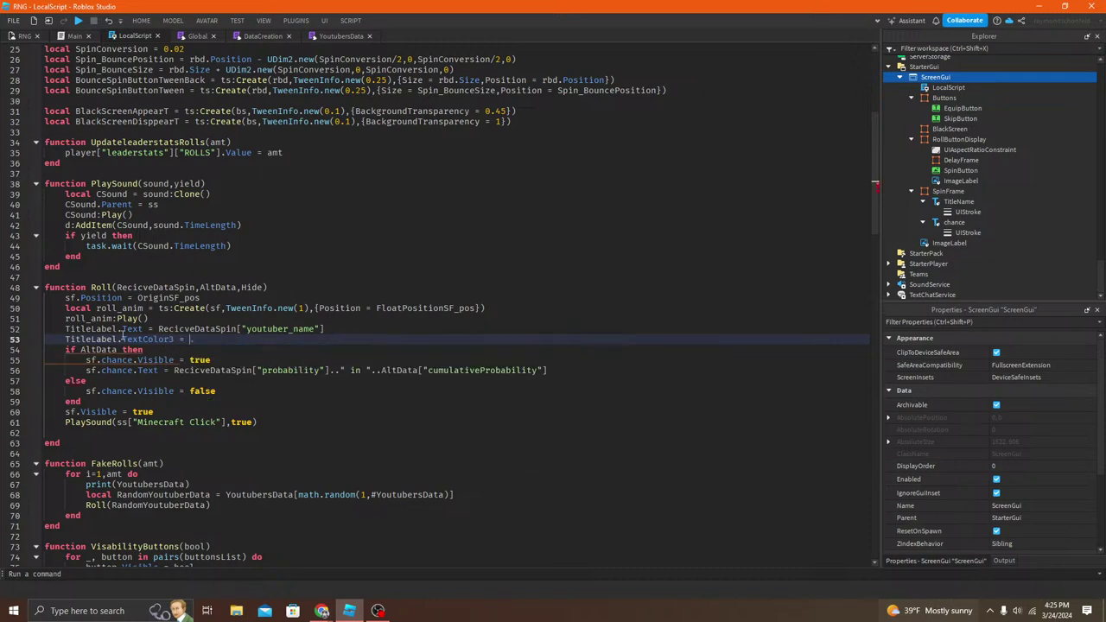
pyautogui.doubleClick(212, 331)
pyautogui.hotkey('ctrl', 'c')
pyautogui.click(212, 339)
pyautogui.hotkey('ctrl', 'v')
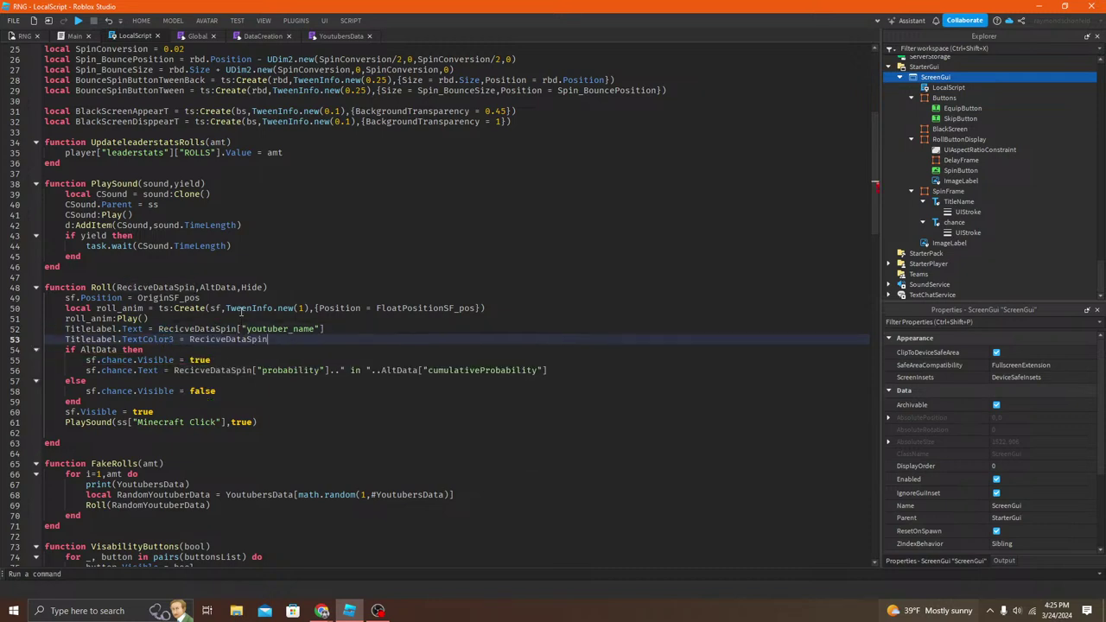
# Step: Check the color field name in YoutubersData and append .text_color to the TextColor3 assignment in LocalScript
pyautogui.click(204, 35)
pyautogui.click(257, 35)
pyautogui.click(340, 36)
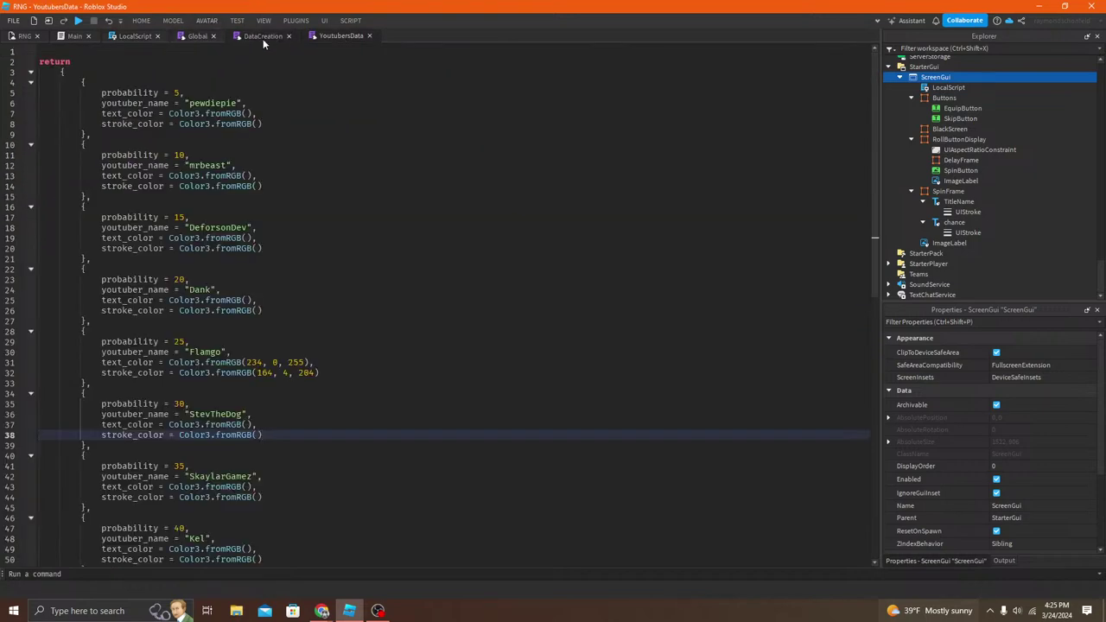
pyautogui.click(132, 114)
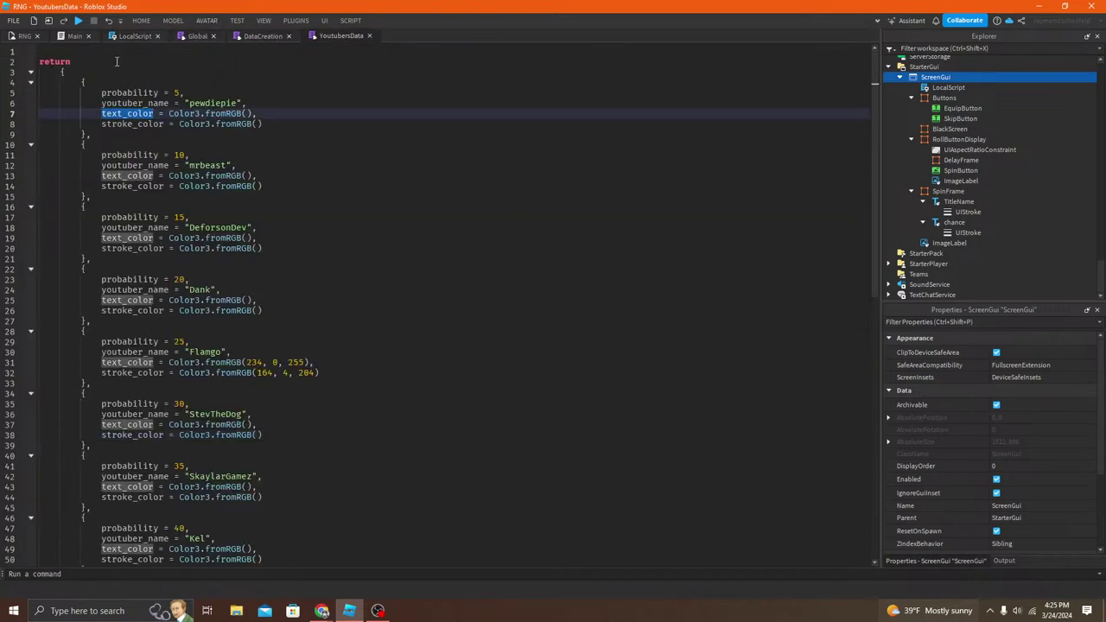
pyautogui.click(75, 35)
pyautogui.click(134, 36)
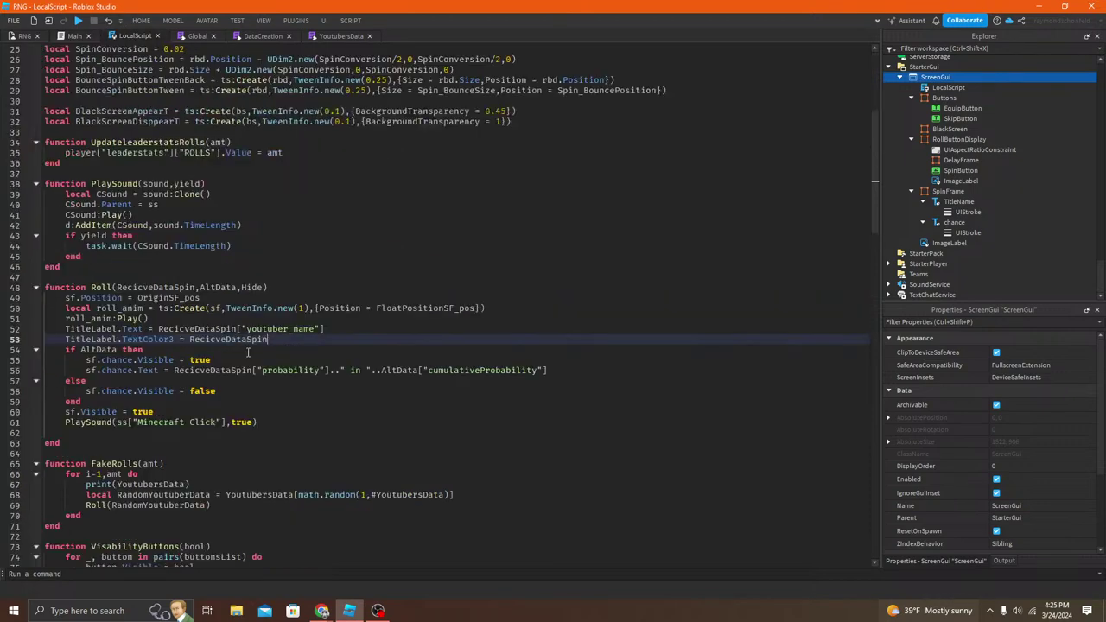
pyautogui.write('.text_color')
# Step: Duplicate the TextColor3 line in Roll and change the copy's target to TitleLabel.UIStroke.Color
pyautogui.moveTo(67, 338); pyautogui.dragTo(336, 339)
pyautogui.click(336, 340)
pyautogui.press('Return')
pyautogui.hotkey('ctrl', 'v')
pyautogui.click(153, 363)
pyautogui.doubleClick(148, 349)
pyautogui.press('BackSpace')
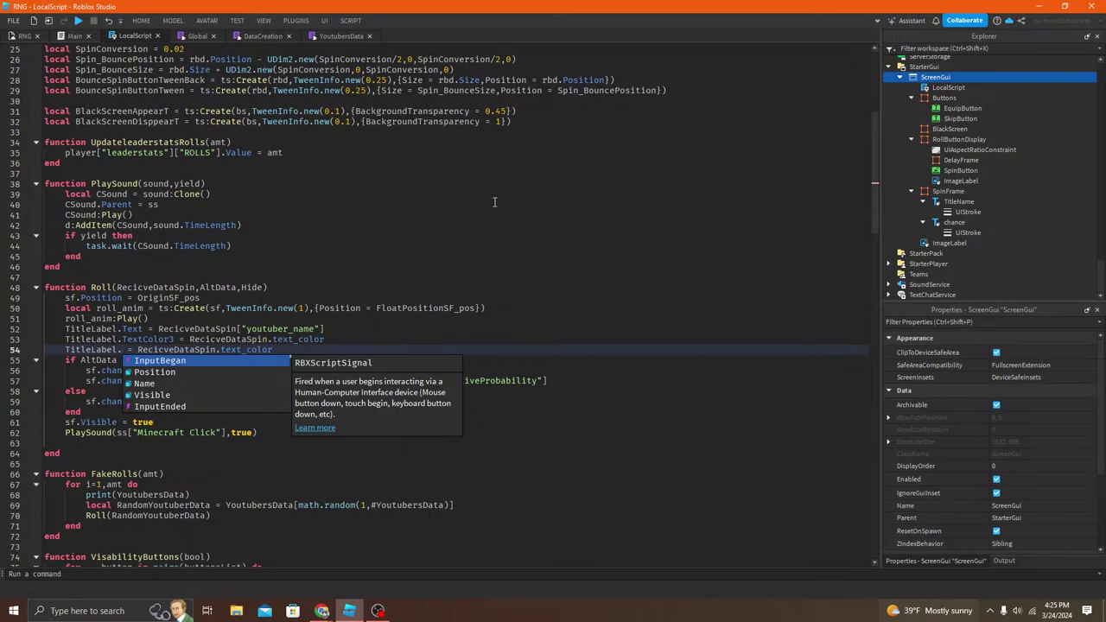
pyautogui.write('UIStro')
pyautogui.press('Tab')
pyautogui.write('.Color3')
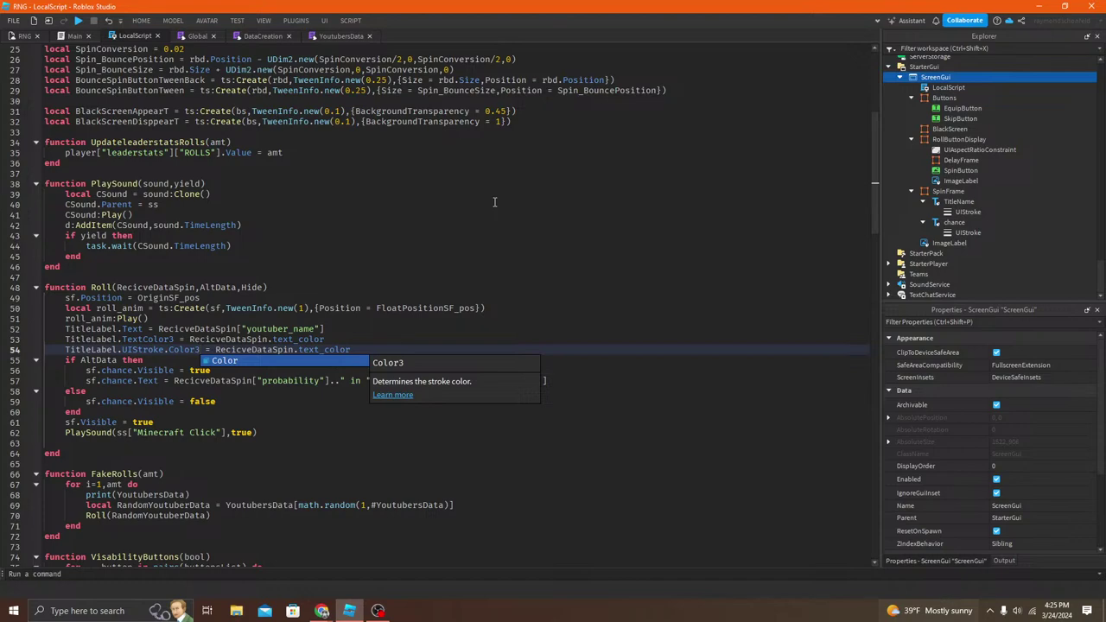
pyautogui.press('BackSpace')
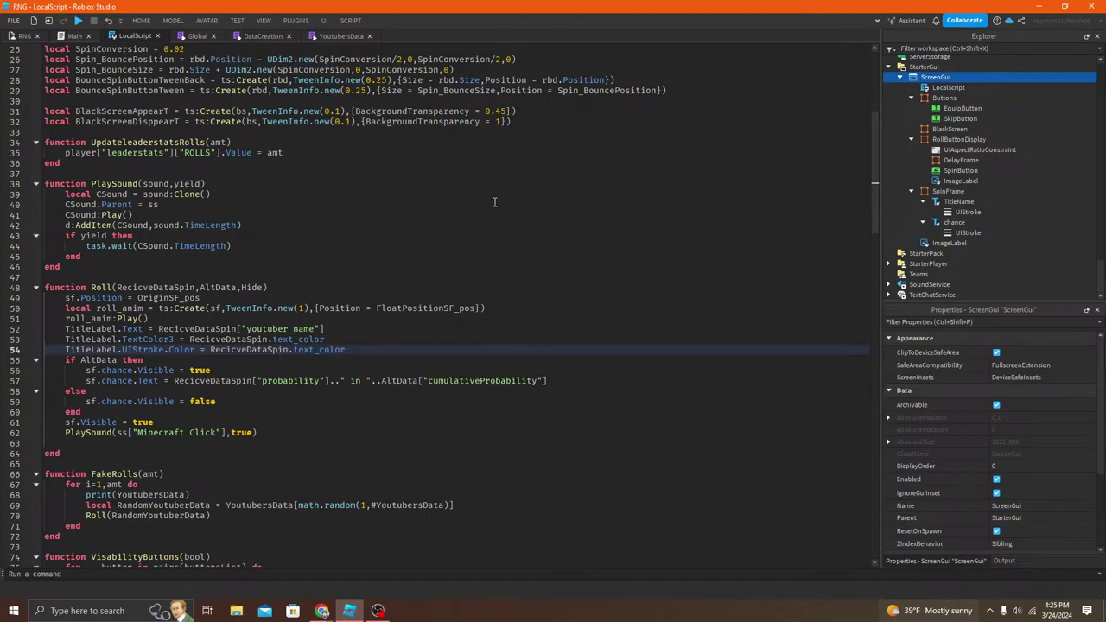
# Step: Look up the stroke field name in YoutubersData and make the UIStroke.Color line read RecicveDataSpin.stroke_color
pyautogui.click(197, 35)
pyautogui.click(263, 36)
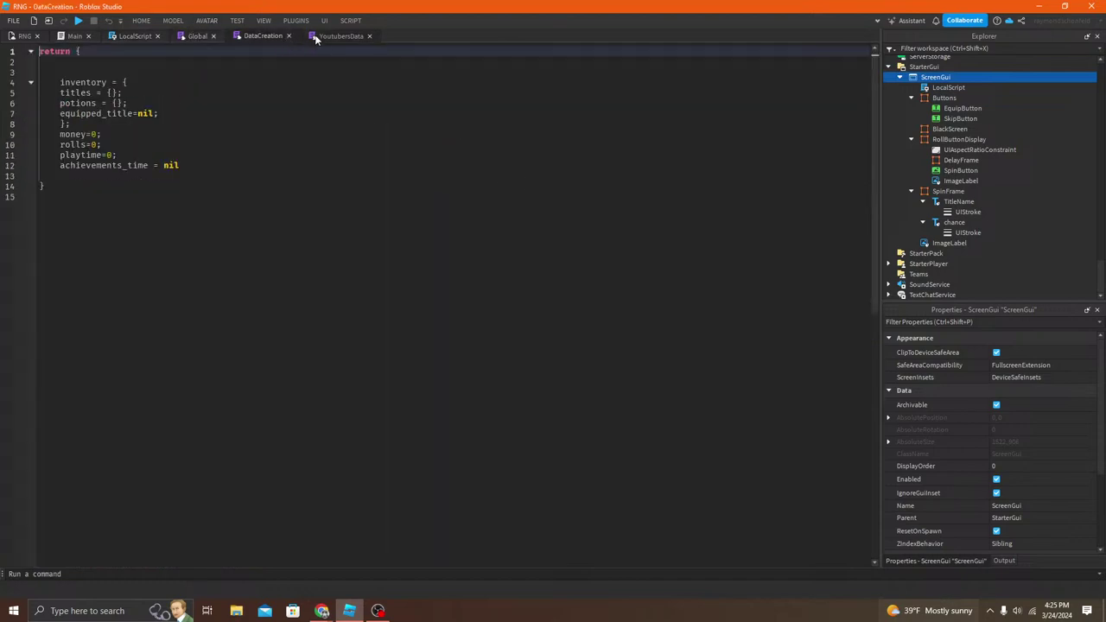
pyautogui.click(316, 36)
pyautogui.click(134, 36)
pyautogui.moveTo(346, 359); pyautogui.dragTo(295, 350)
pyautogui.doubleClick(321, 340)
pyautogui.doubleClick(322, 350)
pyautogui.hotkey('ctrl', 'v')
pyautogui.click(469, 360)
pyautogui.moveTo(117, 352); pyautogui.dragTo(501, 349)
pyautogui.click(506, 349)
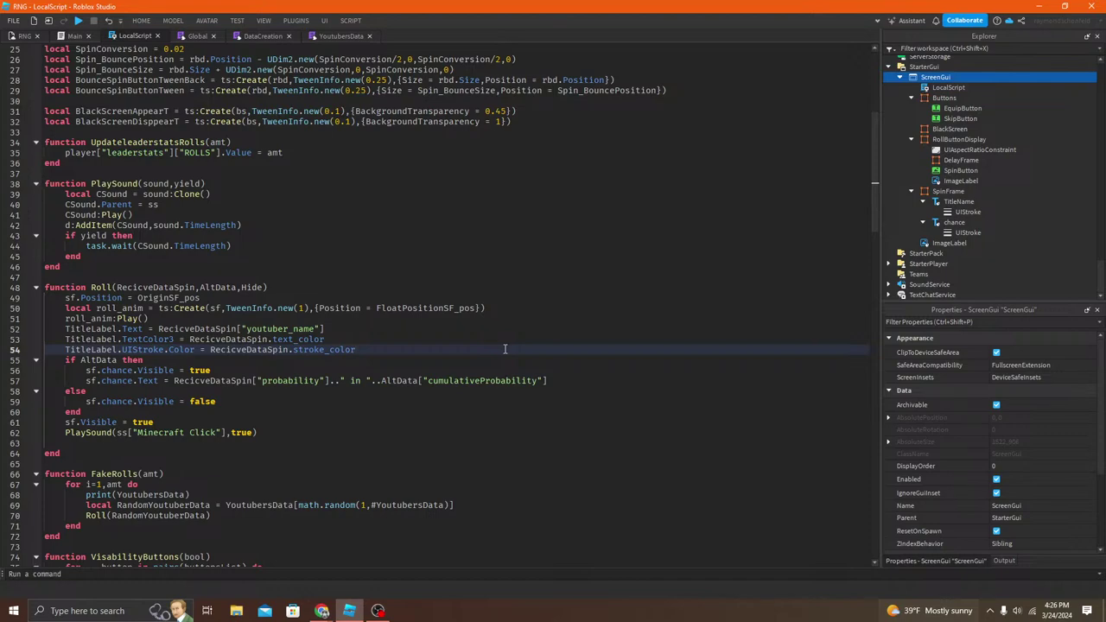
pyautogui.click(24, 36)
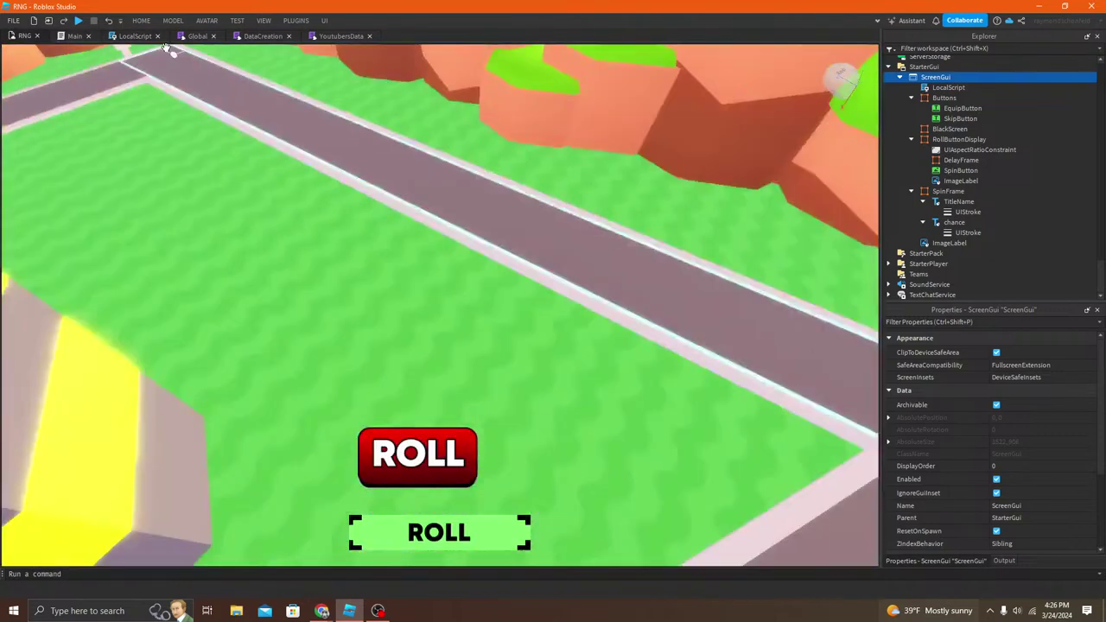
pyautogui.scroll(-5, 165, 47)
pyautogui.click(144, 21)
pyautogui.moveTo(361, 185); pyautogui.dragTo(329, 185, button='right')
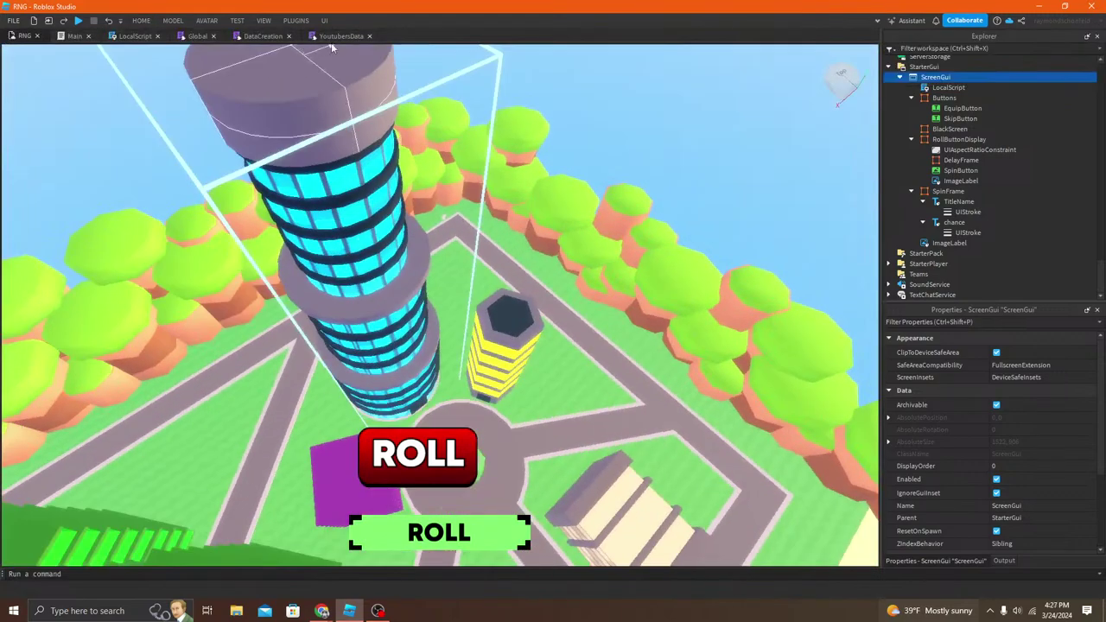
# Step: Set the pewdiepie entry's text_color in YoutubersData to the red Color3.fromRGB(255, 35, 6) with the color picker
pyautogui.click(334, 36)
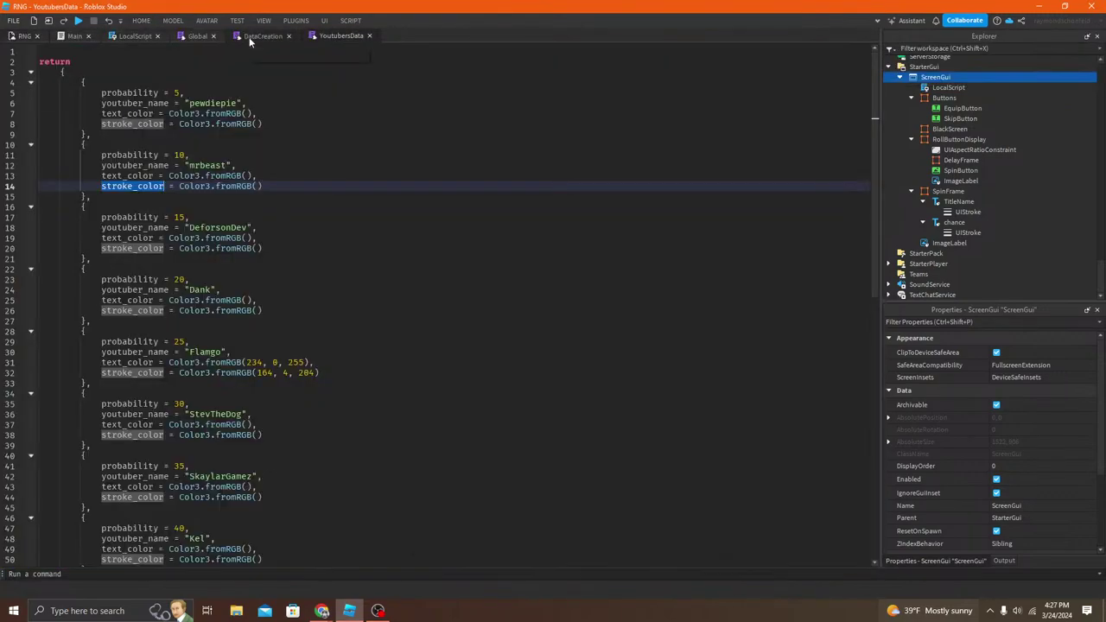
pyautogui.click(257, 123)
pyautogui.click(247, 113)
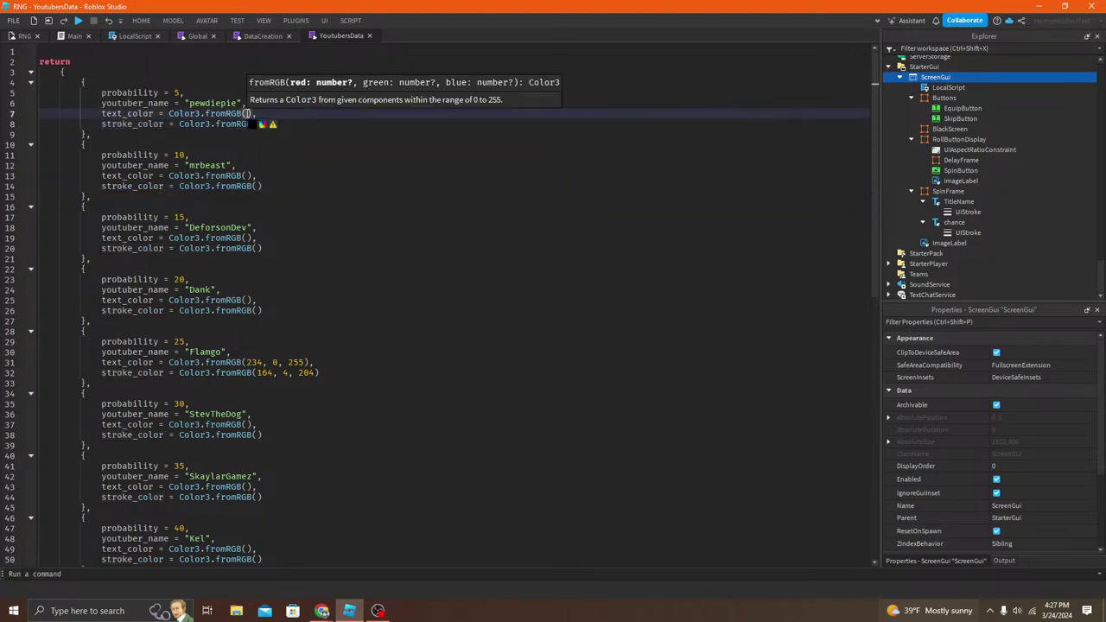
pyautogui.click(260, 124)
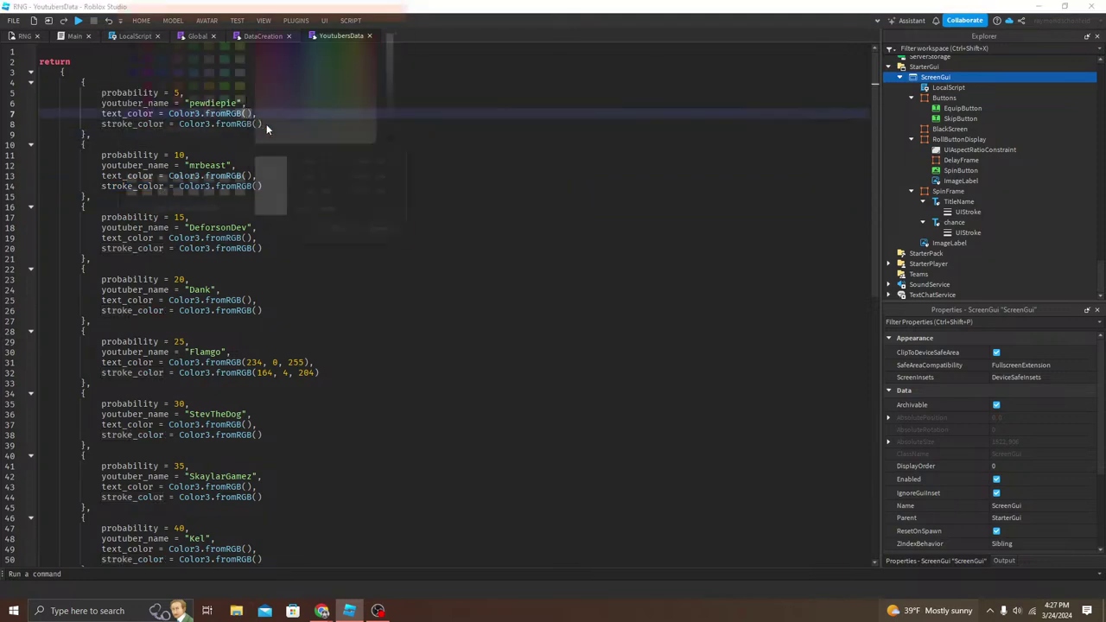
pyautogui.moveTo(285, 26); pyautogui.dragTo(538, 147)
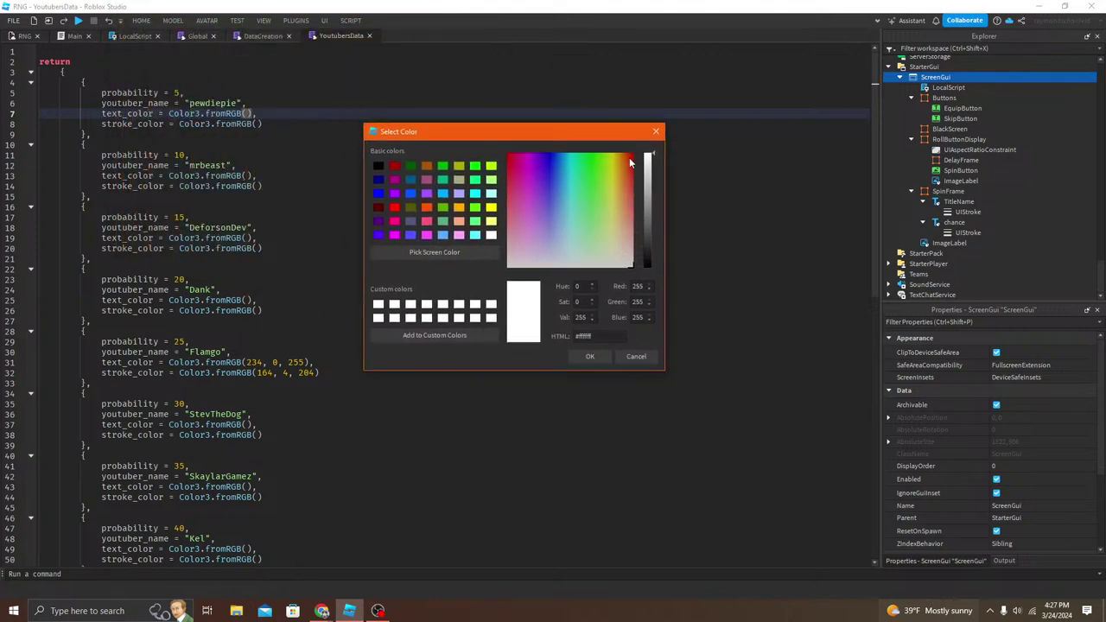
pyautogui.click(632, 159)
pyautogui.click(589, 356)
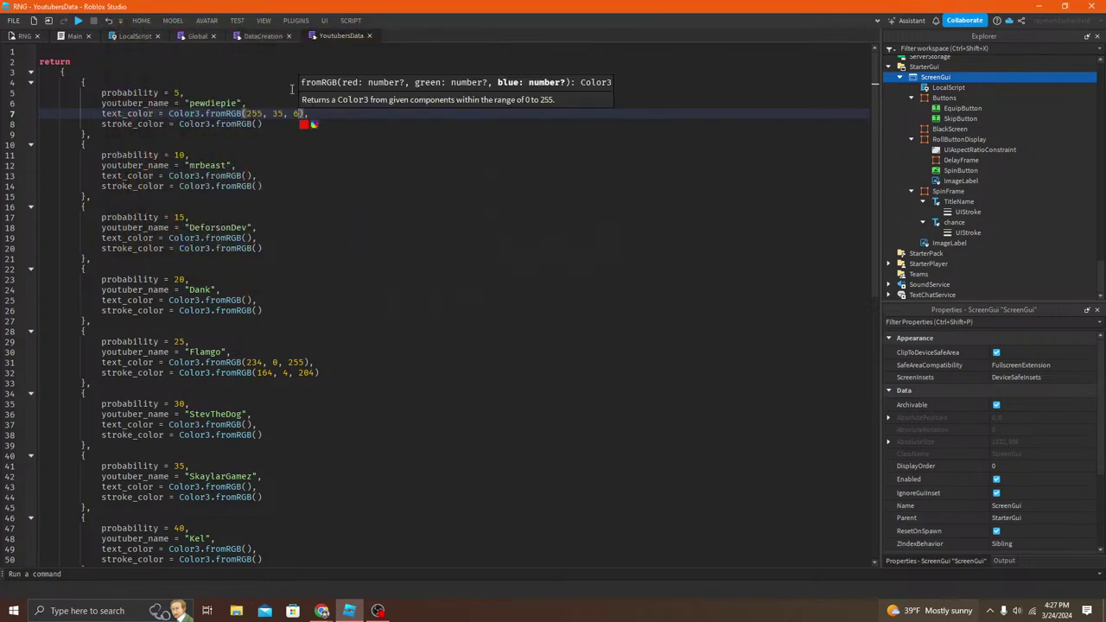
# Step: Set the pewdiepie entry's stroke_color to Color3.fromRGB(255, 48, 48) with the color picker
pyautogui.click(270, 123)
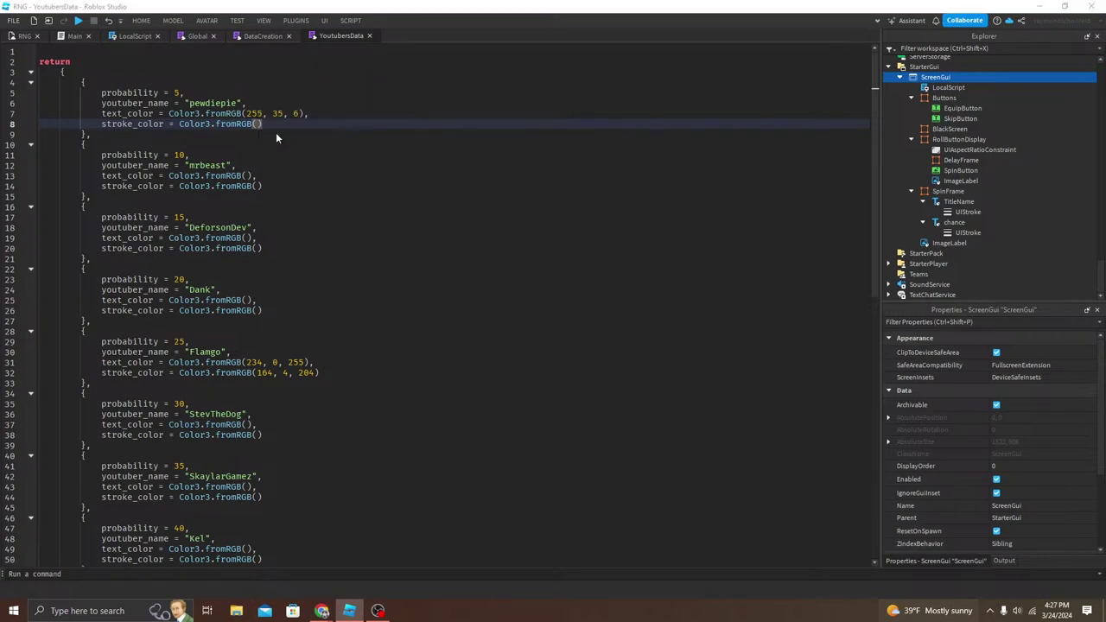
pyautogui.click(273, 133)
pyautogui.click(393, 37)
pyautogui.click(390, 54)
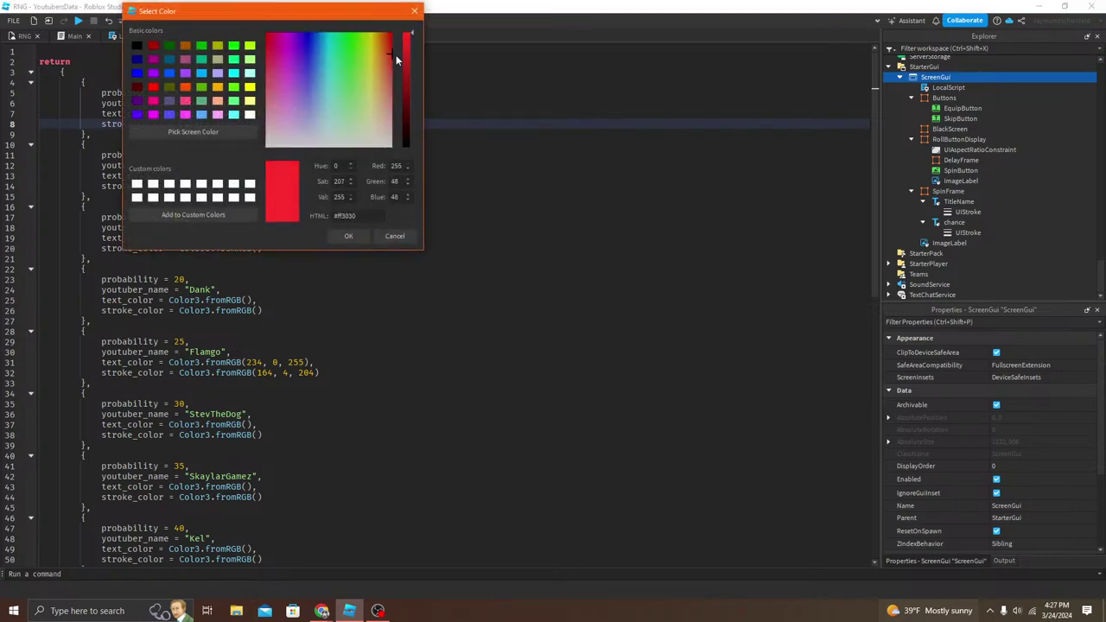
pyautogui.click(347, 234)
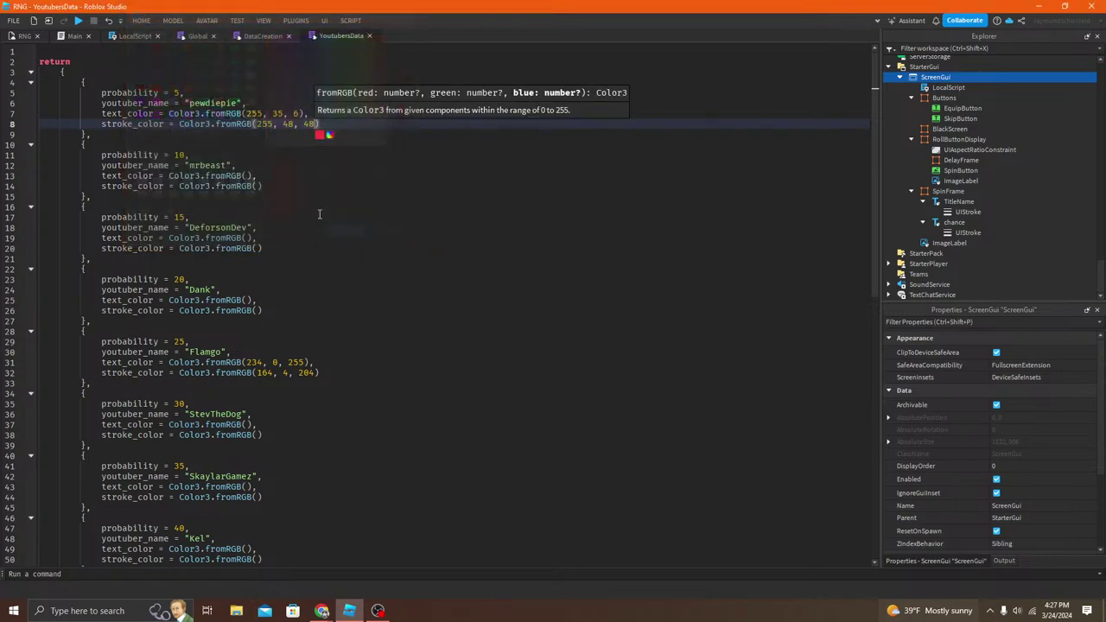
# Step: Set the mrbeast entry's text_color to the blue Color3.fromRGB(8, 189, 255) with the color picker
pyautogui.click(250, 175)
pyautogui.click(263, 187)
pyautogui.moveTo(318, 106); pyautogui.dragTo(313, 89)
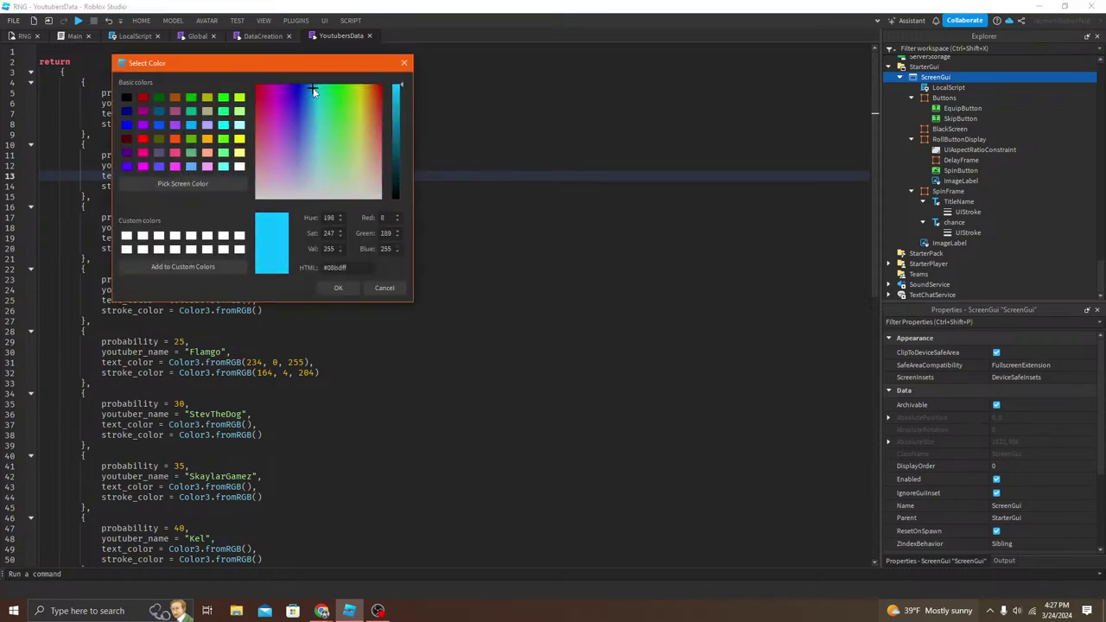
pyautogui.click(339, 289)
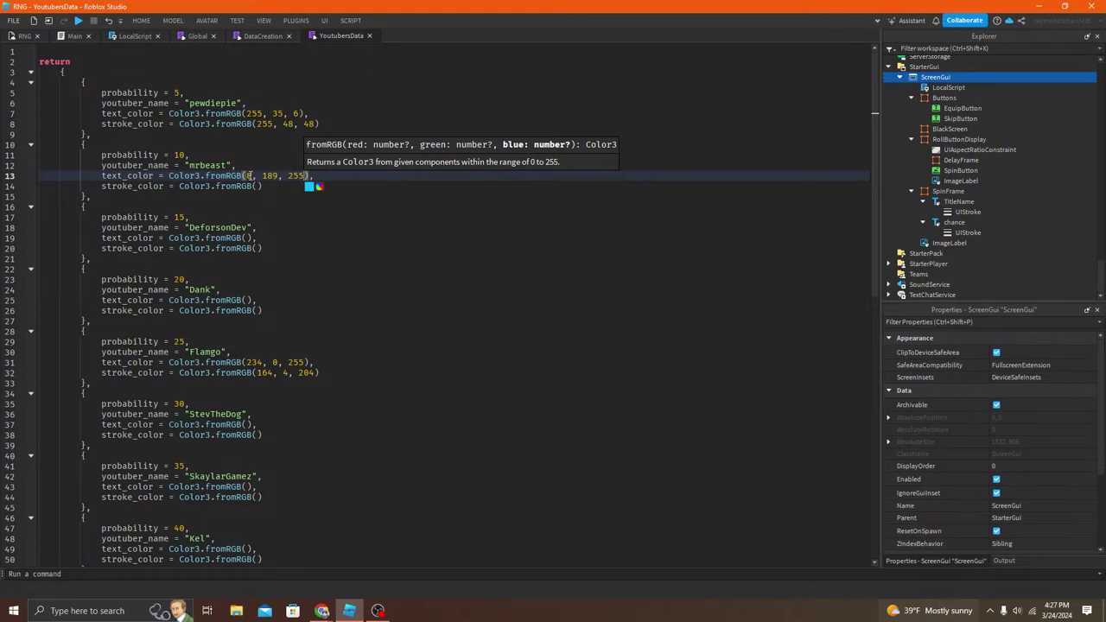
# Step: Copy mrbeast's text color values into its stroke_color and darken them to Color3.fromRGB(6, 145, 195) with the color picker
pyautogui.hotkey('ctrl', 'shift', 'Left')
pyautogui.hotkey('ctrl', 'shift', 'Left')
pyautogui.hotkey('ctrl', 'shift', 'Left')
pyautogui.hotkey('ctrl', 'c')
pyautogui.click(256, 186)
pyautogui.hotkey('ctrl', 'v')
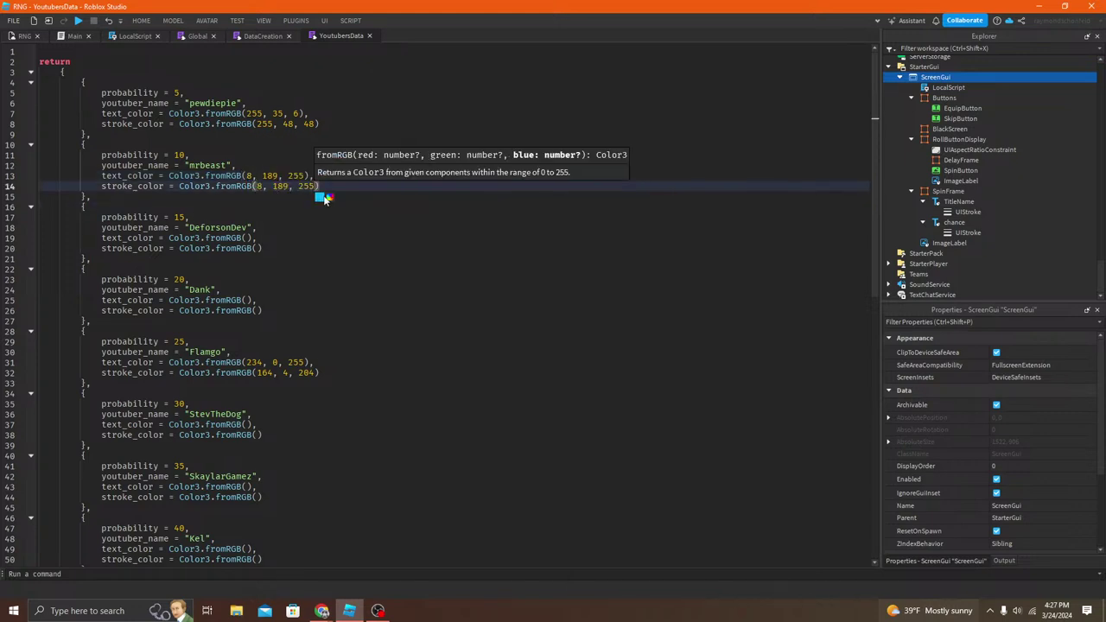
pyautogui.click(318, 198)
pyautogui.click(453, 121)
pyautogui.click(394, 299)
# Step: Set the DeforsonDev entry's text_color to the orange Color3.fromRGB(255, 141, 10) with the color picker
pyautogui.click(251, 239)
pyautogui.click(261, 248)
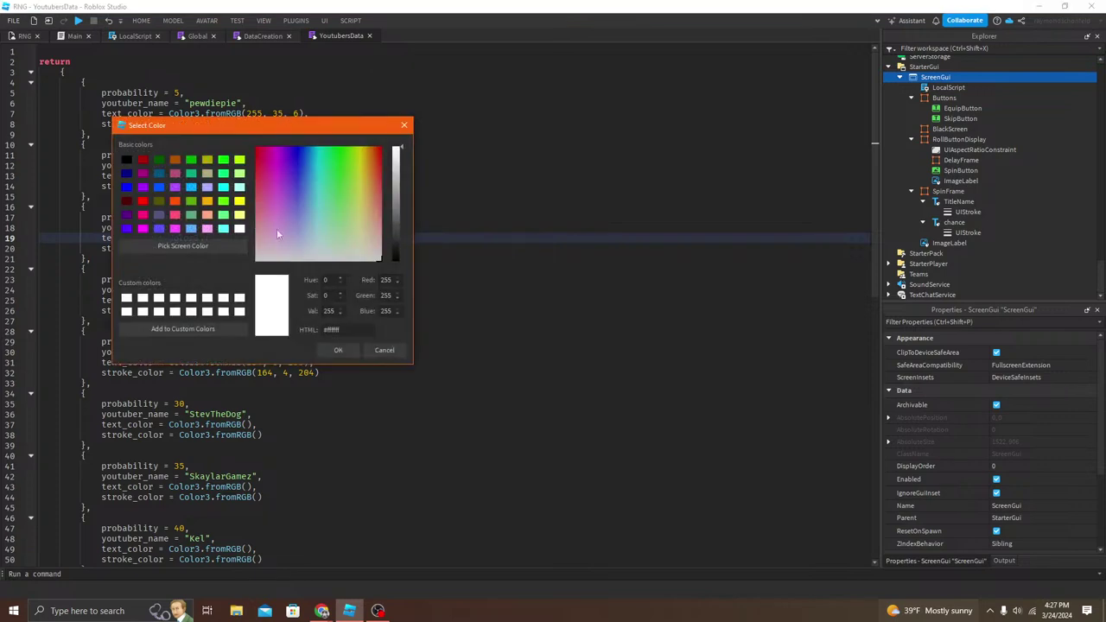
pyautogui.moveTo(364, 157); pyautogui.dragTo(369, 150)
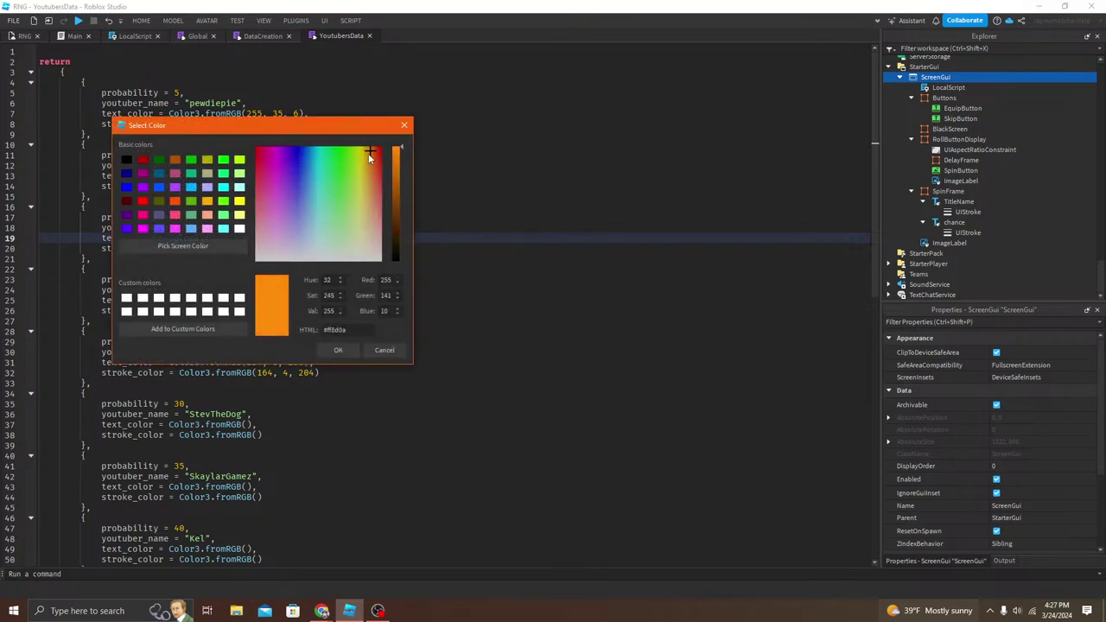
pyautogui.click(338, 350)
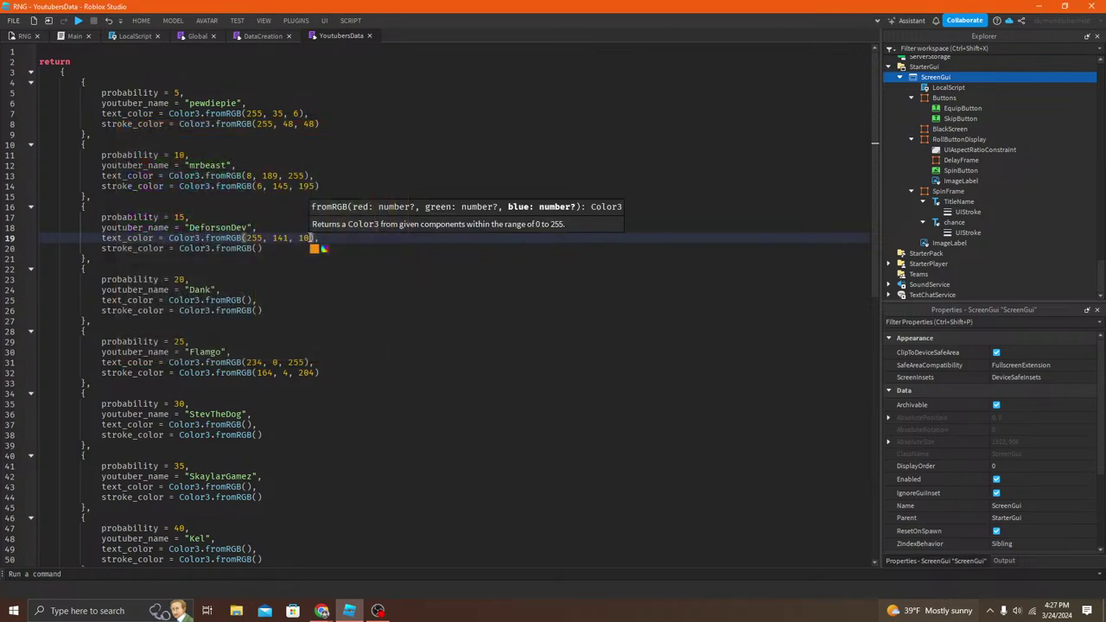
# Step: Set the DeforsonDev entry's stroke_color to white, Color3.fromRGB(255, 255, 255), with the color picker
pyautogui.moveTo(309, 238); pyautogui.dragTo(246, 238)
pyautogui.moveTo(207, 279); pyautogui.dragTo(228, 269)
pyautogui.click(259, 249)
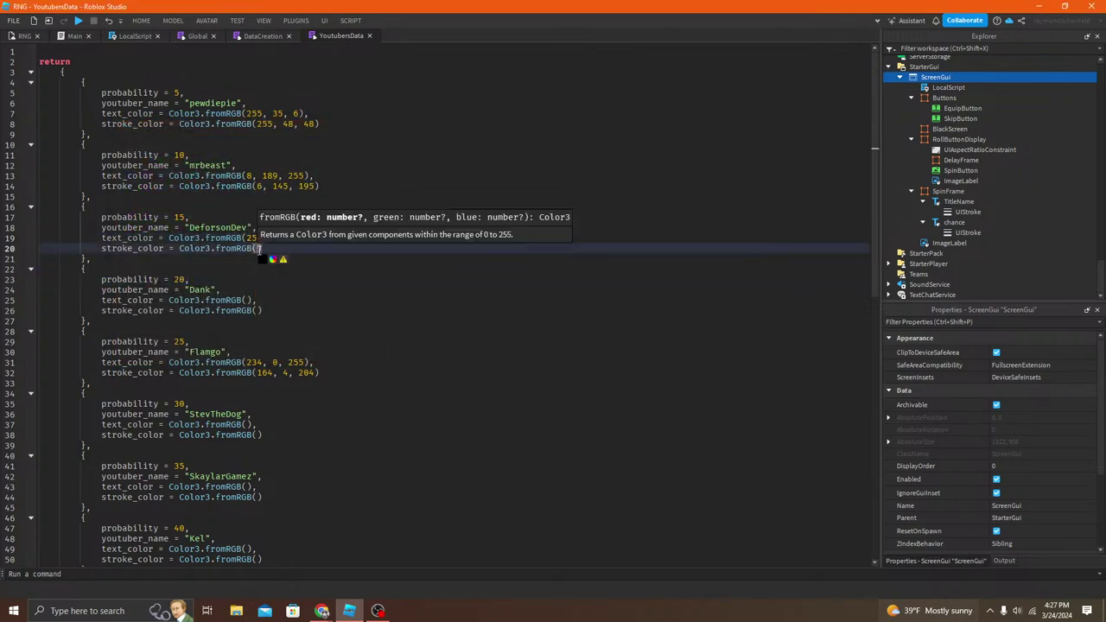
pyautogui.click(272, 259)
pyautogui.click(348, 359)
# Step: Set the Dank entry's text_color to the cyan Color3.fromRGB(8, 214, 255) with the color picker
pyautogui.click(249, 300)
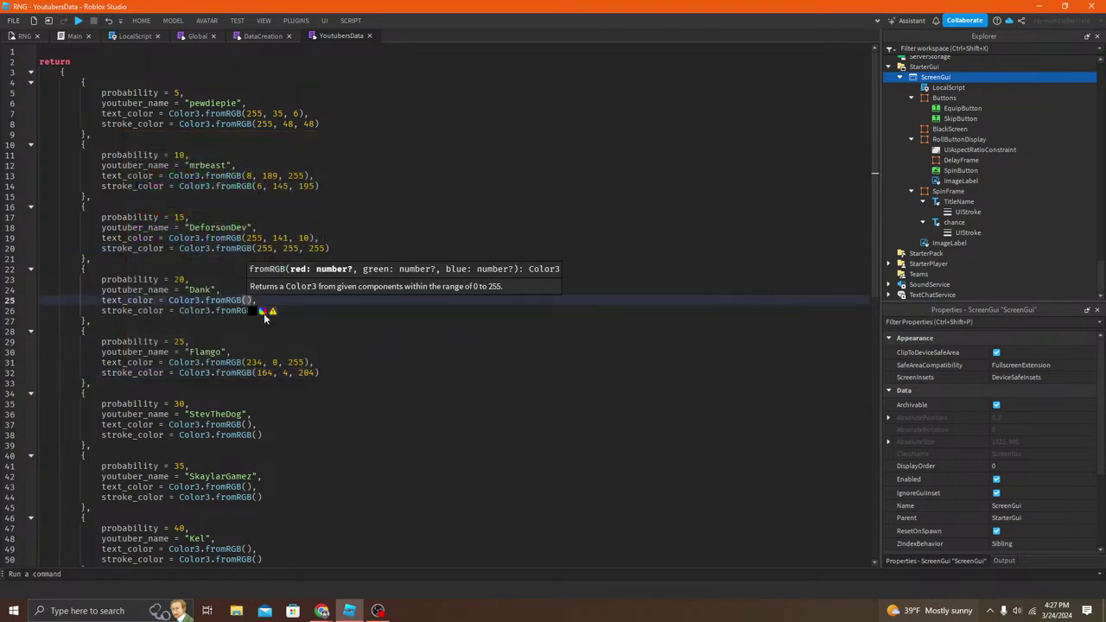
pyautogui.click(267, 313)
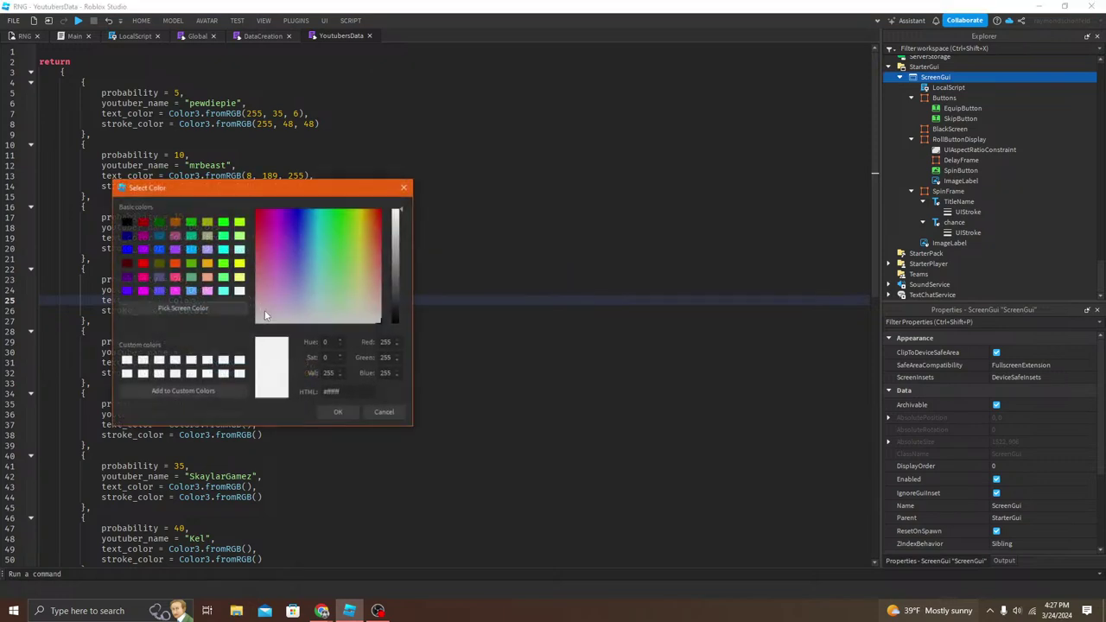
pyautogui.click(315, 213)
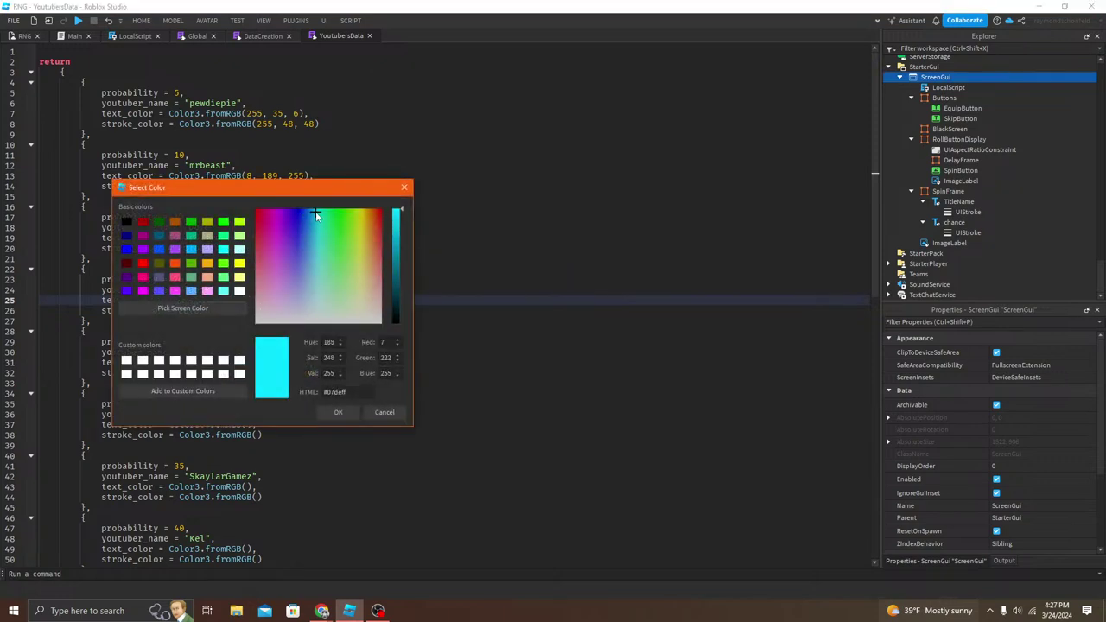
pyautogui.click(340, 412)
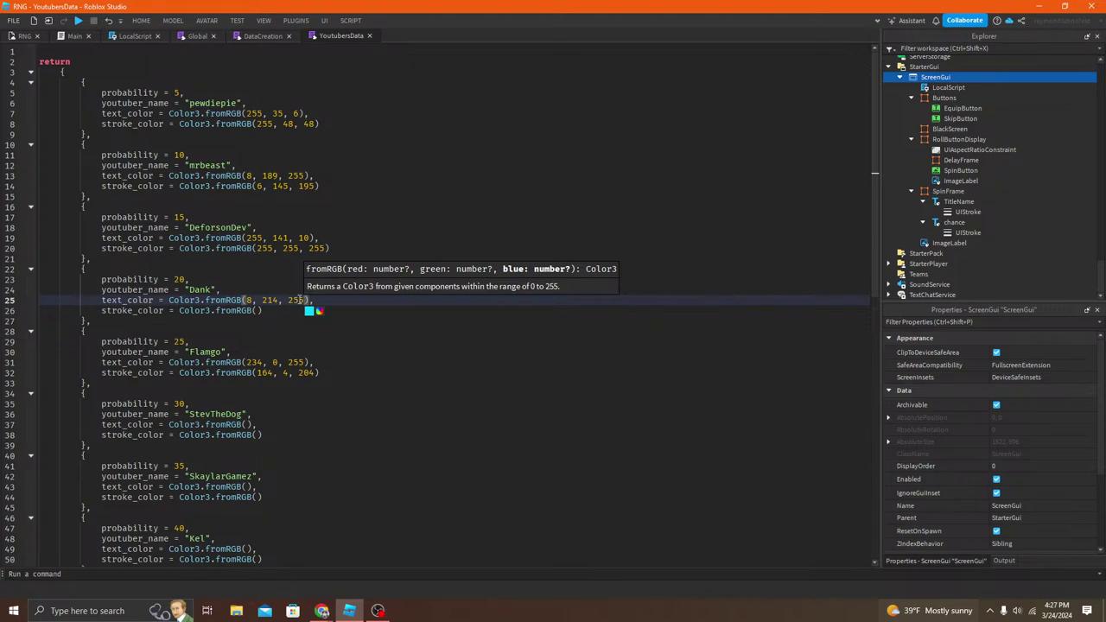
# Step: Set the Dank entry's stroke_color to the yellow Color3.fromRGB(255, 218, 6) with the color picker
pyautogui.click(259, 311)
pyautogui.click(272, 321)
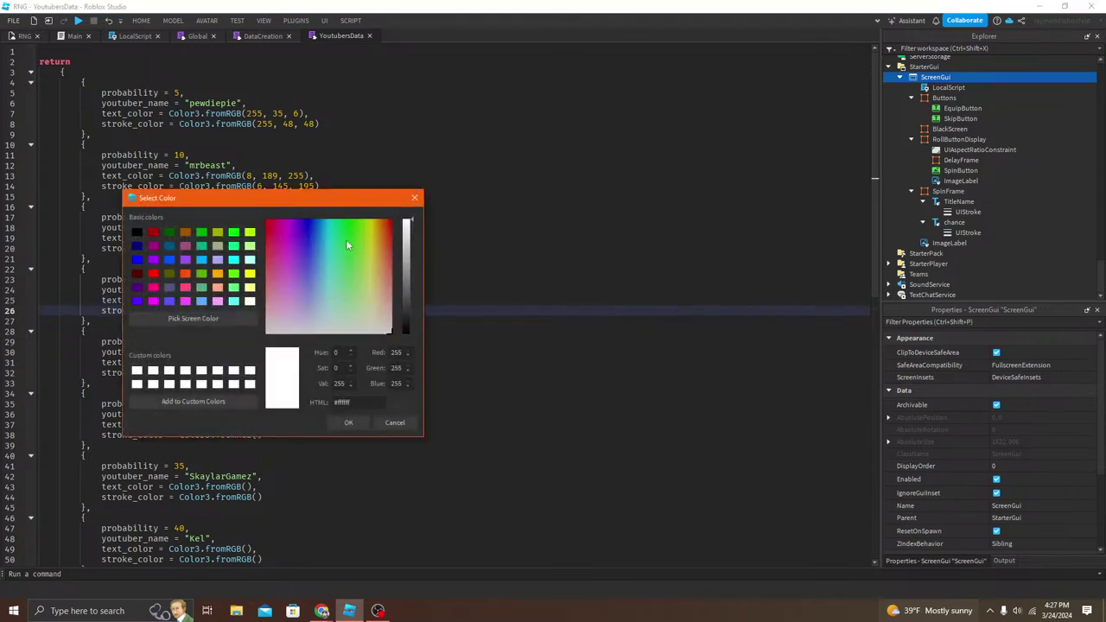
pyautogui.click(372, 224)
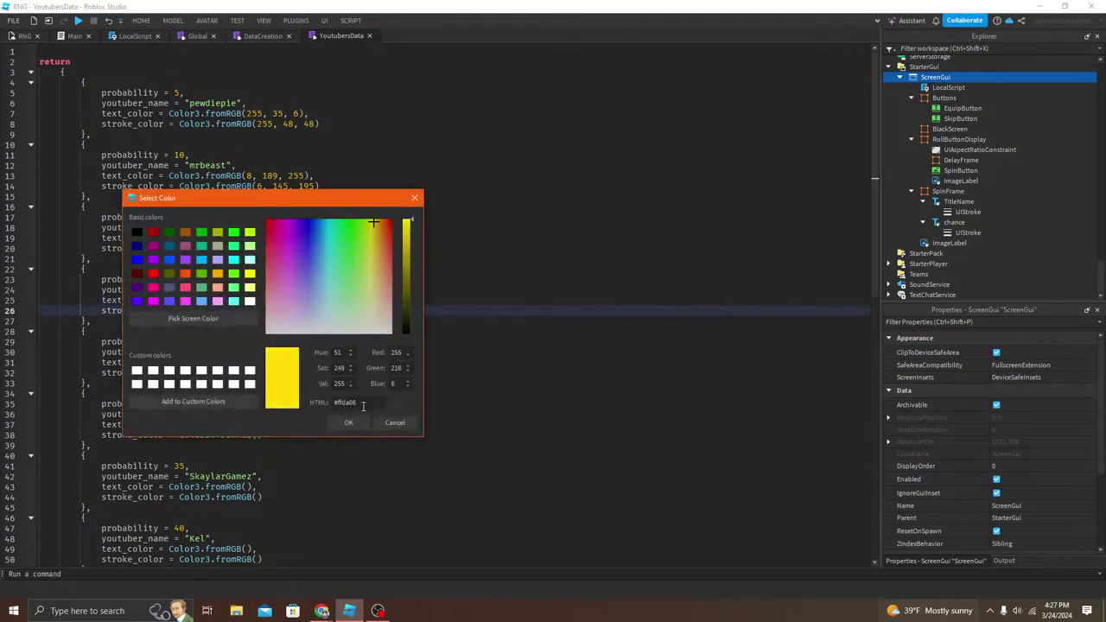
pyautogui.click(348, 423)
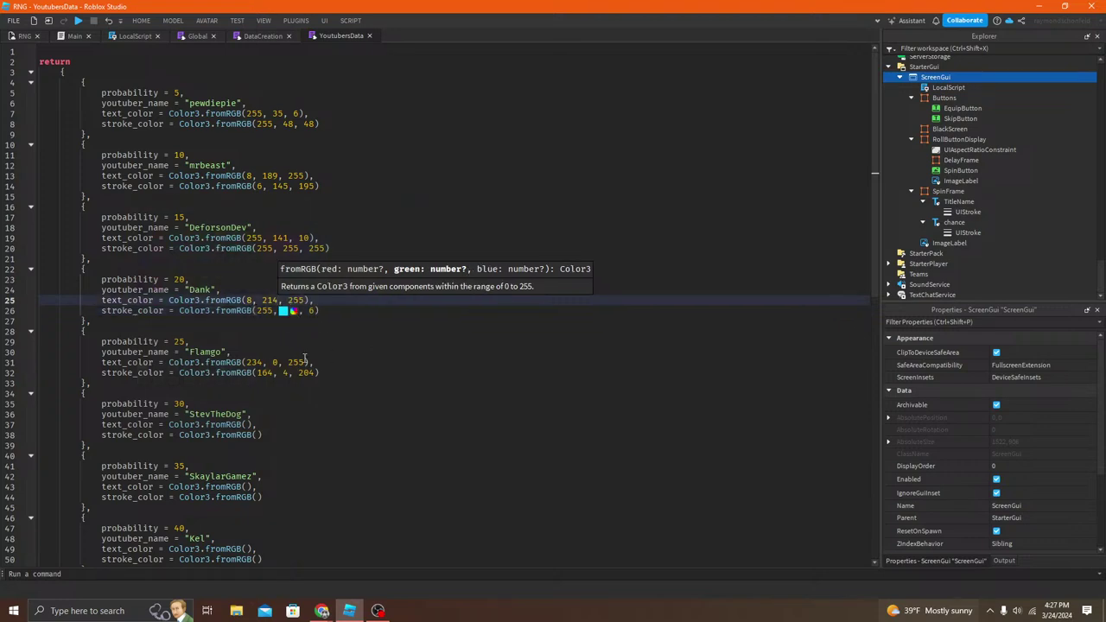
# Step: Set the StevTheDog entry's text_color to the lime Color3.fromRGB(195, 255, 0) with the color picker
pyautogui.click(299, 362)
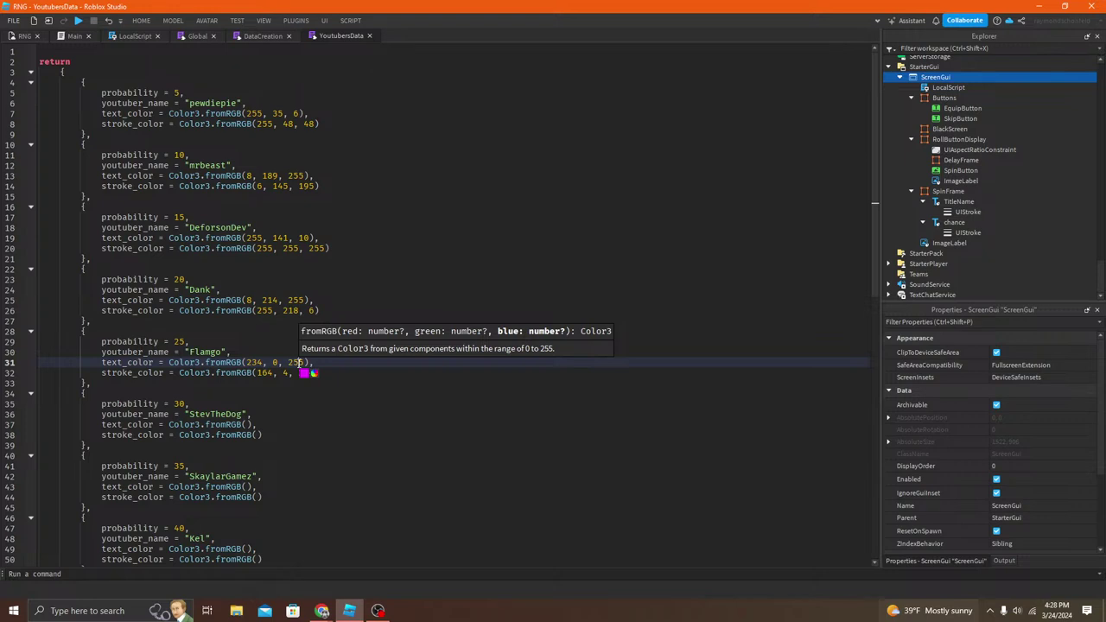
pyautogui.click(251, 424)
pyautogui.click(261, 427)
pyautogui.moveTo(321, 316); pyautogui.dragTo(642, 292)
pyautogui.click(624, 496)
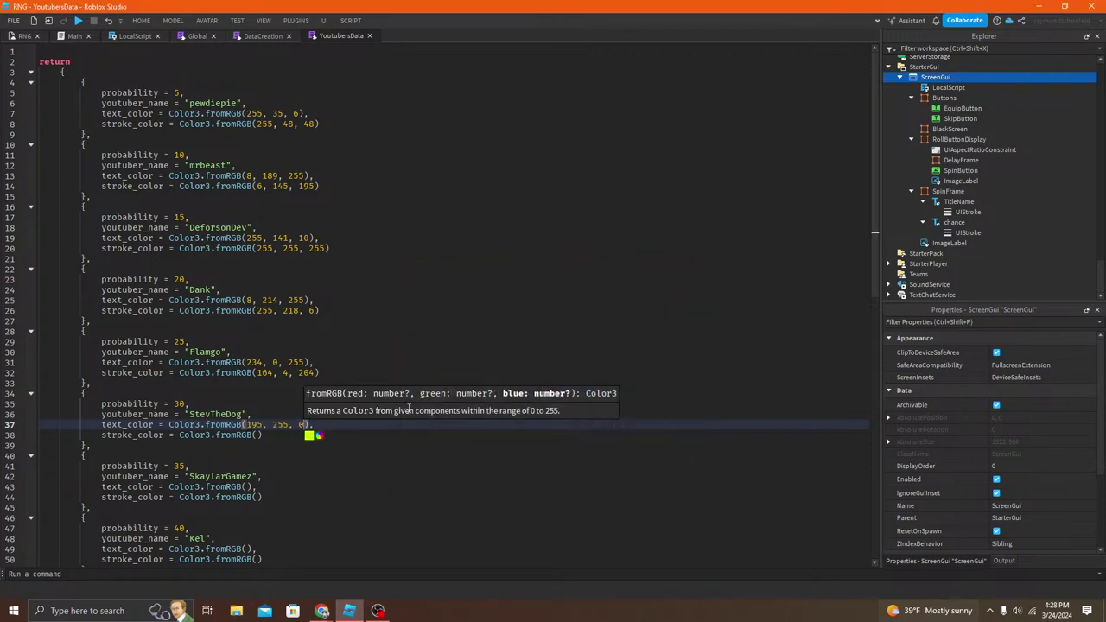
# Step: Copy StevTheDog's text color values into its stroke_color and darken them to Color3.fromRGB(149, 194, 0) with the color picker
pyautogui.moveTo(248, 425)
pyautogui.mouseDown()
pyautogui.moveTo(289, 424)
pyautogui.moveTo(248, 424)
pyautogui.mouseUp()
pyautogui.hotkey('ctrl', 'c')
pyautogui.click(298, 446)
pyautogui.click(259, 436)
pyautogui.hotkey('ctrl', 'v')
pyautogui.click(329, 445)
pyautogui.moveTo(459, 357); pyautogui.dragTo(460, 371)
pyautogui.click(401, 547)
# Step: Set the SkaylarGamez entry's text_color to the pink-purple Color3.fromRGB(239, 64, 255) with the color picker
pyautogui.scroll(-3, 241, 374)
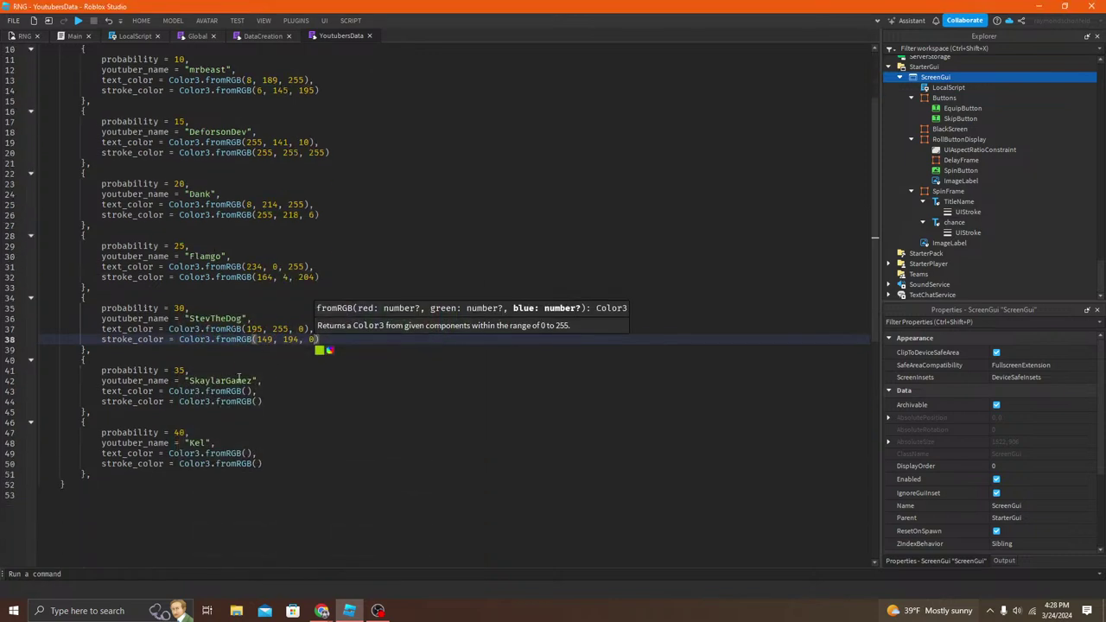
pyautogui.click(248, 390)
pyautogui.click(262, 406)
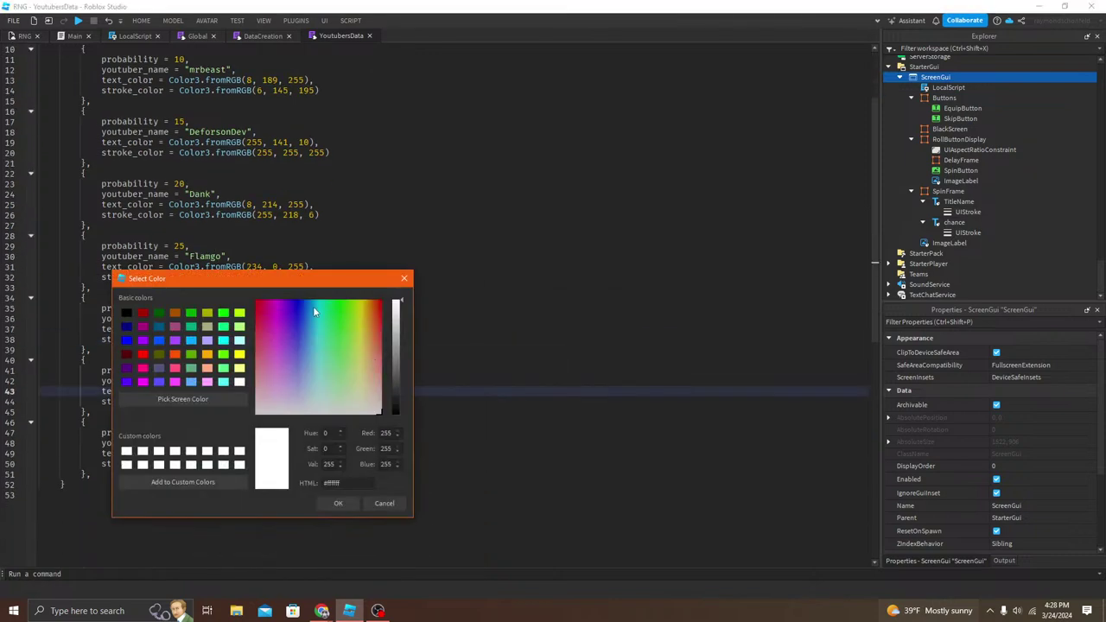
pyautogui.moveTo(278, 315)
pyautogui.mouseDown()
pyautogui.moveTo(262, 305)
pyautogui.moveTo(264, 326)
pyautogui.moveTo(278, 331)
pyautogui.mouseUp()
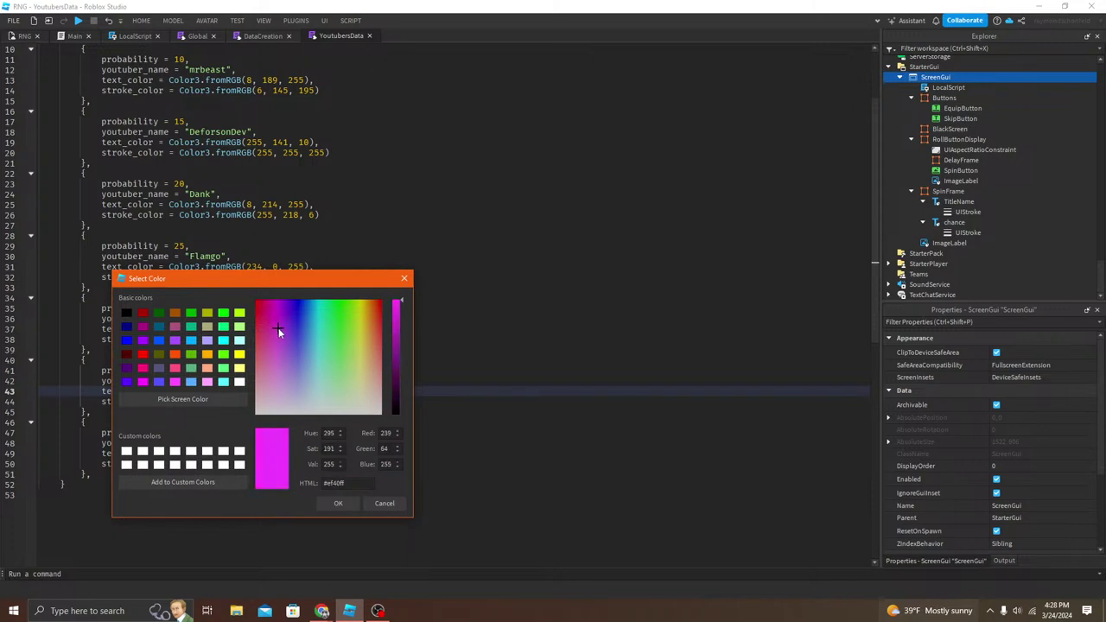
pyautogui.click(338, 504)
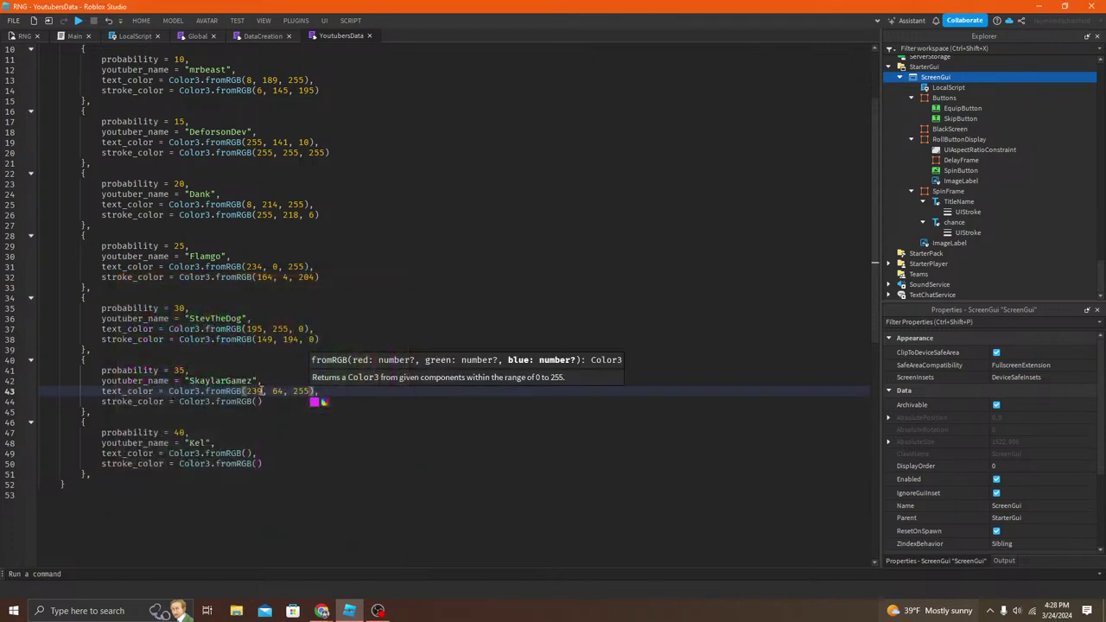
# Step: Copy SkaylarGamez's text color values into its stroke_color and darken them to Color3.fromRGB(167, 45, 180) with the color picker
pyautogui.moveTo(247, 391); pyautogui.dragTo(310, 394)
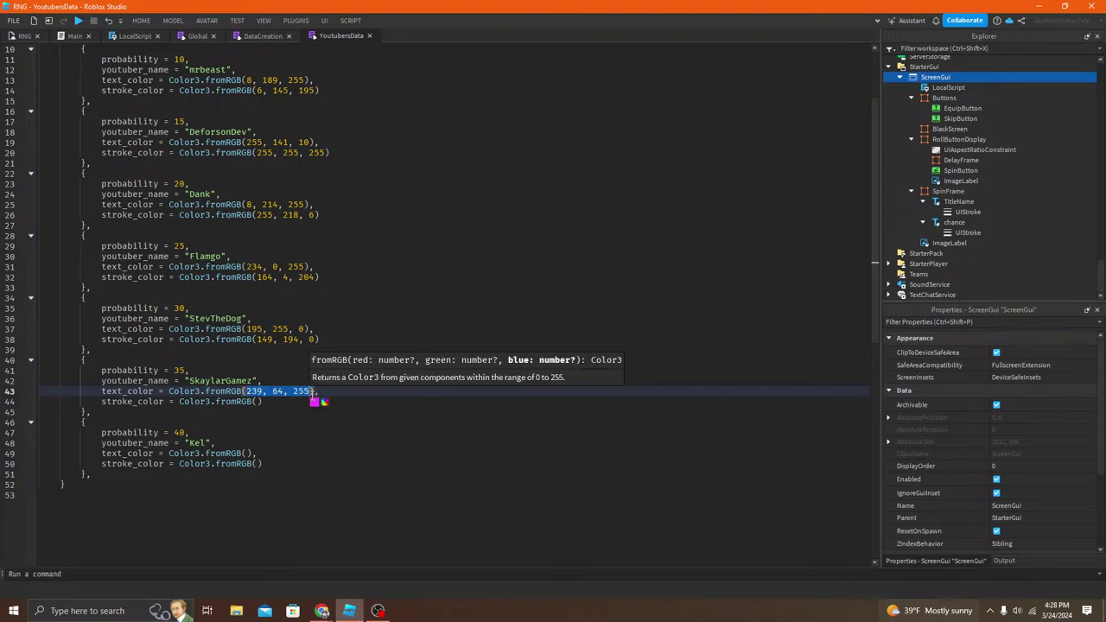
pyautogui.click(259, 401)
pyautogui.hotkey('ctrl', 'v')
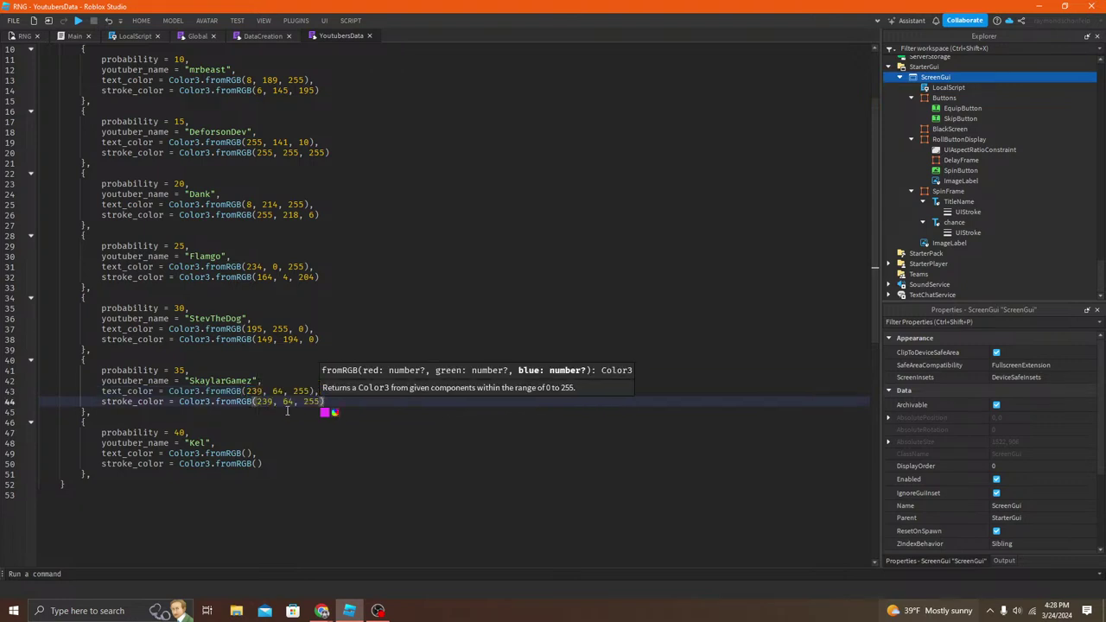
pyautogui.click(335, 413)
pyautogui.click(462, 341)
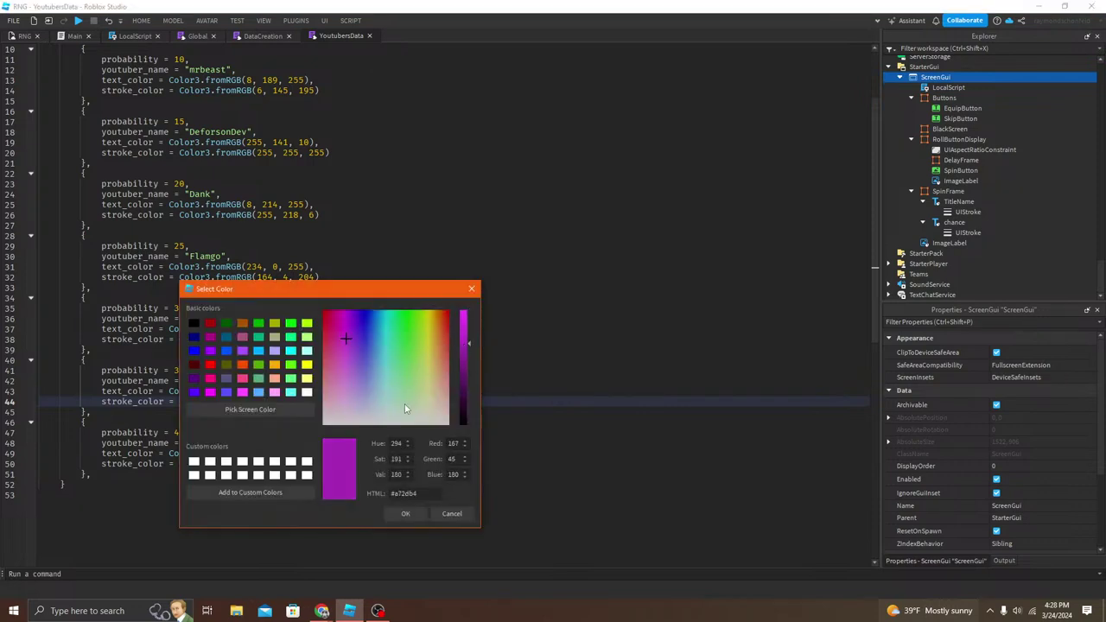
pyautogui.click(401, 513)
# Step: Pick a bright magenta for the Kel entry's text_color with the color picker and fine-tune its shade
pyautogui.click(249, 453)
pyautogui.click(266, 465)
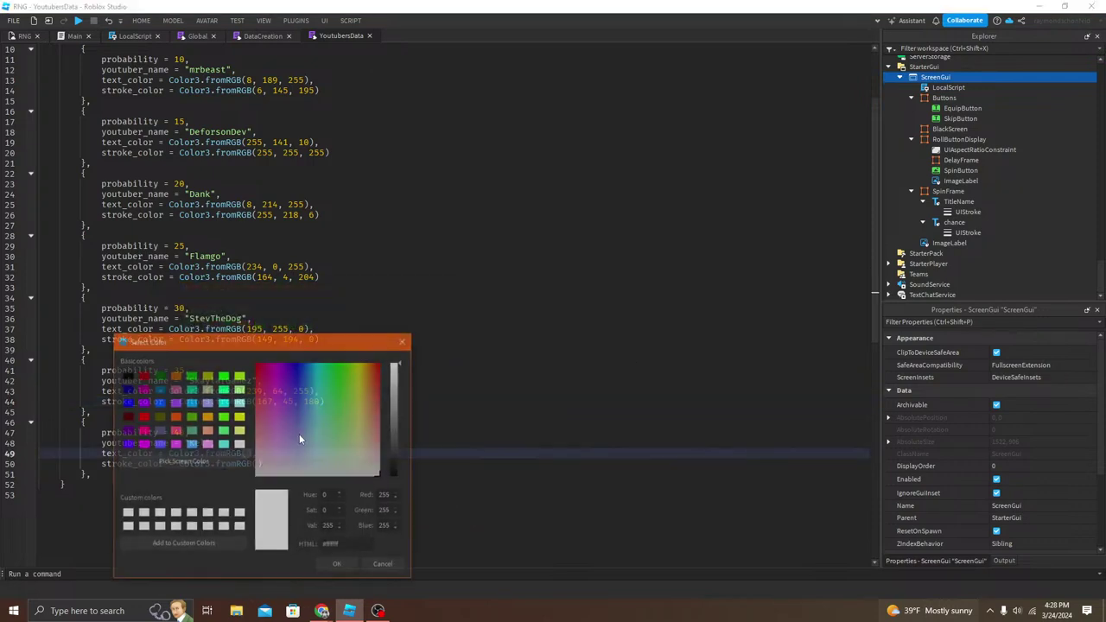
pyautogui.click(277, 368)
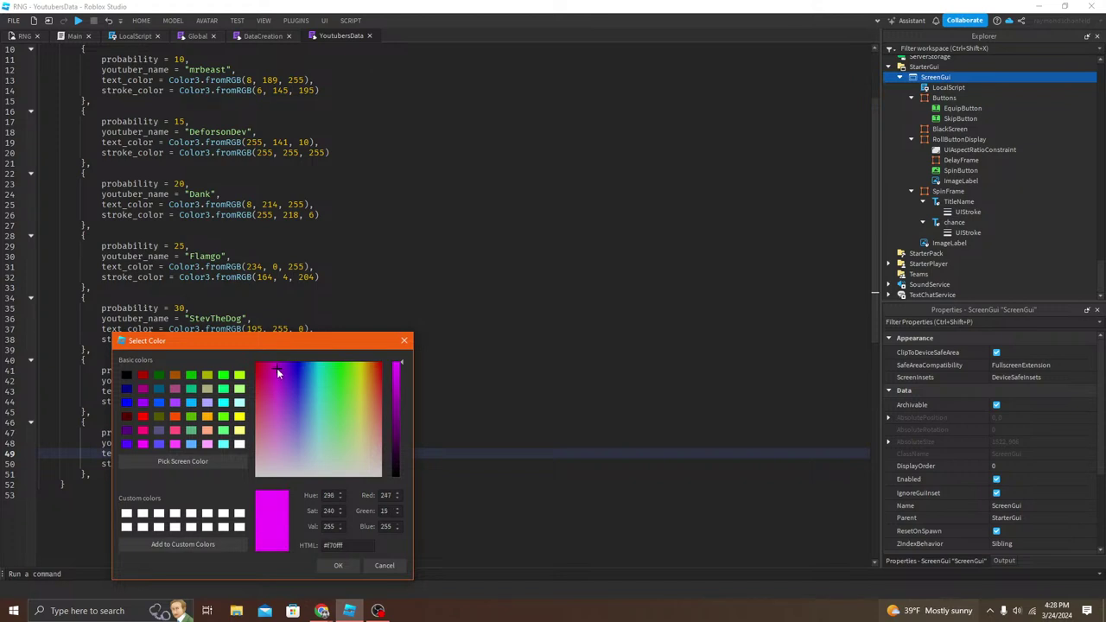
pyautogui.click(340, 565)
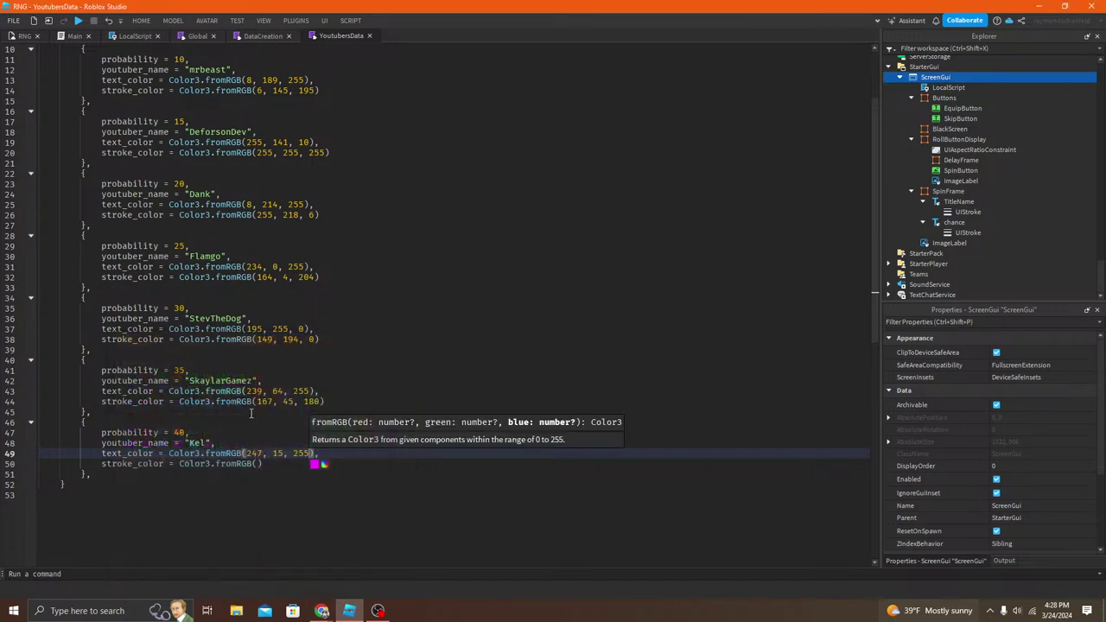
pyautogui.click(326, 467)
pyautogui.click(333, 377)
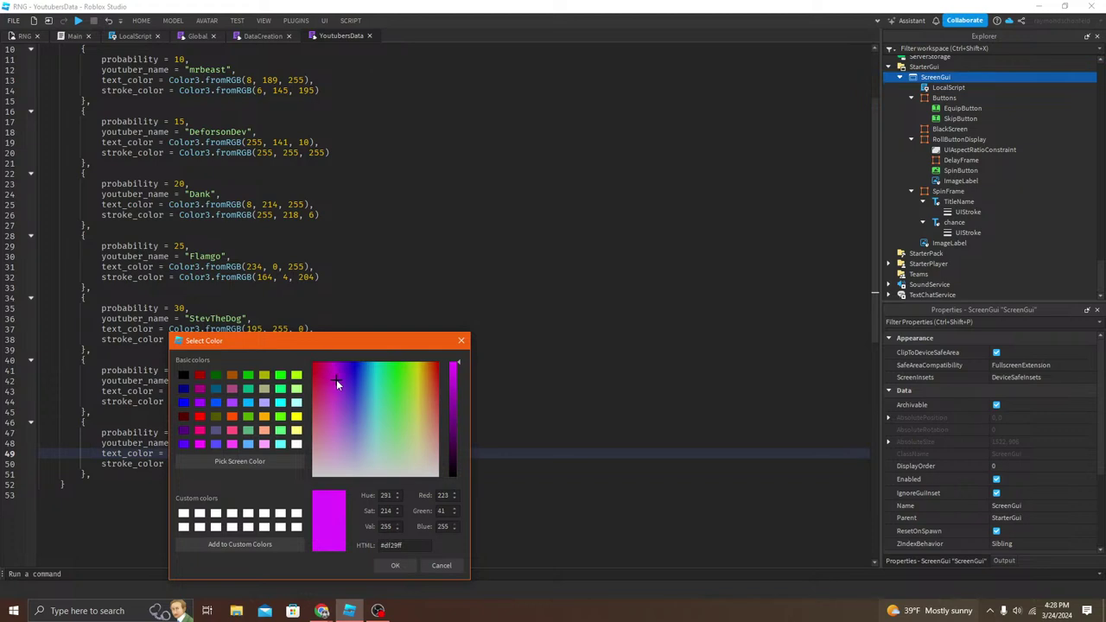
pyautogui.moveTo(333, 377); pyautogui.dragTo(331, 375)
pyautogui.moveTo(333, 369); pyautogui.dragTo(334, 370)
pyautogui.click(394, 566)
# Step: Fill in the Kel entry's stroke_color and change it to white, RGB 255, 255, 255, with the color picker
pyautogui.moveTo(311, 454); pyautogui.dragTo(247, 454)
pyautogui.click(292, 476)
pyautogui.click(257, 464)
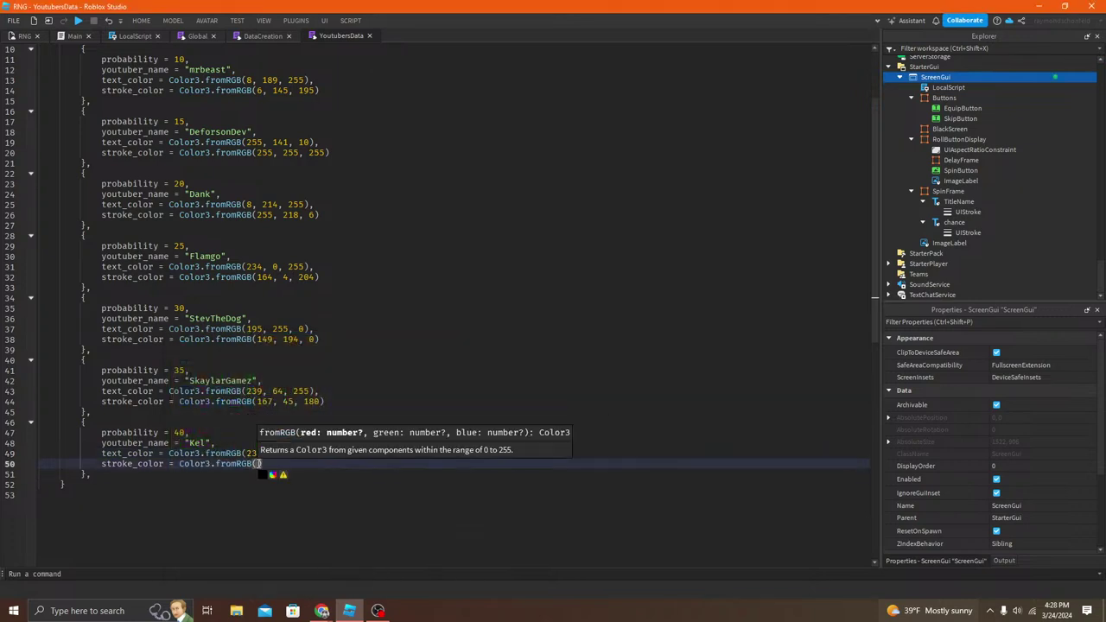
pyautogui.hotkey('ctrl', 'v')
pyautogui.click(335, 478)
pyautogui.click(283, 522)
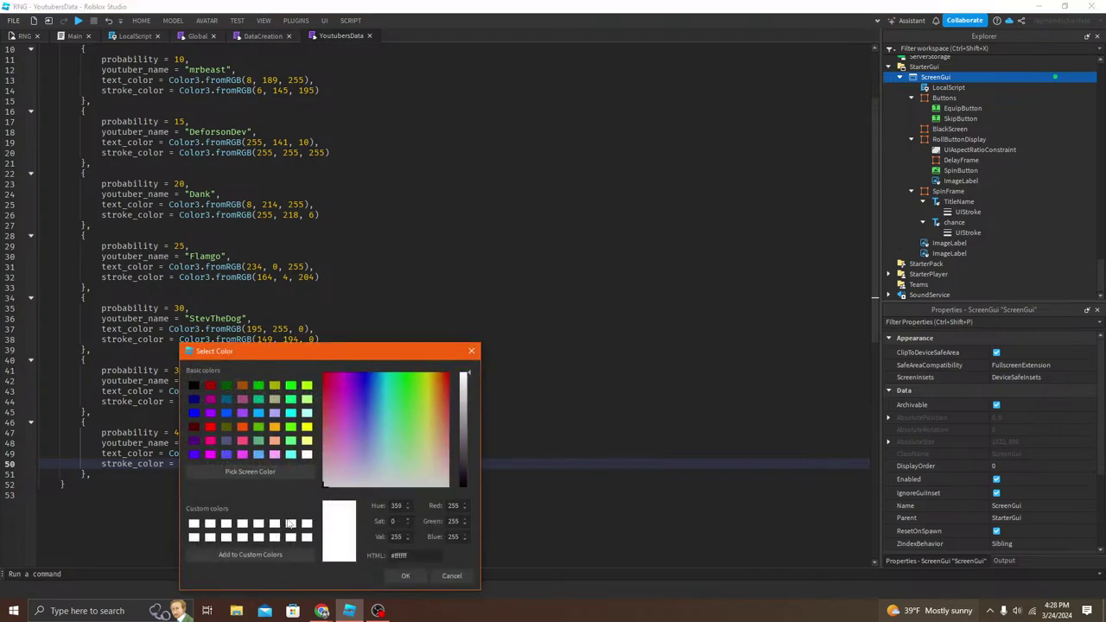
pyautogui.click(403, 575)
pyautogui.click(396, 531)
# Step: Playtest the RNG place, roll once to check the title's text and stroke colors, and stop the test
pyautogui.click(22, 36)
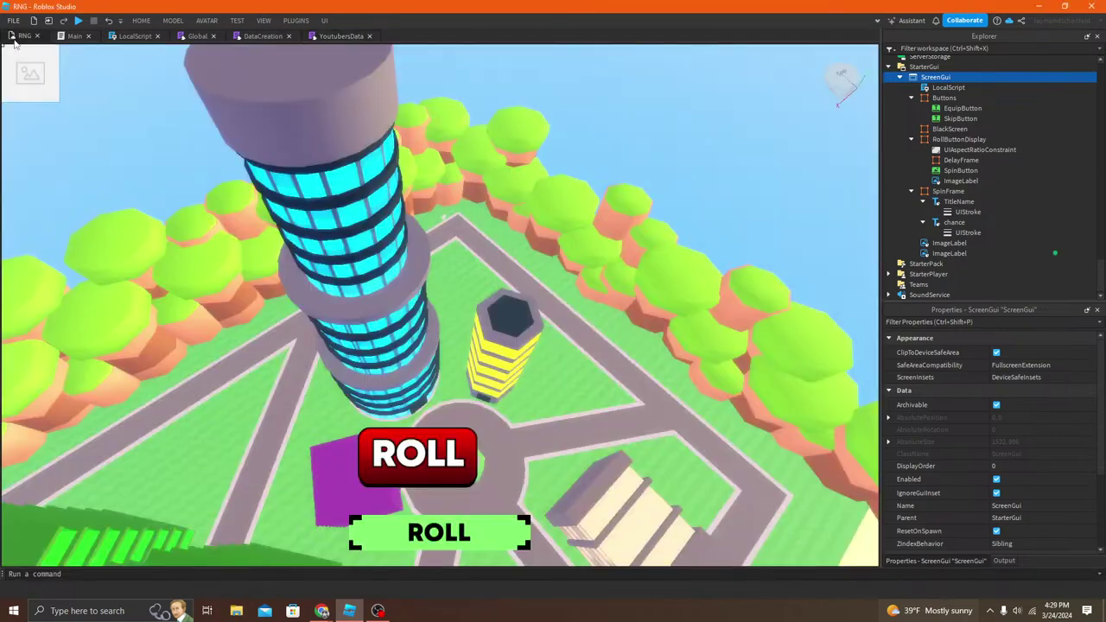
pyautogui.click(537, 45)
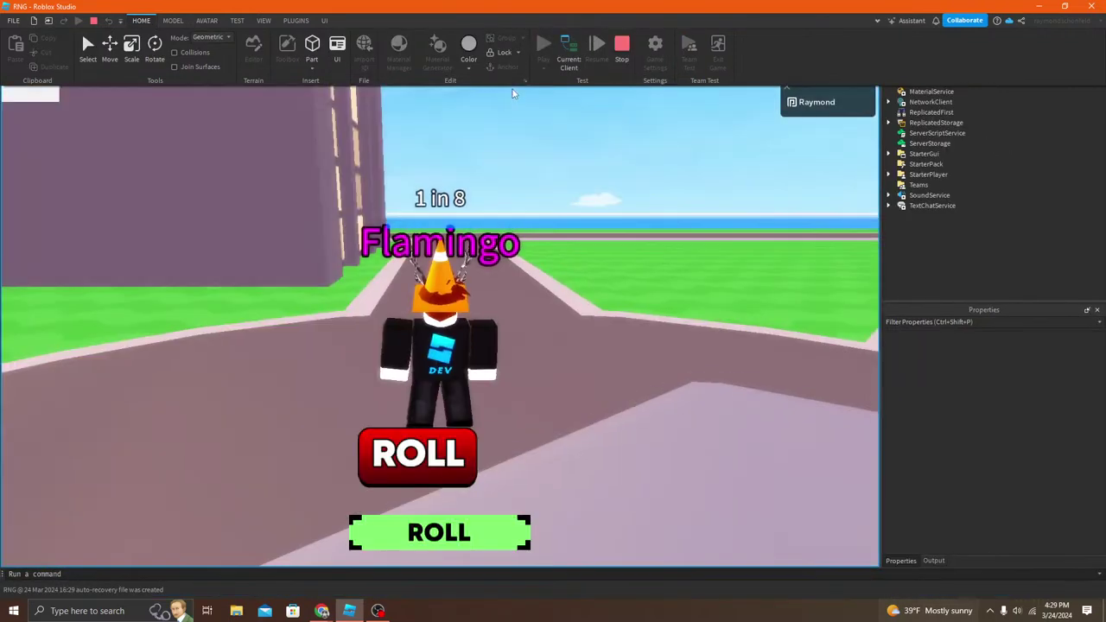
pyautogui.click(503, 529)
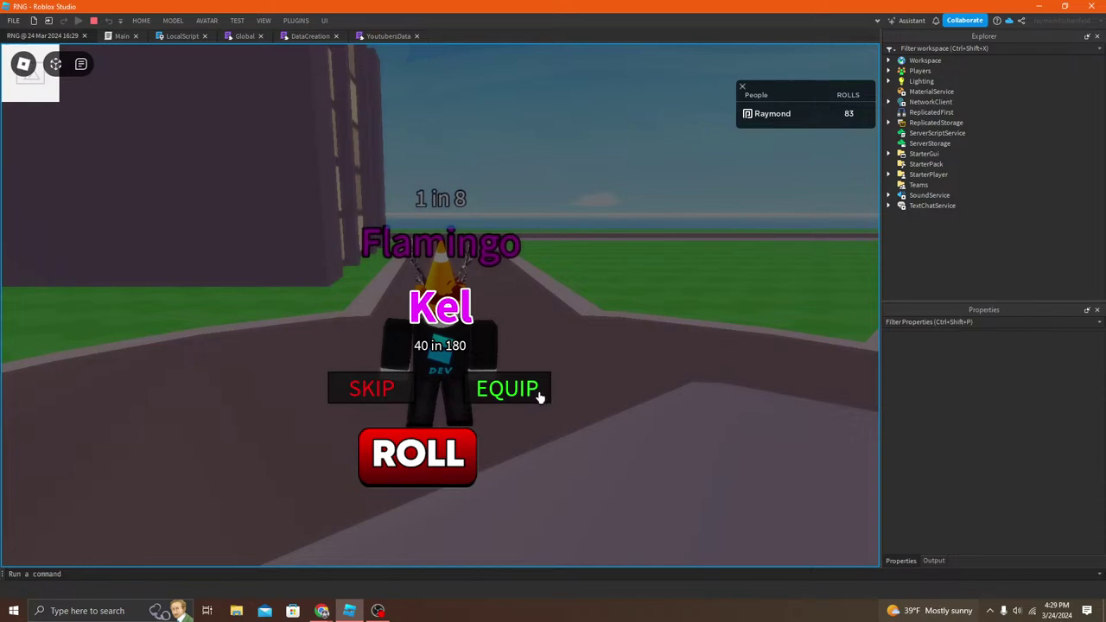
pyautogui.click(95, 22)
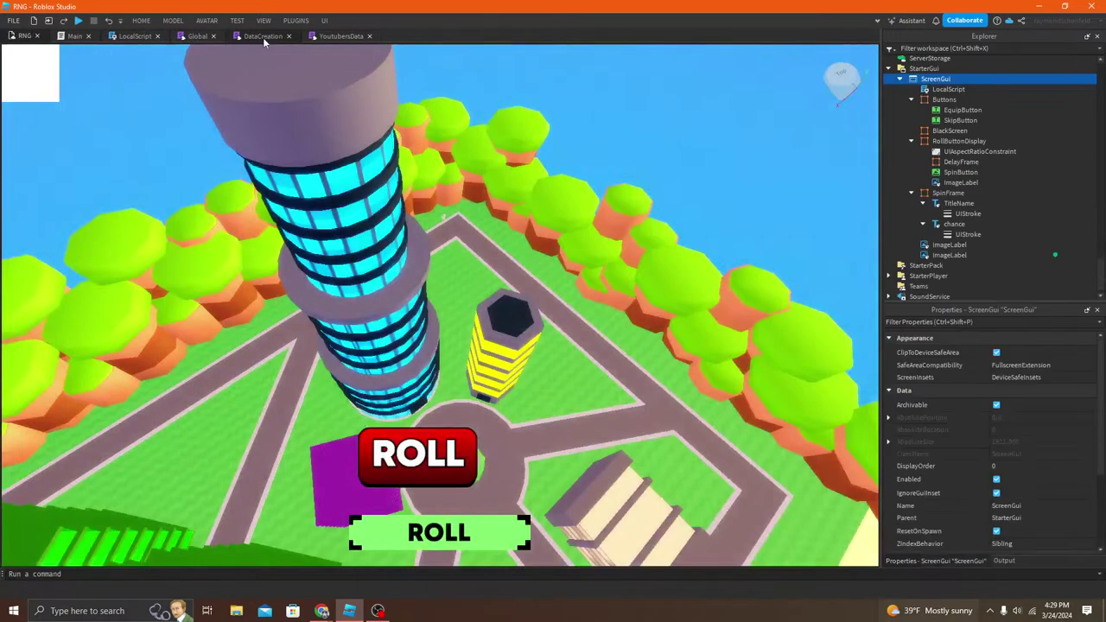
# Step: Delete the line in LocalScript's Roll function that sets TitleLabel.UIStroke.Color from RecicveDataSpin.stroke_color
pyautogui.click(262, 36)
pyautogui.click(197, 36)
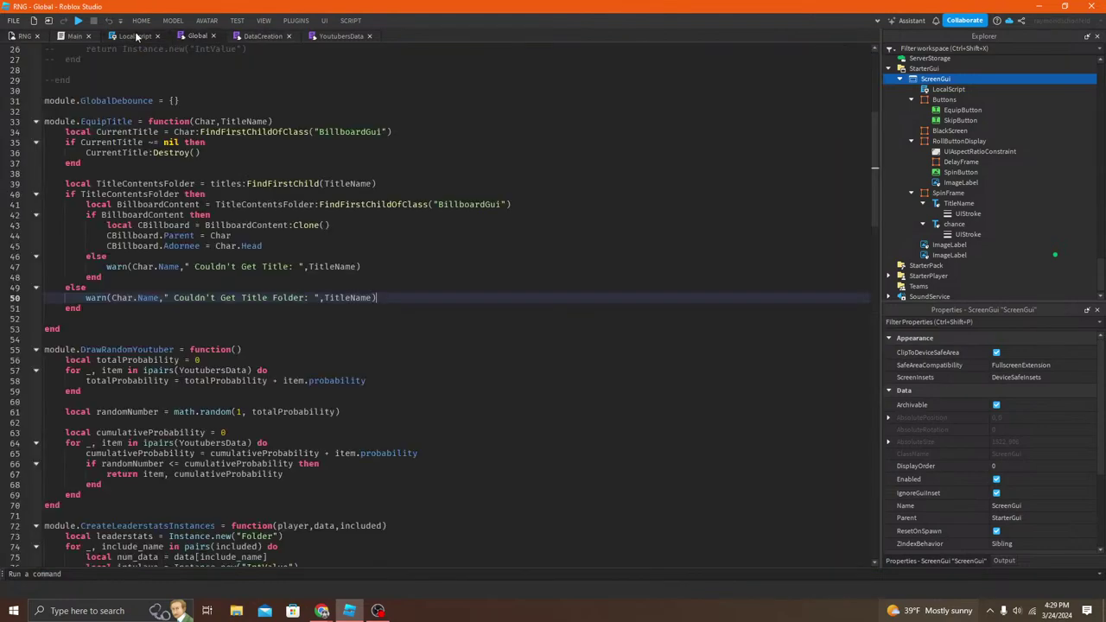
pyautogui.click(134, 36)
pyautogui.moveTo(393, 352); pyautogui.dragTo(26, 349)
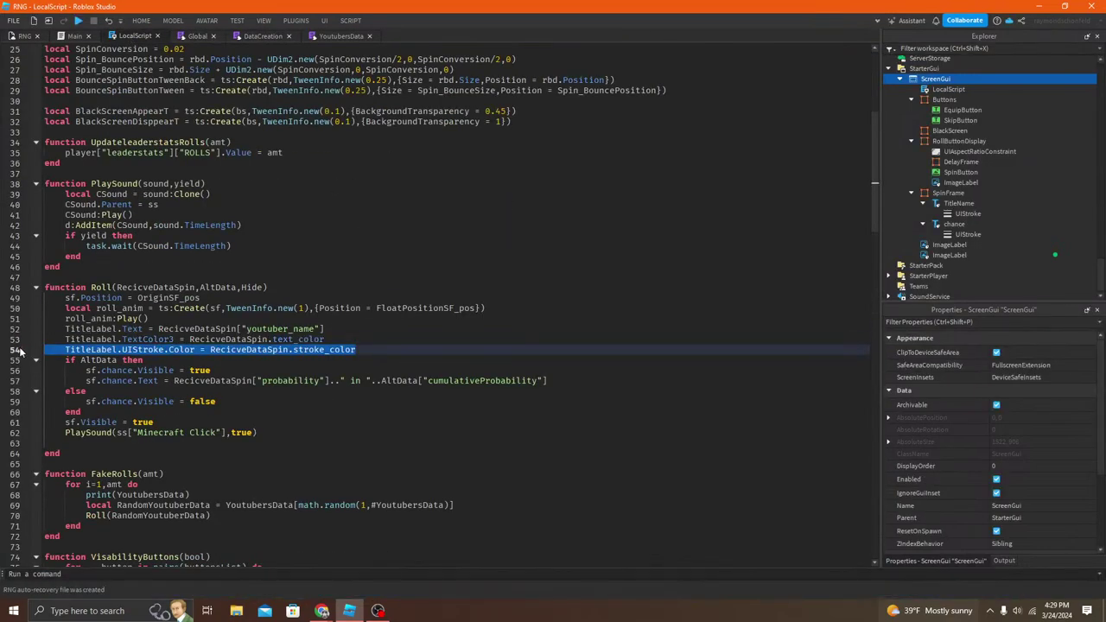
pyautogui.press('BackSpace')
pyautogui.press('BackSpace')
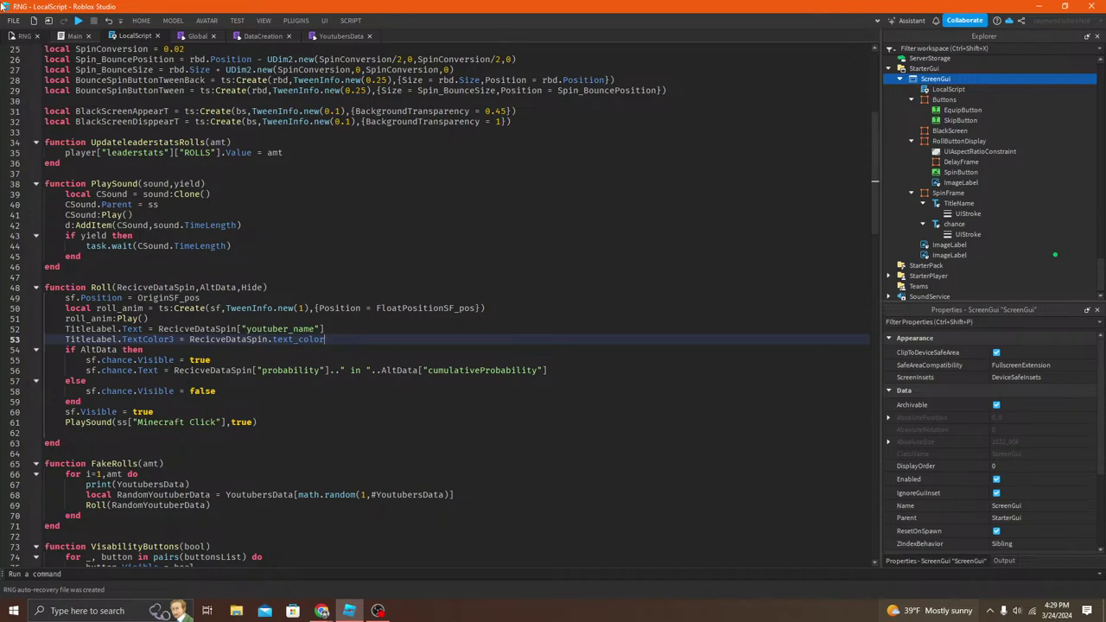
# Step: Playtest the RNG place and roll twice, skipping each result, to check the title's text color and stroke
pyautogui.click(24, 36)
pyautogui.click(141, 20)
pyautogui.click(538, 43)
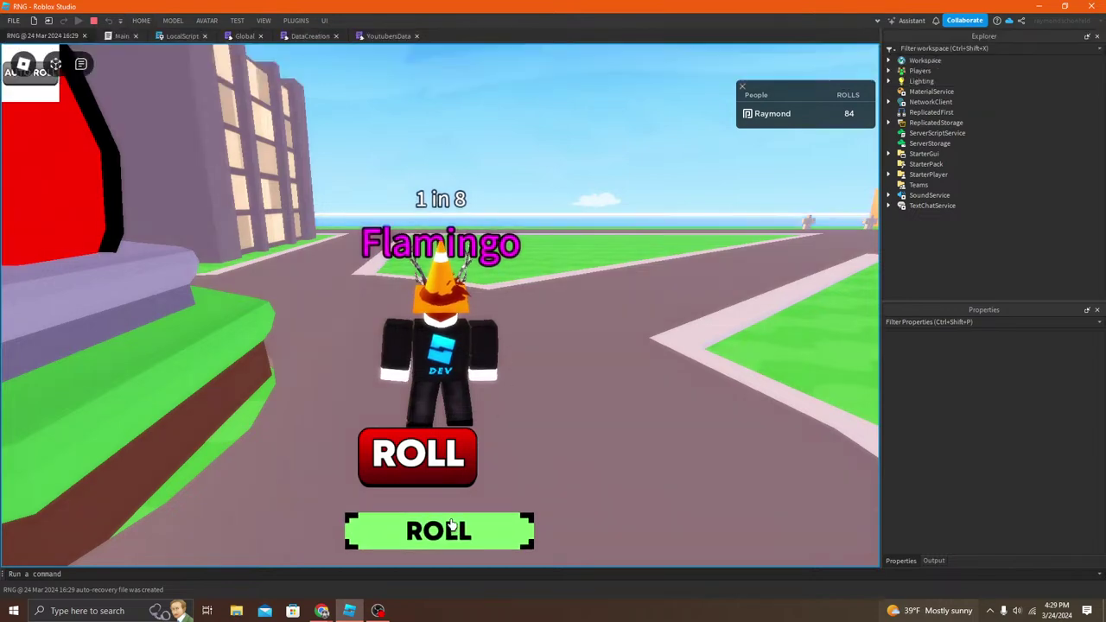
pyautogui.click(453, 526)
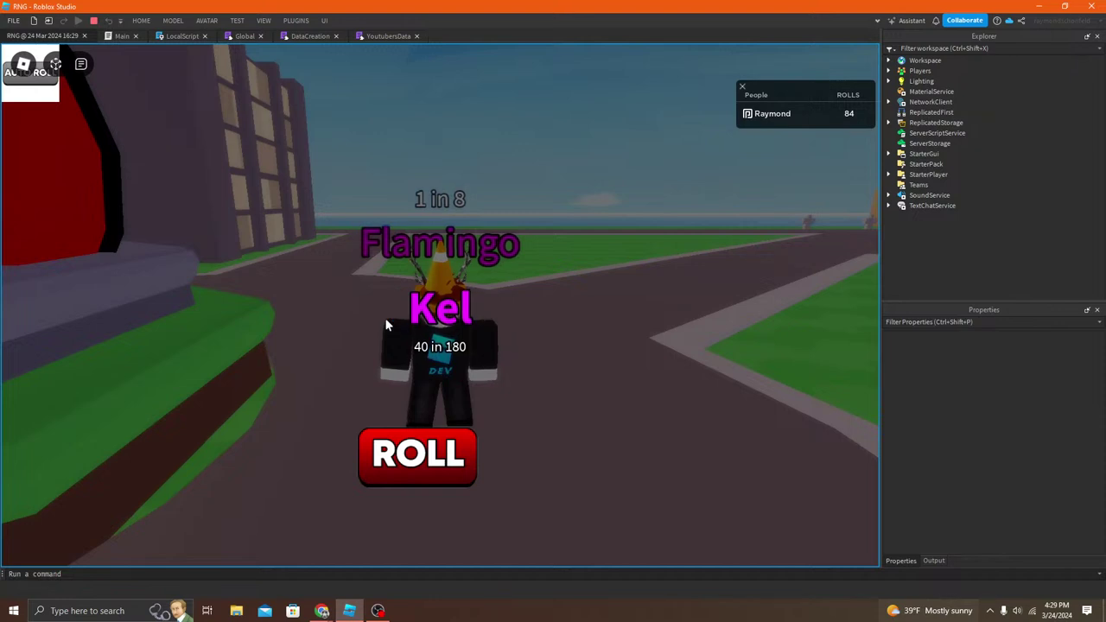
pyautogui.click(389, 389)
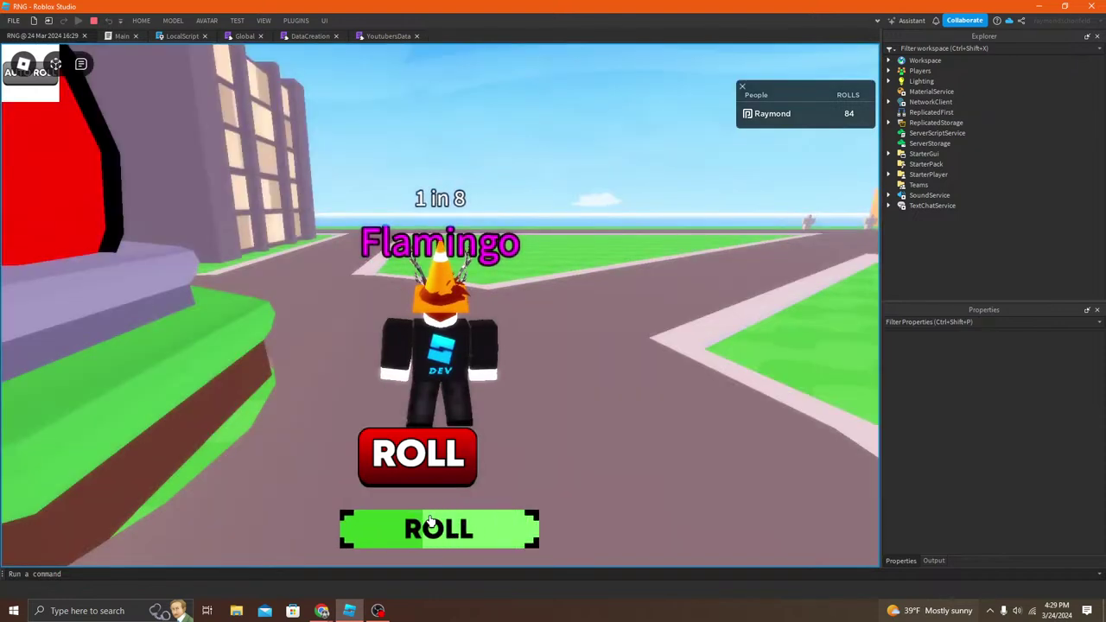
pyautogui.click(429, 519)
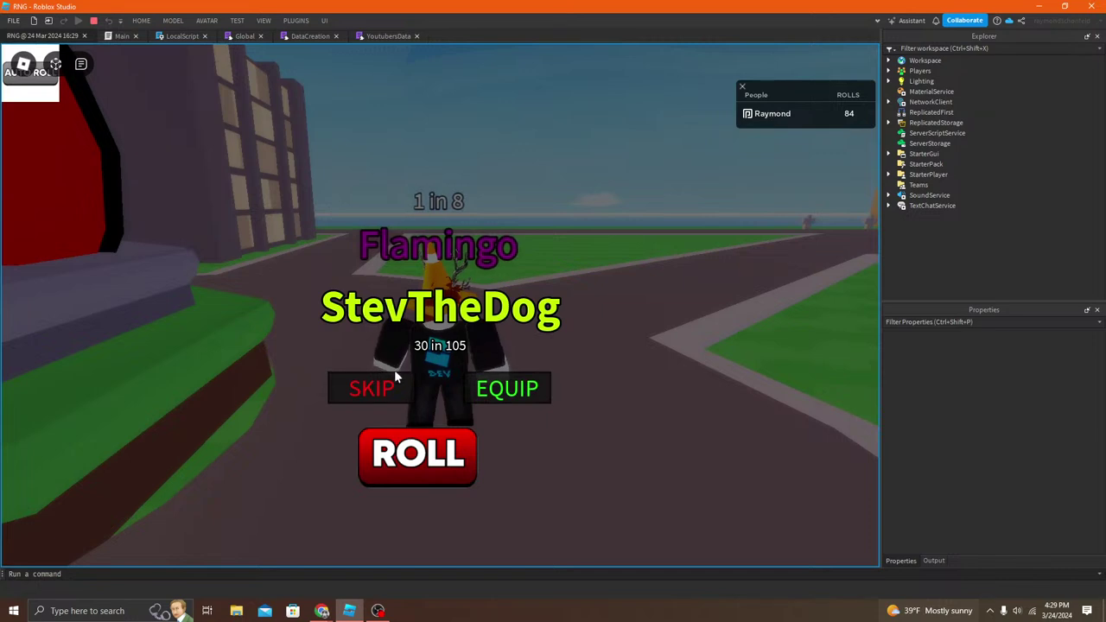
pyautogui.click(384, 391)
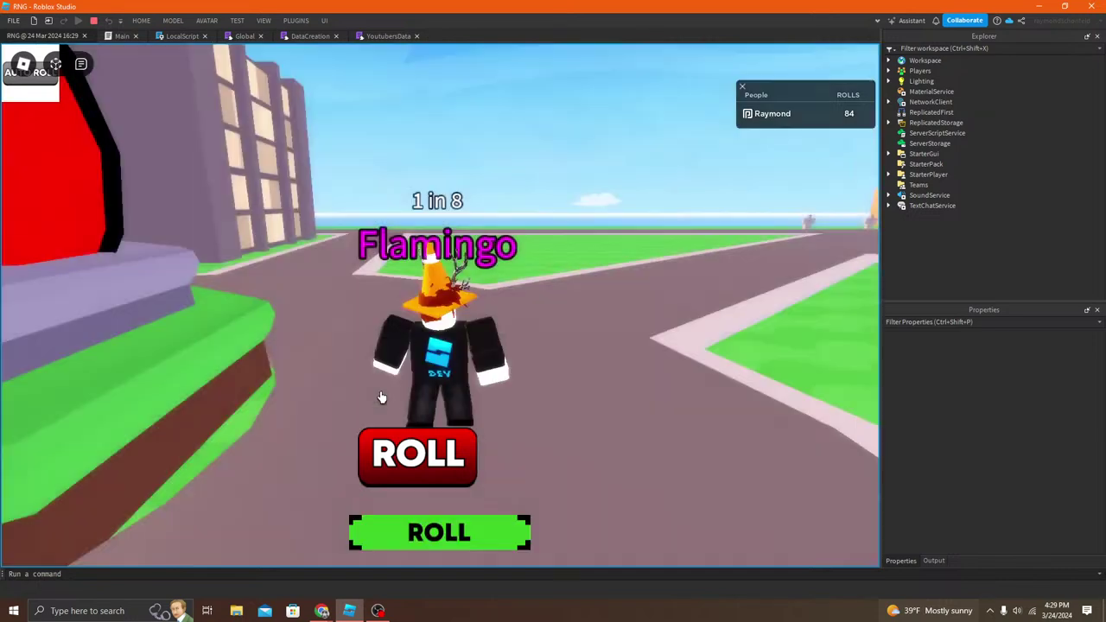
# Step: Keep rolling in the playtest and skip the results to compare the title colors of more YouTubers
pyautogui.click(481, 532)
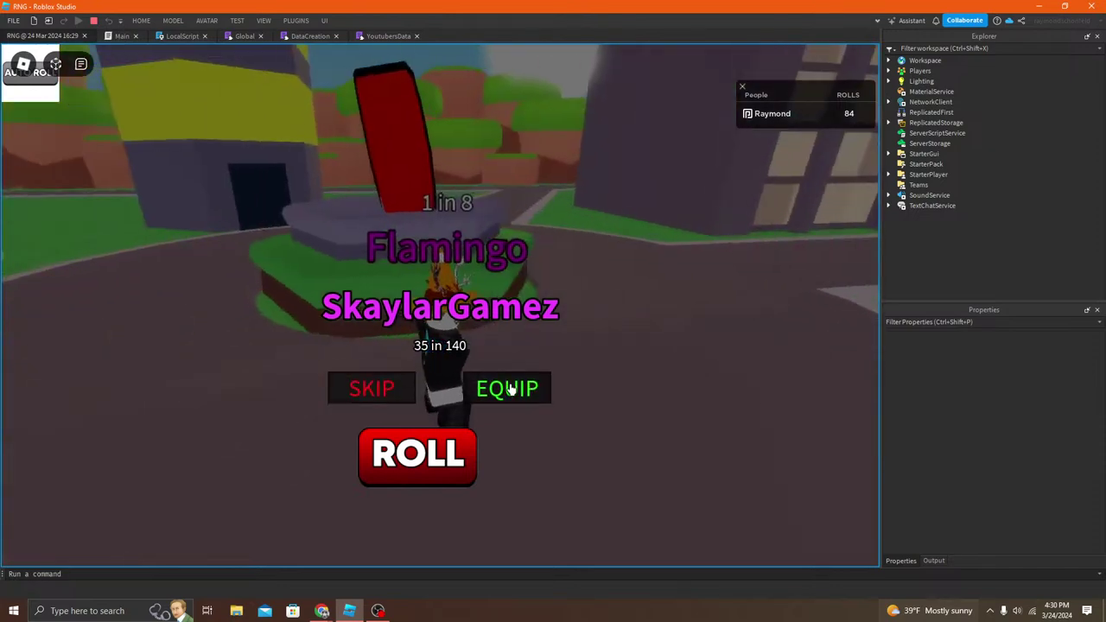
pyautogui.click(370, 389)
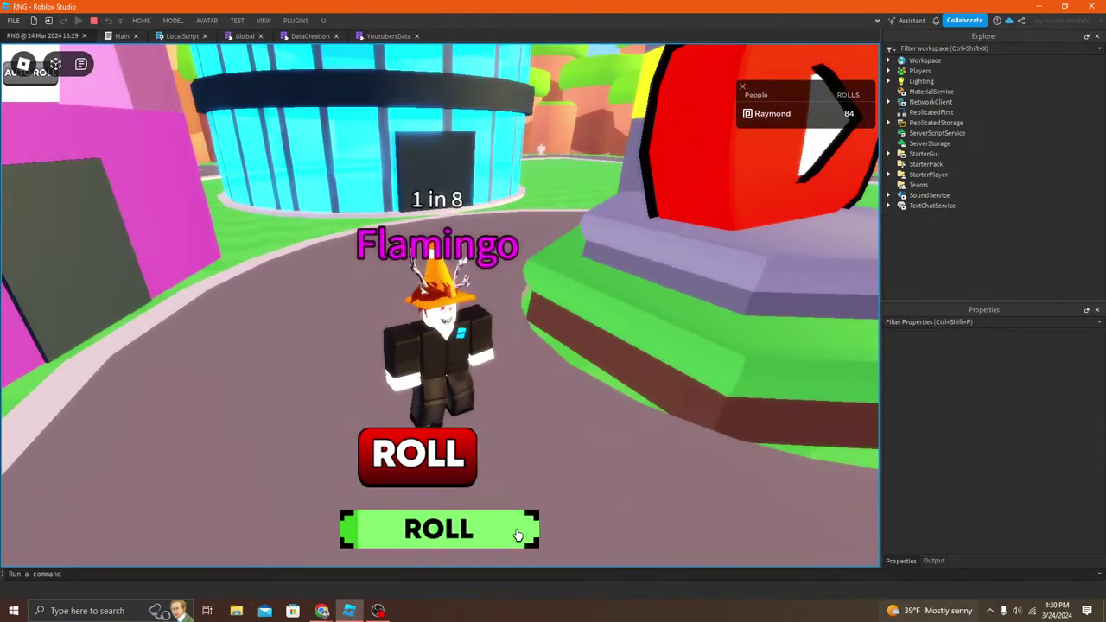
pyautogui.click(517, 529)
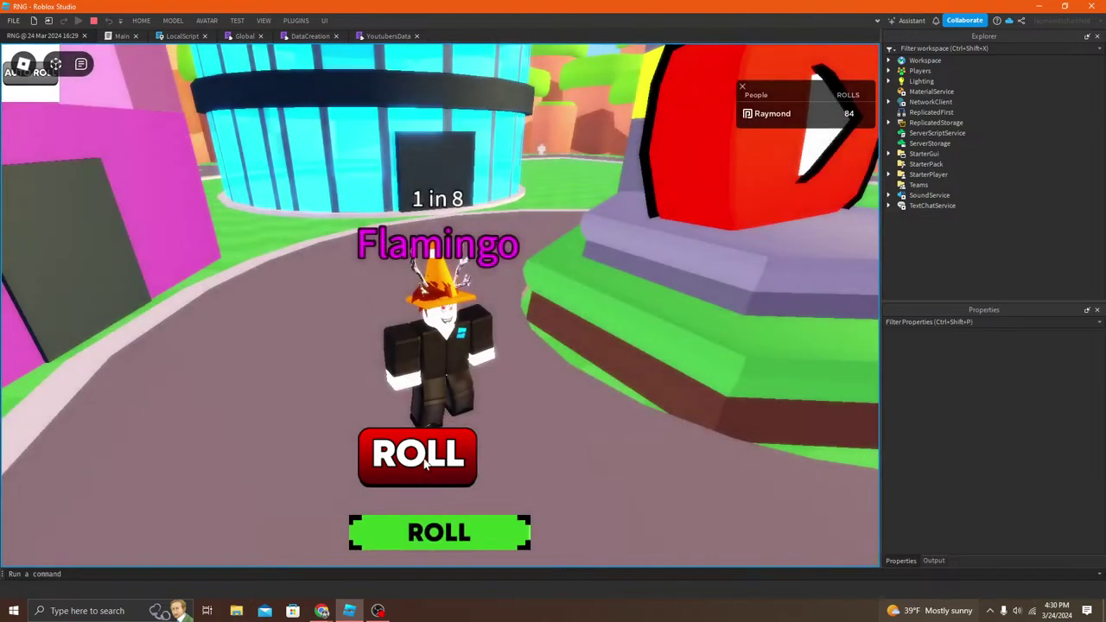
pyautogui.click(464, 529)
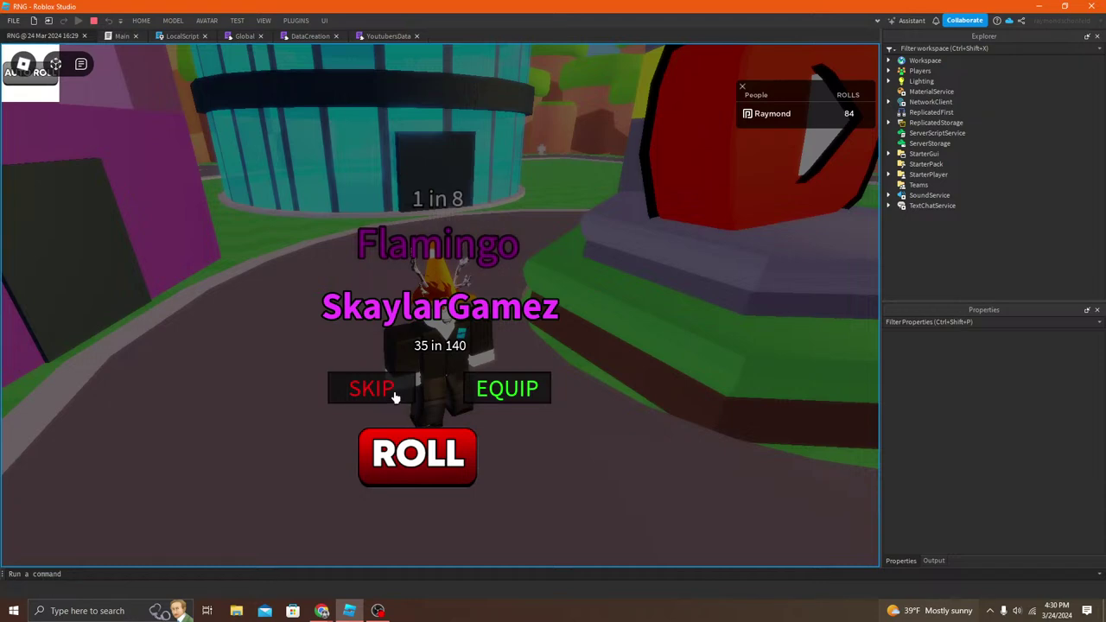
pyautogui.click(394, 396)
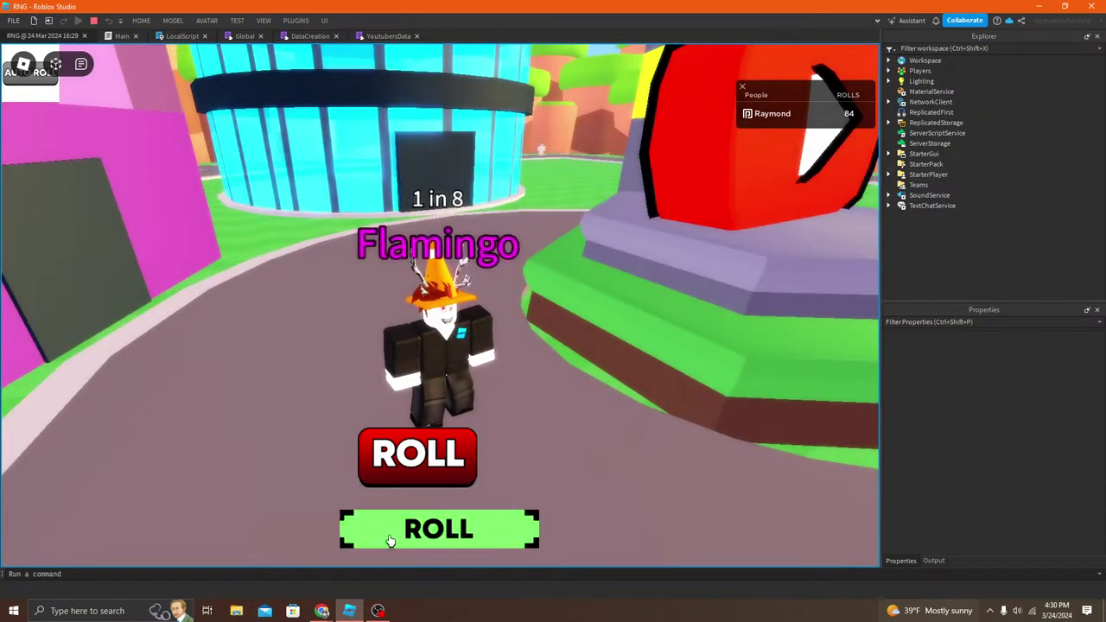
pyautogui.click(428, 528)
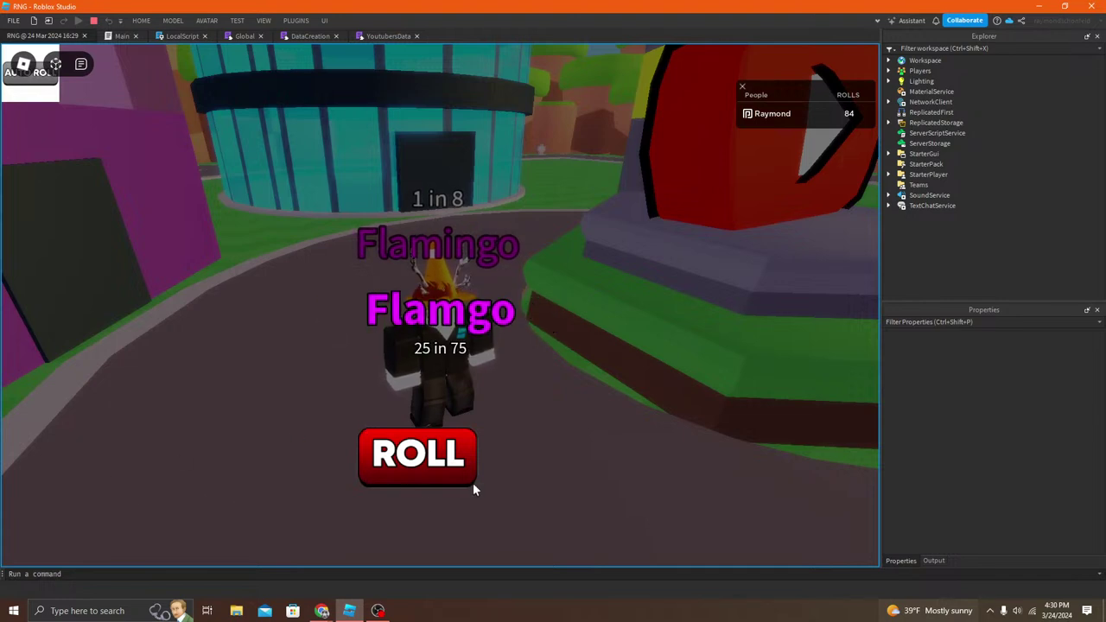
pyautogui.click(339, 380)
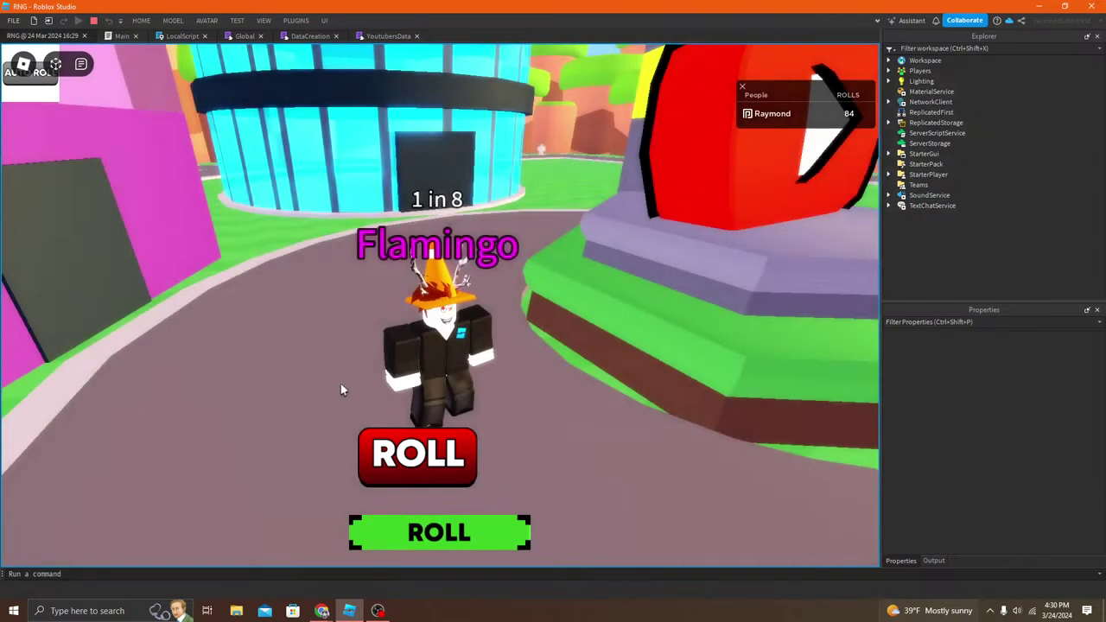
# Step: Roll again, skip the result, and make the character jump and walk along the road
pyautogui.click(404, 529)
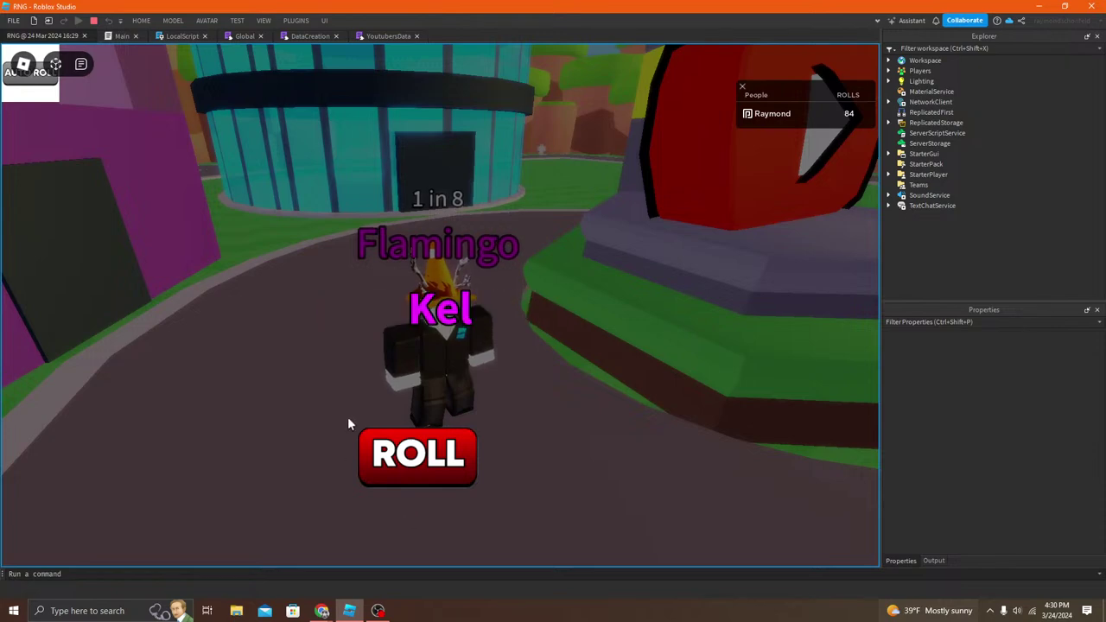
pyautogui.moveTo(363, 398); pyautogui.dragTo(410, 380, button='right')
pyautogui.click(409, 382)
pyautogui.moveTo(365, 415); pyautogui.dragTo(413, 457, button='right')
pyautogui.press('space')
pyautogui.press('space')
pyautogui.press('s')
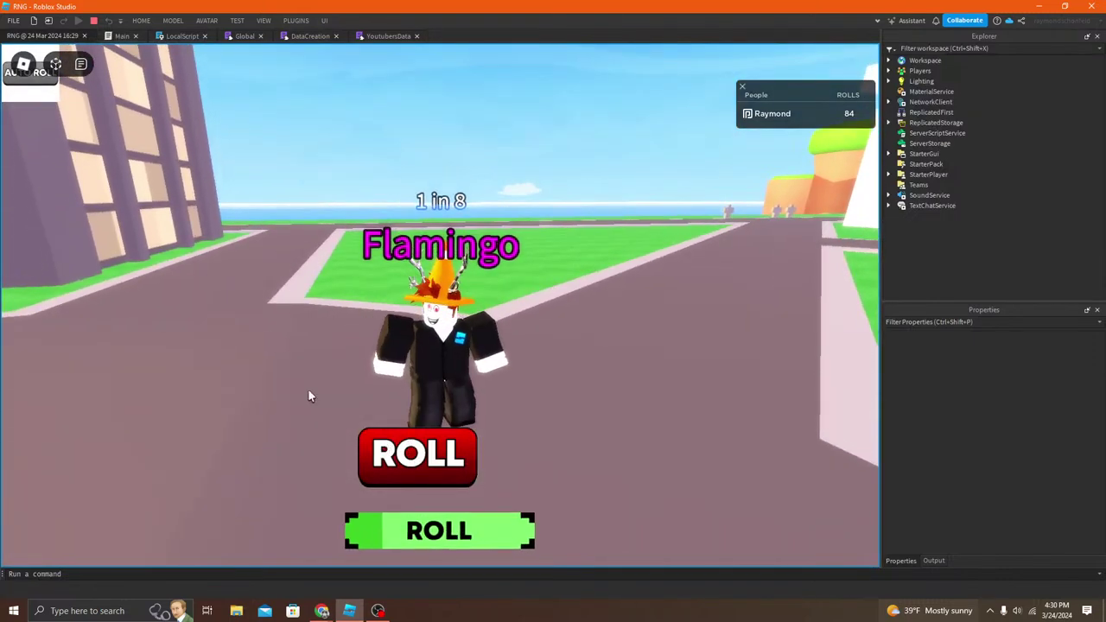
# Step: Roll while the character is moving, skip the result, and run across the grass to the beach
pyautogui.click(446, 458)
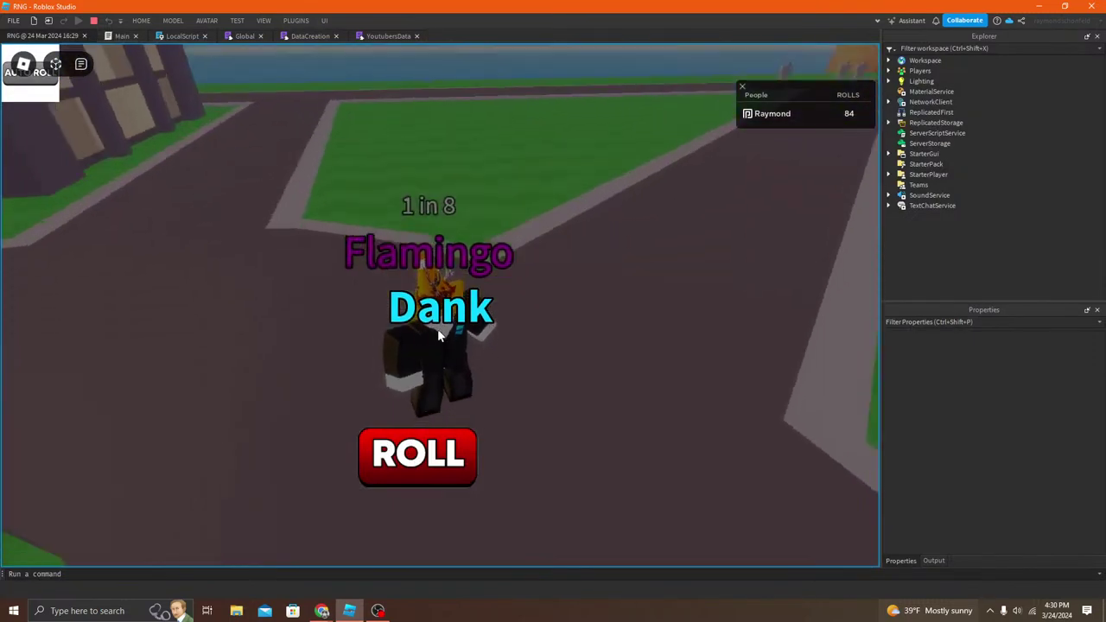
pyautogui.moveTo(438, 330); pyautogui.dragTo(444, 436, button='right')
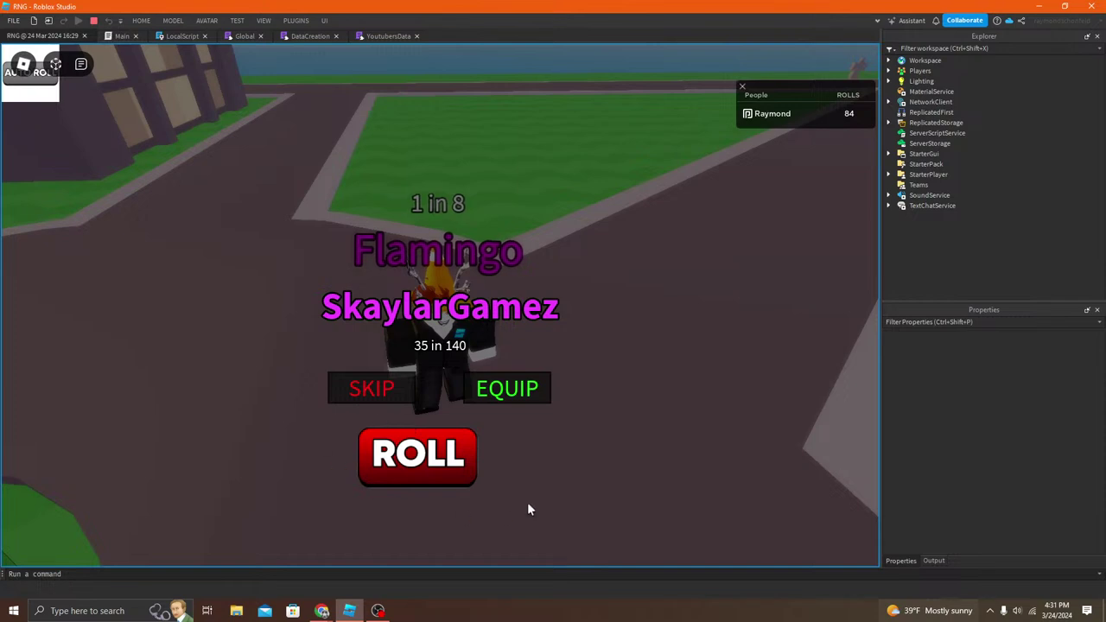
pyautogui.press('w')
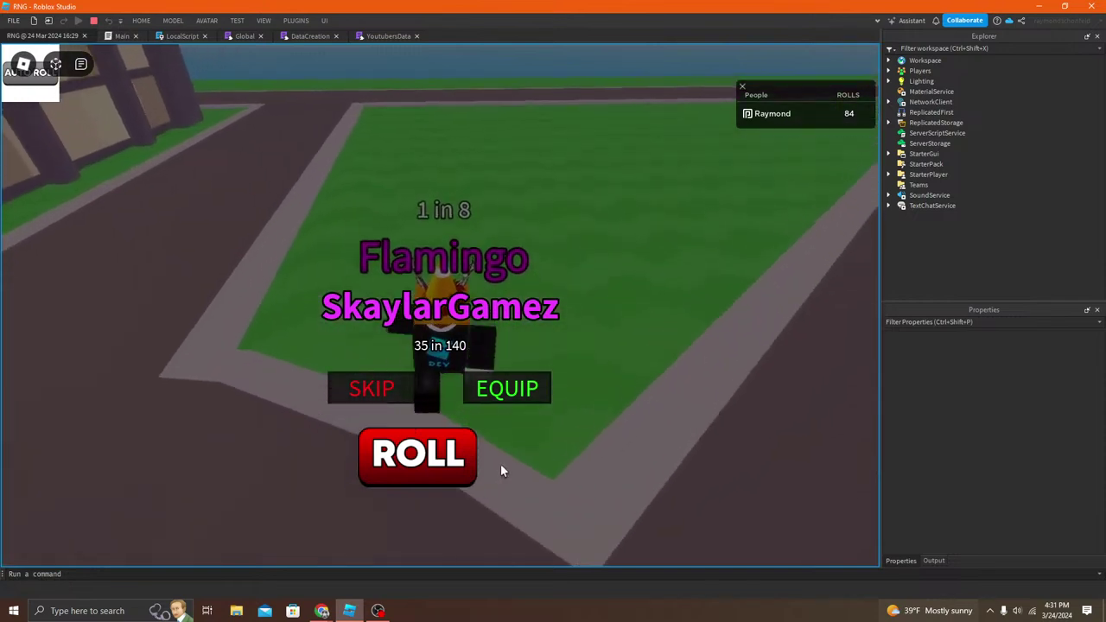
pyautogui.moveTo(402, 504); pyautogui.dragTo(404, 403, button='right')
pyautogui.click(400, 399)
pyautogui.press('w')
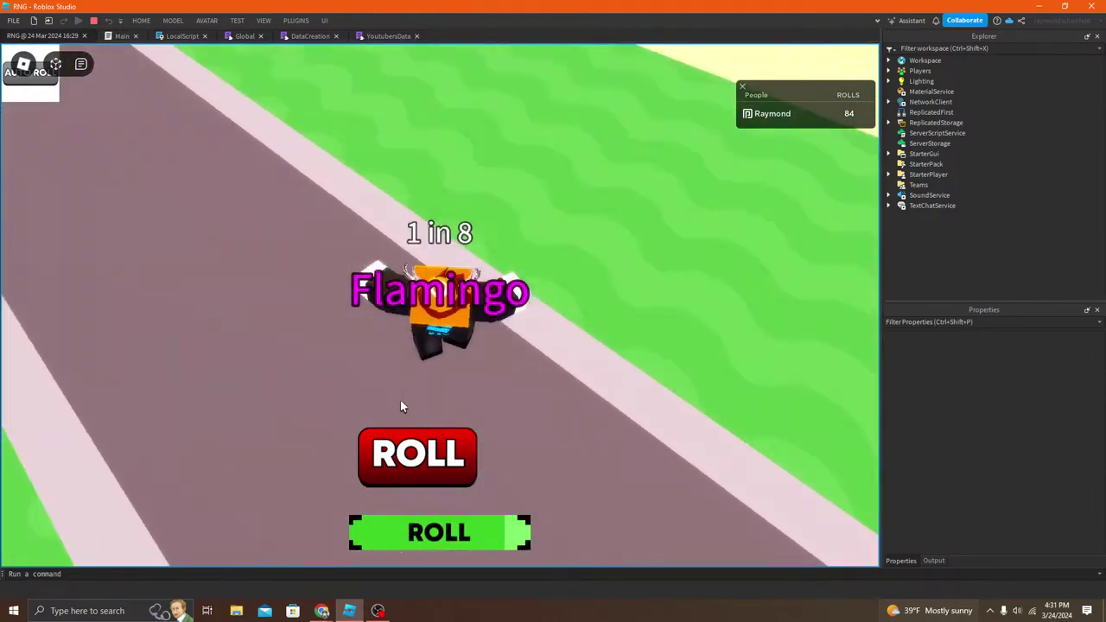
pyautogui.moveTo(400, 400); pyautogui.dragTo(400, 401, button='right')
pyautogui.press('w')
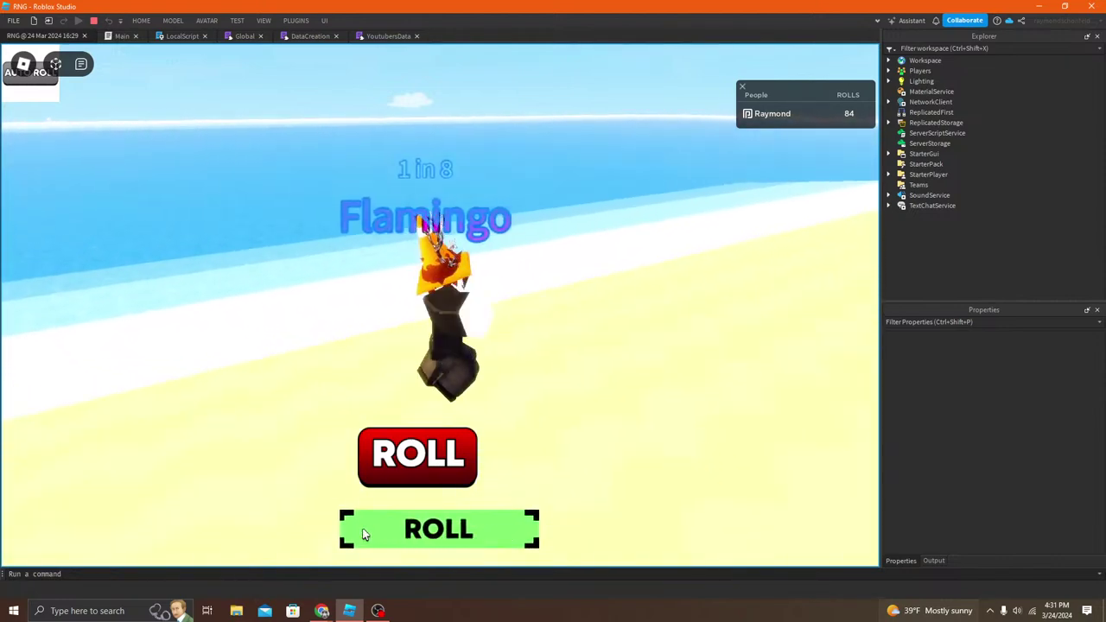
# Step: Roll on the beach, skip the result, and roll once more to check the title colors
pyautogui.click(402, 531)
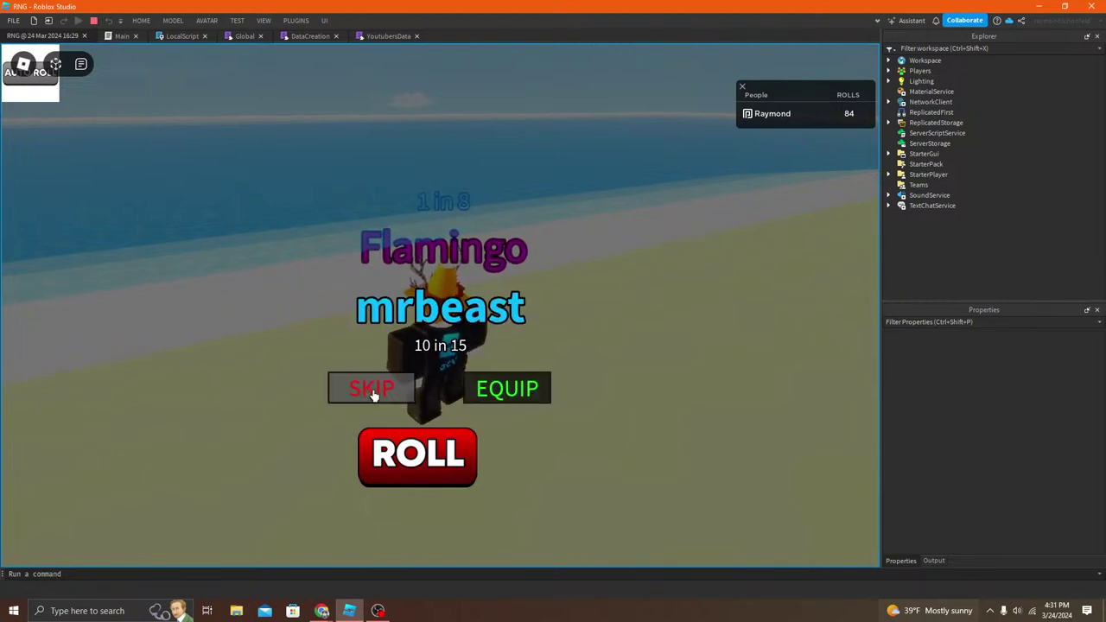
pyautogui.click(373, 394)
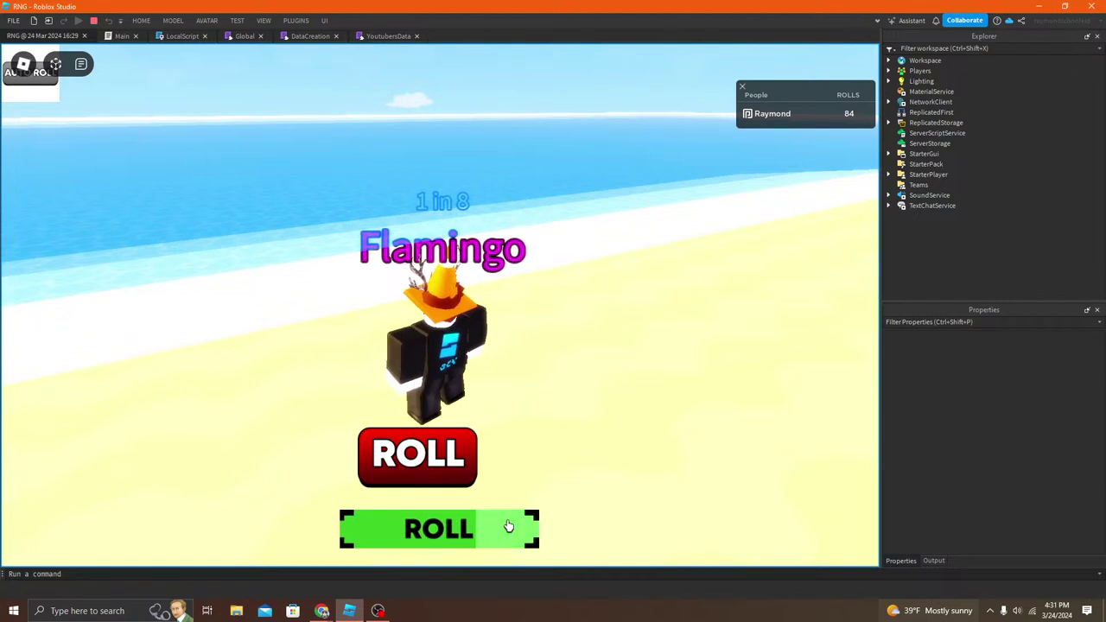
pyautogui.click(510, 522)
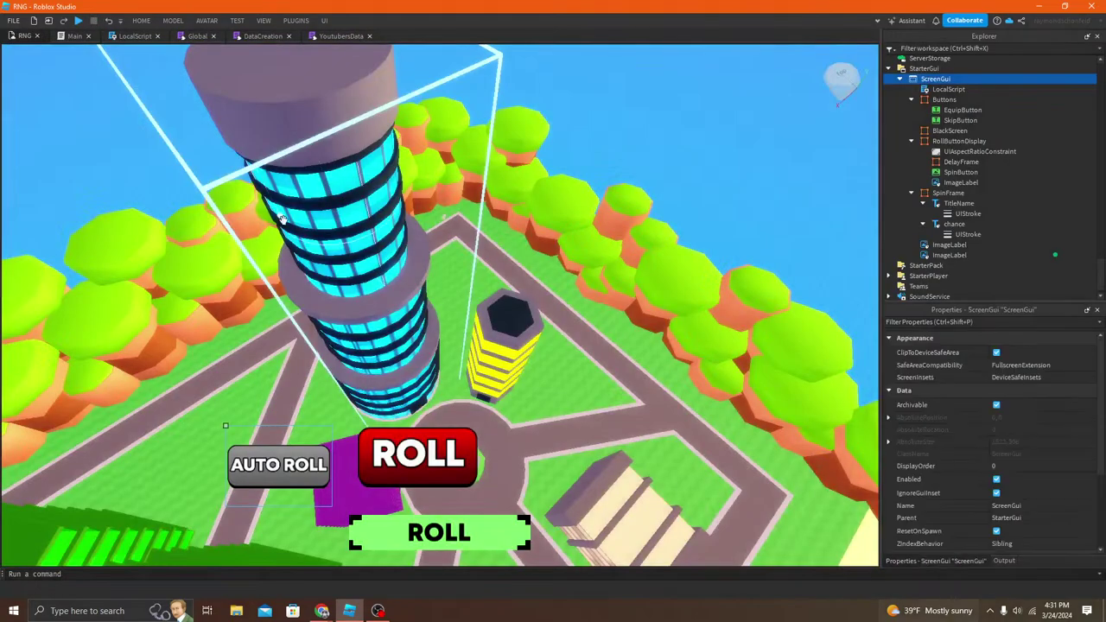
pyautogui.moveTo(276, 214); pyautogui.dragTo(312, 165, button='right')
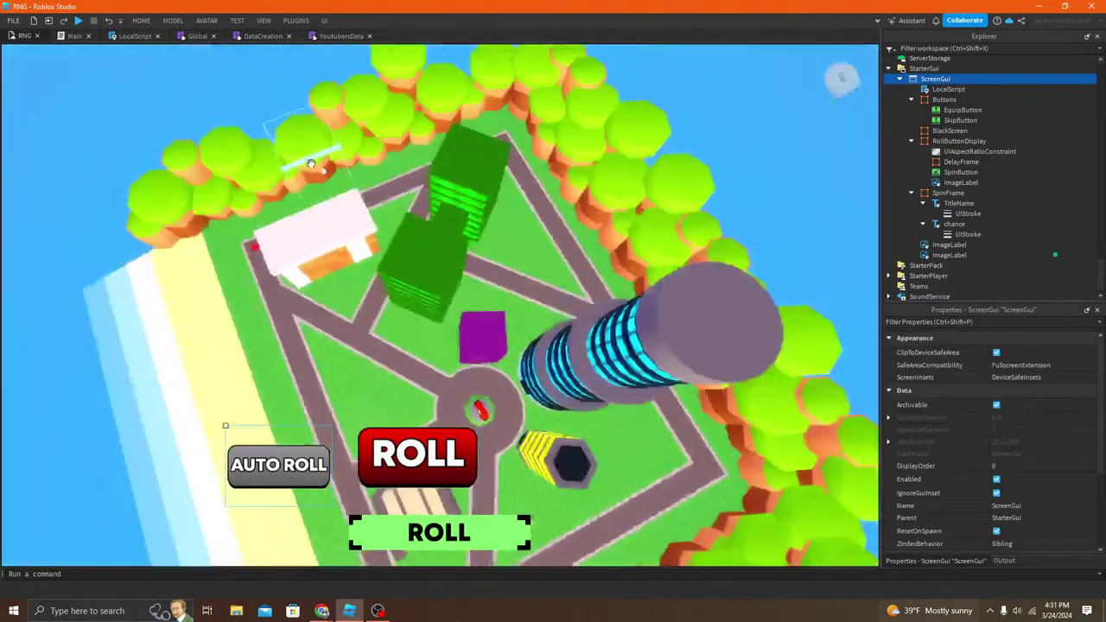
pyautogui.scroll(-5, 442, 159)
pyautogui.moveTo(442, 158); pyautogui.dragTo(440, 158, button='right')
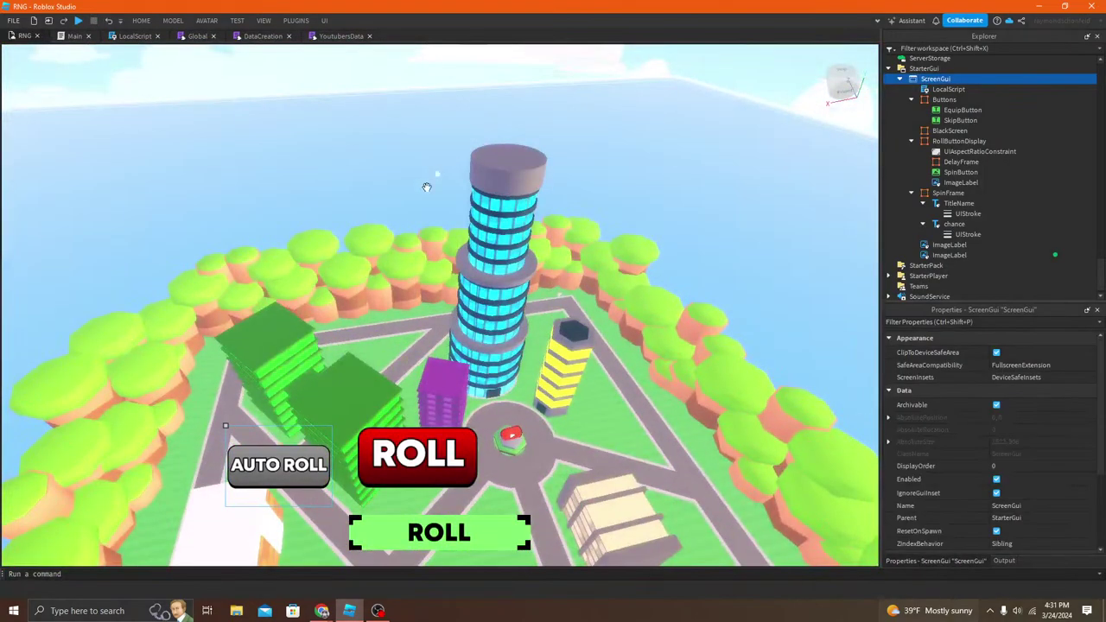
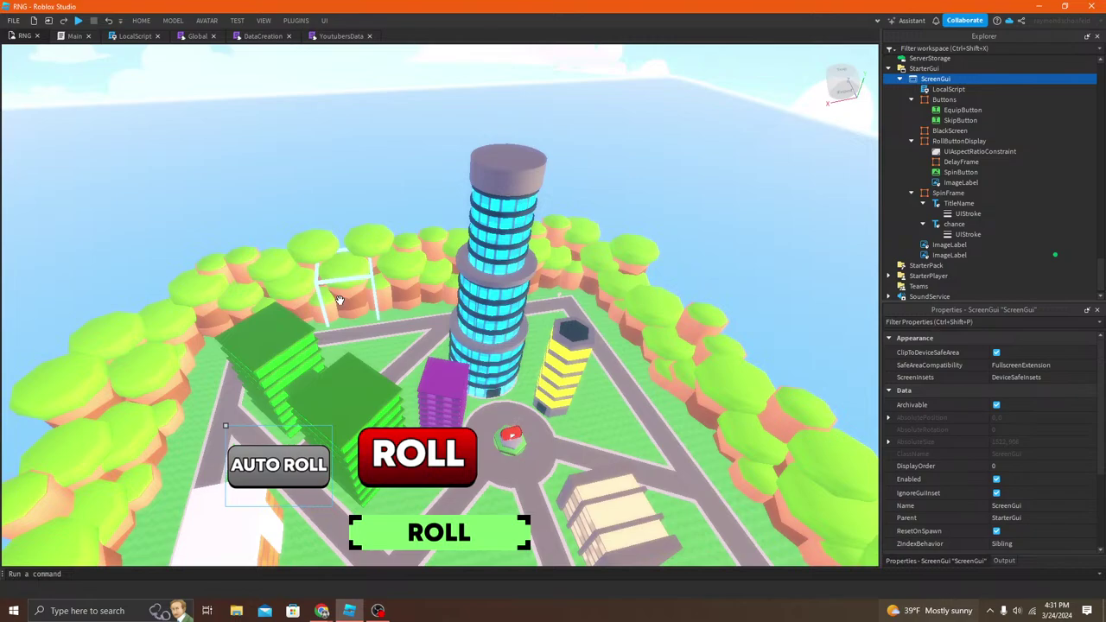
pyautogui.press('w')
pyautogui.moveTo(361, 149); pyautogui.dragTo(345, 146, button='right')
pyautogui.press('w')
pyautogui.scroll(-8, 454, 161)
pyautogui.moveTo(454, 161); pyautogui.dragTo(452, 160, button='right')
pyautogui.scroll(4, 452, 160)
pyautogui.scroll(5, 451, 161)
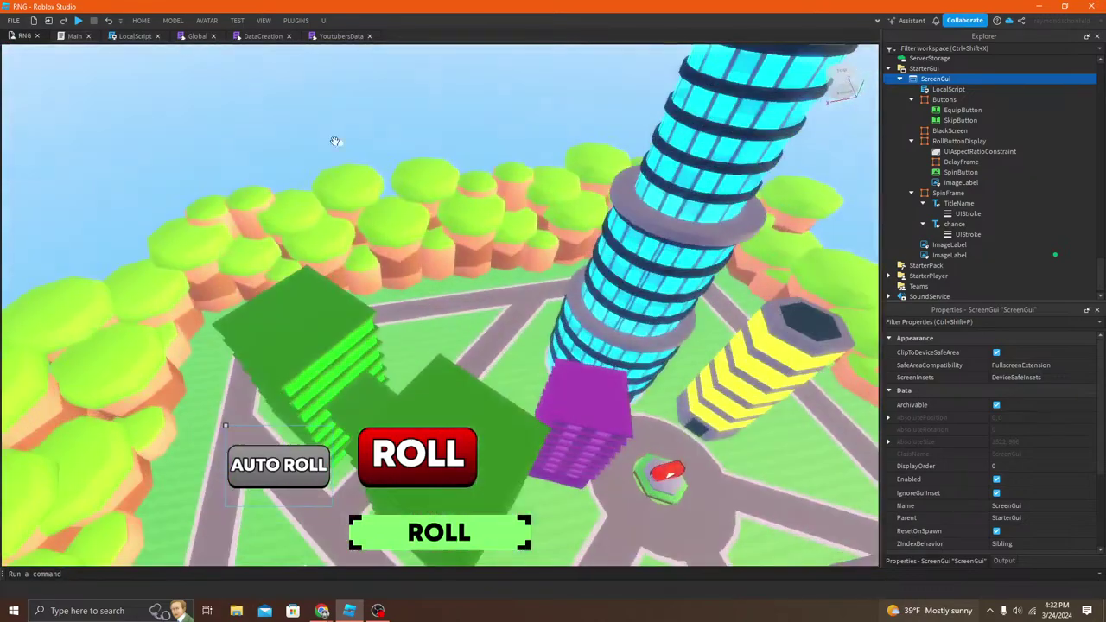
# Step: Playtest the place with the AUTO ROLL button beside ROLL, rolling twice and skipping the first result while moving around
pyautogui.click(141, 19)
pyautogui.click(544, 43)
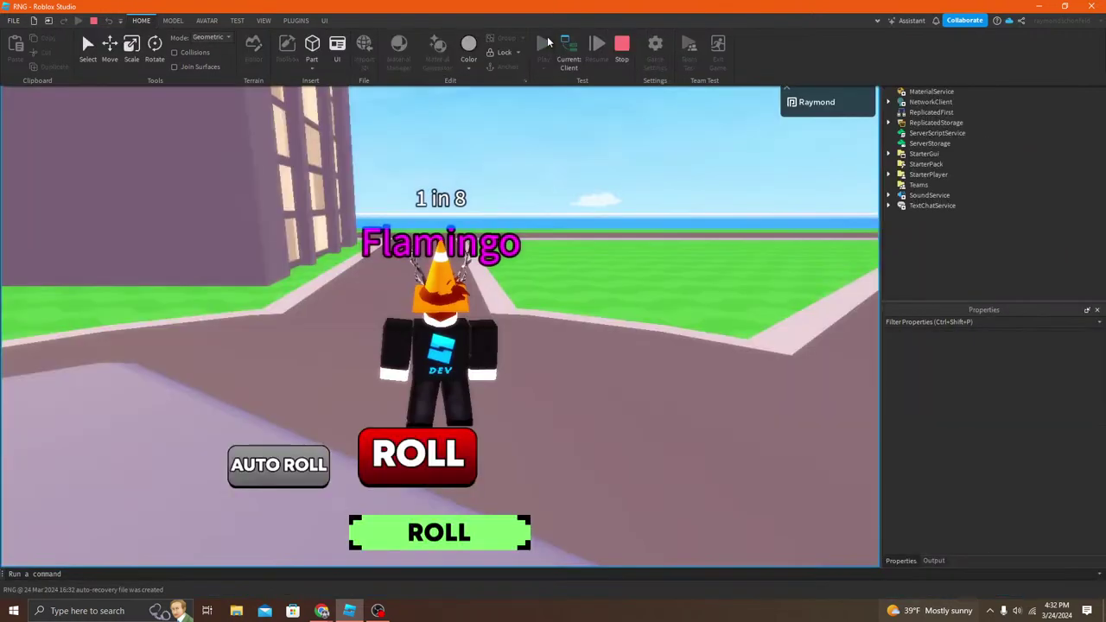
pyautogui.moveTo(443, 411); pyautogui.dragTo(442, 411, button='right')
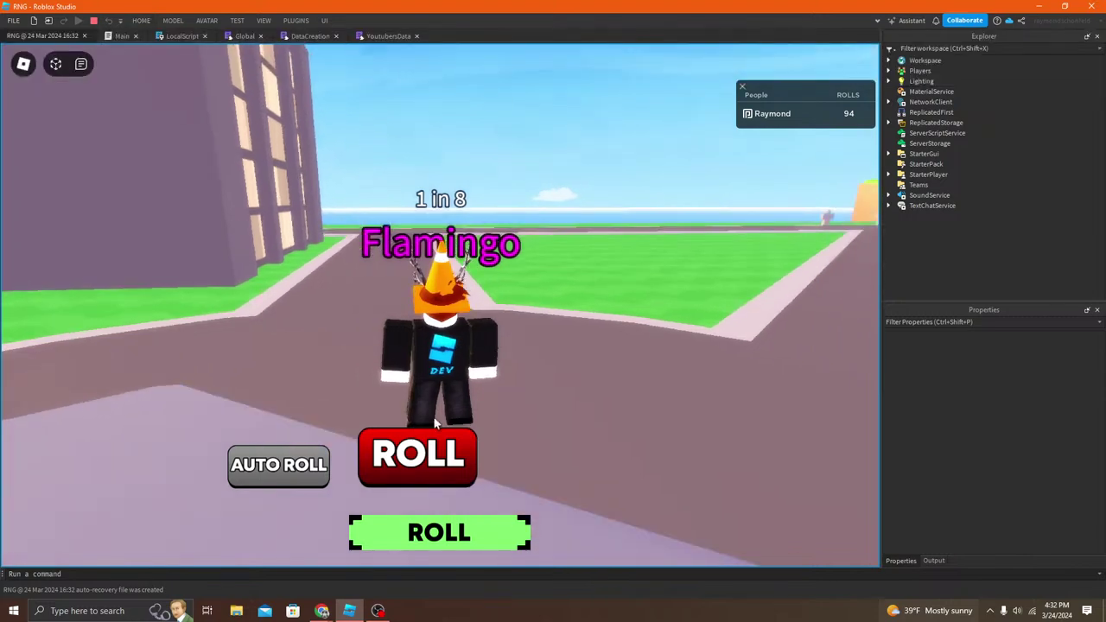
pyautogui.click(412, 526)
pyautogui.moveTo(500, 242); pyautogui.dragTo(498, 243, button='right')
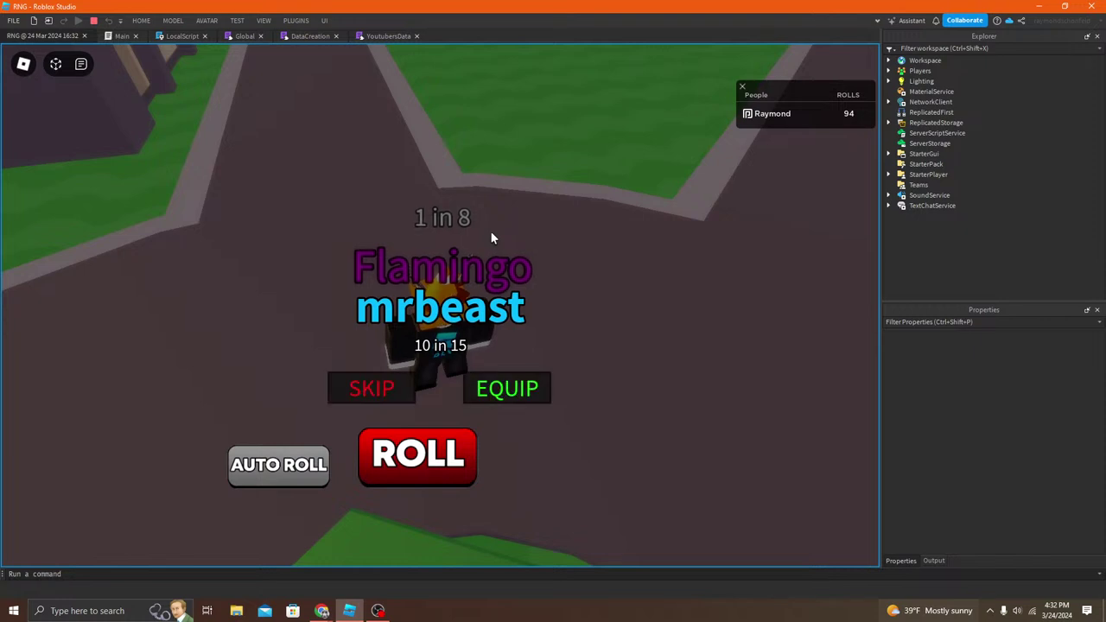
pyautogui.click(393, 389)
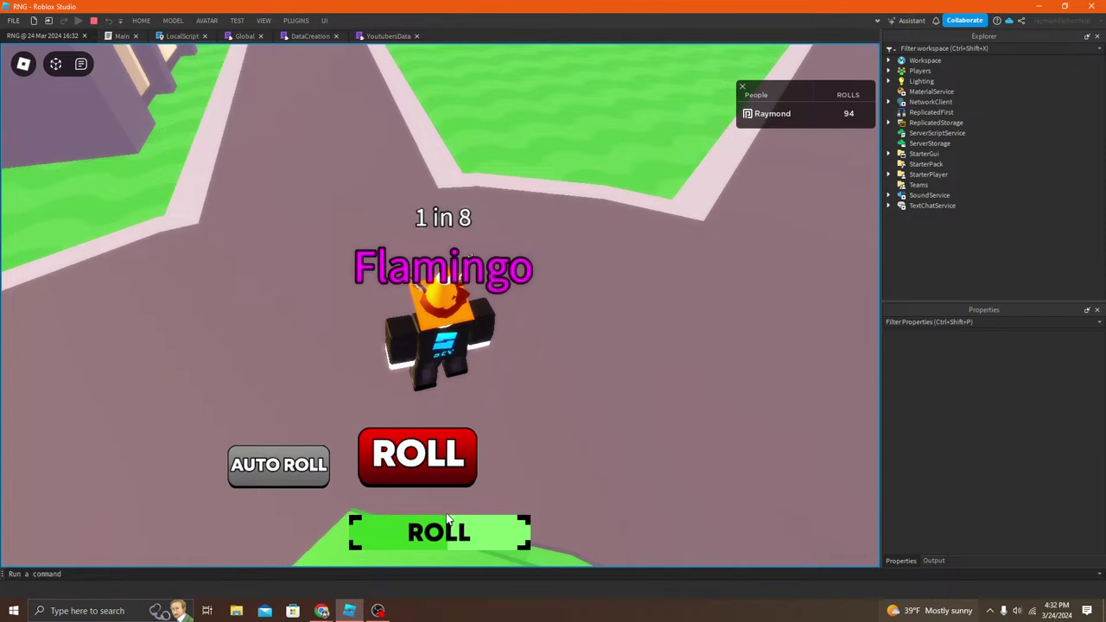
pyautogui.click(452, 540)
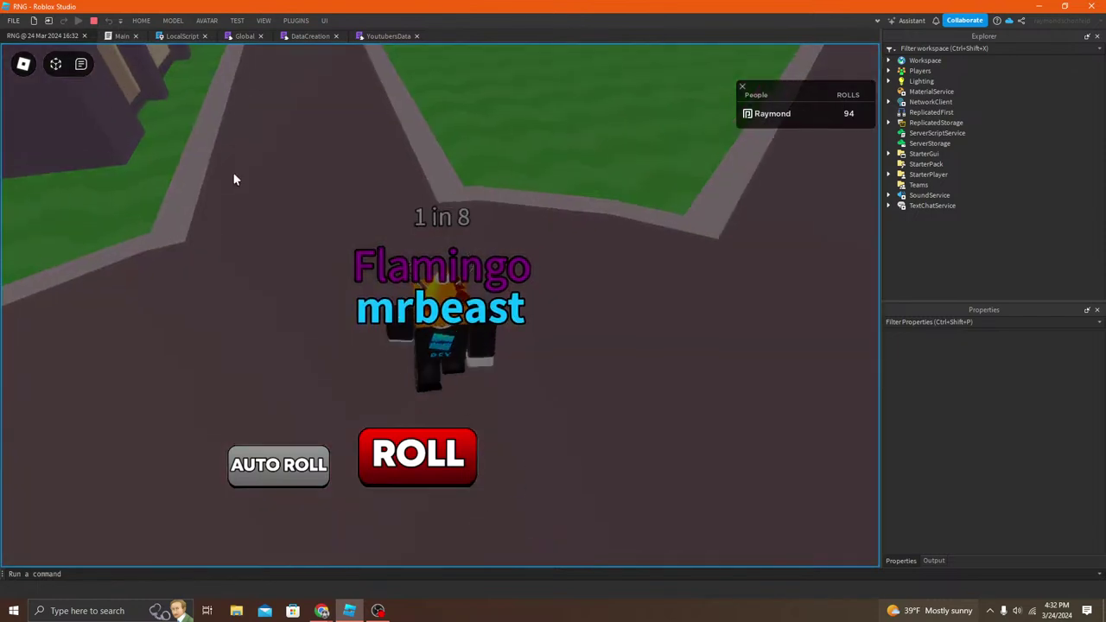
pyautogui.press('w')
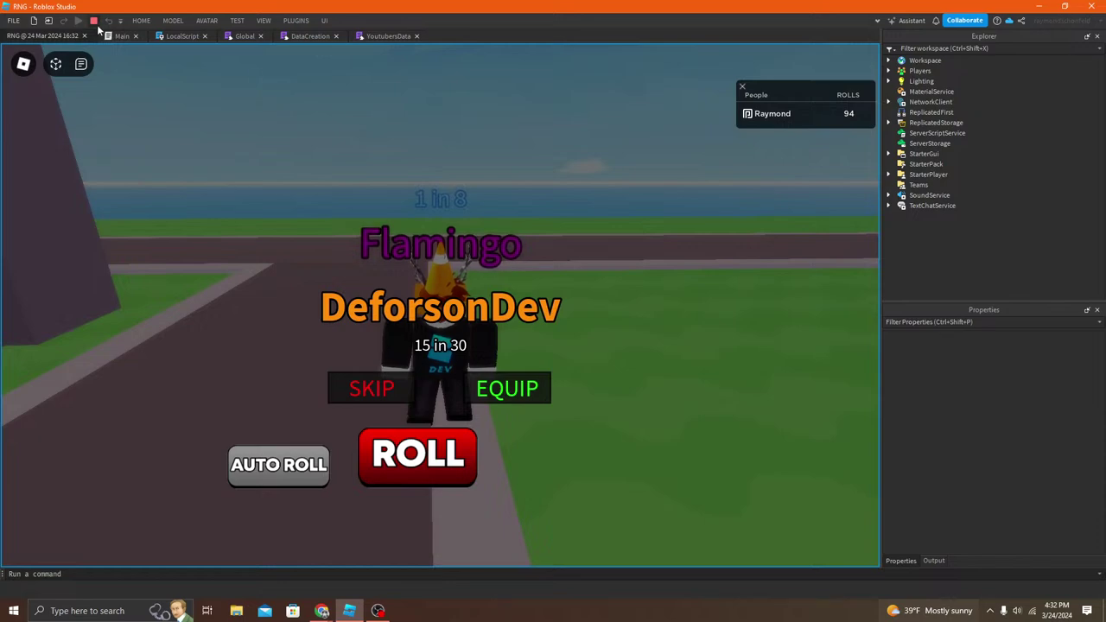
# Step: Stop the playtest and add a new LocalScript to StarterCharacterScripts under StarterPlayer
pyautogui.scroll(-1, 950, 176)
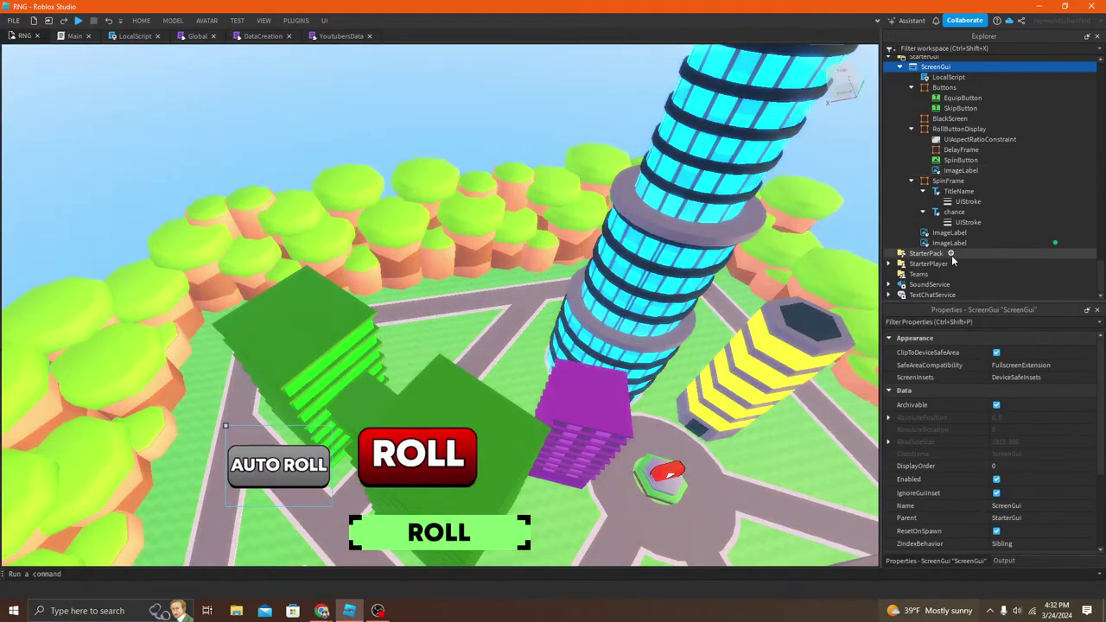
pyautogui.click(889, 264)
pyautogui.click(890, 274)
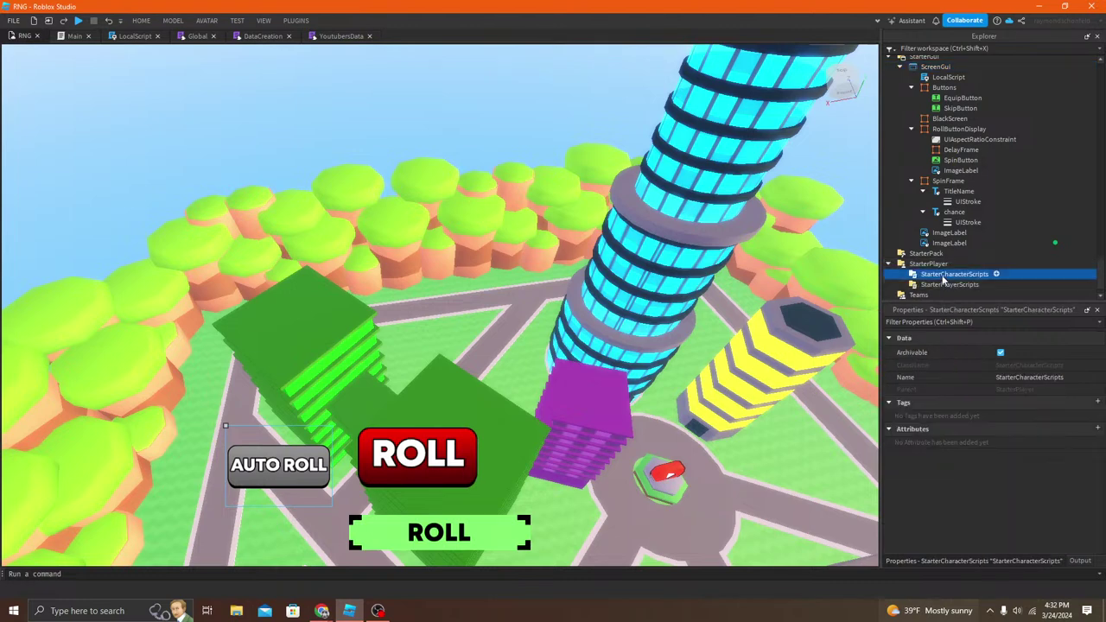
pyautogui.rightClick(886, 277)
pyautogui.click(954, 289)
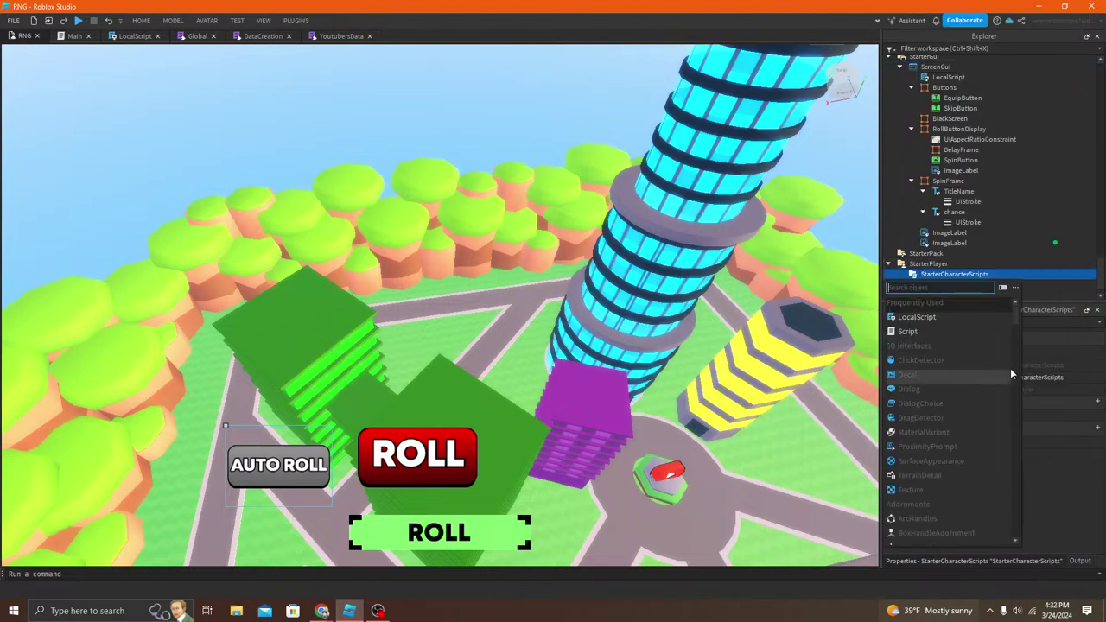
pyautogui.click(917, 317)
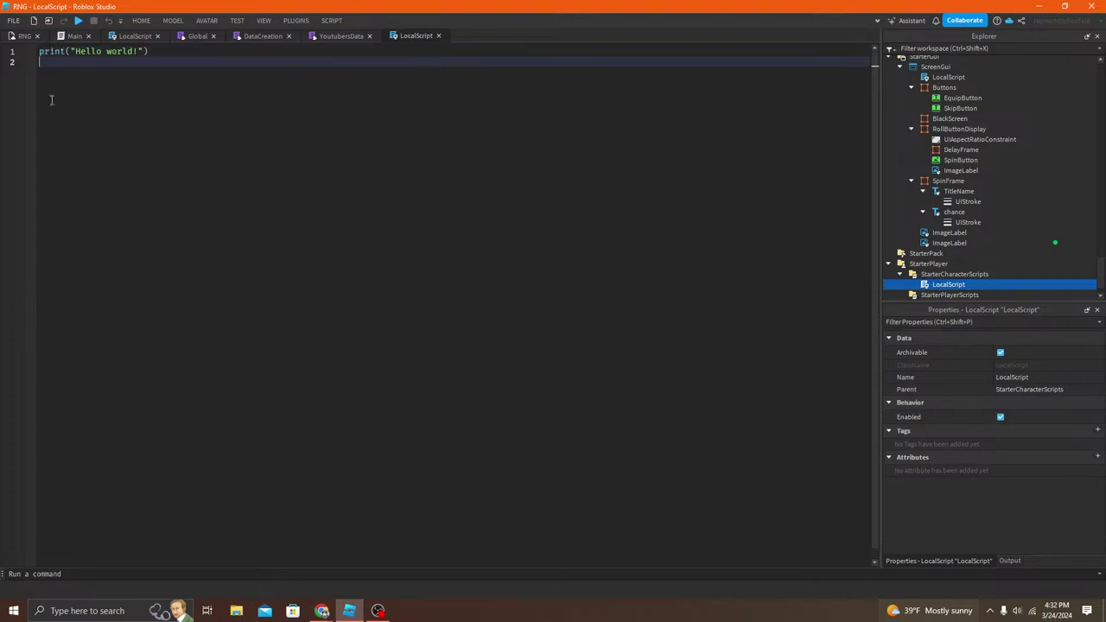
# Step: Replace the default print line with a local inputservice variable set to game:GetService("UserInputService")
pyautogui.write('local')
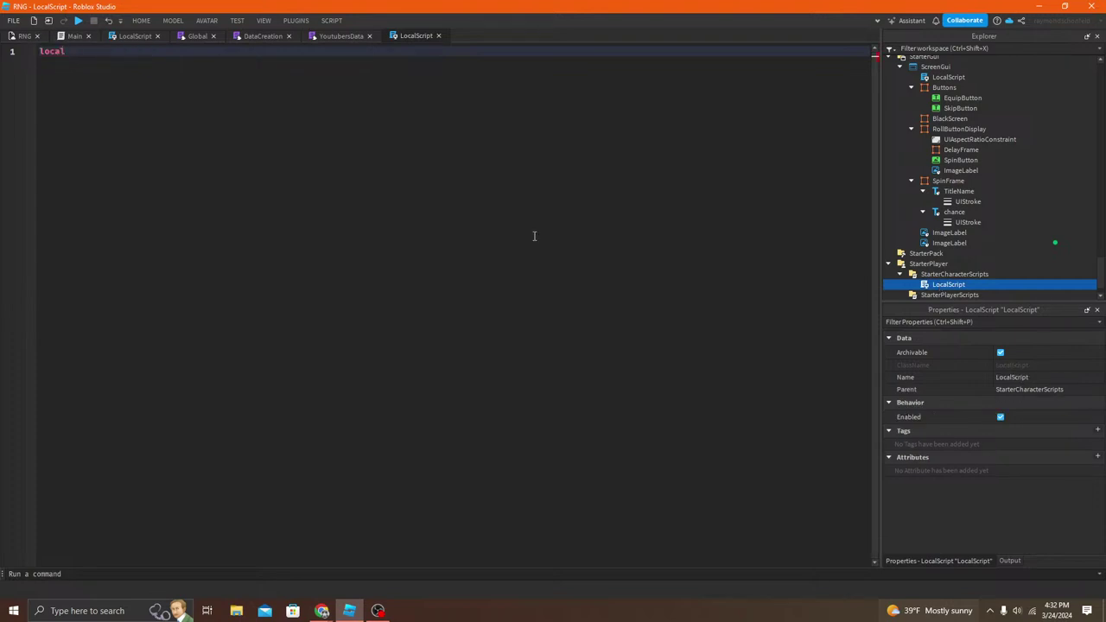
pyautogui.write(' input service = game:GetService(')
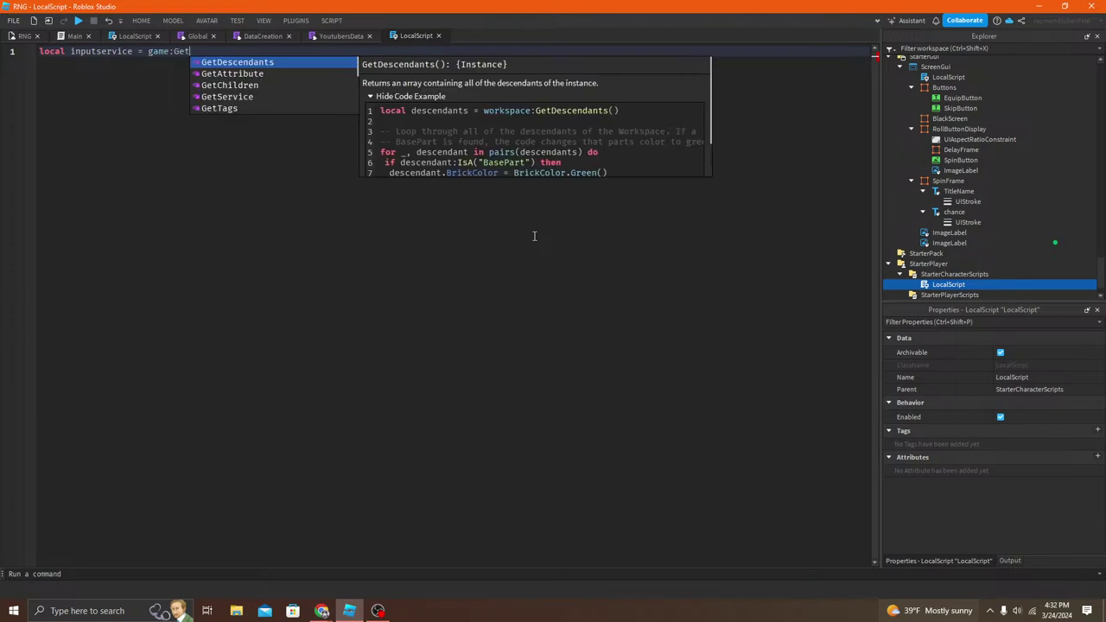
pyautogui.press('BackSpace')
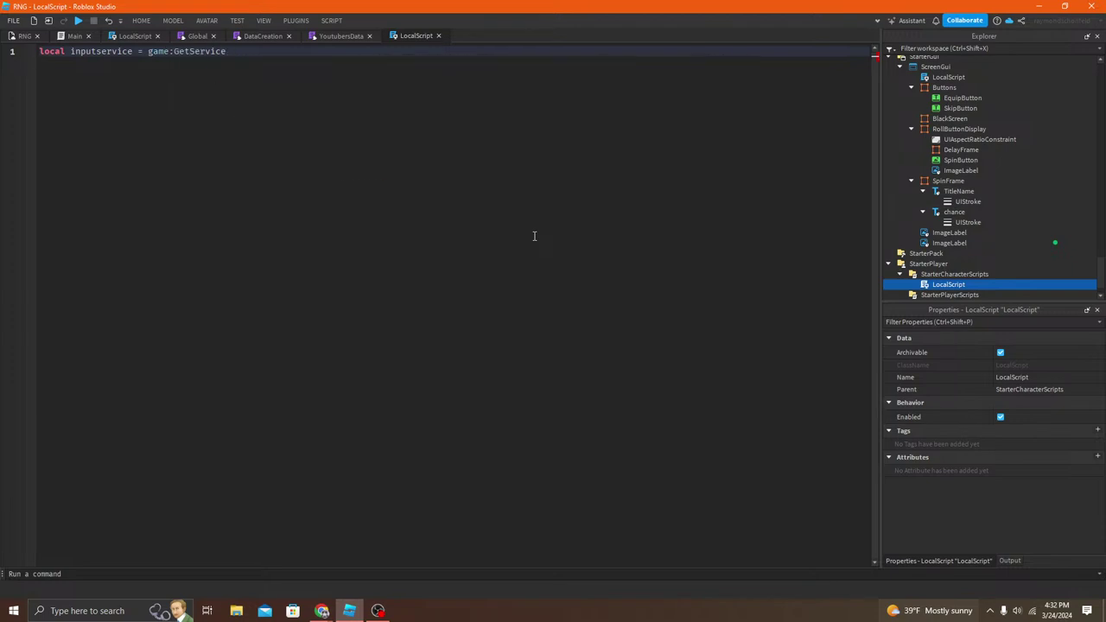
pyautogui.write('"Usse')
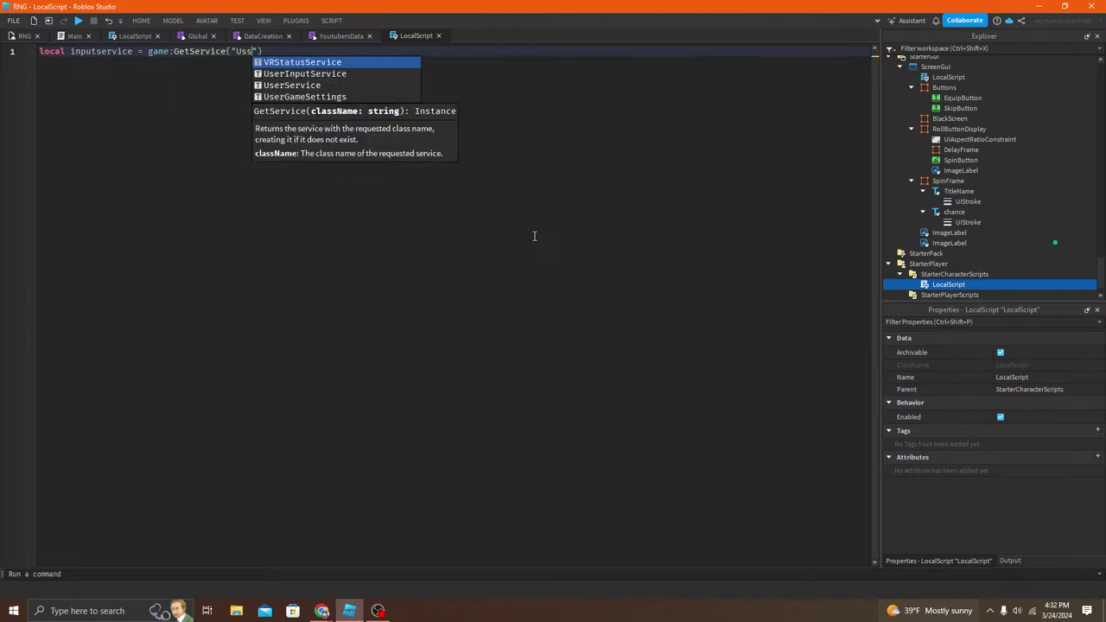
pyautogui.press('BackSpace')
pyautogui.press('BackSpace')
pyautogui.write('erInp')
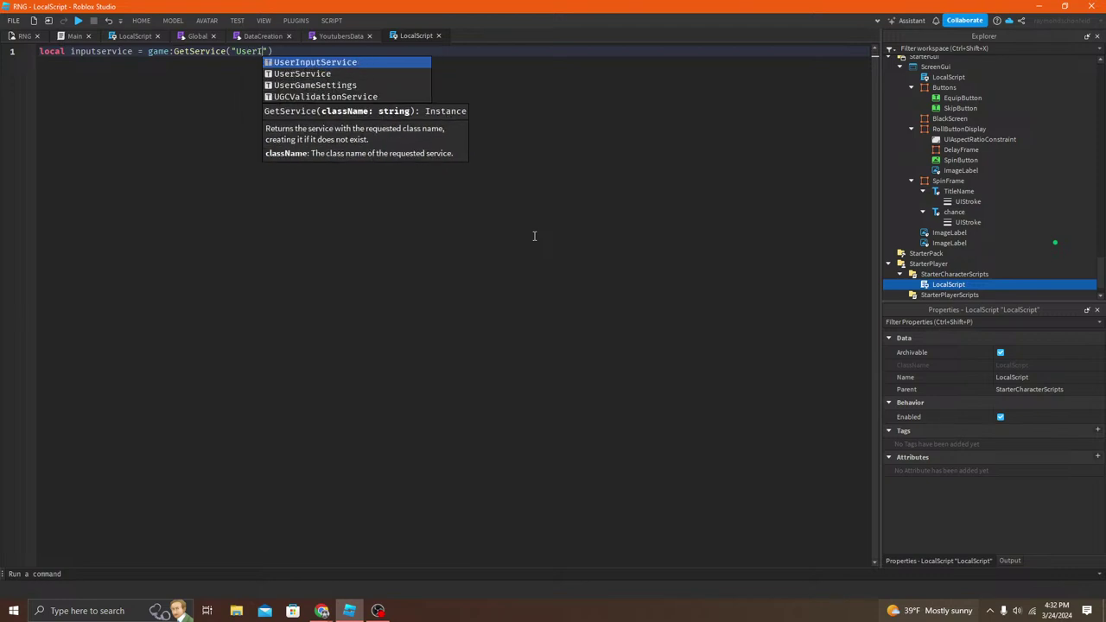
pyautogui.press('Tab')
pyautogui.press('End')
pyautogui.press('Return')
pyautogui.press('Return')
# Step: Connect an anonymous function to inputservice.InputBegan below the service variable
pyautogui.press('Up')
pyautogui.press('Up')
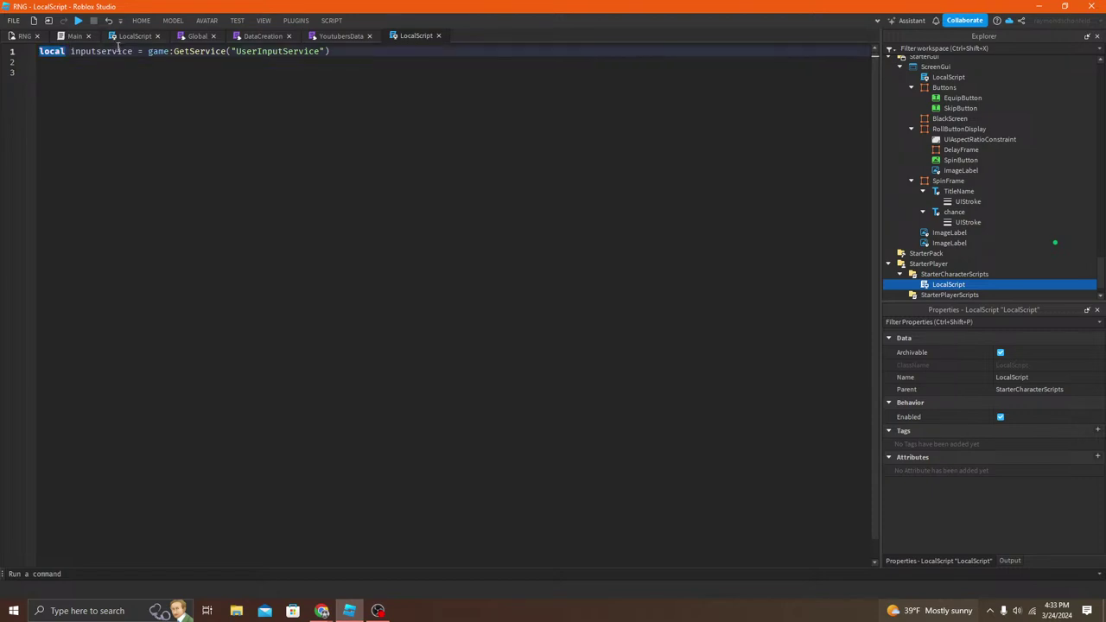
pyautogui.click(93, 54)
pyautogui.click(126, 89)
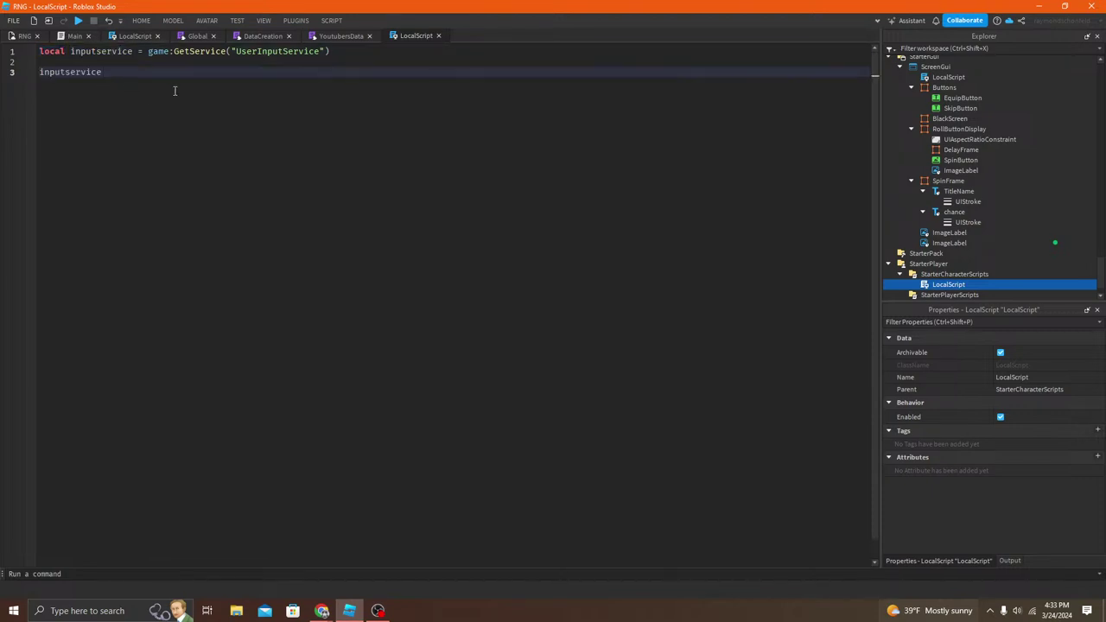
pyautogui.write('.InputBeg')
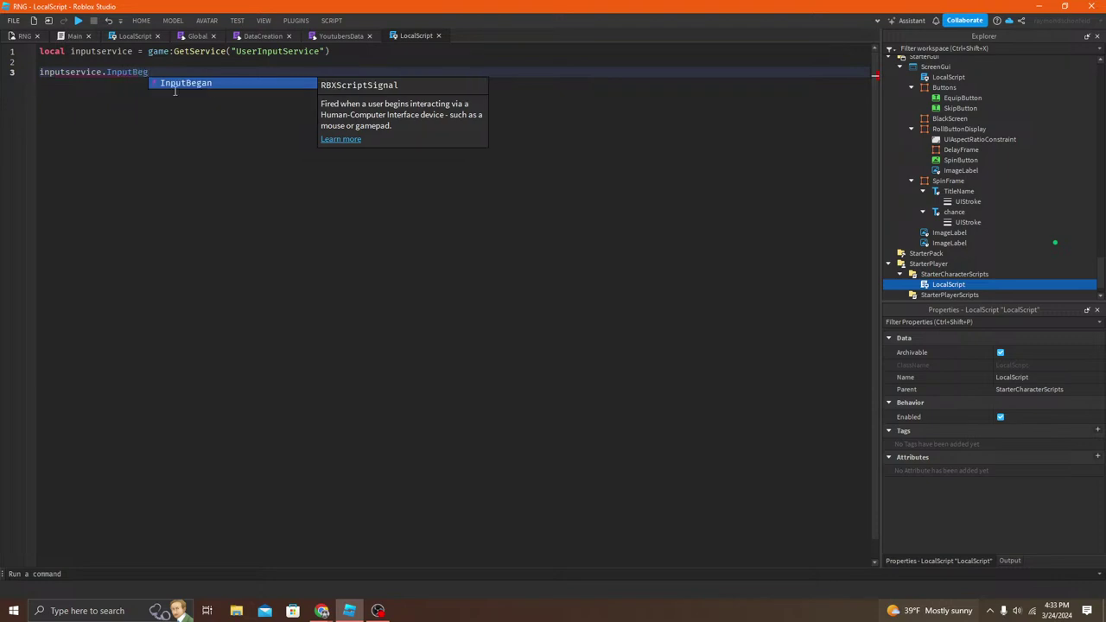
pyautogui.click(202, 84)
pyautogui.write(':C')
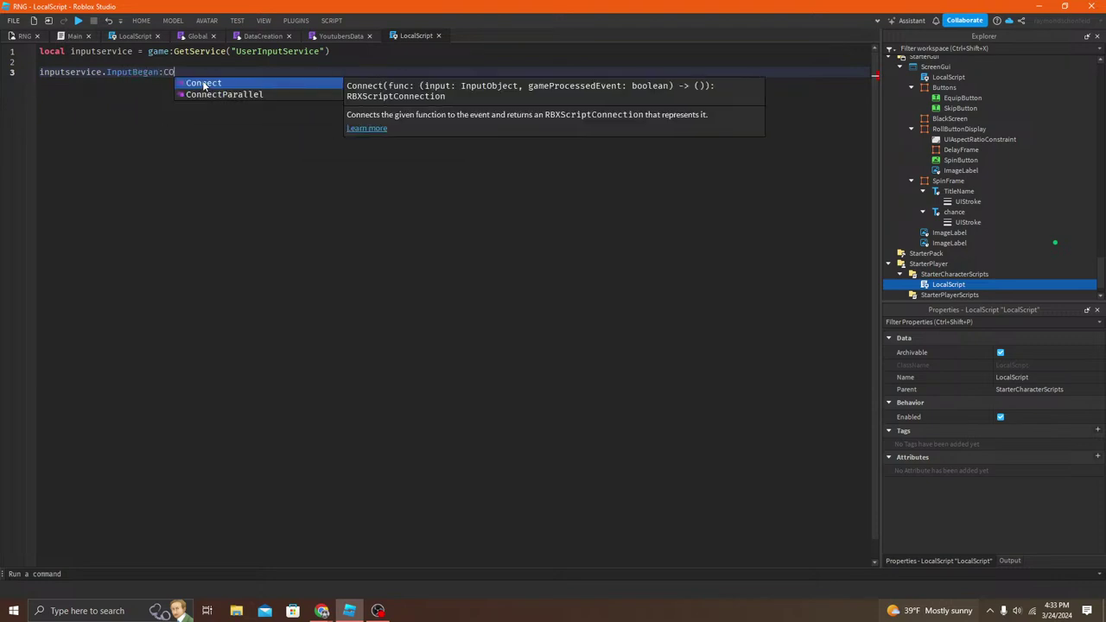
pyautogui.write('onnec')
pyautogui.click(204, 82)
pyautogui.write('func')
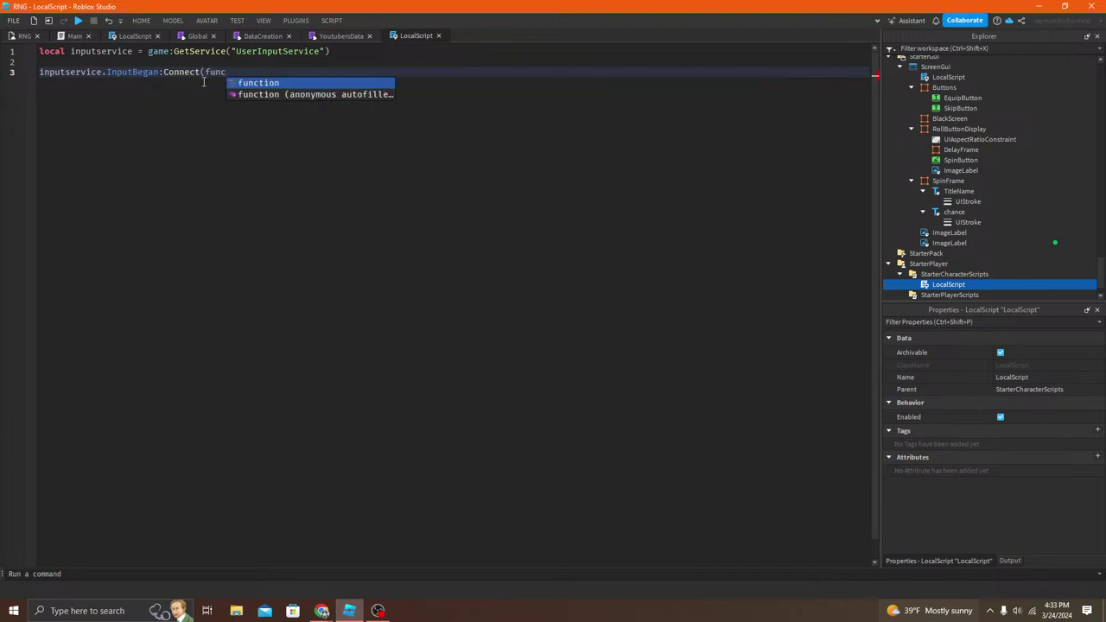
pyautogui.write('tion(')
pyautogui.press('Return')
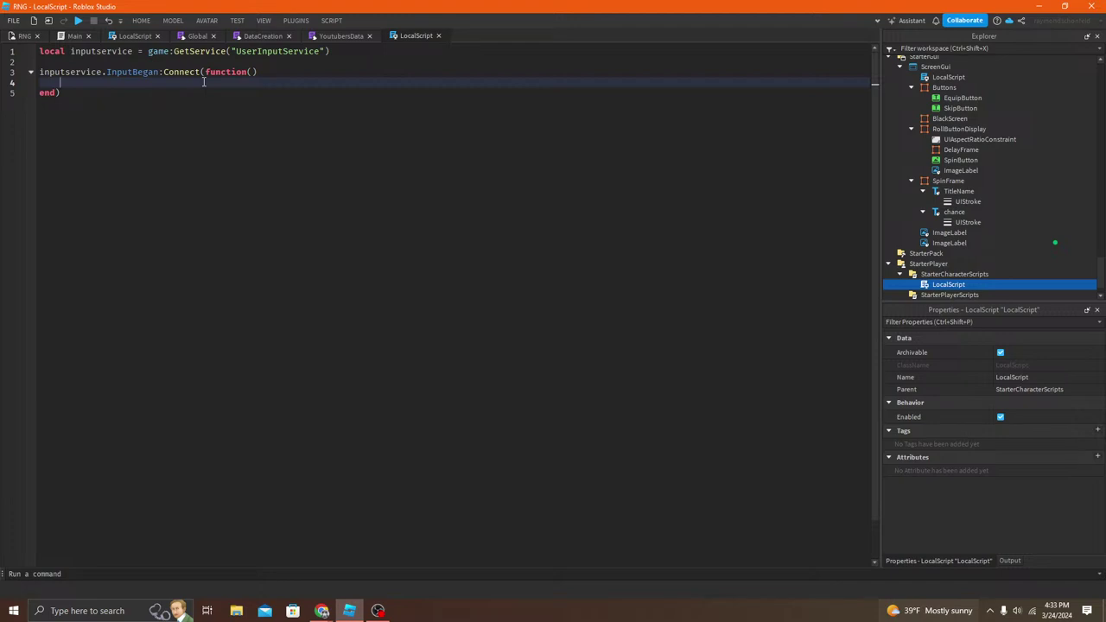
# Step: Give the InputBegan function the parameters input and processed, and make it return when processed is true
pyautogui.click(257, 72)
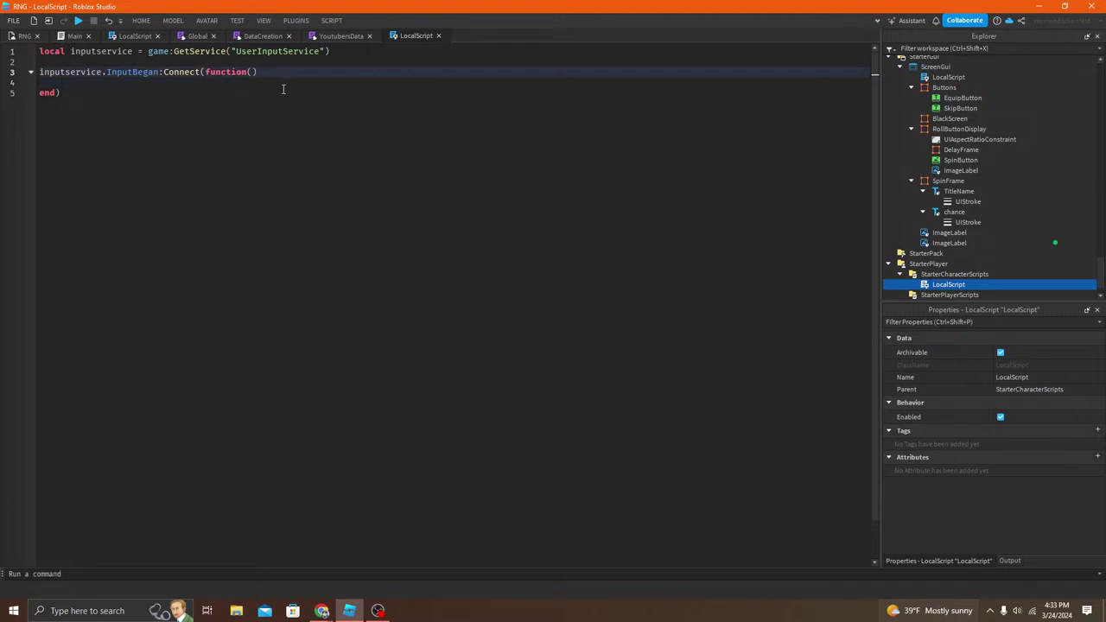
pyautogui.write('input,')
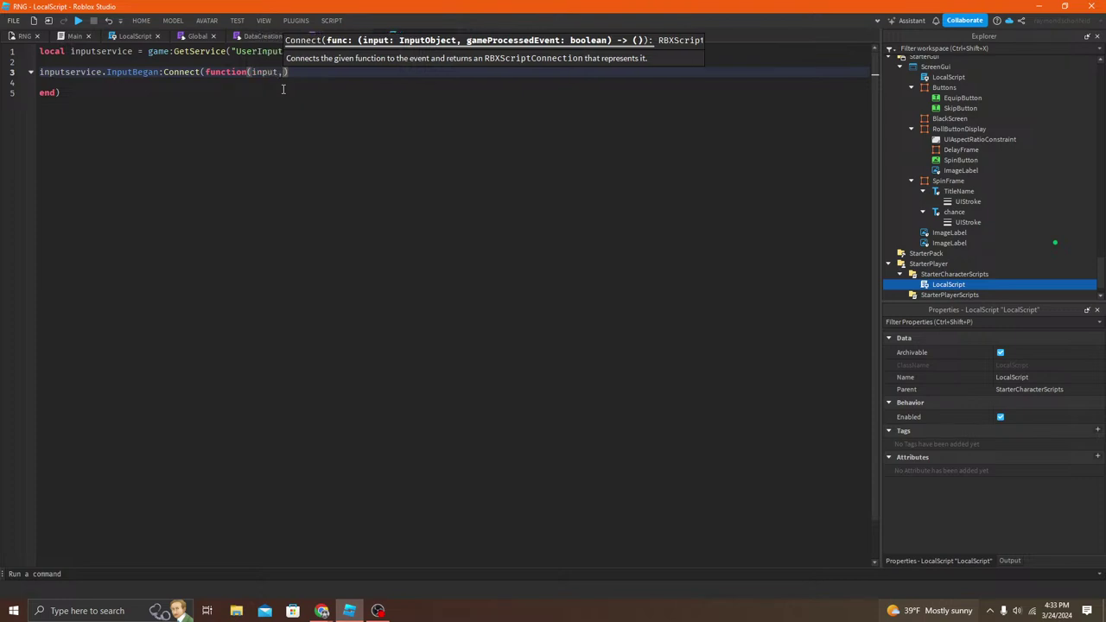
pyautogui.write('processed')
pyautogui.press('Down')
pyautogui.write('if processed then')
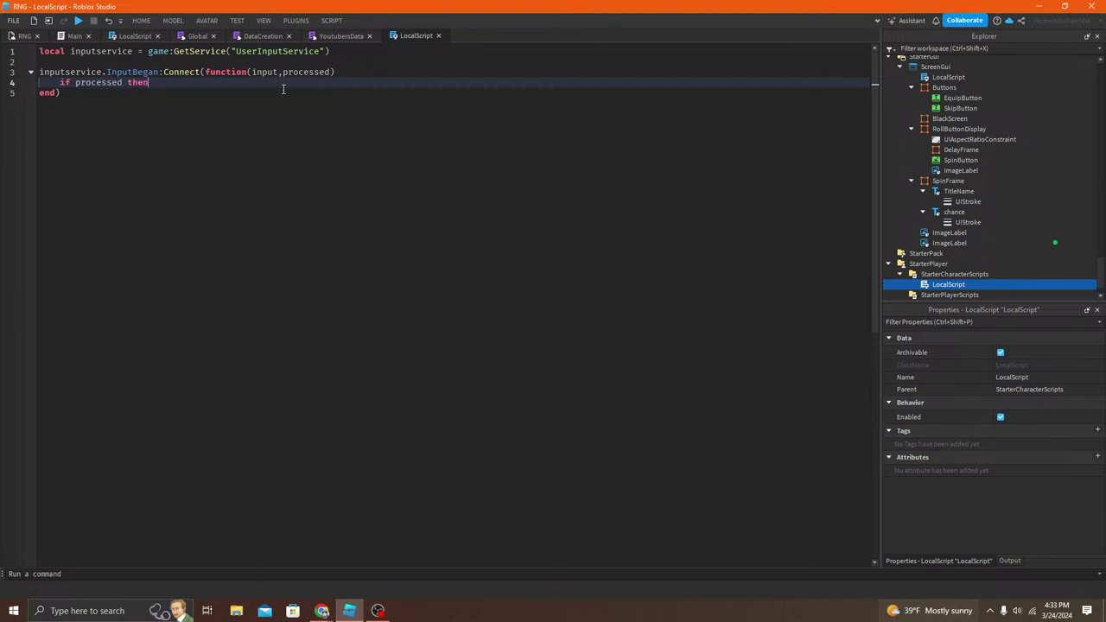
pyautogui.press('Return')
pyautogui.write('retu')
pyautogui.press('Tab')
pyautogui.press('Down')
pyautogui.press('Return')
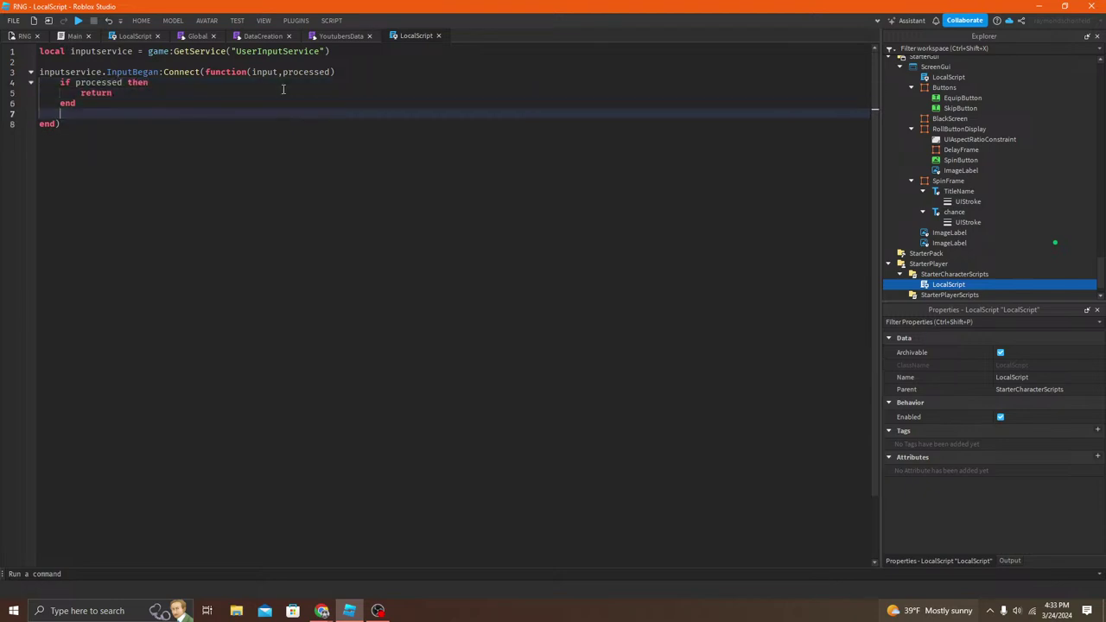
# Step: Add an if block after the processed check testing whether input.KeyCode == Enum.KeyCode.LeftShift
pyautogui.write('if input == Enu')
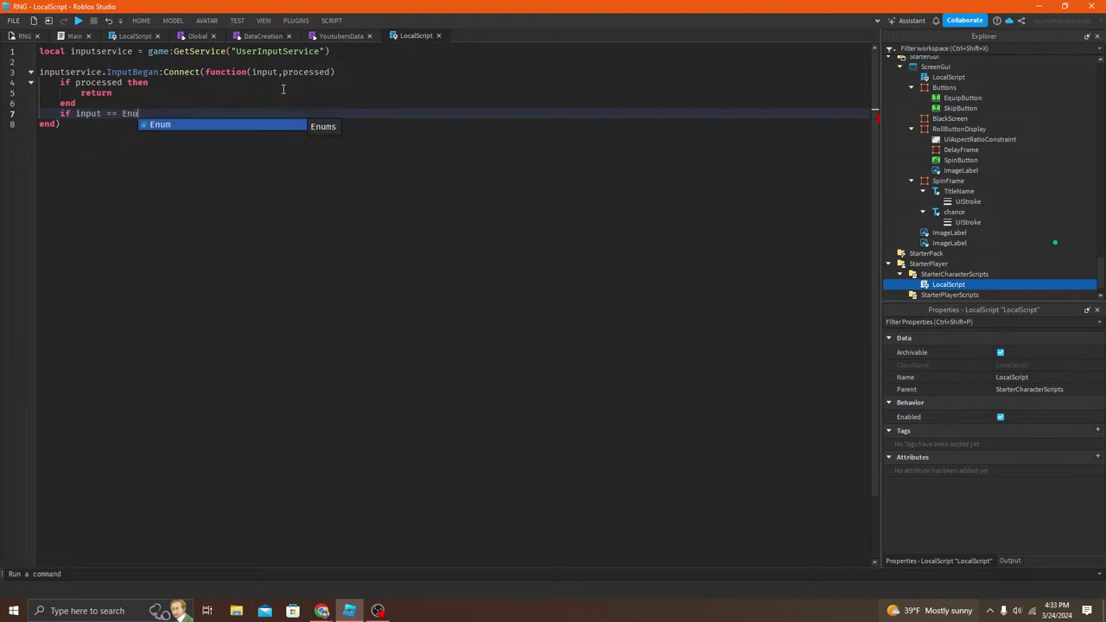
pyautogui.write('m.KeyCode.S')
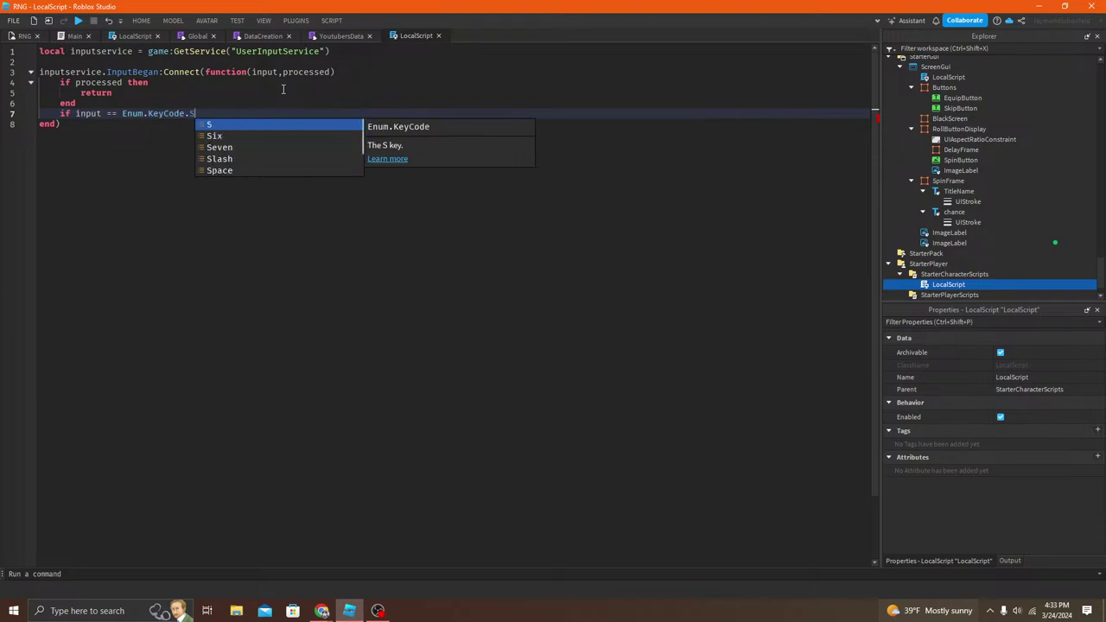
pyautogui.press('BackSpace')
pyautogui.write('Left')
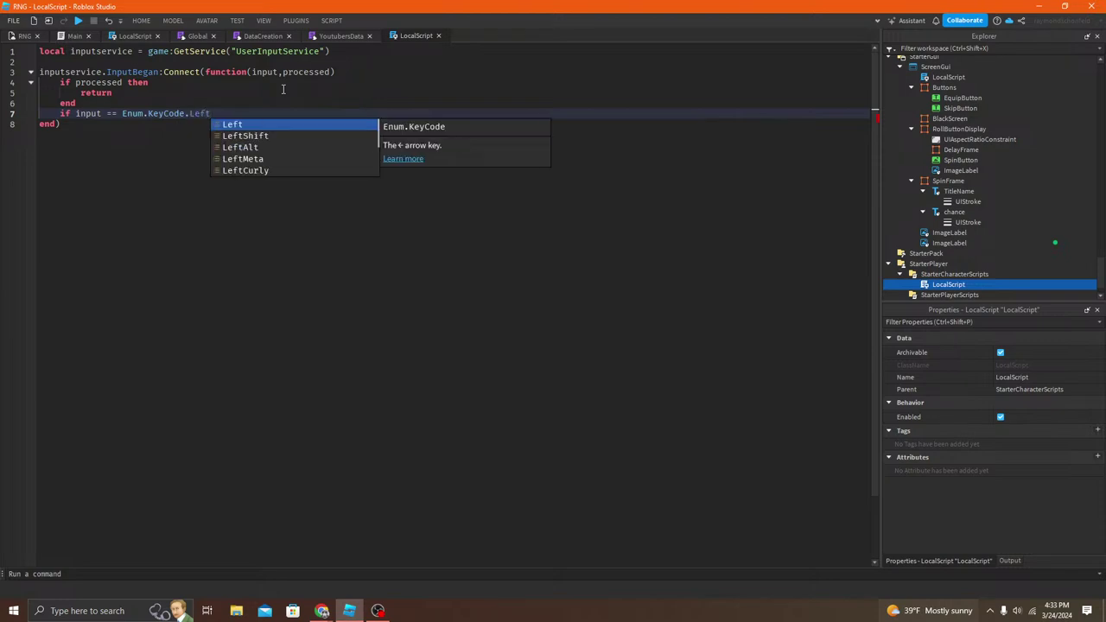
pyautogui.click(273, 138)
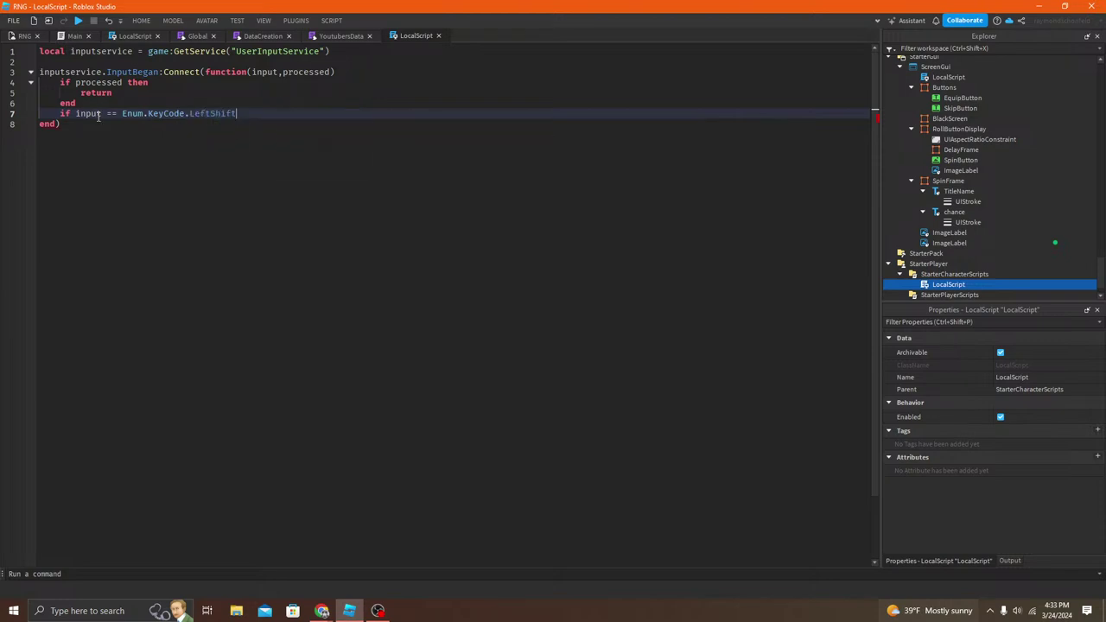
pyautogui.write('.KeyCode.LeftShift')
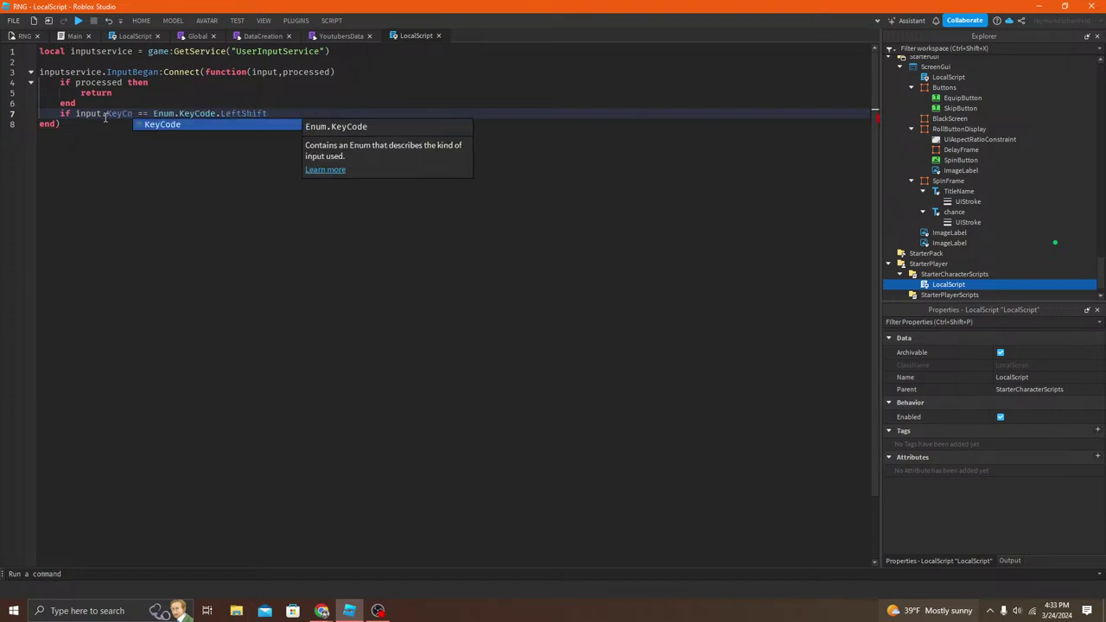
pyautogui.write(' then')
pyautogui.press('Return')
# Step: Declare local Player = game.Players.LocalPlayer between the service variable and the InputBegan connection
pyautogui.click(356, 66)
pyautogui.press('Return')
pyautogui.press('Return')
pyautogui.press('Up')
pyautogui.write('local Player = game.Players.Loca')
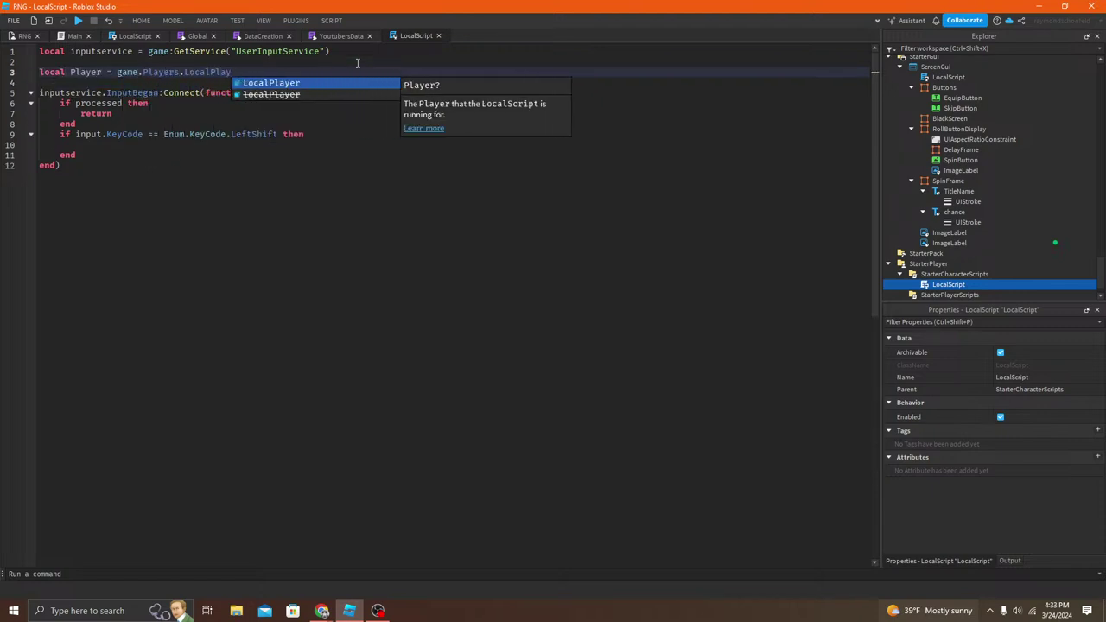
pyautogui.press('Return')
# Step: Declare local Character = Player.Character or Player.CharacterAdded:Wait() below the Player variable
pyautogui.press('Return')
pyautogui.write('local Character')
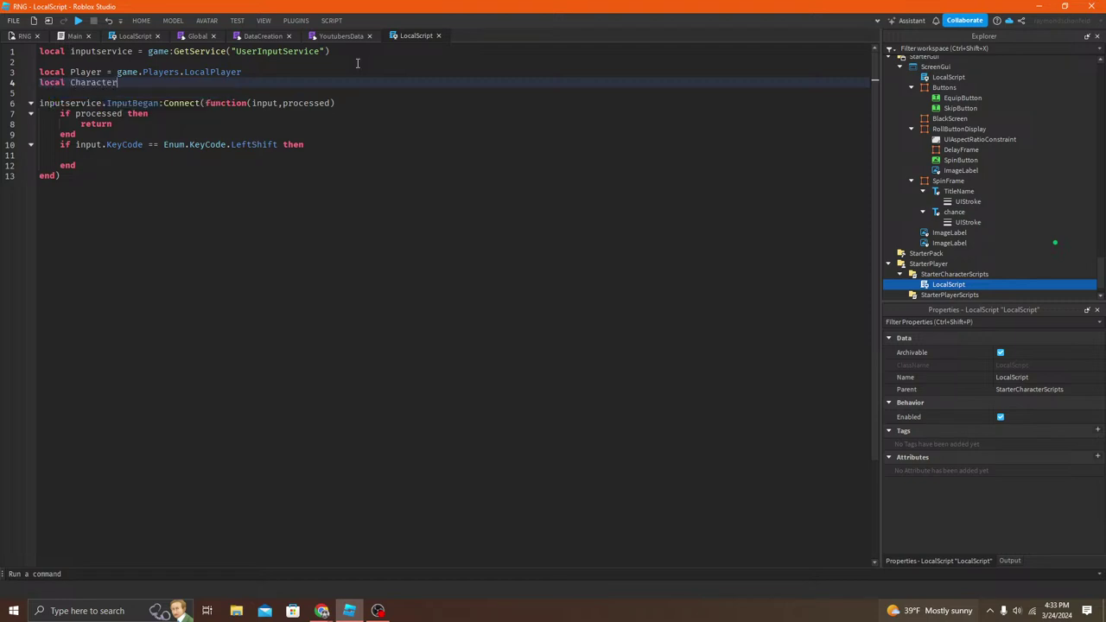
pyautogui.write(' = Player. C')
pyautogui.press('BackSpace')
pyautogui.press('BackSpace')
pyautogui.write('Character or or Player.Charac')
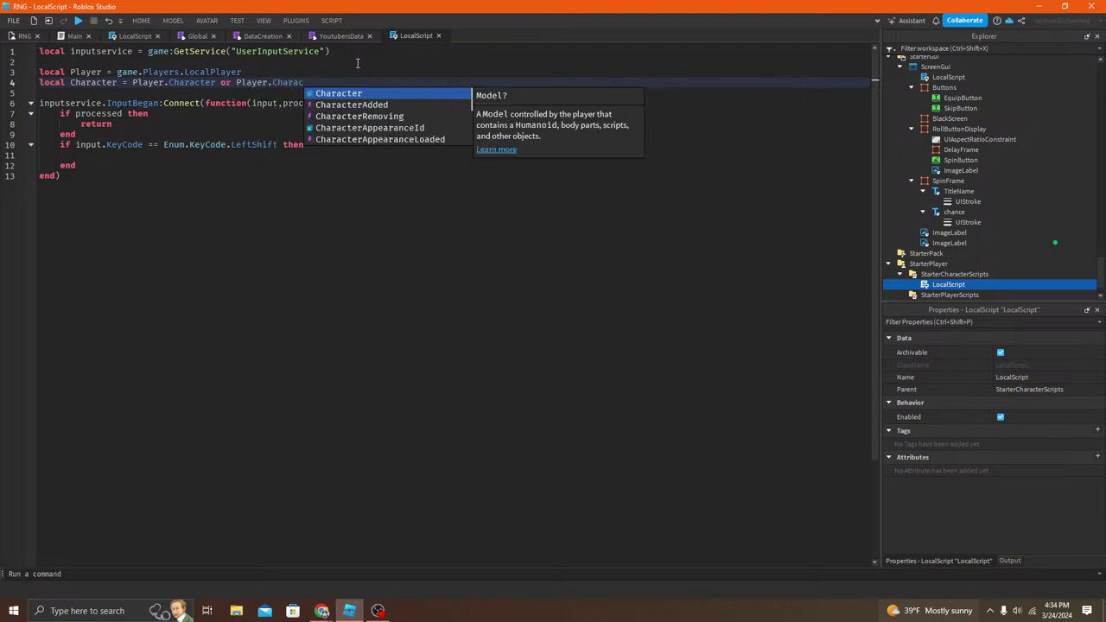
pyautogui.write('terA')
pyautogui.press('Tab')
pyautogui.write(':W')
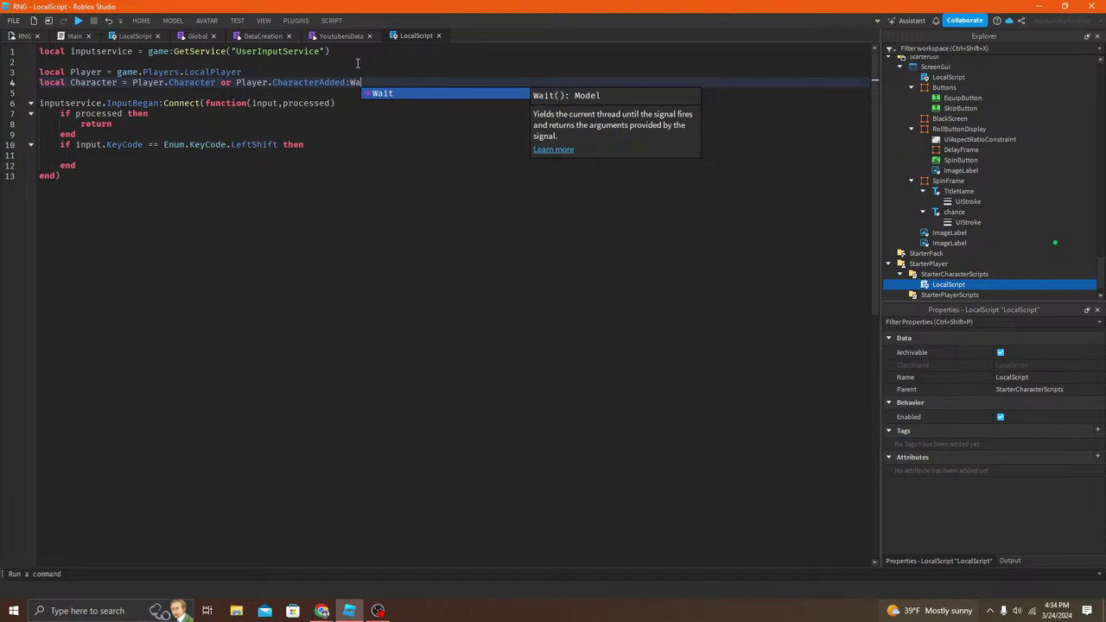
pyautogui.press('Tab')
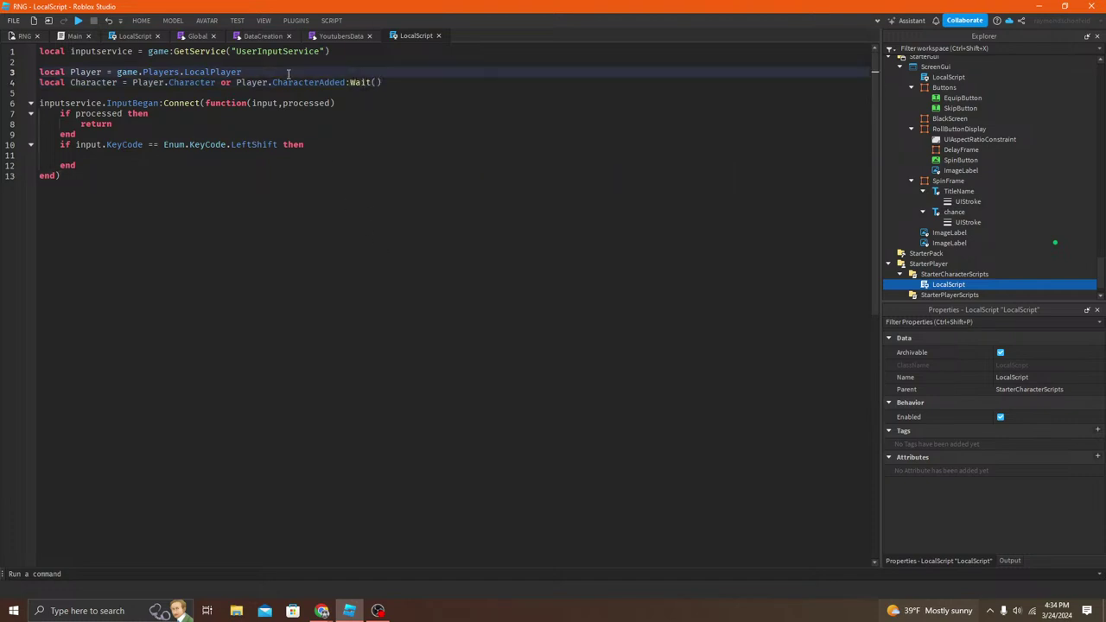
# Step: Set Character.Humanoid.WalkSpeed = 20 inside the LeftShift if block
pyautogui.tripleClick(324, 82)
pyautogui.click(74, 83)
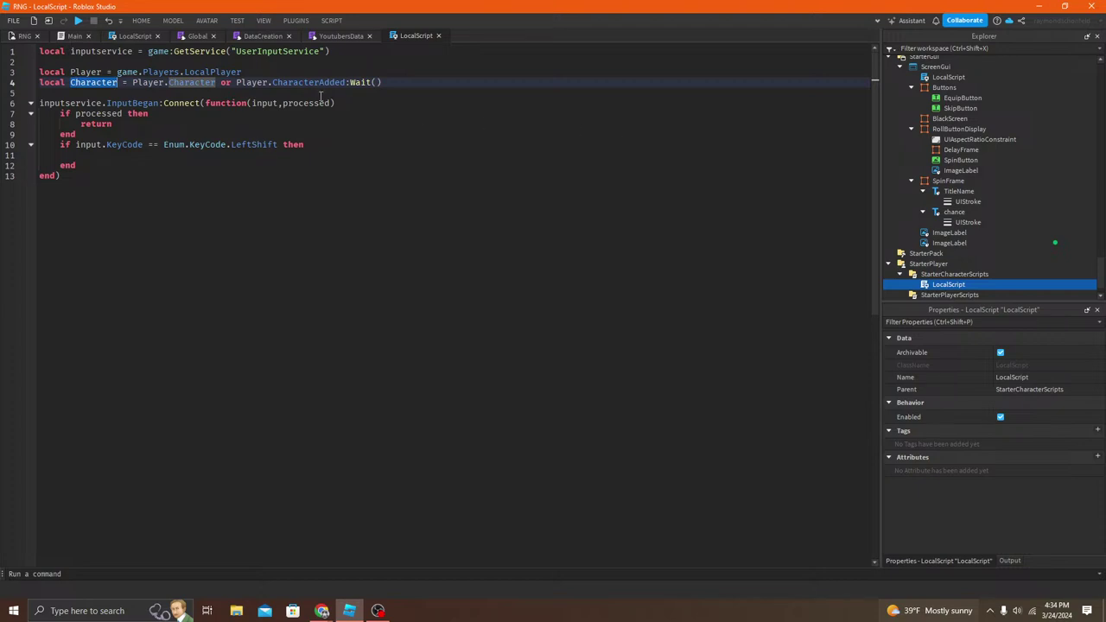
pyautogui.click(212, 177)
pyautogui.click(191, 158)
pyautogui.write('Character.Humanoid.WalkSpeed = 20')
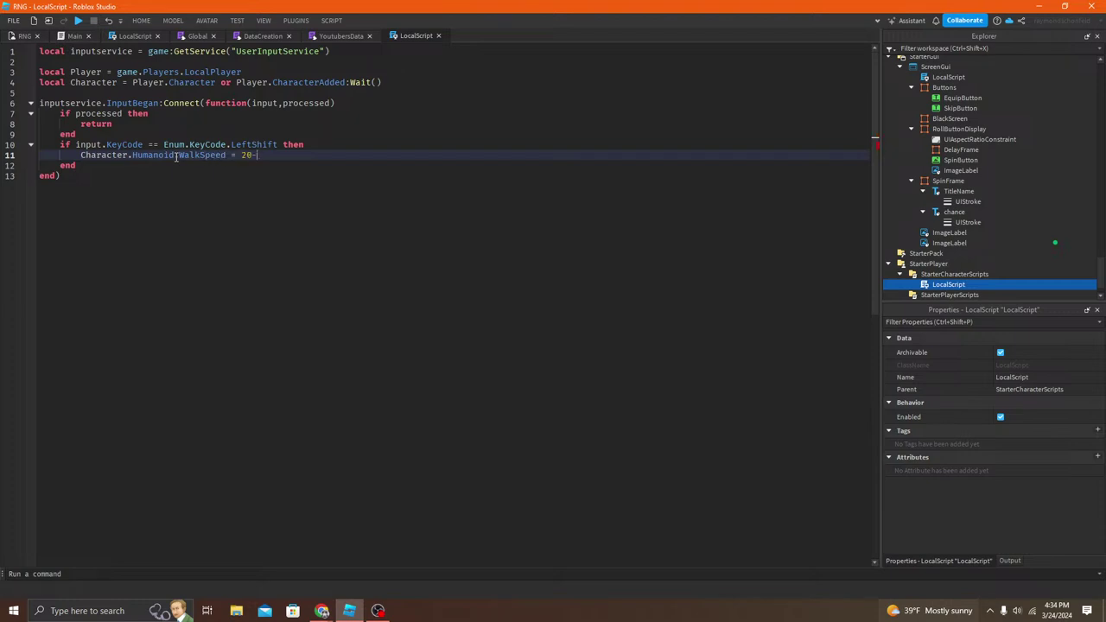
# Step: Add a local Humanoid variable below the Character variable, assigning it the copied Character.Humanoid.WalkSpeed expression
pyautogui.moveTo(80, 155); pyautogui.dragTo(230, 155)
pyautogui.hotkey('ctrl', 'c')
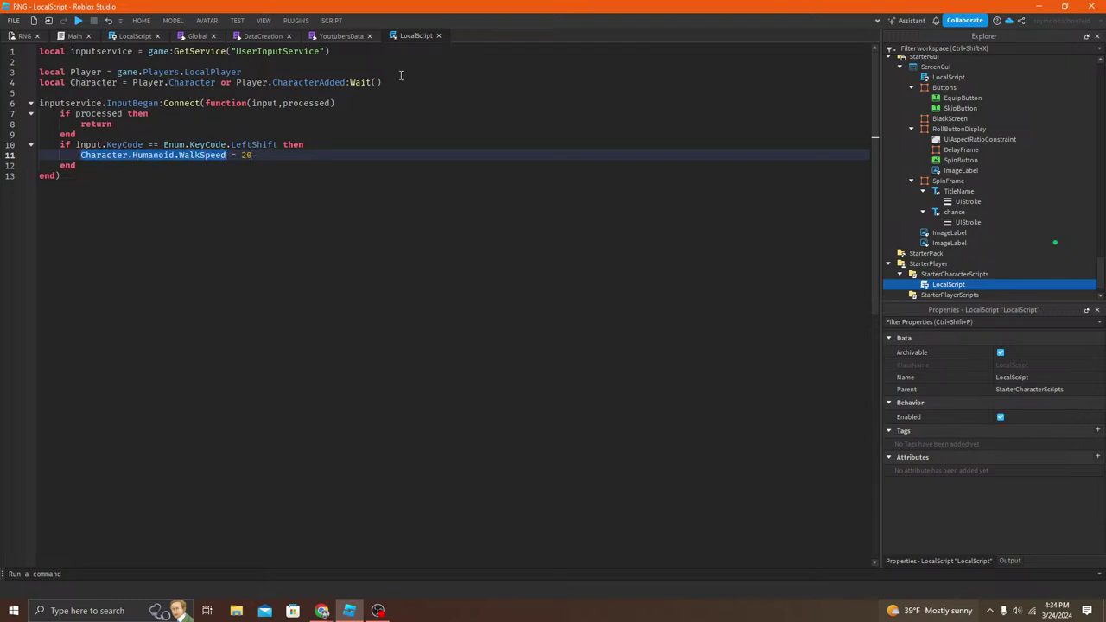
pyautogui.click(400, 78)
pyautogui.press('Return')
pyautogui.write('local')
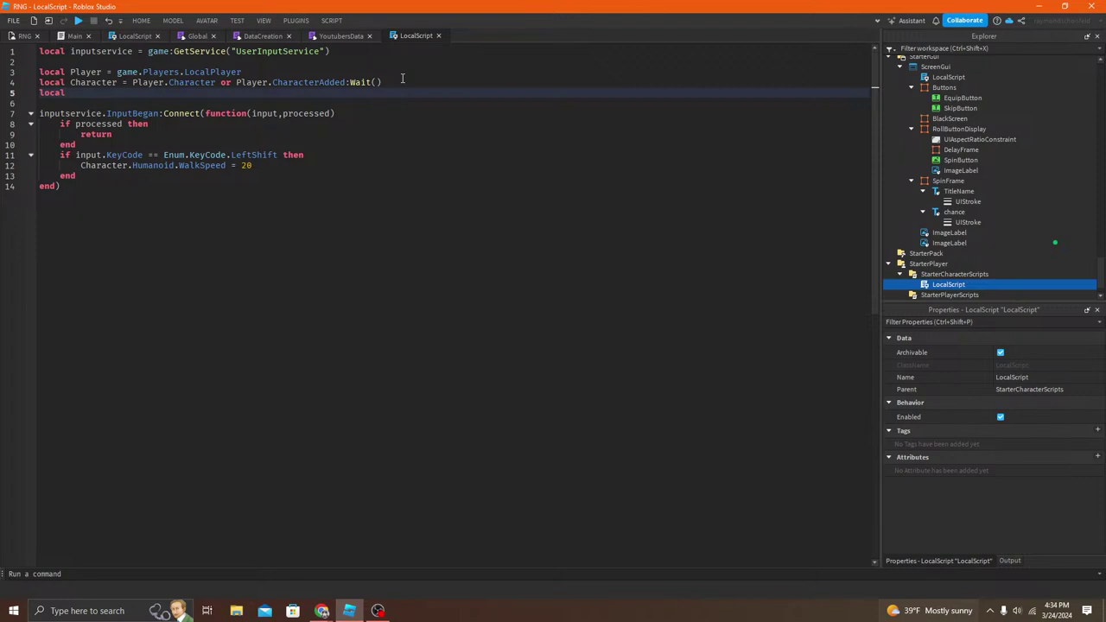
pyautogui.write(' Humanoid =')
pyautogui.hotkey('ctrl', 'v')
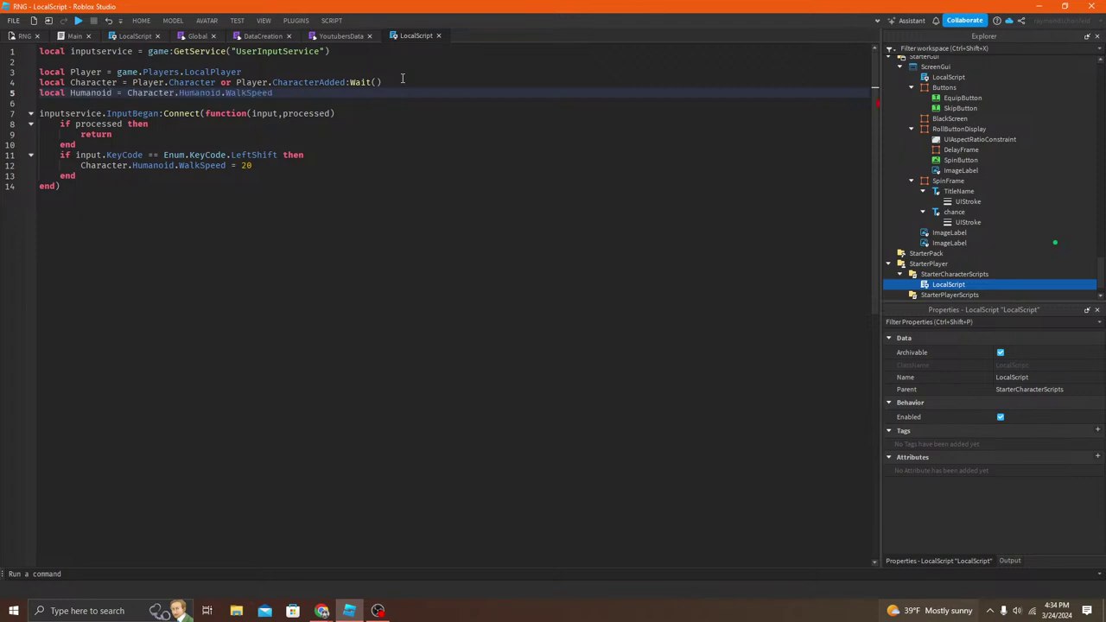
# Step: Replace the Humanoid variable's expression with Character:WaitForChild("Humanoid")
pyautogui.doubleClick(258, 92)
pyautogui.press('BackSpace')
pyautogui.press('BackSpace')
pyautogui.press('BackSpace')
pyautogui.press('BackSpace')
pyautogui.write(':WaitForChi')
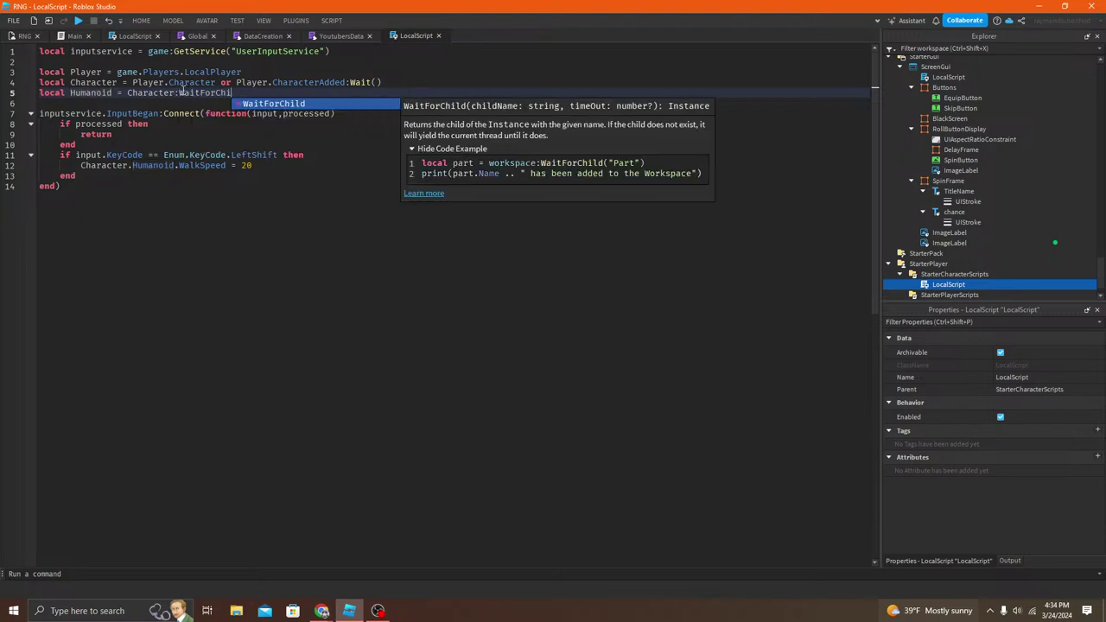
pyautogui.press('Tab')
pyautogui.write('("Humanoid")')
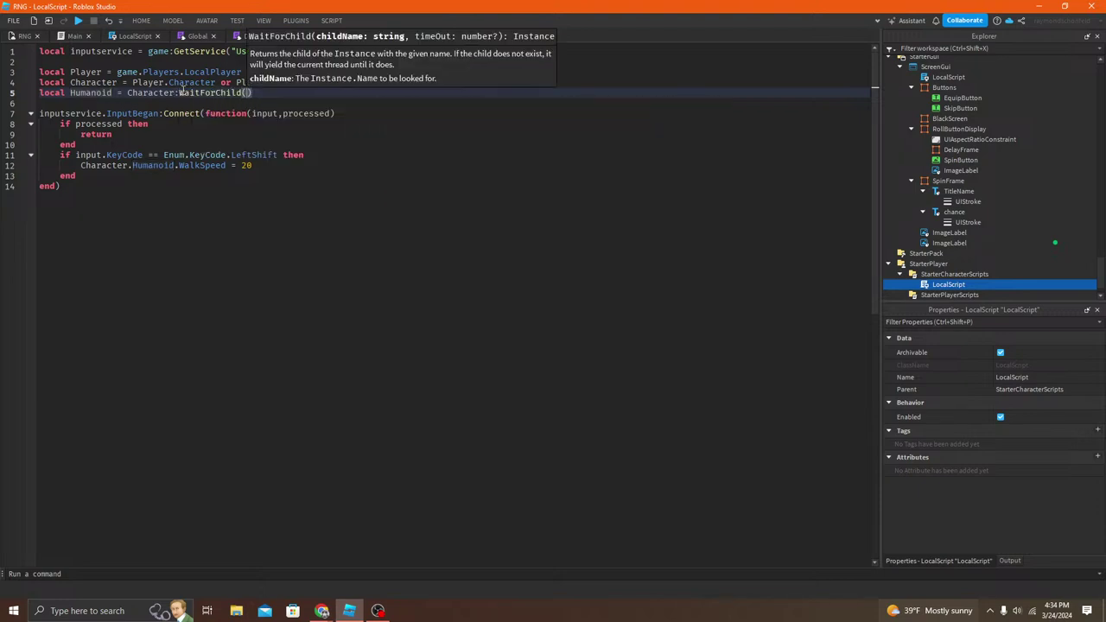
# Step: Shorten Character.Humanoid to the Humanoid variable in the WalkSpeed line of the LeftShift block
pyautogui.click(89, 93)
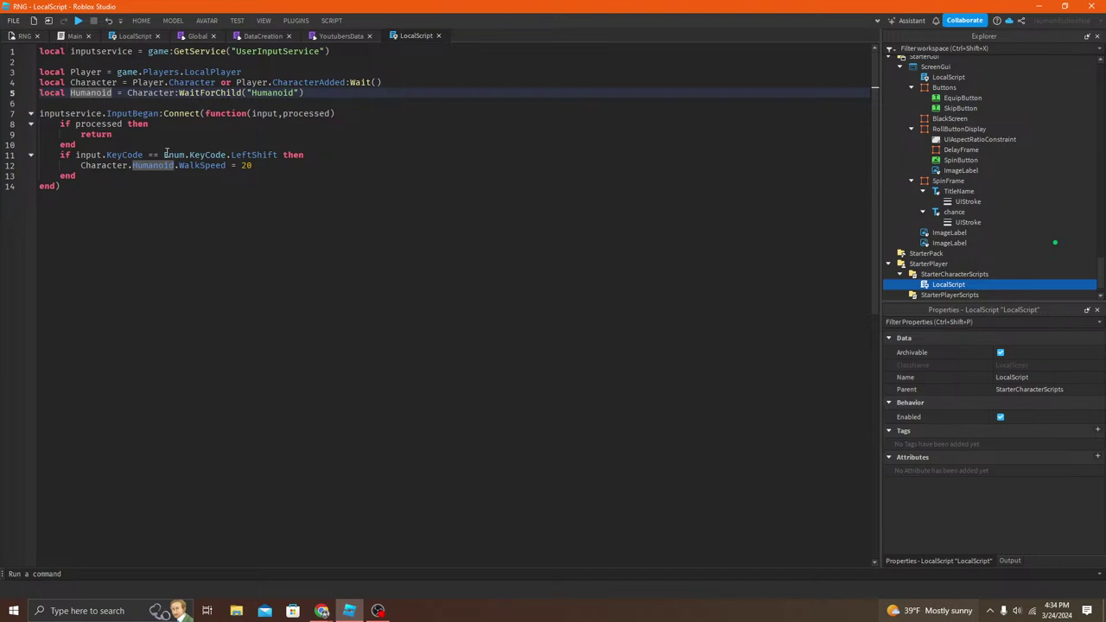
pyautogui.moveTo(176, 164); pyautogui.dragTo(113, 165)
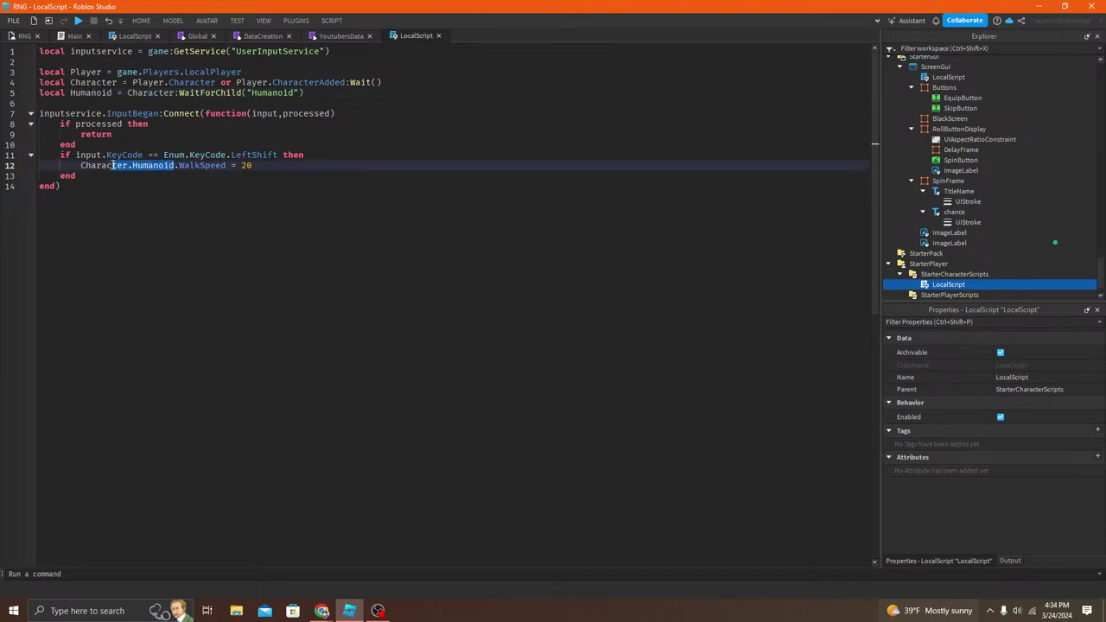
pyautogui.write('Humanoid')
# Step: Duplicate the whole InputBegan connection below the original in the sprint script
pyautogui.moveTo(104, 204); pyautogui.dragTo(13, 103)
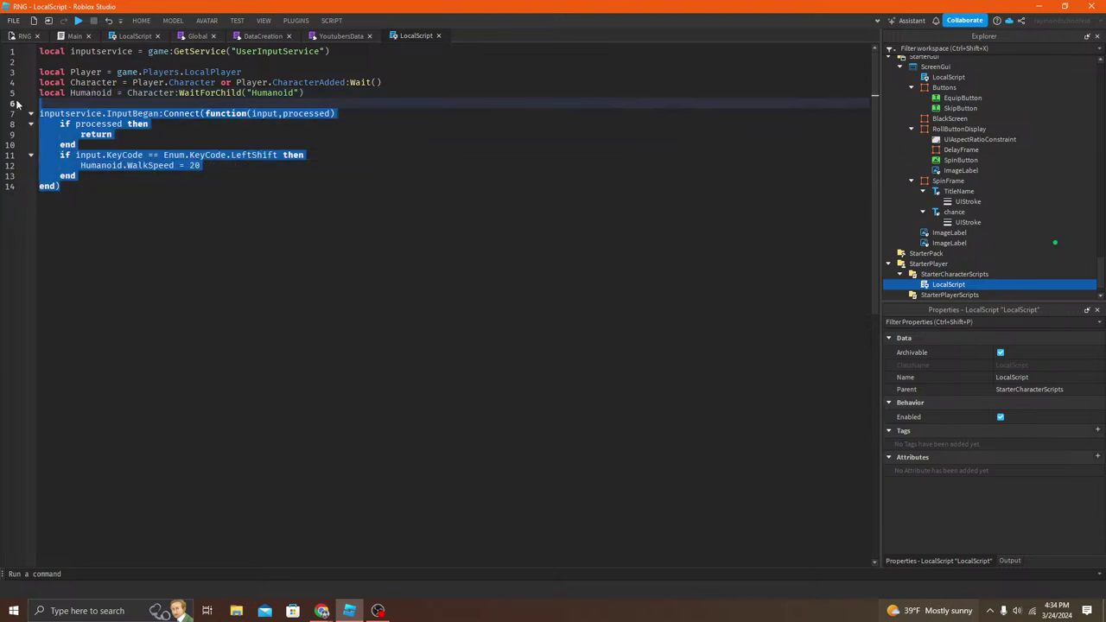
pyautogui.hotkey('ctrl', 'c')
pyautogui.click(126, 199)
pyautogui.press('Return')
pyautogui.hotkey('ctrl', 'v')
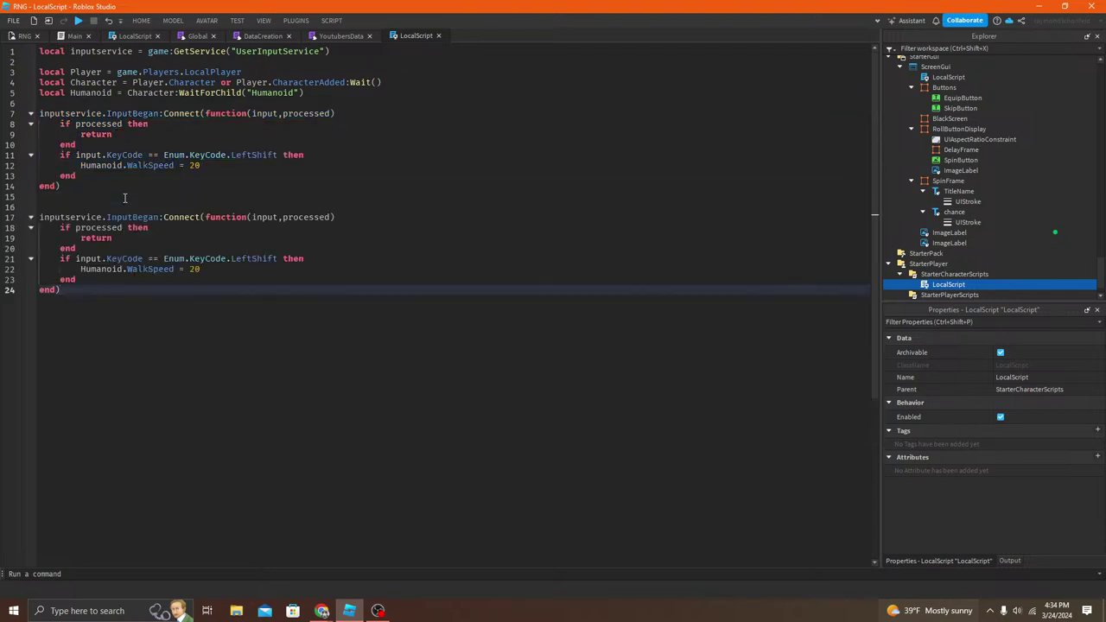
# Step: Change the duplicated connection's event to InputEnded and remove its processed check
pyautogui.moveTo(160, 218); pyautogui.dragTo(132, 218)
pyautogui.write('Ende')
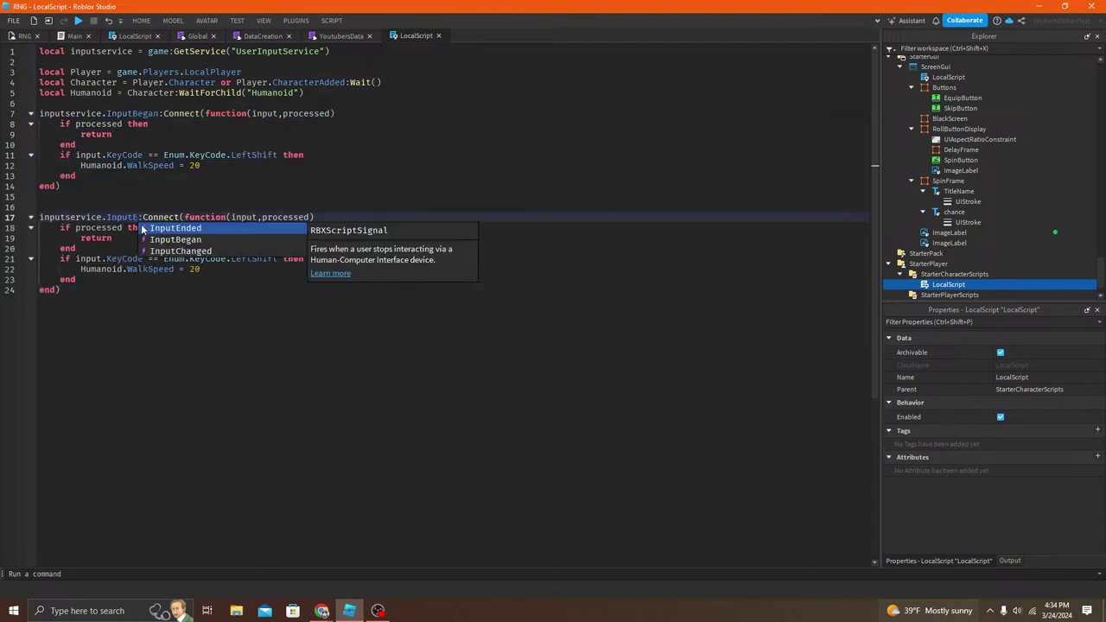
pyautogui.write('d')
pyautogui.moveTo(84, 248); pyautogui.dragTo(39, 227)
pyautogui.press('BackSpace')
pyautogui.press('BackSpace')
pyautogui.click(494, 382)
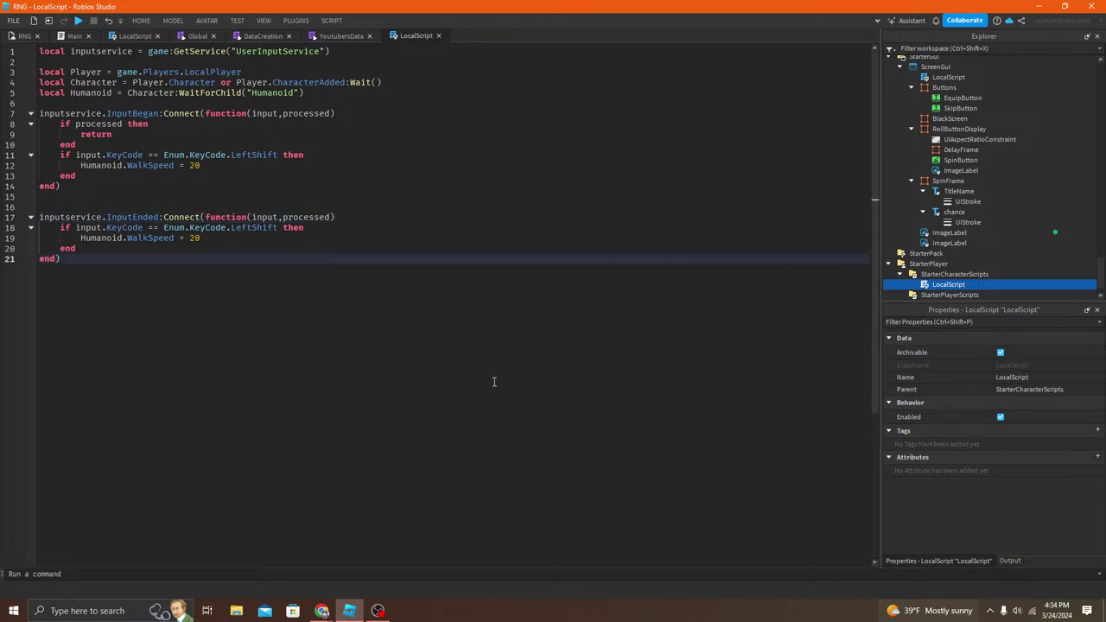
# Step: Set Humanoid.WalkSpeed to 16 inside the InputEnded connection
pyautogui.moveTo(188, 239); pyautogui.dragTo(216, 242)
pyautogui.write('16')
pyautogui.click(489, 408)
pyautogui.click(198, 227)
pyautogui.click(199, 238)
pyautogui.click(199, 103)
# Step: Playtest the RNG place, roll once while moving the character, and stop the test
pyautogui.click(13, 21)
pyautogui.click(60, 259)
pyautogui.click(25, 36)
pyautogui.click(141, 21)
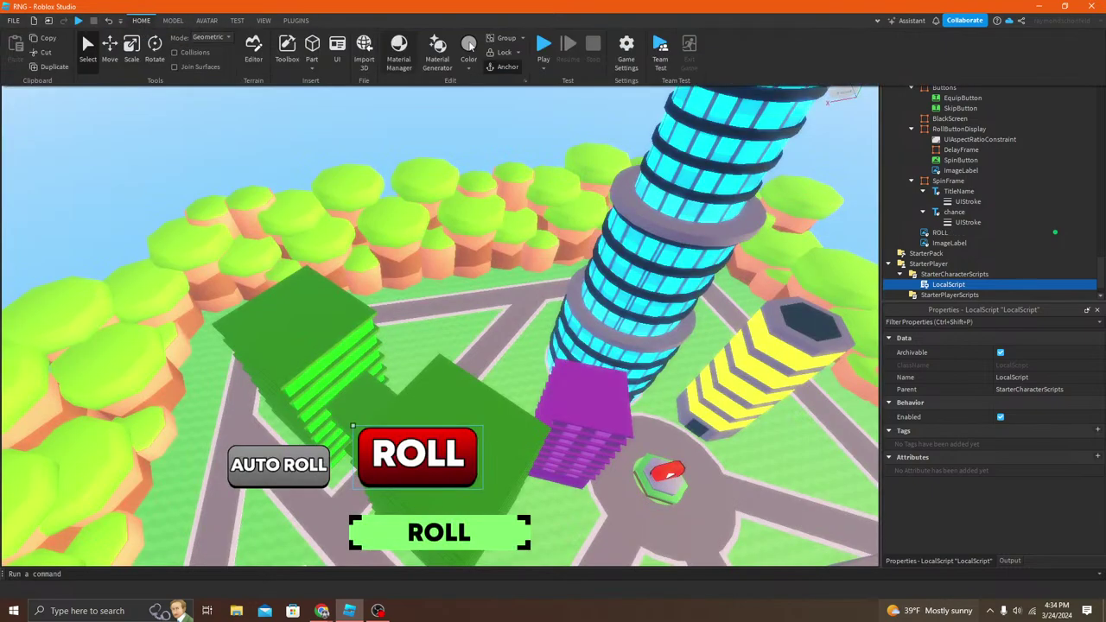
pyautogui.click(543, 45)
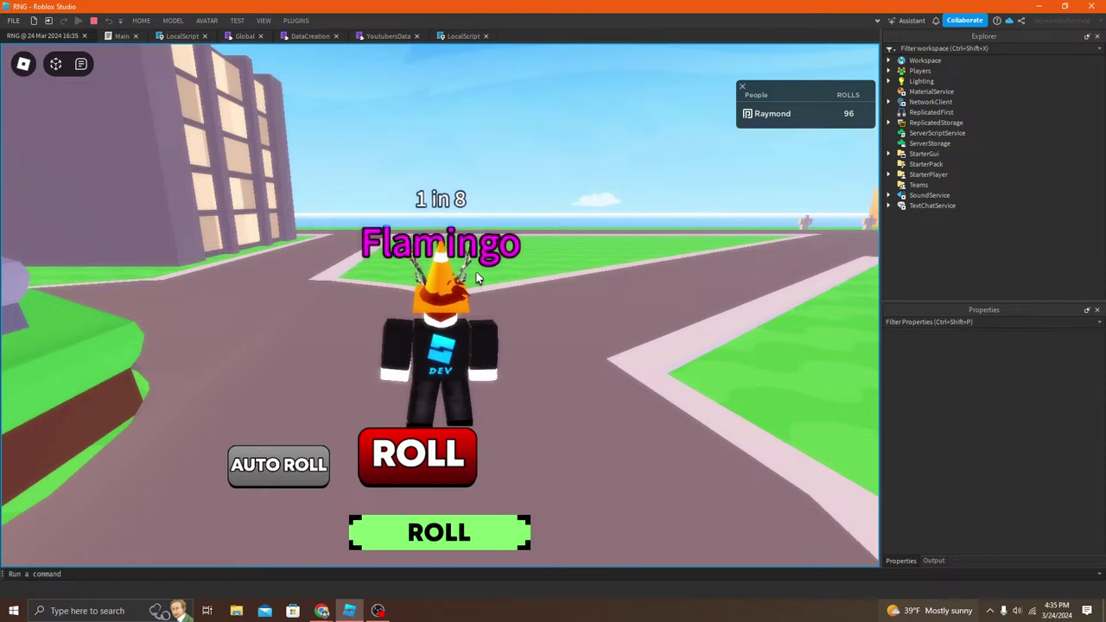
pyautogui.click(460, 467)
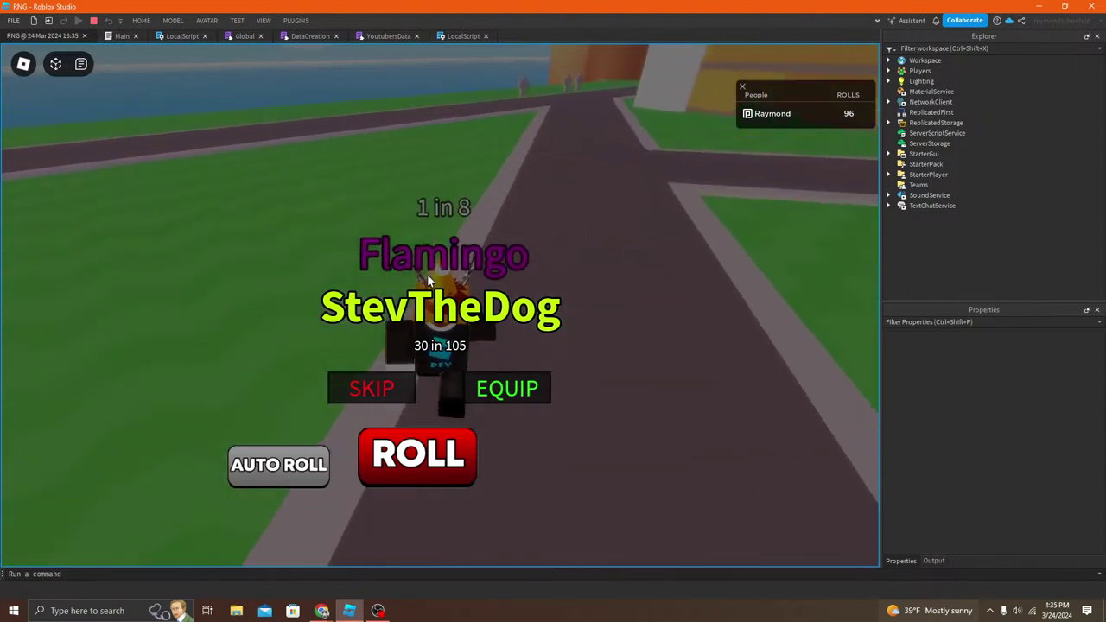
pyautogui.click(93, 20)
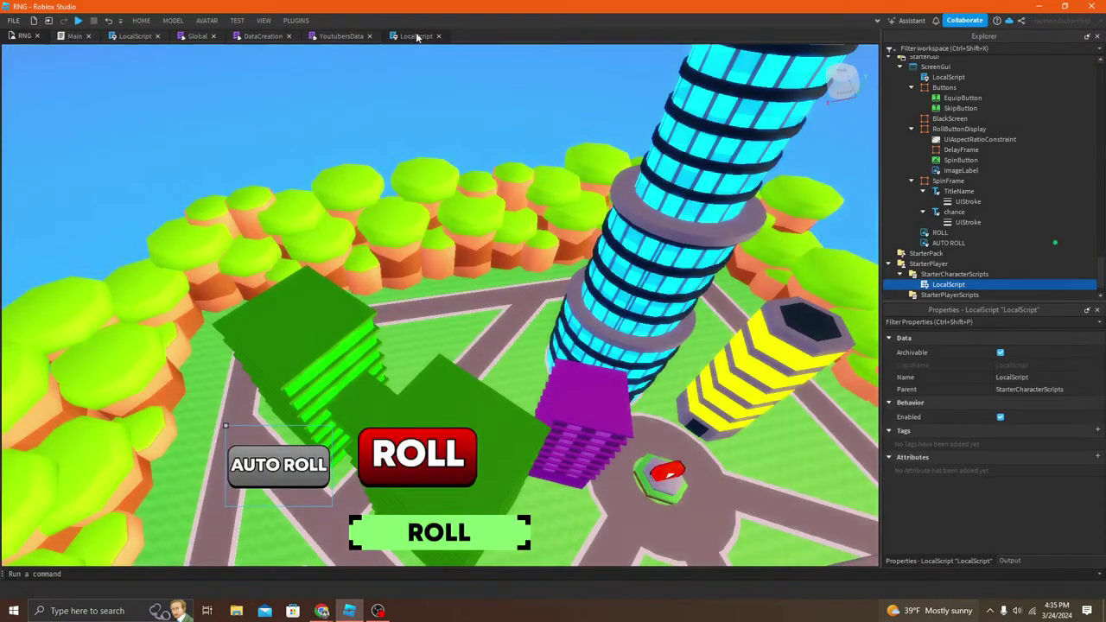
# Step: Check the sprint WalkSpeed value in the script, restart the playtest and show the output log
pyautogui.click(416, 35)
pyautogui.doubleClick(204, 168)
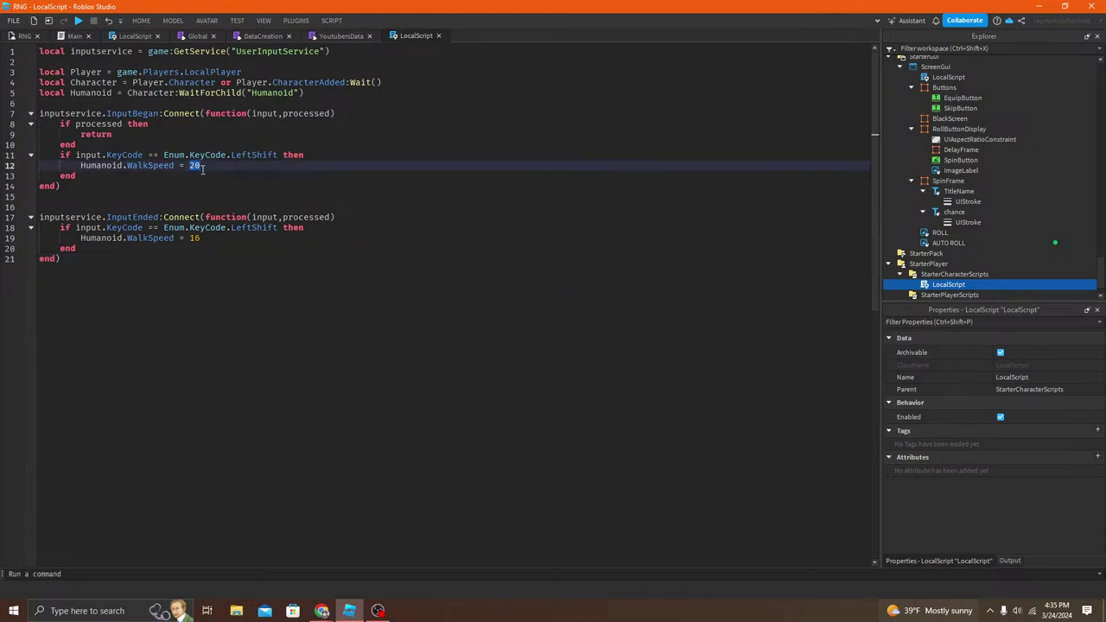
pyautogui.click(24, 35)
pyautogui.click(542, 48)
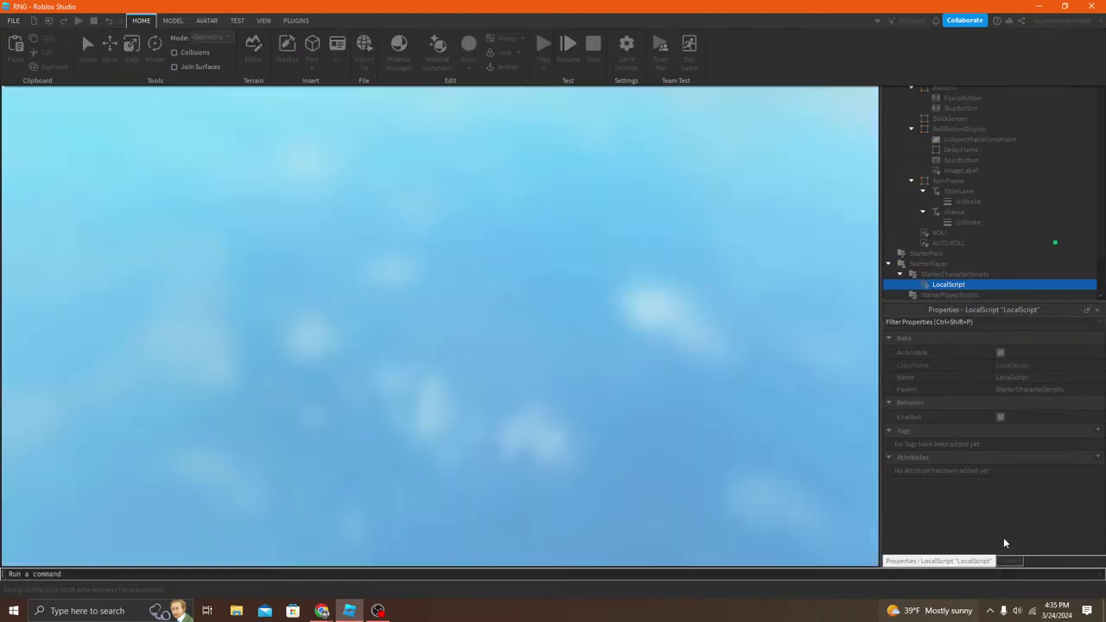
pyautogui.click(934, 561)
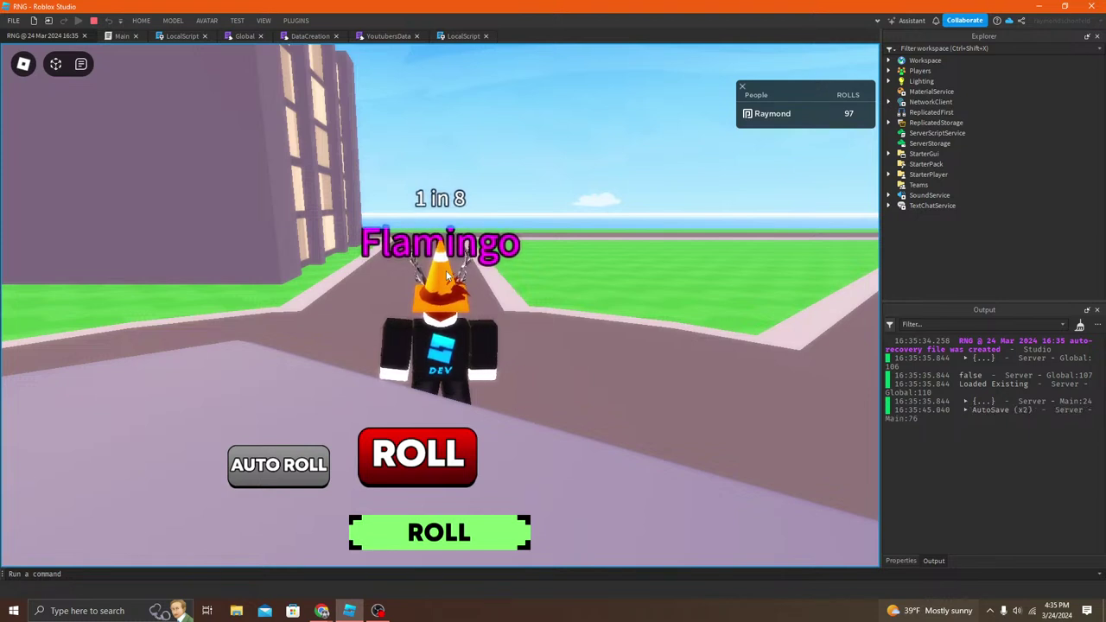
# Step: Run and jump the character across the map in the playtest to check its movement
pyautogui.moveTo(543, 259); pyautogui.dragTo(543, 266, button='right')
pyautogui.press('w')
pyautogui.press('w')
pyautogui.press('w')
pyautogui.press('w')
pyautogui.press('w')
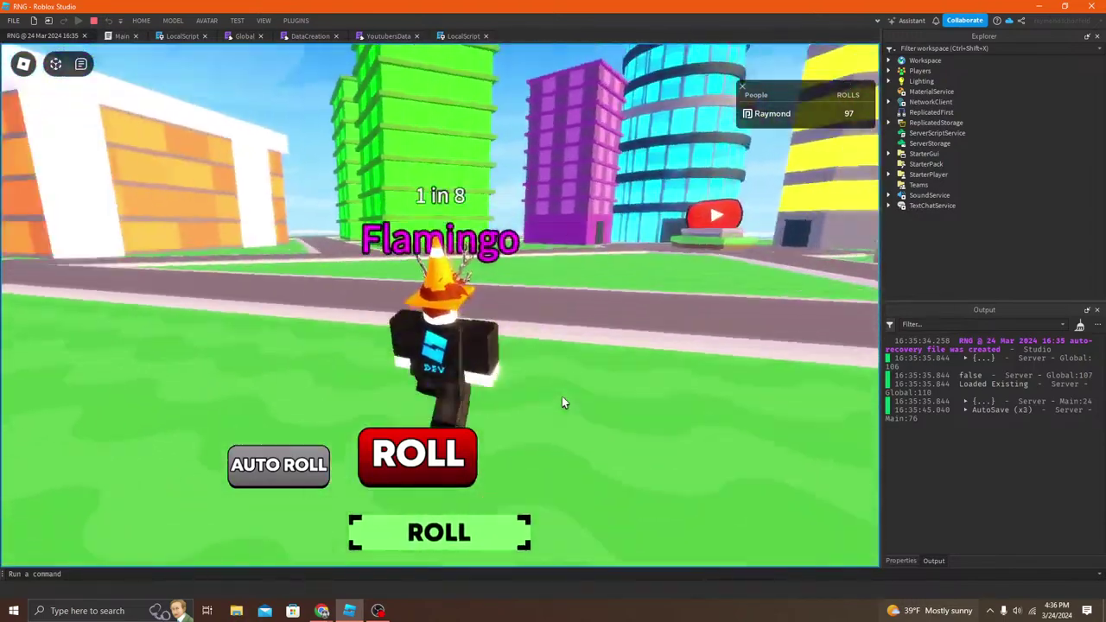
pyautogui.moveTo(562, 396); pyautogui.dragTo(575, 397, button='right')
pyautogui.press('w')
pyautogui.press('space')
pyautogui.press('w')
pyautogui.press('space')
pyautogui.press('s')
pyautogui.press('space')
pyautogui.press('w')
# Step: Roll for a title in the playtest, keep the character moving during the roll, and skip the drawn title
pyautogui.click(415, 530)
pyautogui.press('s')
pyautogui.press('w')
pyautogui.moveTo(523, 344); pyautogui.dragTo(523, 345, button='right')
pyautogui.press('w')
pyautogui.press('space')
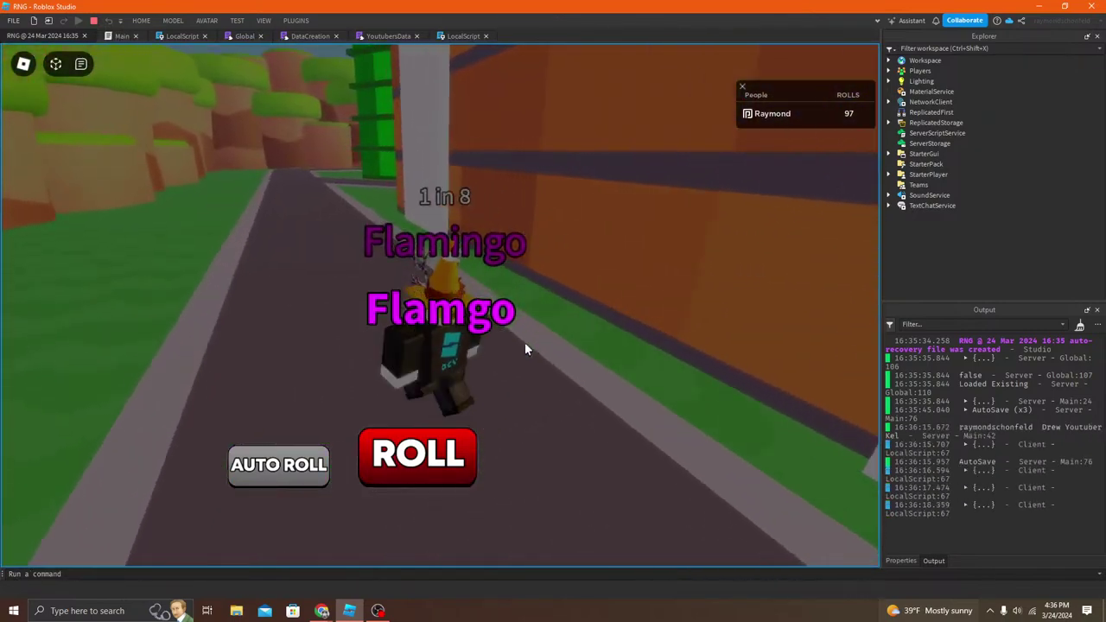
pyautogui.press('w')
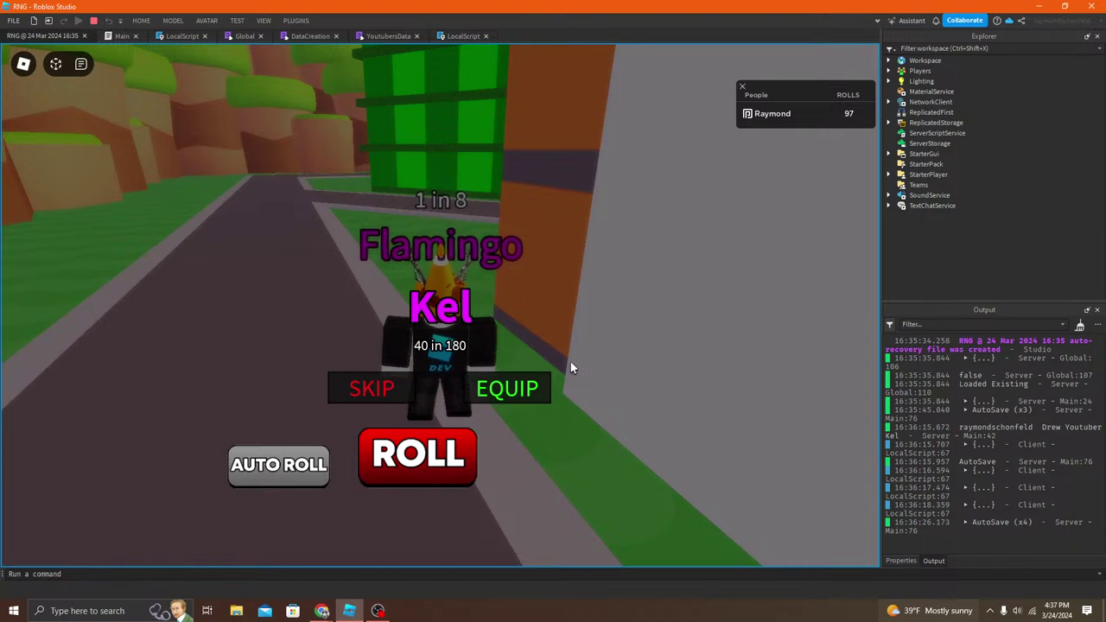
pyautogui.press('w')
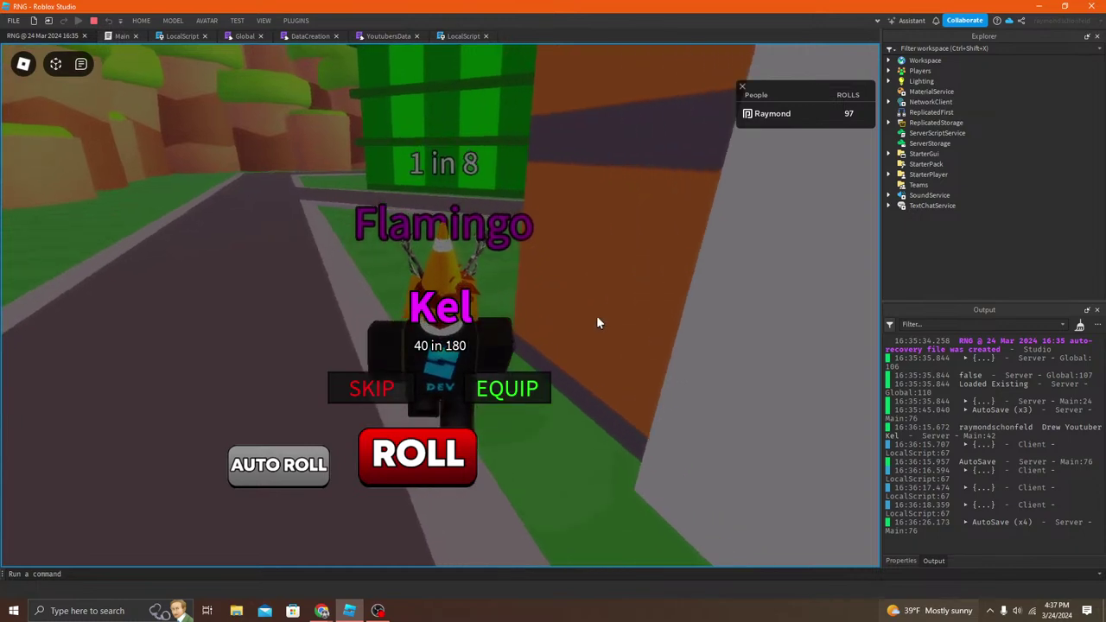
pyautogui.press('d')
pyautogui.press('w')
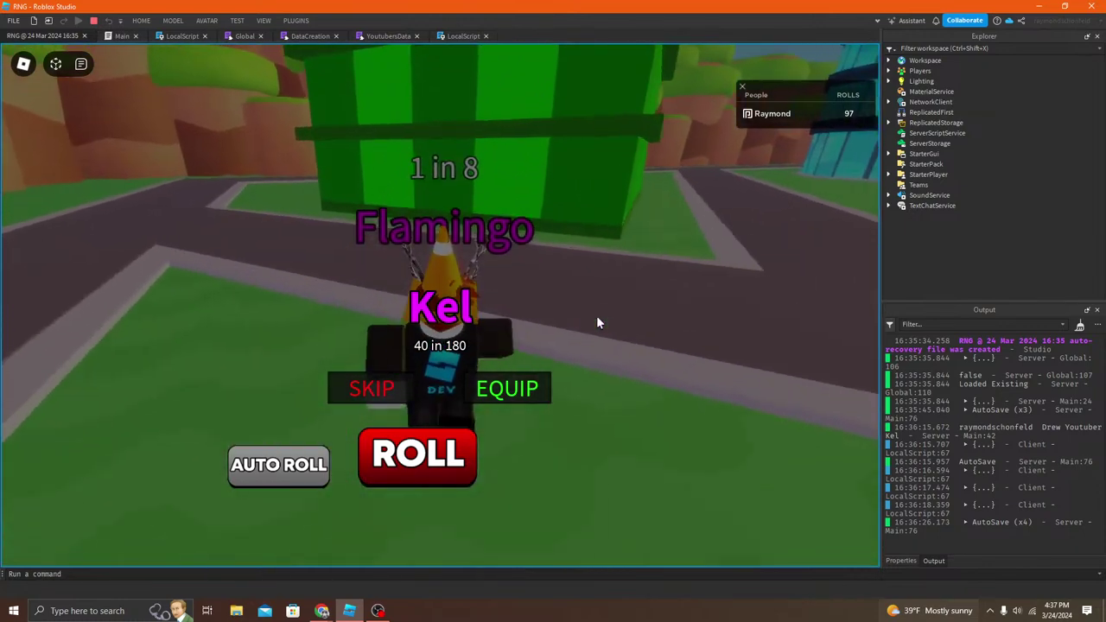
pyautogui.press('a')
pyautogui.moveTo(597, 319); pyautogui.dragTo(472, 296, button='right')
pyautogui.click(372, 392)
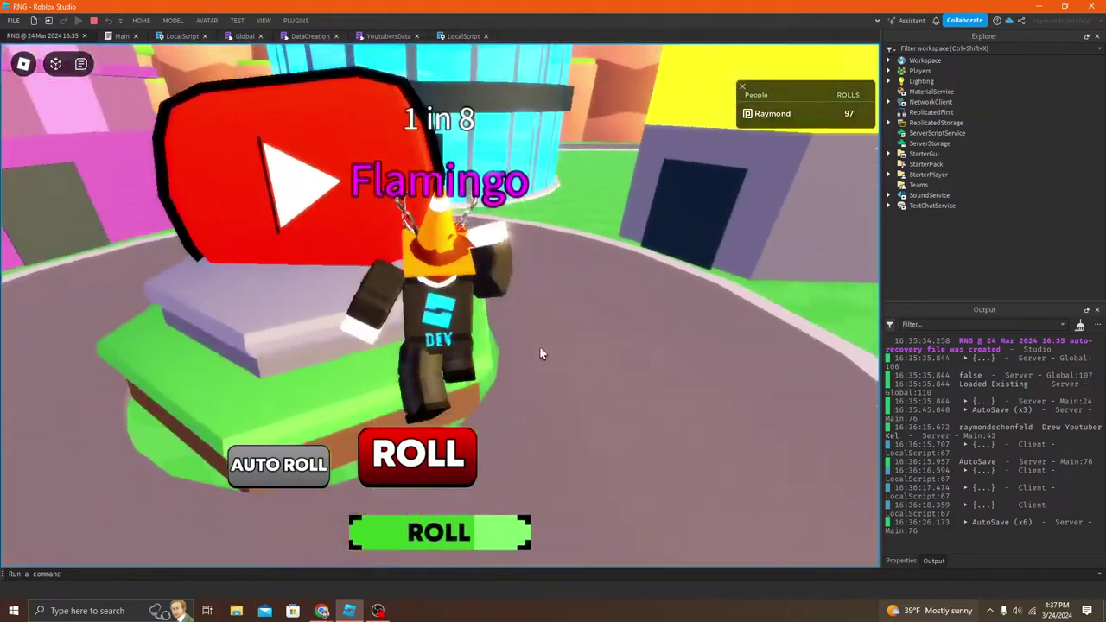
# Step: Move the character around the red play-button monument and jump on top of it
pyautogui.press('w')
pyautogui.moveTo(539, 345); pyautogui.dragTo(539, 346, button='right')
pyautogui.press('space')
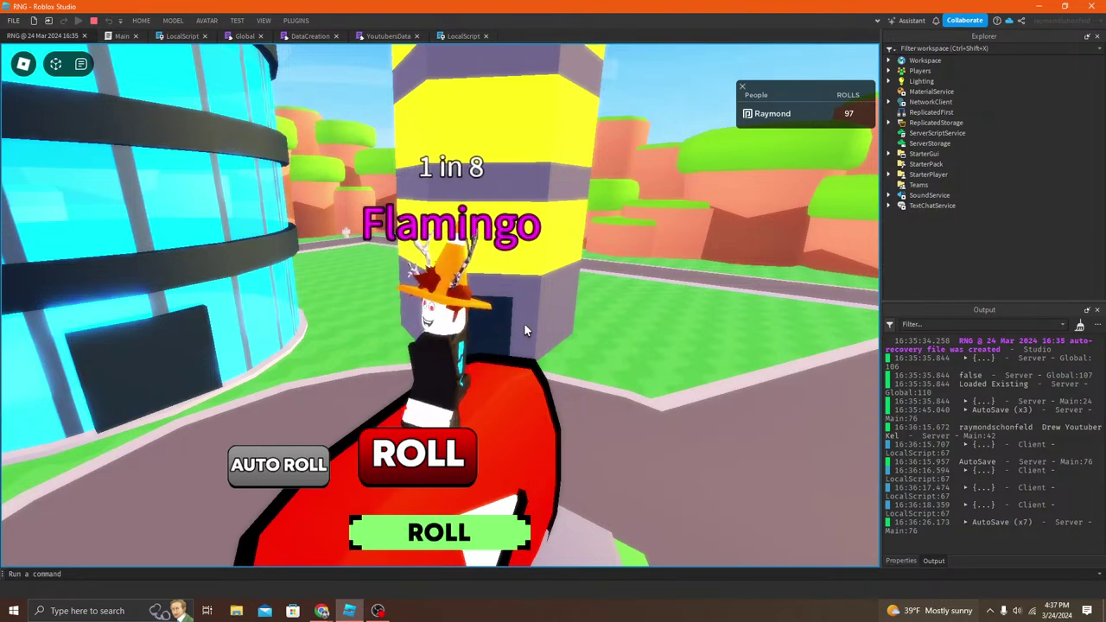
pyautogui.press('w')
pyautogui.press('w')
pyautogui.moveTo(578, 274); pyautogui.dragTo(577, 275, button='right')
pyautogui.press('space')
pyautogui.press('space')
pyautogui.press('w')
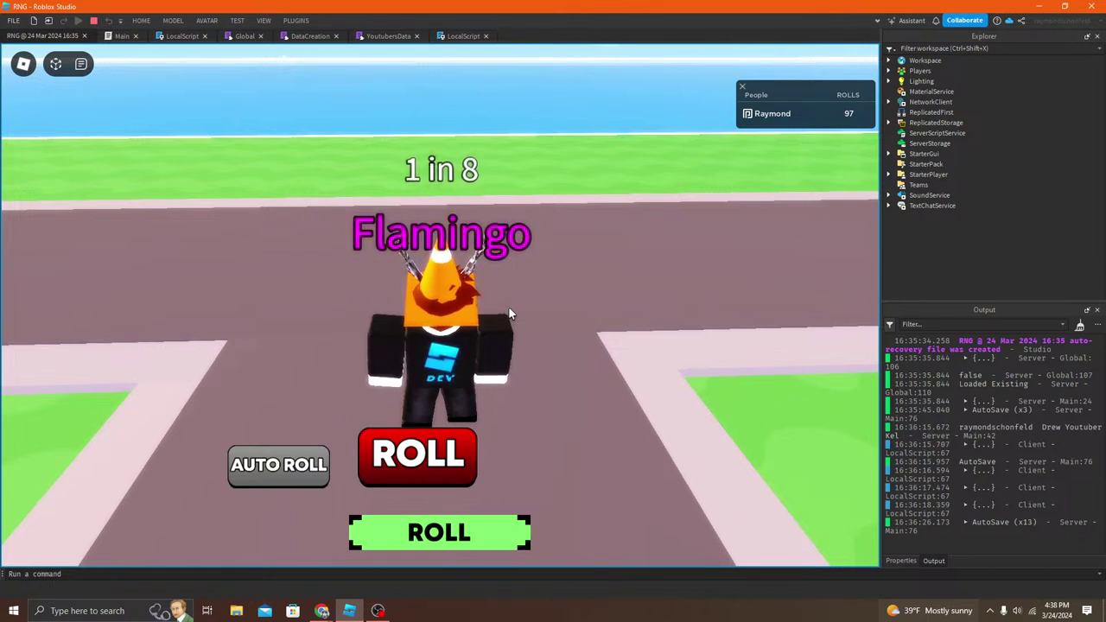
# Step: Run the character along the roads past the buildings and back to the monument to examine the map
pyautogui.moveTo(508, 307); pyautogui.dragTo(490, 304, button='right')
pyautogui.press('w')
pyautogui.press('space')
pyautogui.press('s')
pyautogui.press('d')
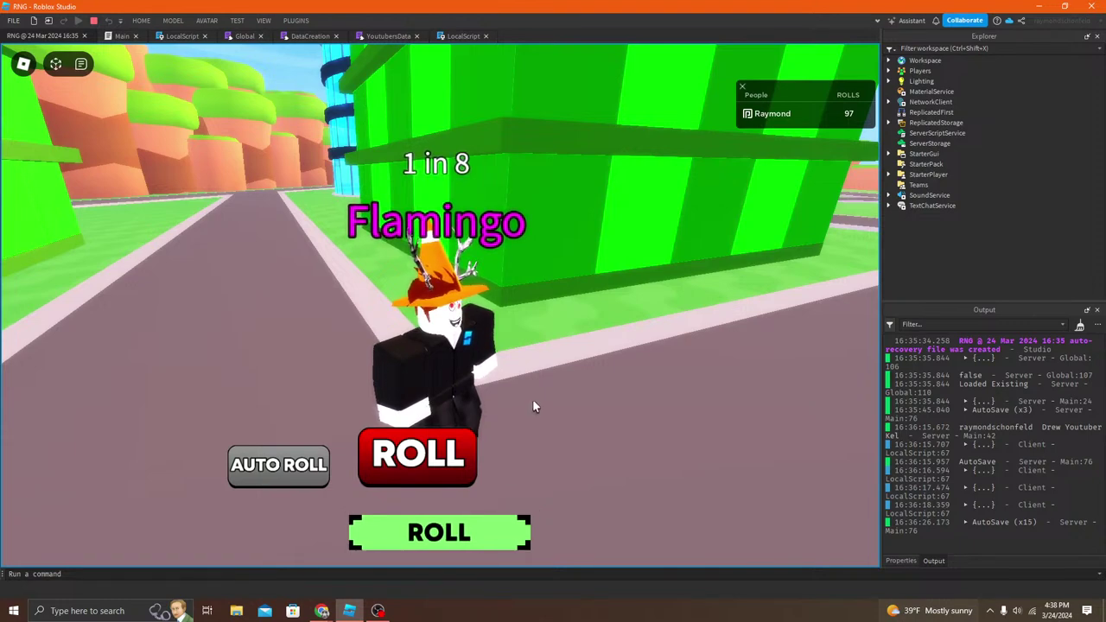
pyautogui.moveTo(533, 400); pyautogui.dragTo(530, 383, button='right')
pyautogui.press('w')
pyautogui.press('space')
pyautogui.press('w')
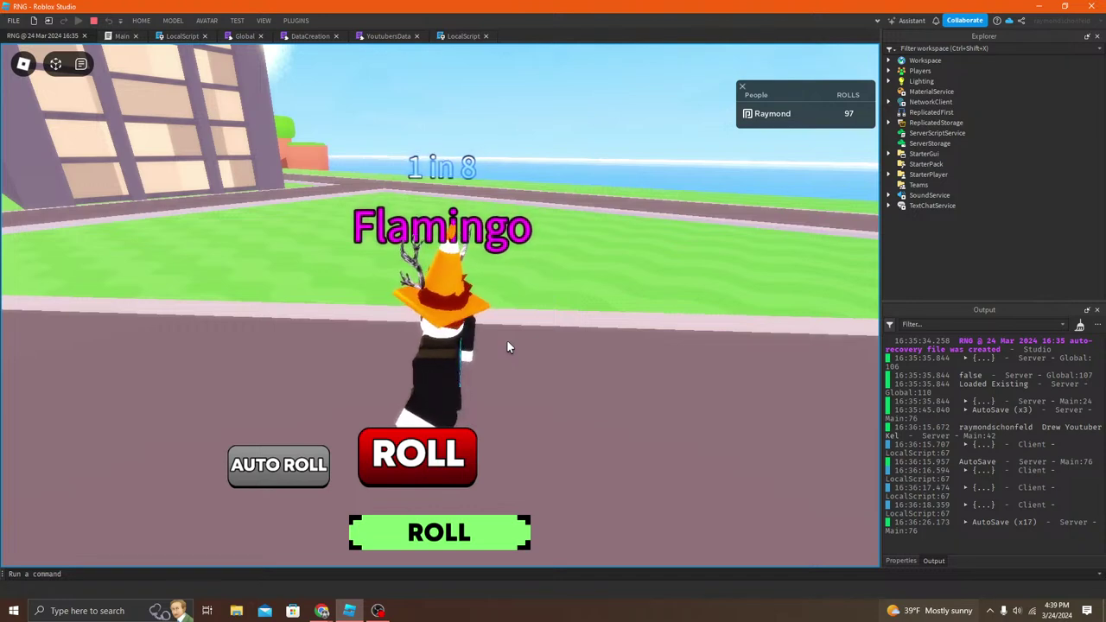
pyautogui.press('a')
pyautogui.press('d')
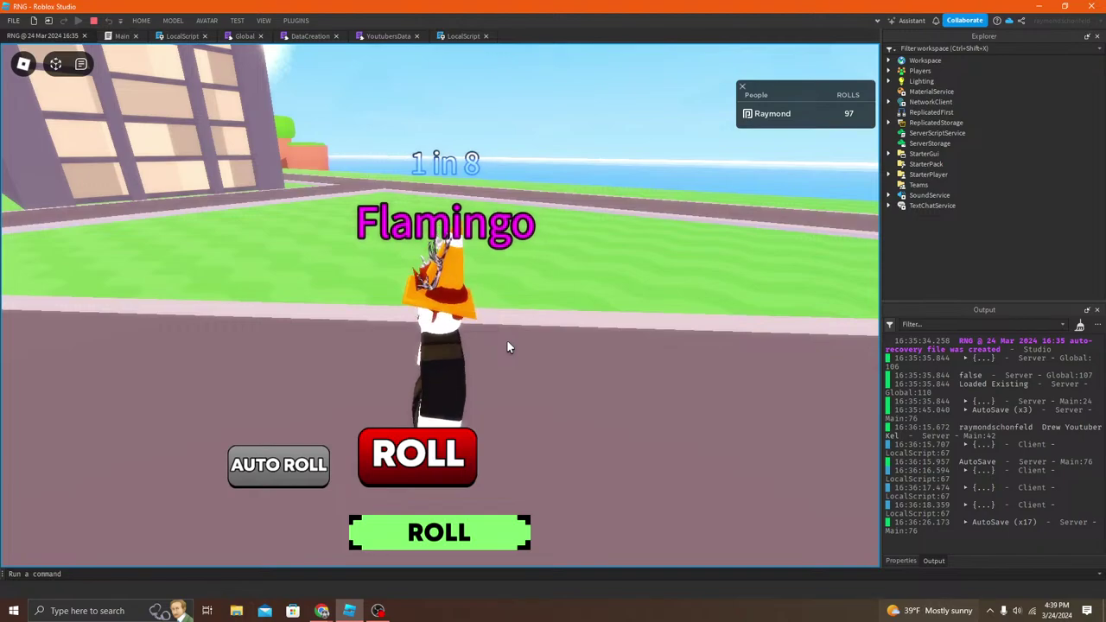
pyautogui.moveTo(506, 346); pyautogui.dragTo(497, 343, button='right')
pyautogui.press('w')
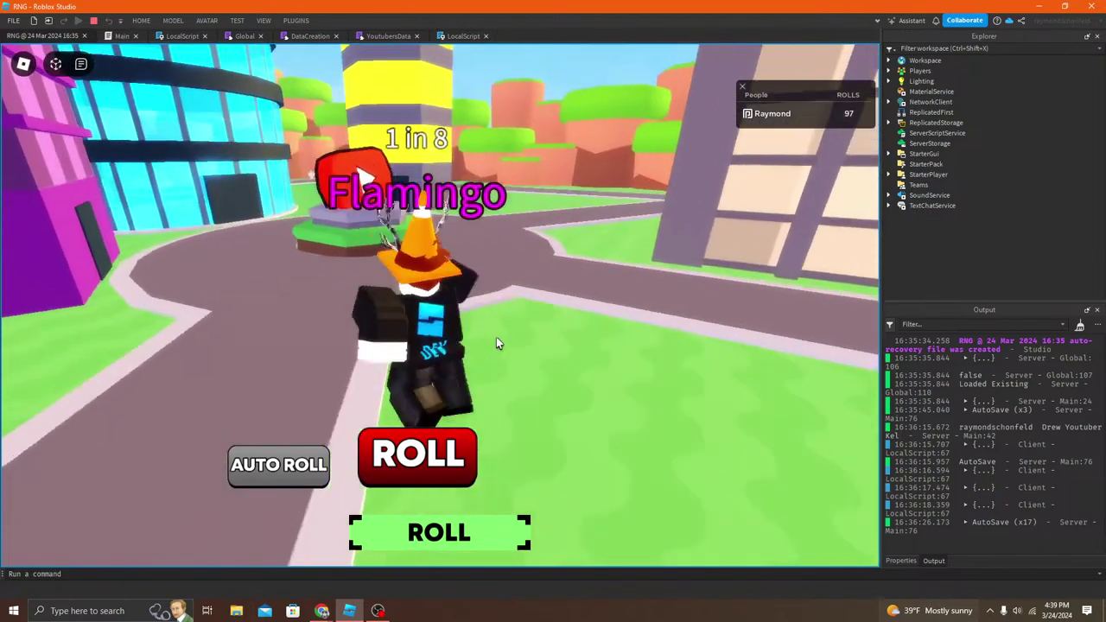
pyautogui.press('space')
pyautogui.press('w')
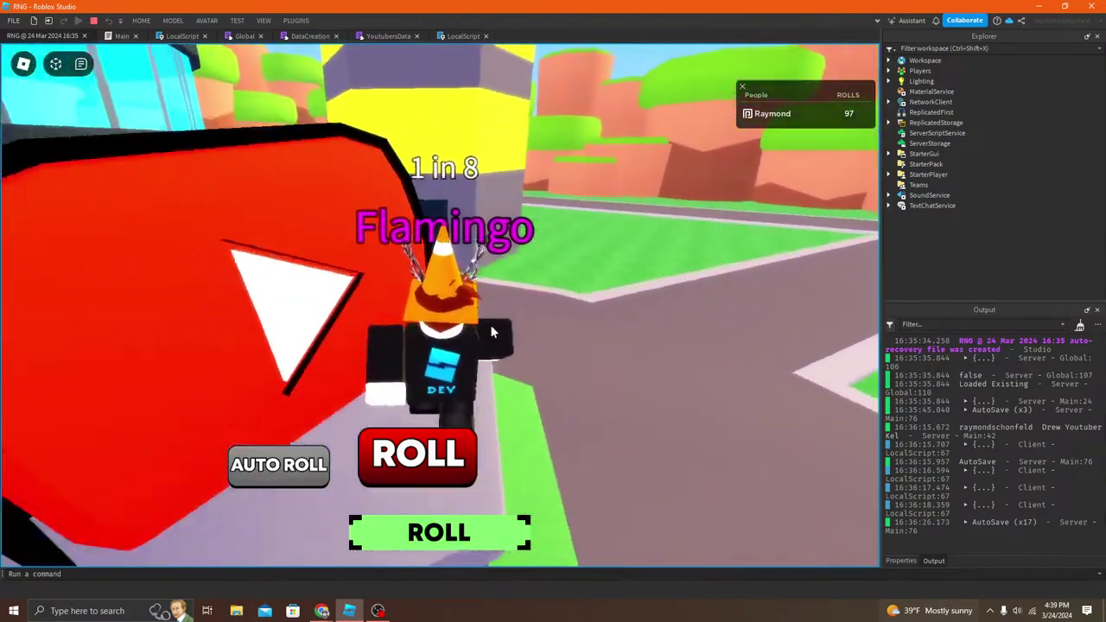
pyautogui.press('space')
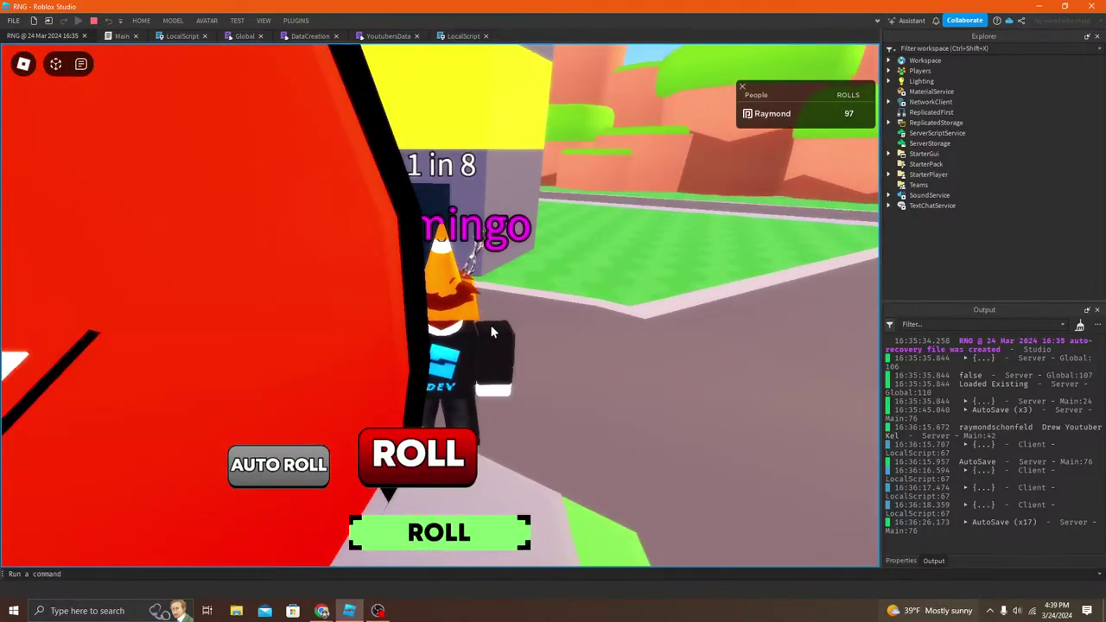
pyautogui.press('w')
pyautogui.press('d')
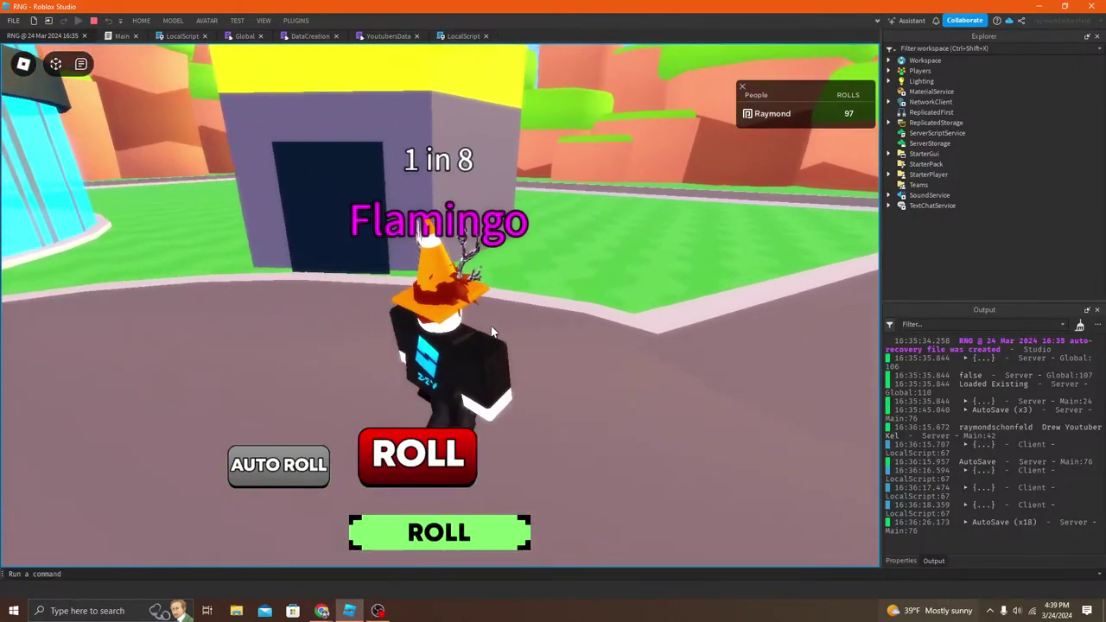
pyautogui.press('w')
pyautogui.press('d')
pyautogui.press('s')
# Step: Roll for another title beside the monument while moving the character
pyautogui.click(467, 542)
pyautogui.press('w')
pyautogui.moveTo(539, 388); pyautogui.dragTo(539, 388, button='right')
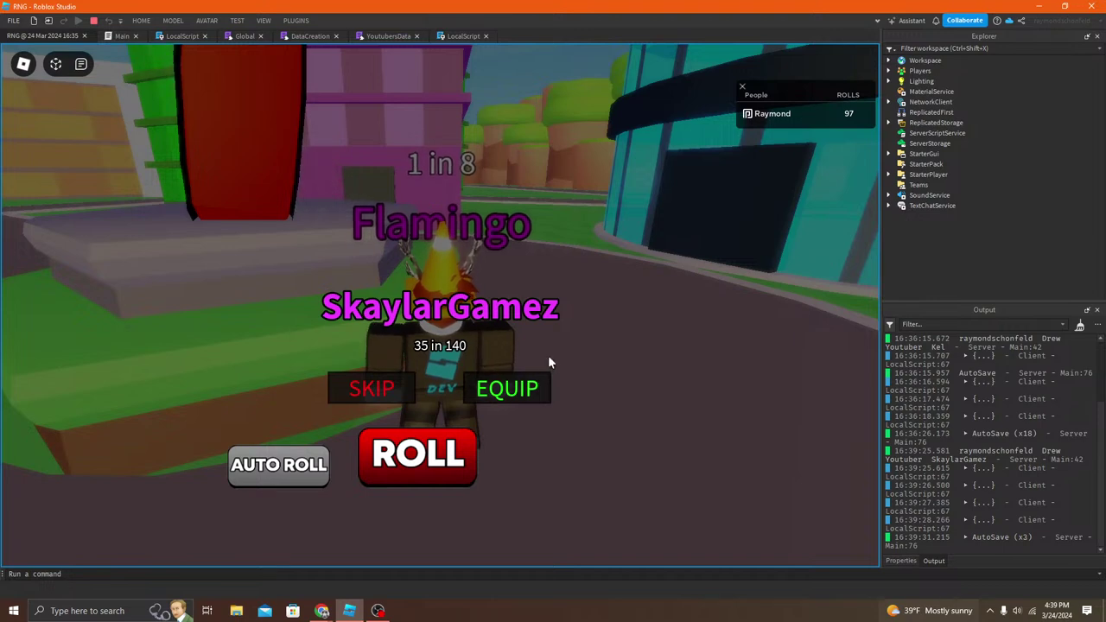
pyautogui.press('d')
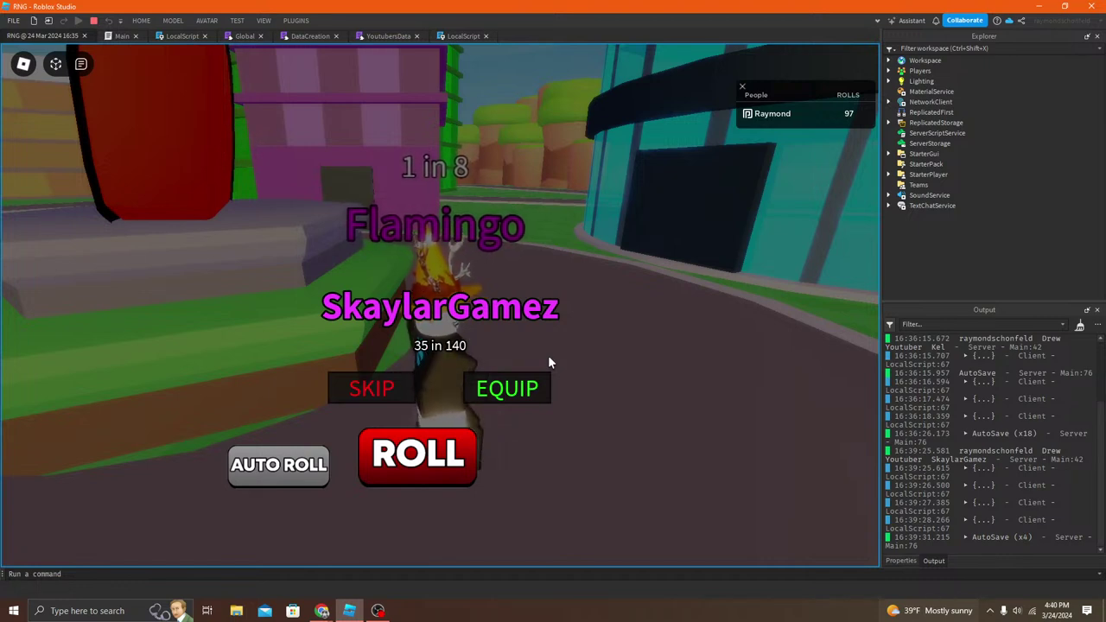
# Step: Skip the drawn title while running the character away from the monument across the map
pyautogui.moveTo(430, 335); pyautogui.dragTo(406, 321, button='right')
pyautogui.press('w')
pyautogui.press('w')
pyautogui.press('w')
pyautogui.click(380, 388)
pyautogui.press('w')
pyautogui.press('w')
pyautogui.scroll(-5, 475, 306)
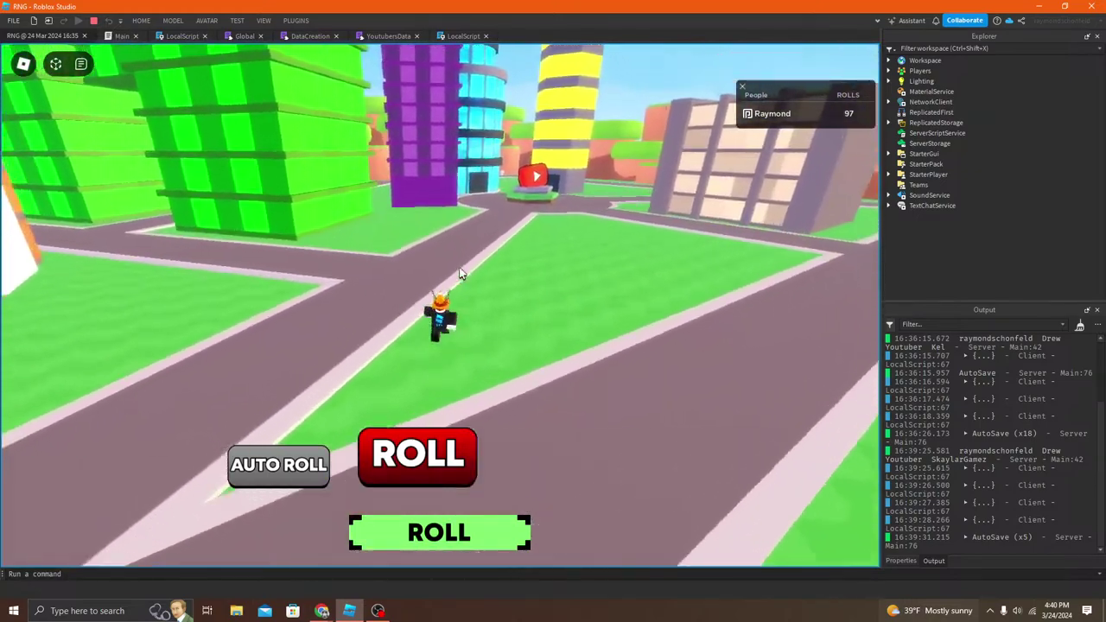
# Step: Run the character back over the grass to the play-button monument and climb onto it
pyautogui.scroll(4, 459, 275)
pyautogui.press('w')
pyautogui.press('d')
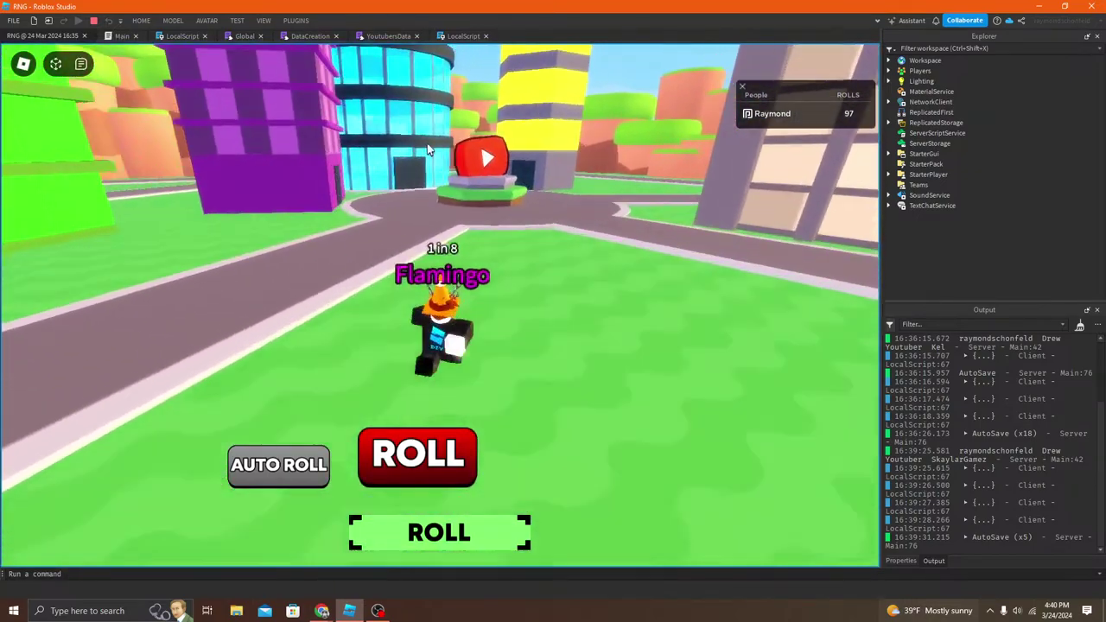
pyautogui.press('w')
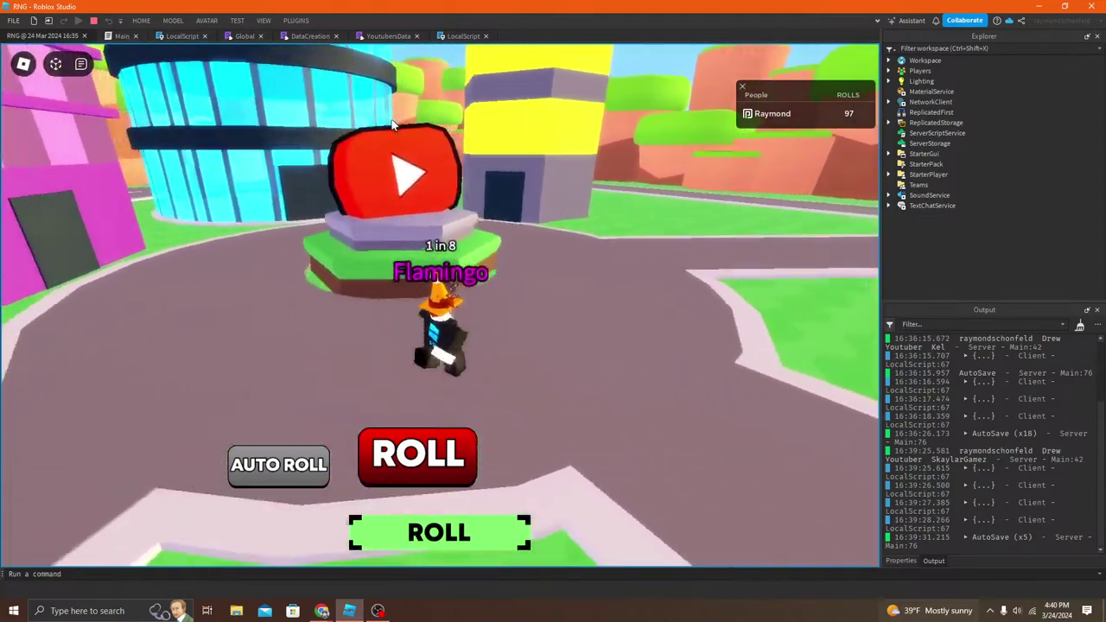
pyautogui.press('w')
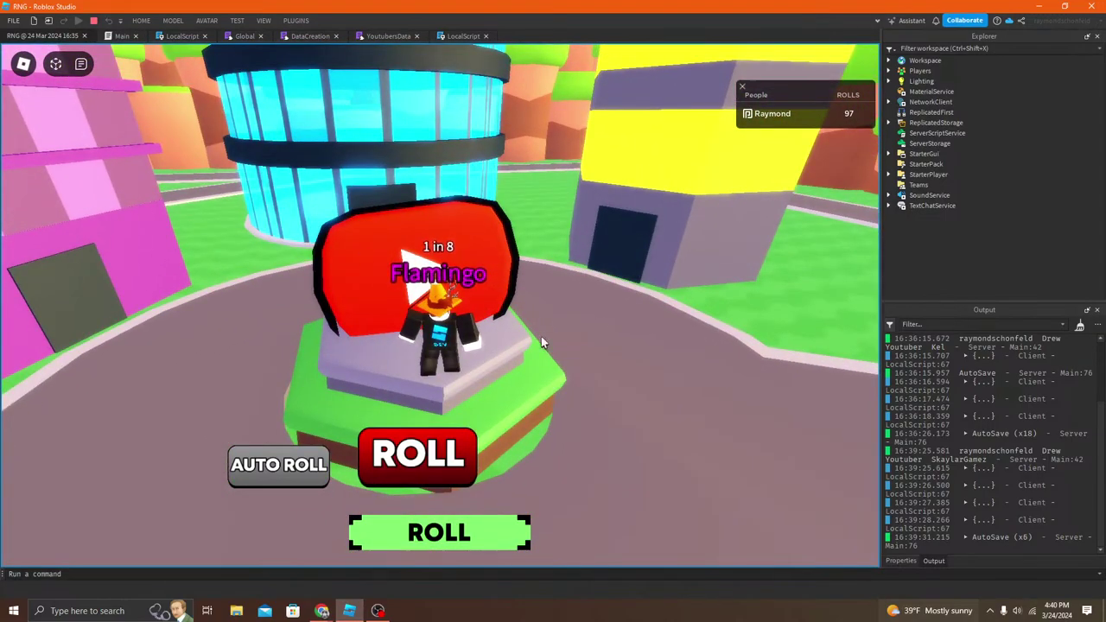
pyautogui.moveTo(362, 273); pyautogui.dragTo(362, 272, button='right')
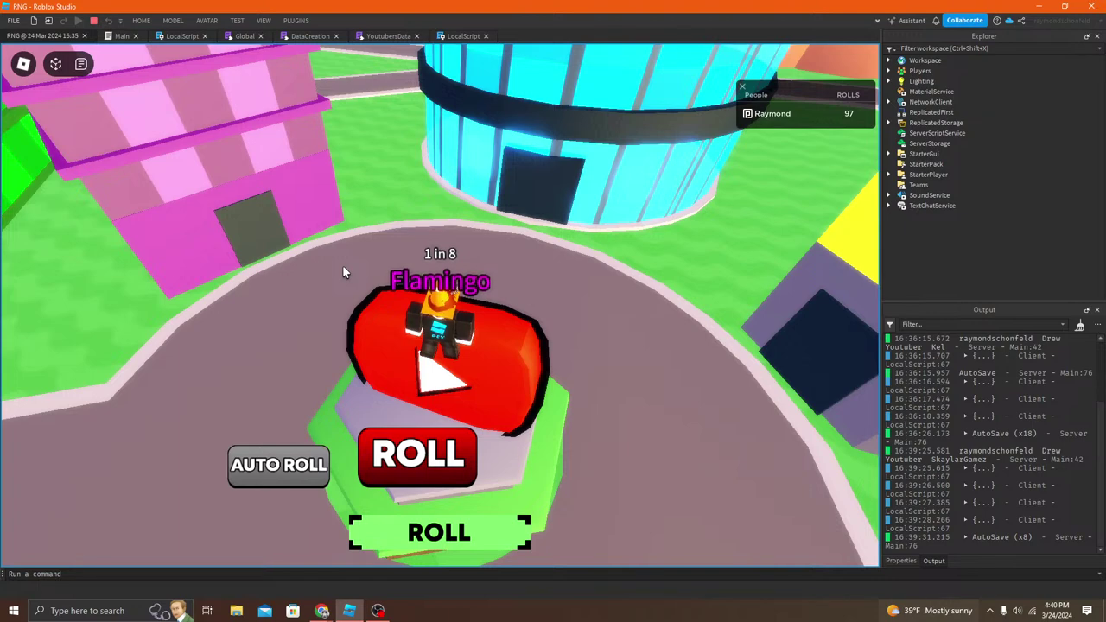
# Step: Run the character off the monument, past the buildings and along the road back towards the roundabout
pyautogui.press('w')
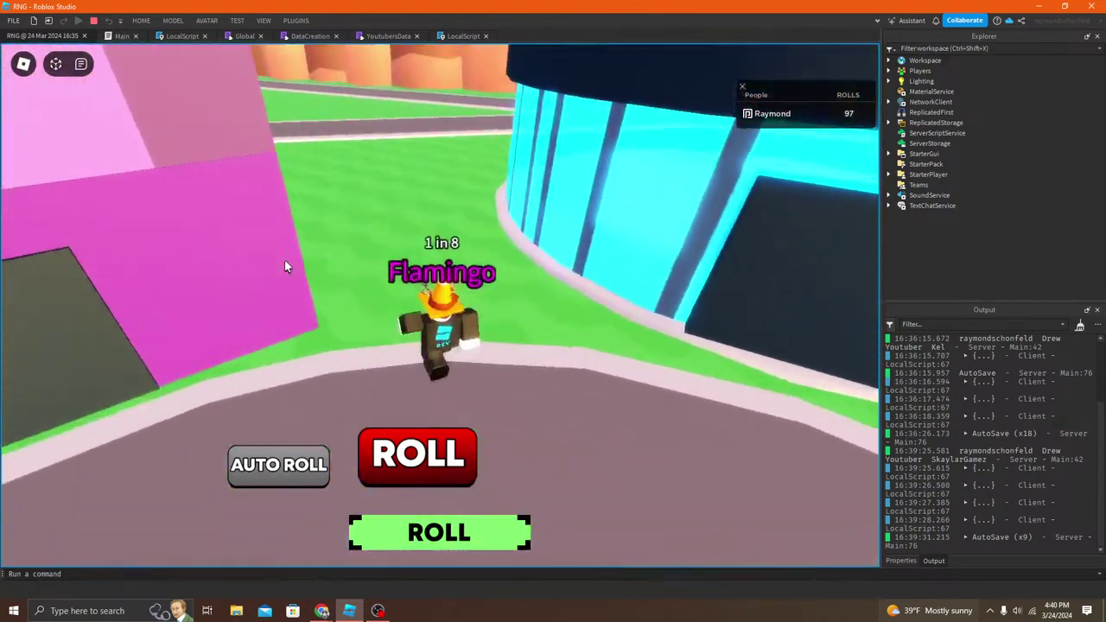
pyautogui.press('w')
pyautogui.moveTo(285, 260); pyautogui.dragTo(285, 261, button='right')
pyautogui.press('w')
pyautogui.press('w')
pyautogui.press('w')
pyautogui.press('w')
pyautogui.press('w')
pyautogui.press('w')
pyautogui.press('w')
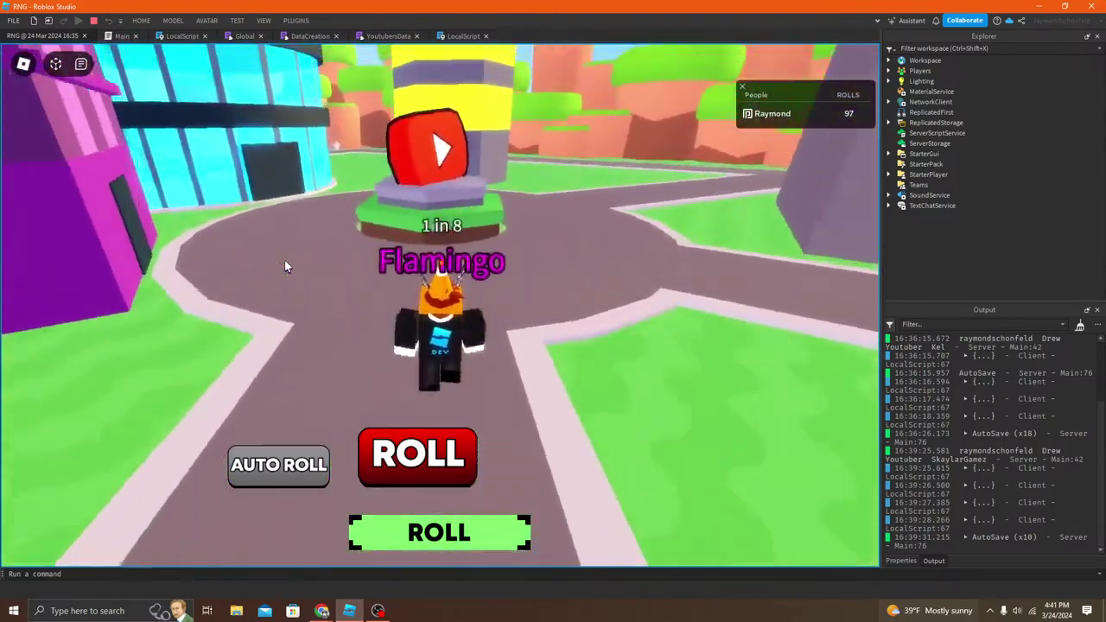
# Step: Circle the monument with the character, jump up onto its base and stop the playtest
pyautogui.press('w')
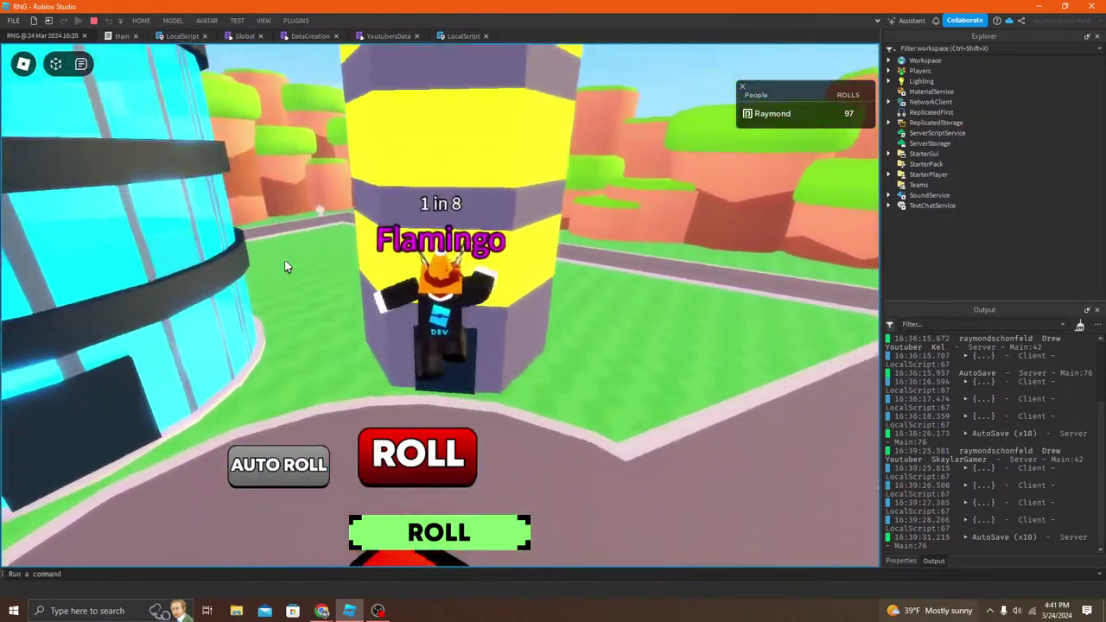
pyautogui.press('w')
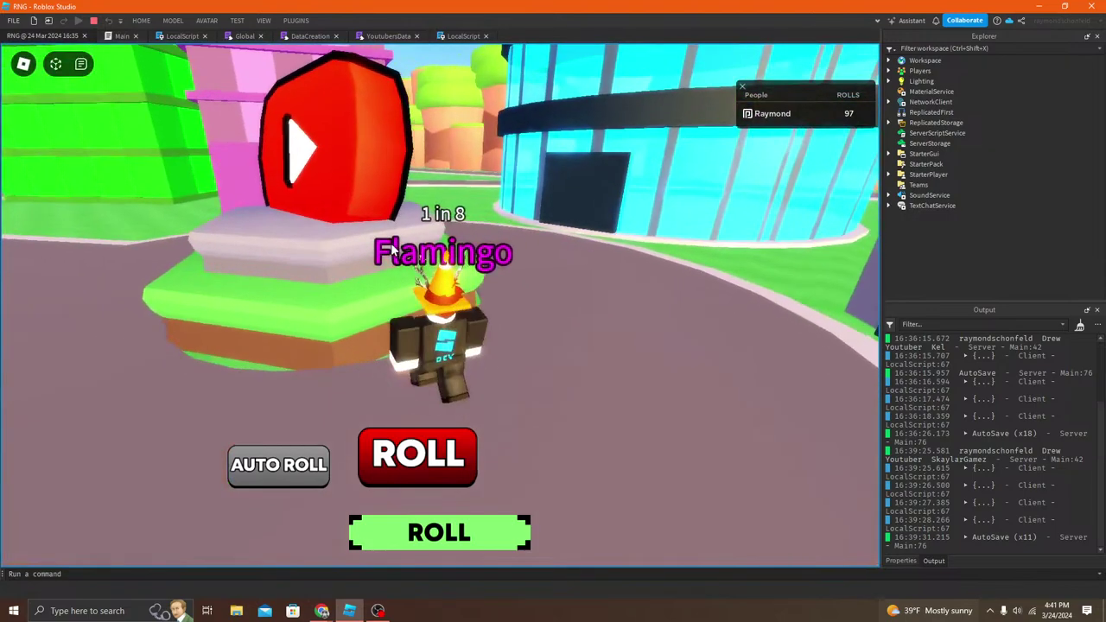
pyautogui.press('w')
pyautogui.press('space')
pyautogui.press('space')
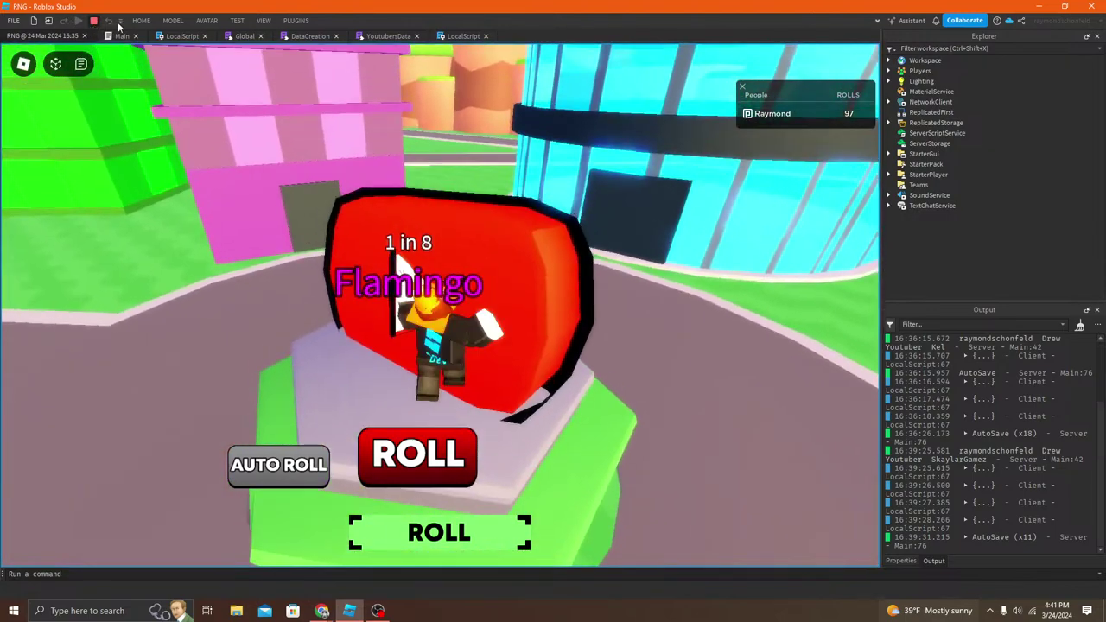
pyautogui.click(93, 20)
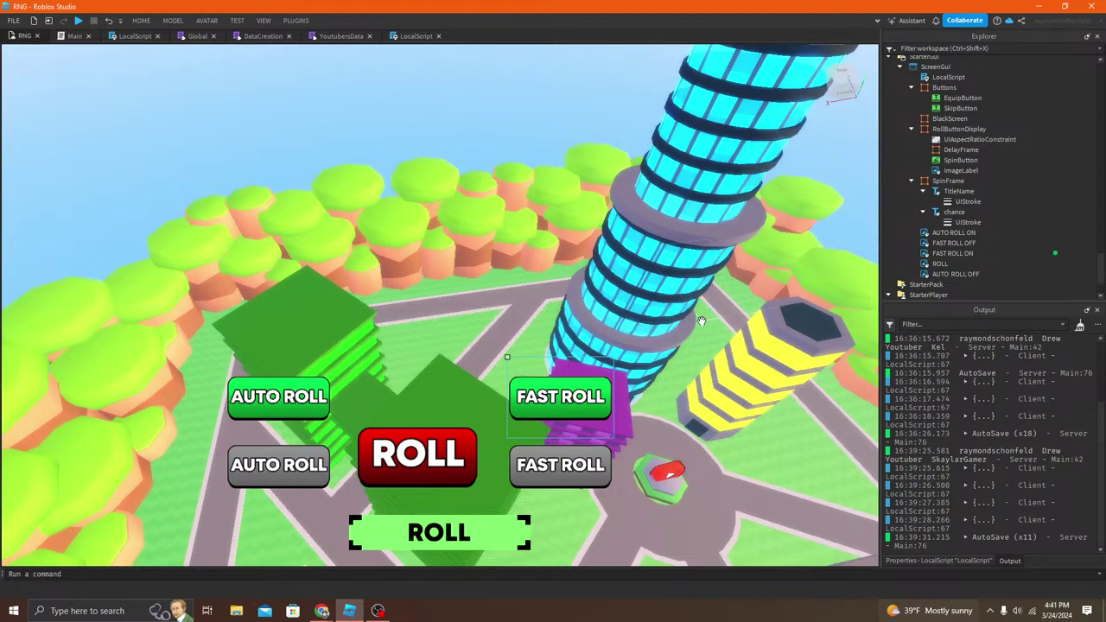
# Step: Examine the city map in the editor from several angles, including the towers, surrounding trees and beach
pyautogui.moveTo(702, 321); pyautogui.dragTo(692, 321, button='right')
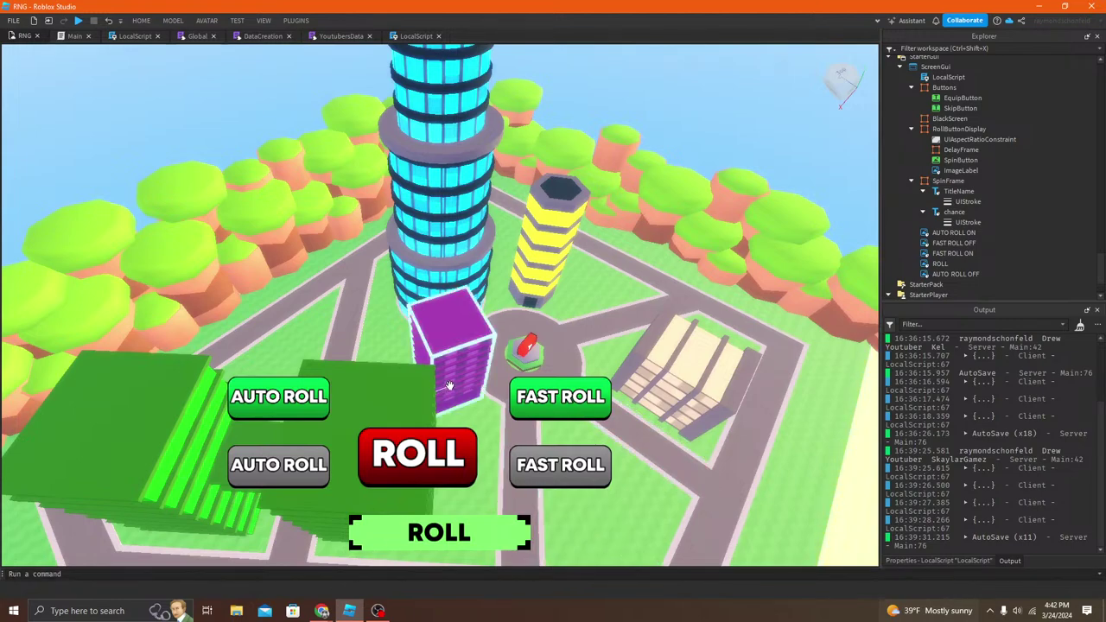
pyautogui.scroll(3, 454, 370)
pyautogui.moveTo(454, 369); pyautogui.dragTo(465, 284, button='right')
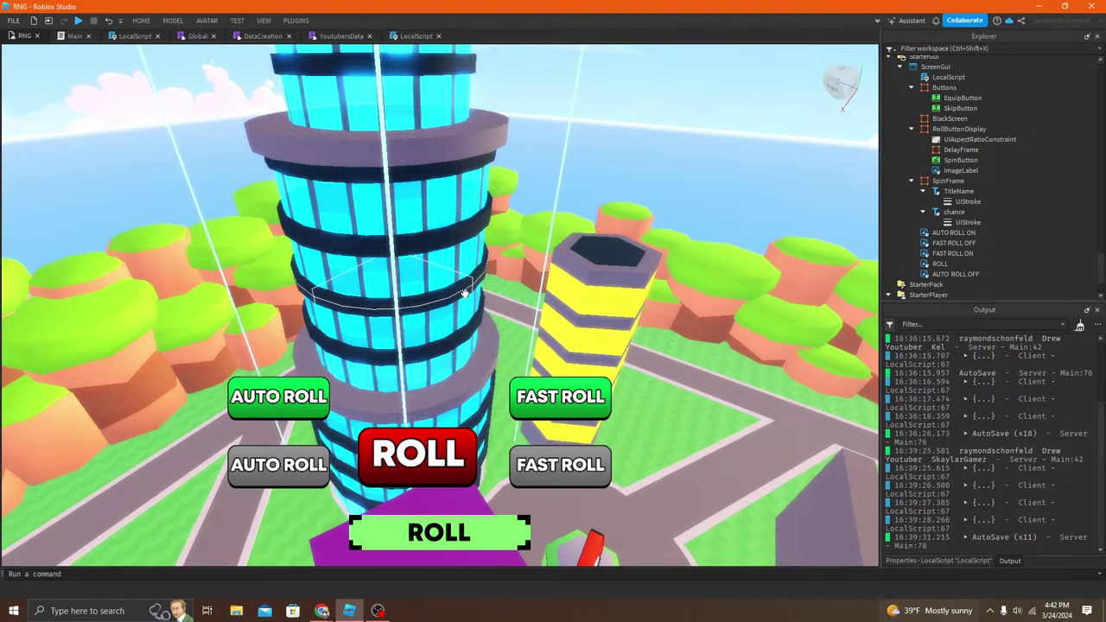
pyautogui.moveTo(587, 159)
pyautogui.mouseDown(button='right')
pyautogui.moveTo(610, 158)
pyautogui.moveTo(578, 165)
pyautogui.moveTo(588, 159)
pyautogui.mouseUp(button='right')
pyautogui.press('w')
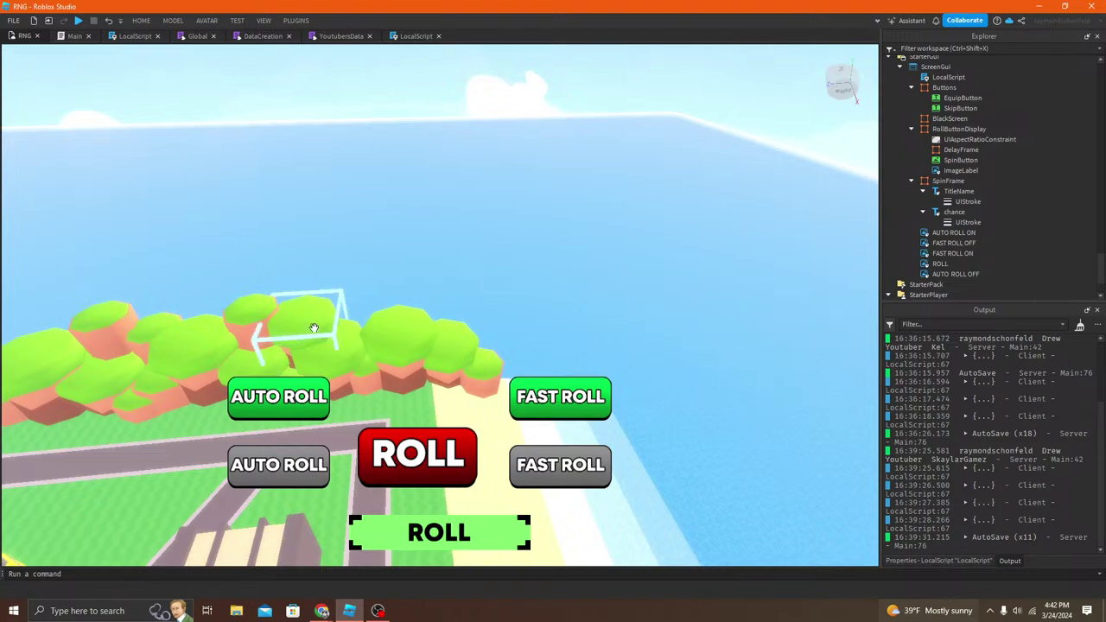
pyautogui.moveTo(473, 303); pyautogui.dragTo(450, 260, button='right')
# Step: Review the roll interface's LocalScript and the Main server script
pyautogui.click(130, 36)
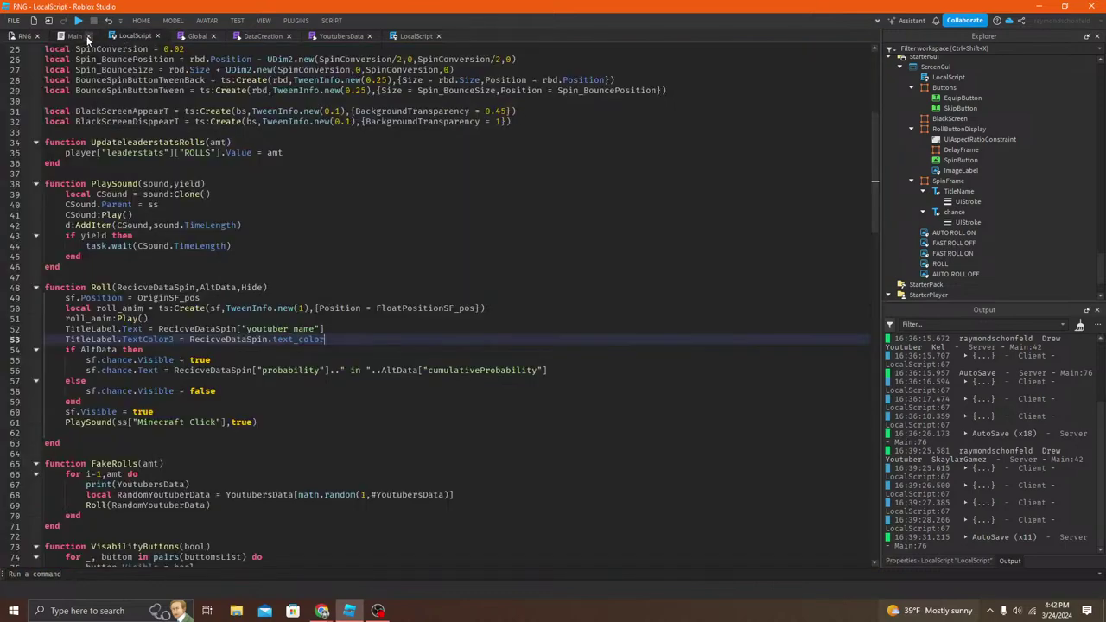
pyautogui.click(76, 36)
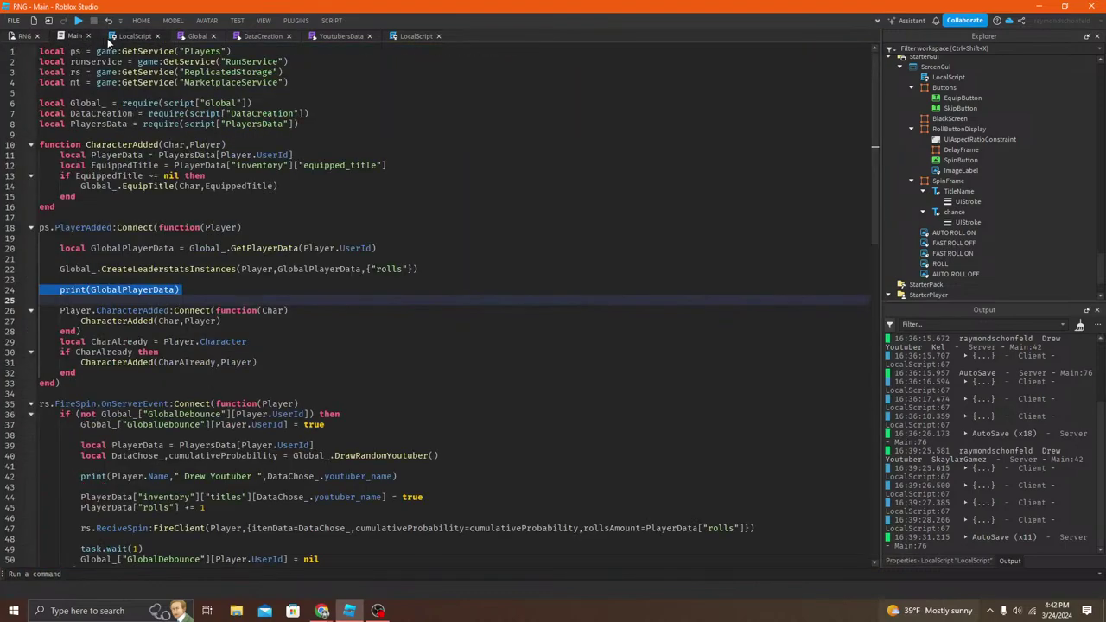
pyautogui.click(114, 37)
pyautogui.click(25, 36)
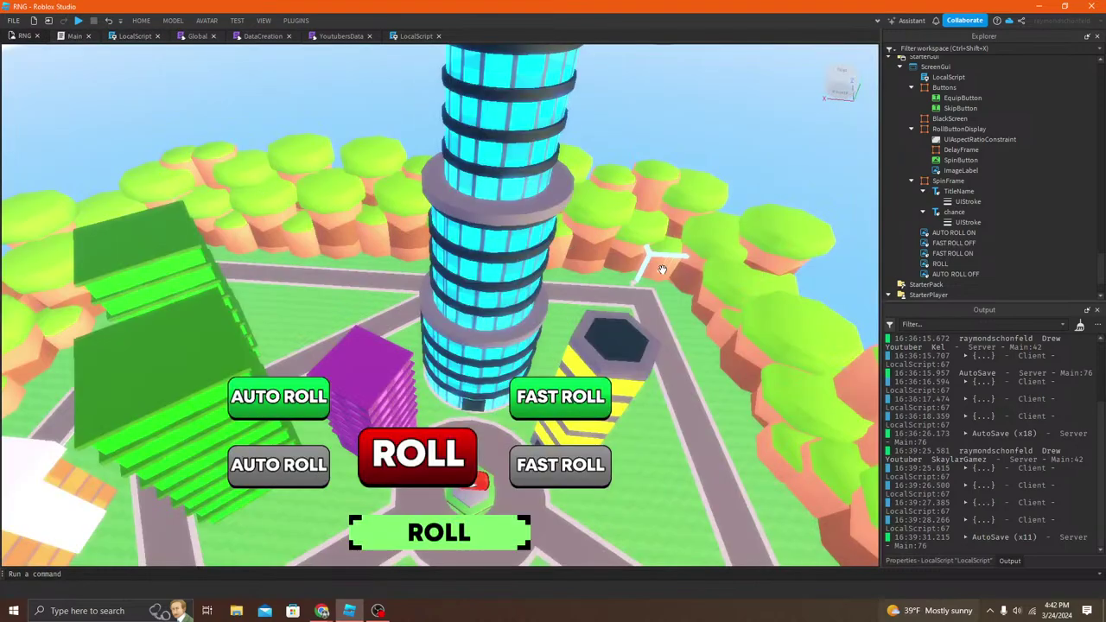
pyautogui.click(125, 36)
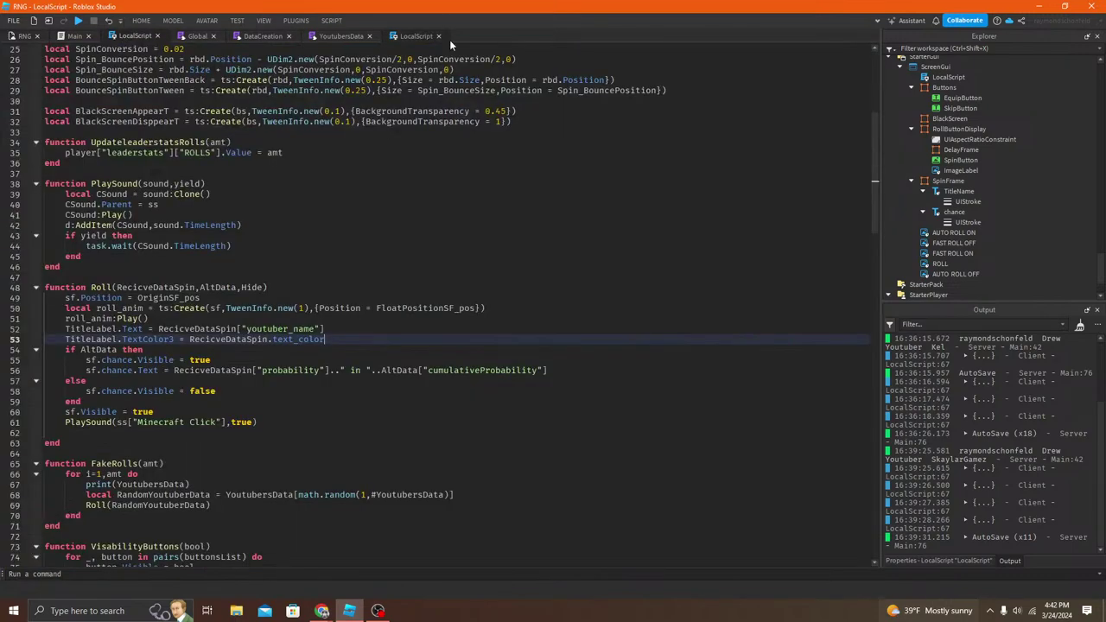
pyautogui.click(75, 37)
pyautogui.click(422, 360)
pyautogui.scroll(-5, 422, 360)
pyautogui.scroll(12, 278, 296)
# Step: Read through the Global module from the title-equipping and random-draw functions to the data-saving functions at its end
pyautogui.click(195, 35)
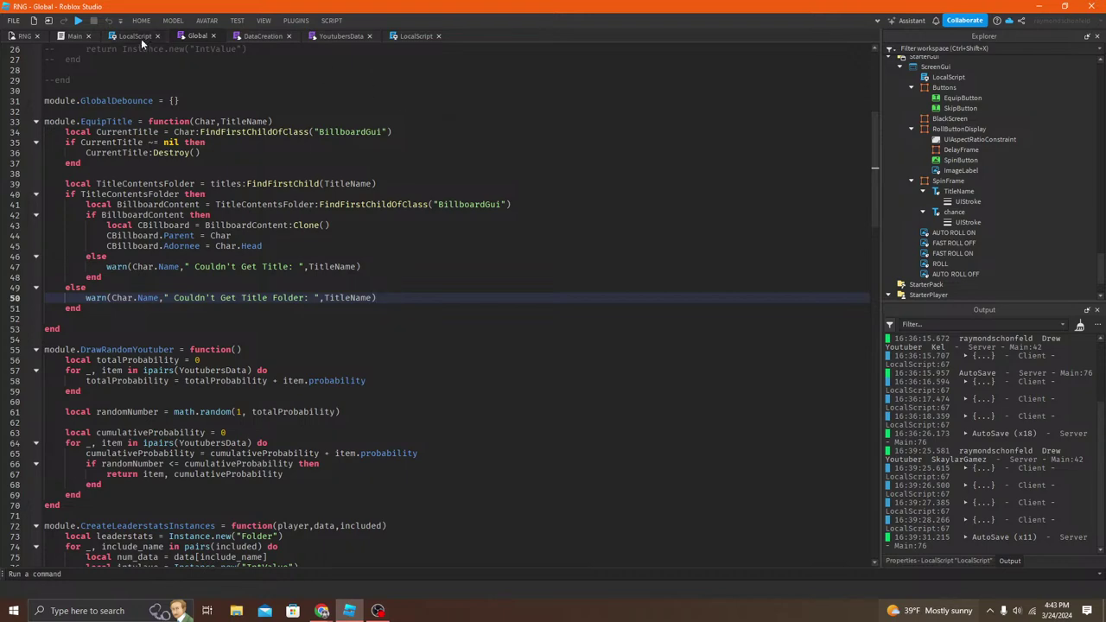
pyautogui.click(415, 280)
pyautogui.click(326, 298)
pyautogui.click(294, 310)
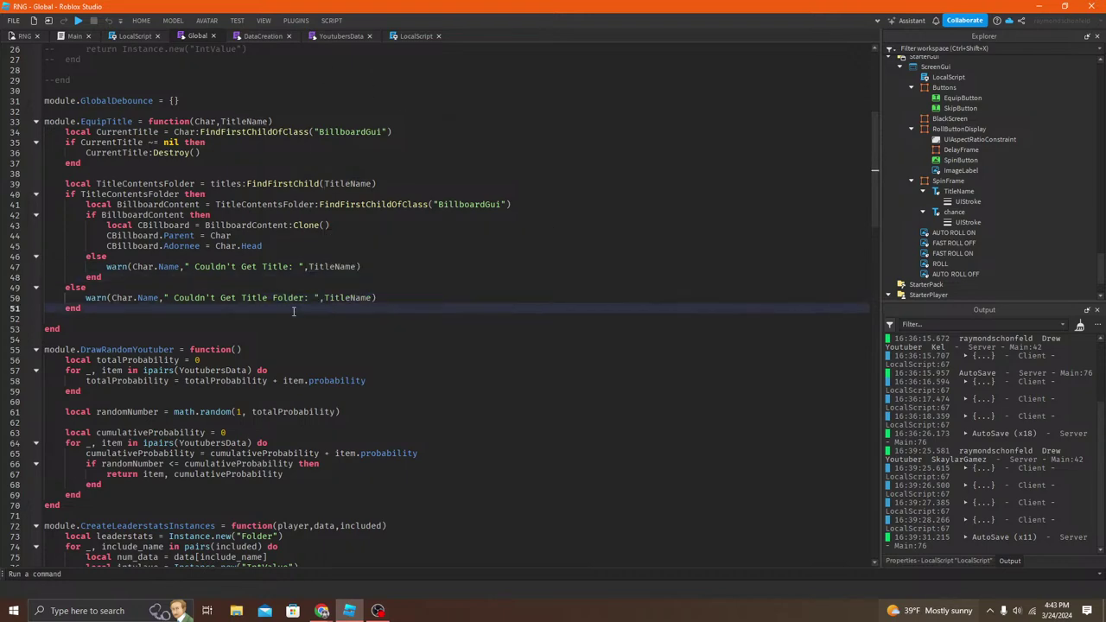
pyautogui.scroll(4, 343, 200)
pyautogui.scroll(-13, 344, 194)
pyautogui.scroll(-20, 343, 194)
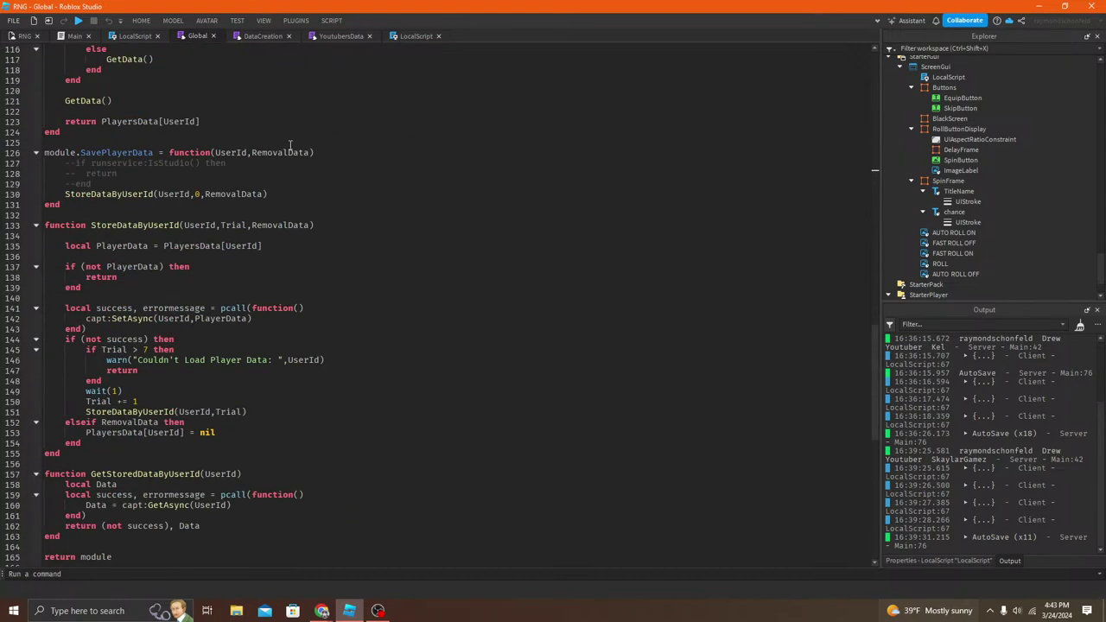
pyautogui.scroll(-6, 531, 204)
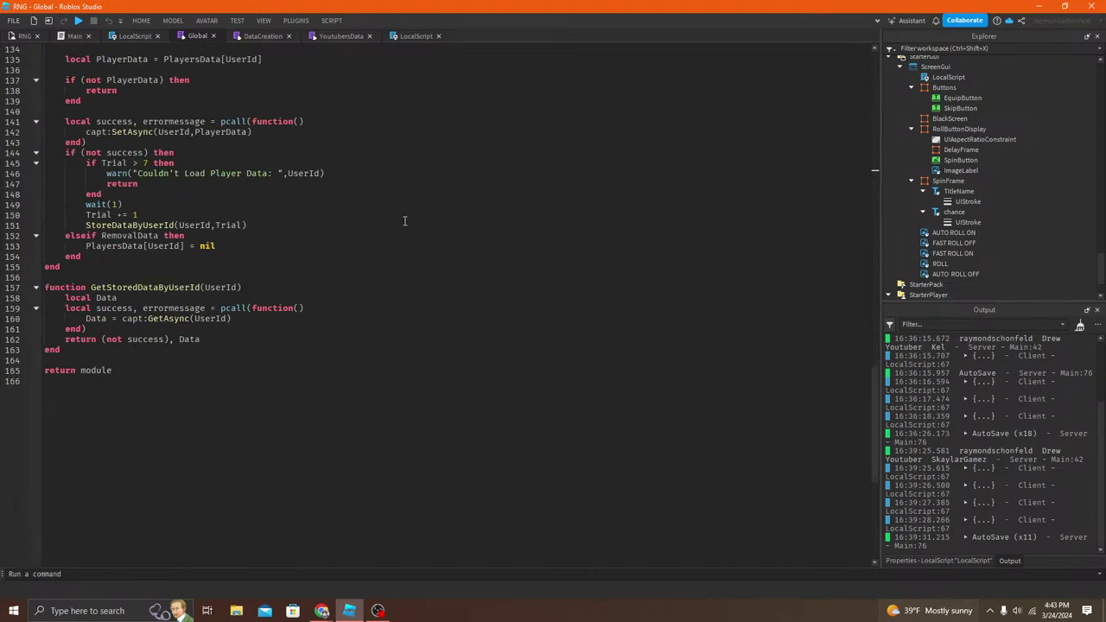
# Step: Return to the 3D scene and inspect the roads and roundabout around the monument from above
pyautogui.click(23, 36)
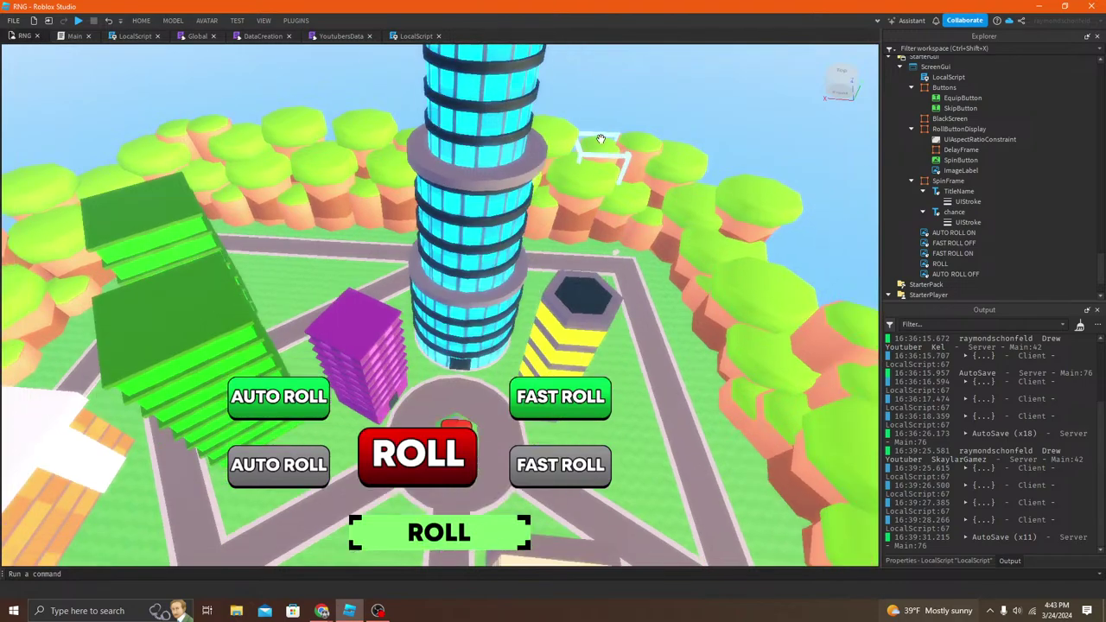
pyautogui.scroll(5, 467, 175)
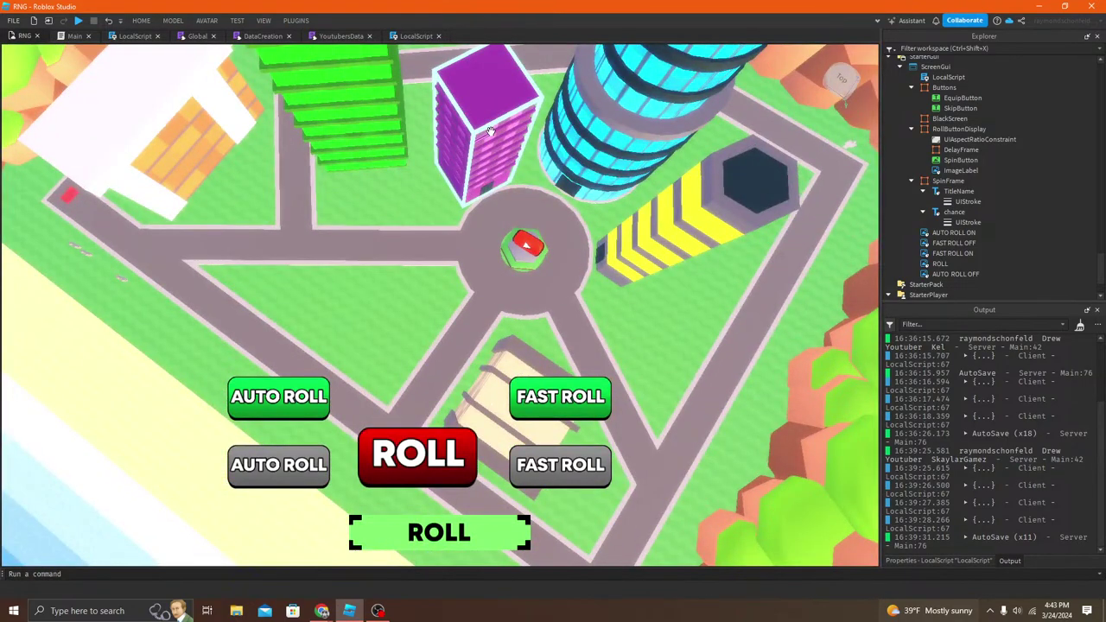
pyautogui.scroll(8, 473, 138)
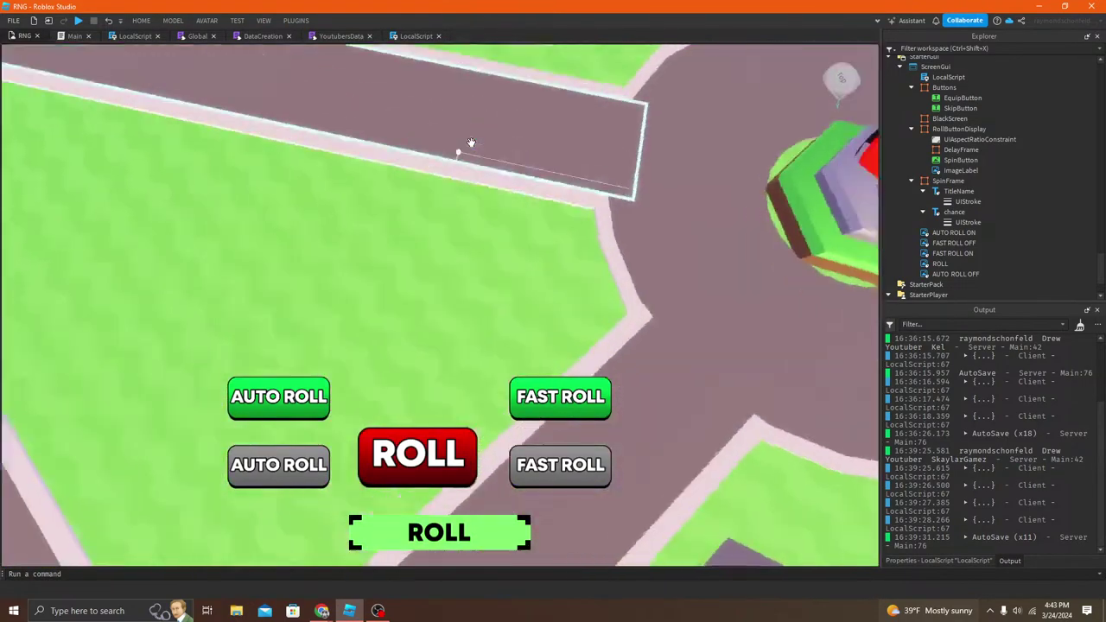
pyautogui.scroll(-10, 470, 143)
pyautogui.moveTo(471, 143); pyautogui.dragTo(466, 139, button='right')
pyautogui.scroll(4, 471, 142)
pyautogui.scroll(4, 466, 139)
pyautogui.scroll(-5, 272, 121)
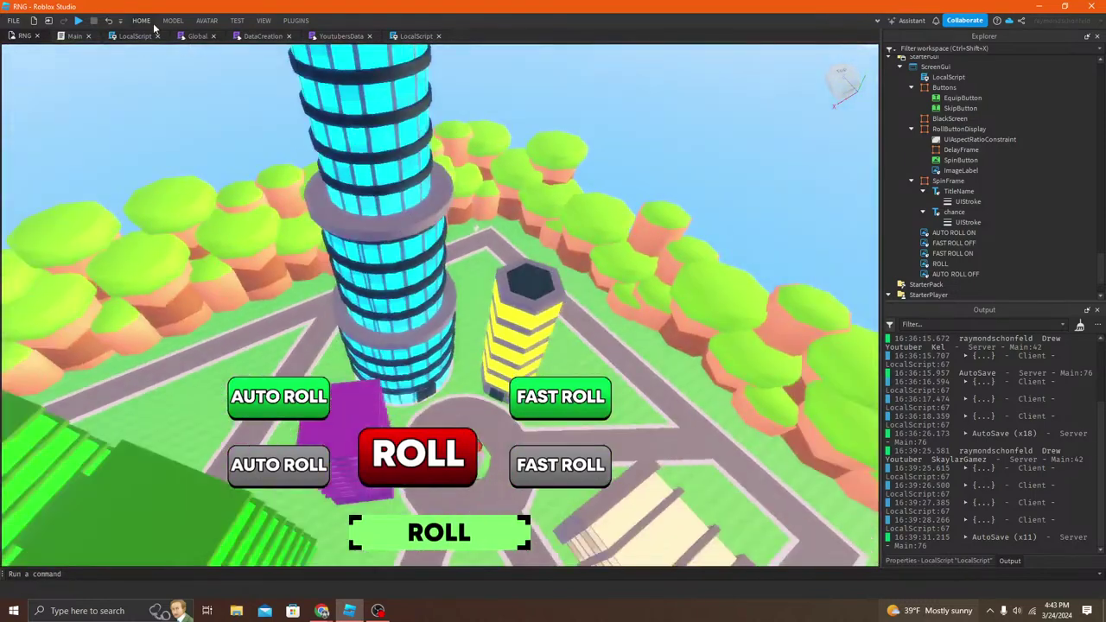
# Step: Start a new playtest, roll once, equip the drawn title and stop the playtest
pyautogui.click(149, 24)
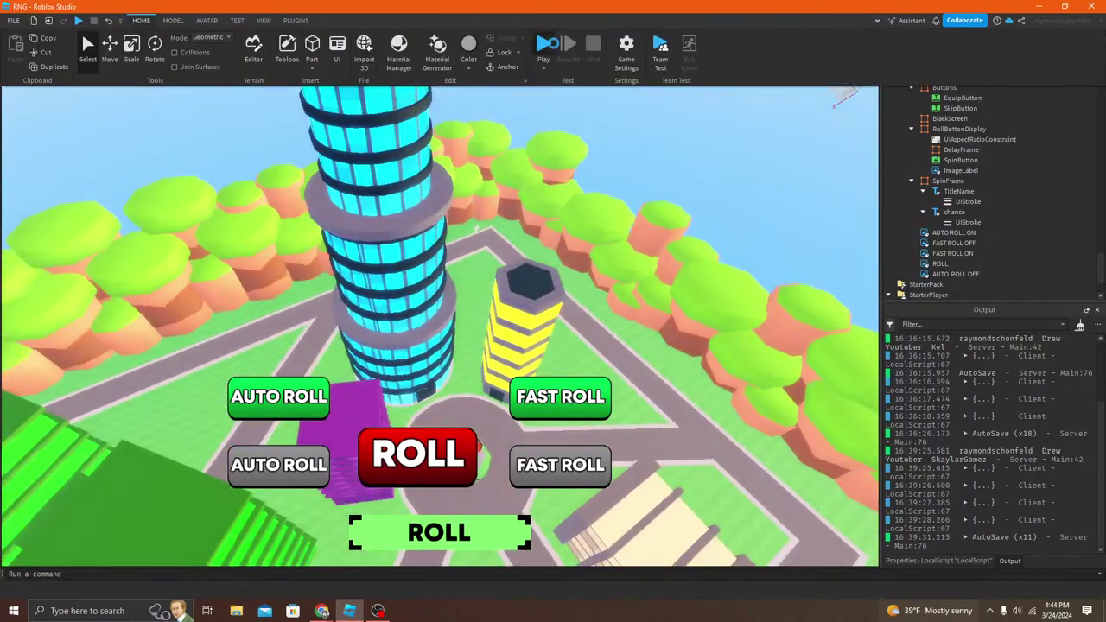
pyautogui.click(79, 21)
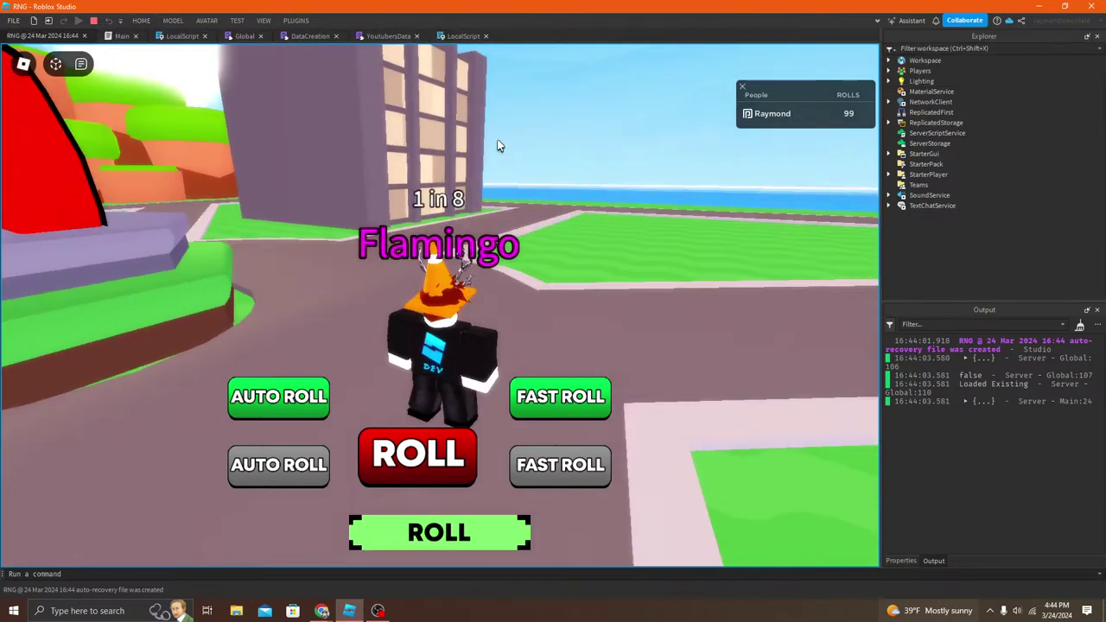
pyautogui.click(411, 525)
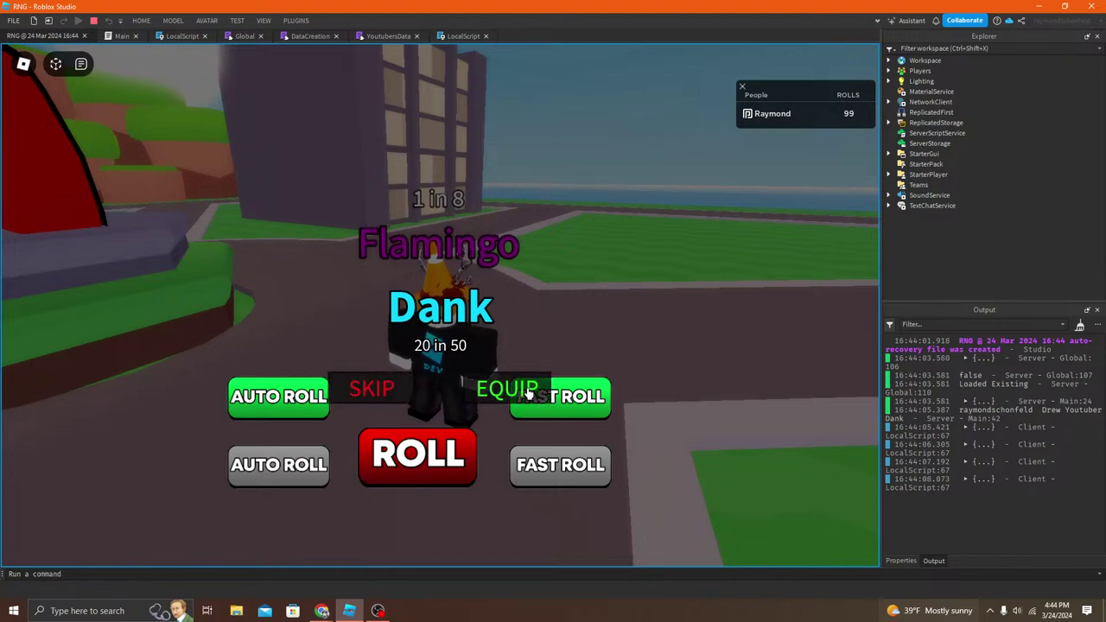
pyautogui.click(510, 386)
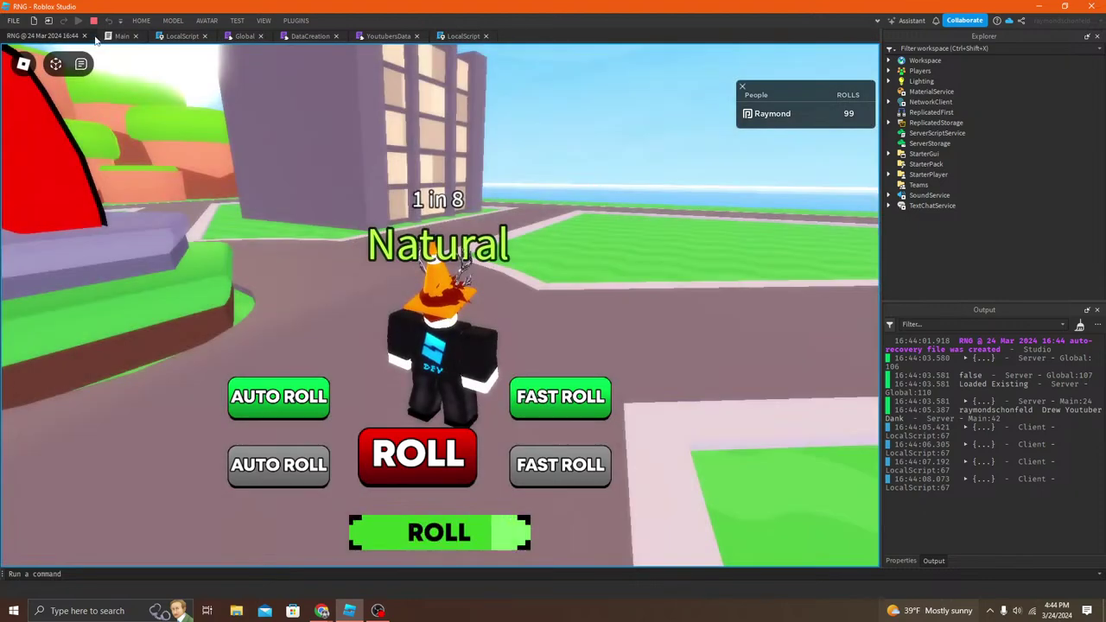
pyautogui.click(93, 20)
# Step: Collapse the Workspace tree and the Flamgo title folder, and select the mrbeast folder inside Youtuber_titles
pyautogui.moveTo(409, 247); pyautogui.dragTo(286, 177, button='right')
pyautogui.scroll(10, 959, 169)
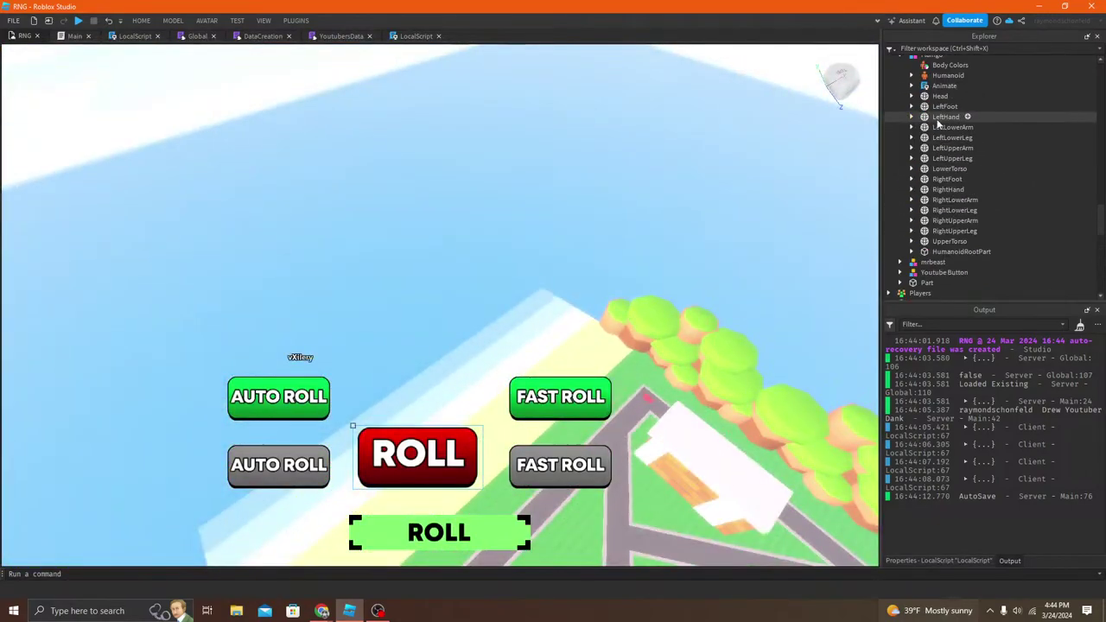
pyautogui.scroll(15, 1035, 163)
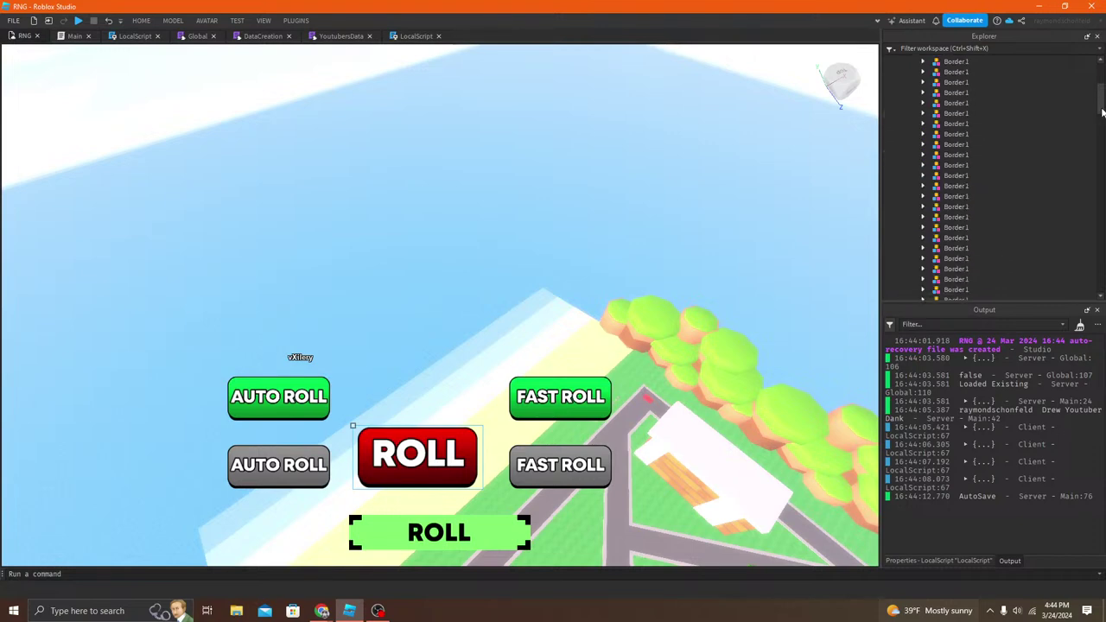
pyautogui.click(899, 90)
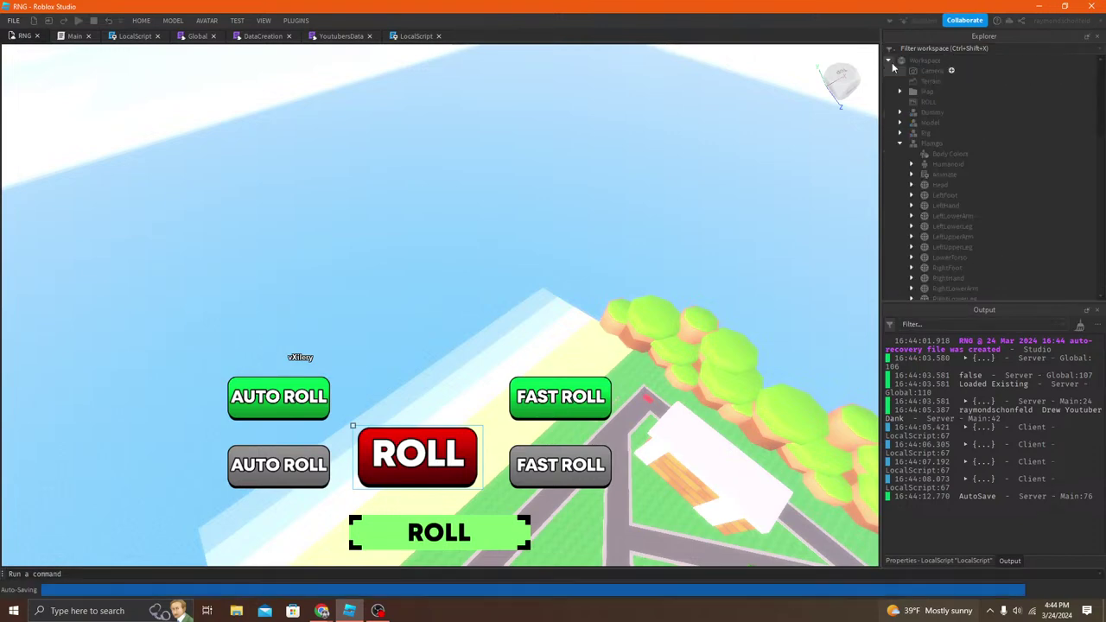
pyautogui.click(889, 61)
pyautogui.click(900, 154)
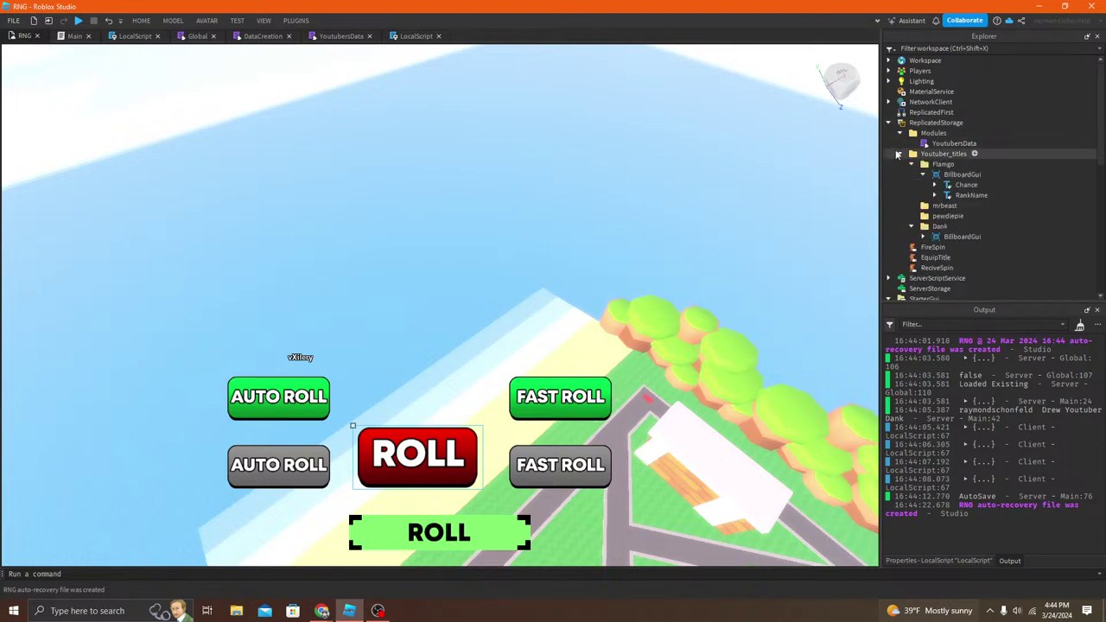
pyautogui.click(911, 164)
pyautogui.click(913, 174)
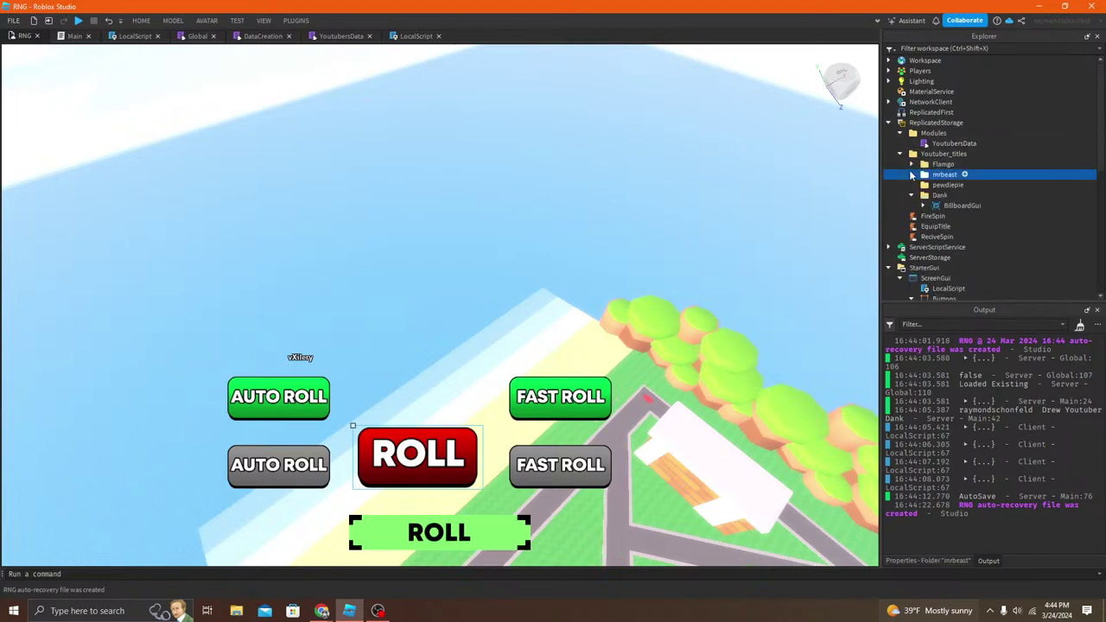
# Step: Duplicate the BillboardGui in the Flamgo title folder and move the copy into the mrbeast folder
pyautogui.click(912, 164)
pyautogui.click(950, 175)
pyautogui.hotkey('ctrl', 'd')
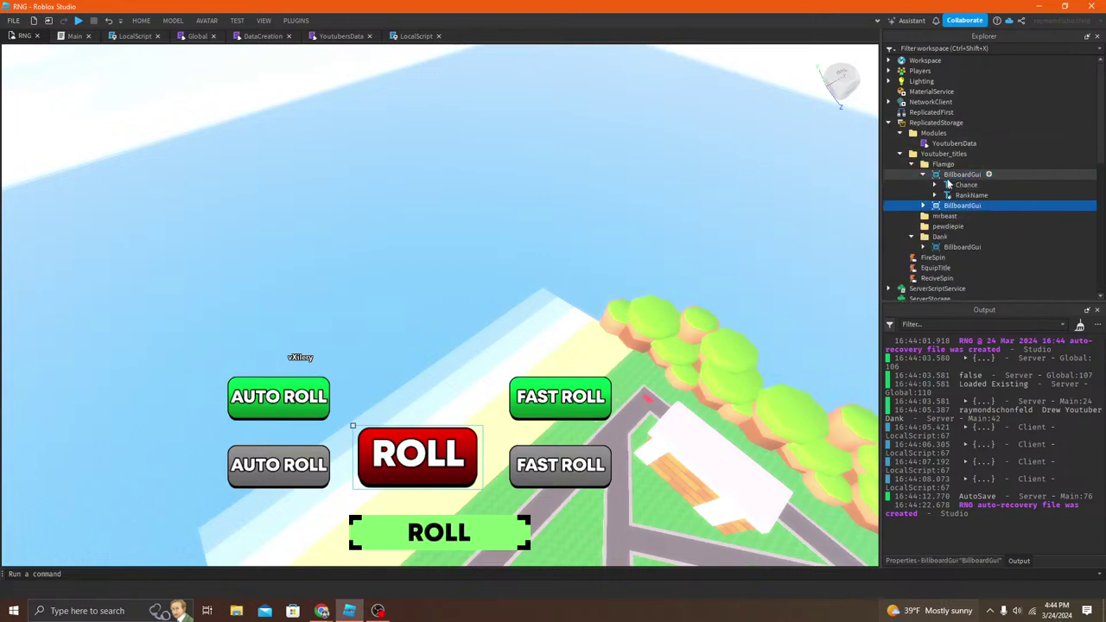
pyautogui.click(935, 196)
pyautogui.moveTo(941, 221)
pyautogui.mouseDown()
pyautogui.moveTo(959, 233)
pyautogui.moveTo(946, 227)
pyautogui.mouseUp()
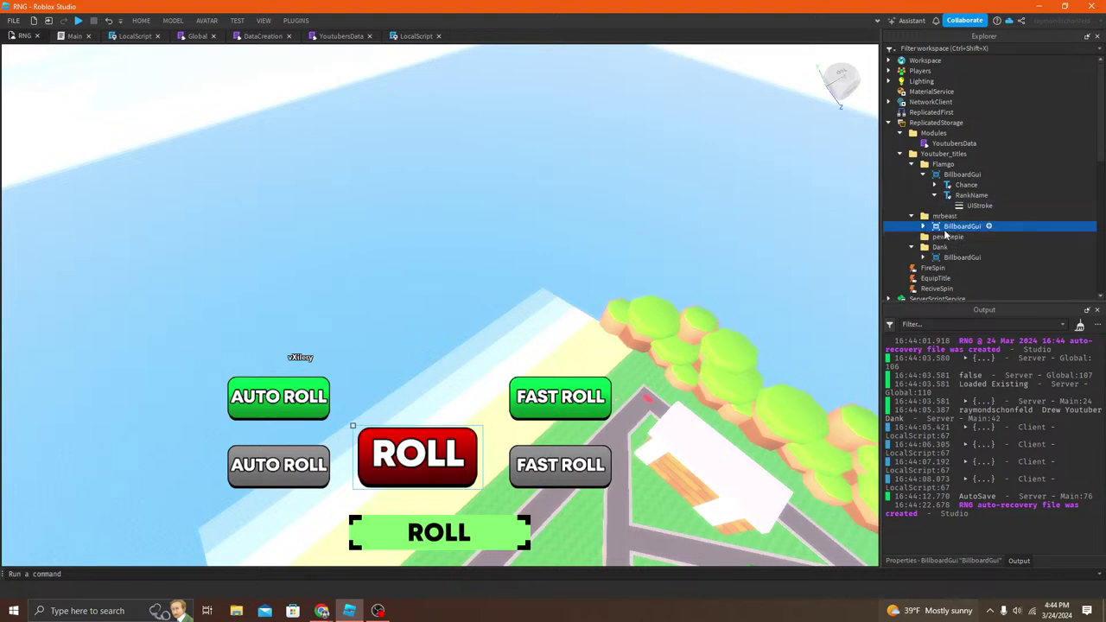
pyautogui.scroll(-3, 942, 142)
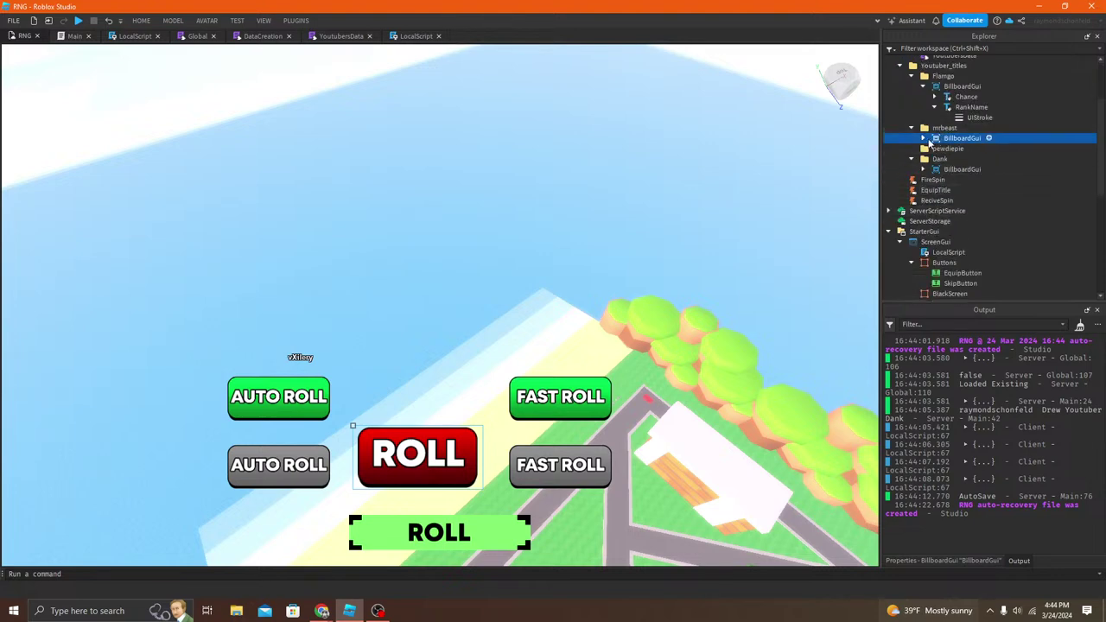
# Step: Move the Chance and RankName labels out of the mrbeast BillboardGui into the ScreenGui
pyautogui.click(924, 139)
pyautogui.click(945, 157)
pyautogui.click(952, 168)
pyautogui.click(953, 161)
pyautogui.keyDown('ctrl'); pyautogui.click(956, 149); pyautogui.keyUp('ctrl')
pyautogui.moveTo(958, 162); pyautogui.dragTo(980, 179)
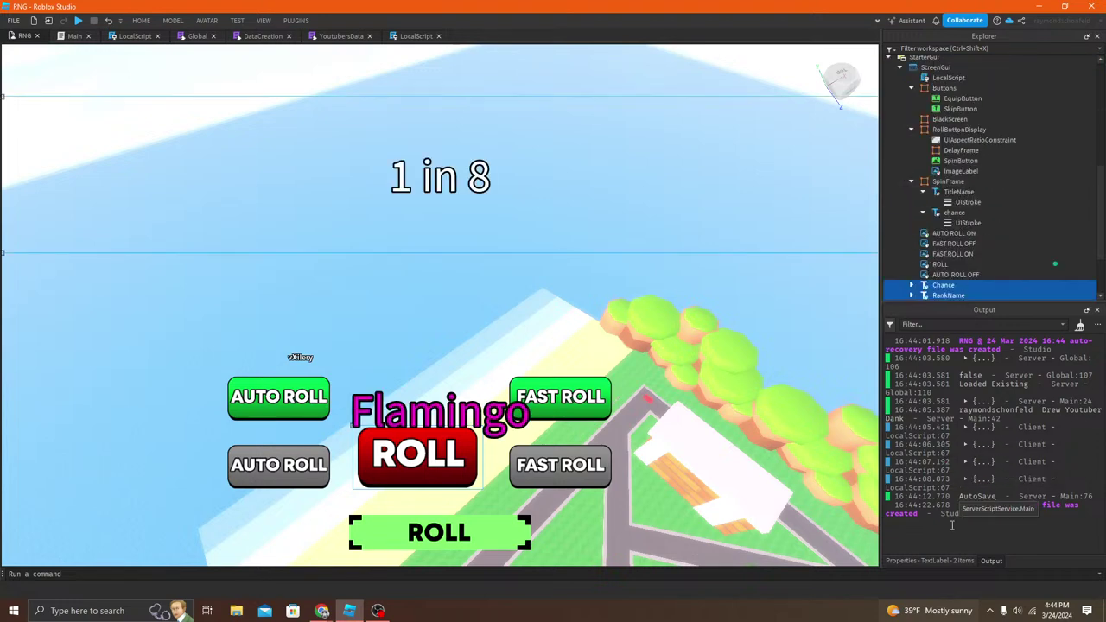
# Step: Set the text color of the RankName label in the ScreenGui to cyan, RGB 6, 215, 234
pyautogui.click(941, 562)
pyautogui.click(944, 296)
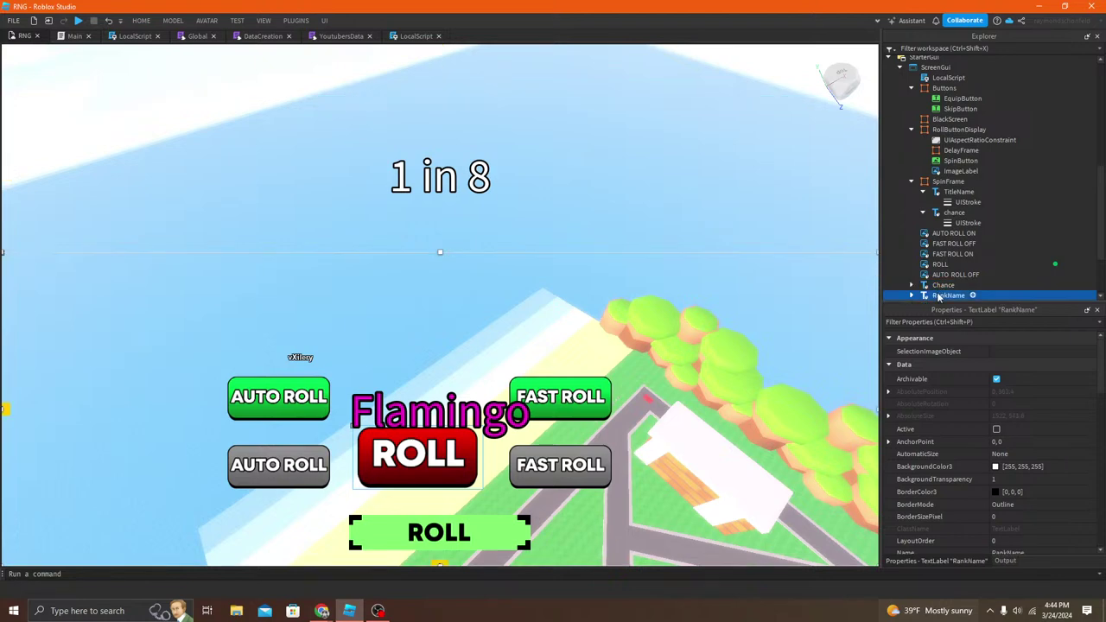
pyautogui.scroll(-10, 995, 420)
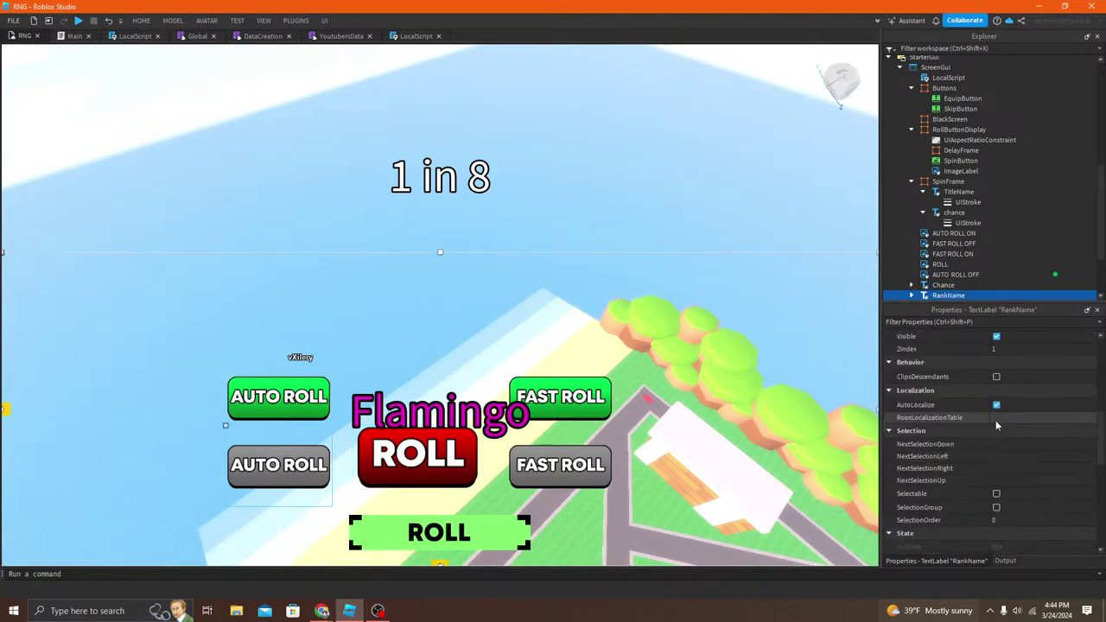
pyautogui.click(985, 503)
pyautogui.moveTo(579, 185); pyautogui.dragTo(756, 219)
pyautogui.click(789, 243)
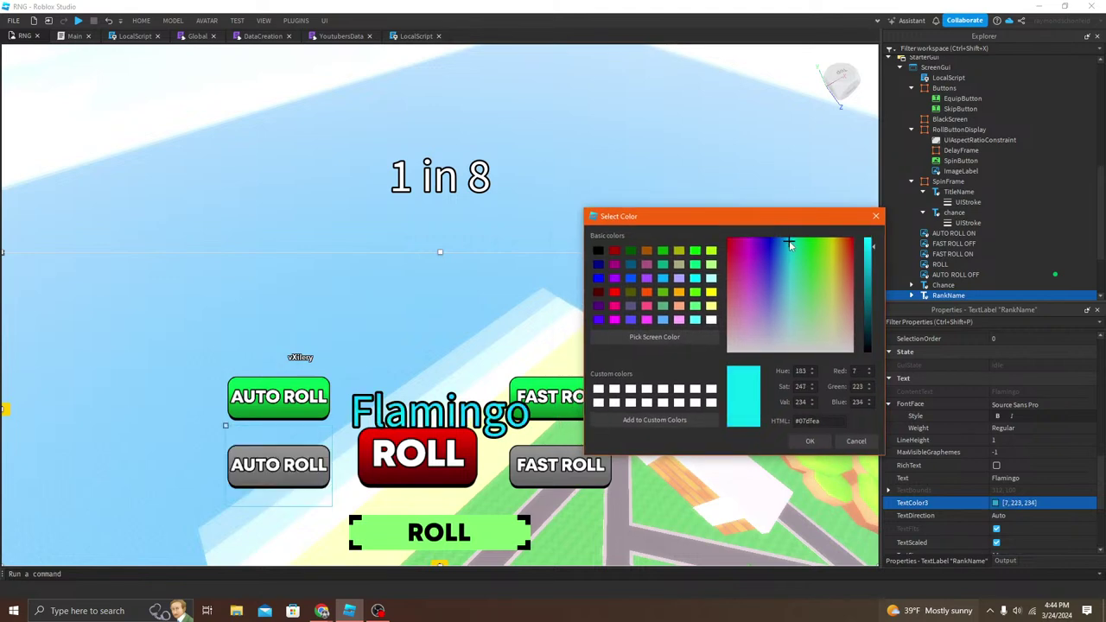
pyautogui.click(810, 442)
# Step: Set the cyan RankName label's text to "Mrbeast" and make its font bold
pyautogui.click(1005, 478)
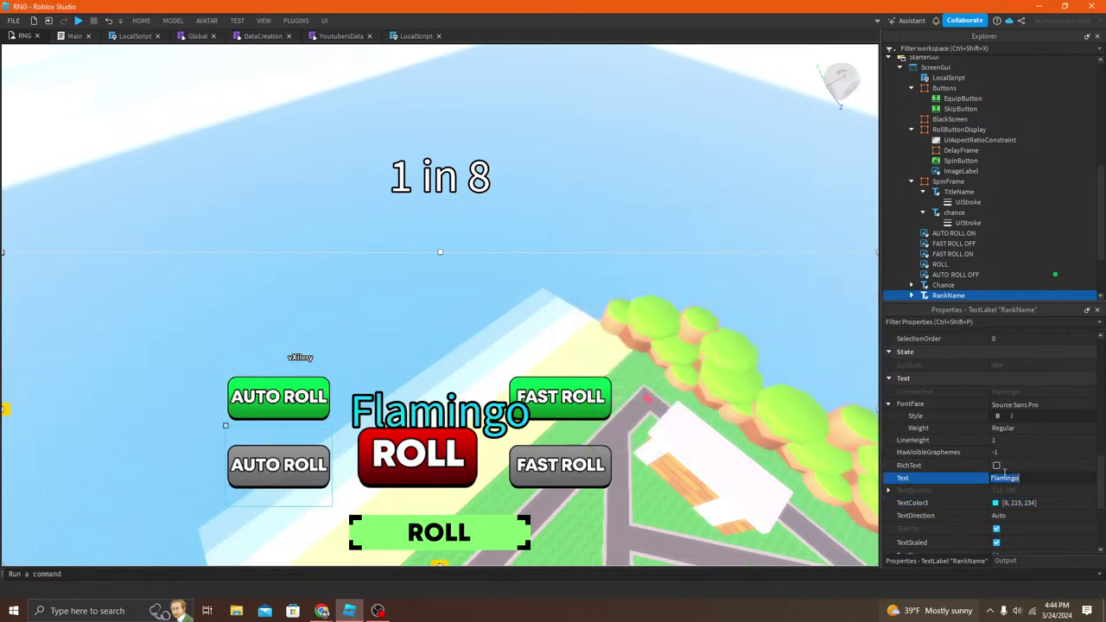
pyautogui.write('M')
pyautogui.press('Return')
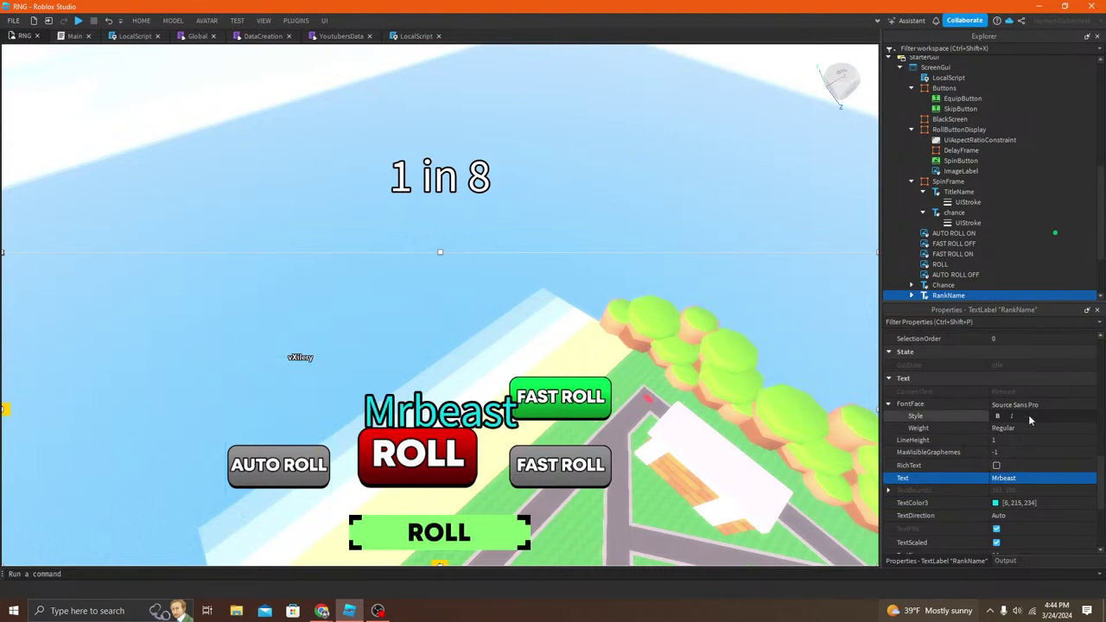
pyautogui.scroll(-2, 963, 286)
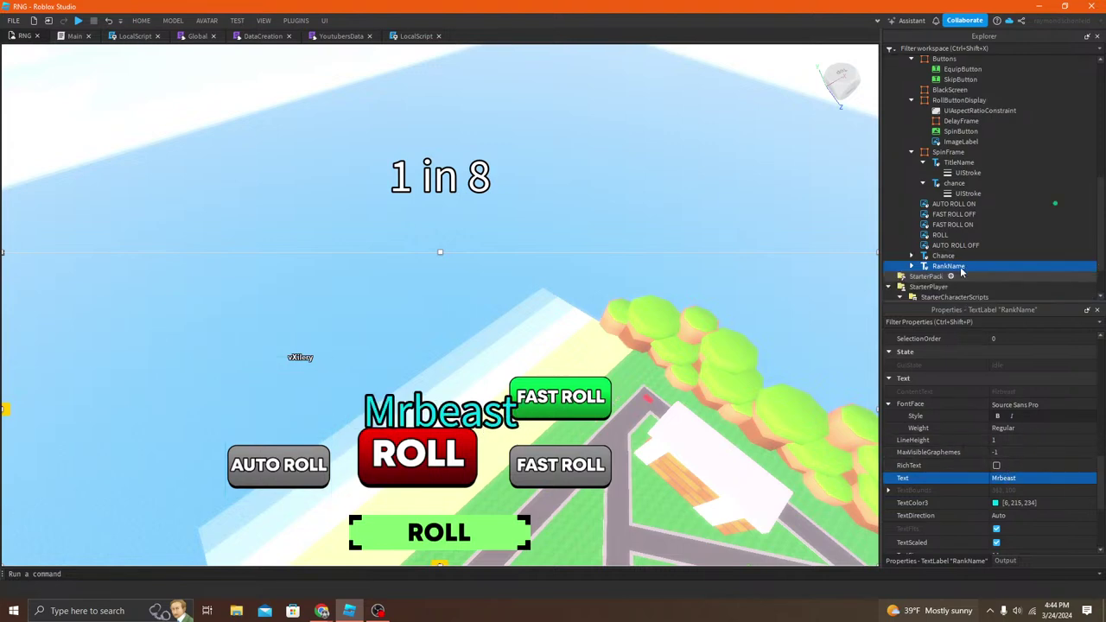
pyautogui.click(999, 418)
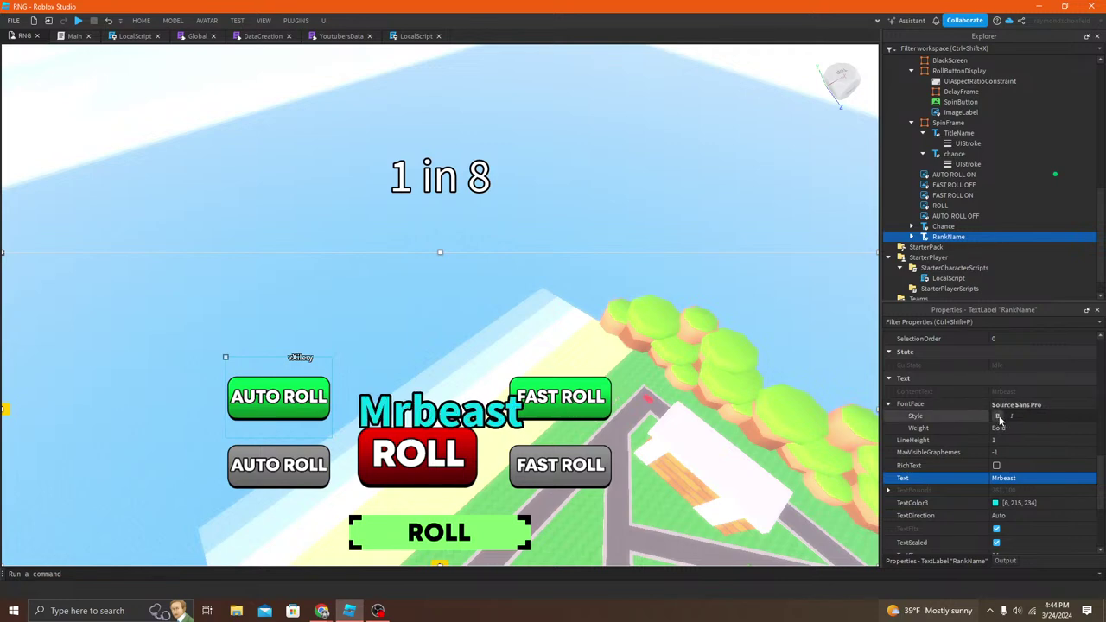
# Step: Move the Chance and RankName labels from the ScreenGui back into the mrbeast BillboardGui
pyautogui.keyDown('ctrl'); pyautogui.click(935, 228); pyautogui.keyUp('ctrl')
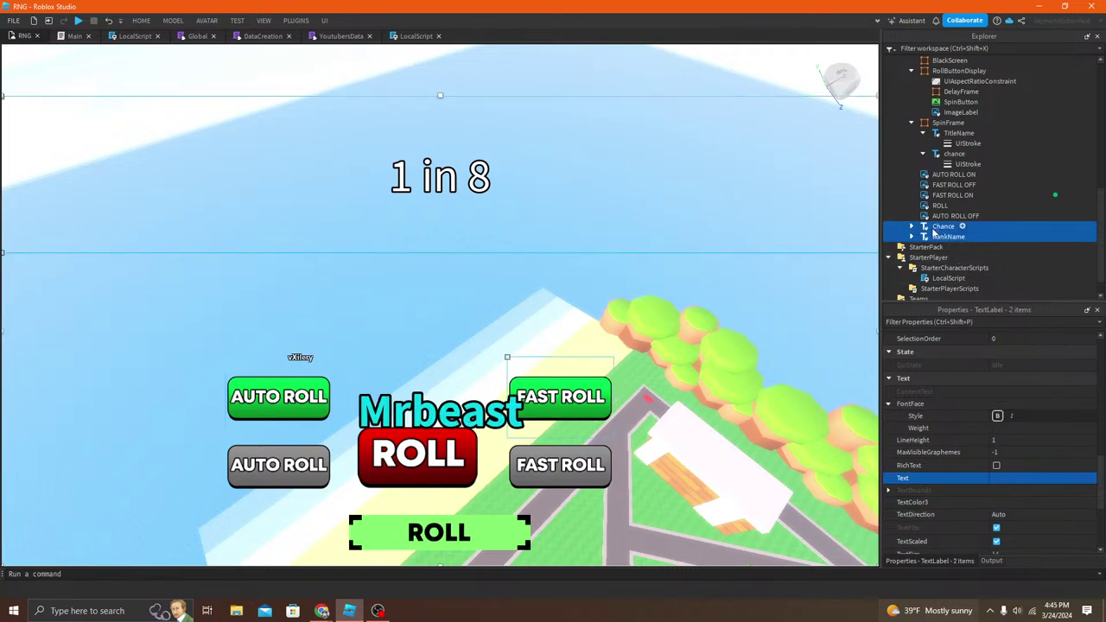
pyautogui.moveTo(934, 240); pyautogui.dragTo(953, 227)
pyautogui.click(953, 227)
# Step: Duplicate the Flamgo folder's BillboardGui again and move the copy into the pewdiepie folder
pyautogui.click(972, 175)
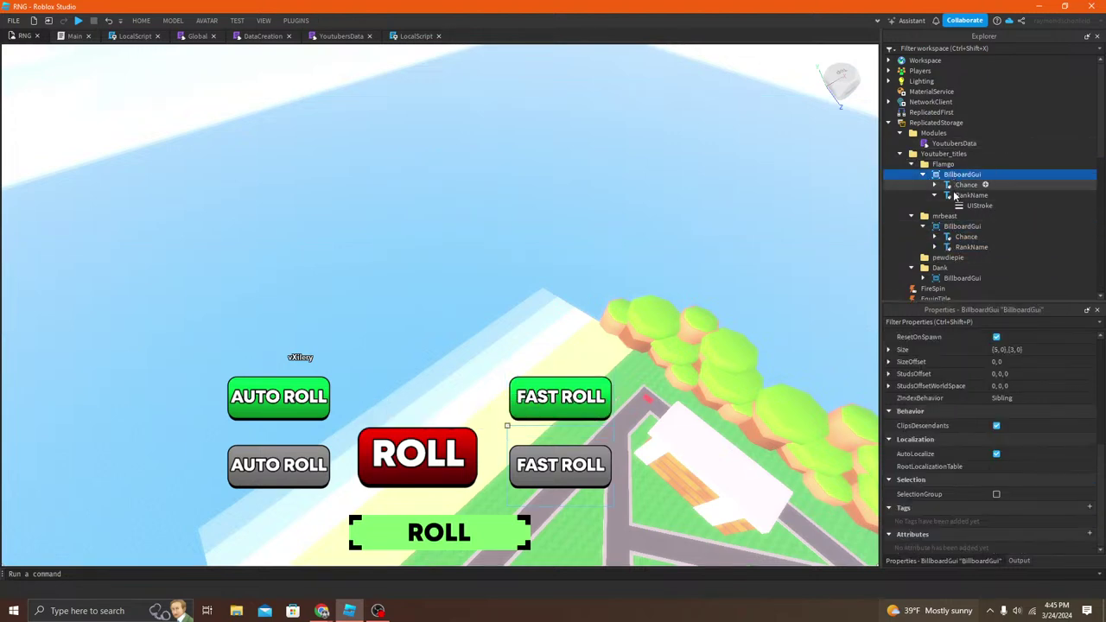
pyautogui.hotkey('ctrl', 'd')
pyautogui.moveTo(979, 216); pyautogui.dragTo(981, 269)
pyautogui.scroll(-1, 942, 256)
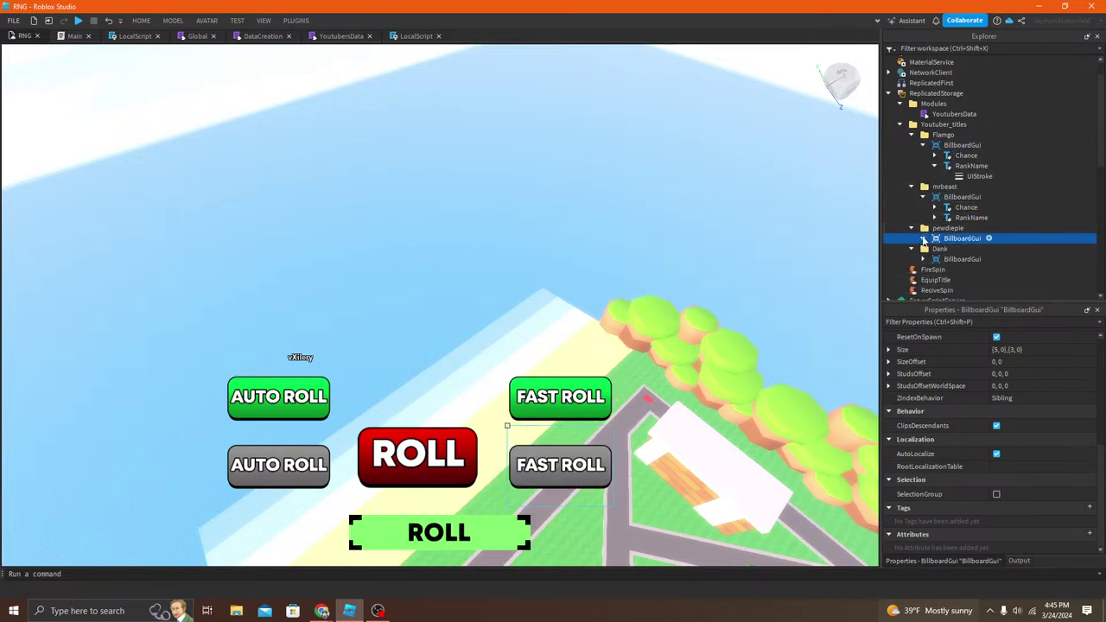
# Step: Move the Chance and RankName labels out of the pewdiepie BillboardGui into the ScreenGui
pyautogui.click(923, 237)
pyautogui.scroll(-1, 946, 242)
pyautogui.click(971, 230)
pyautogui.keyDown('shift'); pyautogui.click(966, 219); pyautogui.keyUp('shift')
pyautogui.moveTo(972, 219)
pyautogui.mouseDown()
pyautogui.moveTo(999, 244)
pyautogui.moveTo(1000, 139)
pyautogui.moveTo(995, 197)
pyautogui.moveTo(959, 214)
pyautogui.mouseUp()
pyautogui.scroll(-2, 942, 241)
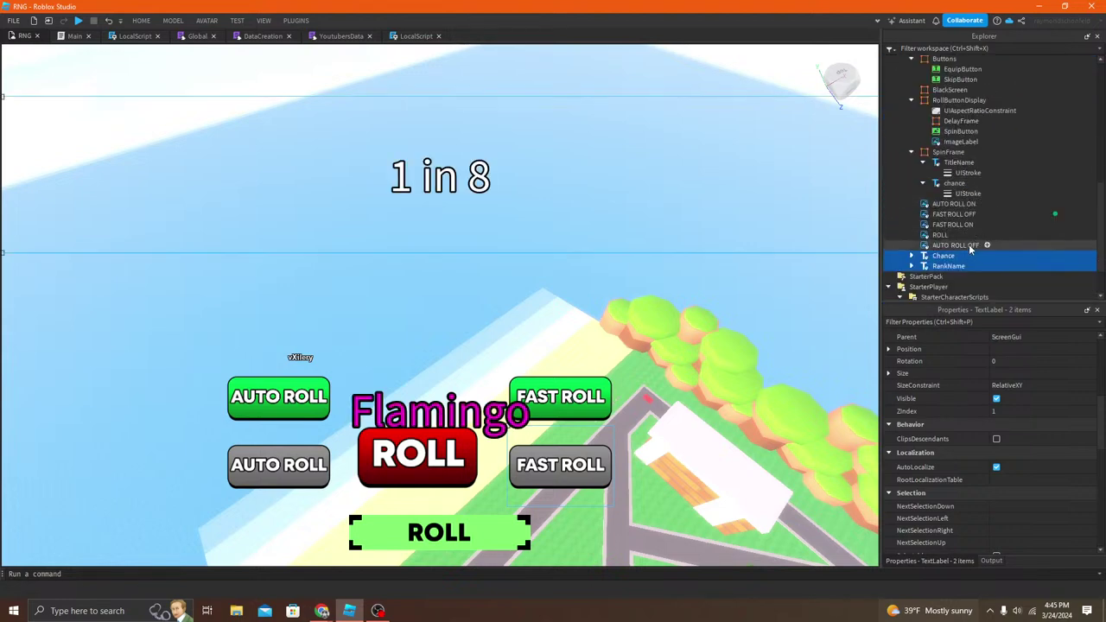
# Step: Set the text color of the pewdiepie title's RankName label to red, RGB 234, 0, 4
pyautogui.click(942, 238)
pyautogui.click(940, 227)
pyautogui.click(937, 238)
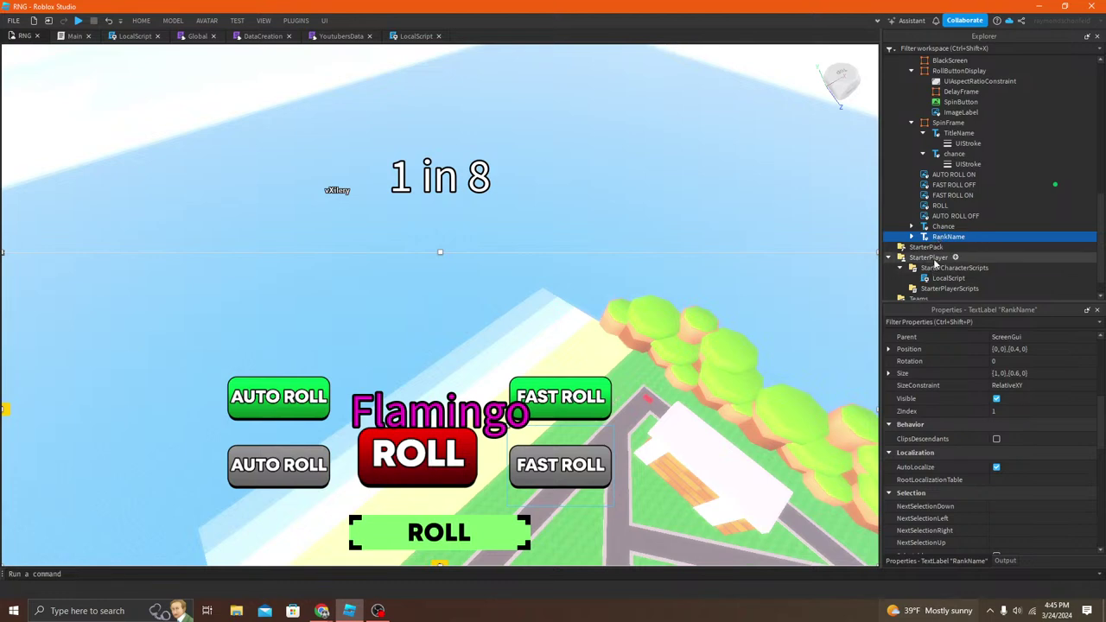
pyautogui.click(934, 228)
pyautogui.click(934, 236)
pyautogui.scroll(-10, 1045, 395)
pyautogui.click(995, 382)
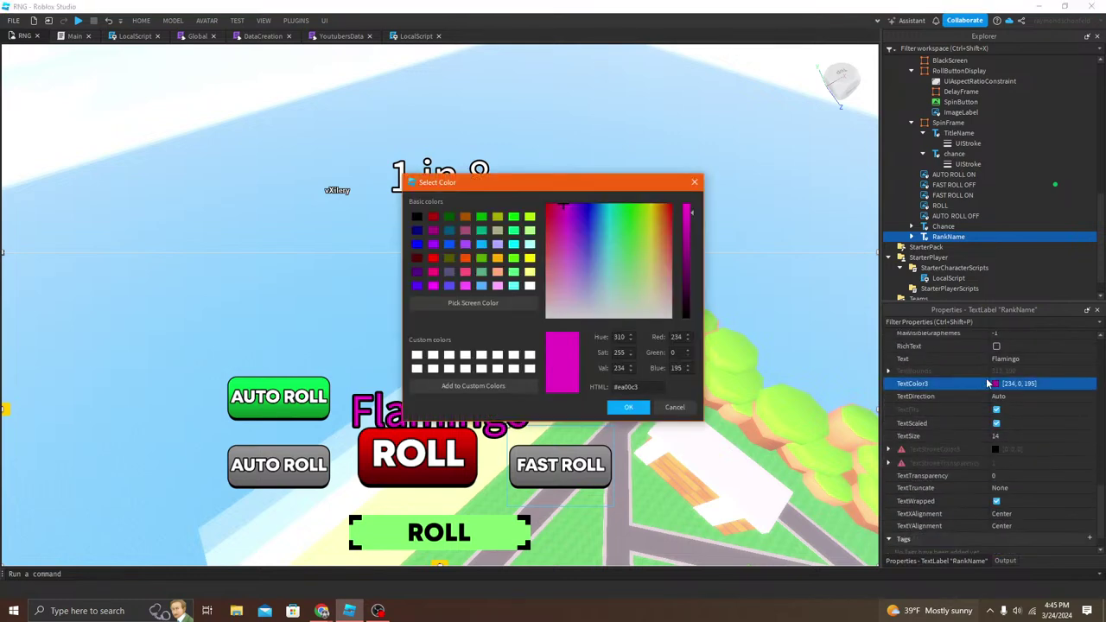
pyautogui.moveTo(613, 183); pyautogui.dragTo(883, 261)
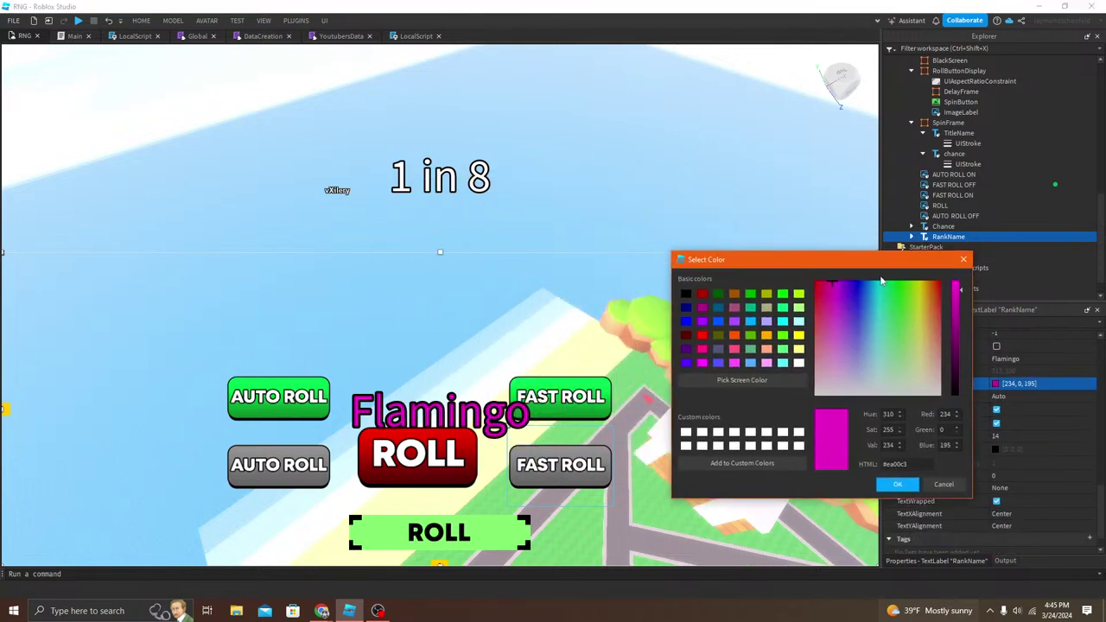
pyautogui.moveTo(817, 283)
pyautogui.mouseDown()
pyautogui.moveTo(830, 286)
pyautogui.moveTo(806, 279)
pyautogui.mouseUp()
pyautogui.click(900, 486)
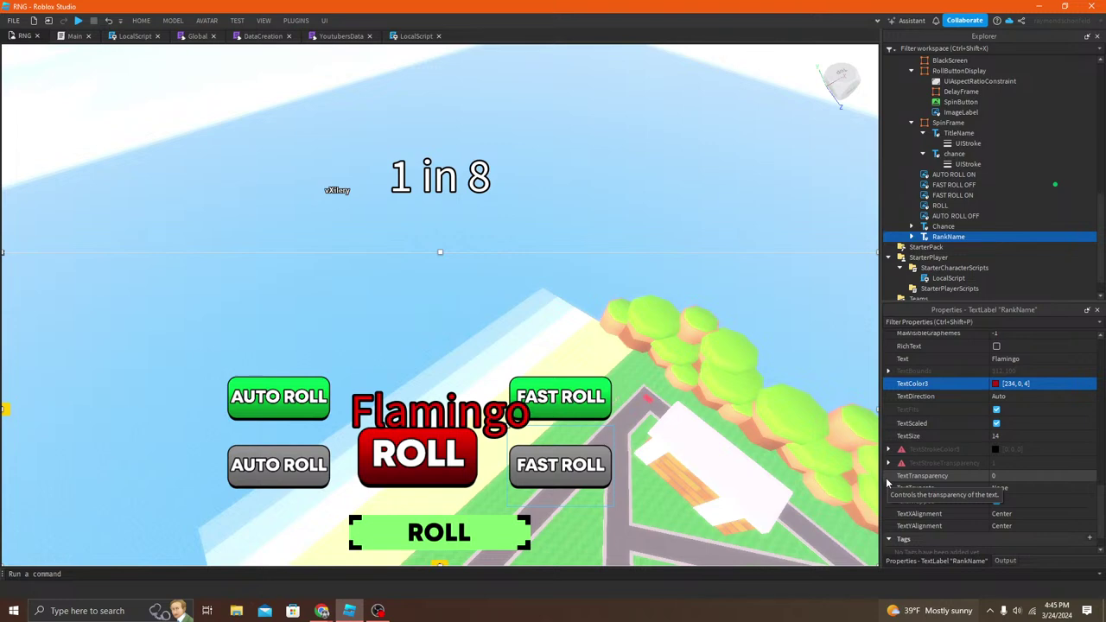
# Step: Change the red RankName label's text to "Pewdiepie"
pyautogui.click(1016, 359)
pyautogui.write('PewdieP')
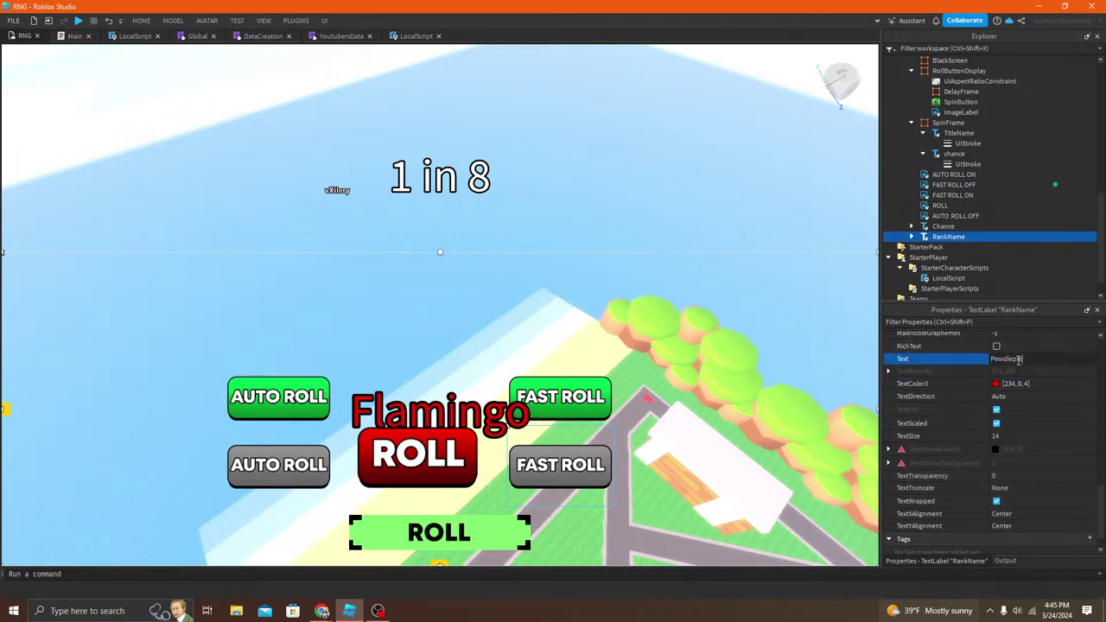
pyautogui.press('Return')
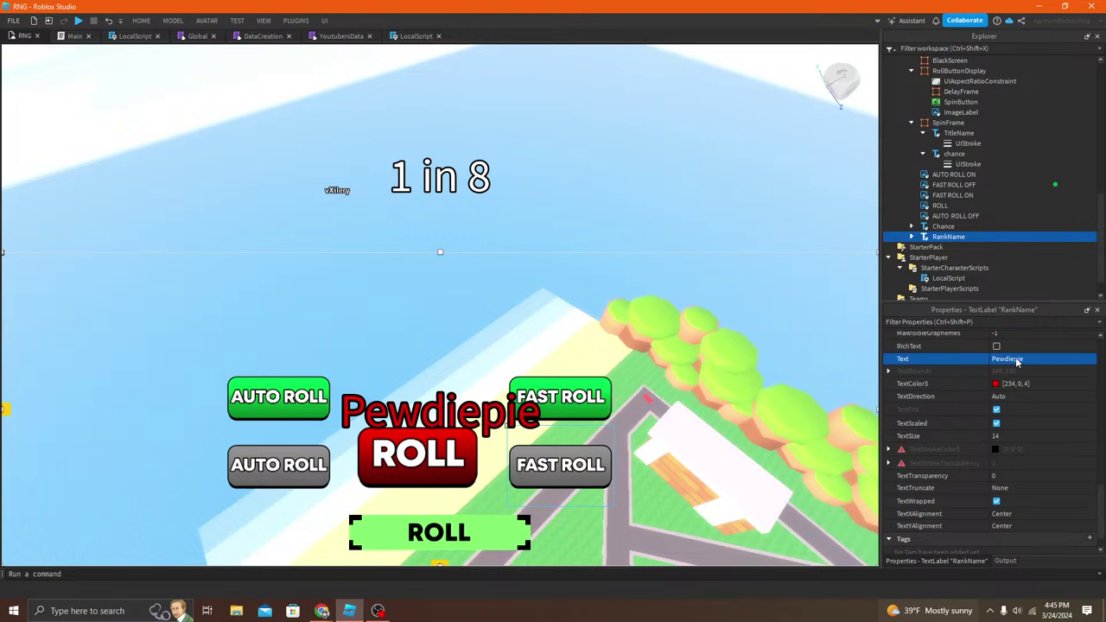
# Step: Move the Chance and RankName labels from the ScreenGui back into the pewdiepie BillboardGui
pyautogui.keyDown('ctrl'); pyautogui.click(935, 227); pyautogui.keyUp('ctrl')
pyautogui.moveTo(937, 233); pyautogui.dragTo(965, 251)
pyautogui.scroll(10, 963, 177)
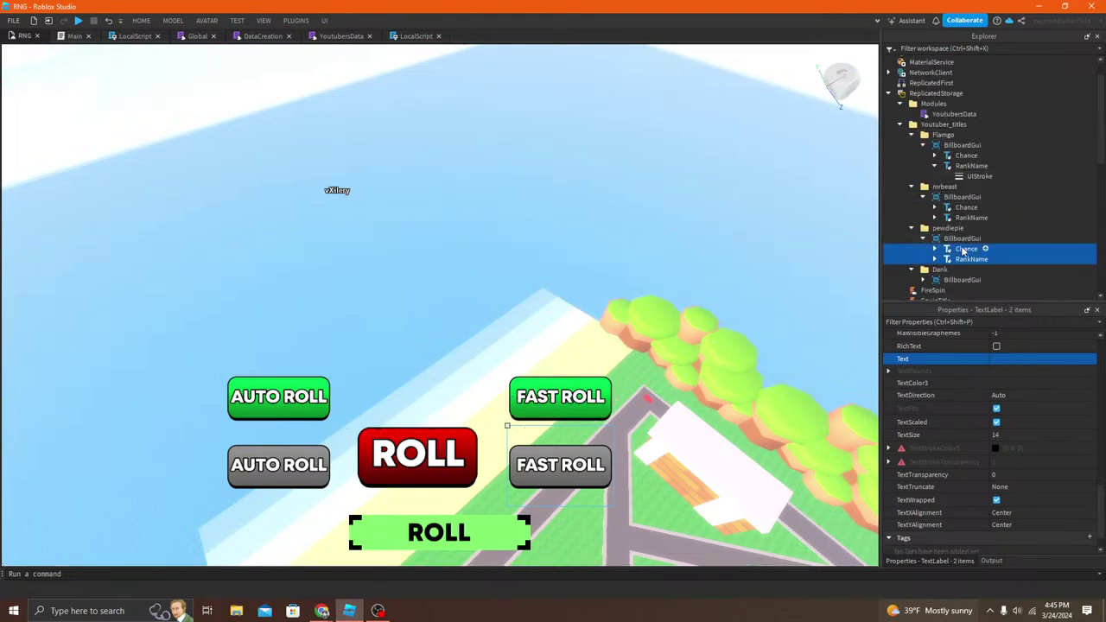
pyautogui.scroll(-1, 966, 251)
# Step: Move the Chance and RankName labels out of the Dank folder's BillboardGui into the ScreenGui
pyautogui.click(390, 37)
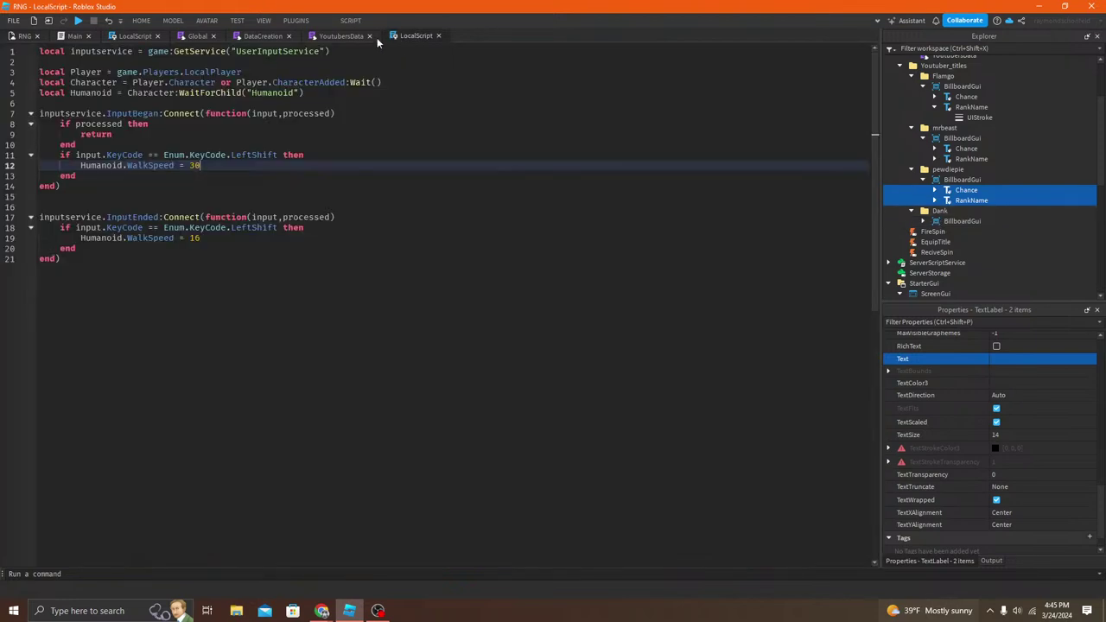
pyautogui.click(24, 36)
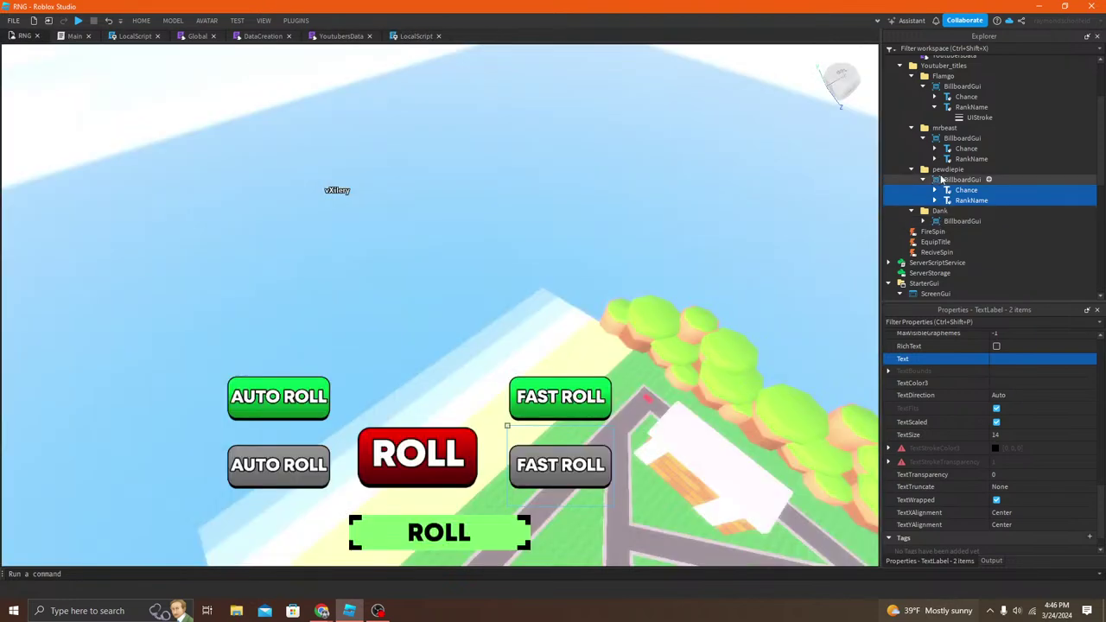
pyautogui.click(922, 221)
pyautogui.click(947, 232)
pyautogui.keyDown('ctrl'); pyautogui.click(950, 241); pyautogui.keyUp('ctrl')
pyautogui.moveTo(977, 231); pyautogui.dragTo(1001, 105)
pyautogui.scroll(-8, 1010, 205)
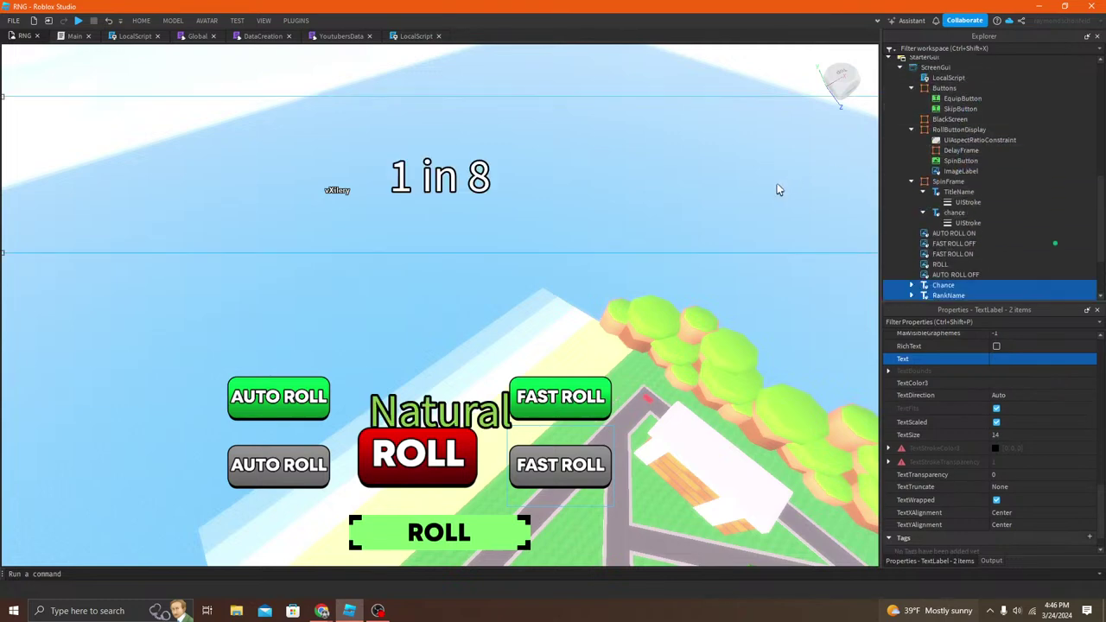
pyautogui.scroll(-1, 1000, 242)
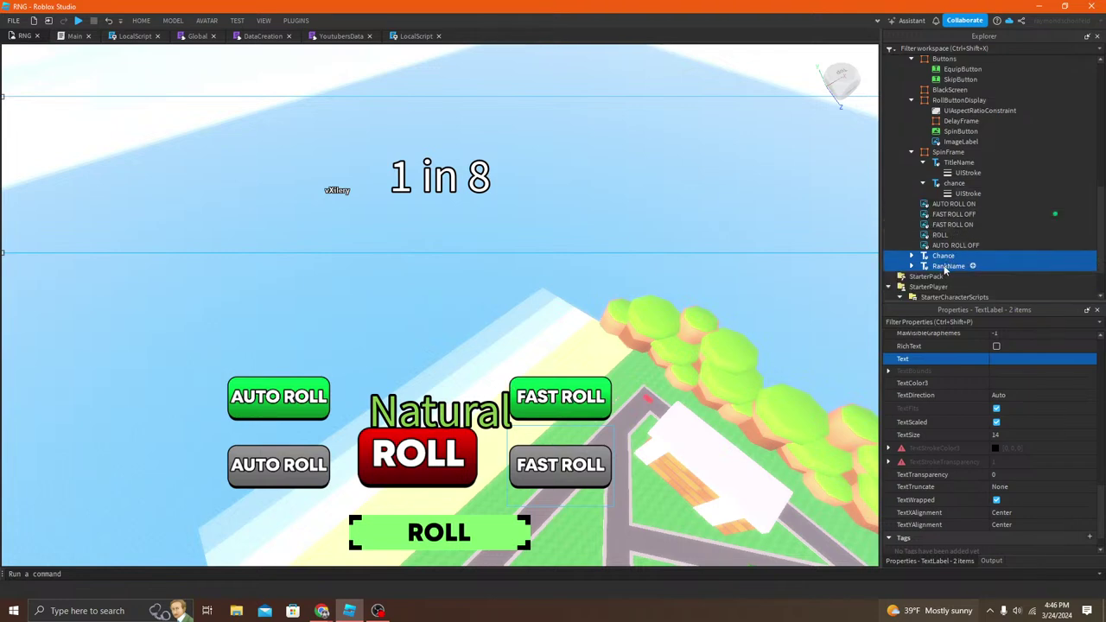
# Step: Change the text of the Dank title's RankName label to "Dank"
pyautogui.click(948, 266)
pyautogui.click(1025, 355)
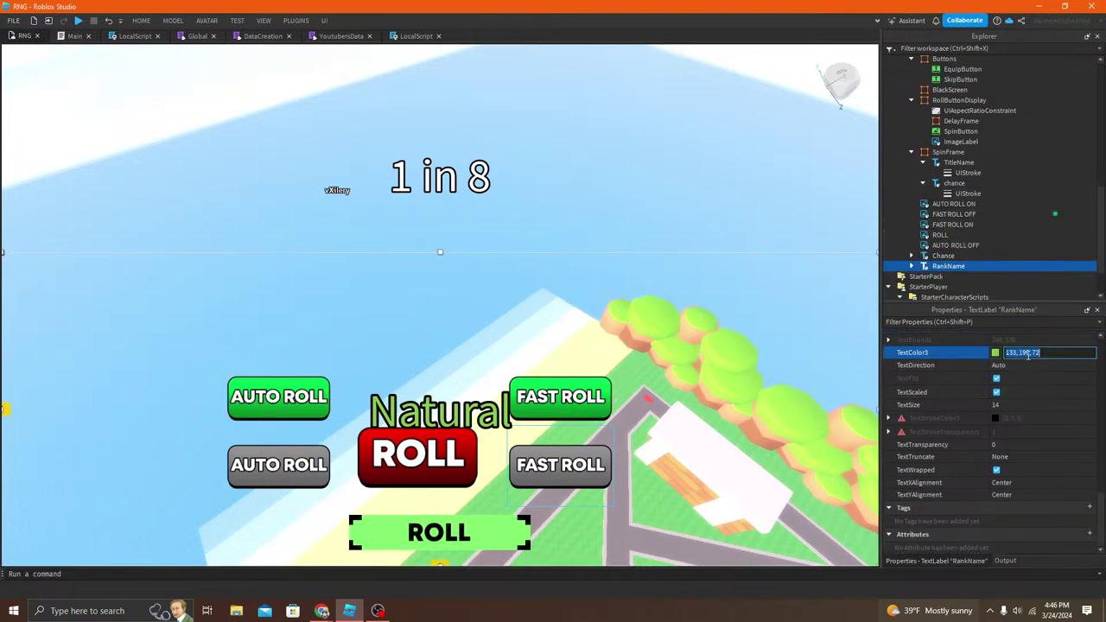
pyautogui.scroll(1, 1025, 363)
pyautogui.click(1025, 367)
pyautogui.write('Dan')
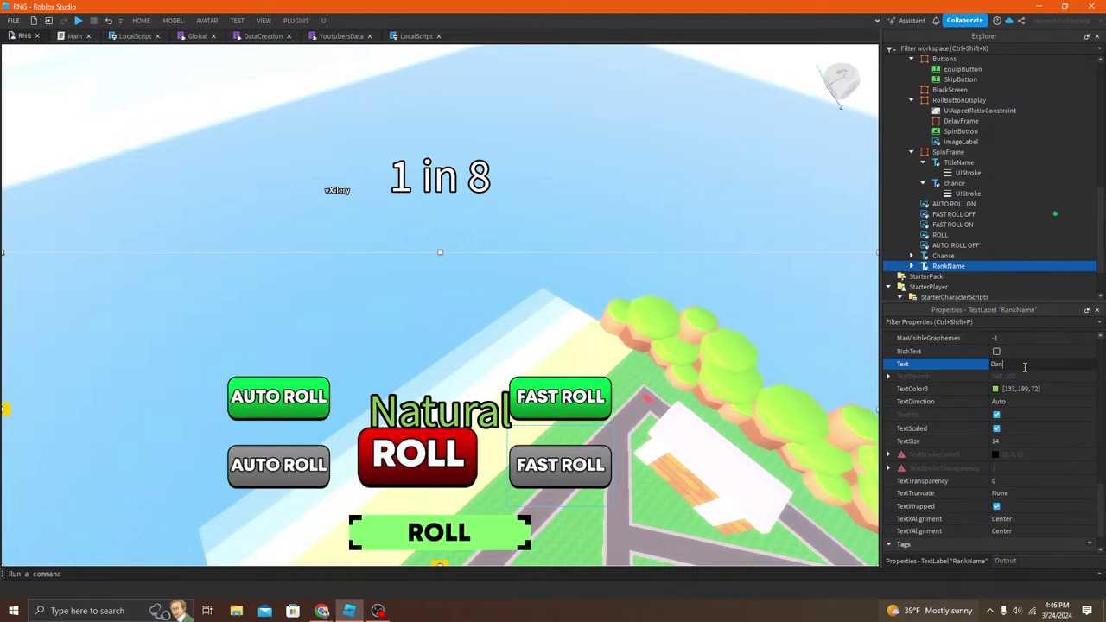
pyautogui.write('k')
pyautogui.press('Return')
# Step: Set the Dank RankName label's text color to yellow, RGB 255, 255, 1
pyautogui.click(996, 388)
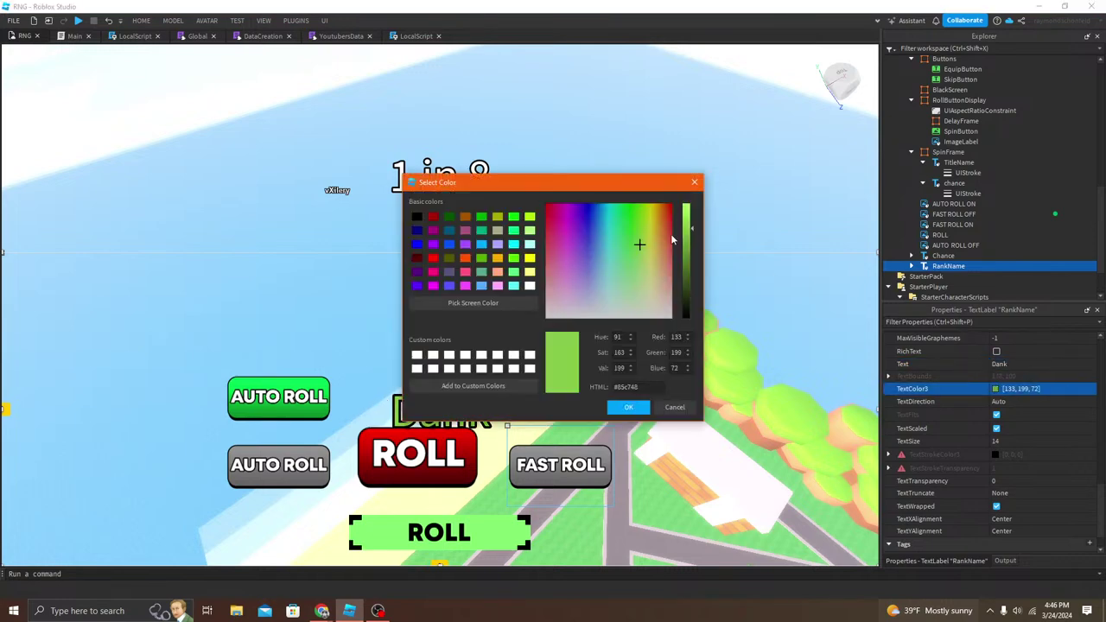
pyautogui.moveTo(654, 215); pyautogui.dragTo(669, 213)
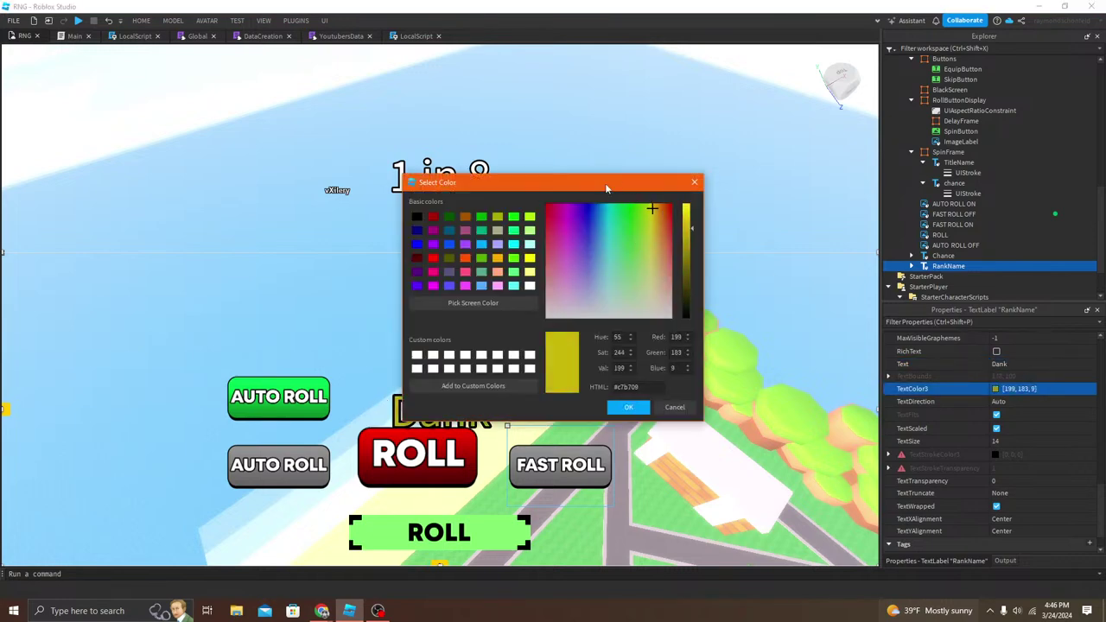
pyautogui.moveTo(606, 187); pyautogui.dragTo(632, 188)
pyautogui.moveTo(691, 210); pyautogui.dragTo(863, 174)
pyautogui.click(864, 177)
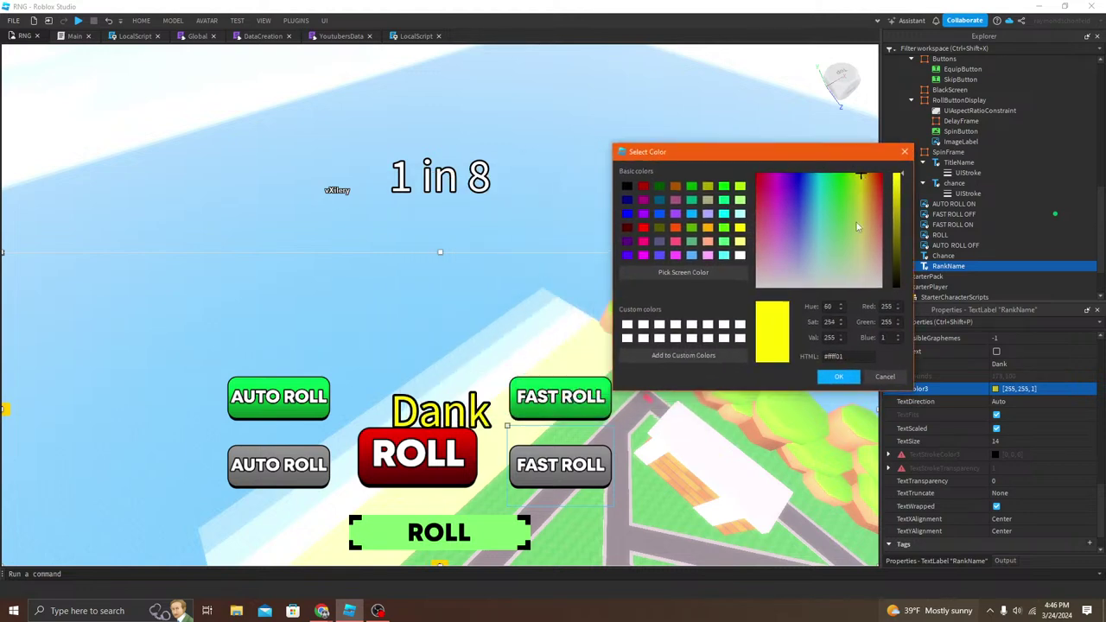
pyautogui.click(838, 377)
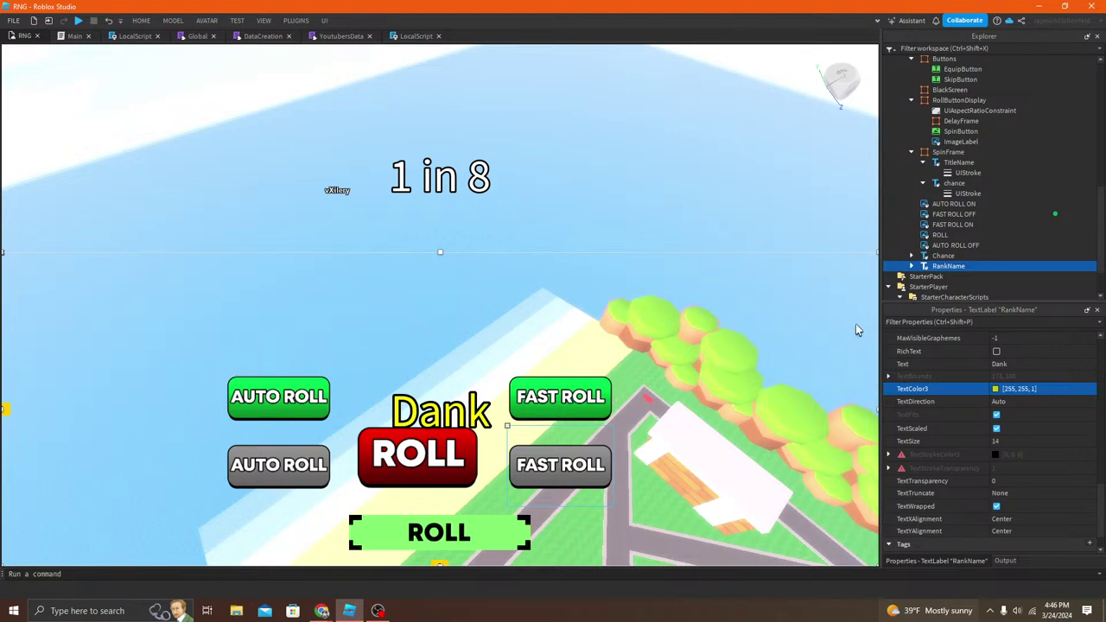
# Step: Move the Chance and RankName labels from the ScreenGui back into the Dank BillboardGui and select the Dank folder
pyautogui.keyDown('shift'); pyautogui.click(935, 256); pyautogui.keyUp('shift')
pyautogui.moveTo(935, 256); pyautogui.dragTo(979, 188)
pyautogui.click(940, 181)
# Step: Look over the map and the open scripts, and examine the title names, probabilities and colors in the YoutubersData module
pyautogui.moveTo(848, 200); pyautogui.dragTo(732, 200, button='right')
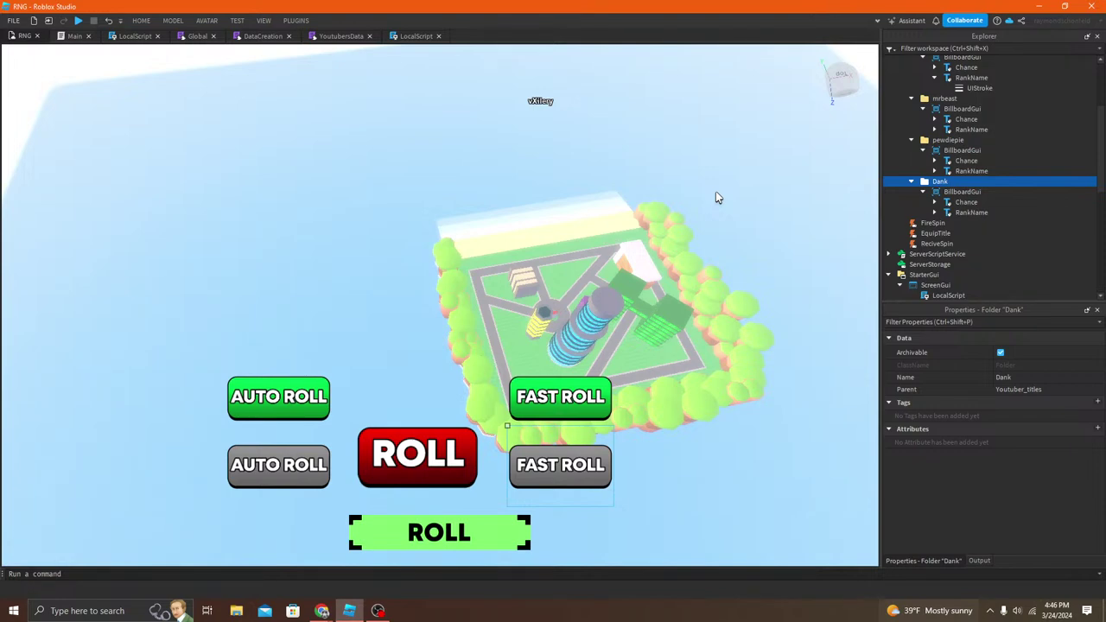
pyautogui.click(237, 38)
pyautogui.click(192, 40)
pyautogui.click(134, 35)
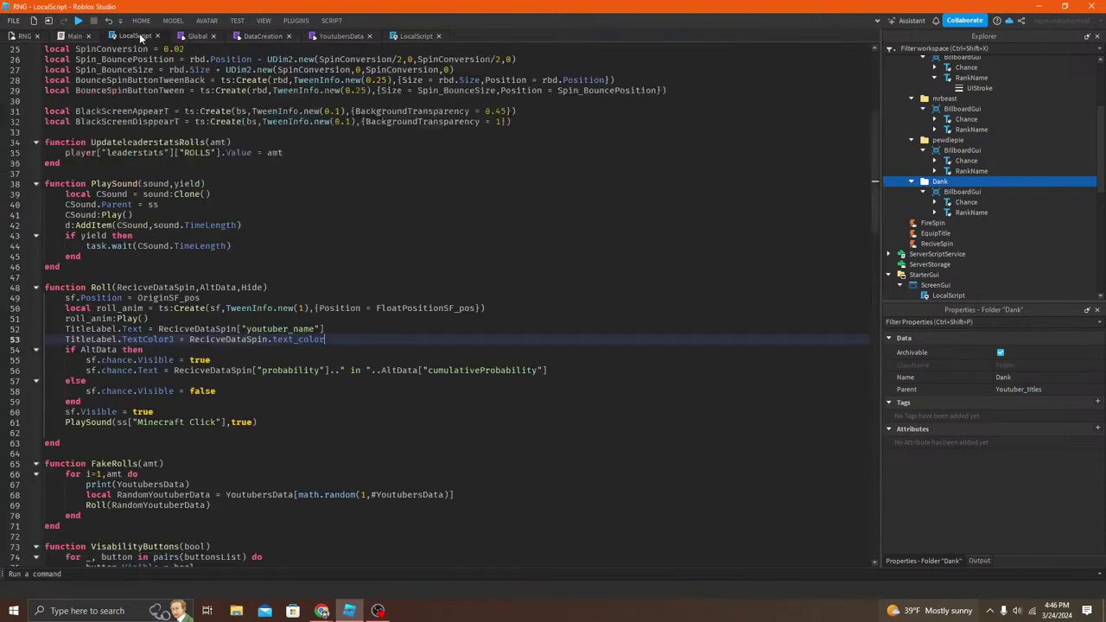
pyautogui.click(74, 35)
pyautogui.click(342, 38)
pyautogui.click(405, 39)
pyautogui.click(341, 36)
pyautogui.scroll(3, 291, 89)
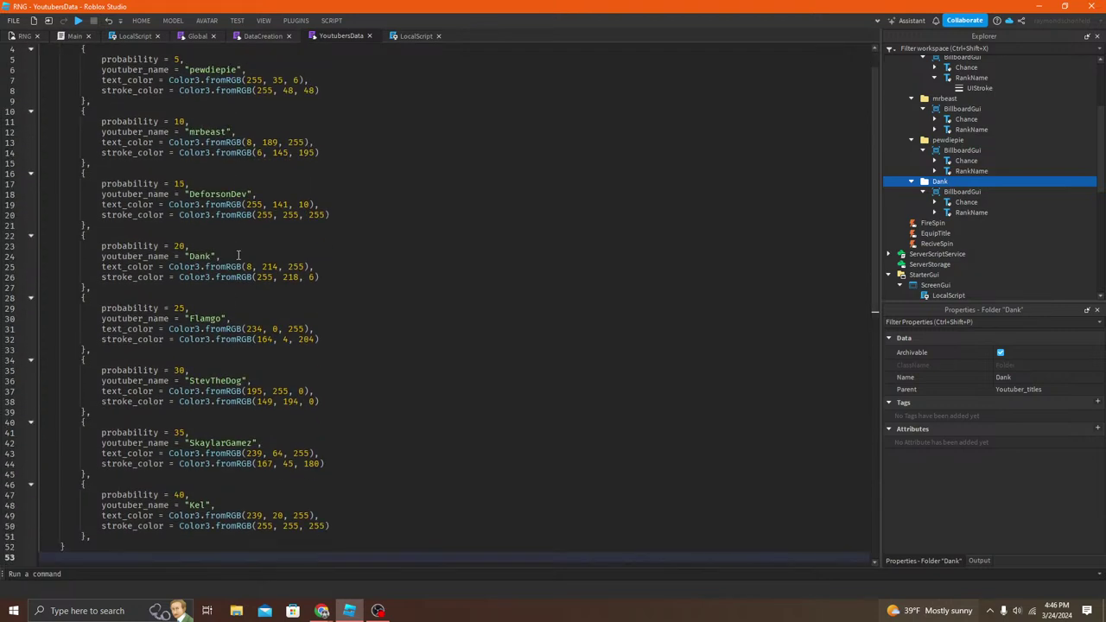
# Step: Rename the Dank title folder as SkaylarGamez, using the name from the YoutubersData module
pyautogui.doubleClick(220, 443)
pyautogui.hotkey('ctrl', 'c')
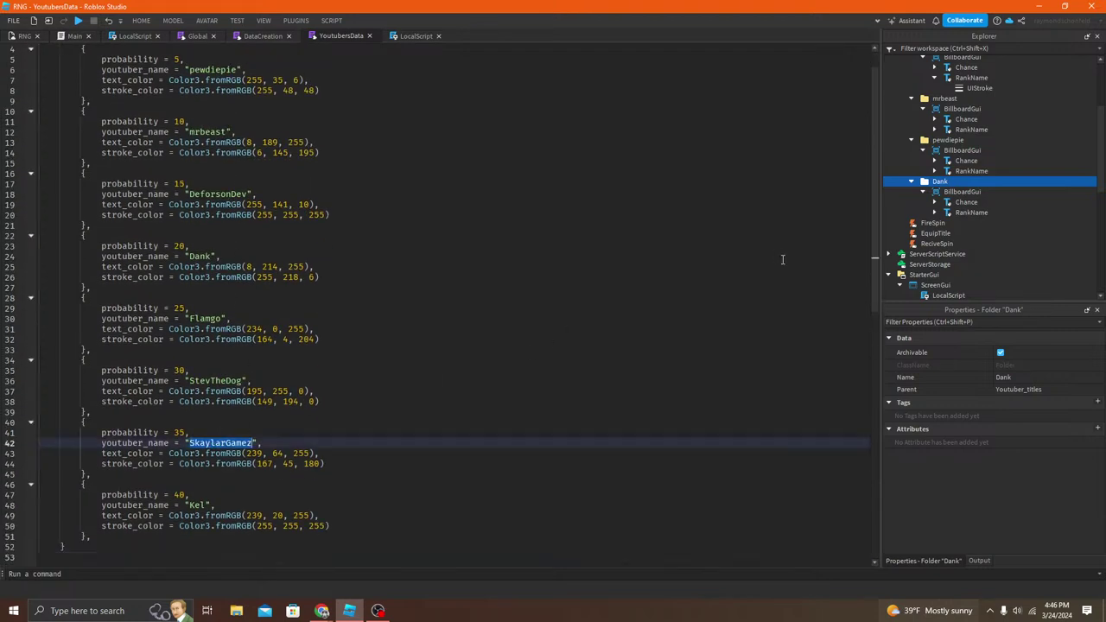
pyautogui.click(1028, 376)
pyautogui.hotkey('ctrl', 'v')
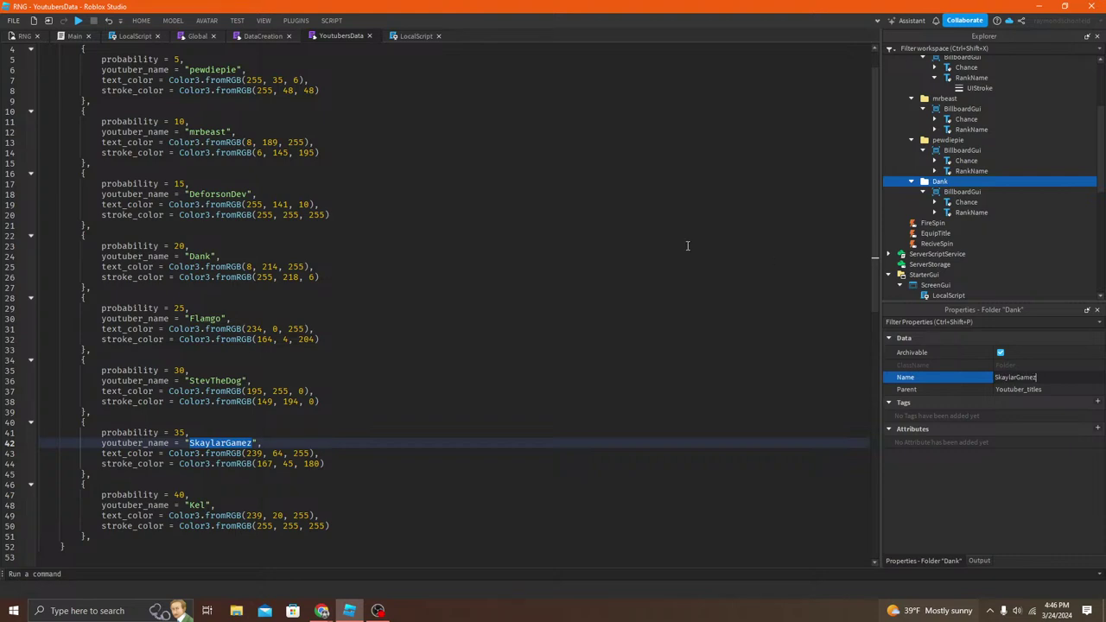
pyautogui.press('Return')
# Step: Set the SkaylarGamez RankName label's text color to RGB 239, 64, 255, matching its text_color entry in the module
pyautogui.click(960, 202)
pyautogui.keyDown('shift'); pyautogui.click(960, 211); pyautogui.keyUp('shift')
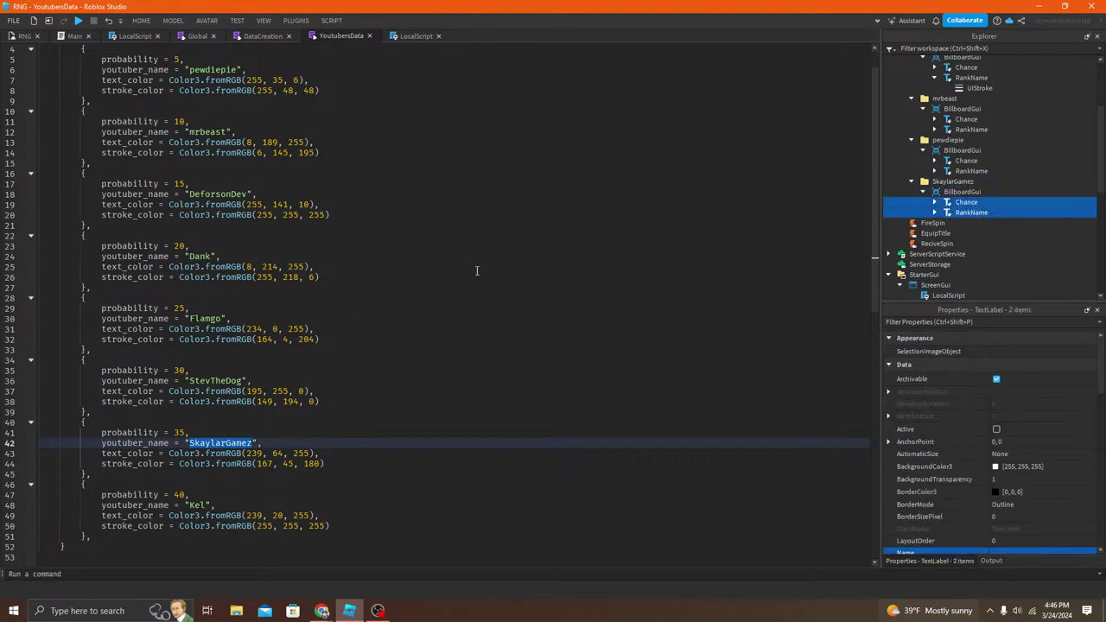
pyautogui.click(259, 452)
pyautogui.moveTo(246, 453); pyautogui.dragTo(295, 455)
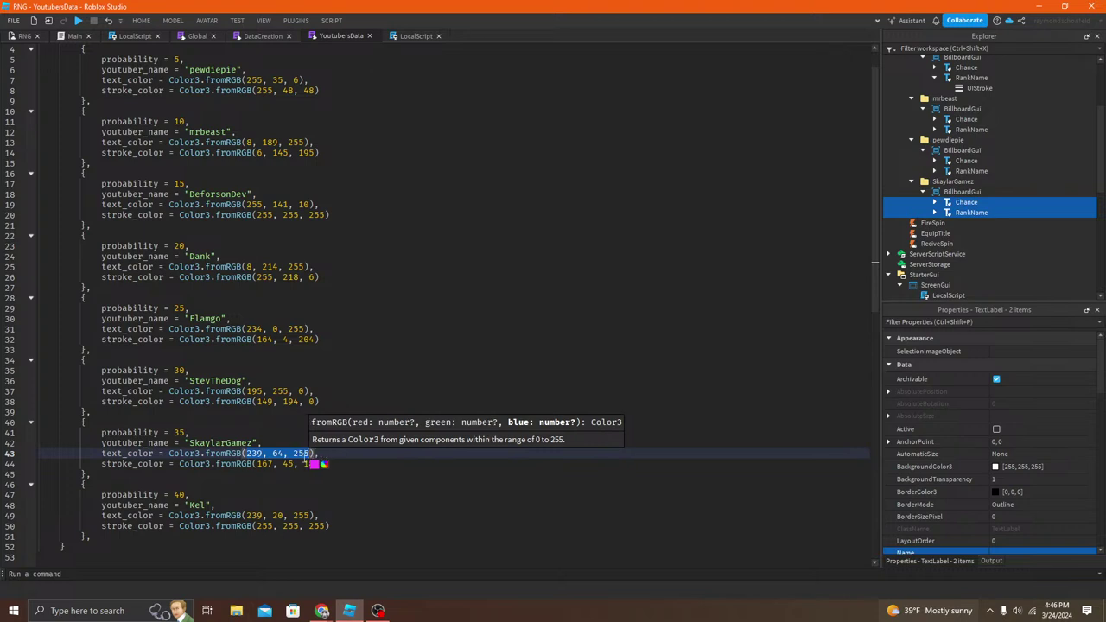
pyautogui.click(295, 463)
pyautogui.click(317, 453)
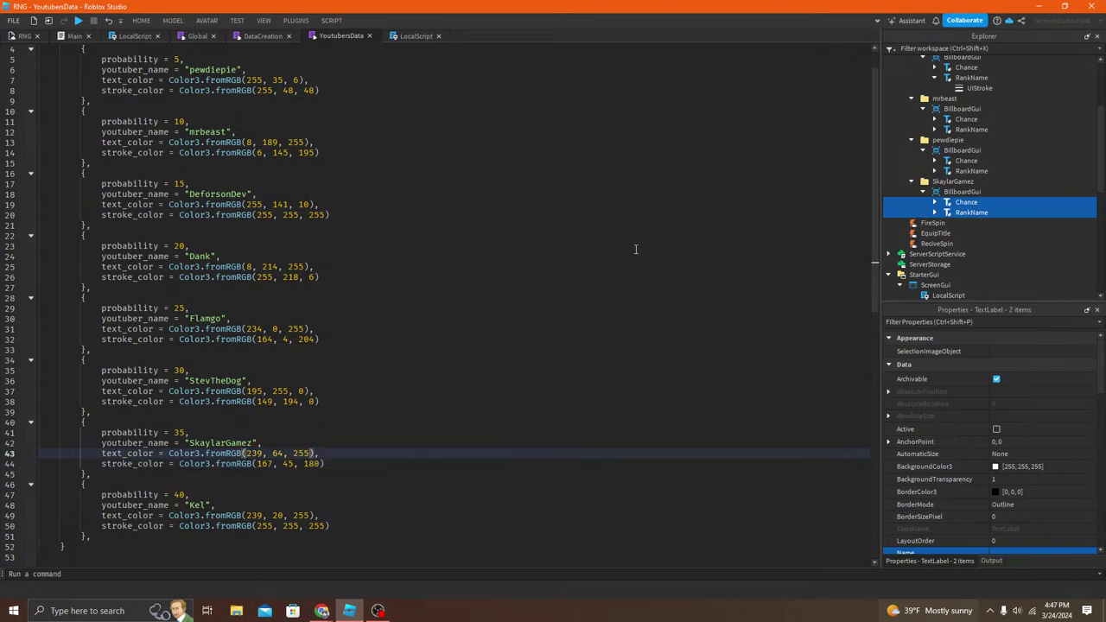
pyautogui.click(965, 202)
pyautogui.click(969, 212)
pyautogui.scroll(-5, 1030, 449)
pyautogui.click(1029, 504)
pyautogui.write('239, 64, 255')
pyautogui.press('Return')
# Step: Darken the SkaylarGamez RankName label's text color to purple, RGB 179, 48, 193
pyautogui.click(944, 184)
pyautogui.click(980, 213)
pyautogui.scroll(-4, 1055, 428)
pyautogui.scroll(3, 1045, 424)
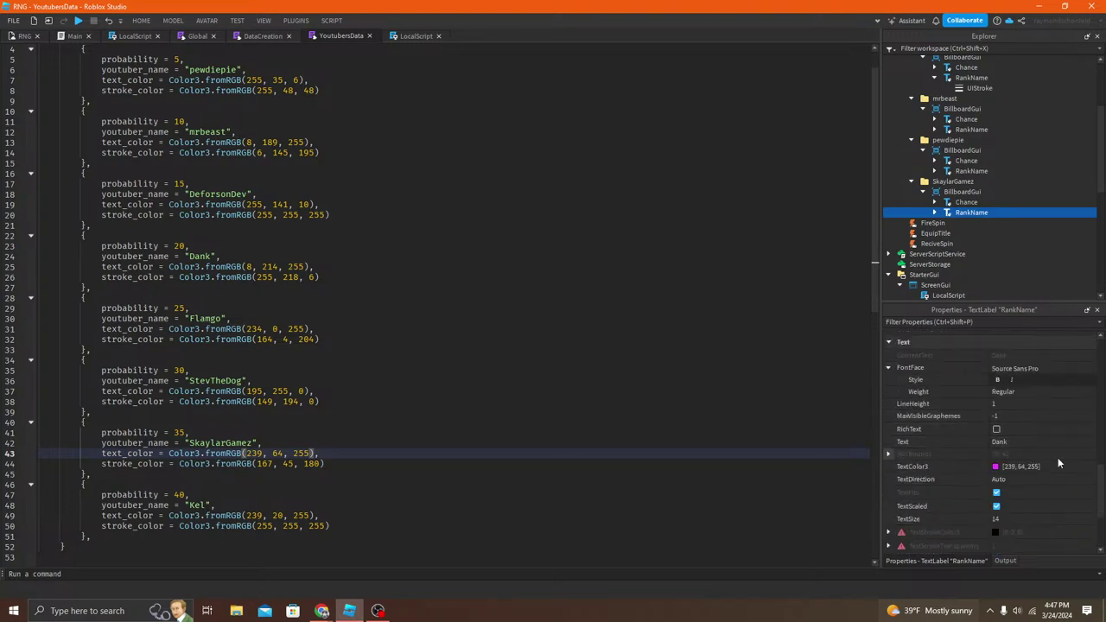
pyautogui.click(996, 467)
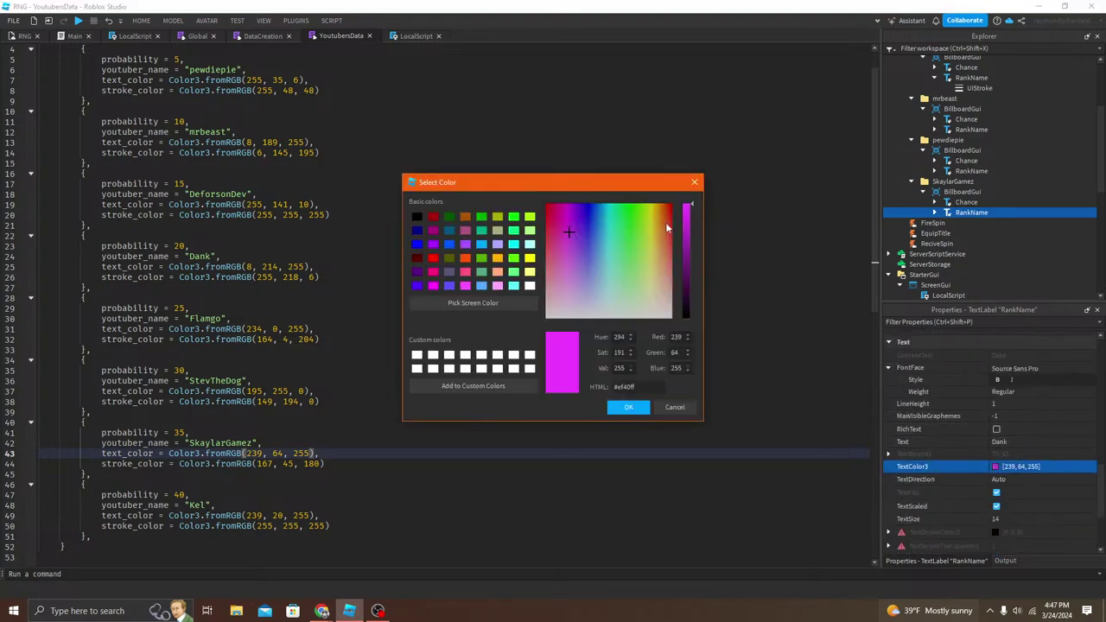
pyautogui.click(689, 230)
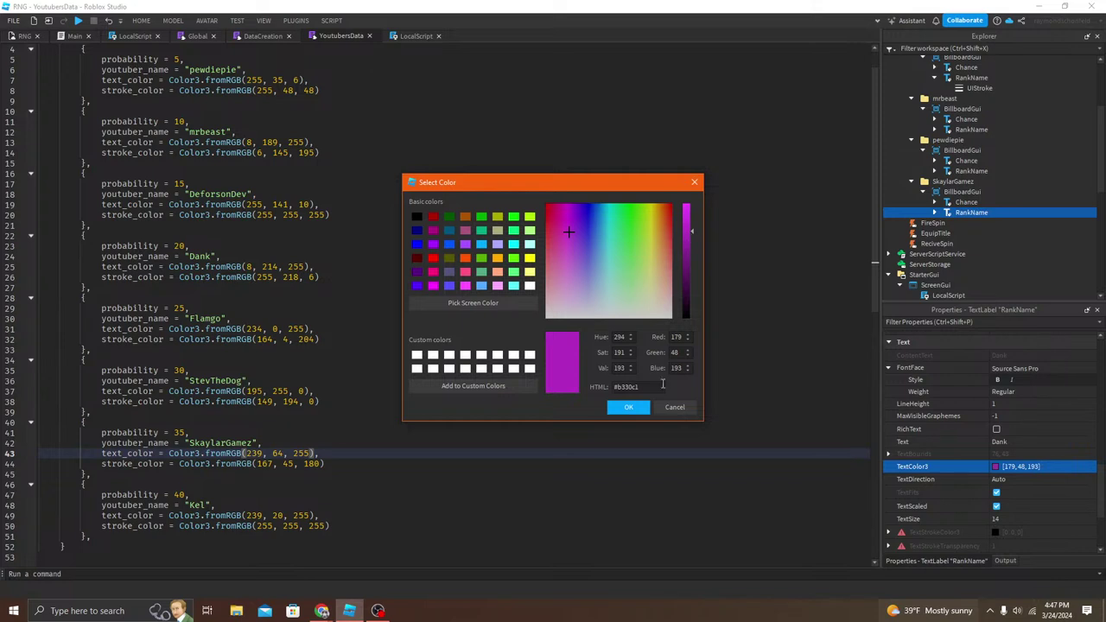
pyautogui.click(634, 409)
pyautogui.click(635, 410)
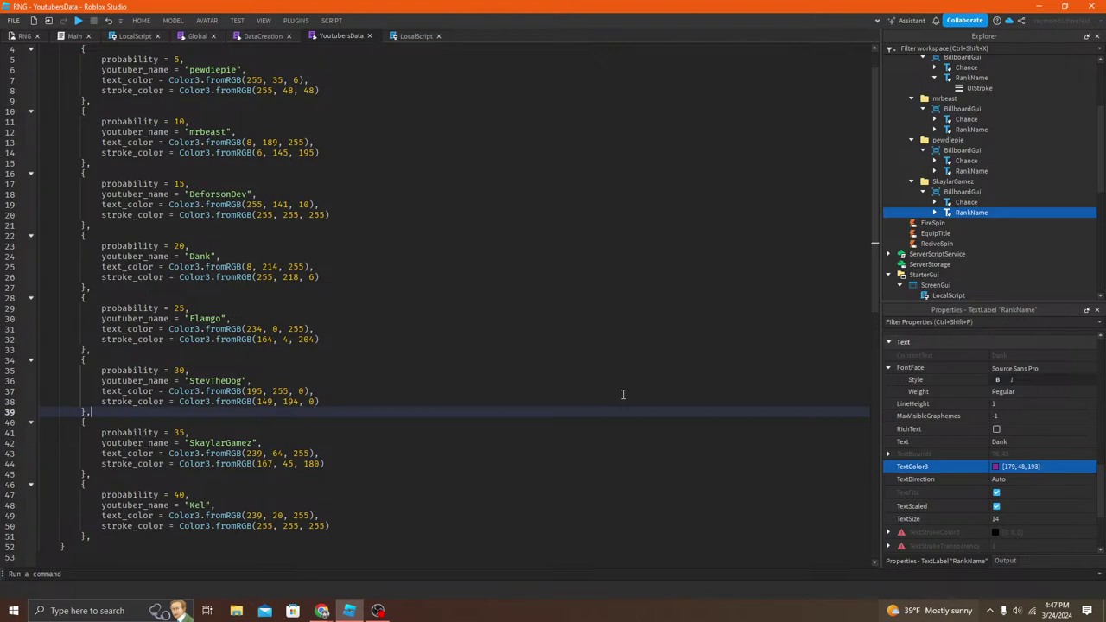
# Step: Examine the text and stroke colors of the Flamgo, StevTheDog and SkaylarGamez entries in the YoutubersData module
pyautogui.click(277, 452)
pyautogui.click(274, 401)
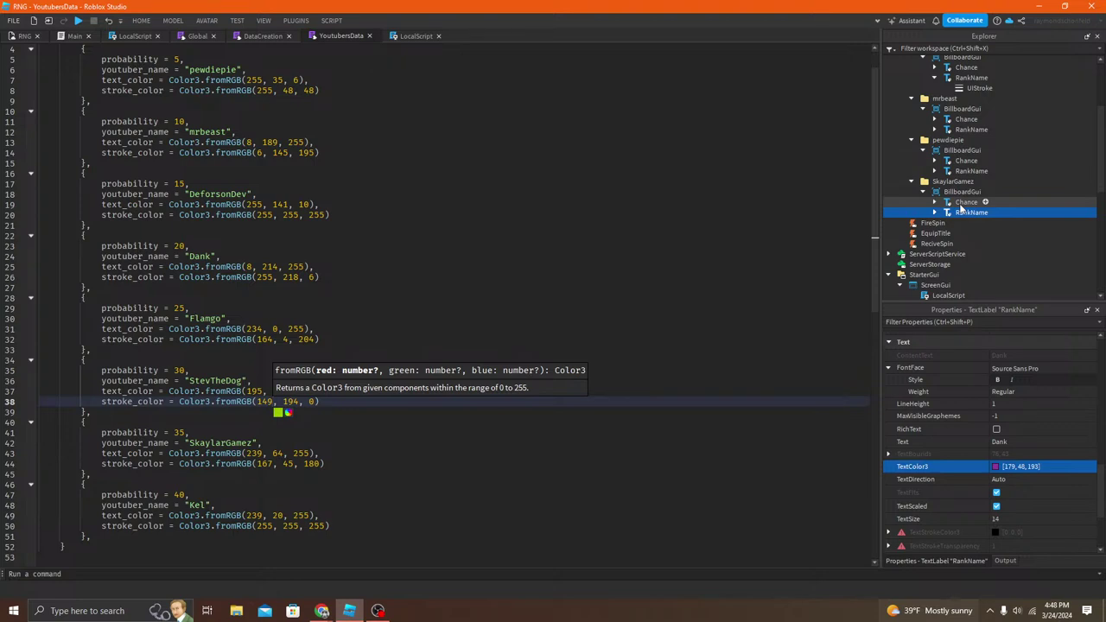
pyautogui.click(278, 412)
pyautogui.click(424, 289)
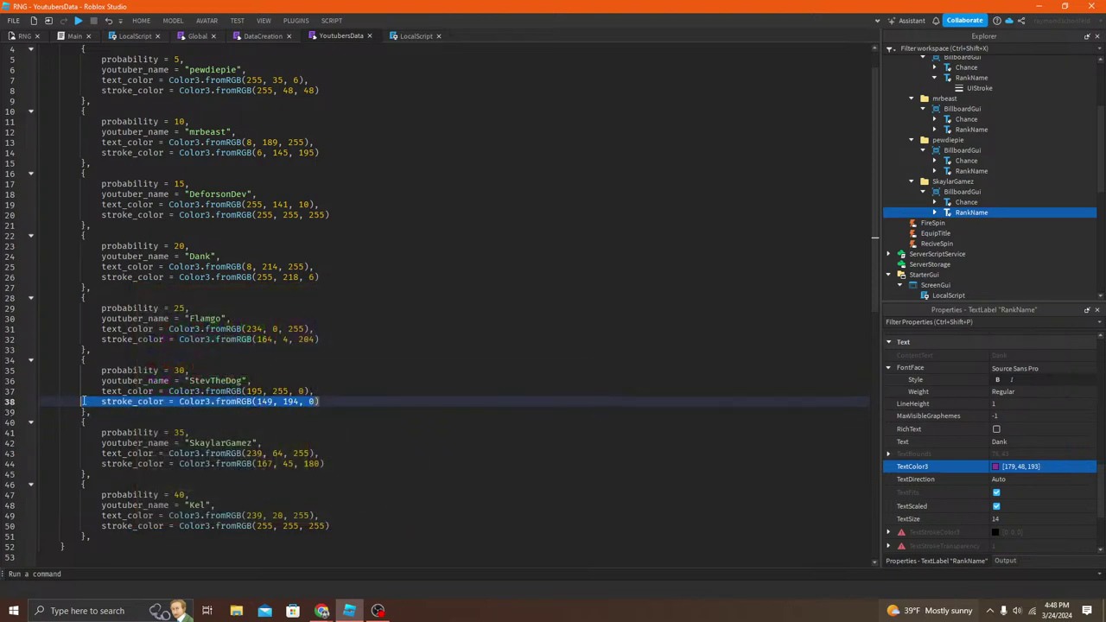
pyautogui.click(161, 402)
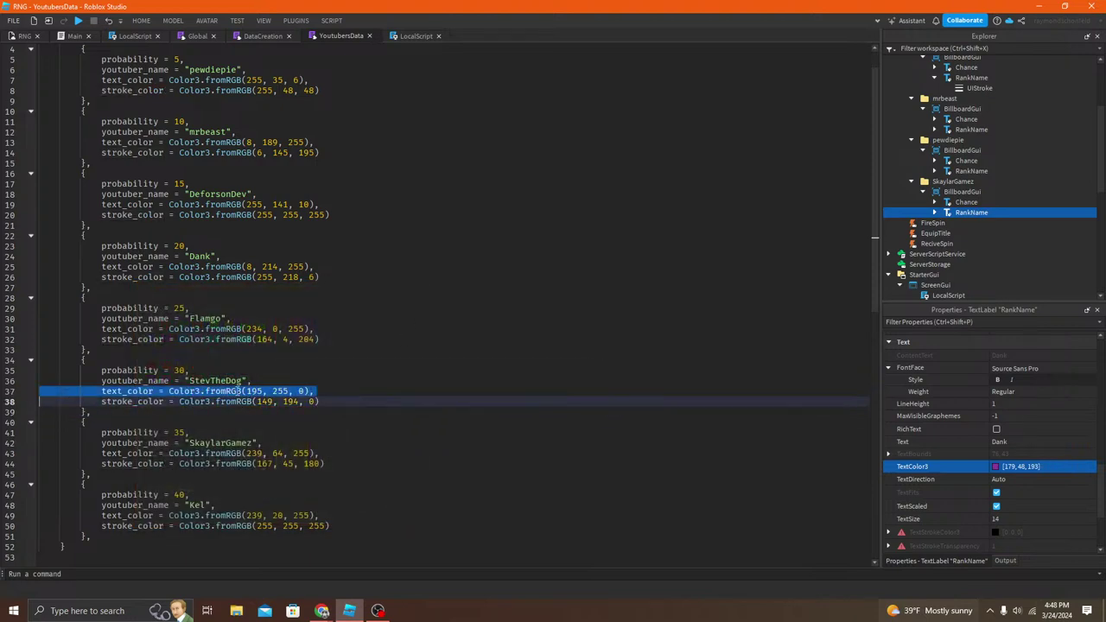
pyautogui.click(262, 391)
pyautogui.click(309, 401)
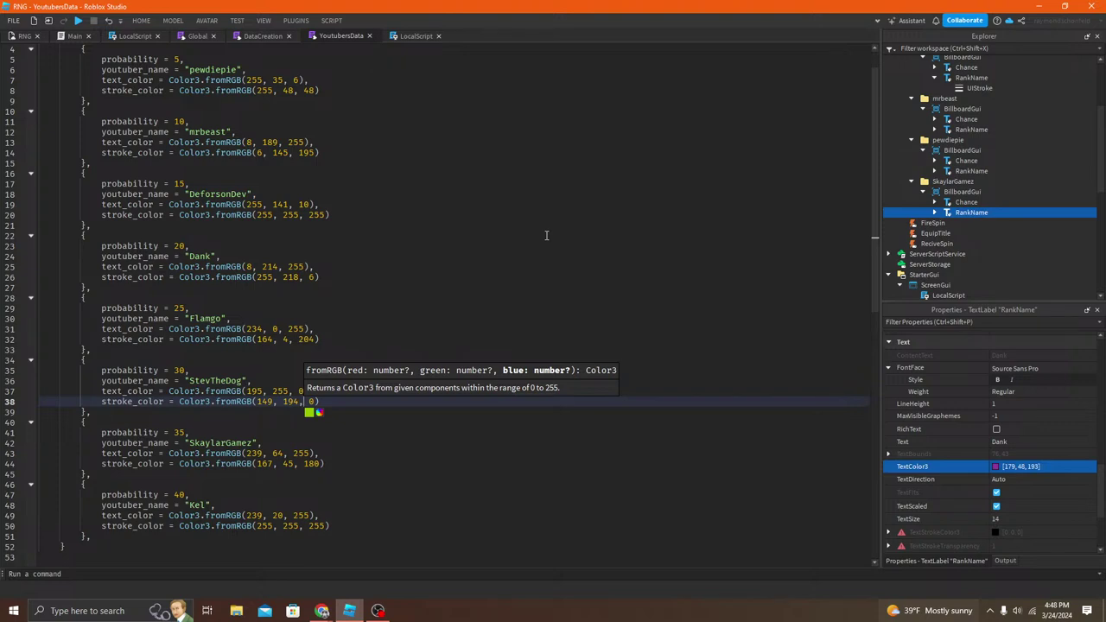
pyautogui.click(546, 235)
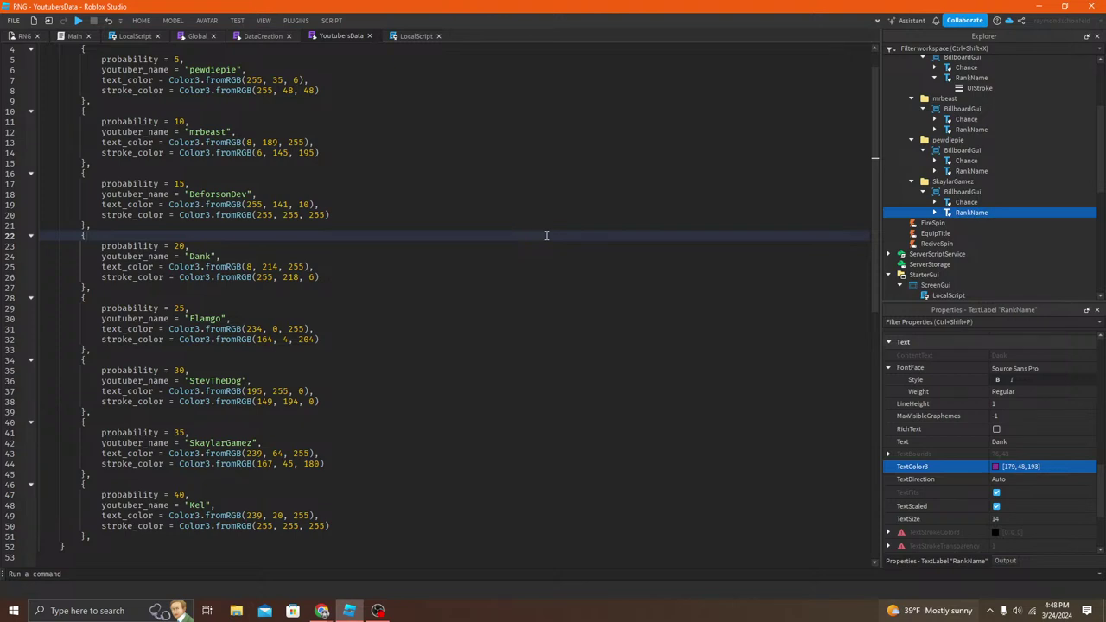
pyautogui.click(296, 339)
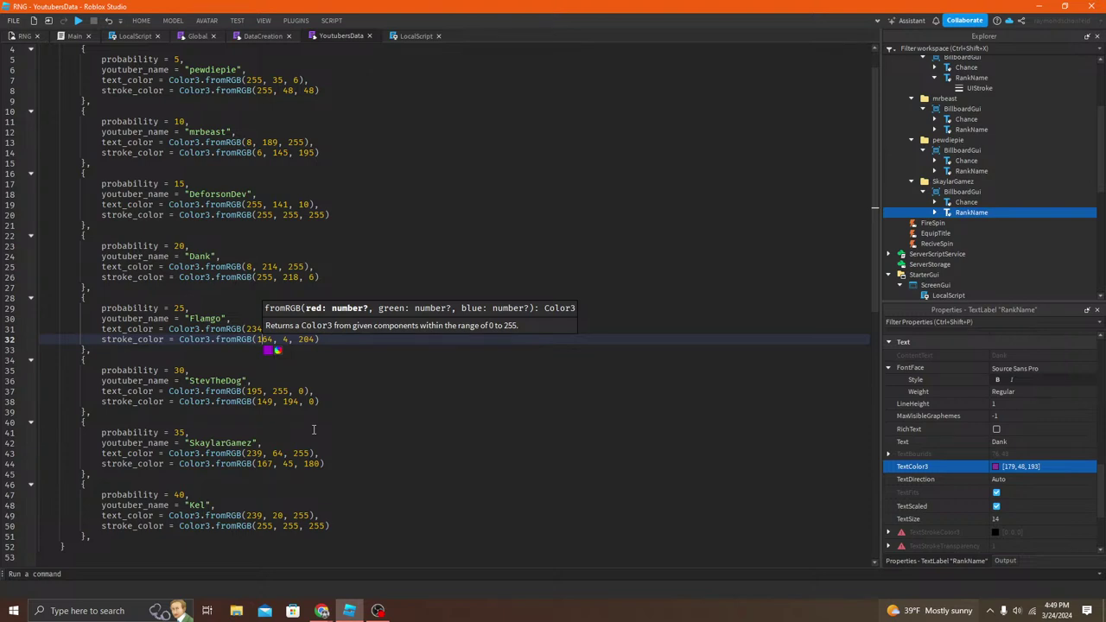
pyautogui.click(314, 430)
pyautogui.click(288, 402)
pyautogui.click(278, 463)
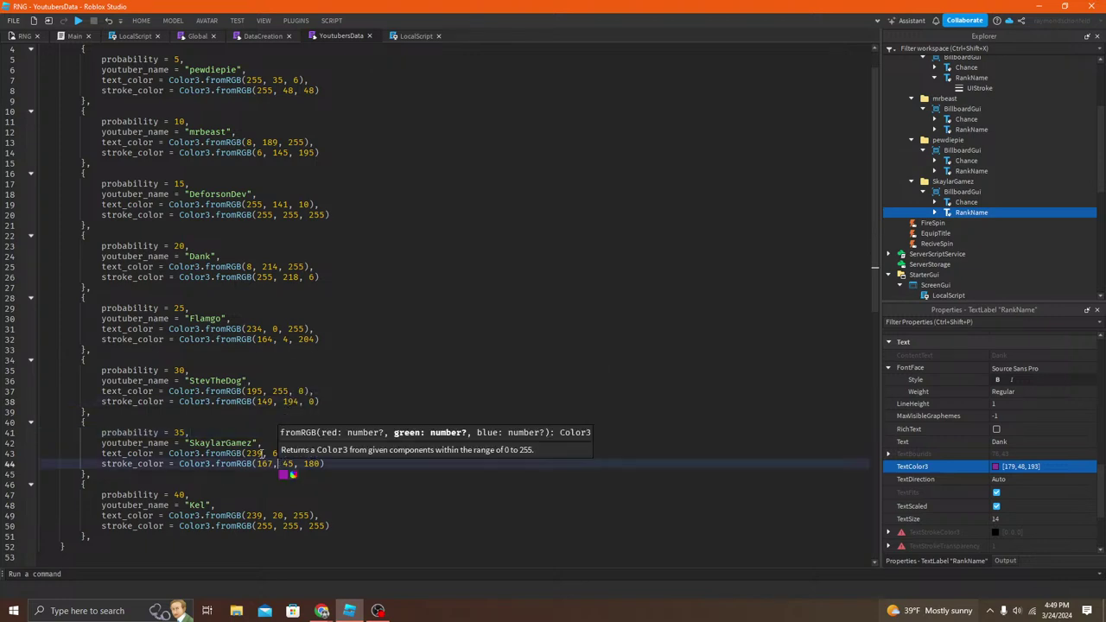
pyautogui.click(263, 453)
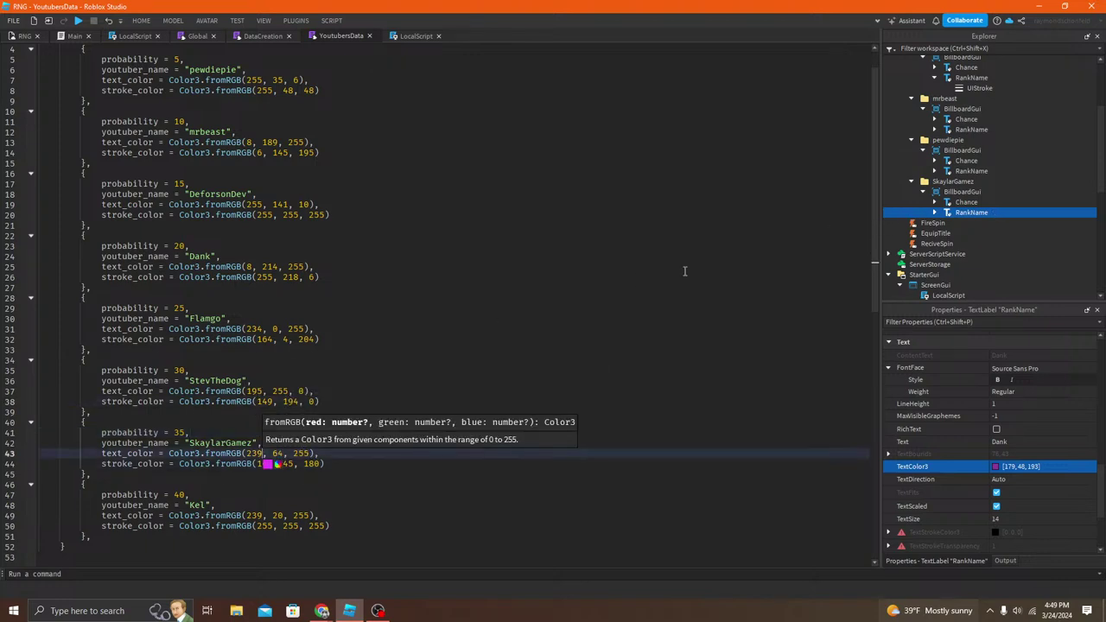
pyautogui.click(275, 389)
pyautogui.rightClick(276, 388)
pyautogui.click(236, 415)
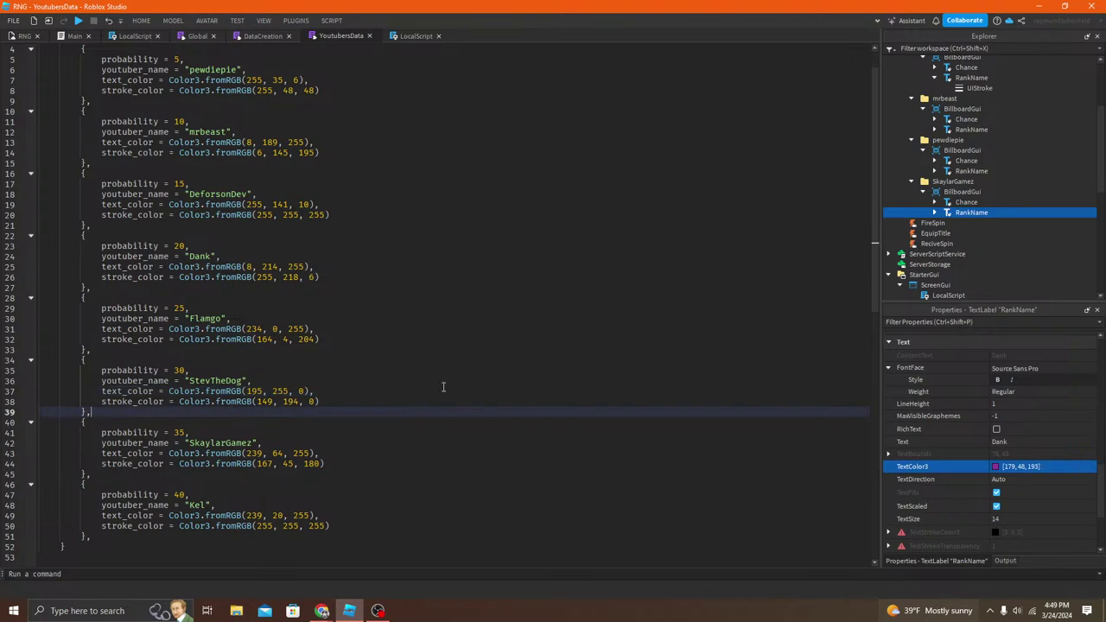
# Step: Duplicate the SkaylarGamez title folder and rename the copy as StevTheDog
pyautogui.click(943, 184)
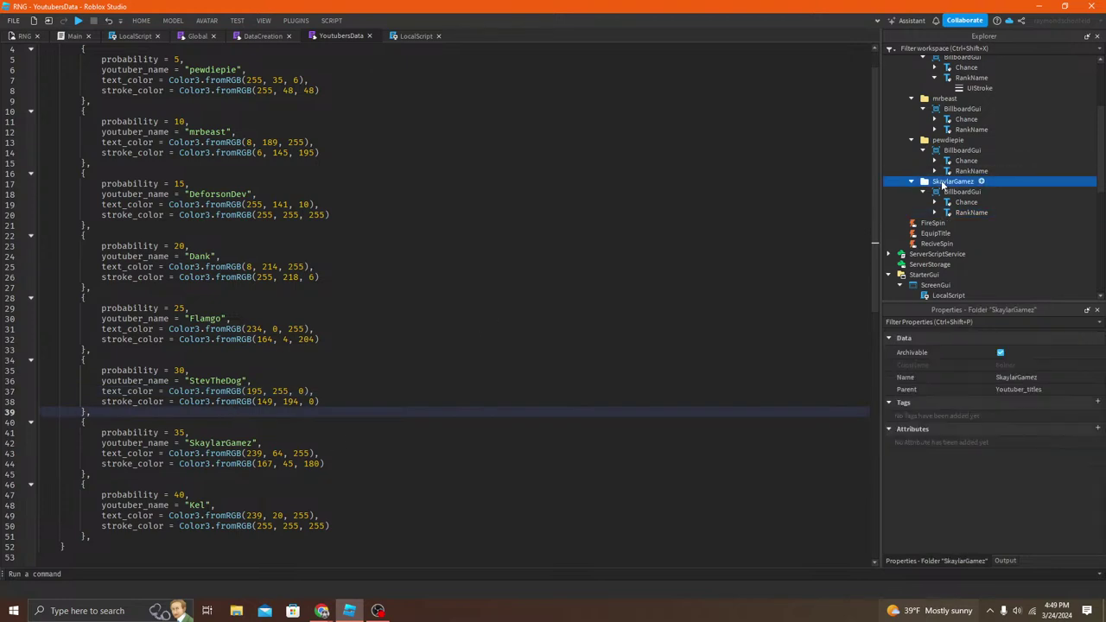
pyautogui.hotkey('ctrl', 'd')
pyautogui.scroll(3, 945, 192)
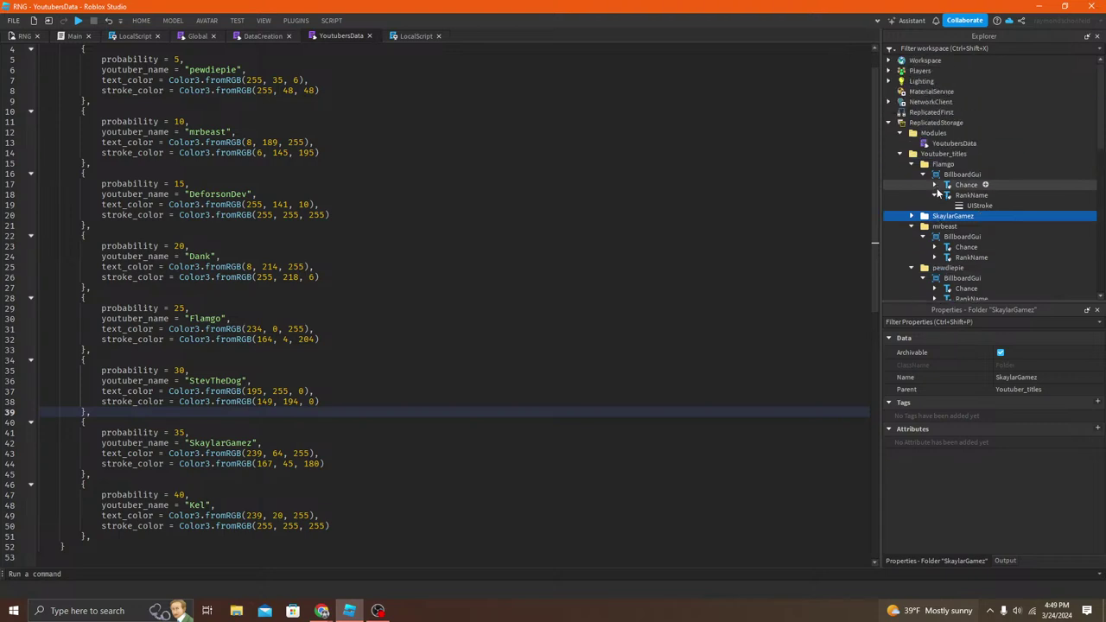
pyautogui.doubleClick(215, 380)
pyautogui.hotkey('ctrl', 'c')
pyautogui.click(1025, 378)
pyautogui.hotkey('ctrl', 'v')
pyautogui.press('Return')
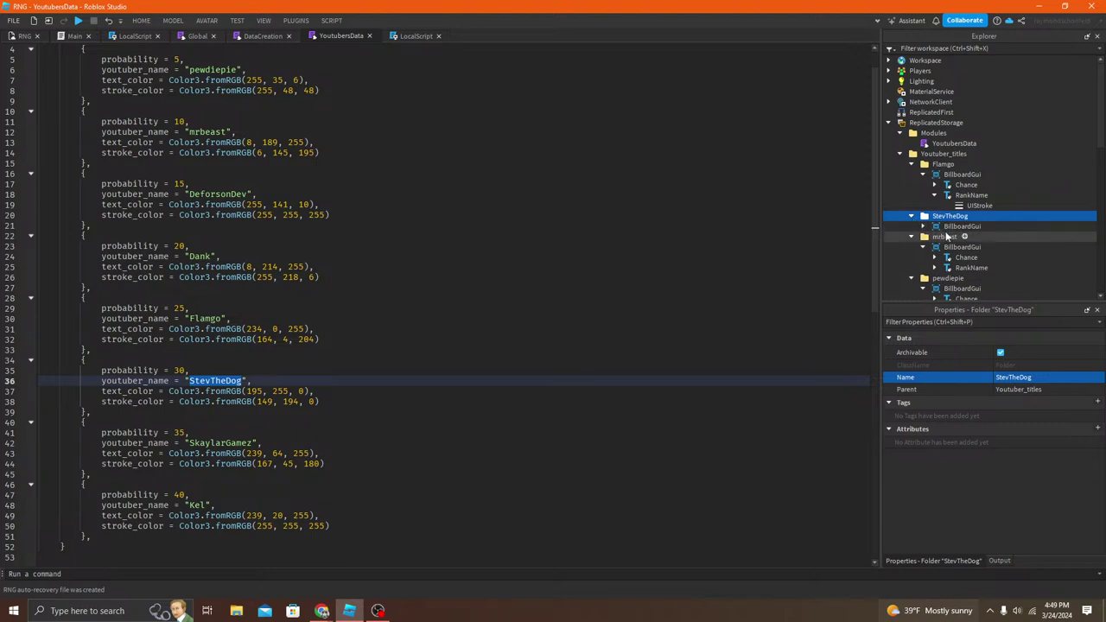
# Step: Set the StevTheDog RankName label's text color to RGB 195, 255, 0, copied from its text_color entry in the module
pyautogui.click(961, 225)
pyautogui.click(923, 226)
pyautogui.click(971, 246)
pyautogui.scroll(-10, 1034, 402)
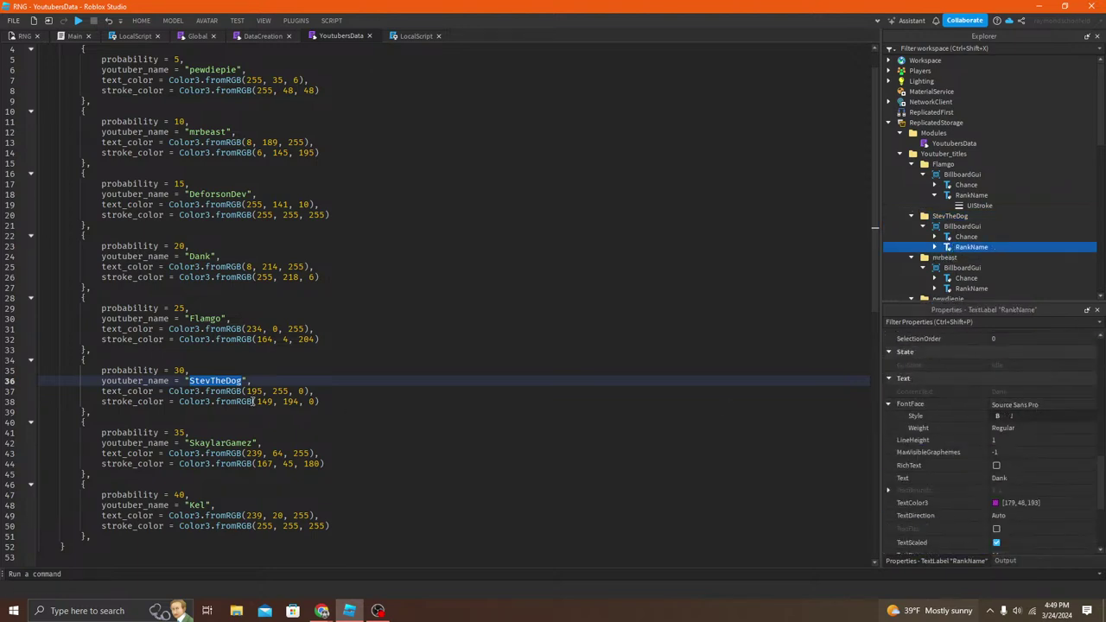
pyautogui.moveTo(246, 390)
pyautogui.mouseDown()
pyautogui.moveTo(317, 391)
pyautogui.moveTo(304, 391)
pyautogui.mouseUp()
pyautogui.hotkey('ctrl', 'c')
pyautogui.click(1020, 502)
pyautogui.hotkey('ctrl', 'v')
pyautogui.press('Return')
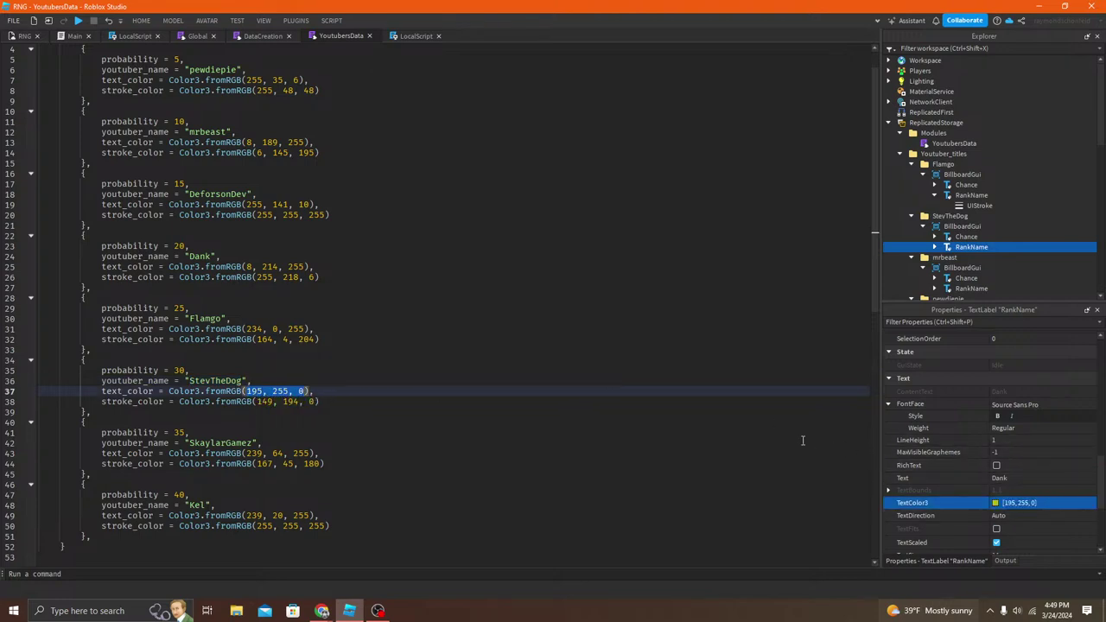
# Step: Duplicate the SkaylarGamez title folder and rename the copy as Kel, after the last entry in the module
pyautogui.scroll(1, 109, 410)
pyautogui.moveTo(104, 412); pyautogui.dragTo(101, 403)
pyautogui.click(270, 454)
pyautogui.scroll(-2, 270, 454)
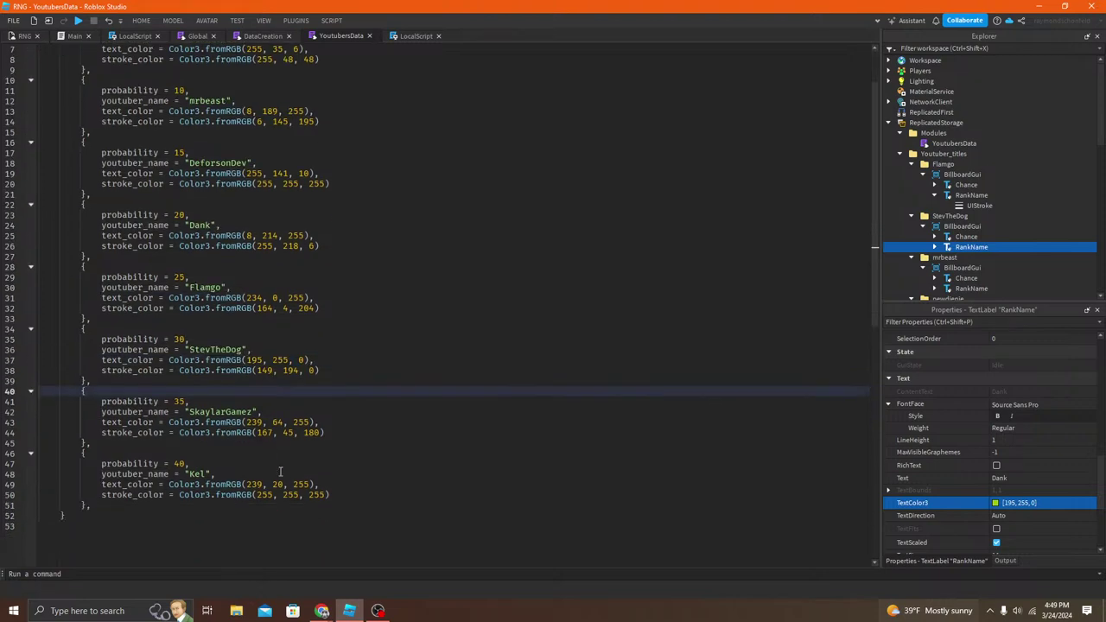
pyautogui.click(289, 485)
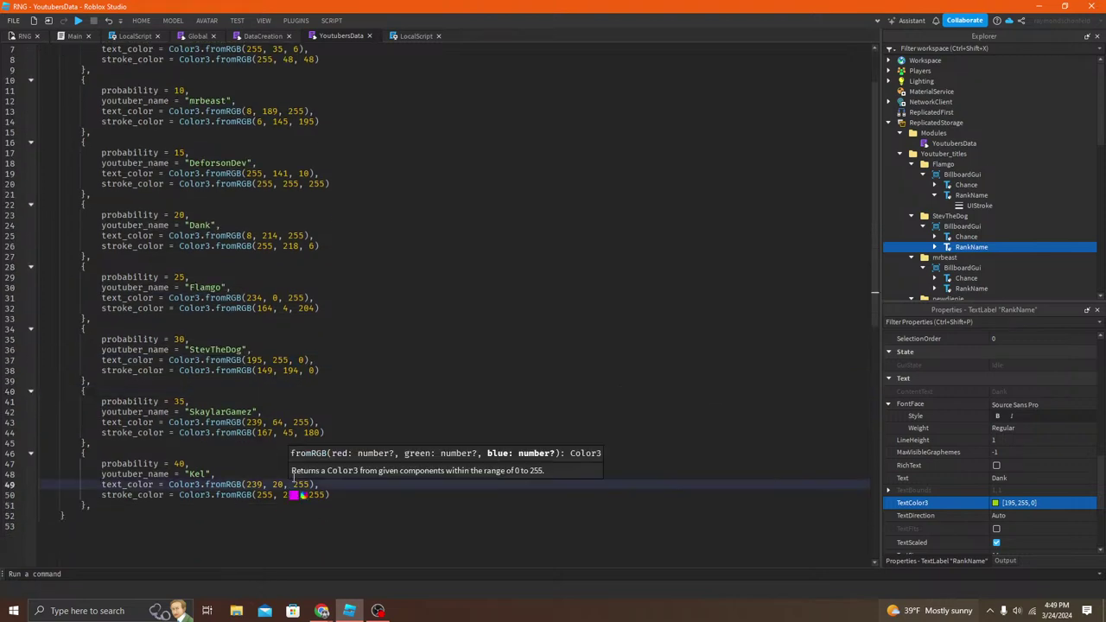
pyautogui.scroll(-3, 938, 276)
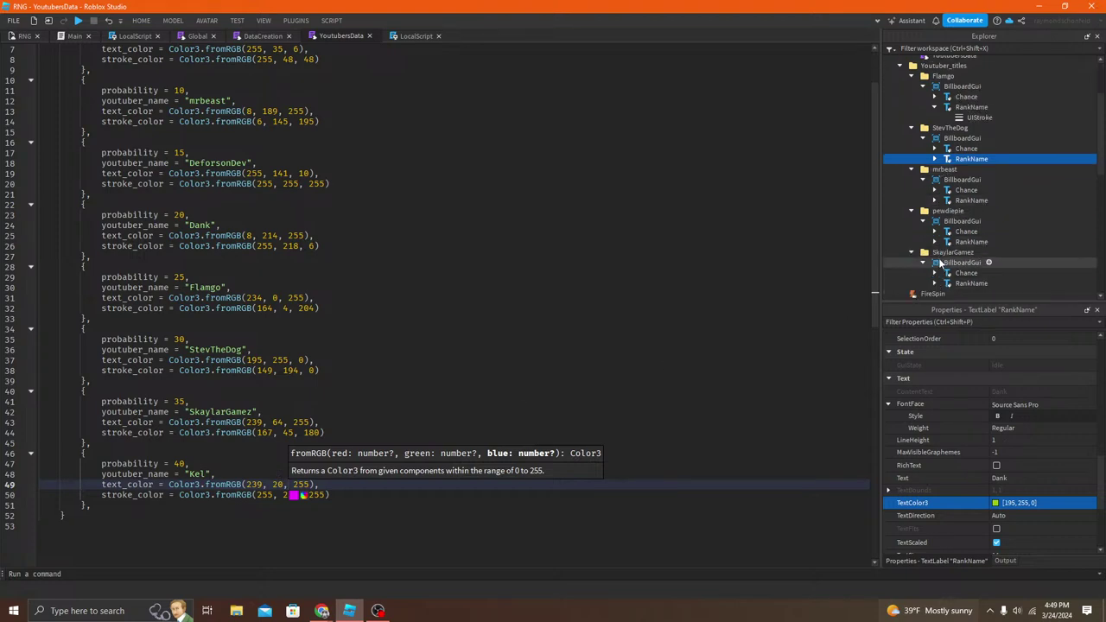
pyautogui.click(942, 253)
pyautogui.hotkey('ctrl', 'd')
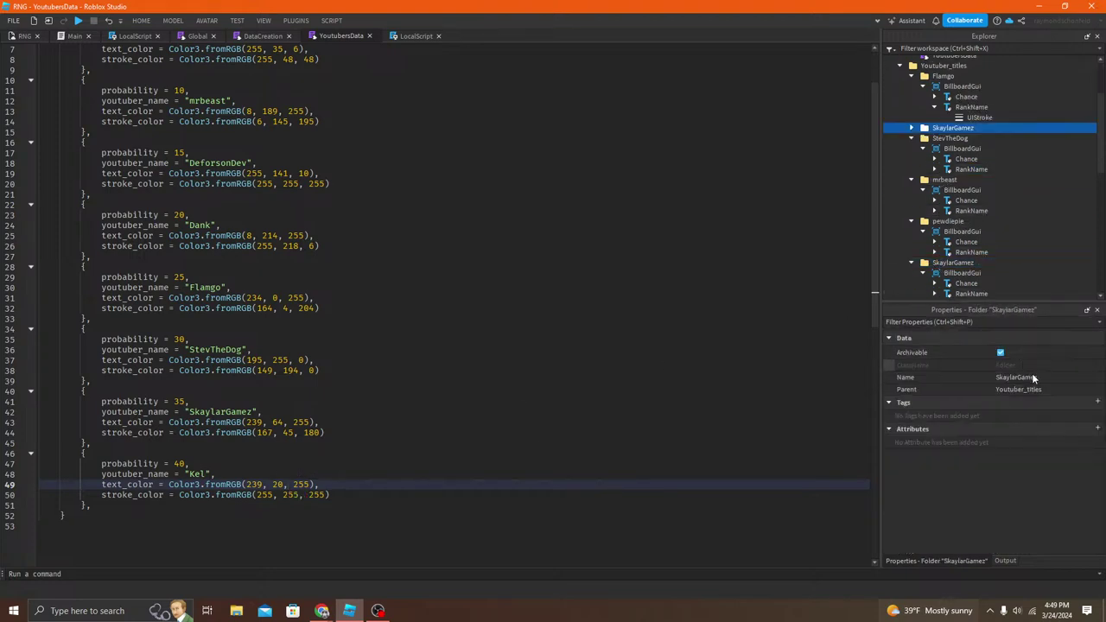
pyautogui.click(1035, 377)
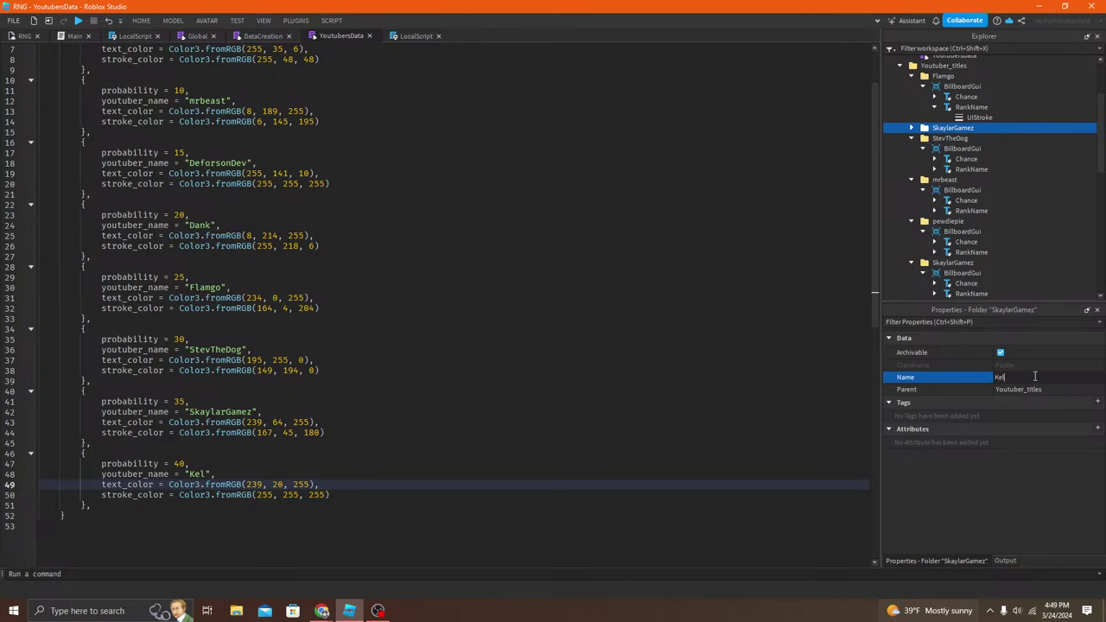
pyautogui.write('l')
pyautogui.press('Return')
# Step: Set the Kel RankName label's text color to RGB 239, 20, 255, copied from its text_color entry in the module
pyautogui.moveTo(249, 483); pyautogui.dragTo(313, 485)
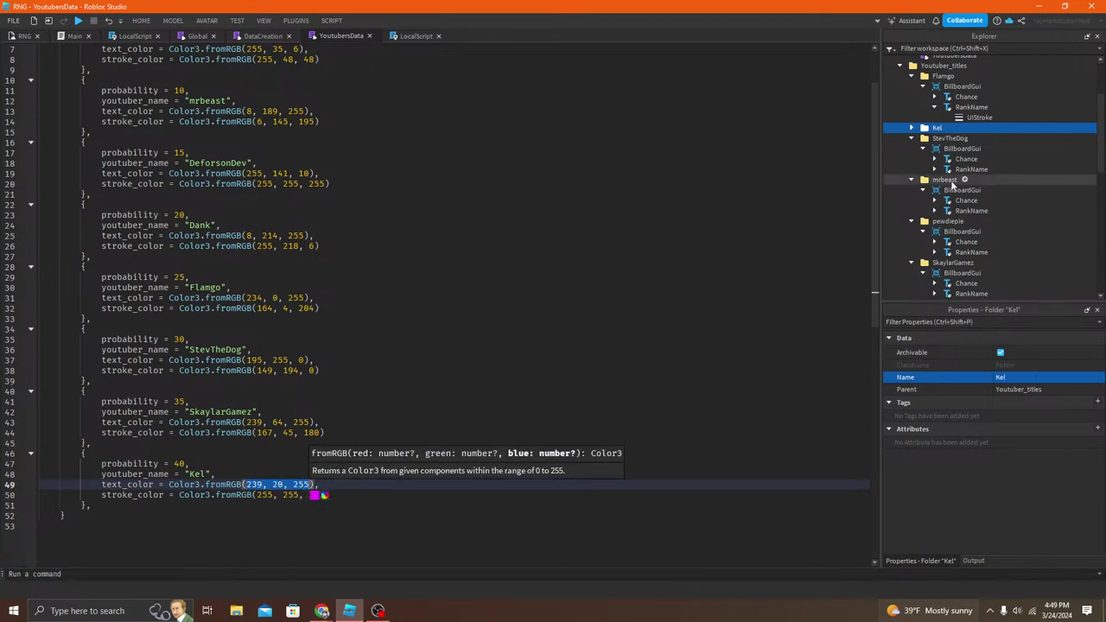
pyautogui.click(911, 138)
pyautogui.click(911, 128)
pyautogui.click(938, 138)
pyautogui.click(923, 139)
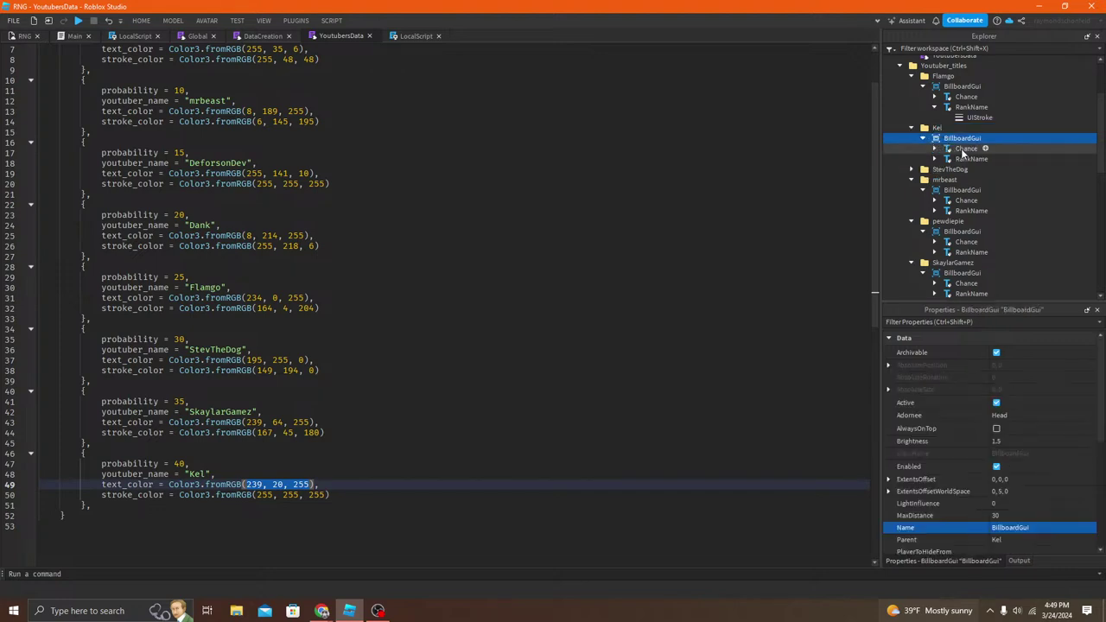
pyautogui.click(964, 149)
pyautogui.click(968, 159)
pyautogui.scroll(-3, 1050, 432)
pyautogui.scroll(-10, 1050, 430)
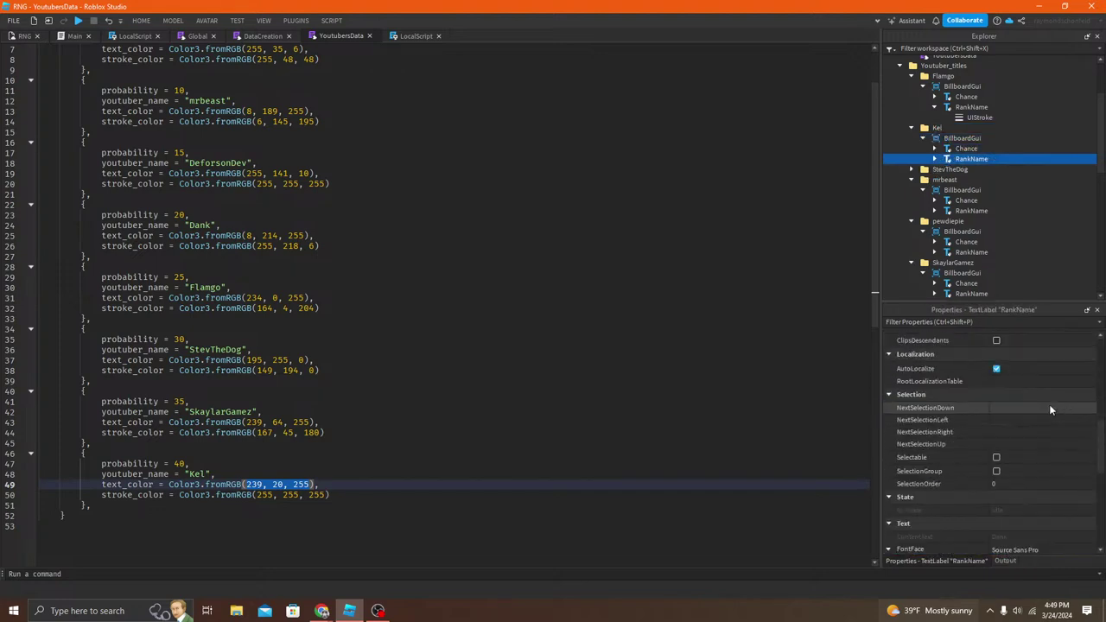
pyautogui.click(959, 149)
pyautogui.click(974, 160)
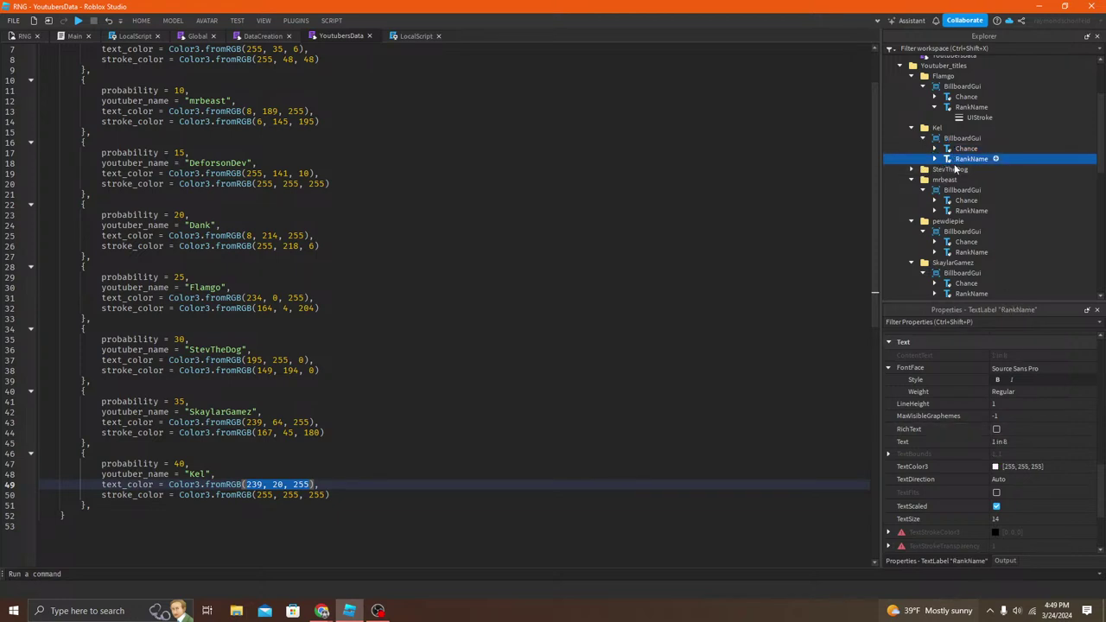
pyautogui.press('Return')
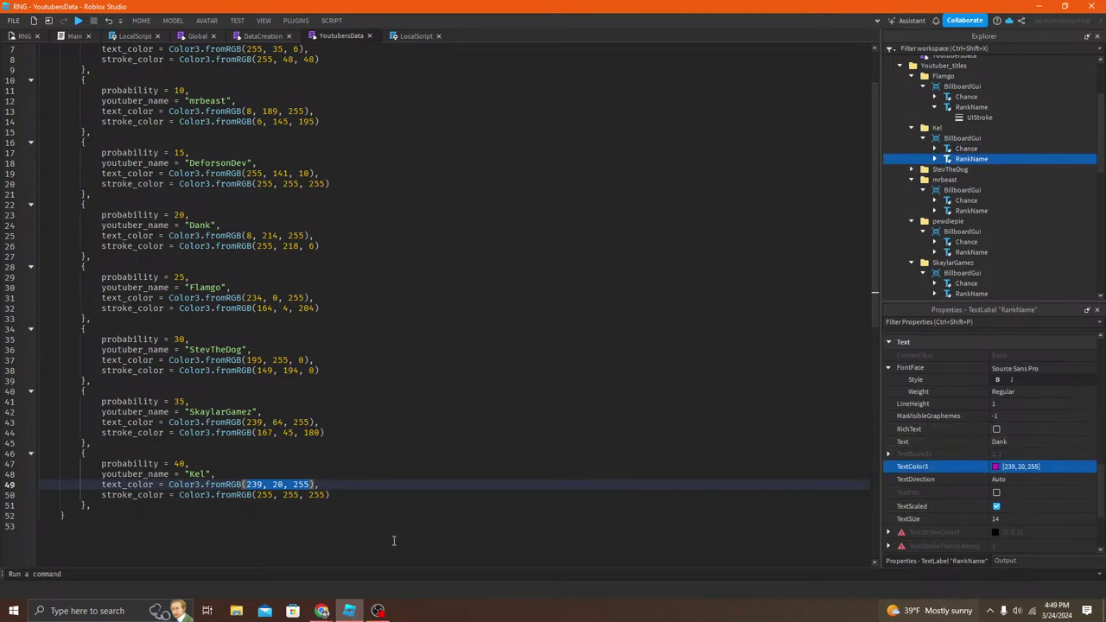
pyautogui.scroll(2, 372, 501)
pyautogui.scroll(-1, 355, 389)
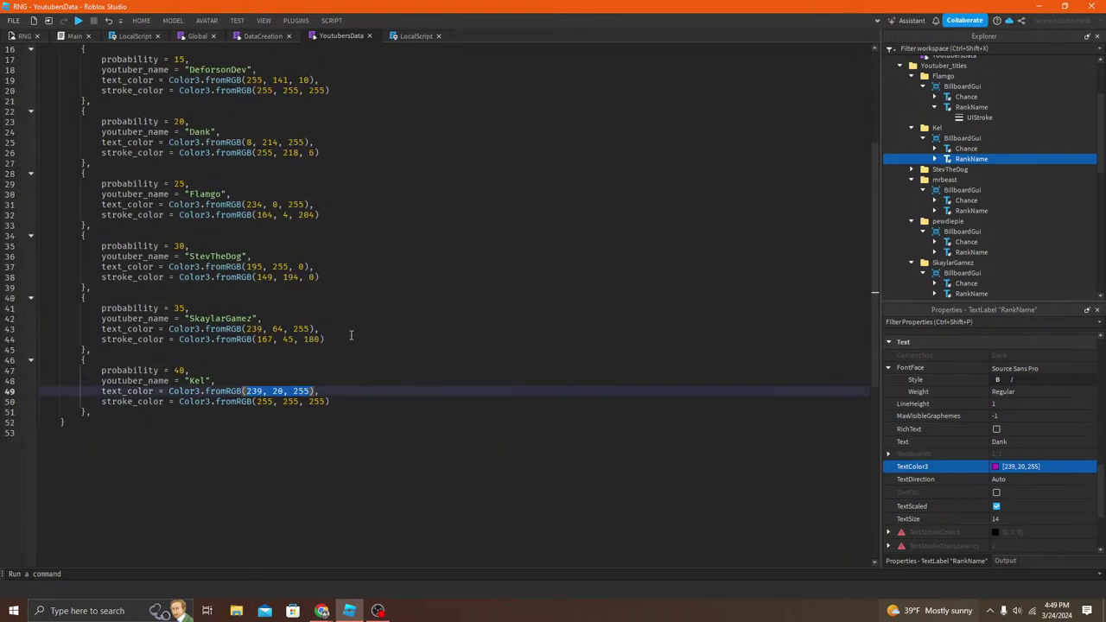
pyautogui.scroll(1, 344, 320)
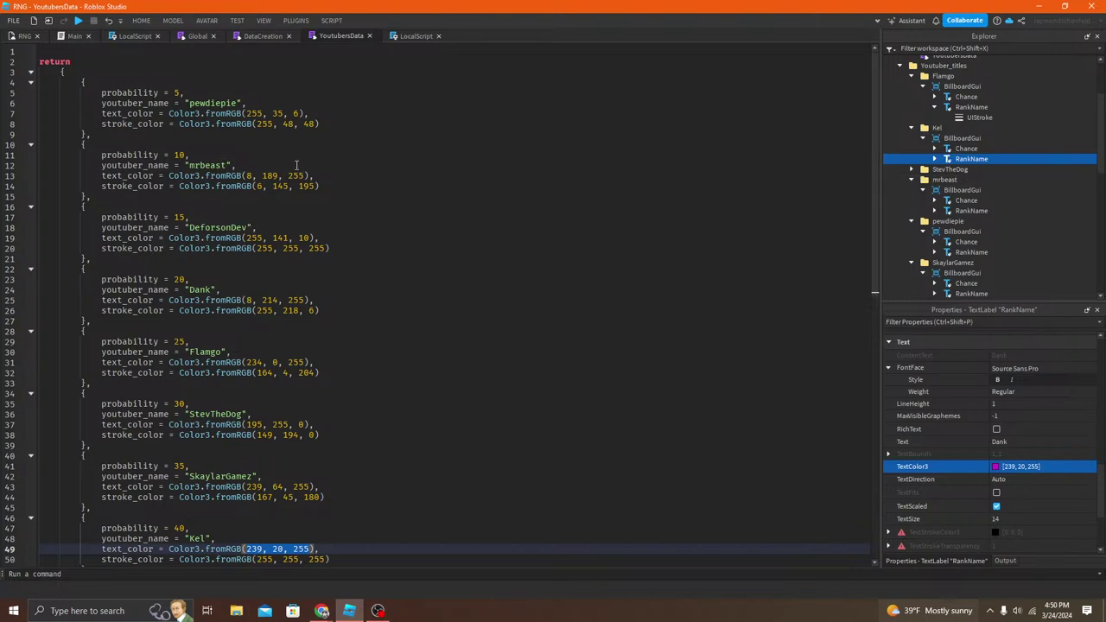
# Step: Playtest the game, roll once for a YouTuber, and check the output log before stopping the test
pyautogui.click(12, 36)
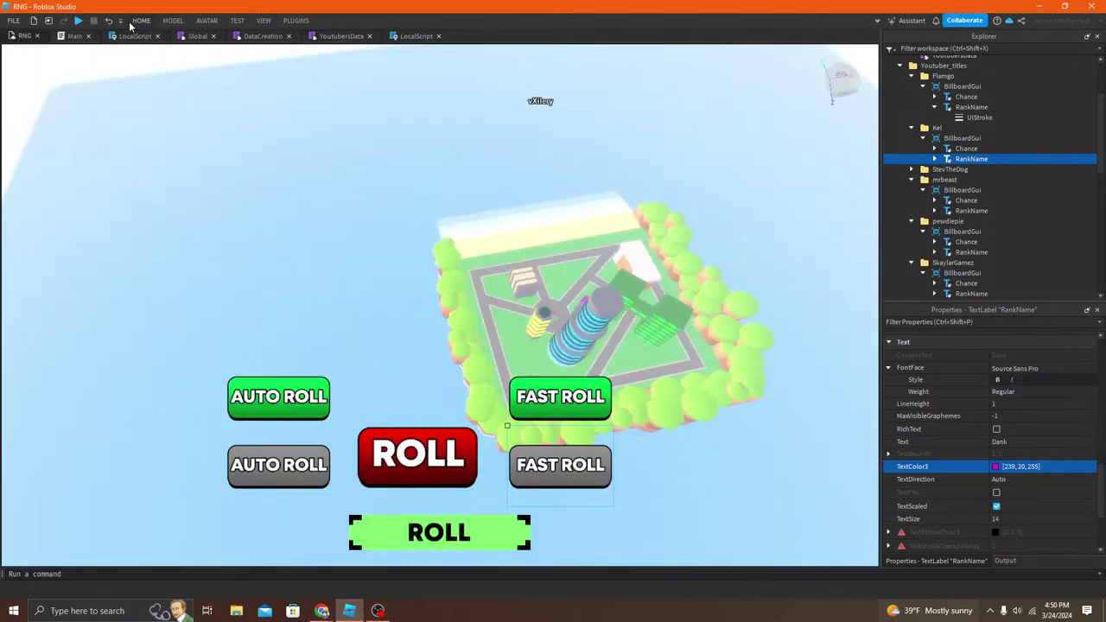
pyautogui.click(543, 48)
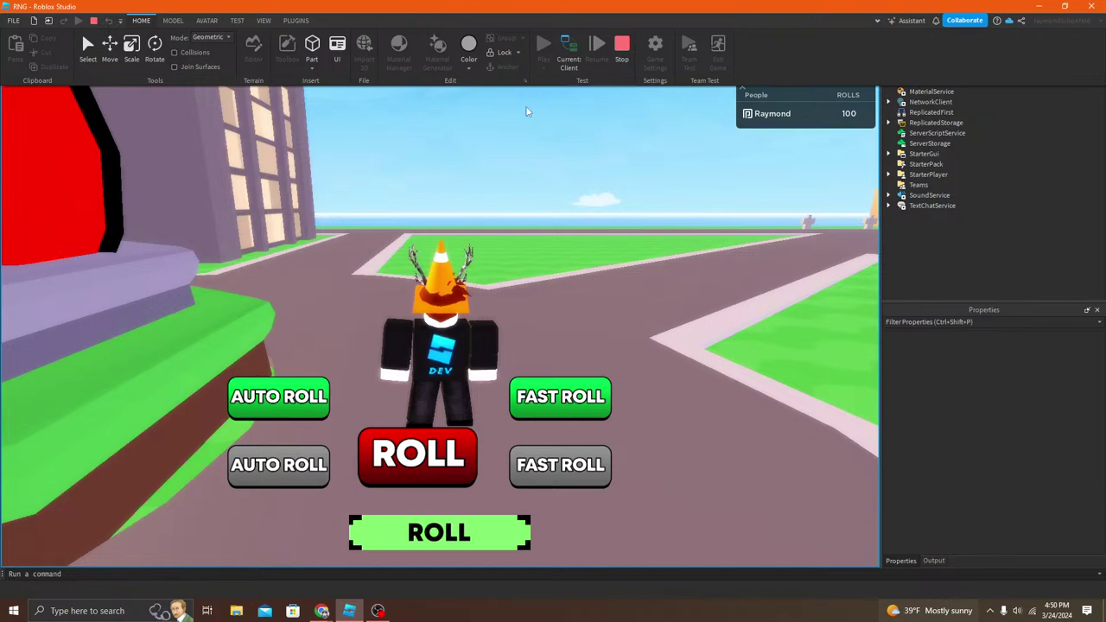
pyautogui.moveTo(558, 216); pyautogui.dragTo(489, 220, button='right')
pyautogui.click(450, 527)
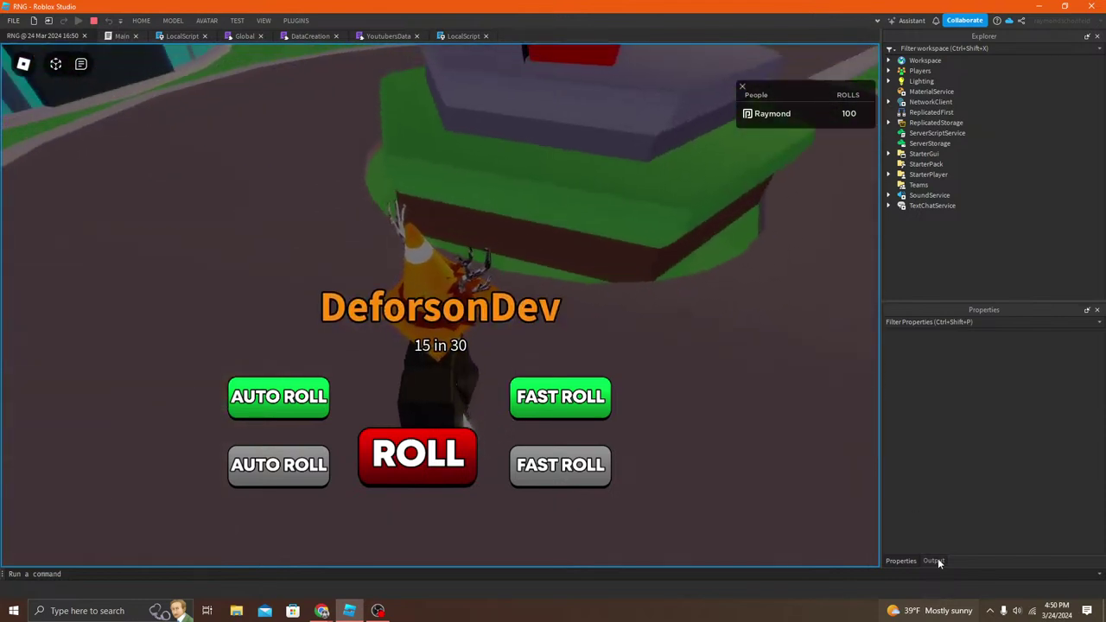
pyautogui.click(95, 20)
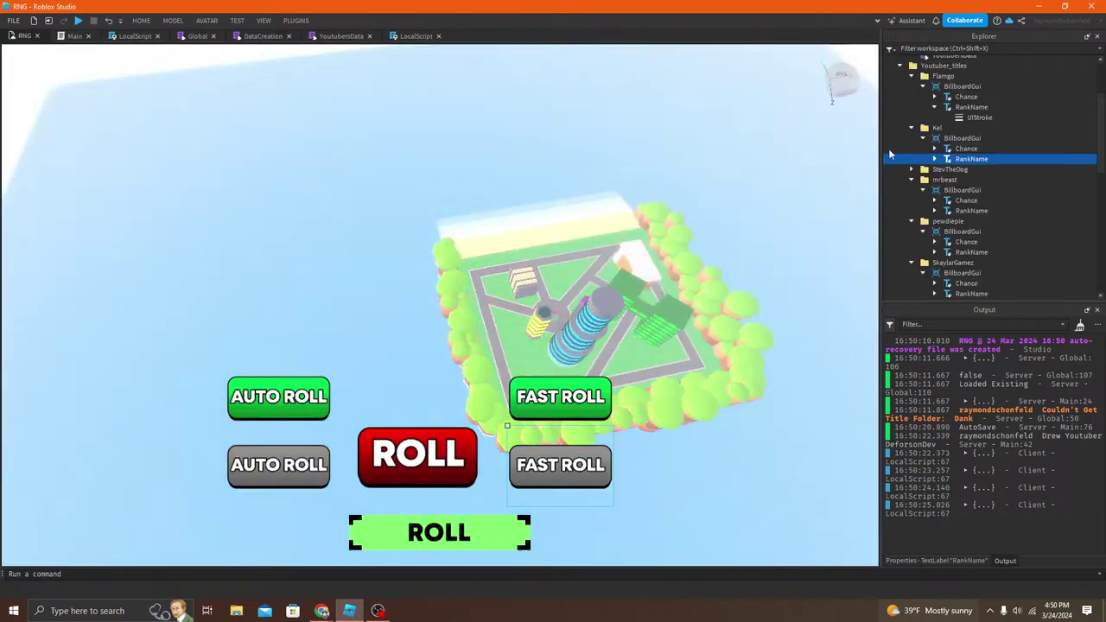
# Step: Collapse the expanded YouTuber folders inside Youtuber_titles
pyautogui.click(913, 164)
pyautogui.click(912, 175)
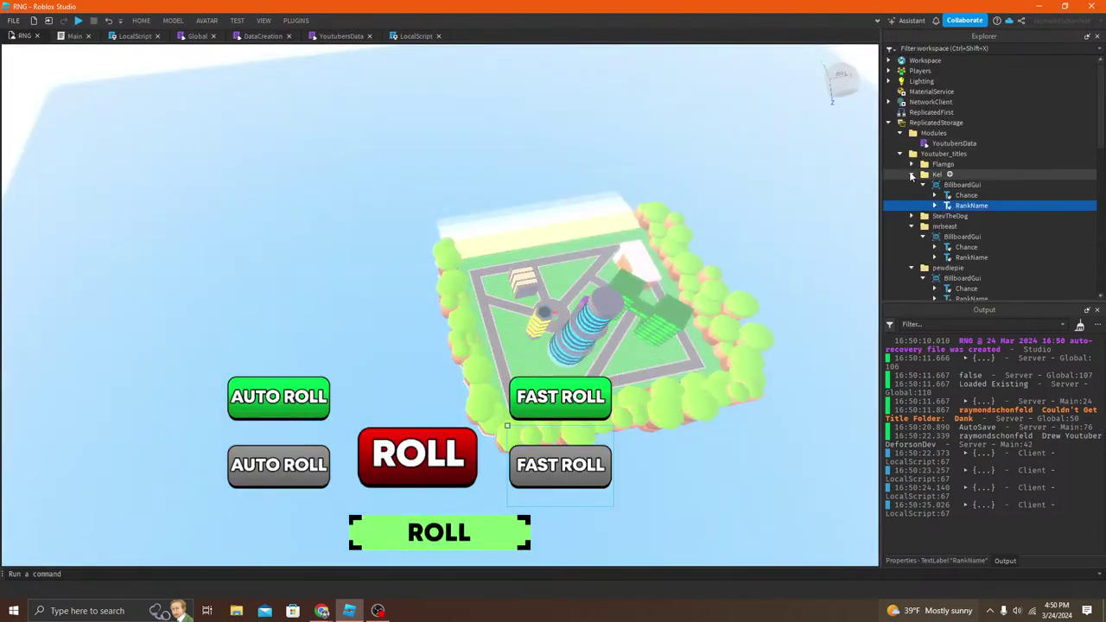
pyautogui.click(912, 195)
pyautogui.click(912, 205)
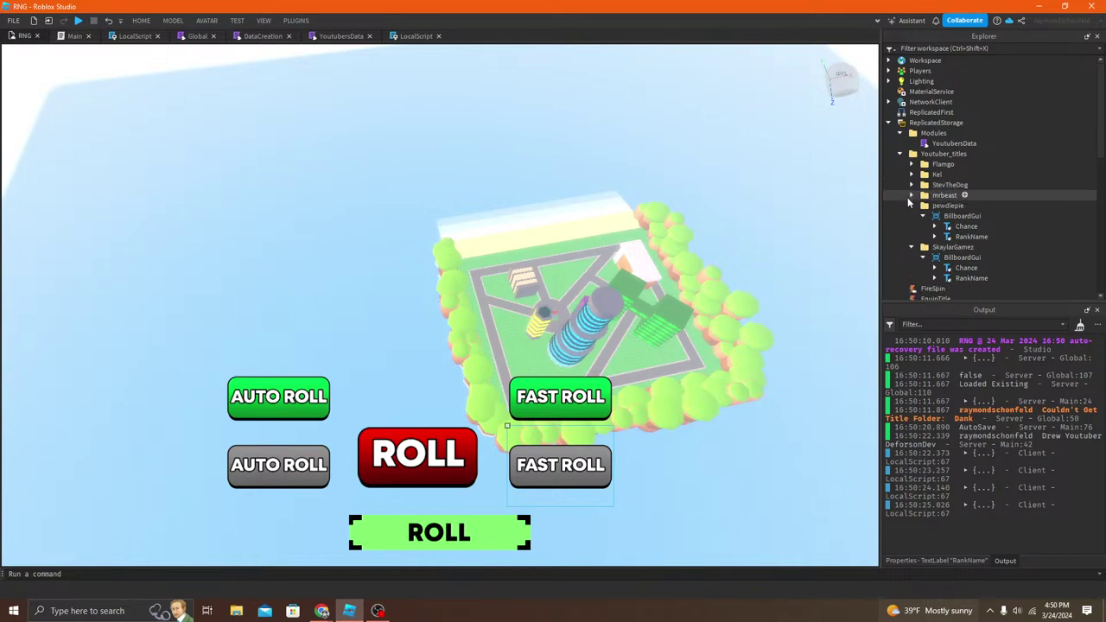
pyautogui.click(911, 216)
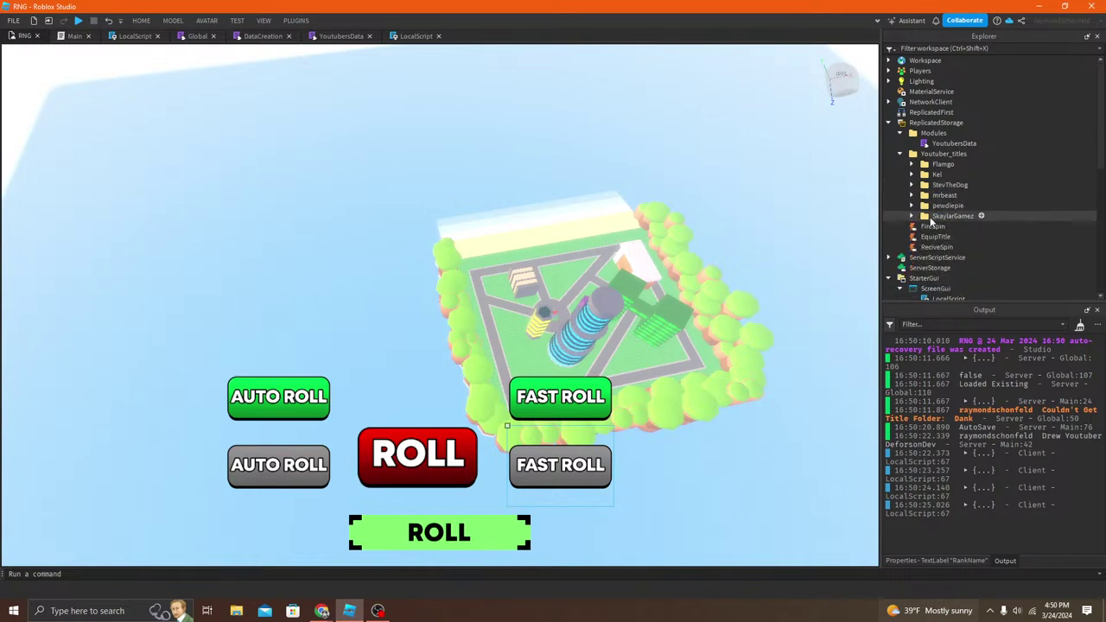
# Step: Duplicate the SkaylarGamez title folder and rename the copy as Dank
pyautogui.click(926, 218)
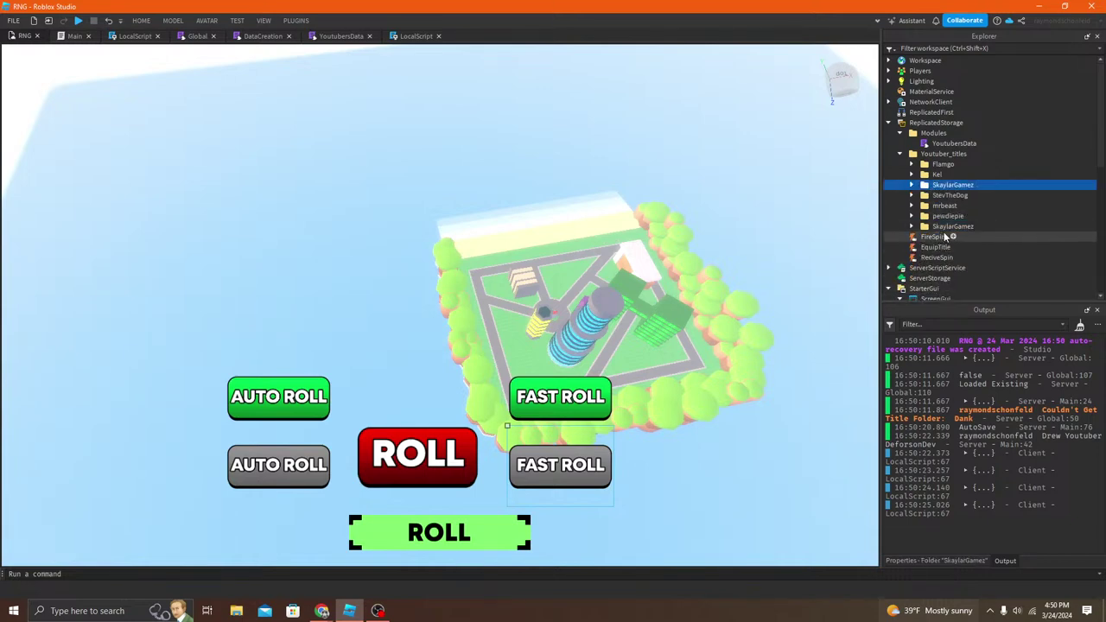
pyautogui.scroll(-5, 937, 225)
pyautogui.scroll(5, 935, 223)
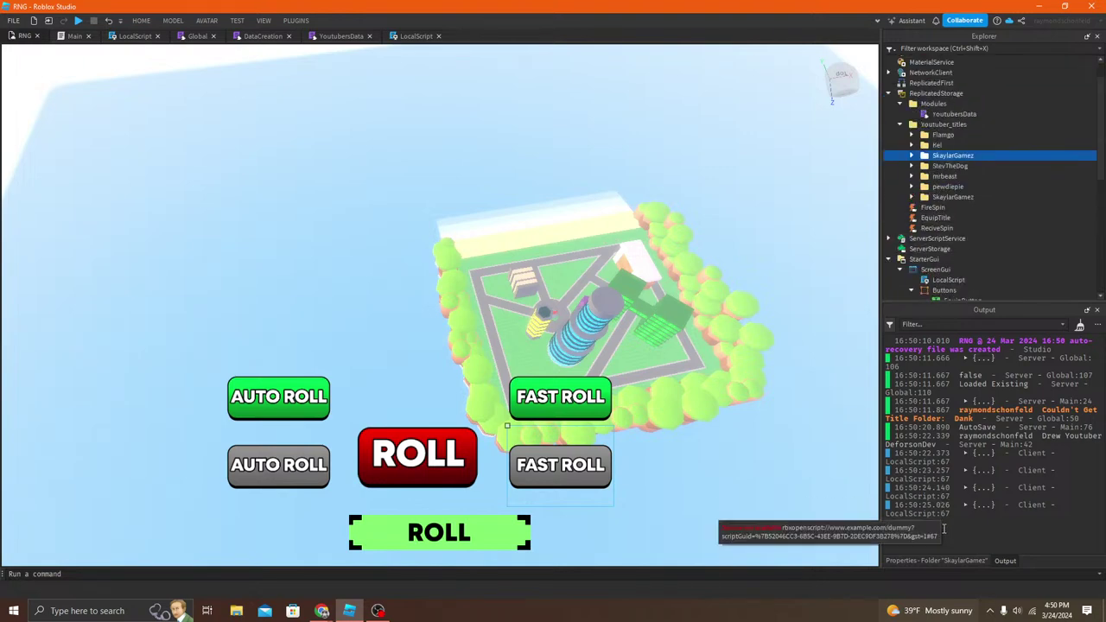
pyautogui.click(936, 561)
pyautogui.click(1019, 378)
pyautogui.write('Dank')
pyautogui.press('Return')
# Step: Set the Dank RankName label's text color to yellow, RGB 255, 238, 0
pyautogui.click(914, 156)
pyautogui.click(951, 165)
pyautogui.click(924, 166)
pyautogui.click(964, 186)
pyautogui.scroll(-15, 1011, 493)
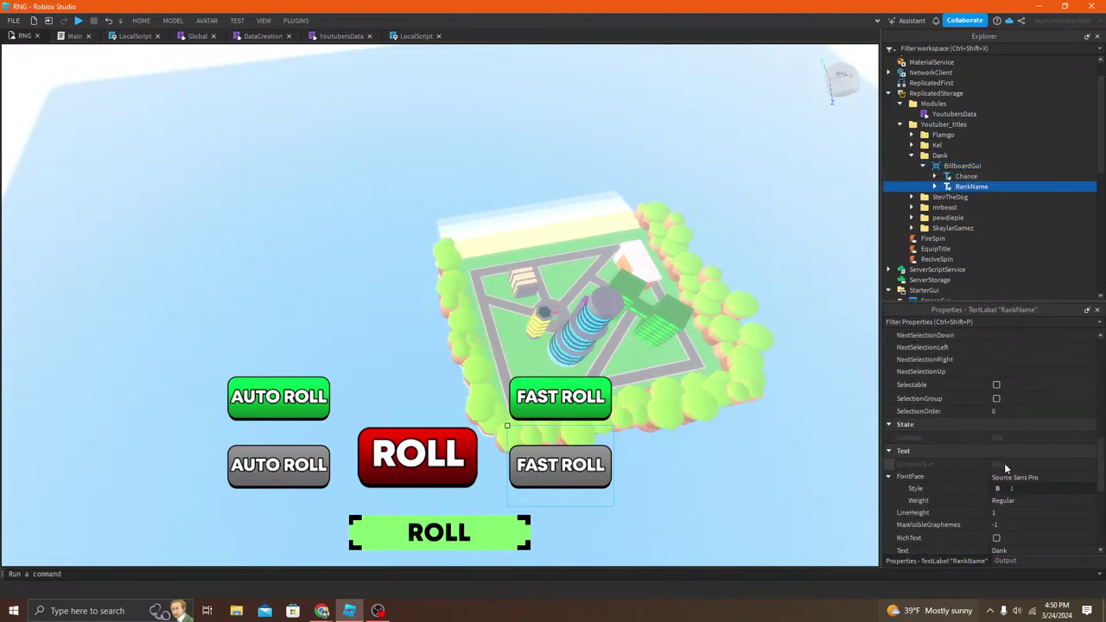
pyautogui.click(995, 357)
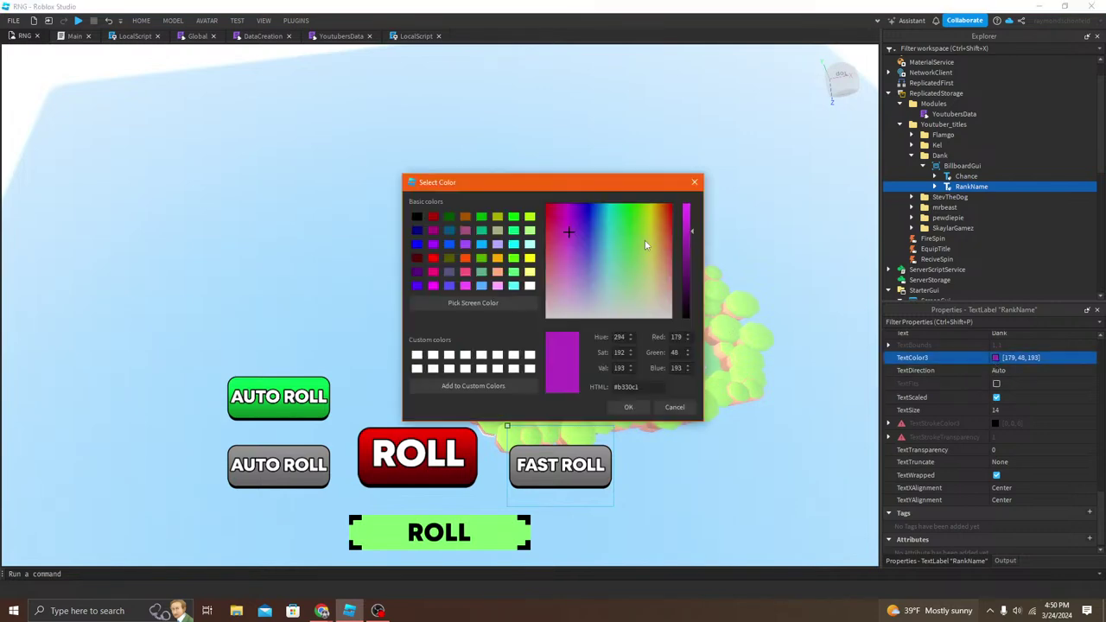
pyautogui.moveTo(644, 247); pyautogui.dragTo(653, 214)
pyautogui.click(685, 207)
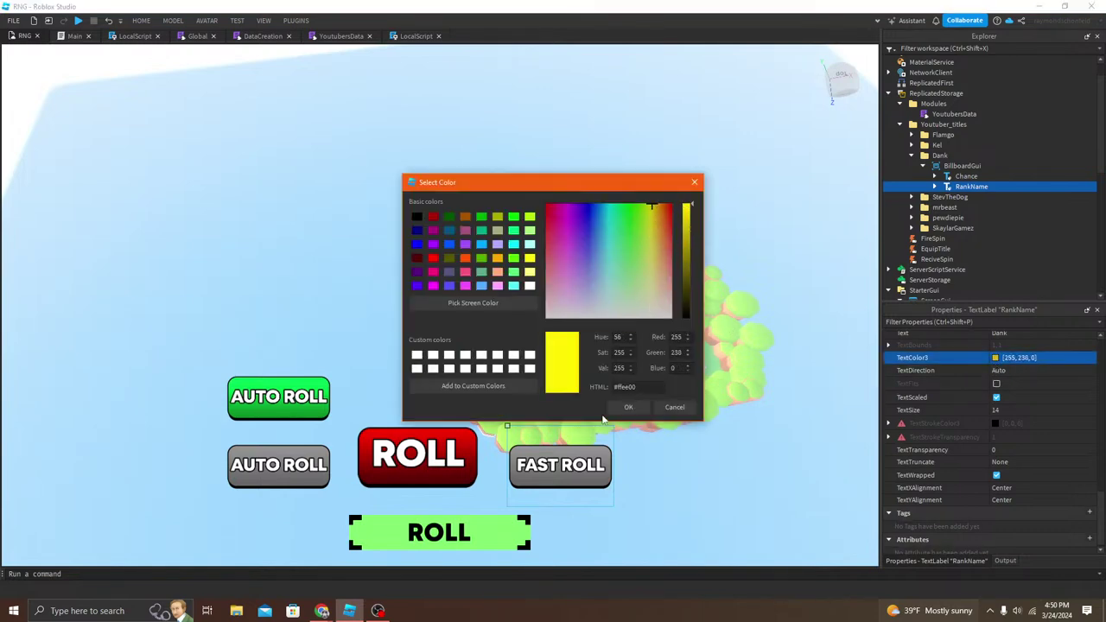
pyautogui.click(625, 405)
# Step: Playtest the game, roll once, and walk the avatar over to the Flamgo and mrbeast characters
pyautogui.click(141, 20)
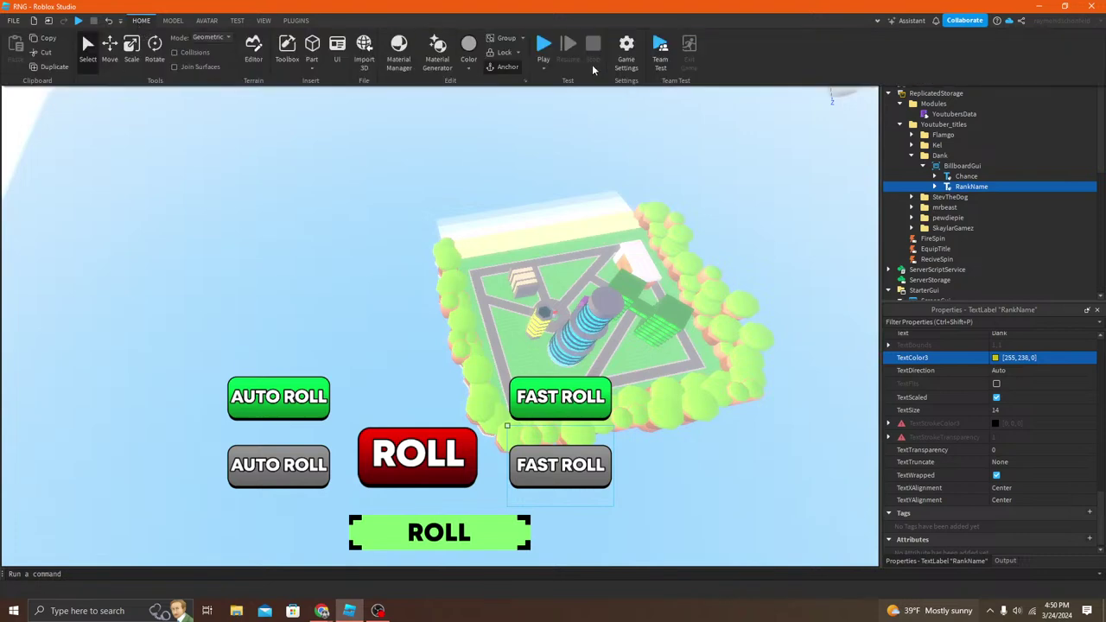
pyautogui.click(544, 45)
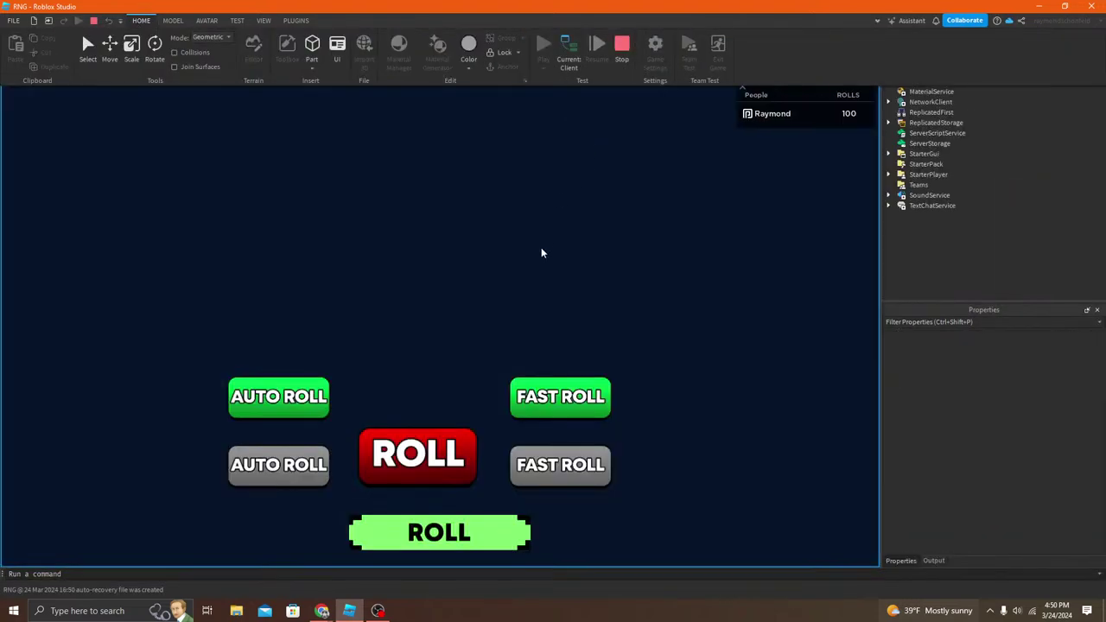
pyautogui.click(443, 527)
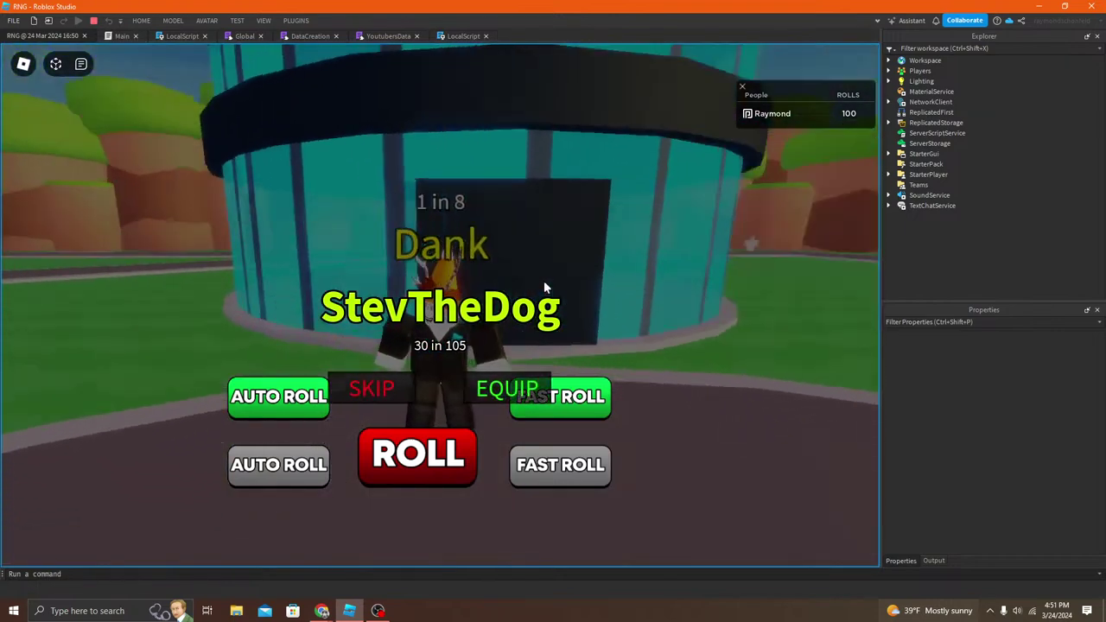
pyautogui.moveTo(544, 281); pyautogui.dragTo(524, 280, button='right')
pyautogui.press('w')
pyautogui.moveTo(472, 321); pyautogui.dragTo(457, 313, button='right')
pyautogui.press('w')
pyautogui.press('a')
pyautogui.press('w')
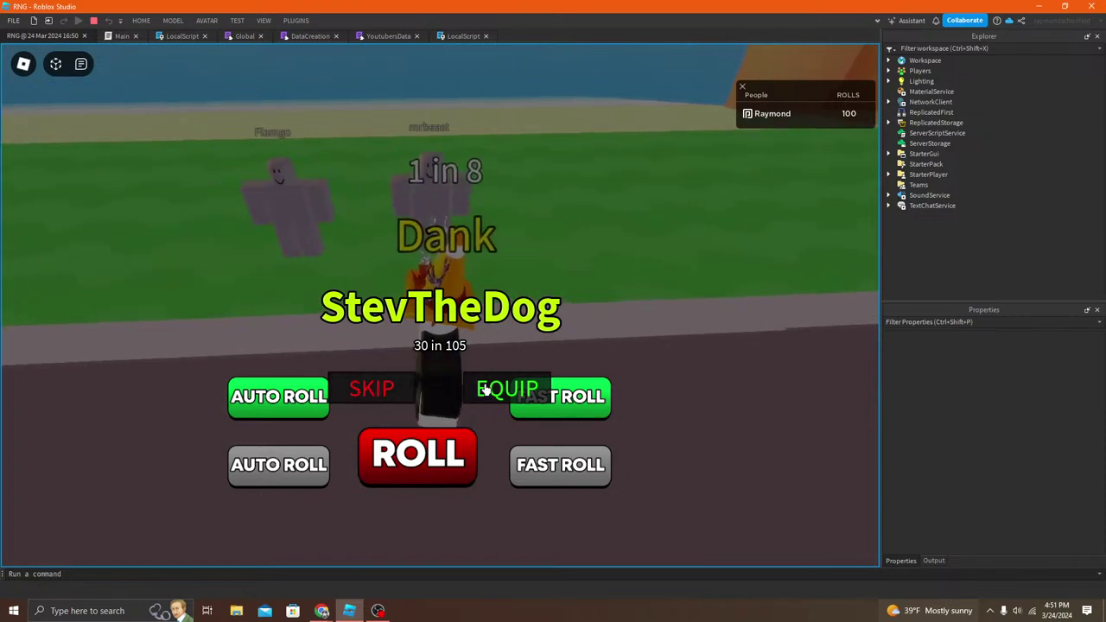
# Step: Equip the rolled StevTheDog title, check the output log, and stop the playtest
pyautogui.click(486, 392)
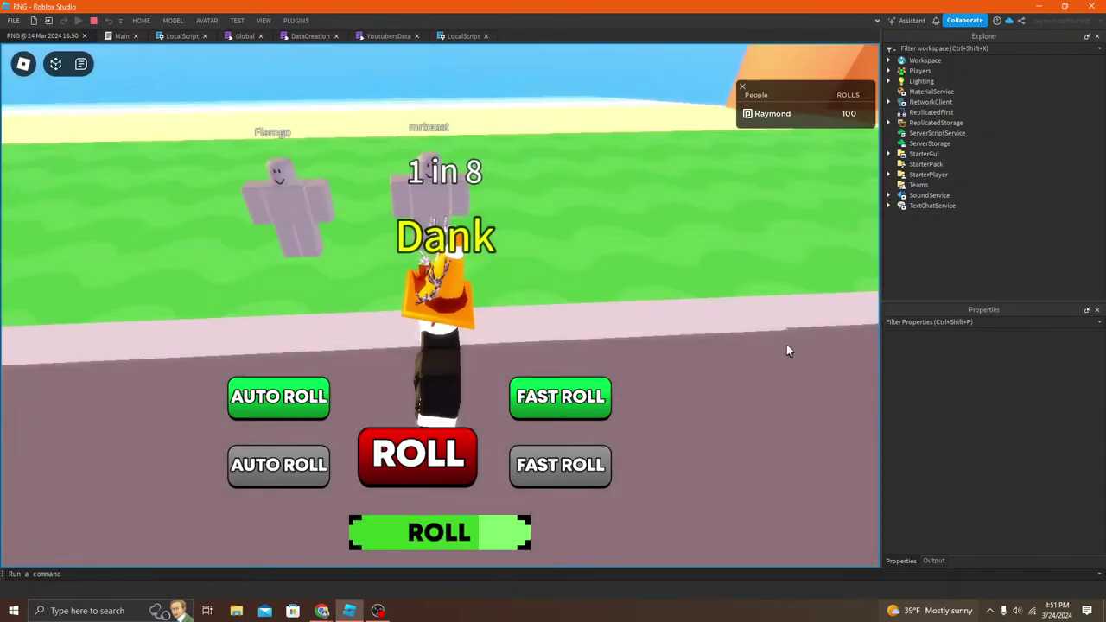
pyautogui.click(938, 560)
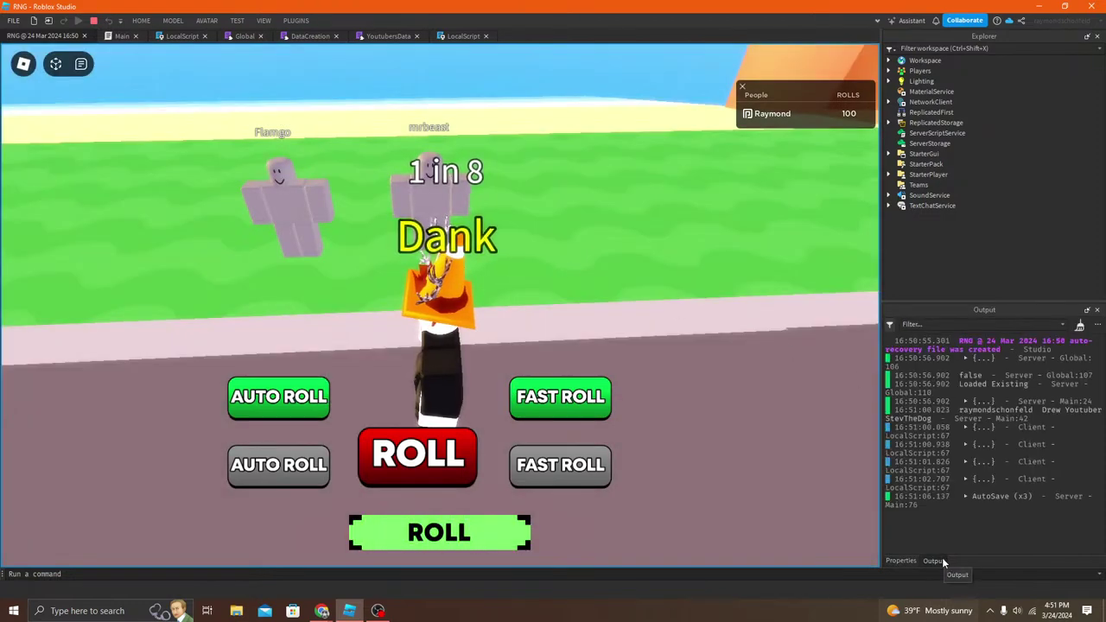
pyautogui.click(94, 21)
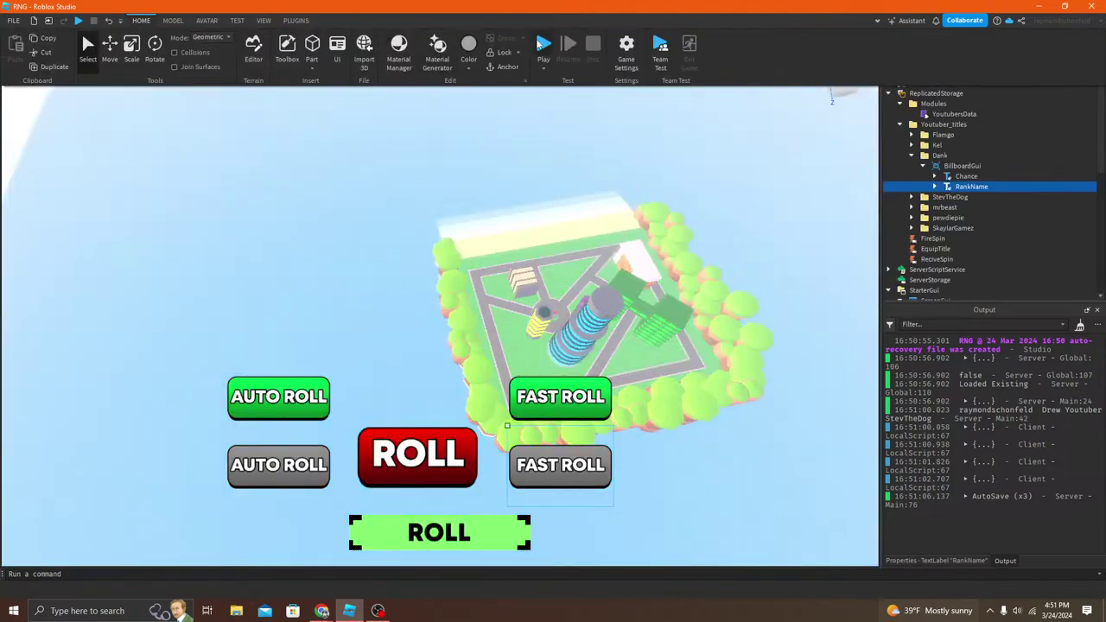
# Step: Playtest the game again, roll once, and equip the rolled Kel title to check it above the avatar
pyautogui.click(541, 45)
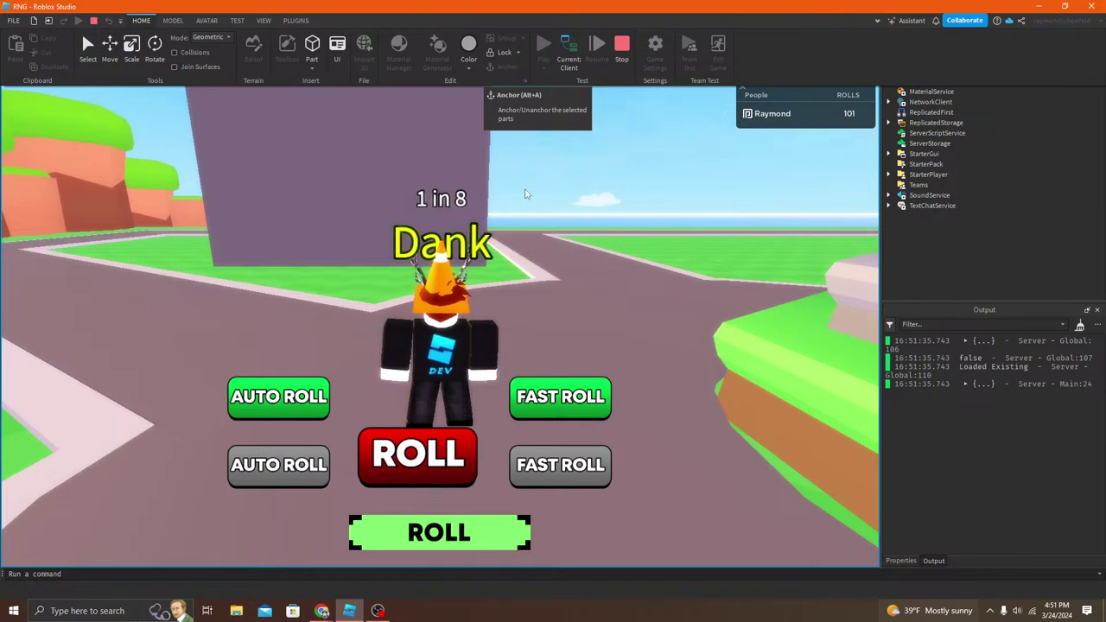
pyautogui.click(450, 543)
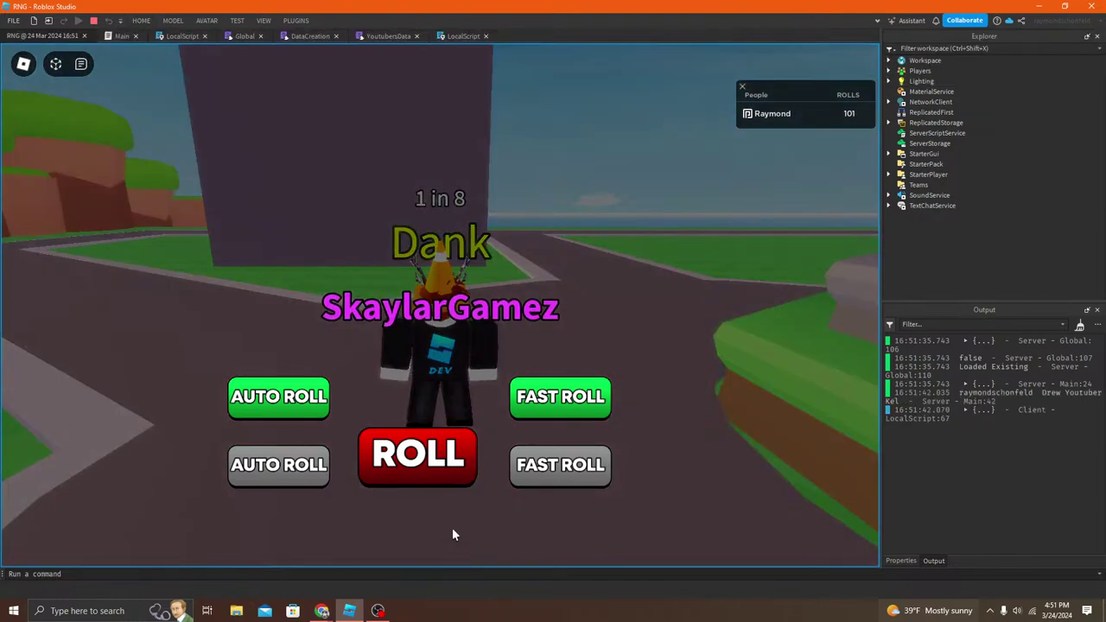
pyautogui.click(398, 477)
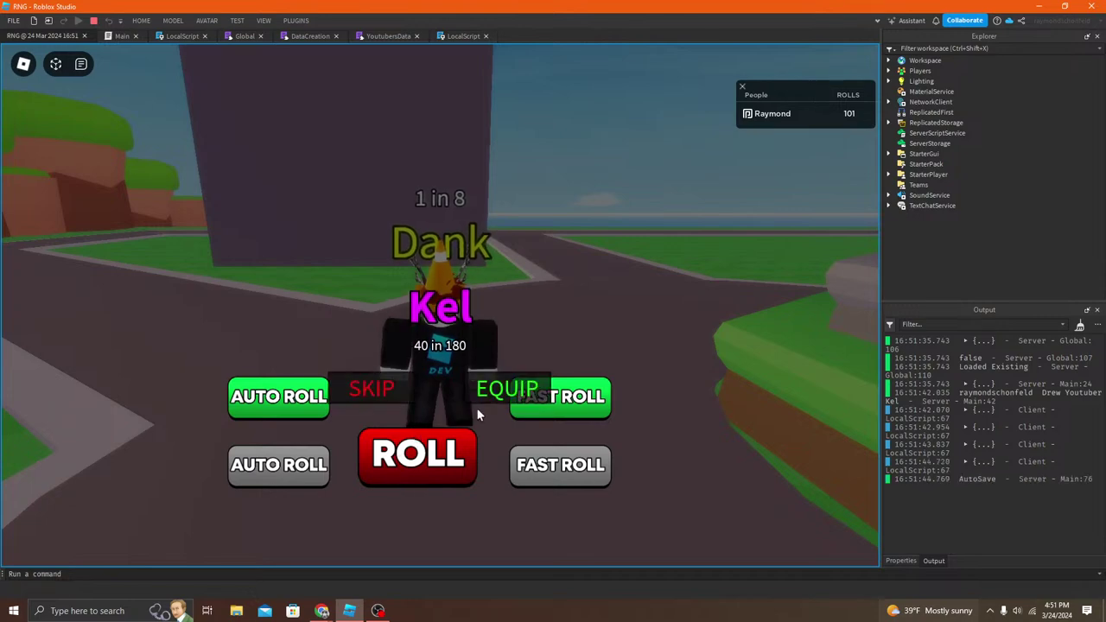
pyautogui.click(498, 395)
pyautogui.moveTo(498, 396); pyautogui.dragTo(498, 396, button='right')
pyautogui.press('w')
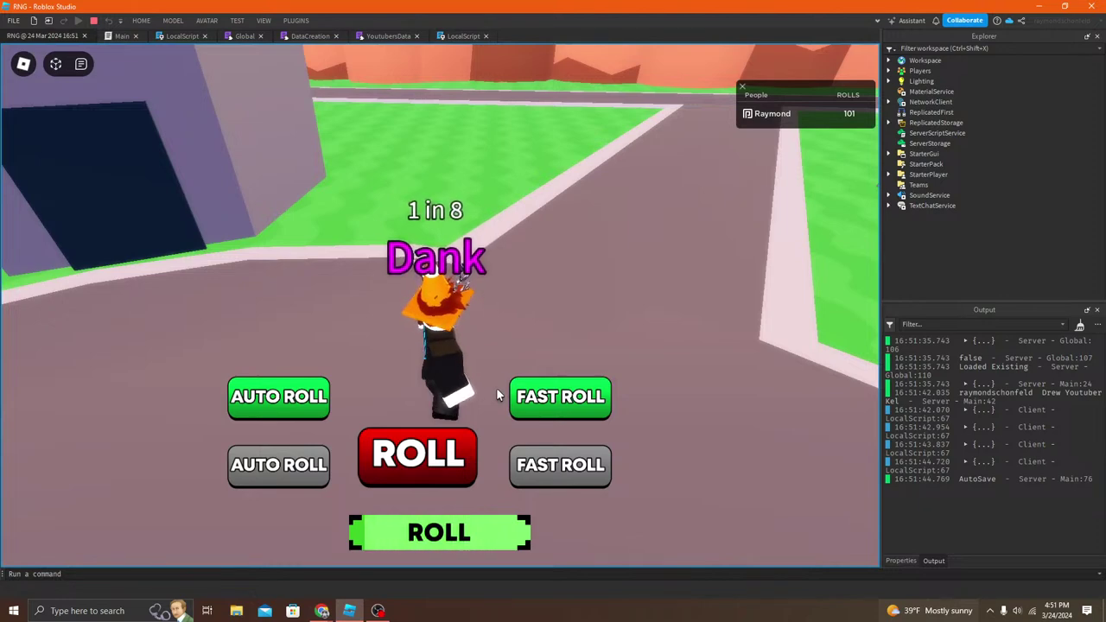
# Step: Reset the character to check the equipped title after respawning, walk around, and stop the playtest
pyautogui.press('Escape')
pyautogui.press('r')
pyautogui.press('Return')
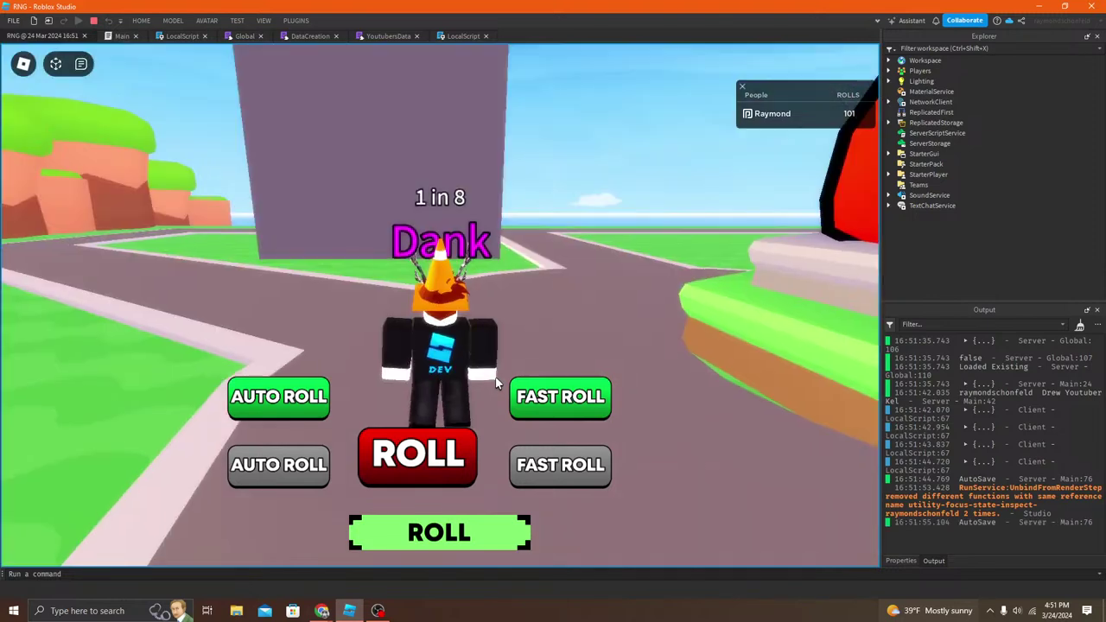
pyautogui.moveTo(461, 321); pyautogui.dragTo(439, 311, button='right')
pyautogui.press('w')
pyautogui.press('space')
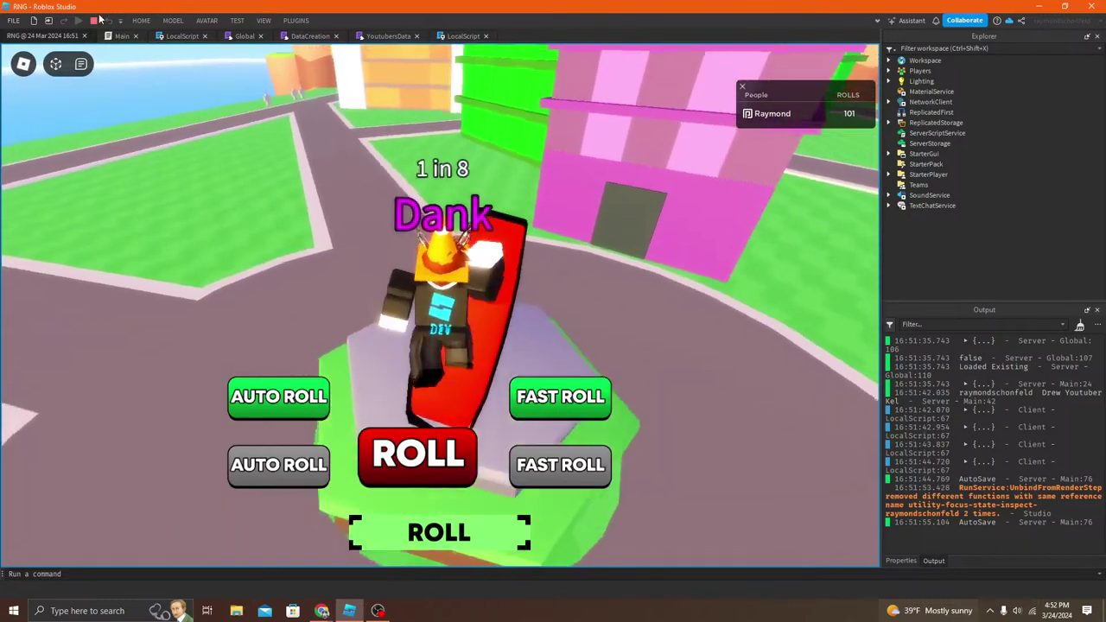
pyautogui.click(94, 21)
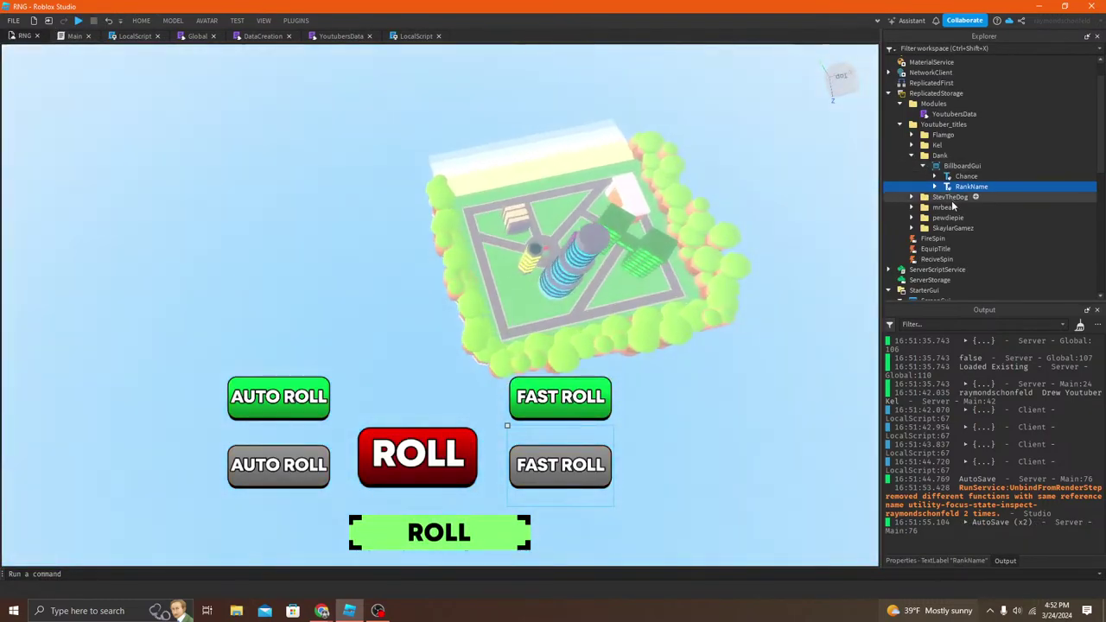
# Step: Set the text of the SkaylarGamez title's RankName label to SkaylarGamez, copied from its folder name
pyautogui.click(911, 229)
pyautogui.click(922, 239)
pyautogui.click(955, 260)
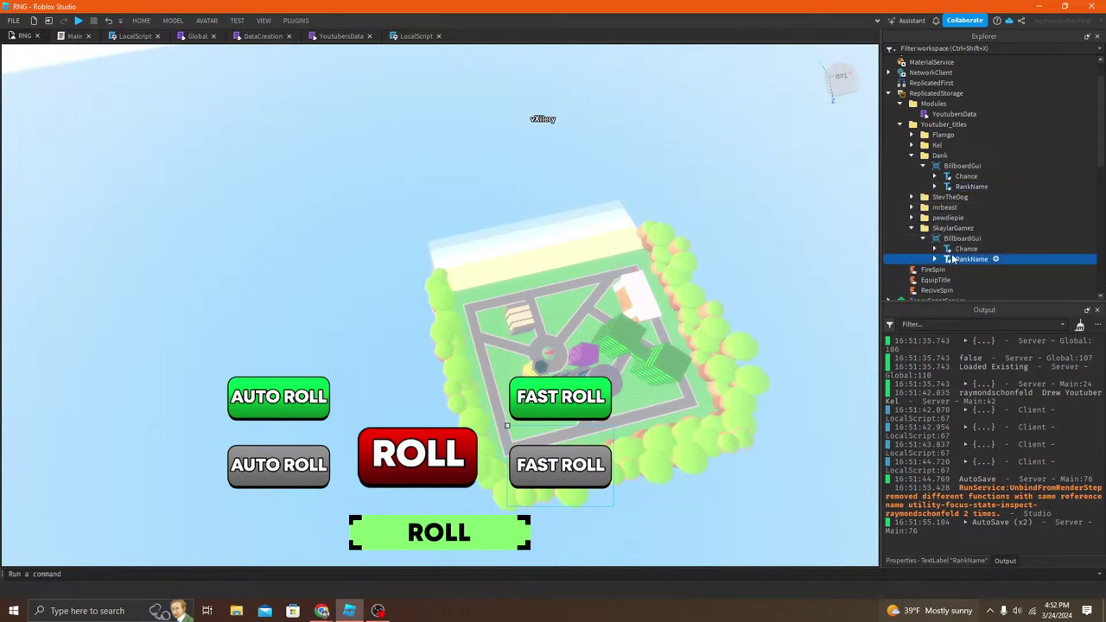
pyautogui.click(959, 560)
pyautogui.scroll(-8, 975, 421)
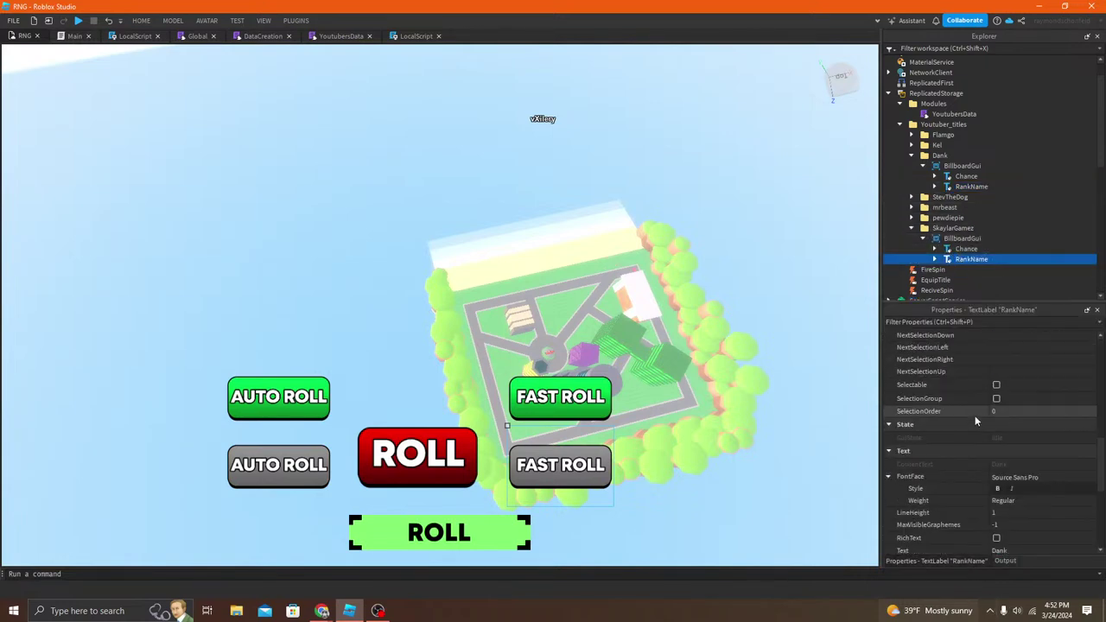
pyautogui.click(952, 228)
pyautogui.click(971, 259)
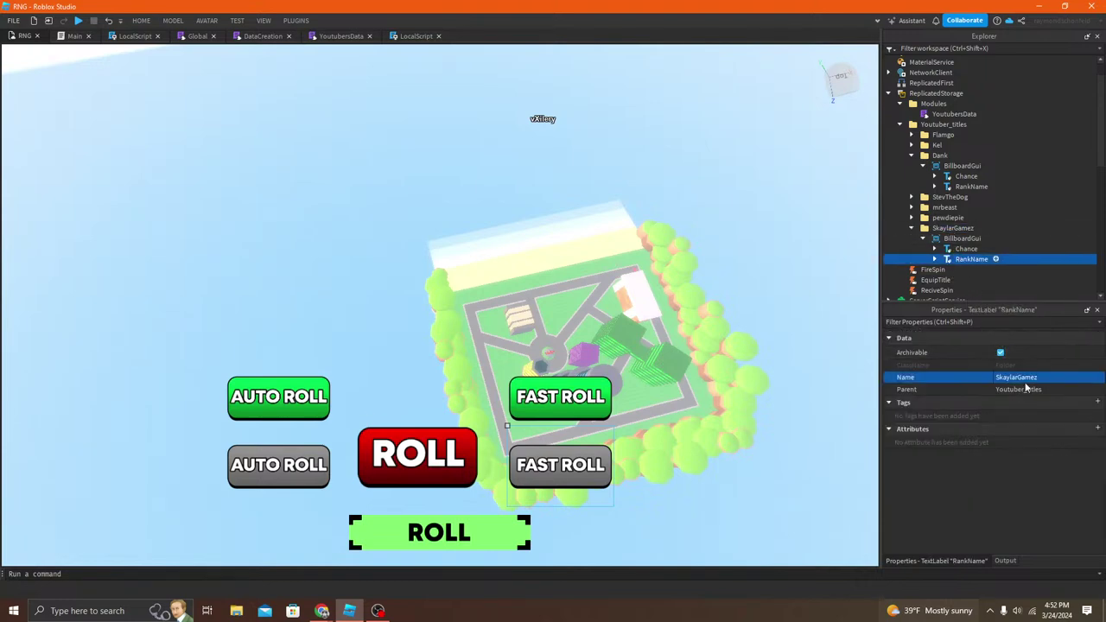
pyautogui.scroll(-5, 1041, 415)
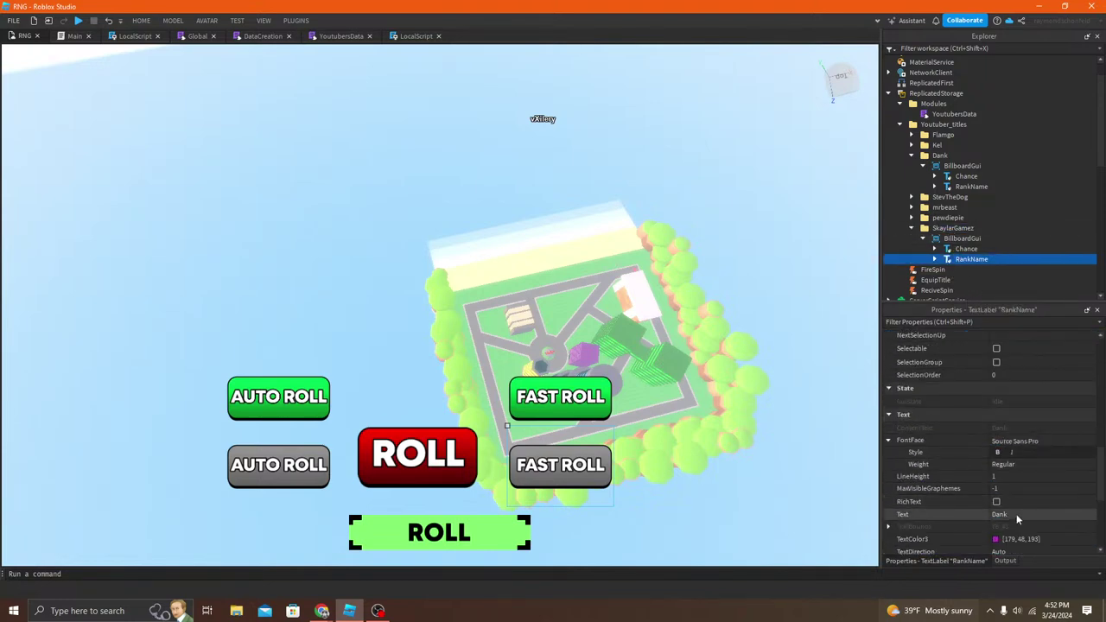
pyautogui.press('Return')
# Step: Check the Text property of the RankName labels in the pewdiepie and mrbeast titles
pyautogui.click(911, 218)
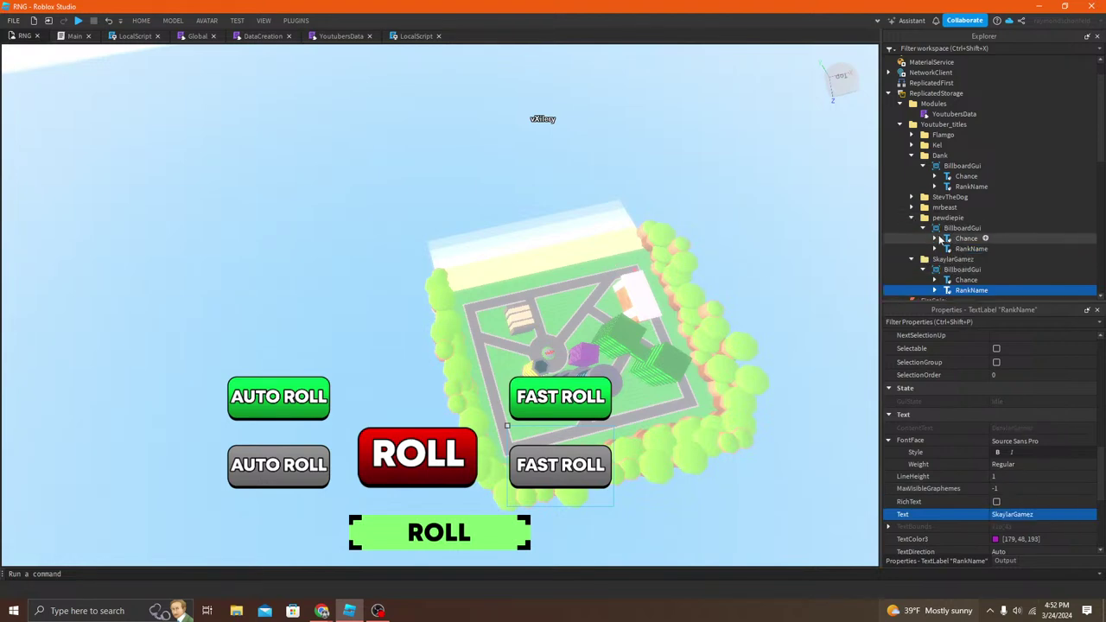
pyautogui.click(951, 249)
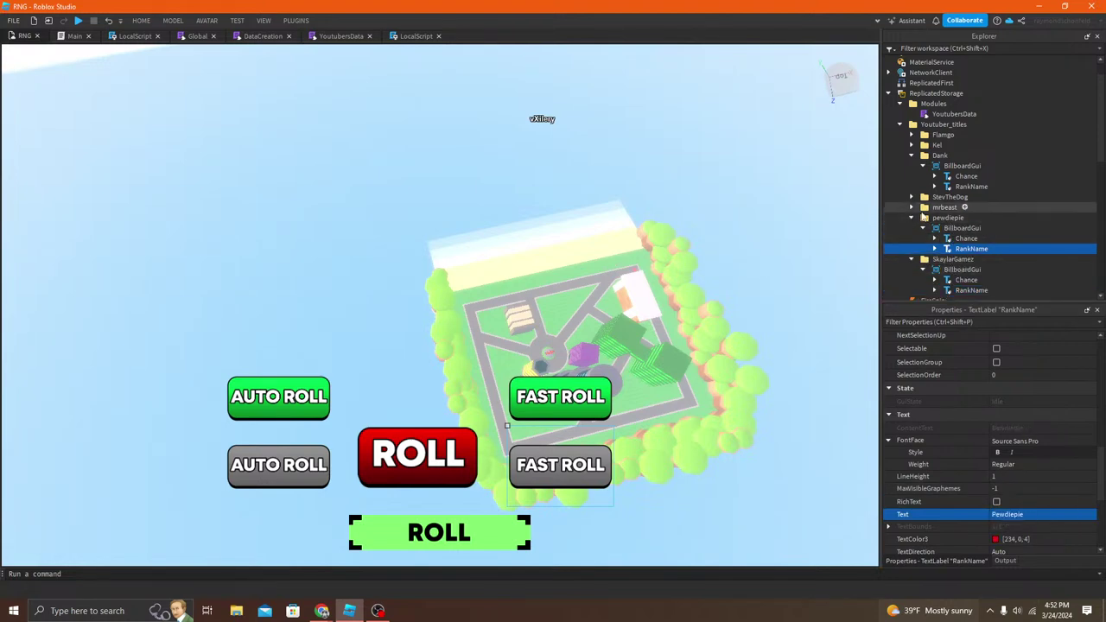
pyautogui.click(911, 207)
pyautogui.click(957, 239)
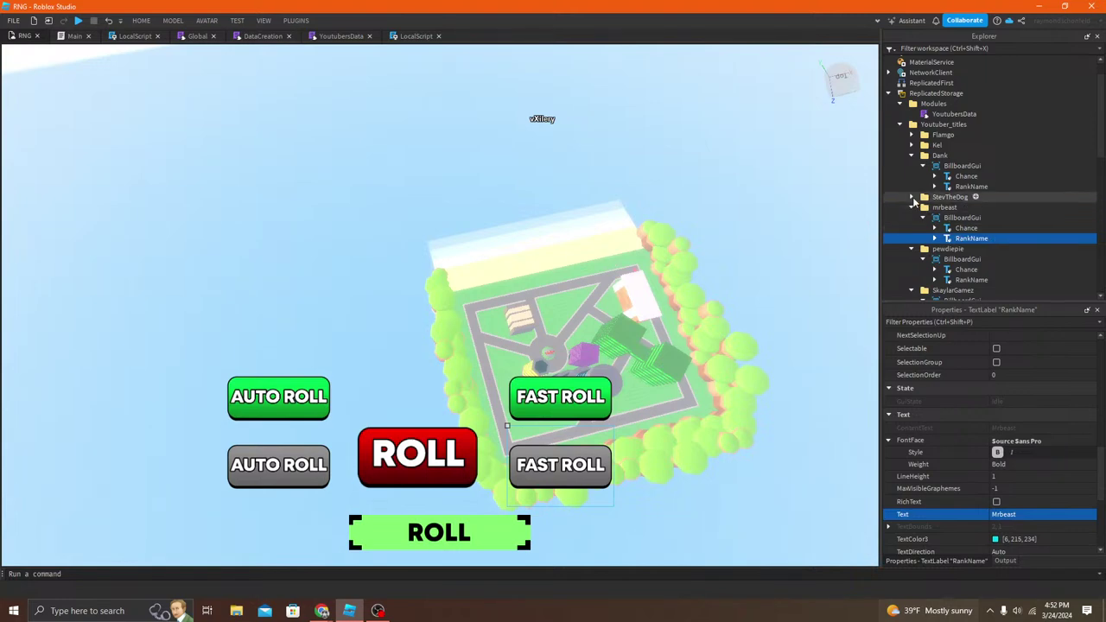
# Step: Set the text of the StevTheDog title's RankName label to StevTheDog, copied from its folder name
pyautogui.click(912, 197)
pyautogui.click(956, 228)
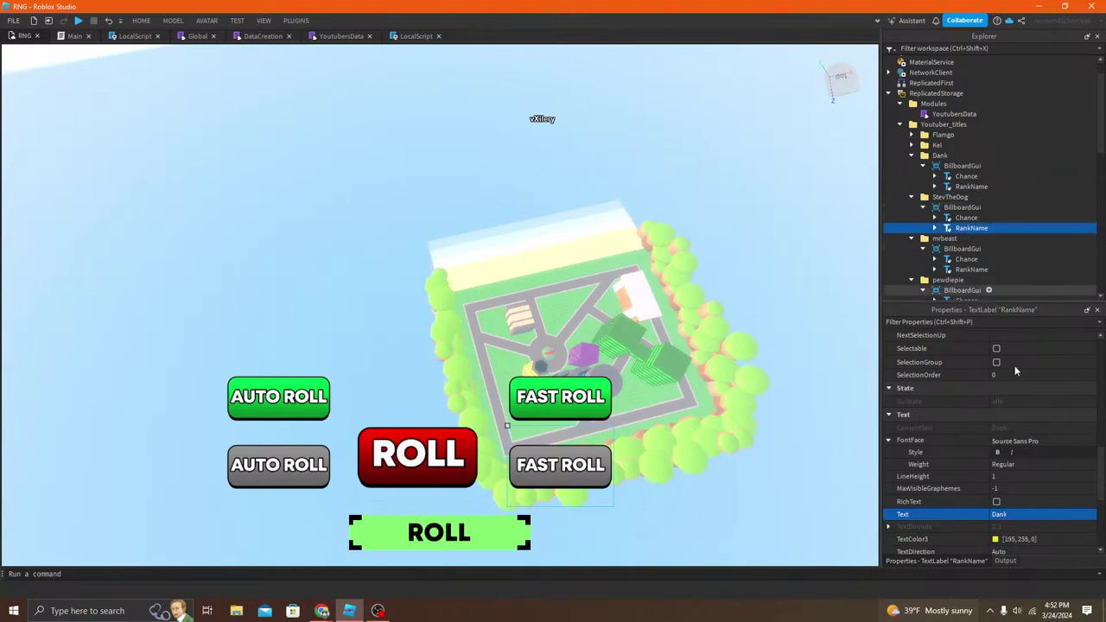
pyautogui.scroll(-2, 1000, 397)
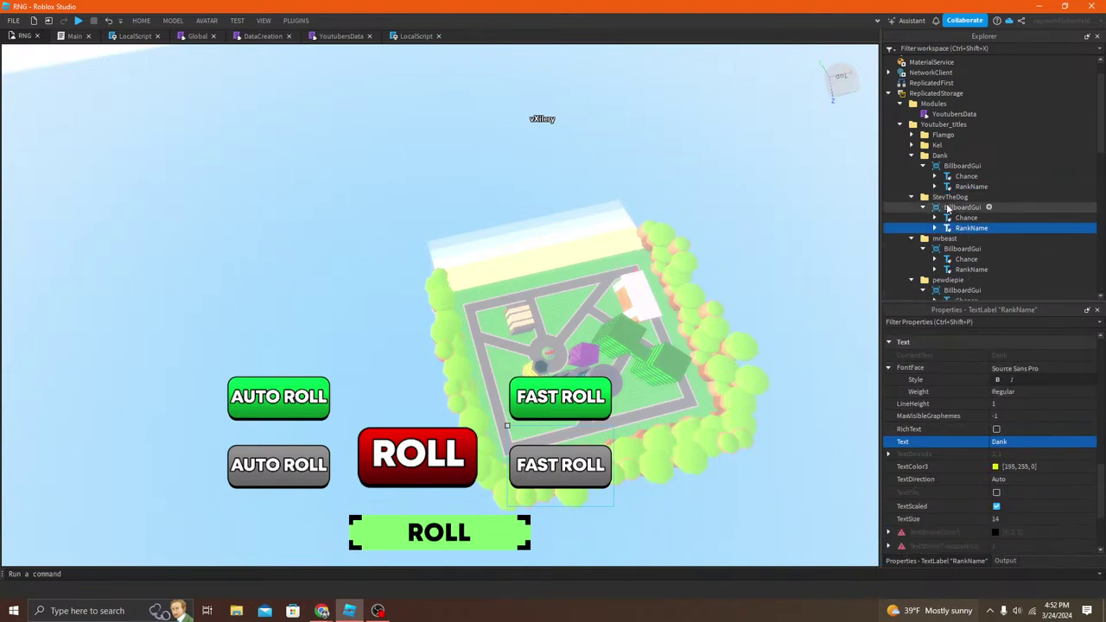
pyautogui.click(950, 197)
pyautogui.click(1023, 376)
pyautogui.click(971, 228)
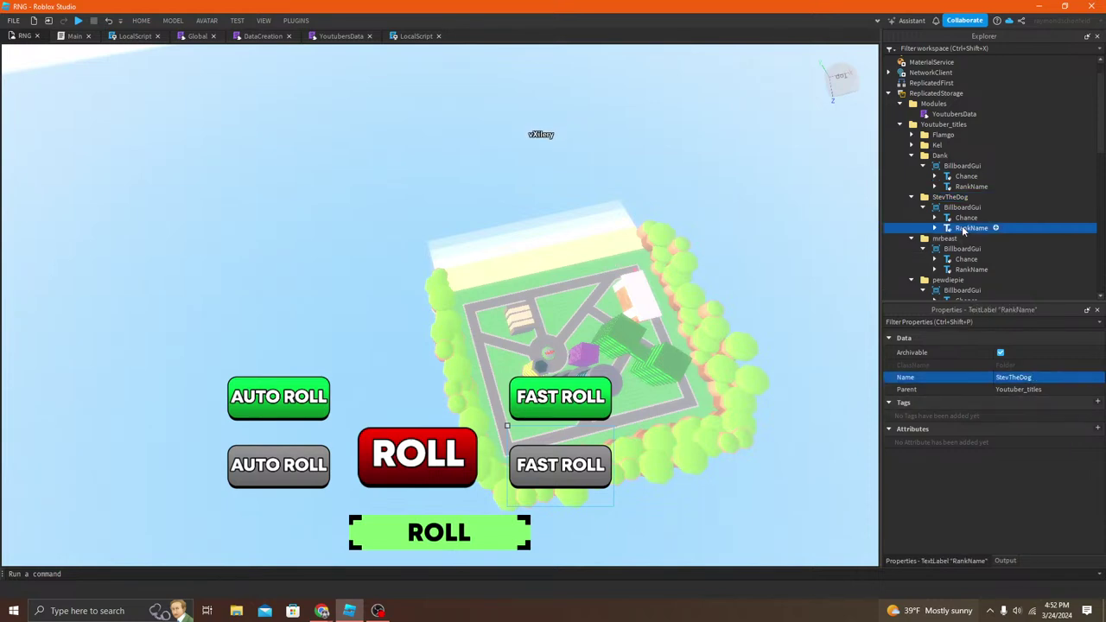
pyautogui.scroll(-8, 1028, 422)
pyautogui.click(1026, 442)
# Step: Set the text of the Kel title's RankName label to Kel
pyautogui.click(964, 187)
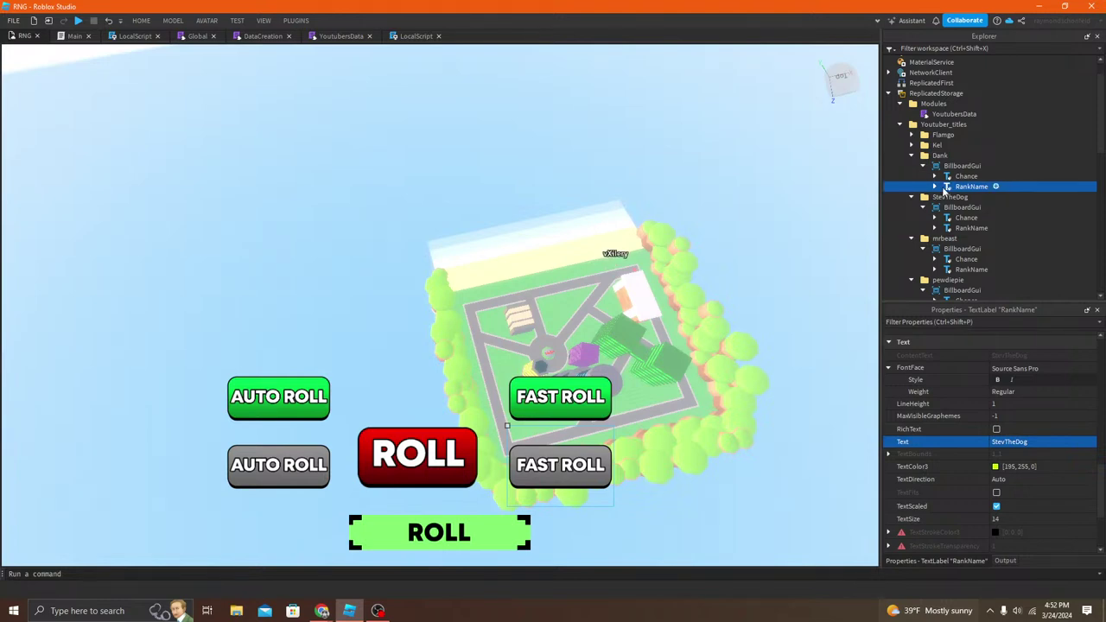
pyautogui.click(912, 145)
pyautogui.click(946, 176)
pyautogui.click(935, 146)
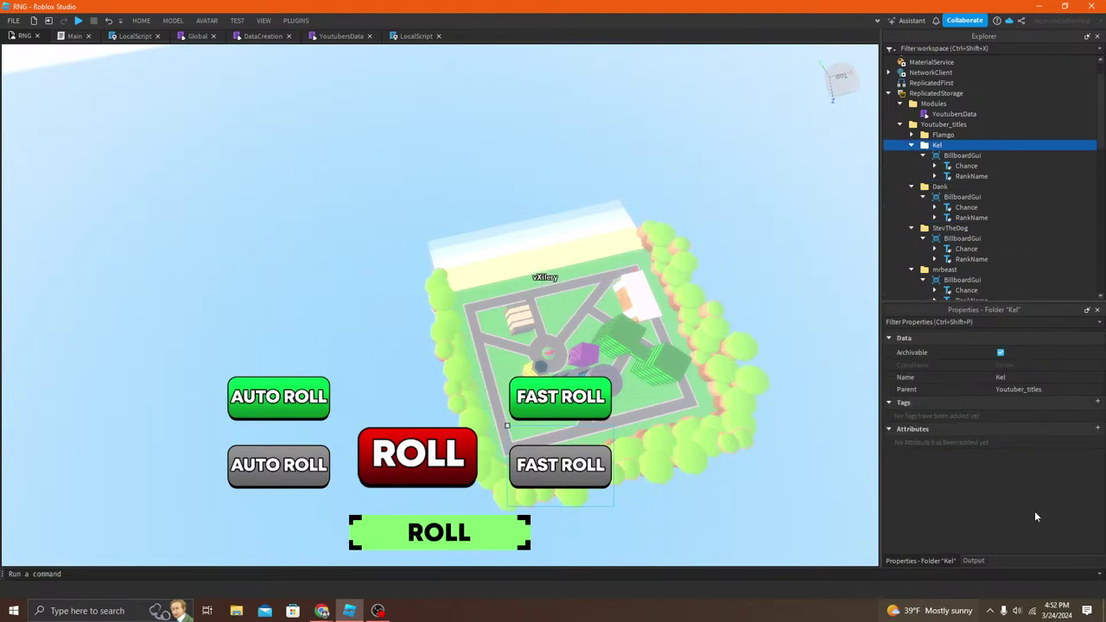
pyautogui.click(972, 176)
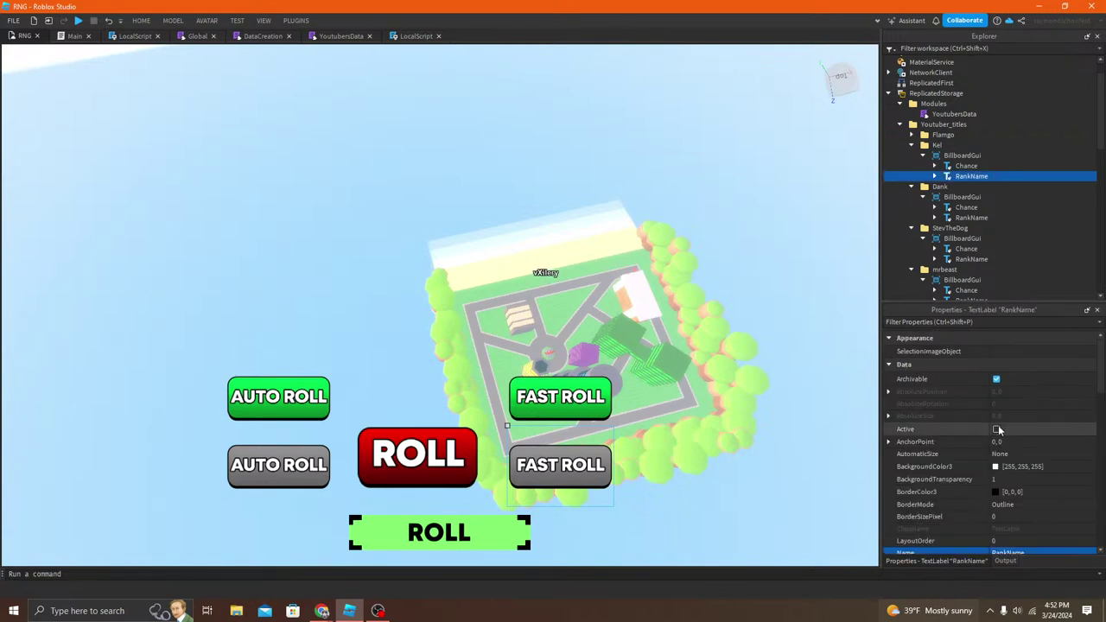
pyautogui.scroll(-5, 1012, 484)
pyautogui.scroll(-5, 1009, 472)
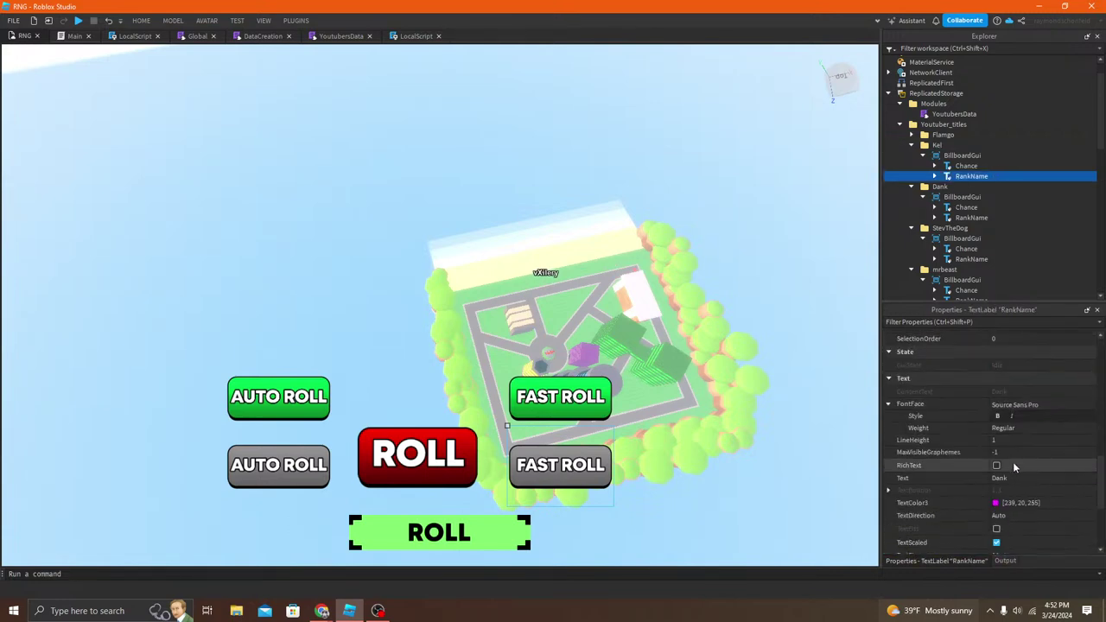
pyautogui.click(1001, 478)
pyautogui.write('Kel')
pyautogui.press('Return')
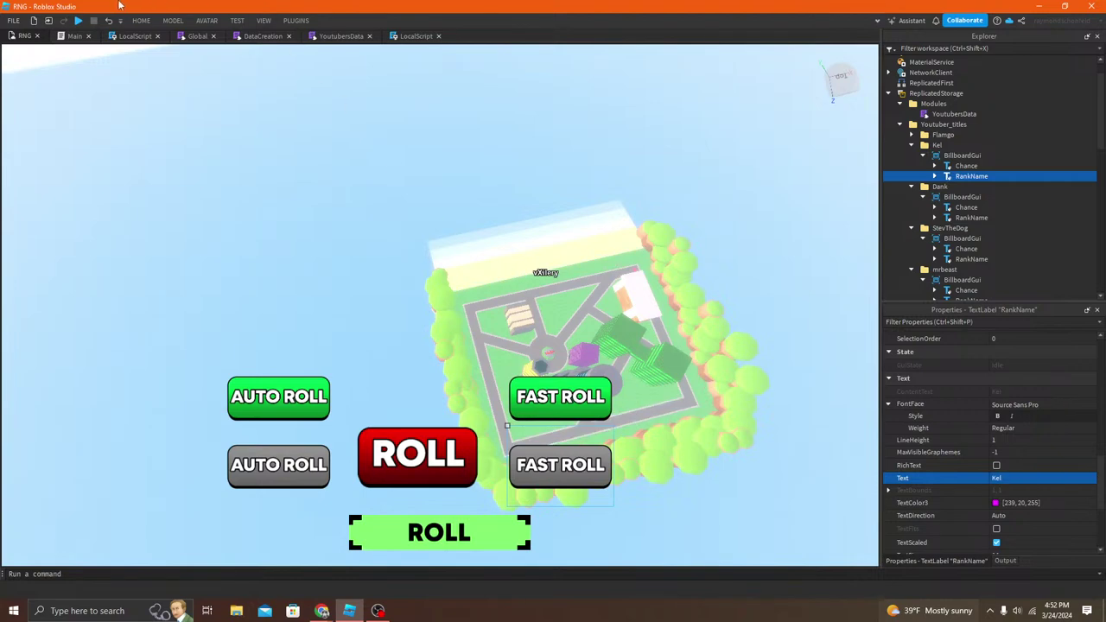
# Step: Start a playtest, check the Kel title above the avatar, then roll once and equip the rolled StevTheDog title
pyautogui.click(138, 20)
pyautogui.click(544, 45)
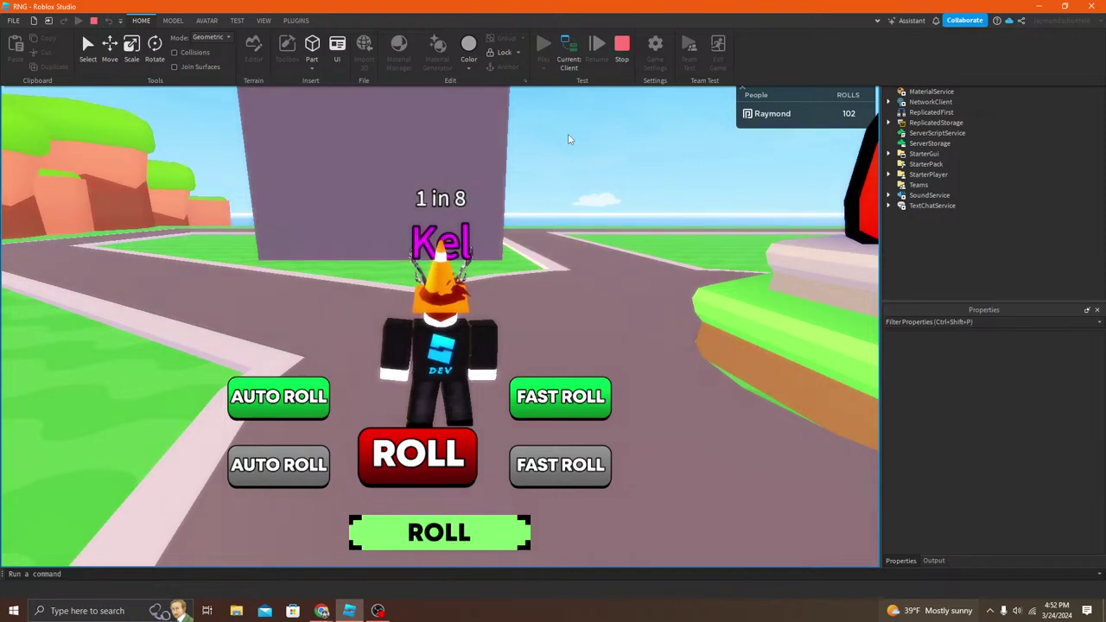
pyautogui.scroll(-2, 512, 365)
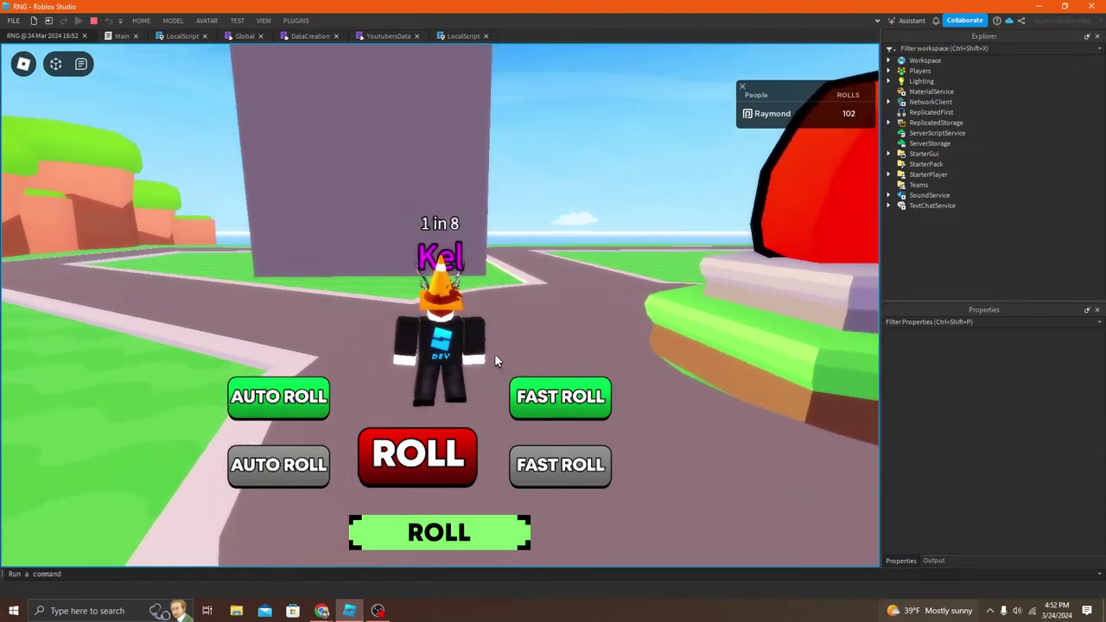
pyautogui.moveTo(495, 353); pyautogui.dragTo(491, 359, button='right')
pyautogui.click(467, 529)
pyautogui.moveTo(476, 269); pyautogui.dragTo(476, 268, button='right')
pyautogui.moveTo(476, 268); pyautogui.dragTo(476, 268, button='right')
pyautogui.press('w')
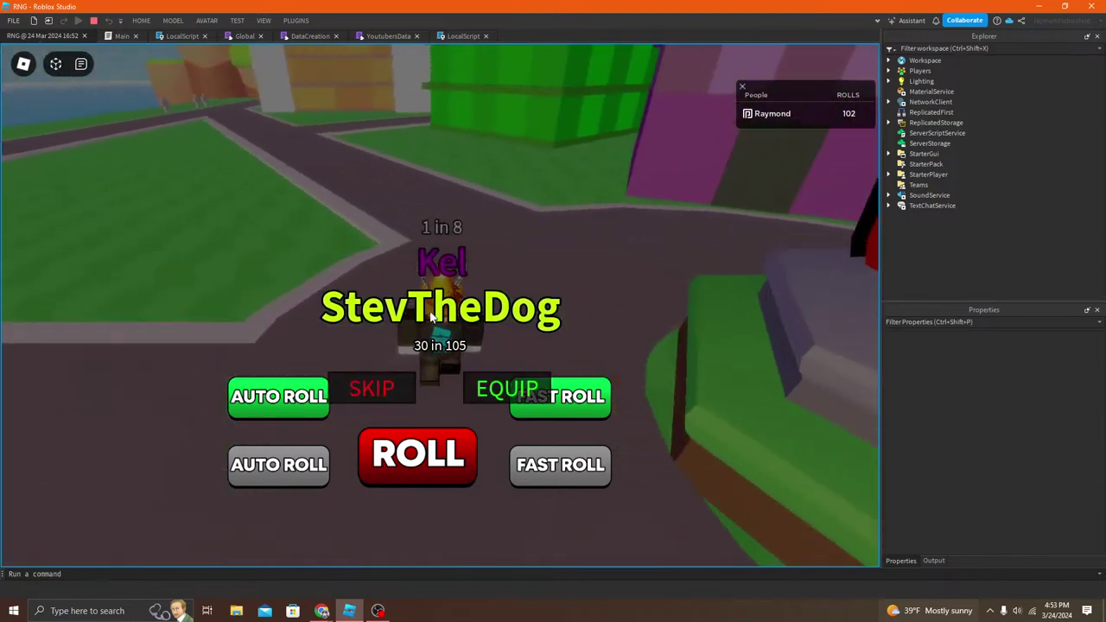
pyautogui.click(498, 385)
# Step: Examine the StevTheDog title above the avatar from several distances and angles
pyautogui.moveTo(465, 364); pyautogui.dragTo(465, 364, button='right')
pyautogui.scroll(1, 465, 364)
pyautogui.scroll(-2, 465, 363)
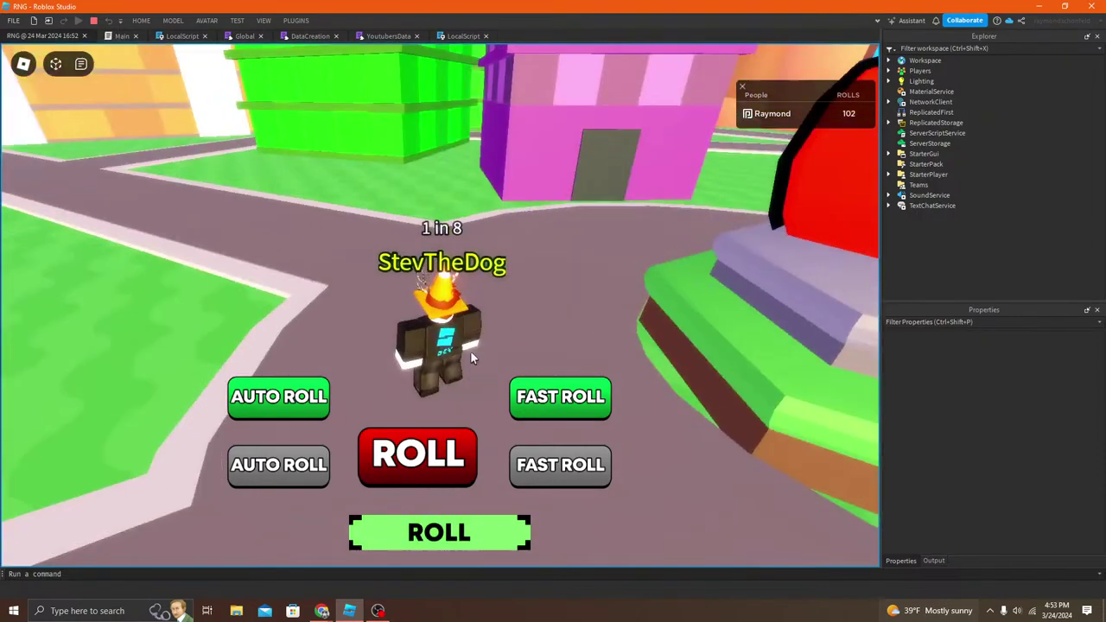
pyautogui.scroll(1, 471, 353)
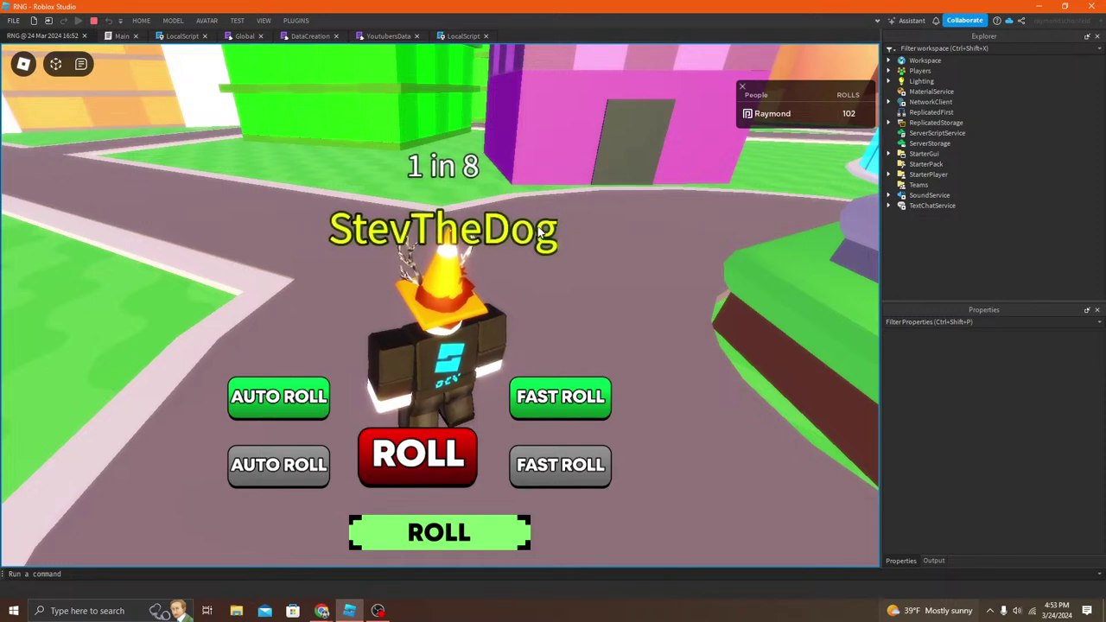
pyautogui.press('w')
pyautogui.scroll(2, 544, 232)
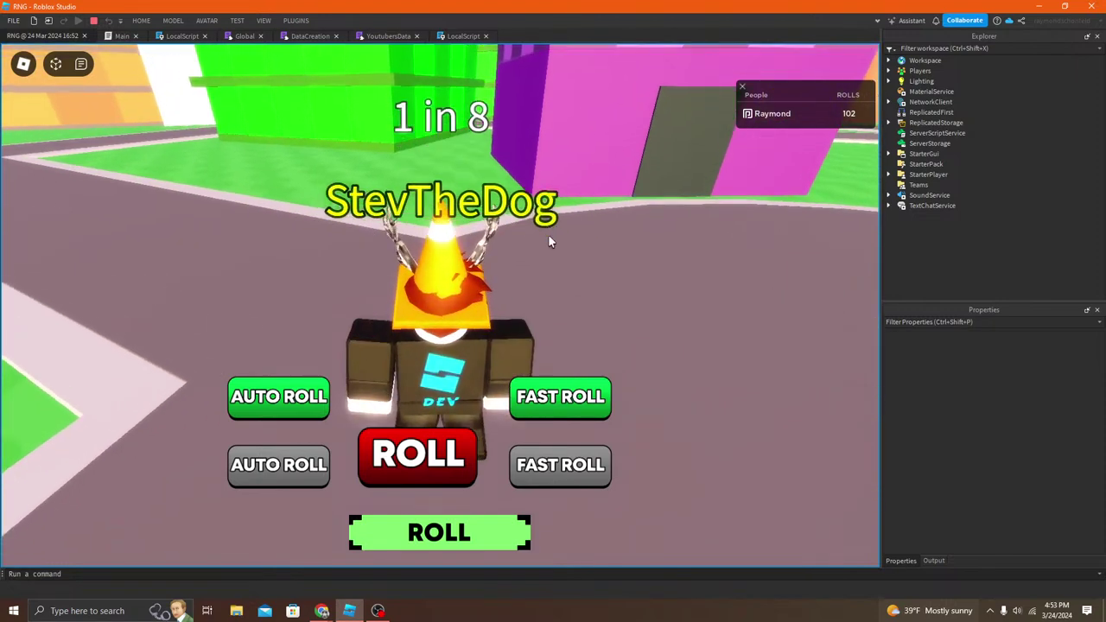
pyautogui.scroll(-4, 506, 227)
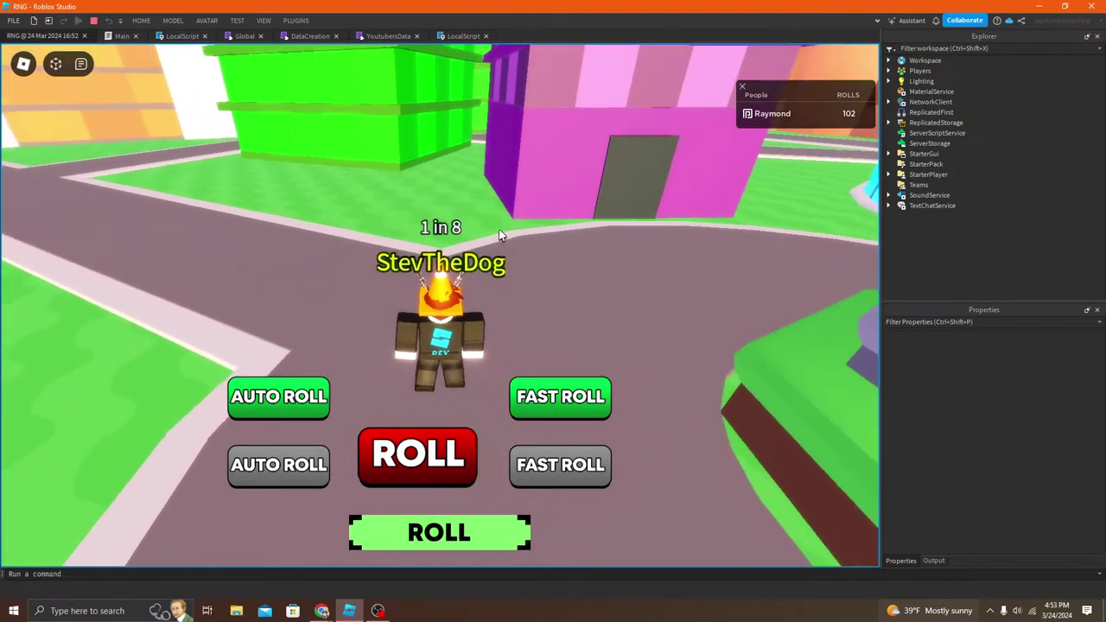
pyautogui.scroll(2, 511, 243)
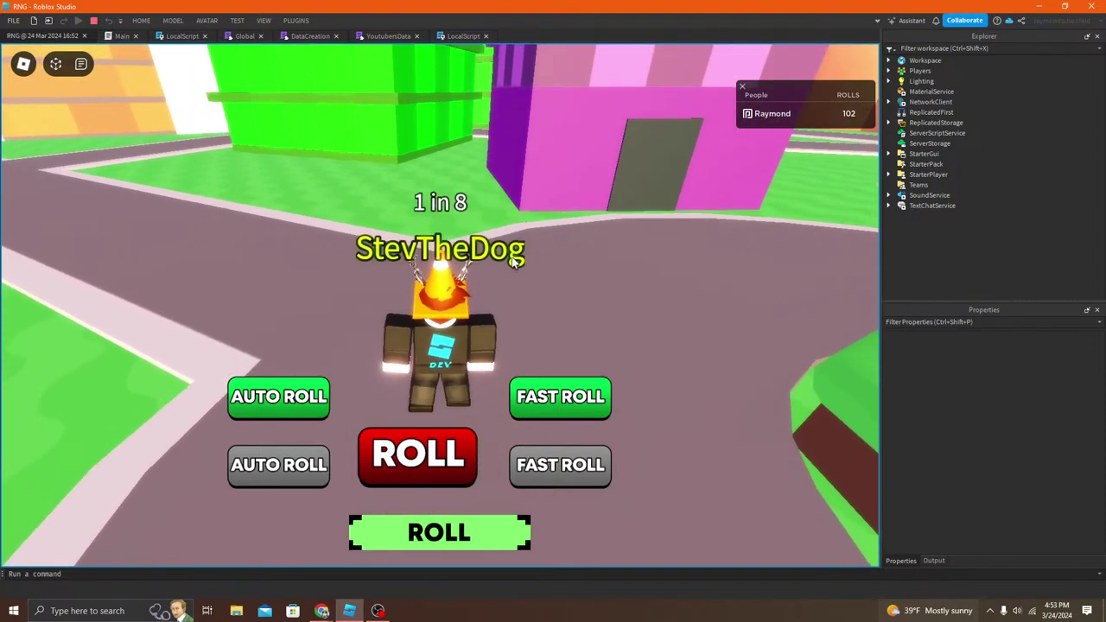
# Step: Roll three more times, equipping the rolled Kel, Dank and StevTheDog titles to check each above the avatar
pyautogui.click(403, 526)
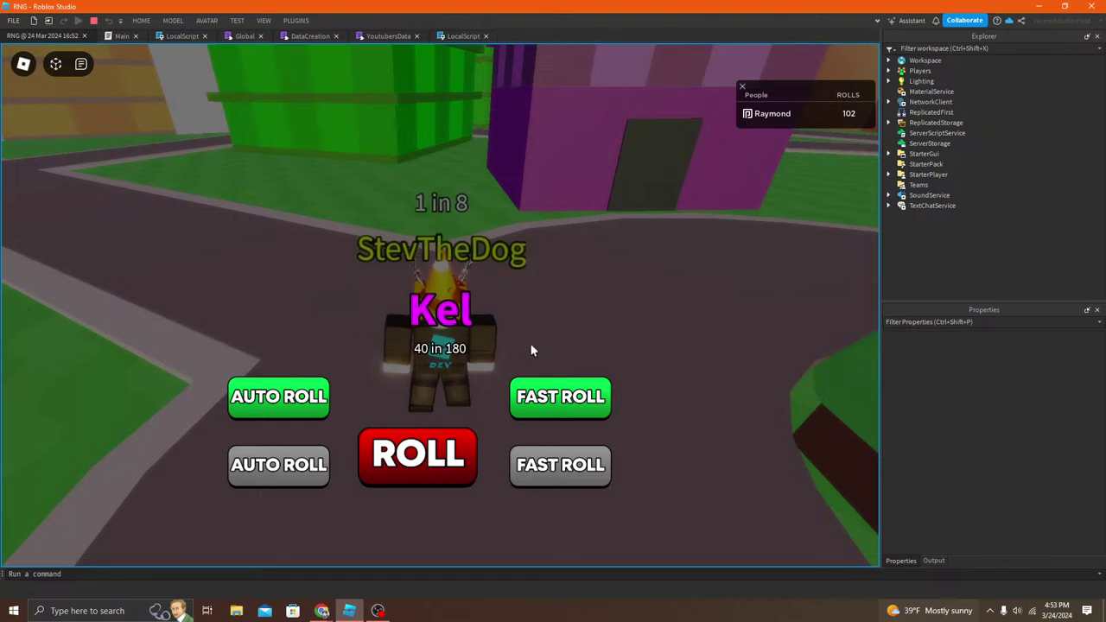
pyautogui.click(510, 401)
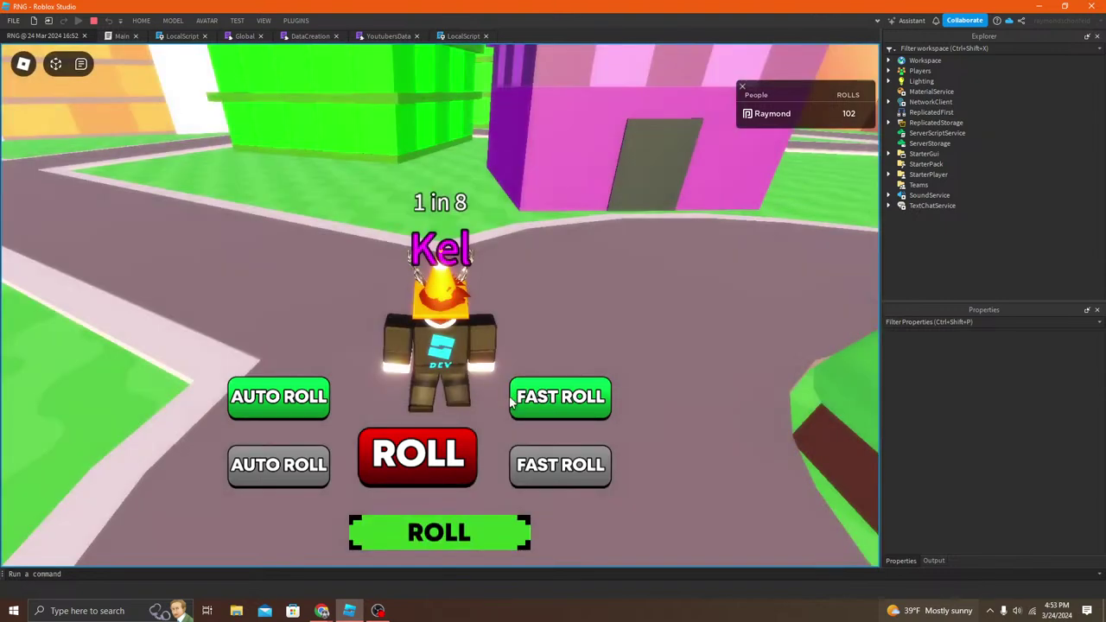
pyautogui.click(472, 534)
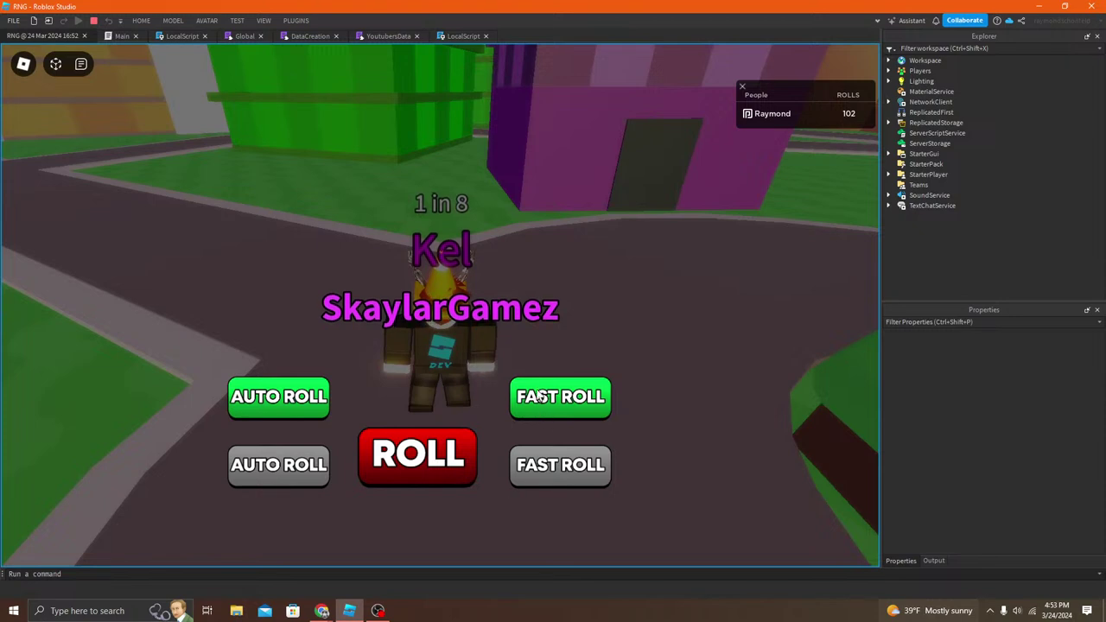
pyautogui.click(486, 387)
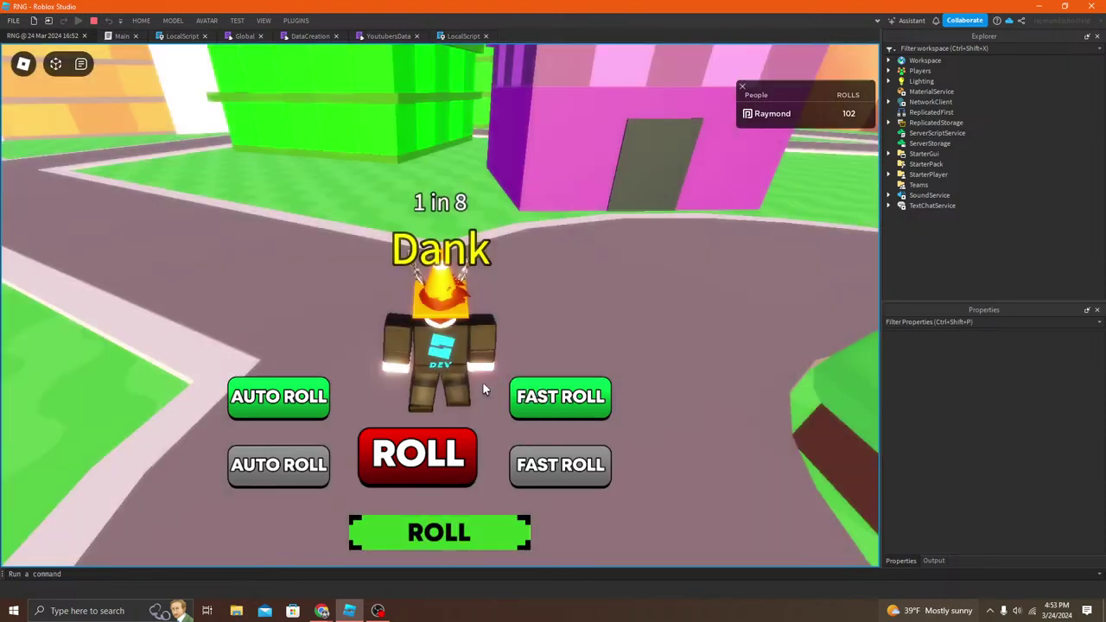
pyautogui.click(473, 536)
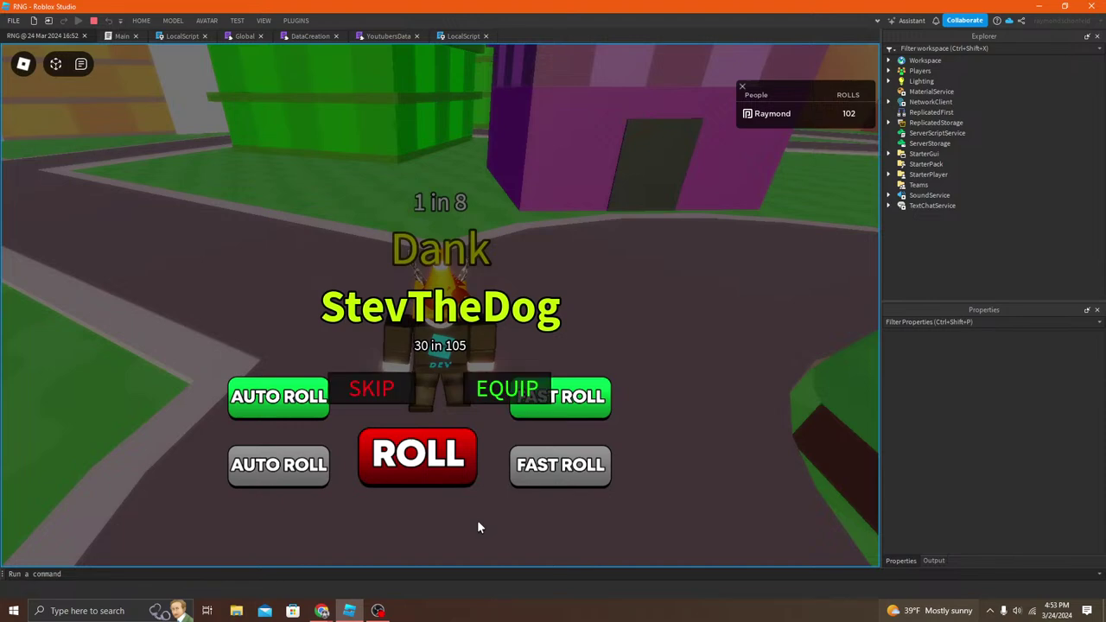
pyautogui.click(484, 393)
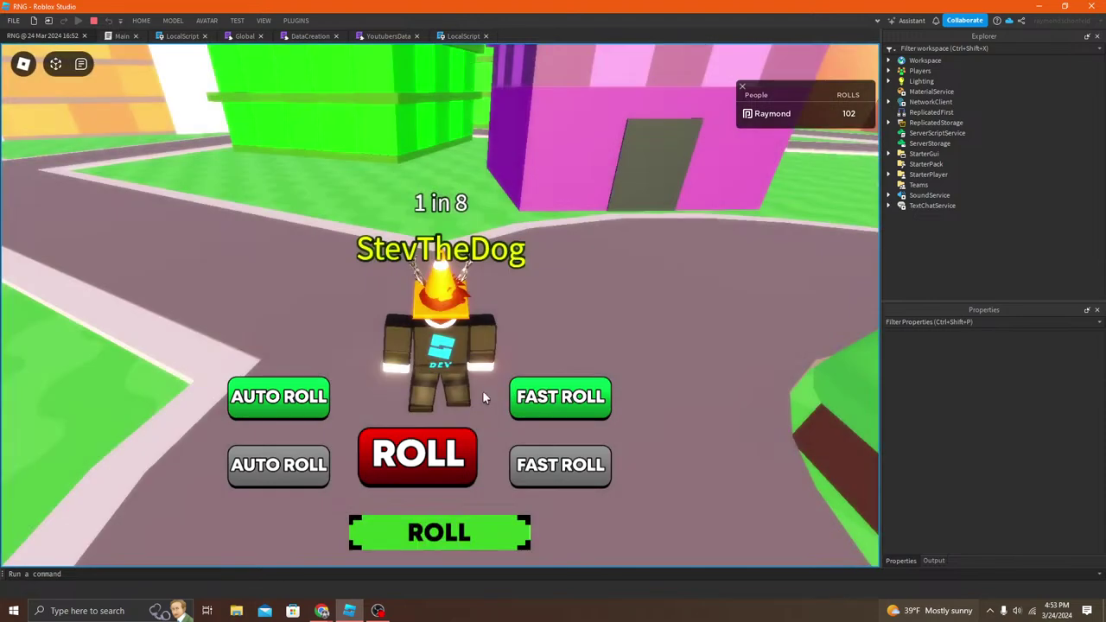
# Step: Roll and equip the Flamgo title, inspect it above the avatar, and stop the playtest
pyautogui.click(466, 528)
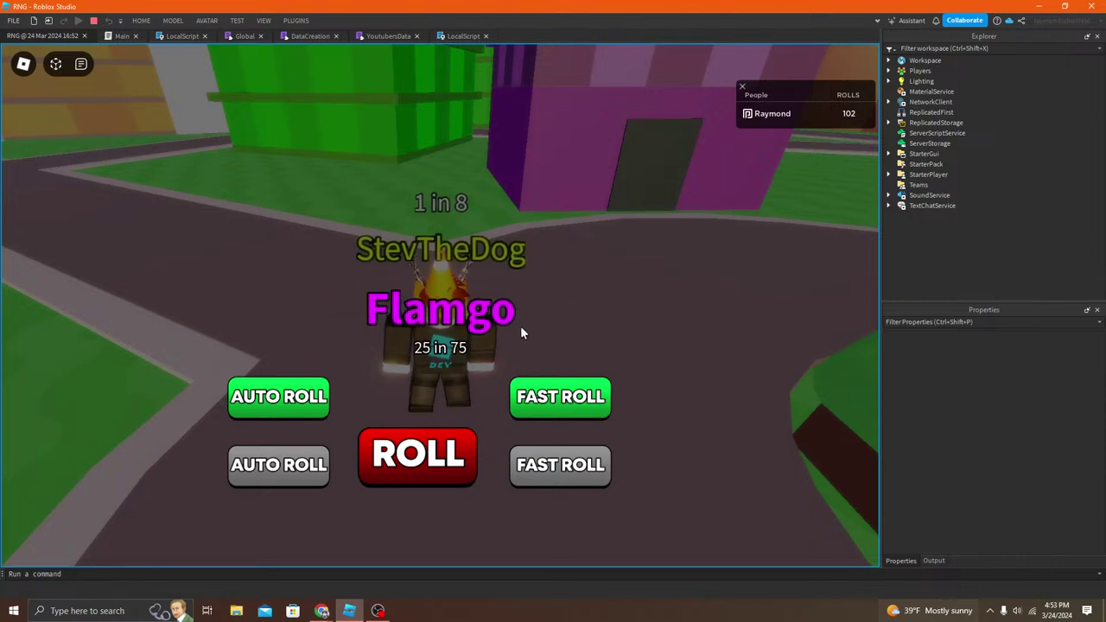
pyautogui.click(482, 398)
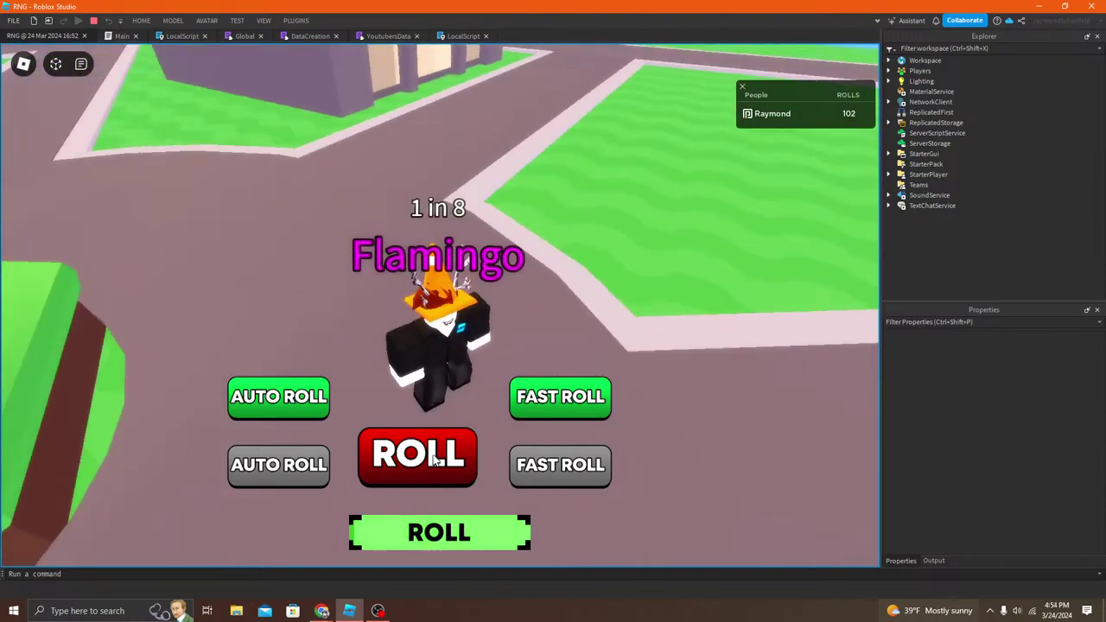
pyautogui.moveTo(460, 402); pyautogui.dragTo(458, 389, button='right')
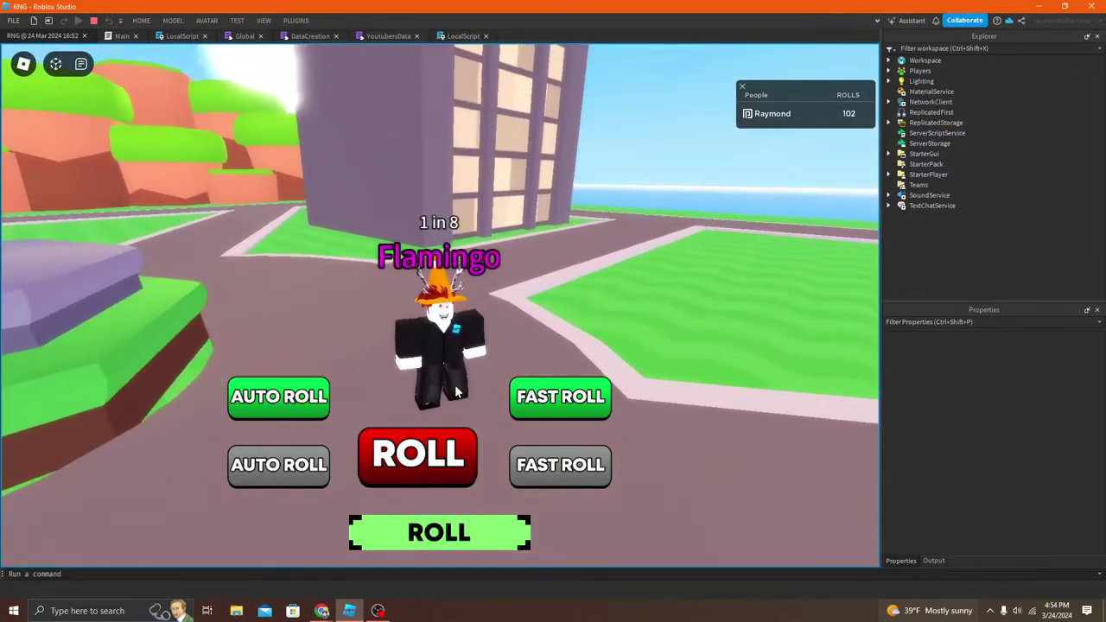
pyautogui.scroll(3, 458, 388)
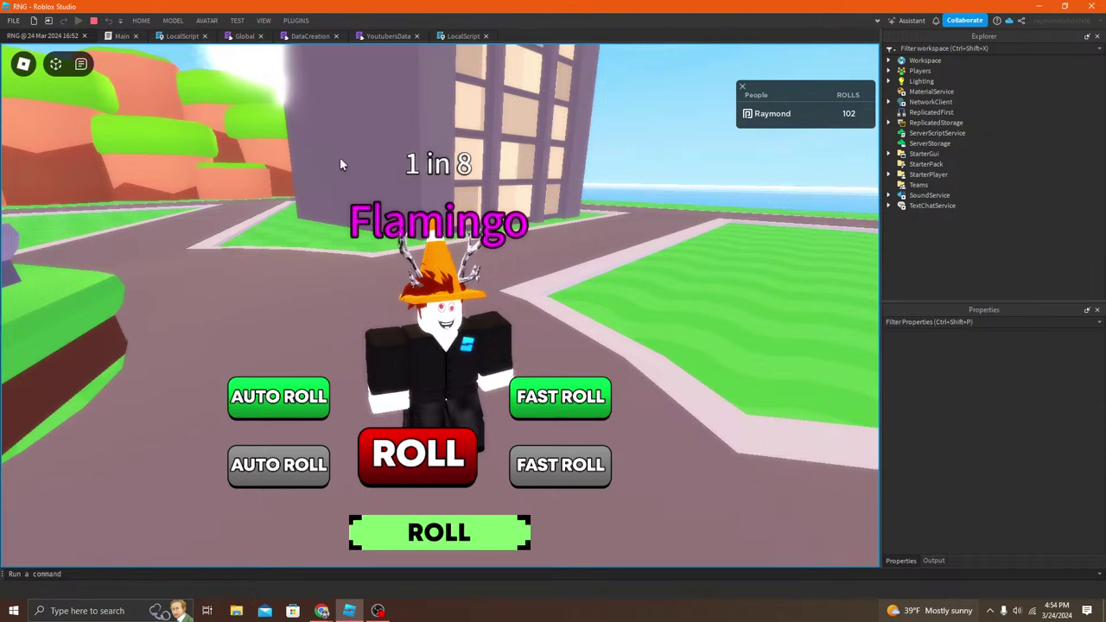
pyautogui.click(93, 21)
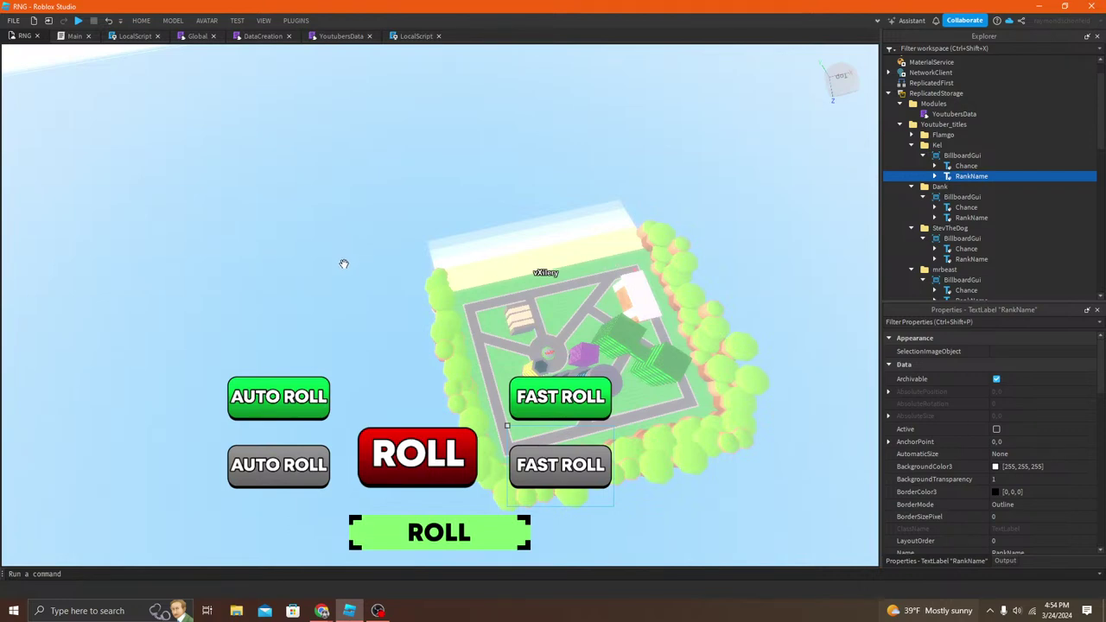
pyautogui.scroll(5, 363, 254)
pyautogui.moveTo(402, 214); pyautogui.dragTo(416, 209, button='right')
pyautogui.scroll(6, 416, 209)
pyautogui.press('w')
pyautogui.press('e')
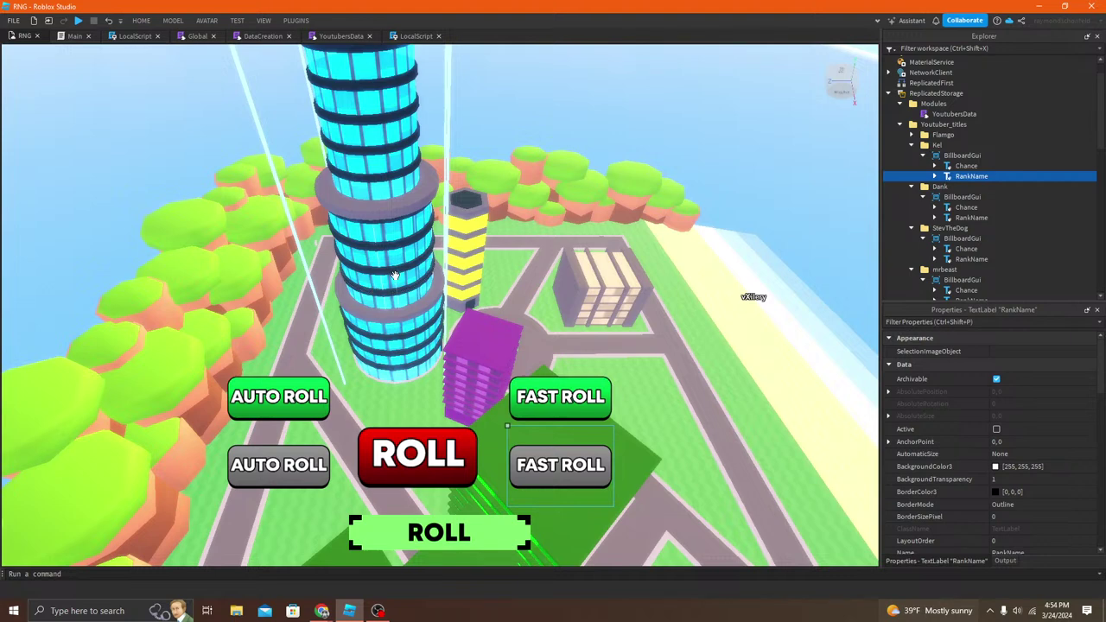
pyautogui.scroll(5, 395, 276)
pyautogui.moveTo(395, 275); pyautogui.dragTo(554, 138, button='right')
pyautogui.scroll(-5, 395, 205)
pyautogui.scroll(3, 404, 199)
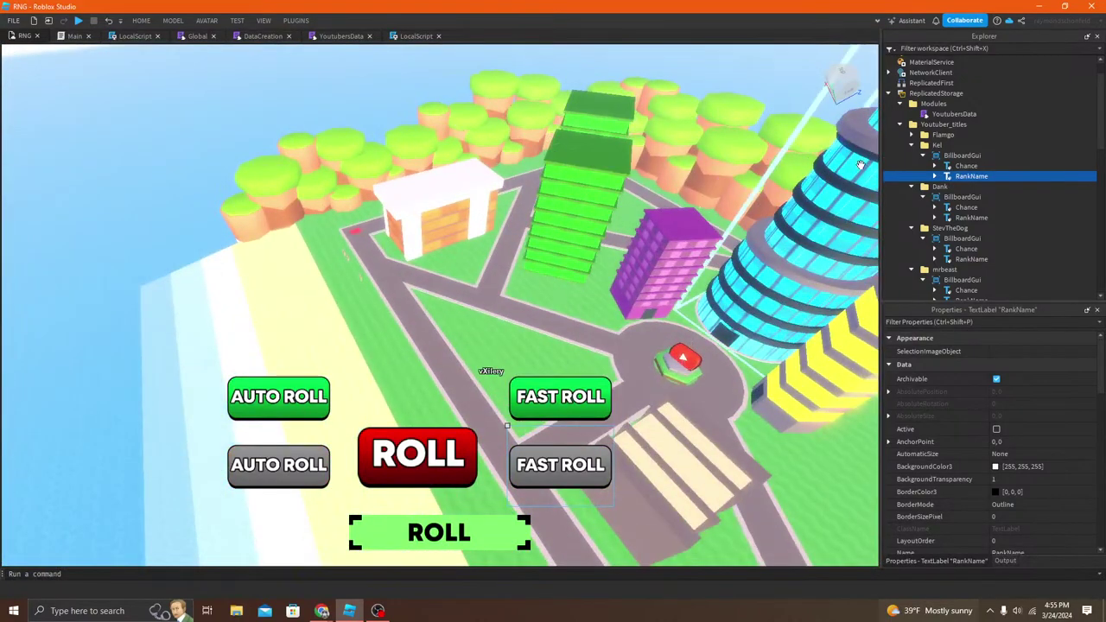
pyautogui.scroll(-10, 944, 194)
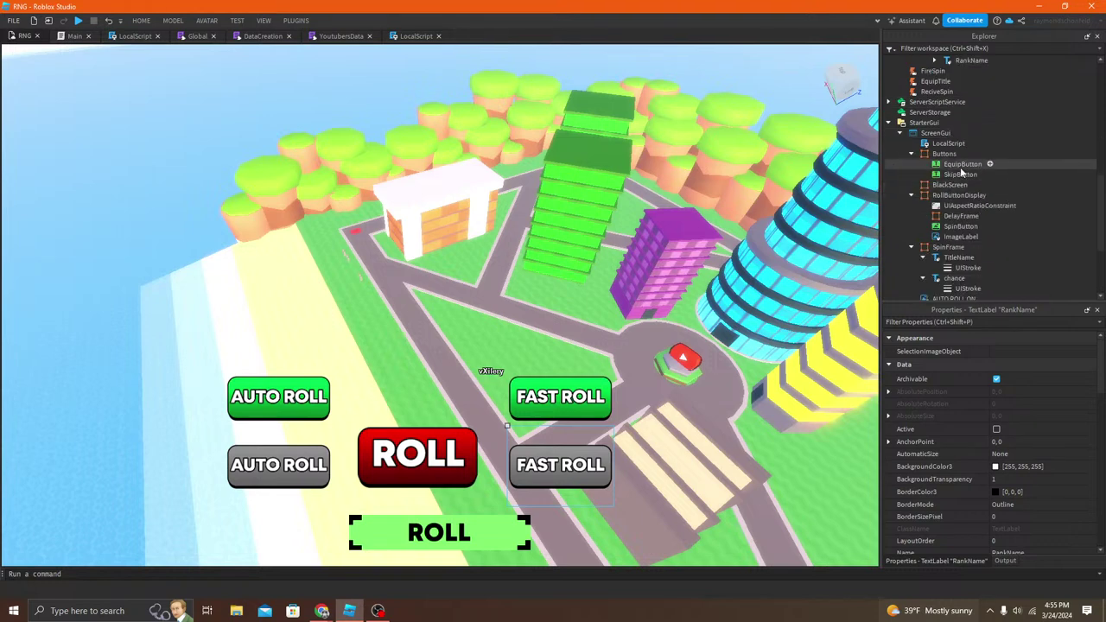
pyautogui.scroll(10, 946, 149)
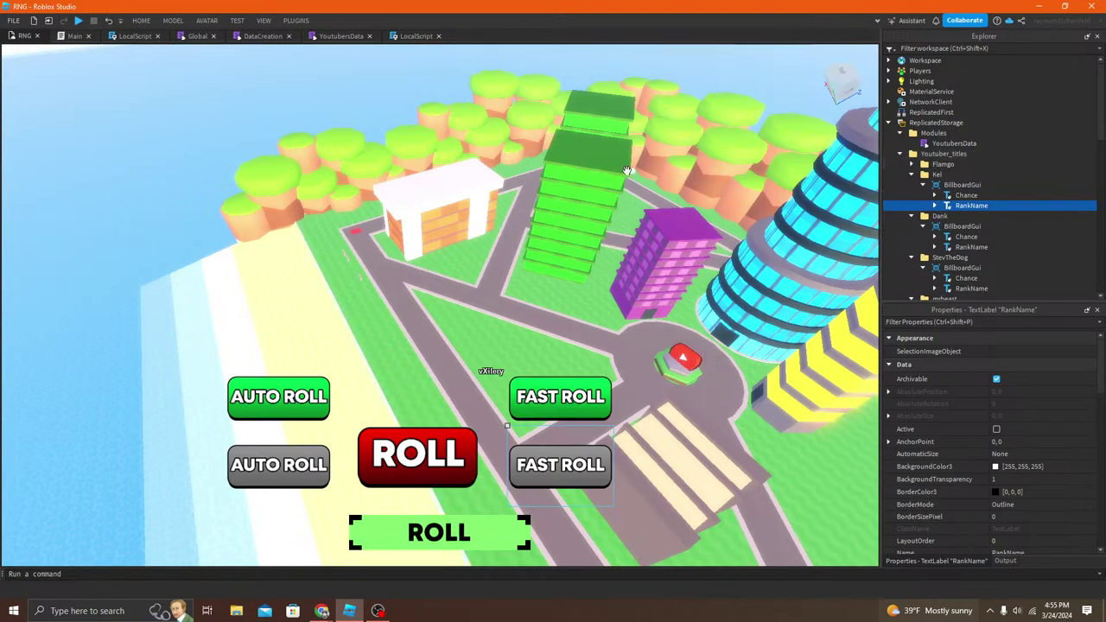
pyautogui.moveTo(670, 176); pyautogui.dragTo(543, 164, button='right')
pyautogui.scroll(5, 543, 163)
pyautogui.moveTo(383, 206); pyautogui.dragTo(384, 212, button='right')
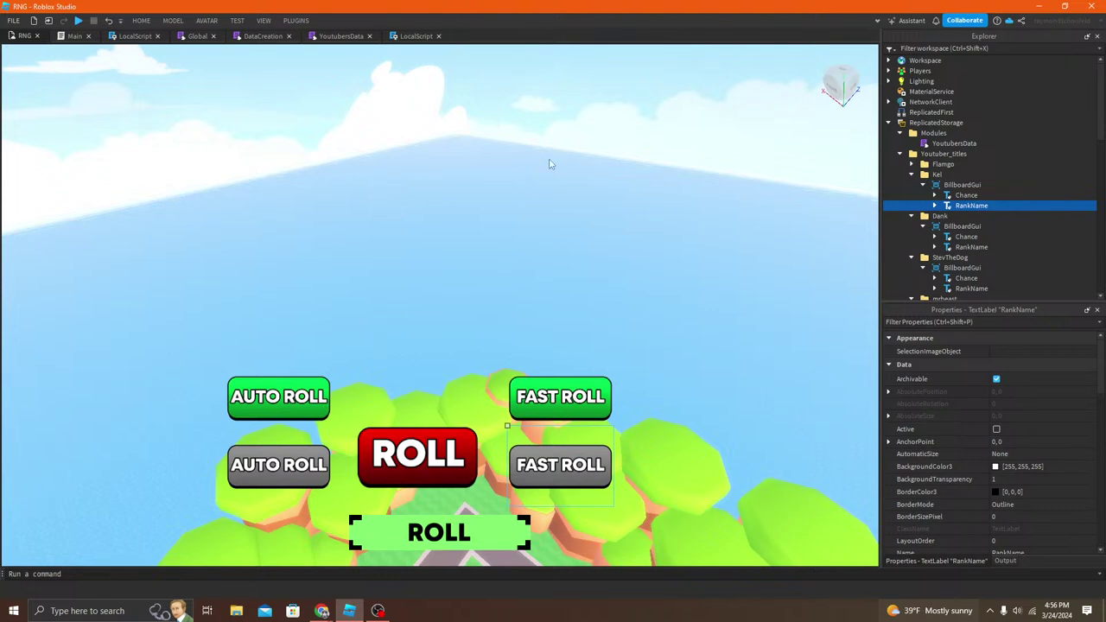
pyautogui.moveTo(563, 285); pyautogui.dragTo(521, 245, button='right')
# Step: Start a playtest, roll once, and equip the rolled StevTheDog title to check it above the avatar
pyautogui.click(141, 19)
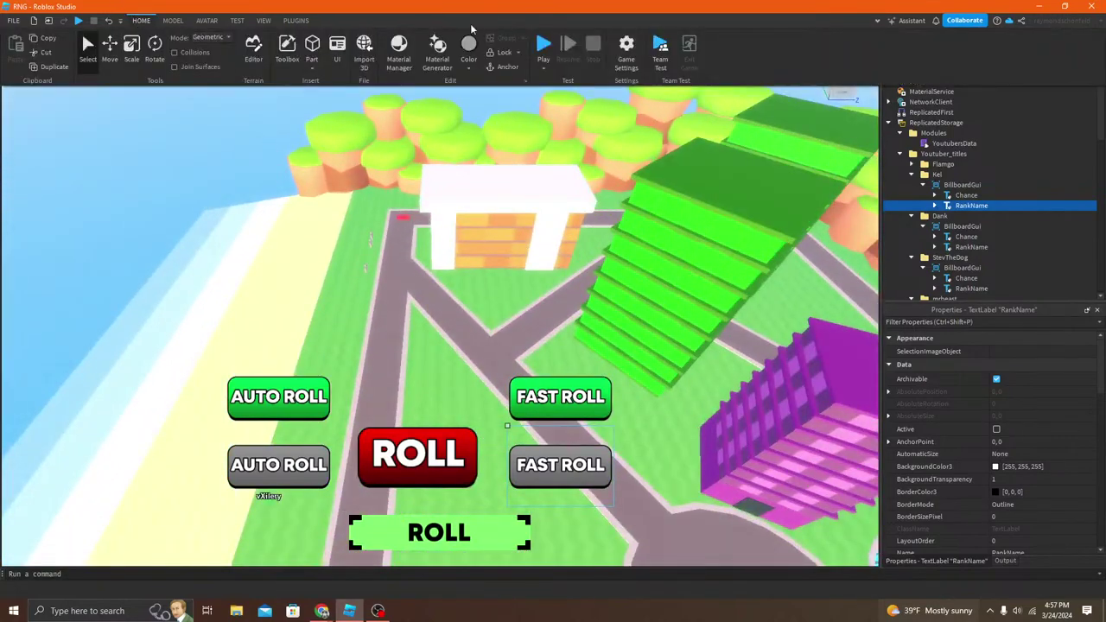
pyautogui.click(543, 45)
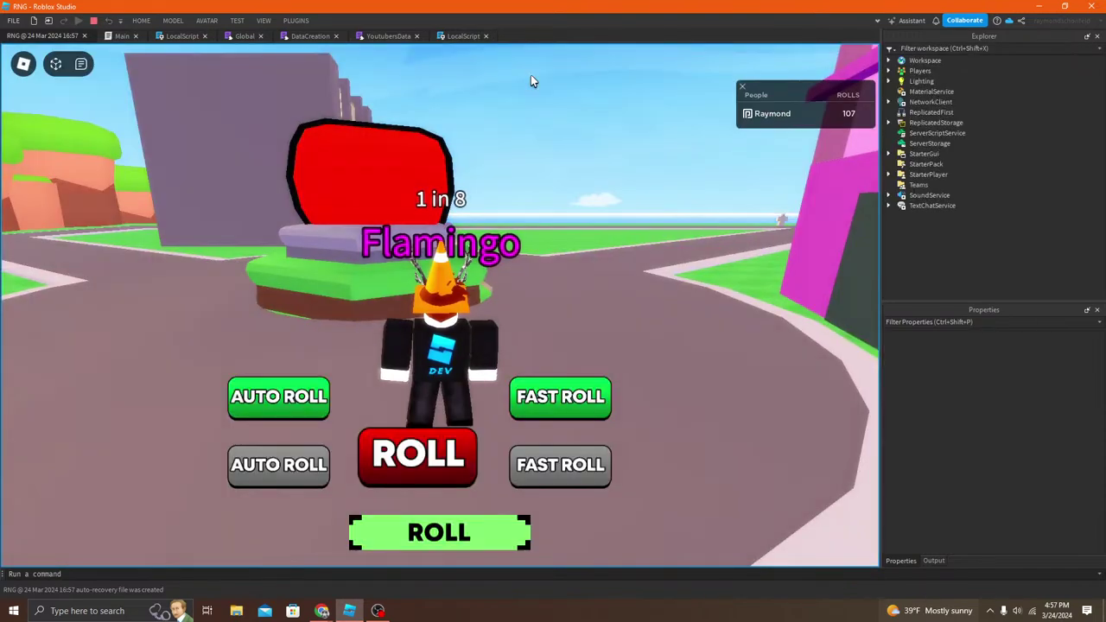
pyautogui.moveTo(408, 125); pyautogui.dragTo(404, 127, button='right')
pyautogui.press('w')
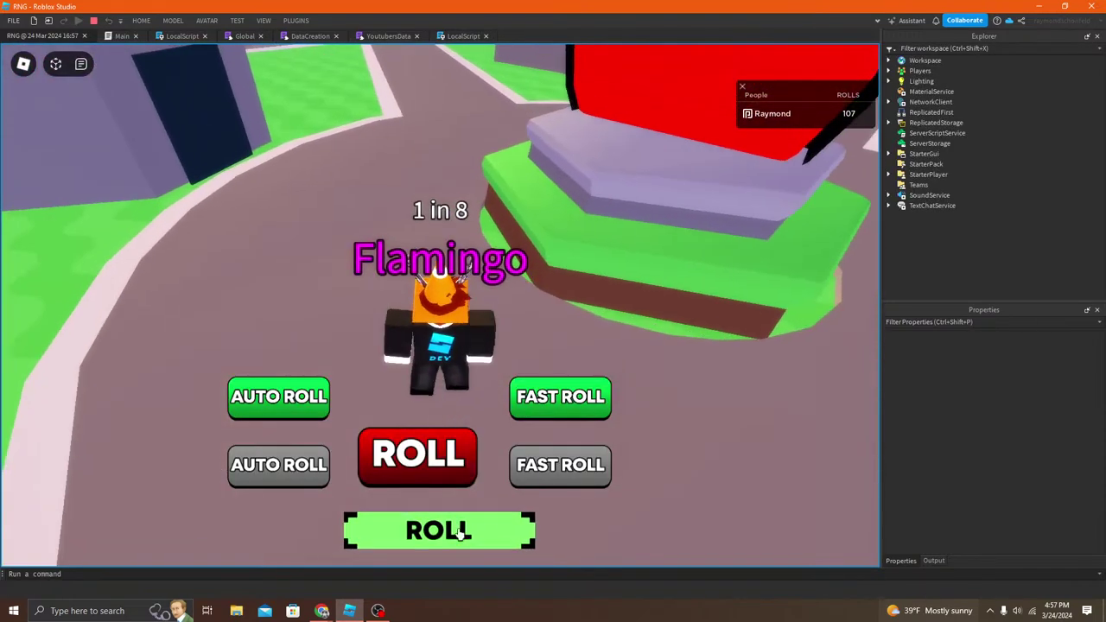
pyautogui.click(458, 533)
pyautogui.moveTo(475, 128); pyautogui.dragTo(474, 127, button='right')
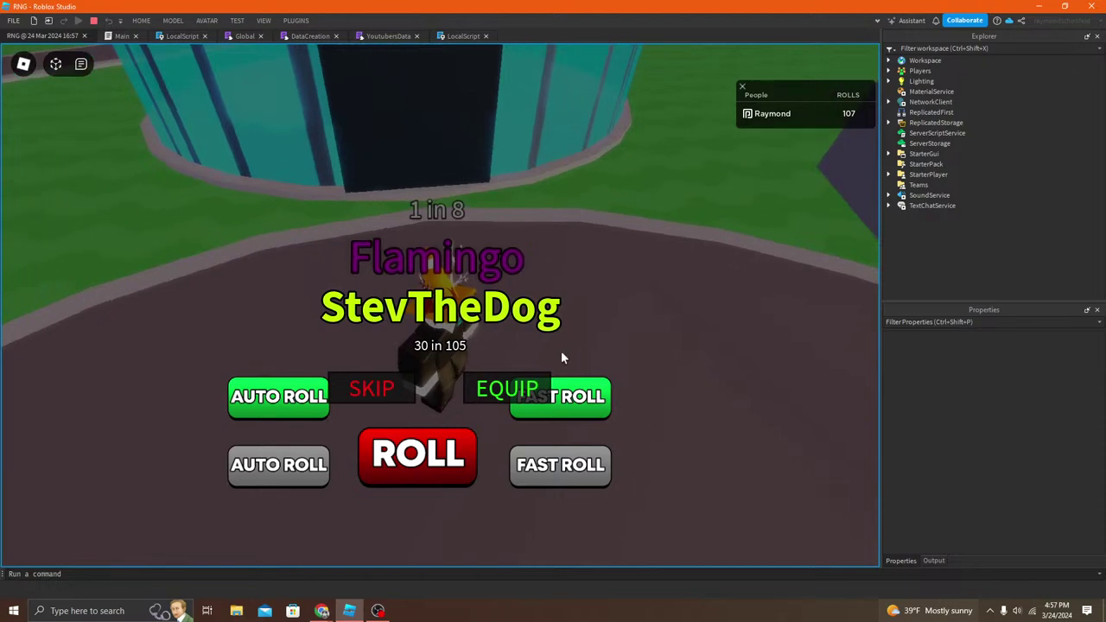
pyautogui.moveTo(530, 291); pyautogui.dragTo(547, 235, button='right')
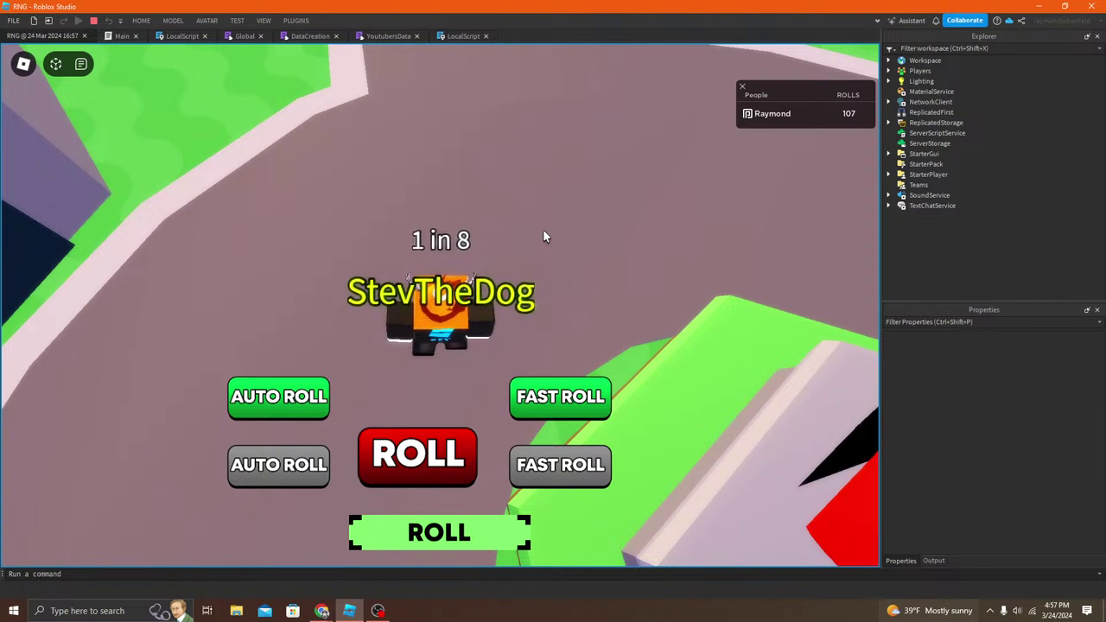
# Step: Walk and jump with the StevTheDog title equipped, roll again, and stop the playtest
pyautogui.press('w')
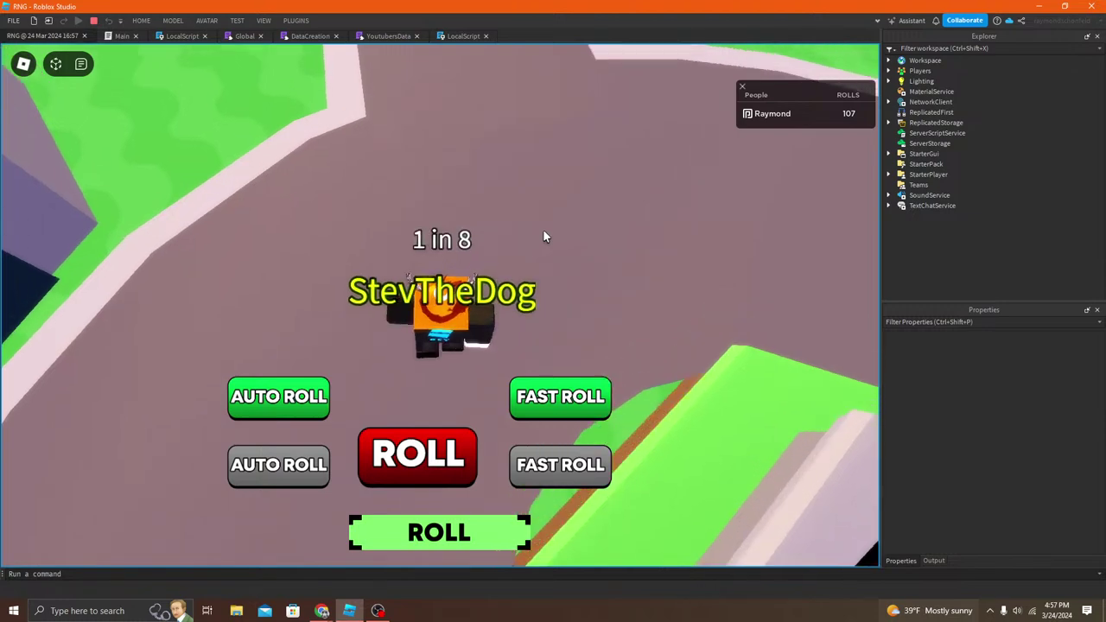
pyautogui.press('space')
pyautogui.click(510, 528)
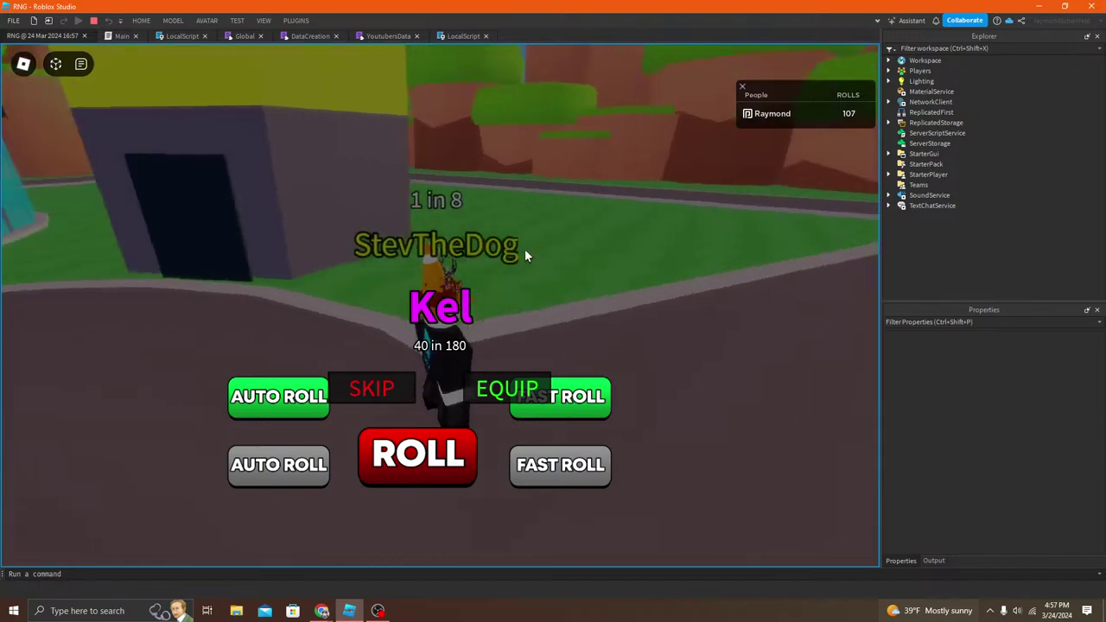
pyautogui.click(93, 20)
pyautogui.moveTo(380, 115); pyautogui.dragTo(373, 128, button='right')
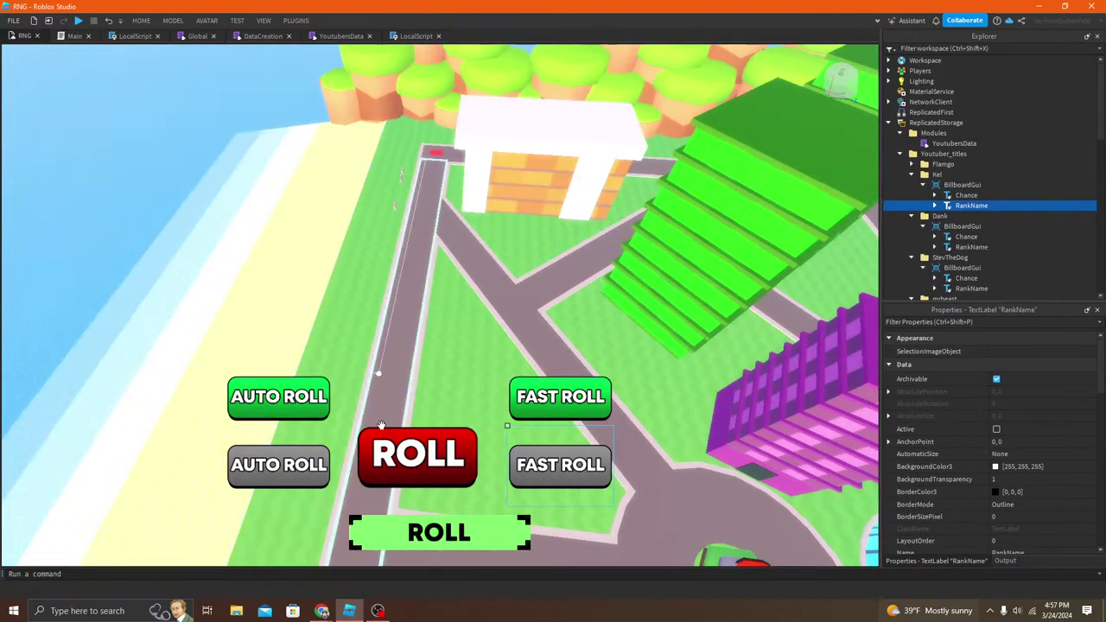
# Step: Switch to OBS and make Scene 2 the live scene
pyautogui.moveTo(378, 609)
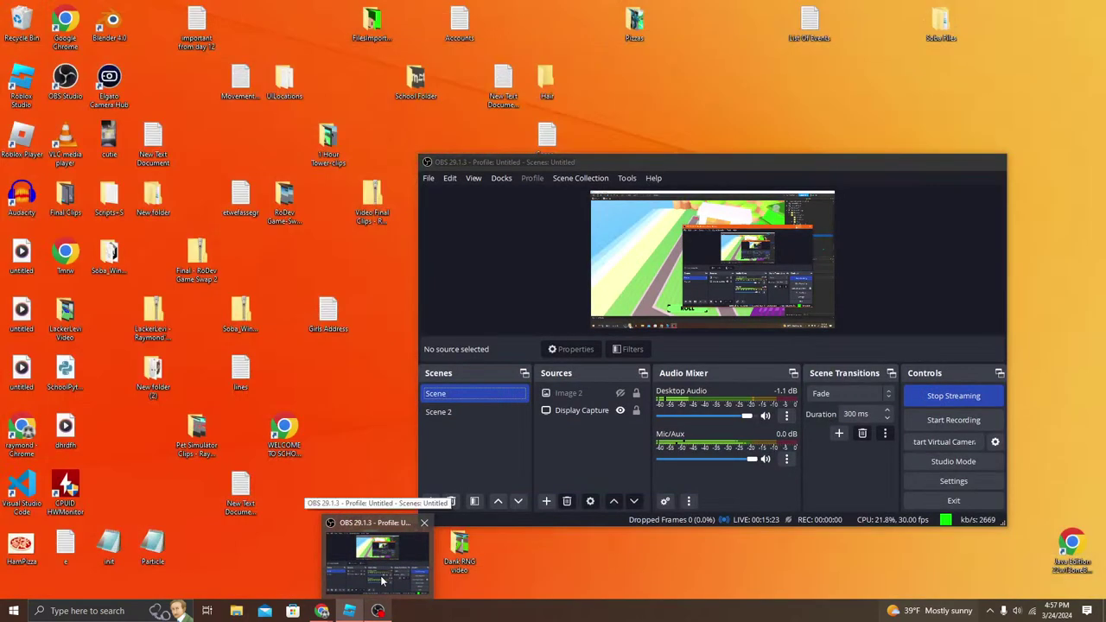
pyautogui.click(383, 581)
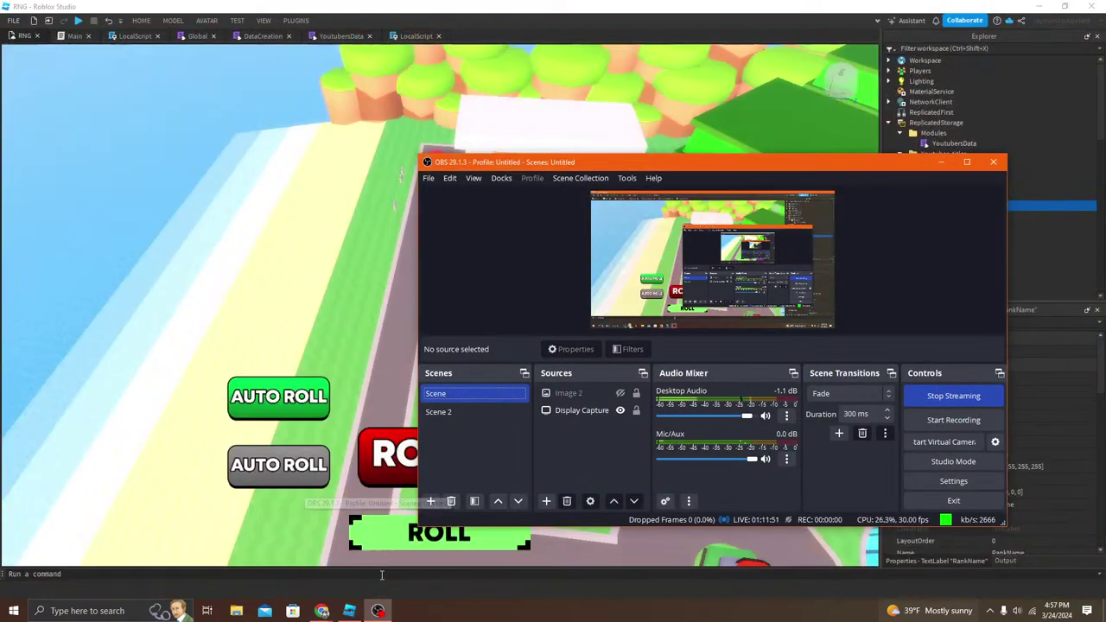
pyautogui.click(468, 411)
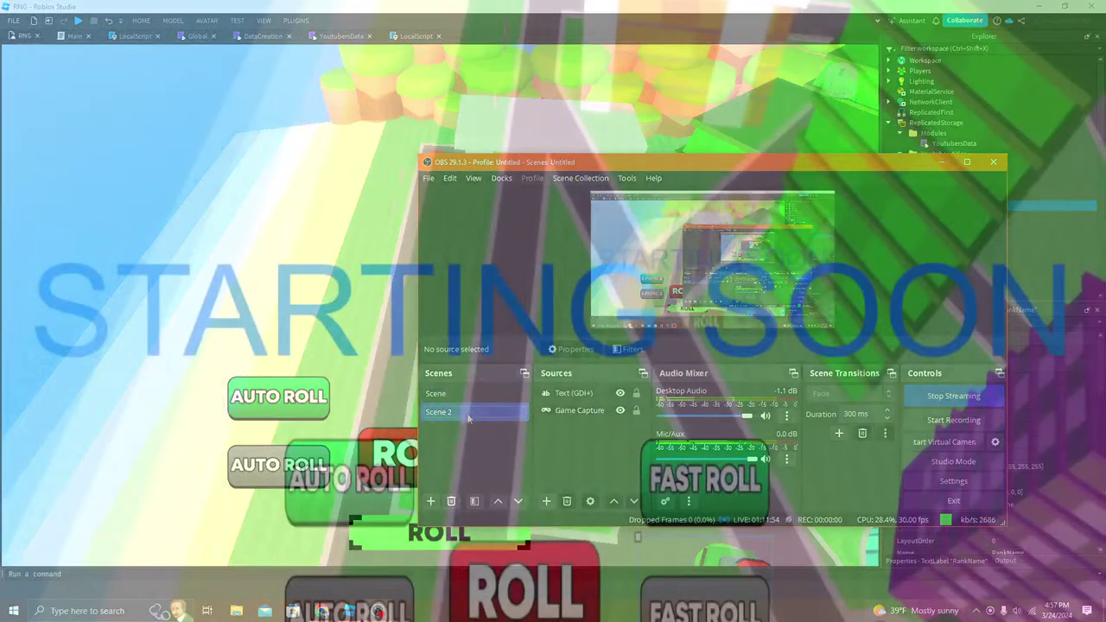
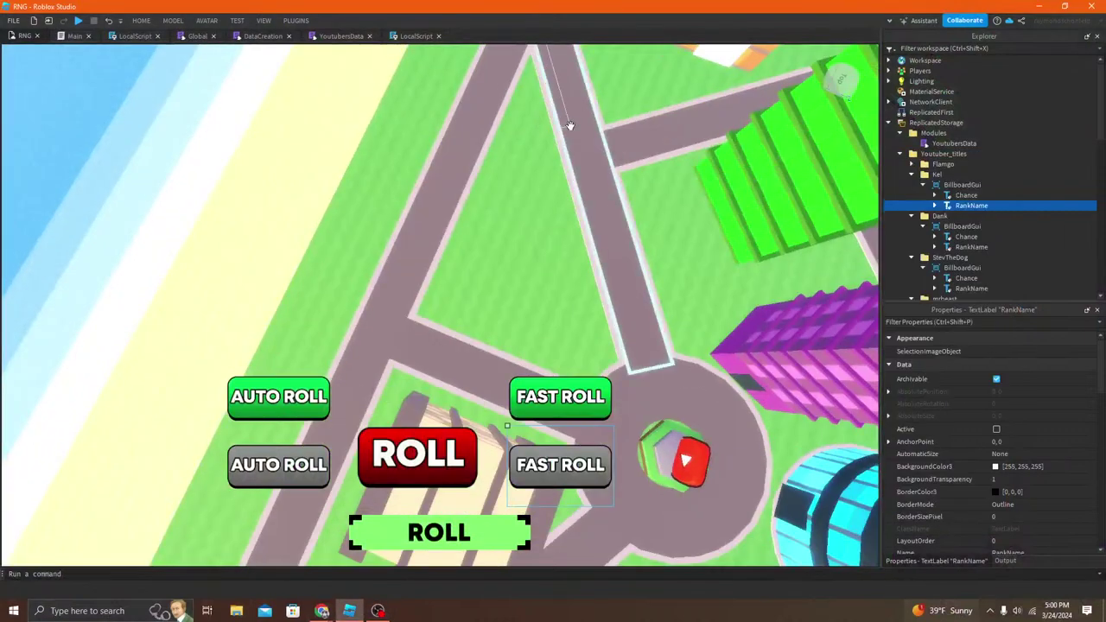
# Step: Look through the Explorer hierarchy from the Youtuber_titles folders to the ScreenGui, character script and EquipTitle remote event
pyautogui.click(955, 185)
pyautogui.click(937, 174)
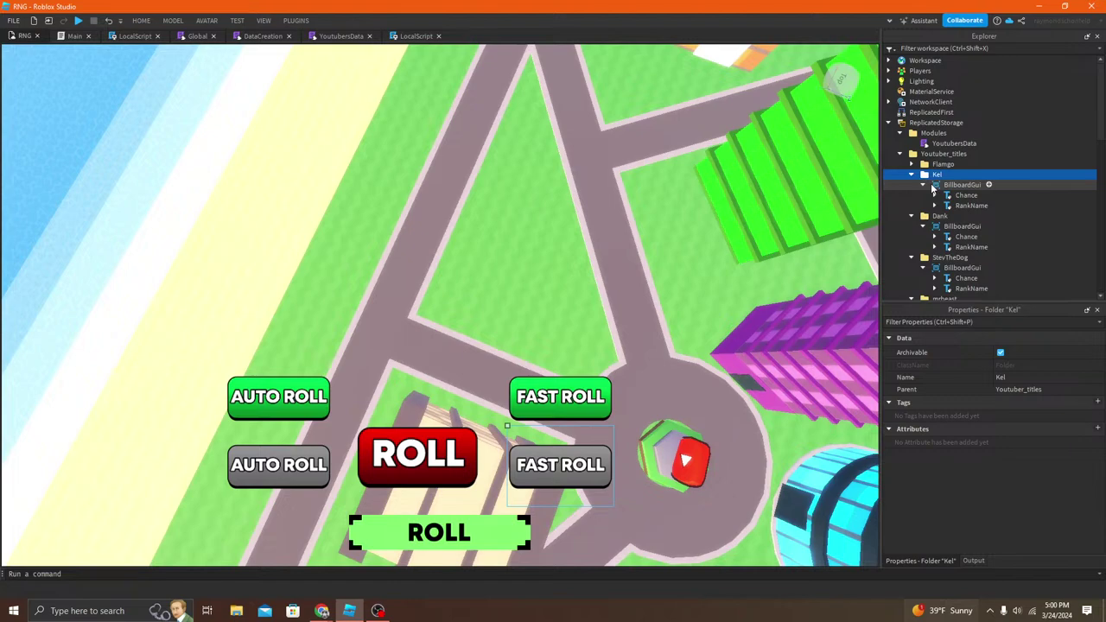
pyautogui.moveTo(797, 127); pyautogui.dragTo(777, 129, button='right')
pyautogui.scroll(-12, 1004, 148)
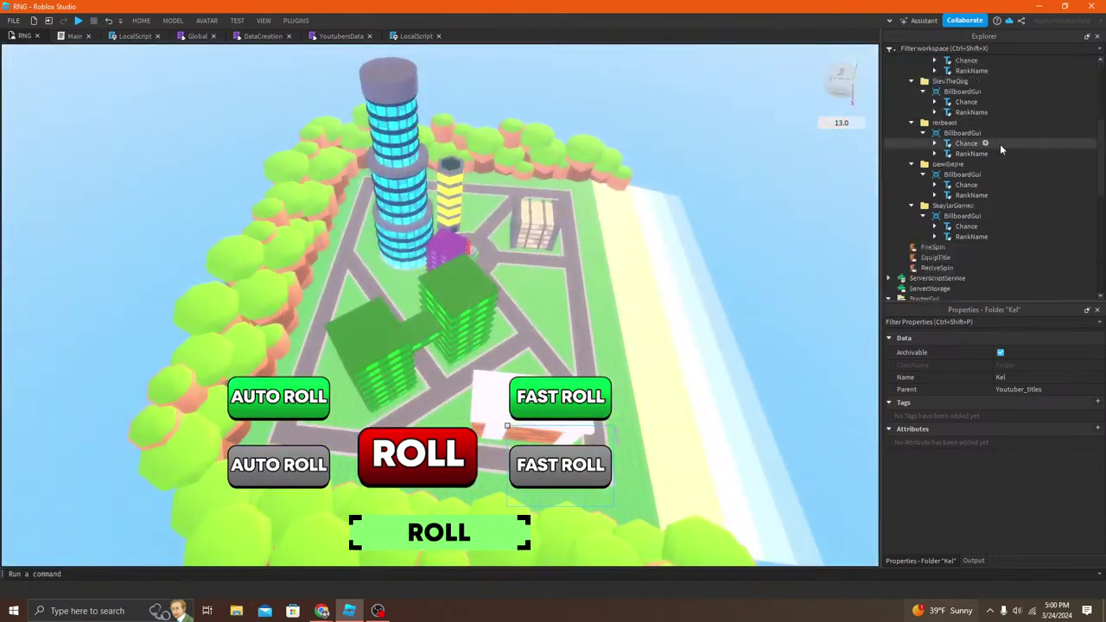
pyautogui.scroll(-1, 992, 119)
pyautogui.scroll(3, 634, 178)
pyautogui.moveTo(634, 178); pyautogui.dragTo(637, 177, button='right')
pyautogui.scroll(-3, 634, 177)
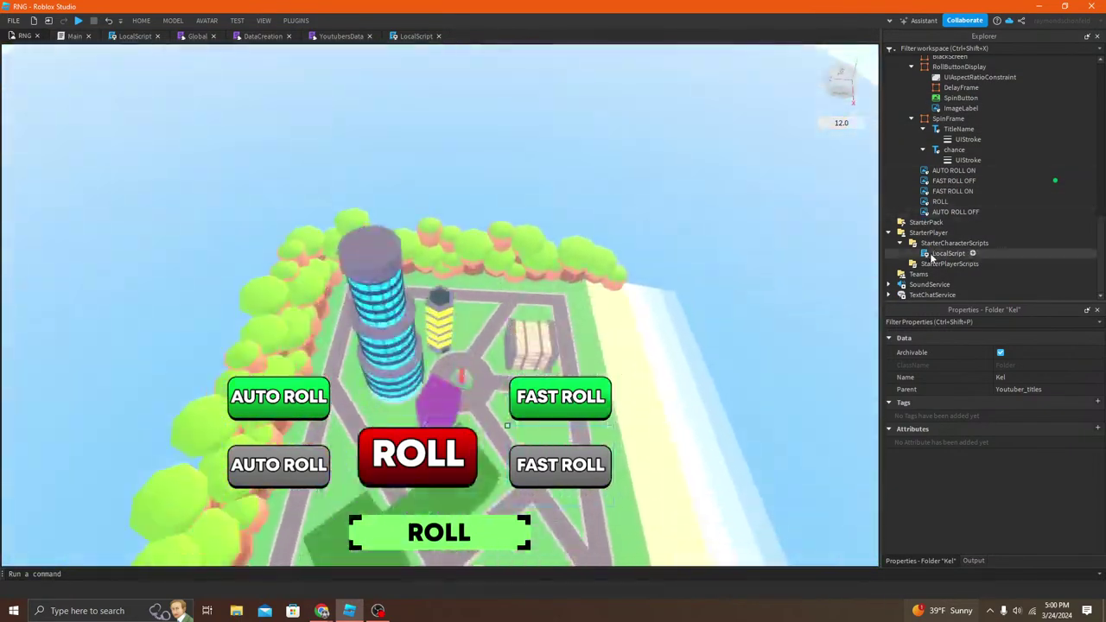
pyautogui.click(934, 253)
pyautogui.scroll(3, 931, 246)
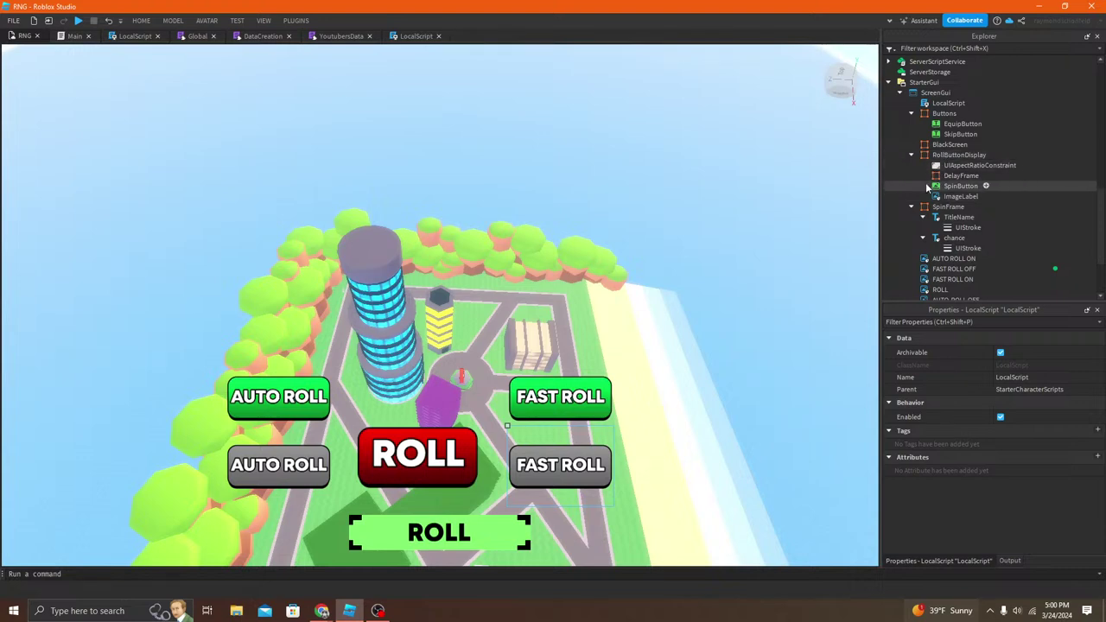
pyautogui.click(911, 207)
pyautogui.click(900, 94)
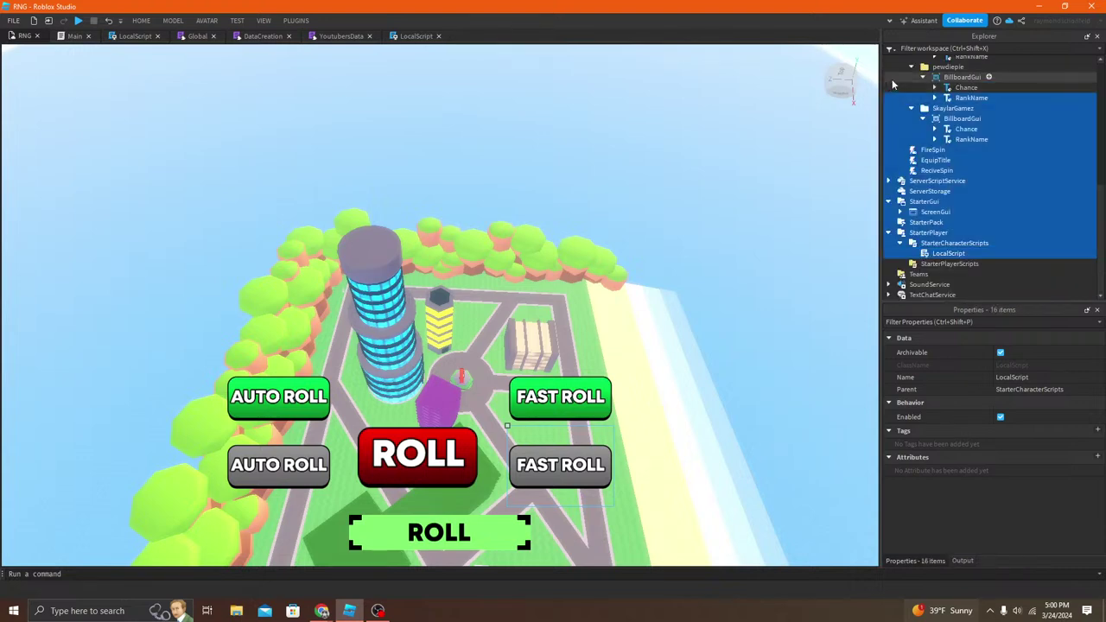
pyautogui.doubleClick(944, 161)
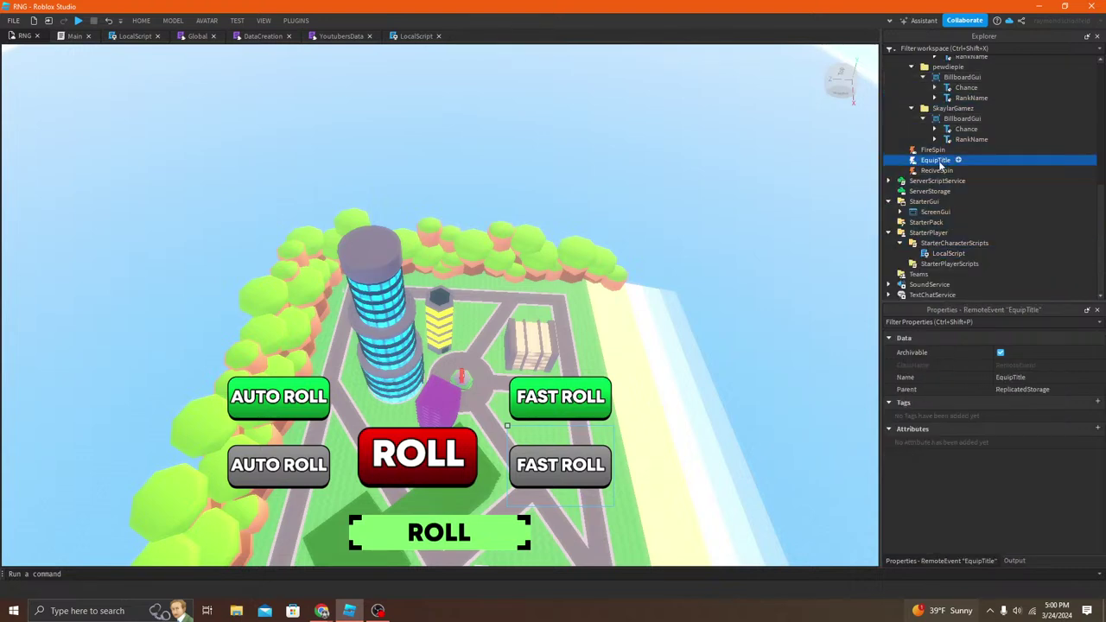
# Step: Preview the Minecraft Click sound in SoundService and open its SoundId for editing
pyautogui.click(889, 285)
pyautogui.click(941, 284)
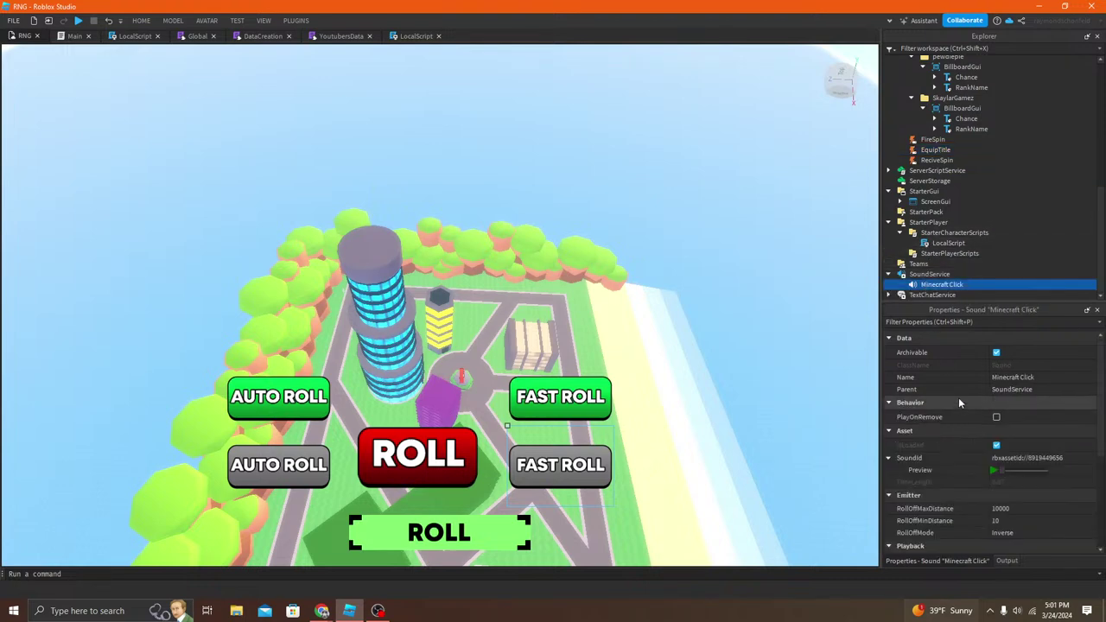
pyautogui.click(992, 471)
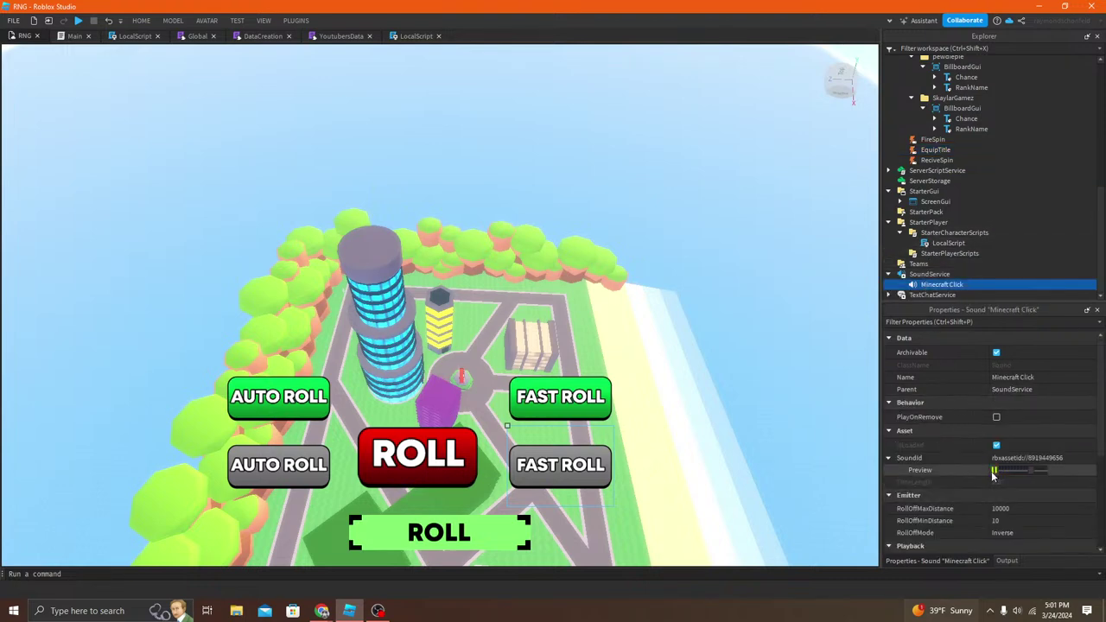
pyautogui.click(1022, 460)
pyautogui.click(1026, 458)
pyautogui.hotkey('ctrl', 'a')
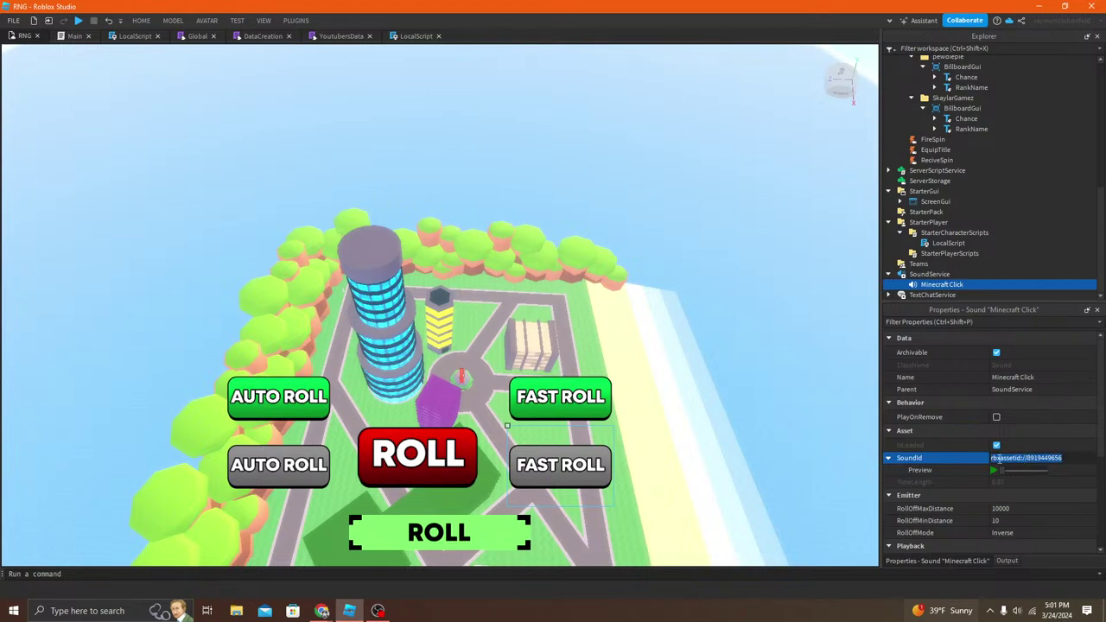
# Step: Show the Asset Manager
pyautogui.click(297, 21)
pyautogui.click(263, 21)
pyautogui.click(108, 38)
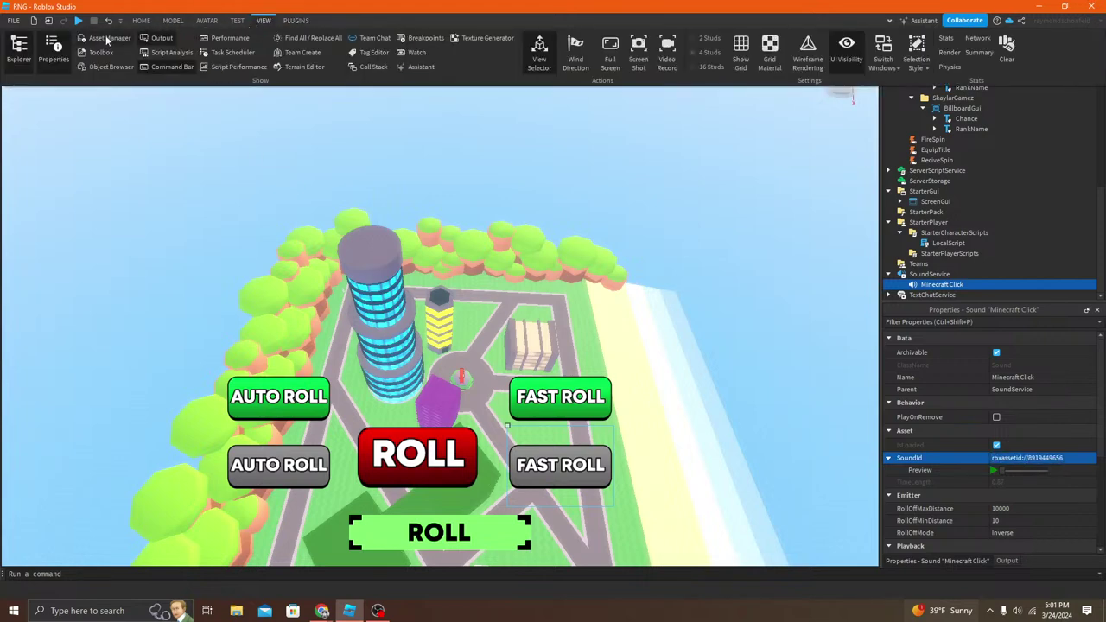
pyautogui.rightClick(98, 140)
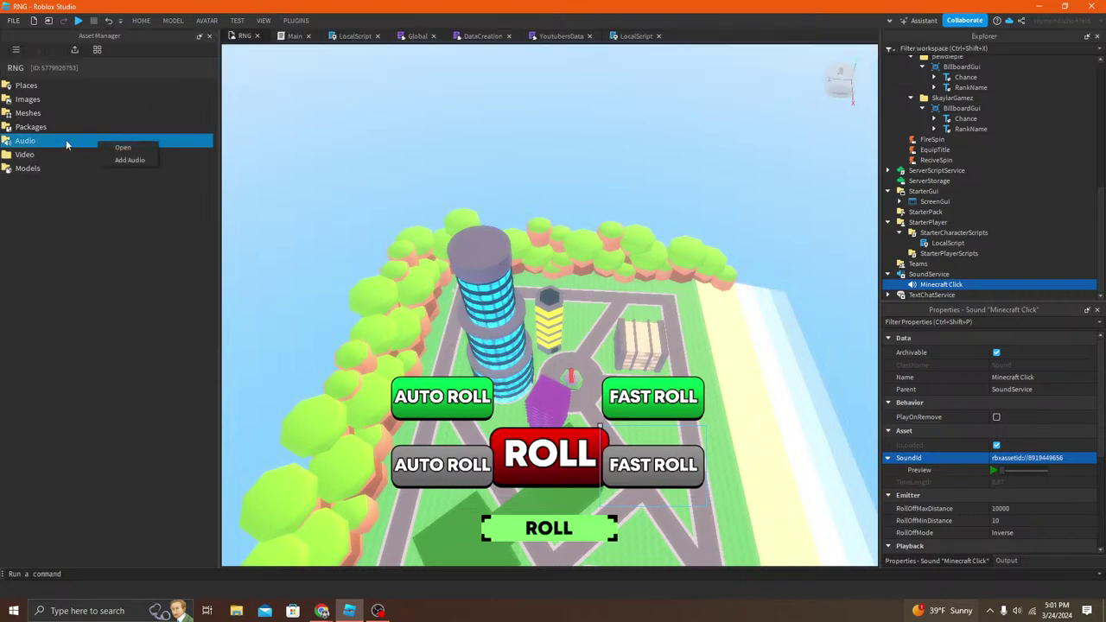
pyautogui.click(121, 158)
pyautogui.click(134, 130)
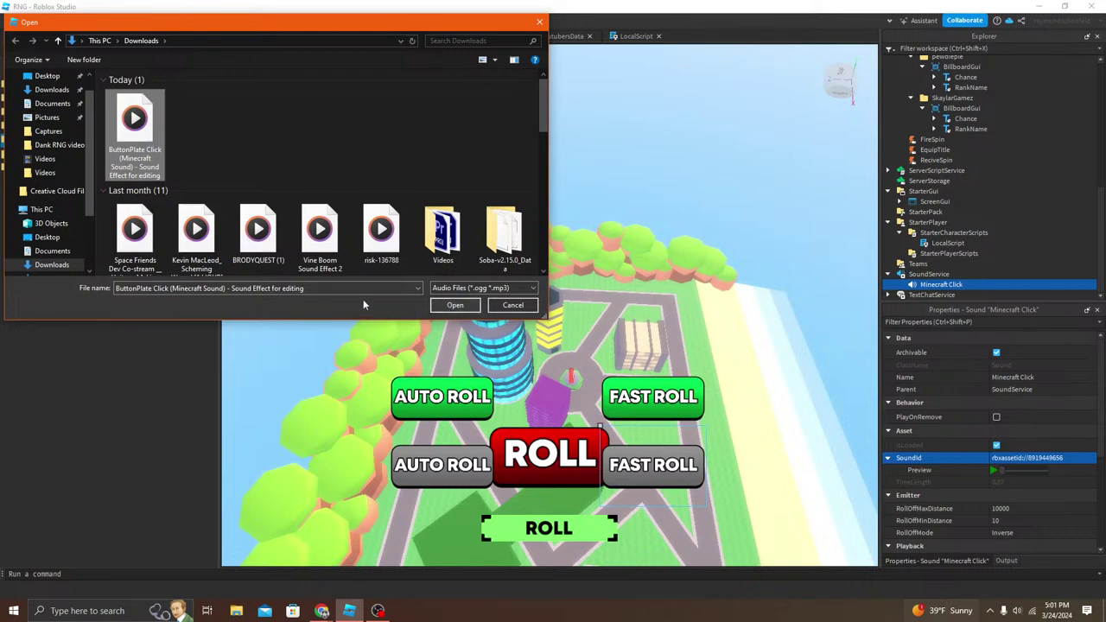
pyautogui.click(453, 305)
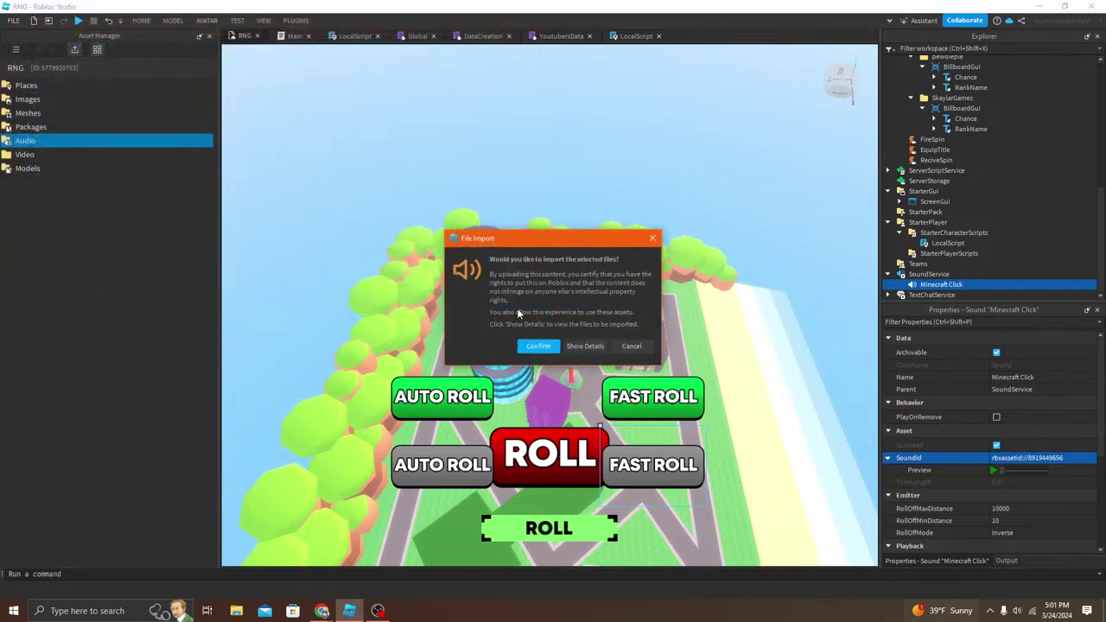
pyautogui.click(629, 349)
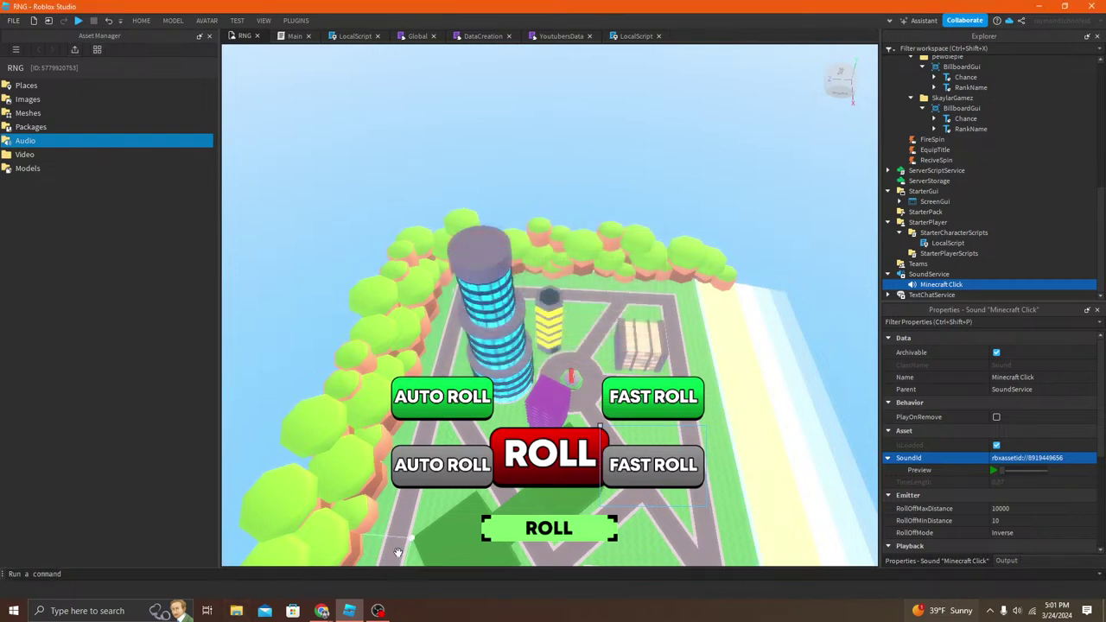
# Step: Bring up OBS to change the stream to Scene 2, then return to Roblox Studio
pyautogui.click(377, 611)
pyautogui.click(465, 415)
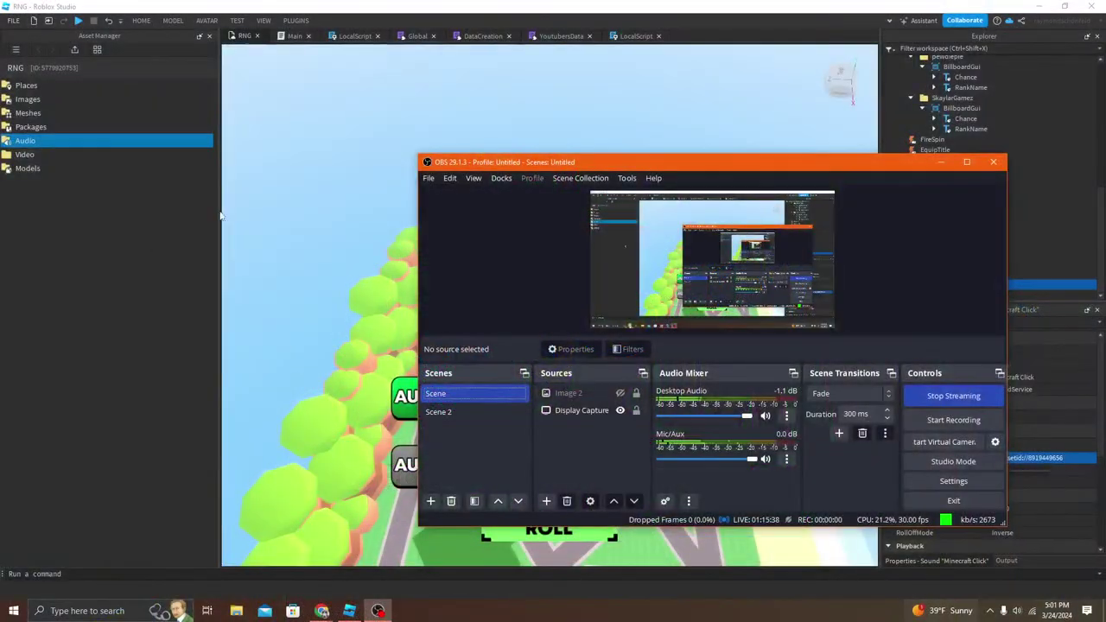
pyautogui.click(984, 143)
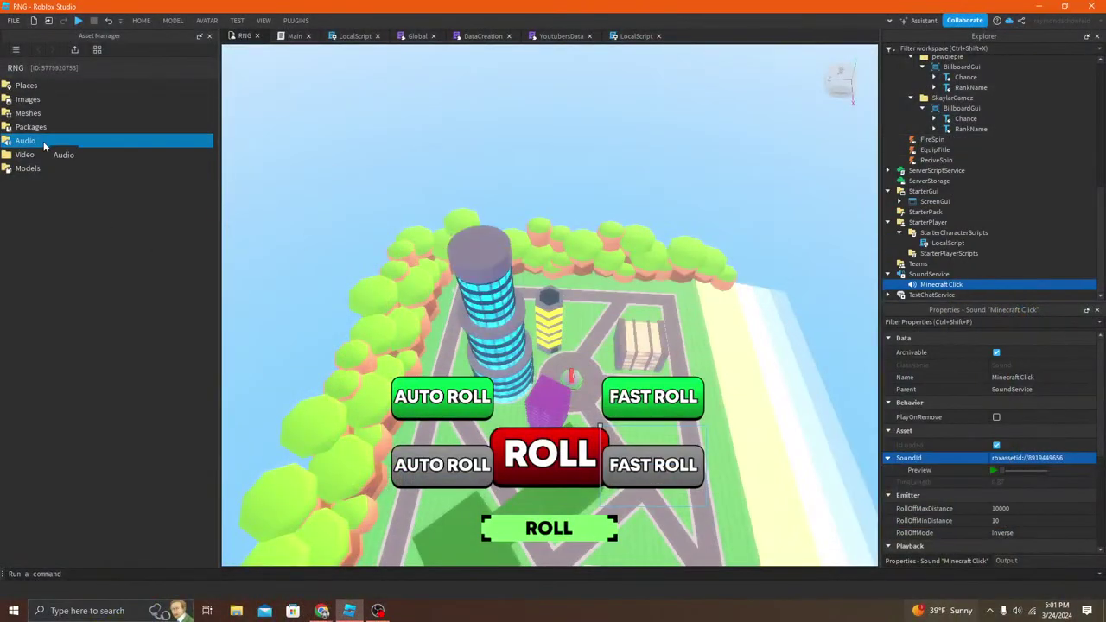
# Step: Import the Button sound file from Downloads into the experience's Audio assets and close the import window
pyautogui.doubleClick(43, 141)
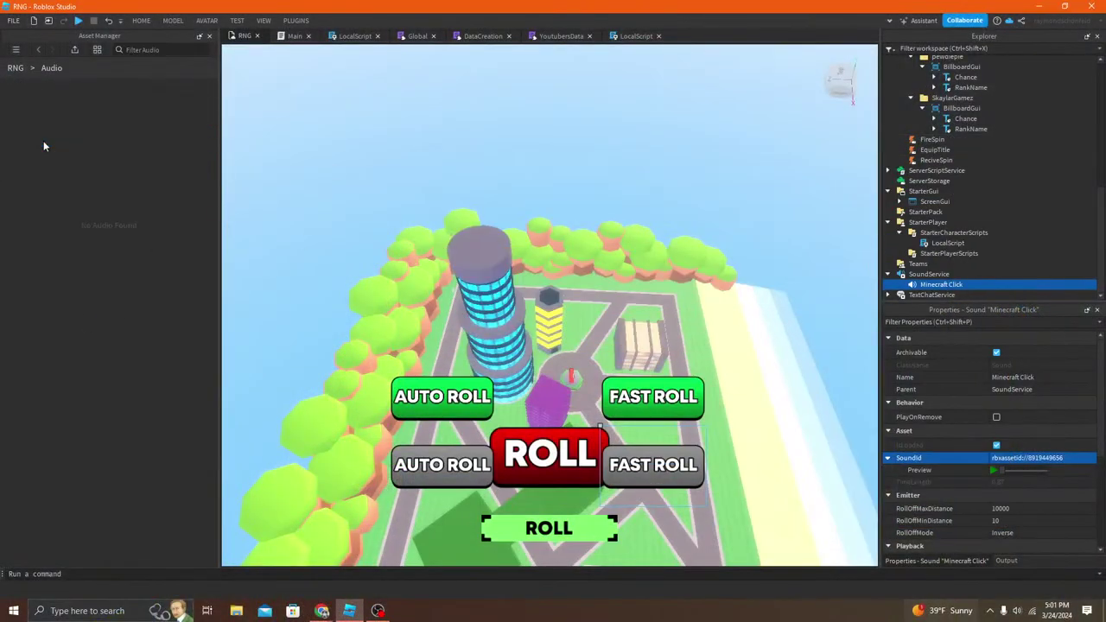
pyautogui.click(73, 51)
pyautogui.click(137, 131)
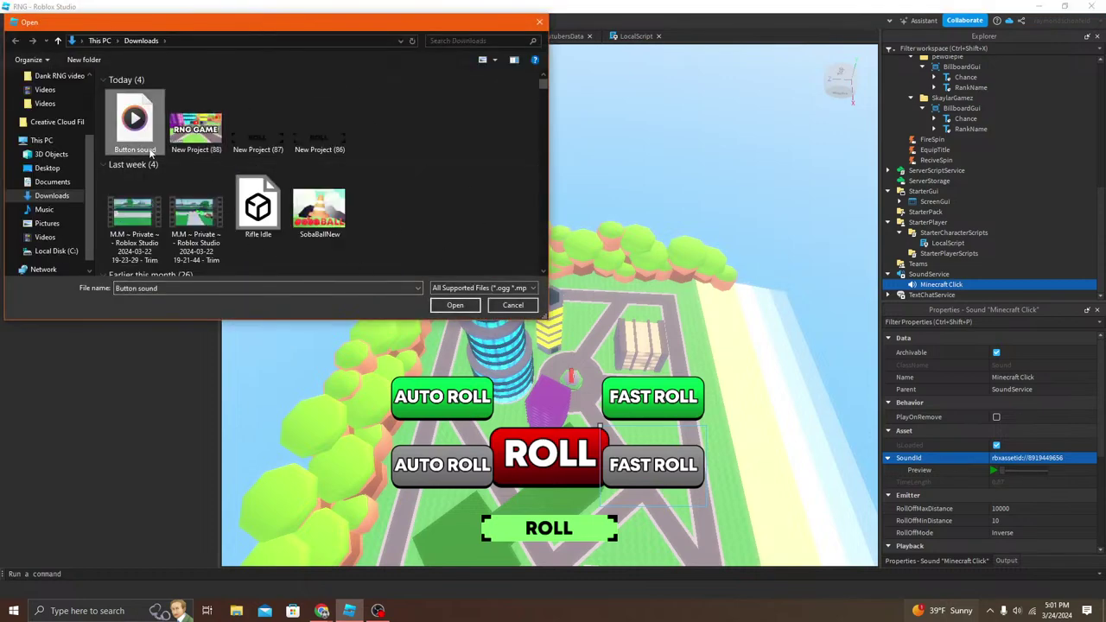
pyautogui.click(258, 208)
pyautogui.click(134, 121)
pyautogui.click(454, 305)
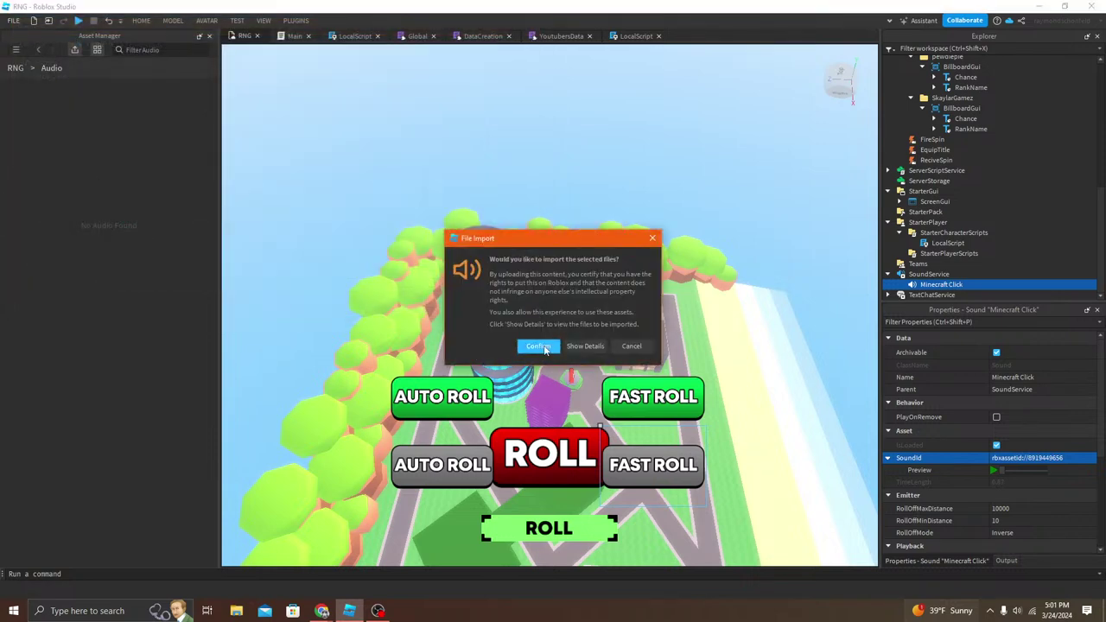
pyautogui.click(537, 344)
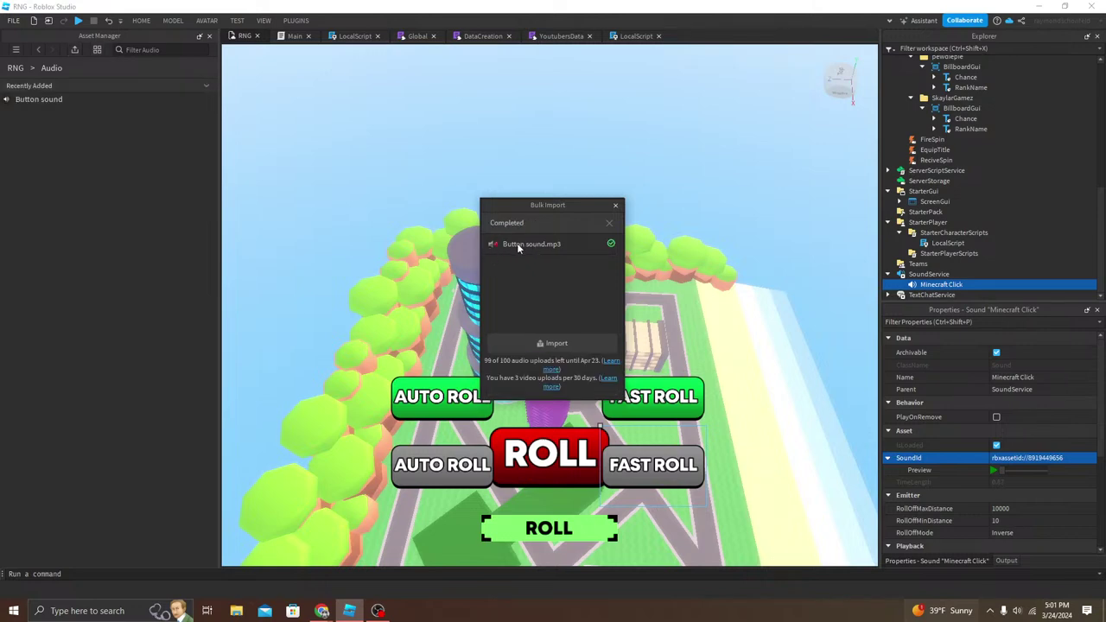
pyautogui.click(615, 207)
pyautogui.rightClick(48, 101)
pyautogui.click(85, 117)
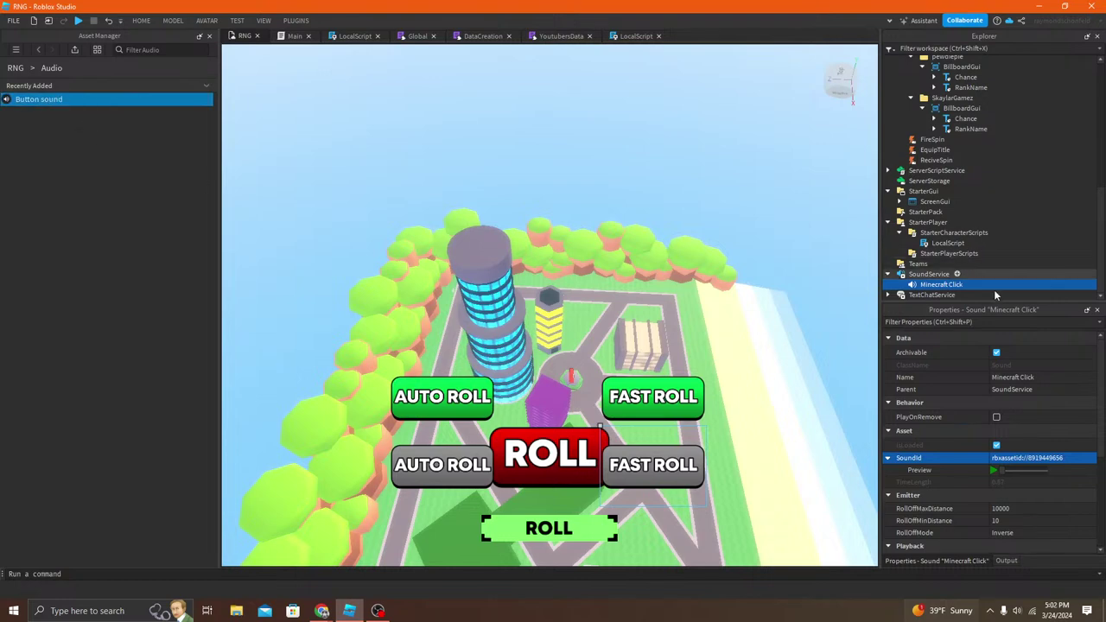
pyautogui.click(1033, 458)
pyautogui.hotkey('ctrl', 'v')
pyautogui.press('Return')
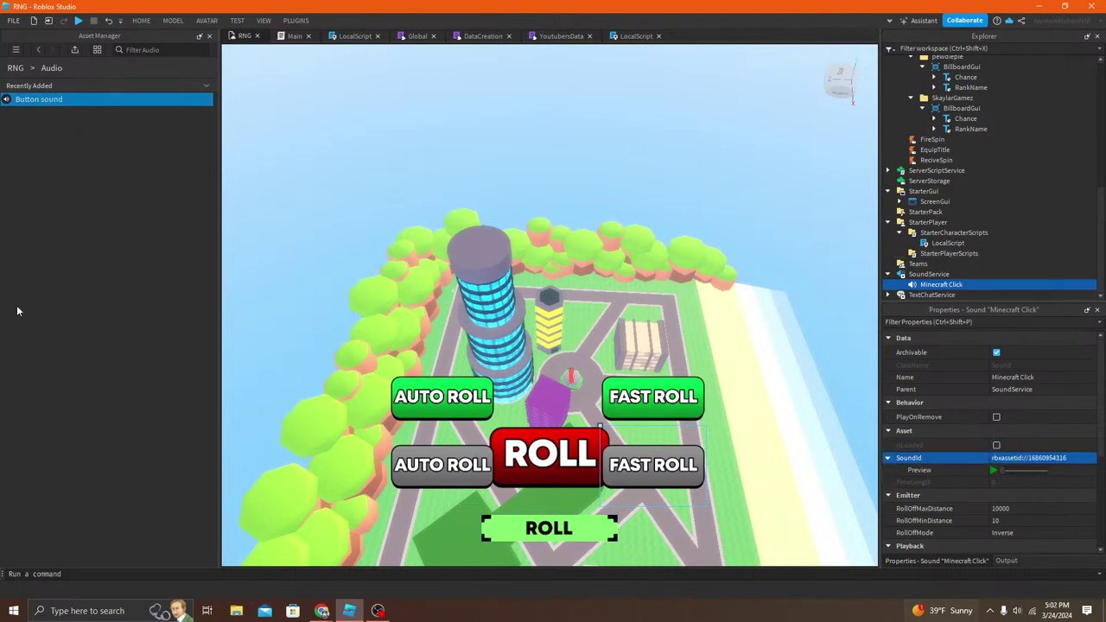
# Step: Close the Asset Manager and start a playtest to try the new click sound
pyautogui.click(208, 35)
pyautogui.click(146, 20)
pyautogui.click(544, 44)
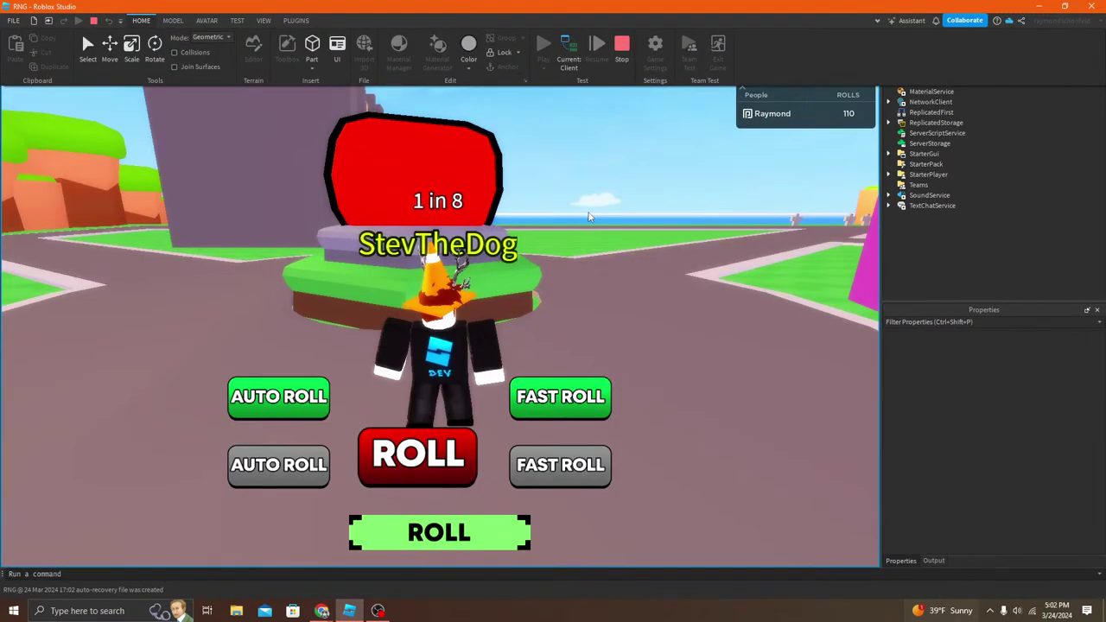
# Step: Roll once in the playtest to try the new click sound, then stop the playtest
pyautogui.moveTo(589, 217); pyautogui.dragTo(566, 468, button='right')
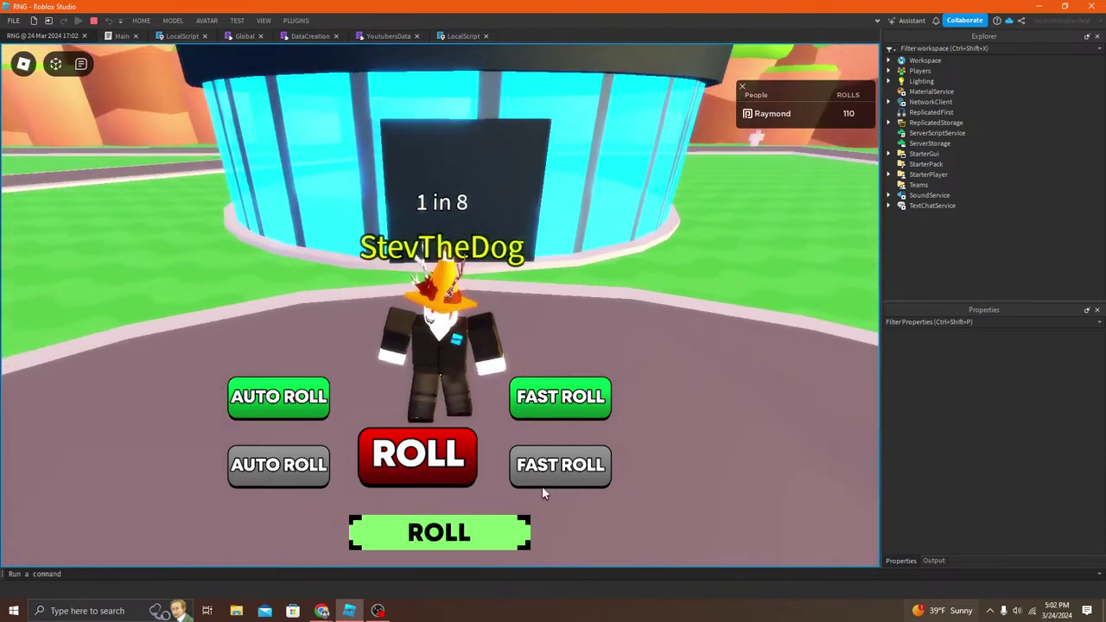
pyautogui.click(484, 529)
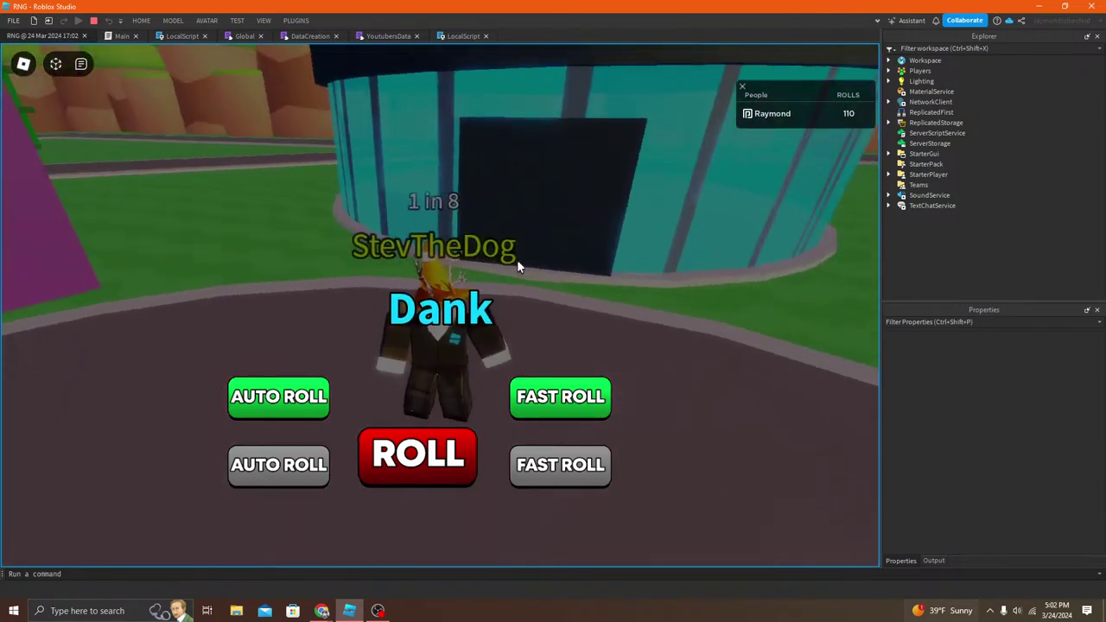
pyautogui.moveTo(518, 261); pyautogui.dragTo(517, 261, button='right')
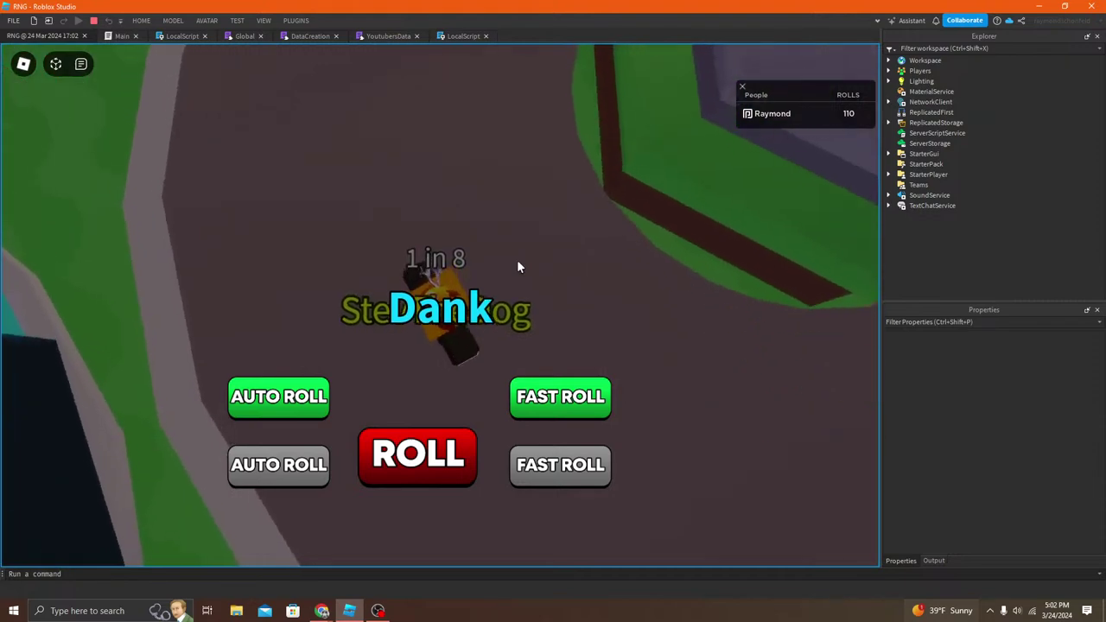
pyautogui.click(93, 22)
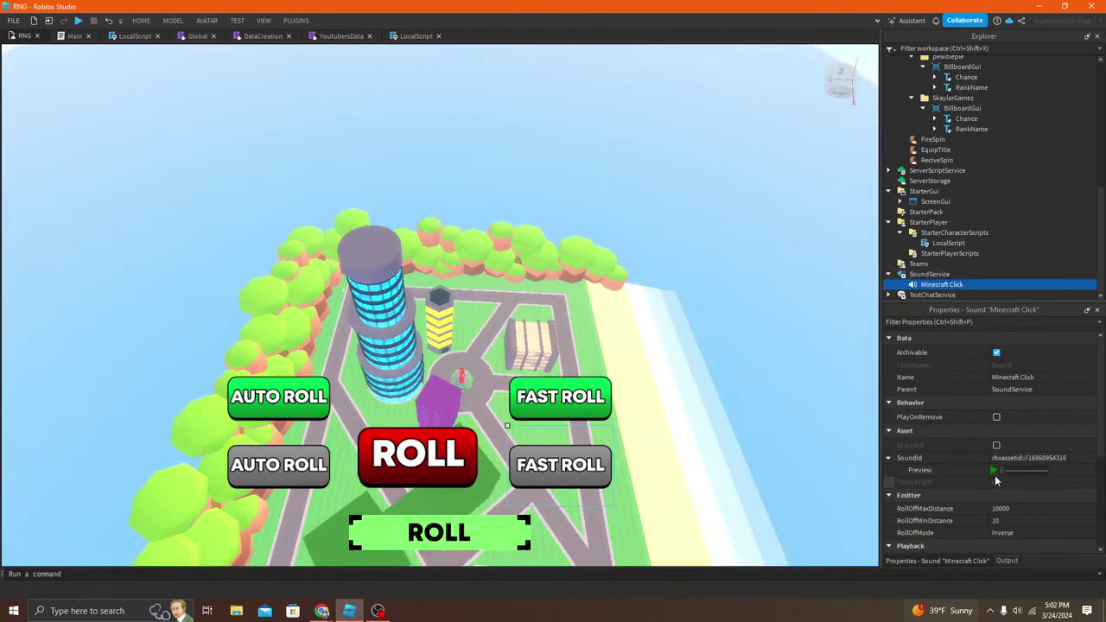
# Step: Preview the Minecraft Click sound in SoundService and check its SoundId and loaded state
pyautogui.click(995, 472)
pyautogui.click(930, 275)
pyautogui.click(935, 284)
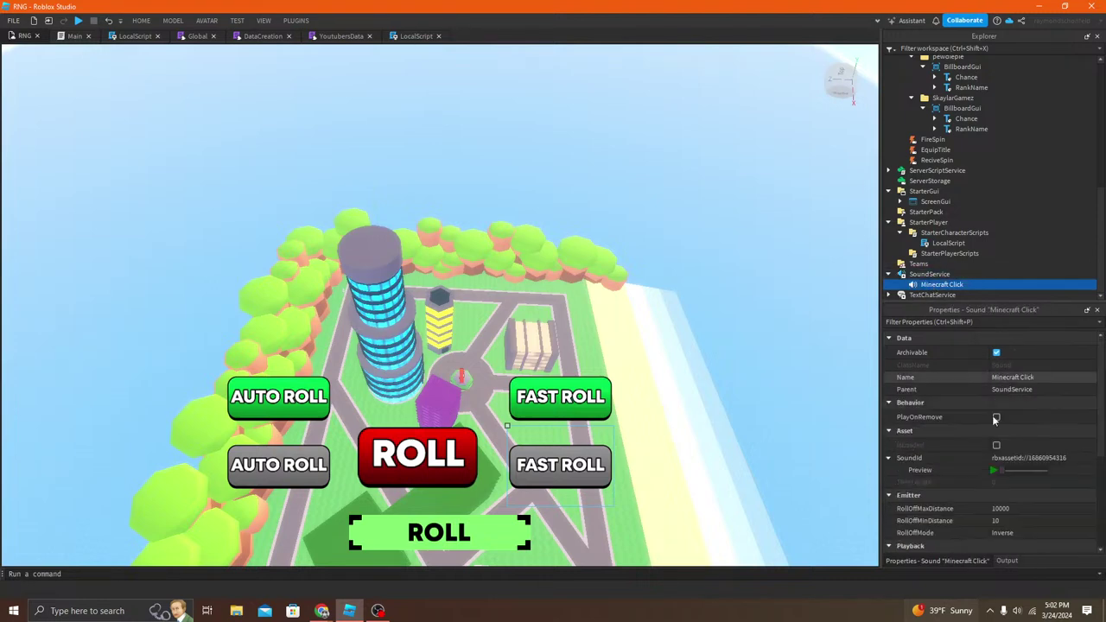
pyautogui.click(993, 471)
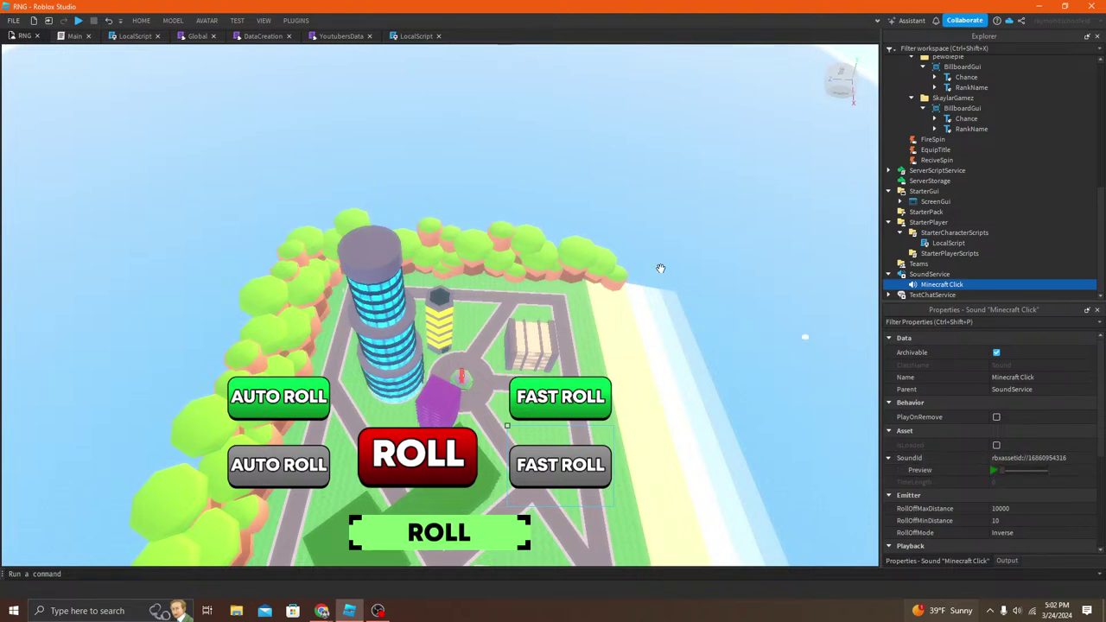
pyautogui.moveTo(753, 311); pyautogui.dragTo(754, 233, button='right')
pyautogui.click(1049, 458)
pyautogui.click(1045, 458)
pyautogui.click(996, 447)
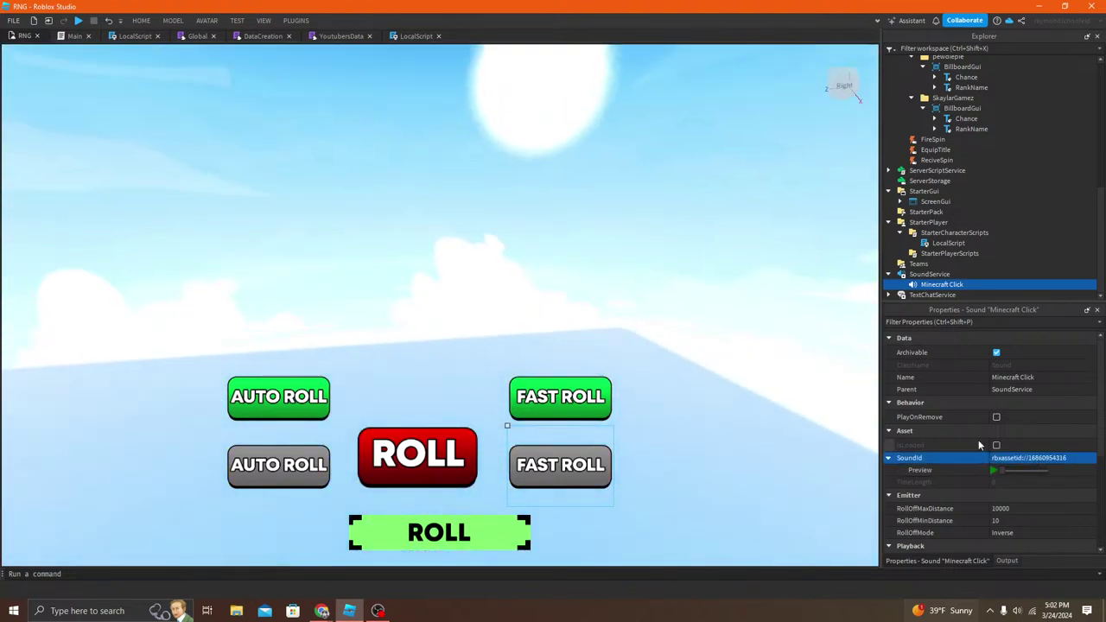
pyautogui.click(995, 470)
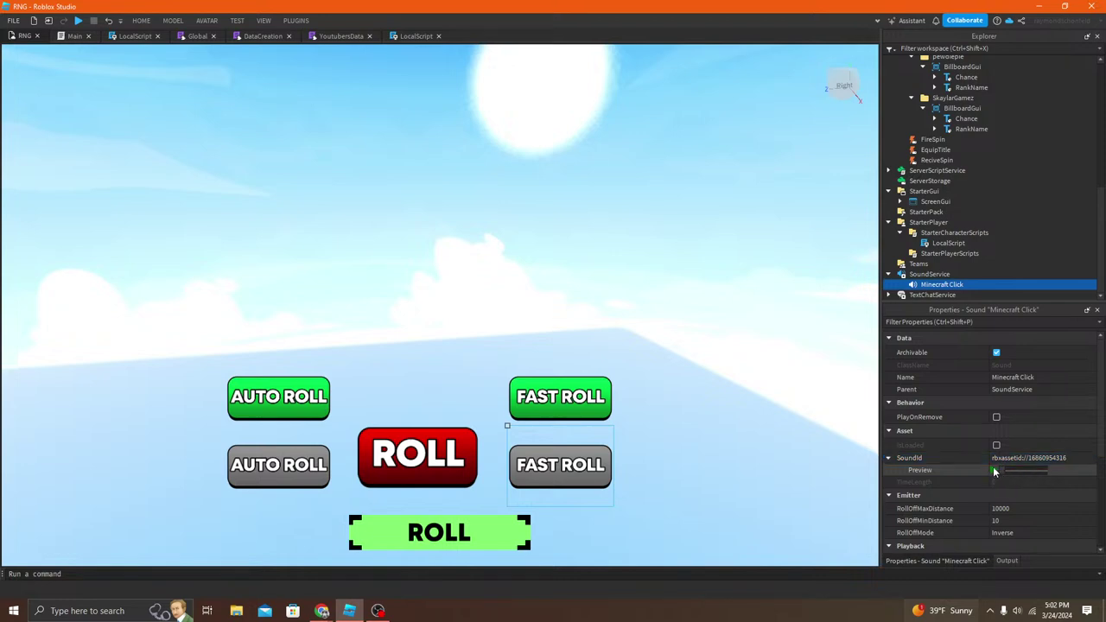
pyautogui.moveTo(561, 222); pyautogui.dragTo(536, 219, button='right')
pyautogui.press('w')
pyautogui.press('q')
pyautogui.press('e')
pyautogui.press('s')
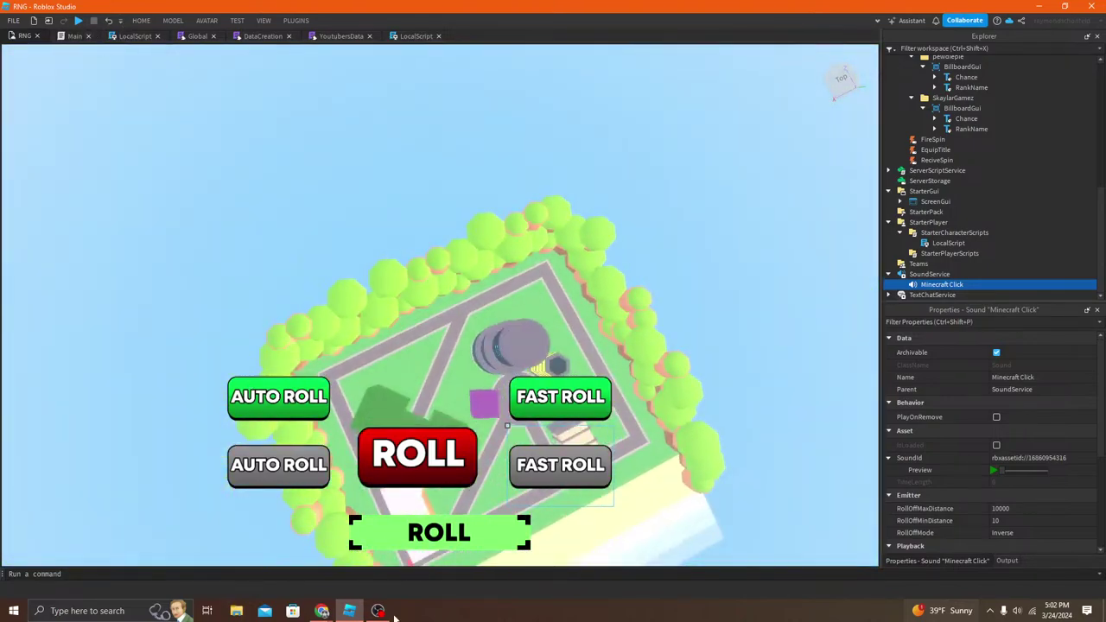
# Step: Bring up OBS and switch the stream to Scene 2
pyautogui.click(377, 610)
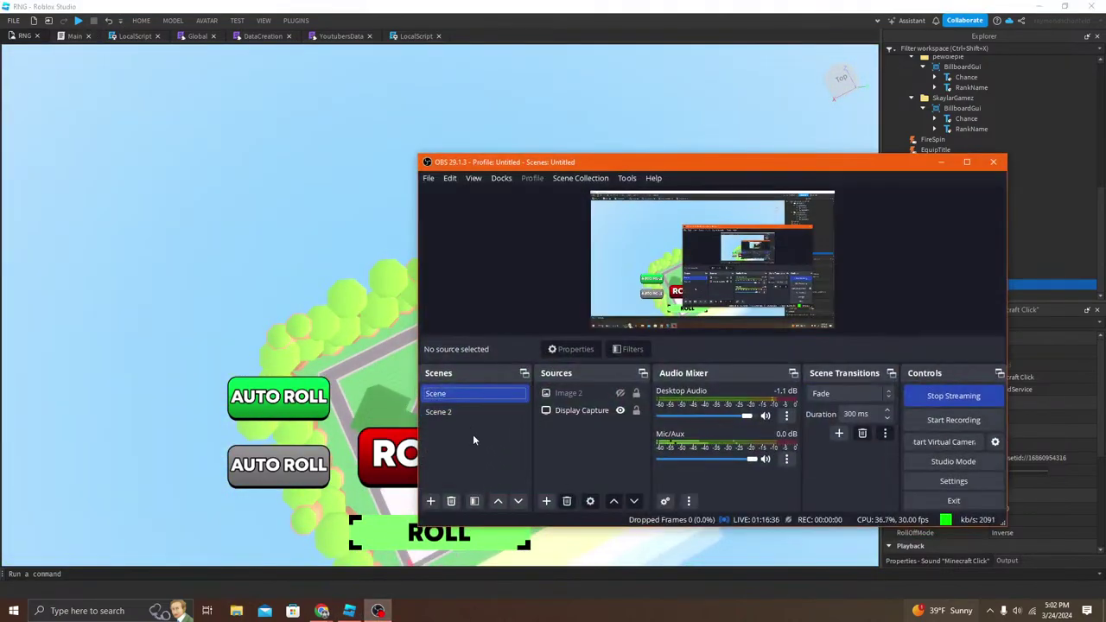
pyautogui.click(466, 412)
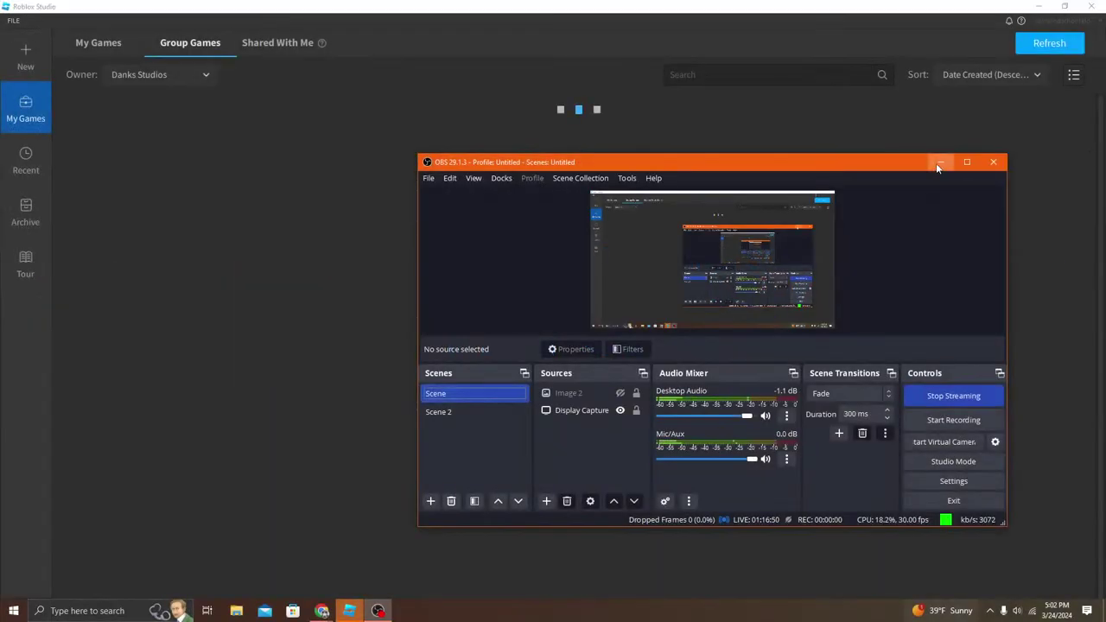
# Step: Minimize OBS and reopen the RNG experience from the Danks Studios group games in Roblox Studio
pyautogui.click(940, 164)
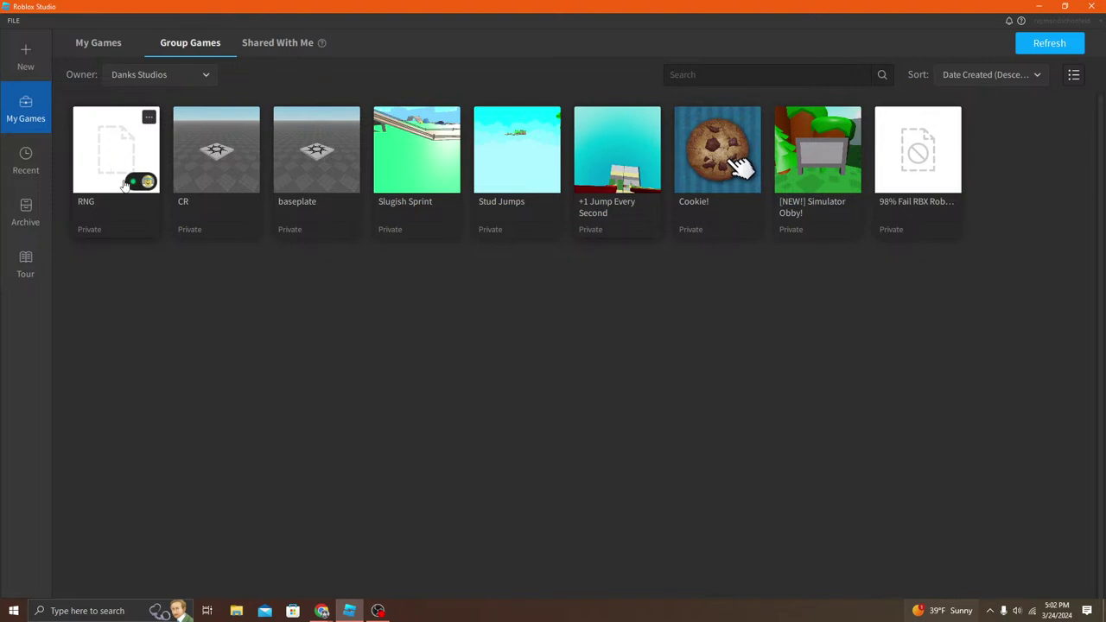
pyautogui.click(122, 178)
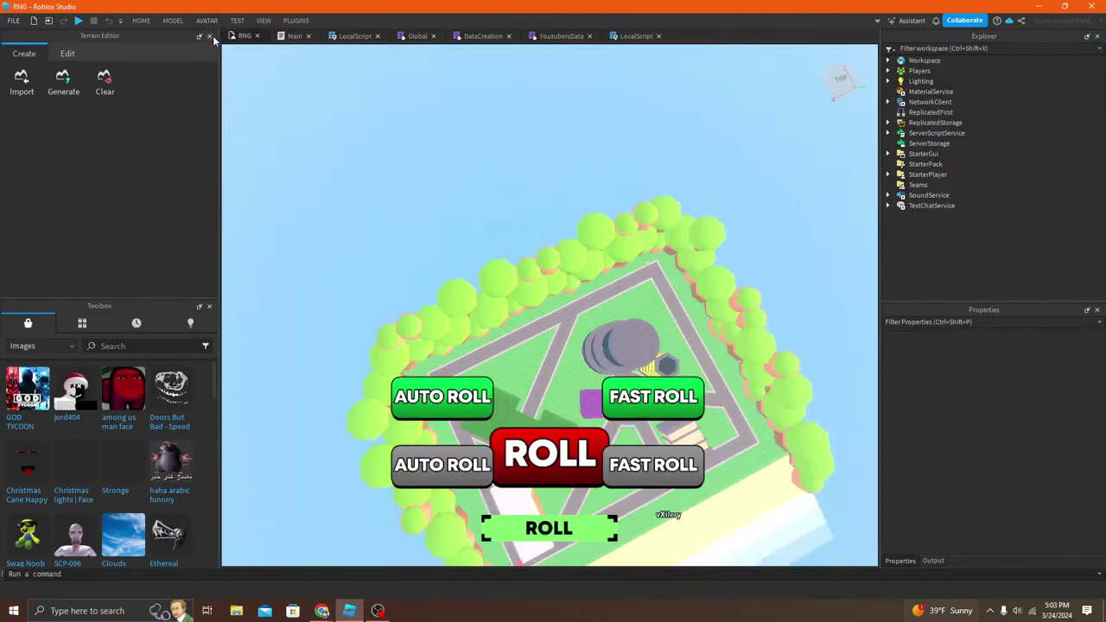
# Step: Close the Terrain Editor and Toolbox, and run a playtest that rolls once with the green ROLL button before stopping it
pyautogui.click(209, 36)
pyautogui.click(209, 35)
pyautogui.click(142, 20)
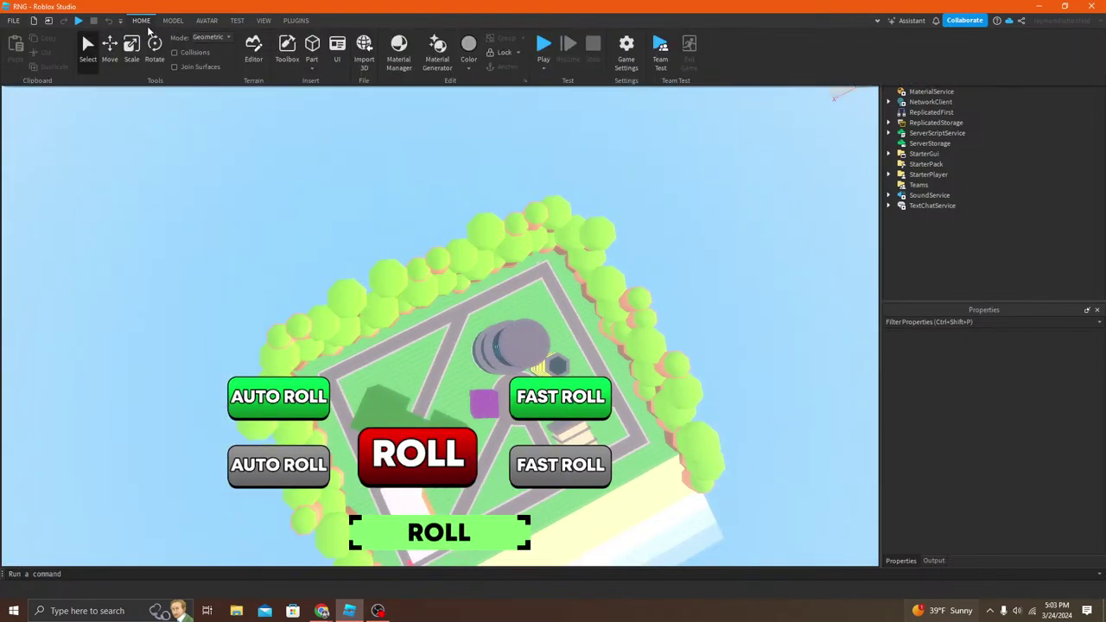
pyautogui.click(542, 45)
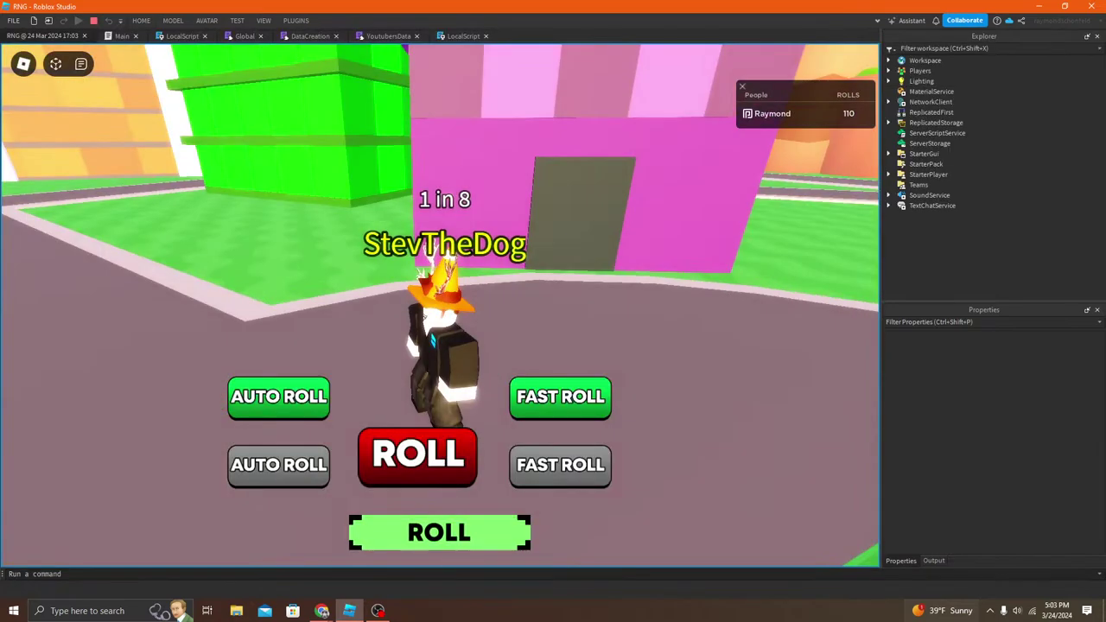
pyautogui.click(456, 533)
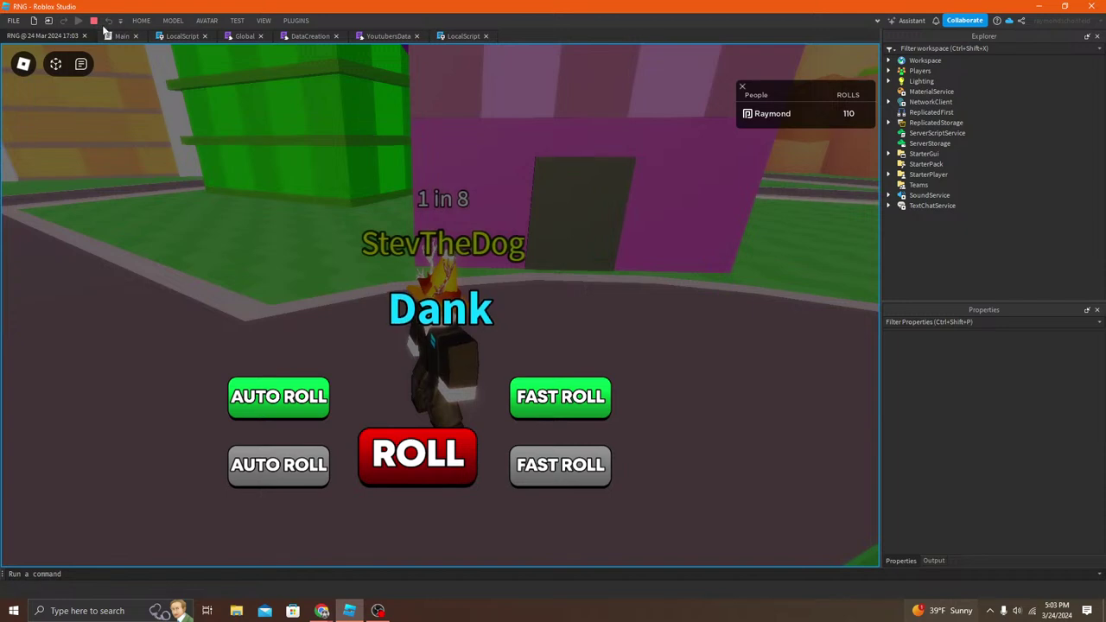
pyautogui.hotkey('shift', 'F5')
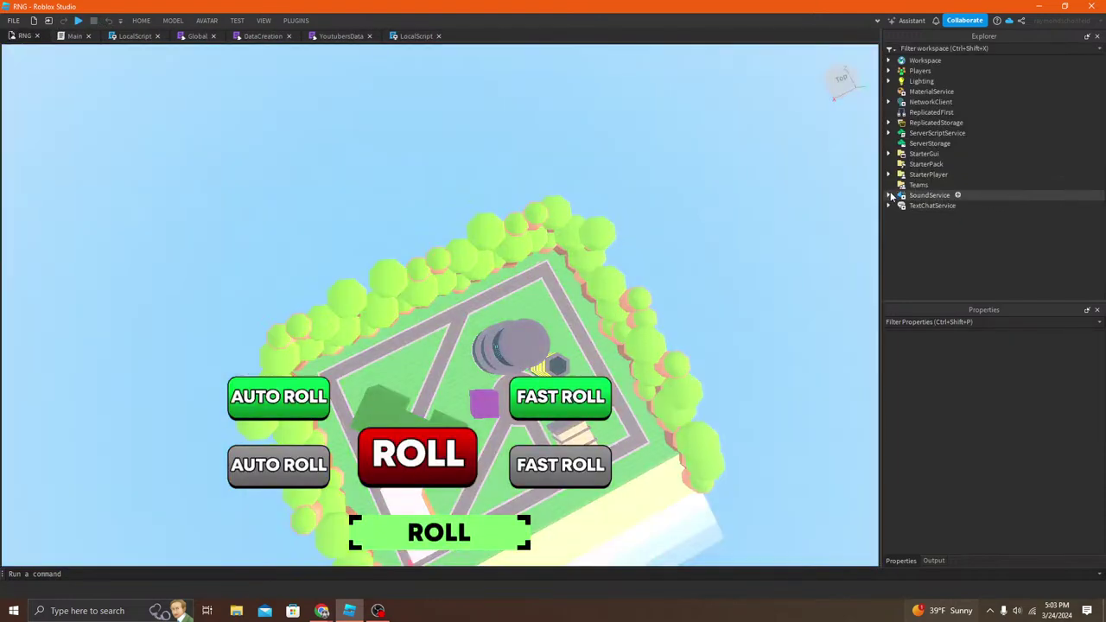
# Step: Preview the Minecraft Click sound stored in SoundService
pyautogui.click(889, 195)
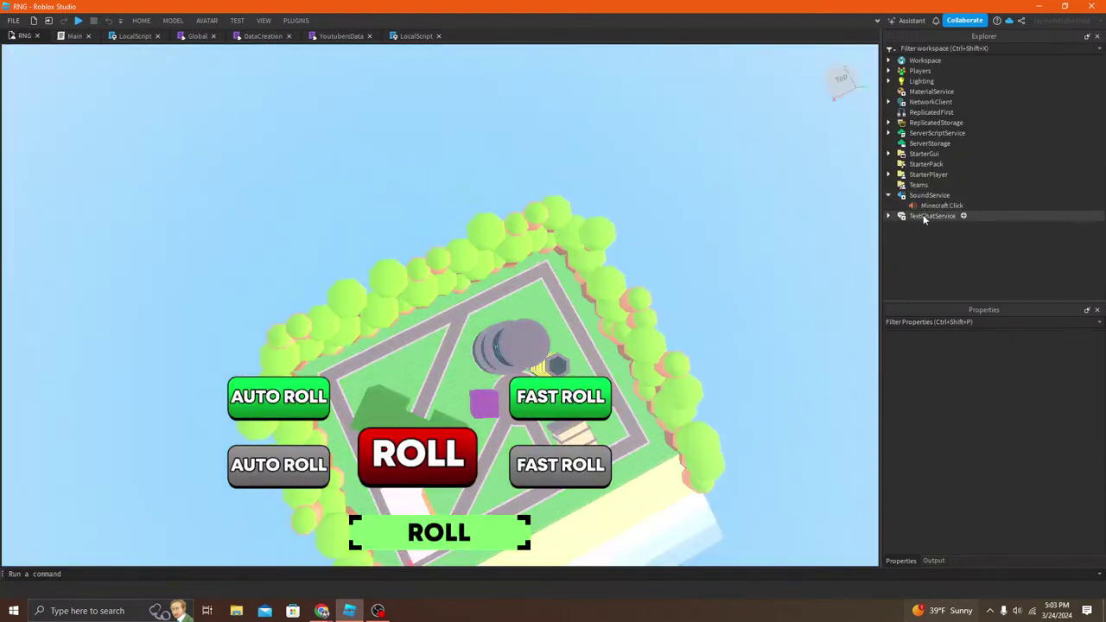
pyautogui.click(940, 206)
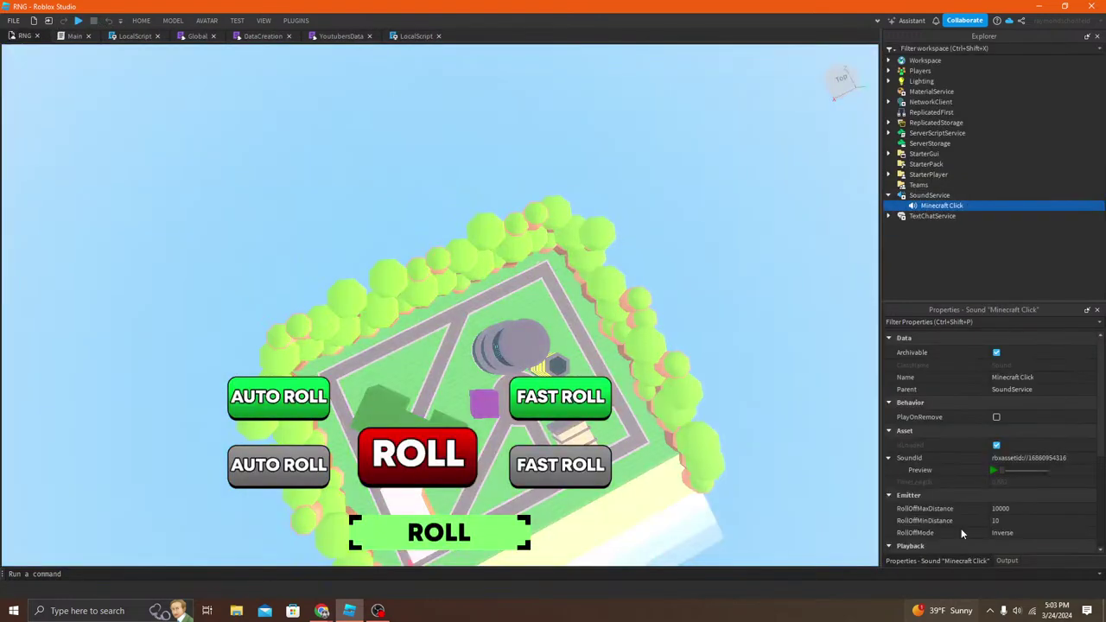
pyautogui.click(993, 470)
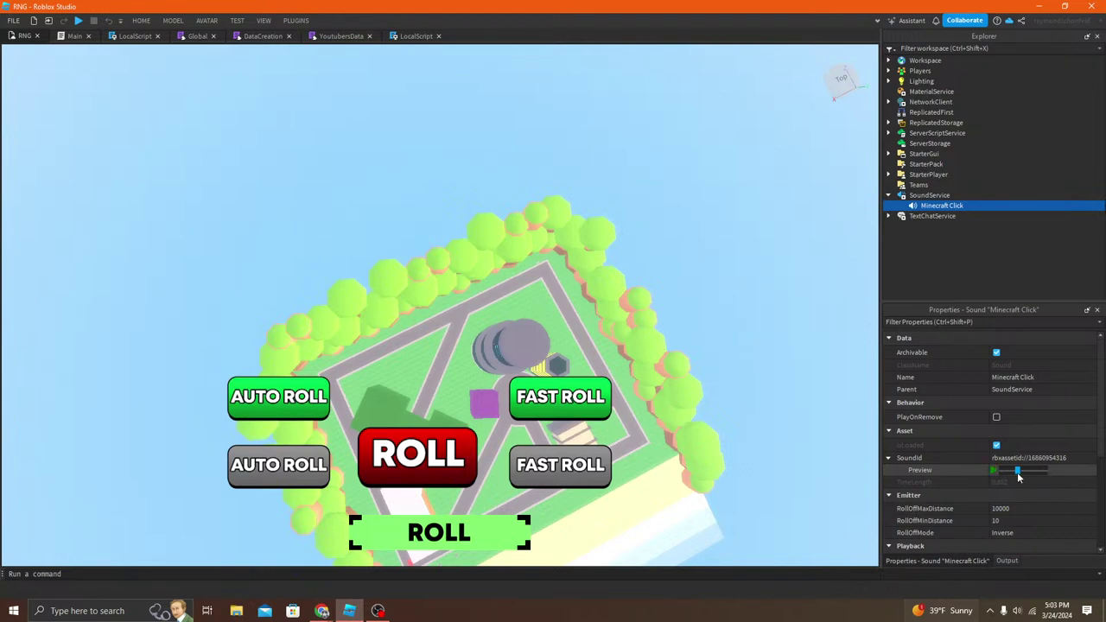
pyautogui.click(991, 462)
pyautogui.click(994, 470)
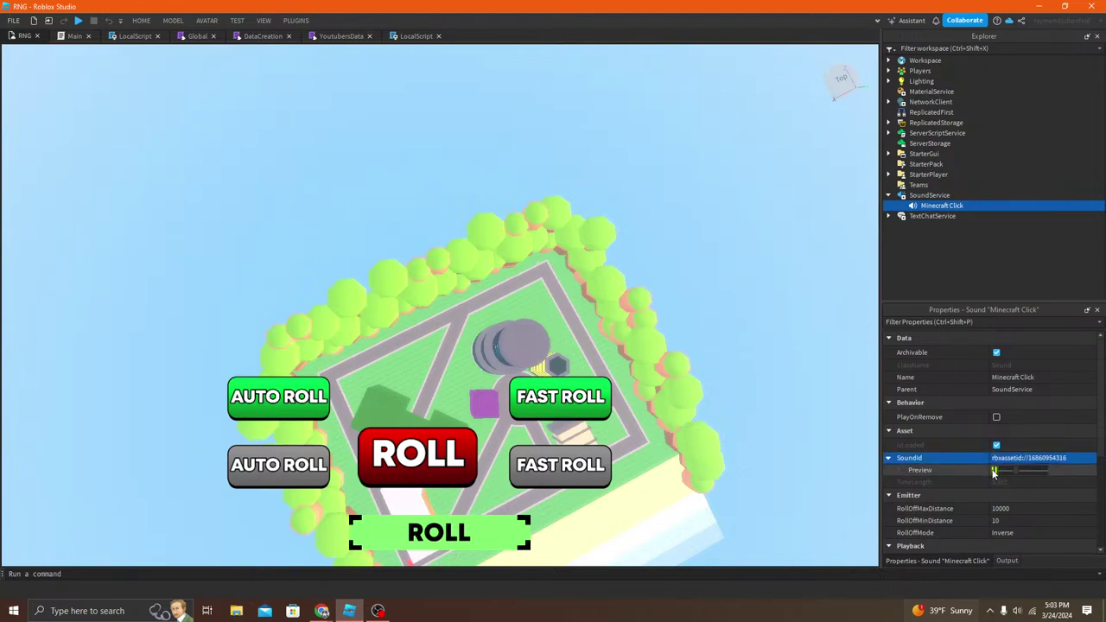
# Step: Launch Audacity and dismiss its welcome dialog
pyautogui.click(79, 610)
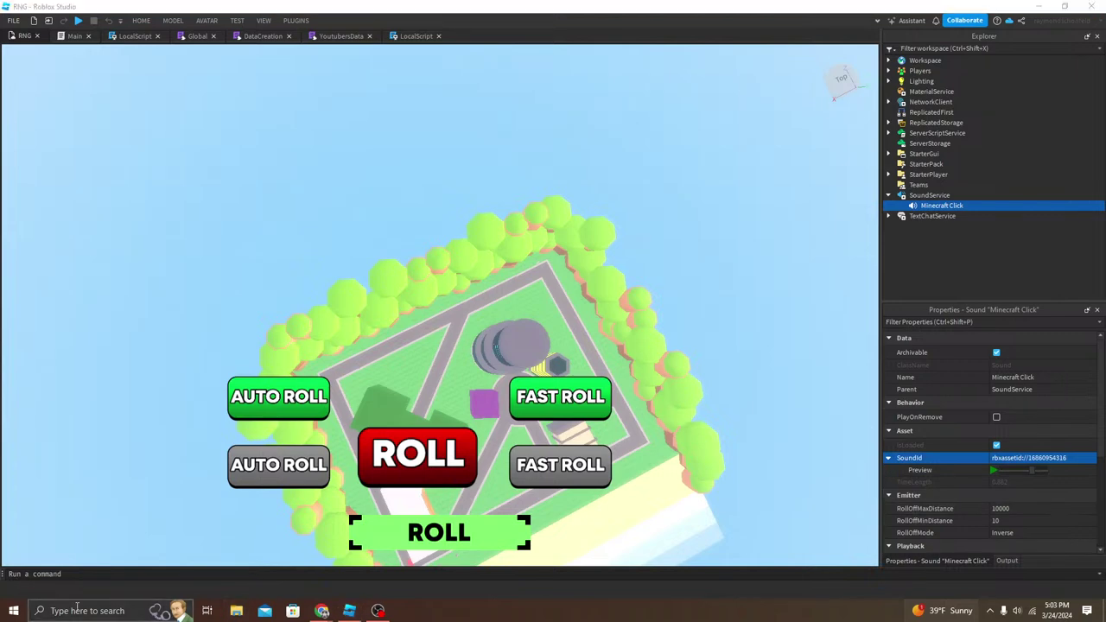
pyautogui.moveTo(561, 259); pyautogui.dragTo(435, 547, button='right')
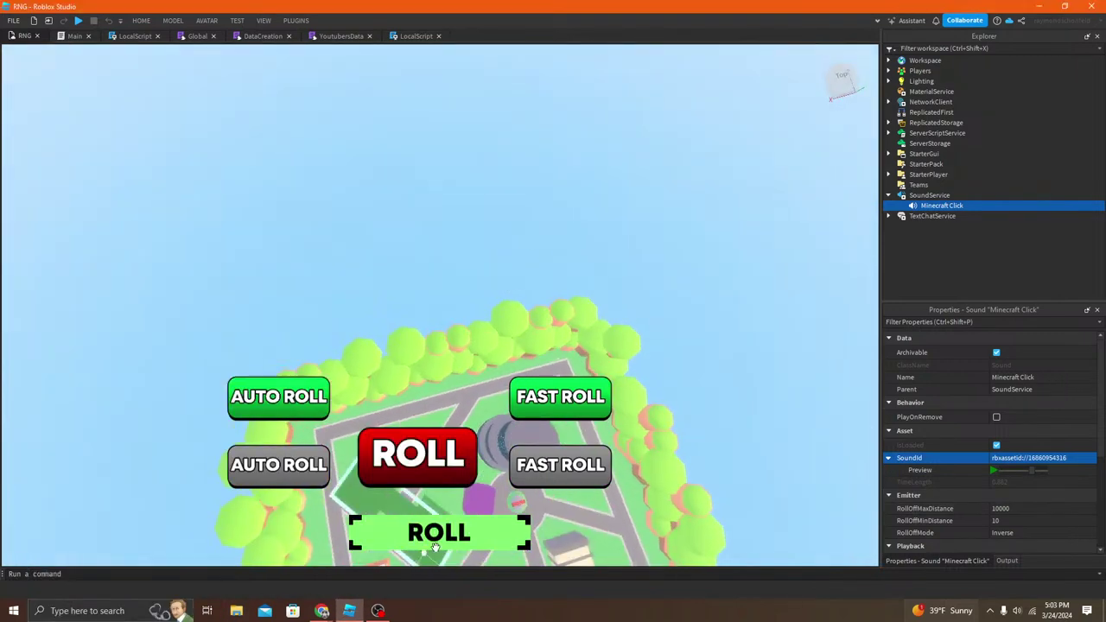
pyautogui.click(121, 610)
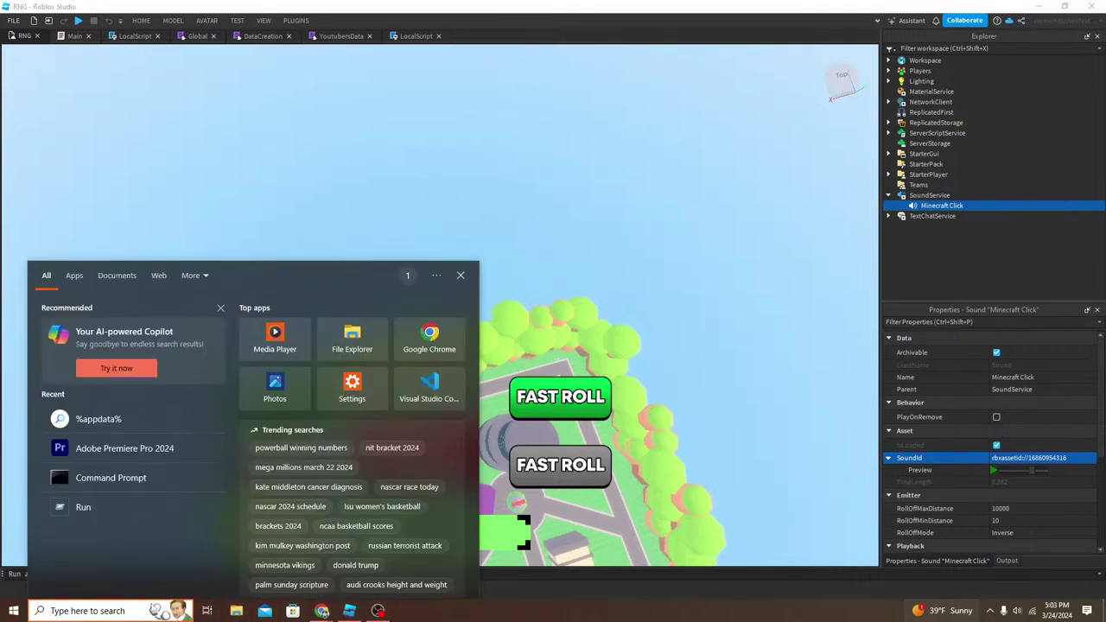
pyautogui.write('audi')
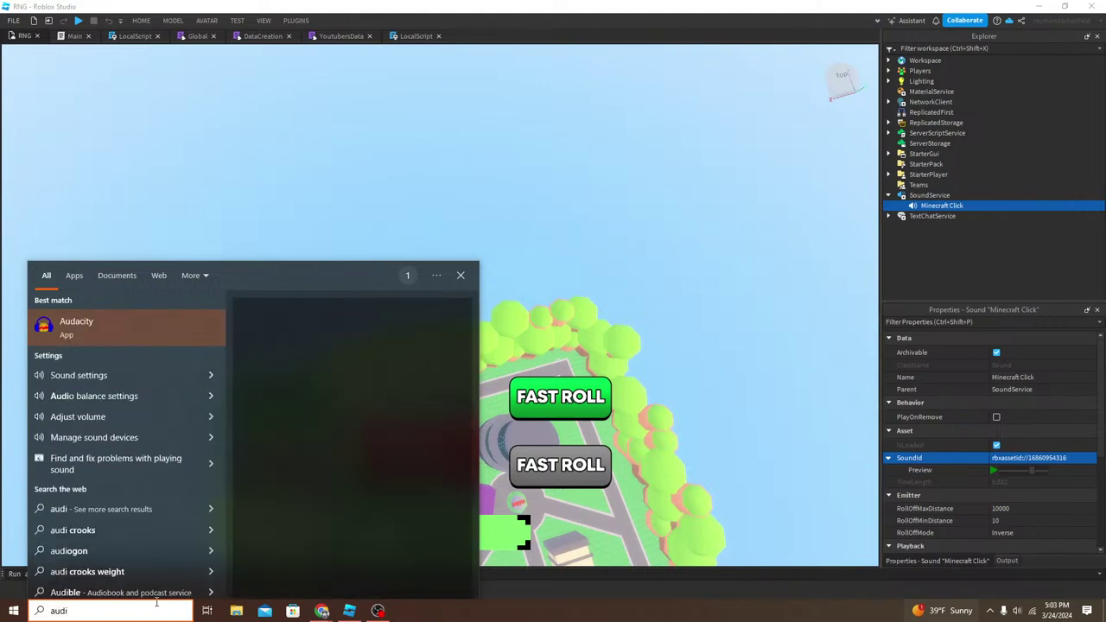
pyautogui.click(84, 324)
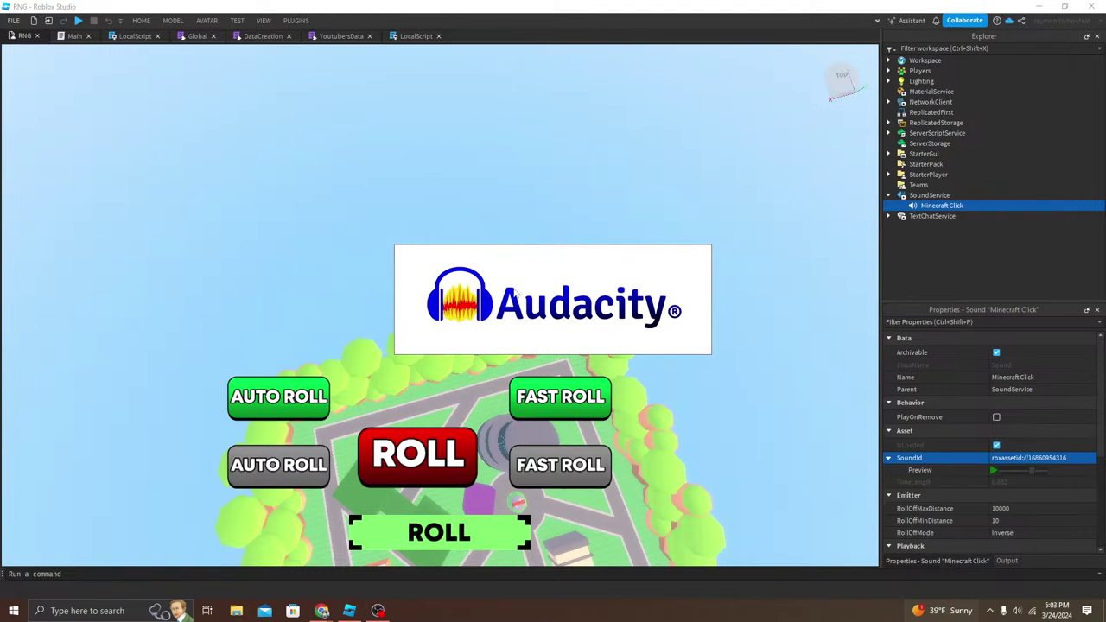
pyautogui.moveTo(396, 297); pyautogui.dragTo(396, 297, button='right')
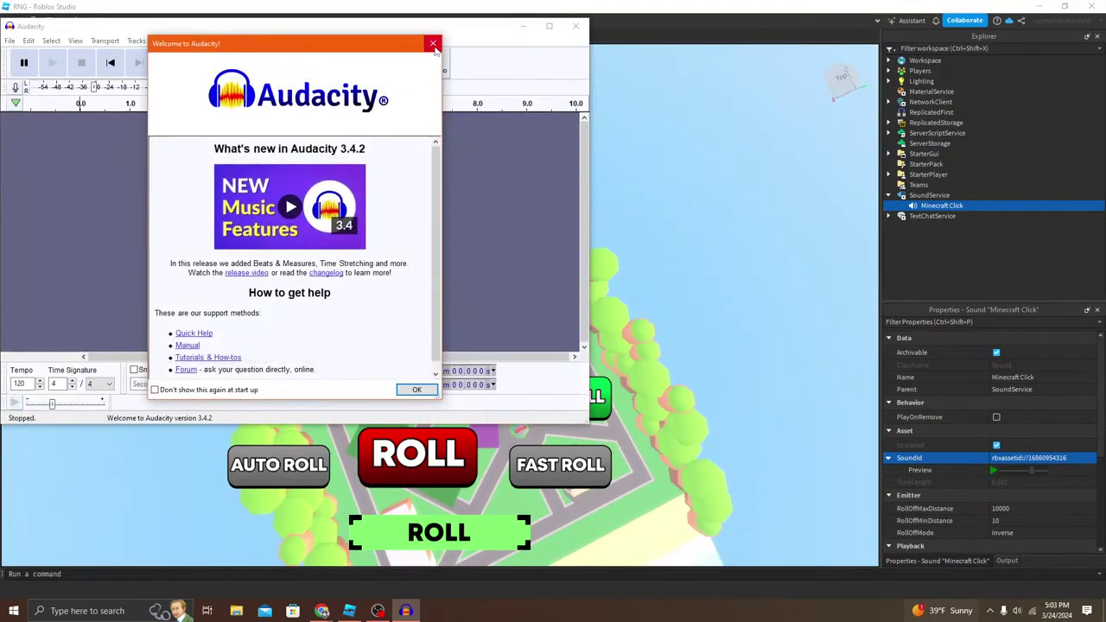
pyautogui.click(434, 43)
pyautogui.moveTo(305, 32); pyautogui.dragTo(391, 53)
# Step: Import the audio file Button sound from the Downloads folder
pyautogui.click(95, 63)
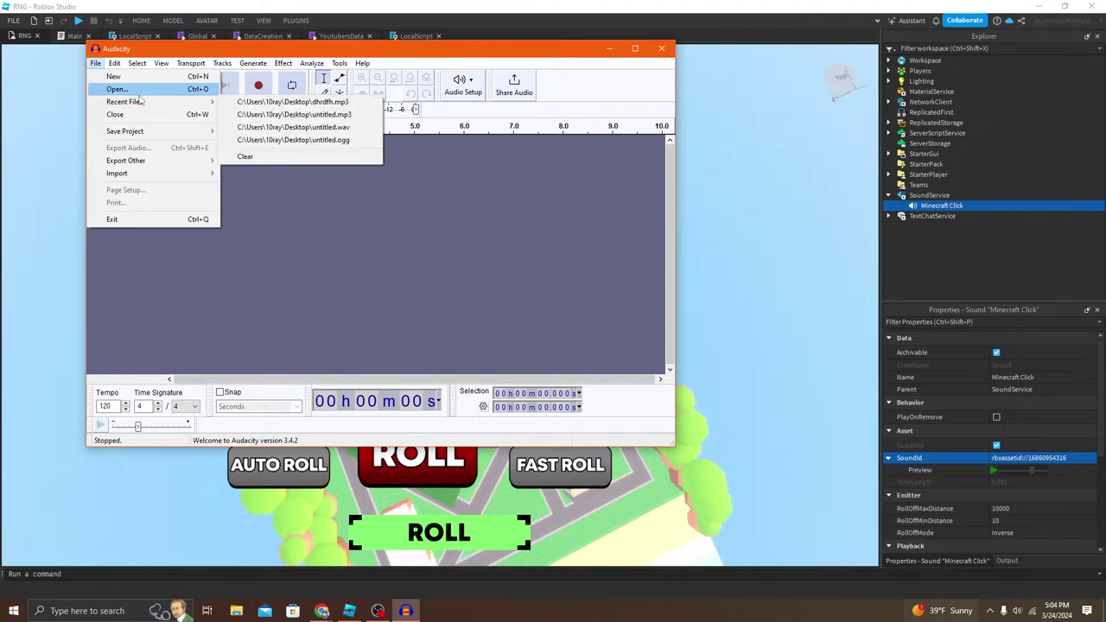
pyautogui.moveTo(125, 173)
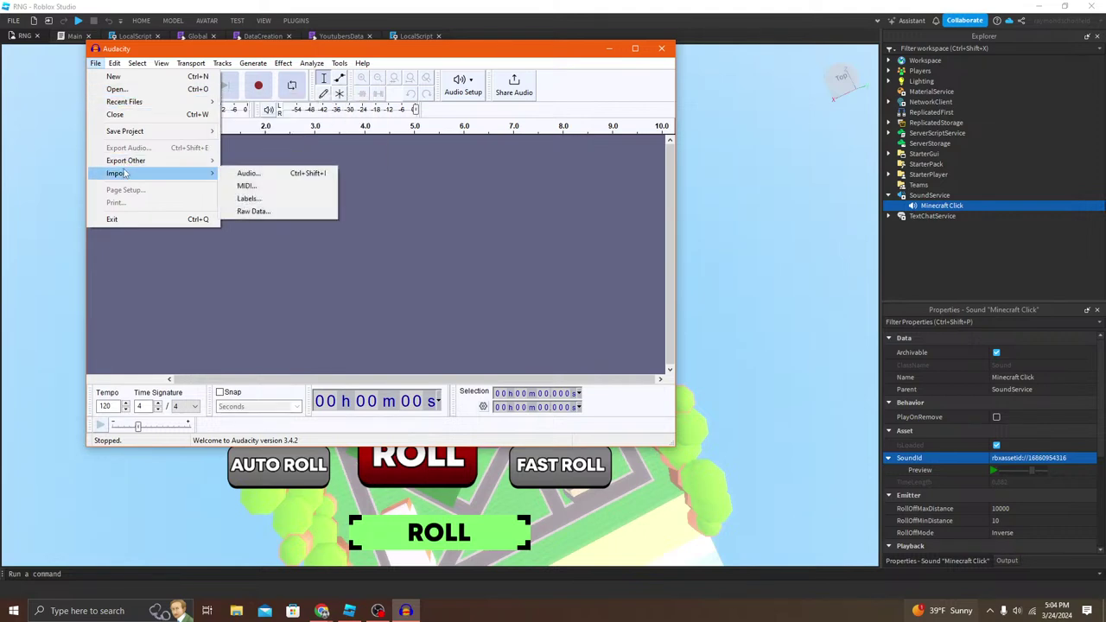
pyautogui.click(255, 174)
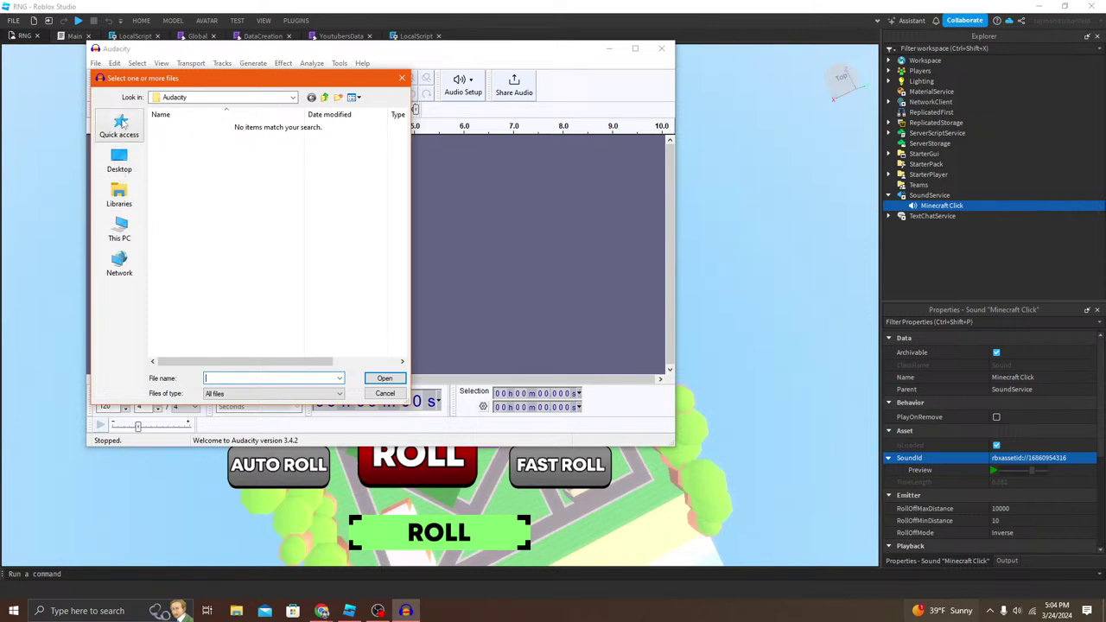
pyautogui.click(119, 193)
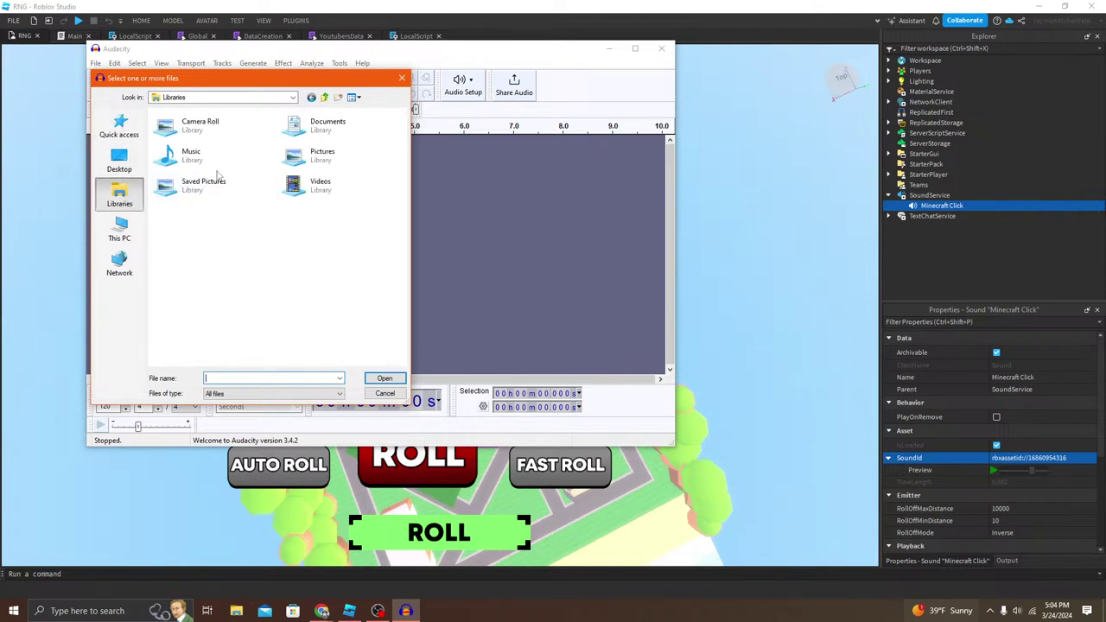
pyautogui.click(123, 240)
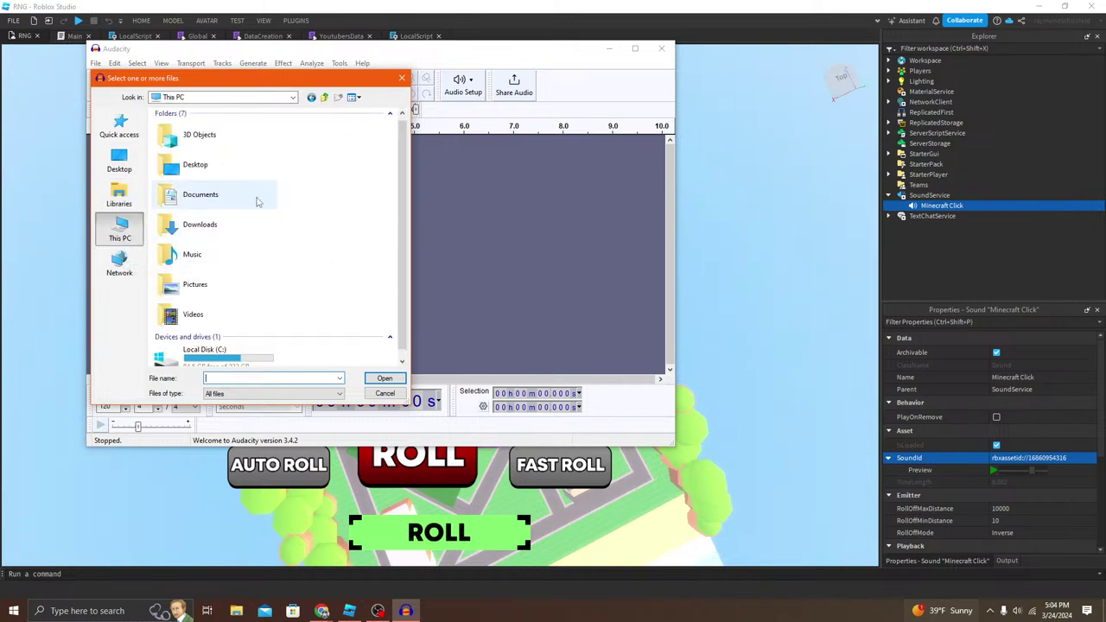
pyautogui.doubleClick(235, 226)
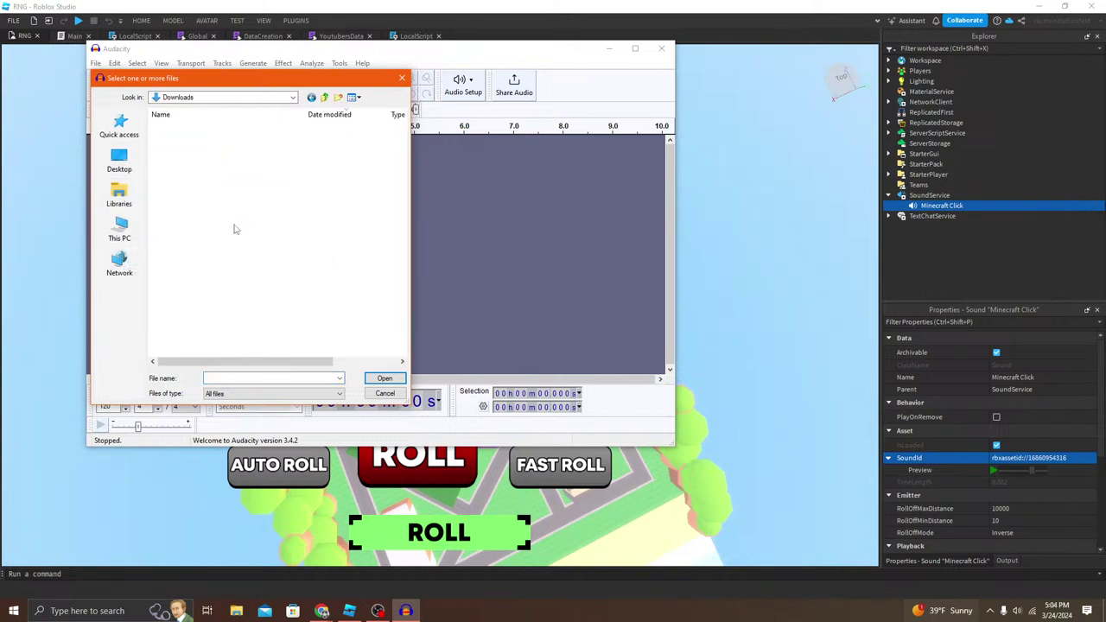
pyautogui.click(191, 140)
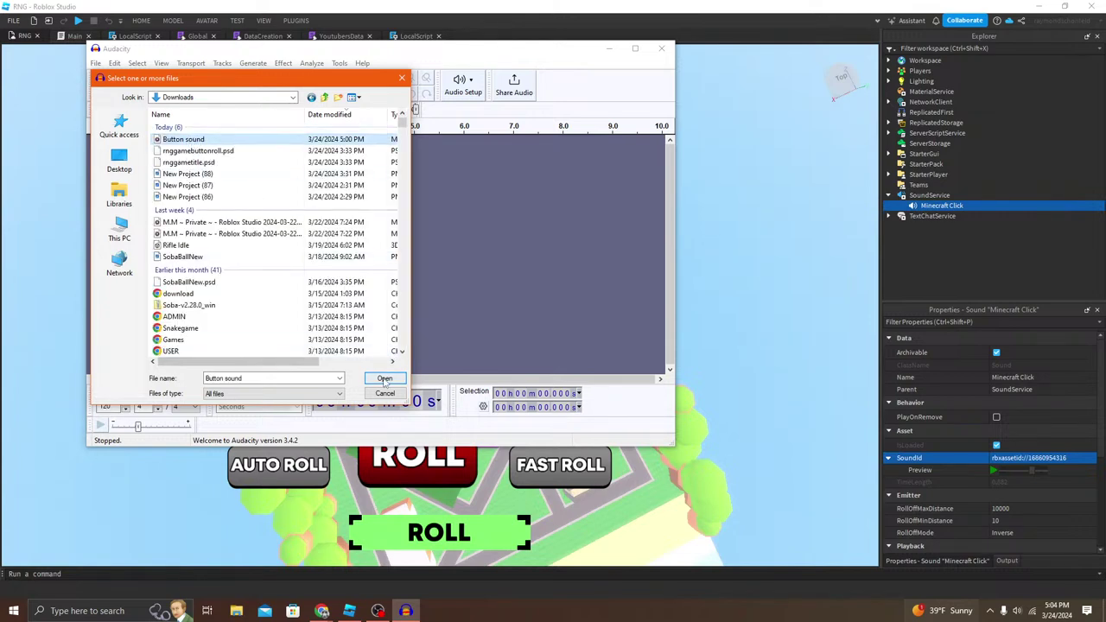
pyautogui.click(385, 377)
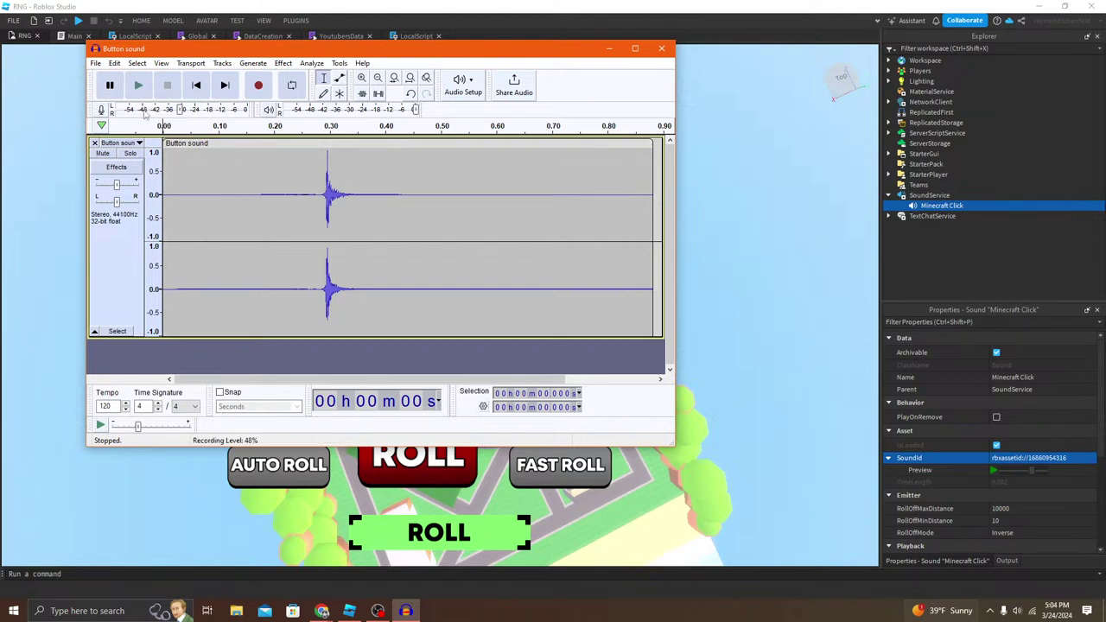
# Step: Play the clip and trim it, deleting its first 0.175 s and then everything after about 0.256 s
pyautogui.click(139, 84)
pyautogui.click(305, 152)
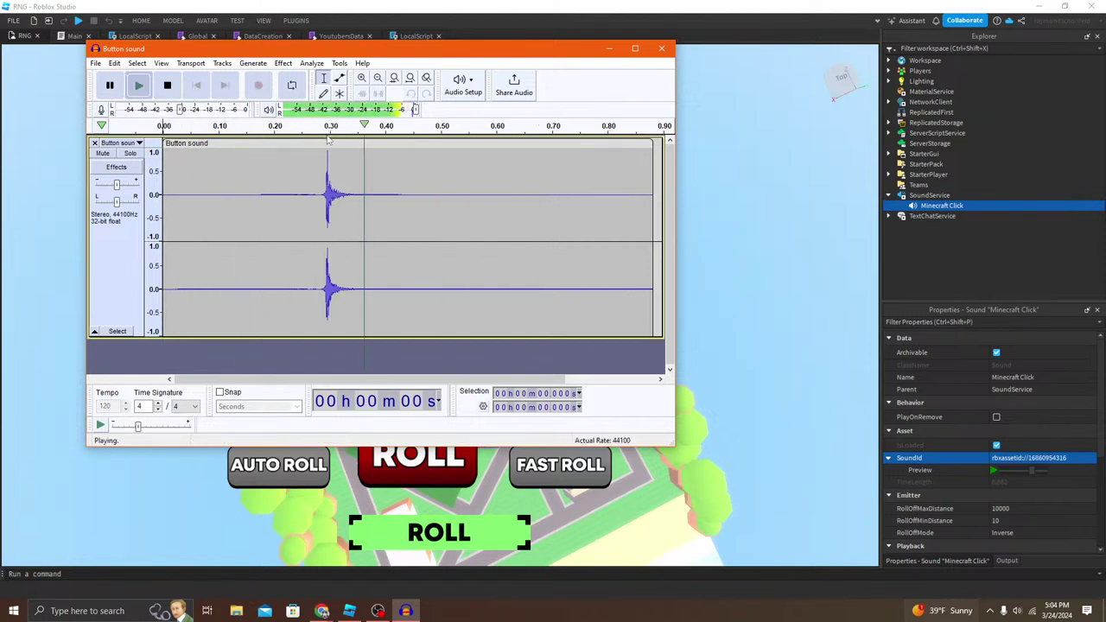
pyautogui.moveTo(290, 152)
pyautogui.mouseDown()
pyautogui.moveTo(259, 153)
pyautogui.moveTo(275, 155)
pyautogui.mouseUp()
pyautogui.click(245, 182)
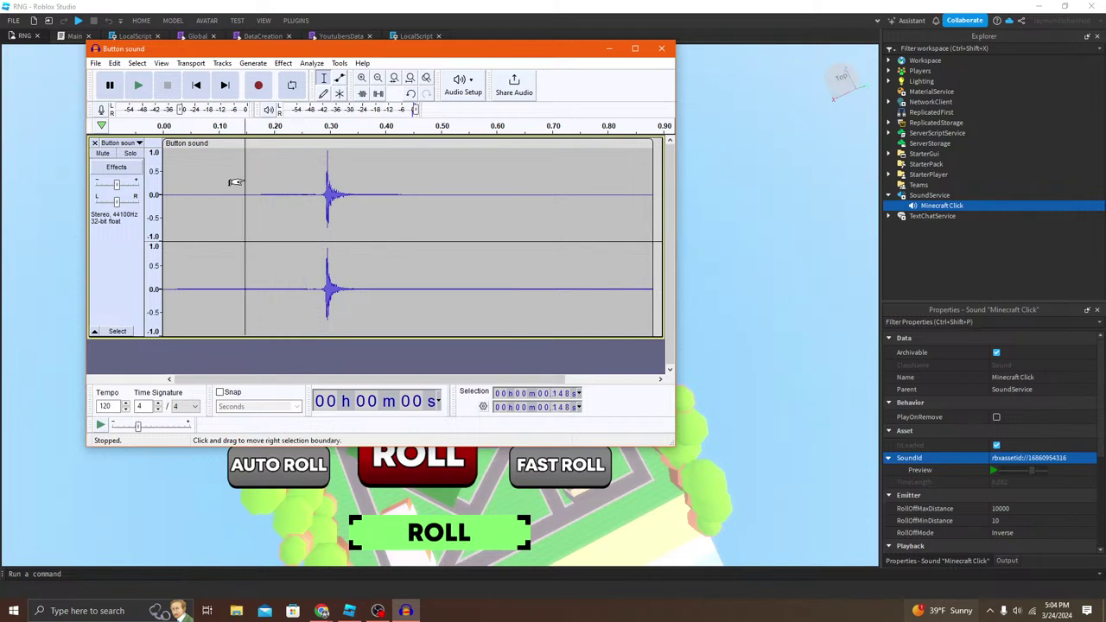
pyautogui.moveTo(259, 193); pyautogui.dragTo(160, 195)
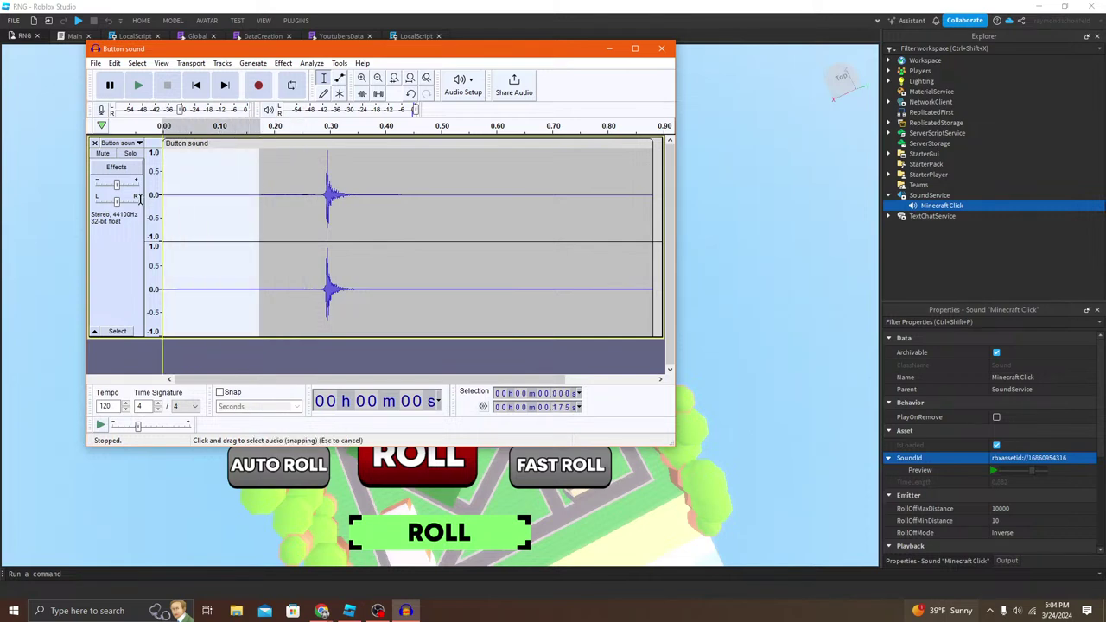
pyautogui.press('Delete')
pyautogui.moveTo(304, 192); pyautogui.dragTo(577, 225)
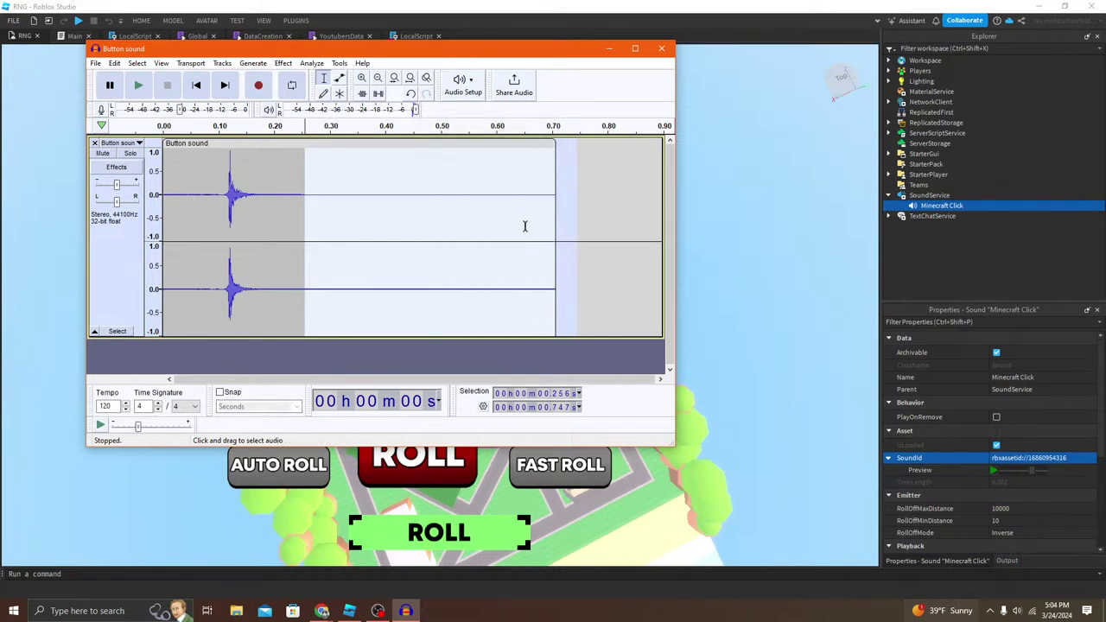
pyautogui.press('Delete')
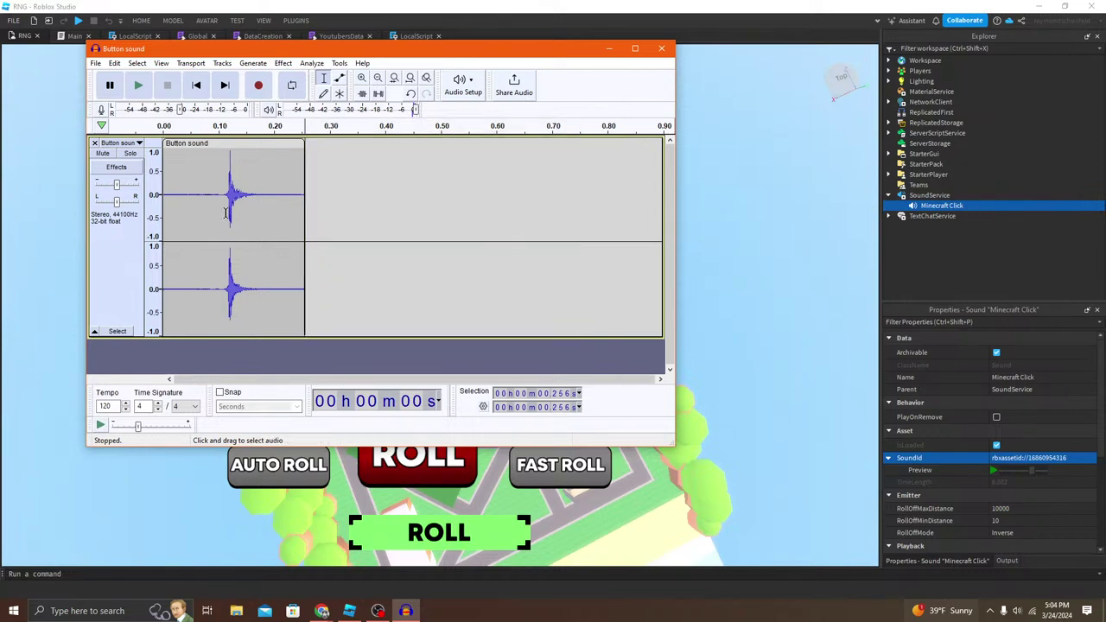
# Step: Export the trimmed clip to Downloads as the MP3 file Button sound2.mp3 and close Audacity without saving the project
pyautogui.click(96, 63)
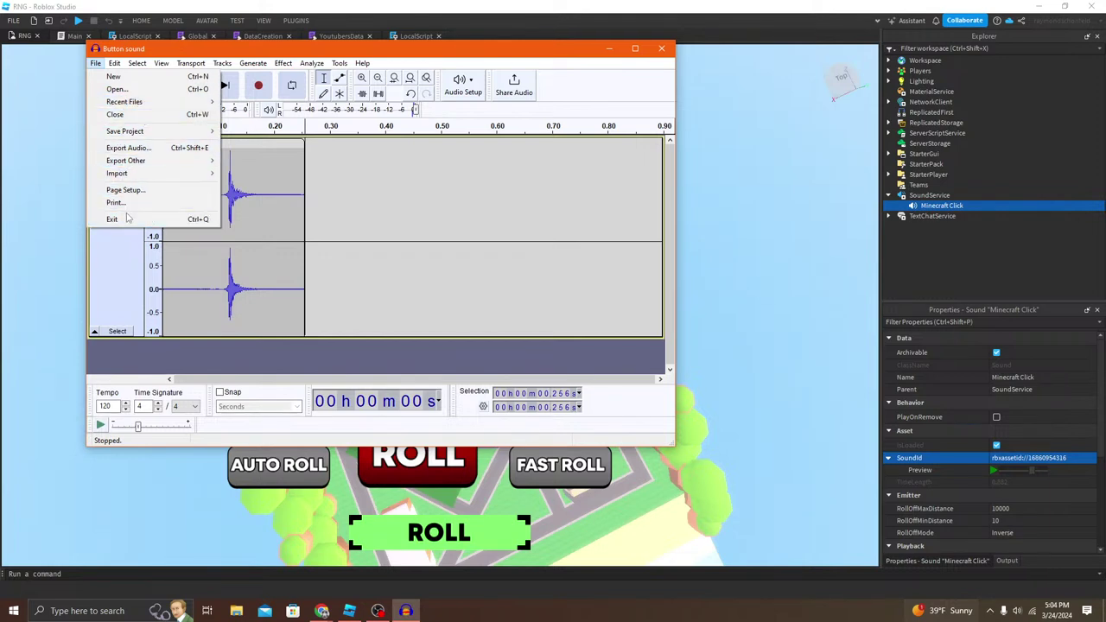
pyautogui.moveTo(131, 174)
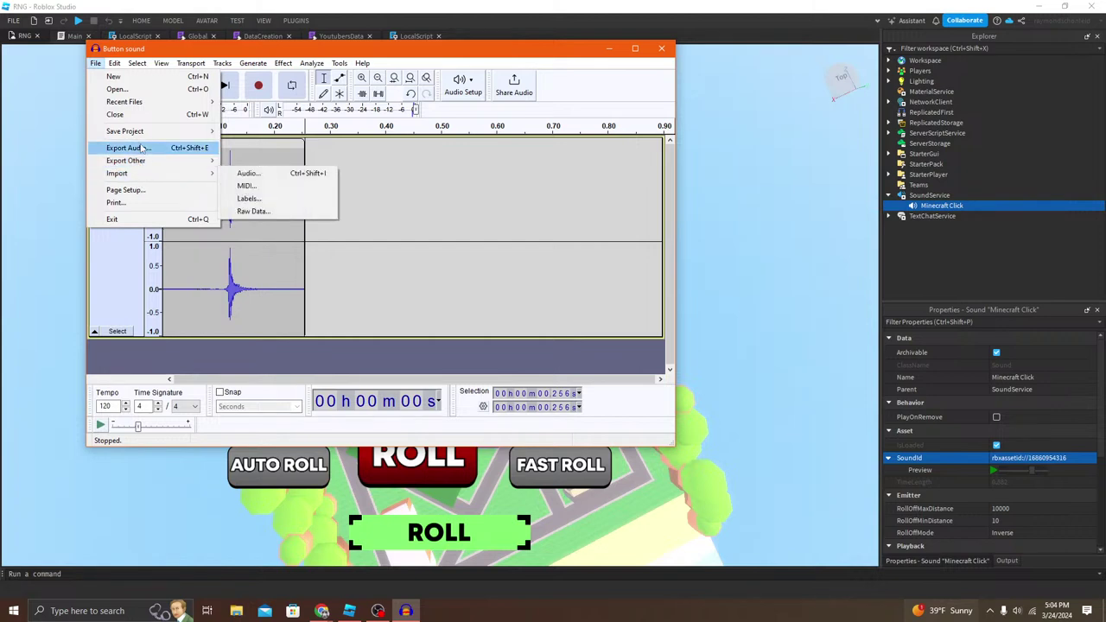
pyautogui.click(128, 148)
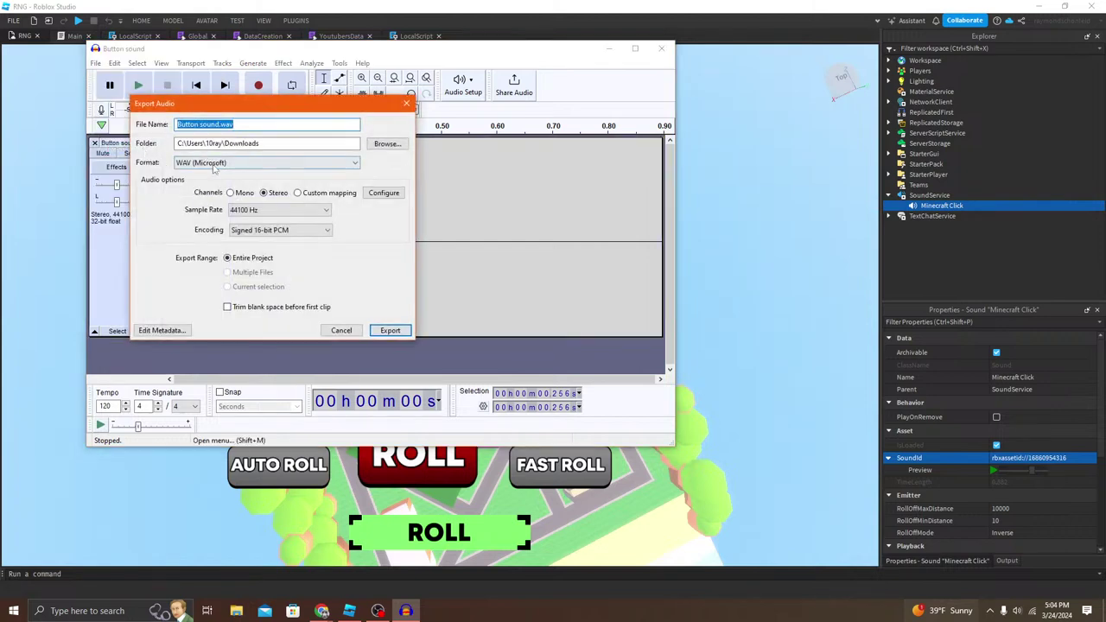
pyautogui.click(215, 165)
pyautogui.click(267, 197)
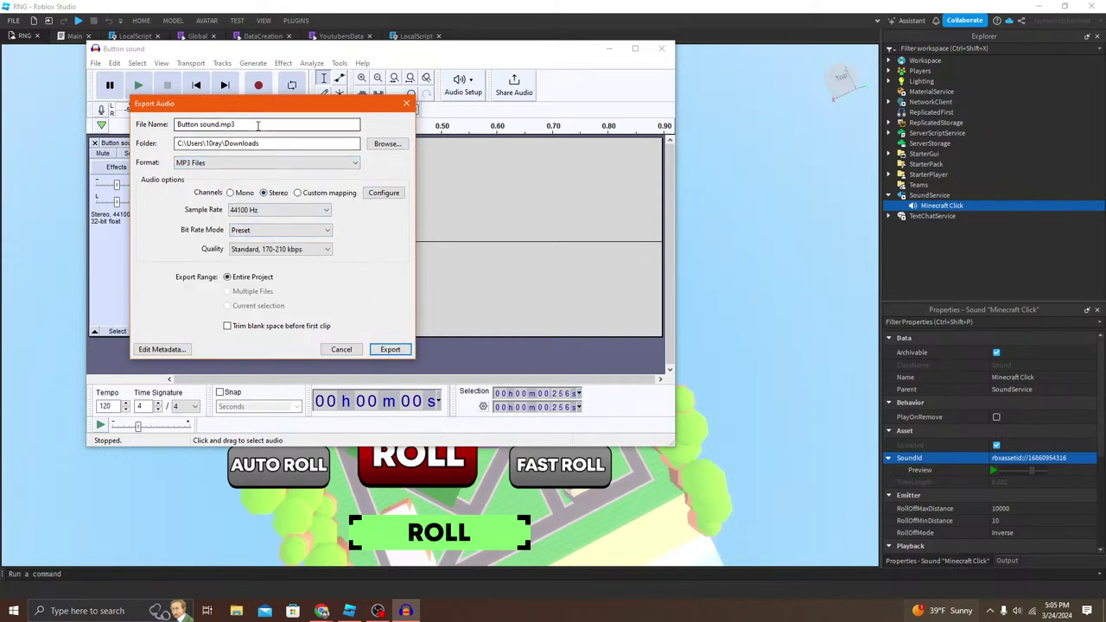
pyautogui.click(216, 124)
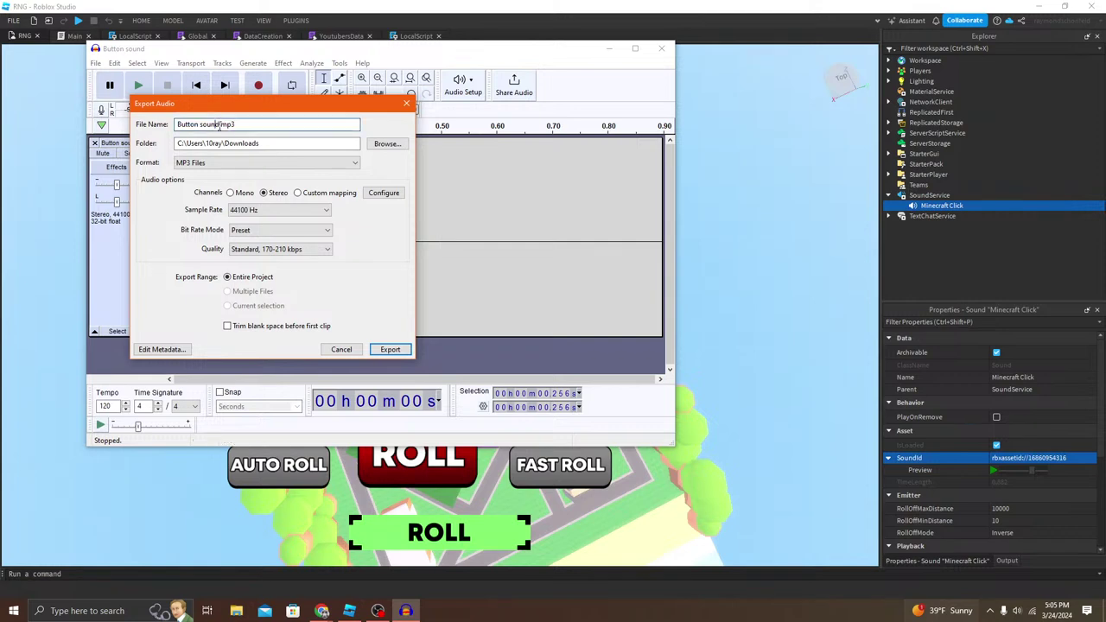
pyautogui.write('2')
pyautogui.click(390, 350)
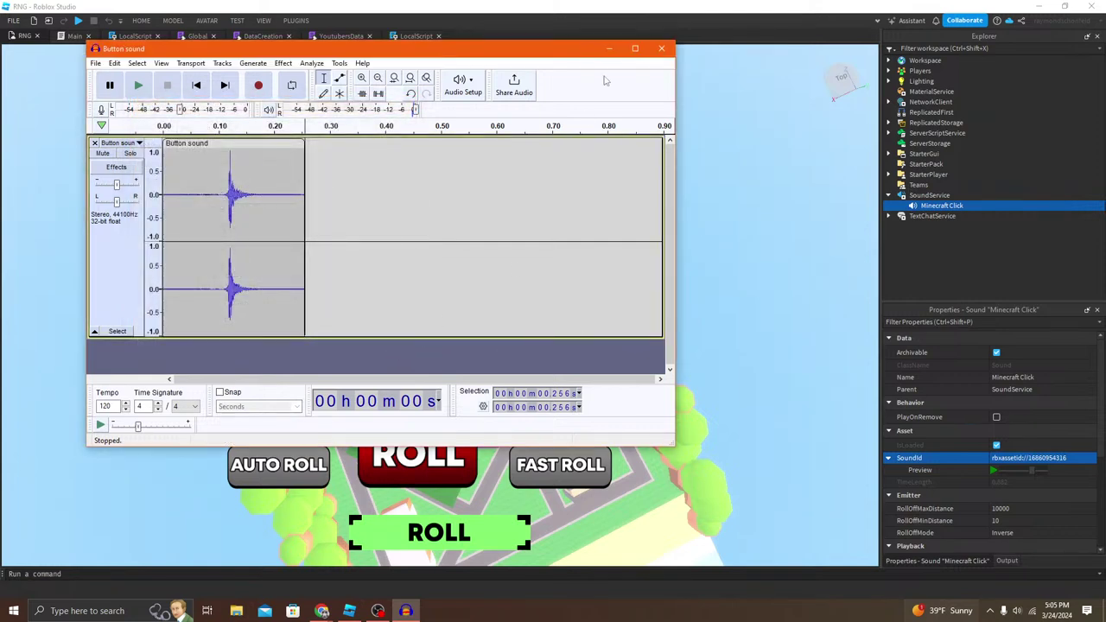
pyautogui.click(662, 48)
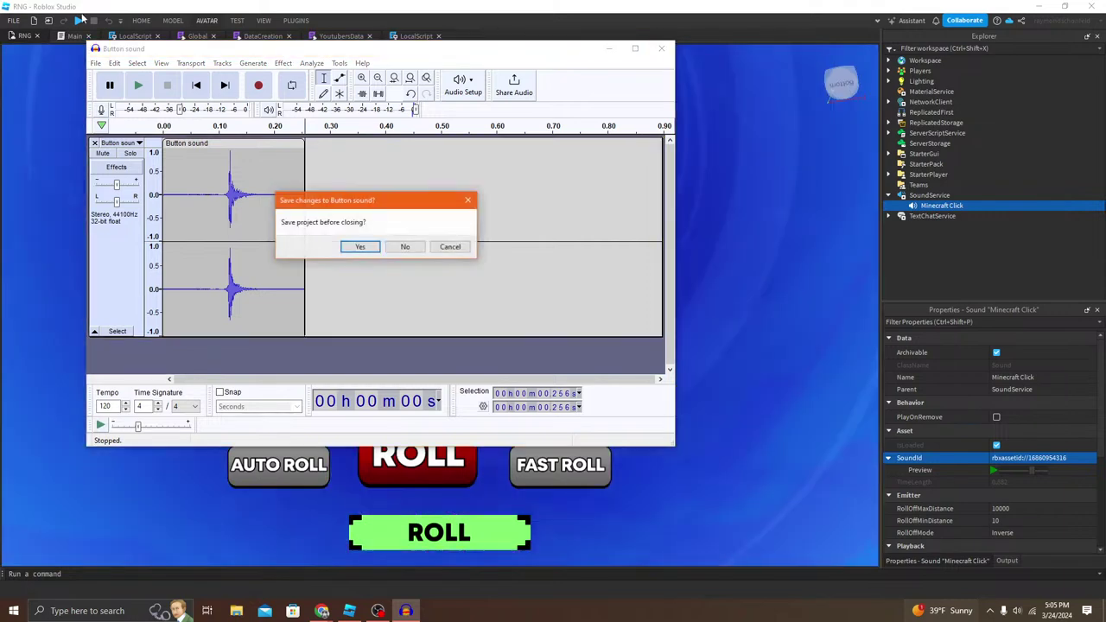
pyautogui.click(401, 248)
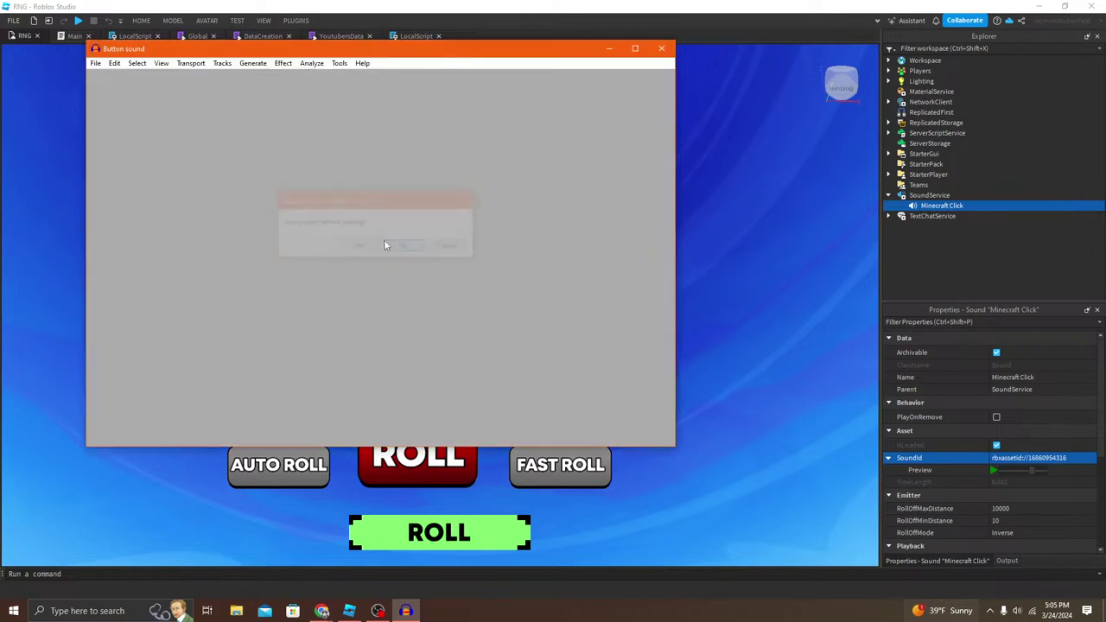
# Step: In Roblox Studio, open the Asset Manager and its Audio folder for the RNG game
pyautogui.moveTo(256, 248); pyautogui.dragTo(276, 183, button='right')
pyautogui.click(257, 248)
pyautogui.click(259, 257)
pyautogui.scroll(-1, 467, 259)
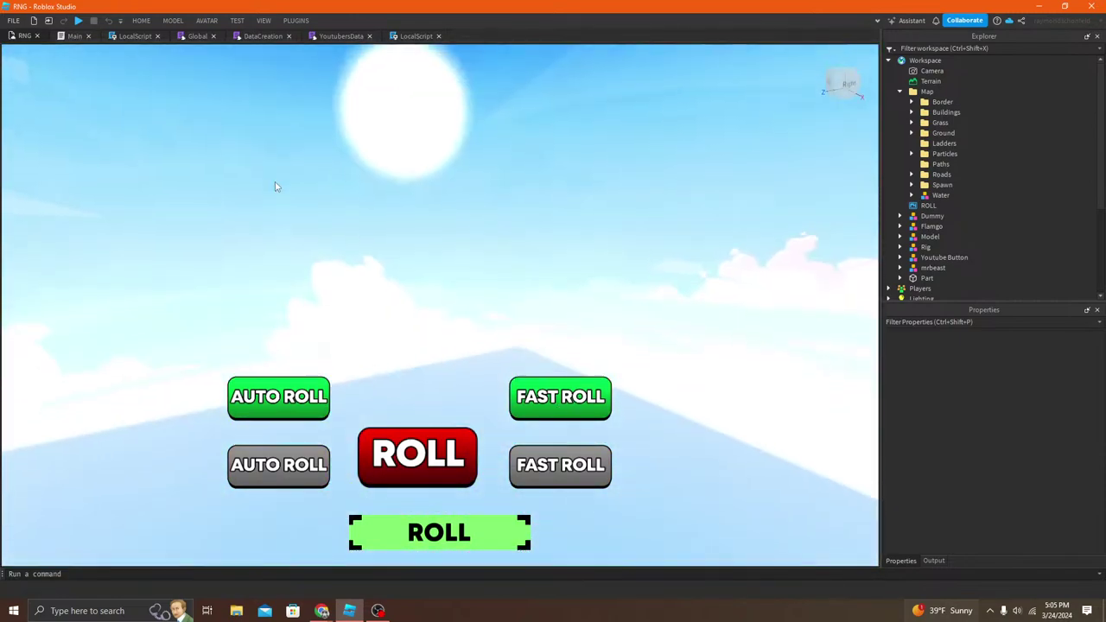
pyautogui.click(13, 20)
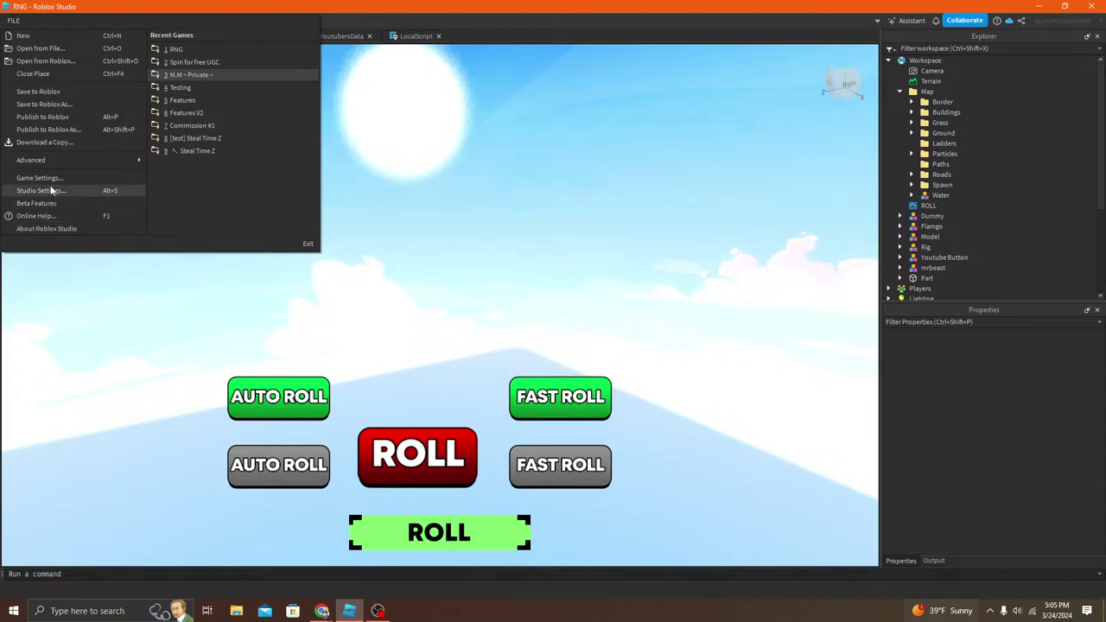
pyautogui.moveTo(466, 117); pyautogui.dragTo(427, 165, button='right')
pyautogui.click(263, 21)
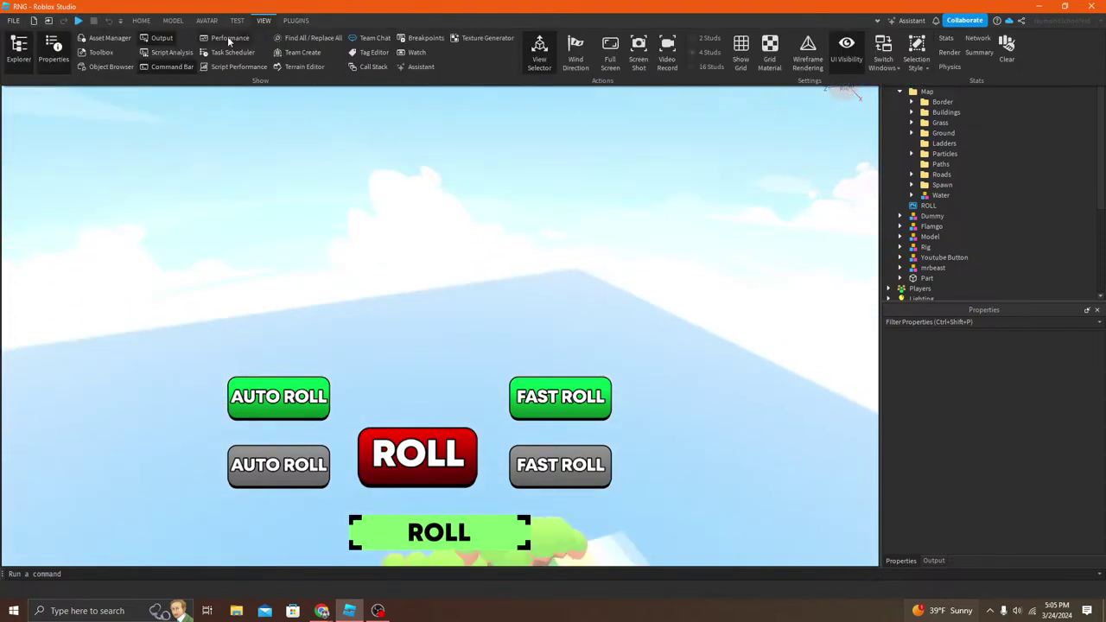
pyautogui.click(103, 38)
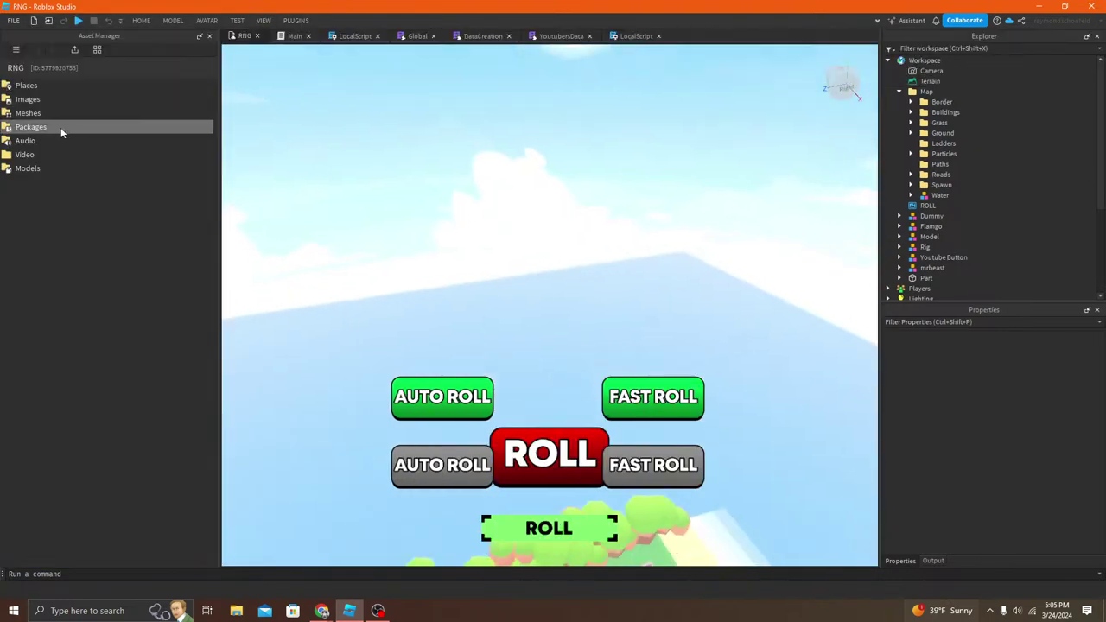
pyautogui.doubleClick(47, 143)
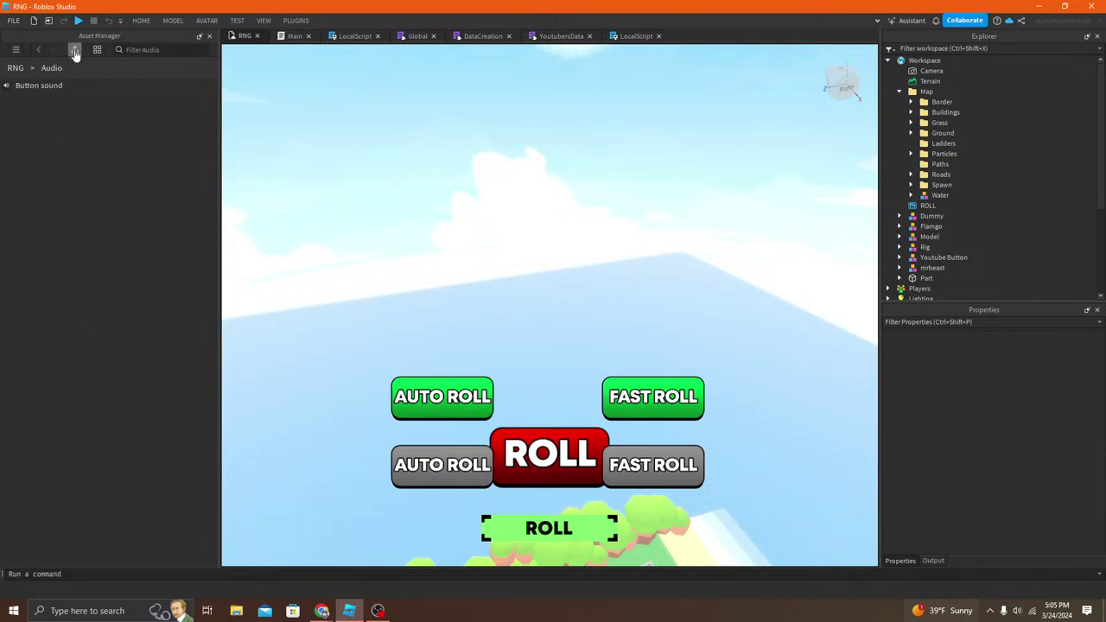
# Step: Import Button sound2 from the Downloads folder as an audio asset and close the Bulk Import window
pyautogui.click(75, 54)
pyautogui.click(133, 121)
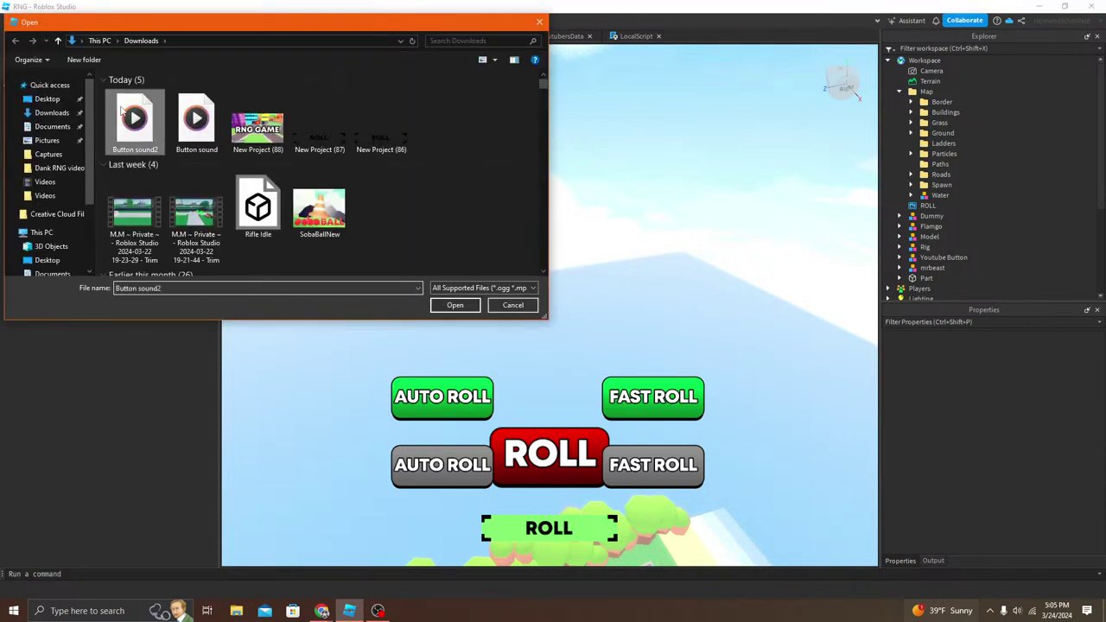
pyautogui.click(454, 305)
pyautogui.click(553, 345)
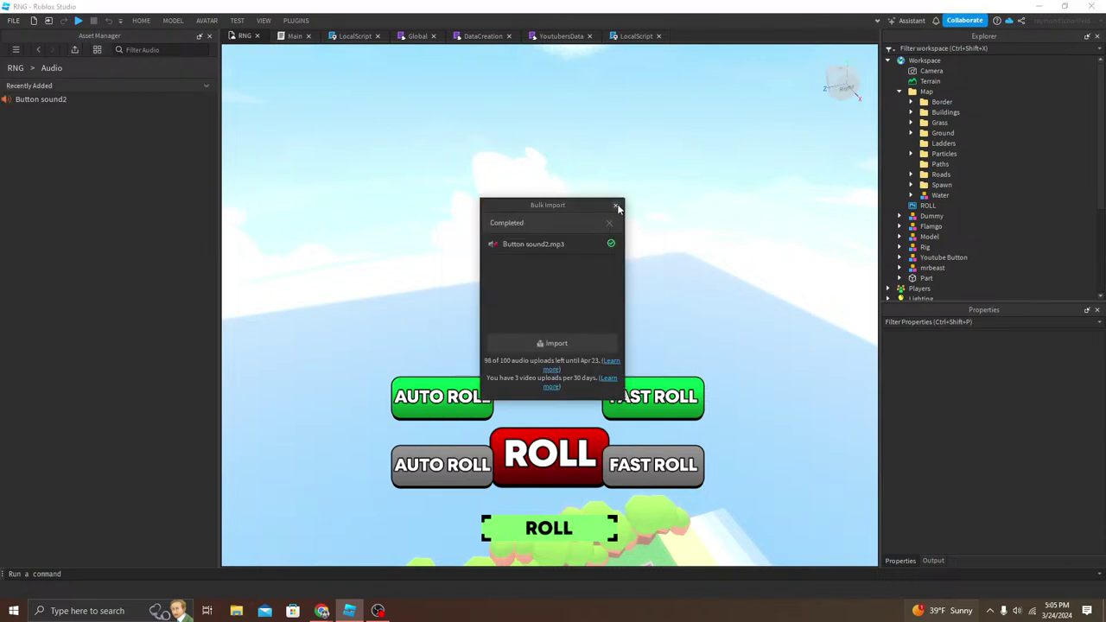
pyautogui.click(616, 205)
# Step: Copy the asset ID of Button sound2 and paste it as the SoundId of Minecraft Click in SoundService
pyautogui.rightClick(60, 101)
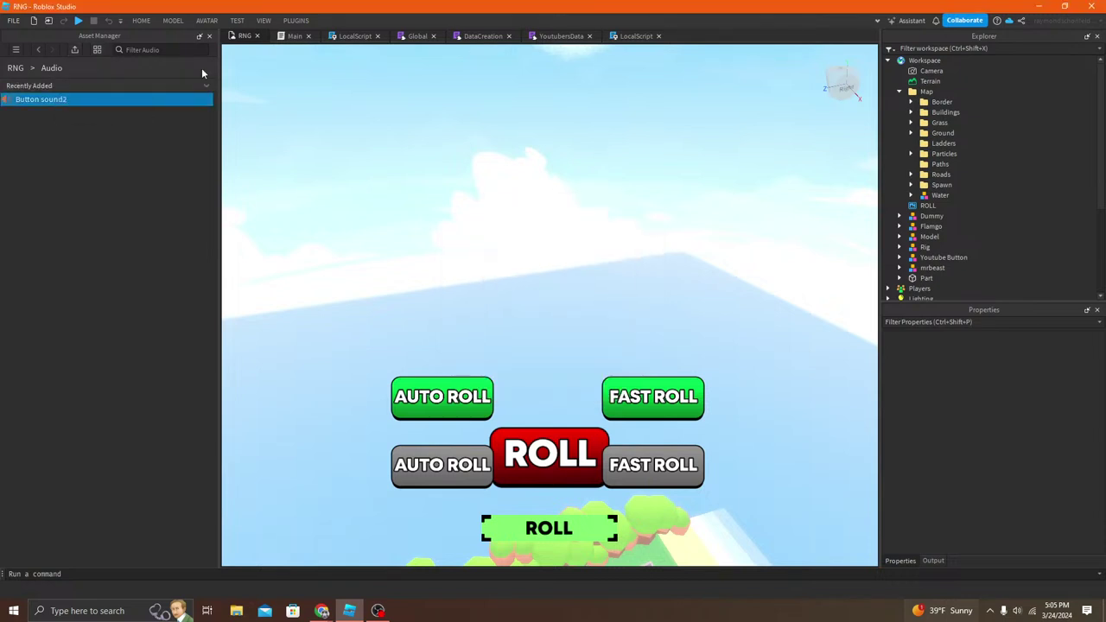
pyautogui.scroll(-4, 976, 177)
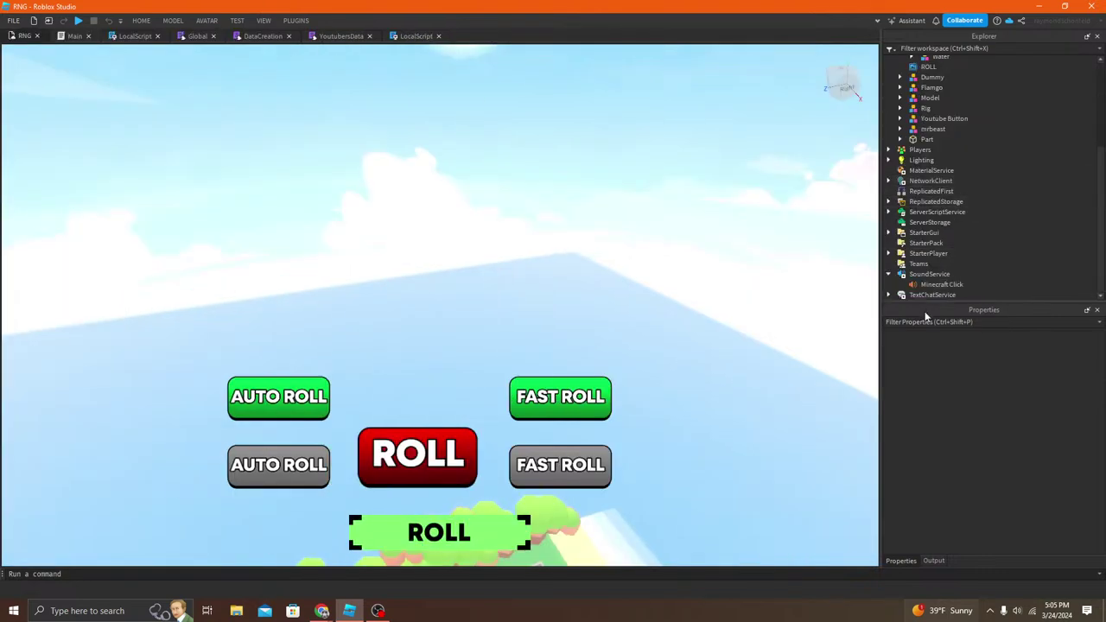
pyautogui.click(942, 284)
pyautogui.click(1046, 457)
pyautogui.hotkey('ctrl', 'v')
pyautogui.press('Return')
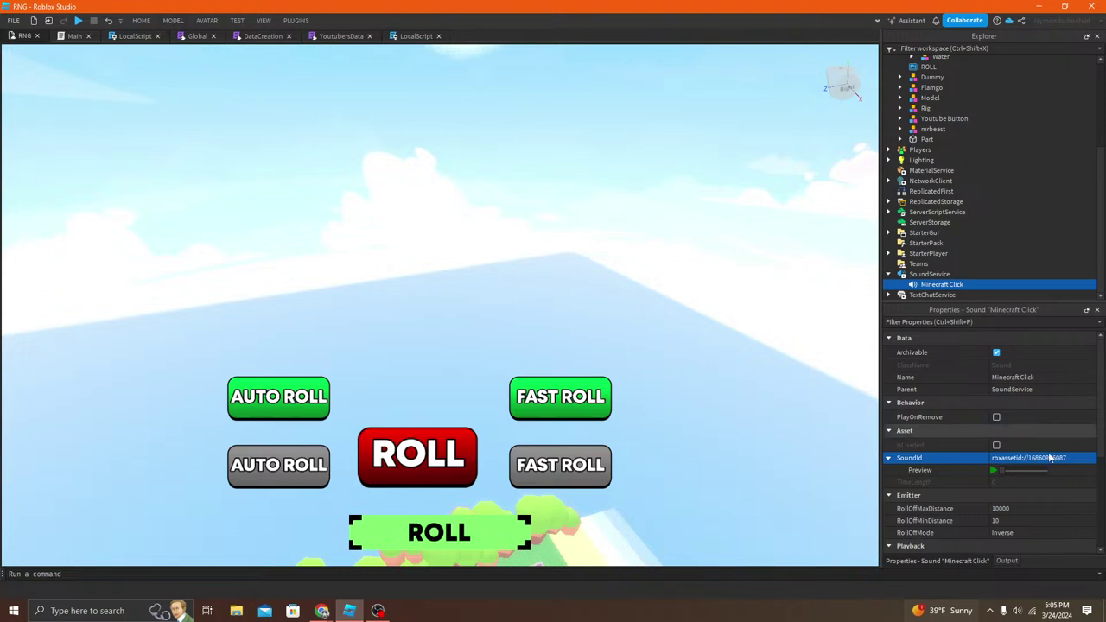
# Step: Playtest the game, roll twice with the green ROLL button, skip the first draw, check the Output log and stop the test
pyautogui.click(140, 22)
pyautogui.click(542, 45)
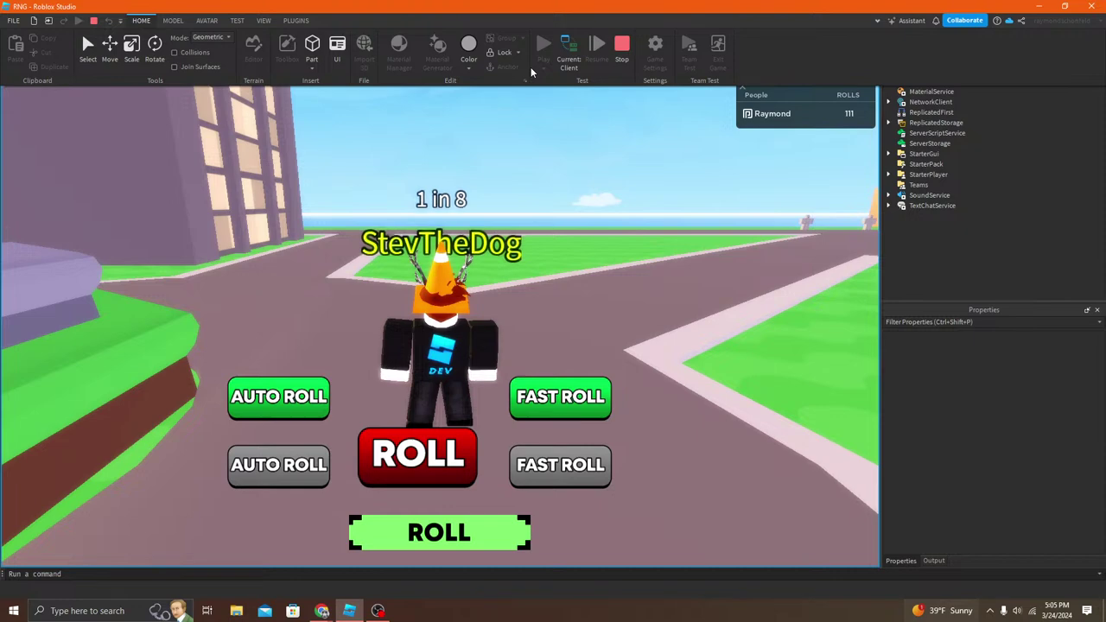
pyautogui.click(209, 240)
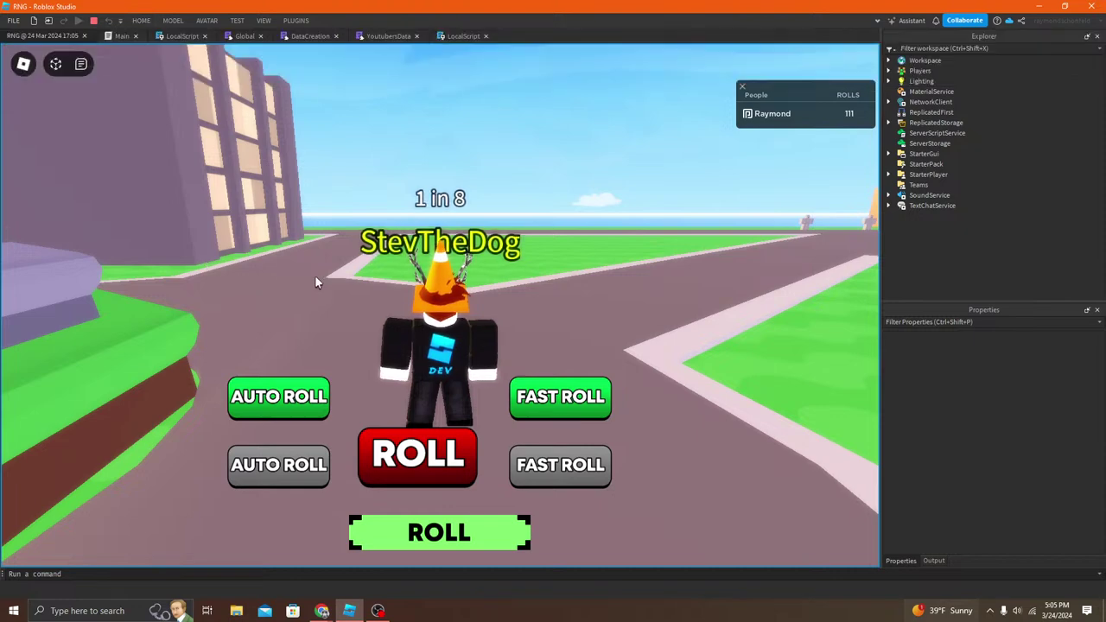
pyautogui.click(469, 540)
pyautogui.moveTo(473, 306); pyautogui.dragTo(476, 365, button='right')
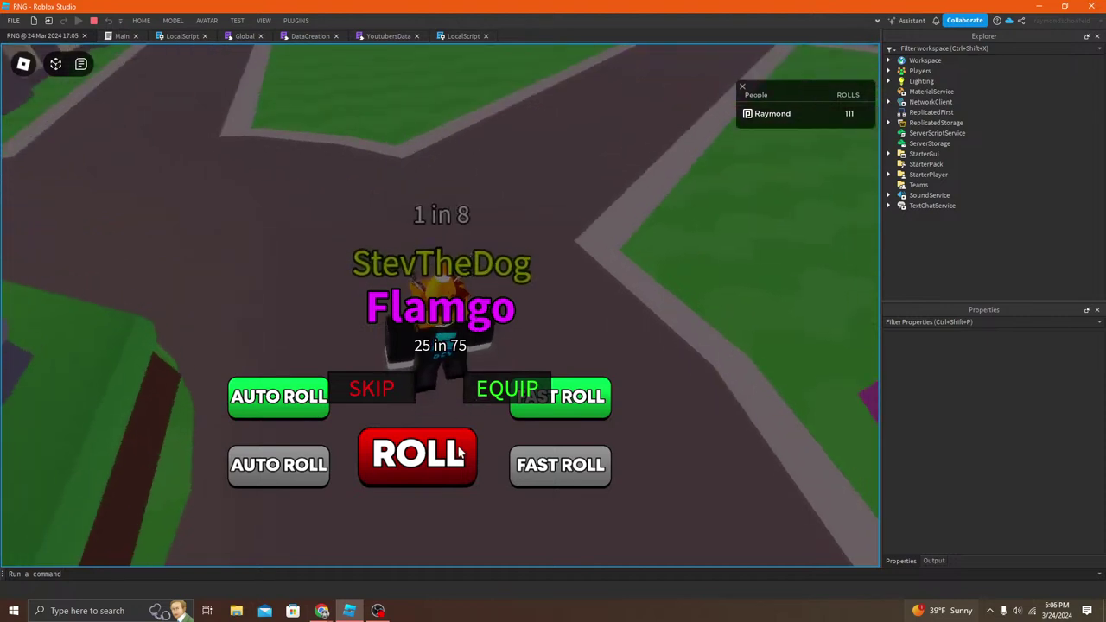
pyautogui.click(378, 394)
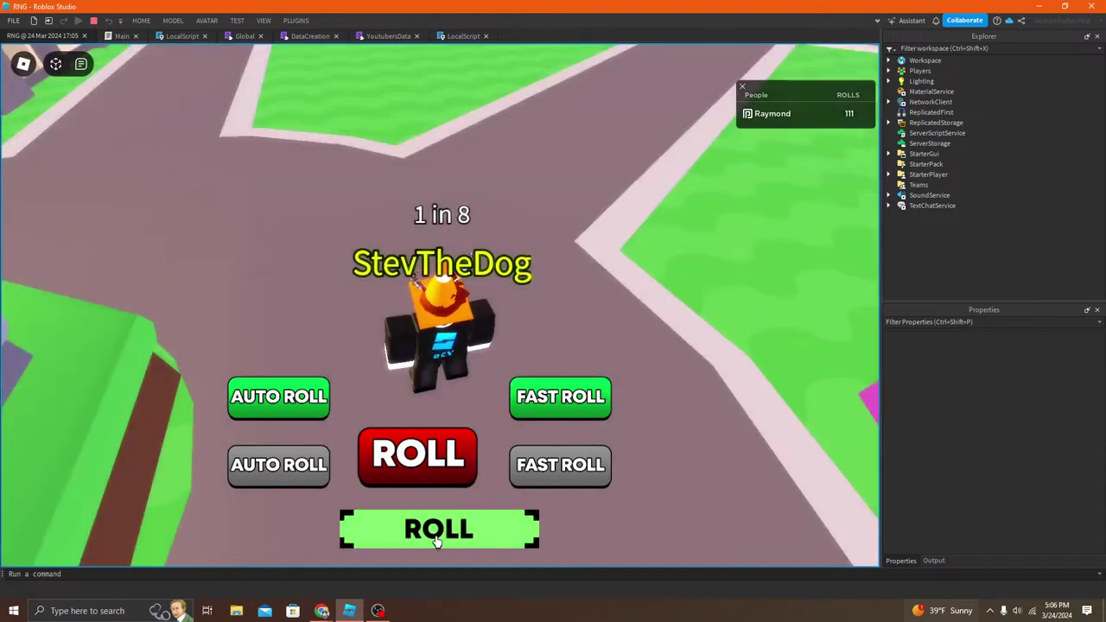
pyautogui.click(439, 537)
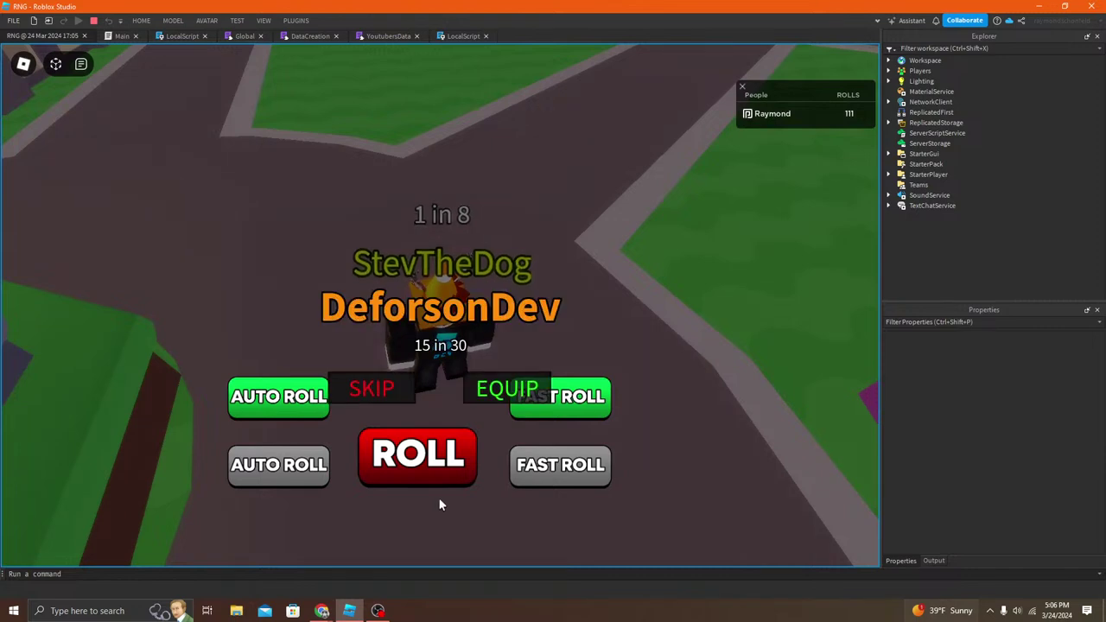
pyautogui.click(926, 560)
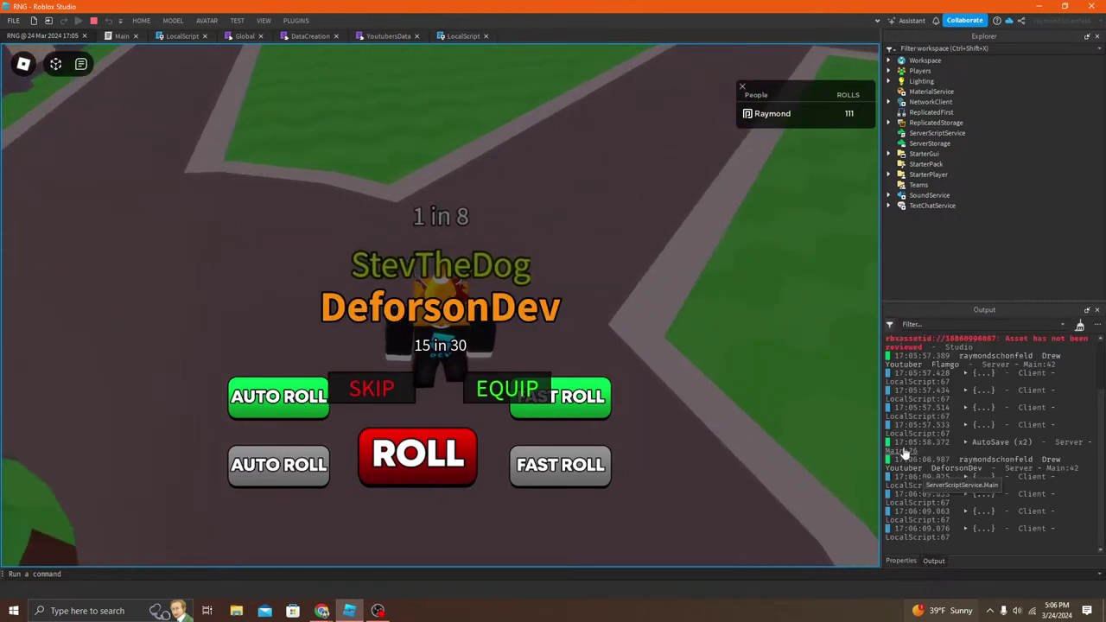
pyautogui.click(92, 20)
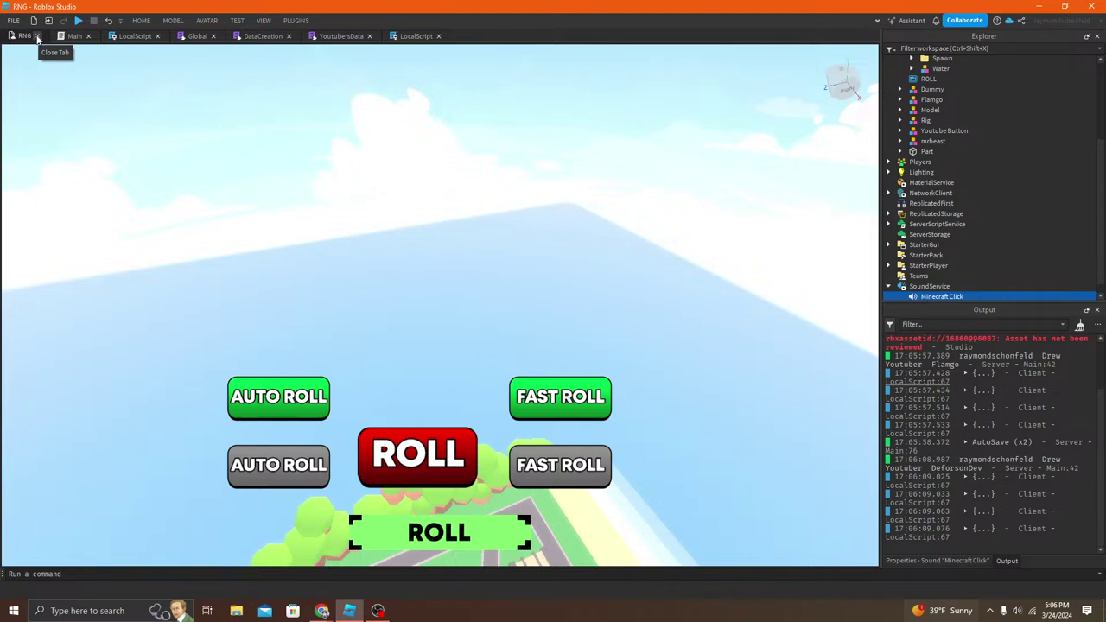
# Step: Close the RNG place, reopen it from the group games, and close the Terrain Editor and Toolbox
pyautogui.click(37, 36)
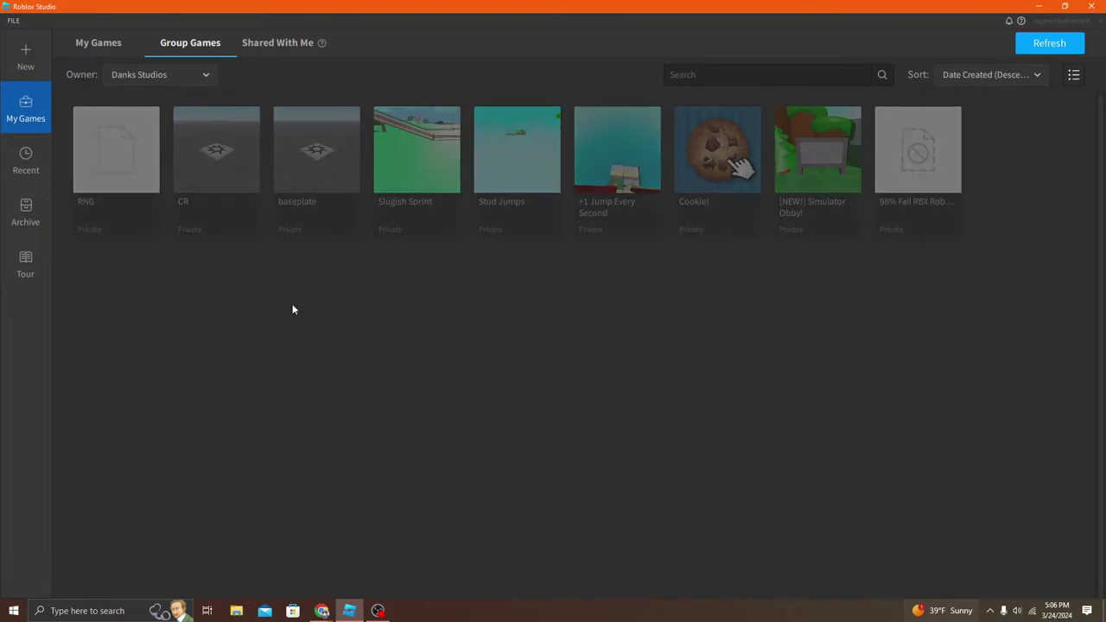
pyautogui.click(122, 157)
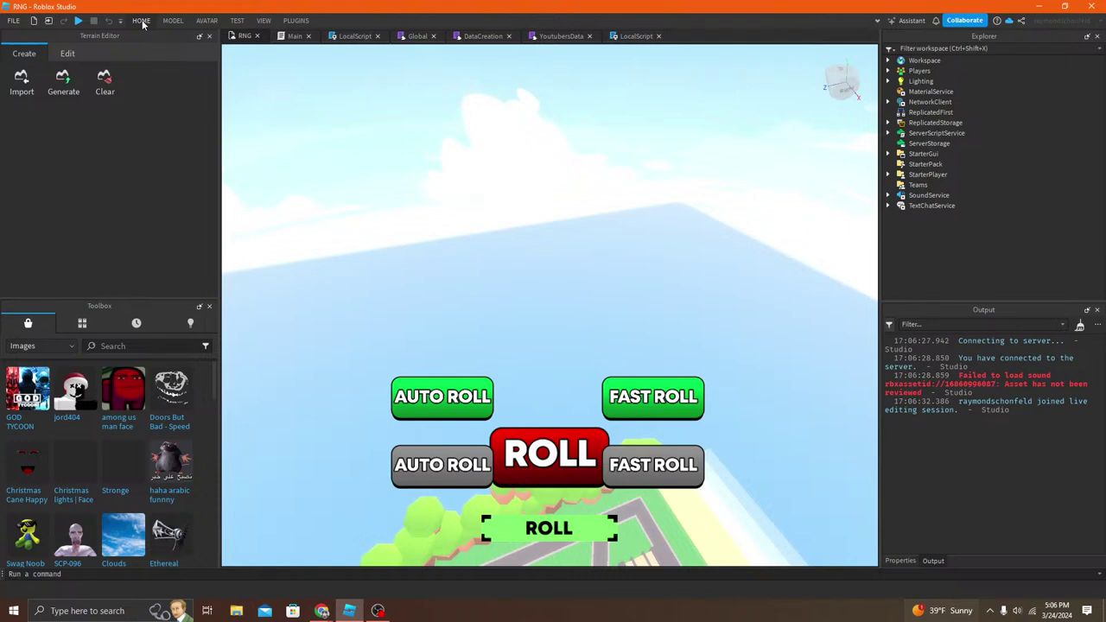
pyautogui.click(209, 36)
pyautogui.click(209, 36)
# Step: Check the options of Button sound2 in the Asset Manager's Audio folder, then close the Asset Manager
pyautogui.click(295, 20)
pyautogui.click(264, 20)
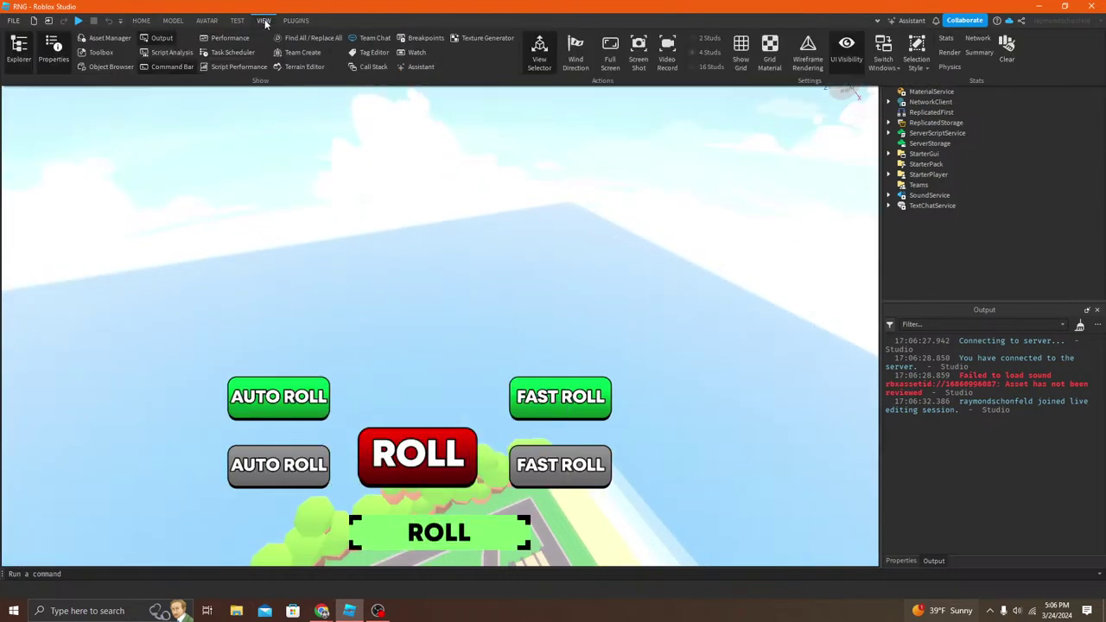
pyautogui.click(112, 40)
pyautogui.moveTo(344, 196); pyautogui.dragTo(355, 197, button='right')
pyautogui.click(85, 140)
pyautogui.doubleClick(86, 140)
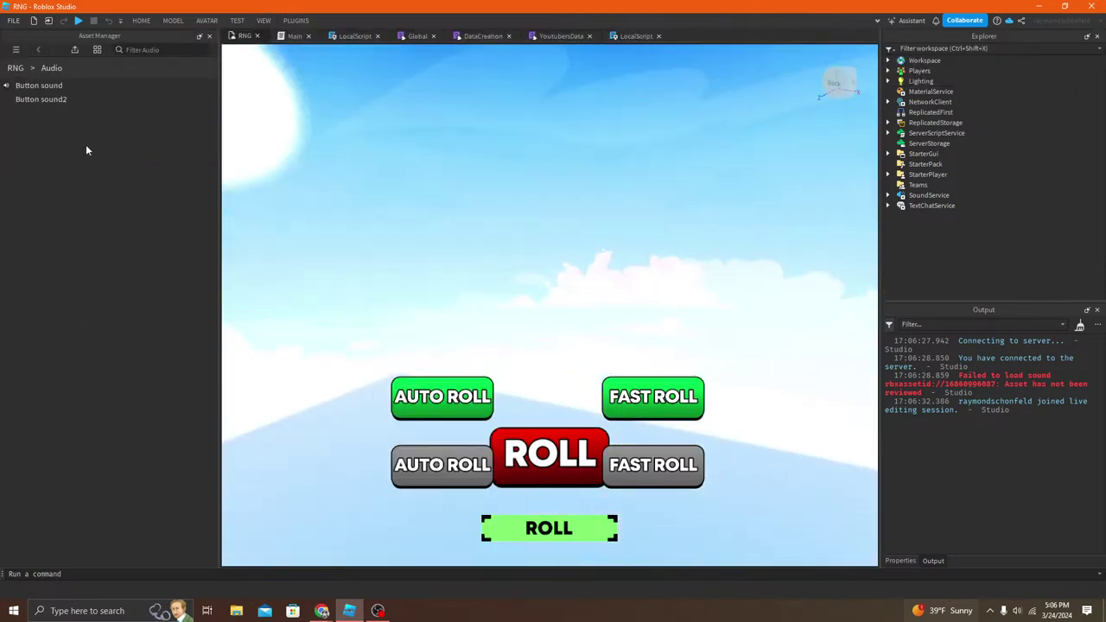
pyautogui.rightClick(203, 98)
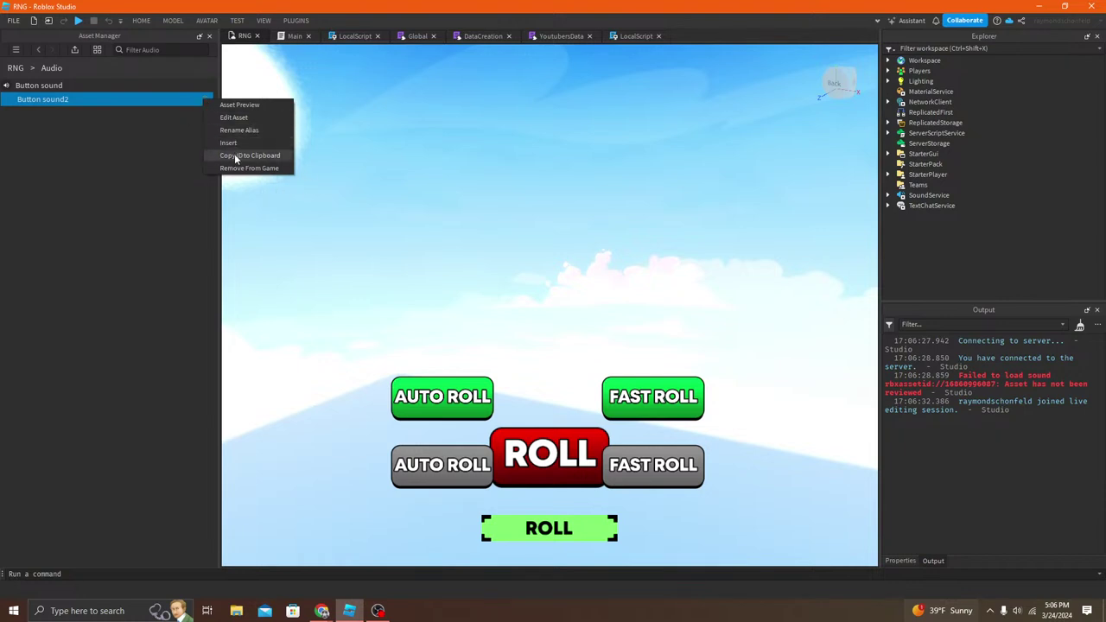
pyautogui.moveTo(369, 173); pyautogui.dragTo(369, 174, button='right')
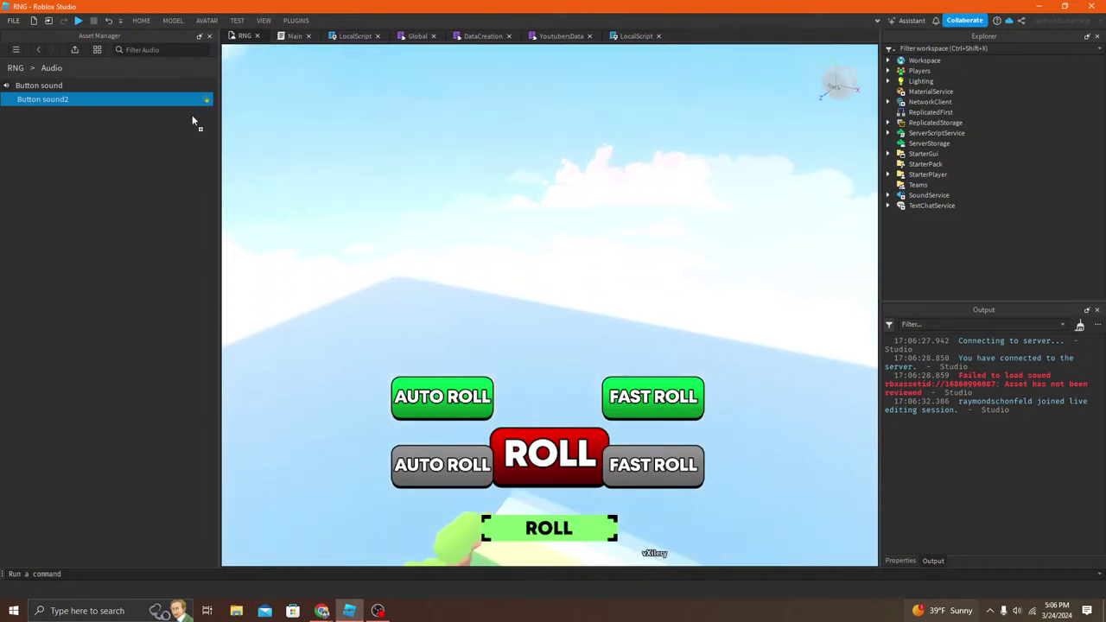
pyautogui.click(209, 35)
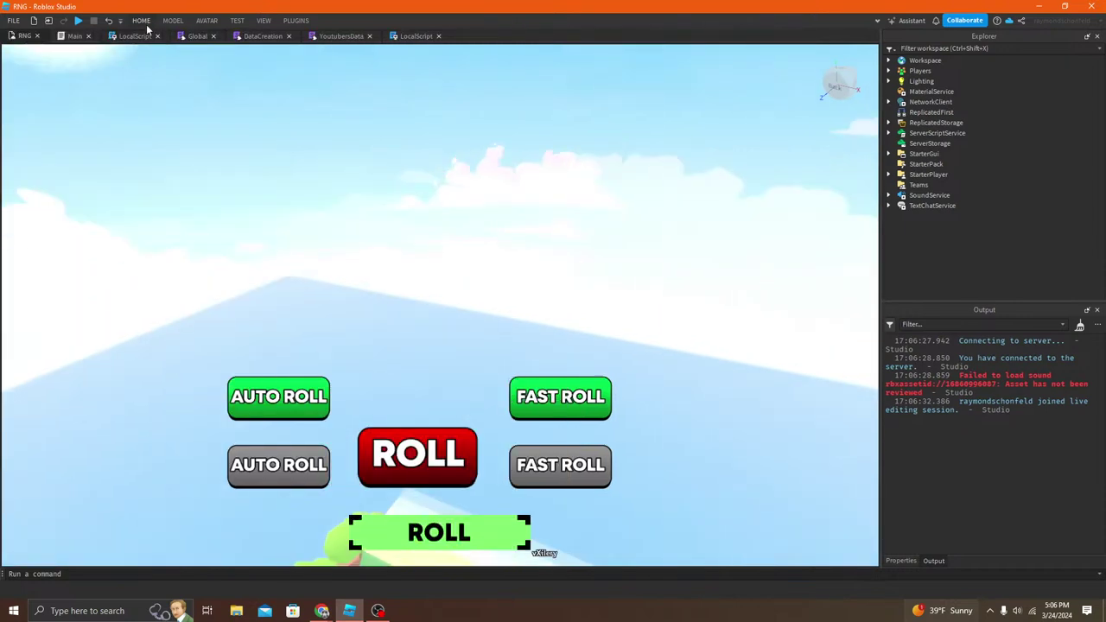
# Step: Playtest the game again, roll once with the green ROLL button to test its sound, and stop the test
pyautogui.click(141, 21)
pyautogui.click(540, 45)
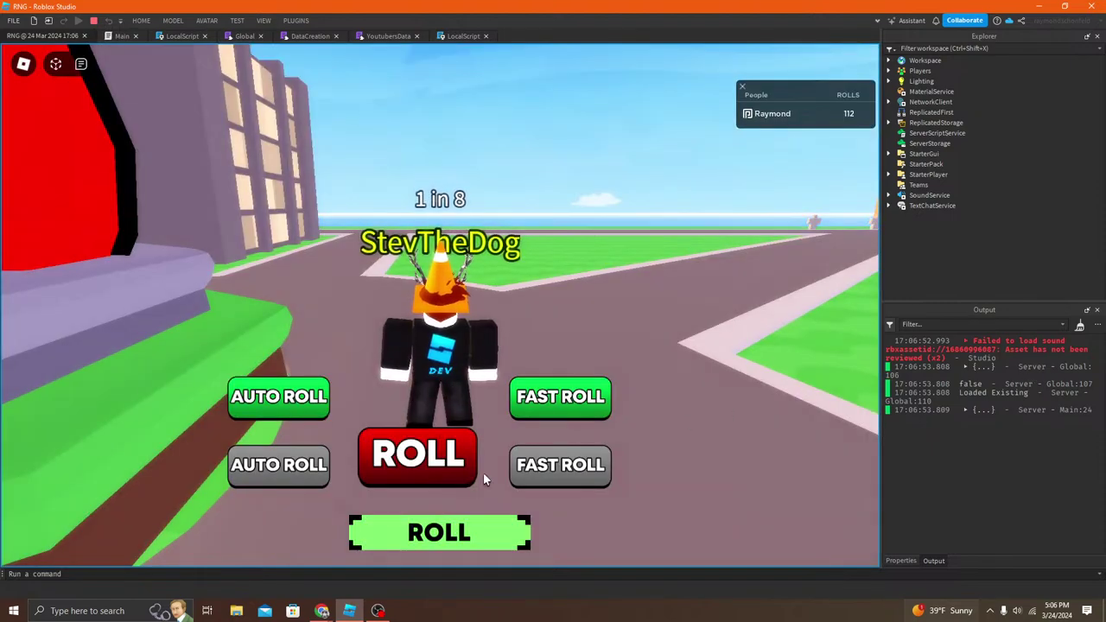
pyautogui.click(435, 533)
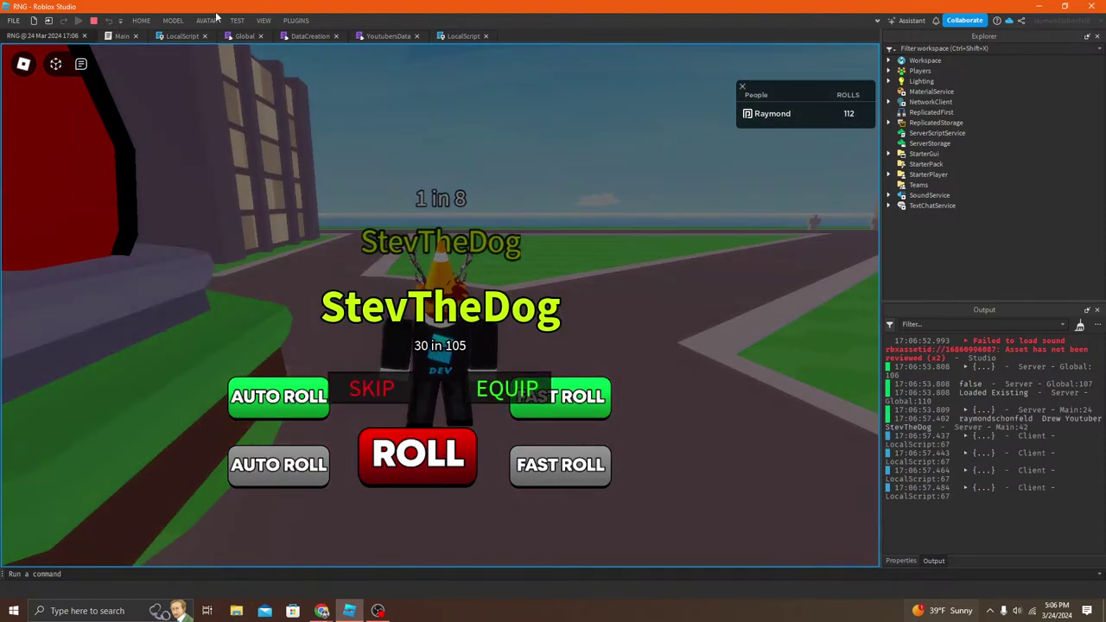
pyautogui.click(93, 20)
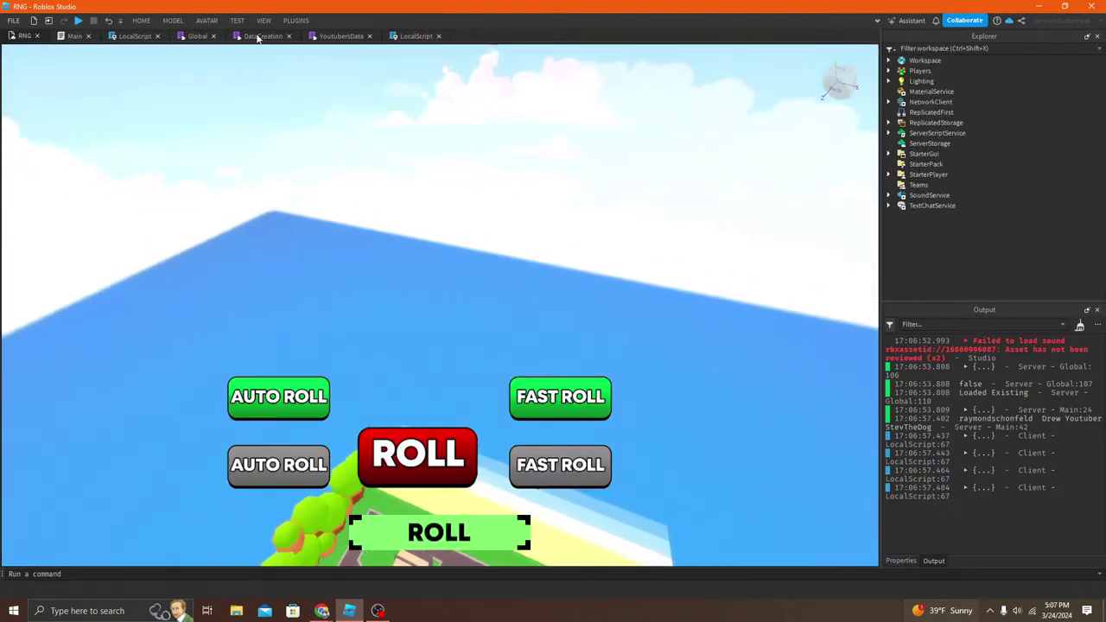
# Step: Copy the asset ID of the original Button sound from the Asset Manager's audio list and close the Asset Manager
pyautogui.click(285, 20)
pyautogui.click(259, 20)
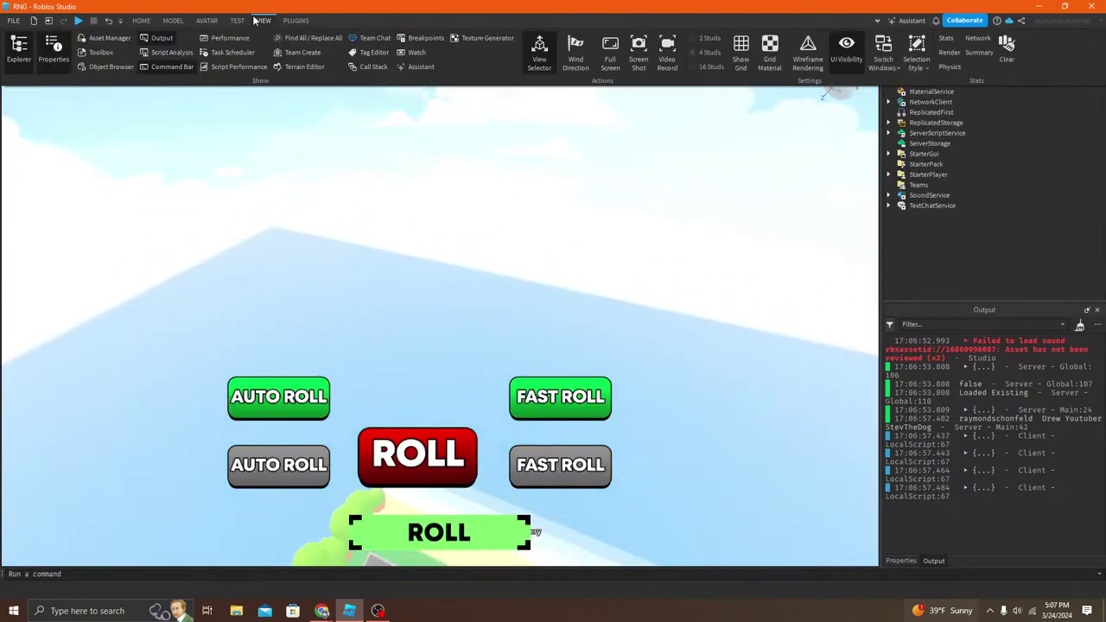
pyautogui.click(109, 39)
pyautogui.moveTo(557, 213); pyautogui.dragTo(120, 251)
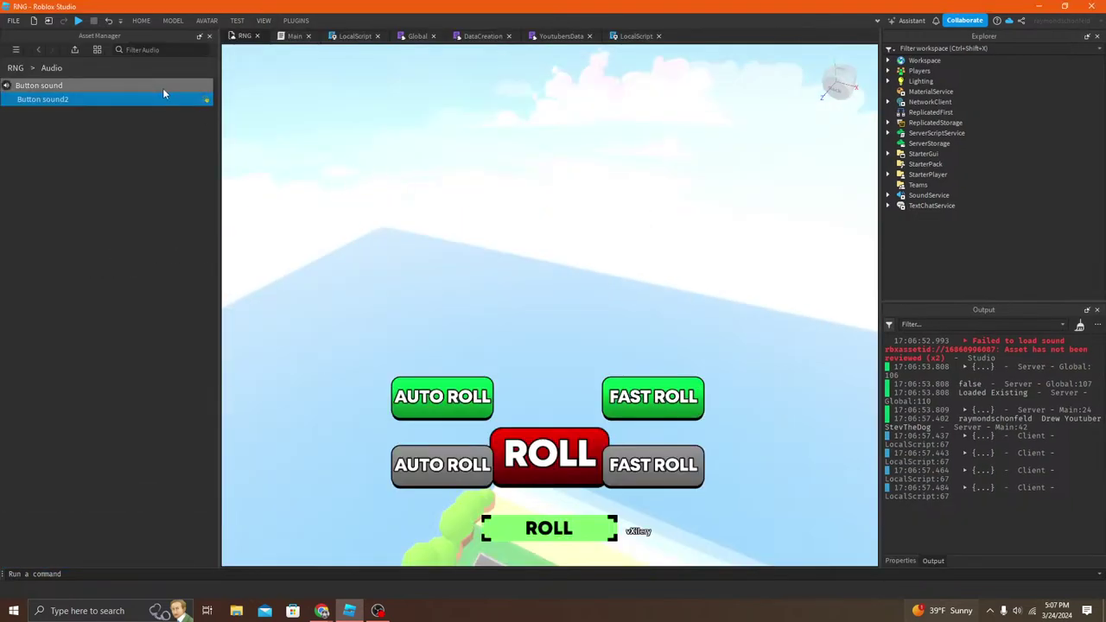
pyautogui.click(107, 86)
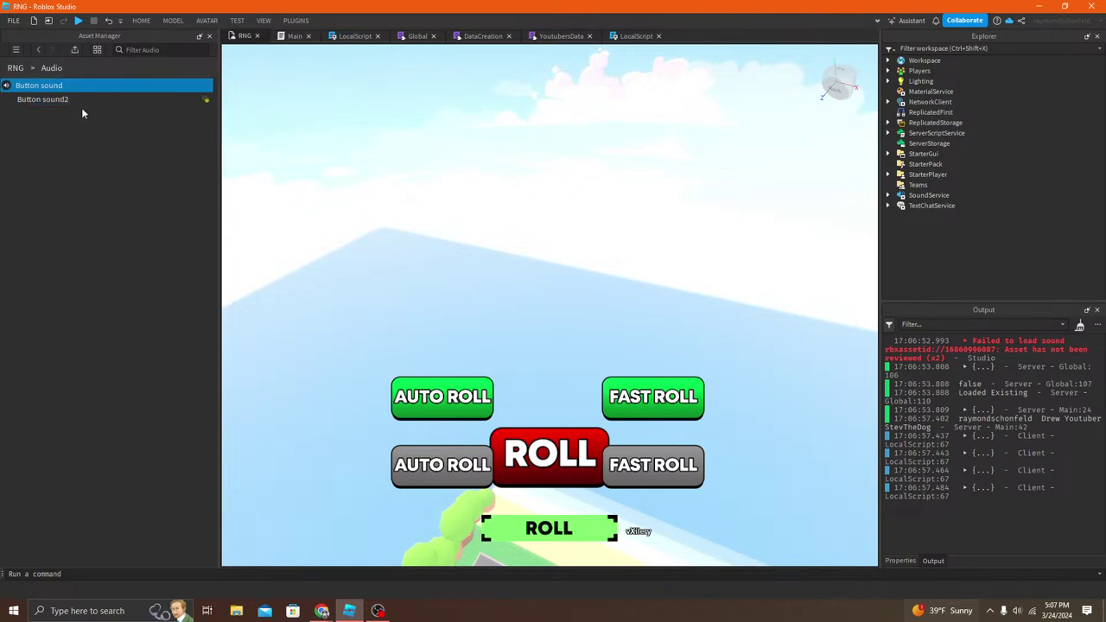
pyautogui.click(97, 101)
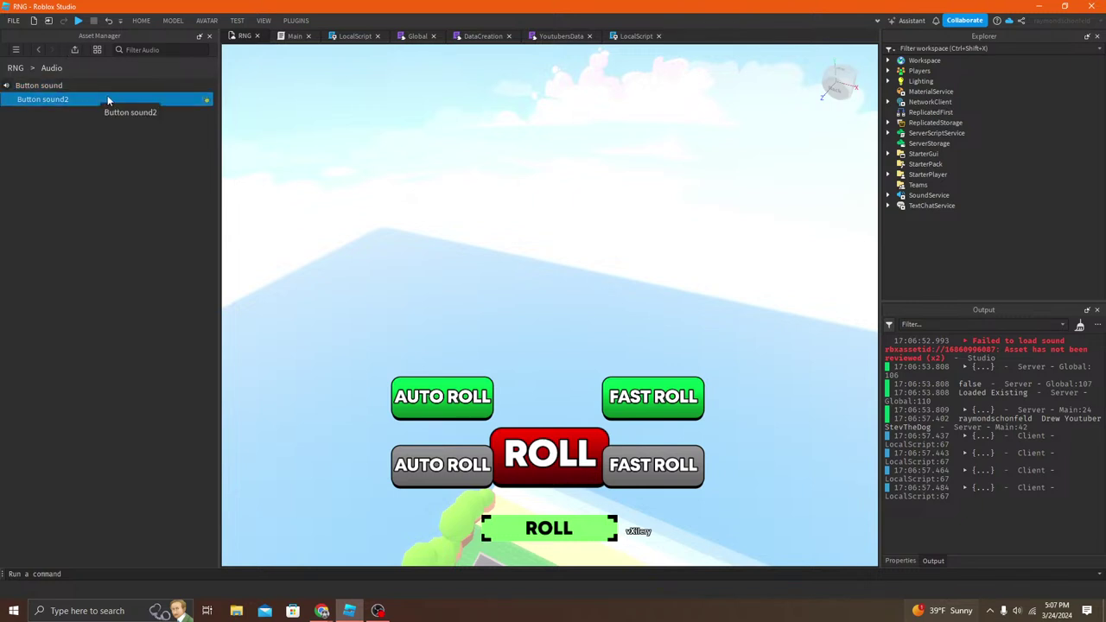
pyautogui.click(129, 87)
pyautogui.rightClick(129, 89)
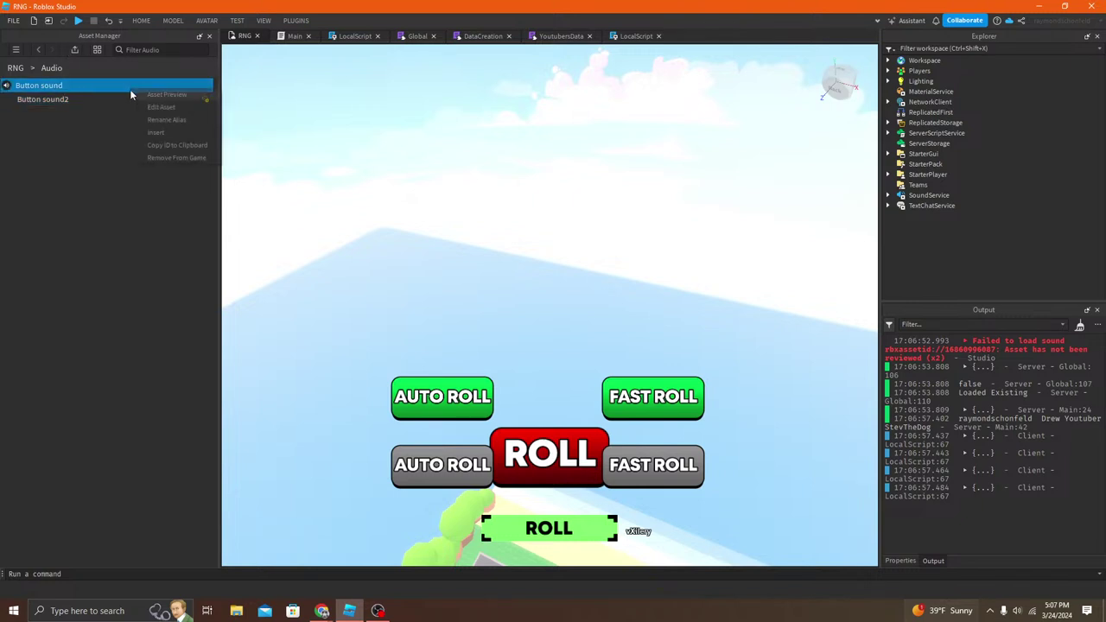
pyautogui.click(188, 145)
pyautogui.click(209, 35)
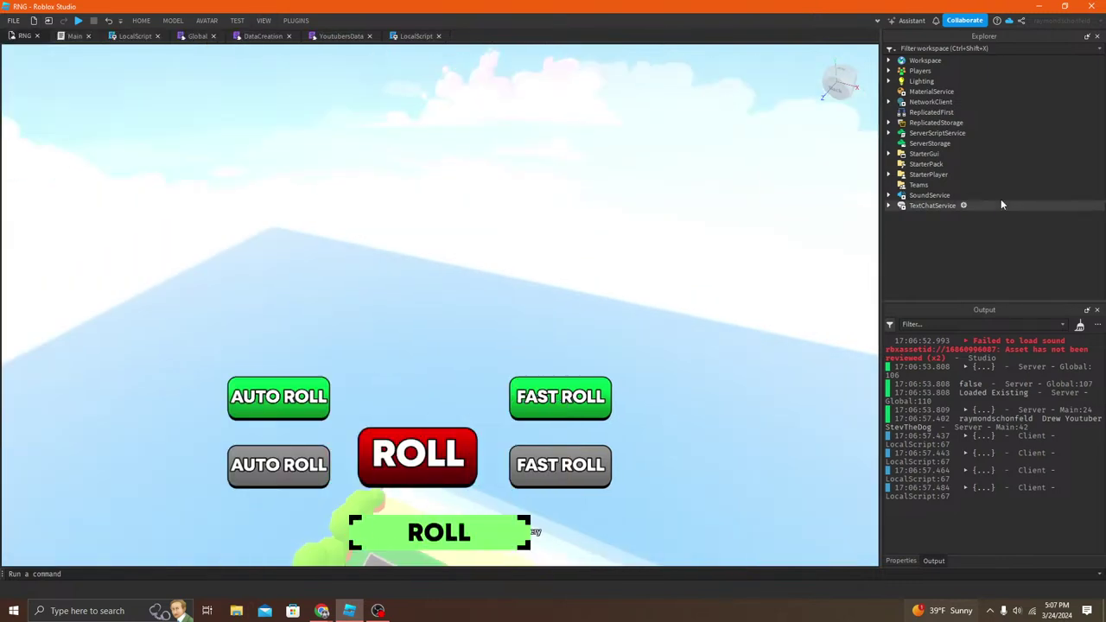
# Step: Look through the contents of StarterPlayer and of StarterGui's ScreenGui in the Explorer
pyautogui.click(887, 175)
pyautogui.click(899, 184)
pyautogui.click(944, 206)
pyautogui.click(937, 197)
pyautogui.click(889, 162)
pyautogui.click(888, 153)
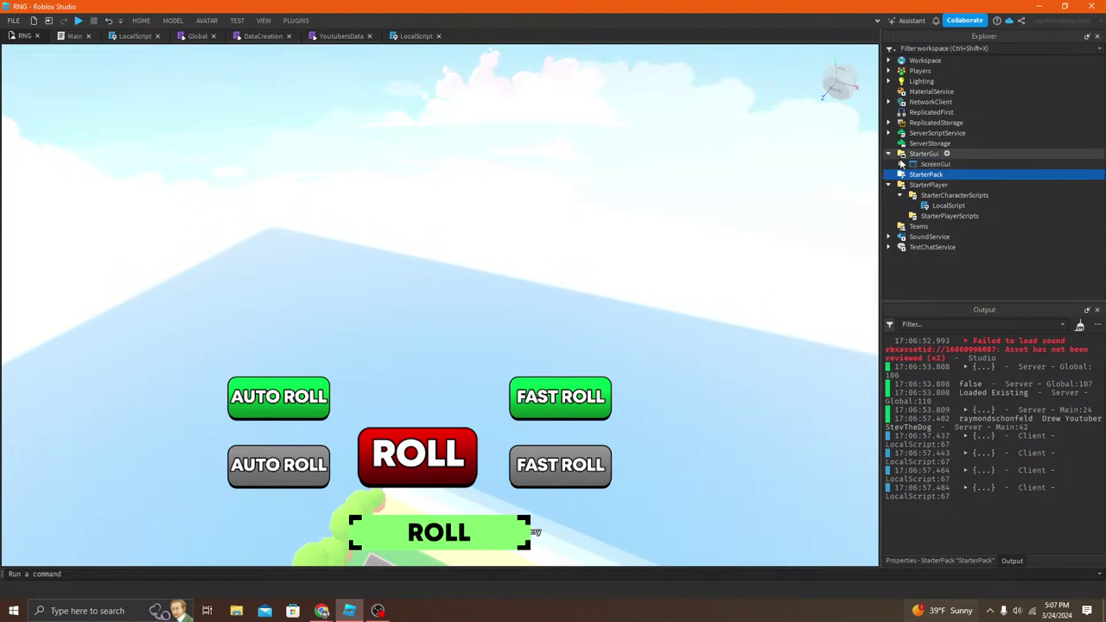
pyautogui.click(900, 163)
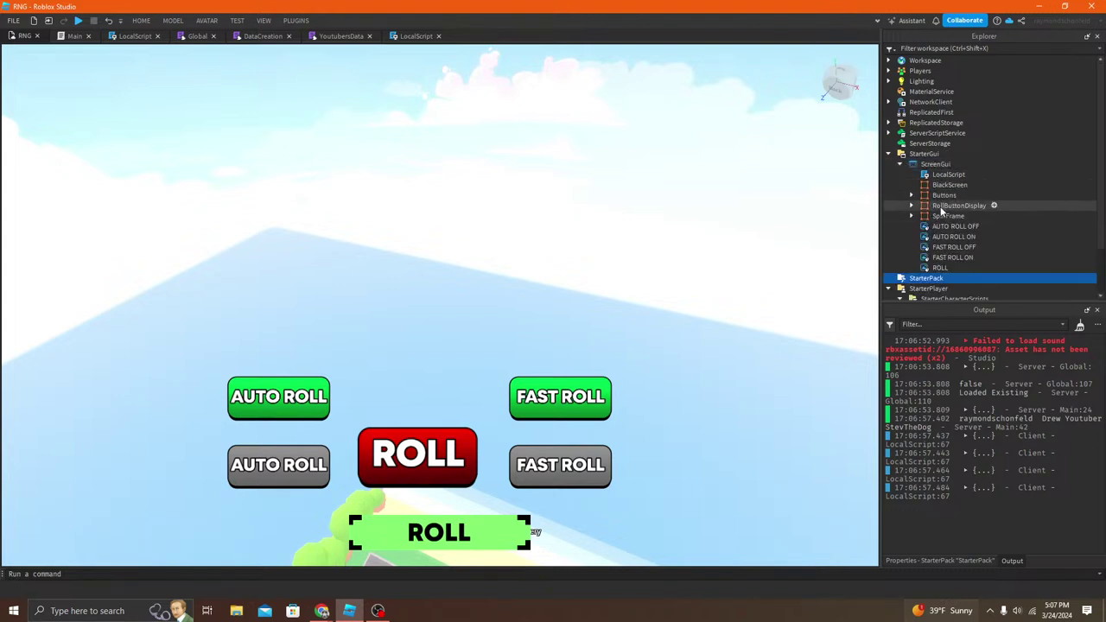
pyautogui.click(943, 195)
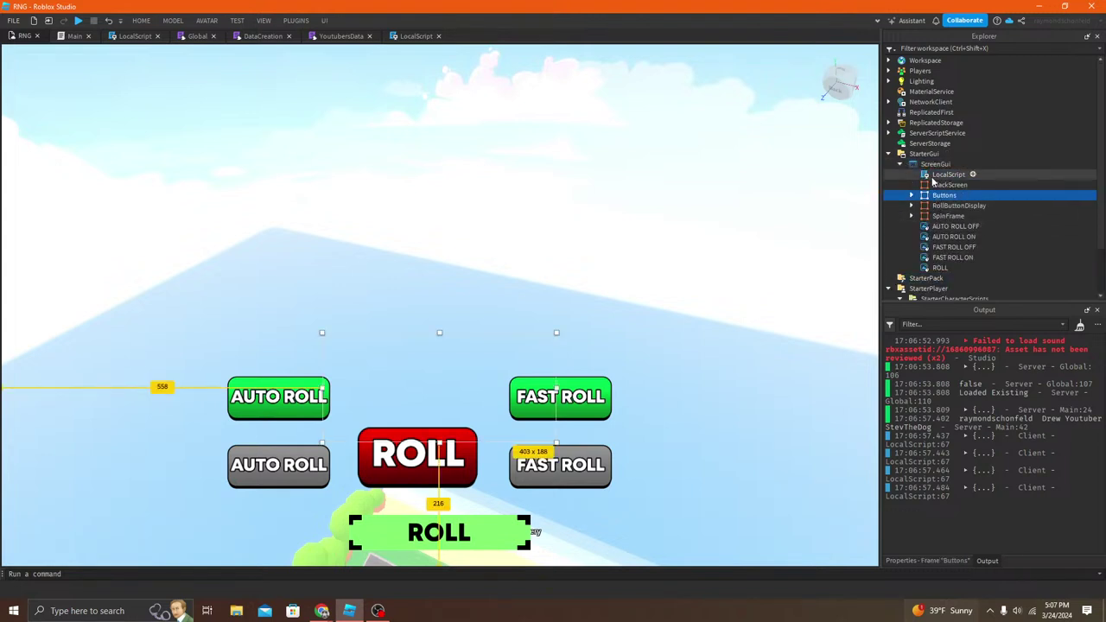
pyautogui.click(935, 175)
pyautogui.scroll(-2, 931, 240)
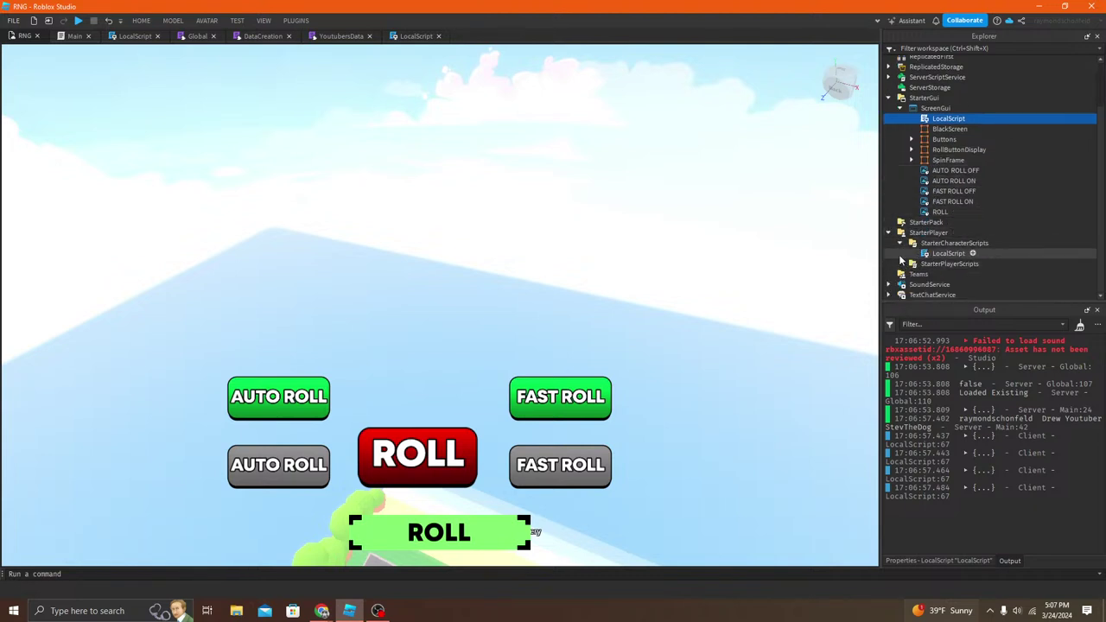
pyautogui.click(888, 284)
pyautogui.click(942, 284)
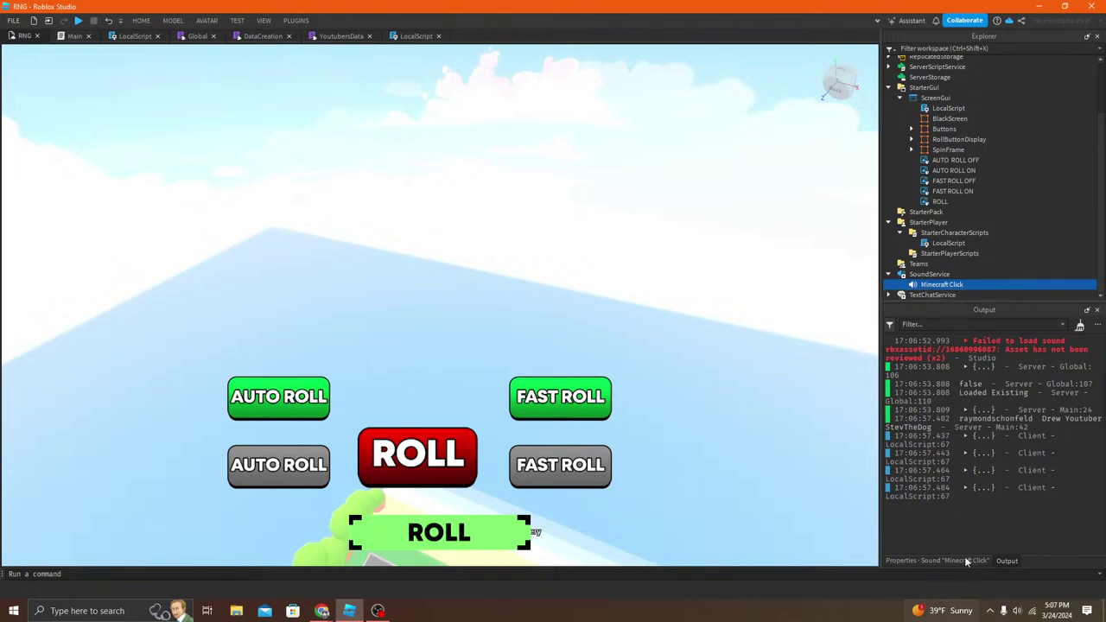
pyautogui.click(936, 560)
pyautogui.click(909, 458)
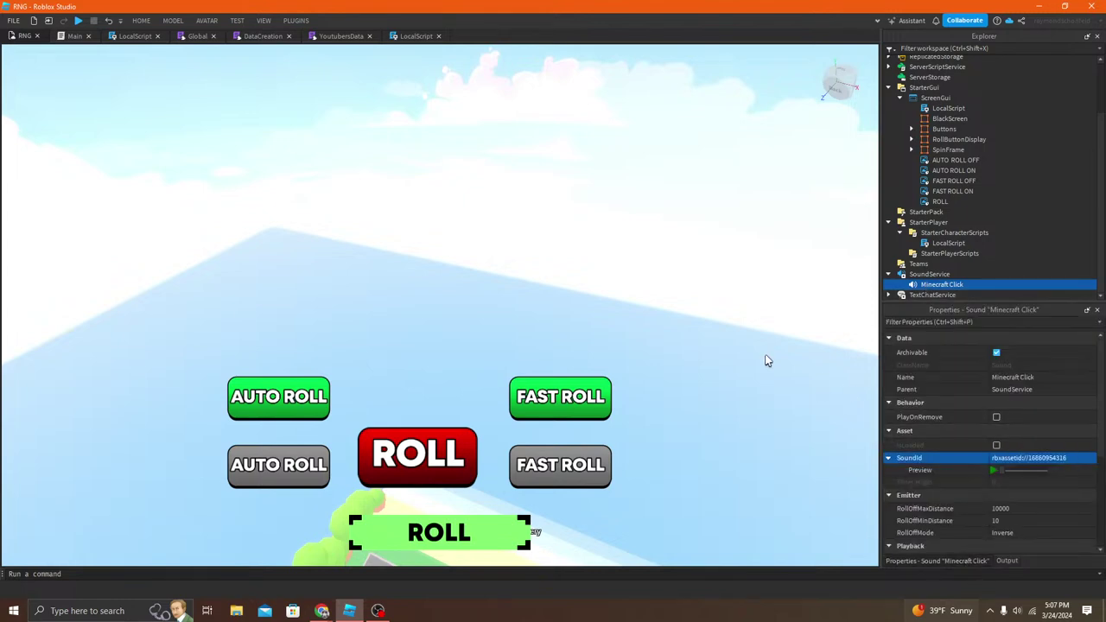
# Step: Open the ScreenGui's LocalScript and review its variables, the PlaySound and Roll functions, and the button event handlers
pyautogui.click(78, 35)
pyautogui.click(115, 36)
pyautogui.scroll(15, 388, 147)
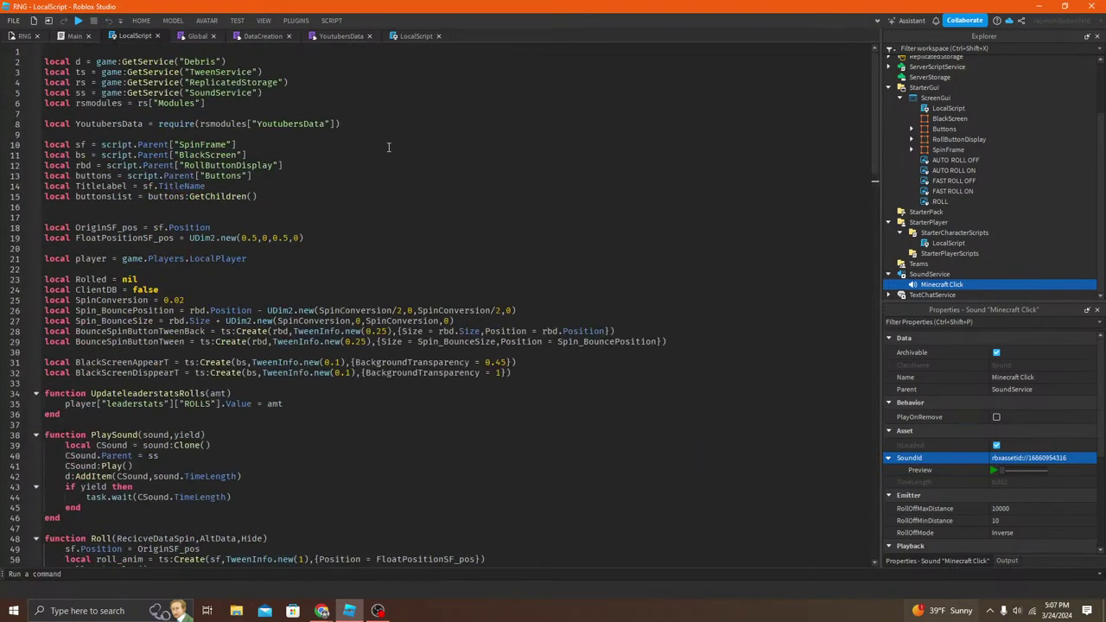
pyautogui.scroll(-20, 388, 151)
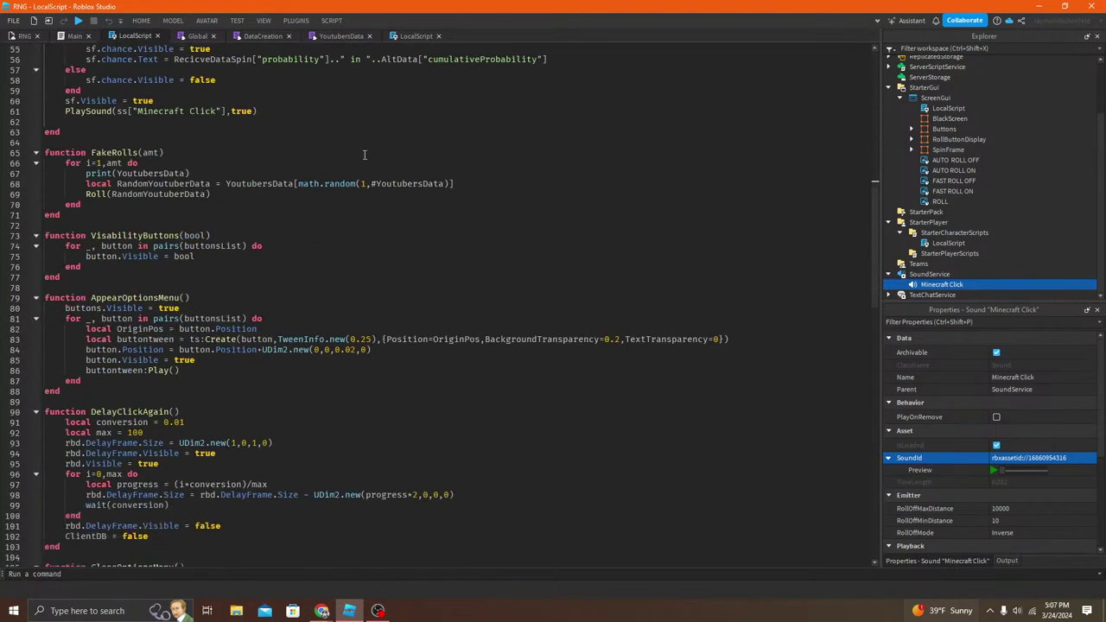
pyautogui.scroll(1, 334, 171)
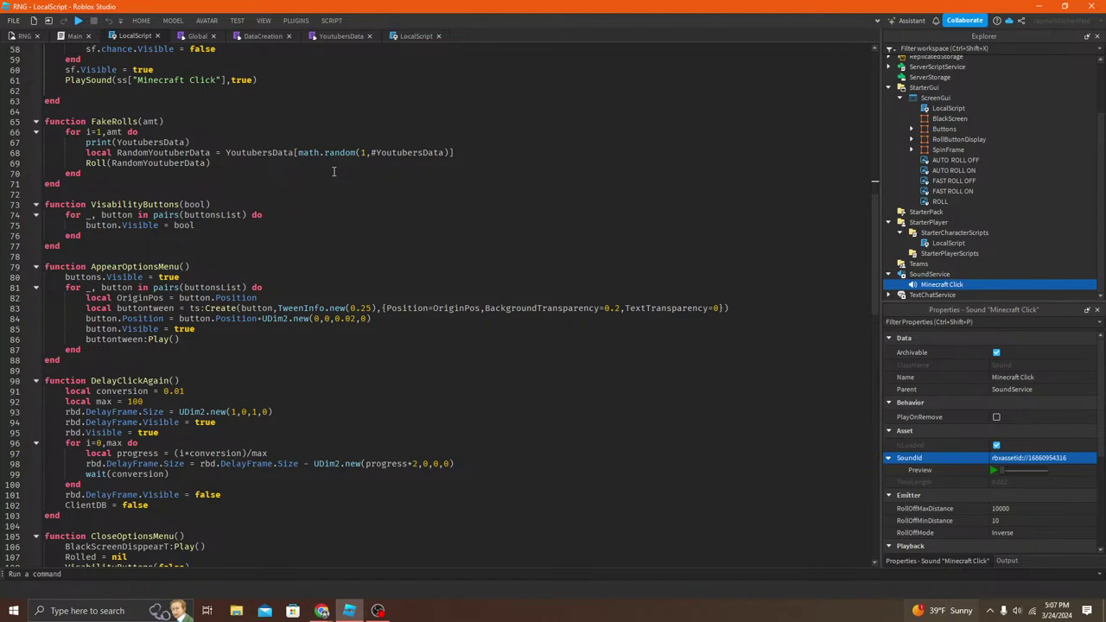
pyautogui.scroll(19, 334, 171)
pyautogui.scroll(-4, 605, 190)
pyautogui.scroll(4, 457, 264)
pyautogui.scroll(-20, 289, 146)
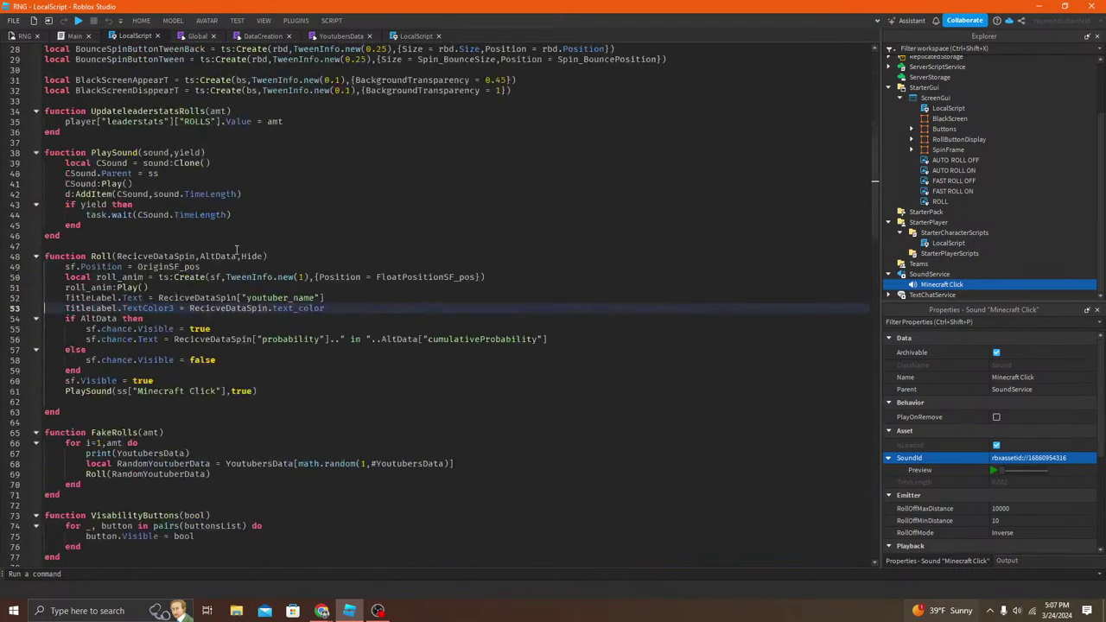
pyautogui.scroll(7, 236, 239)
pyautogui.scroll(1, 236, 240)
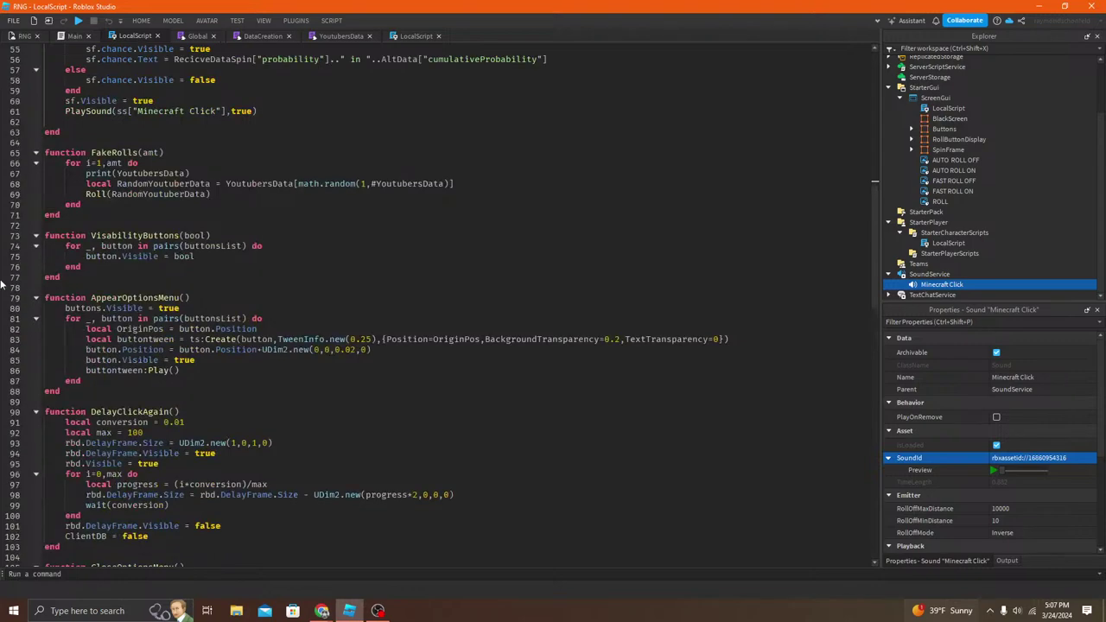
pyautogui.scroll(4, 210, 300)
pyautogui.scroll(-11, 309, 252)
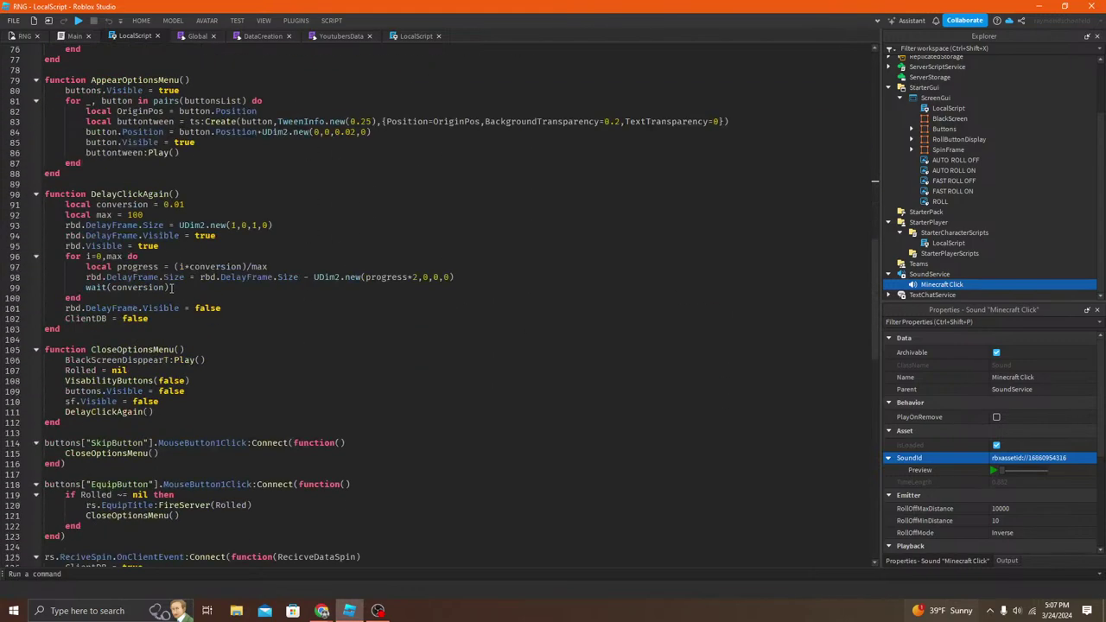
pyautogui.scroll(-11, 176, 289)
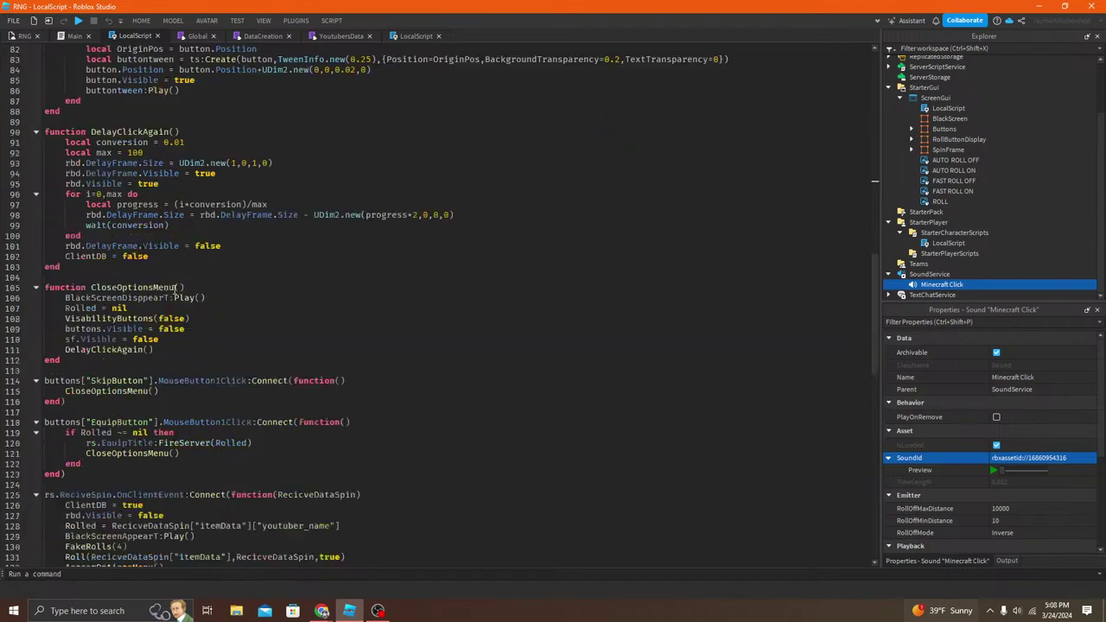
pyautogui.scroll(20, 175, 290)
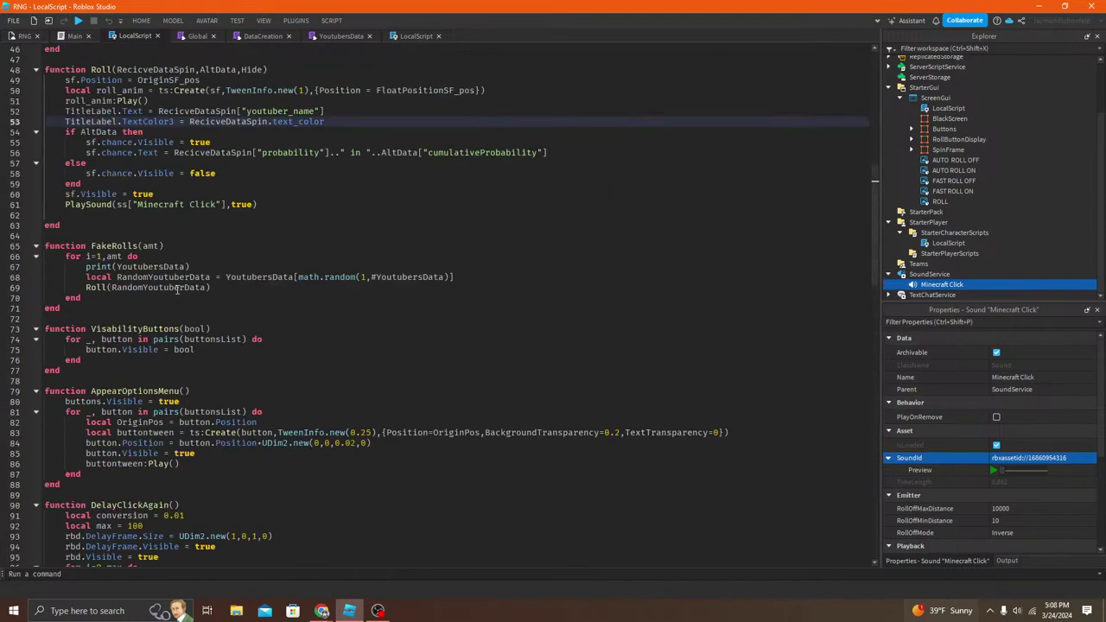
pyautogui.scroll(4, 177, 290)
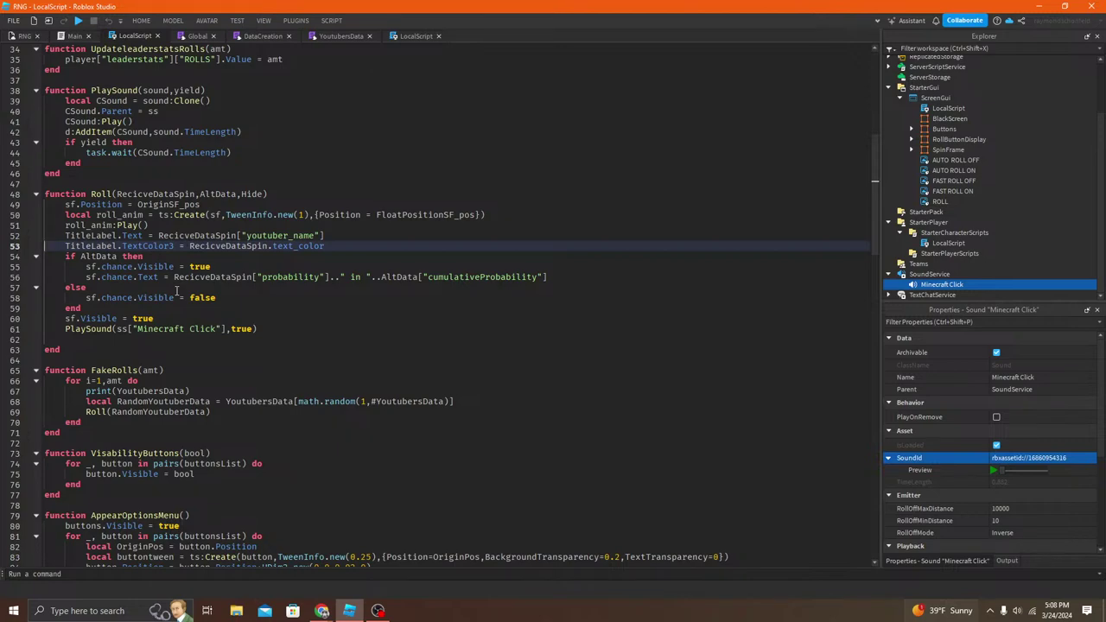
pyautogui.scroll(8, 176, 291)
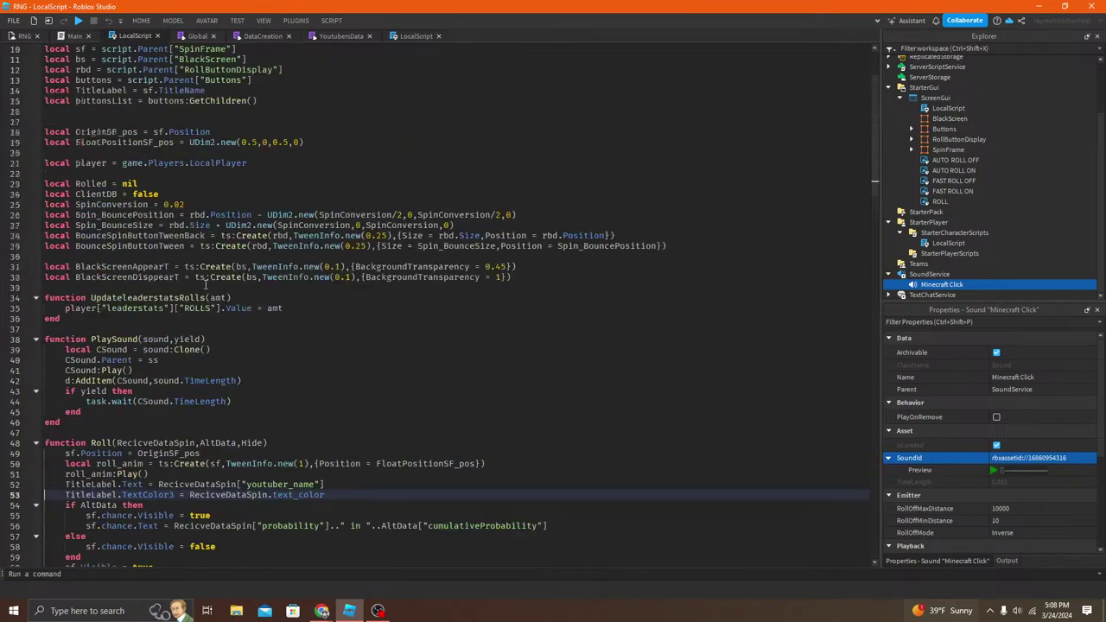
pyautogui.scroll(3, 266, 298)
pyautogui.scroll(-11, 264, 298)
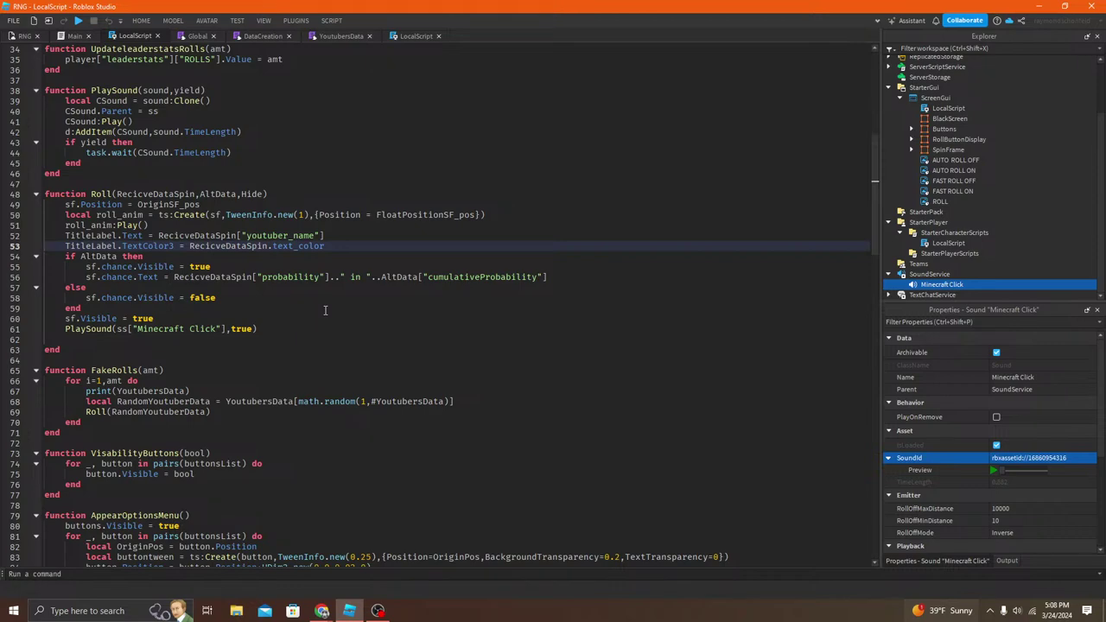
pyautogui.scroll(1, 325, 310)
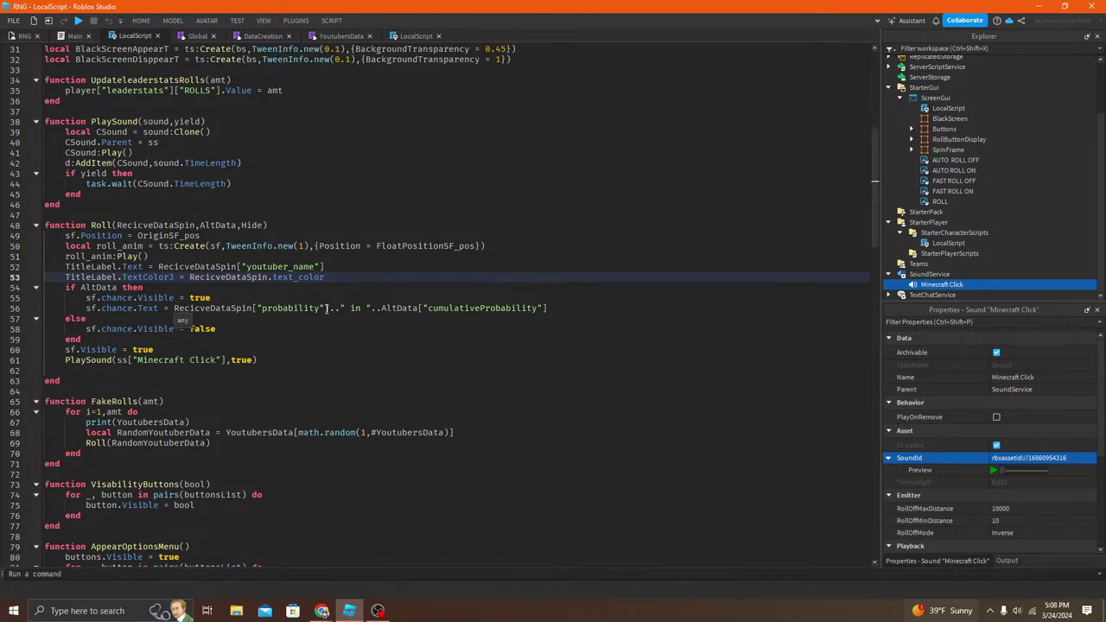
pyautogui.scroll(-9, 250, 320)
pyautogui.scroll(-20, 239, 324)
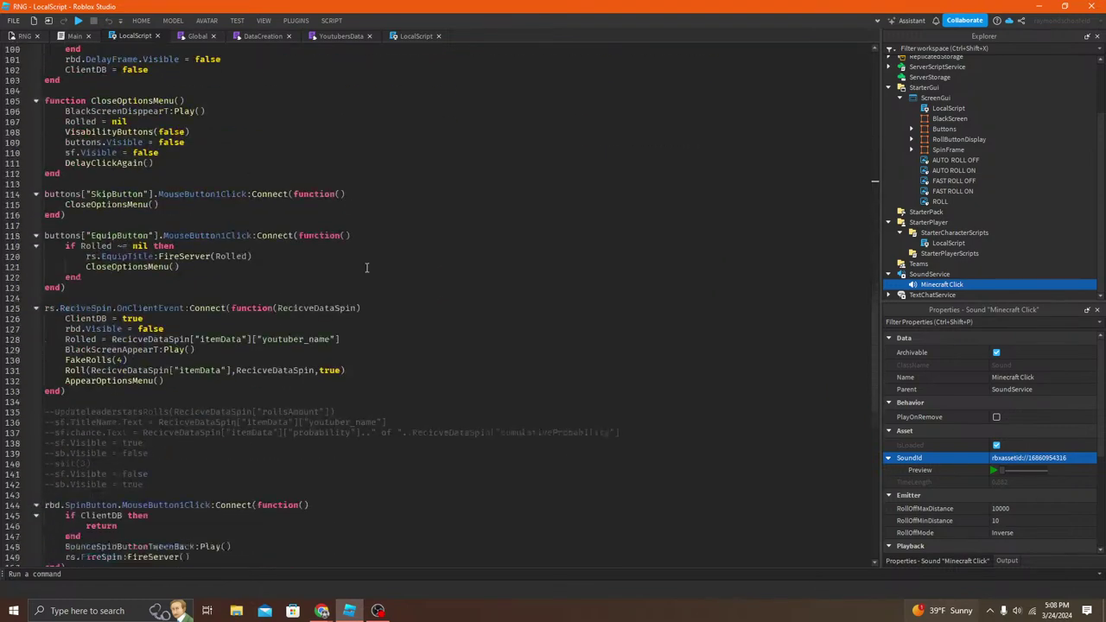
pyautogui.scroll(17, 271, 307)
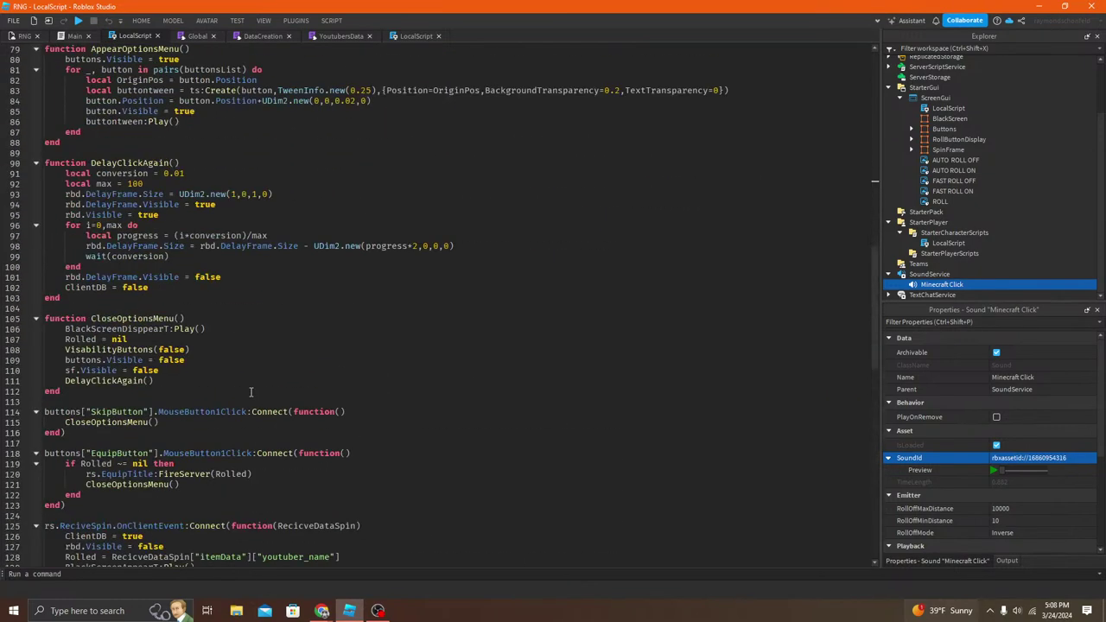
pyautogui.scroll(8, 247, 391)
pyautogui.scroll(10, 151, 308)
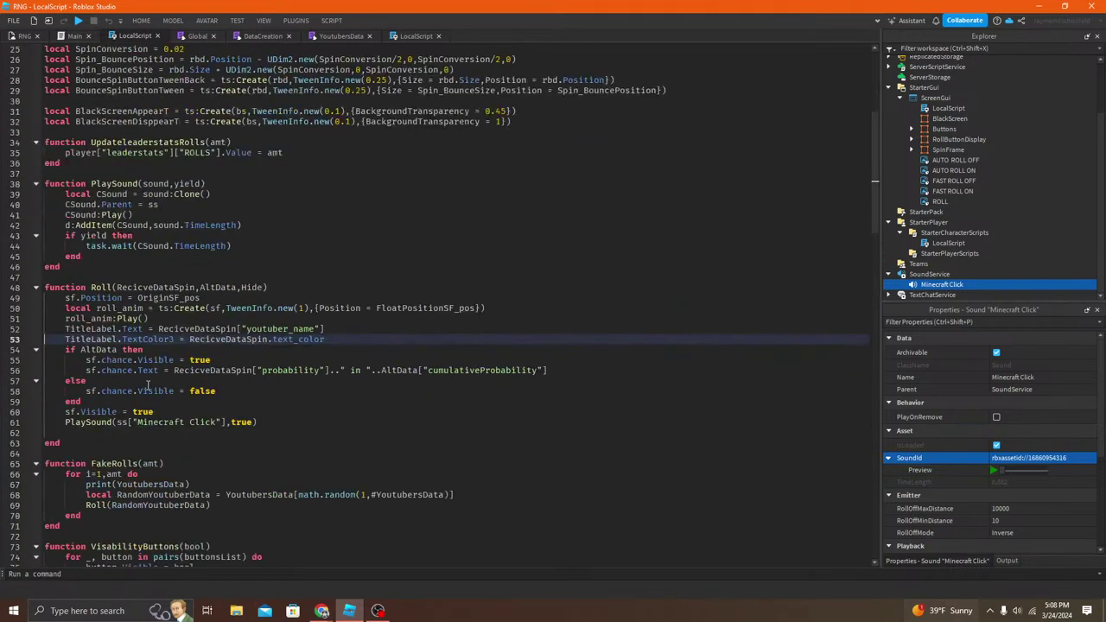
pyautogui.click(136, 370)
pyautogui.doubleClick(117, 360)
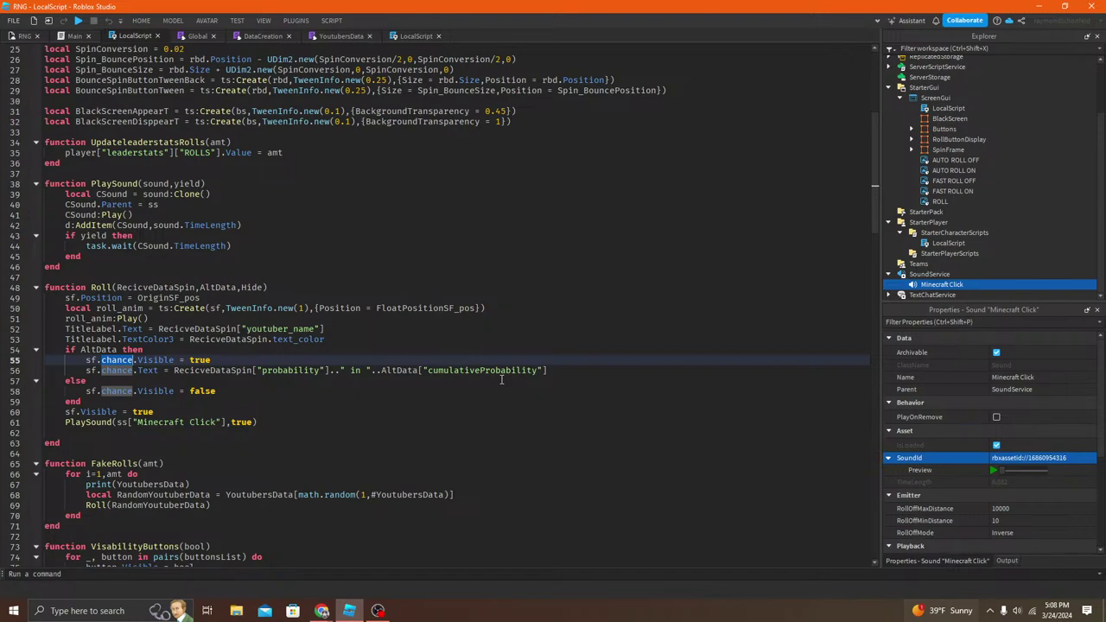
# Step: Switch to OBS to check the running stream, minimize it, and return to the LocalScript
pyautogui.click(377, 611)
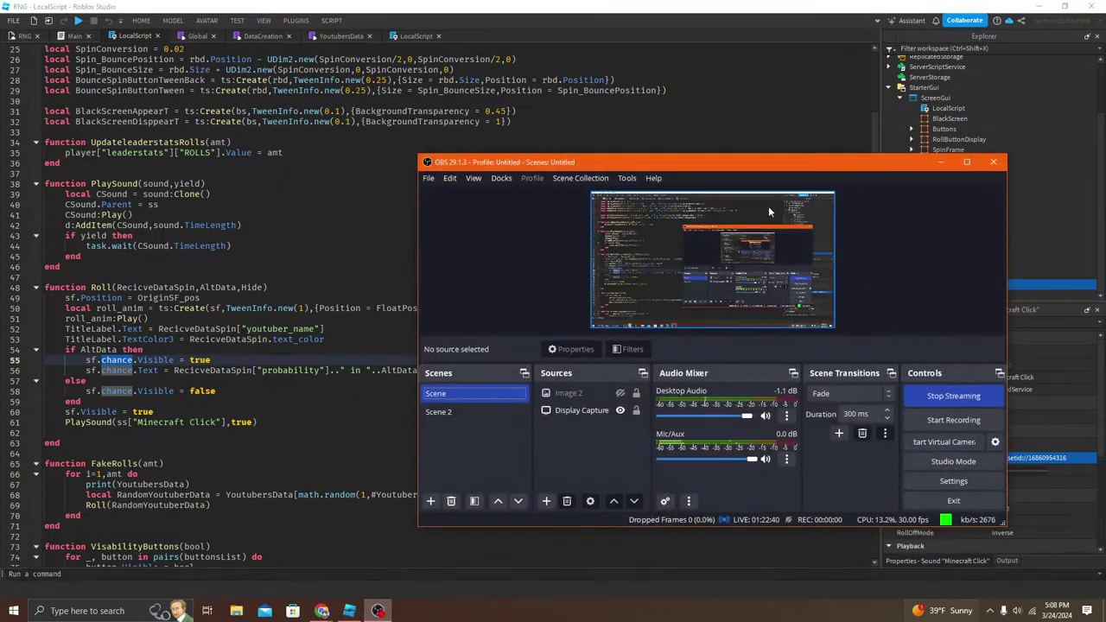
pyautogui.click(941, 162)
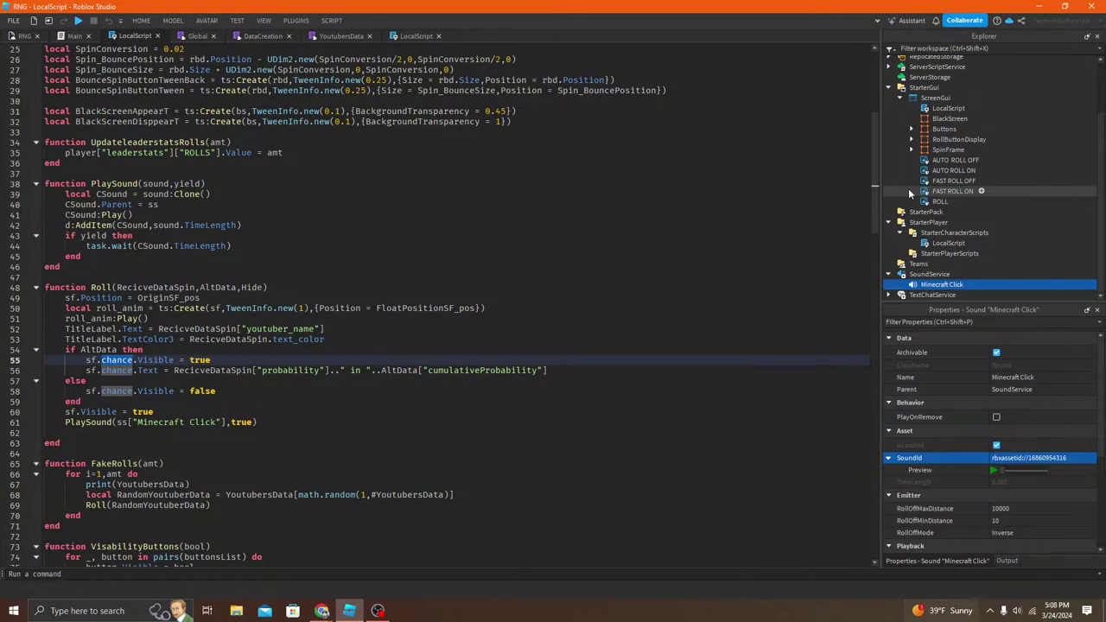
pyautogui.click(372, 235)
pyautogui.click(276, 318)
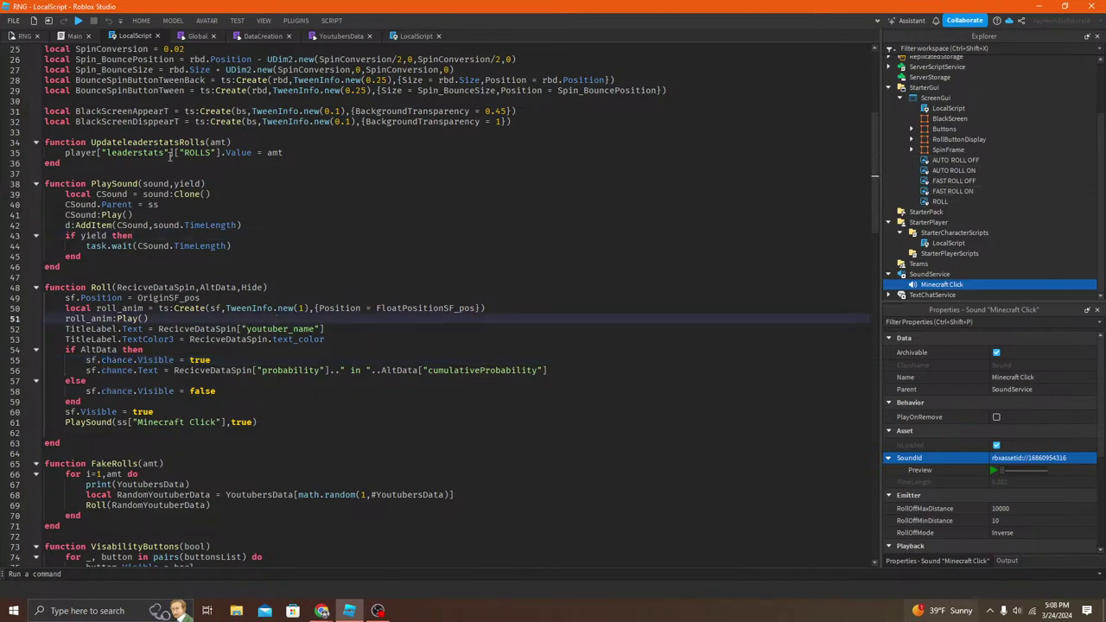
# Step: Delete the "if yield then" wait block and the yield parameter from the PlaySound function
pyautogui.scroll(5, 176, 249)
pyautogui.click(127, 348)
pyautogui.doubleClick(121, 339)
pyautogui.scroll(-4, 86, 333)
pyautogui.scroll(-6, 48, 328)
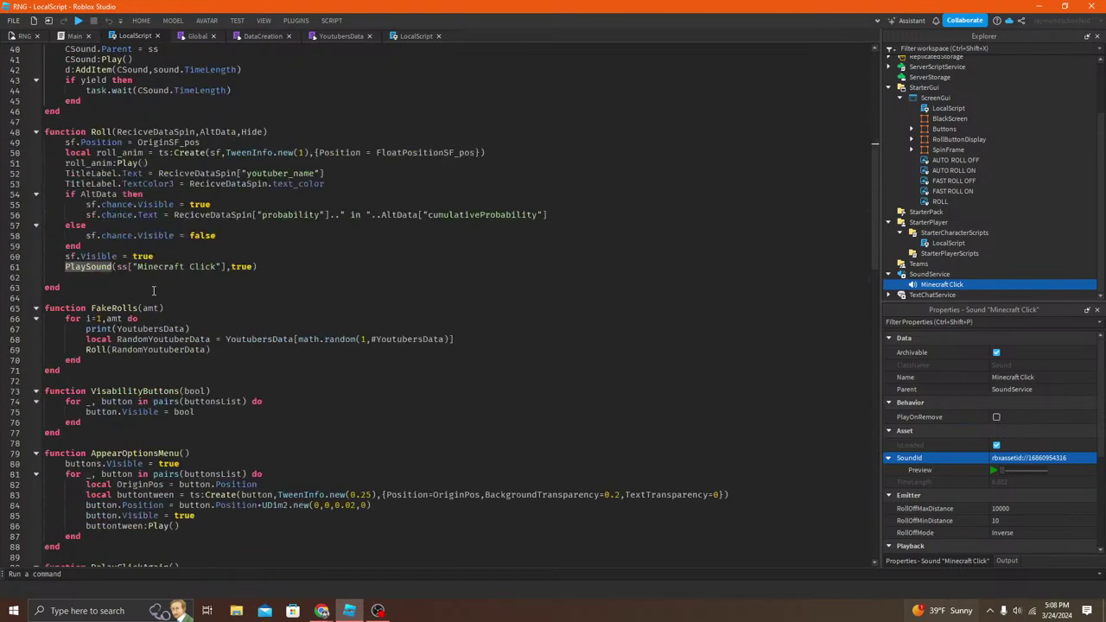
pyautogui.click(249, 266)
pyautogui.scroll(5, 249, 267)
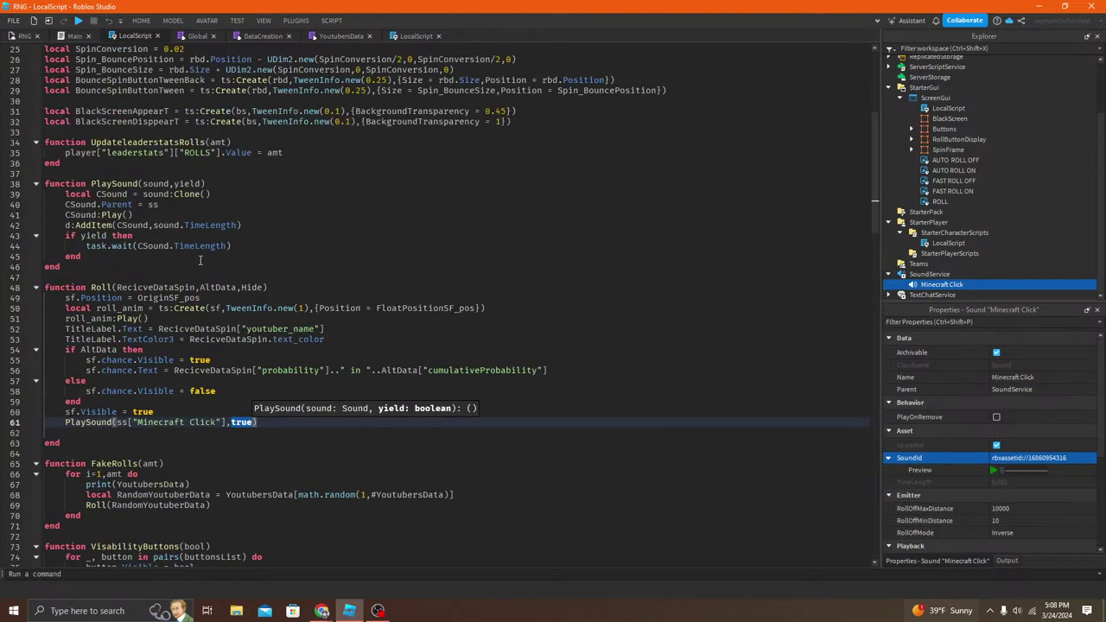
pyautogui.click(256, 245)
pyautogui.click(105, 255)
pyautogui.moveTo(108, 256)
pyautogui.mouseDown()
pyautogui.moveTo(43, 235)
pyautogui.moveTo(37, 245)
pyautogui.moveTo(39, 235)
pyautogui.mouseUp()
pyautogui.press('BackSpace')
pyautogui.click(204, 183)
pyautogui.press('BackSpace')
pyautogui.press('BackSpace')
pyautogui.press('BackSpace')
pyautogui.press('BackSpace')
pyautogui.press('BackSpace')
pyautogui.press('BackSpace')
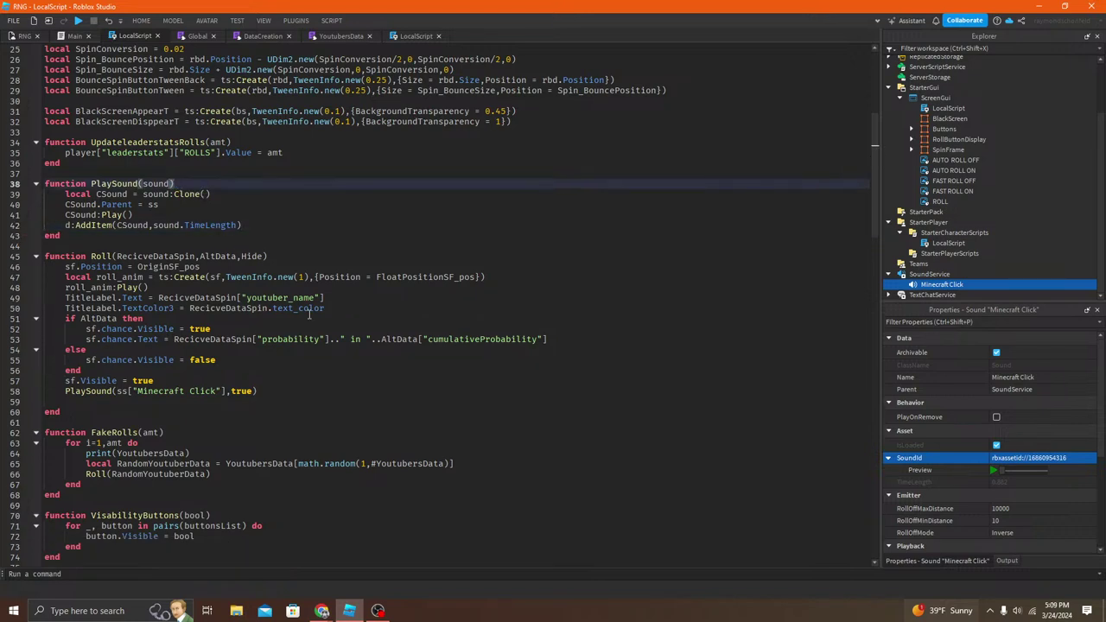
# Step: Remove the true argument from the PlaySound call for Minecraft Click inside the Roll function
pyautogui.click(253, 390)
pyautogui.press('BackSpace')
pyautogui.press('BackSpace')
pyautogui.press('BackSpace')
pyautogui.press('BackSpace')
pyautogui.press('BackSpace')
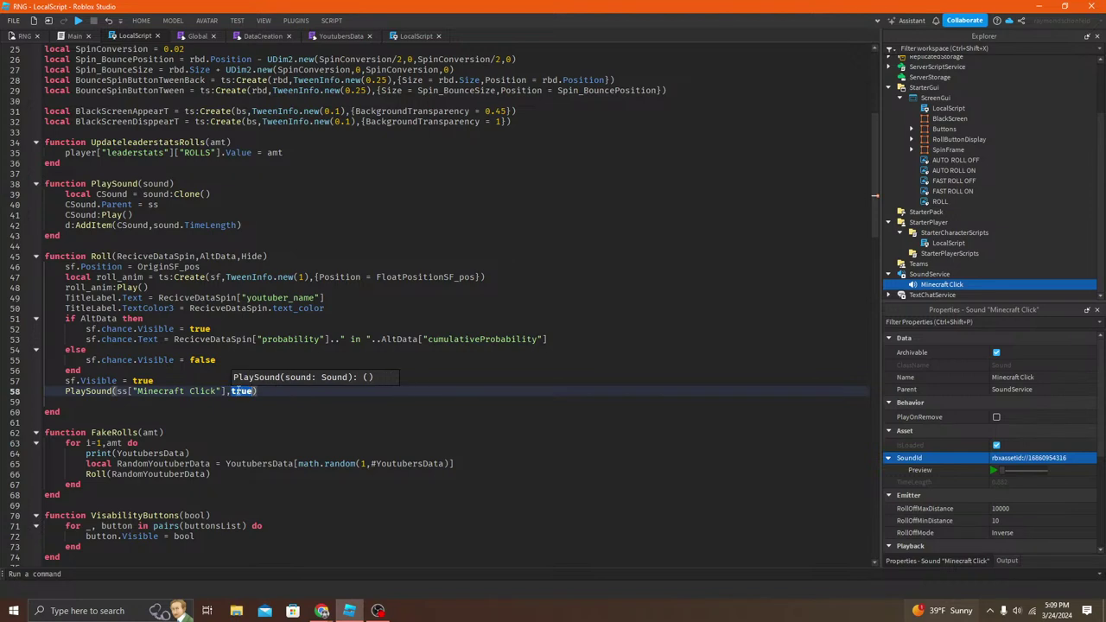
pyautogui.click(223, 410)
# Step: Move the roll_anim:Play() line and the two TitleLabel lines in Roll below the "if AltData" block, followed by a blank line
pyautogui.click(167, 391)
pyautogui.click(127, 329)
pyautogui.click(218, 318)
pyautogui.doubleClick(119, 278)
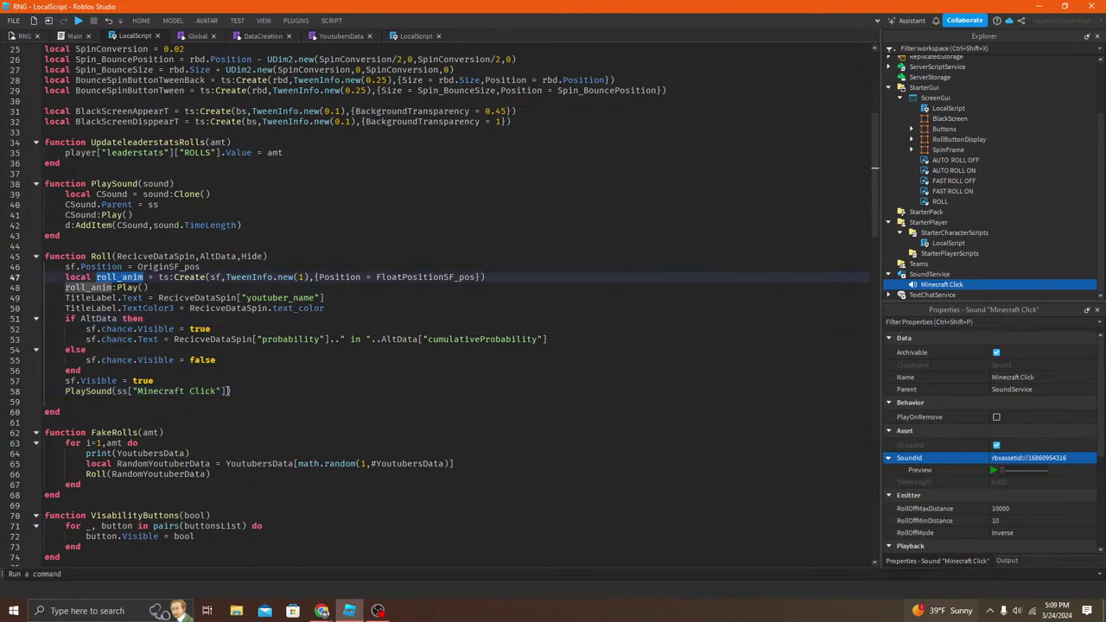
pyautogui.click(66, 286)
pyautogui.moveTo(86, 296); pyautogui.dragTo(352, 308)
pyautogui.hotkey('ctrl', 'c')
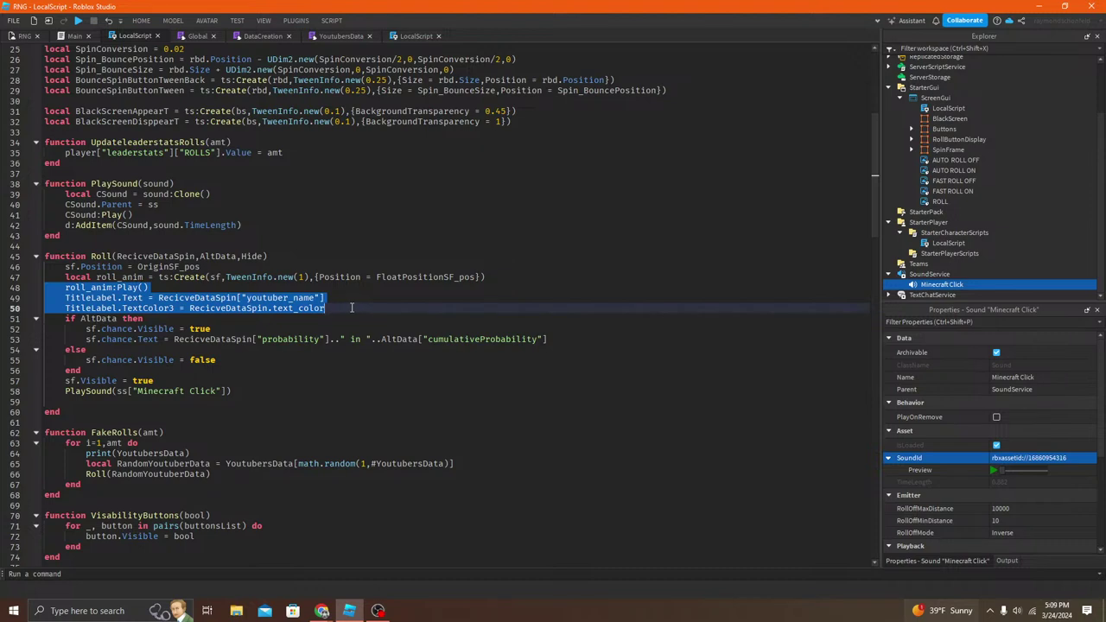
pyautogui.press('BackSpace')
pyautogui.press('BackSpace')
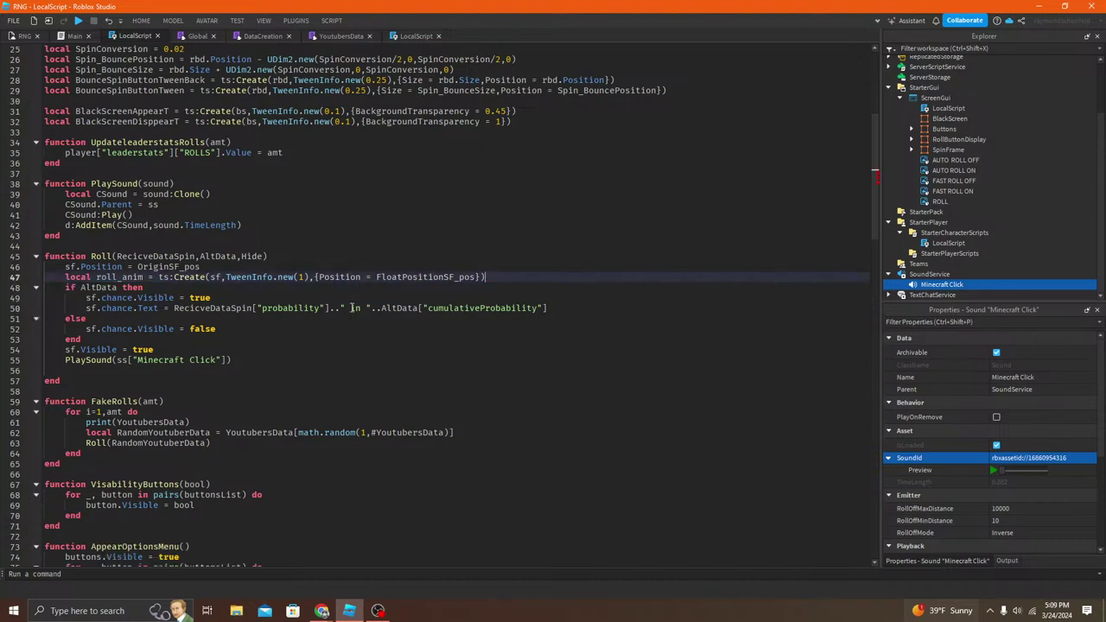
pyautogui.click(207, 341)
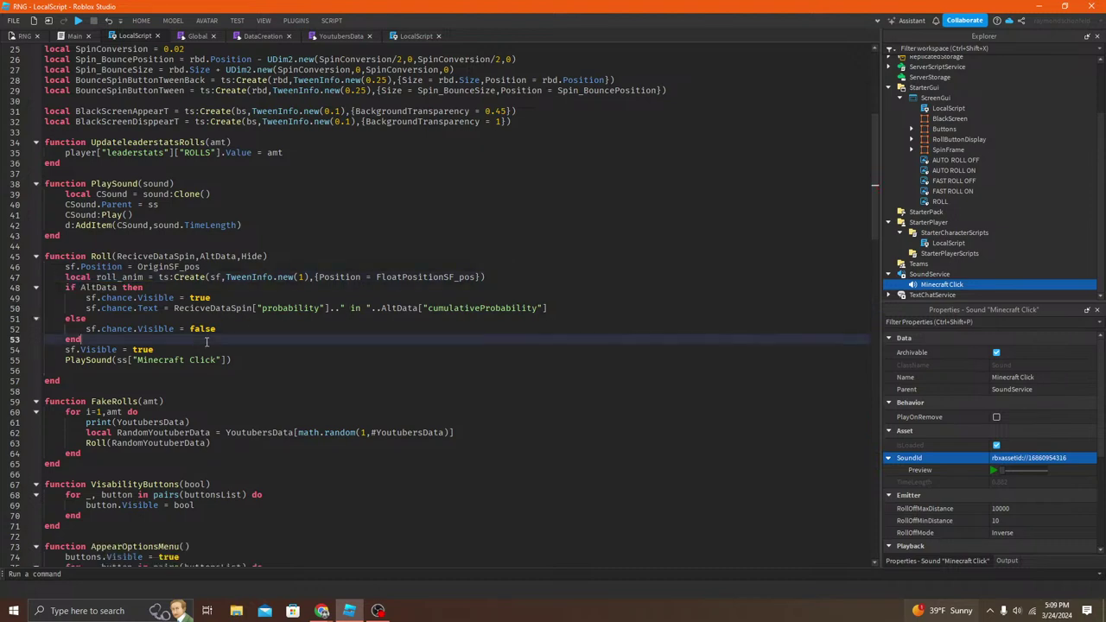
pyautogui.hotkey('ctrl', 'v')
pyautogui.press('Return')
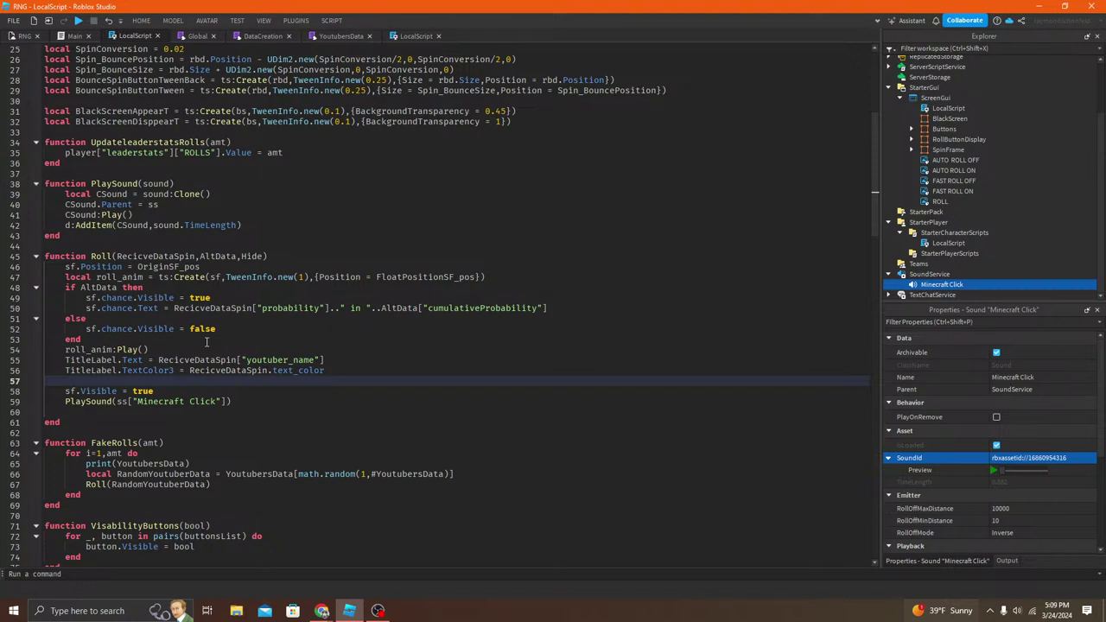
pyautogui.scroll(1, 207, 341)
pyautogui.doubleClick(89, 390)
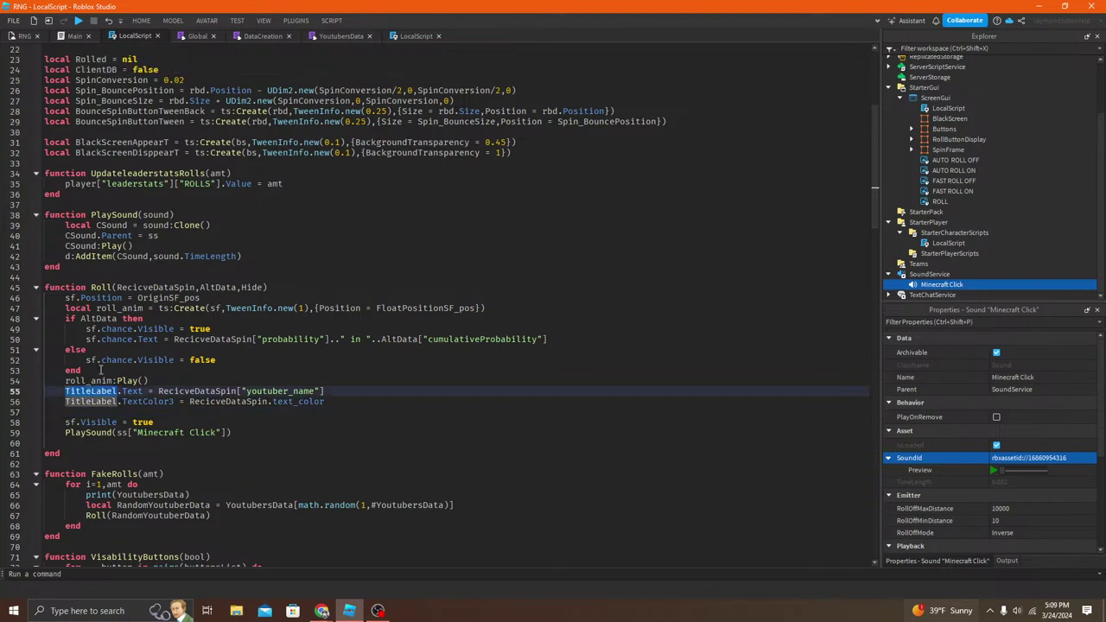
# Step: Add roll_anim.Completed:Wait() on the blank line below the two TitleLabel lines in the Roll function
pyautogui.doubleClick(170, 394)
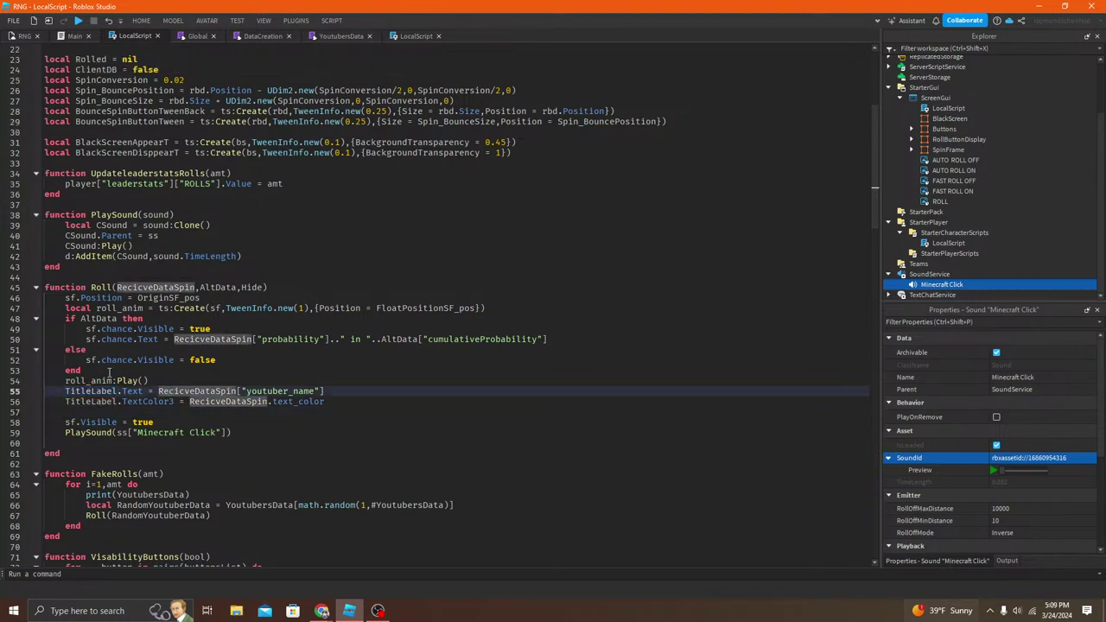
pyautogui.doubleClick(101, 381)
pyautogui.hotkey('ctrl', 'c')
pyautogui.click(145, 411)
pyautogui.hotkey('ctrl', 'v')
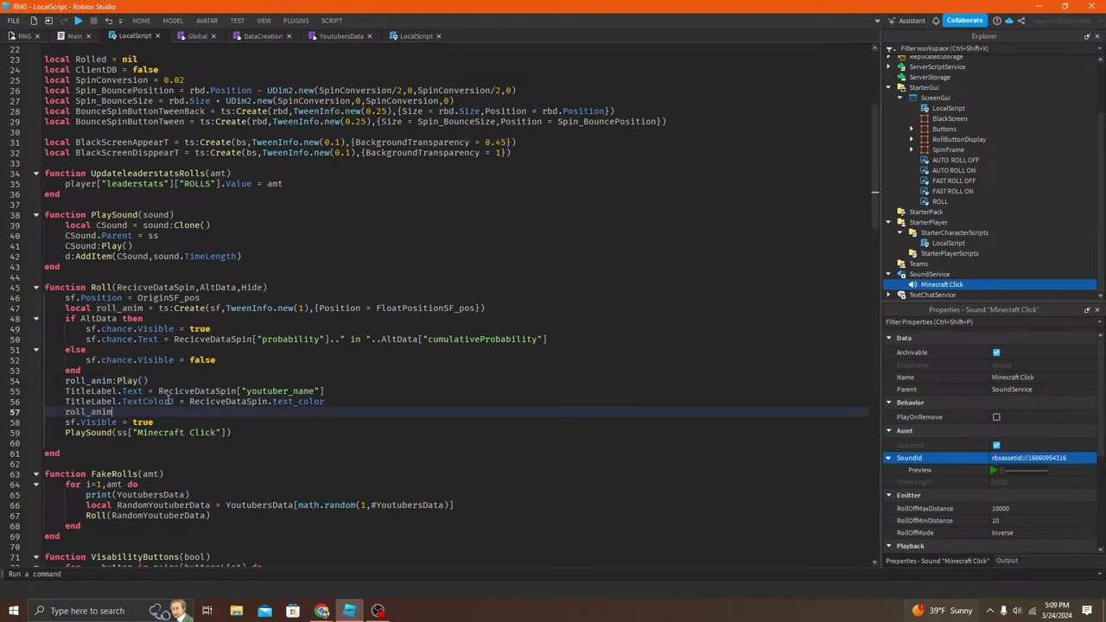
pyautogui.write('.Complete')
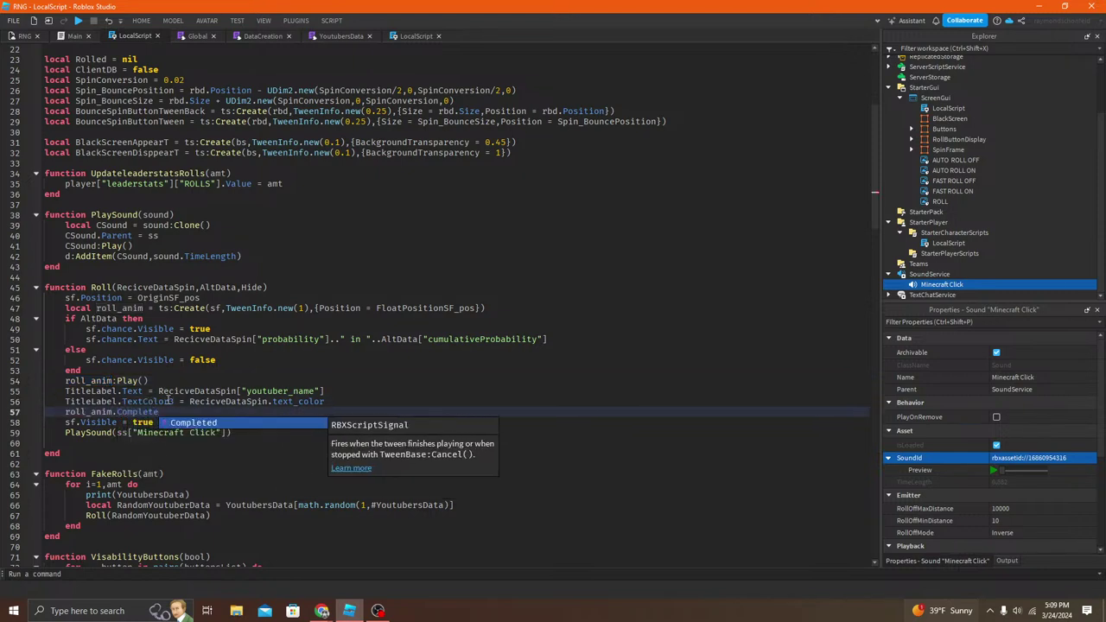
pyautogui.write('d:Wait()')
pyautogui.click(159, 381)
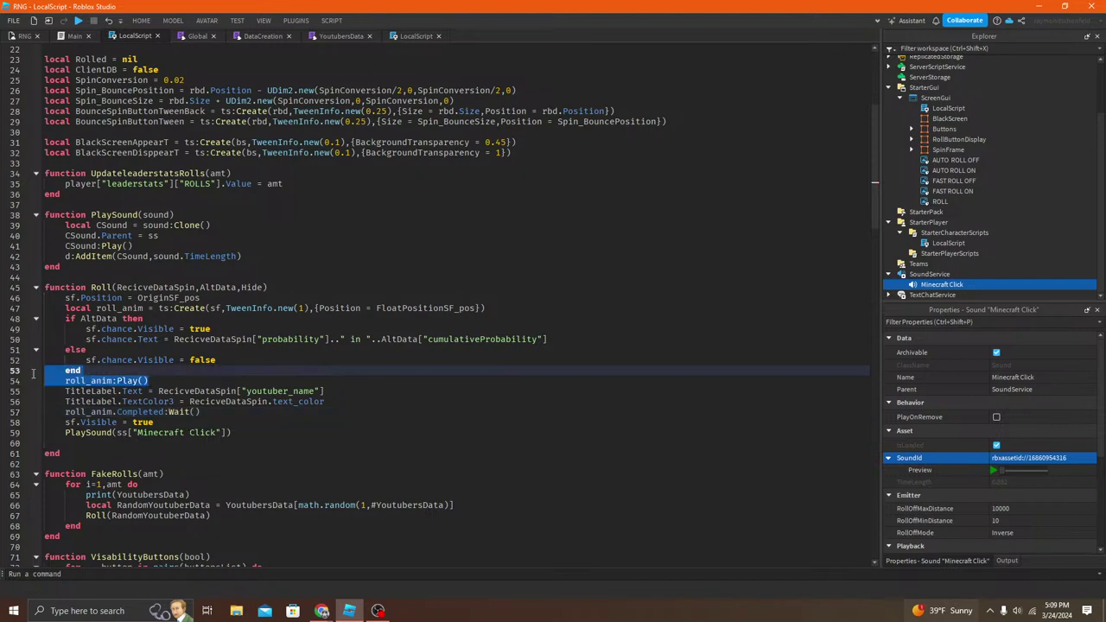
pyautogui.moveTo(159, 380); pyautogui.dragTo(33, 380)
pyautogui.keyDown('shift'); pyautogui.click(311, 423); pyautogui.keyUp('shift')
pyautogui.press('BackSpace')
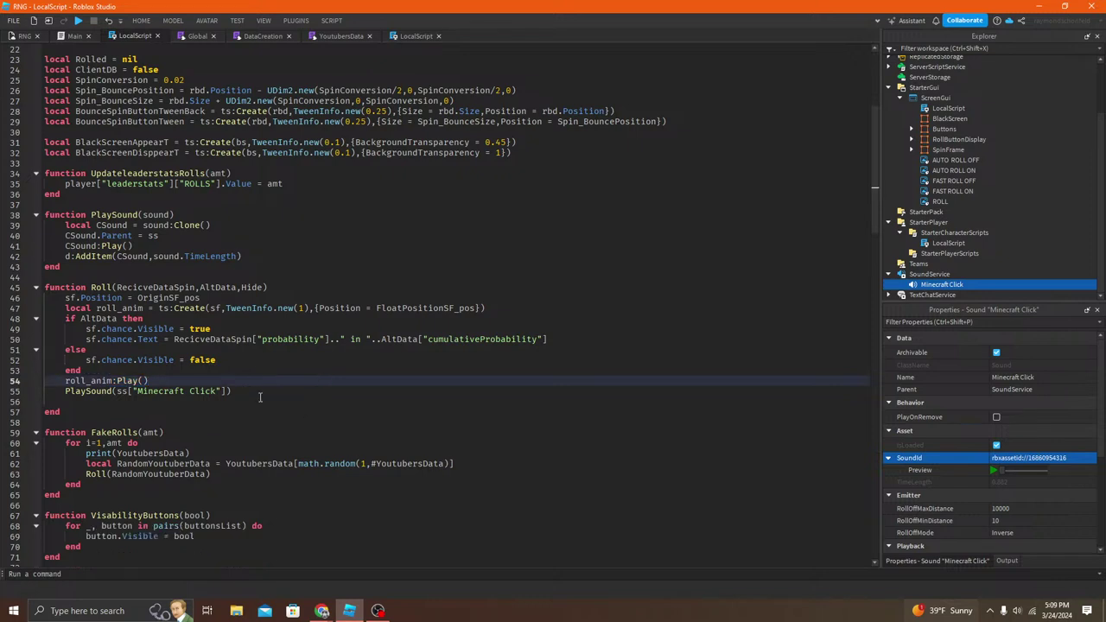
pyautogui.hotkey('ctrl', 'y')
# Step: Cut the roll_anim.Completed:Wait() line and move it directly below roll_anim:Play() in the Roll function
pyautogui.click(186, 383)
pyautogui.moveTo(163, 422); pyautogui.dragTo(66, 422)
pyautogui.moveTo(229, 411); pyautogui.dragTo(60, 413)
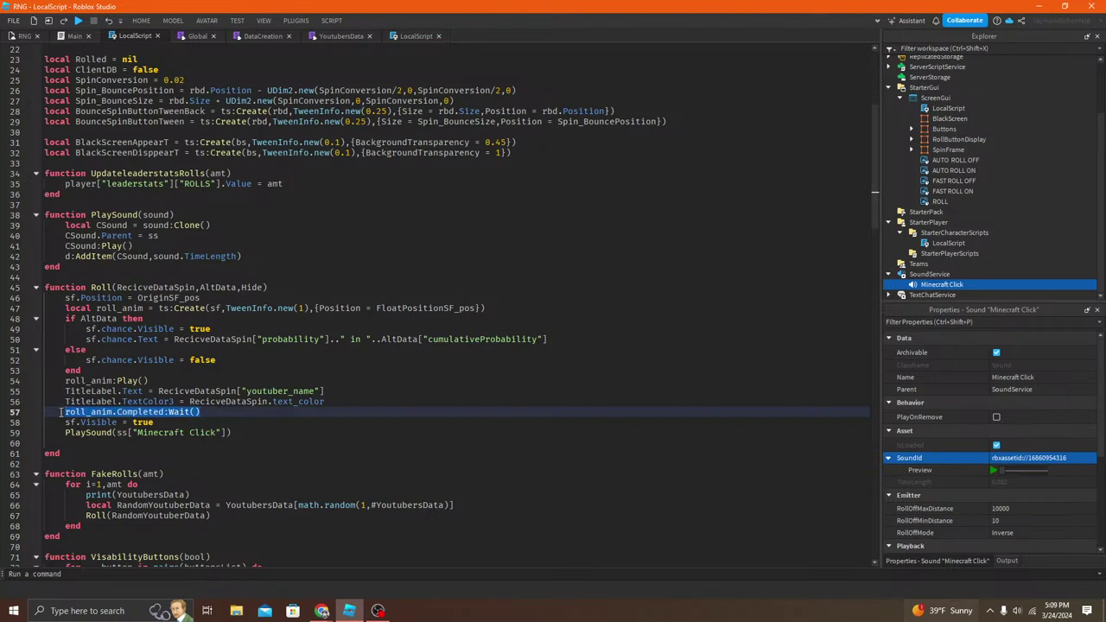
pyautogui.hotkey('ctrl', 'x')
pyautogui.press('BackSpace')
pyautogui.press('BackSpace')
pyautogui.click(159, 380)
pyautogui.press('Return')
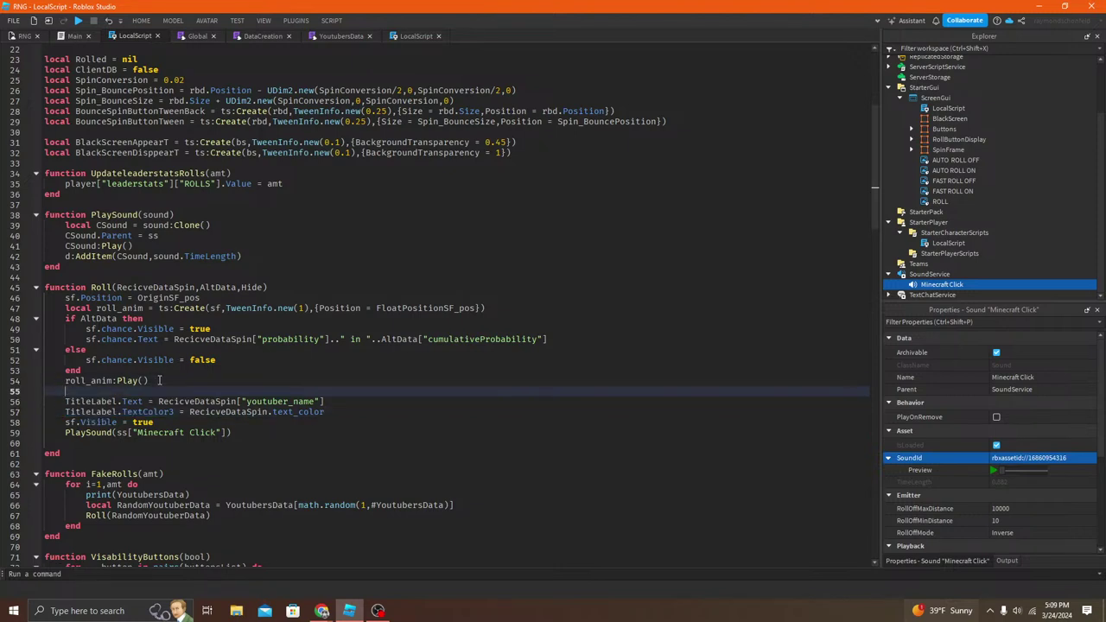
# Step: Move the roll_anim:Play() and roll_anim.Completed:Wait() lines below the PlaySound call for Minecraft Click
pyautogui.moveTo(217, 392); pyautogui.dragTo(10, 385)
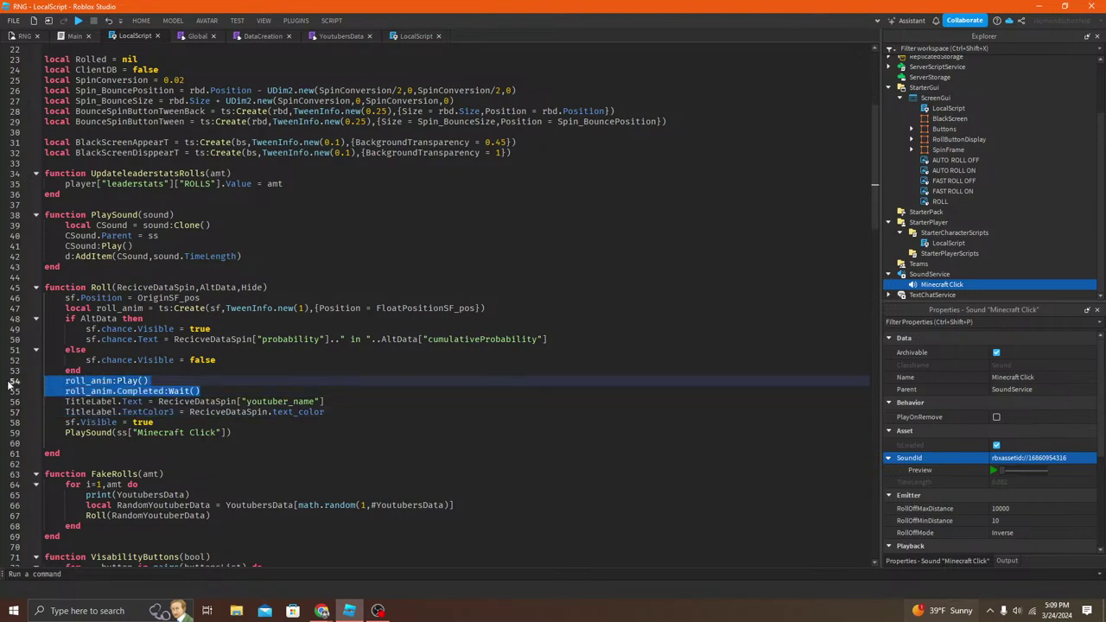
pyautogui.hotkey('ctrl', 'x')
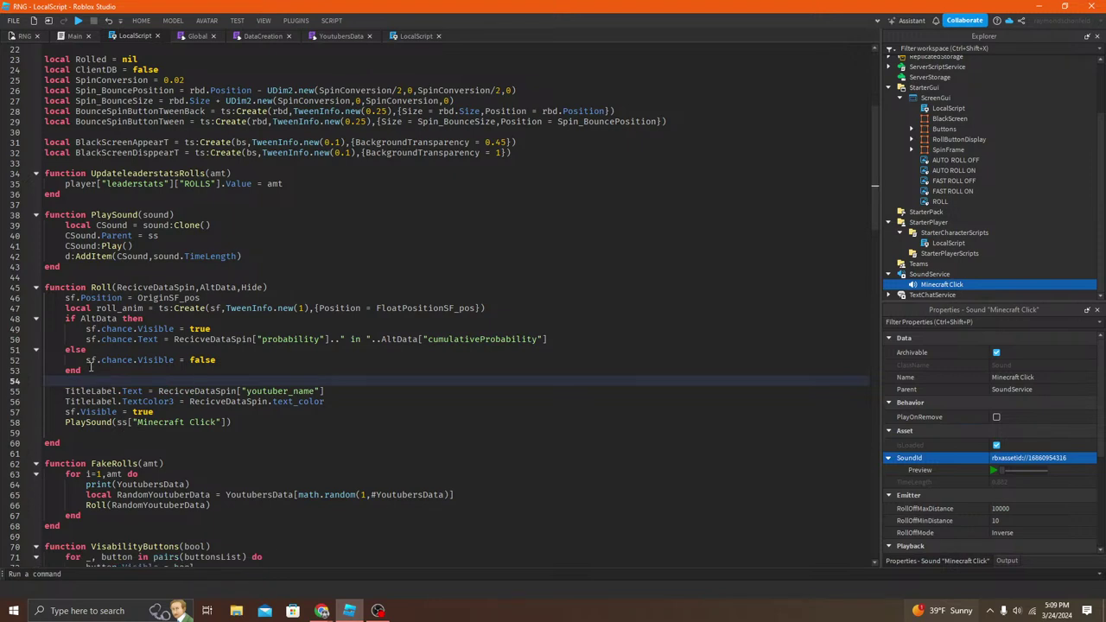
pyautogui.click(243, 427)
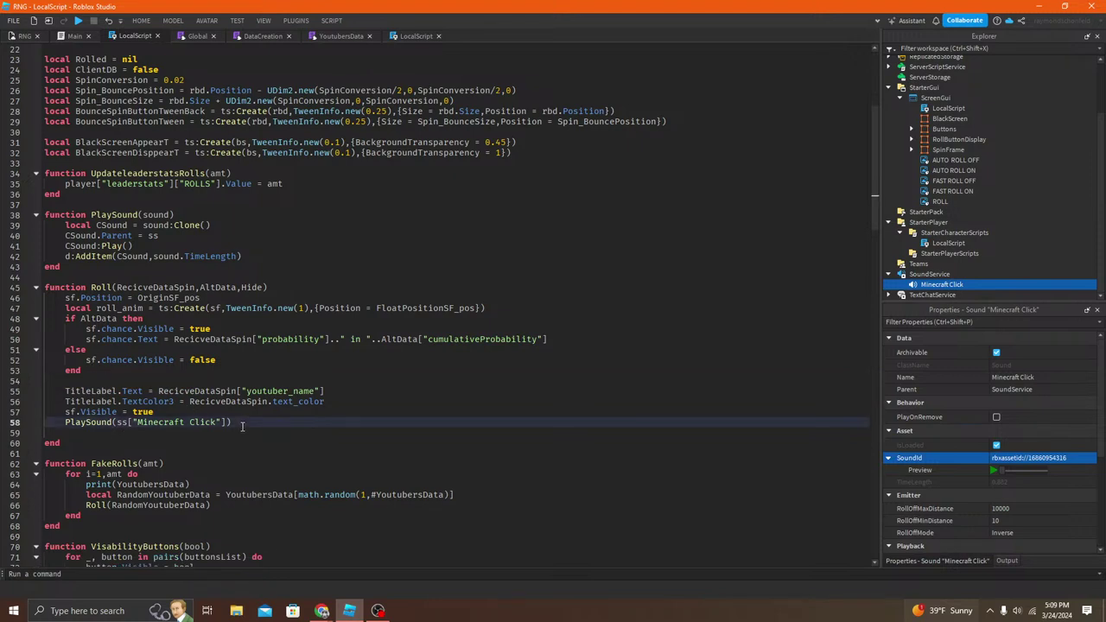
pyautogui.press('Return')
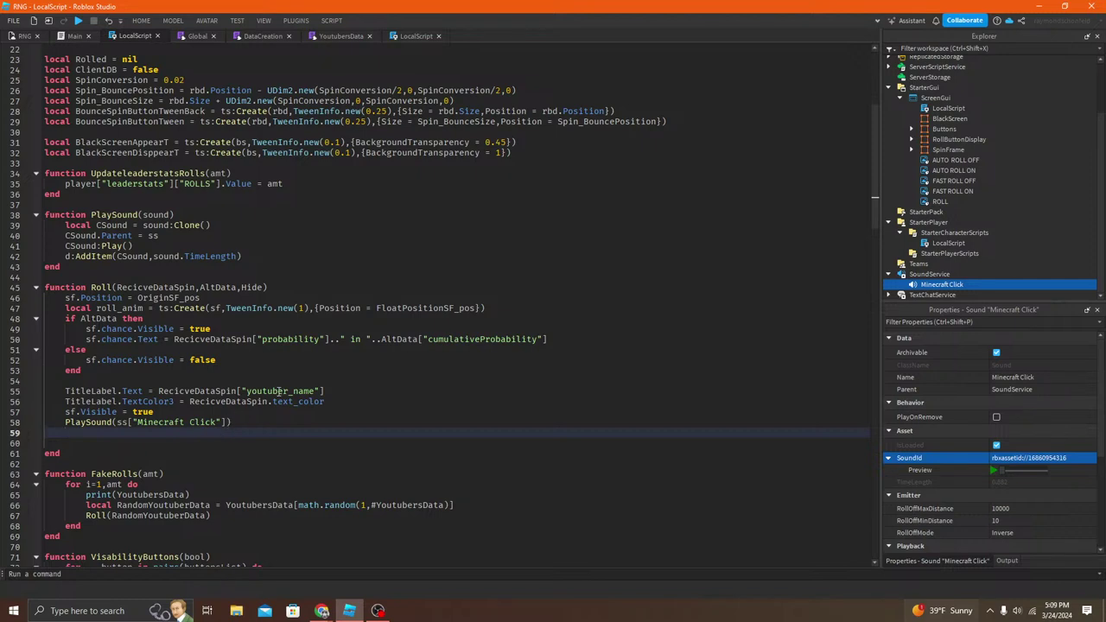
pyautogui.hotkey('ctrl', 'v')
# Step: Review the order of the PlaySound, roll_anim:Play() and roll_anim.Completed:Wait() lines at the end of Roll
pyautogui.click(90, 440)
pyautogui.tripleClick(109, 443)
pyautogui.click(91, 433)
pyautogui.click(88, 440)
pyautogui.click(93, 449)
pyautogui.click(93, 422)
pyautogui.click(90, 432)
pyautogui.click(93, 421)
pyautogui.click(90, 440)
pyautogui.click(90, 432)
pyautogui.click(87, 422)
pyautogui.click(110, 432)
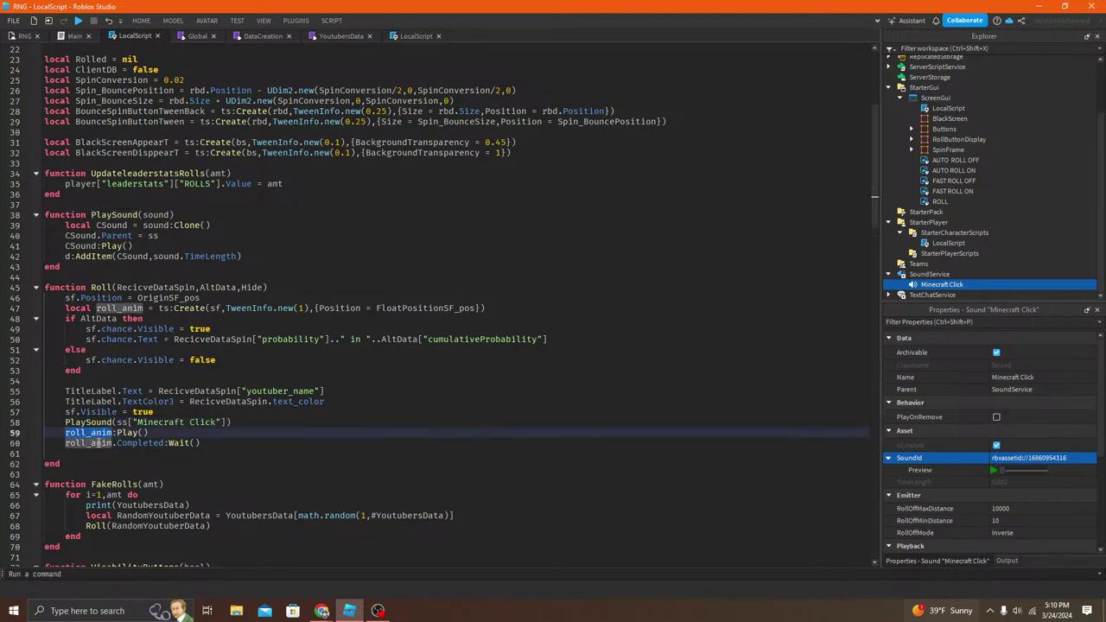
pyautogui.press('Up')
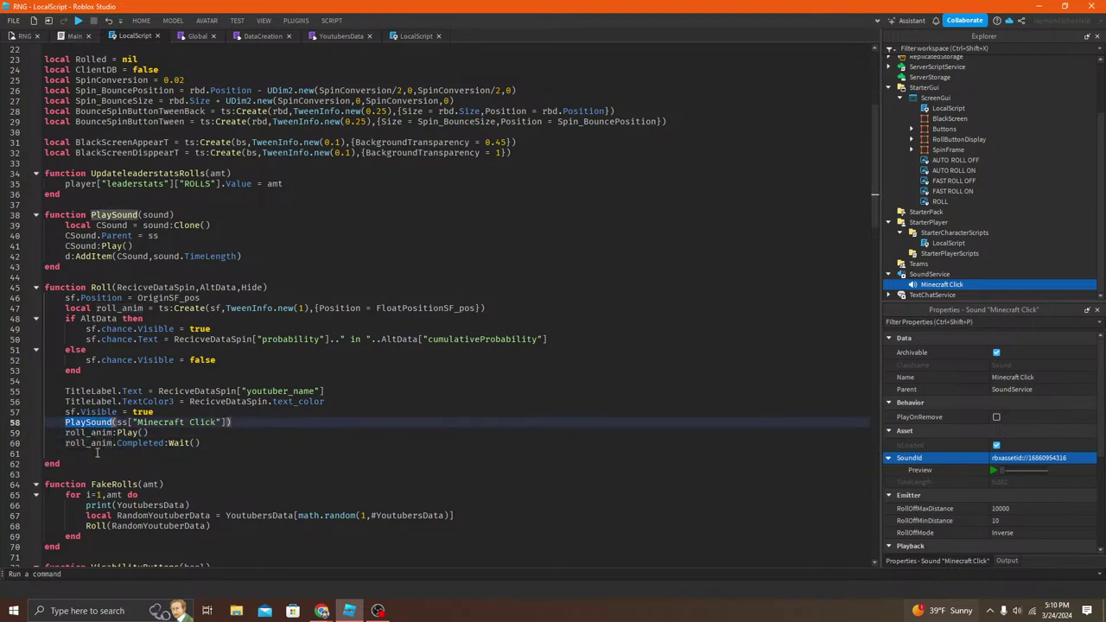
pyautogui.press('Down')
pyautogui.press('Down')
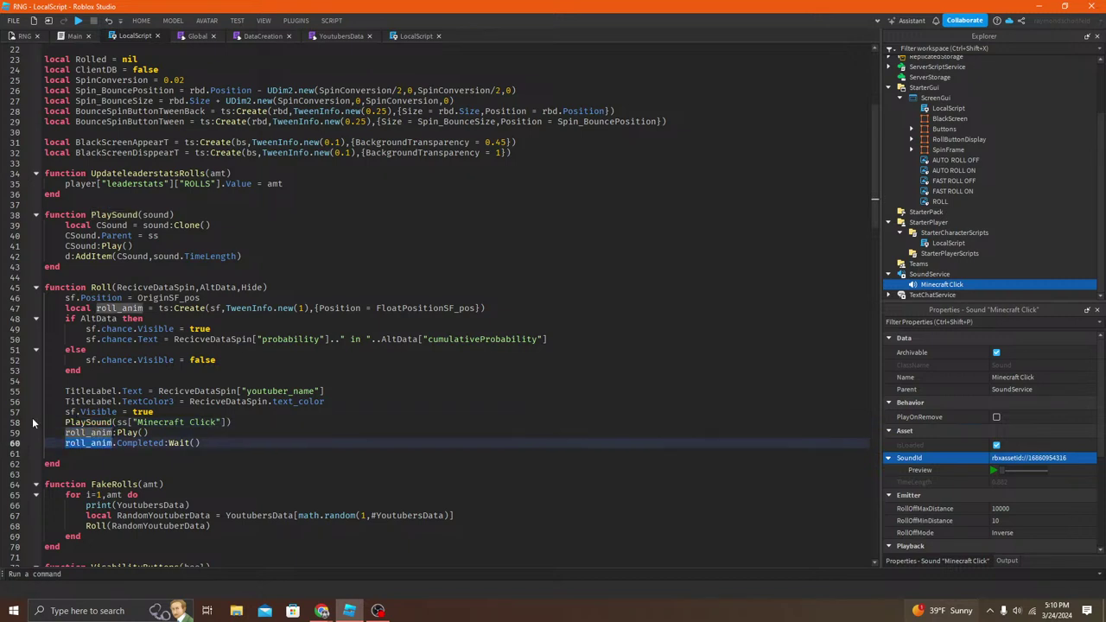
# Step: Playtest the game, roll once to check the click sound and animation, then stop and return to the LocalScript
pyautogui.click(24, 35)
pyautogui.click(141, 20)
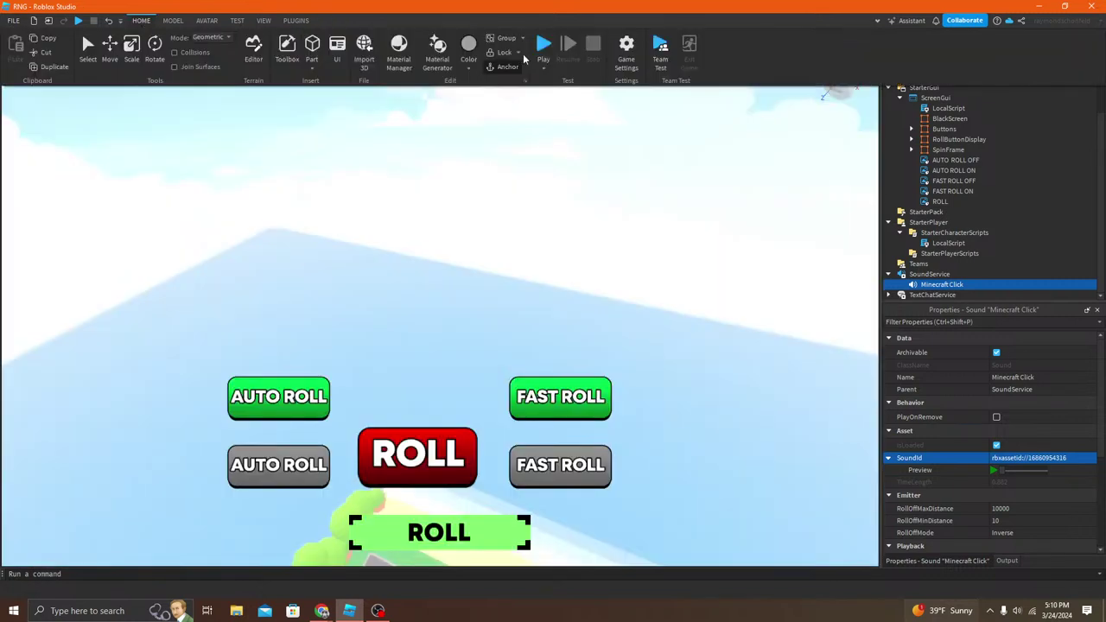
pyautogui.click(543, 45)
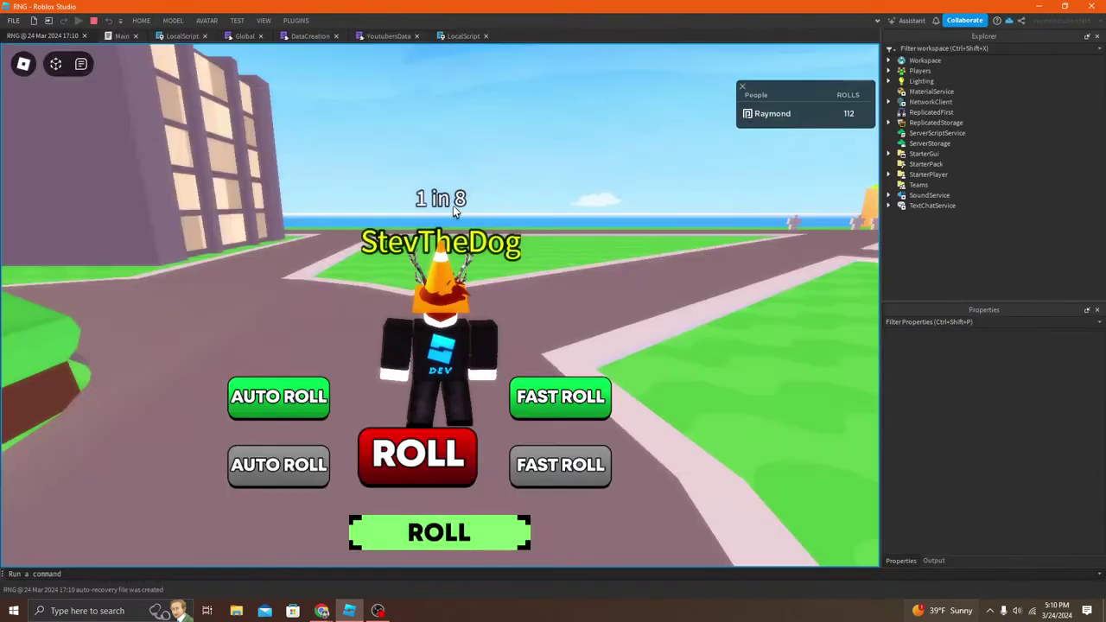
pyautogui.click(440, 464)
pyautogui.moveTo(476, 165); pyautogui.dragTo(475, 173, button='right')
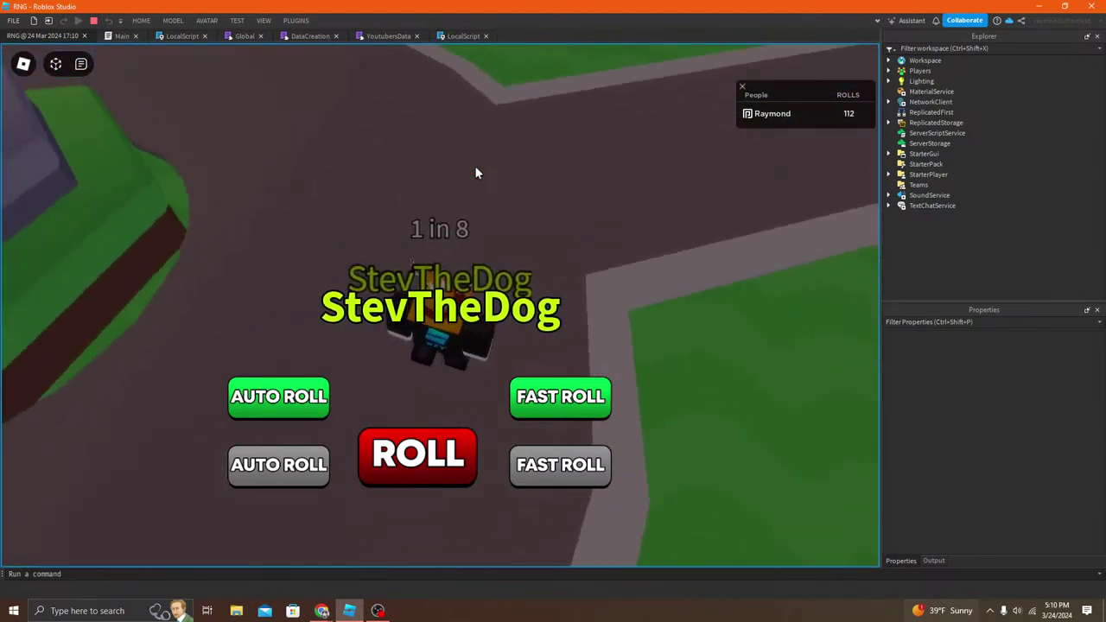
pyautogui.hotkey('shift', 'F5')
pyautogui.click(123, 38)
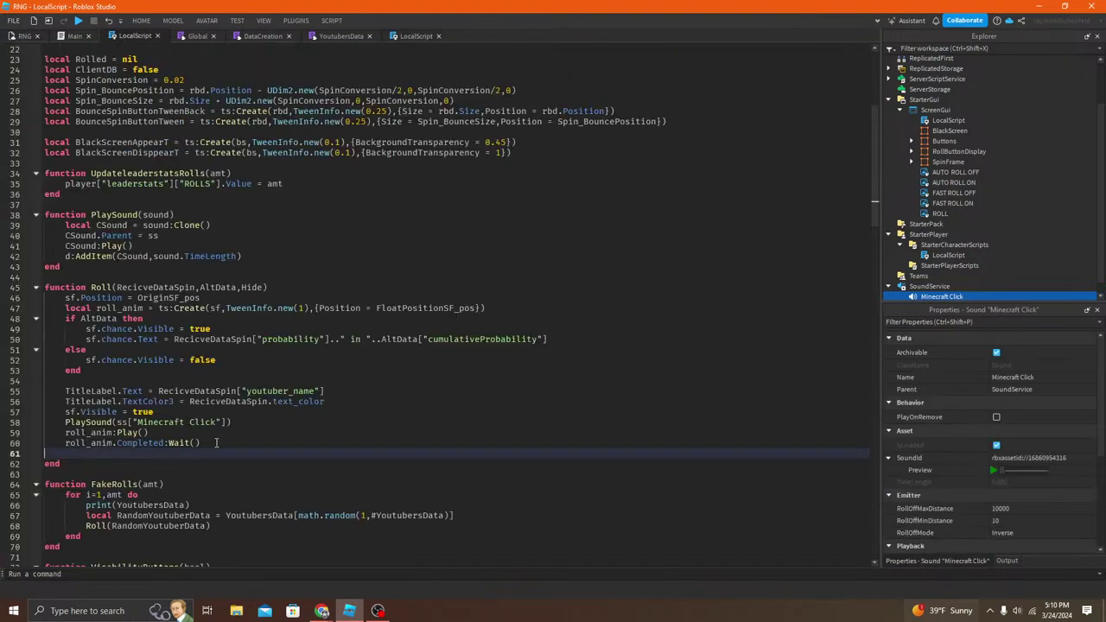
# Step: Replace roll_anim.Completed:Wait() with task.wait(0.25) and set the roll_anim tween duration to 0.25 in the Roll function
pyautogui.moveTo(201, 442); pyautogui.dragTo(59, 442)
pyautogui.write('task.wait()')
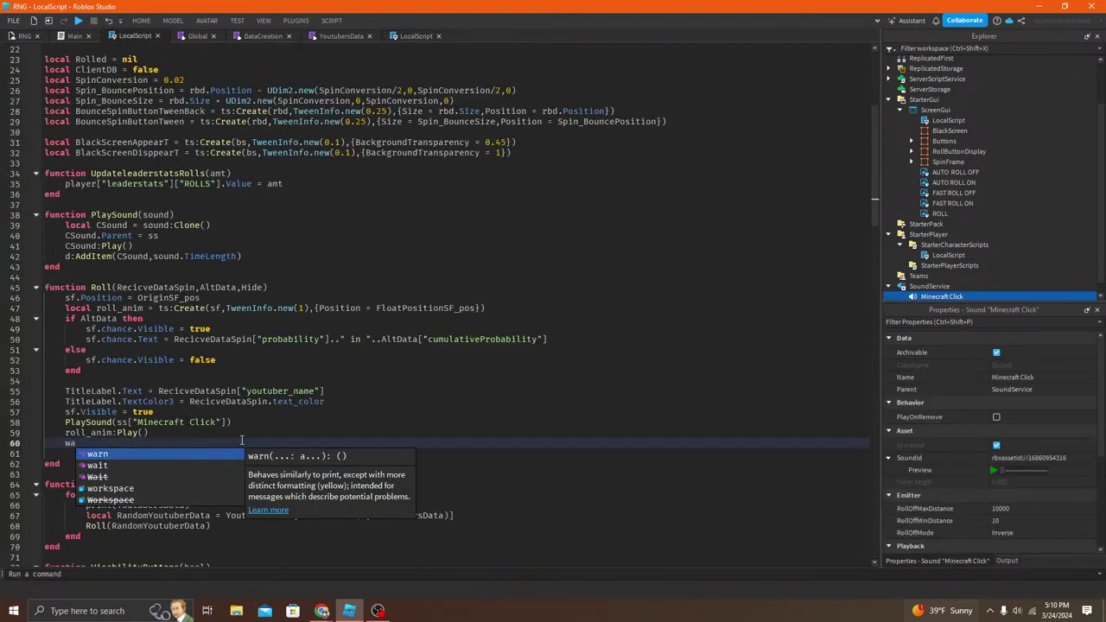
pyautogui.press('Left')
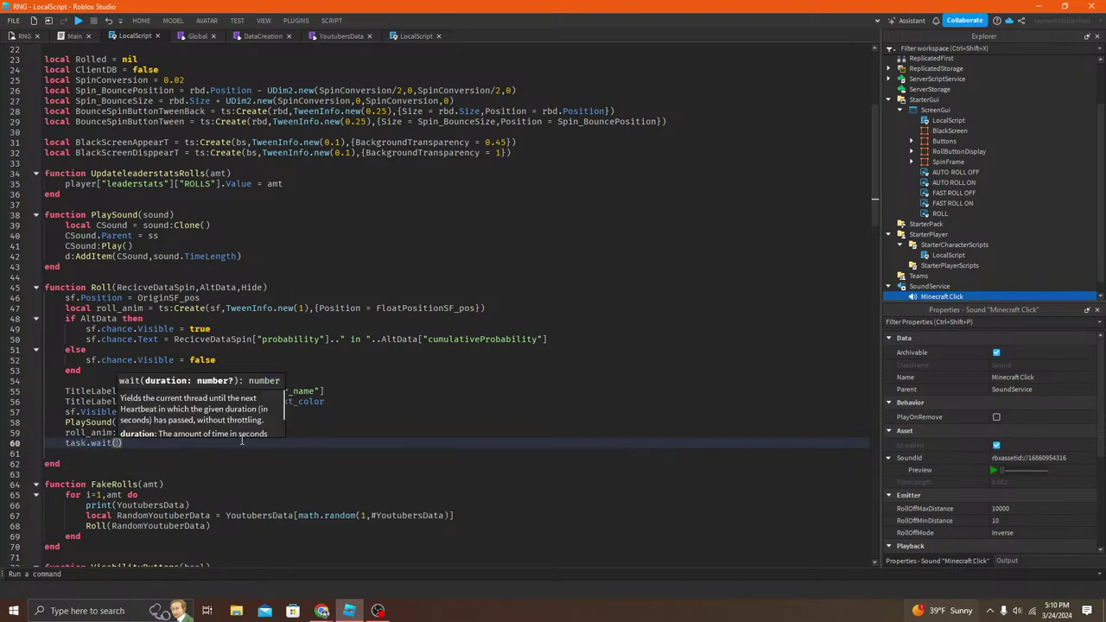
pyautogui.write('1')
pyautogui.click(301, 307)
pyautogui.write('0.25')
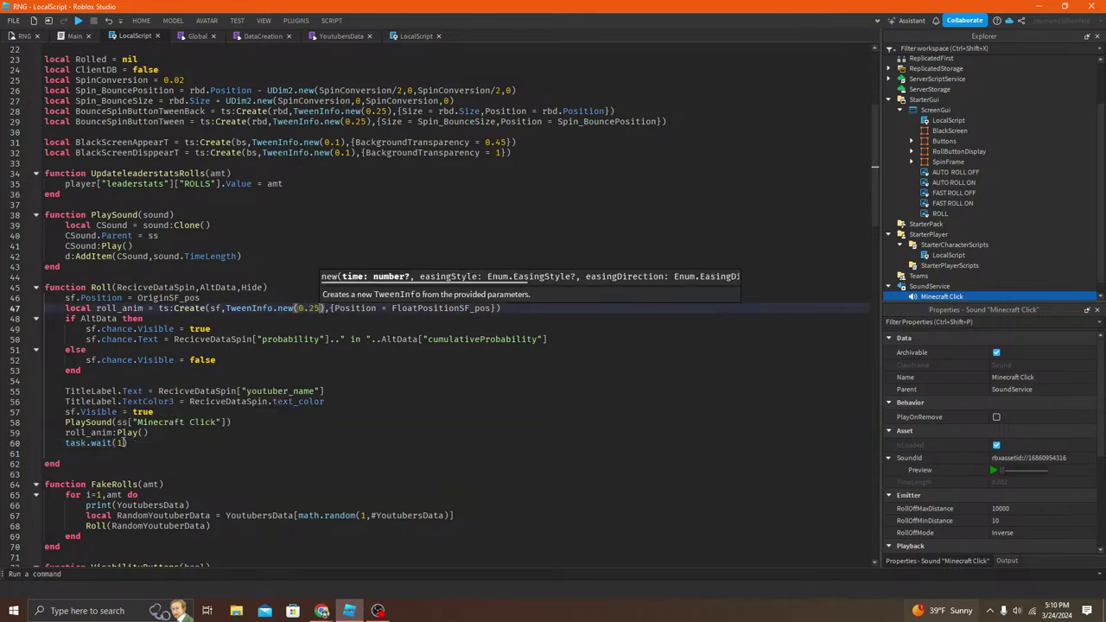
pyautogui.click(121, 442)
pyautogui.write('0.25')
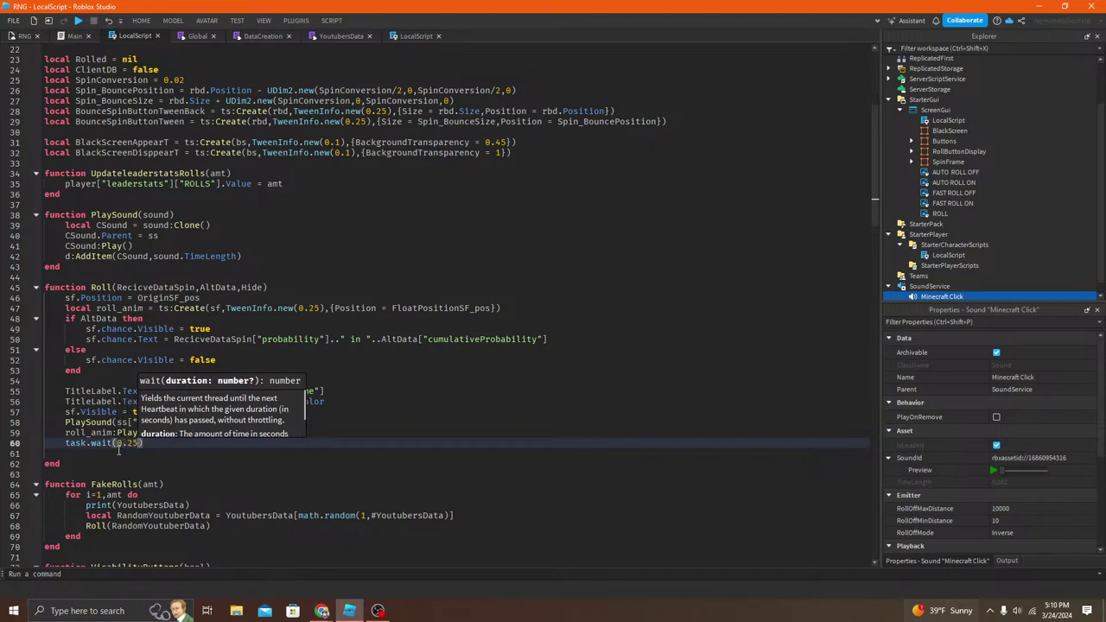
# Step: Playtest the game again, watch a roll with the shorter animation and wait, and stop the test
pyautogui.click(26, 38)
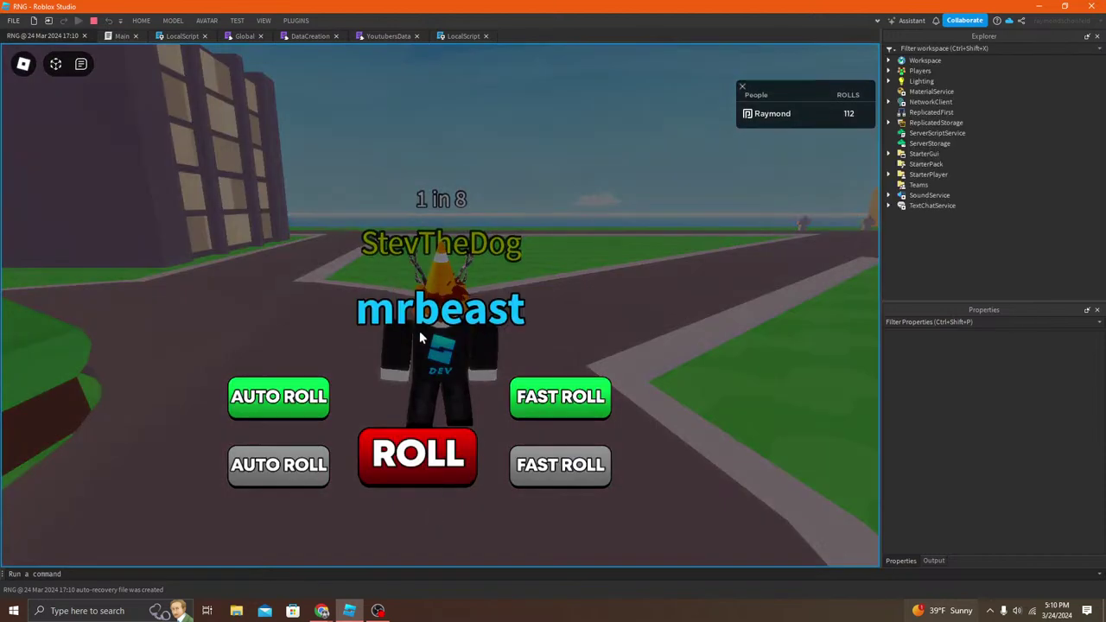
pyautogui.moveTo(421, 323); pyautogui.dragTo(415, 334, button='right')
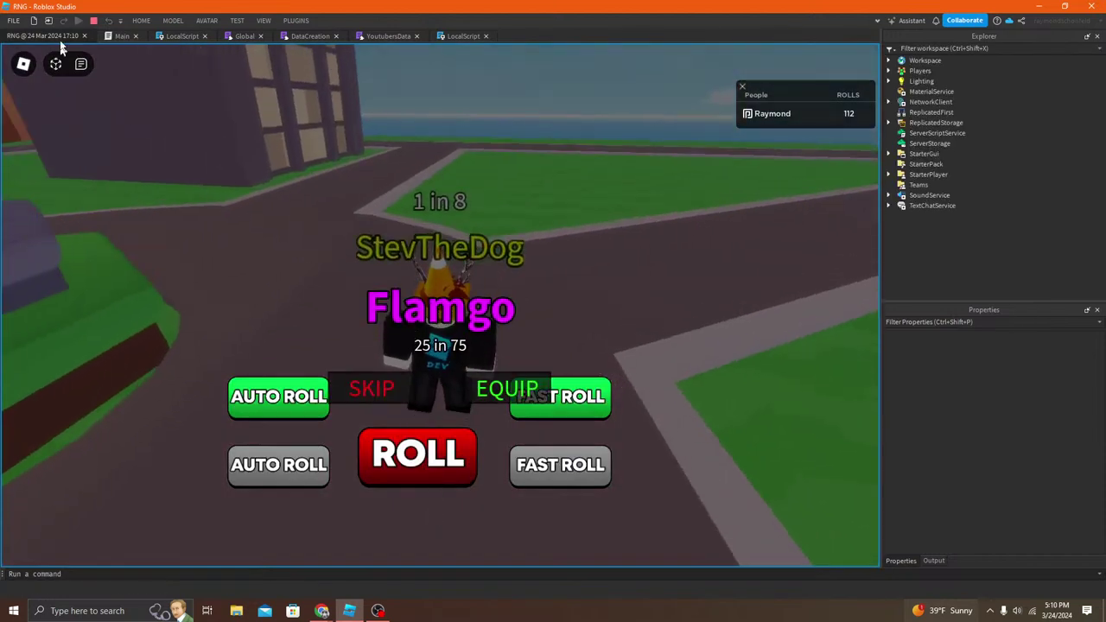
pyautogui.click(92, 20)
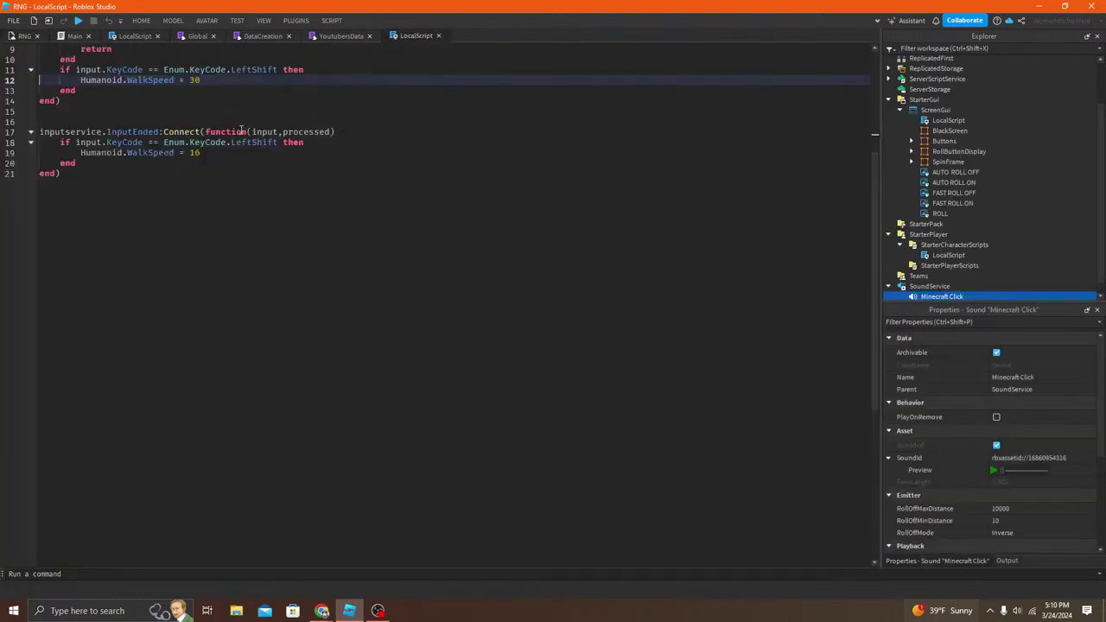
# Step: Set both the task.wait duration and the roll_anim tween duration in the Roll function to 0.50
pyautogui.click(130, 35)
pyautogui.click(132, 442)
pyautogui.press('BackSpace')
pyautogui.write('5')
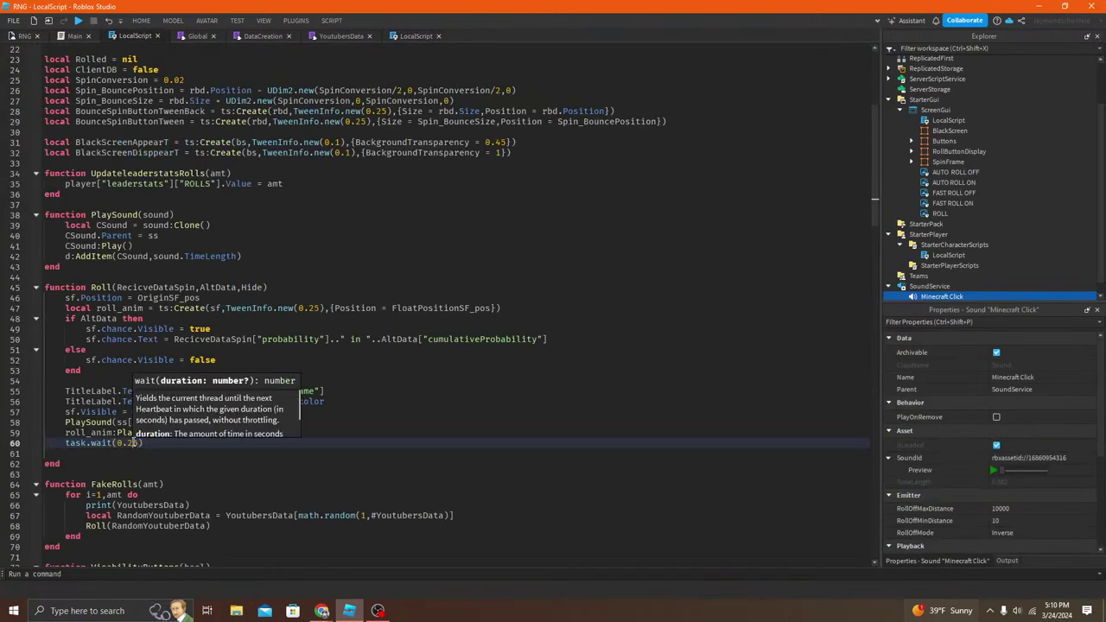
pyautogui.hotkey('shift', 'Right')
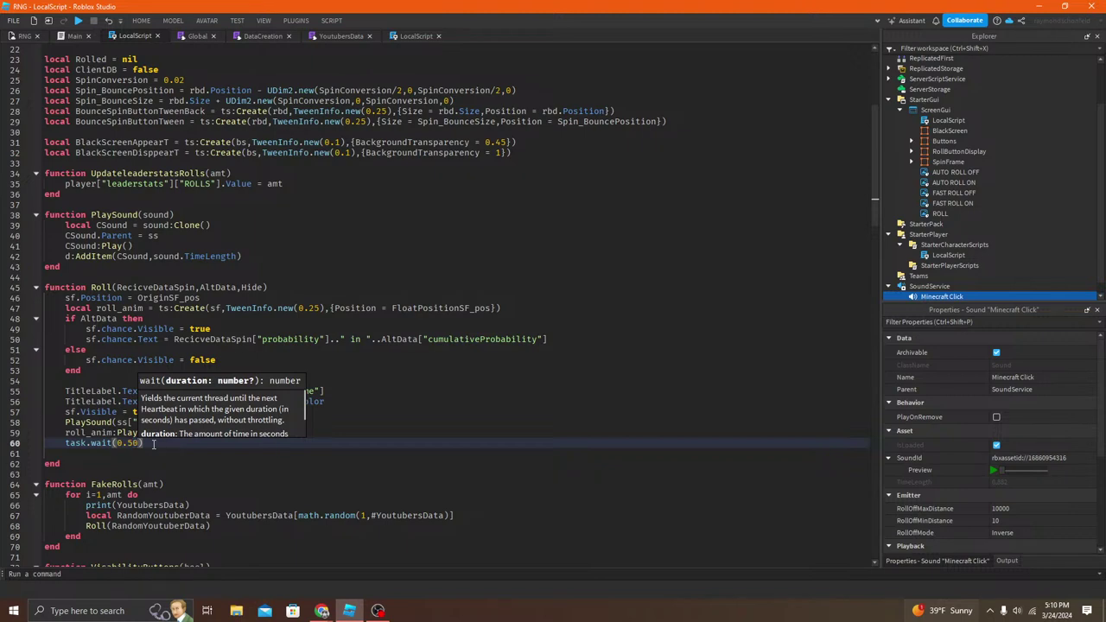
pyautogui.click(190, 451)
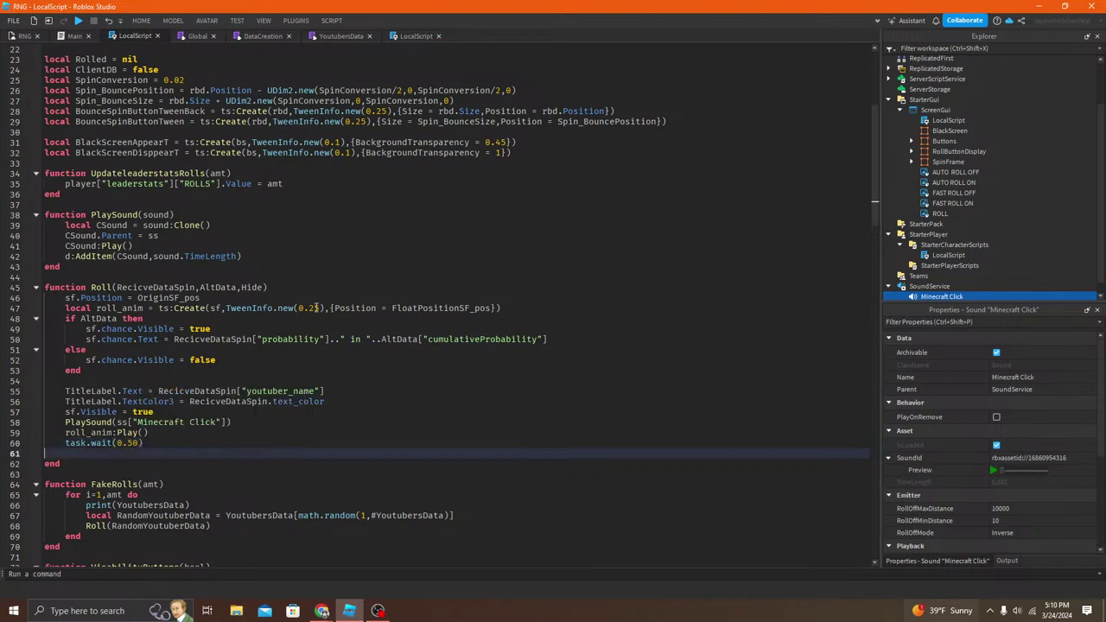
pyautogui.doubleClick(316, 308)
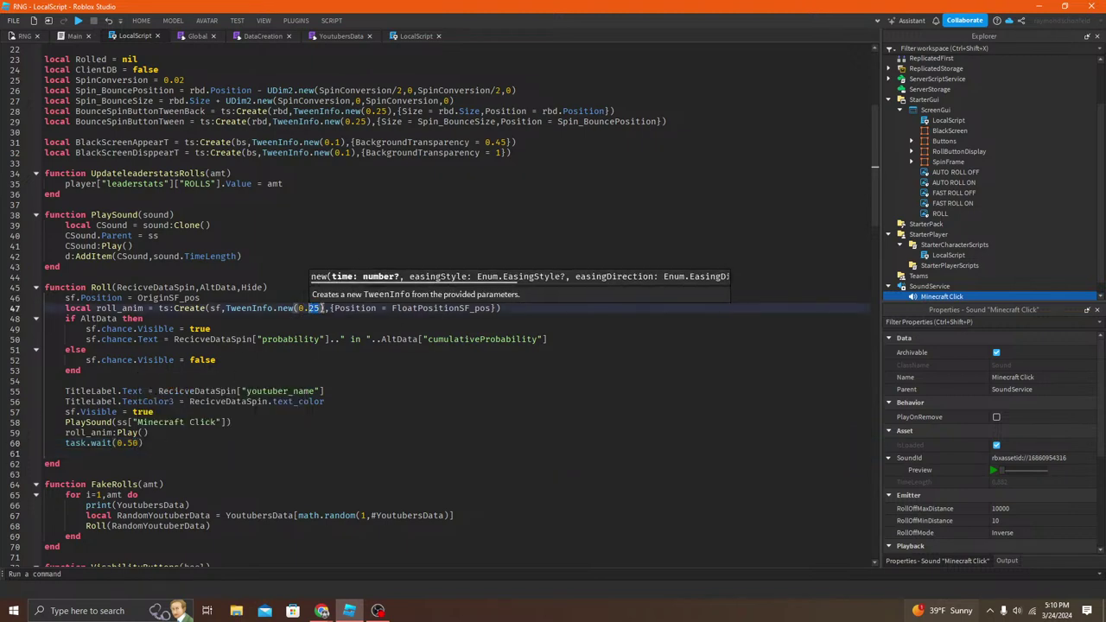
pyautogui.write('50')
# Step: Playtest the slower rolls by rolling, skipping the results and rolling again
pyautogui.click(24, 35)
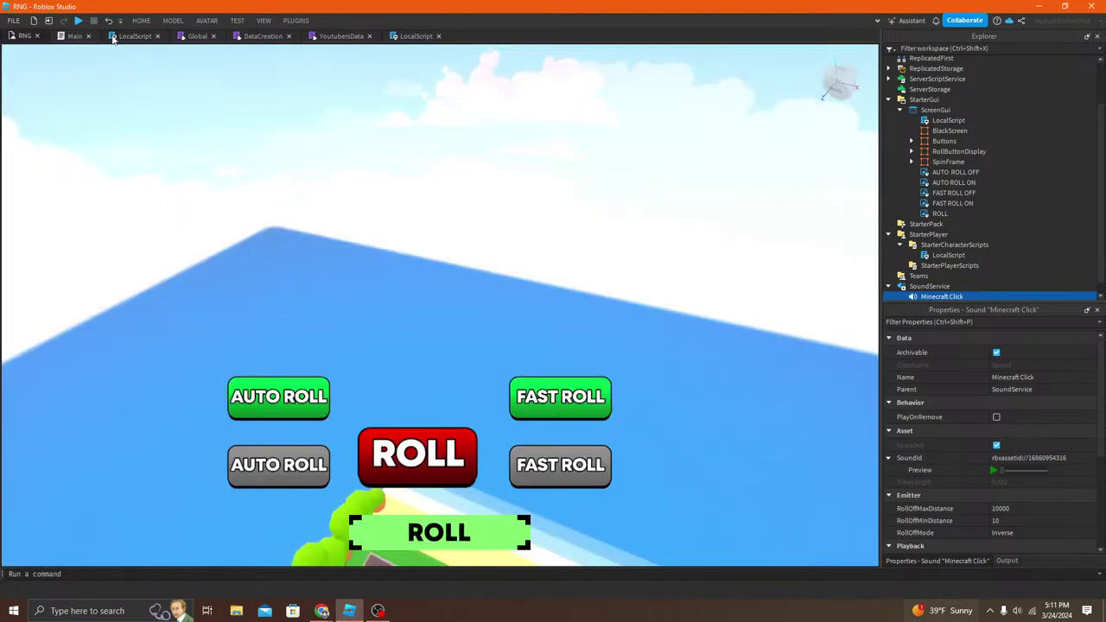
pyautogui.press('F5')
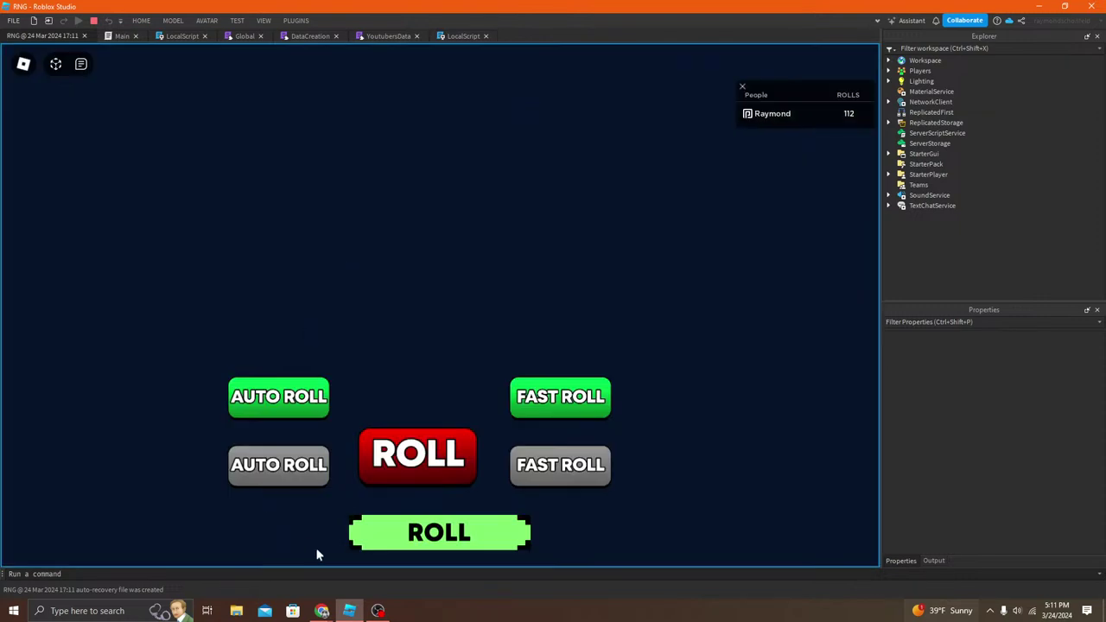
pyautogui.click(397, 531)
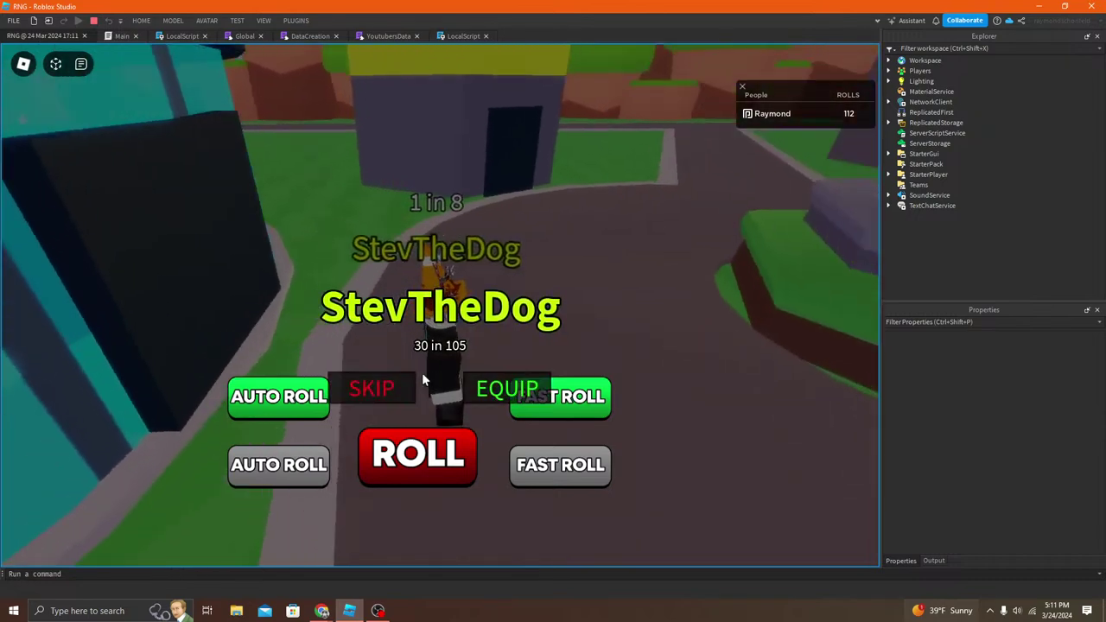
pyautogui.click(382, 392)
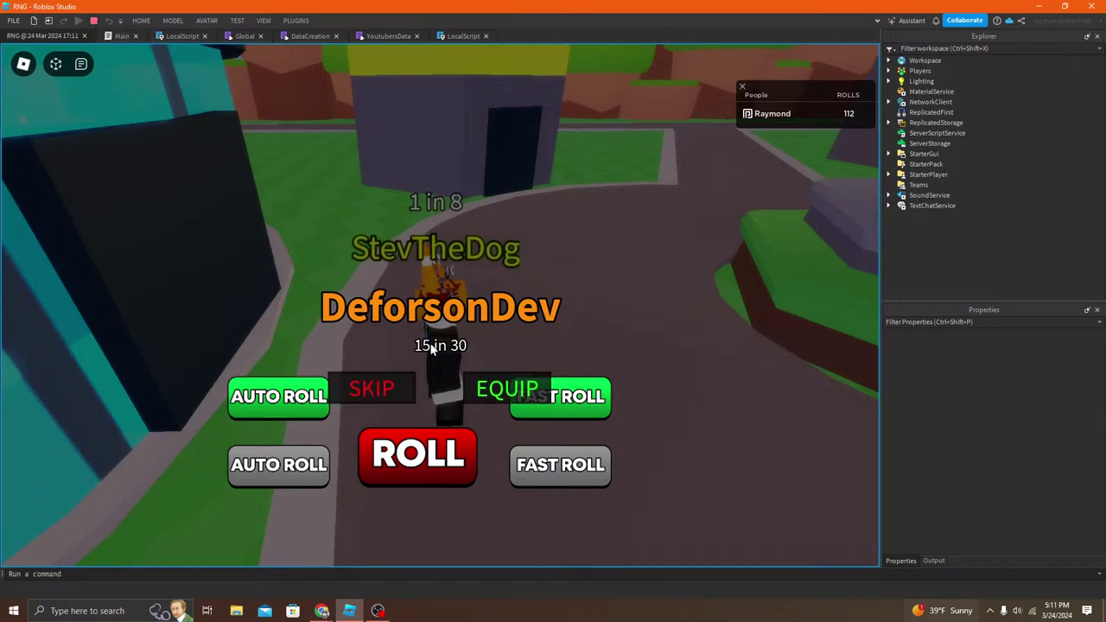
pyautogui.click(393, 389)
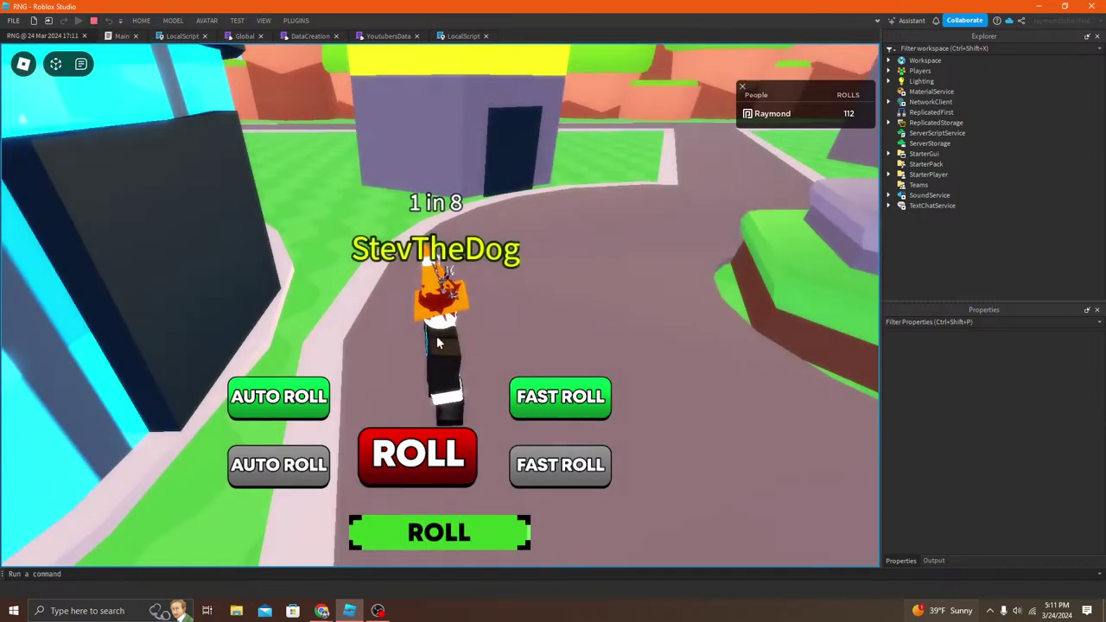
pyautogui.click(443, 529)
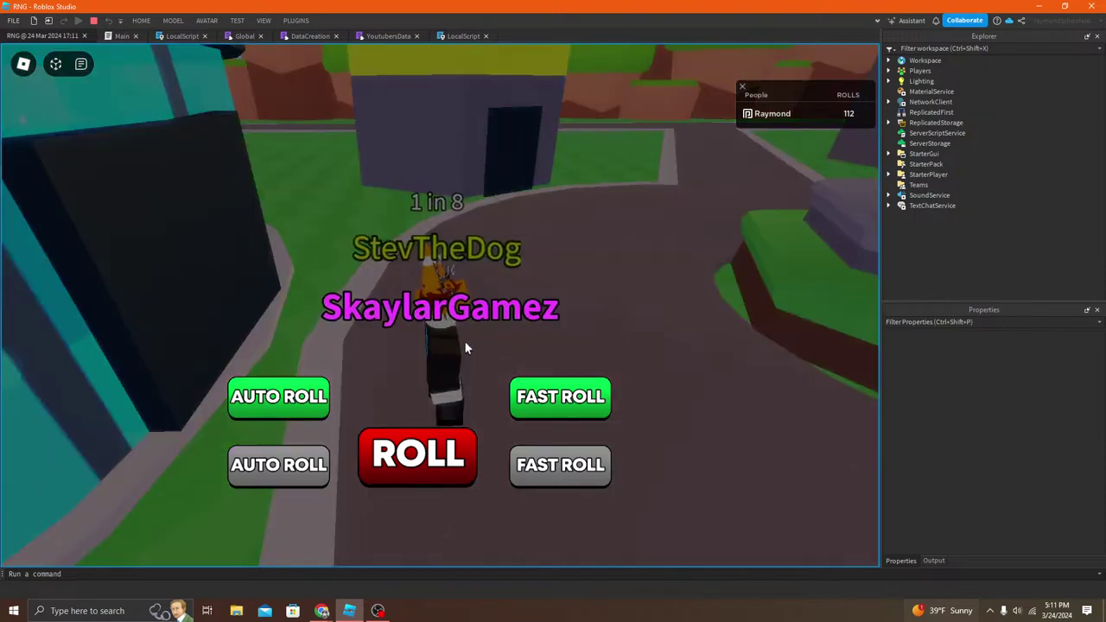
# Step: Stop the playtest and go to the roll_anim tween duration in the Roll function of the interface LocalScript
pyautogui.click(93, 20)
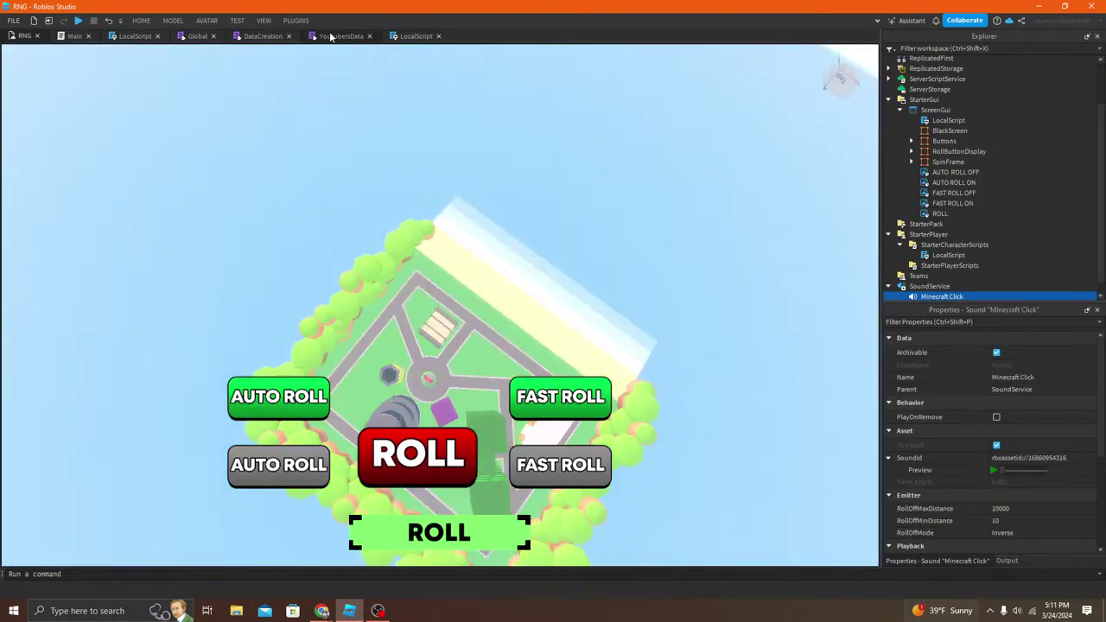
pyautogui.click(263, 36)
pyautogui.click(189, 37)
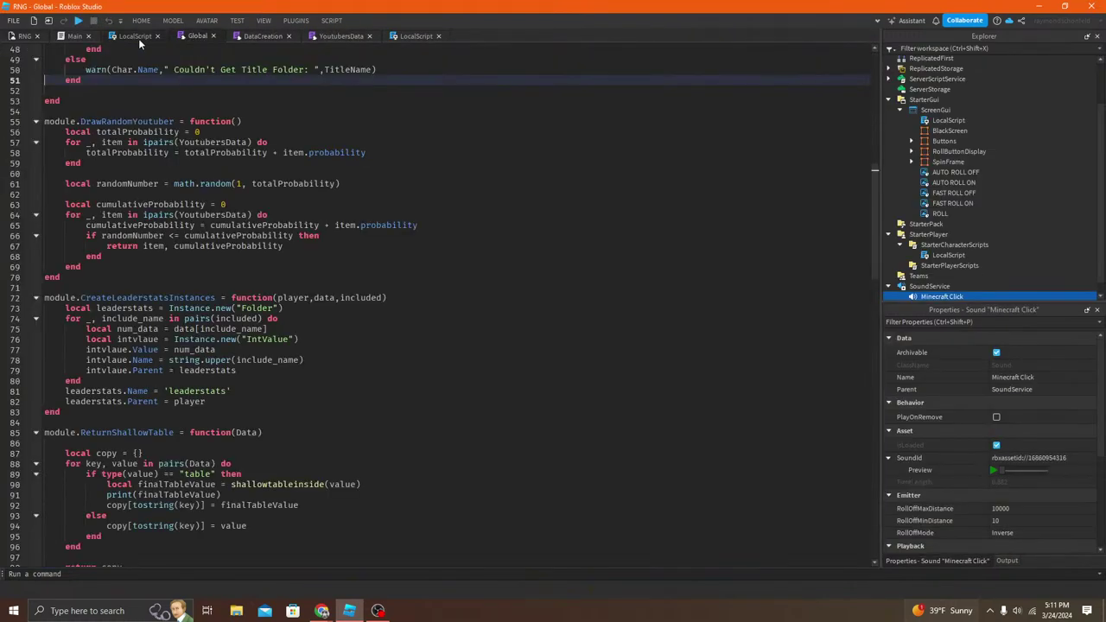
pyautogui.click(137, 36)
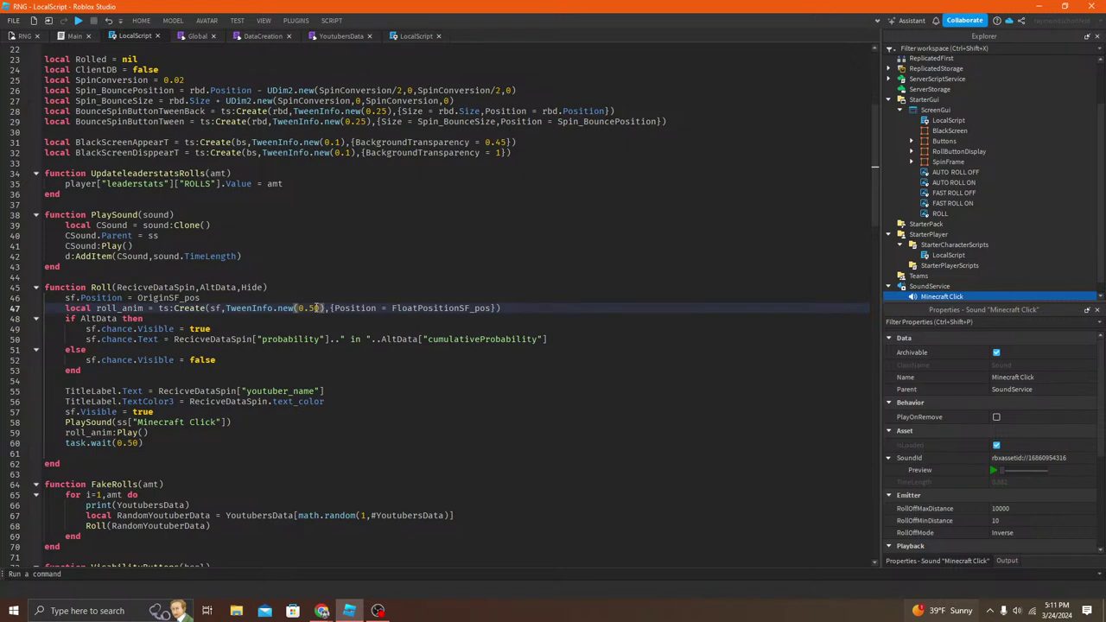
pyautogui.click(315, 308)
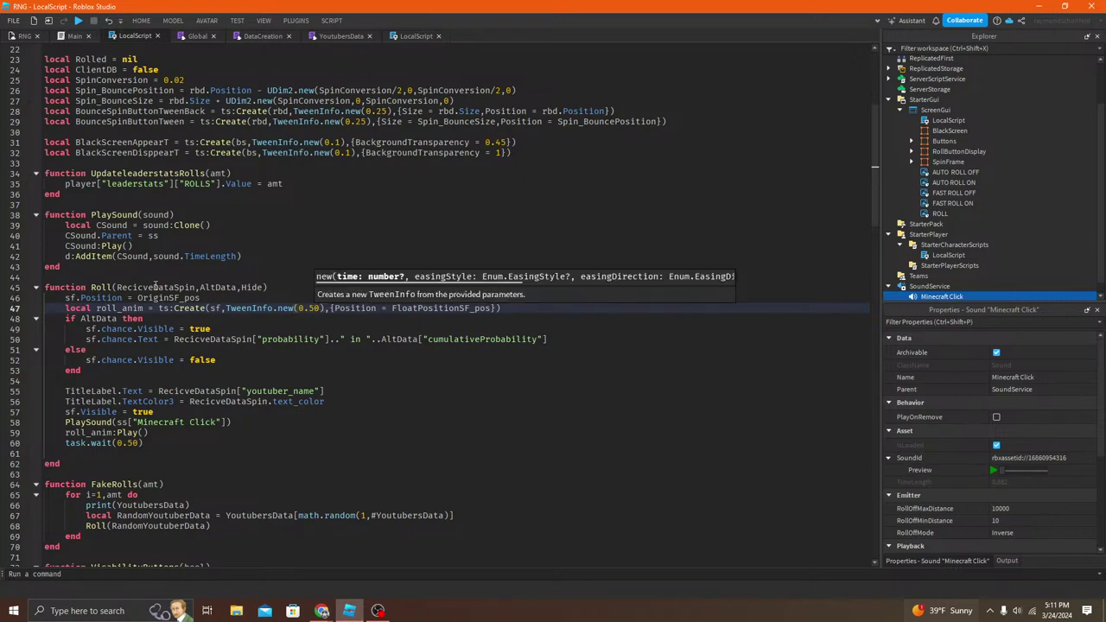
# Step: Return to the game view, move the camera closer to the map and start a new playtest
pyautogui.click(26, 37)
pyautogui.moveTo(189, 124); pyautogui.dragTo(304, 131, button='right')
pyautogui.scroll(4, 303, 131)
pyautogui.press('e')
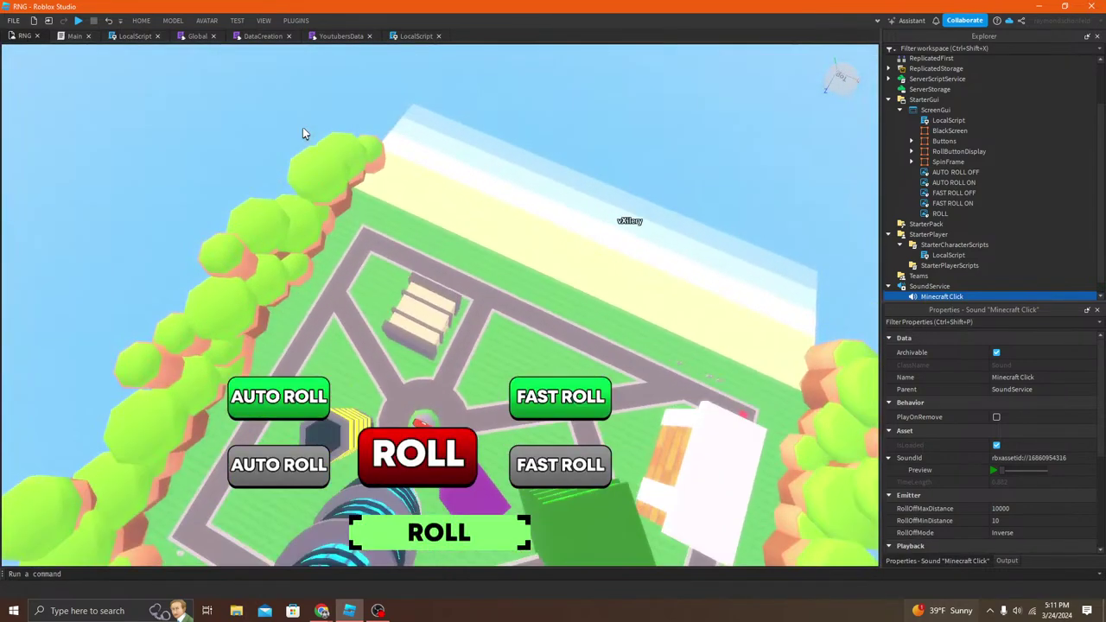
pyautogui.moveTo(163, 12)
pyautogui.mouseDown()
pyautogui.moveTo(172, 25)
pyautogui.moveTo(175, 2)
pyautogui.mouseUp()
pyautogui.click(545, 44)
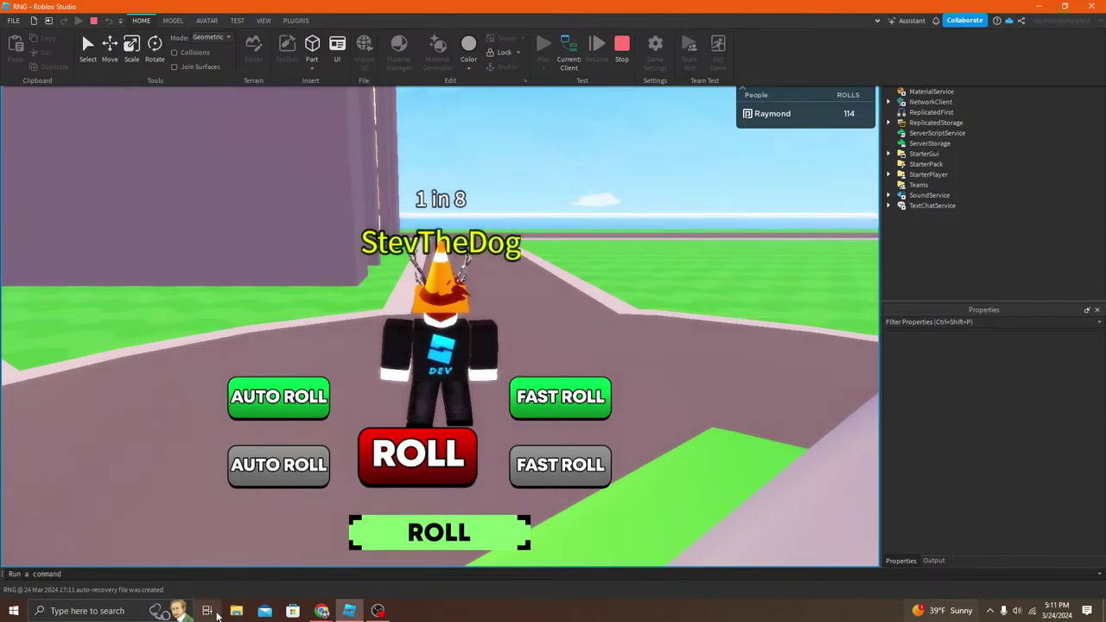
pyautogui.click(376, 609)
pyautogui.click(454, 412)
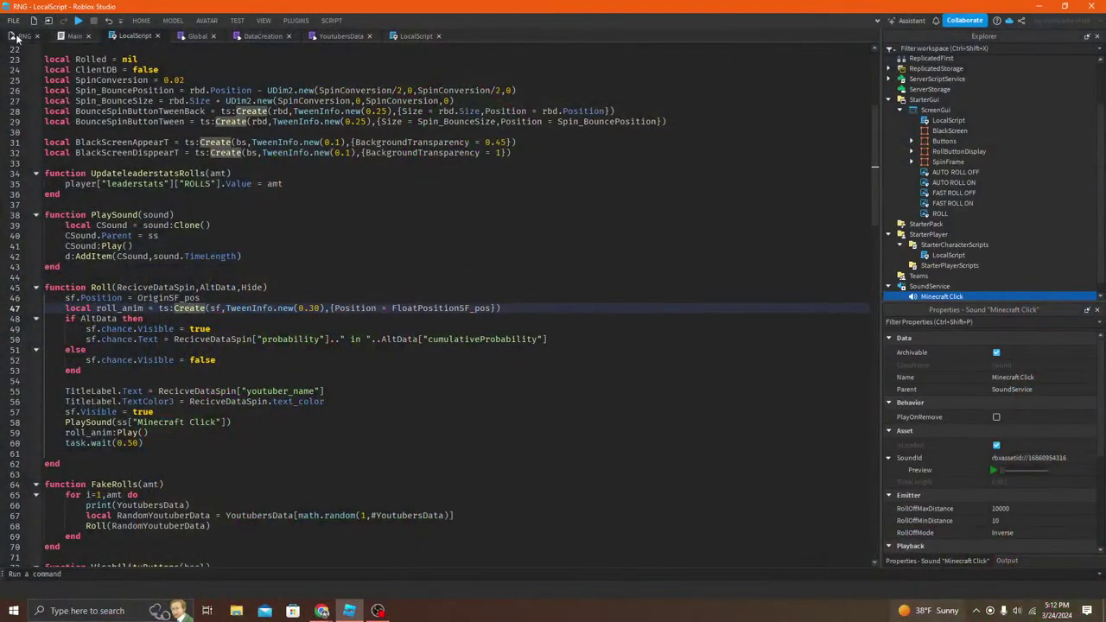
# Step: Playtest one roll with the roll_anim tween duration at 0.30 and stop the test
pyautogui.click(19, 36)
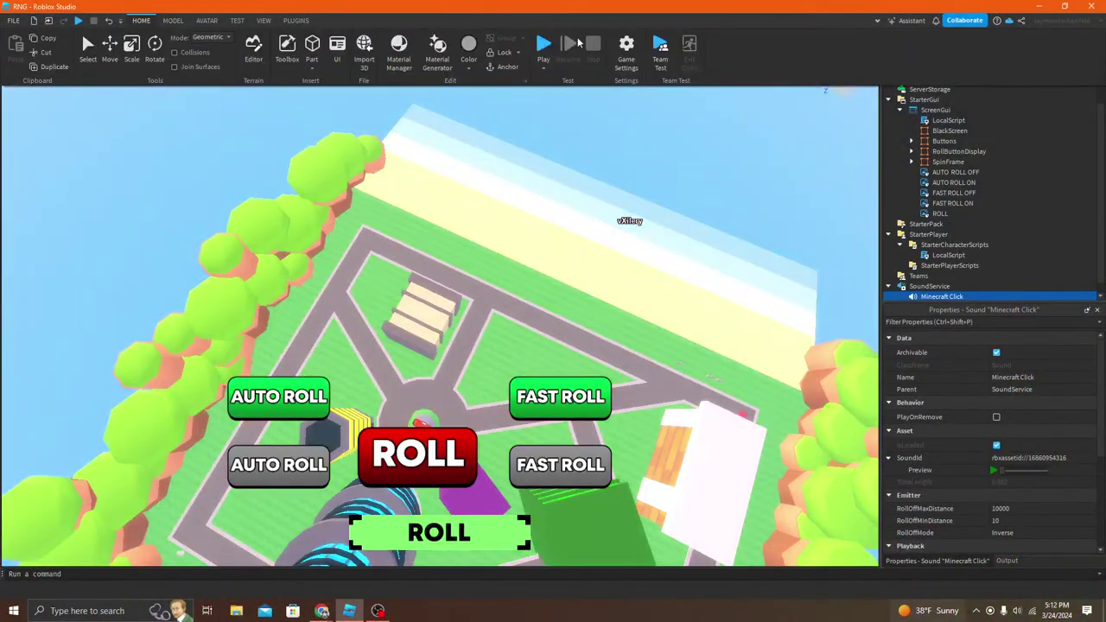
pyautogui.click(544, 44)
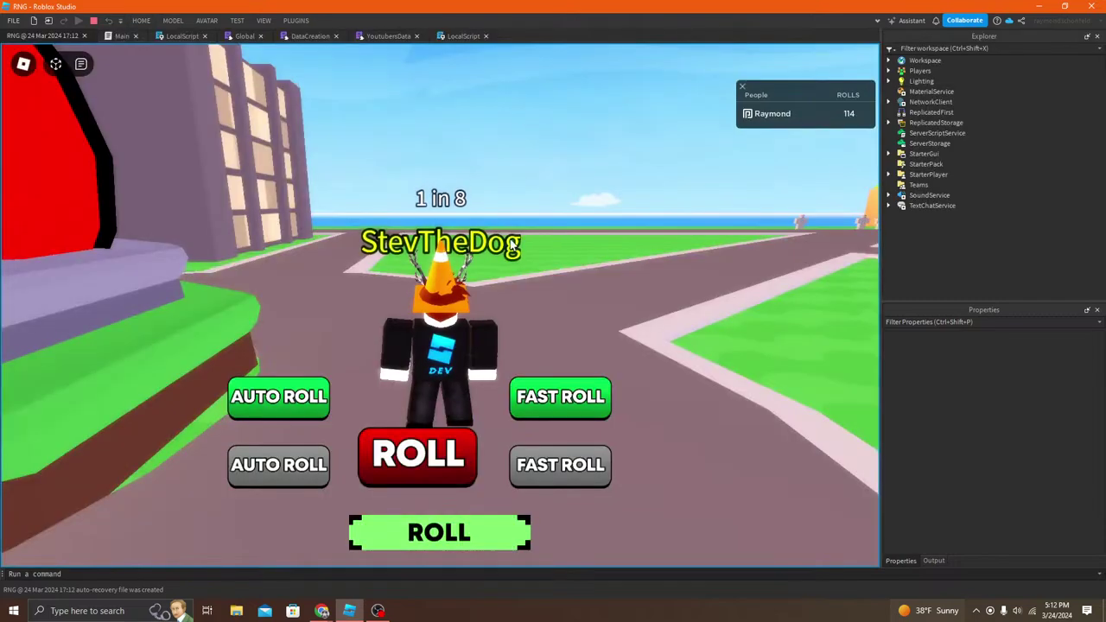
pyautogui.click(443, 523)
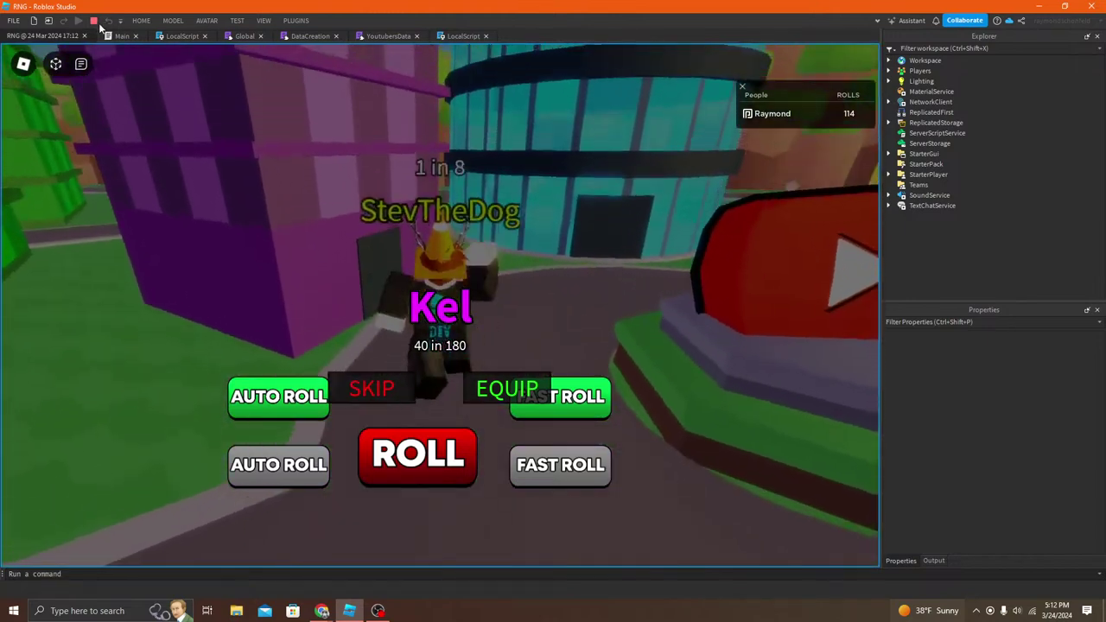
pyautogui.click(94, 20)
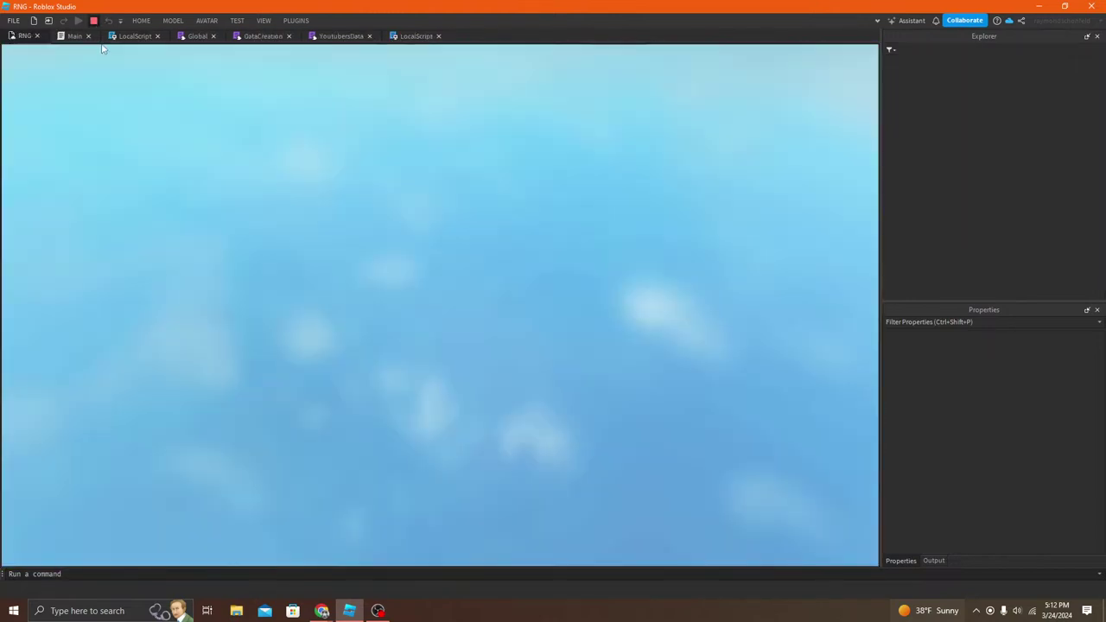
# Step: Set the task.wait duration at the end of the Roll function to 0.30
pyautogui.click(132, 35)
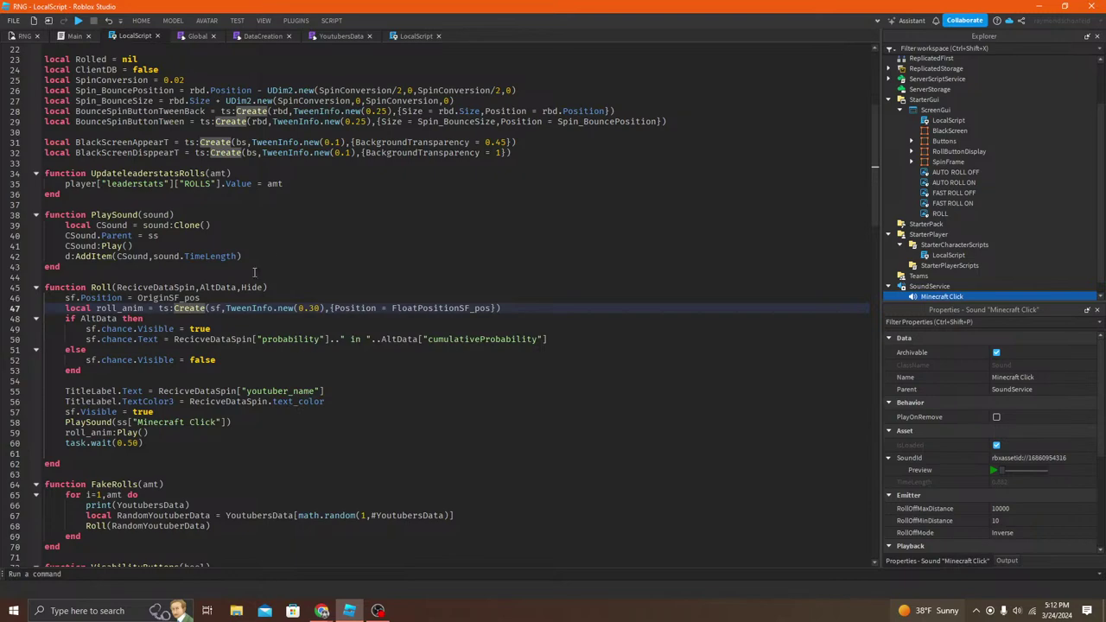
pyautogui.click(133, 443)
pyautogui.press('BackSpace')
pyautogui.write('3')
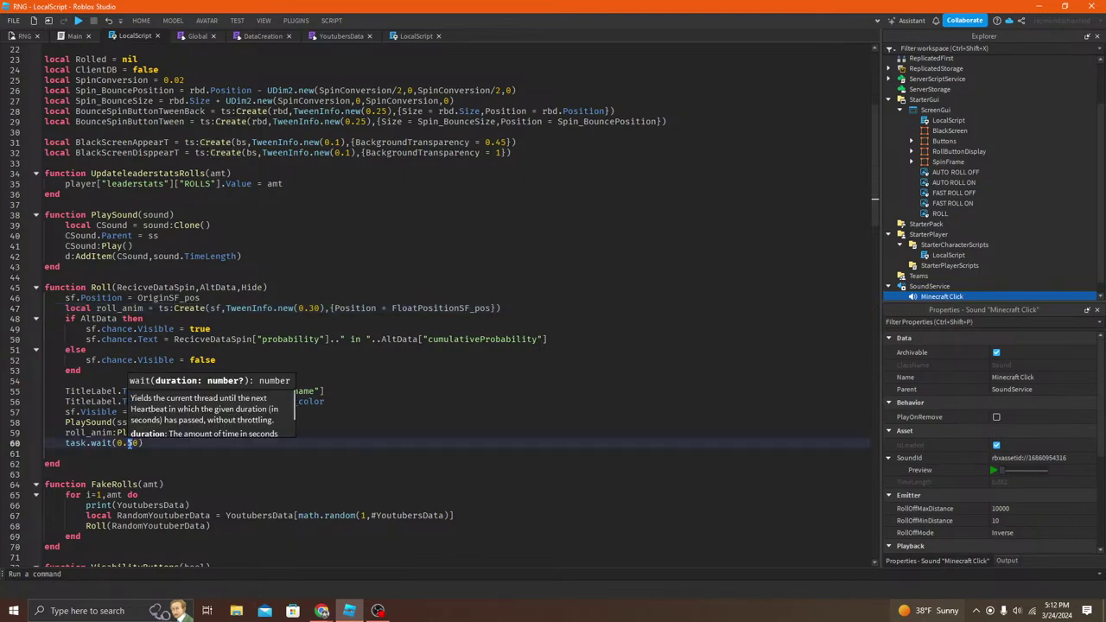
# Step: Playtest the new wait time by rolling twice, skipping both results, and stop the test
pyautogui.click(21, 35)
pyautogui.click(141, 20)
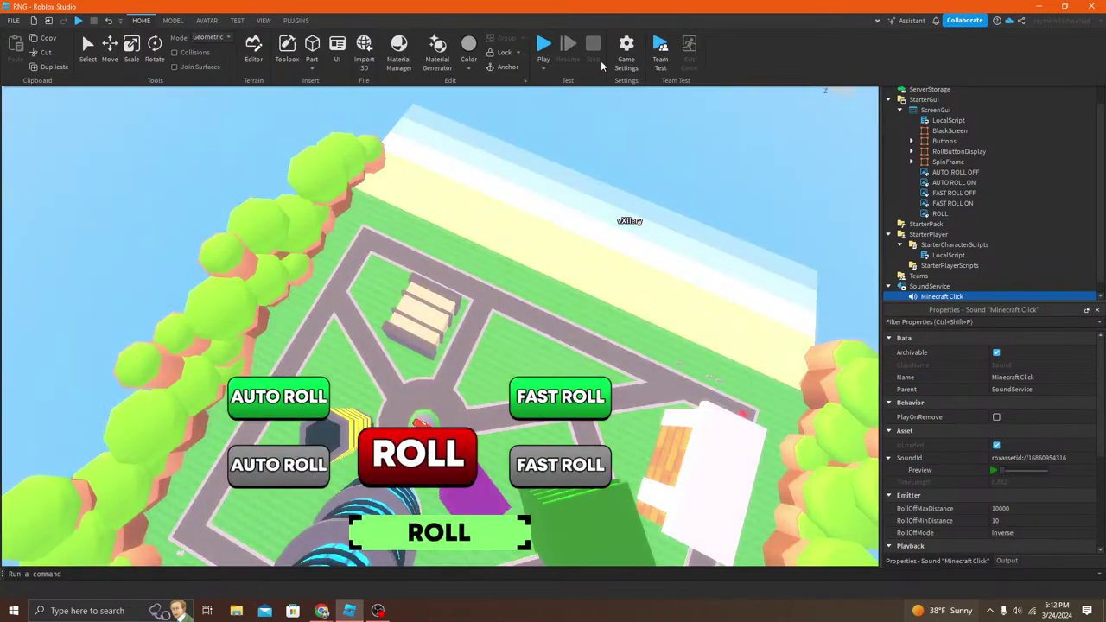
pyautogui.press('F5')
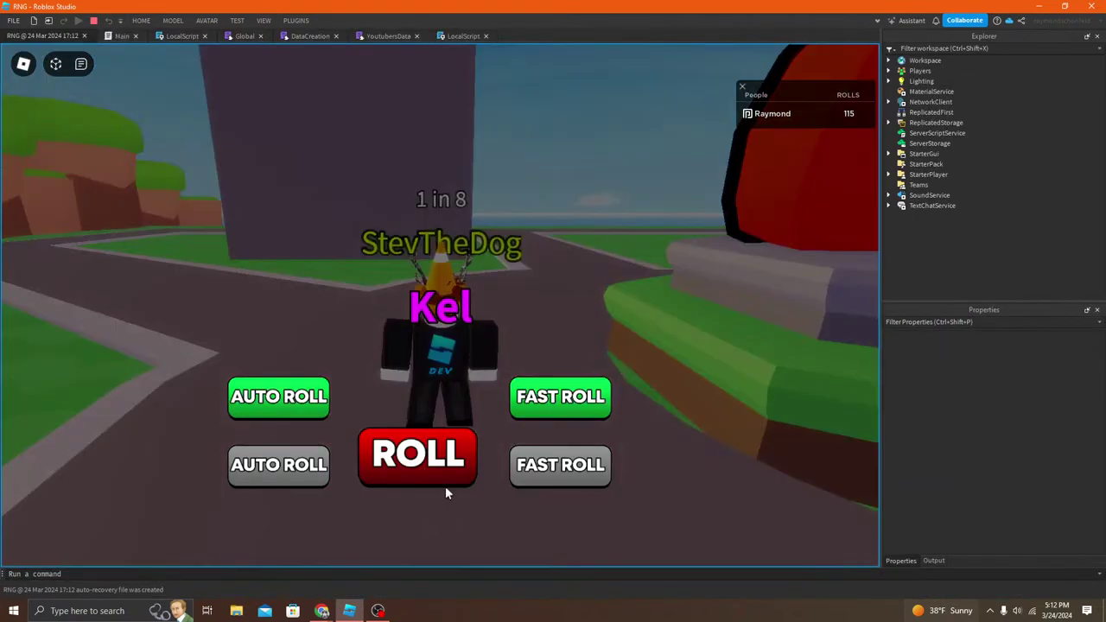
pyautogui.moveTo(449, 404); pyautogui.dragTo(449, 404, button='right')
pyautogui.press('w')
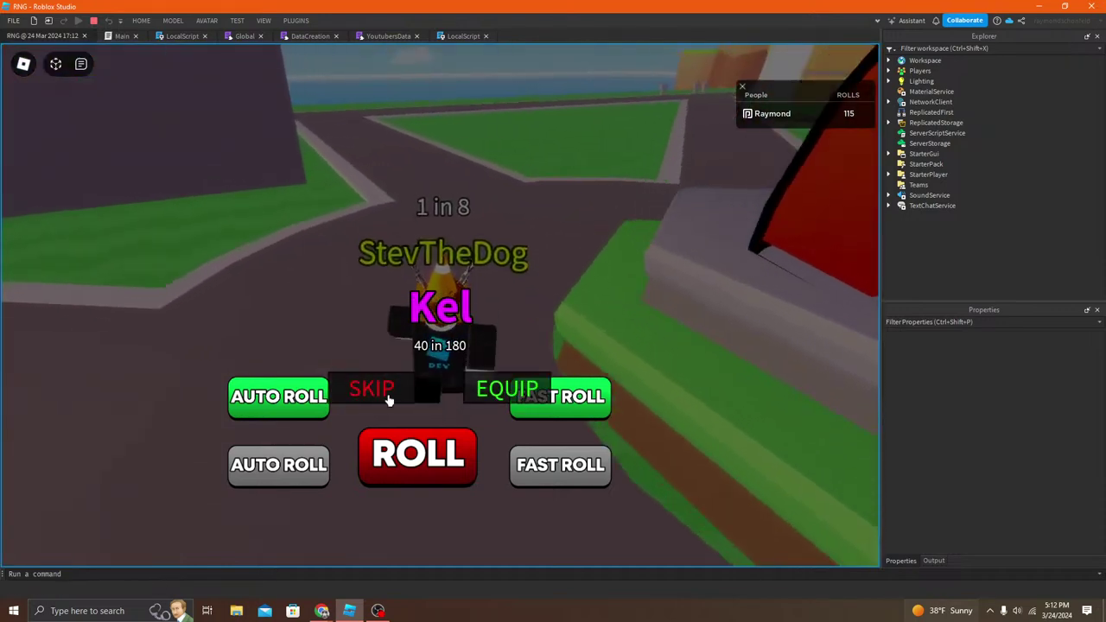
pyautogui.click(384, 394)
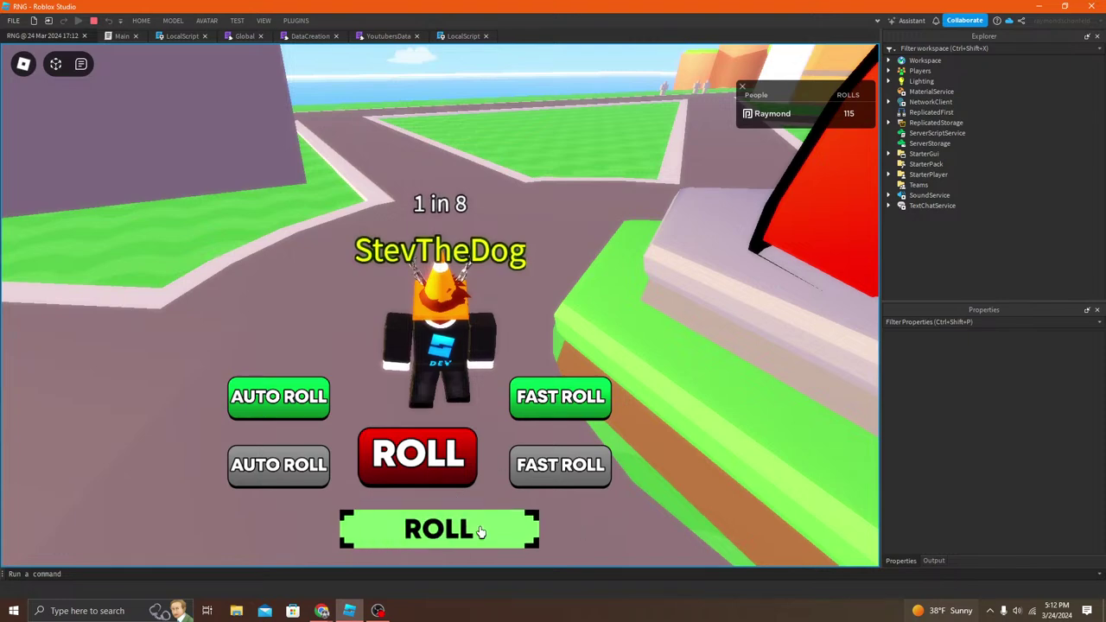
pyautogui.click(447, 526)
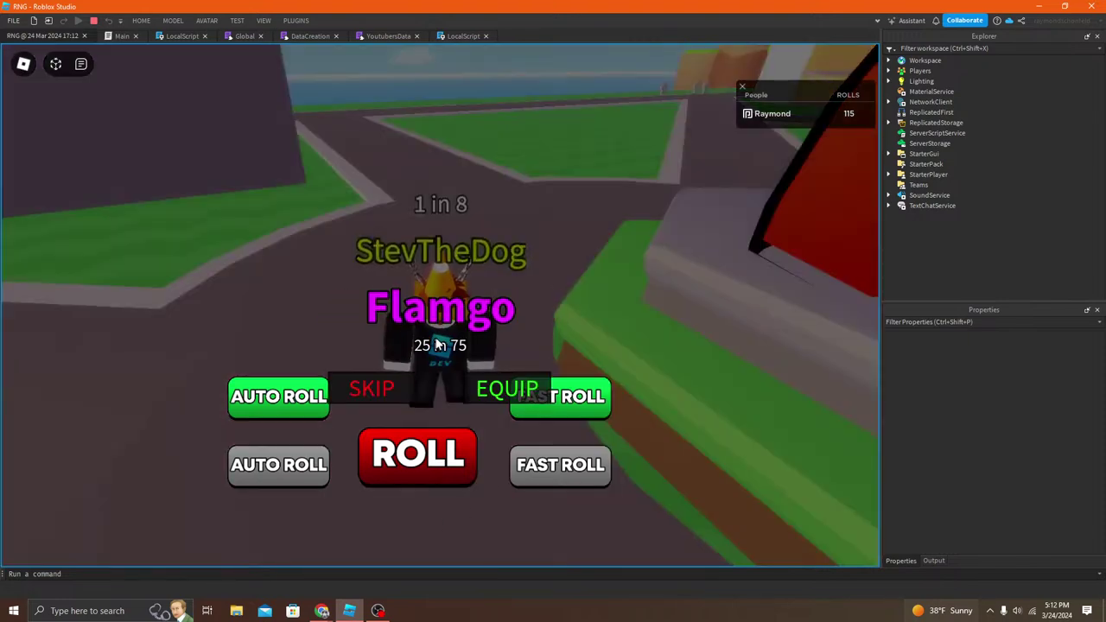
pyautogui.click(368, 391)
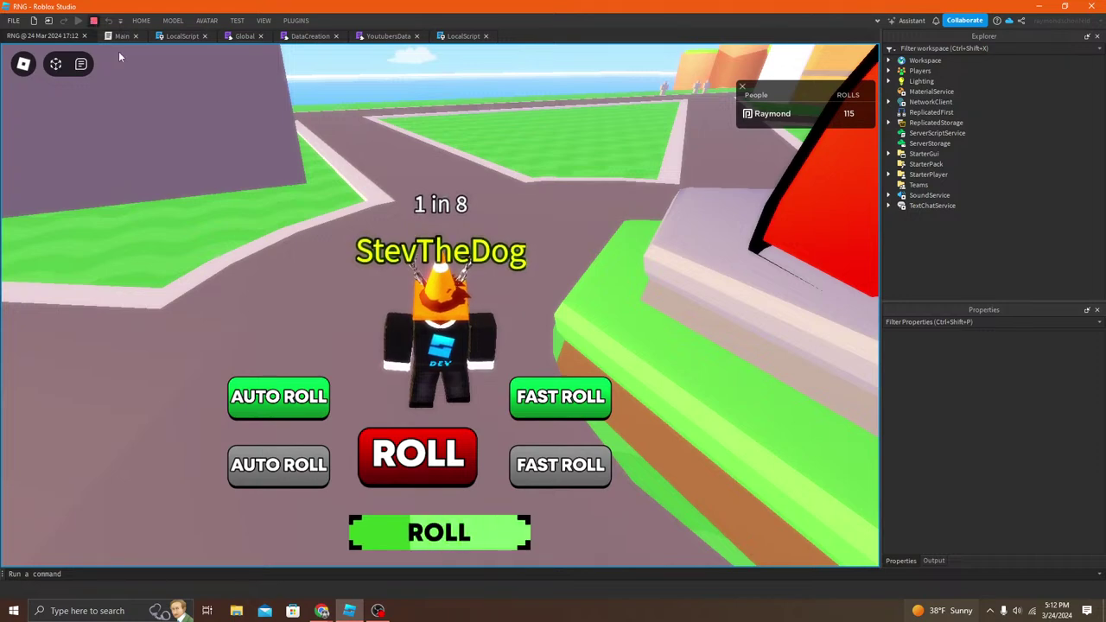
pyautogui.click(93, 19)
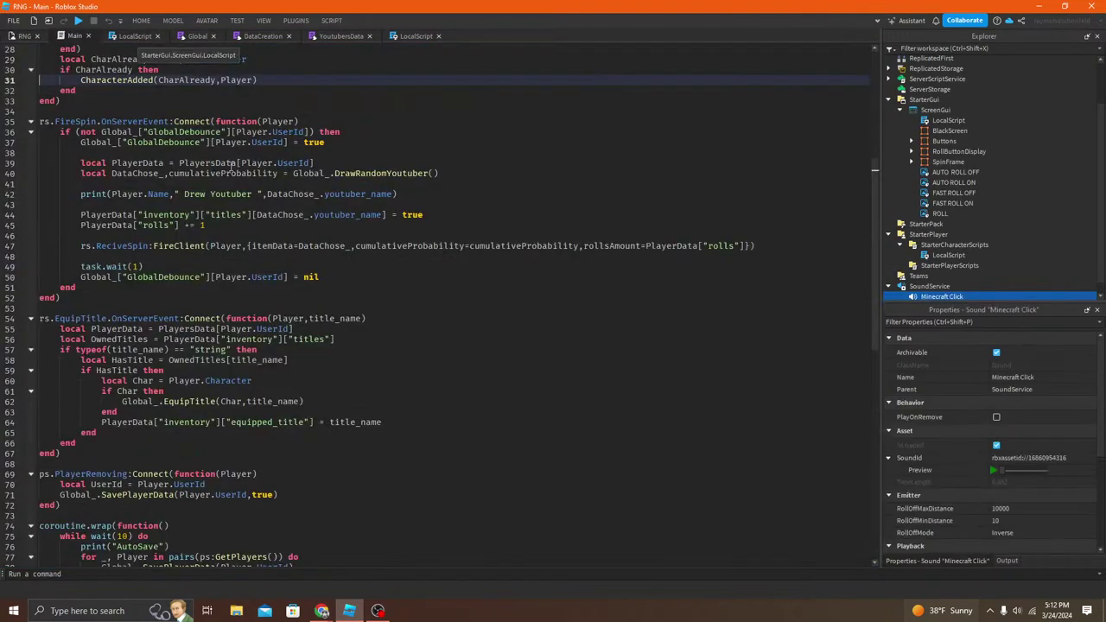
# Step: Look through the Main, interface, Global and walk-speed scripts for the code that controls the delay between rolls
pyautogui.scroll(-6, 248, 192)
pyautogui.click(129, 36)
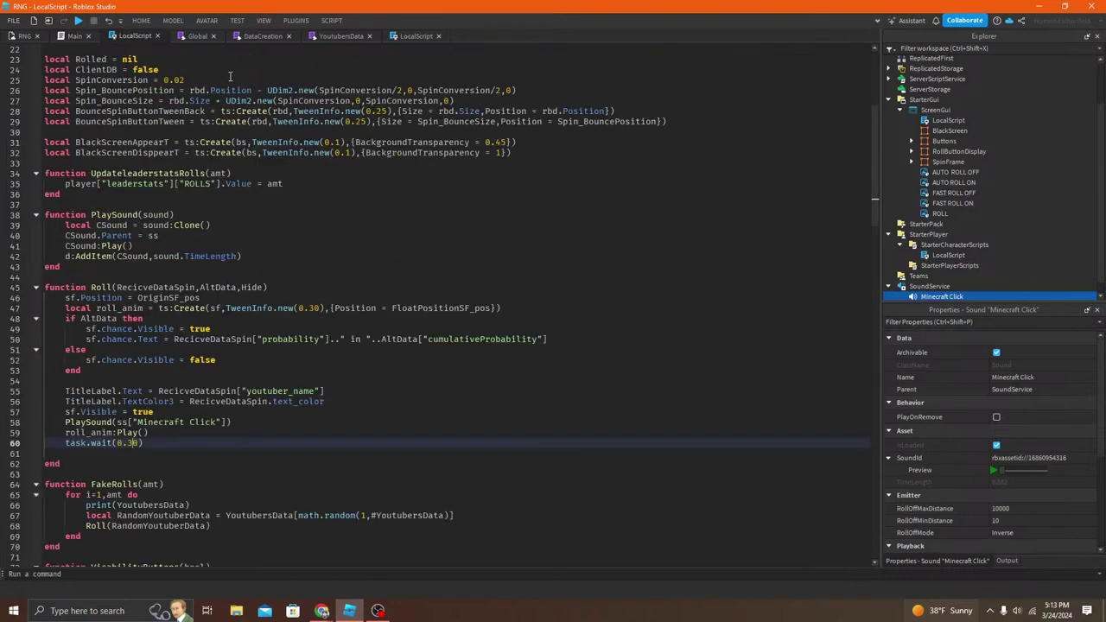
pyautogui.scroll(-13, 320, 117)
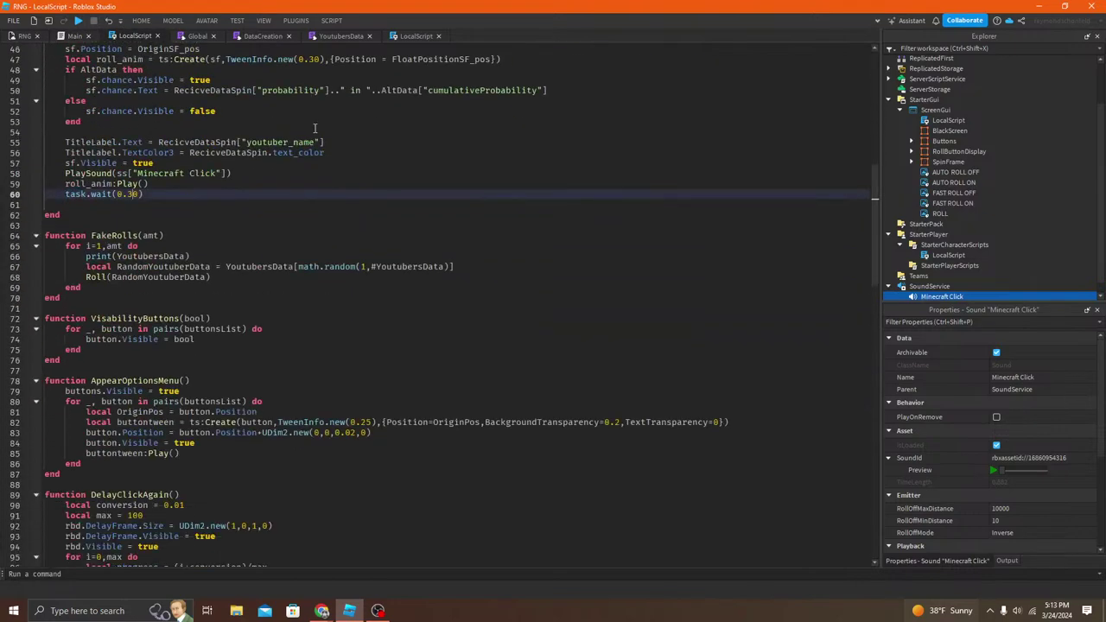
pyautogui.scroll(-1, 340, 161)
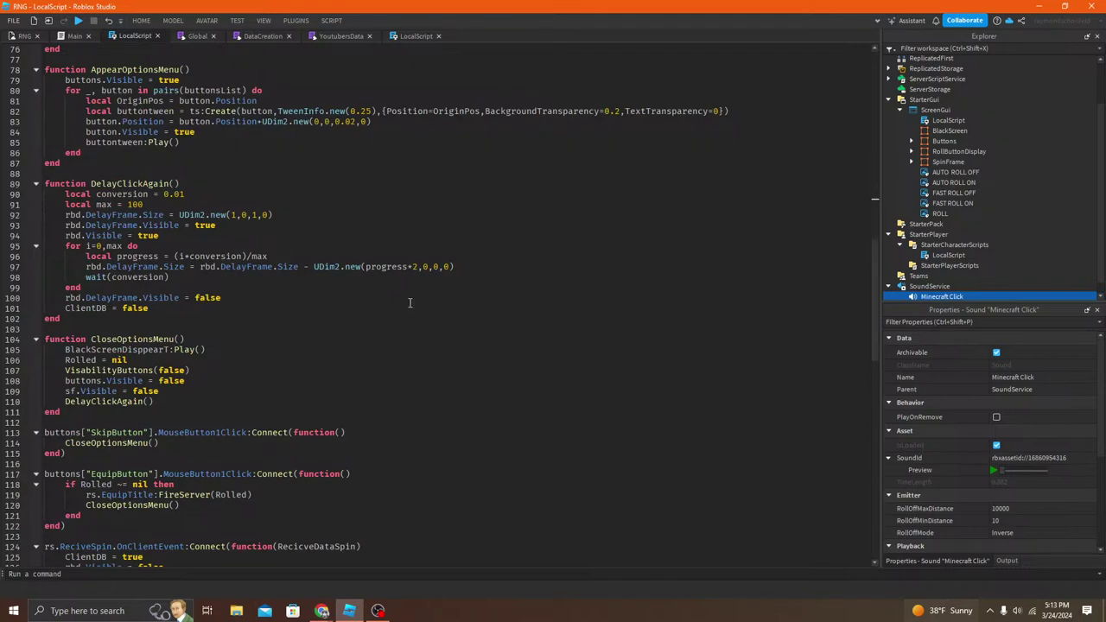
pyautogui.scroll(-5, 411, 302)
pyautogui.scroll(-7, 402, 300)
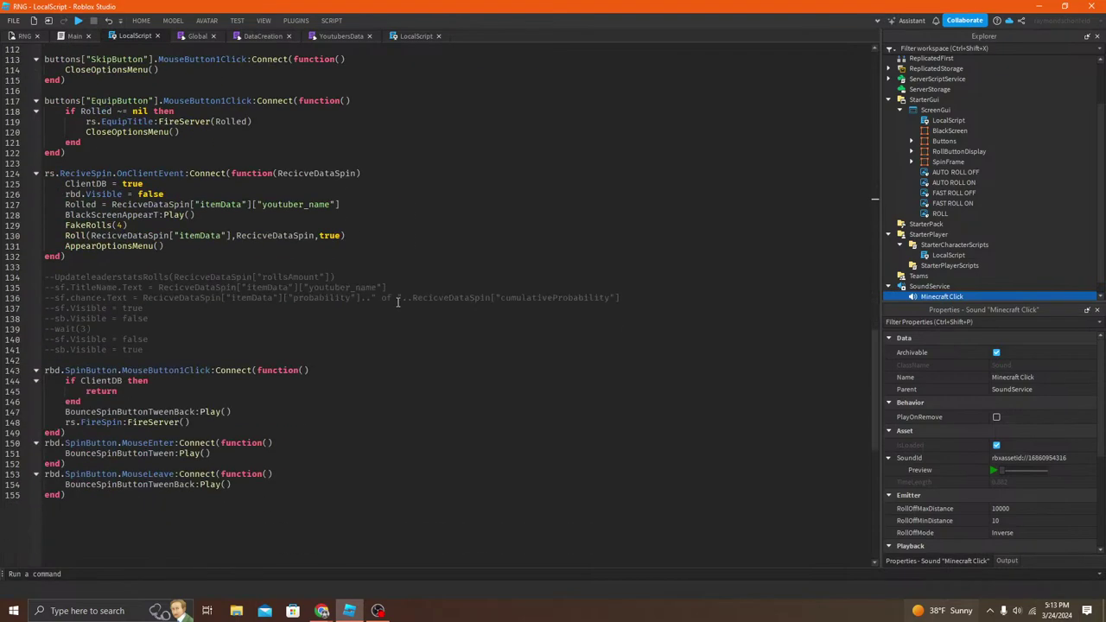
pyautogui.scroll(8, 398, 300)
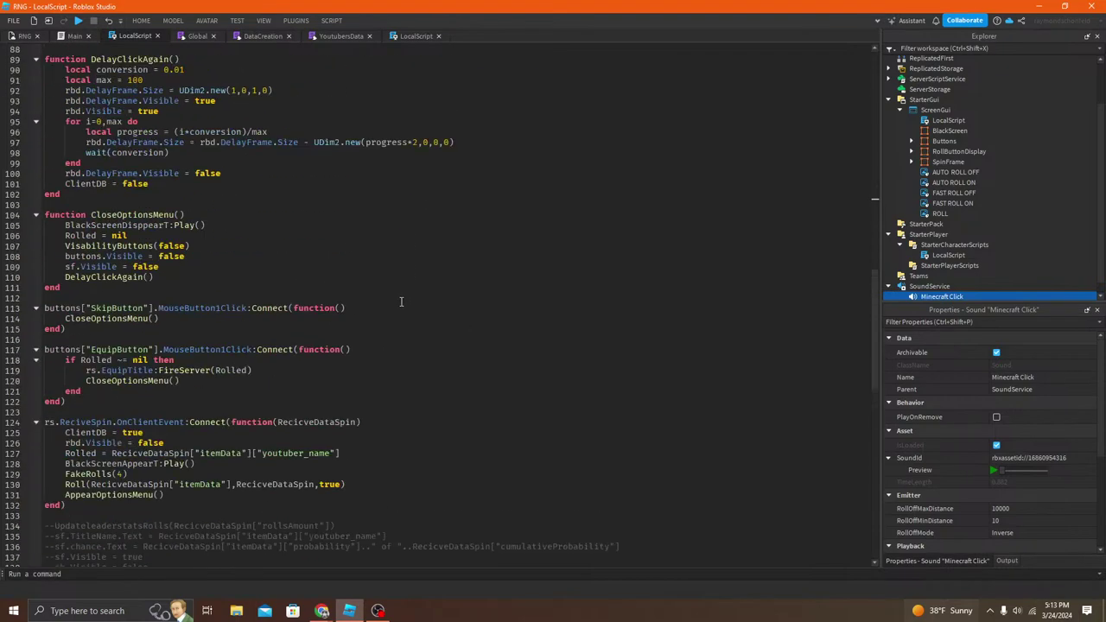
pyautogui.scroll(5, 401, 301)
pyautogui.click(196, 36)
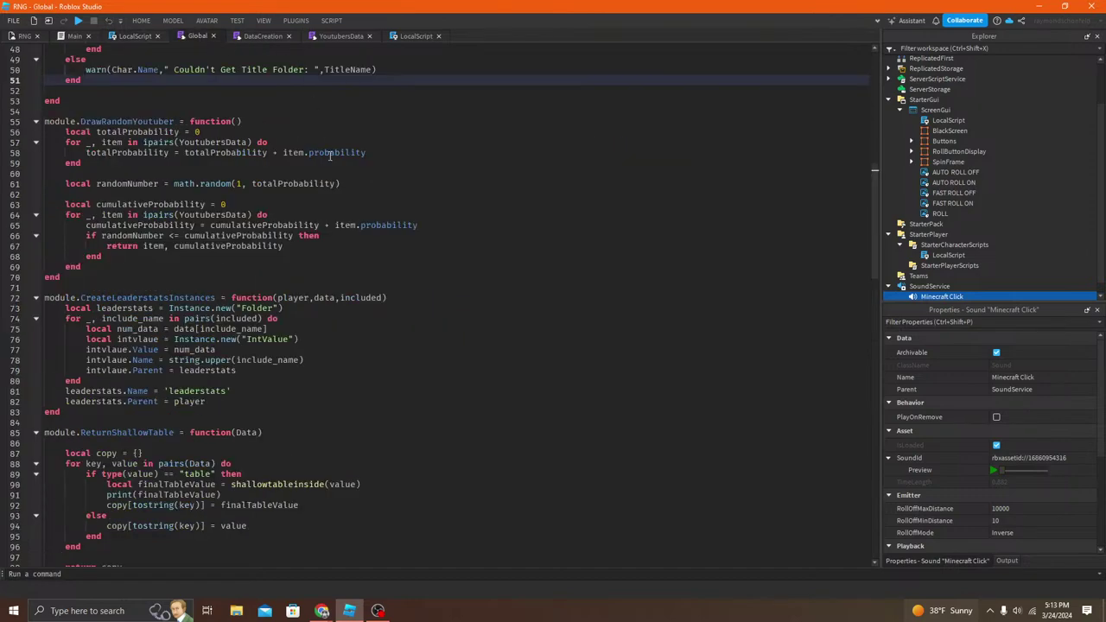
pyautogui.click(249, 36)
pyautogui.click(415, 36)
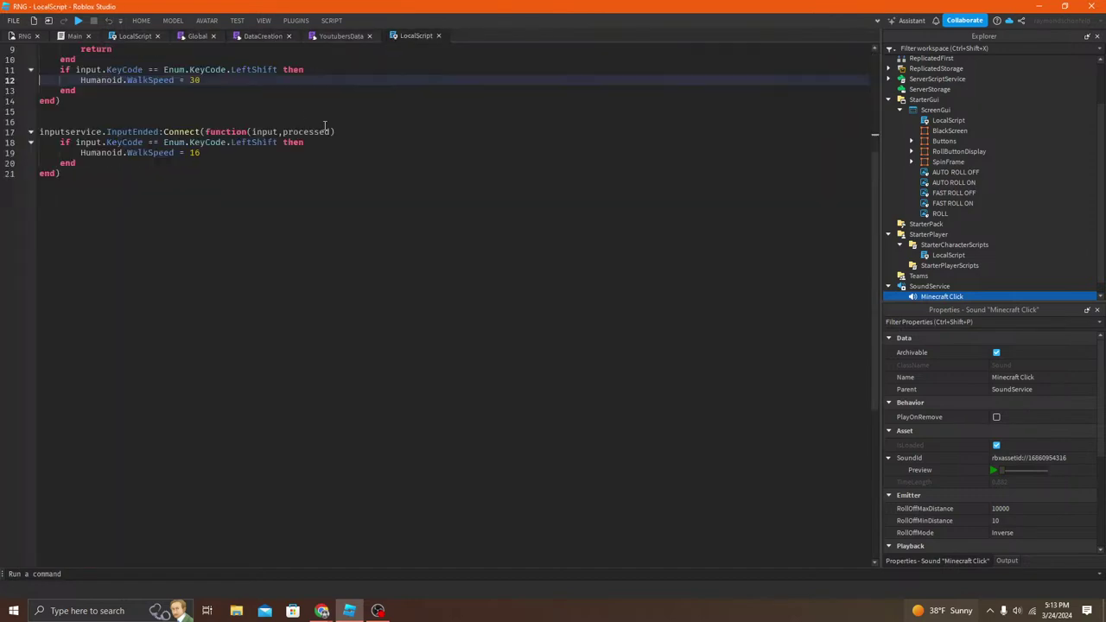
pyautogui.scroll(3, 197, 113)
# Step: Set the max variable in the interface LocalScript's DelayClickAgain function to 10
pyautogui.click(134, 36)
pyautogui.scroll(-7, 198, 261)
pyautogui.scroll(6, 198, 261)
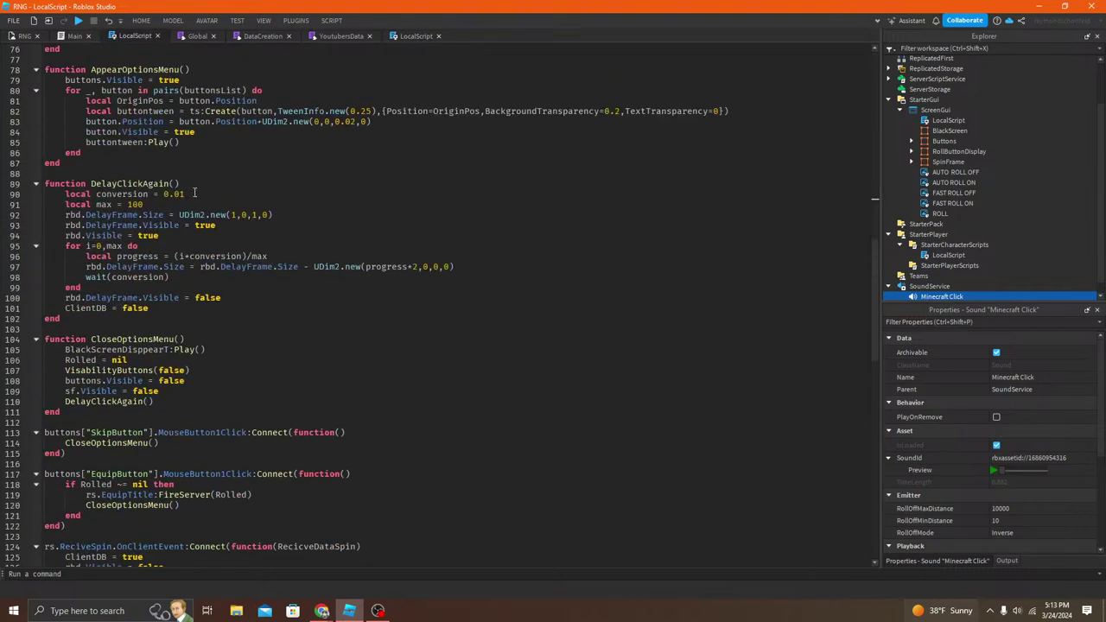
pyautogui.doubleClick(135, 204)
pyautogui.click(188, 217)
pyautogui.click(168, 205)
pyautogui.press('BackSpace')
pyautogui.doubleClick(133, 204)
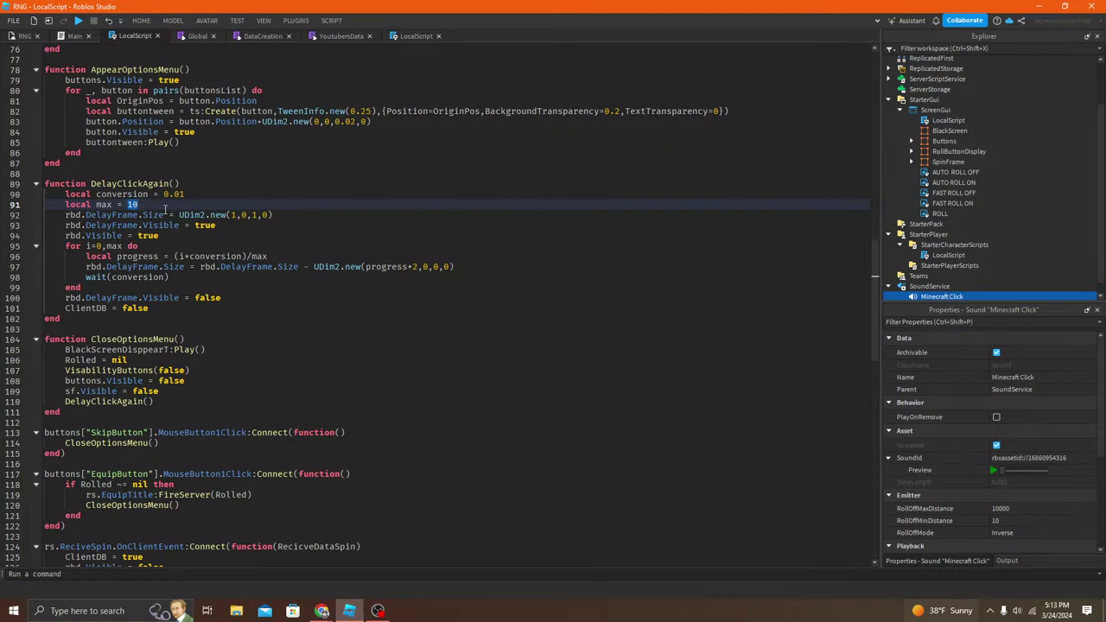
pyautogui.click(173, 202)
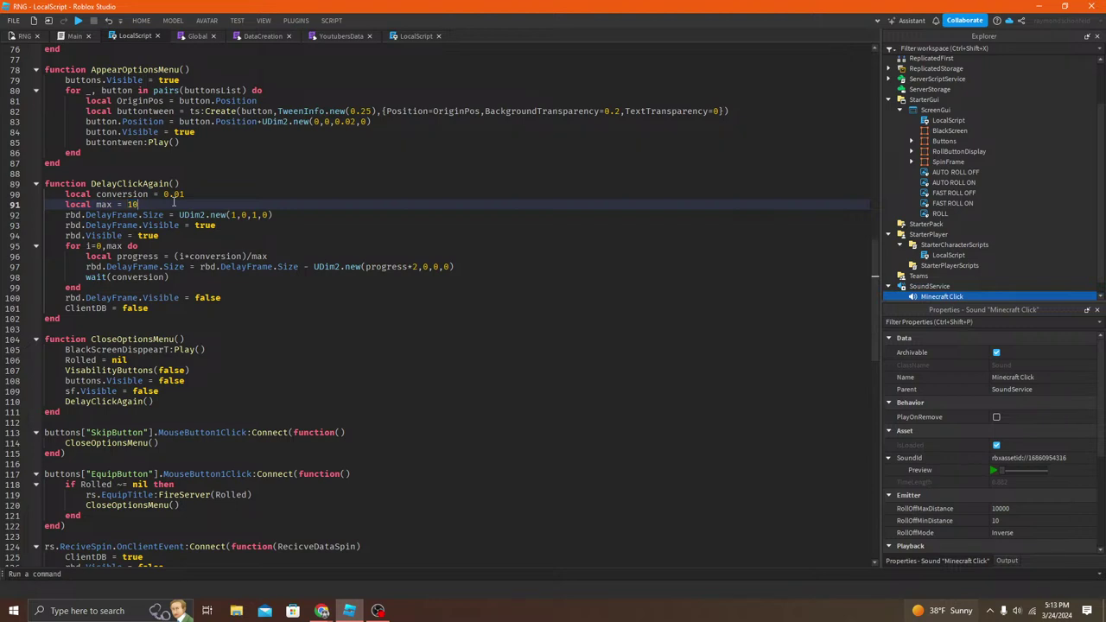
# Step: Playtest the shorter roll cooldown by rolling once, skipping the result and stopping the test
pyautogui.click(24, 37)
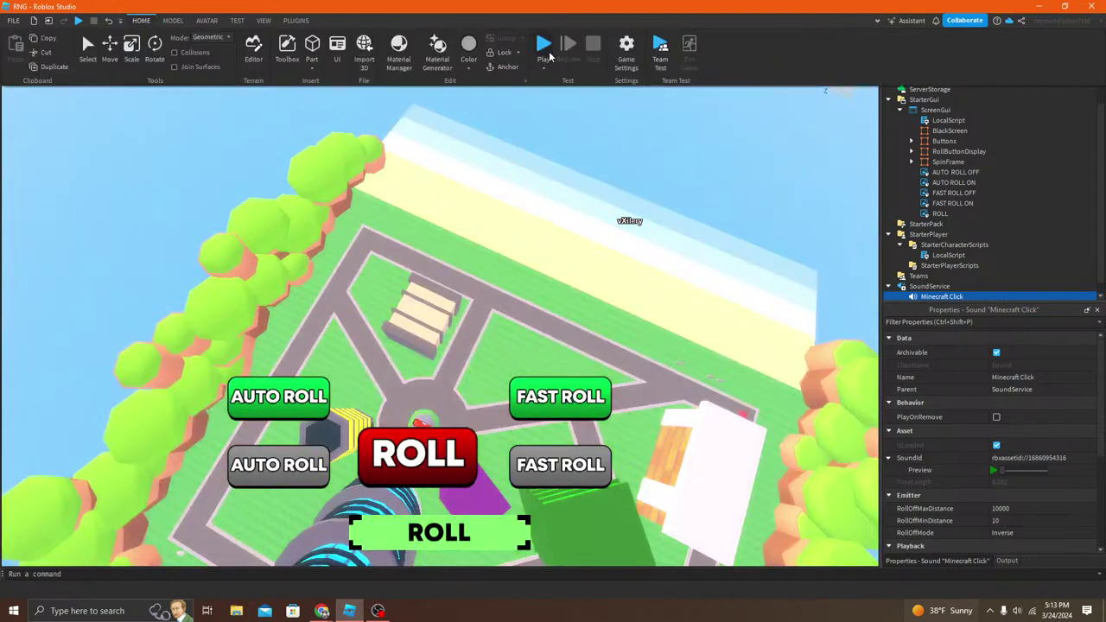
pyautogui.click(546, 55)
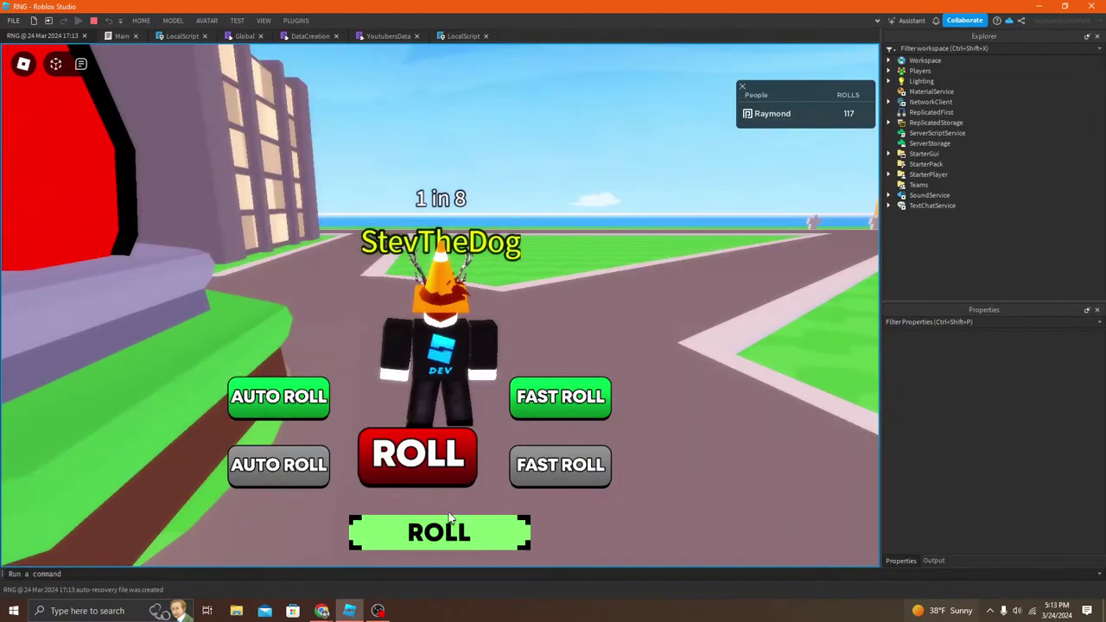
pyautogui.click(449, 522)
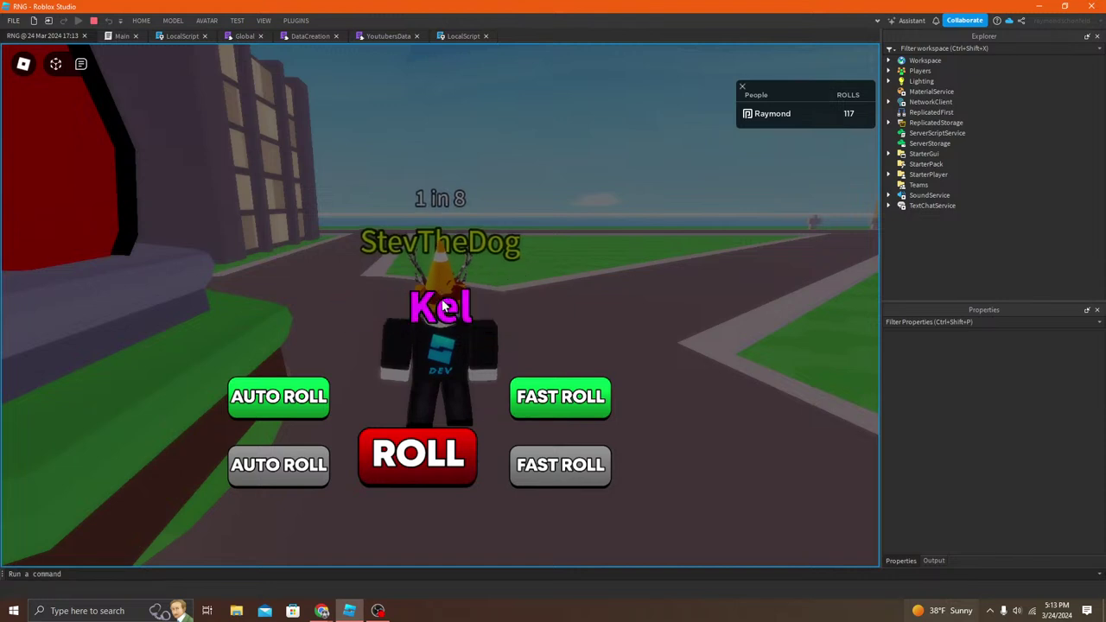
pyautogui.click(391, 389)
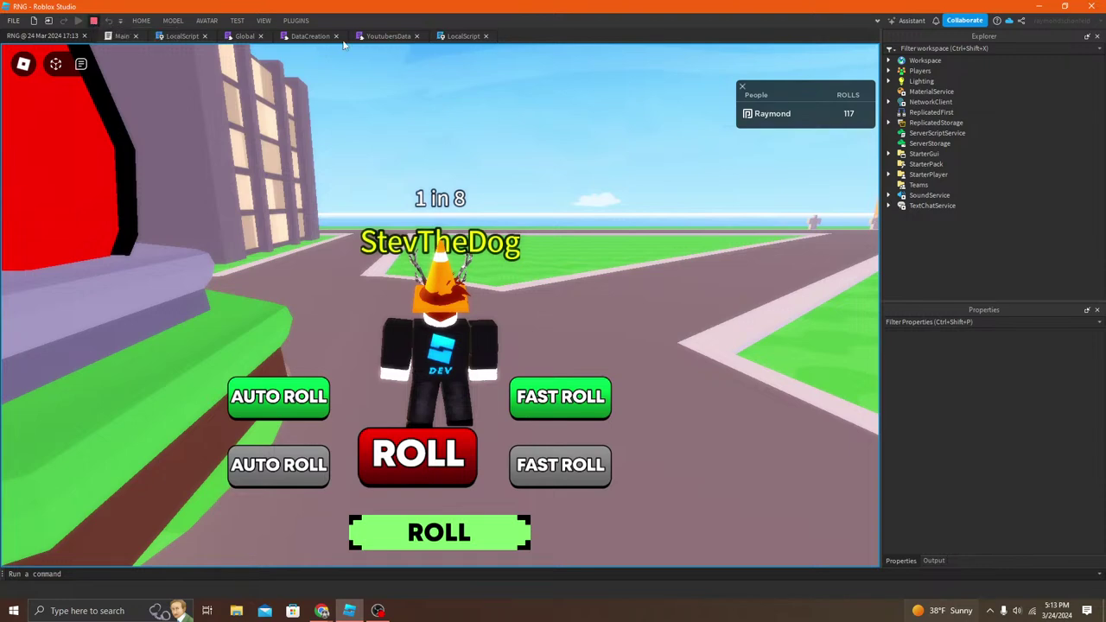
pyautogui.hotkey('shift', 'F5')
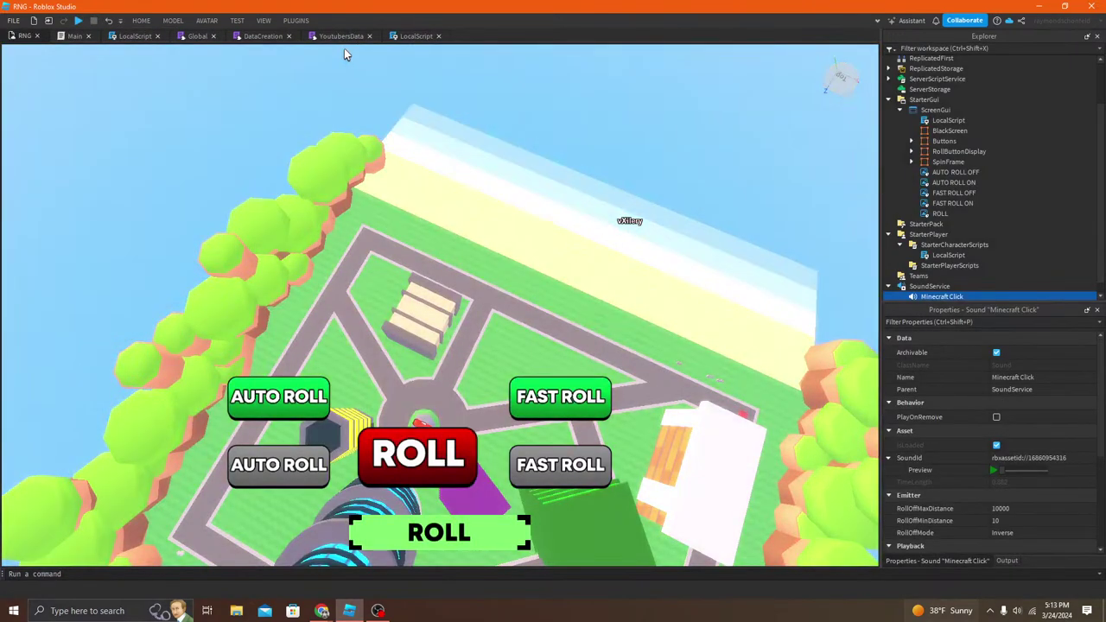
# Step: In the interface LocalScript's DelayClickAgain function, set max to 100/2 and the DelayFrame shrink amount to progress*2*2
pyautogui.click(415, 36)
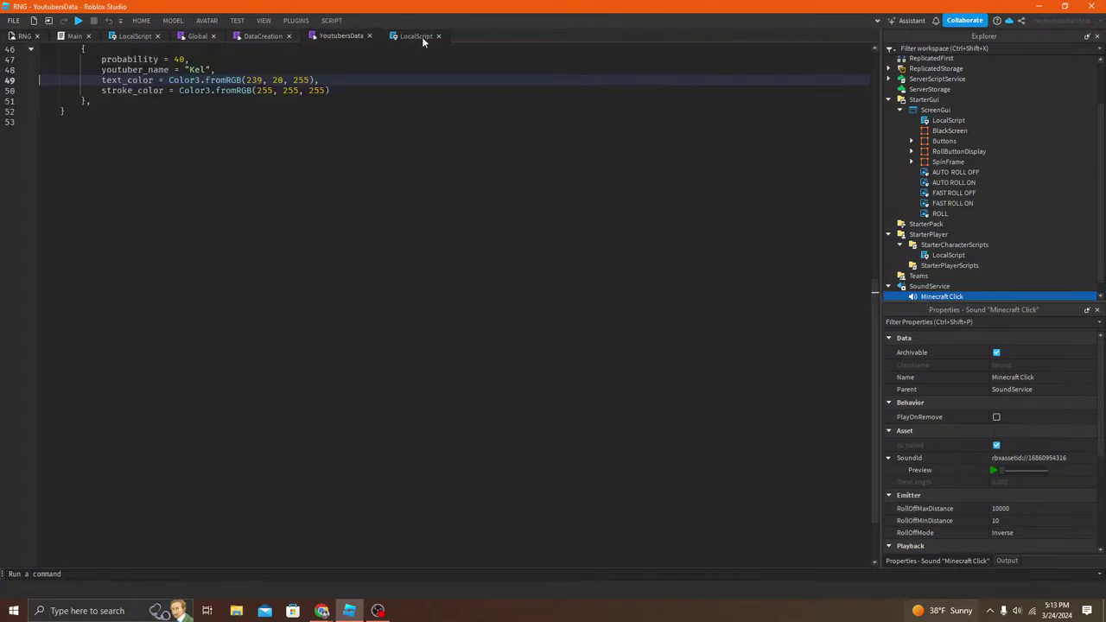
pyautogui.click(129, 37)
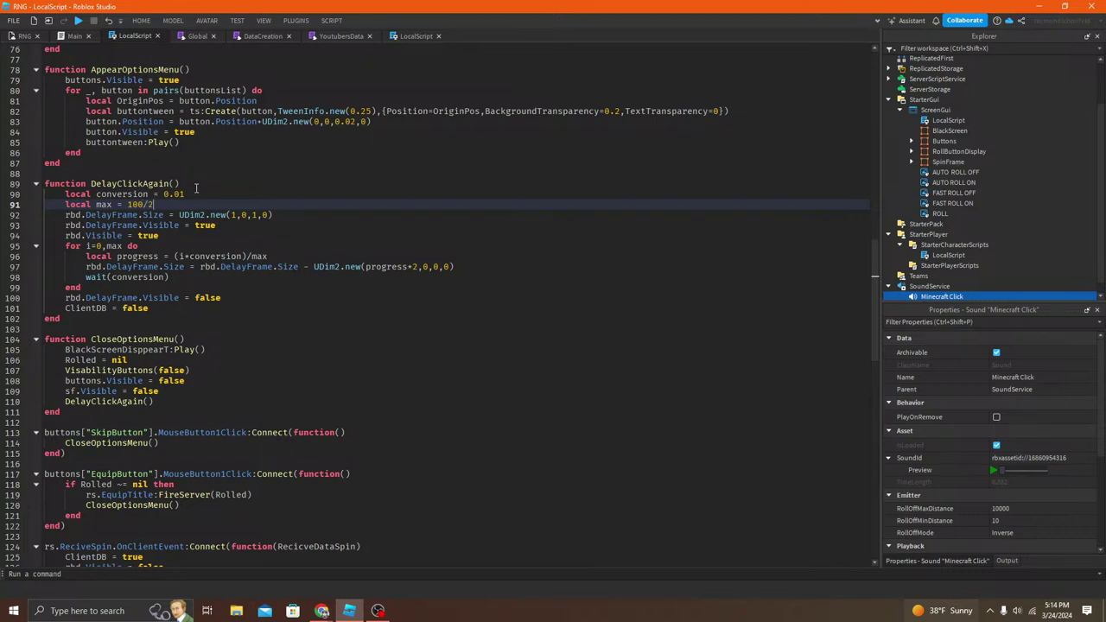
pyautogui.click(421, 266)
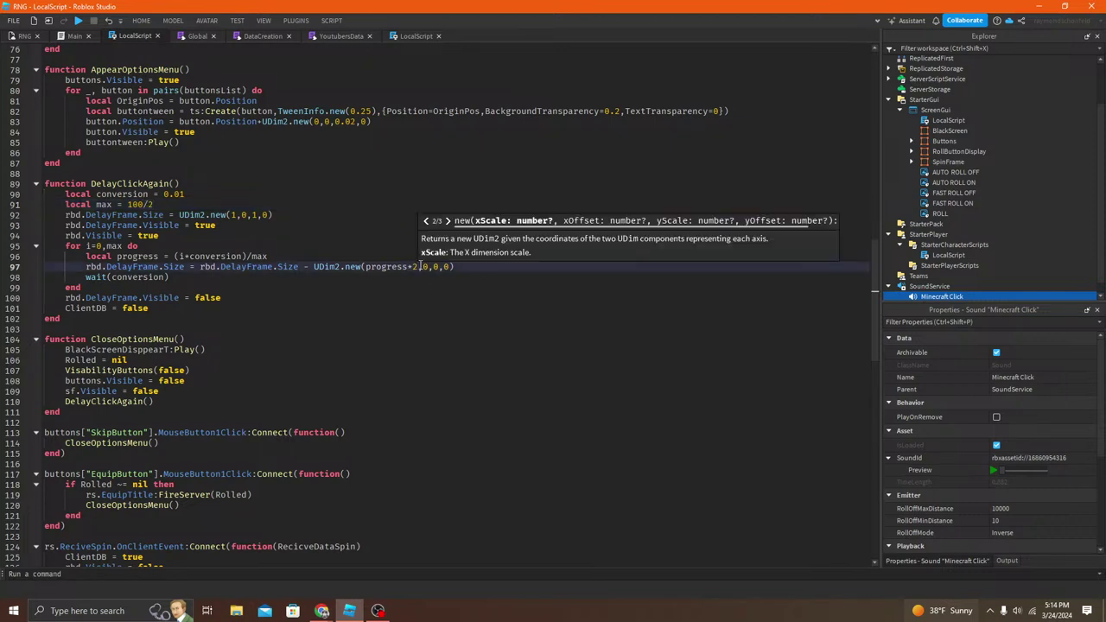
pyautogui.write('*2')
pyautogui.click(185, 339)
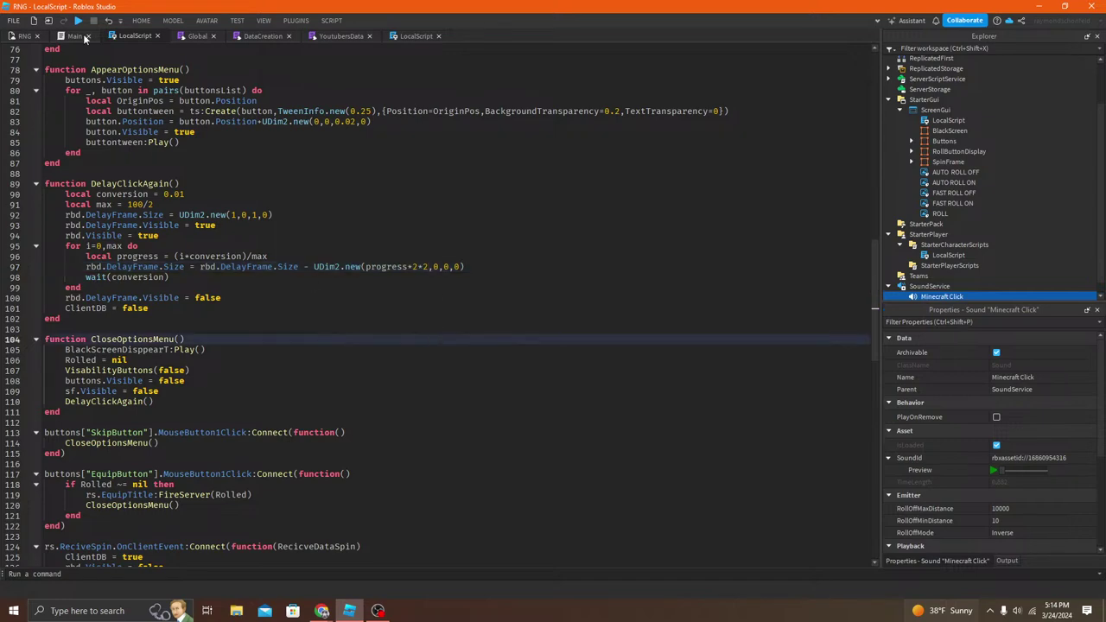
# Step: Playtest the edited cooldown bar by rolling twice, skipping both results and stopping the test
pyautogui.click(26, 36)
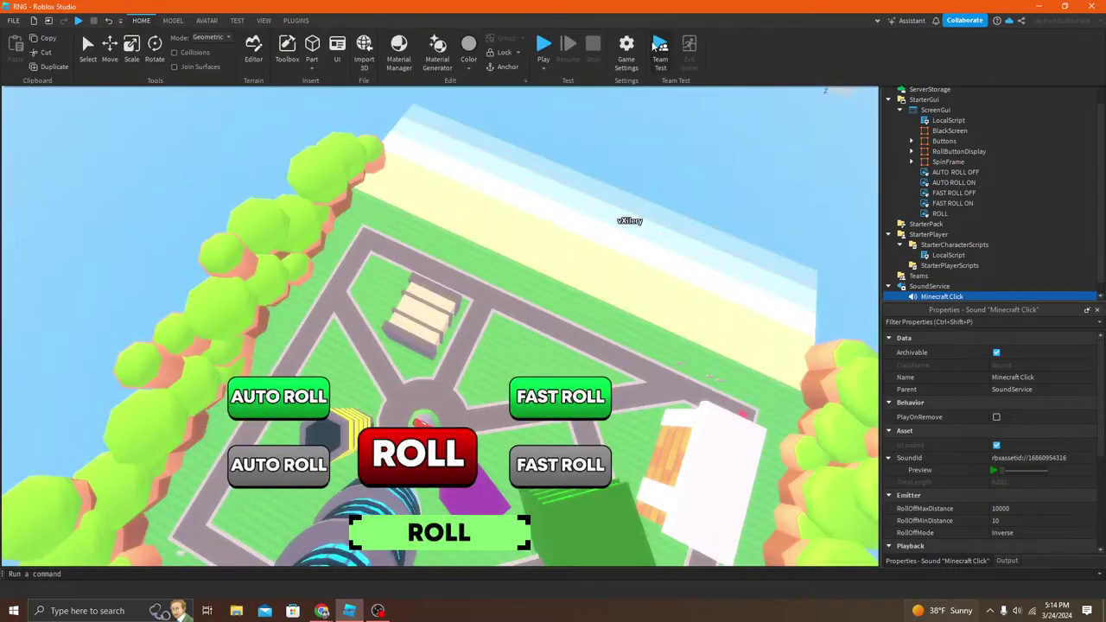
pyautogui.click(544, 45)
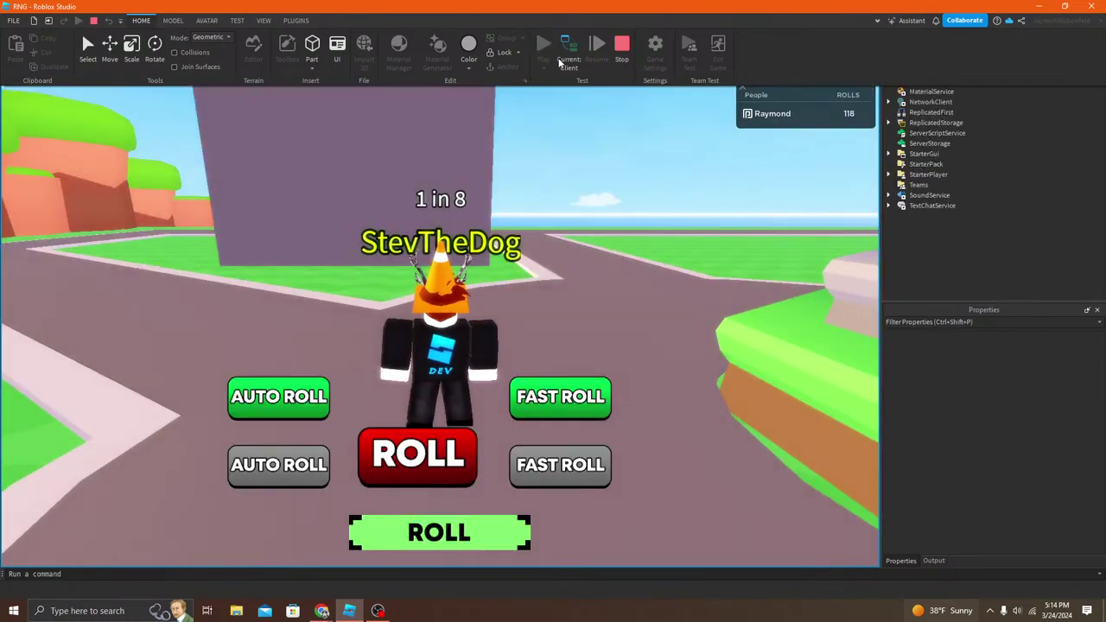
pyautogui.click(500, 525)
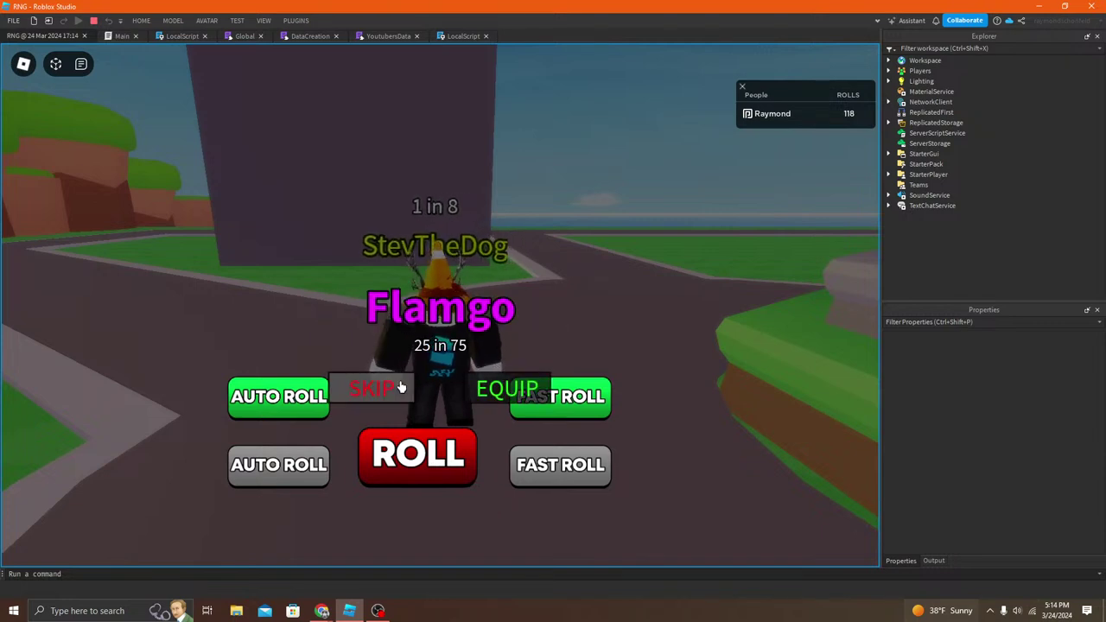
pyautogui.click(398, 387)
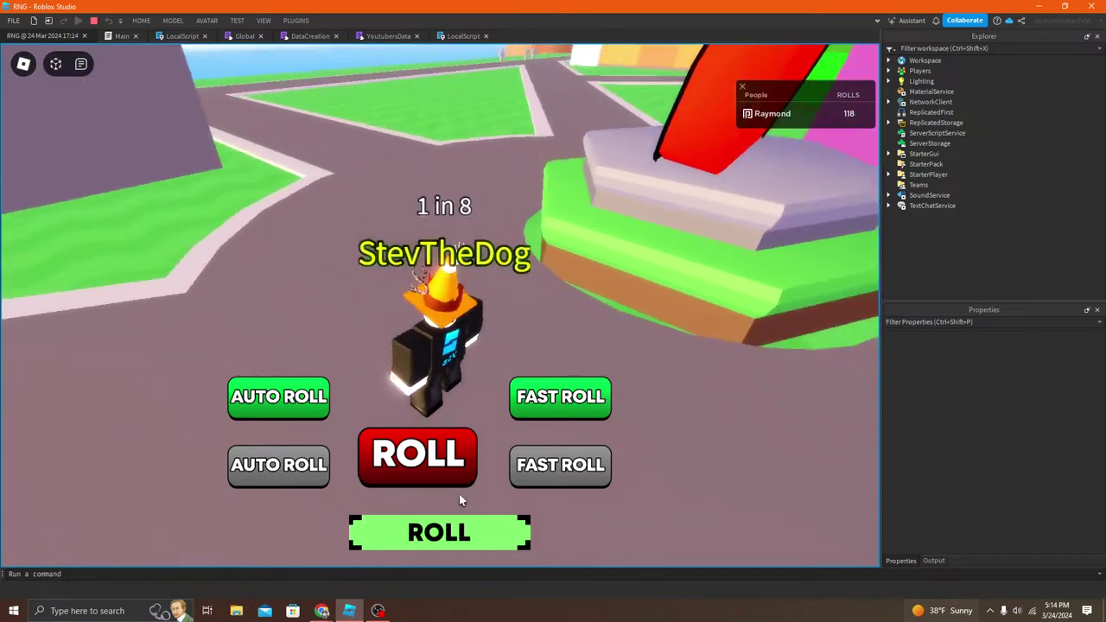
pyautogui.click(456, 530)
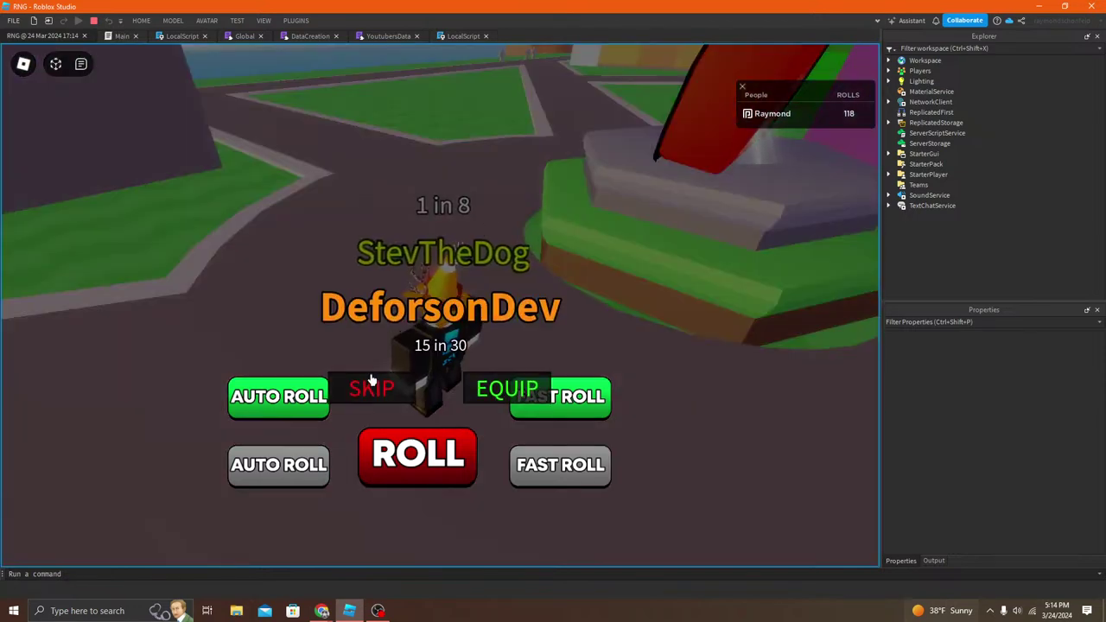
pyautogui.click(373, 388)
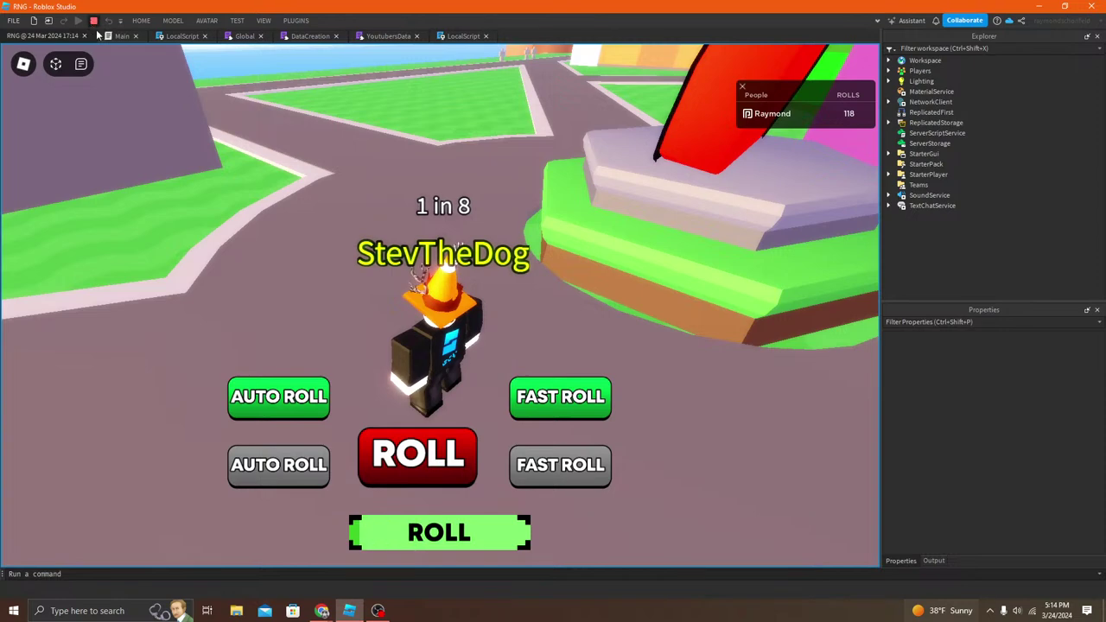
pyautogui.click(93, 20)
# Step: Simplify the DelayFrame shrink amount in DelayClickAgain to progress*4
pyautogui.click(76, 35)
pyautogui.click(134, 35)
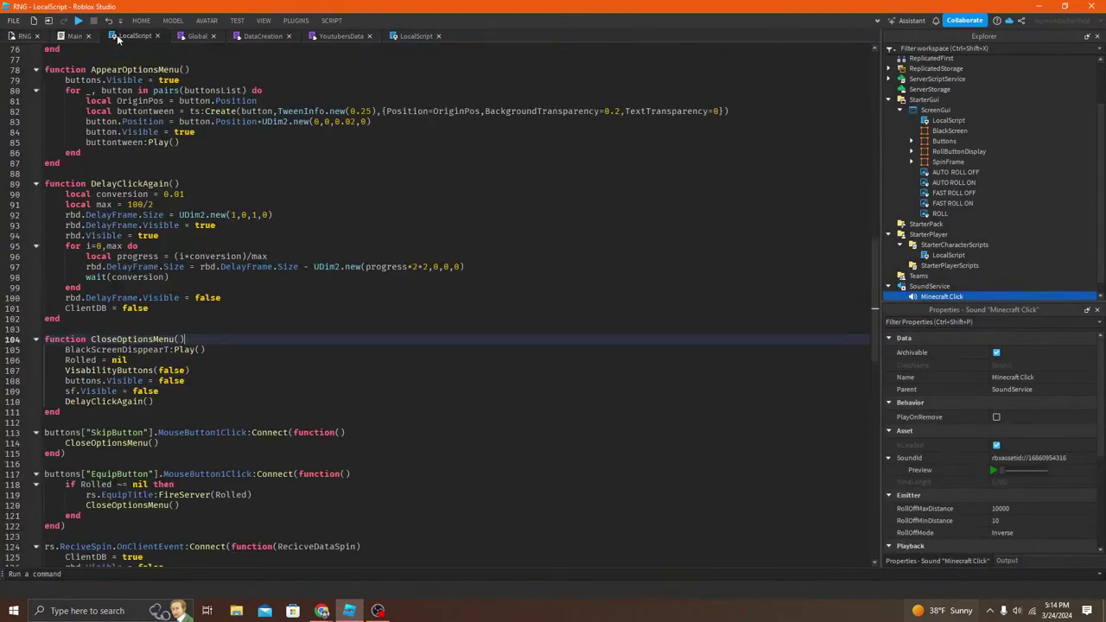
pyautogui.moveTo(428, 267); pyautogui.dragTo(412, 267)
pyautogui.write('4')
pyautogui.click(448, 326)
# Step: Start a new playtest and roll three times, skipping each result to watch the cooldown bar
pyautogui.click(19, 35)
pyautogui.click(19, 35)
pyautogui.click(544, 47)
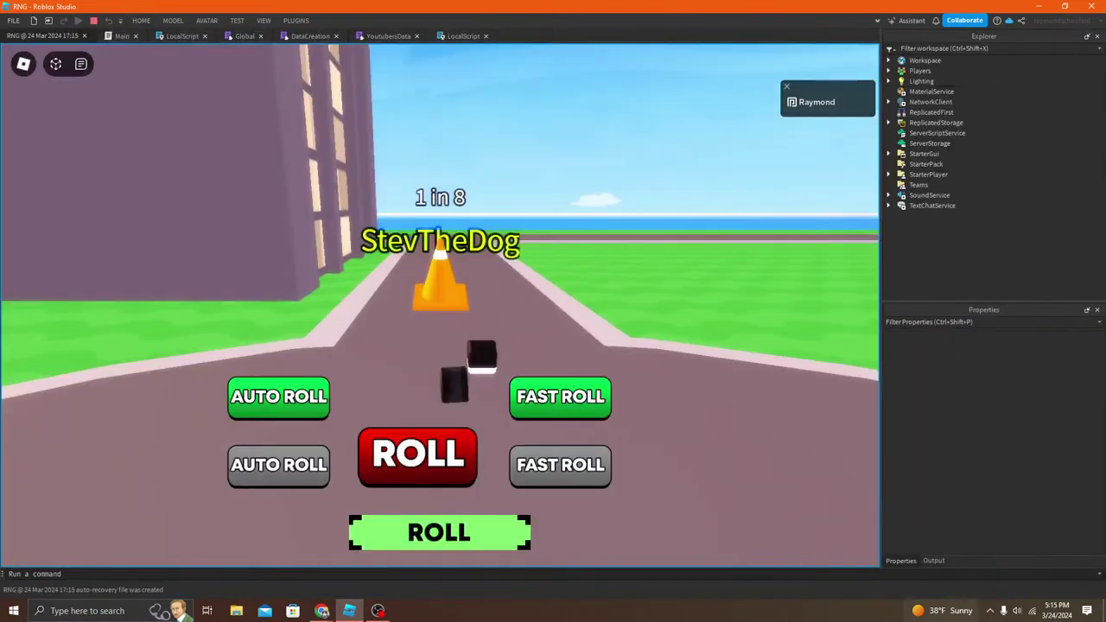
pyautogui.click(467, 526)
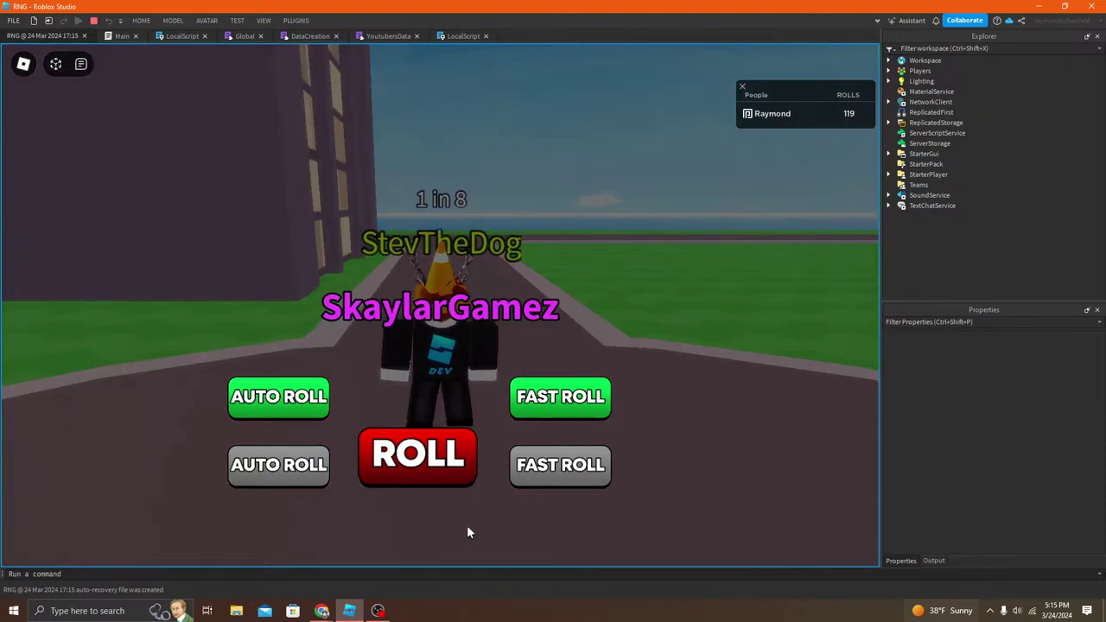
pyautogui.click(411, 389)
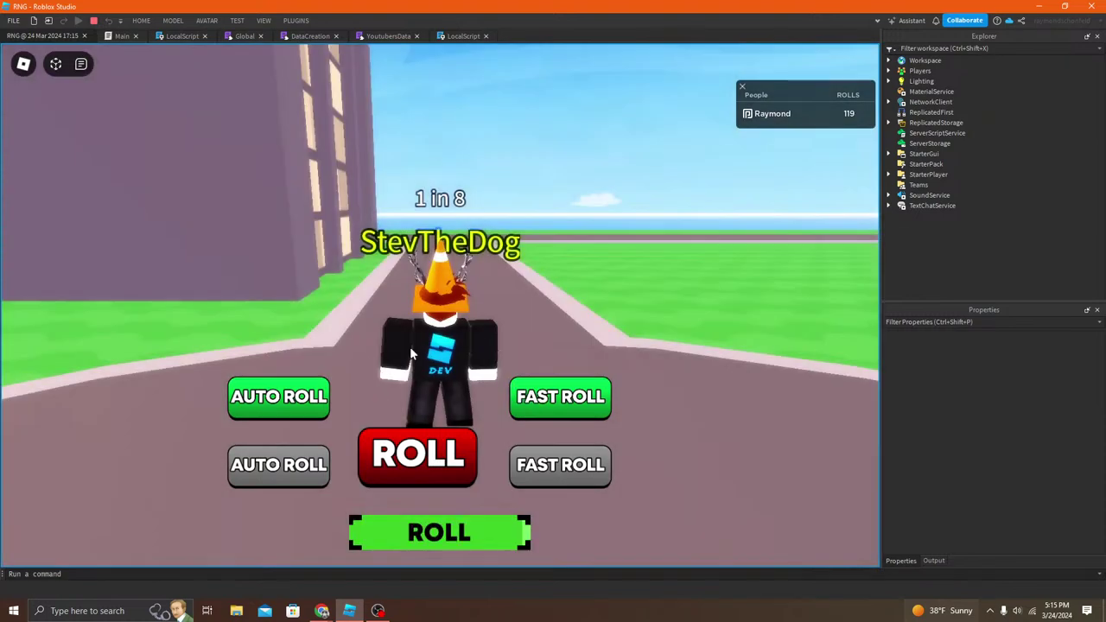
pyautogui.click(442, 535)
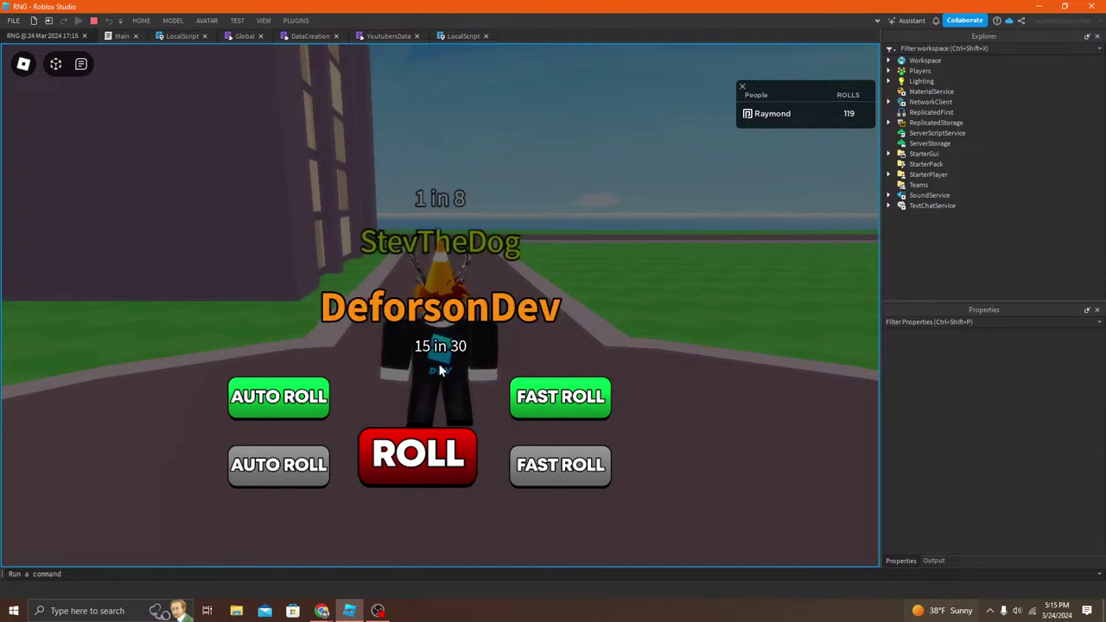
pyautogui.click(391, 398)
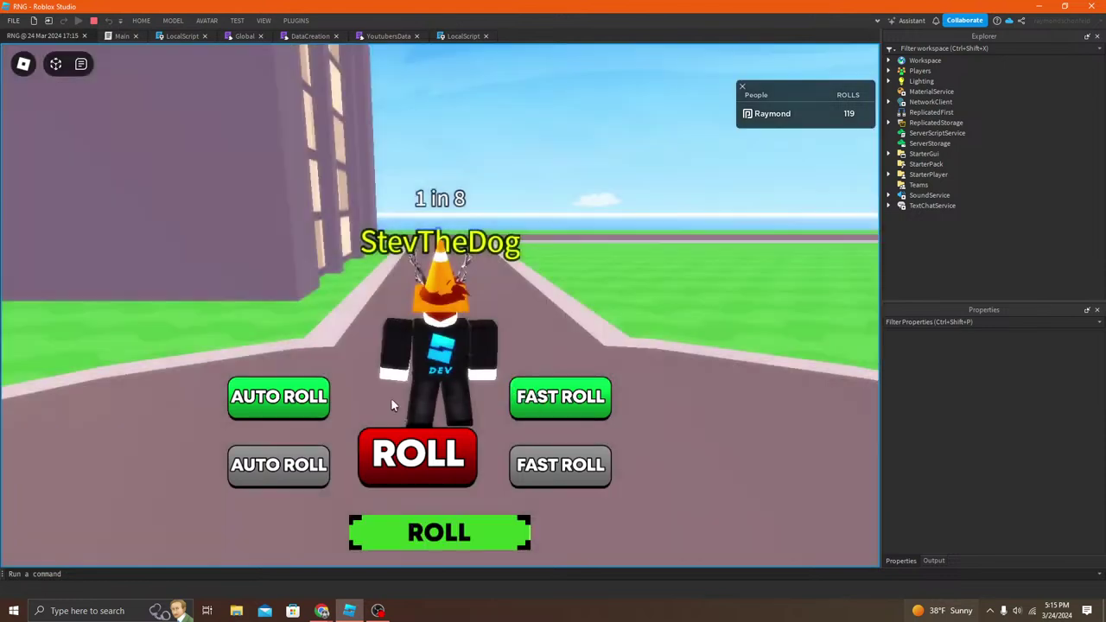
pyautogui.click(464, 529)
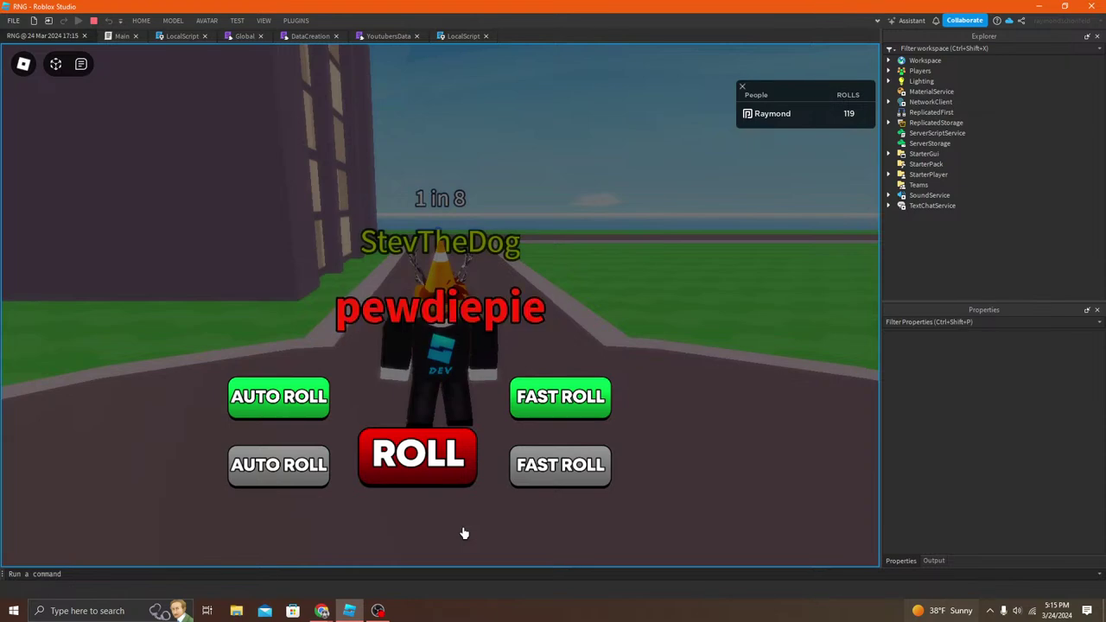
pyautogui.click(393, 395)
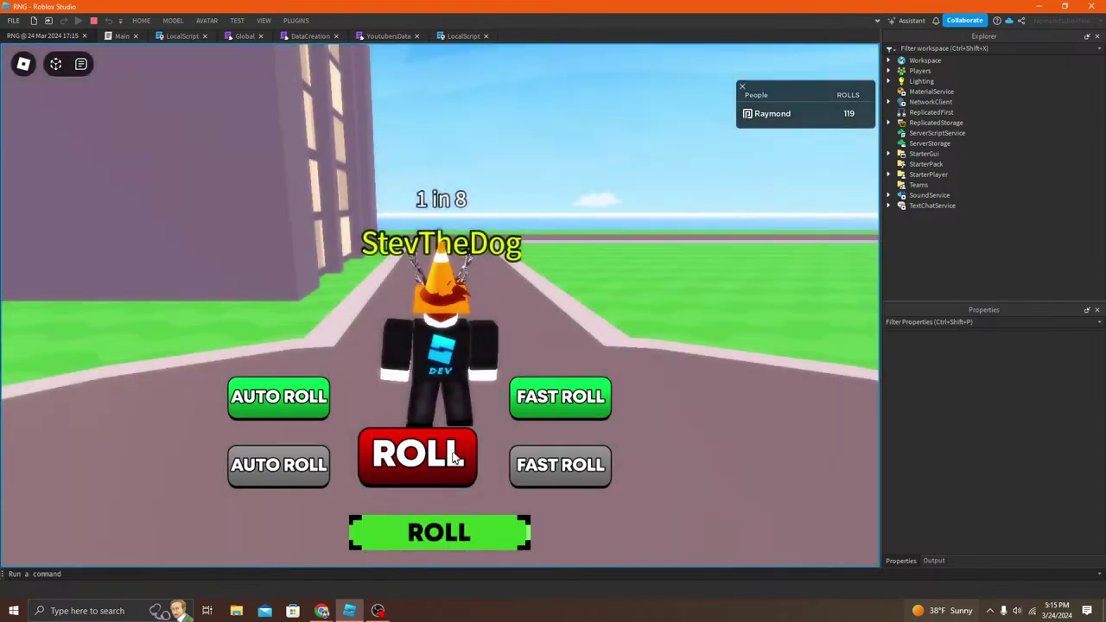
# Step: Show the output log during the playtest and roll three more times, skipping each result
pyautogui.click(935, 560)
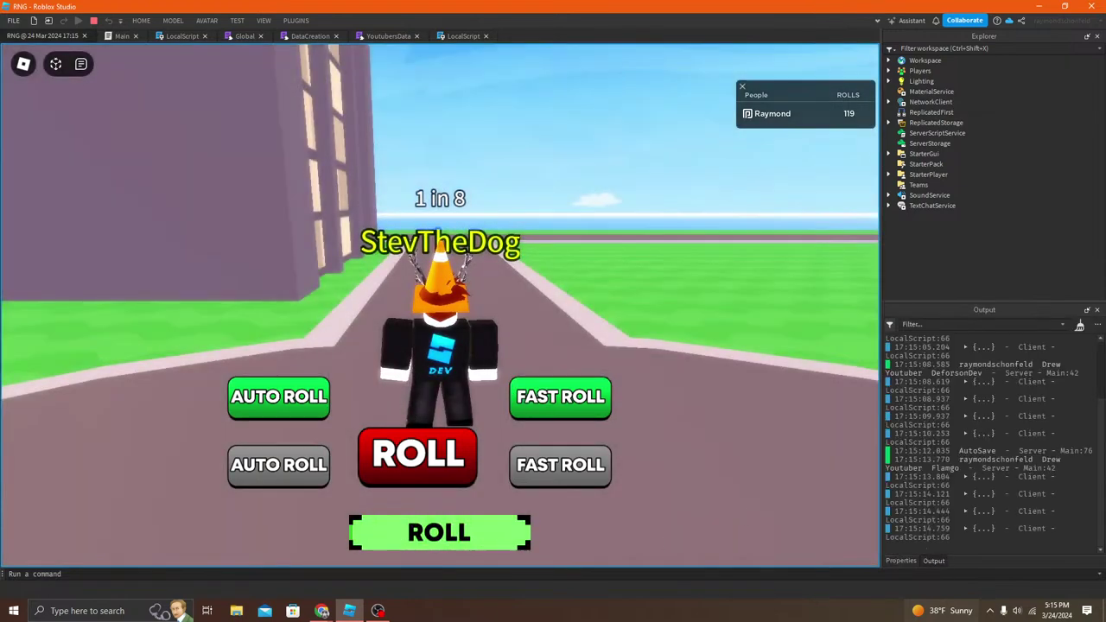
pyautogui.click(444, 528)
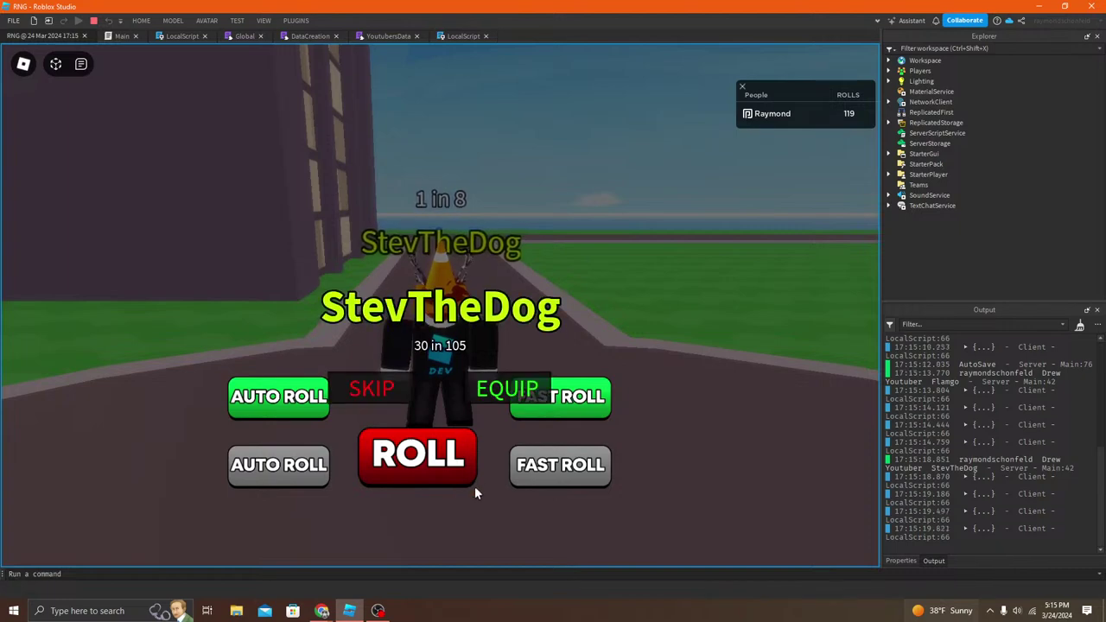
pyautogui.click(371, 387)
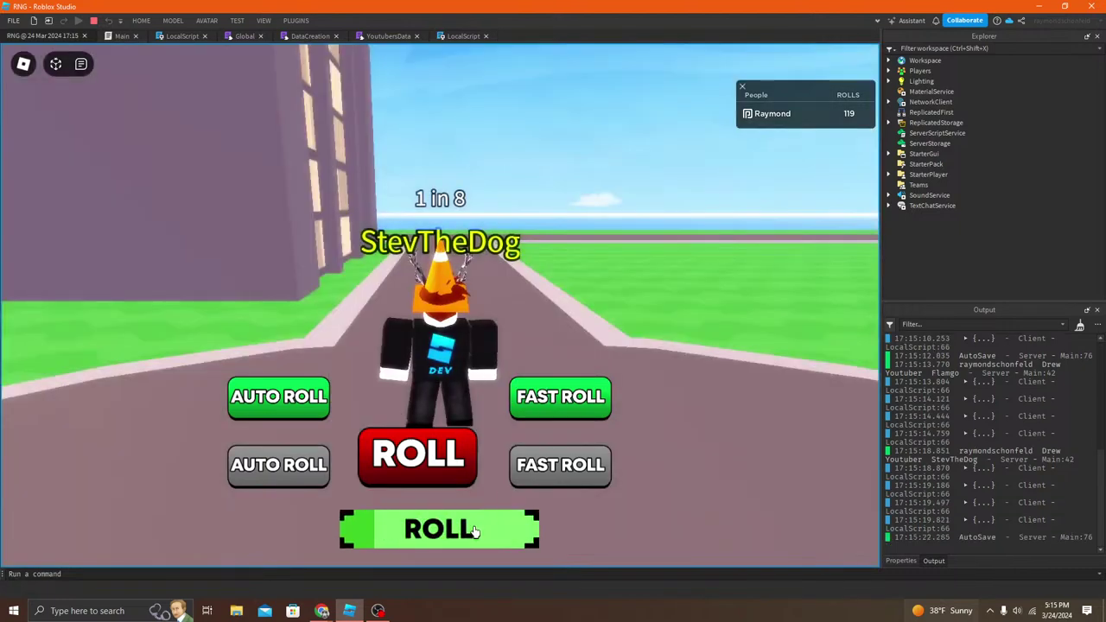
pyautogui.click(474, 523)
pyautogui.moveTo(435, 359); pyautogui.dragTo(435, 359, button='right')
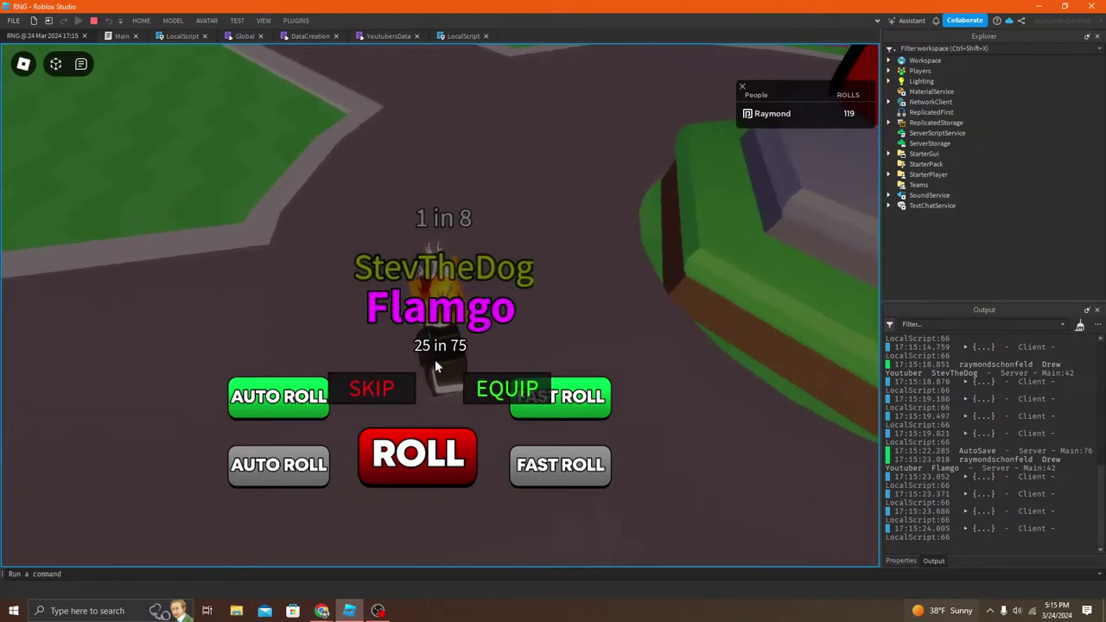
pyautogui.click(395, 387)
pyautogui.moveTo(461, 535); pyautogui.dragTo(484, 500, button='right')
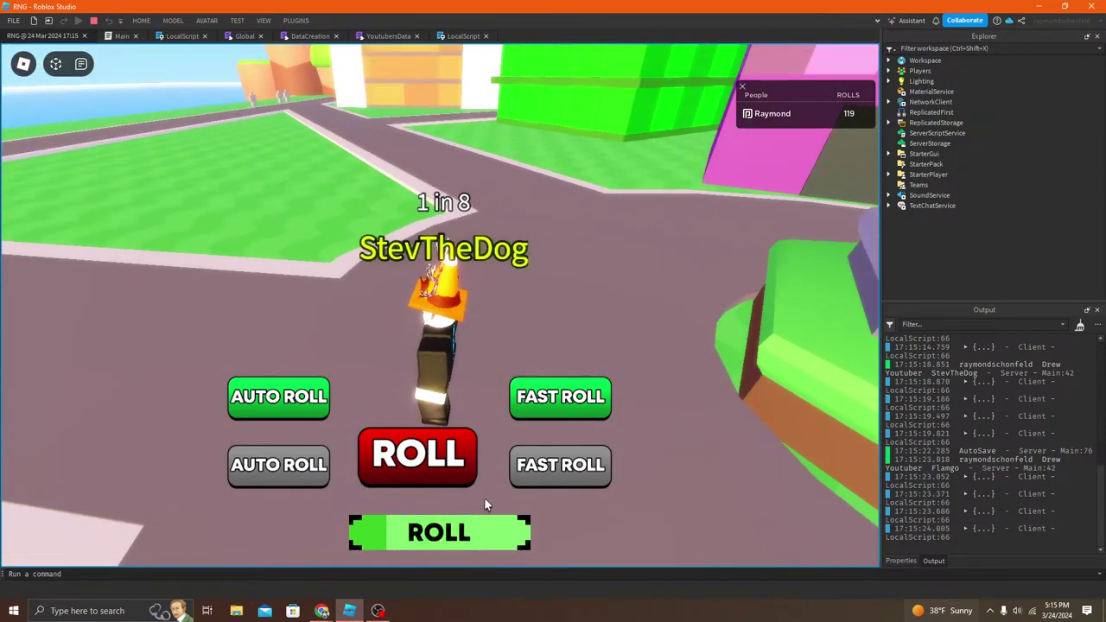
pyautogui.click(476, 534)
pyautogui.moveTo(405, 341); pyautogui.dragTo(401, 342, button='right')
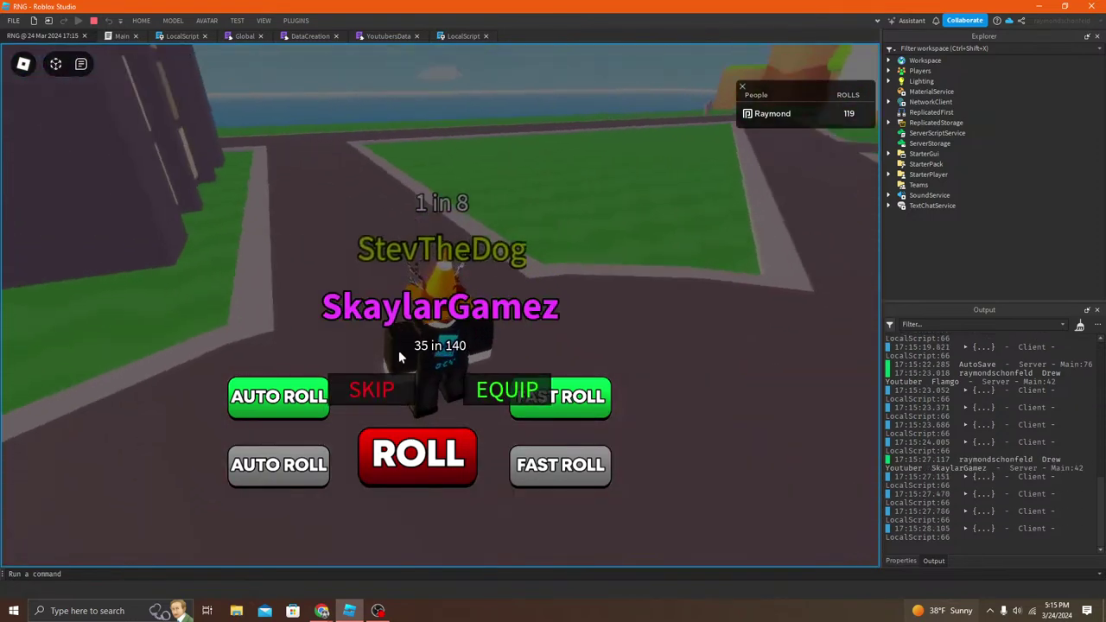
pyautogui.click(393, 386)
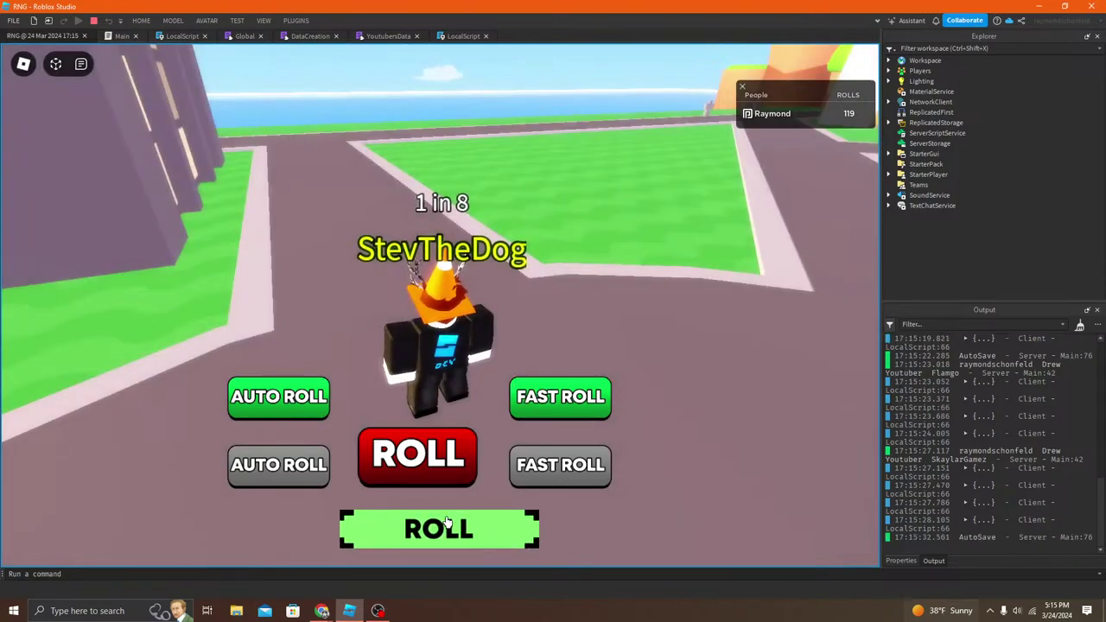
# Step: Roll again and equip the Kel title, then make one more roll and stop the playtest
pyautogui.click(462, 529)
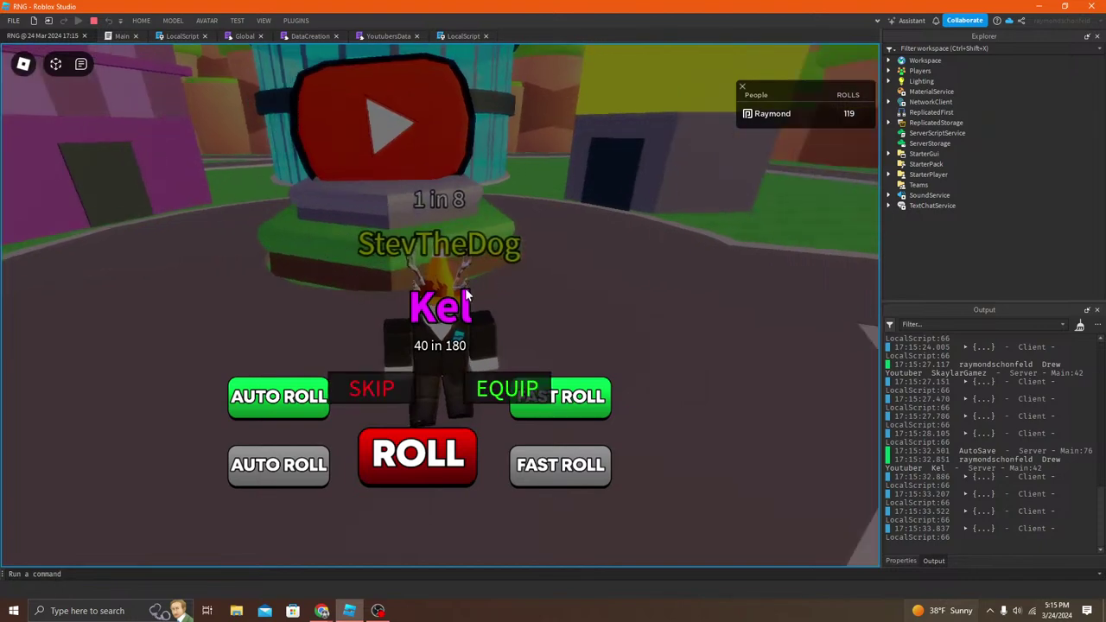
pyautogui.click(494, 398)
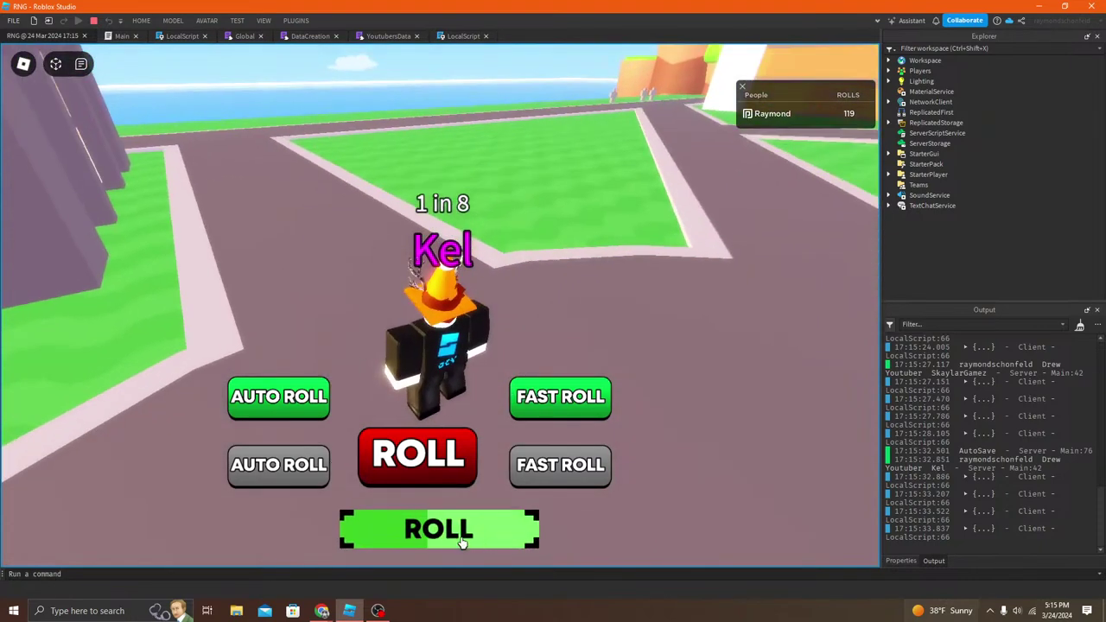
pyautogui.click(409, 527)
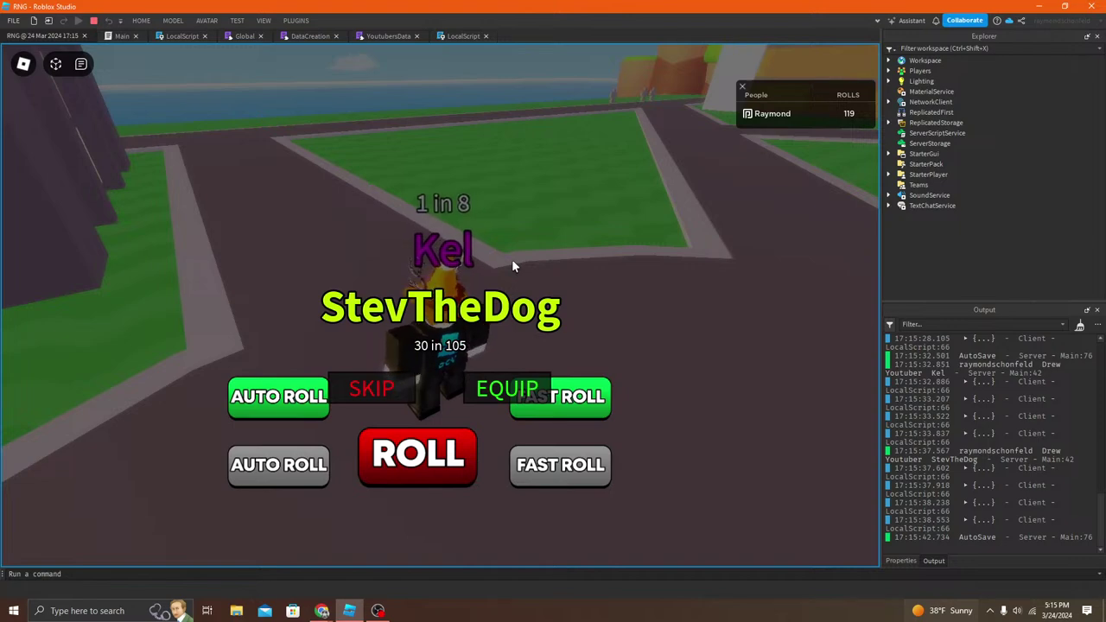
pyautogui.click(94, 20)
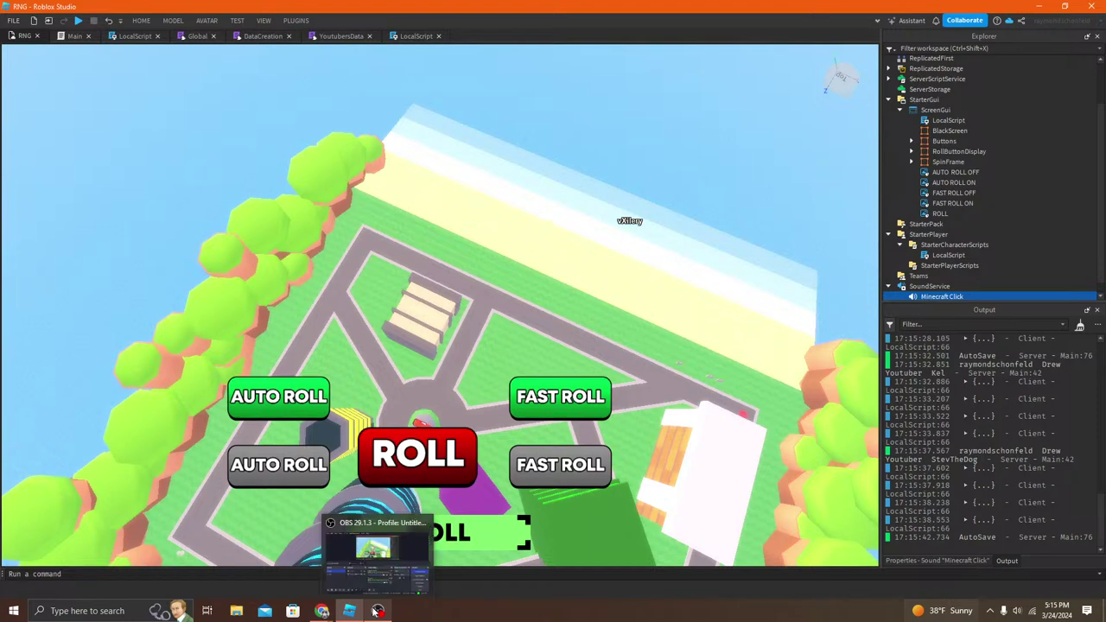
pyautogui.click(378, 610)
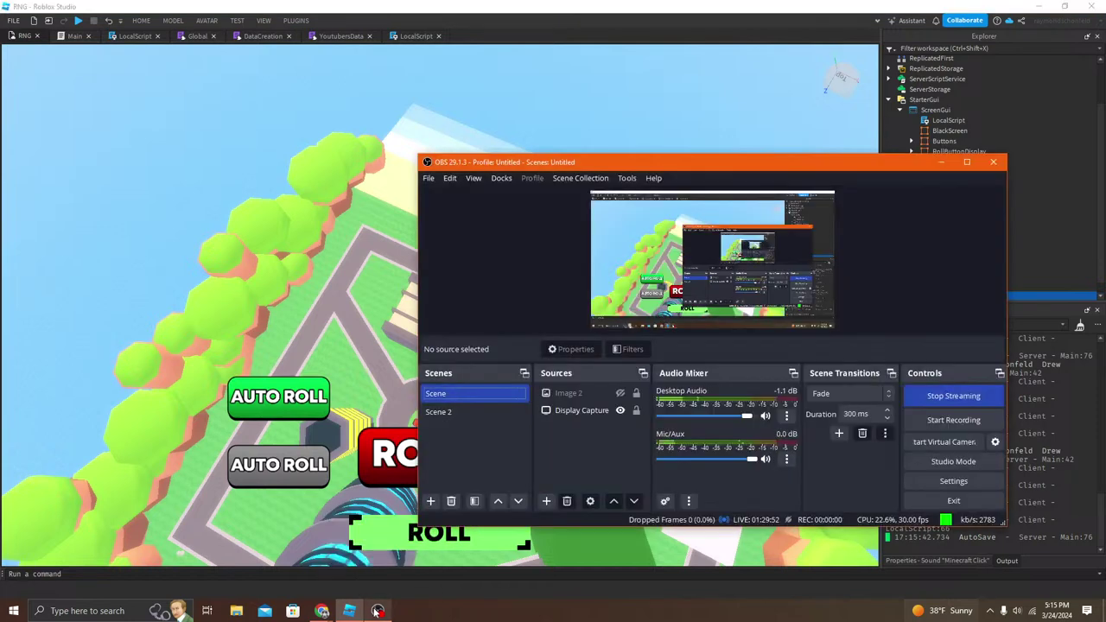
pyautogui.click(942, 163)
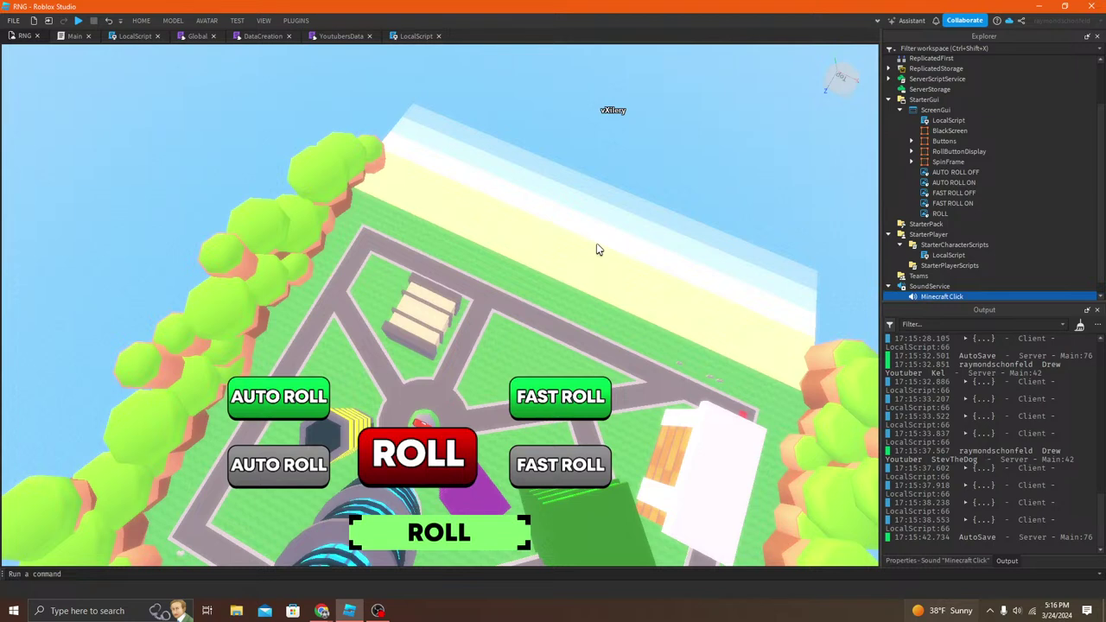
pyautogui.moveTo(597, 243); pyautogui.dragTo(144, 19, button='right')
pyautogui.click(142, 20)
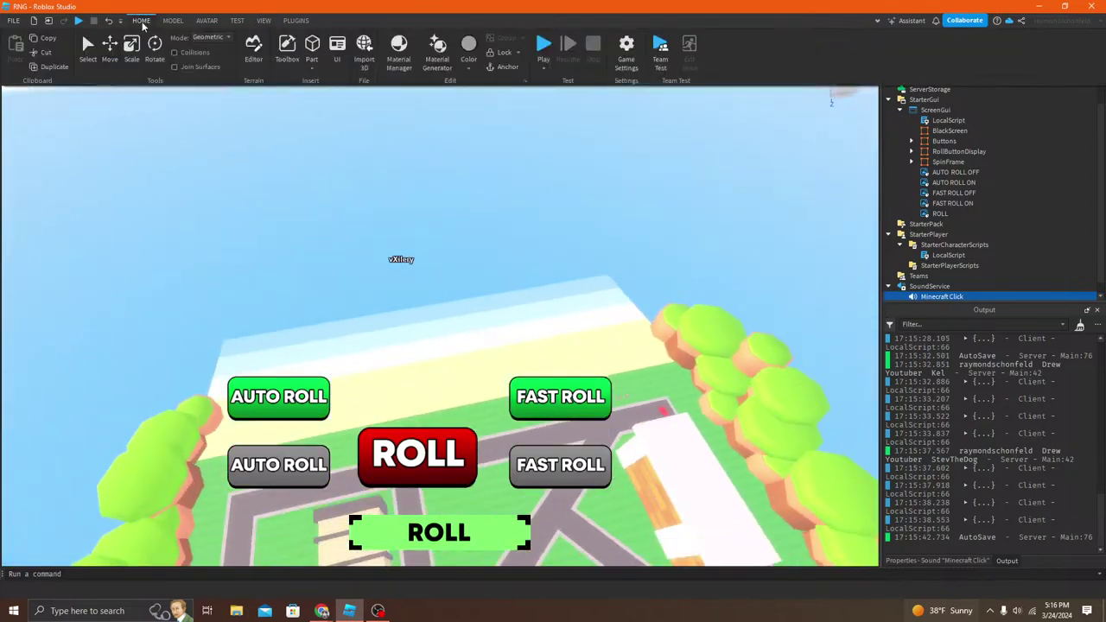
pyautogui.moveTo(498, 238); pyautogui.dragTo(447, 226, button='right')
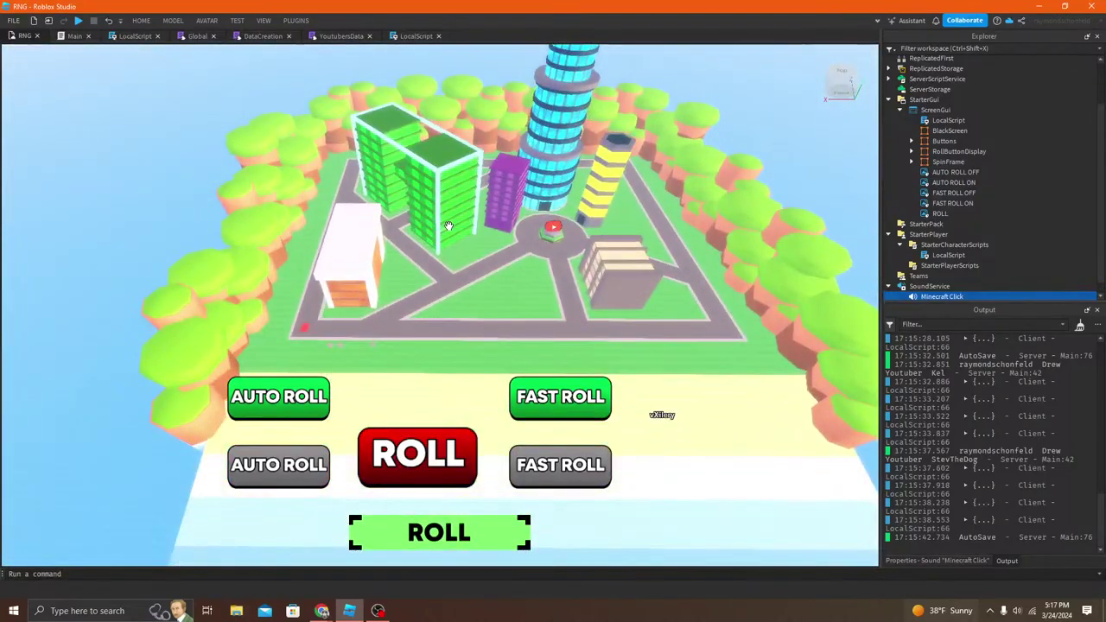
pyautogui.moveTo(459, 223)
pyautogui.mouseDown(button='right')
pyautogui.moveTo(479, 229)
pyautogui.moveTo(460, 221)
pyautogui.mouseUp(button='right')
pyautogui.press('w')
pyautogui.press('e')
pyautogui.press('s')
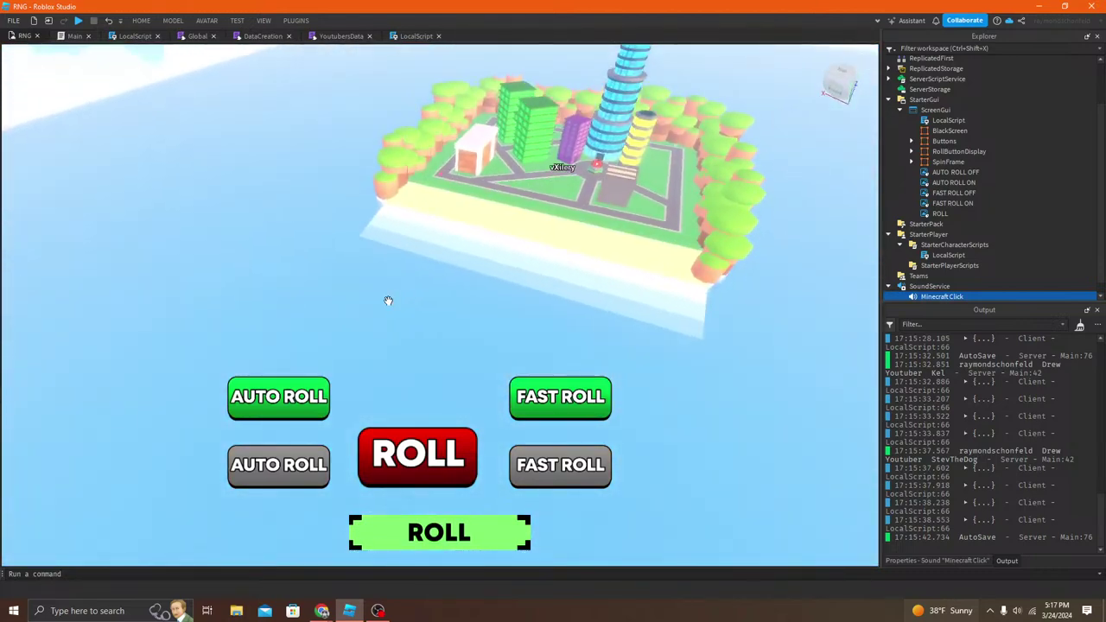
pyautogui.scroll(10, 393, 303)
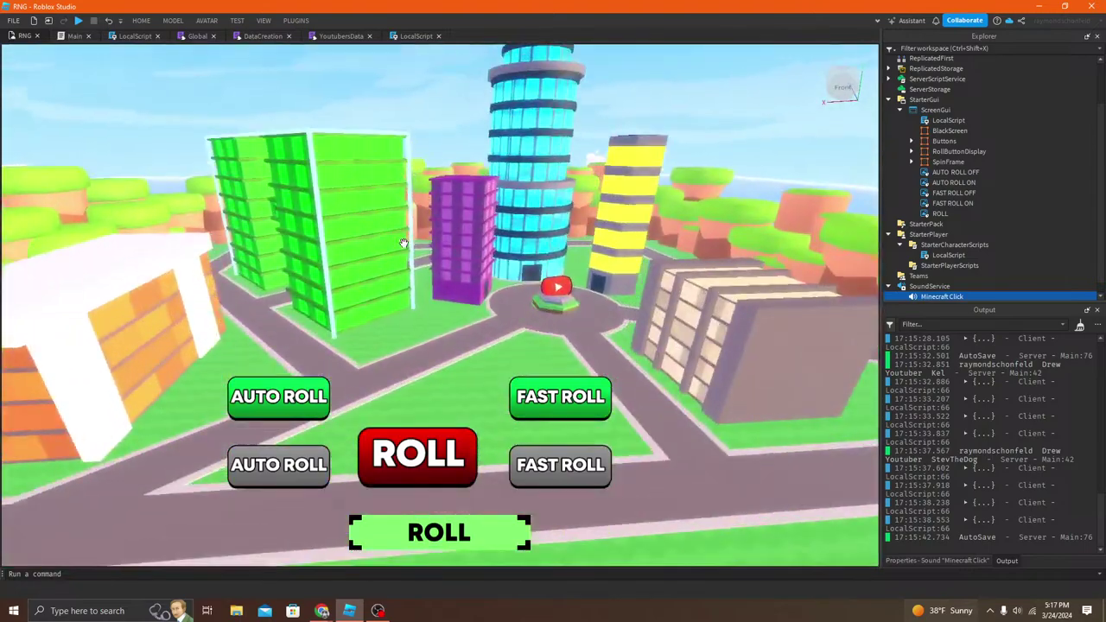
pyautogui.press('w')
pyautogui.moveTo(435, 255); pyautogui.dragTo(419, 256, button='right')
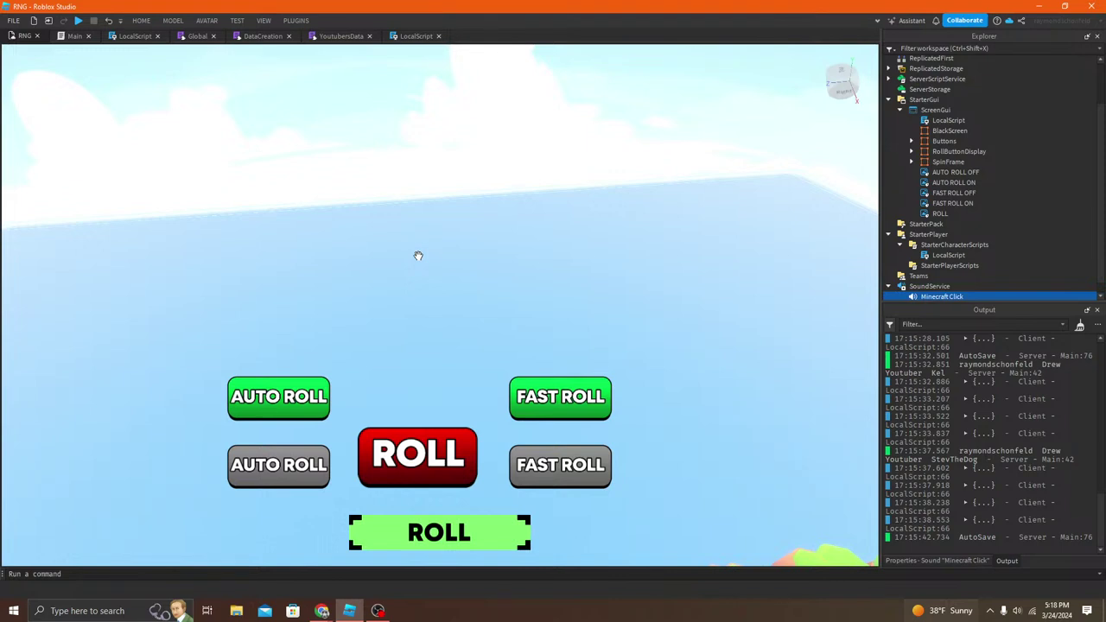
pyautogui.moveTo(361, 154); pyautogui.dragTo(356, 149, button='right')
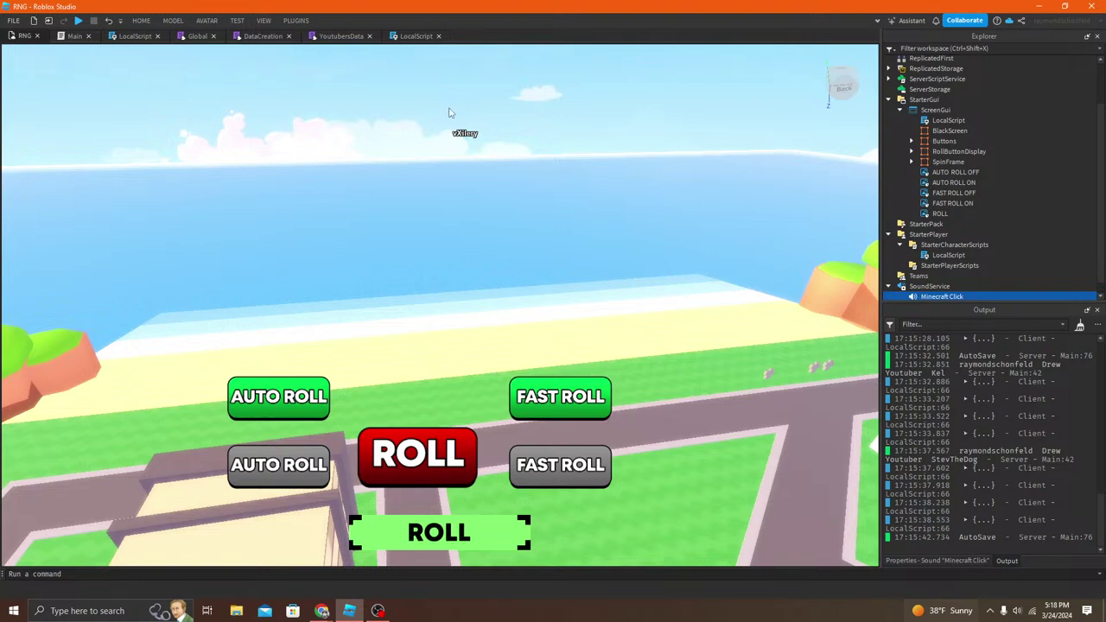
# Step: Start a new playtest and run and jump the character along the road past the named dummies
pyautogui.click(141, 20)
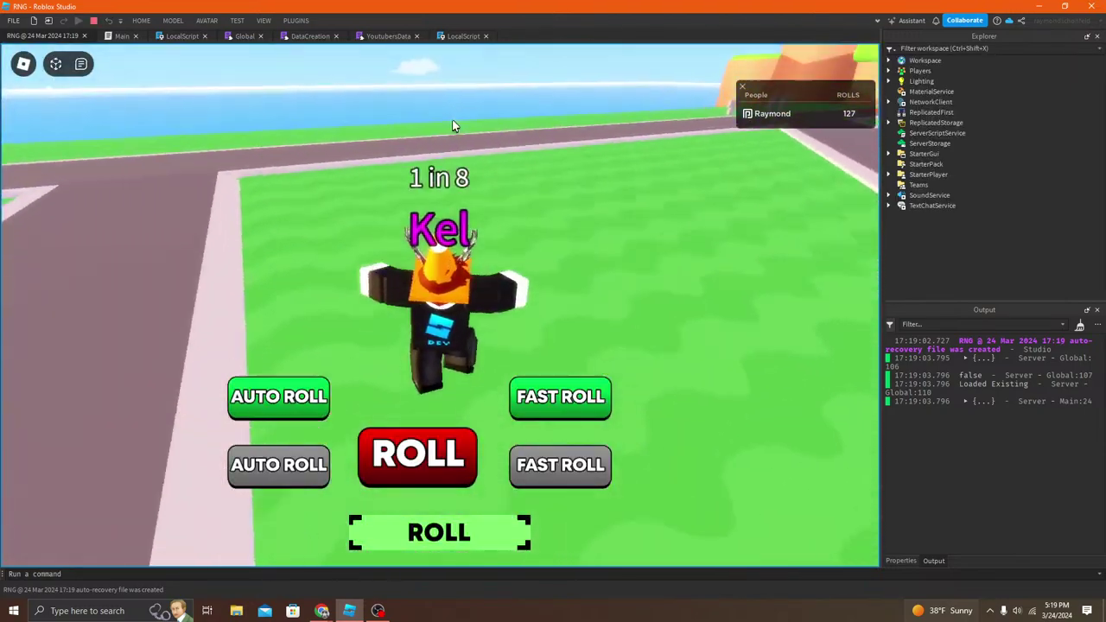
pyautogui.press('w')
pyautogui.moveTo(452, 121); pyautogui.dragTo(452, 121, button='right')
pyautogui.press('w')
pyautogui.moveTo(338, 132); pyautogui.dragTo(338, 133, button='right')
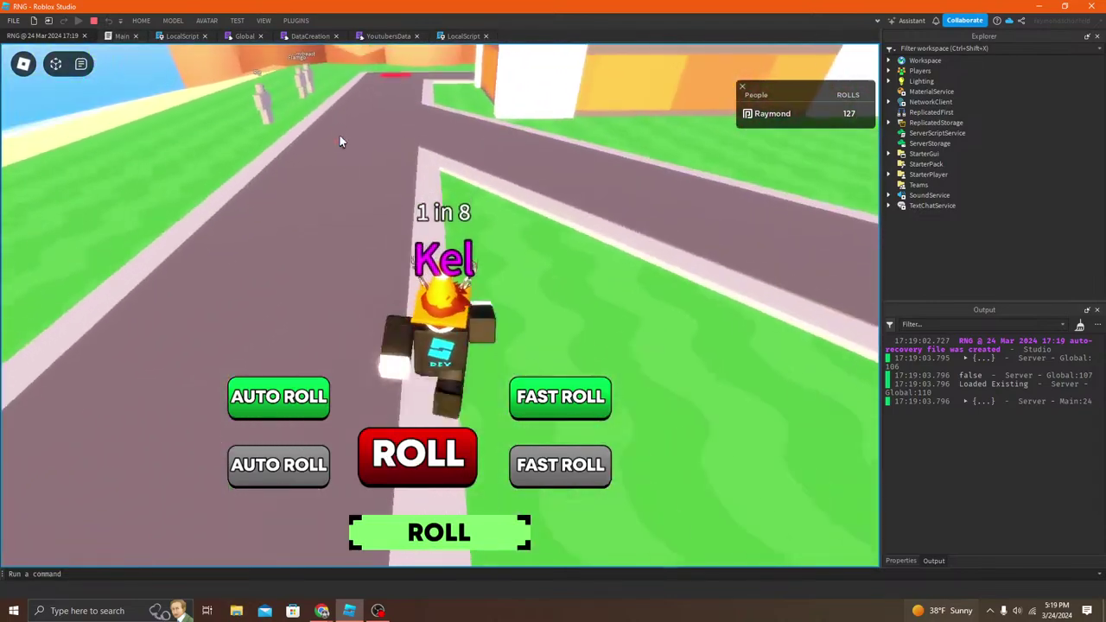
pyautogui.press('w')
pyautogui.press('a')
pyautogui.press('space')
pyautogui.press('space')
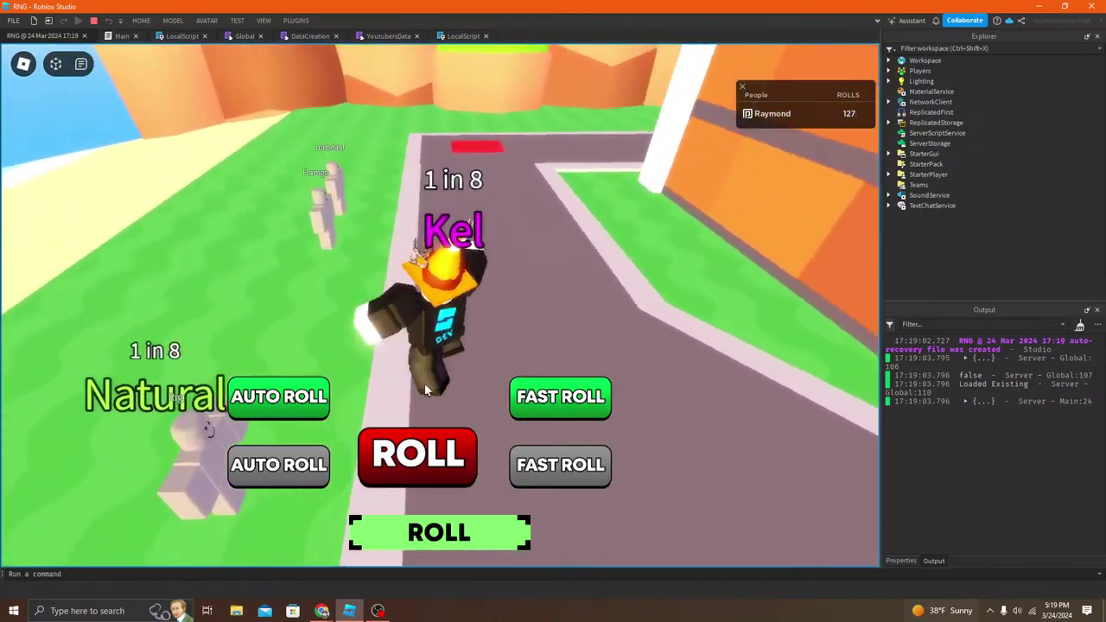
pyautogui.press('w')
pyautogui.press('space')
pyautogui.press('space')
pyautogui.press('w')
pyautogui.press('space')
pyautogui.moveTo(558, 395); pyautogui.dragTo(558, 394, button='right')
pyautogui.press('s')
pyautogui.press('d')
pyautogui.press('a')
pyautogui.press('w')
pyautogui.press('w')
pyautogui.press('d')
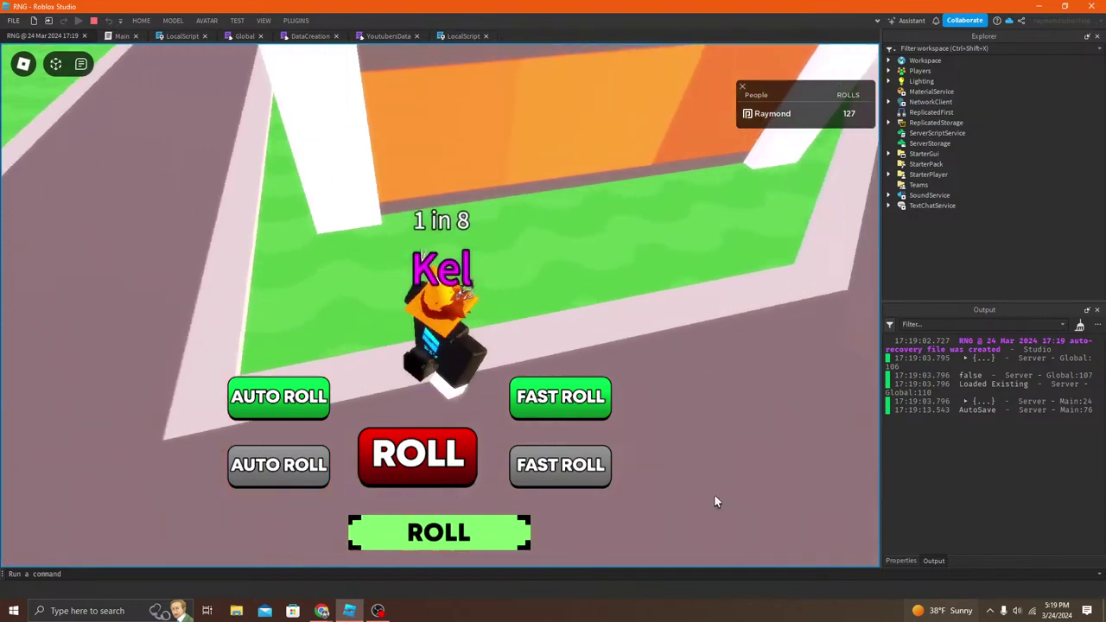
pyautogui.press('w')
# Step: Roll once while running toward the YouTube monument in the plaza and skip the result
pyautogui.click(439, 523)
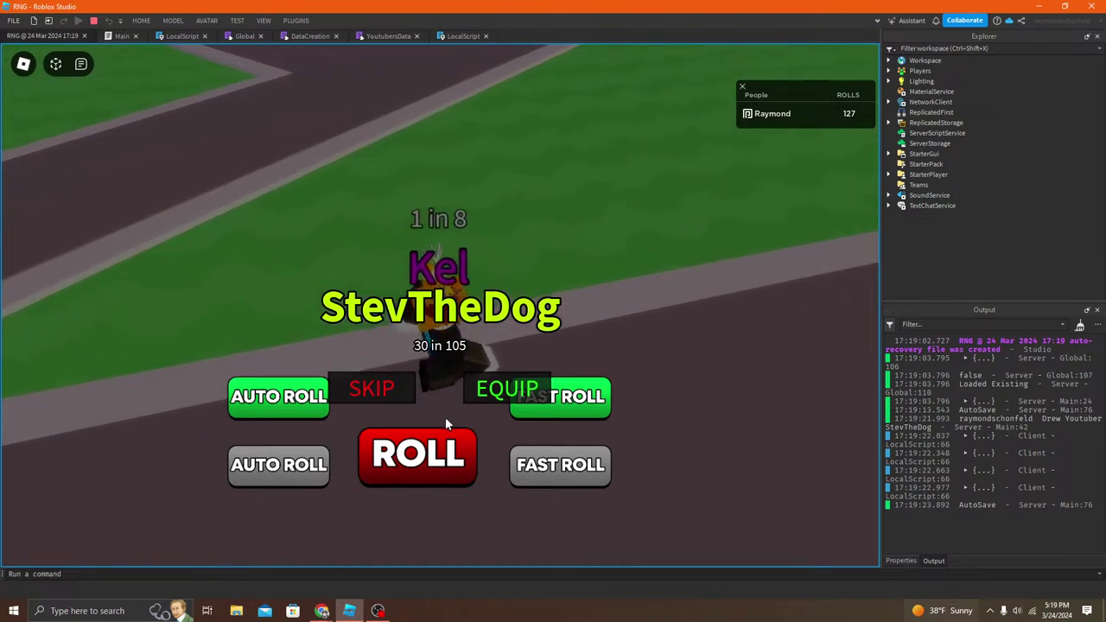
pyautogui.press('w')
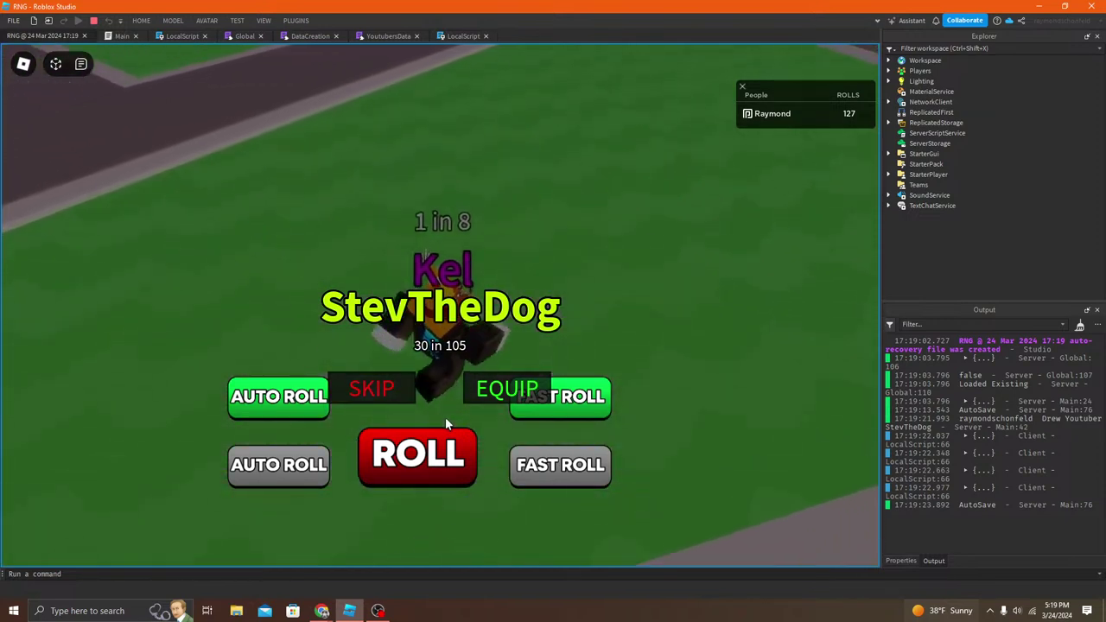
pyautogui.press('w')
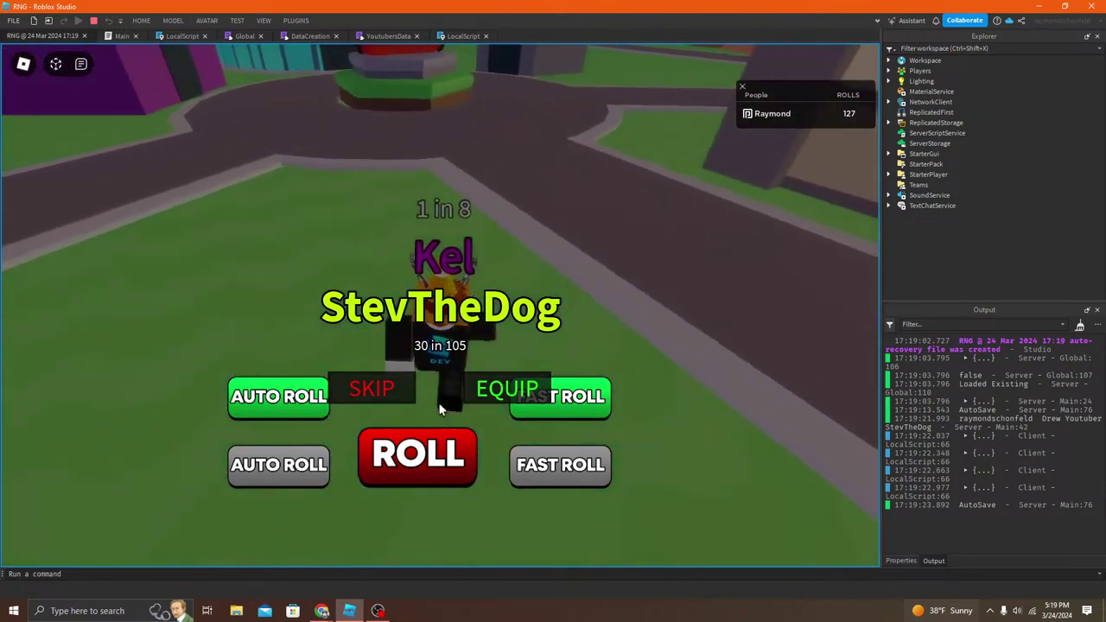
pyautogui.press('w')
pyautogui.press('d')
pyautogui.click(383, 387)
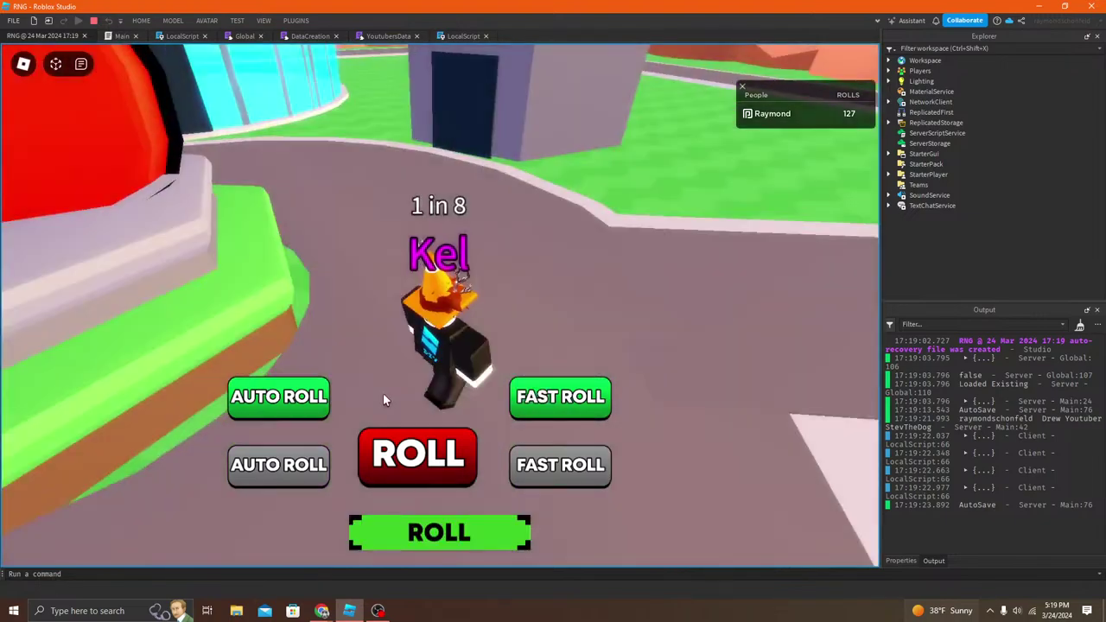
# Step: Roll again while running from the plaza to the cliffs and skip the result
pyautogui.click(432, 534)
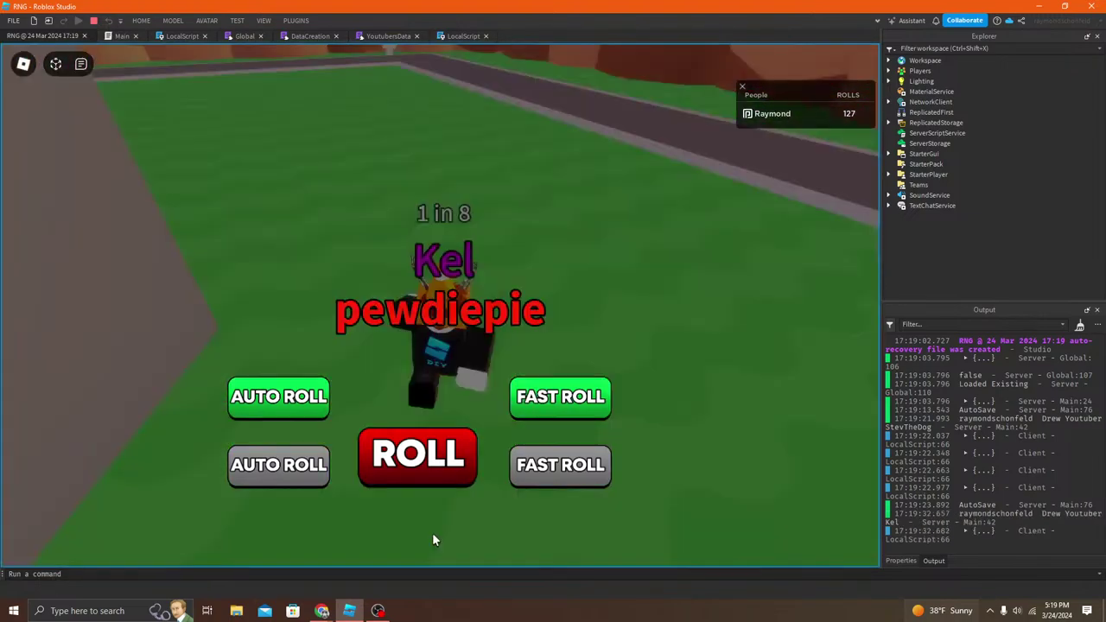
pyautogui.press('w')
pyautogui.press('a')
pyautogui.click(404, 389)
pyautogui.press('w')
pyautogui.press('a')
pyautogui.press('s')
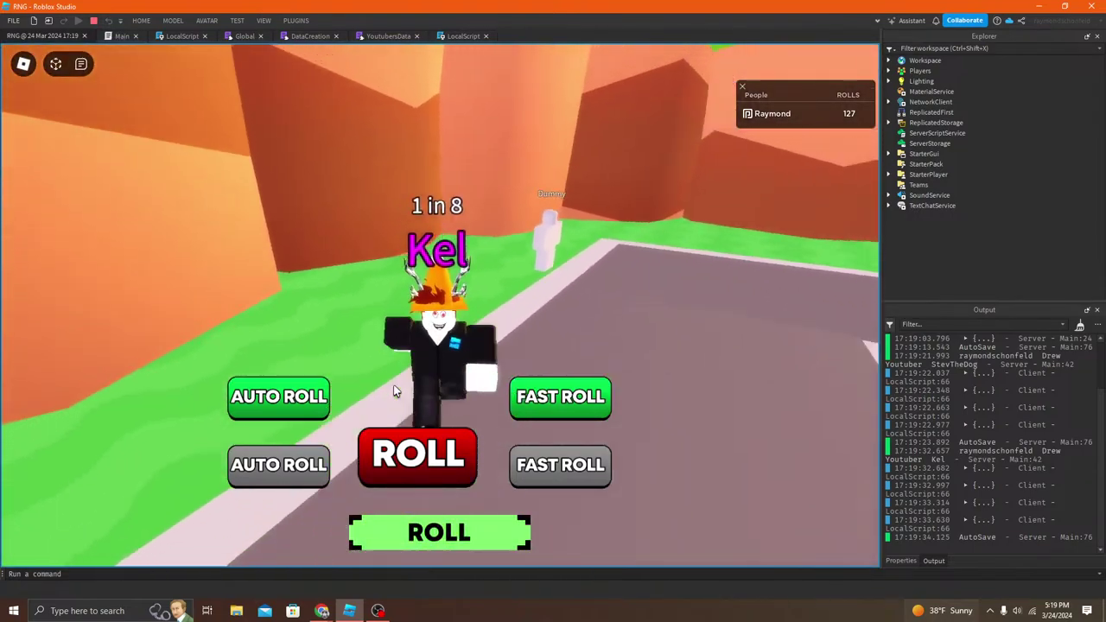
# Step: Run from the cliffs back toward the green and purple buildings, rolling once on the way and skipping the result
pyautogui.press('s')
pyautogui.press('d')
pyautogui.press('a')
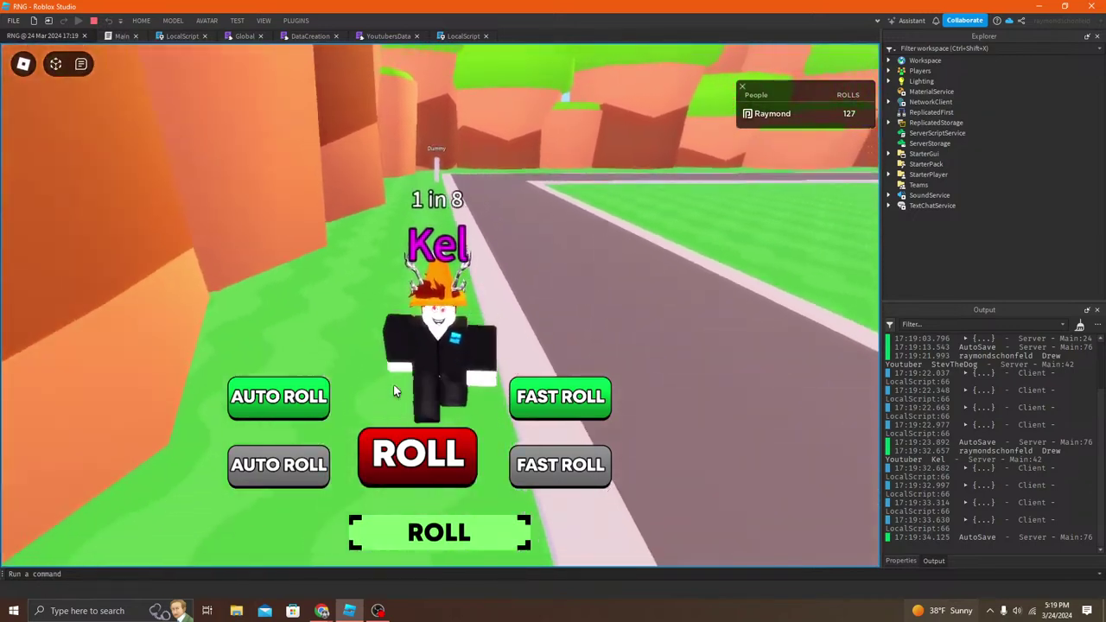
pyautogui.press('s')
pyautogui.press('d')
pyautogui.press('w')
pyautogui.moveTo(393, 384); pyautogui.dragTo(394, 385, button='right')
pyautogui.press('w')
pyautogui.press('w')
pyautogui.moveTo(297, 259); pyautogui.dragTo(306, 271, button='right')
pyautogui.press('space')
pyautogui.press('w')
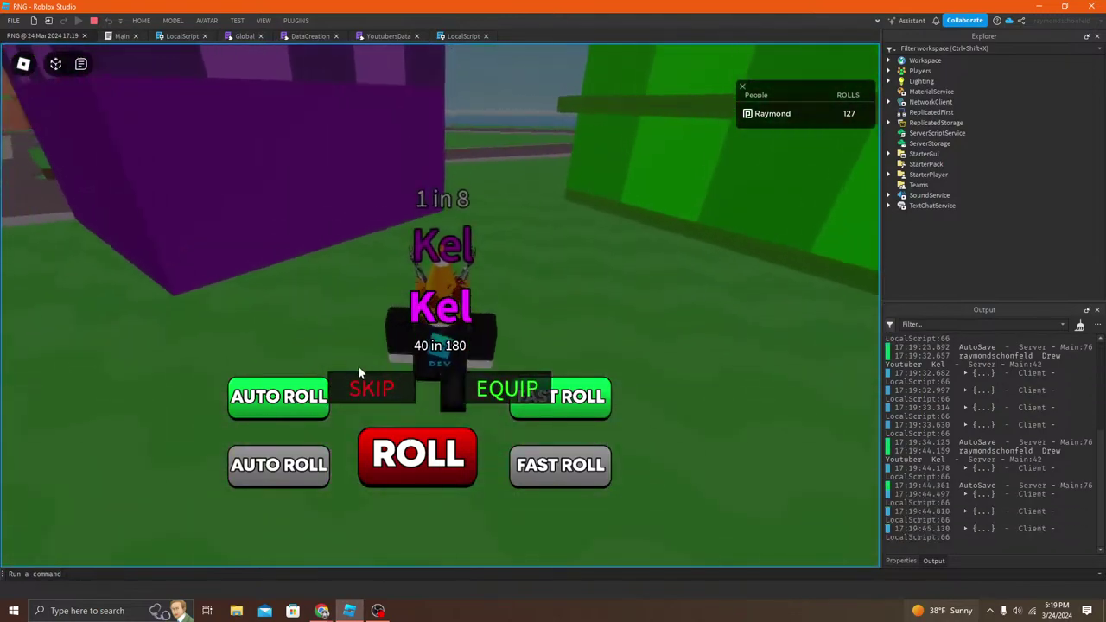
pyautogui.click(361, 375)
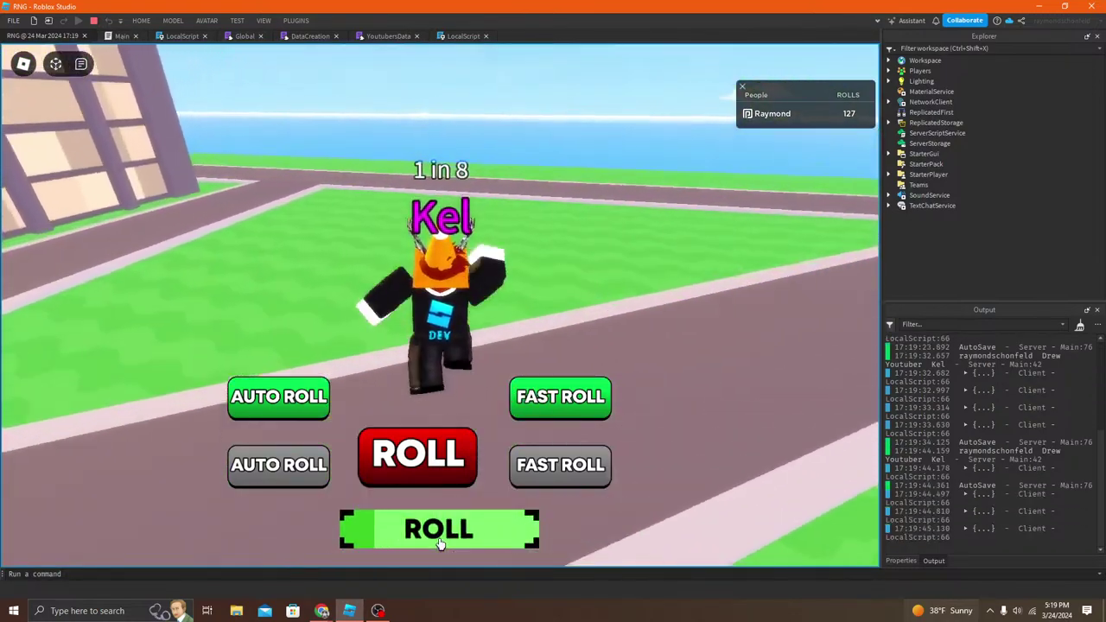
# Step: Roll three times while running between the beach and the buildings, skipping each result to check the cooldown bar
pyautogui.click(438, 530)
pyautogui.press('w')
pyautogui.moveTo(415, 335); pyautogui.dragTo(416, 342, button='right')
pyautogui.press('space')
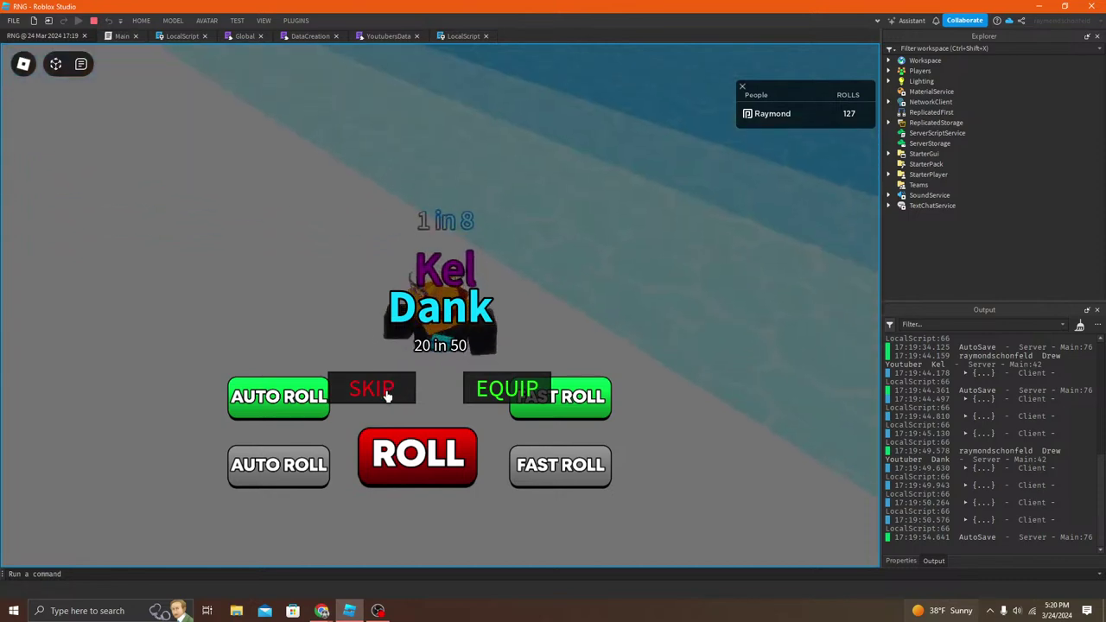
pyautogui.click(388, 389)
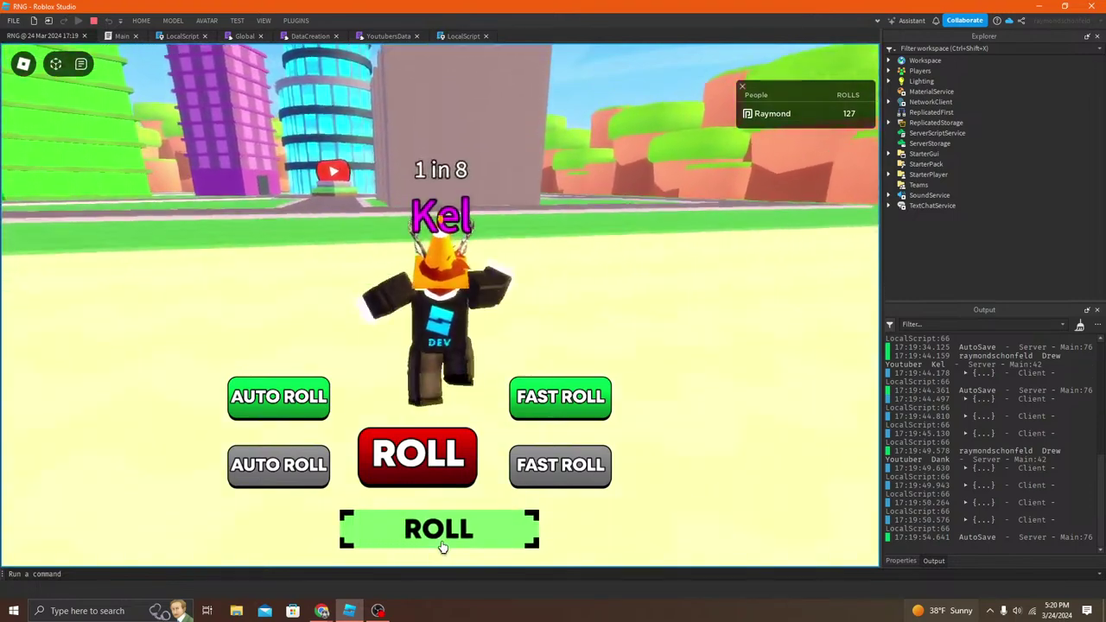
pyautogui.click(438, 534)
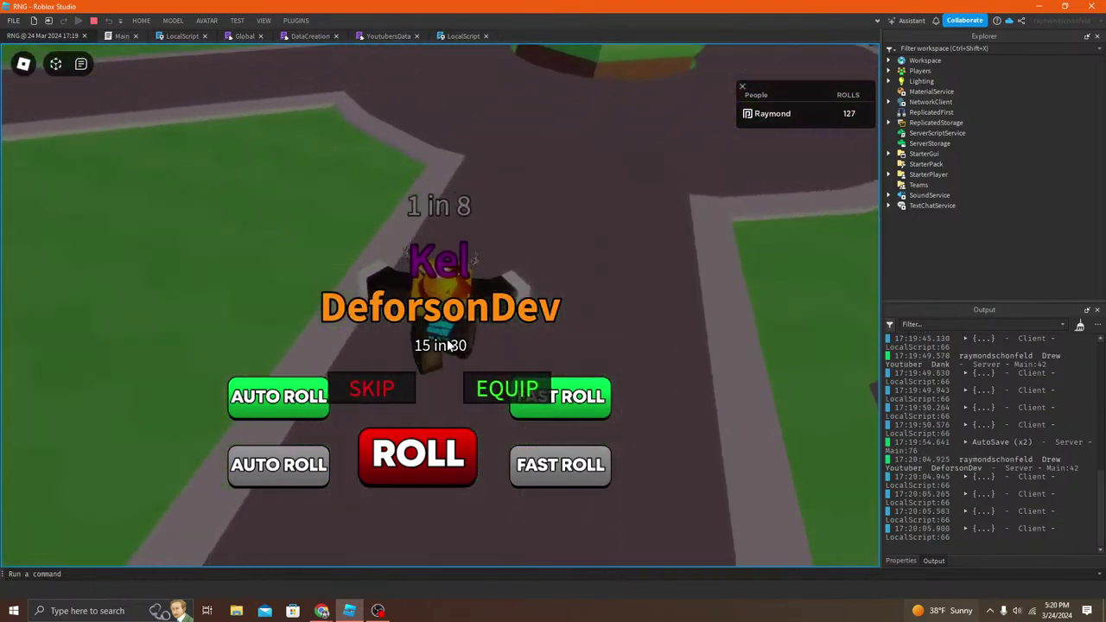
pyautogui.click(370, 387)
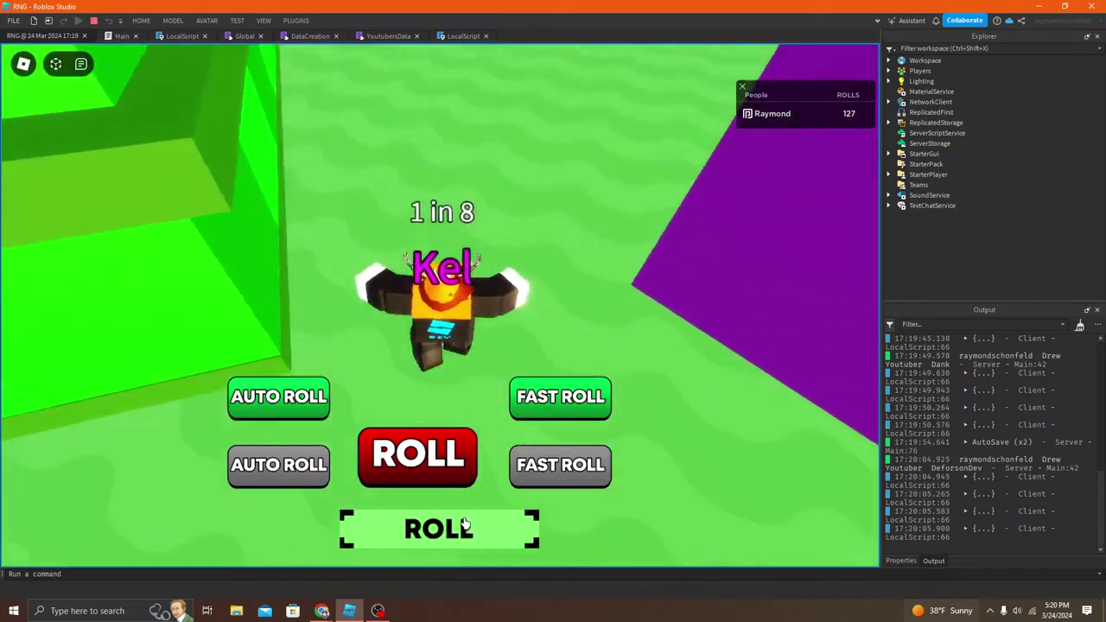
pyautogui.click(462, 533)
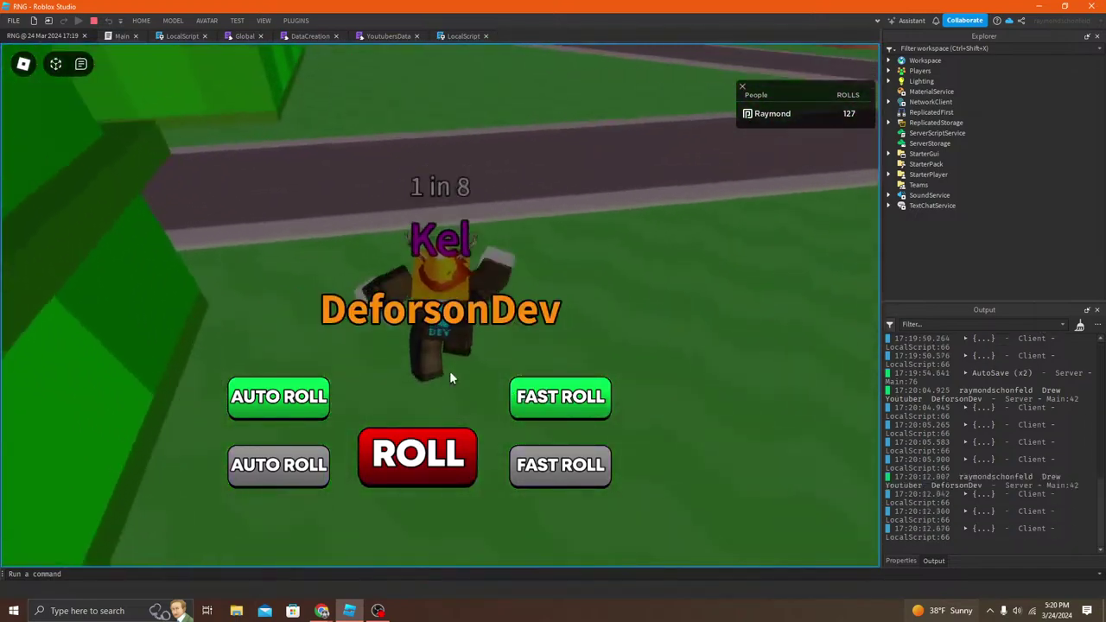
pyautogui.click(388, 385)
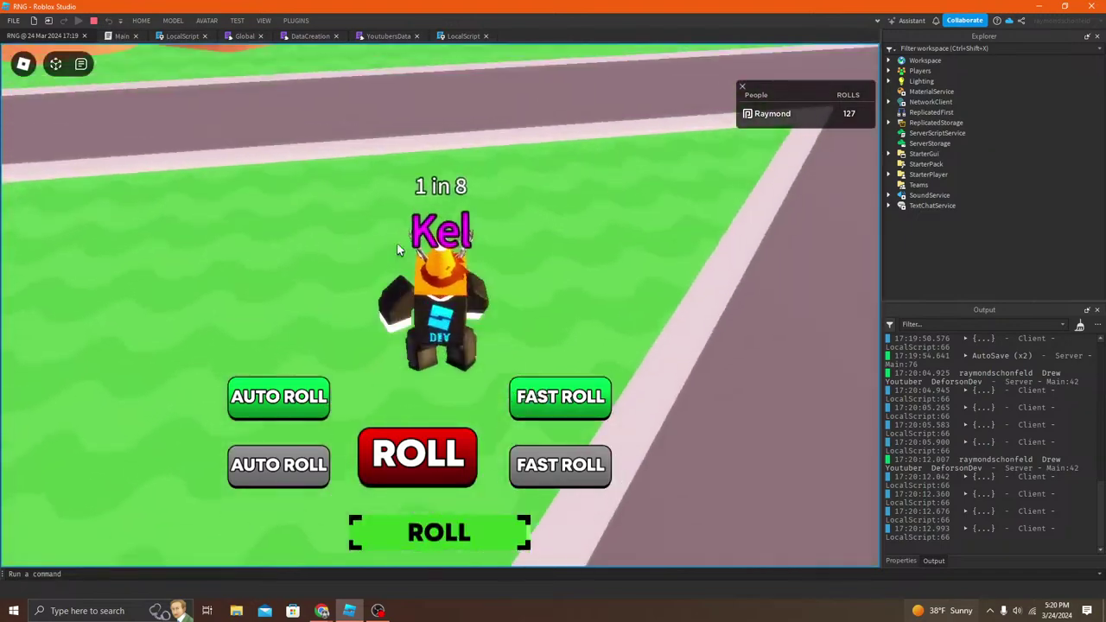
# Step: Run past the cyan tower and make two more rolls, skipping each result
pyautogui.press('w')
pyautogui.press('space')
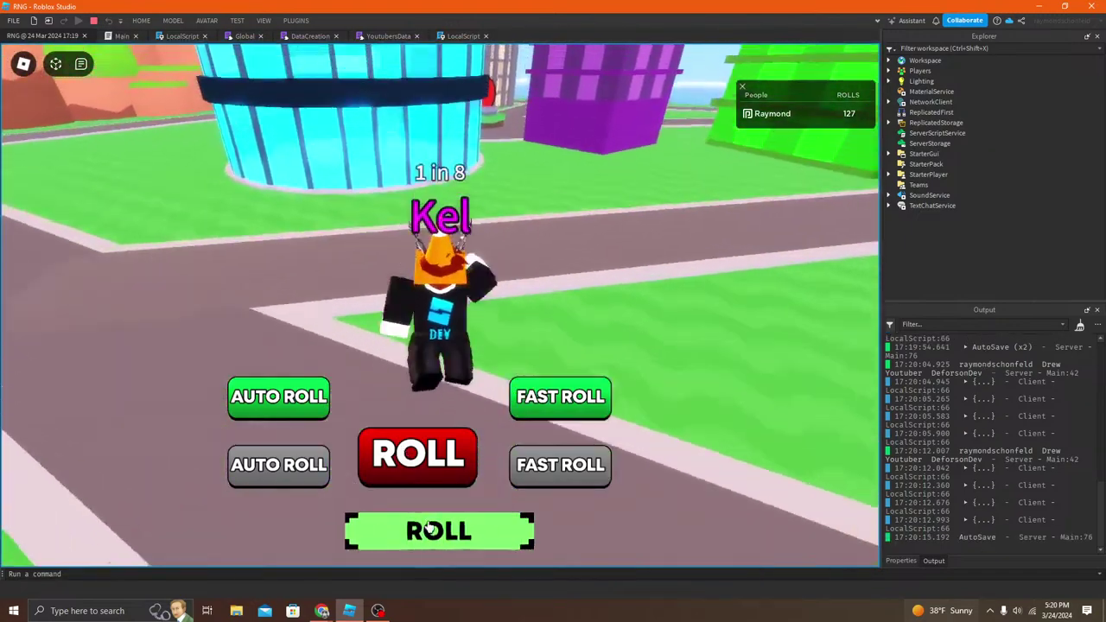
pyautogui.click(430, 533)
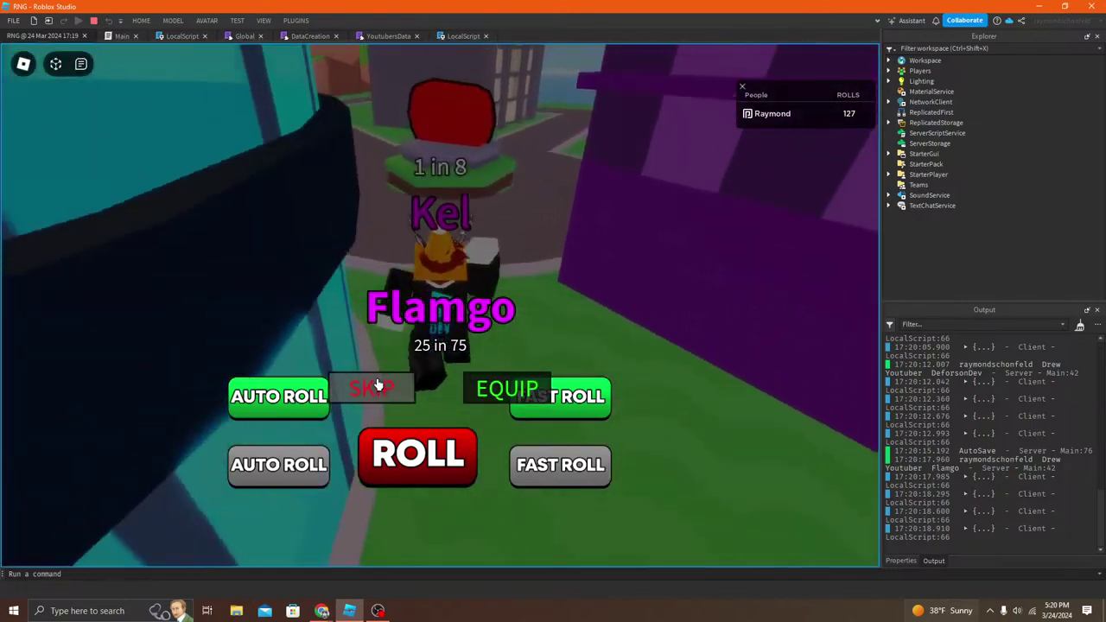
pyautogui.click(373, 387)
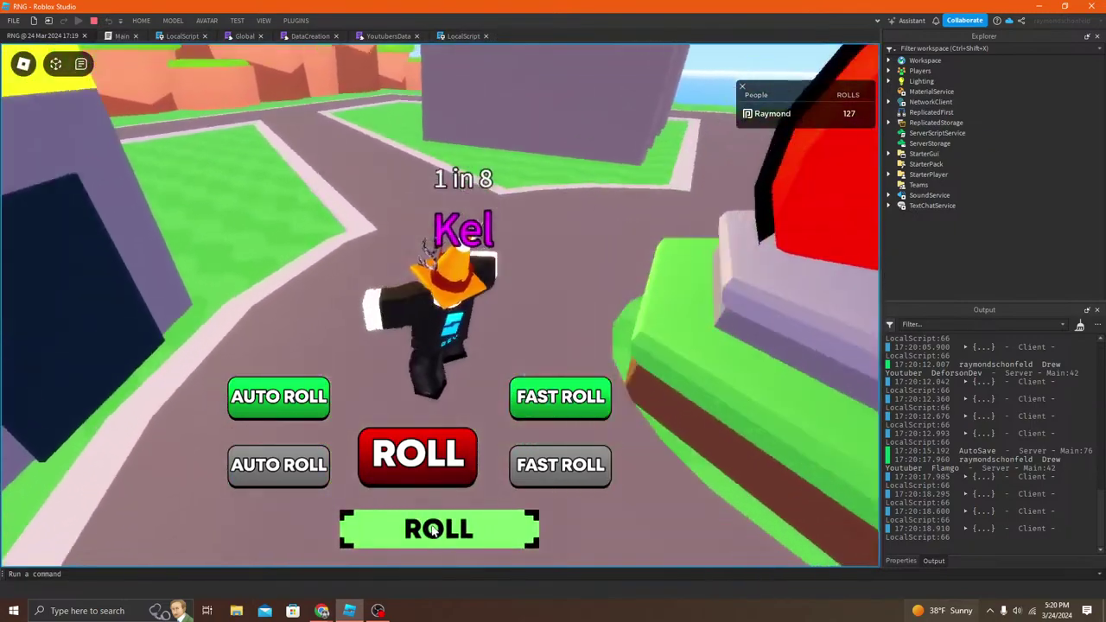
pyautogui.click(432, 529)
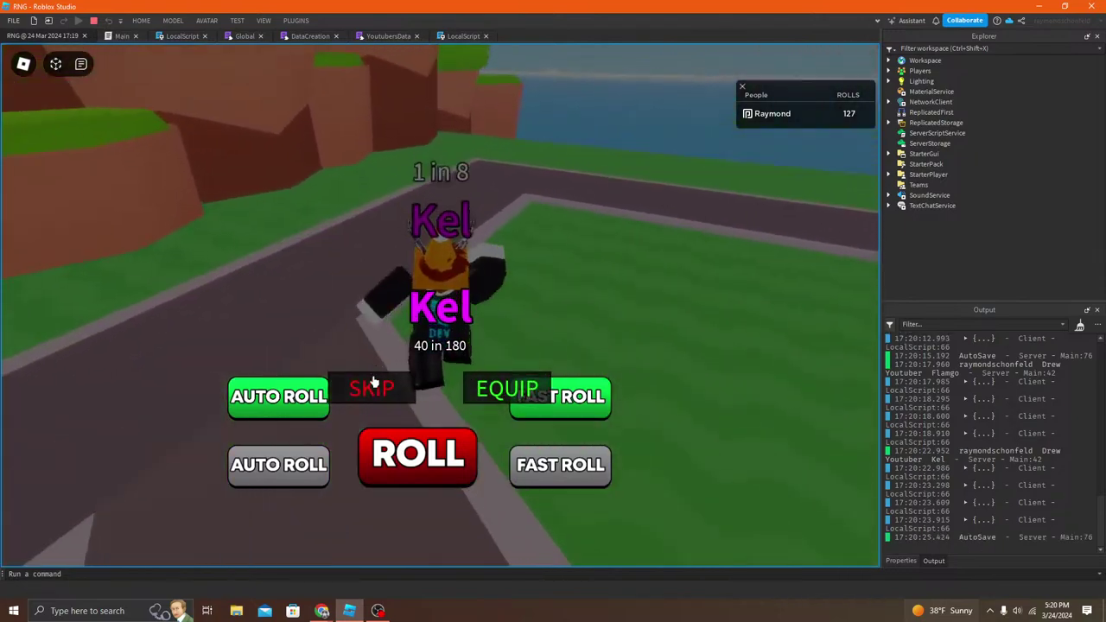
pyautogui.click(373, 385)
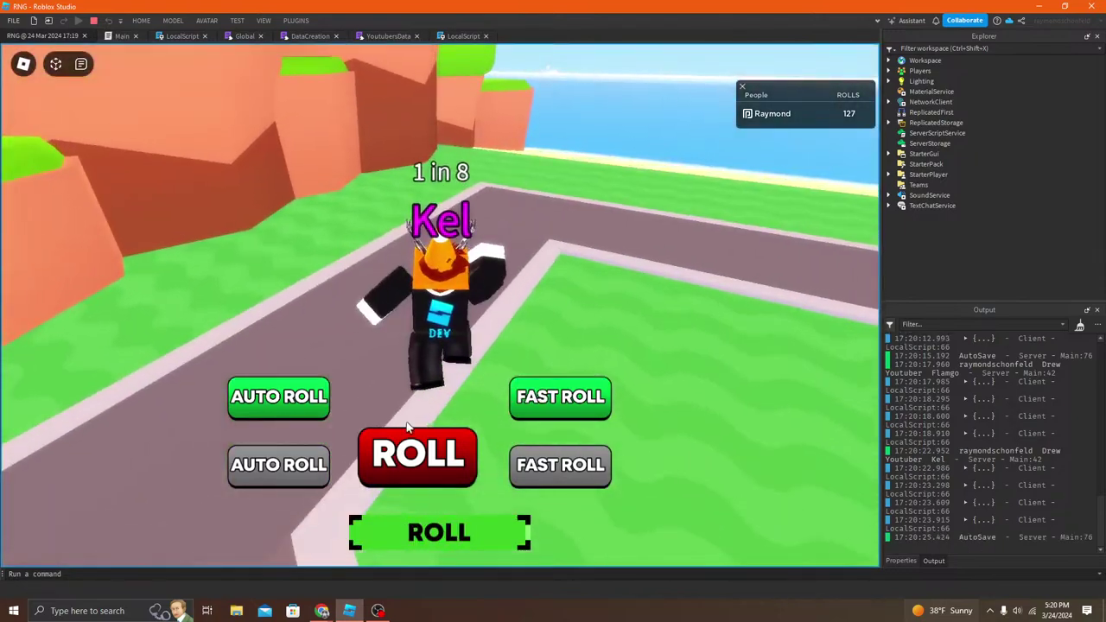
# Step: Roll three more times while moving around near the cliffs, skipping each result
pyautogui.click(471, 531)
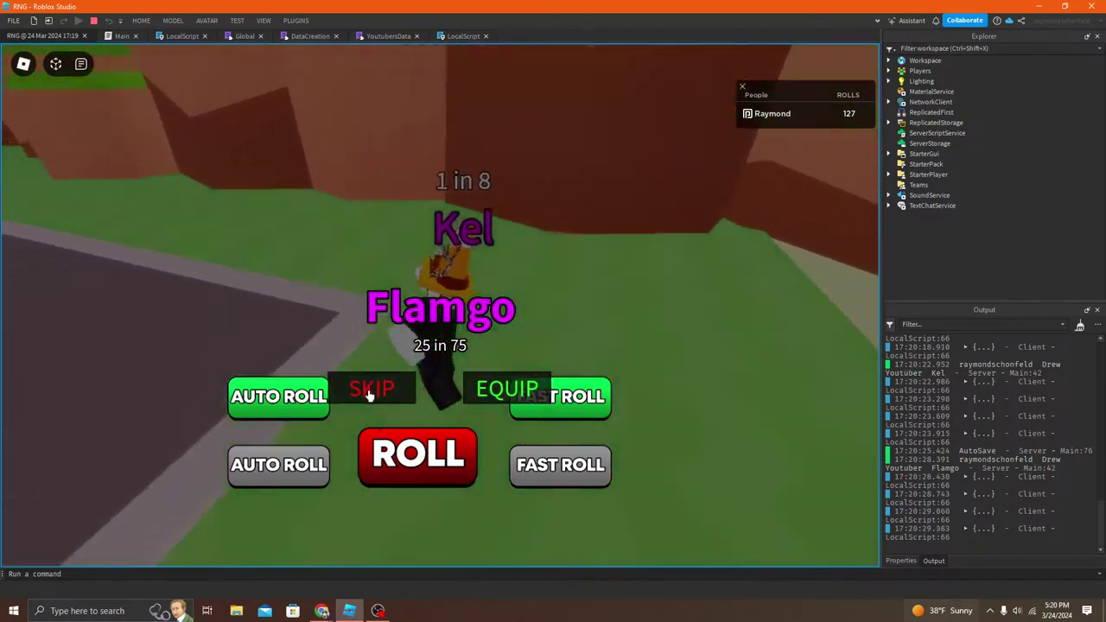
pyautogui.click(371, 389)
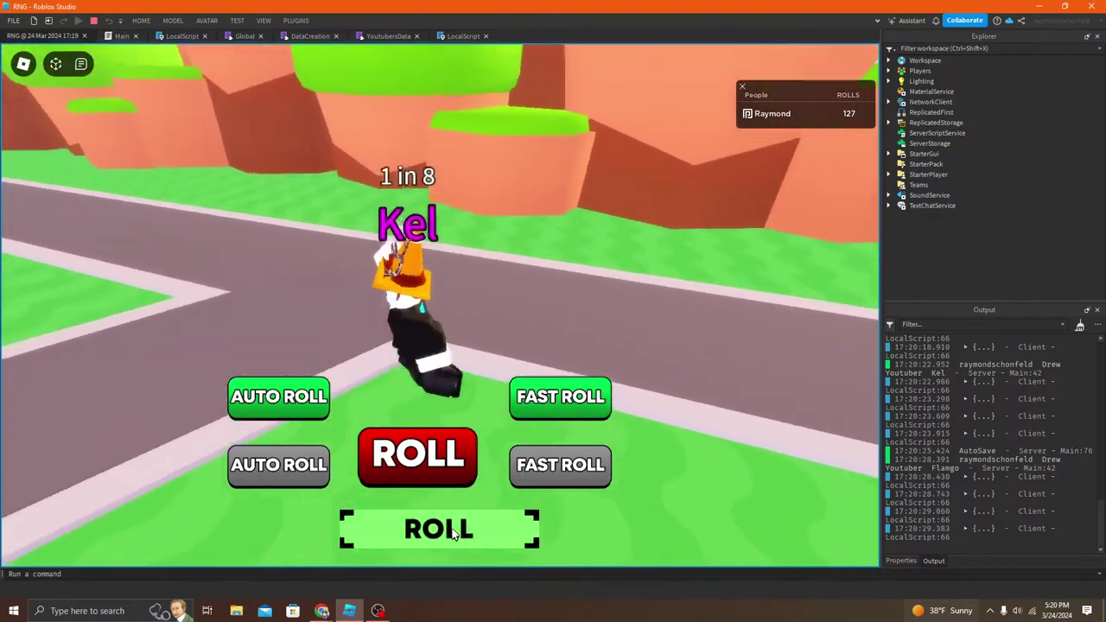
pyautogui.click(451, 533)
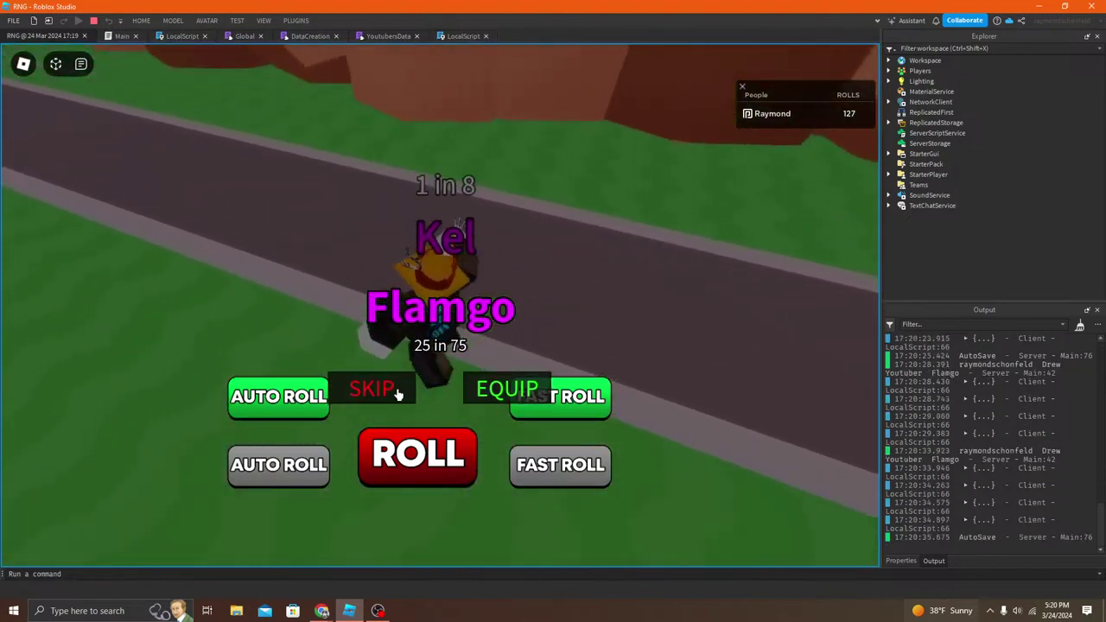
pyautogui.click(398, 394)
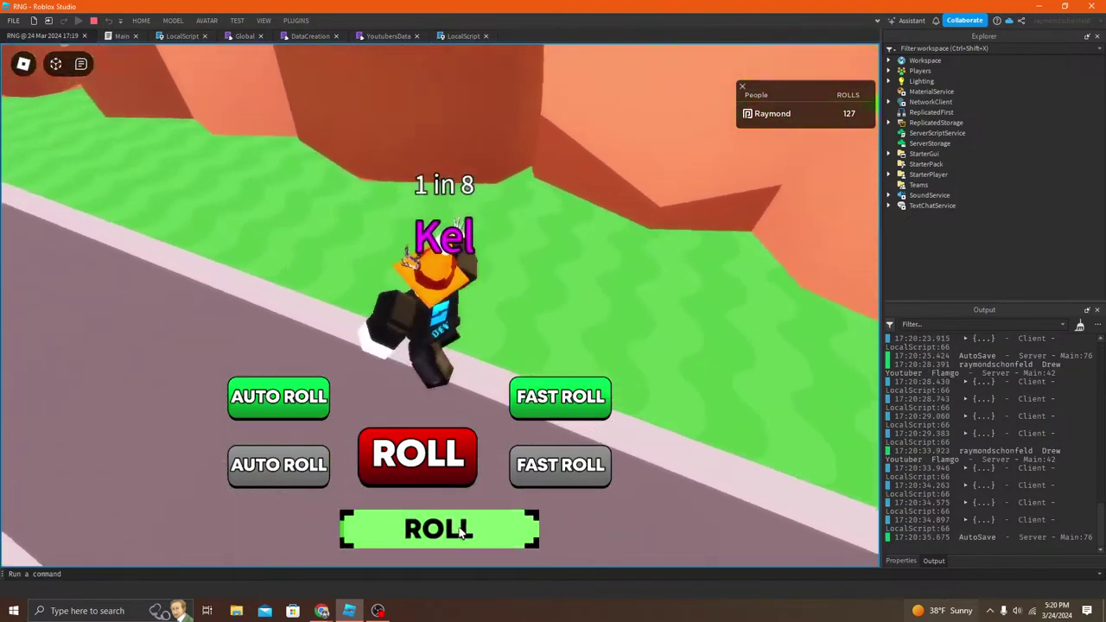
pyautogui.click(458, 528)
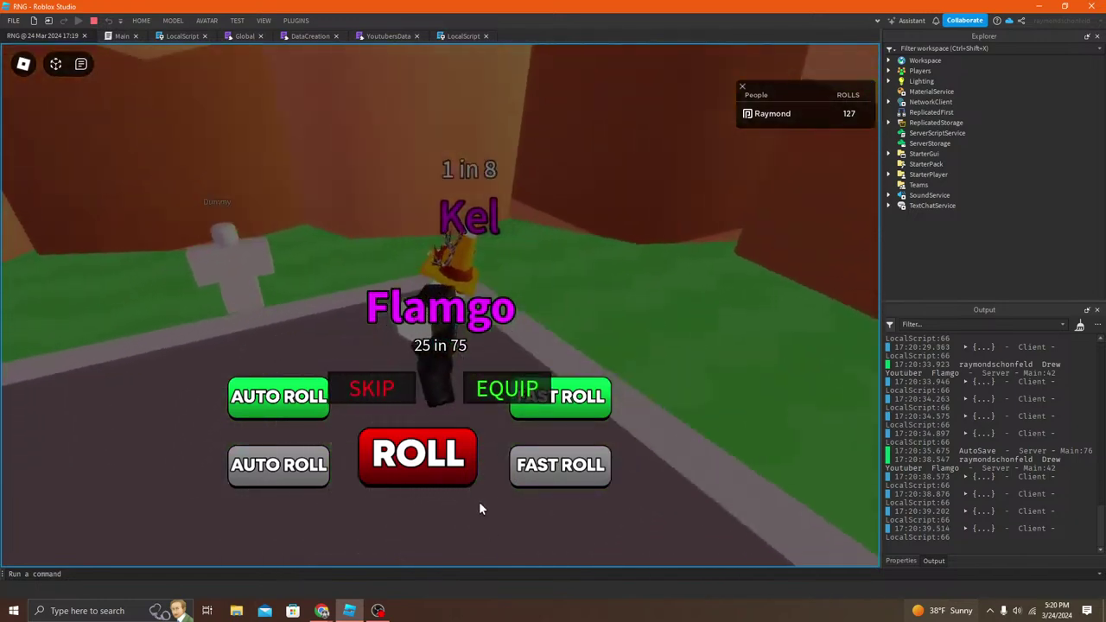
pyautogui.click(392, 385)
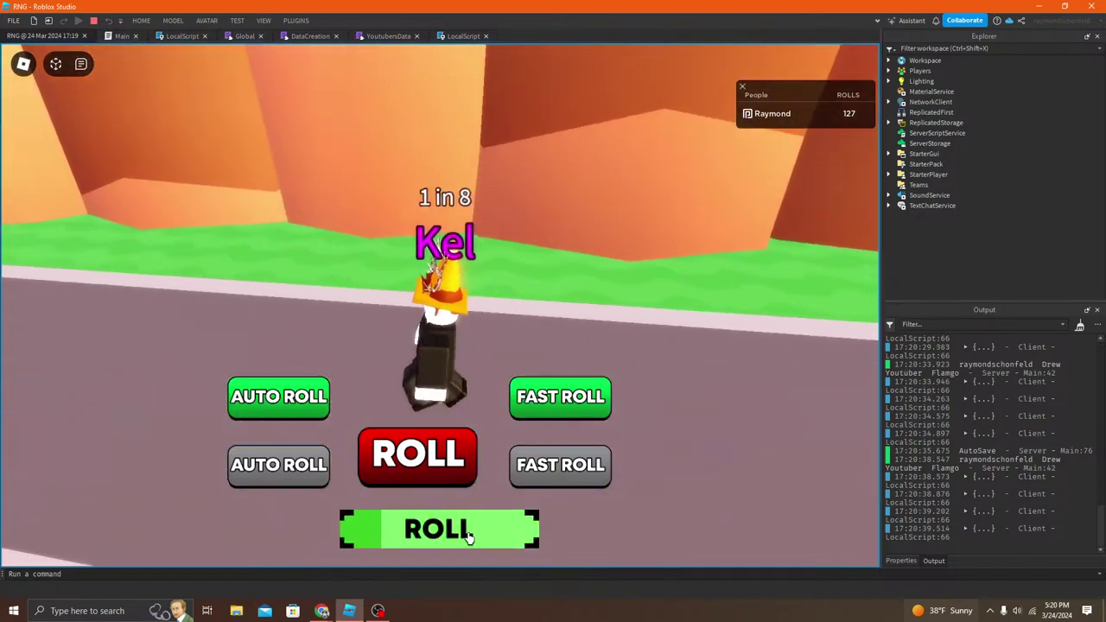
# Step: Run back past the cyan tower toward the plaza, rolling once more and skipping the result
pyautogui.moveTo(444, 412); pyautogui.dragTo(445, 412, button='right')
pyautogui.press('w')
pyautogui.click(459, 529)
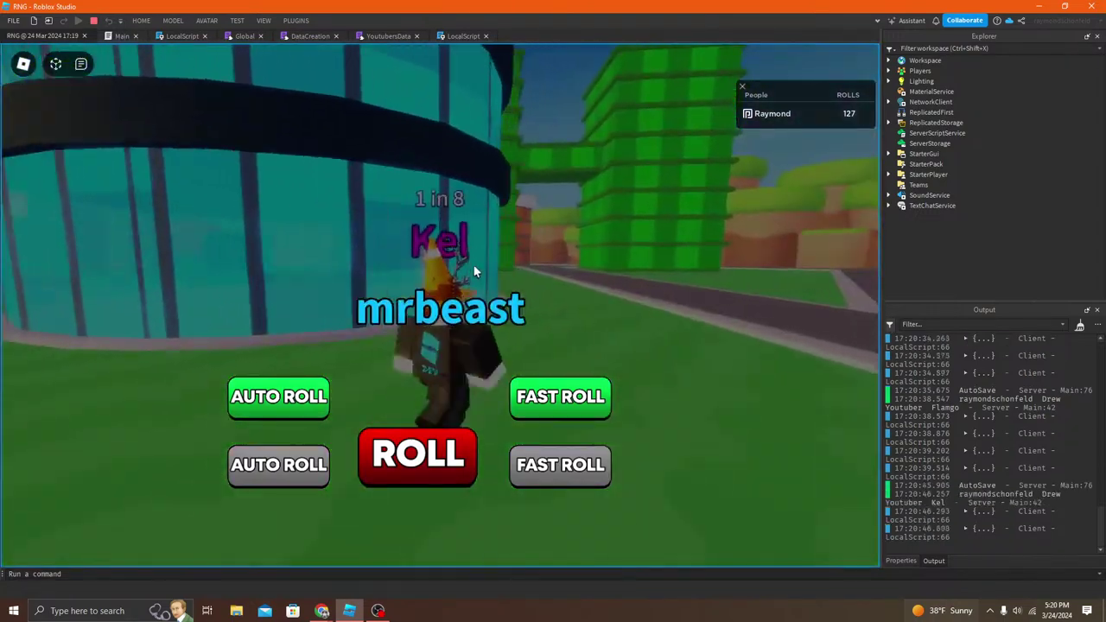
pyautogui.press('w')
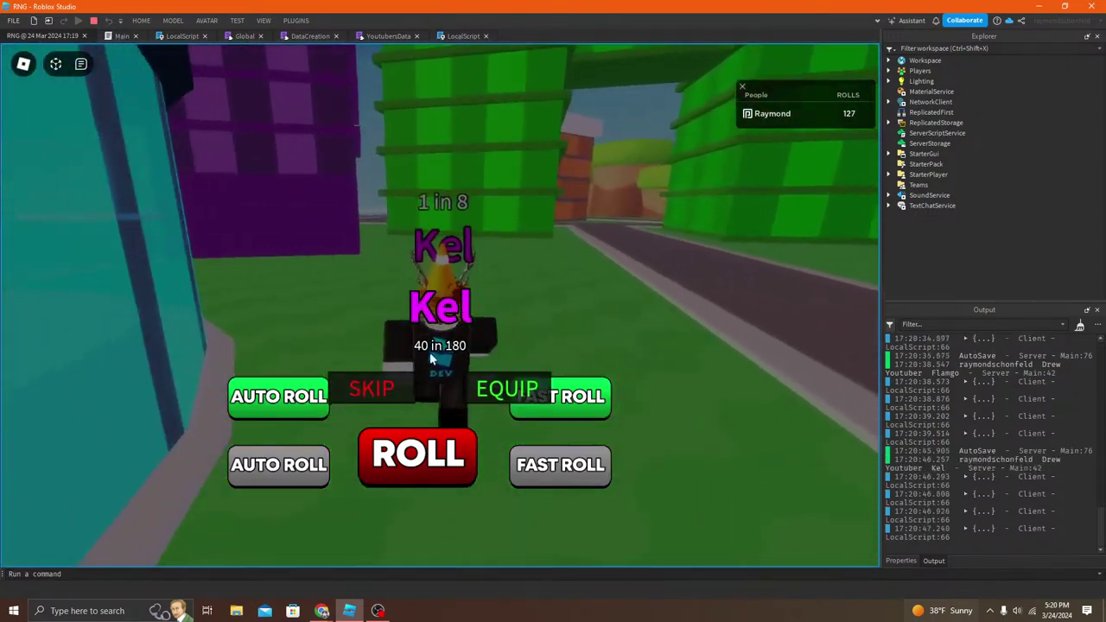
pyautogui.press('w')
pyautogui.click(387, 385)
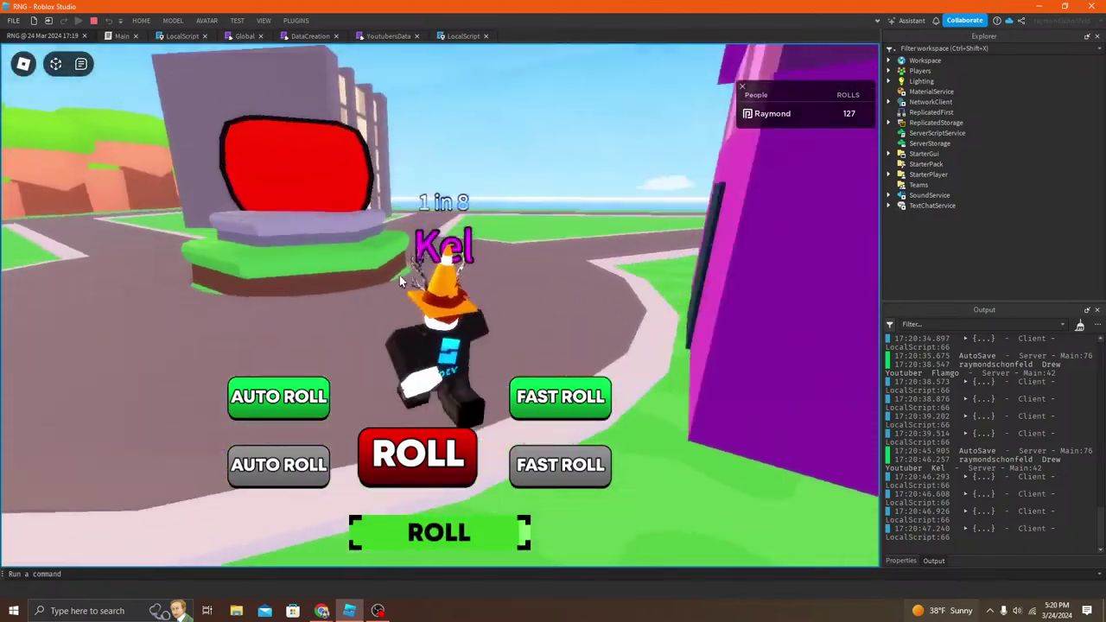
# Step: Climb onto the red play-button monument in the plaza, make one roll and skip the result
pyautogui.press('space')
pyautogui.press('w')
pyautogui.moveTo(399, 275); pyautogui.dragTo(399, 276, button='right')
pyautogui.press('space')
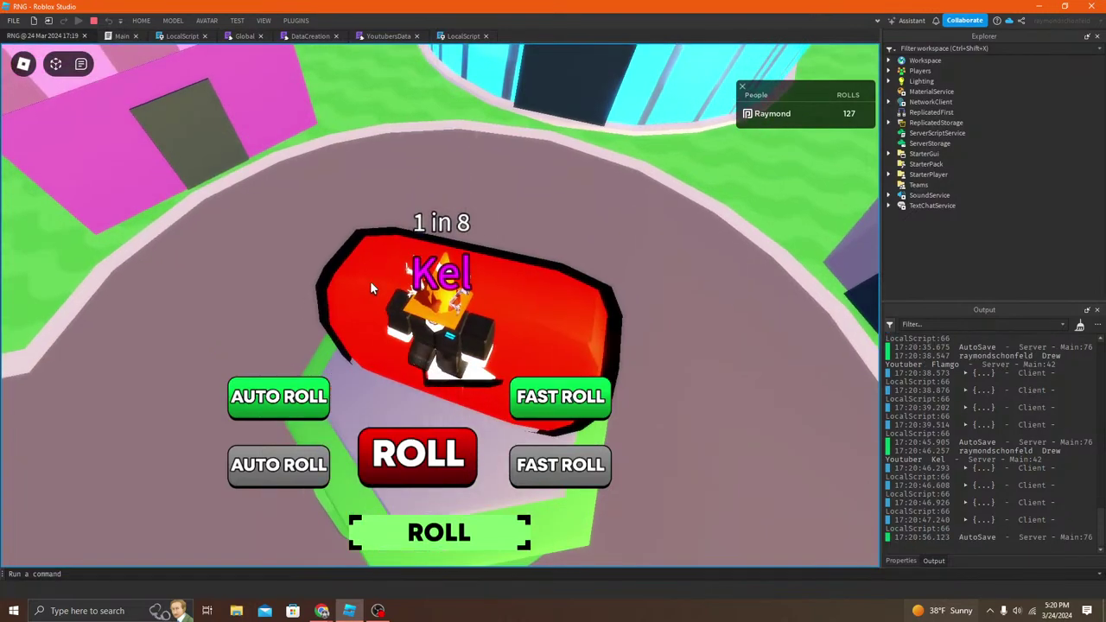
pyautogui.moveTo(370, 281); pyautogui.dragTo(342, 267, button='right')
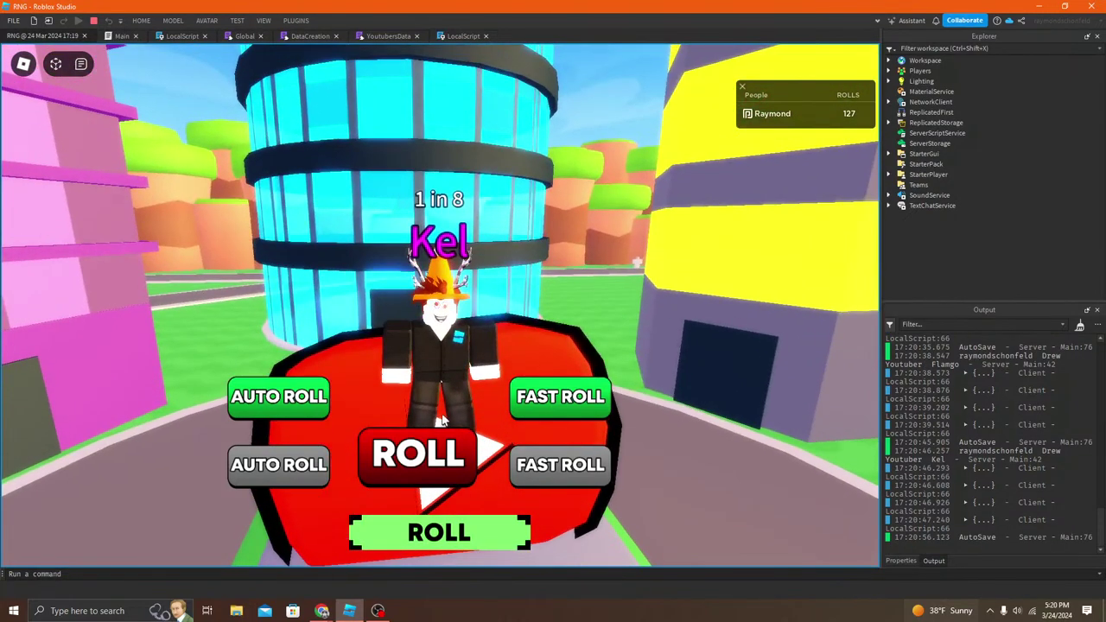
pyautogui.click(480, 529)
pyautogui.moveTo(466, 347); pyautogui.dragTo(465, 347, button='right')
pyautogui.click(385, 377)
pyautogui.press('w')
pyautogui.press('space')
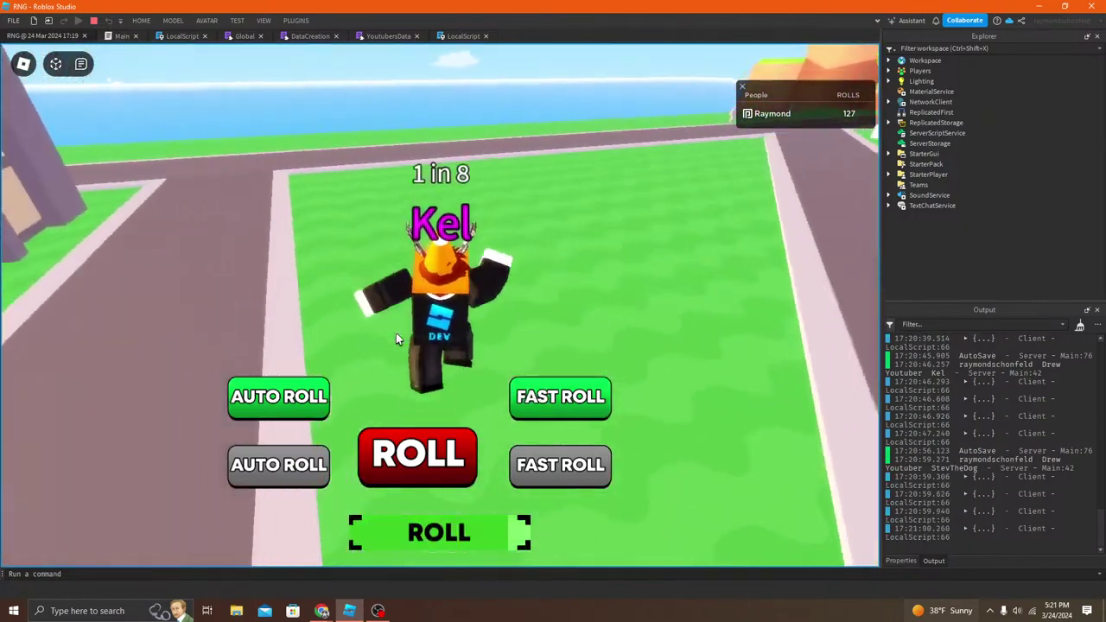
pyautogui.press('w')
pyautogui.moveTo(397, 338); pyautogui.dragTo(396, 334, button='right')
pyautogui.press('space')
pyautogui.press('w')
pyautogui.press('w')
pyautogui.press('space')
pyautogui.press('w')
pyautogui.press('space')
pyautogui.press('w')
pyautogui.press('a')
pyautogui.press('space')
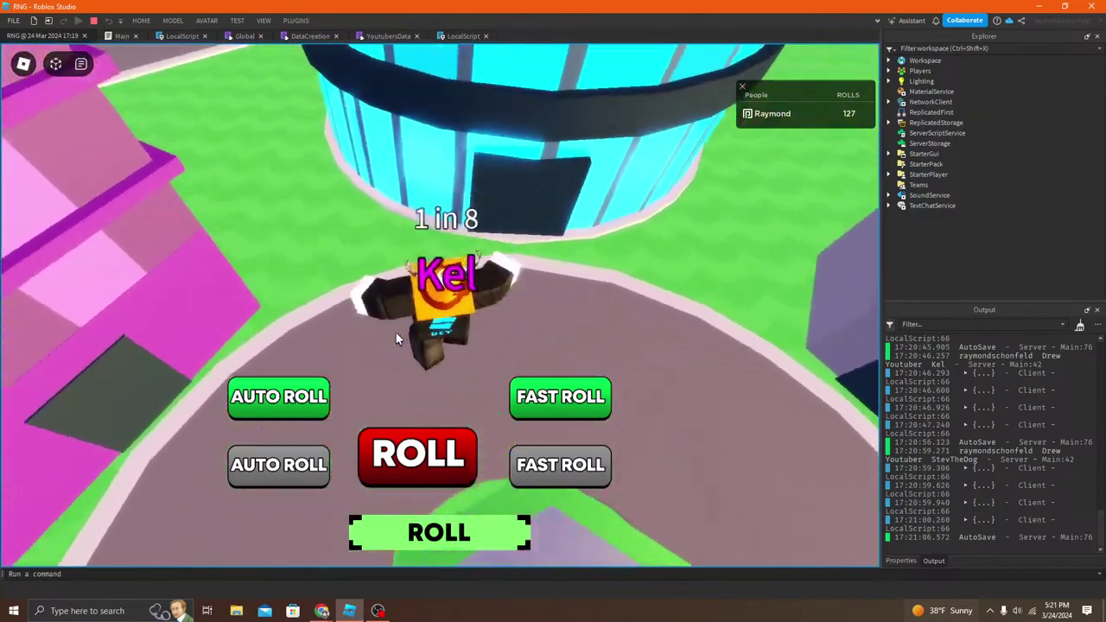
pyautogui.press('w')
pyautogui.press('space')
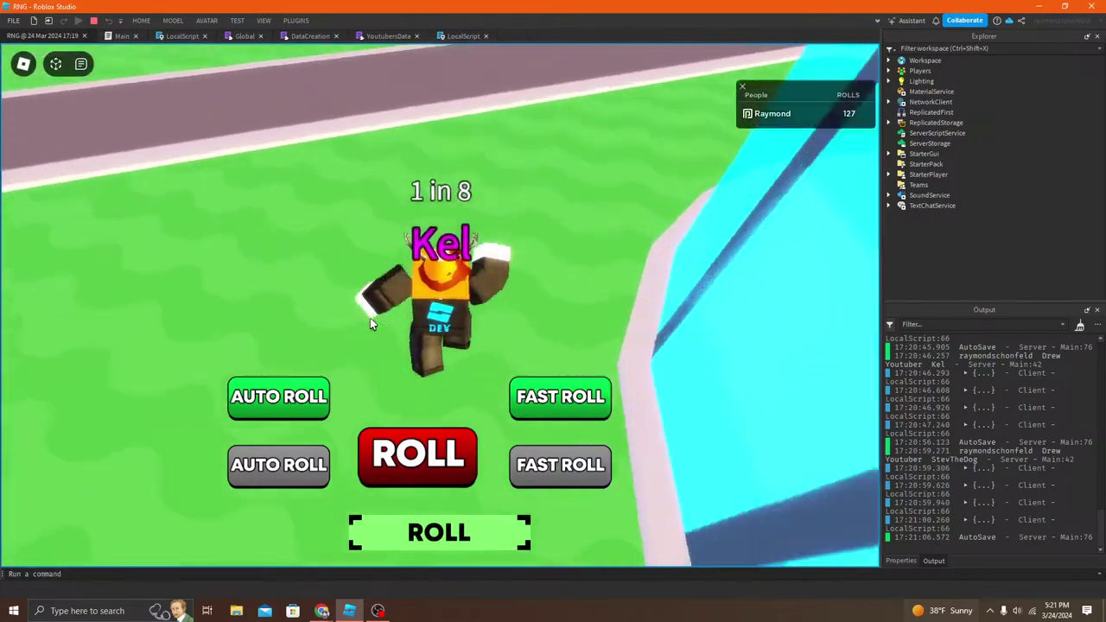
pyautogui.press('w')
pyautogui.press('space')
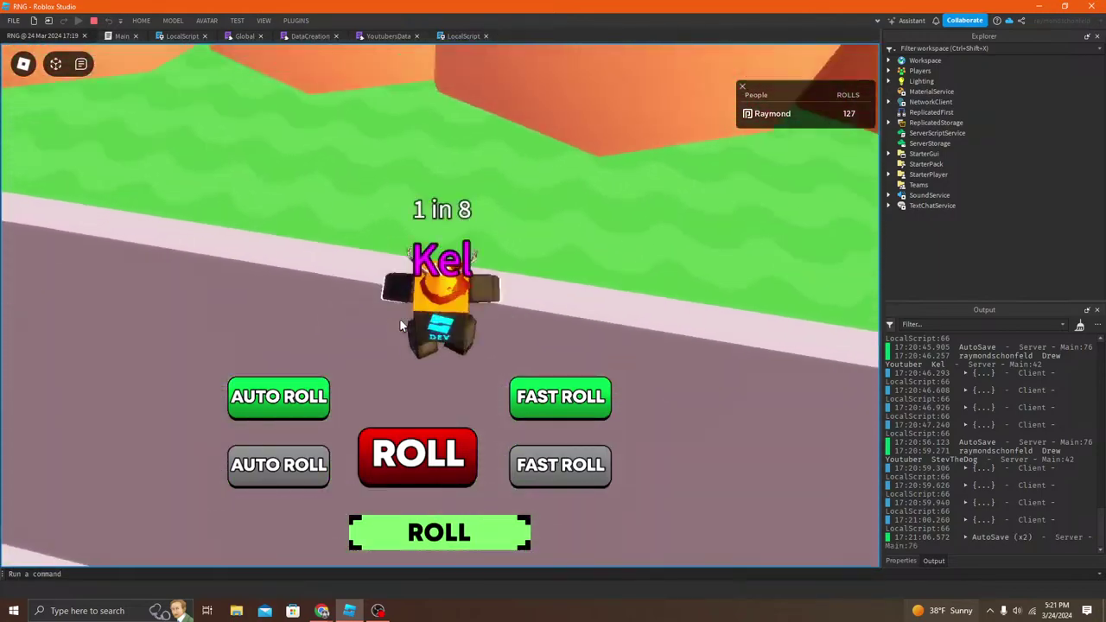
pyautogui.moveTo(400, 320); pyautogui.dragTo(400, 325, button='right')
pyautogui.press('w')
pyautogui.press('space')
pyautogui.press('w')
pyautogui.press('space')
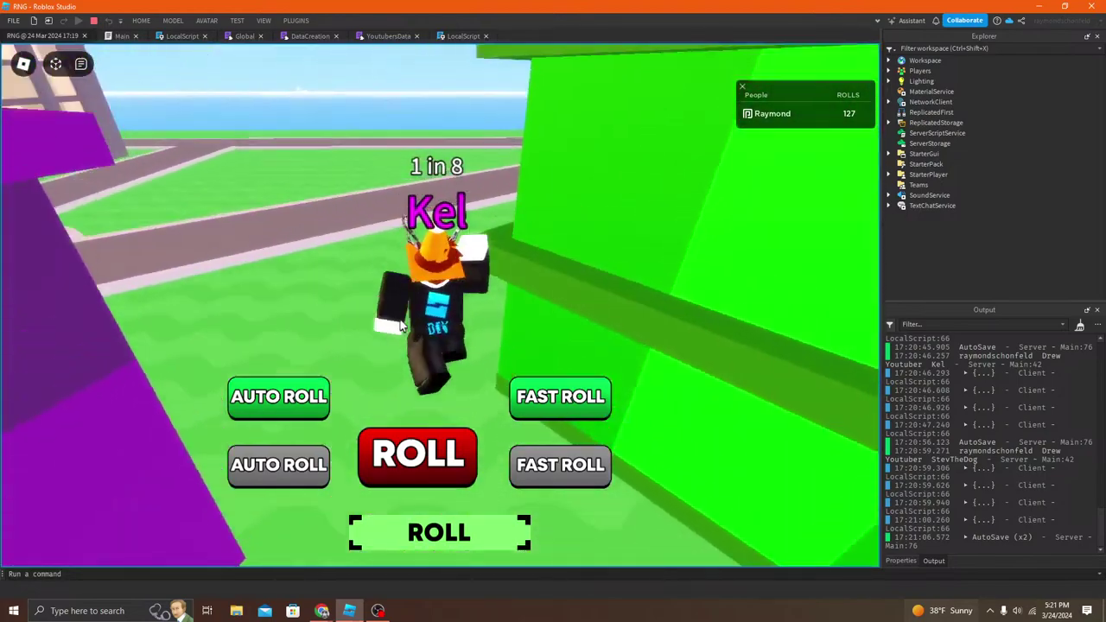
pyautogui.press('w')
pyautogui.press('space')
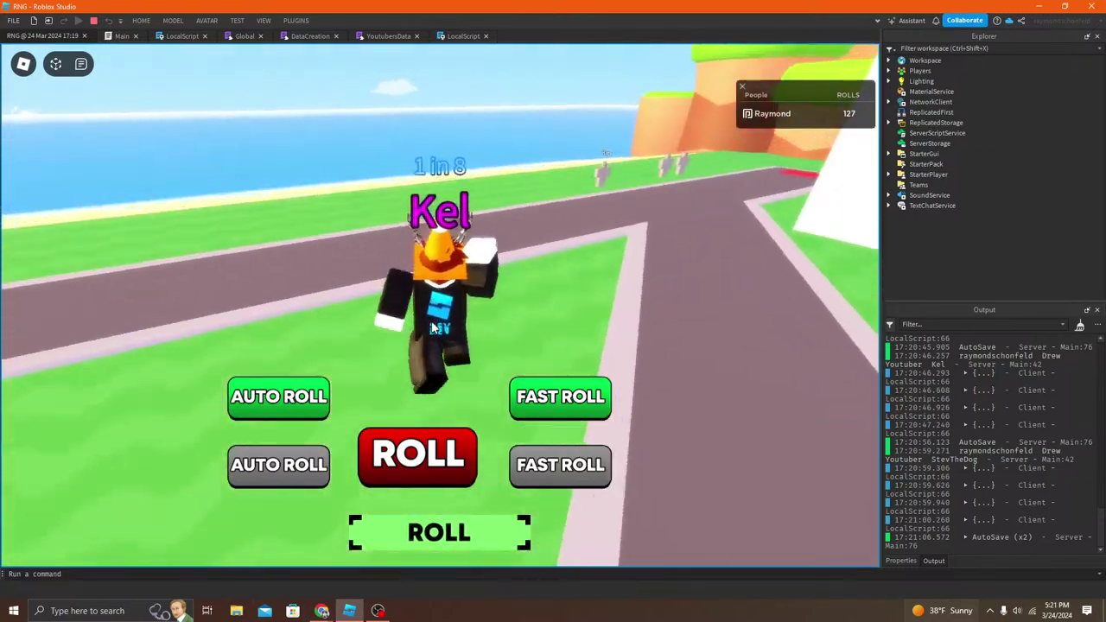
pyautogui.press('w')
pyautogui.moveTo(432, 327); pyautogui.dragTo(434, 326, button='right')
pyautogui.press('space')
pyautogui.press('w')
pyautogui.press('space')
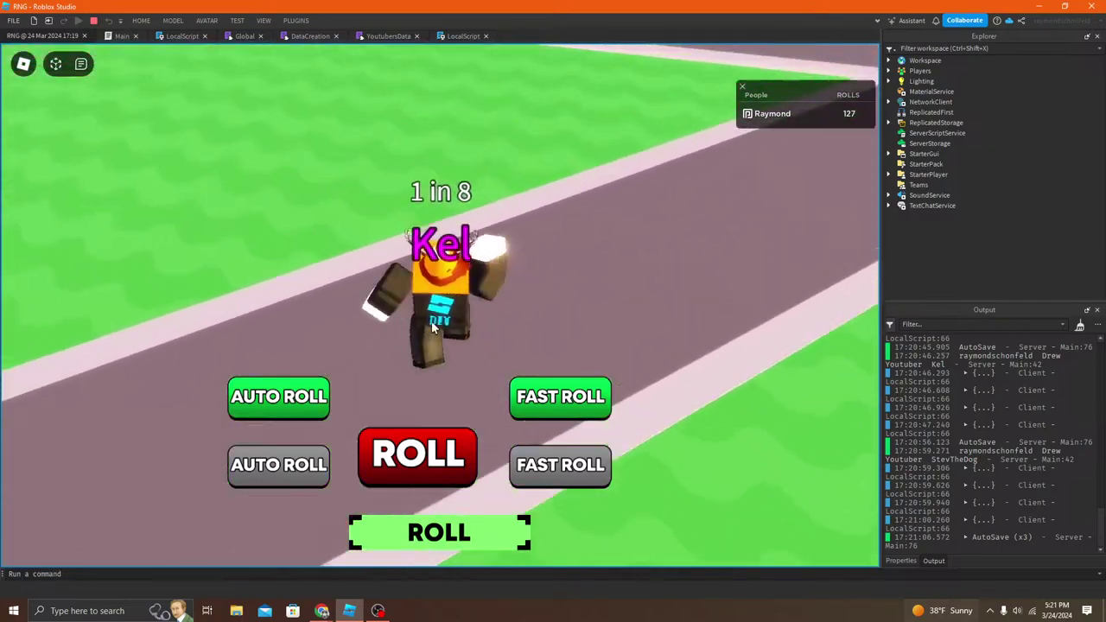
pyautogui.press('s')
pyautogui.press('w')
pyautogui.press('space')
pyautogui.moveTo(432, 323); pyautogui.dragTo(435, 326, button='right')
pyautogui.press('w')
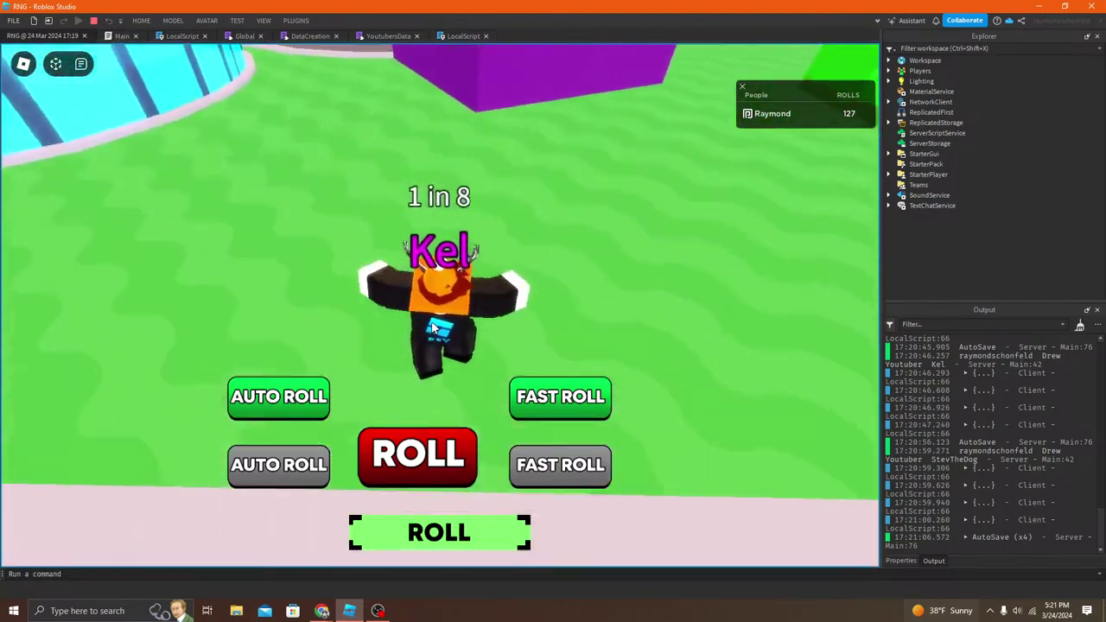
pyautogui.press('w')
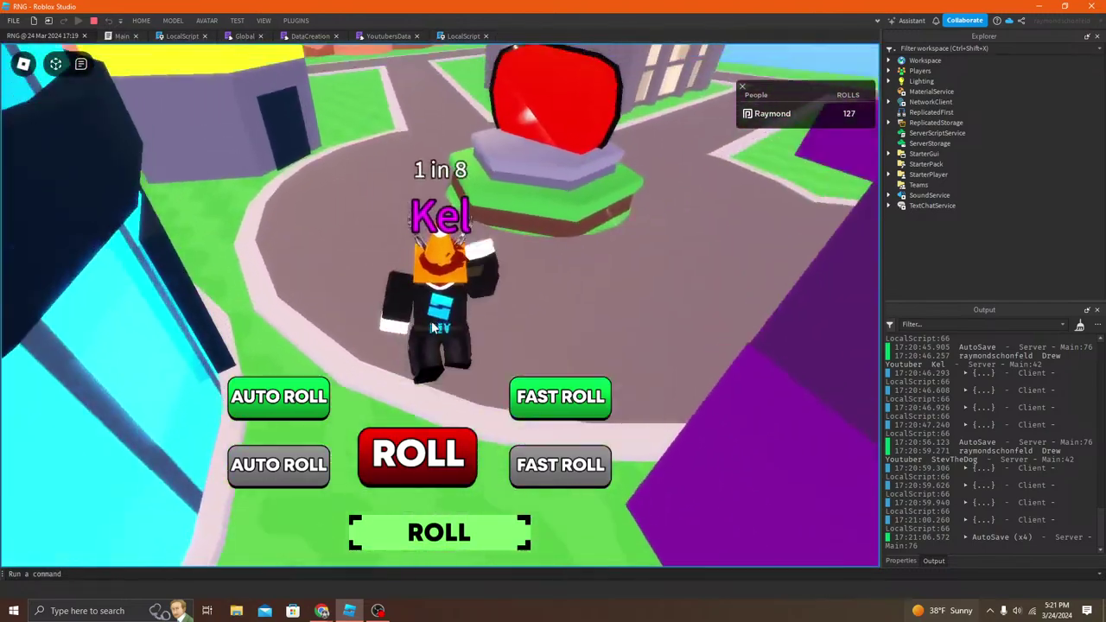
pyautogui.press('w')
pyautogui.press('space')
pyautogui.moveTo(433, 327); pyautogui.dragTo(433, 327, button='right')
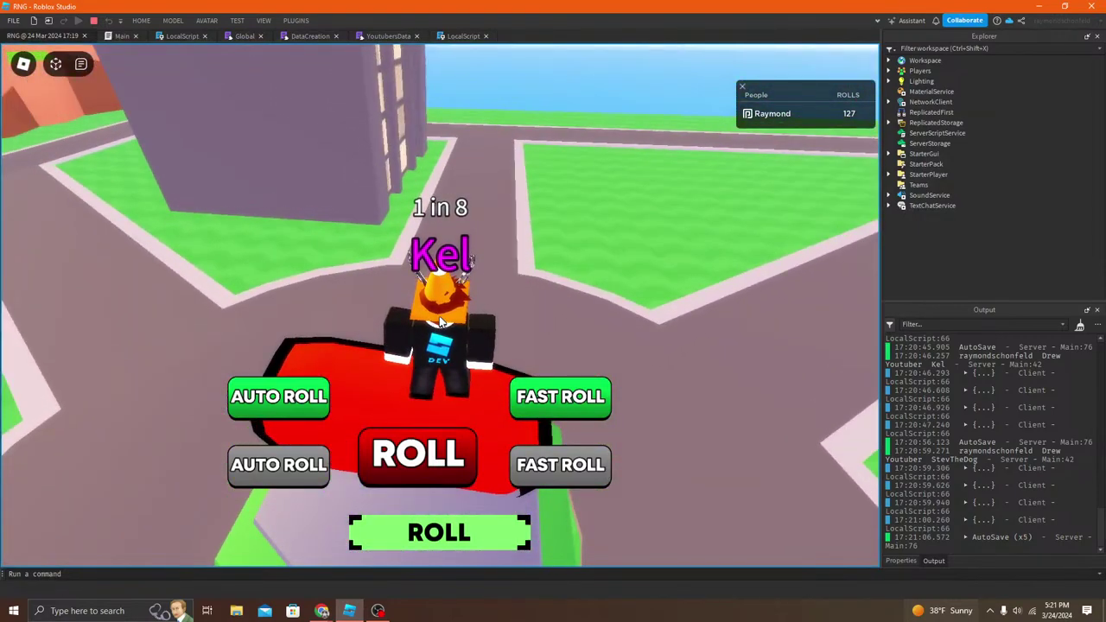
pyautogui.press('w')
pyautogui.moveTo(410, 225); pyautogui.dragTo(410, 226, button='right')
pyautogui.press('w')
pyautogui.press('space')
pyautogui.press('s')
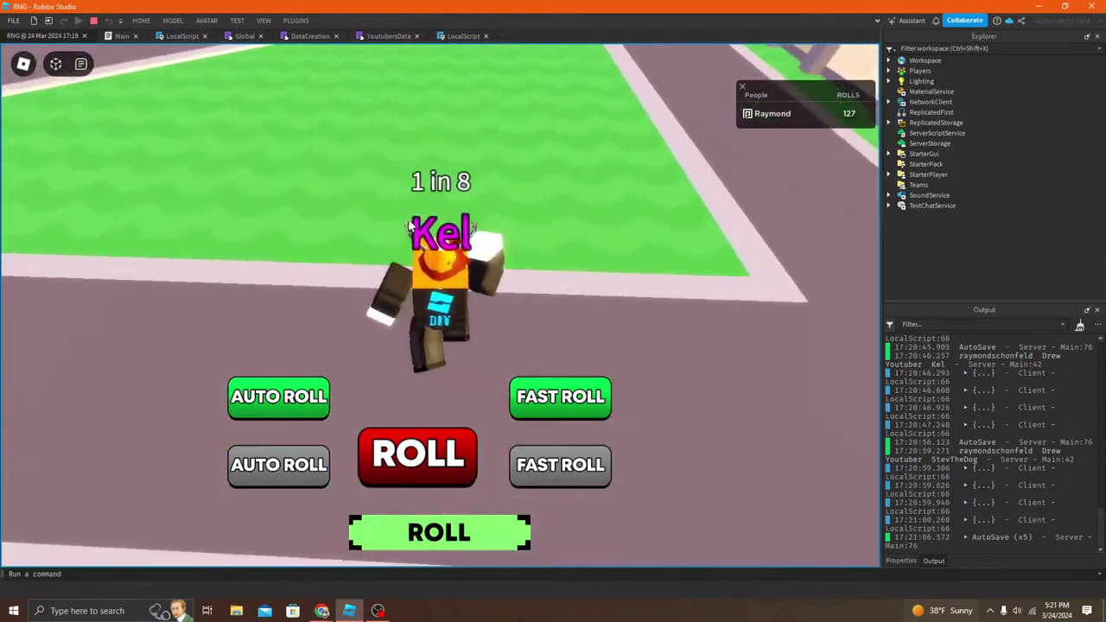
pyautogui.press('w')
pyautogui.moveTo(410, 226); pyautogui.dragTo(410, 225, button='right')
pyautogui.press('w')
pyautogui.press('space')
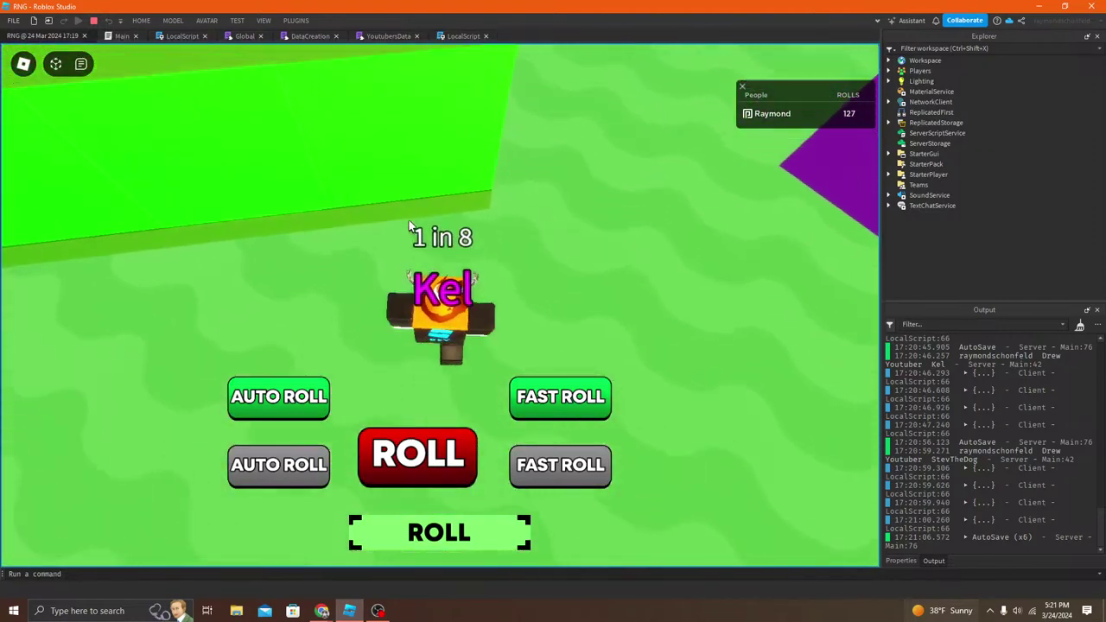
pyautogui.press('s')
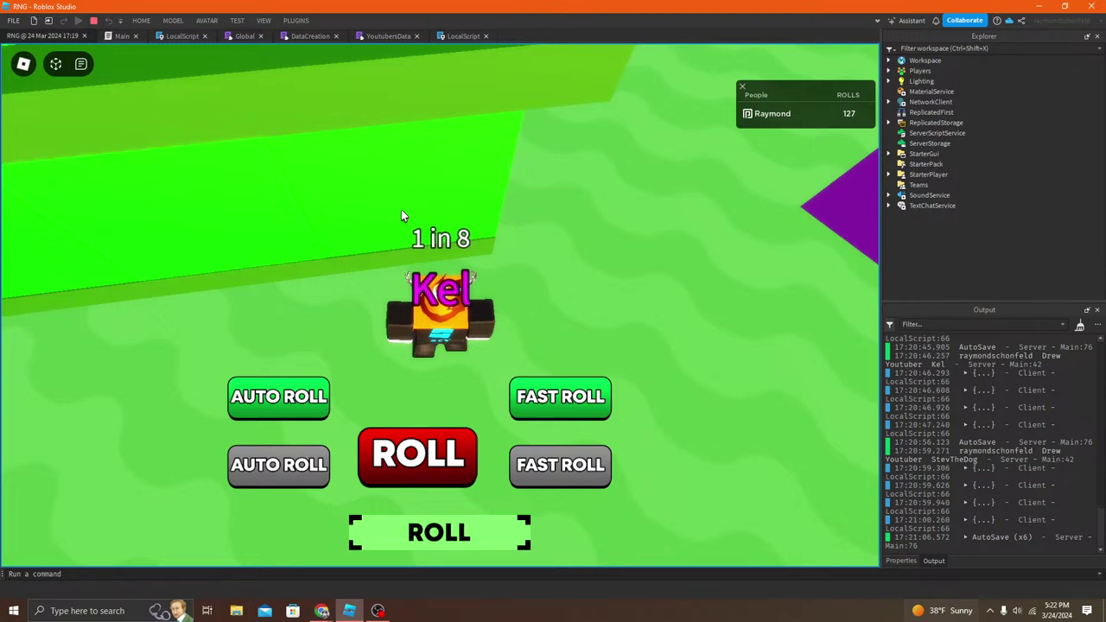
pyautogui.press('w')
pyautogui.press('d')
pyautogui.press('w')
pyautogui.moveTo(401, 210); pyautogui.dragTo(401, 210, button='right')
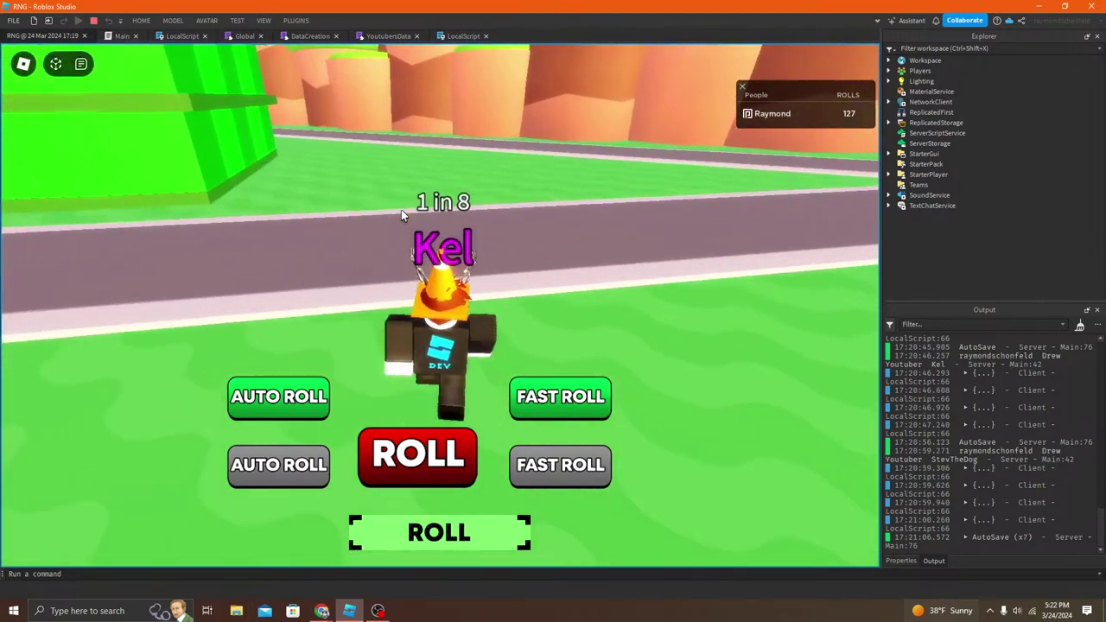
pyautogui.press('space')
pyautogui.press('w')
pyautogui.press('space')
pyautogui.press('space')
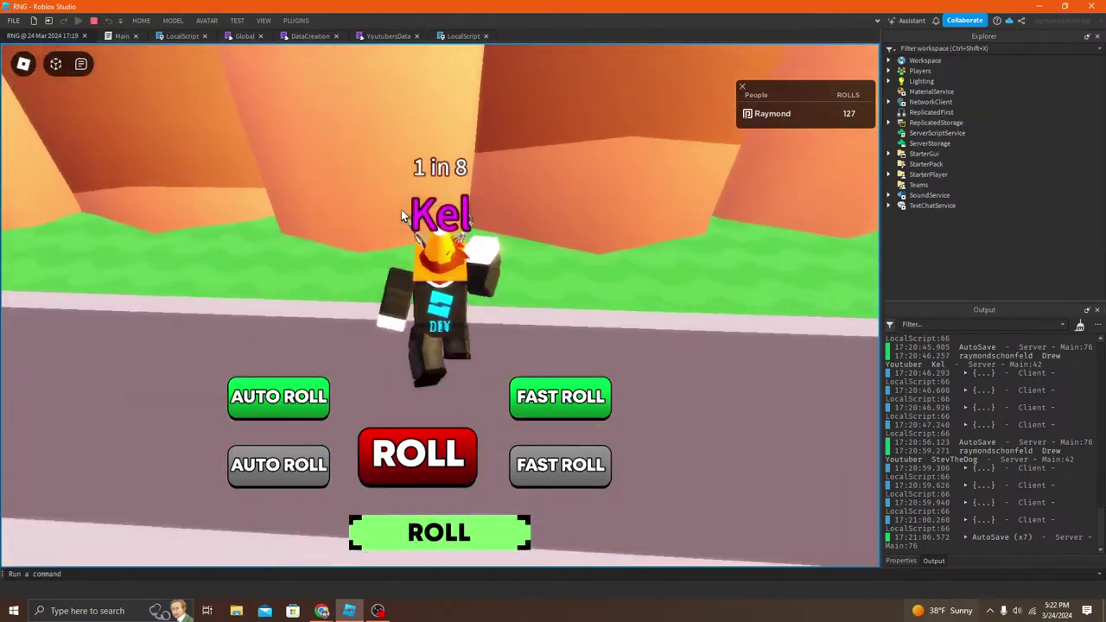
pyautogui.press('w')
pyautogui.press('space')
pyautogui.moveTo(401, 210); pyautogui.dragTo(401, 209, button='right')
pyautogui.press('w')
pyautogui.press('space')
pyautogui.press('w')
pyautogui.press('w')
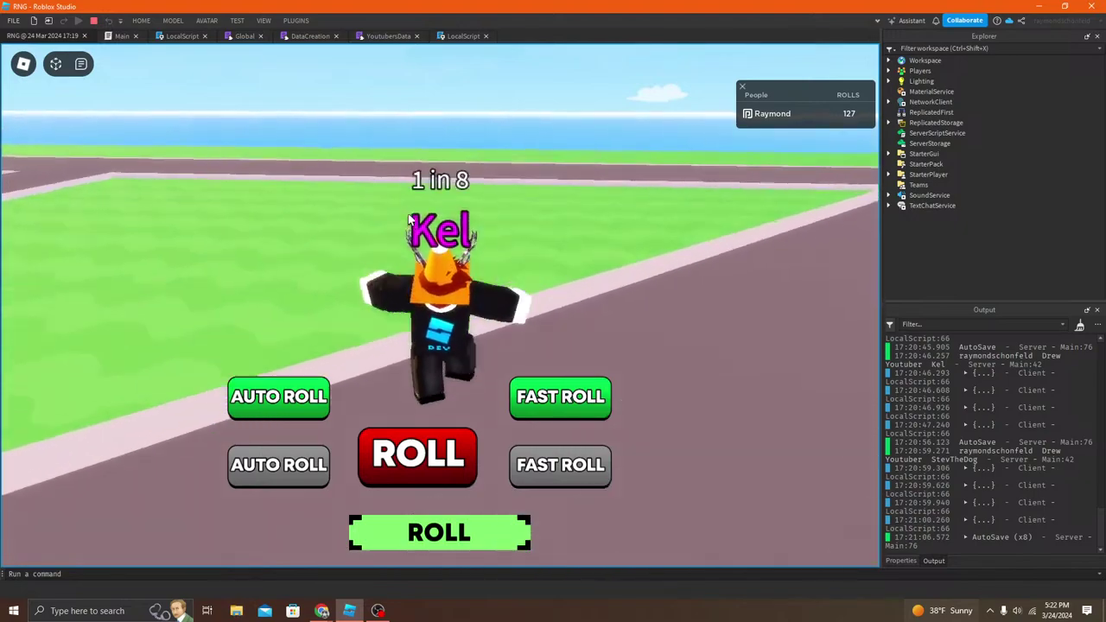
pyautogui.press('w')
pyautogui.moveTo(470, 146); pyautogui.dragTo(471, 152, button='right')
pyautogui.press('w')
pyautogui.press('w')
pyautogui.press('space')
pyautogui.press('a')
pyautogui.press('w')
pyautogui.press('a')
pyautogui.press('space')
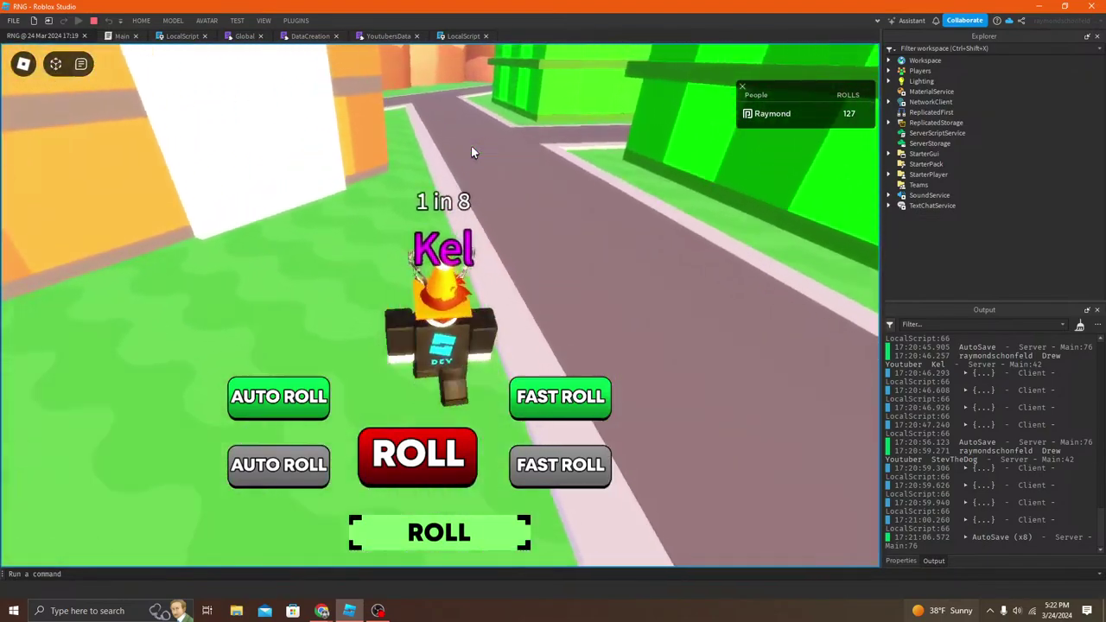
pyautogui.press('d')
pyautogui.press('space')
pyautogui.press('w')
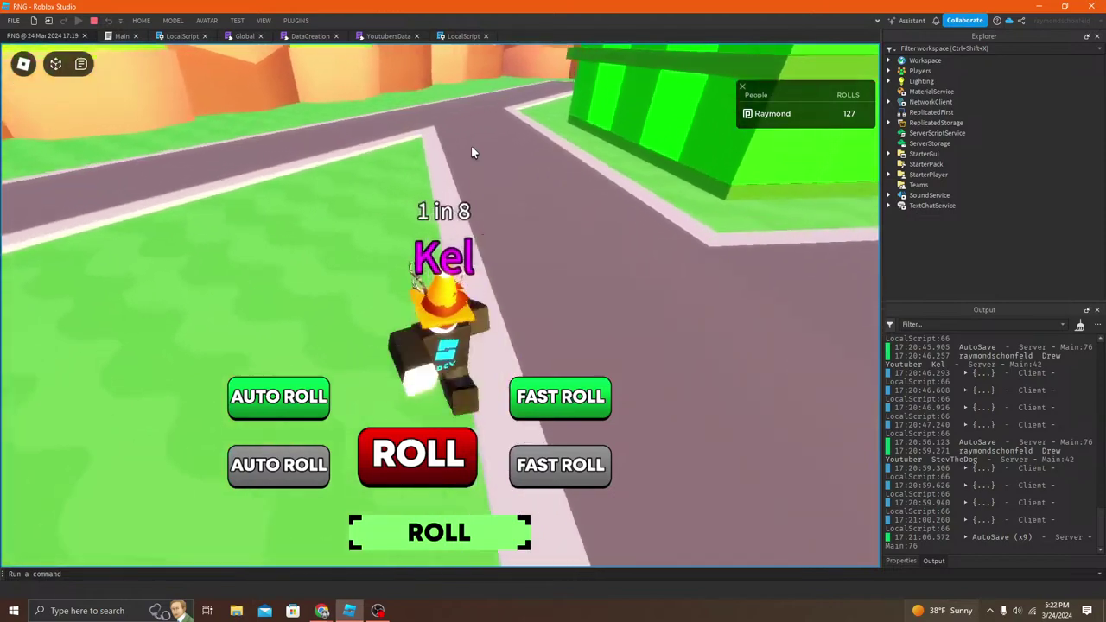
pyautogui.press('w')
pyautogui.moveTo(471, 152); pyautogui.dragTo(471, 152, button='right')
pyautogui.press('space')
pyautogui.press('w')
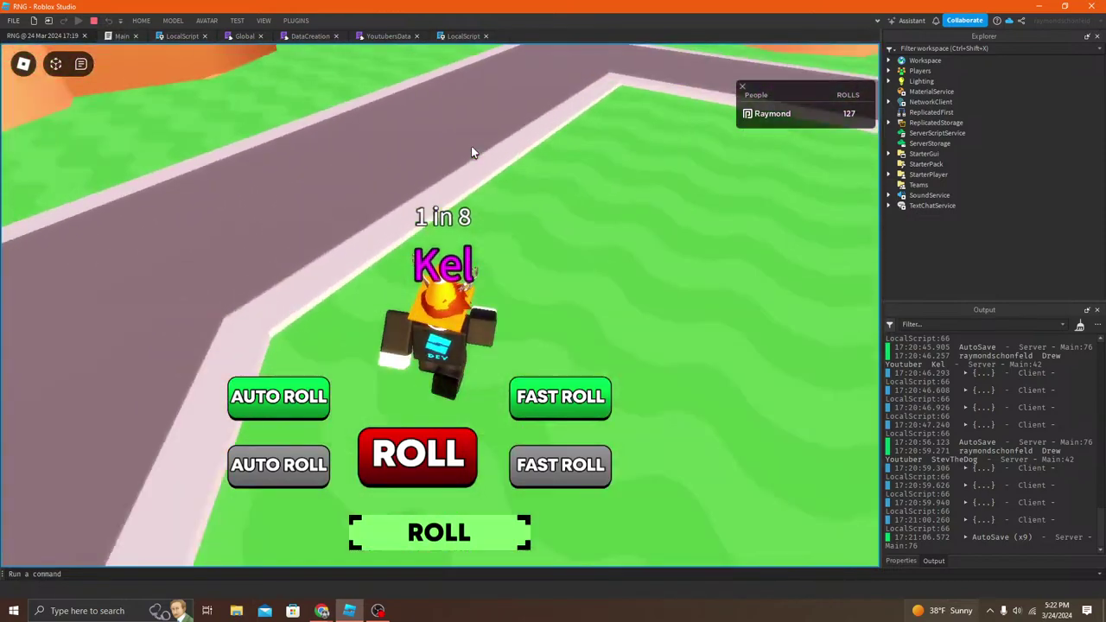
pyautogui.press('w')
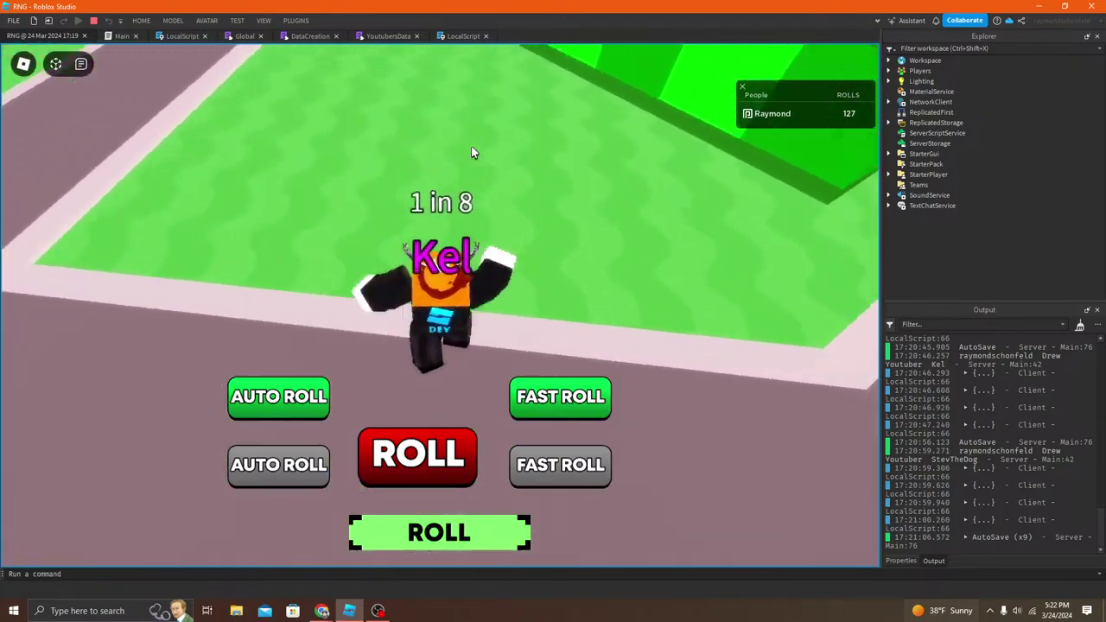
pyautogui.press('w')
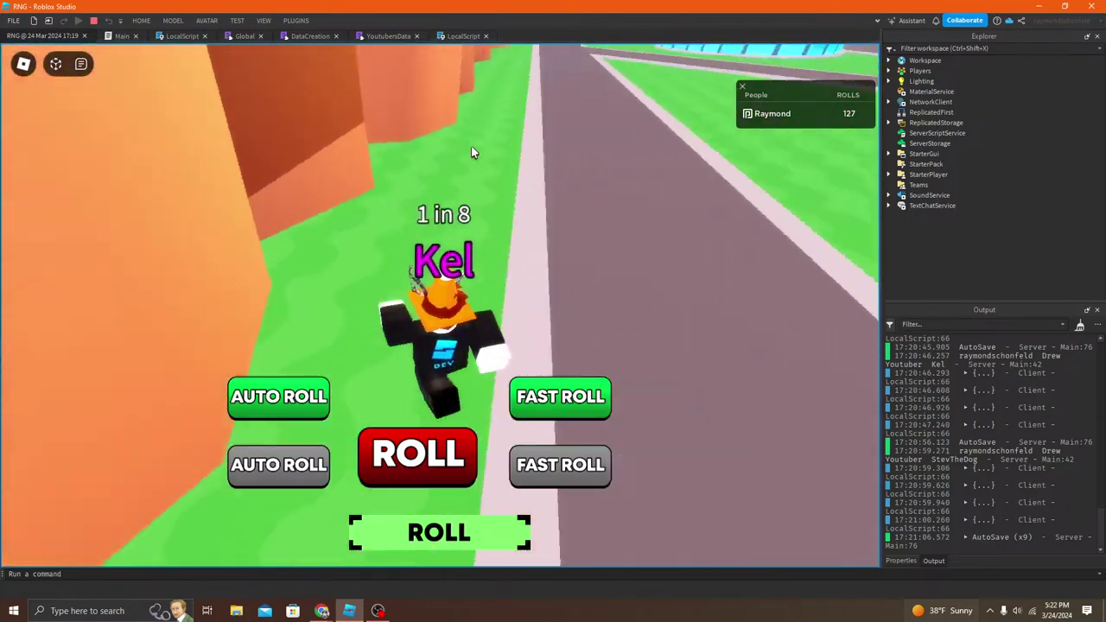
pyautogui.press('w')
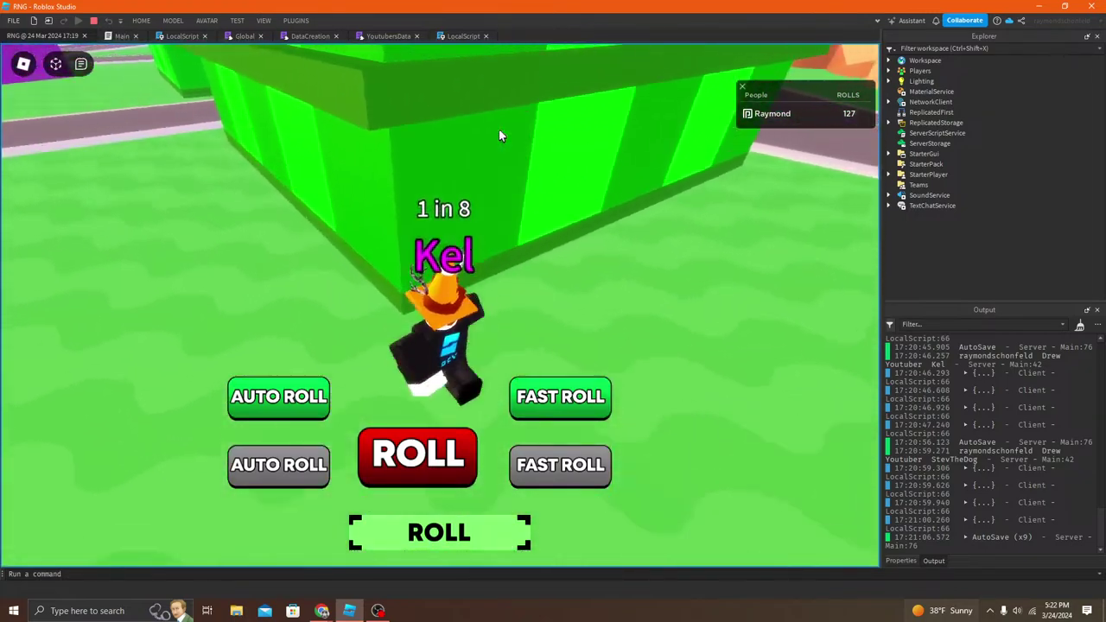
pyautogui.press('w')
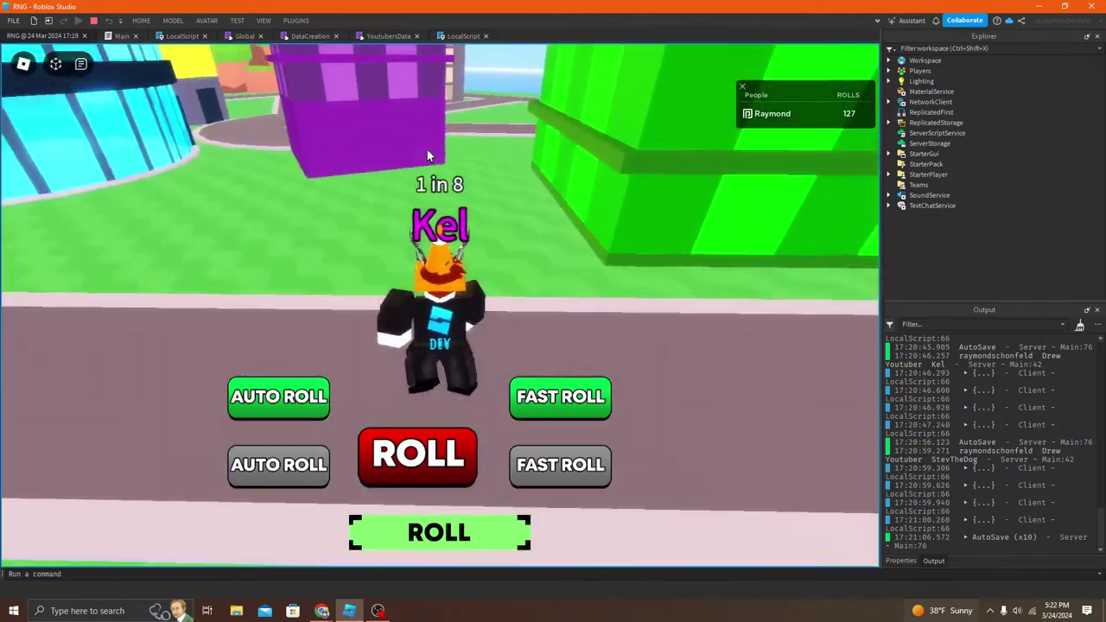
pyautogui.press('w')
pyautogui.scroll(5, 426, 156)
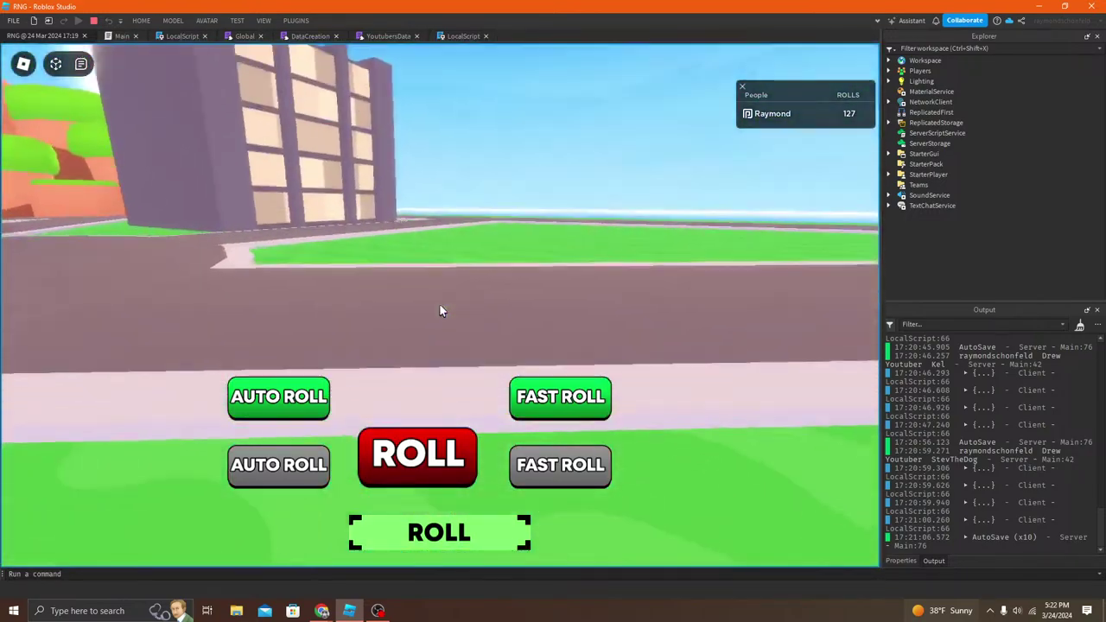
pyautogui.scroll(-5, 439, 305)
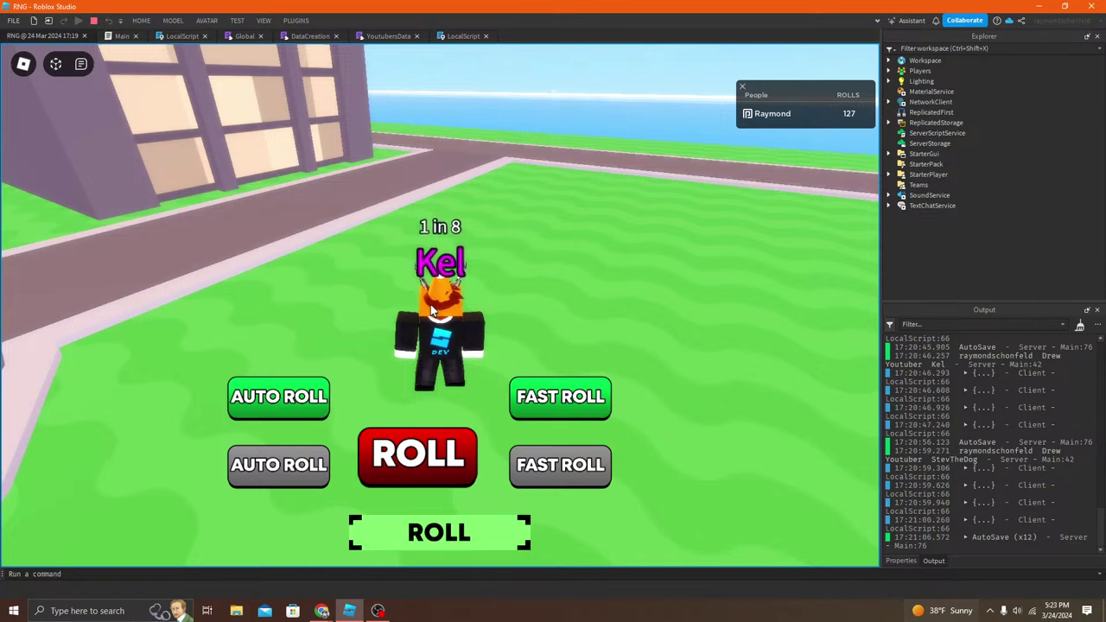
pyautogui.scroll(2, 431, 304)
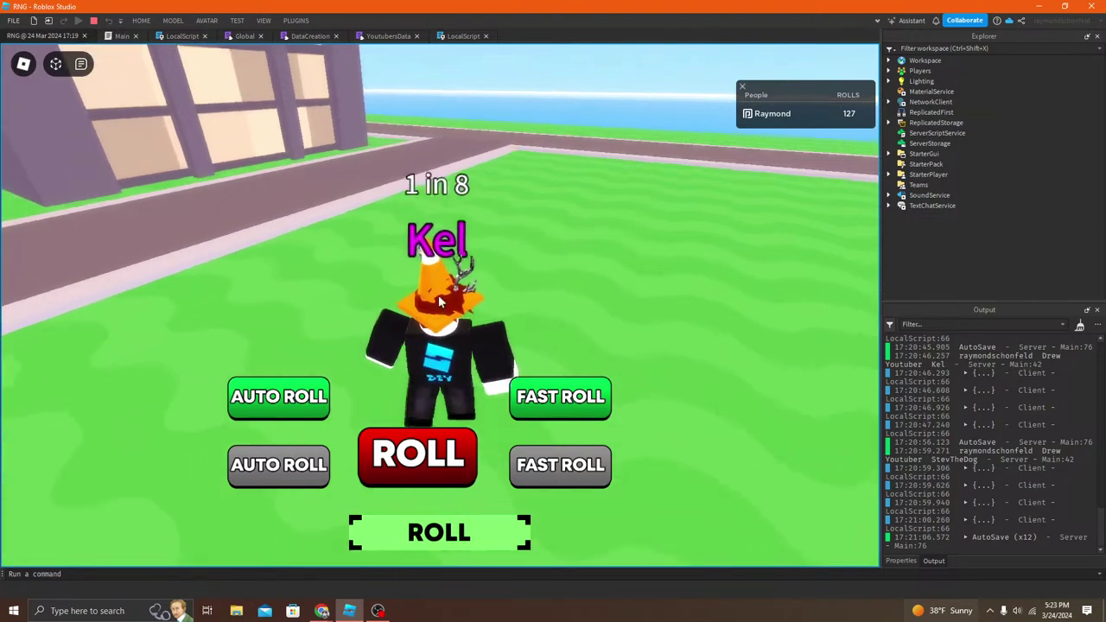
pyautogui.moveTo(476, 299); pyautogui.dragTo(476, 299, button='right')
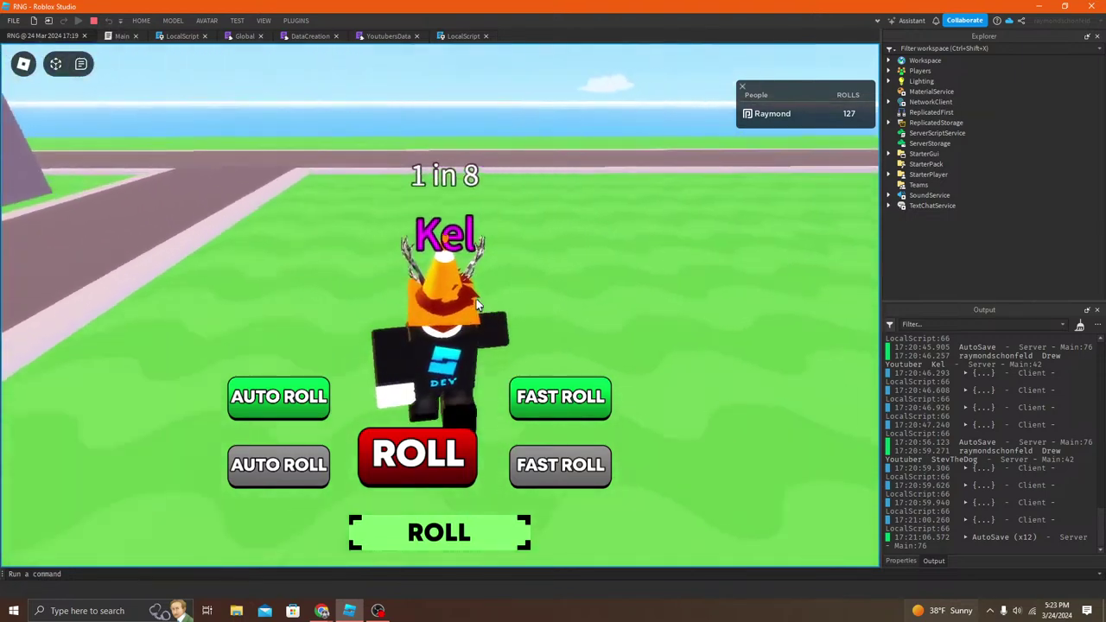
pyautogui.press('w')
pyautogui.press('space')
pyautogui.press('w')
pyautogui.press('space')
pyautogui.press('w')
pyautogui.press('w')
pyautogui.press('space')
pyautogui.press('w')
pyautogui.press('w')
pyautogui.press('space')
pyautogui.press('w')
pyautogui.press('space')
pyautogui.press('w')
pyautogui.press('w')
pyautogui.press('space')
pyautogui.moveTo(438, 264); pyautogui.dragTo(438, 271, button='right')
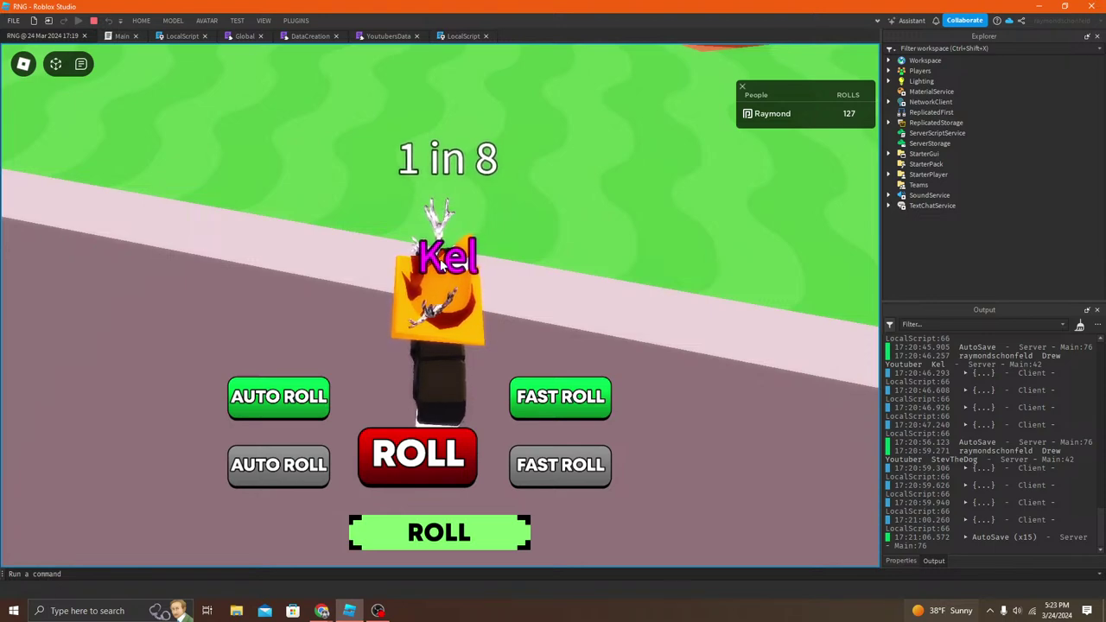
pyautogui.moveTo(441, 261); pyautogui.dragTo(445, 257, button='right')
pyautogui.scroll(-4, 445, 257)
pyautogui.press('w')
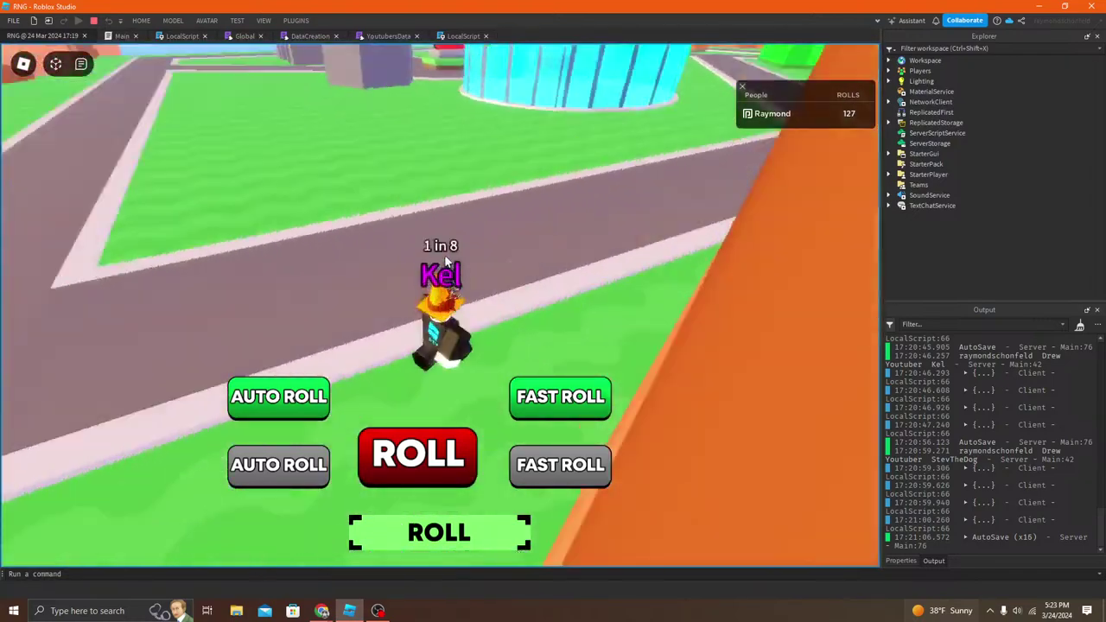
pyautogui.press('w')
pyautogui.press('w')
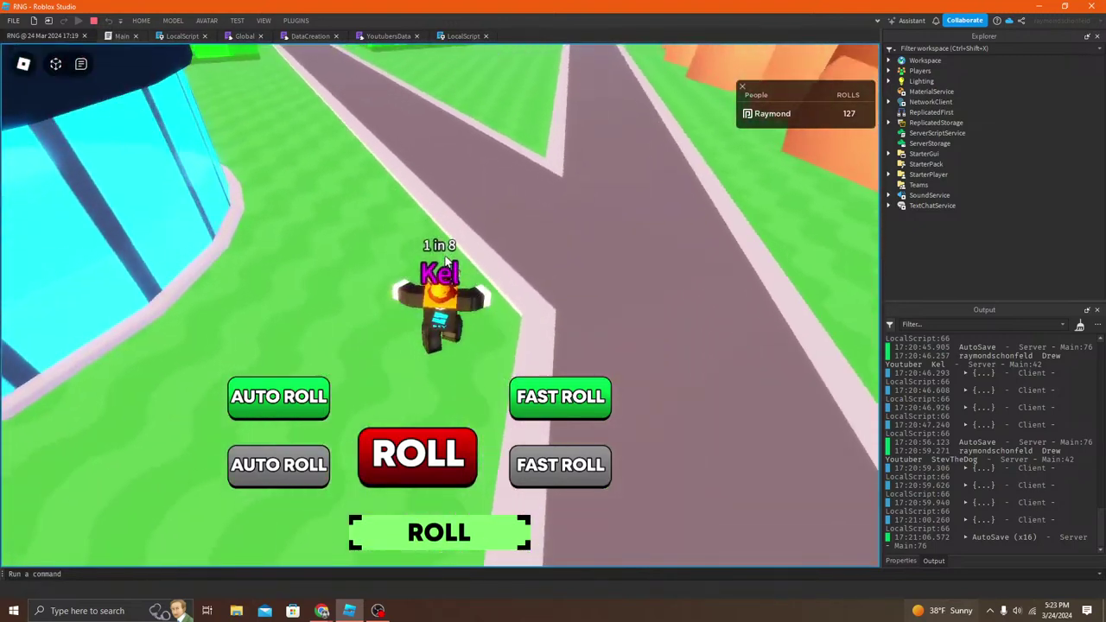
# Step: Run along the cliff road toward the green buildings, rolling once and skipping the result to check the cooldown bar
pyautogui.press('w')
pyautogui.moveTo(445, 261); pyautogui.dragTo(445, 261, button='right')
pyautogui.press('w')
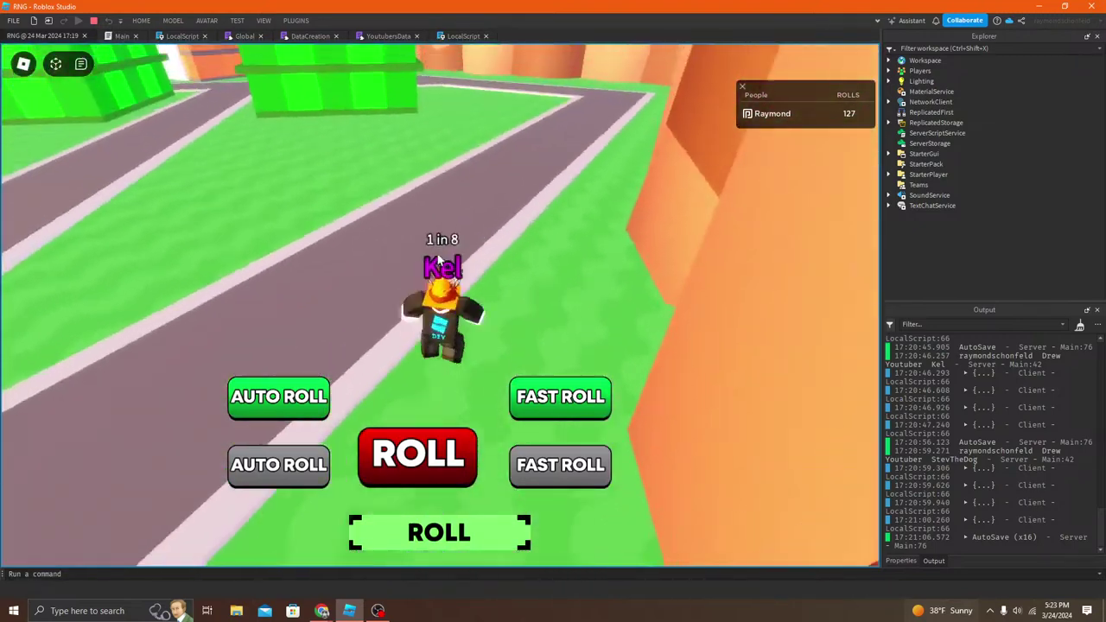
pyautogui.click(485, 529)
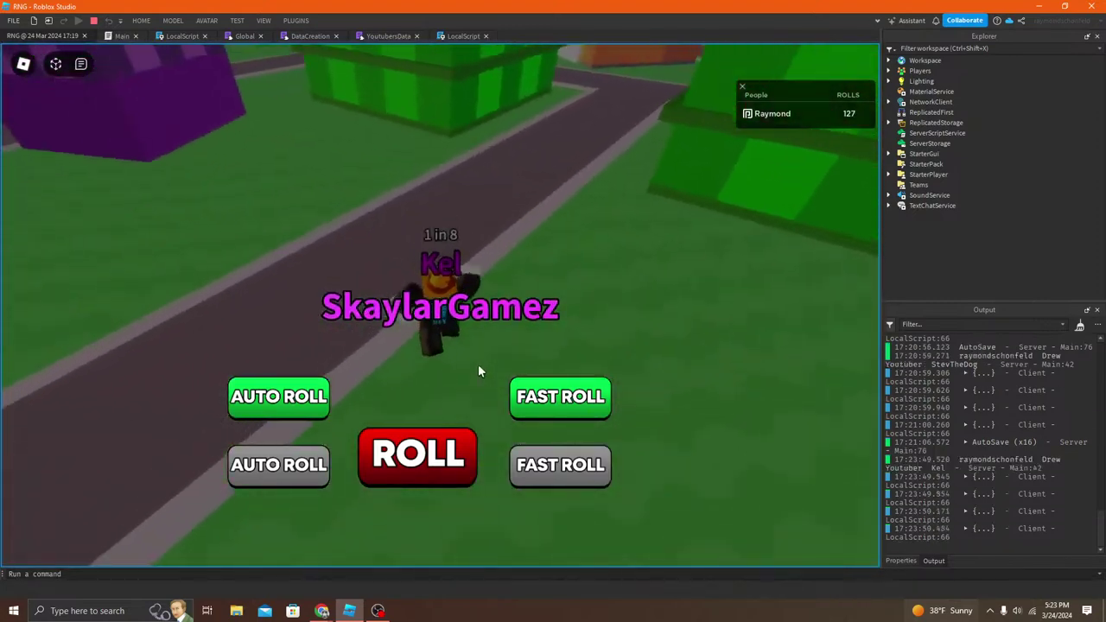
pyautogui.press('w')
pyautogui.click(369, 391)
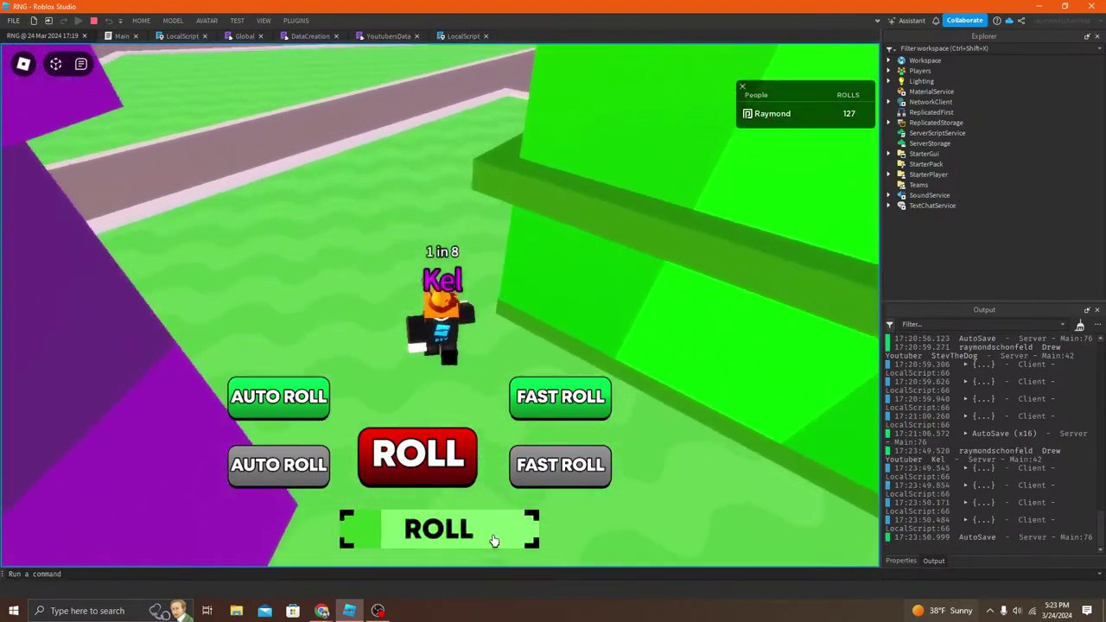
# Step: Roll twice while running from the green building to the roadside grass, skipping each result
pyautogui.click(493, 535)
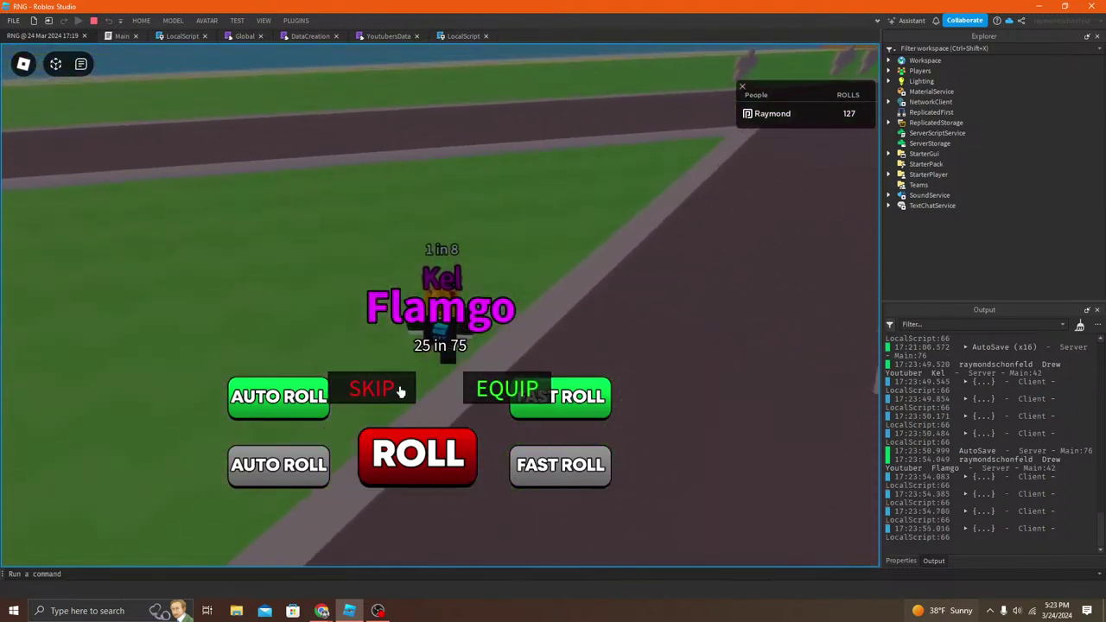
pyautogui.click(395, 389)
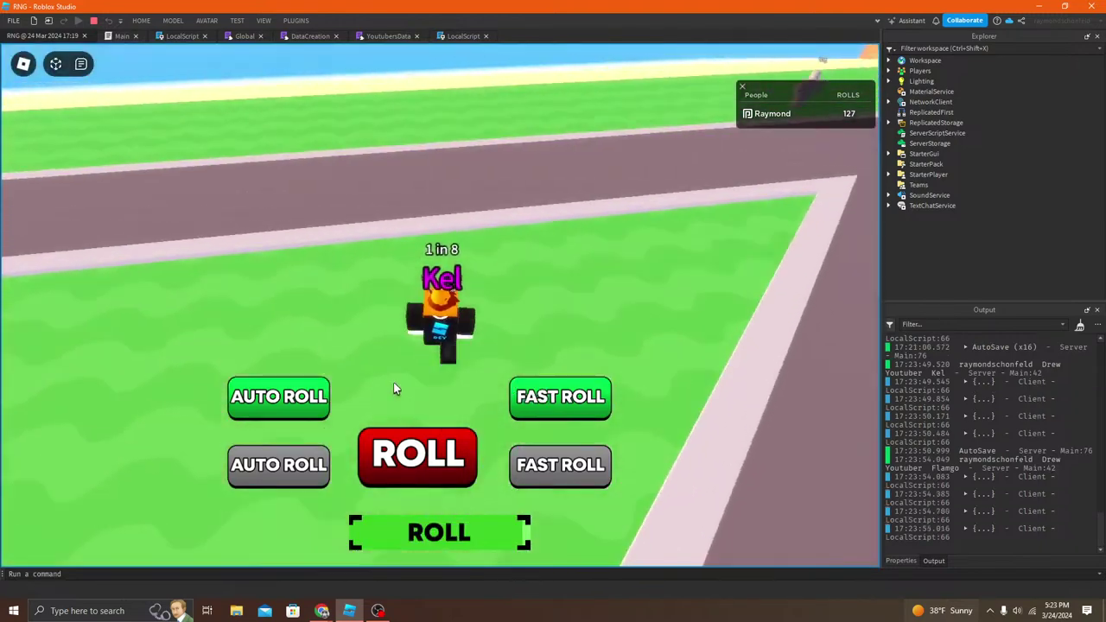
pyautogui.click(462, 532)
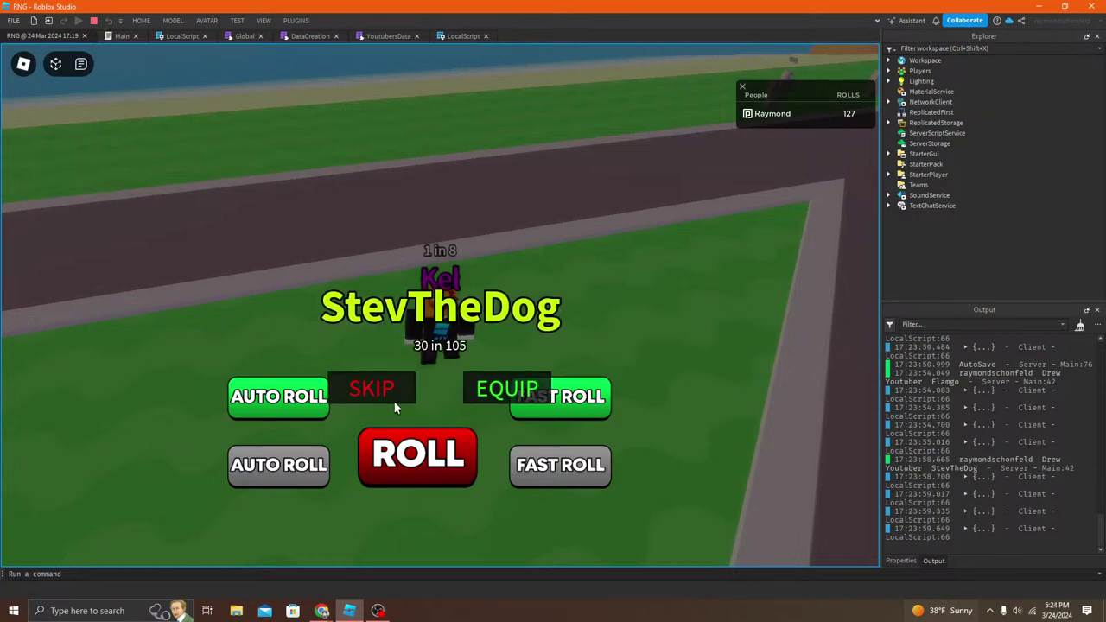
pyautogui.click(383, 403)
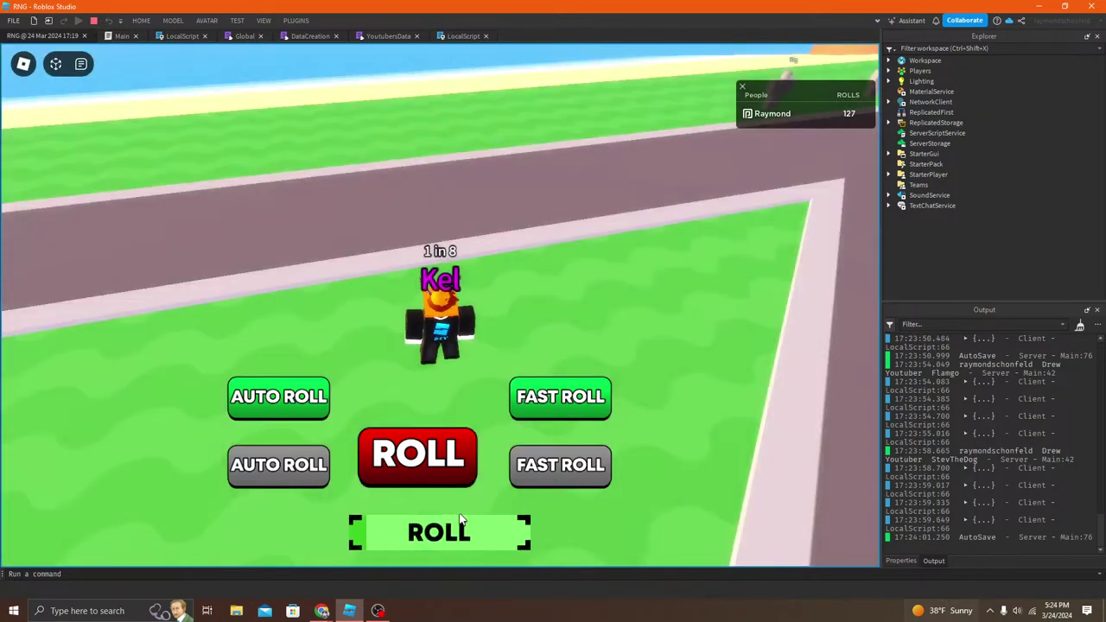
# Step: Roll three more times while standing on the grass at the road corner, skipping each result to check the cooldown bar
pyautogui.click(466, 528)
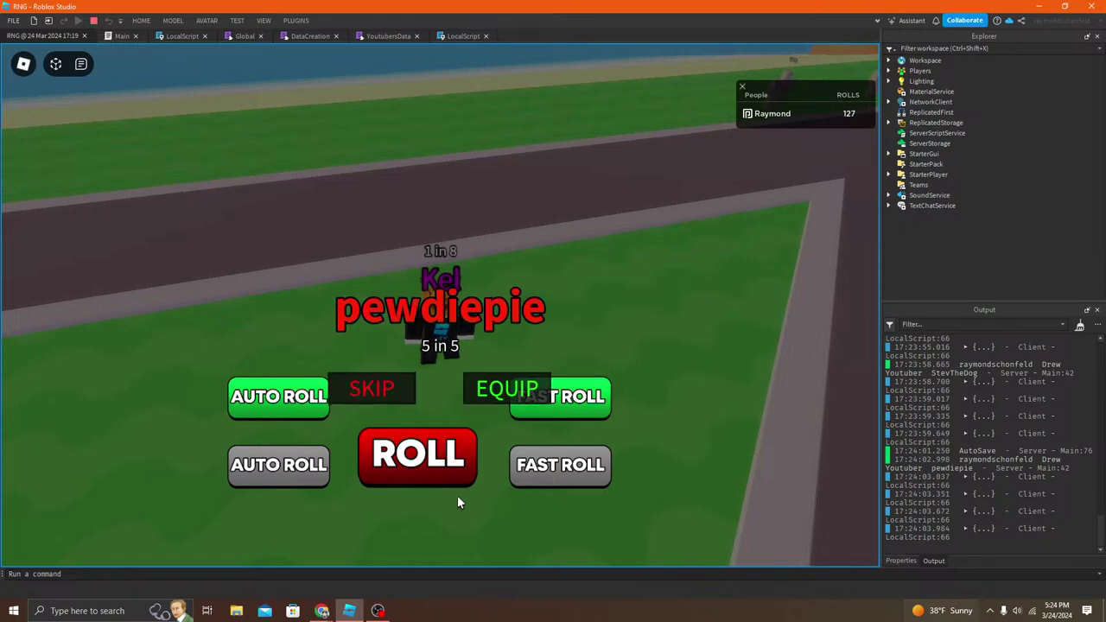
pyautogui.click(384, 388)
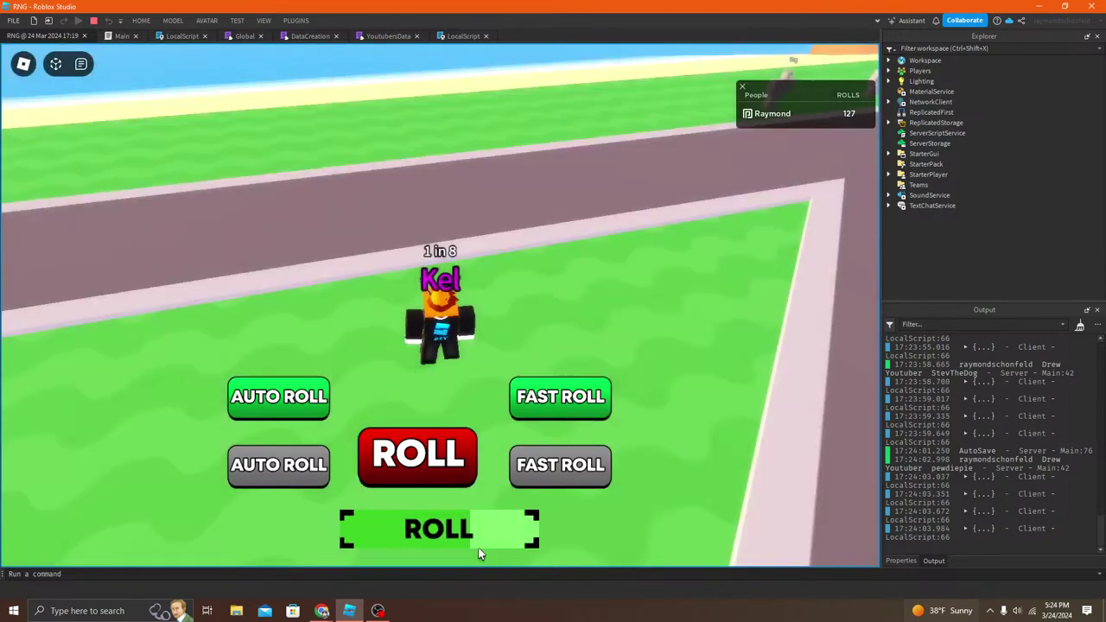
pyautogui.click(473, 547)
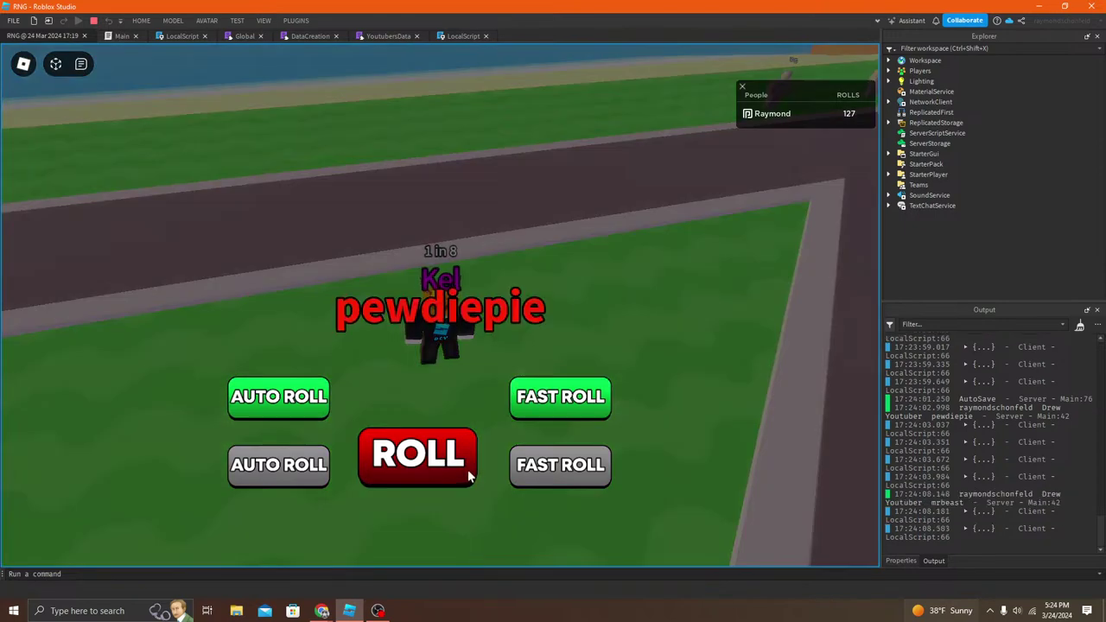
pyautogui.click(380, 390)
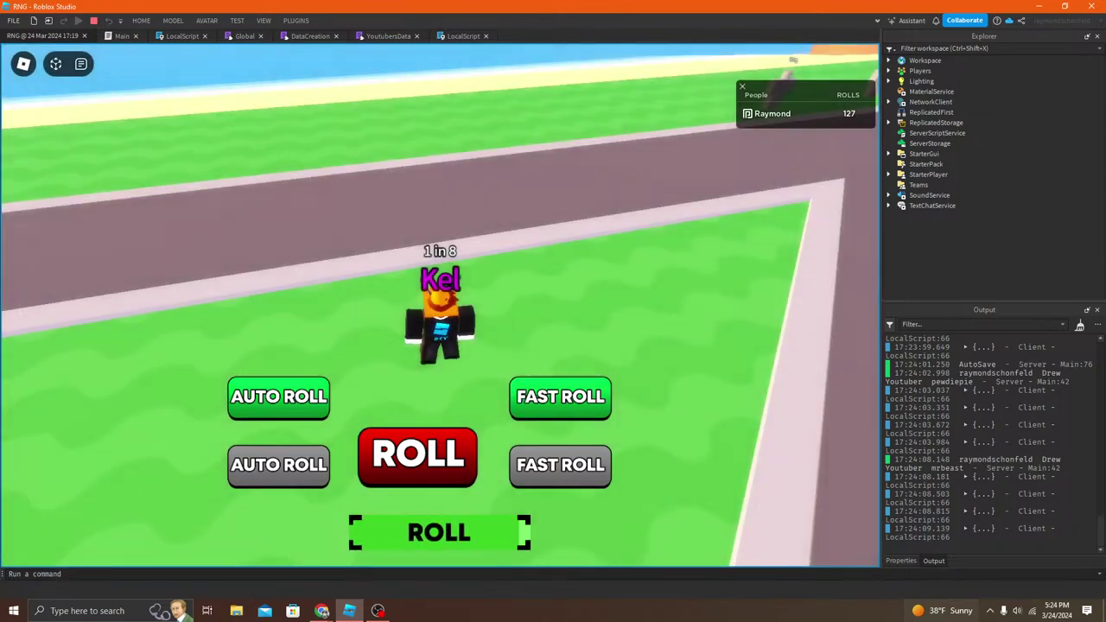
pyautogui.click(484, 546)
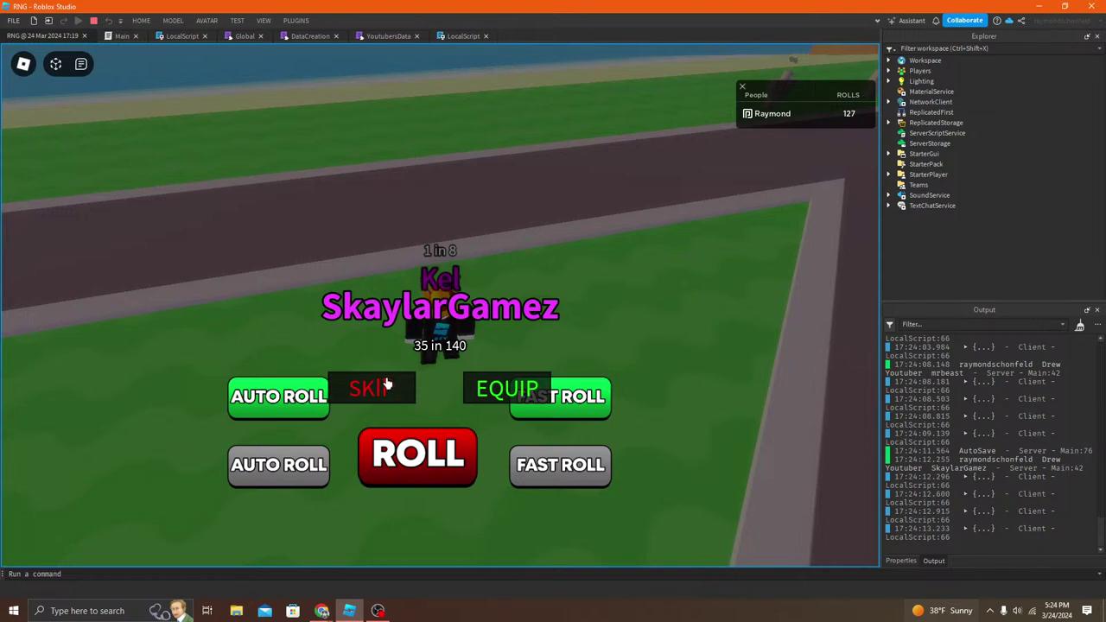
pyautogui.click(387, 383)
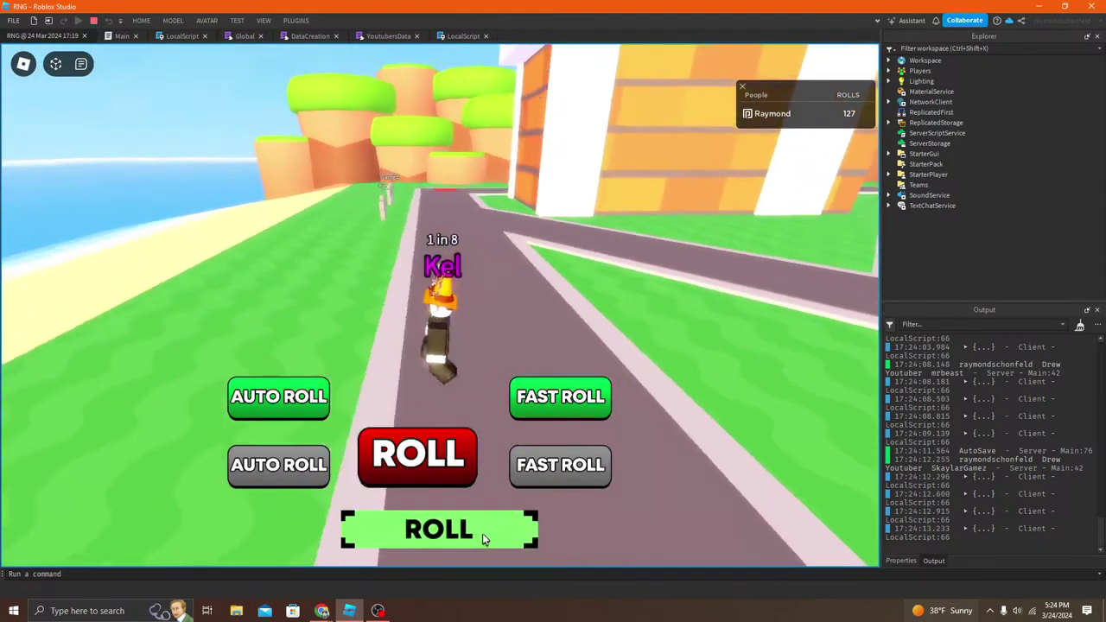
# Step: Roll once while running from the road onto the beach, skip the result and continue into the shallow water
pyautogui.click(482, 533)
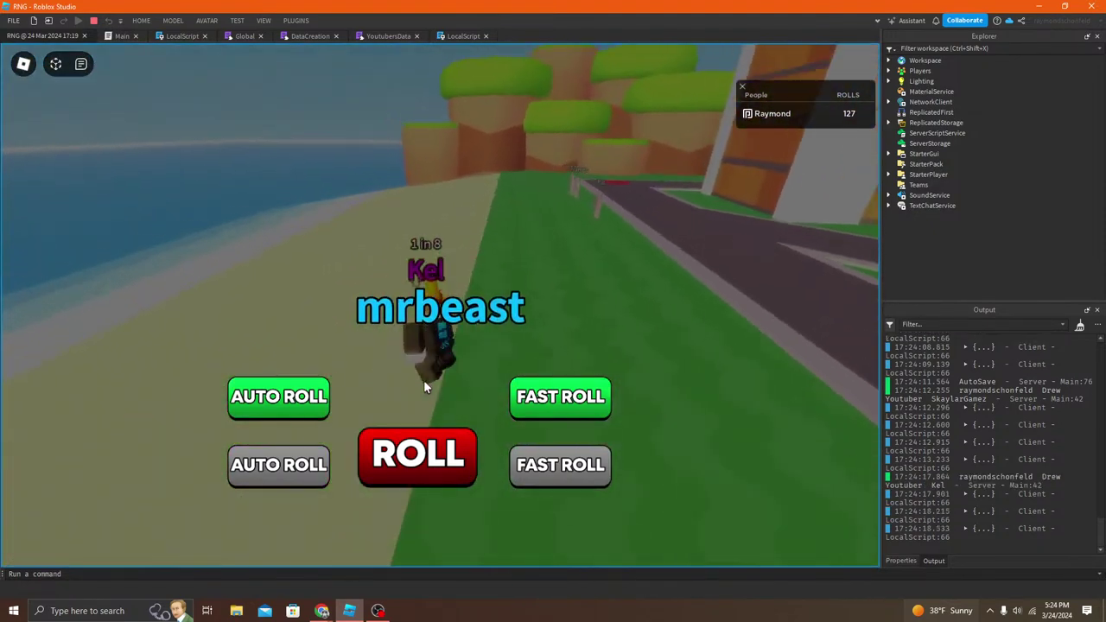
pyautogui.click(377, 397)
pyautogui.press('w')
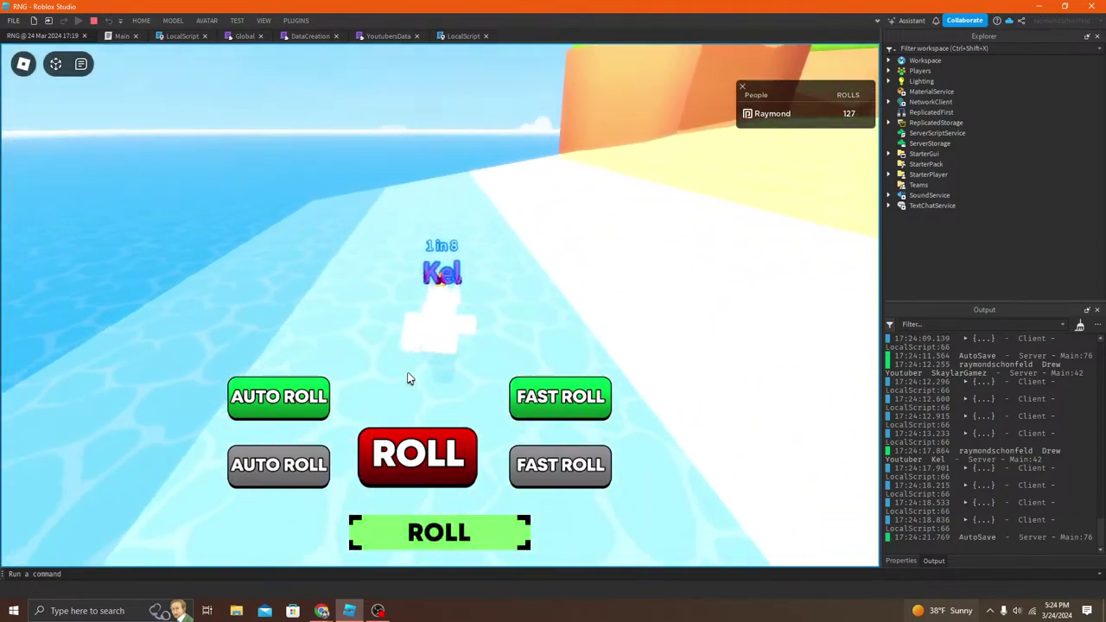
pyautogui.press('d')
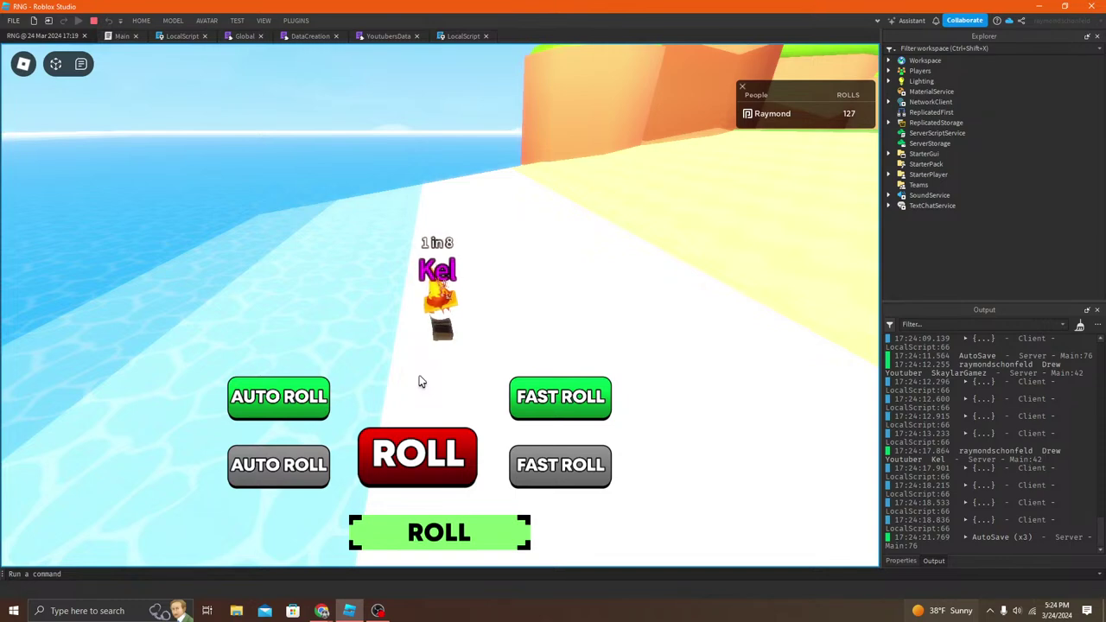
pyautogui.press('w')
pyautogui.press('d')
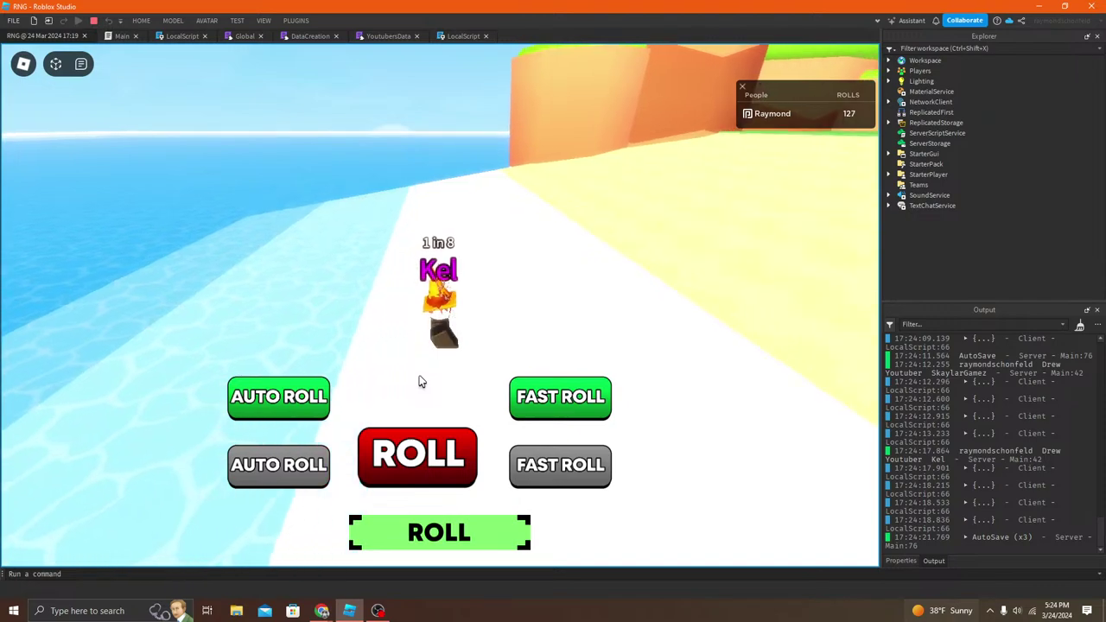
pyautogui.press('w')
pyautogui.press('d')
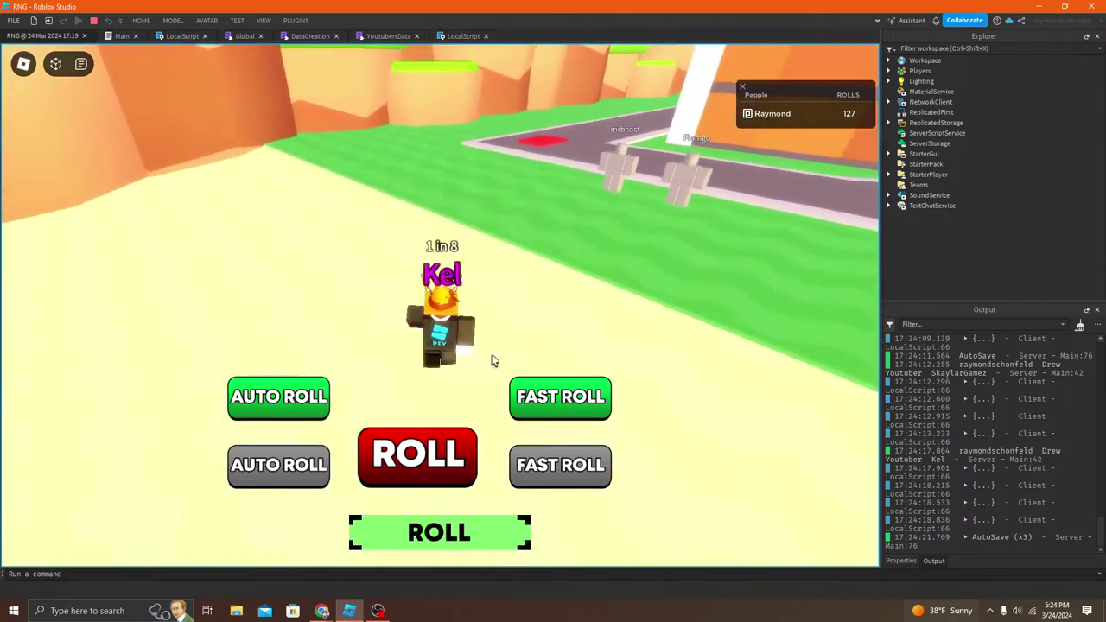
pyautogui.press('w')
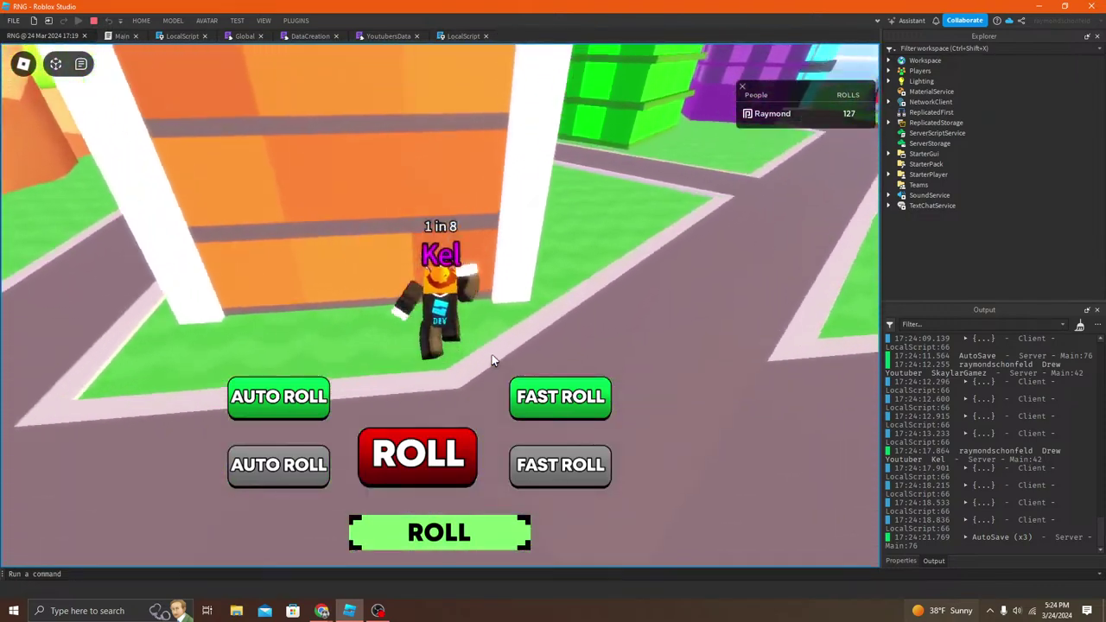
pyautogui.press('w')
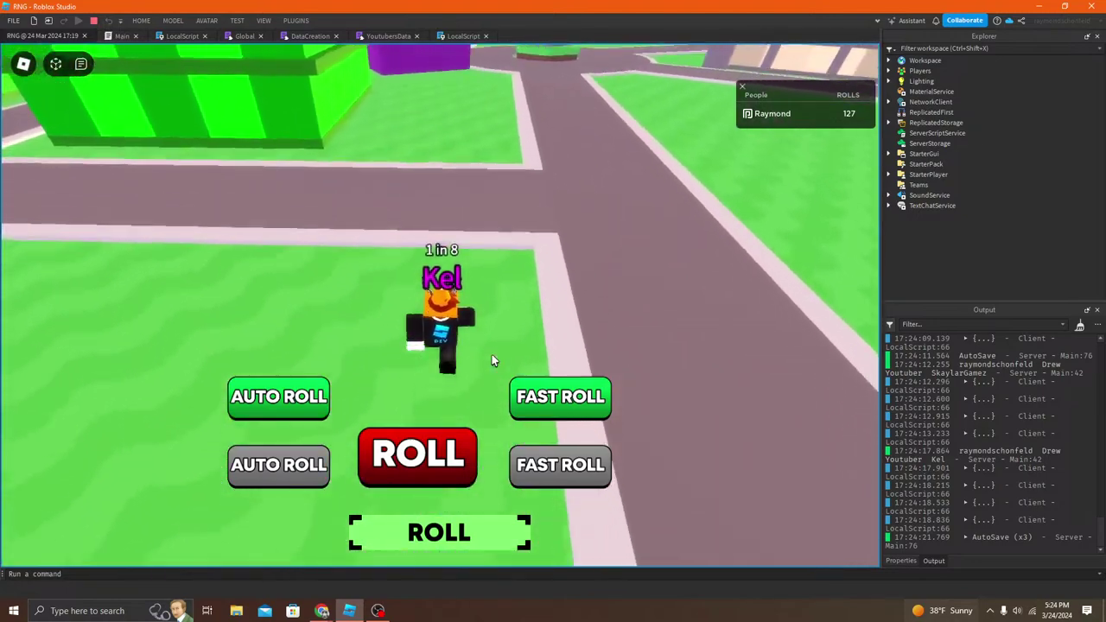
pyautogui.press('w')
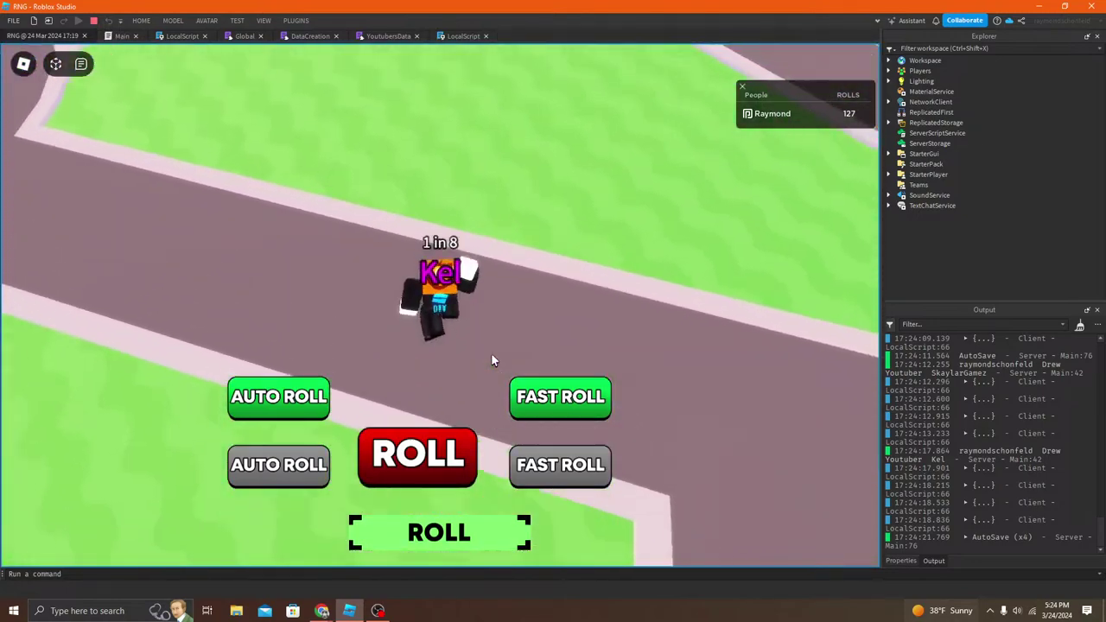
pyautogui.press('w')
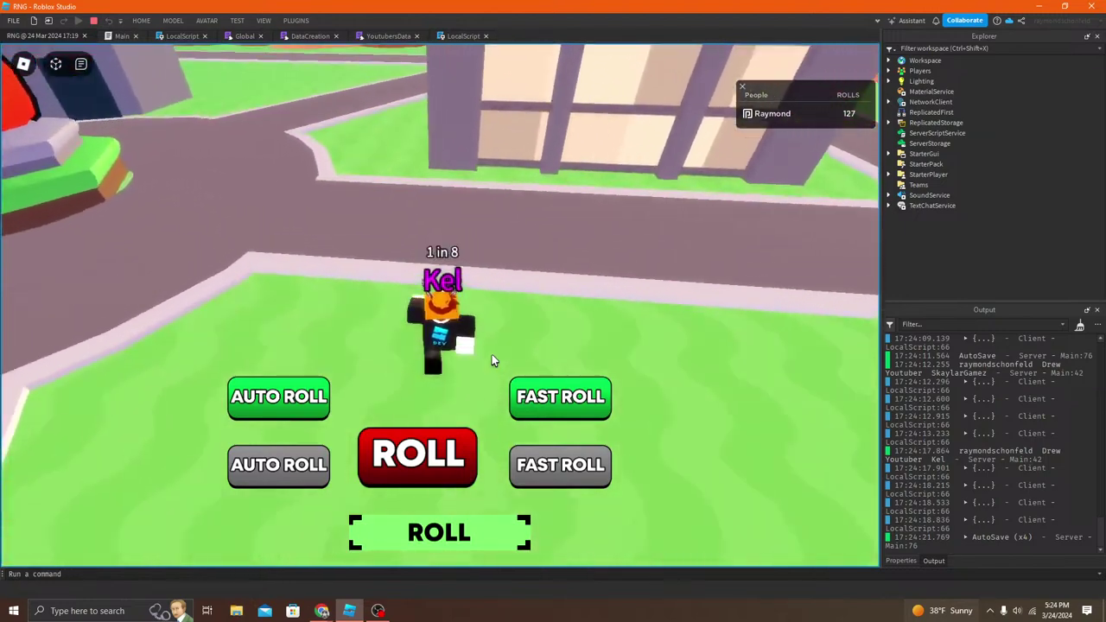
pyautogui.press('w')
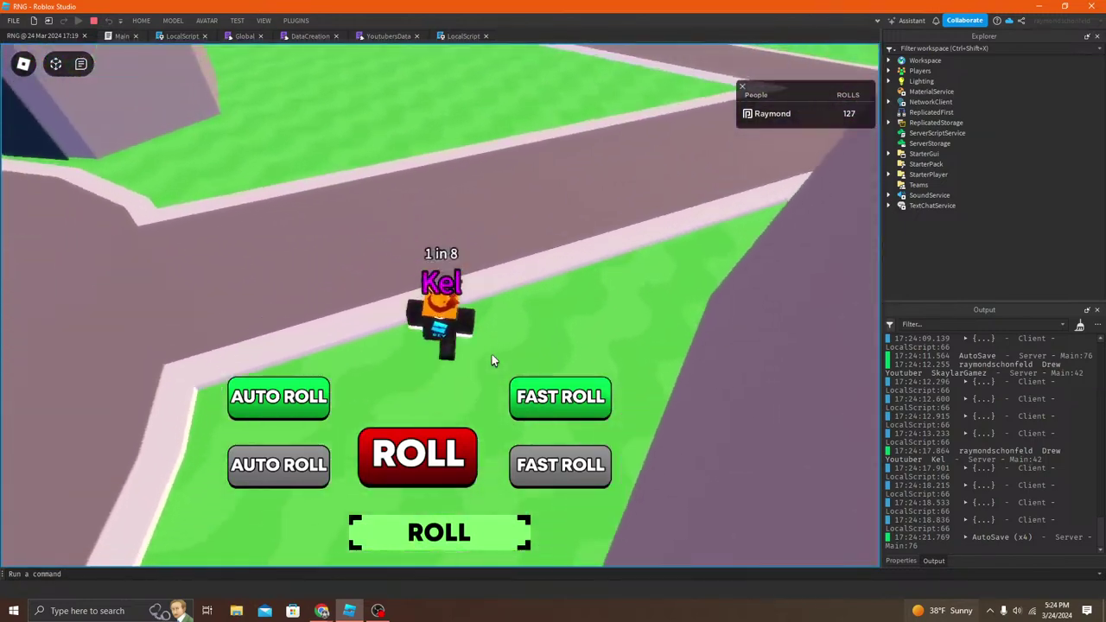
pyautogui.moveTo(491, 352); pyautogui.dragTo(515, 337, button='right')
pyautogui.press('w')
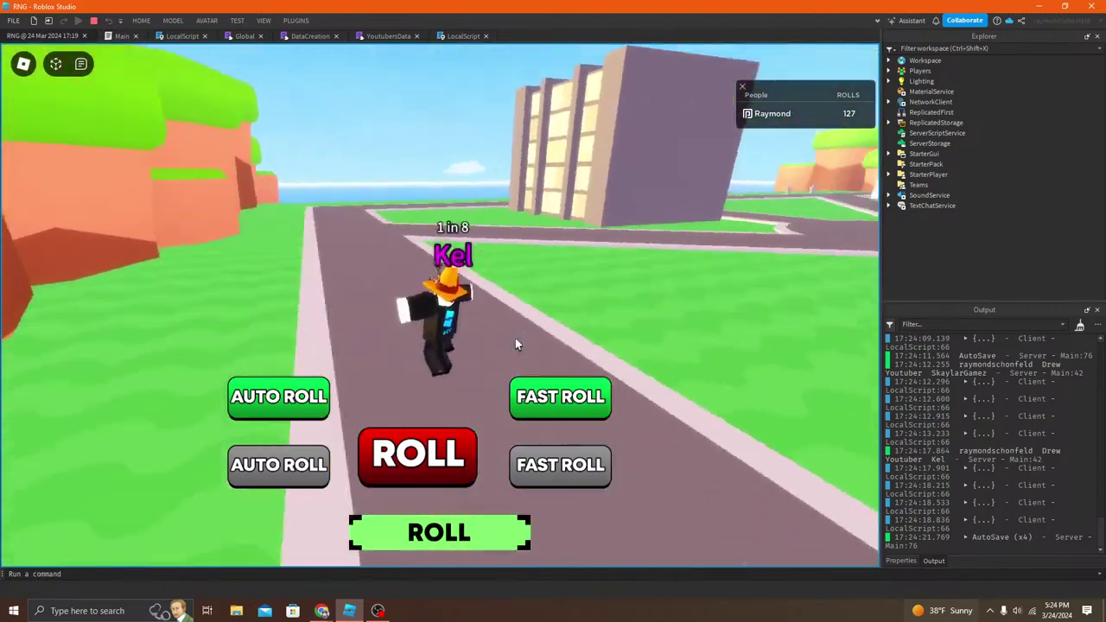
pyautogui.press('w')
pyautogui.moveTo(515, 338); pyautogui.dragTo(515, 338, button='right')
pyautogui.press('w')
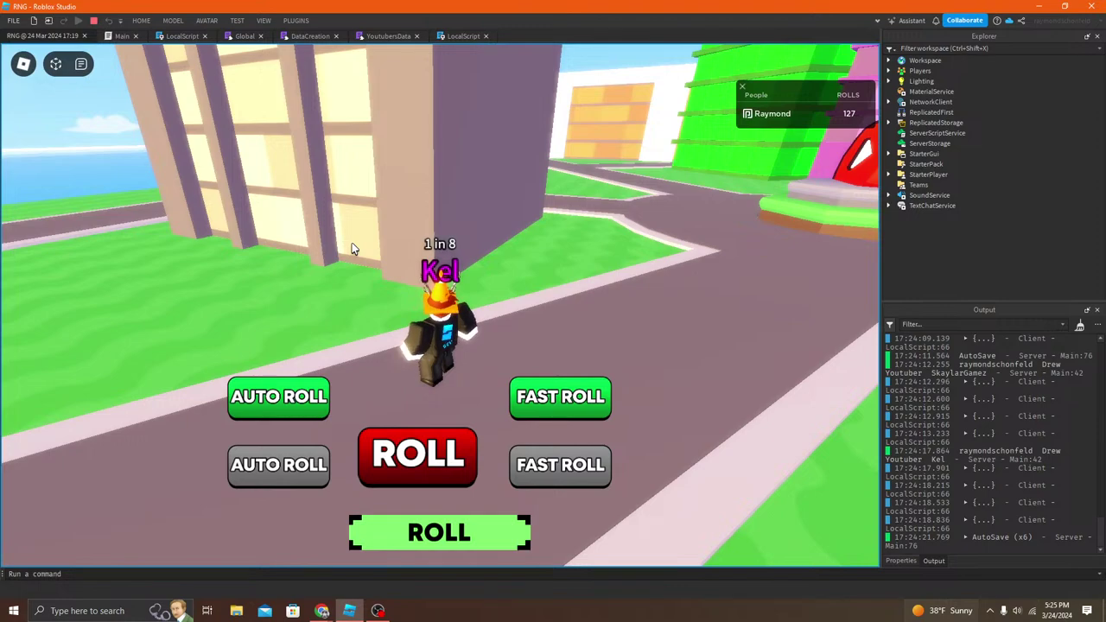
pyautogui.press('w')
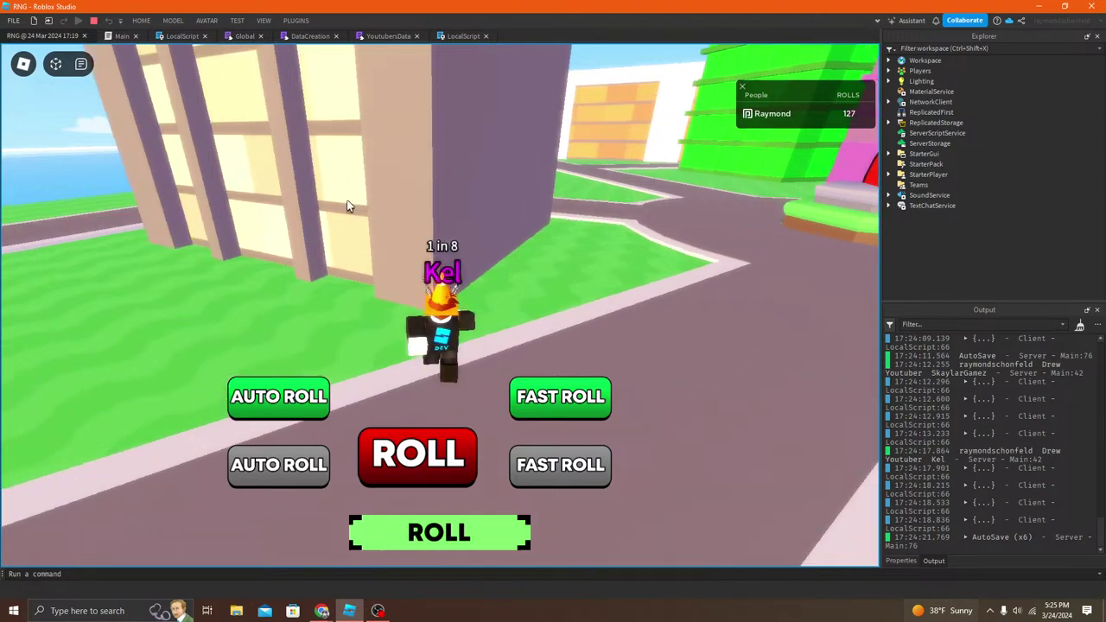
pyautogui.press('a')
pyautogui.press('w')
pyautogui.moveTo(308, 197); pyautogui.dragTo(307, 195, button='right')
pyautogui.press('w')
pyautogui.press('space')
pyautogui.press('space')
pyautogui.press('w')
pyautogui.press('w')
pyautogui.press('w')
pyautogui.press('w')
pyautogui.press('d')
pyautogui.press('w')
pyautogui.press('w')
pyautogui.press('w')
pyautogui.press('w')
pyautogui.press('w')
pyautogui.press('w')
pyautogui.press('w')
pyautogui.press('space')
pyautogui.press('w')
pyautogui.press('w')
pyautogui.press('w')
pyautogui.press('space')
pyautogui.press('w')
pyautogui.press('w')
pyautogui.press('w')
pyautogui.press('w')
pyautogui.press('w')
pyautogui.press('space')
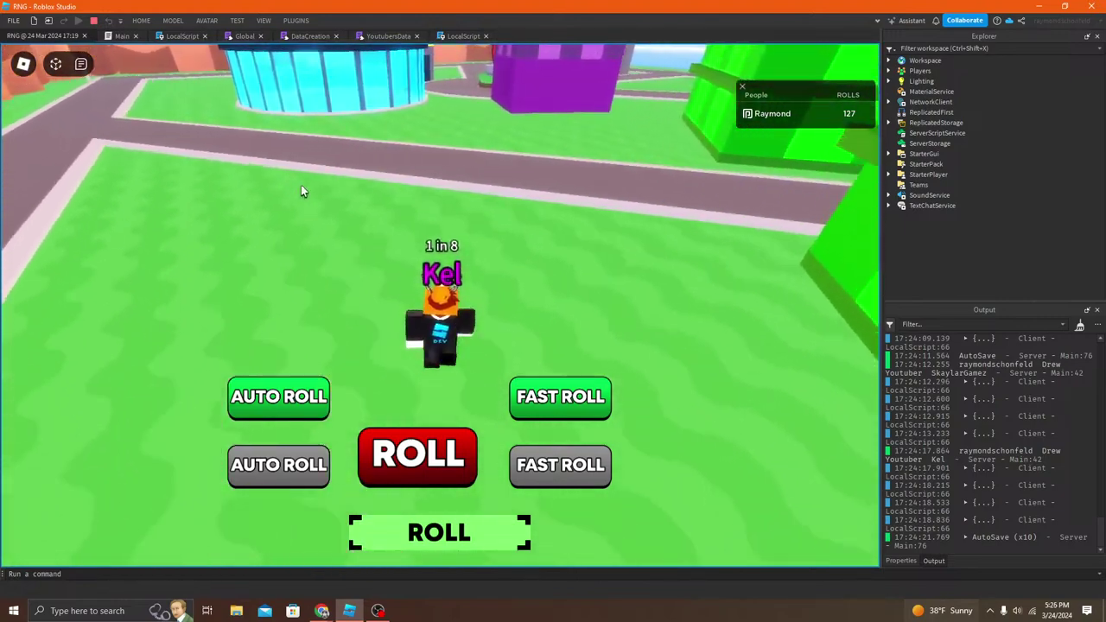
pyautogui.press('d')
pyautogui.press('w')
pyautogui.press('d')
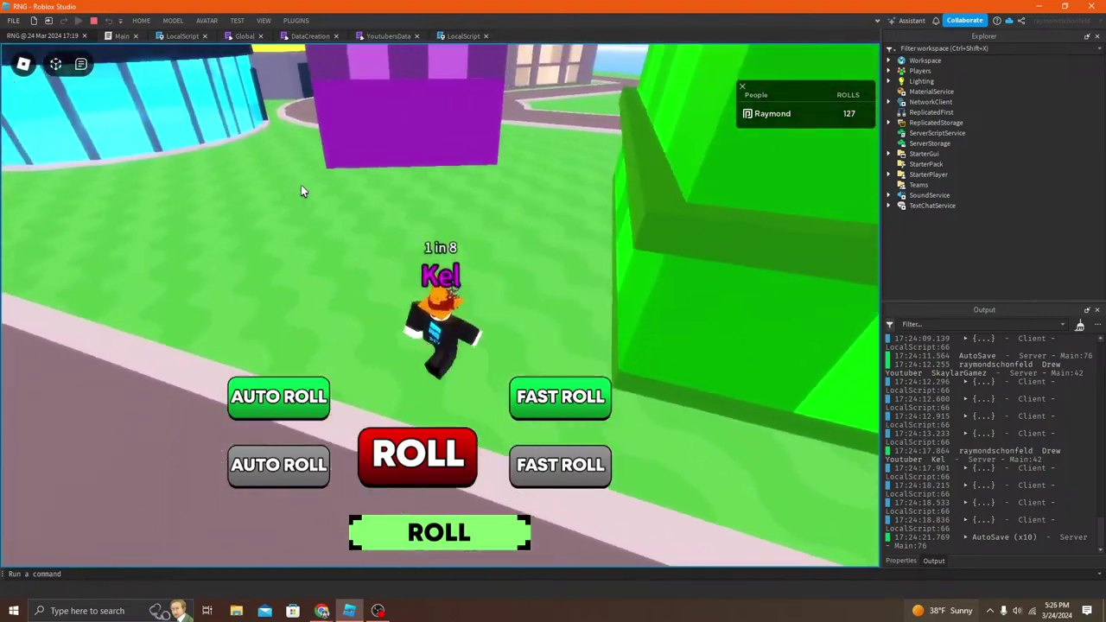
pyautogui.press('w')
pyautogui.press('d')
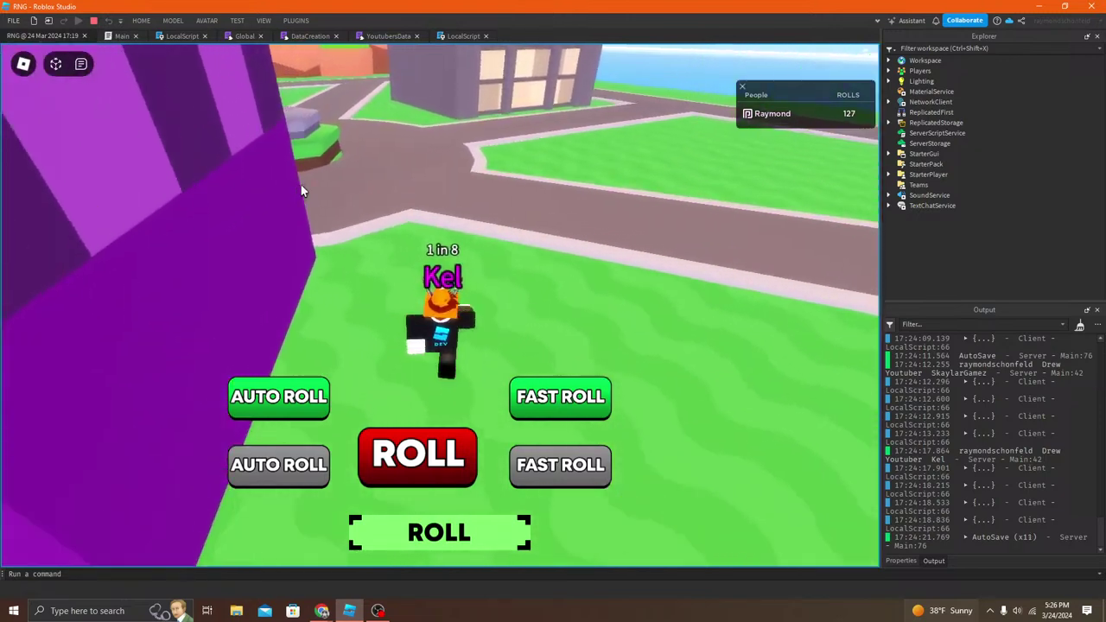
pyautogui.press('w')
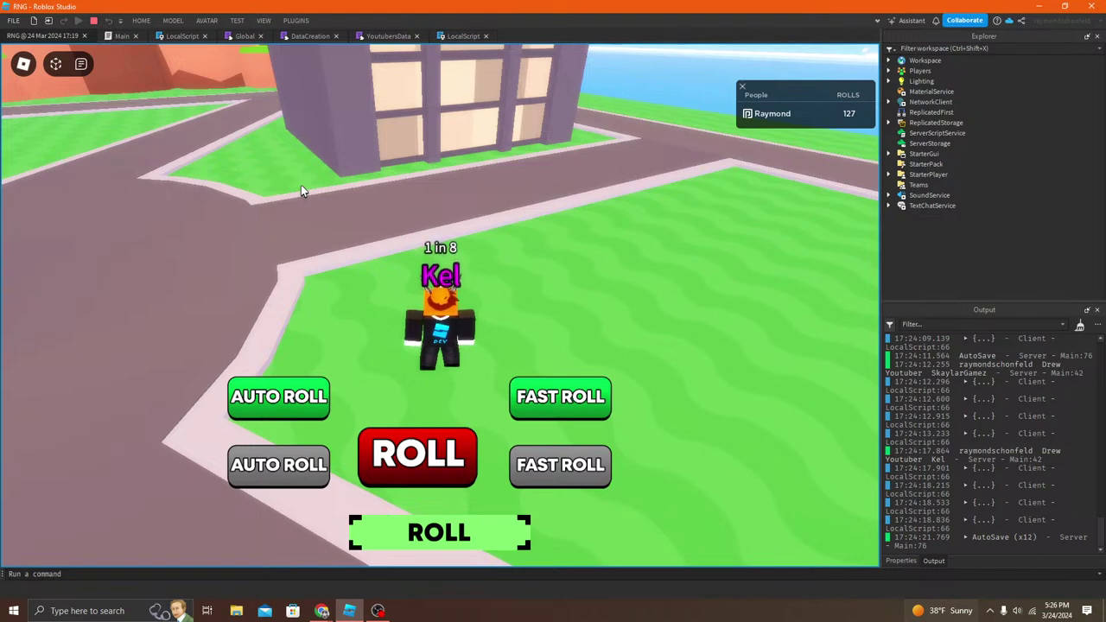
pyautogui.press('w')
pyautogui.moveTo(295, 185); pyautogui.dragTo(296, 184, button='right')
pyautogui.press('w')
pyautogui.press('w')
pyautogui.press('w')
pyautogui.moveTo(297, 186); pyautogui.dragTo(297, 186, button='right')
pyautogui.press('w')
pyautogui.press('w')
pyautogui.press('w')
pyautogui.press('w')
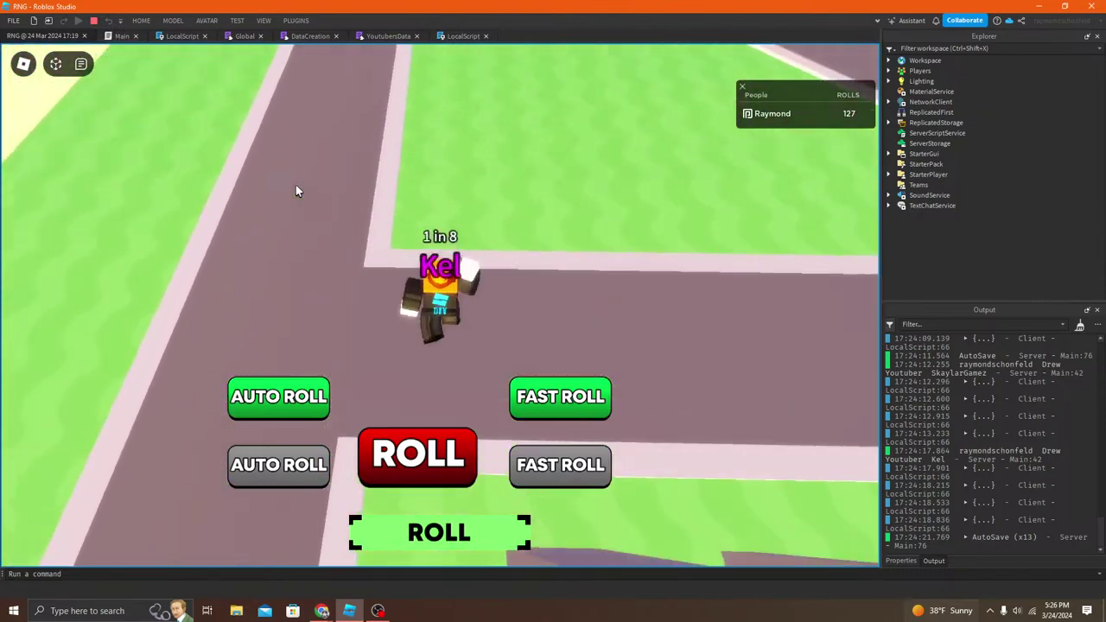
pyautogui.press('w')
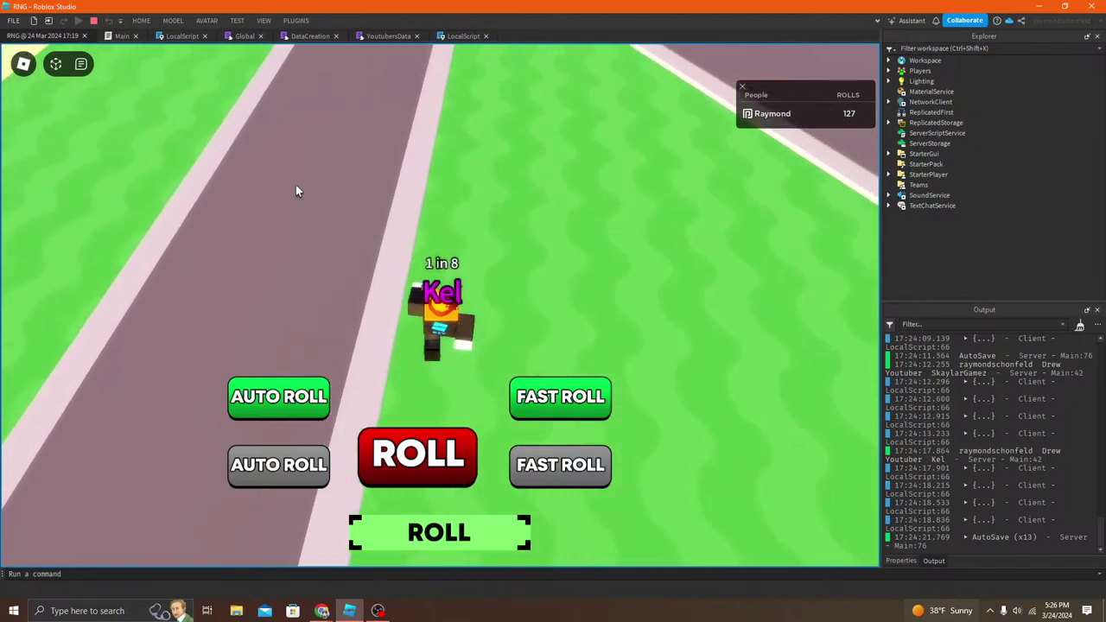
pyautogui.press('a')
pyautogui.press('w')
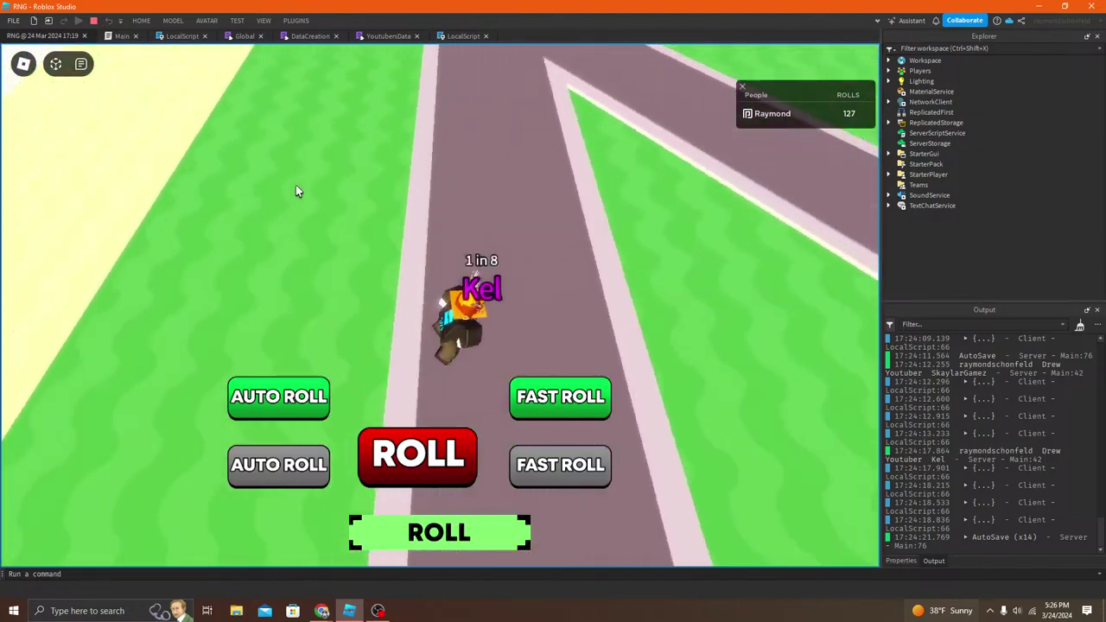
pyautogui.press('w')
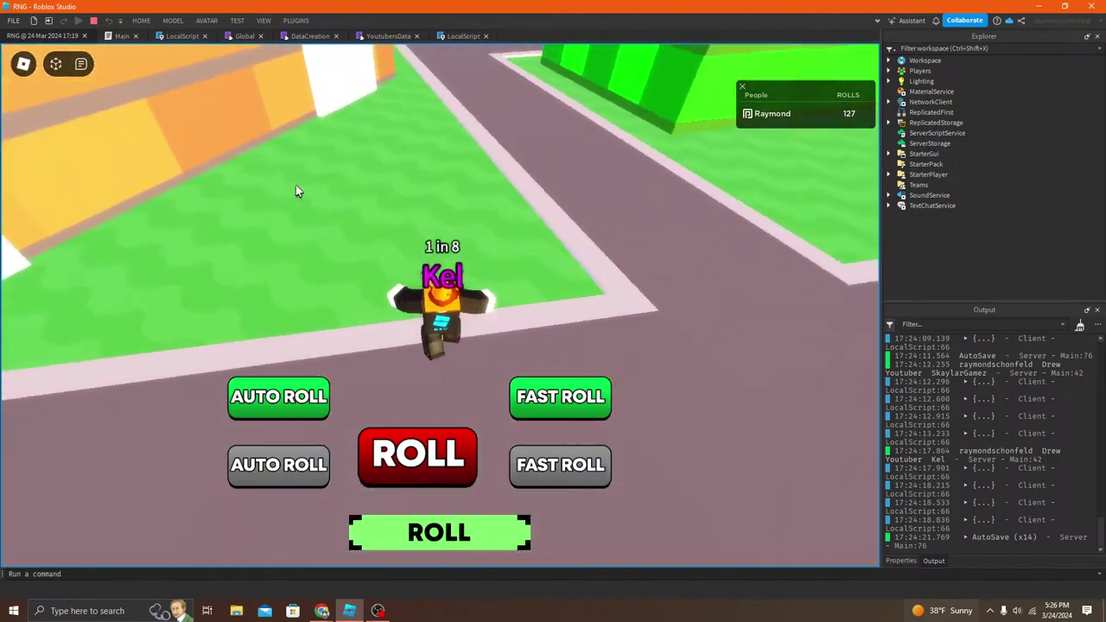
pyautogui.press('w')
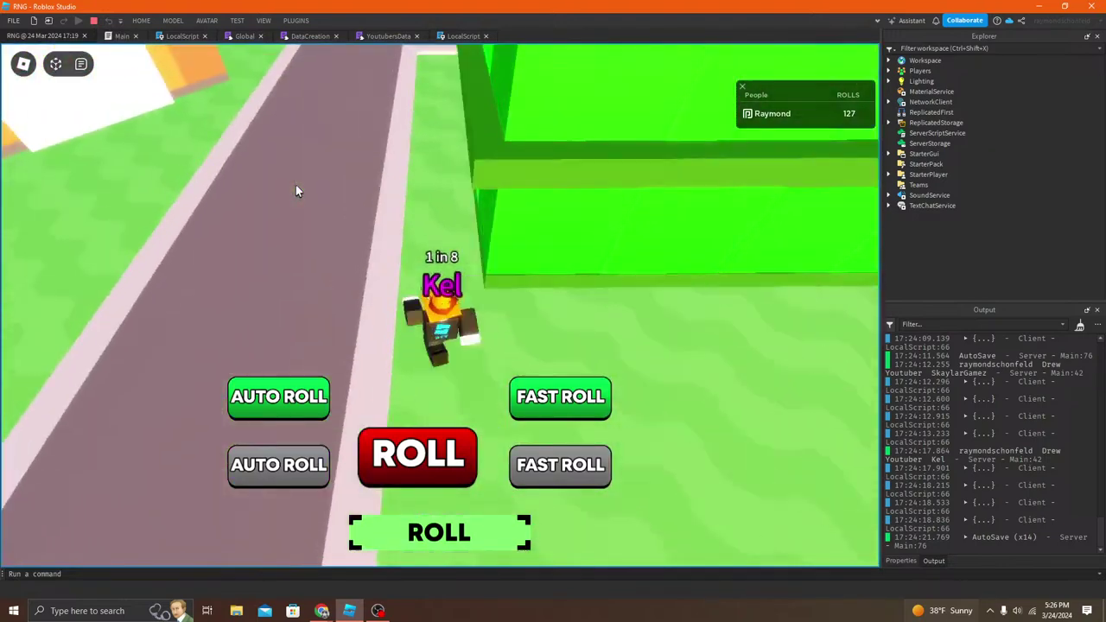
pyautogui.press('w')
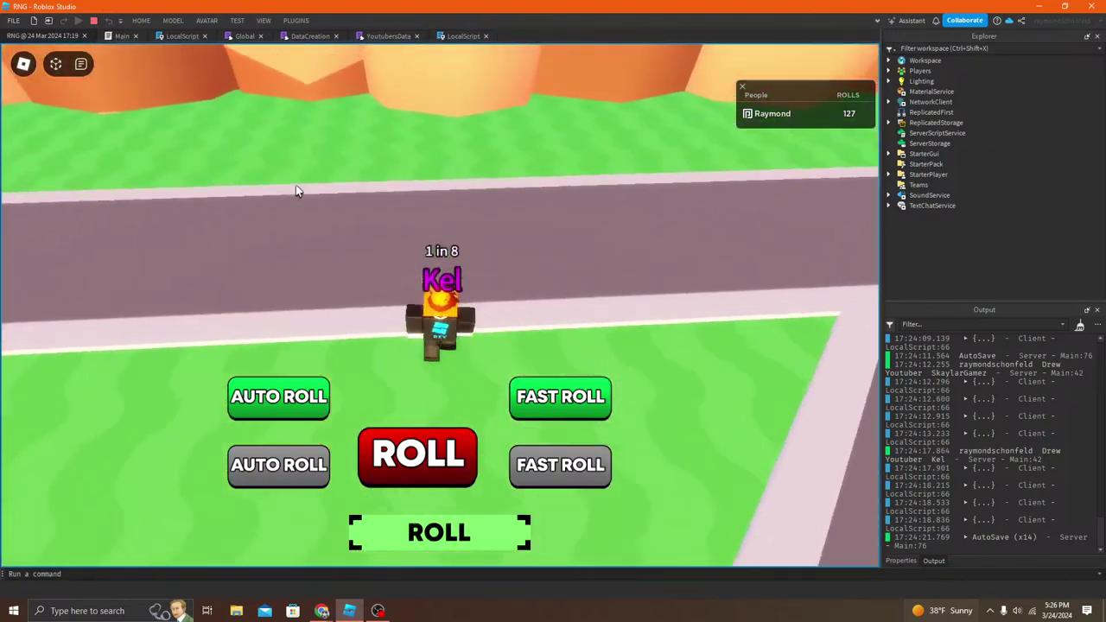
pyautogui.press('w')
pyautogui.moveTo(296, 185); pyautogui.dragTo(341, 147, button='right')
pyautogui.press('w')
pyautogui.press('w')
pyautogui.press('w')
pyautogui.press('w')
pyautogui.press('w')
pyautogui.press('space')
pyautogui.press('w')
pyautogui.press('space')
pyautogui.press('w')
pyautogui.press('space')
pyautogui.press('w')
pyautogui.press('w')
pyautogui.press('w')
pyautogui.press('w')
pyautogui.press('w')
pyautogui.press('w')
pyautogui.press('w')
pyautogui.press('s')
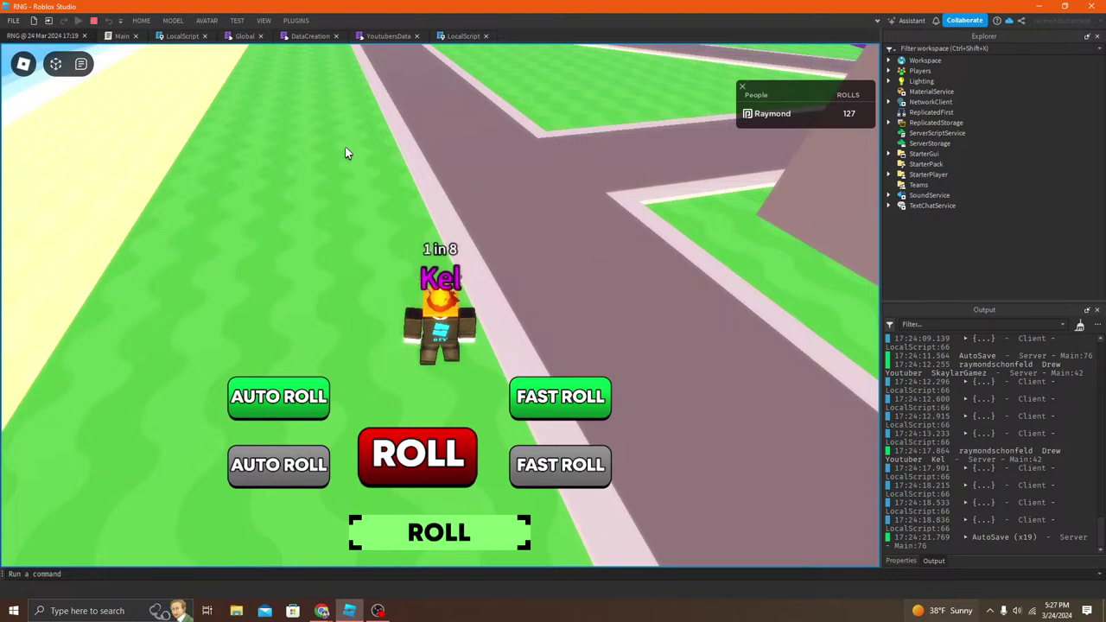
pyautogui.press('w')
pyautogui.press('d')
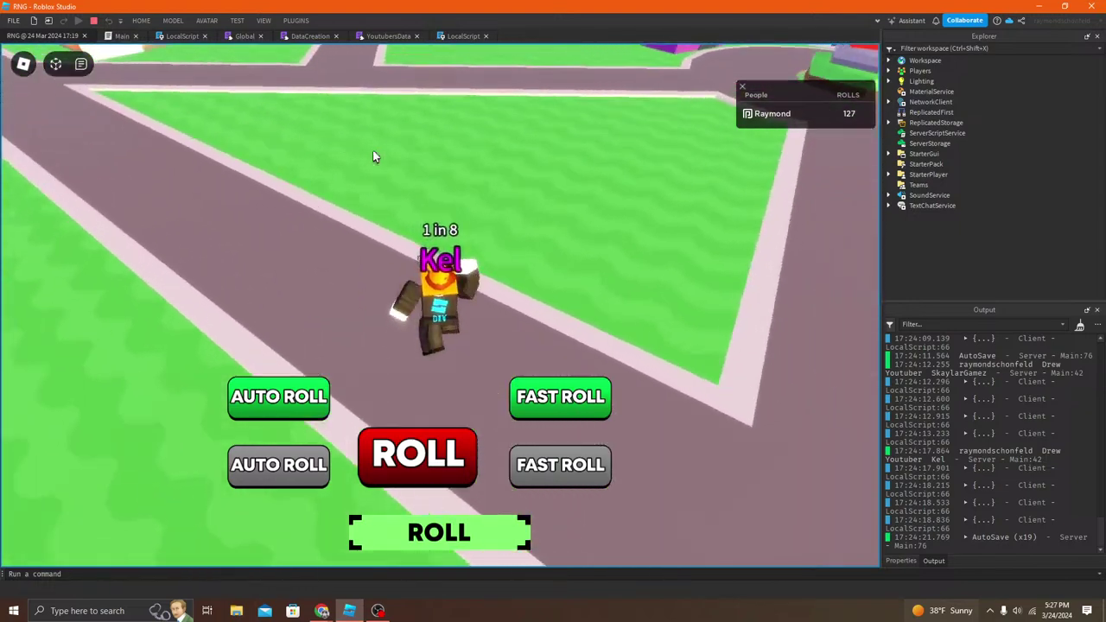
# Step: Run the character across the roads and grass past the green building, onto the road beside the sea
pyautogui.press('w')
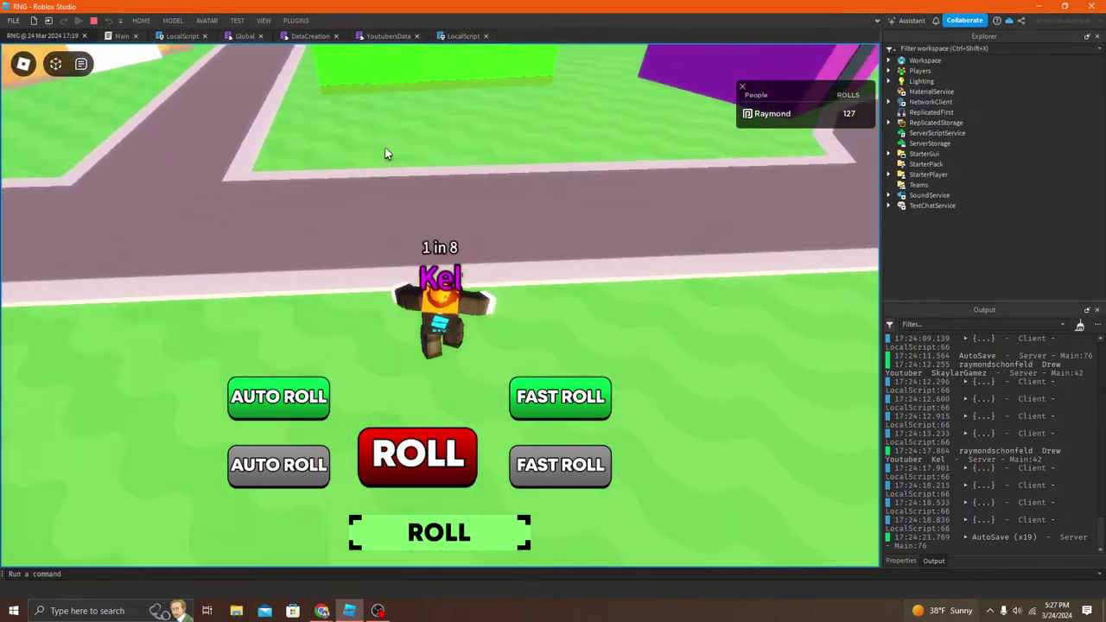
pyautogui.scroll(6, 386, 153)
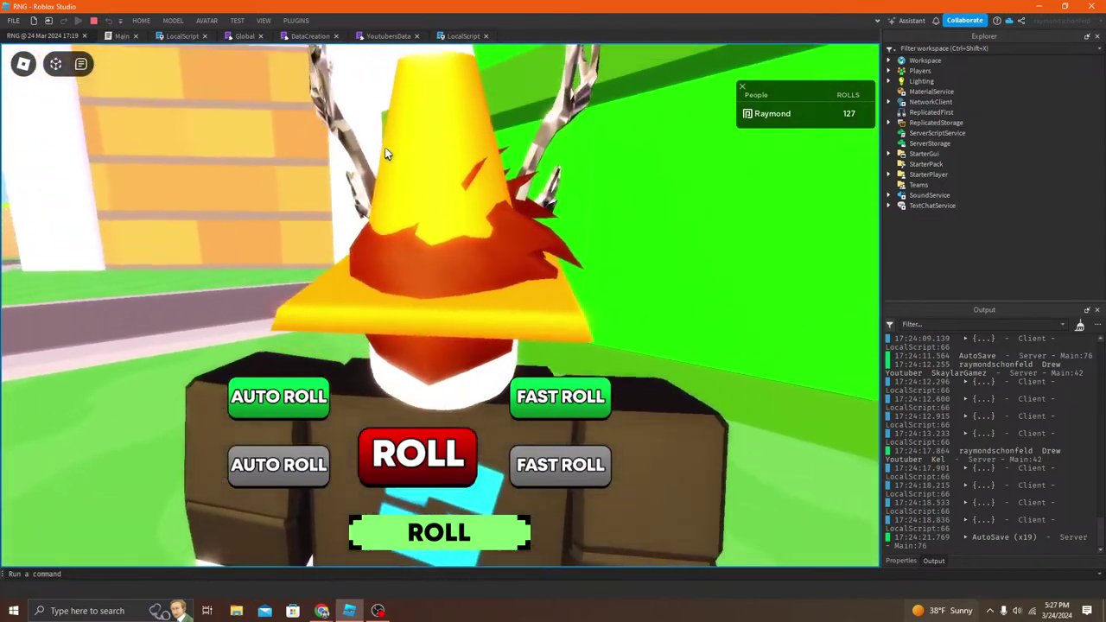
pyautogui.scroll(3, 385, 153)
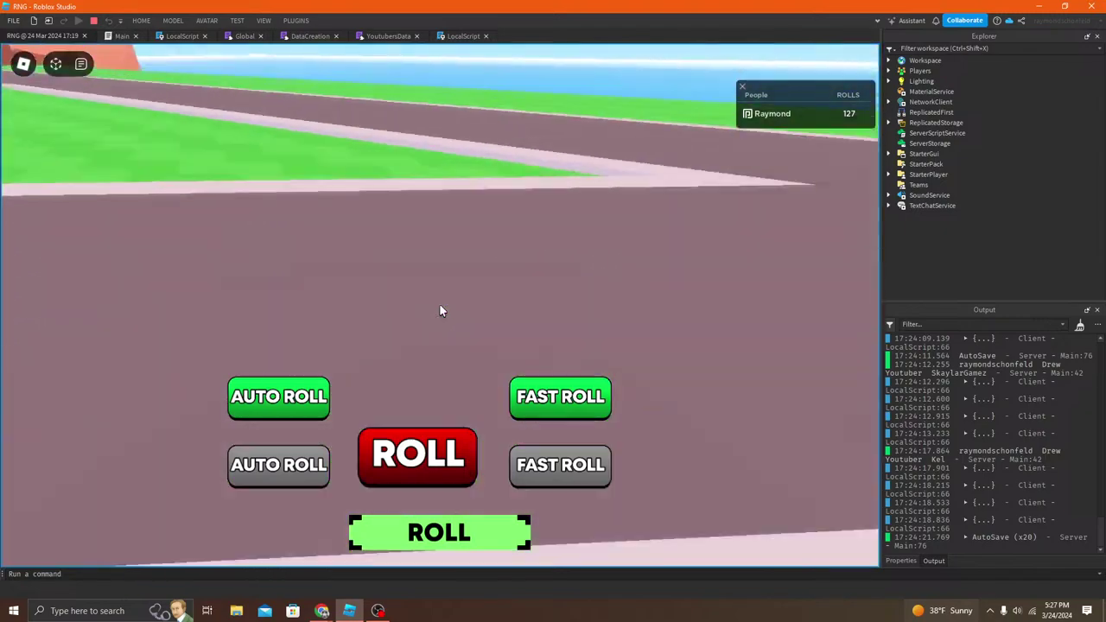
pyautogui.scroll(-3, 441, 311)
pyautogui.scroll(-3, 440, 310)
pyautogui.press('w')
pyautogui.moveTo(440, 310); pyautogui.dragTo(440, 311, button='right')
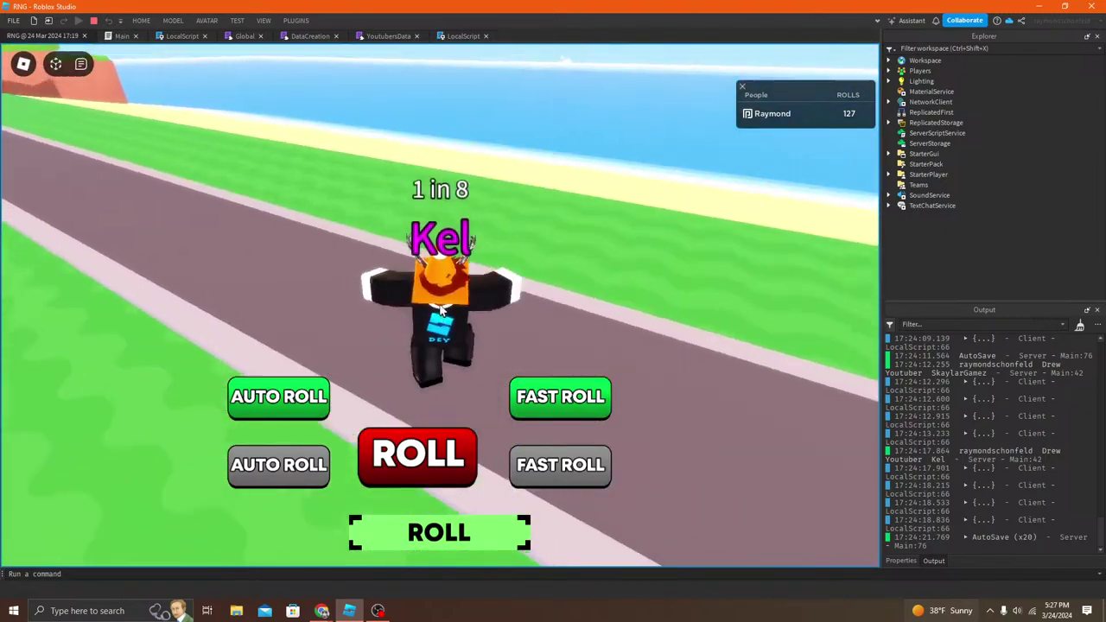
# Step: Run along the seaside road to the grass beside the orange cliffs, jumping once on the way
pyautogui.press('w')
pyautogui.press('space')
pyautogui.press('w')
pyautogui.scroll(-3, 439, 305)
pyautogui.scroll(2, 441, 305)
pyautogui.scroll(5, 440, 311)
pyautogui.scroll(-3, 441, 311)
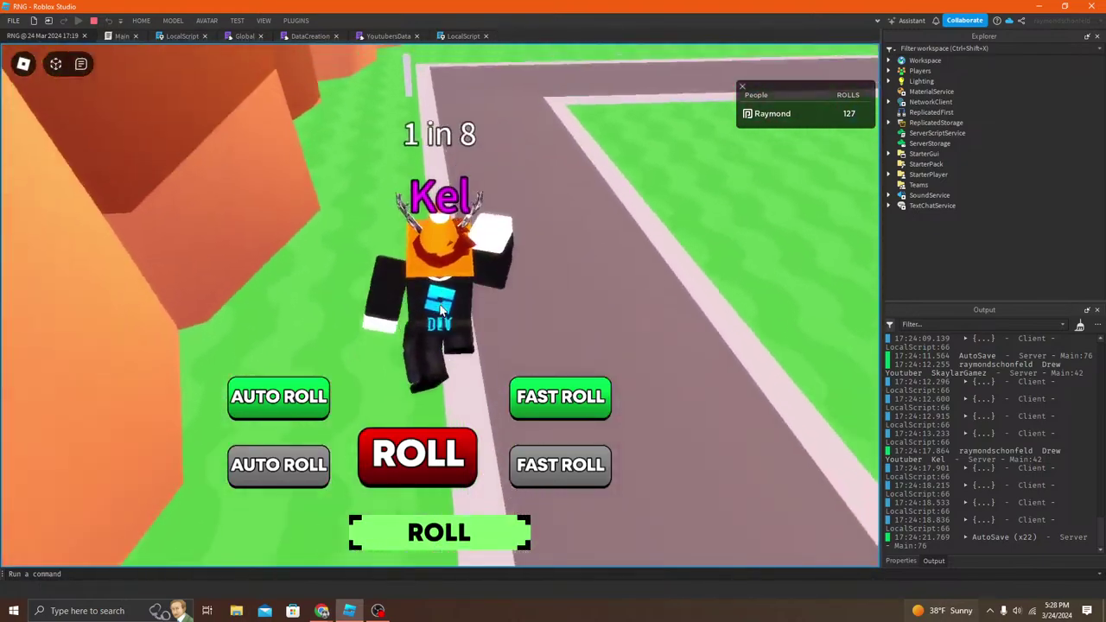
pyautogui.scroll(-4, 441, 311)
pyautogui.moveTo(440, 310); pyautogui.dragTo(441, 309, button='right')
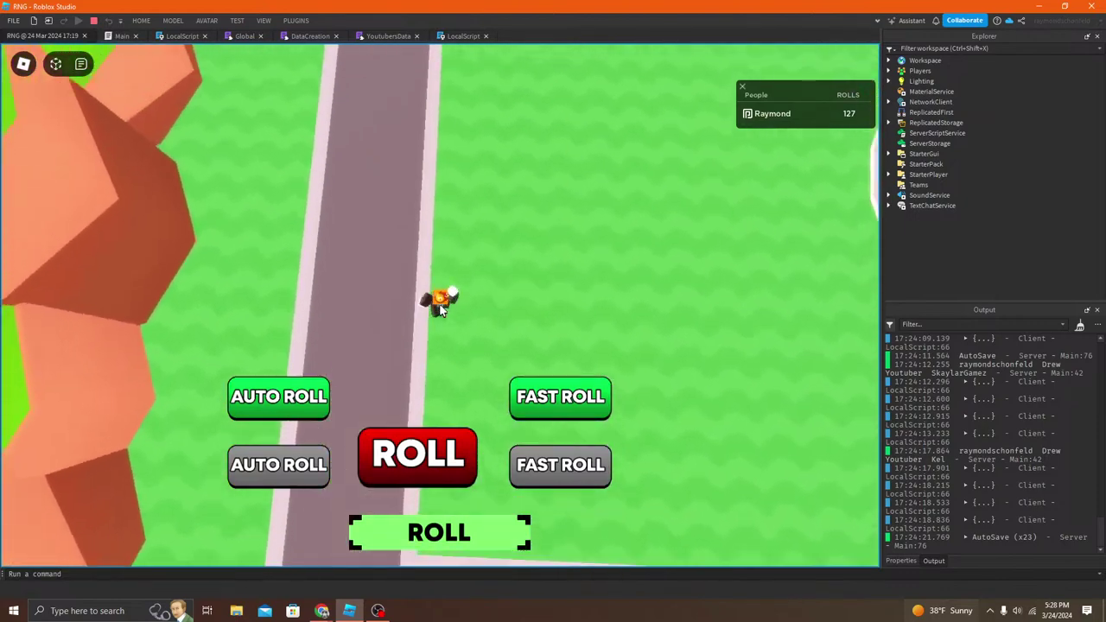
# Step: Follow the grass edge of the cliffside road toward the junction near the grey building
pyautogui.press('w')
pyautogui.press('a')
pyautogui.press('d')
pyautogui.press('d')
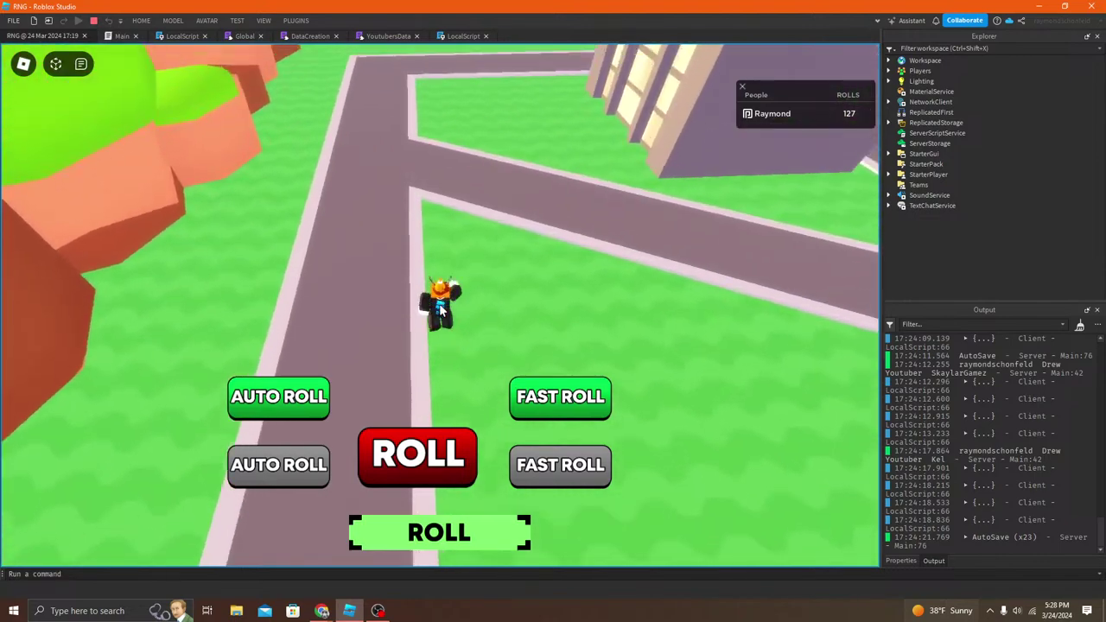
# Step: Run through the town between the pink and cyan buildings to the road facing the cliffs, and stop the playtest
pyautogui.press('w')
pyautogui.moveTo(439, 309); pyautogui.dragTo(439, 309, button='right')
pyautogui.press('w')
pyautogui.press('w')
pyautogui.press('w')
pyautogui.press('w')
pyautogui.press('w')
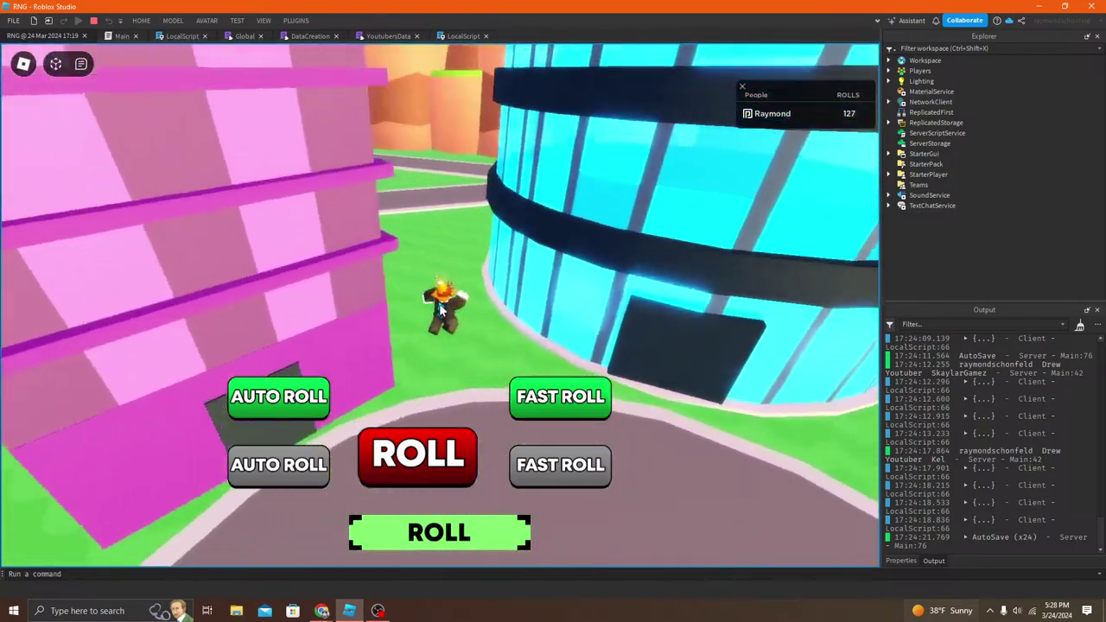
pyautogui.press('w')
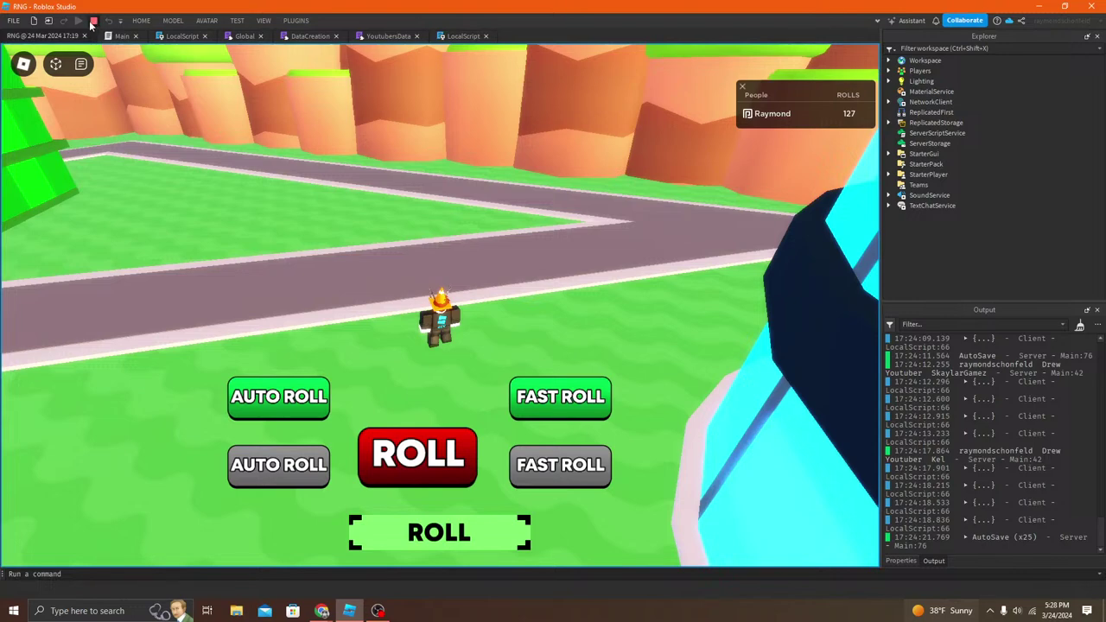
pyautogui.click(92, 22)
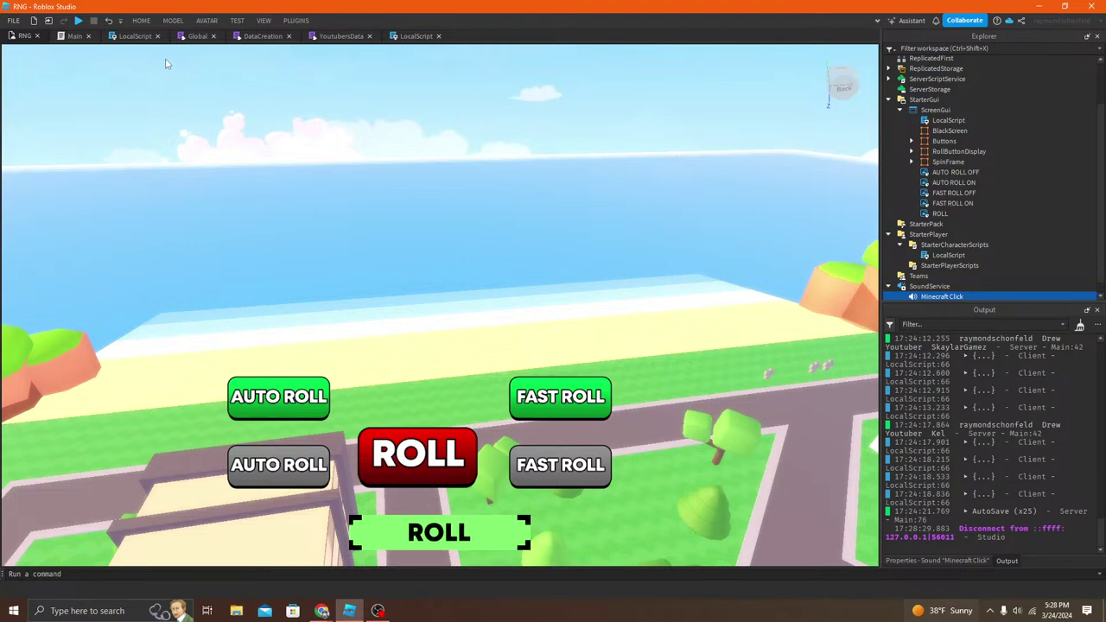
pyautogui.moveTo(496, 221); pyautogui.dragTo(446, 207, button='right')
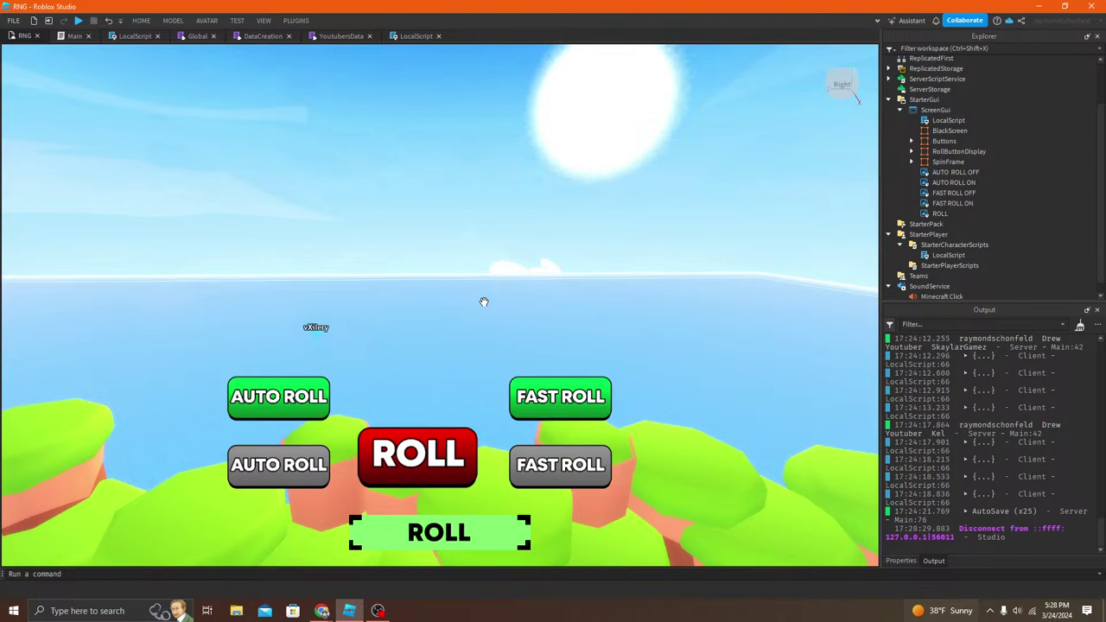
pyautogui.moveTo(484, 302); pyautogui.dragTo(484, 305, button='right')
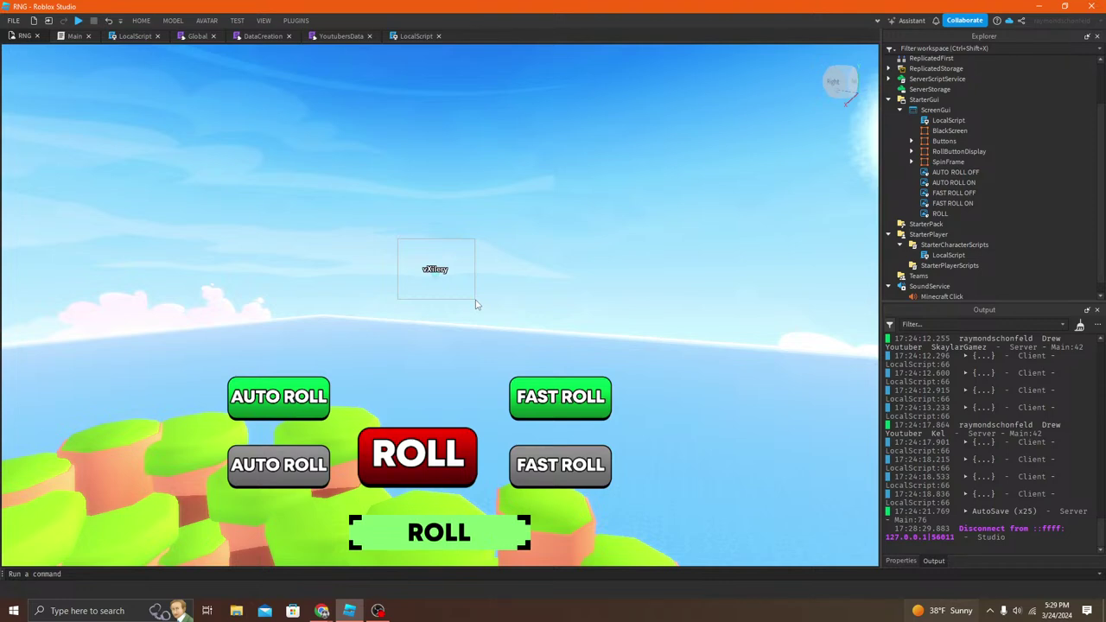
pyautogui.press('w')
pyautogui.moveTo(474, 302); pyautogui.dragTo(473, 302, button='right')
pyautogui.moveTo(474, 303); pyautogui.dragTo(730, 336)
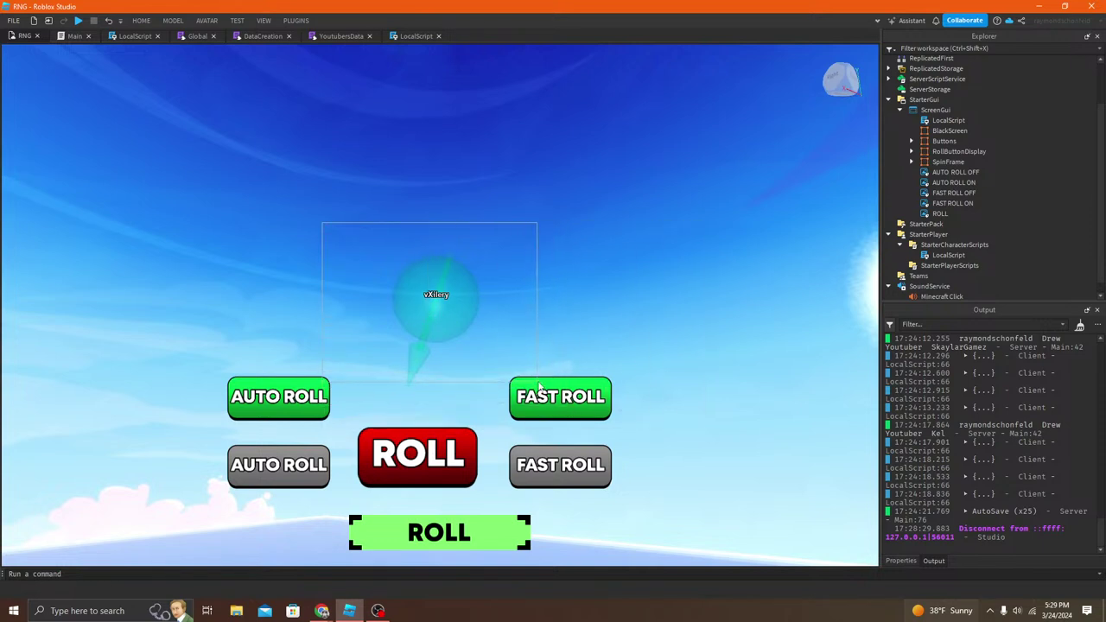
pyautogui.moveTo(539, 382); pyautogui.dragTo(518, 334)
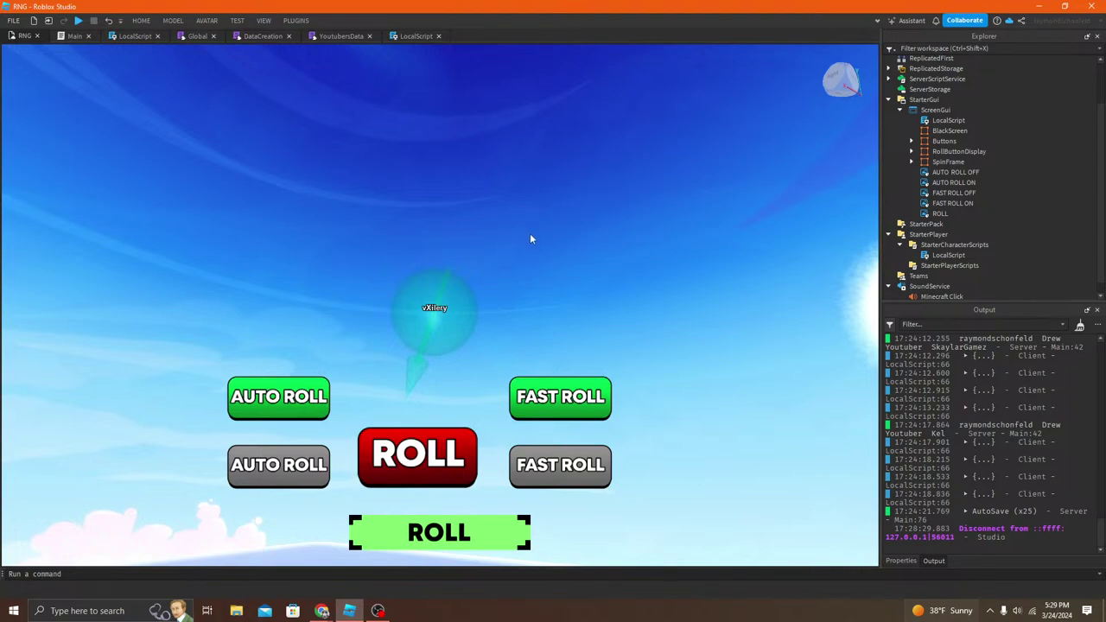
pyautogui.moveTo(517, 263); pyautogui.dragTo(520, 256, button='right')
# Step: Start a new playtest, jump, roll once and skip the rolled result
pyautogui.click(144, 20)
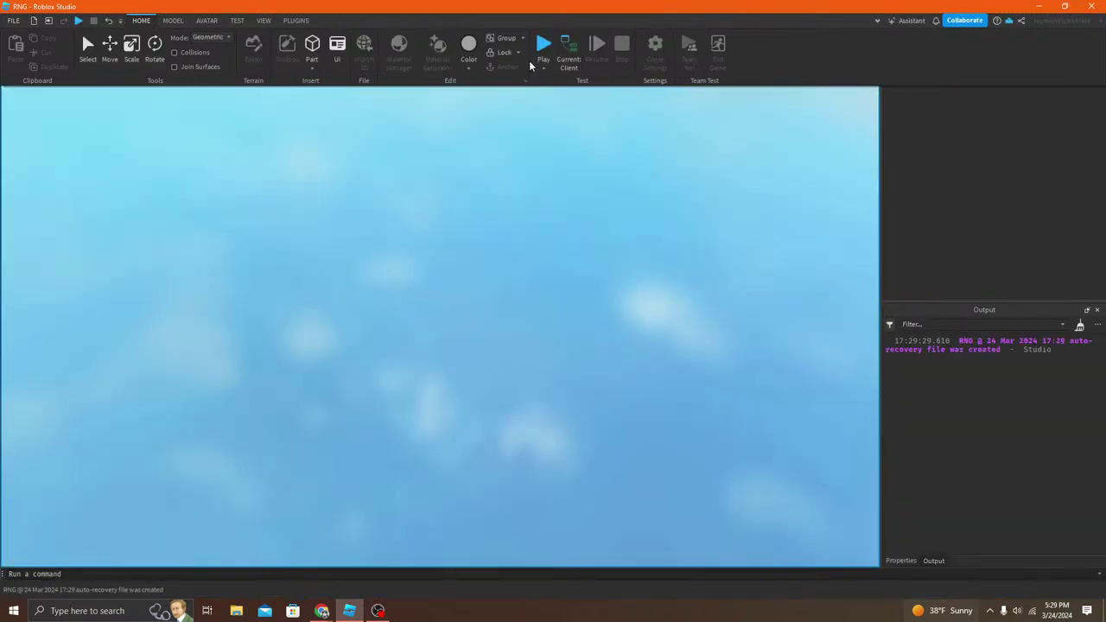
pyautogui.click(543, 50)
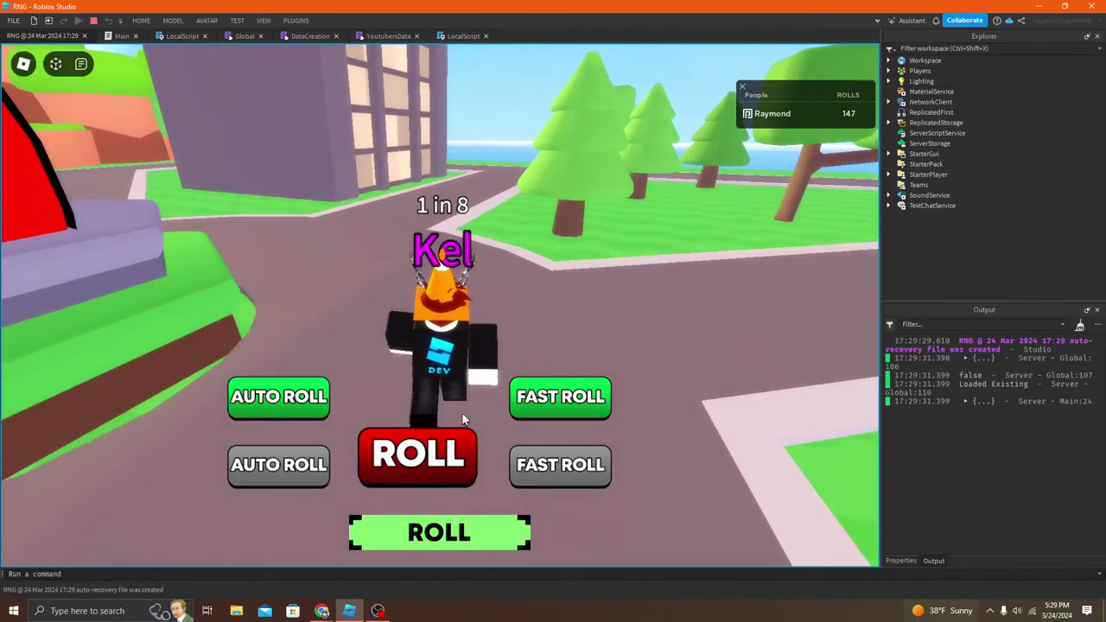
pyautogui.press('space')
pyautogui.click(449, 543)
pyautogui.moveTo(410, 339); pyautogui.dragTo(407, 339, button='right')
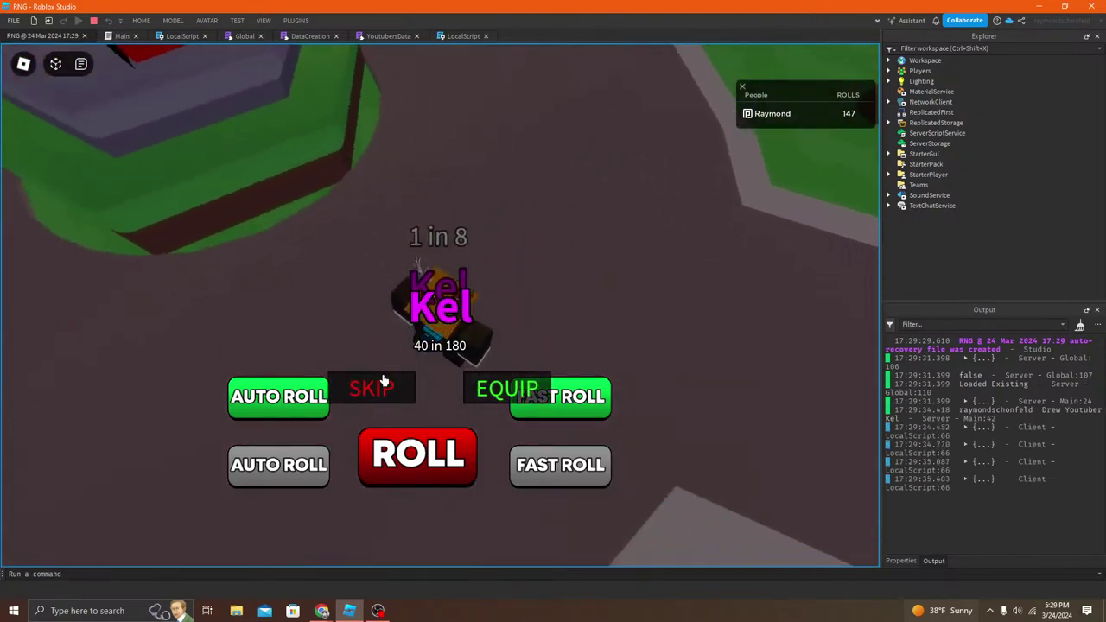
pyautogui.click(383, 383)
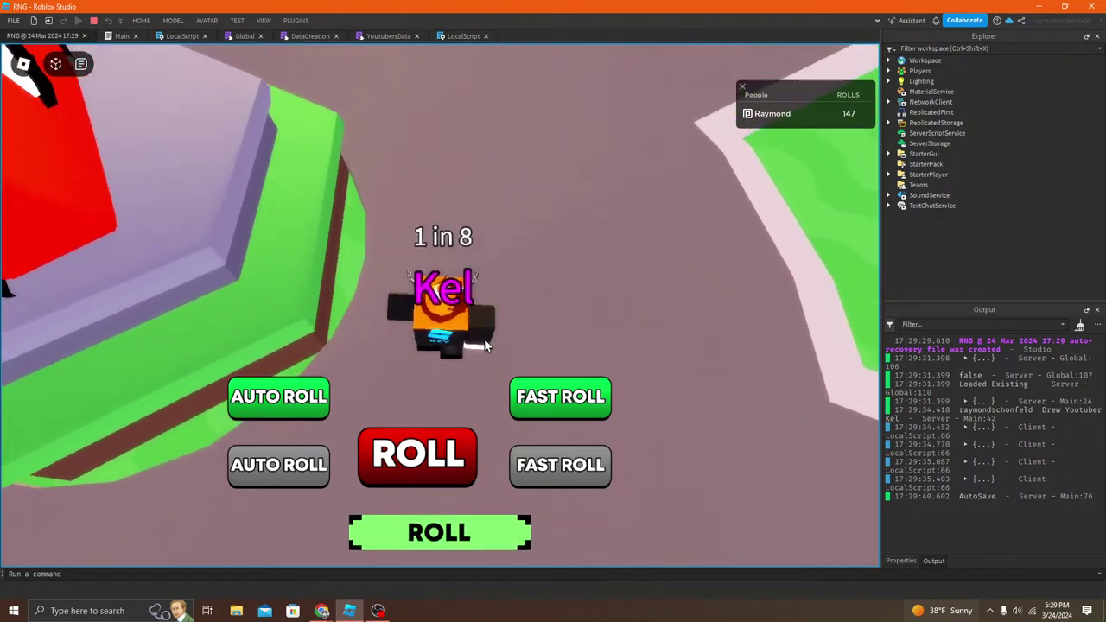
# Step: Run the character down the beachside road toward the dummies and orange-and-white building, and switch to OBS
pyautogui.press('w')
pyautogui.moveTo(485, 337); pyautogui.dragTo(488, 341, button='right')
pyautogui.press('w')
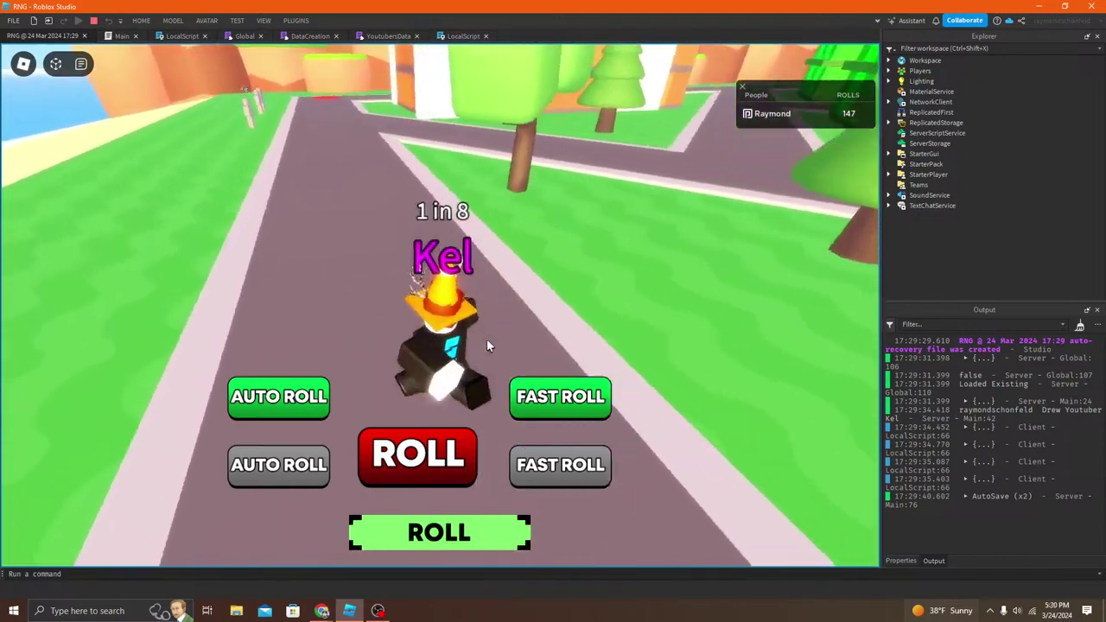
pyautogui.press('w')
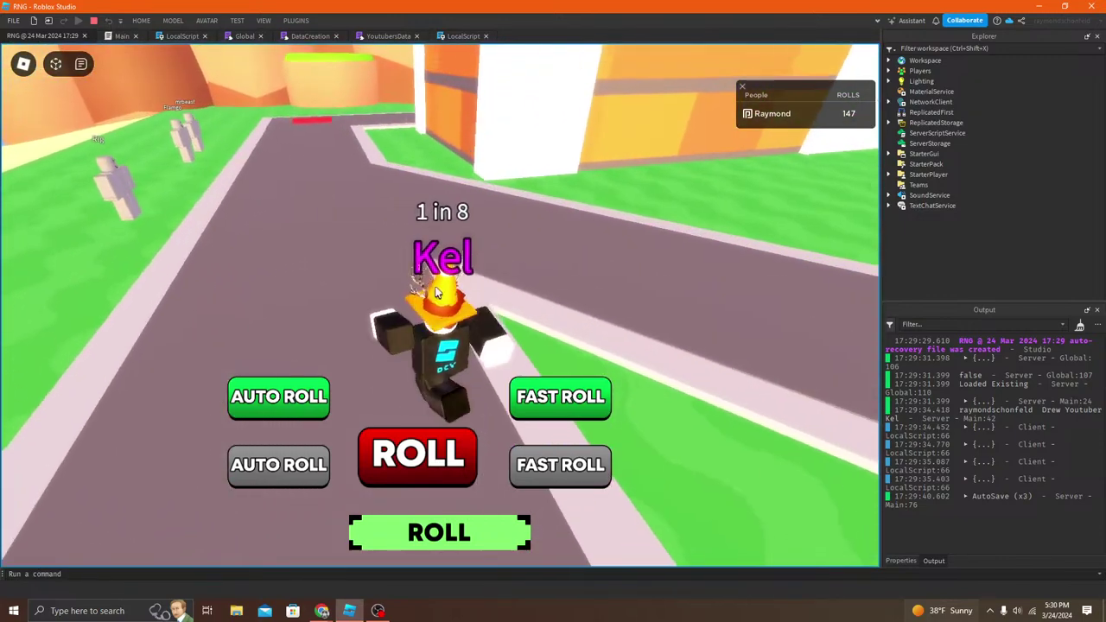
pyautogui.click(378, 611)
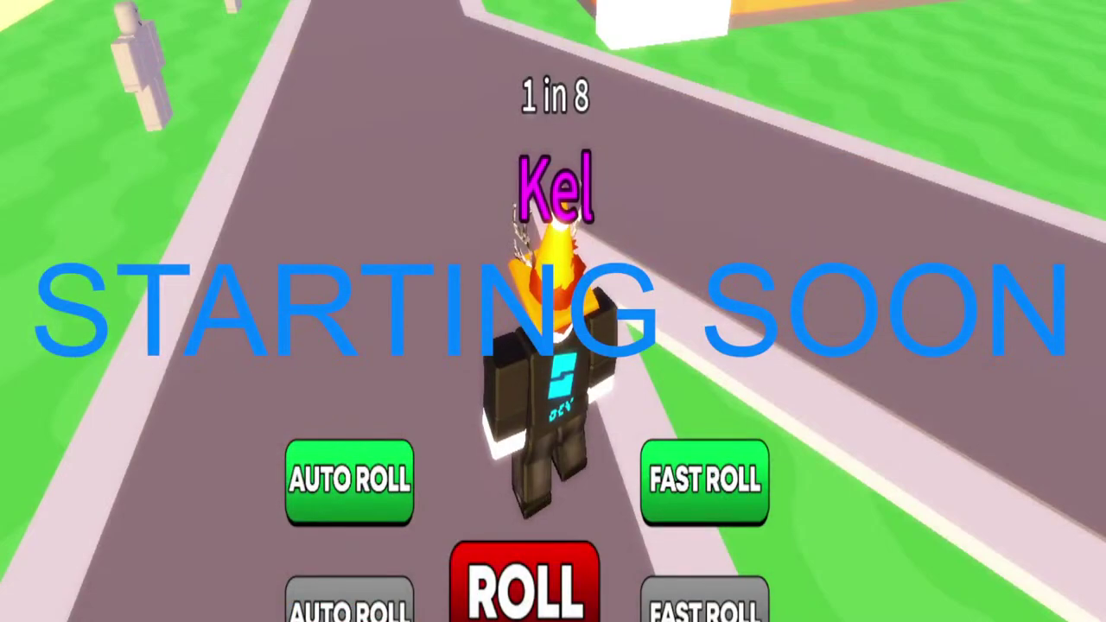
pyautogui.moveTo(294, 3); pyautogui.dragTo(303, 27, button='right')
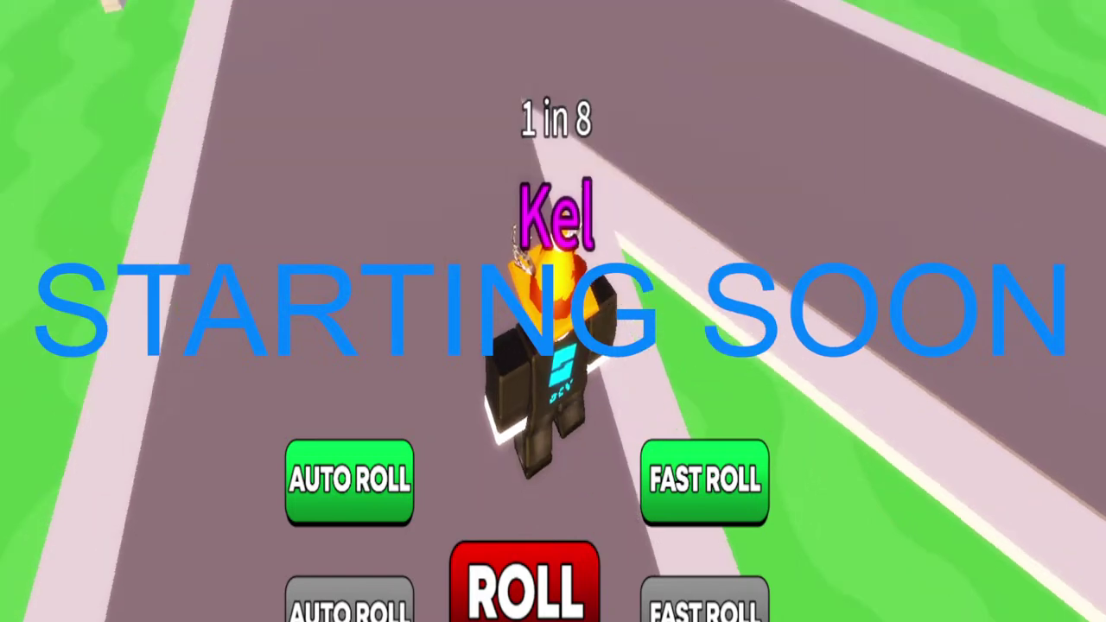
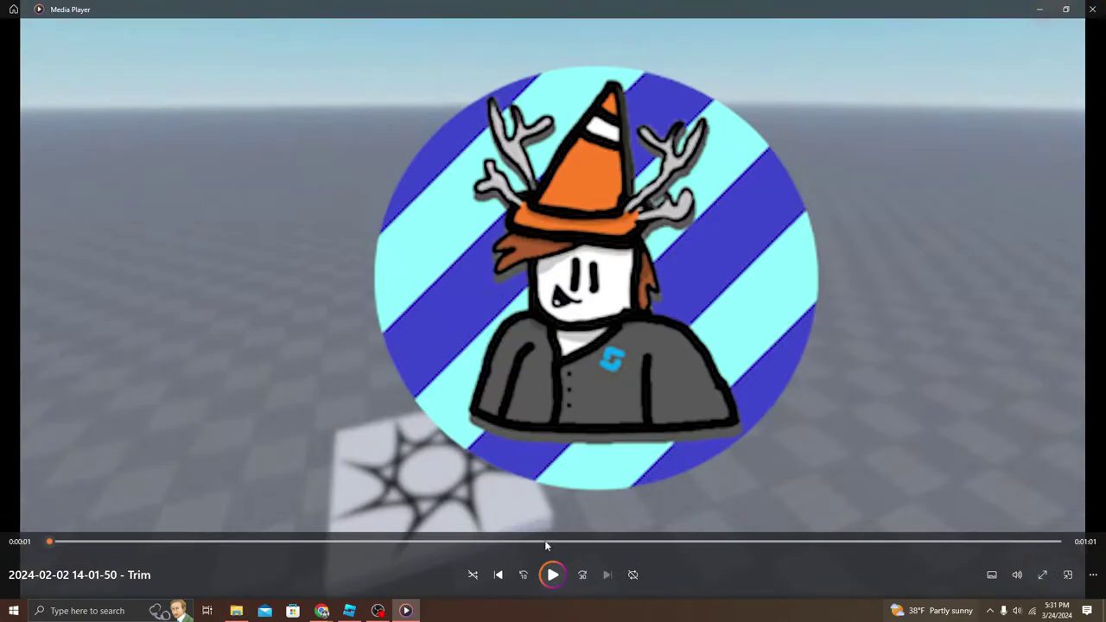
pyautogui.click(553, 575)
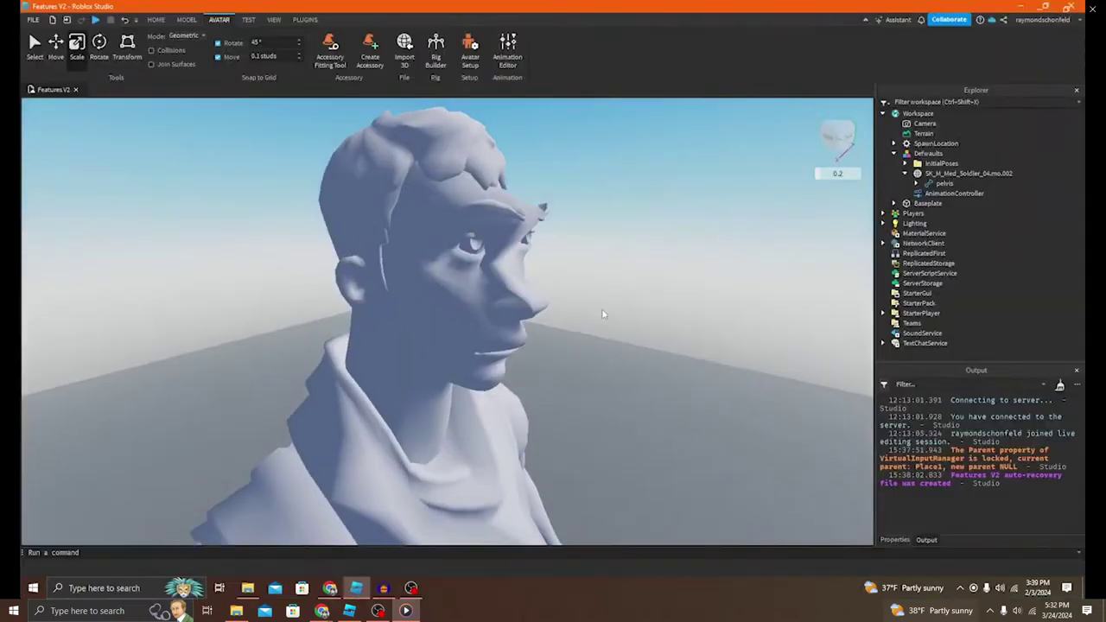
pyautogui.moveTo(650, 228)
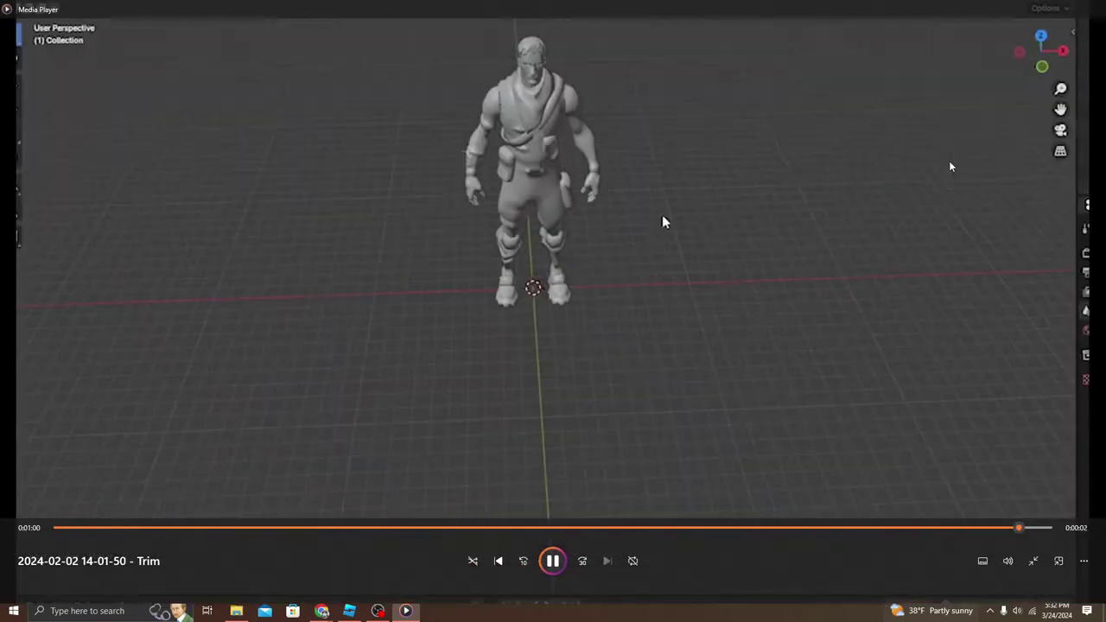
pyautogui.doubleClick(949, 161)
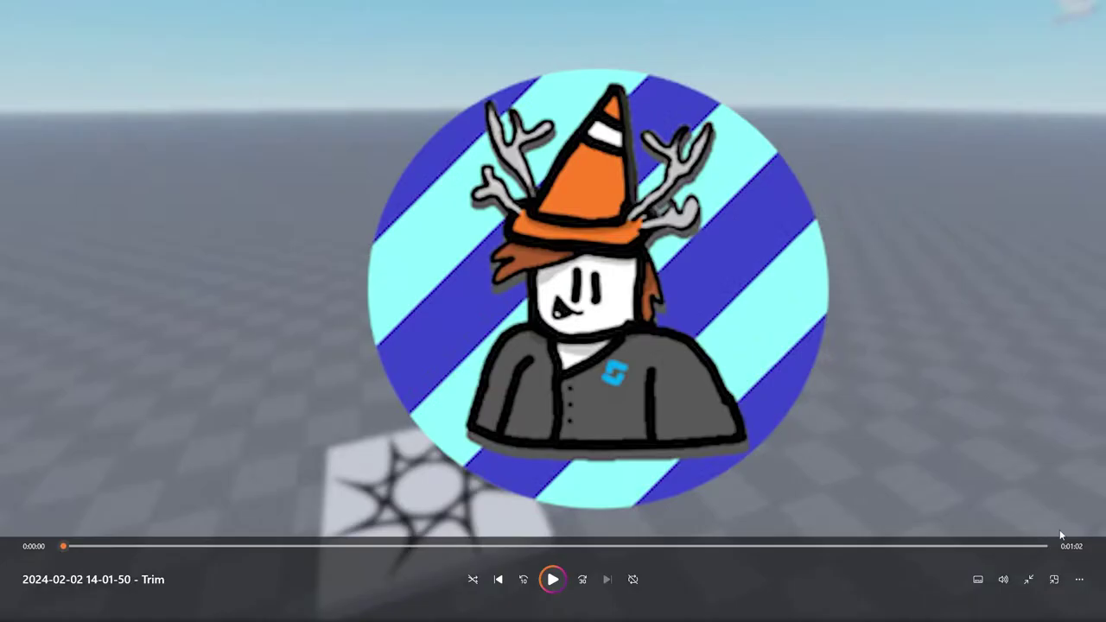
pyautogui.click(1028, 579)
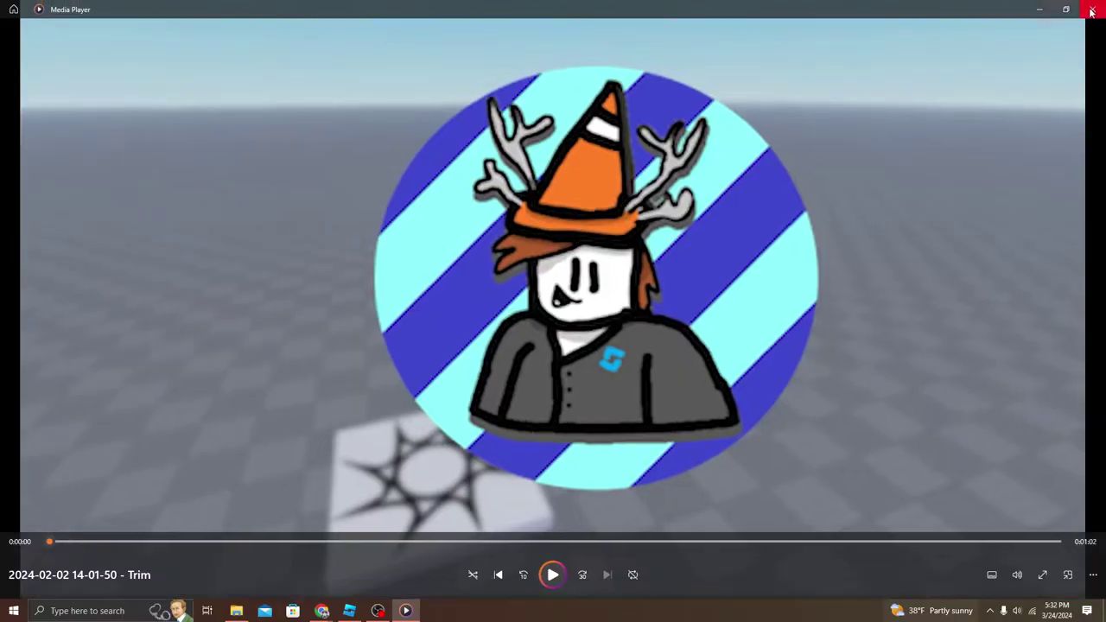
pyautogui.click(1091, 8)
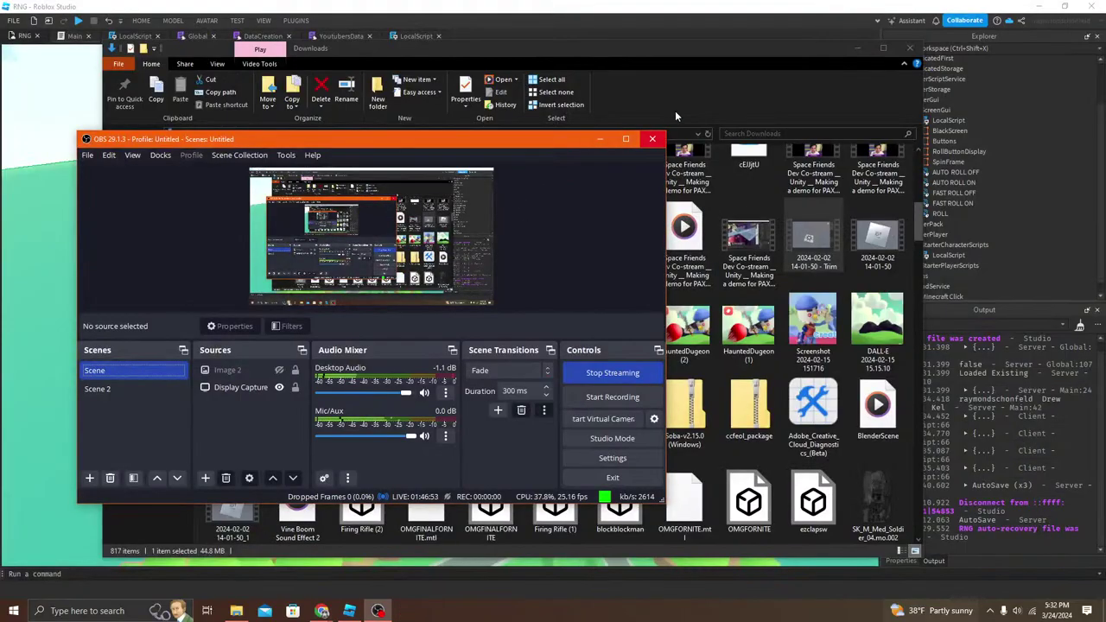
pyautogui.click(908, 51)
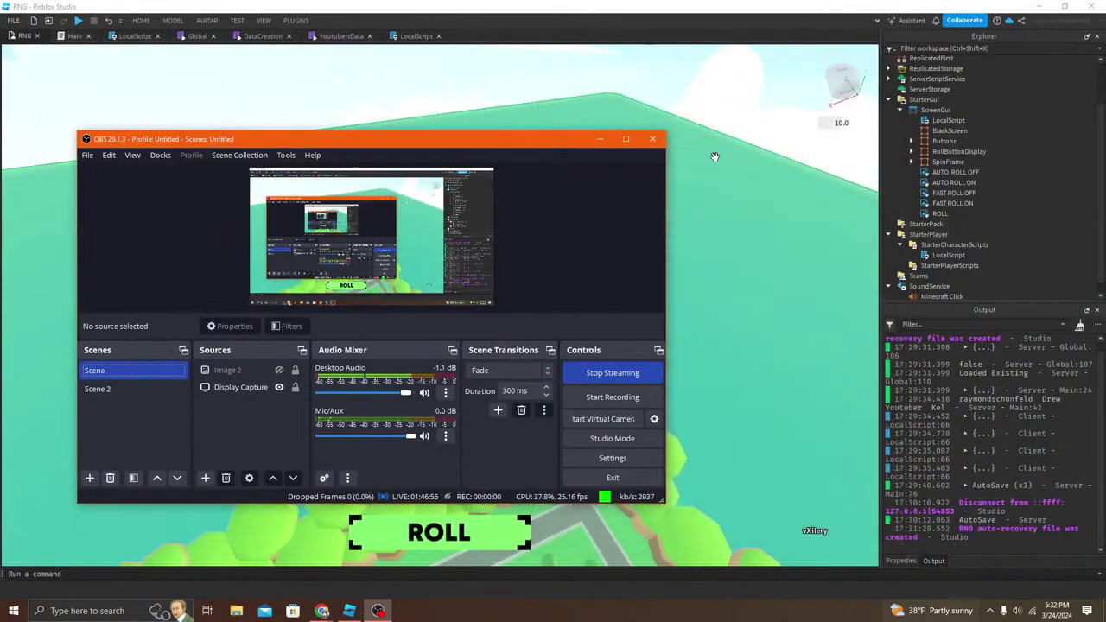
# Step: Switch back to Roblox Studio, select the Water model and view the whole island from above
pyautogui.click(713, 155)
pyautogui.rightClick(713, 155)
pyautogui.moveTo(654, 176); pyautogui.dragTo(579, 161, button='right')
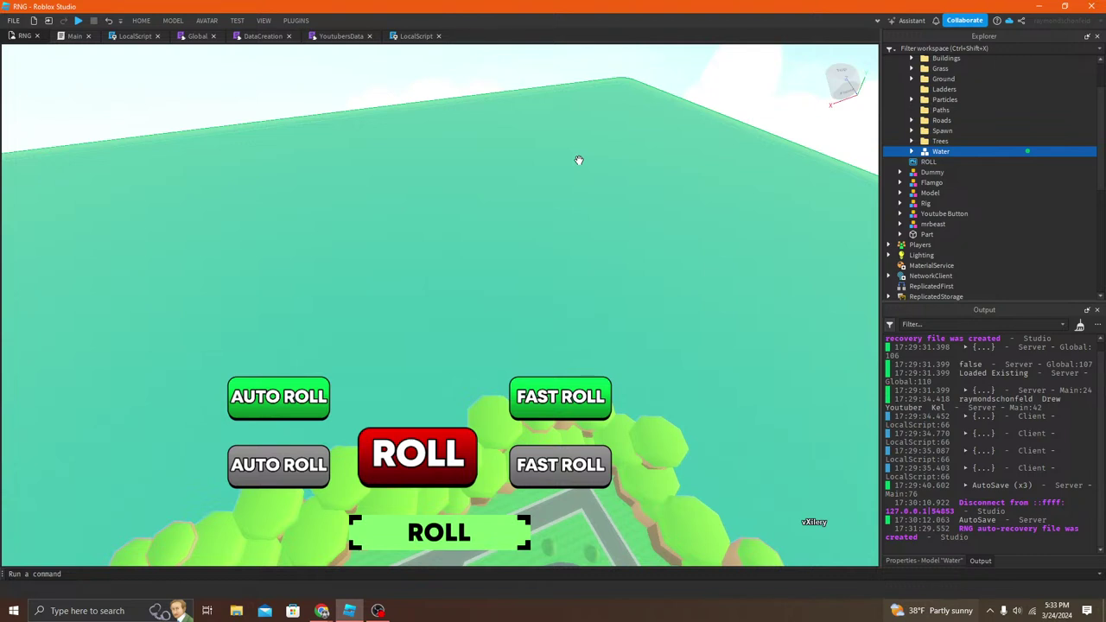
pyautogui.moveTo(579, 160); pyautogui.dragTo(570, 153, button='right')
pyautogui.press('w')
pyautogui.press('s')
pyautogui.press('a')
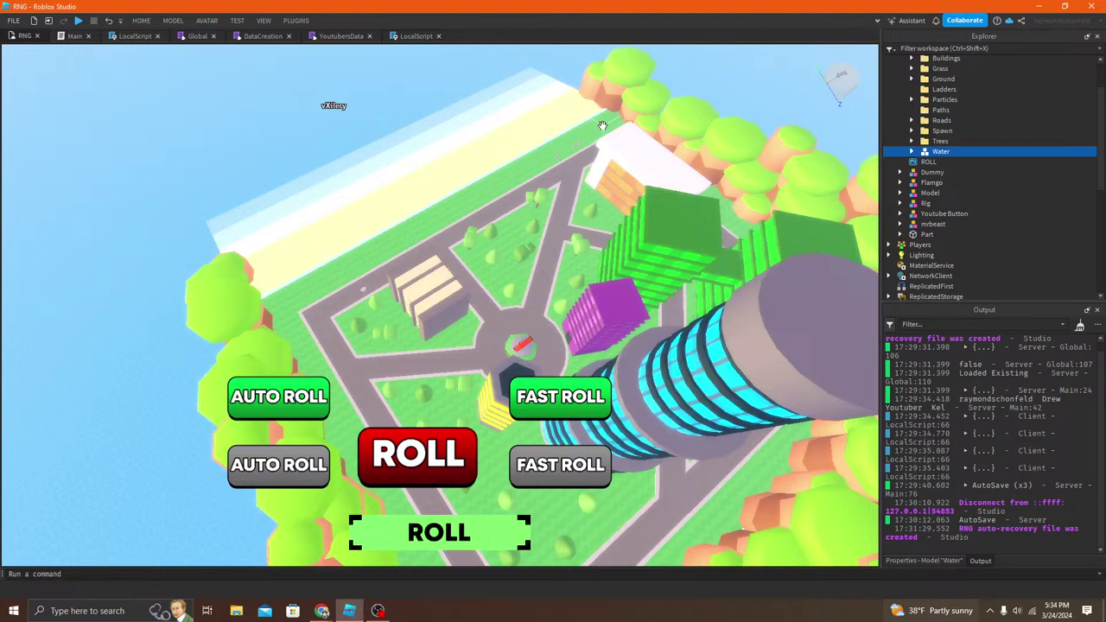
# Step: Examine the island's beach, roads and buildings from the air, and look through the Explorer down to SoundService
pyautogui.moveTo(414, 458); pyautogui.dragTo(410, 425, button='right')
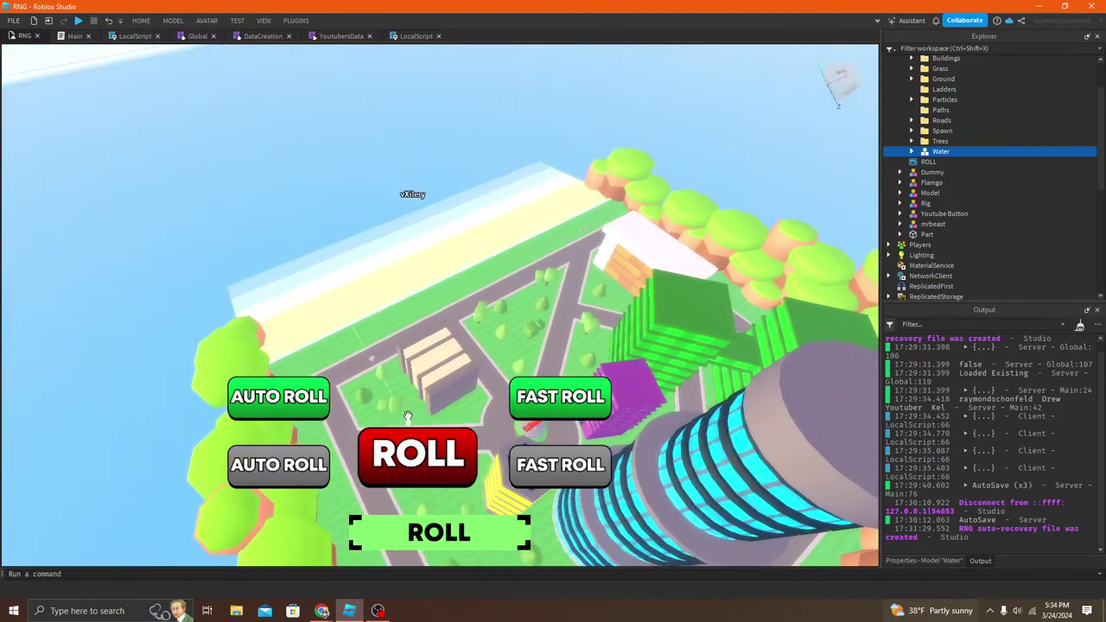
pyautogui.scroll(5, 432, 288)
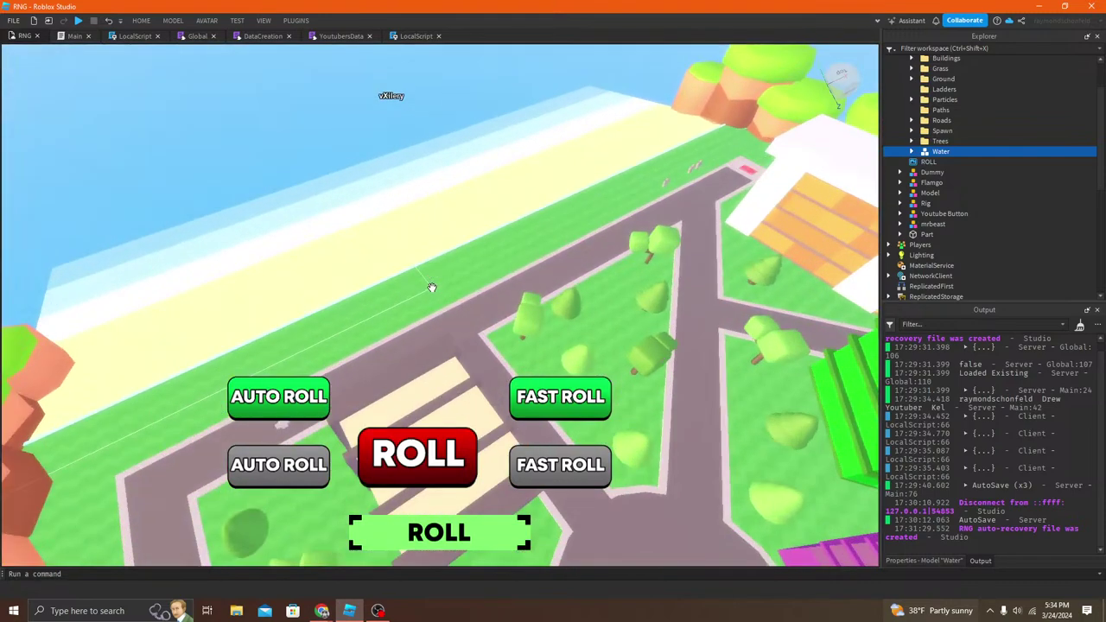
pyautogui.moveTo(432, 288); pyautogui.dragTo(436, 280, button='right')
pyautogui.scroll(5, 435, 277)
pyautogui.moveTo(432, 145); pyautogui.dragTo(674, 320)
pyautogui.moveTo(480, 253); pyautogui.dragTo(471, 229, button='right')
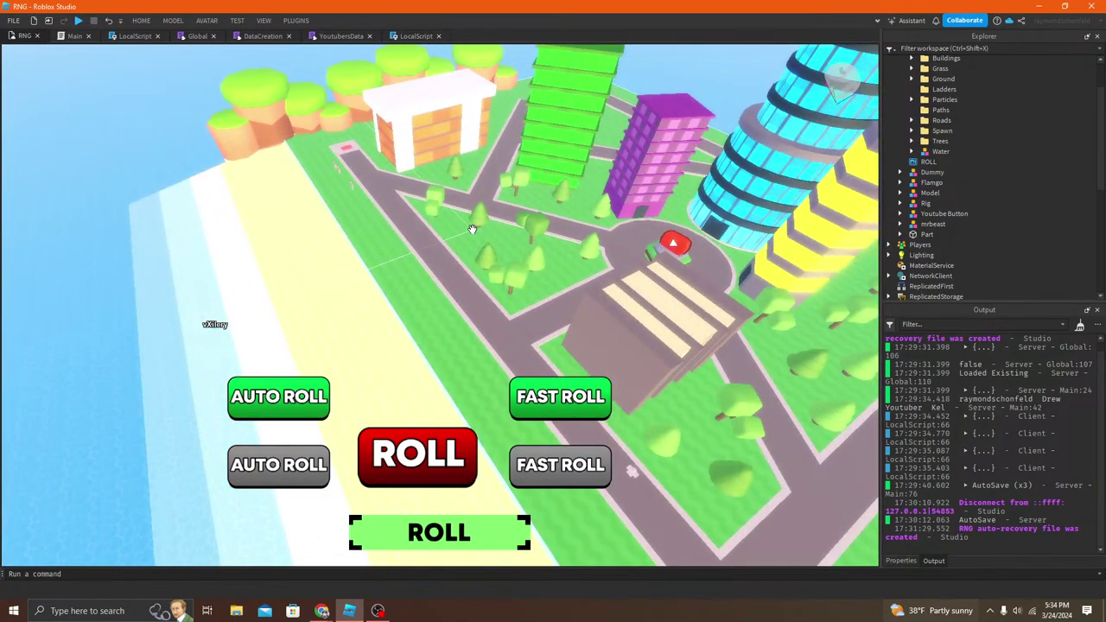
pyautogui.moveTo(361, 210); pyautogui.dragTo(360, 209, button='right')
pyautogui.scroll(-3, 981, 149)
pyautogui.scroll(-3, 981, 143)
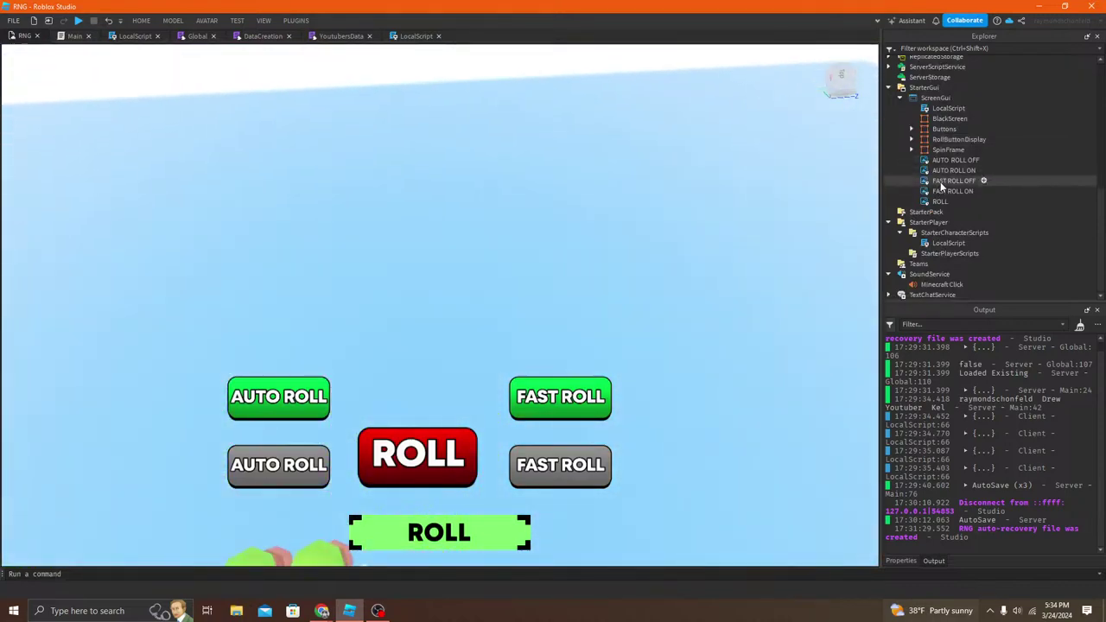
# Step: Select the AUTO ROLL ON, AUTO ROLL OFF, FAST ROLL ON, FAST ROLL OFF and ROLL image labels together
pyautogui.click(913, 160)
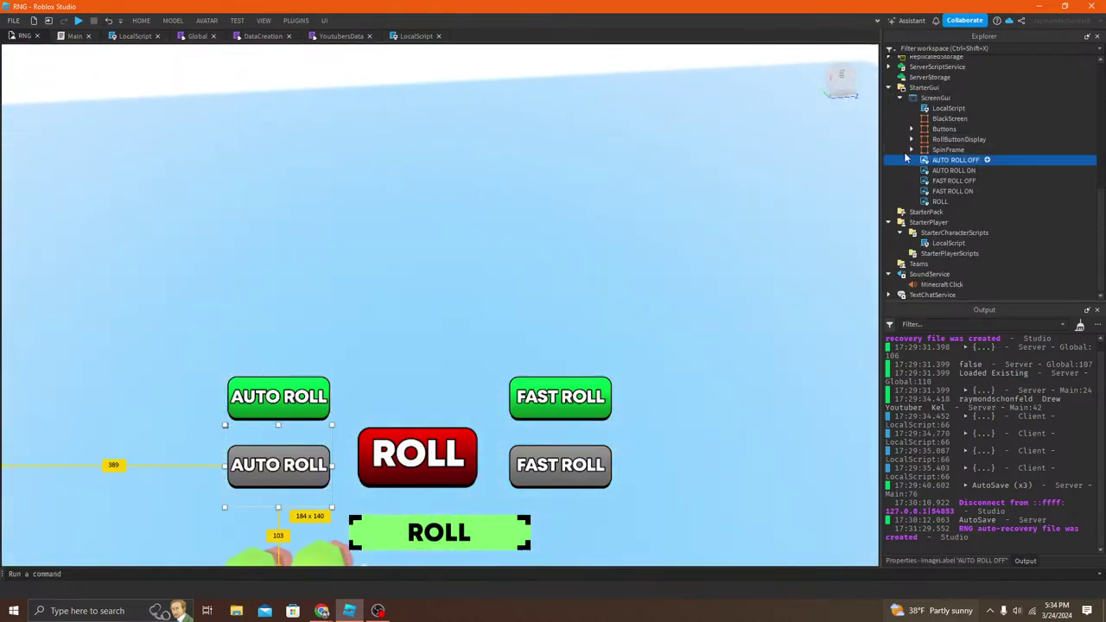
pyautogui.click(457, 464)
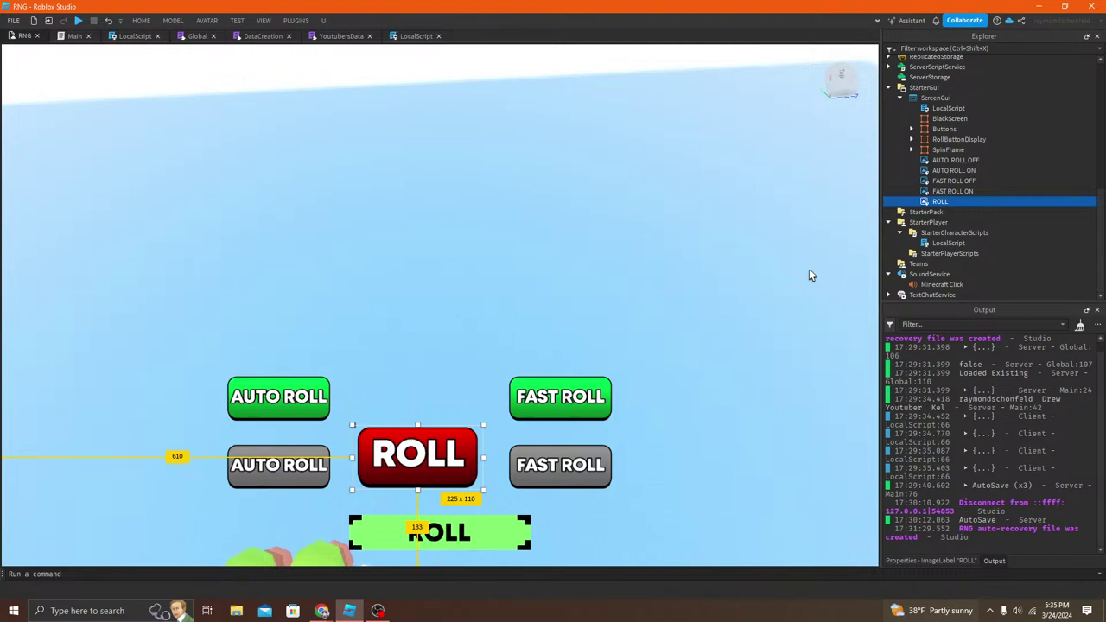
pyautogui.moveTo(748, 259); pyautogui.dragTo(495, 316, button='right')
pyautogui.press('q')
pyautogui.click(259, 408)
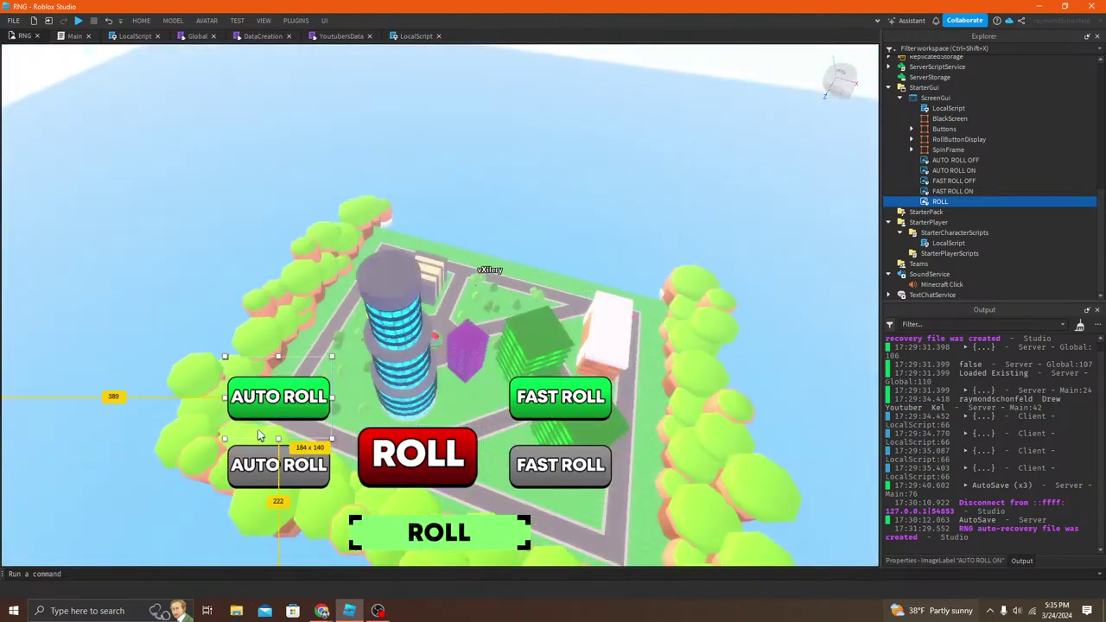
pyautogui.keyDown('ctrl'); pyautogui.click(283, 469); pyautogui.keyUp('ctrl')
pyautogui.keyDown('ctrl'); pyautogui.click(432, 469); pyautogui.keyUp('ctrl')
pyautogui.keyDown('ctrl'); pyautogui.click(587, 462); pyautogui.keyUp('ctrl')
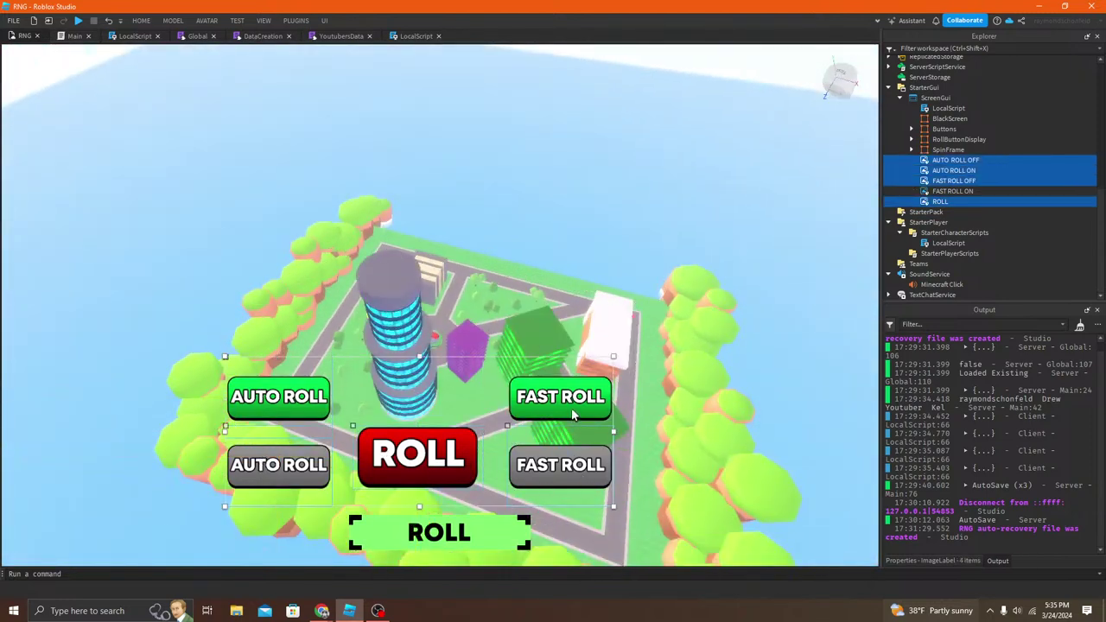
pyautogui.keyDown('ctrl'); pyautogui.click(527, 399); pyautogui.keyUp('ctrl')
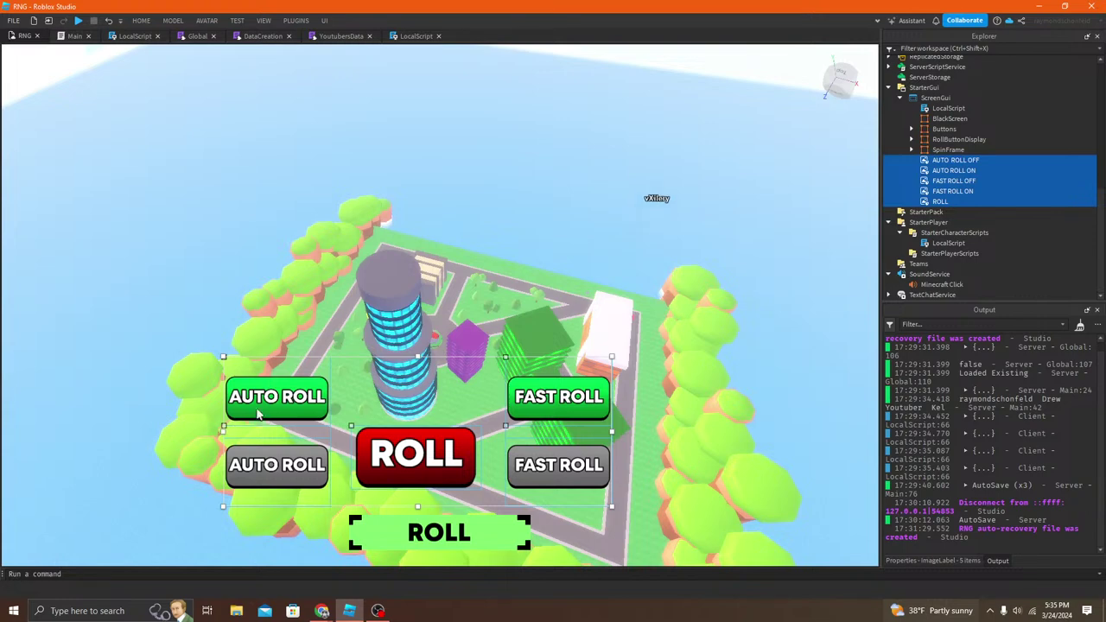
pyautogui.moveTo(278, 430); pyautogui.dragTo(282, 300, button='right')
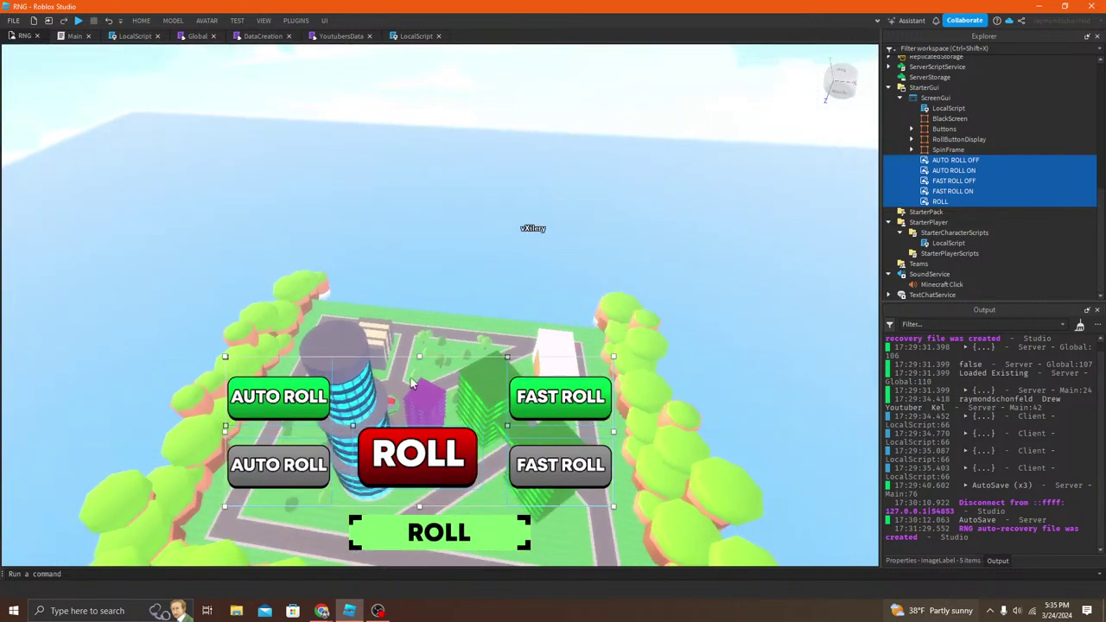
pyautogui.press('w')
pyautogui.press('e')
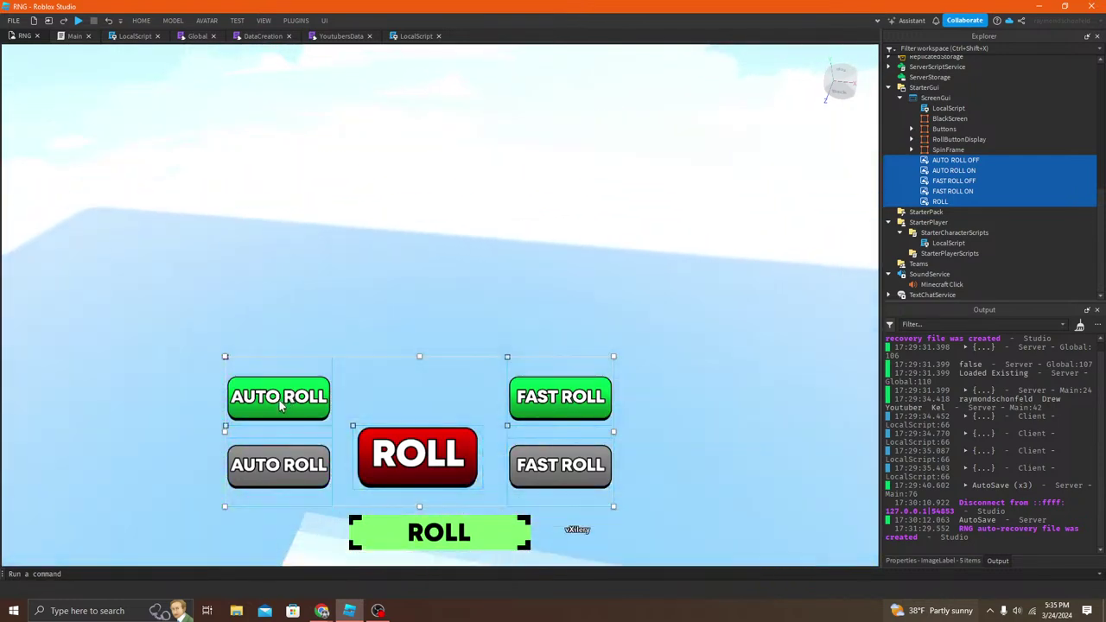
pyautogui.moveTo(281, 403); pyautogui.dragTo(281, 403, button='right')
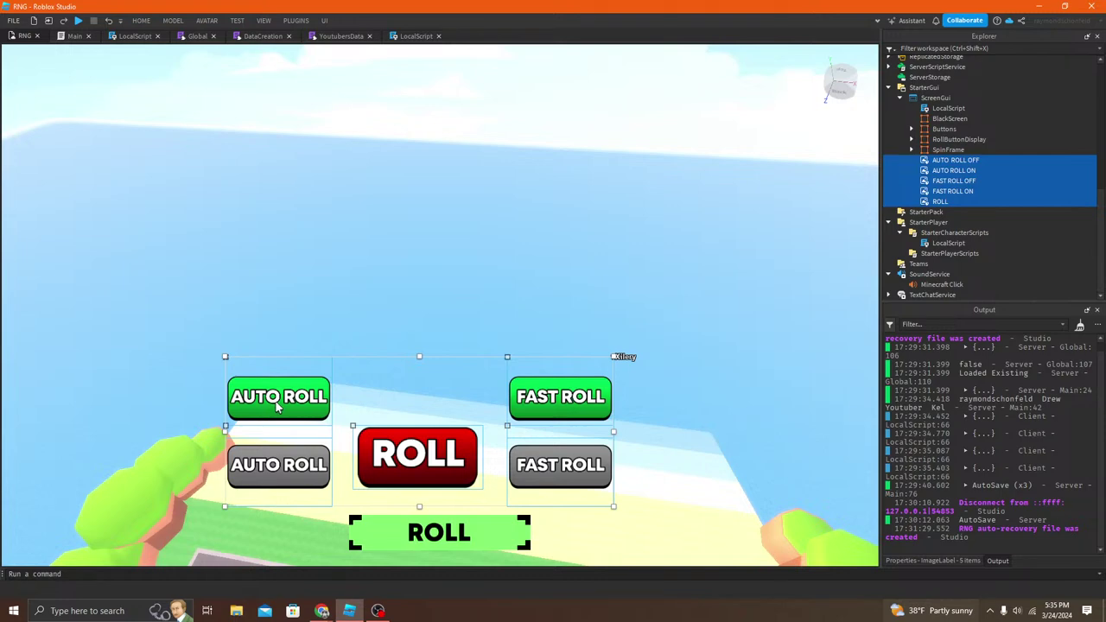
# Step: Resize the five selected button images slightly wider as a group, with ROLL about 233 x 109, and centre them above the green ROLL bar
pyautogui.moveTo(226, 358); pyautogui.dragTo(334, 425)
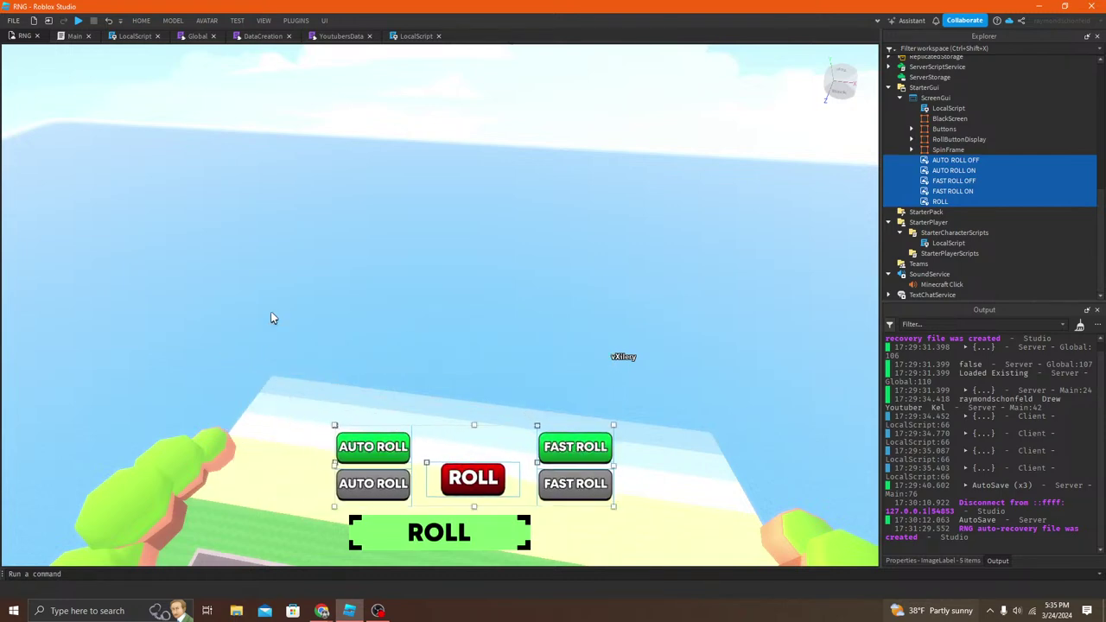
pyautogui.hotkey('ctrl', 'z')
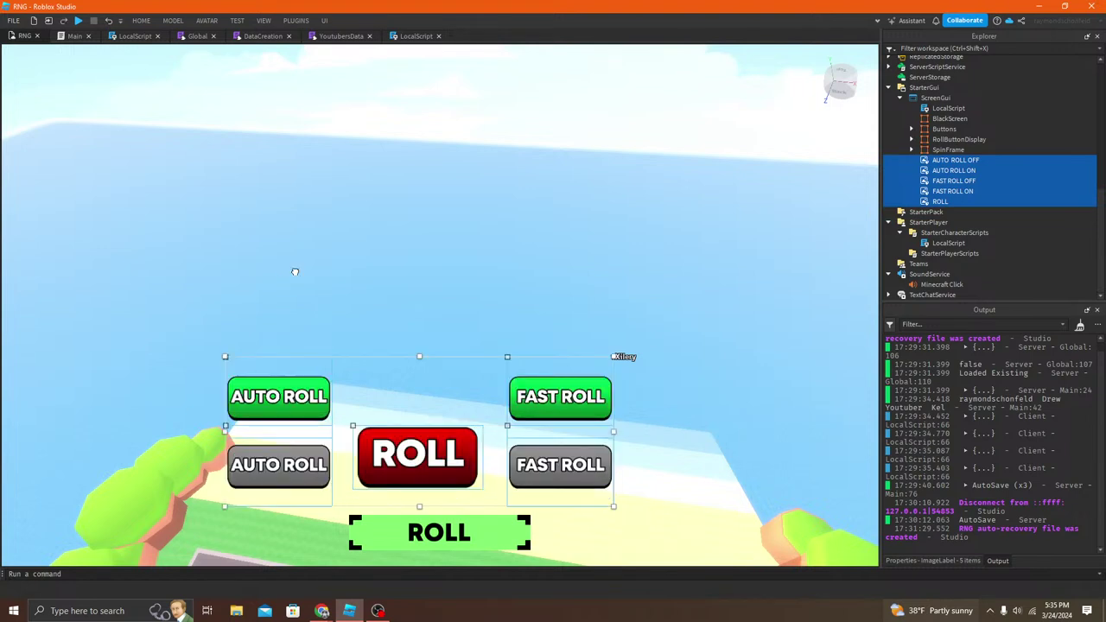
pyautogui.moveTo(224, 356); pyautogui.dragTo(202, 423)
pyautogui.moveTo(251, 461); pyautogui.dragTo(283, 395)
pyautogui.moveTo(447, 164); pyautogui.dragTo(447, 164, button='right')
pyautogui.click(446, 159)
pyautogui.scroll(-5, 980, 191)
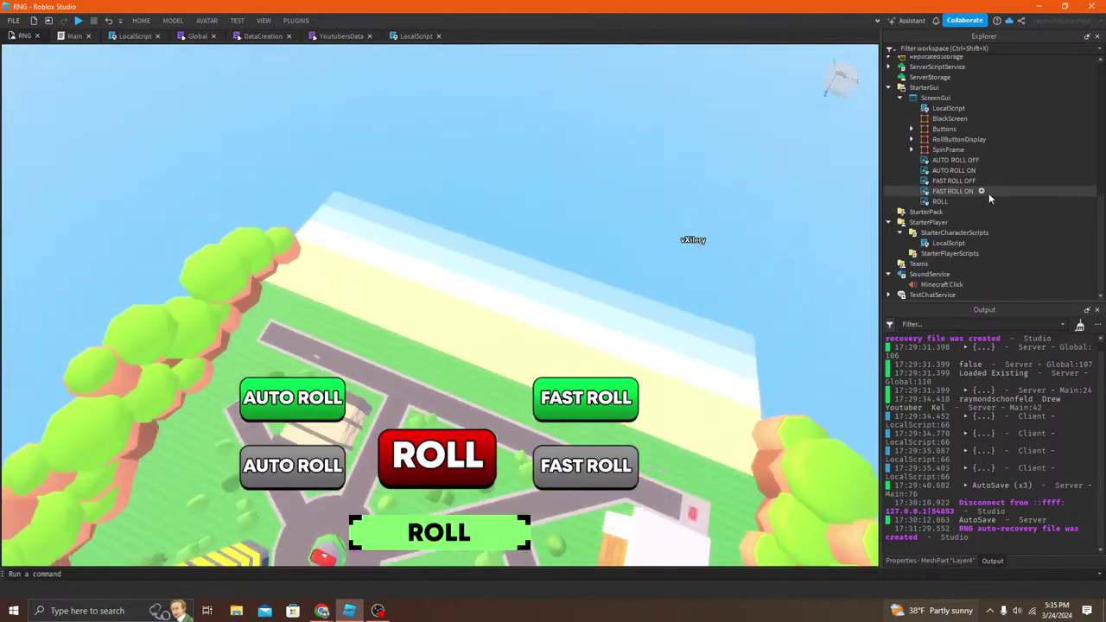
# Step: Select SpinFrame in the ScreenGui to check its placement above the roll buttons
pyautogui.click(936, 144)
pyautogui.click(934, 150)
pyautogui.moveTo(553, 5); pyautogui.dragTo(484, 4)
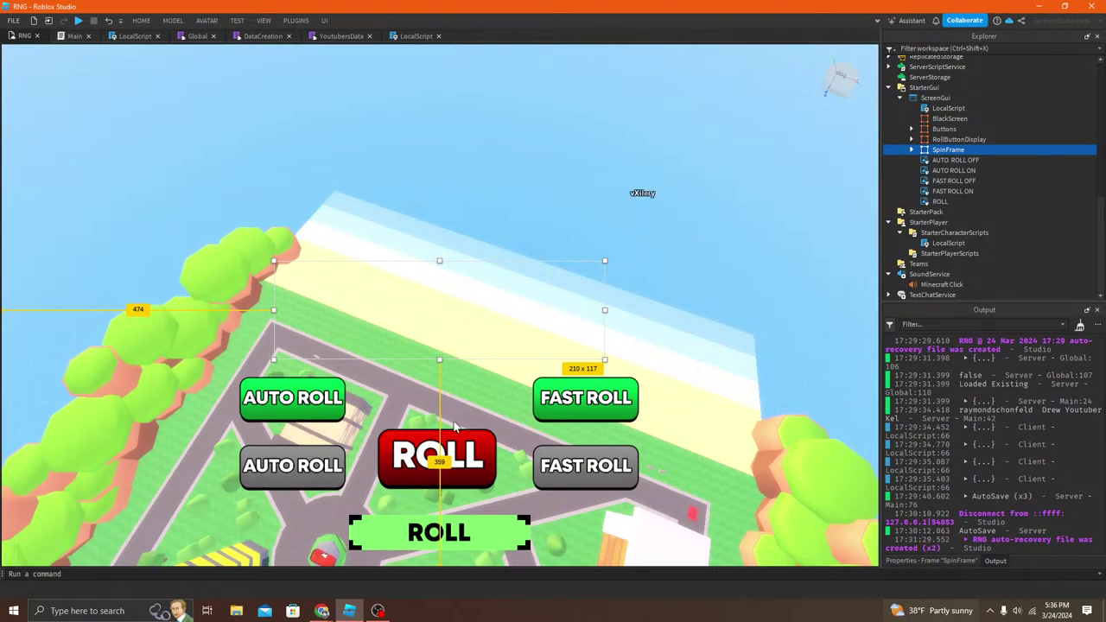
pyautogui.moveTo(403, 323); pyautogui.dragTo(464, 171, button='right')
pyautogui.click(456, 187)
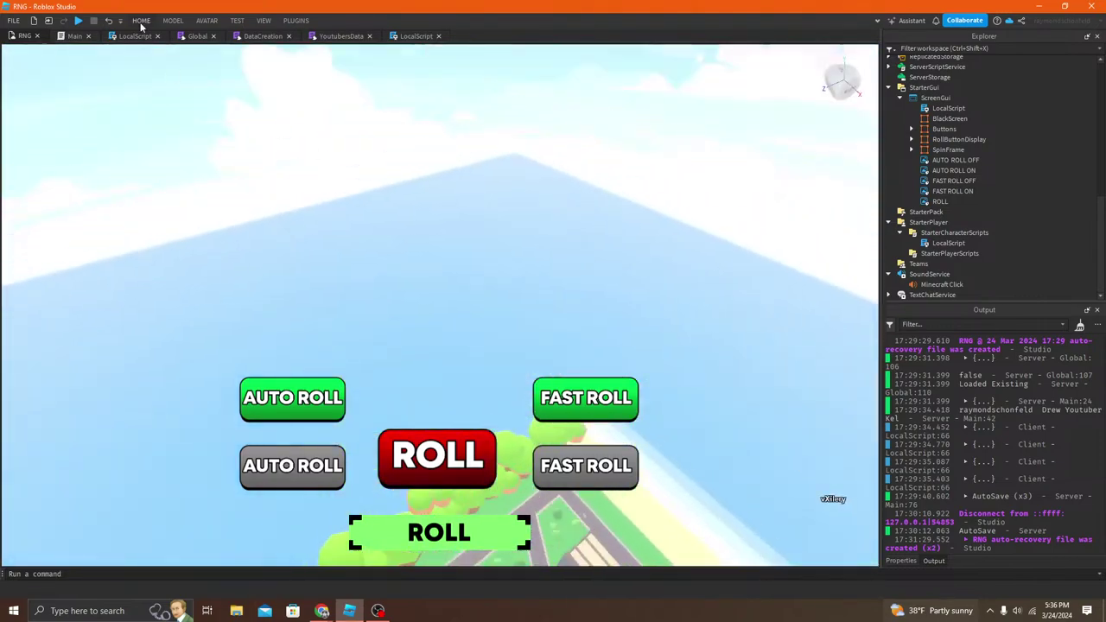
# Step: Examine the Border1 rocks and the whole island with the roll buttons overlaid, from the air and close to the beach
pyautogui.click(140, 20)
pyautogui.moveTo(362, 152); pyautogui.dragTo(363, 158, button='right')
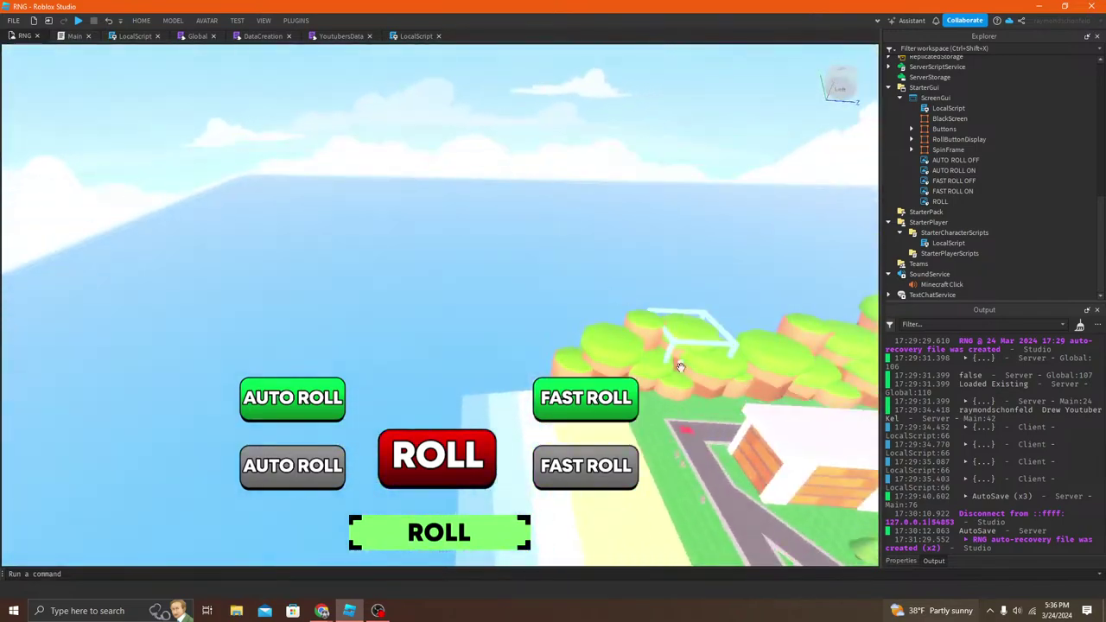
pyautogui.scroll(4, 677, 361)
pyautogui.click(674, 363)
pyautogui.press('w')
pyautogui.moveTo(597, 315); pyautogui.dragTo(372, 234, button='right')
pyautogui.scroll(-15, 906, 210)
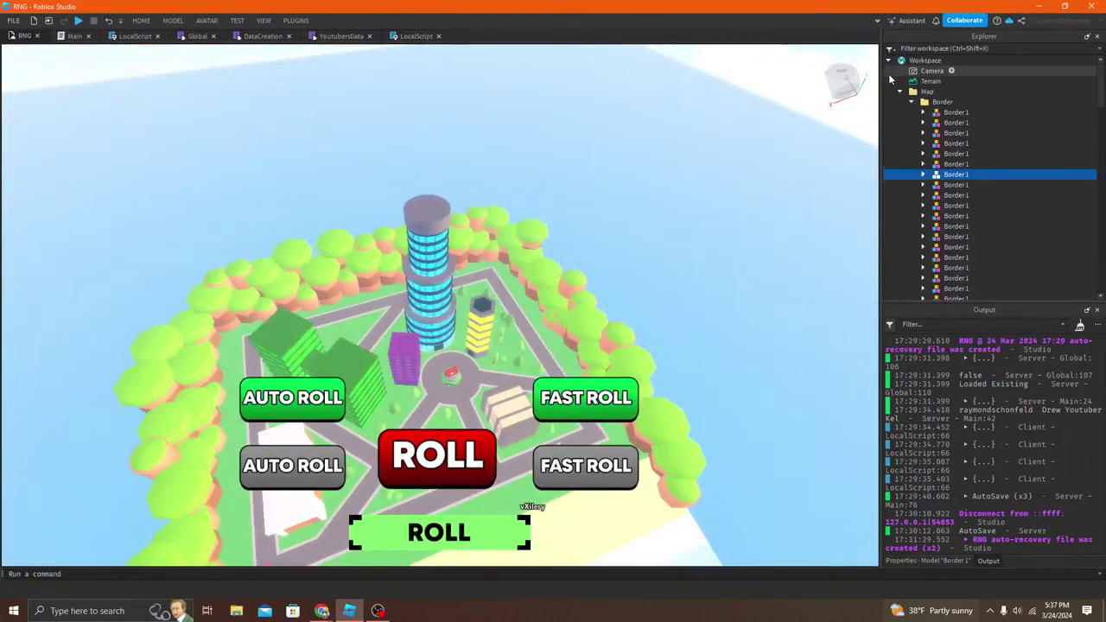
pyautogui.scroll(-1, 940, 147)
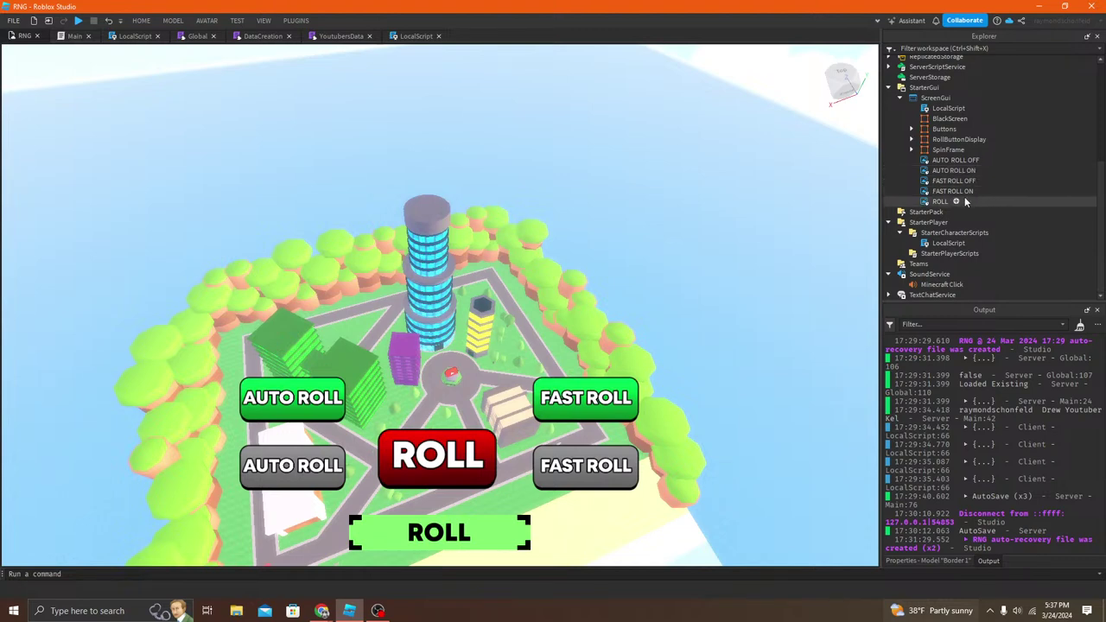
pyautogui.moveTo(612, 207); pyautogui.dragTo(447, 217, button='right')
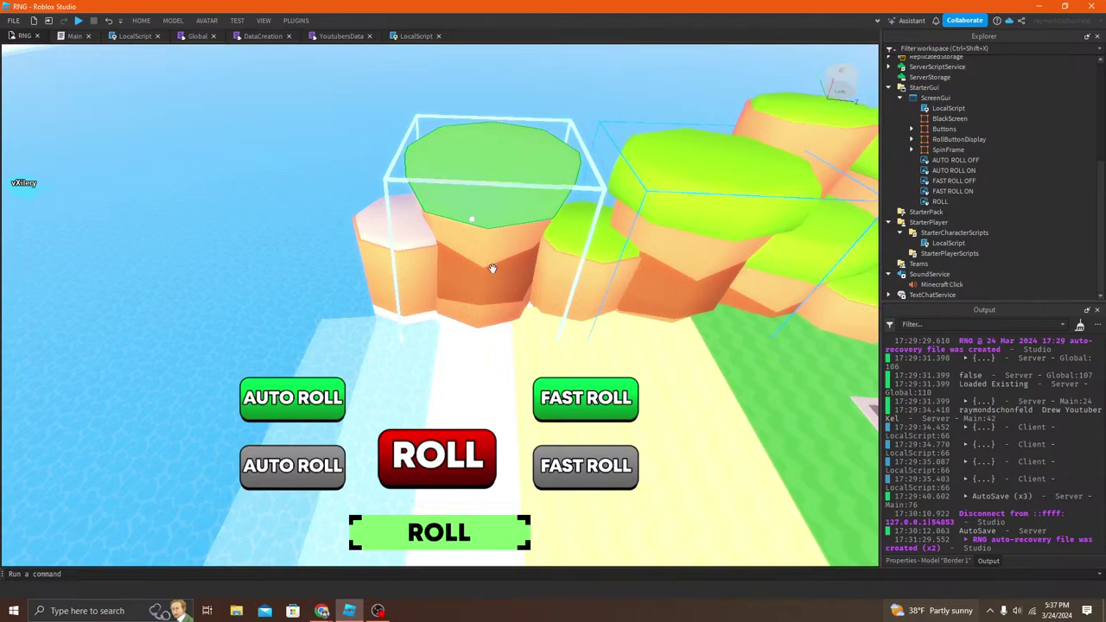
# Step: Open the ScreenGui's LocalScript and review the variable and tween declarations at its beginning, with the ROLL image label selected
pyautogui.click(75, 36)
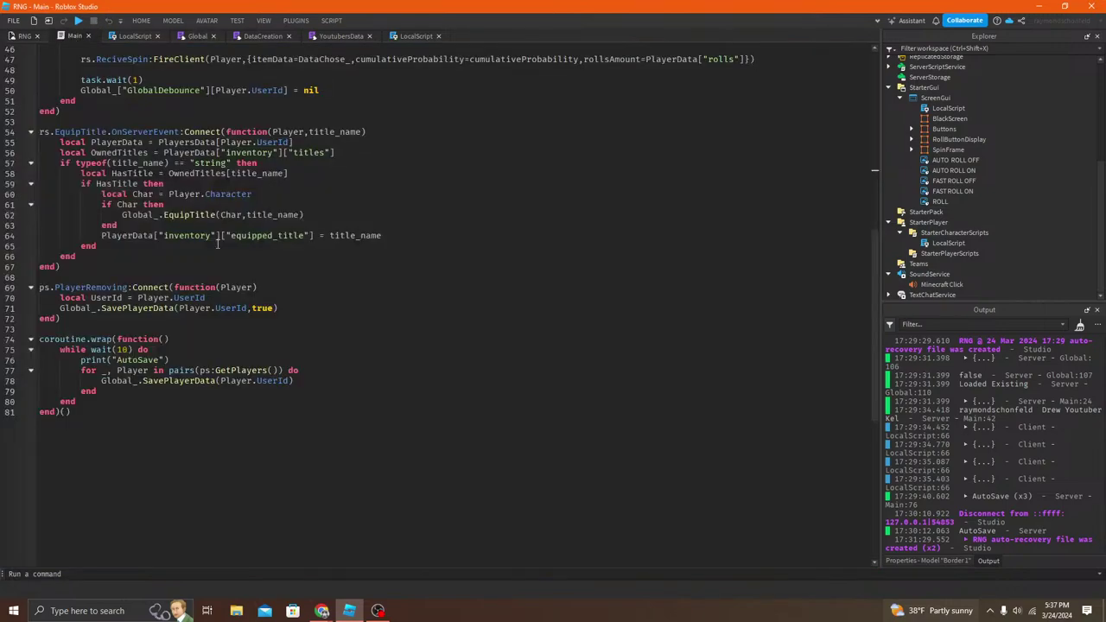
pyautogui.click(134, 36)
pyautogui.scroll(20, 530, 263)
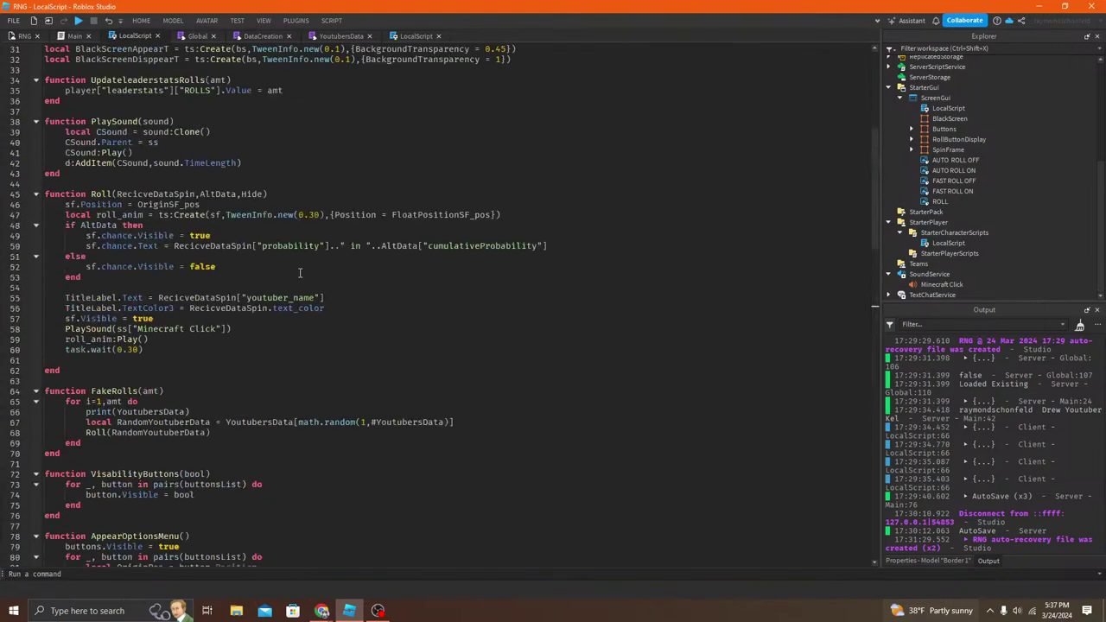
pyautogui.click(940, 202)
pyautogui.click(234, 208)
pyautogui.click(181, 186)
pyautogui.click(185, 226)
pyautogui.click(189, 239)
pyautogui.click(185, 248)
pyautogui.click(207, 341)
pyautogui.click(216, 413)
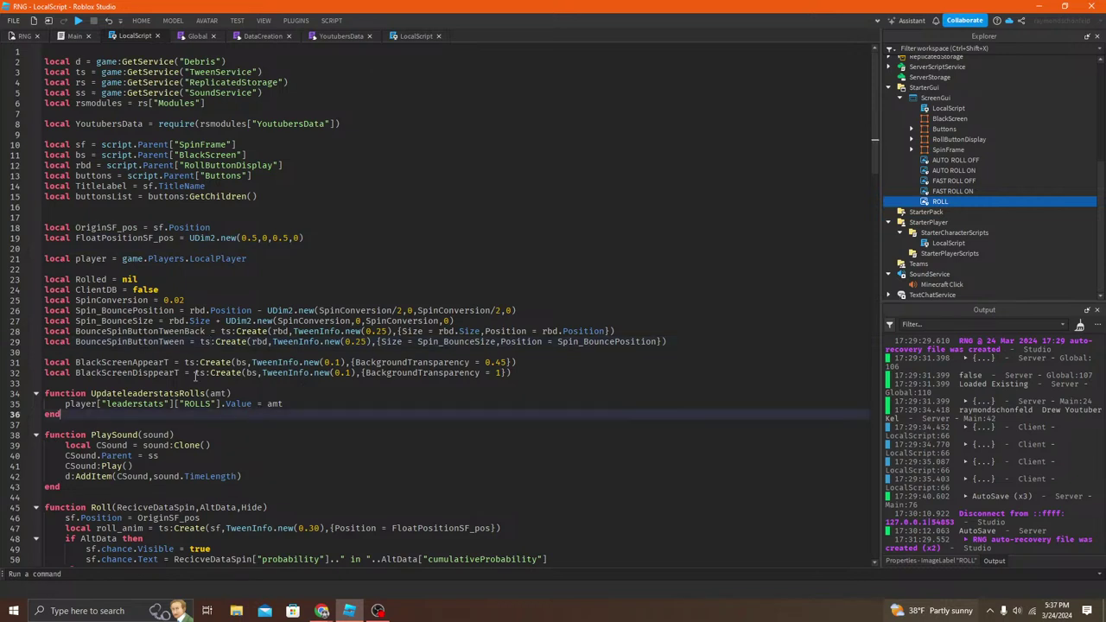
# Step: Examine where the sf variable for SpinFrame is used, and read the LocalScript through to the SpinButton handlers
pyautogui.click(214, 144)
pyautogui.click(276, 216)
pyautogui.click(251, 124)
pyautogui.click(224, 176)
pyautogui.doubleClick(204, 144)
pyautogui.click(82, 145)
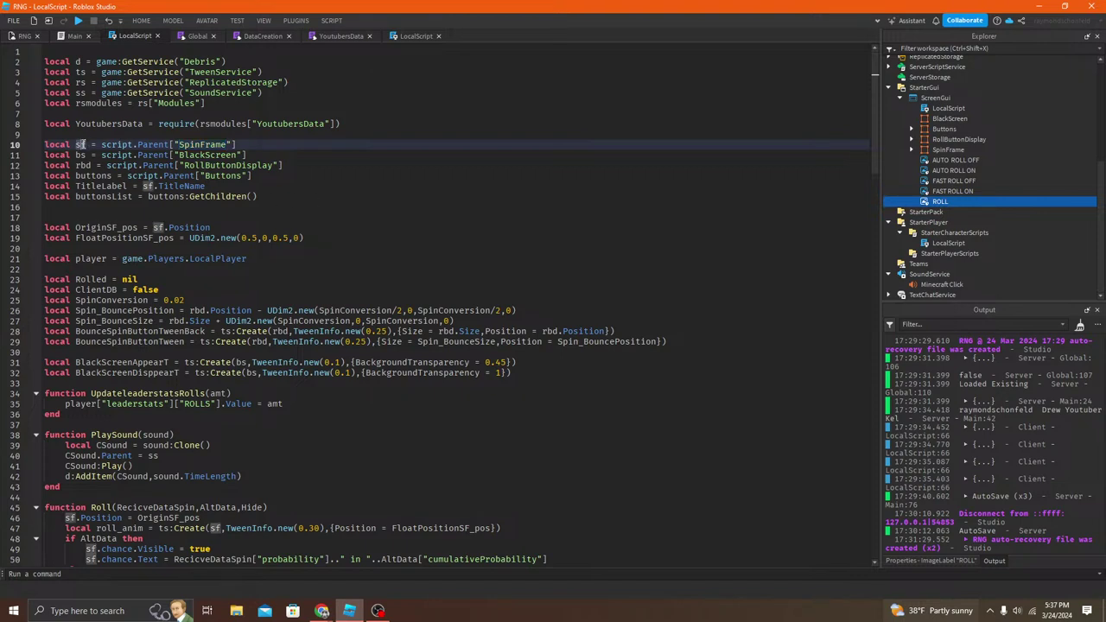
pyautogui.click(120, 135)
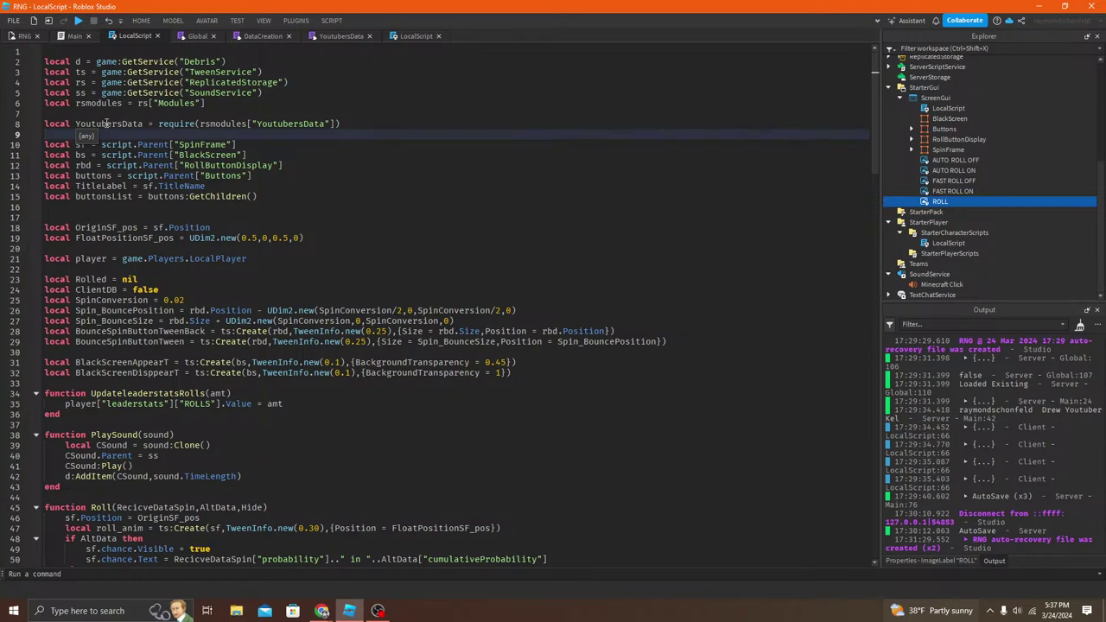
pyautogui.click(325, 218)
pyautogui.scroll(-20, 173, 130)
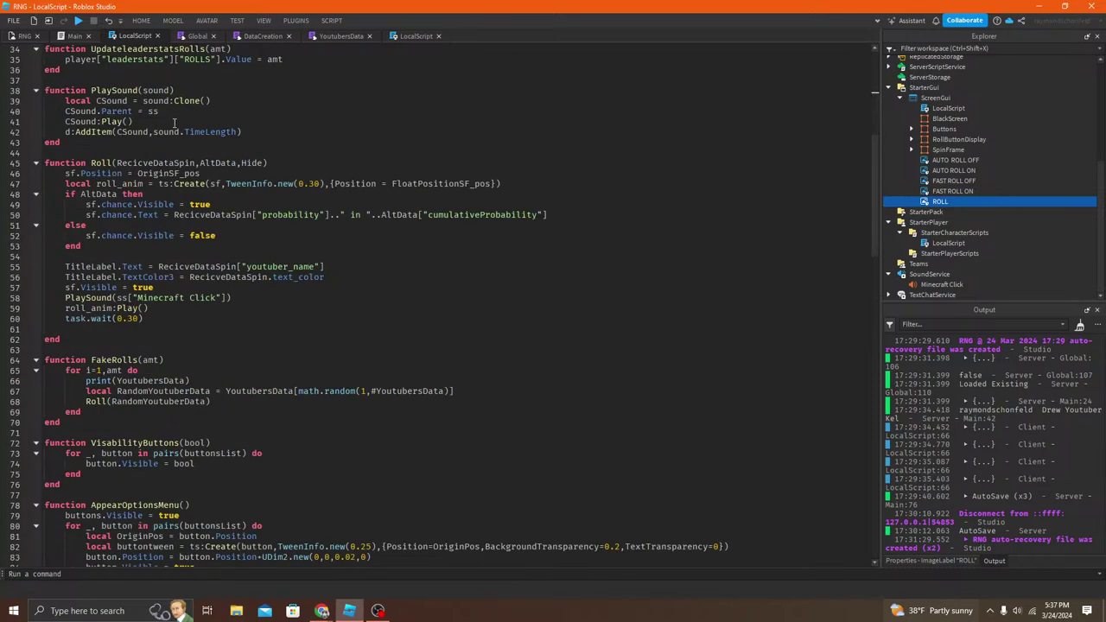
pyautogui.scroll(-2, 196, 172)
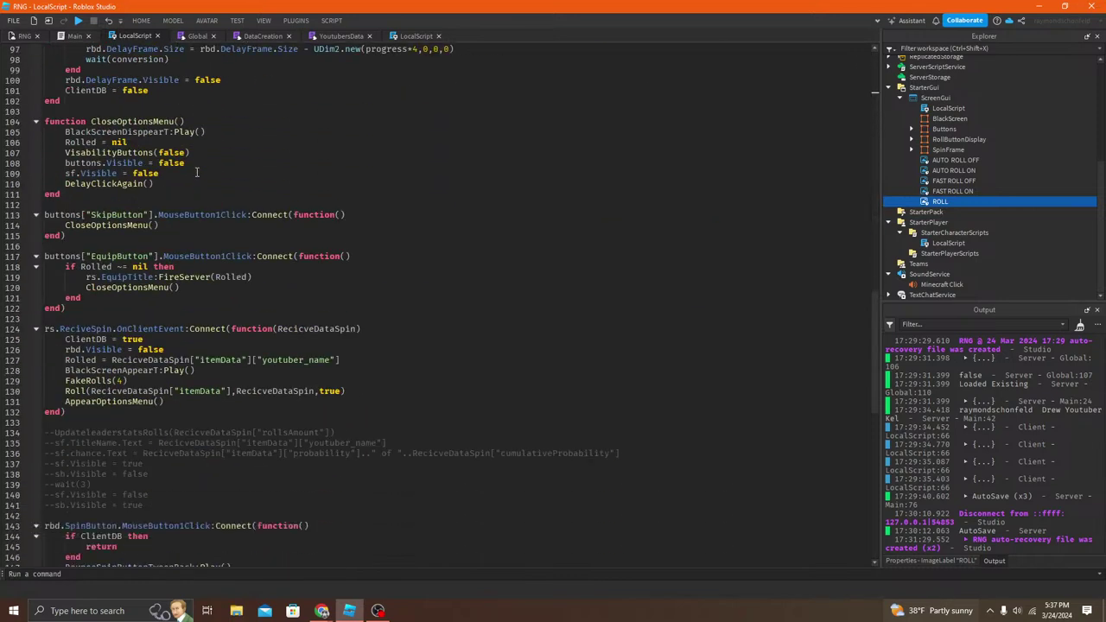
pyautogui.scroll(-6, 205, 170)
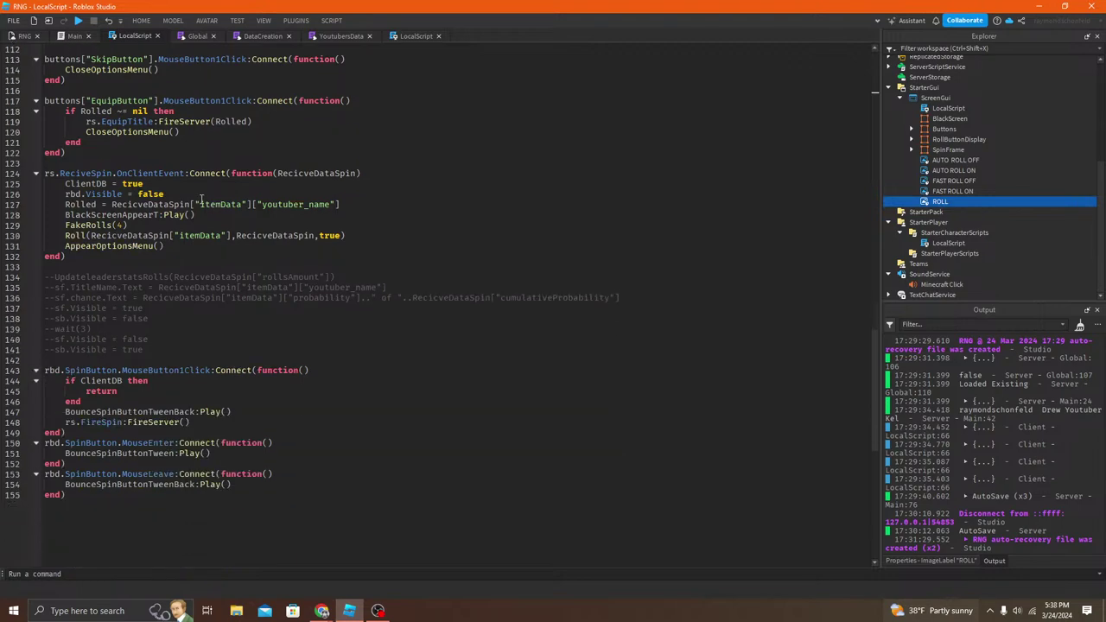
pyautogui.scroll(20, 203, 181)
pyautogui.scroll(12, 201, 192)
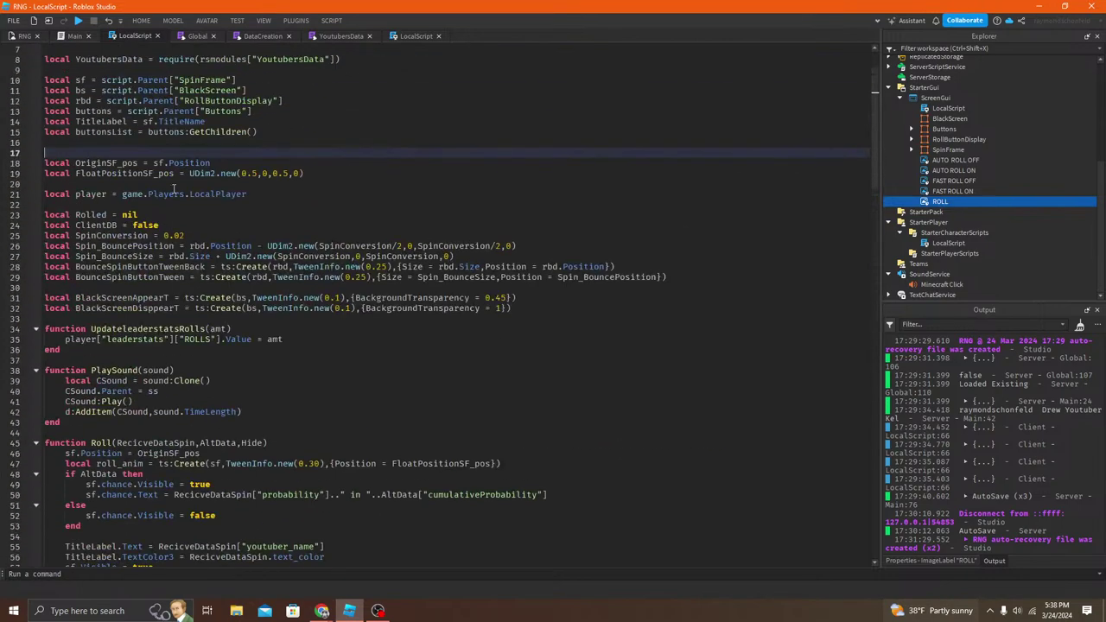
# Step: Declare the variable local rb = script.Parent["ROLL"] directly above the sf declaration in the LocalScript
pyautogui.click(113, 203)
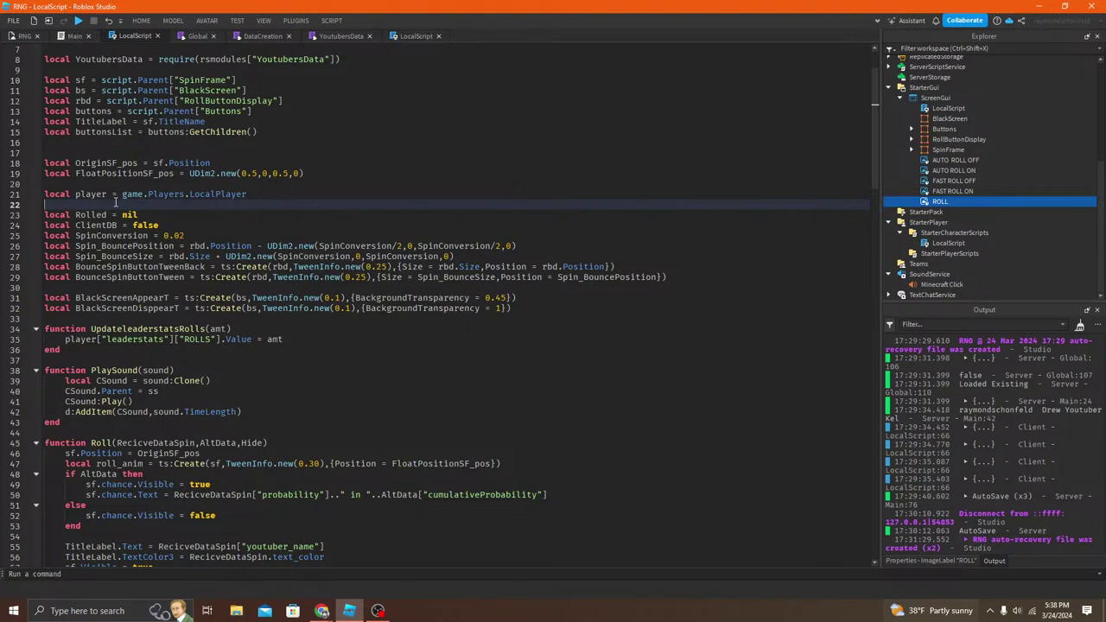
pyautogui.click(226, 241)
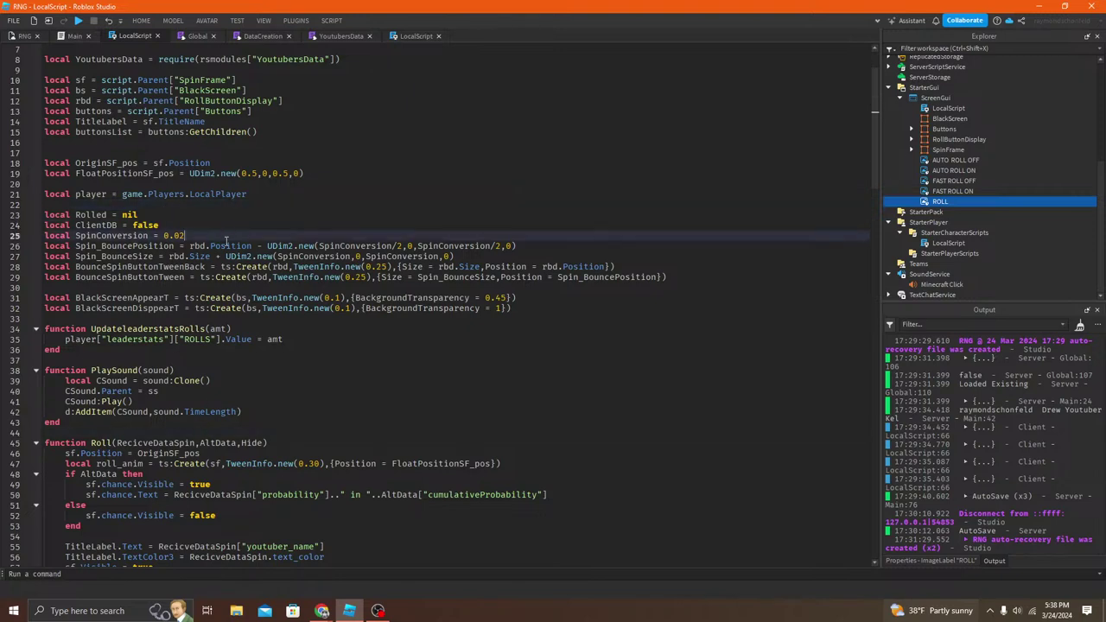
pyautogui.click(233, 222)
pyautogui.click(210, 256)
pyautogui.click(296, 113)
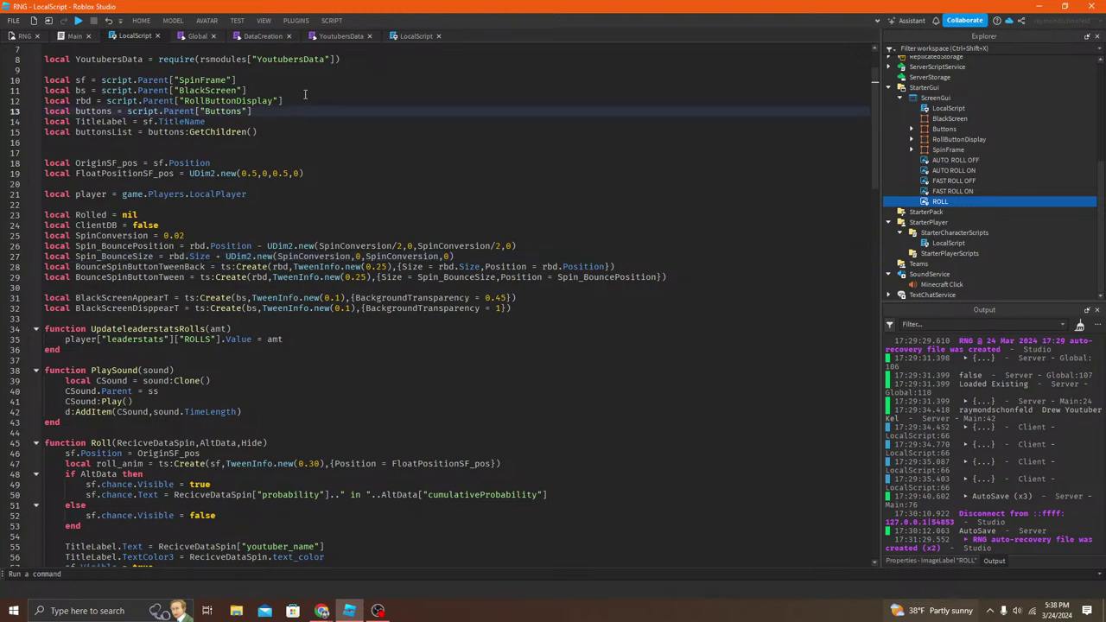
pyautogui.click(328, 73)
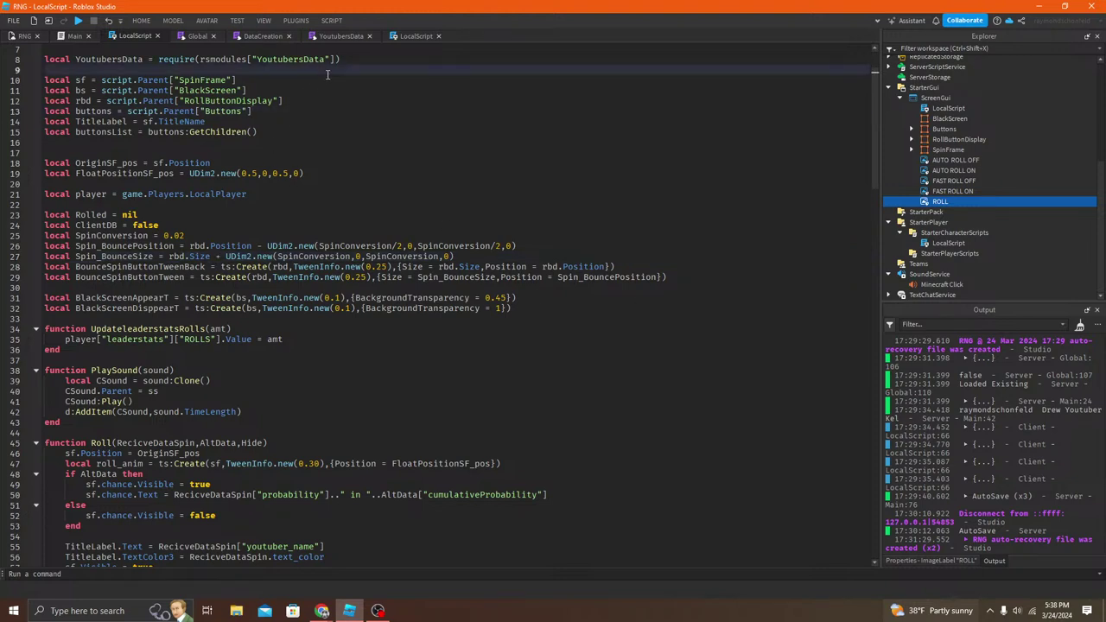
pyautogui.press('Return')
pyautogui.write('local')
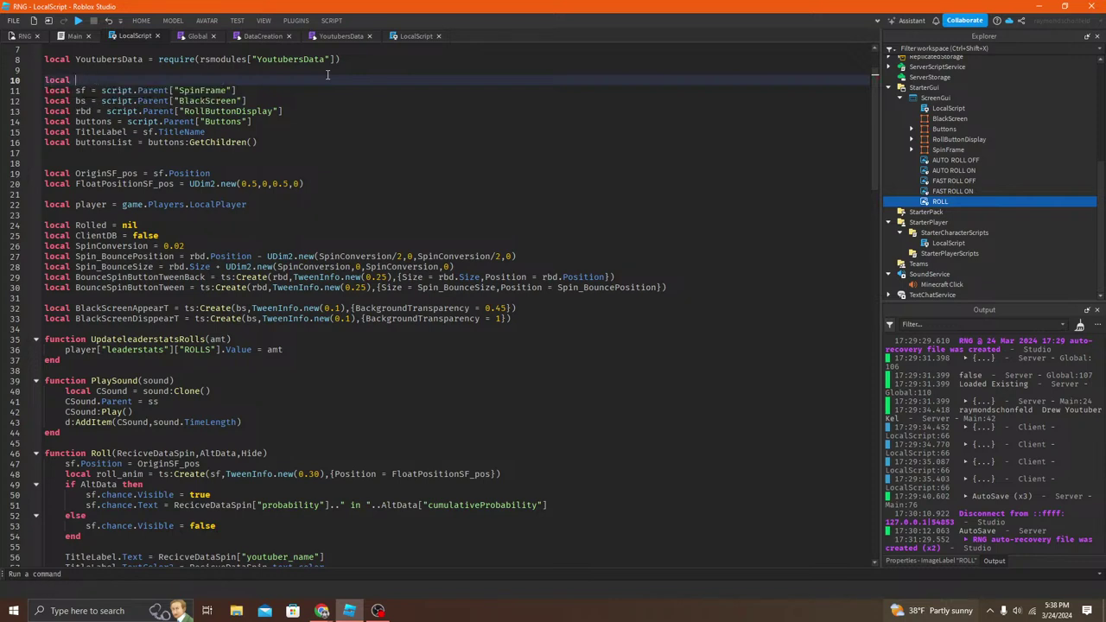
pyautogui.write('rb = scri')
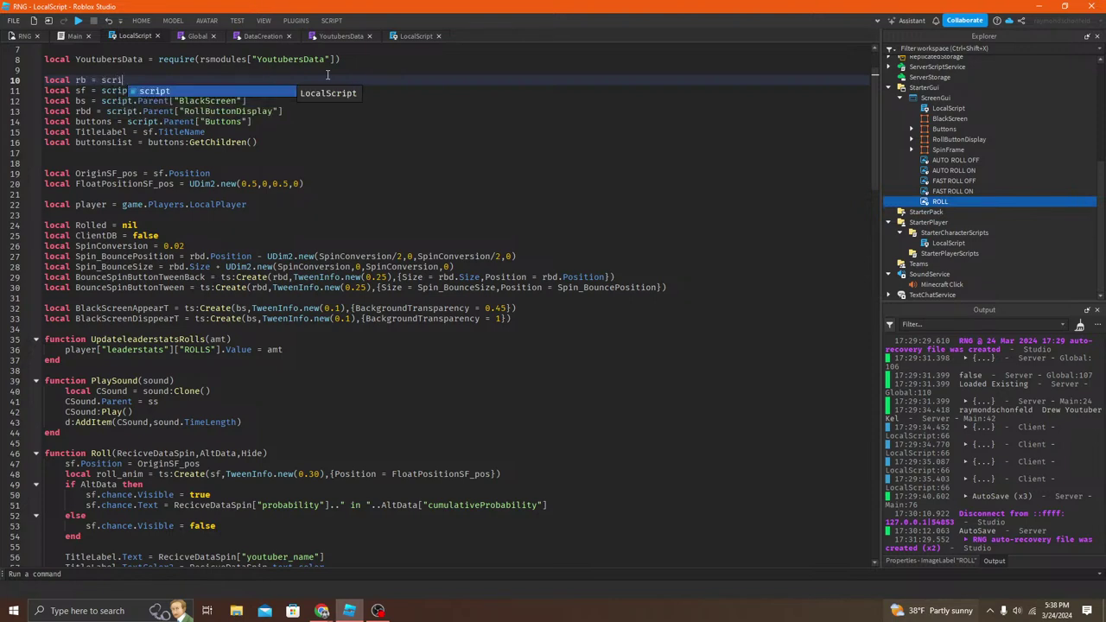
pyautogui.write('pt.Parent["ROLL')
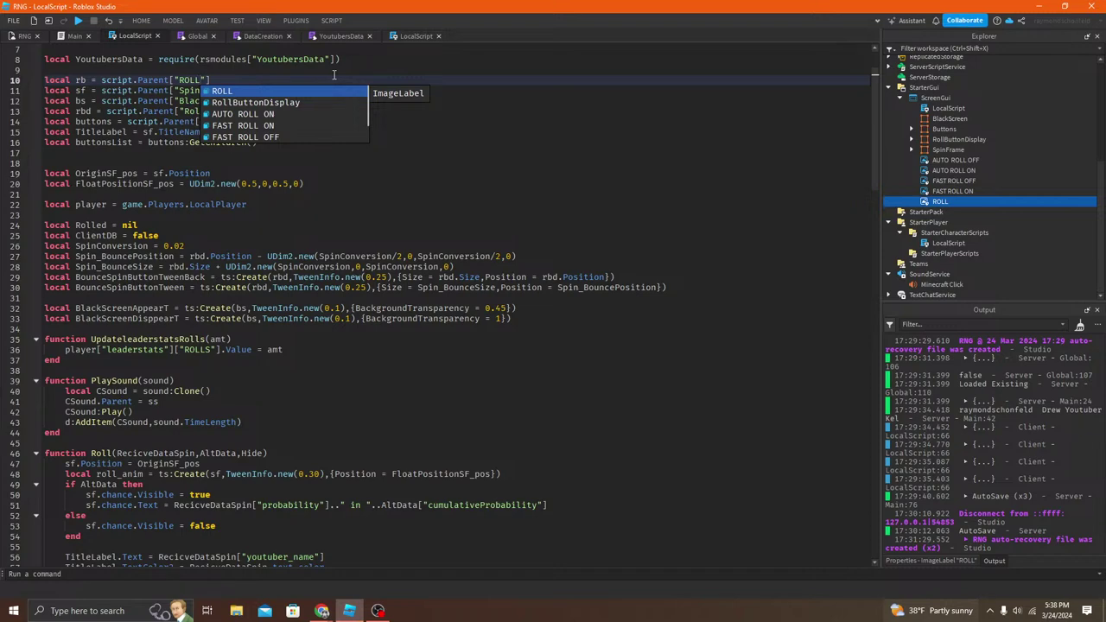
# Step: Review the rbd references in the DelayClickAgain and ReciveSpin code, and select RollButtonDisplay's ImageLabel in the game view
pyautogui.click(79, 73)
pyautogui.click(81, 79)
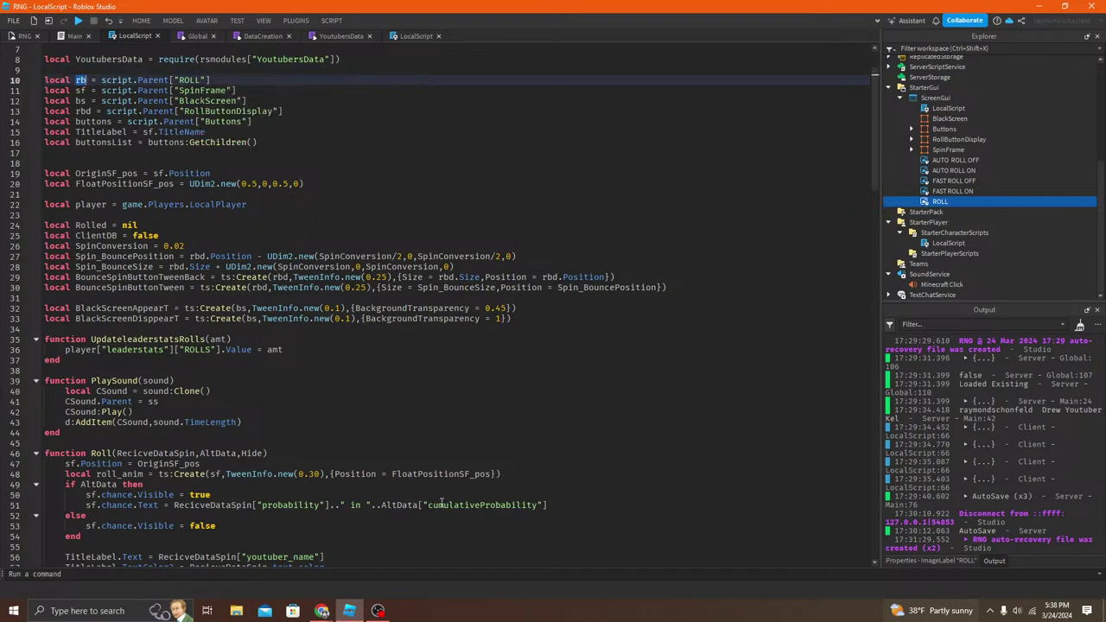
pyautogui.scroll(-19, 184, 391)
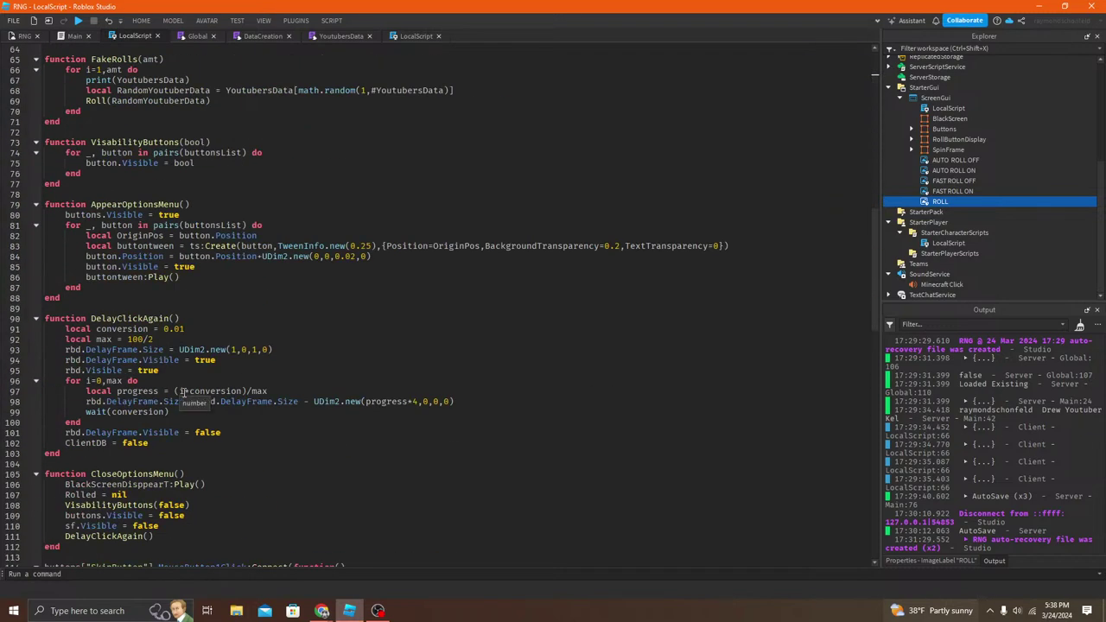
pyautogui.scroll(-10, 183, 392)
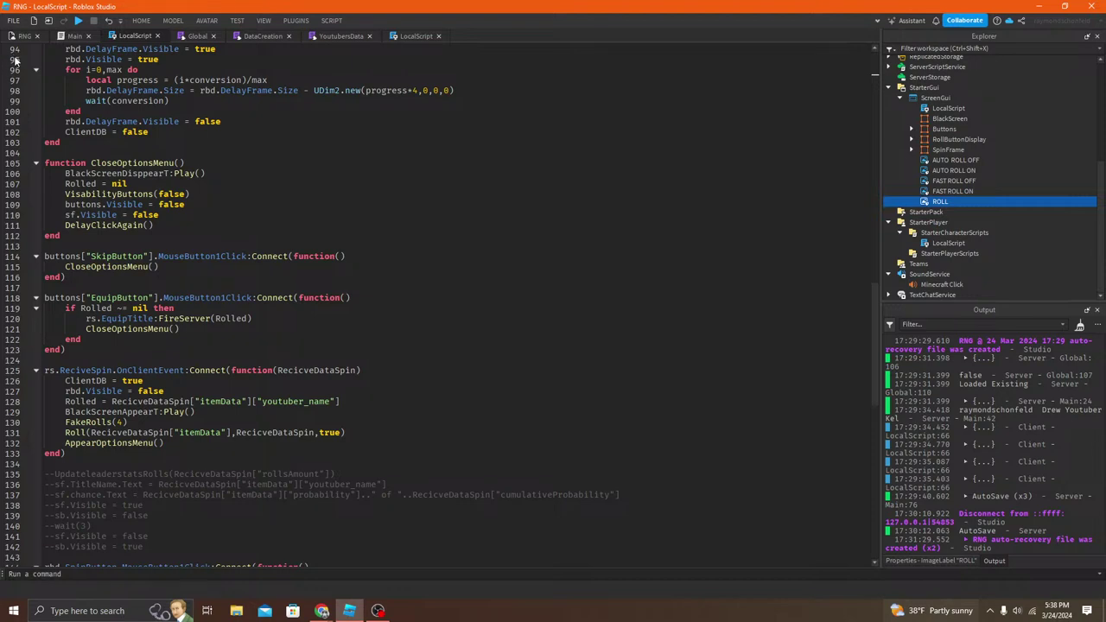
pyautogui.click(26, 35)
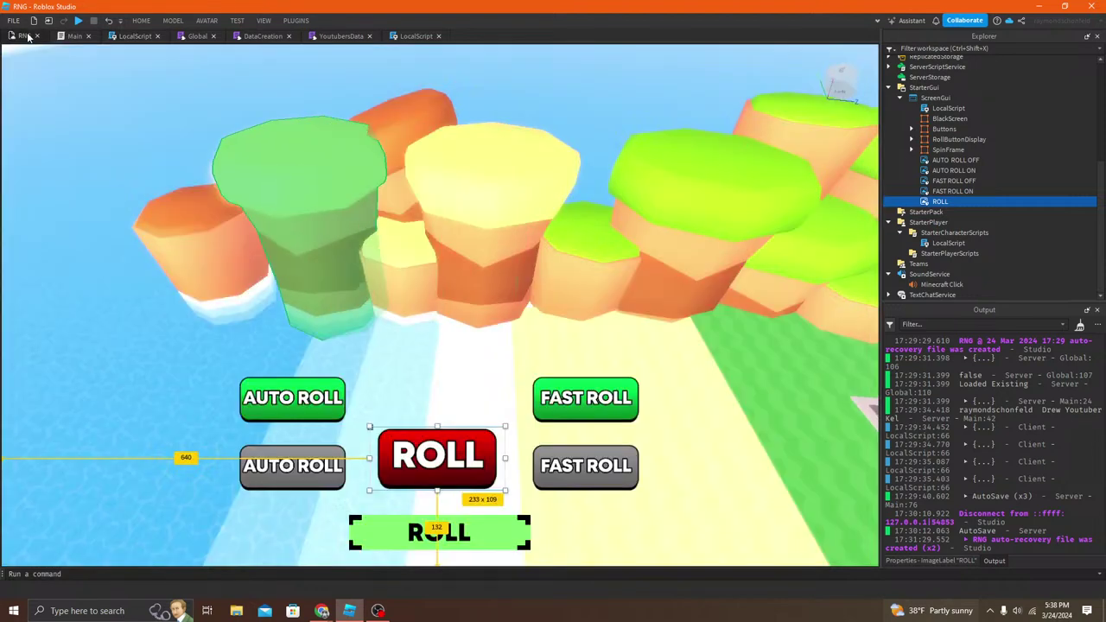
pyautogui.click(465, 512)
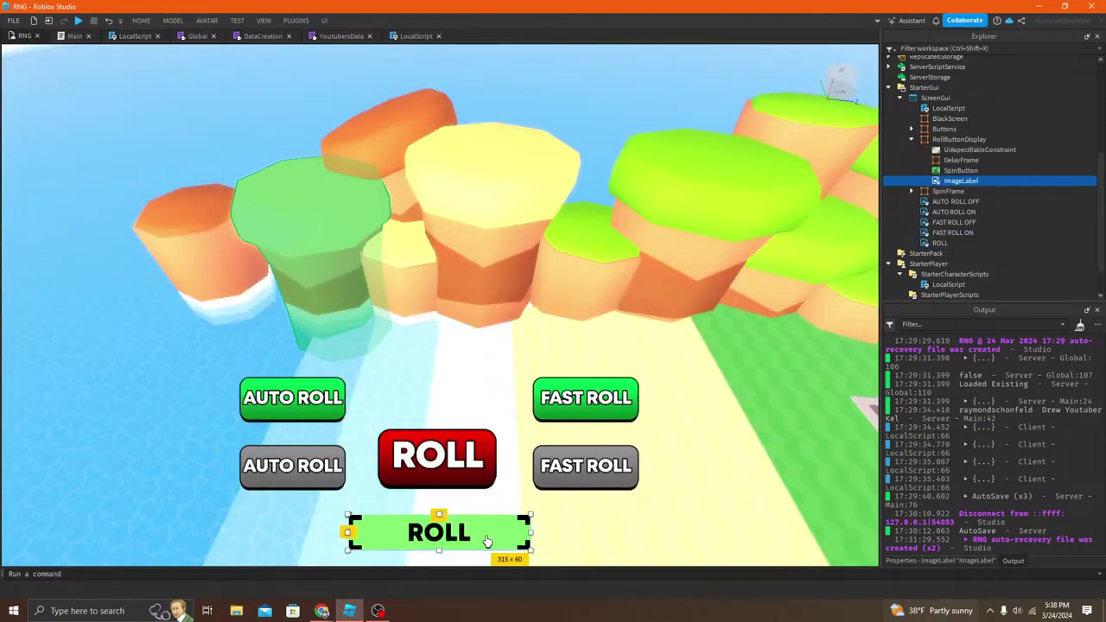